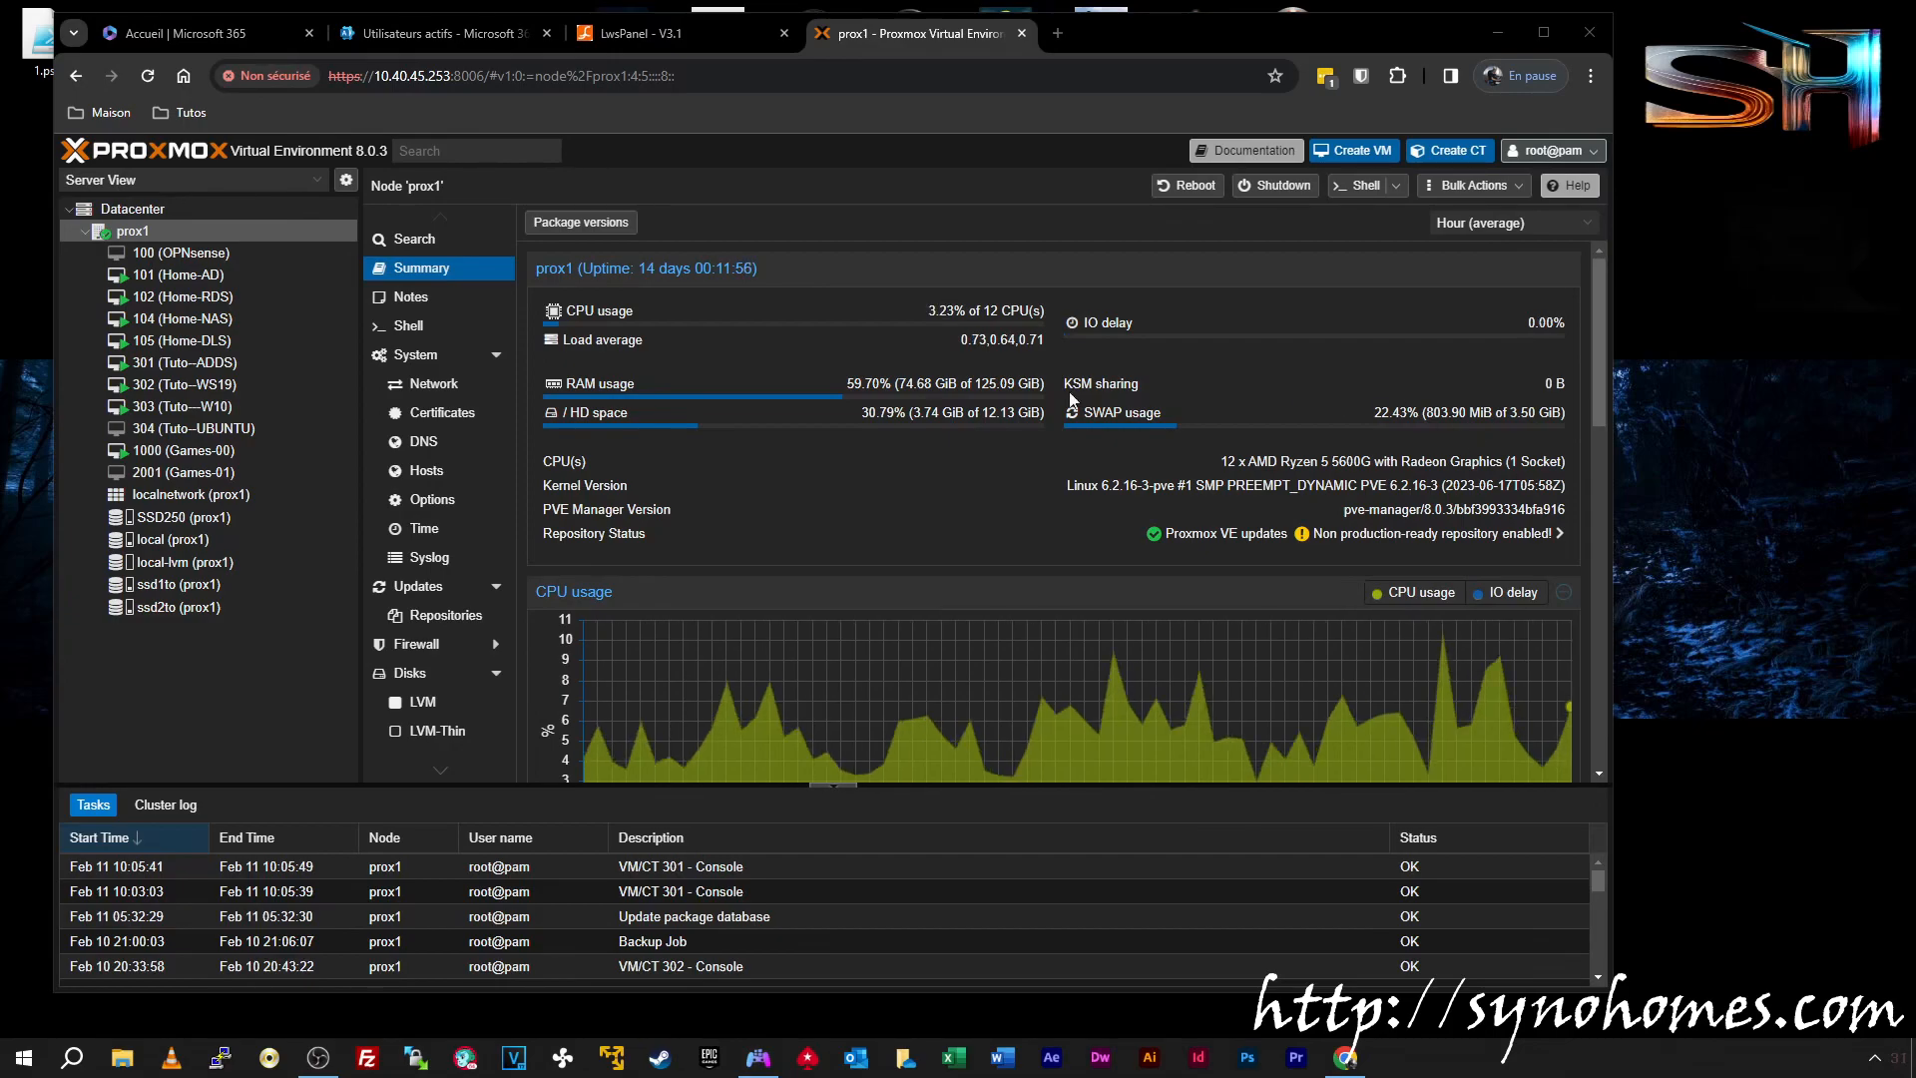
Sign in to VM 301 (Tuto-ADDS) console as domain administrator via Ctrl+Alt+Del and the password
{"action": "left_click", "coordinate": [224, 363]}
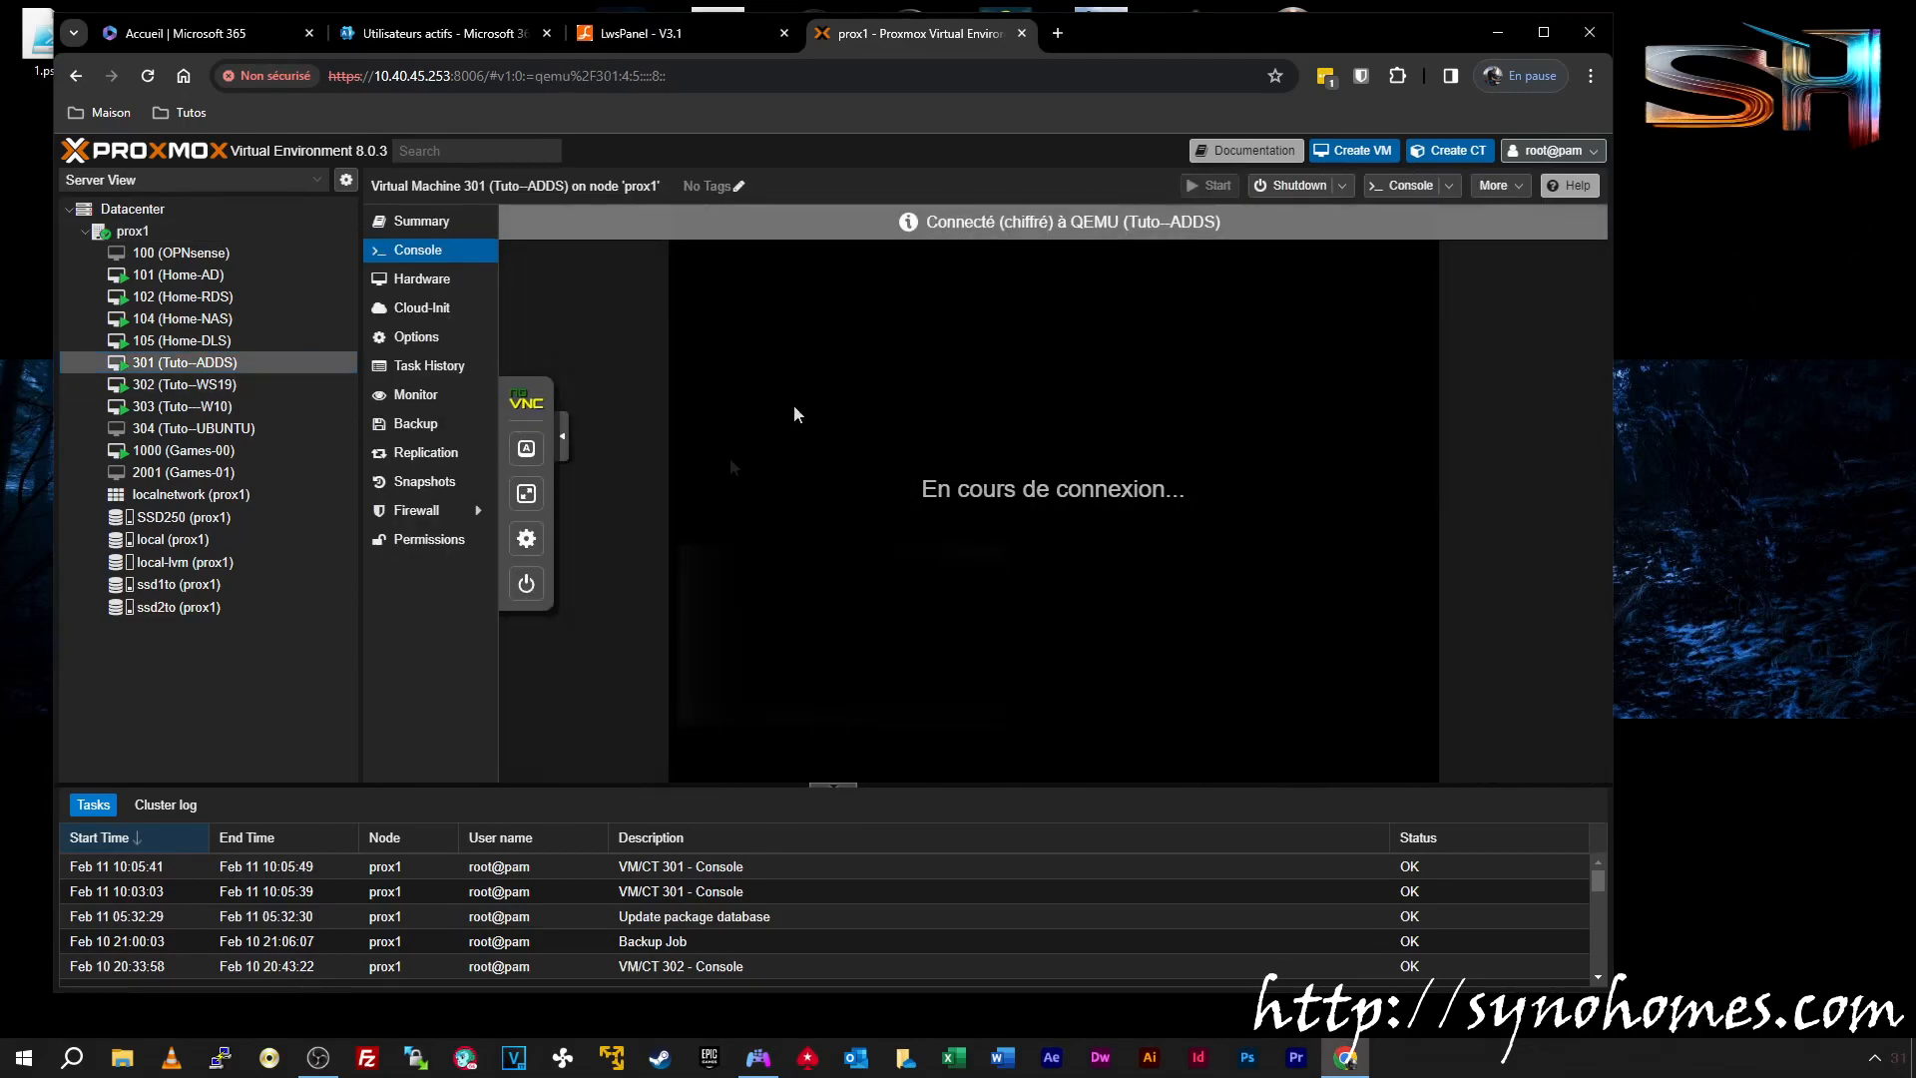
{"action": "left_click", "coordinate": [526, 448]}
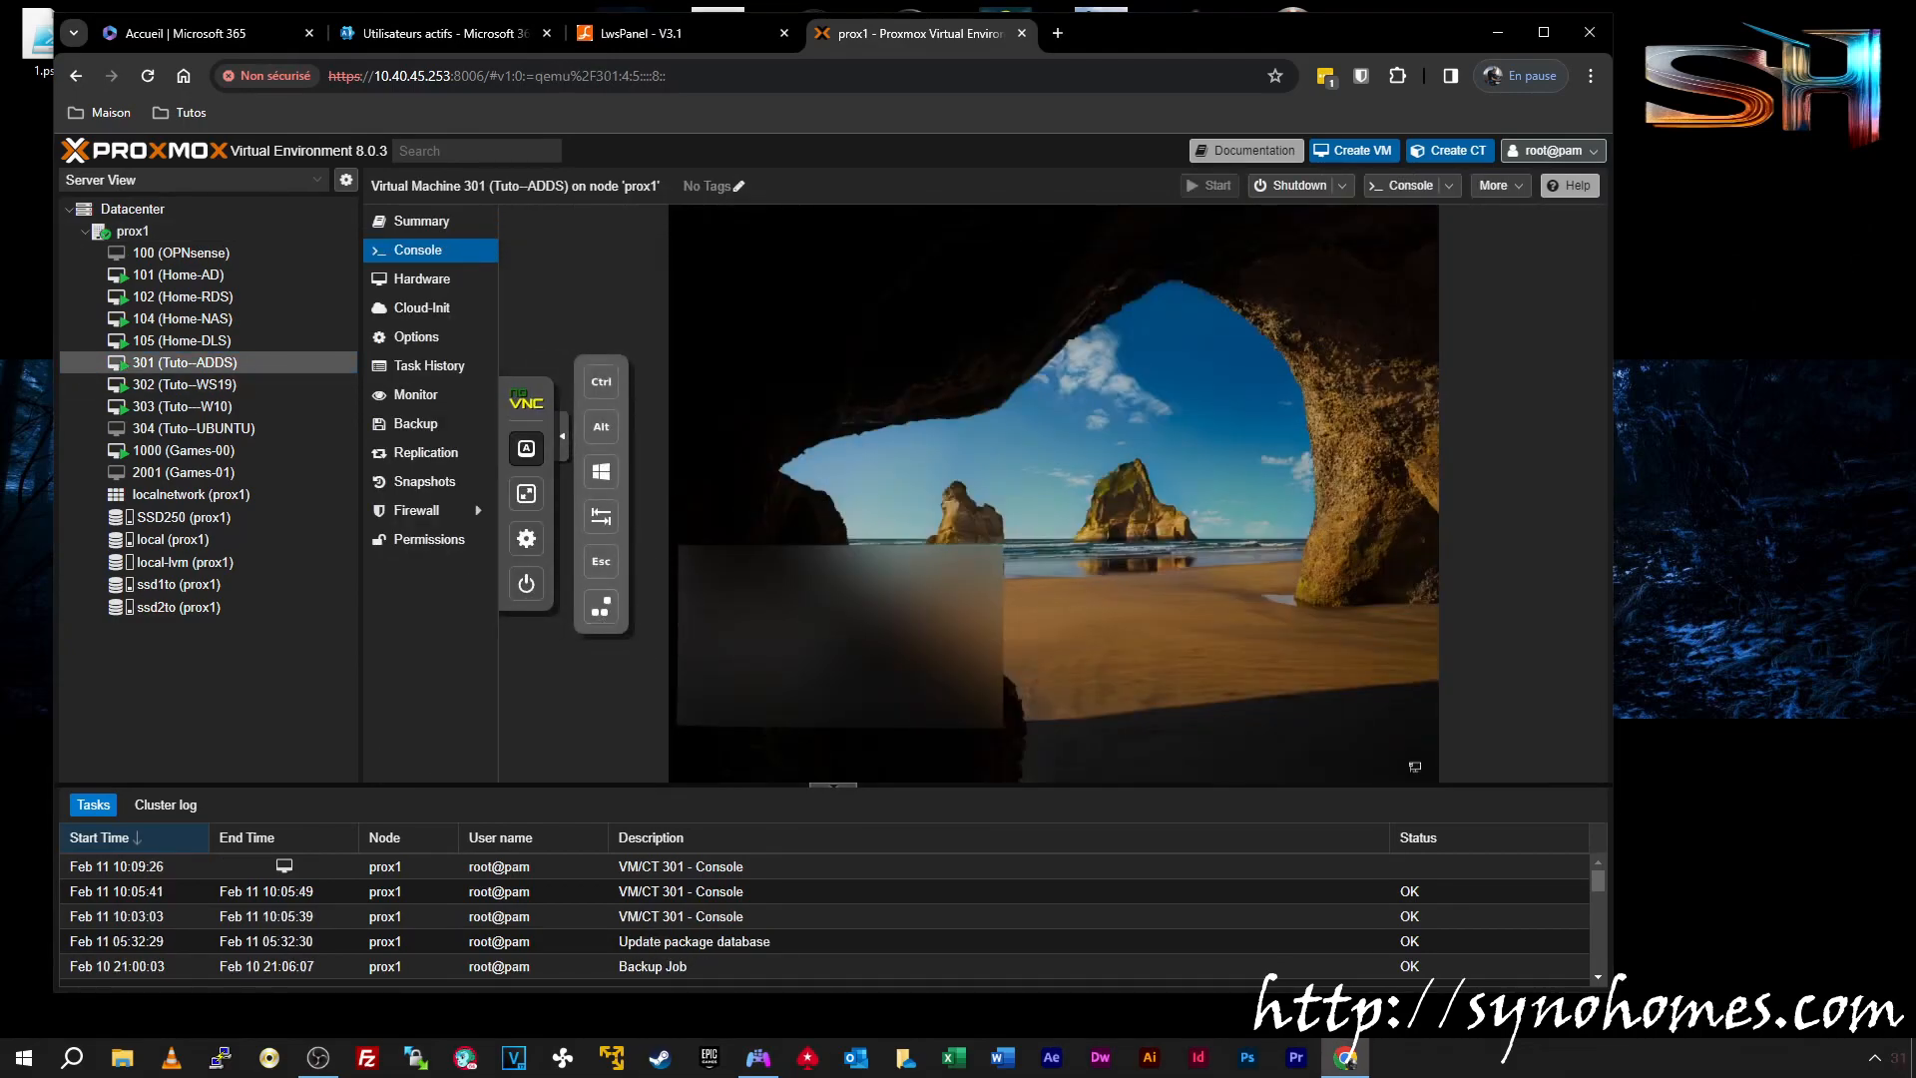
{"action": "left_click", "coordinate": [599, 611]}
{"action": "type", "text": "*********"}
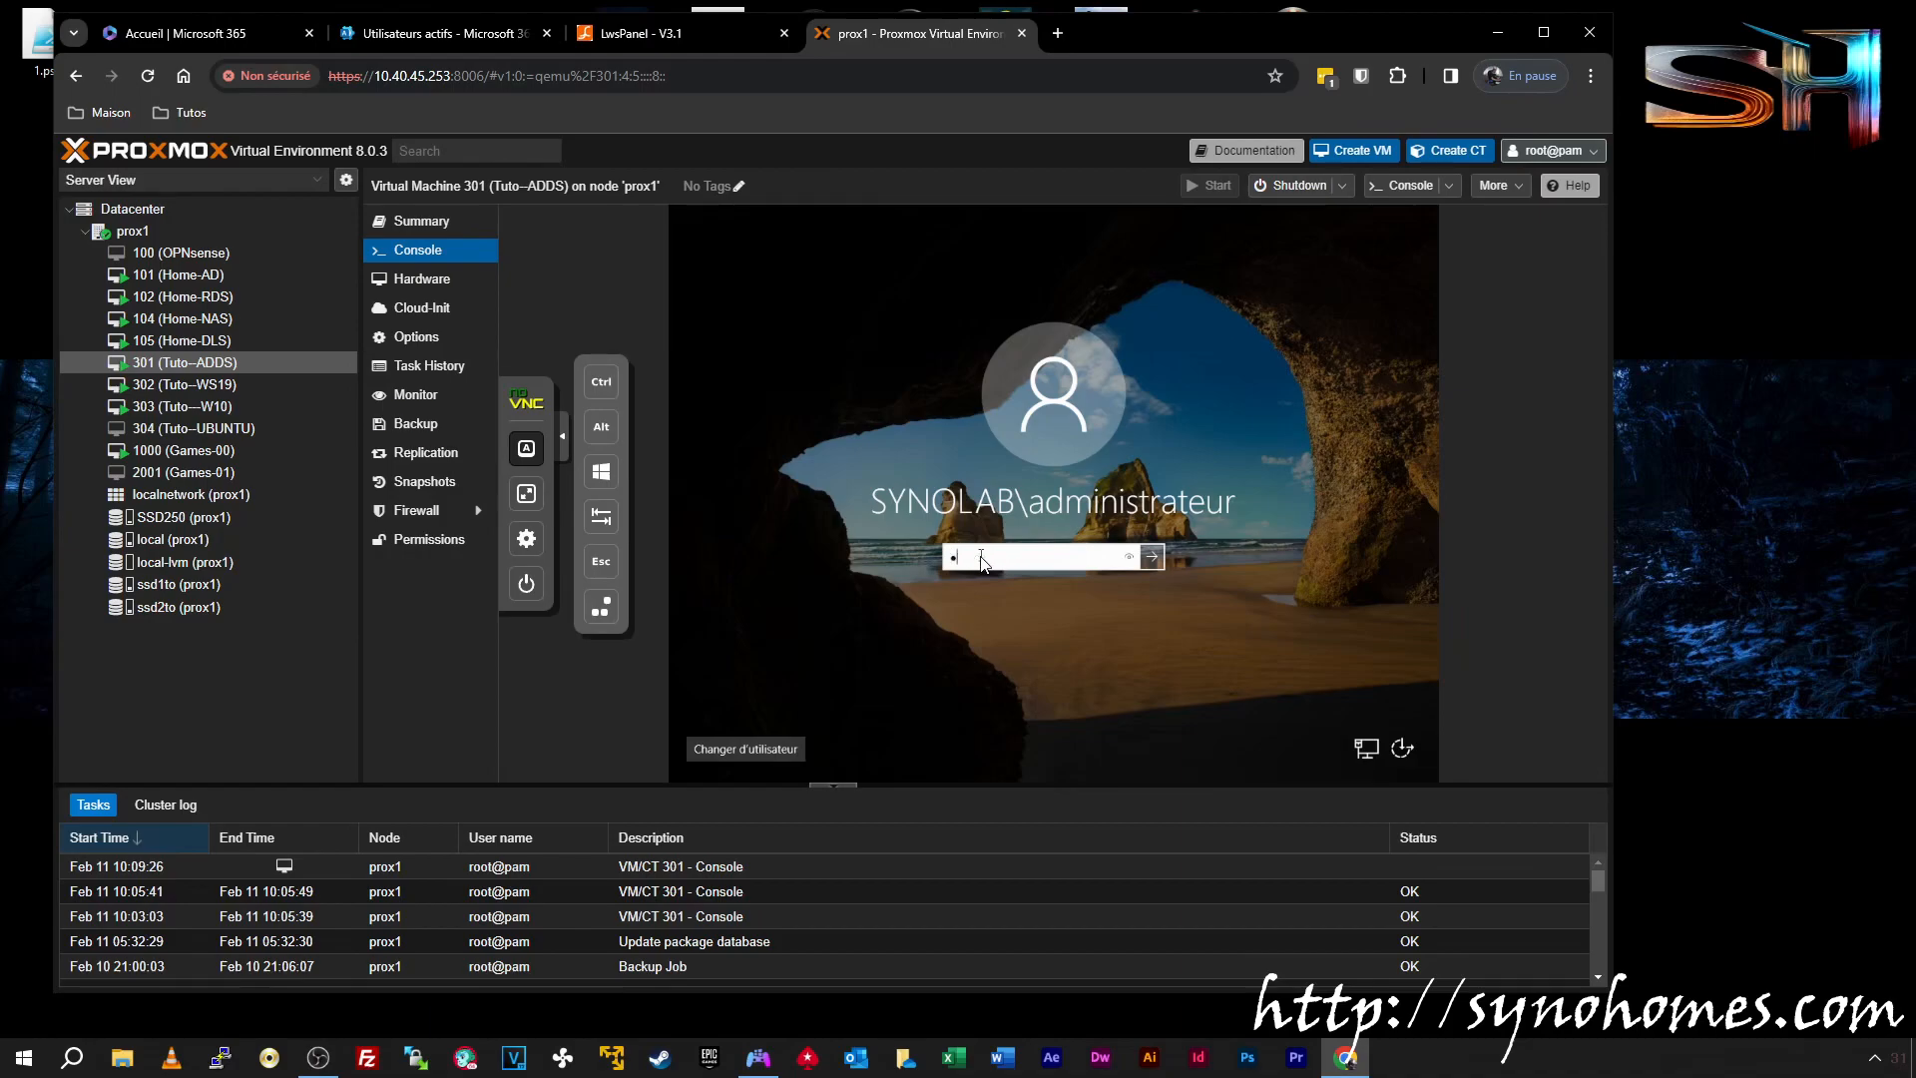
{"action": "type", "text": "*********"}
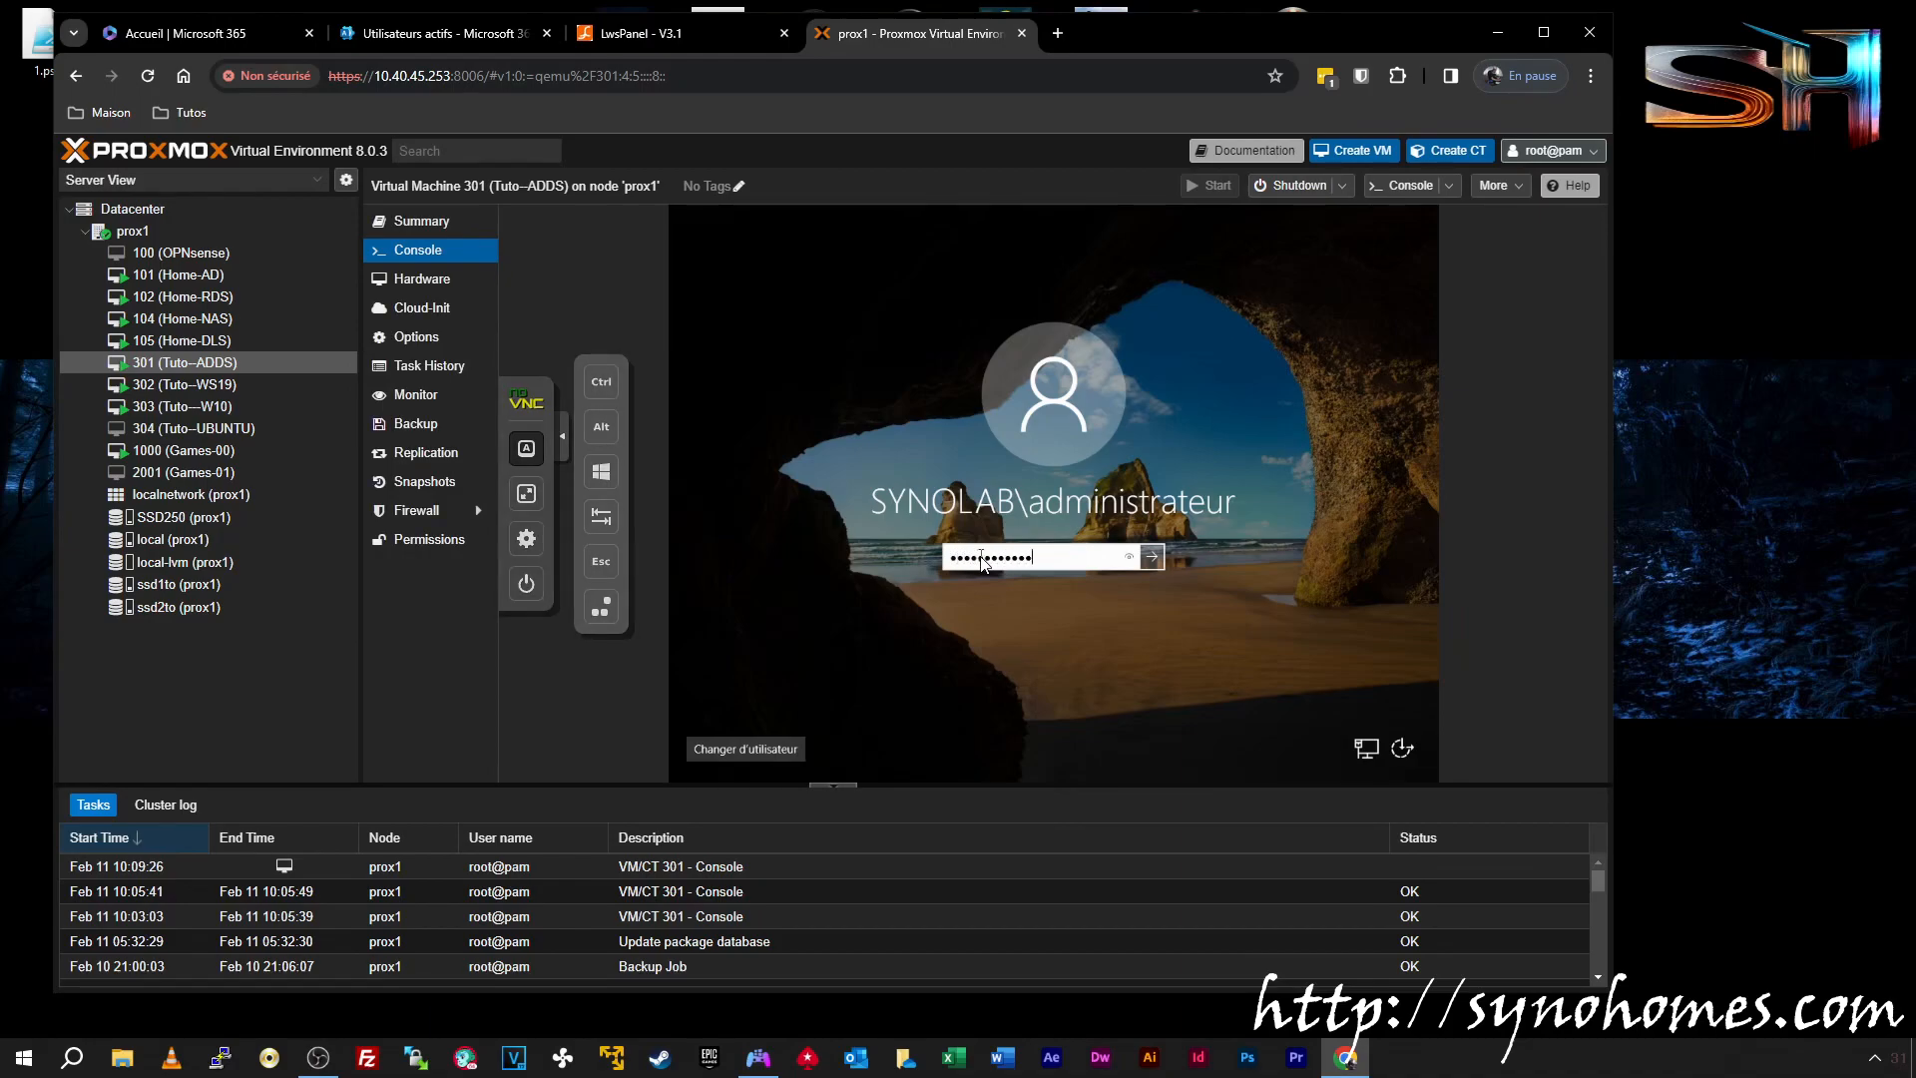
{"action": "key", "text": "Return"}
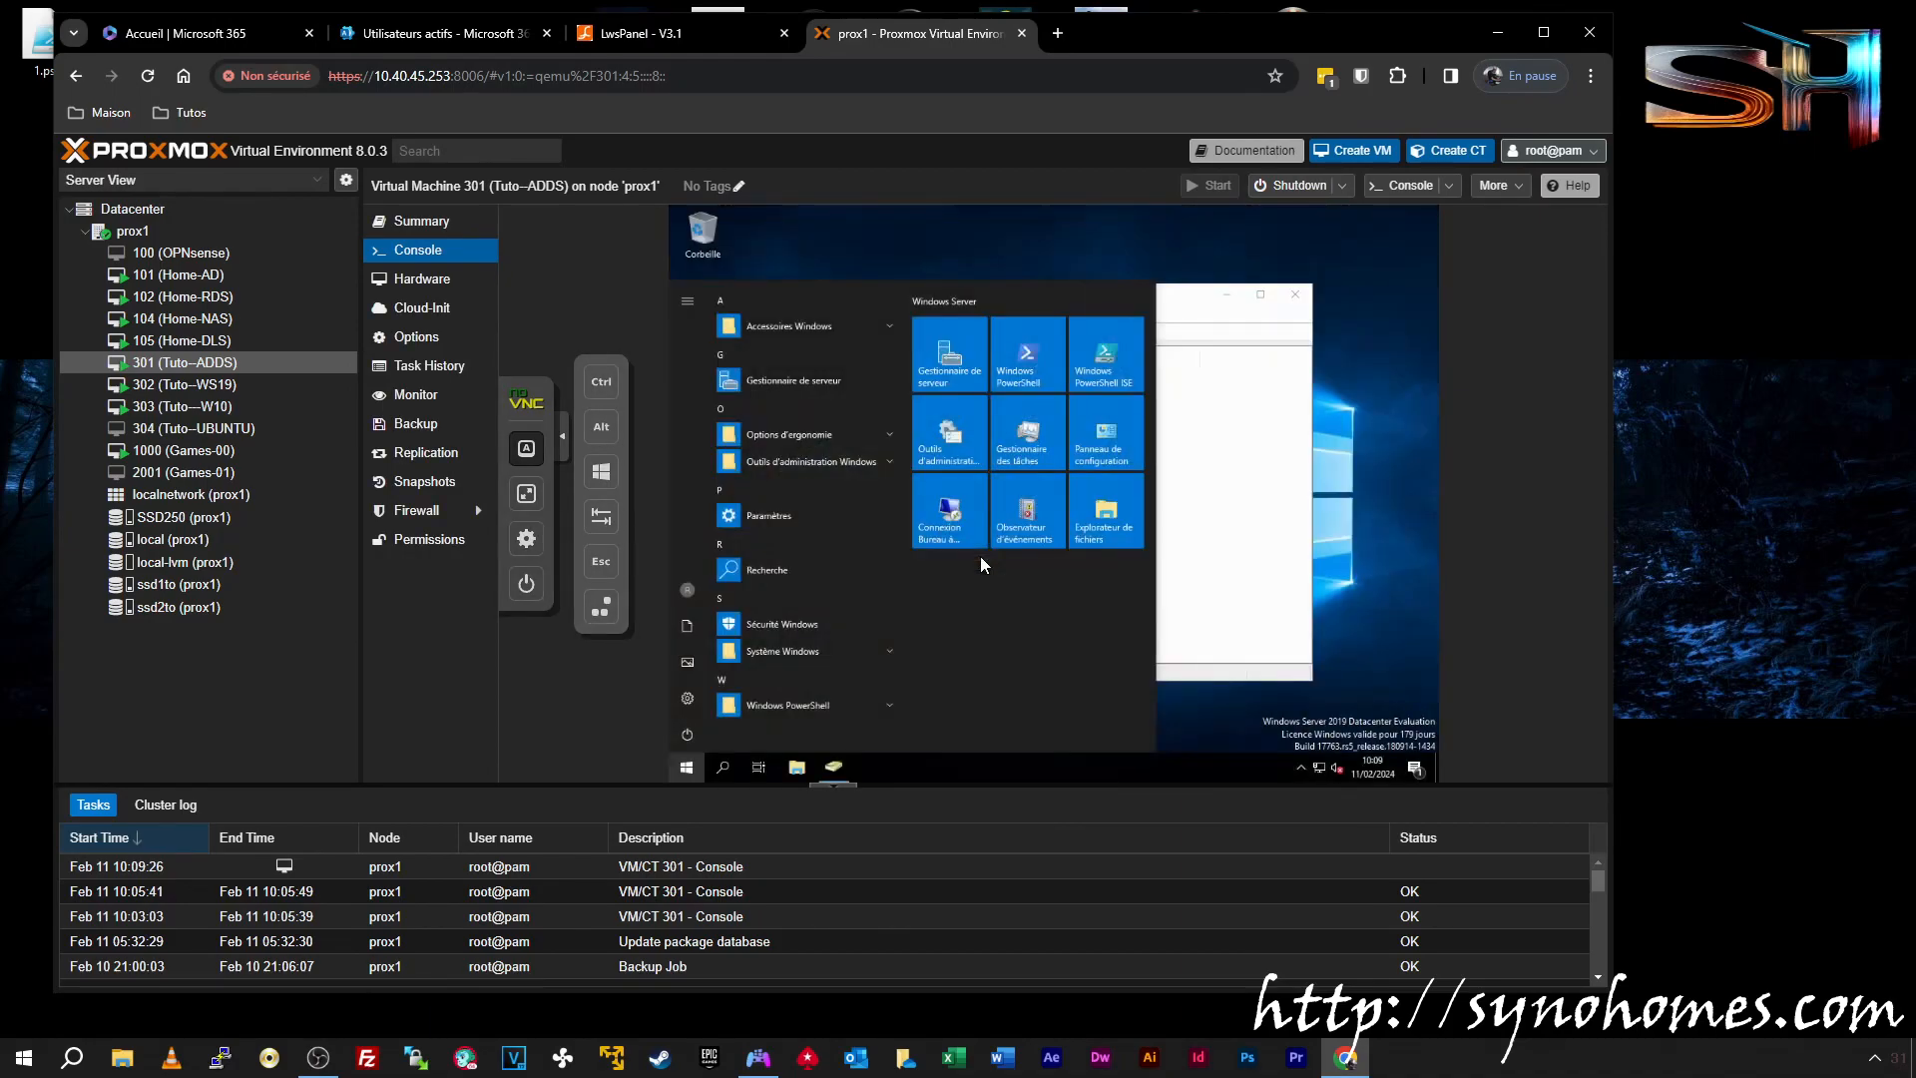
Close the Start menu and bring Active Directory Users and Computers with the six Utilisateurs accounts into view
{"action": "left_click", "coordinate": [1222, 513]}
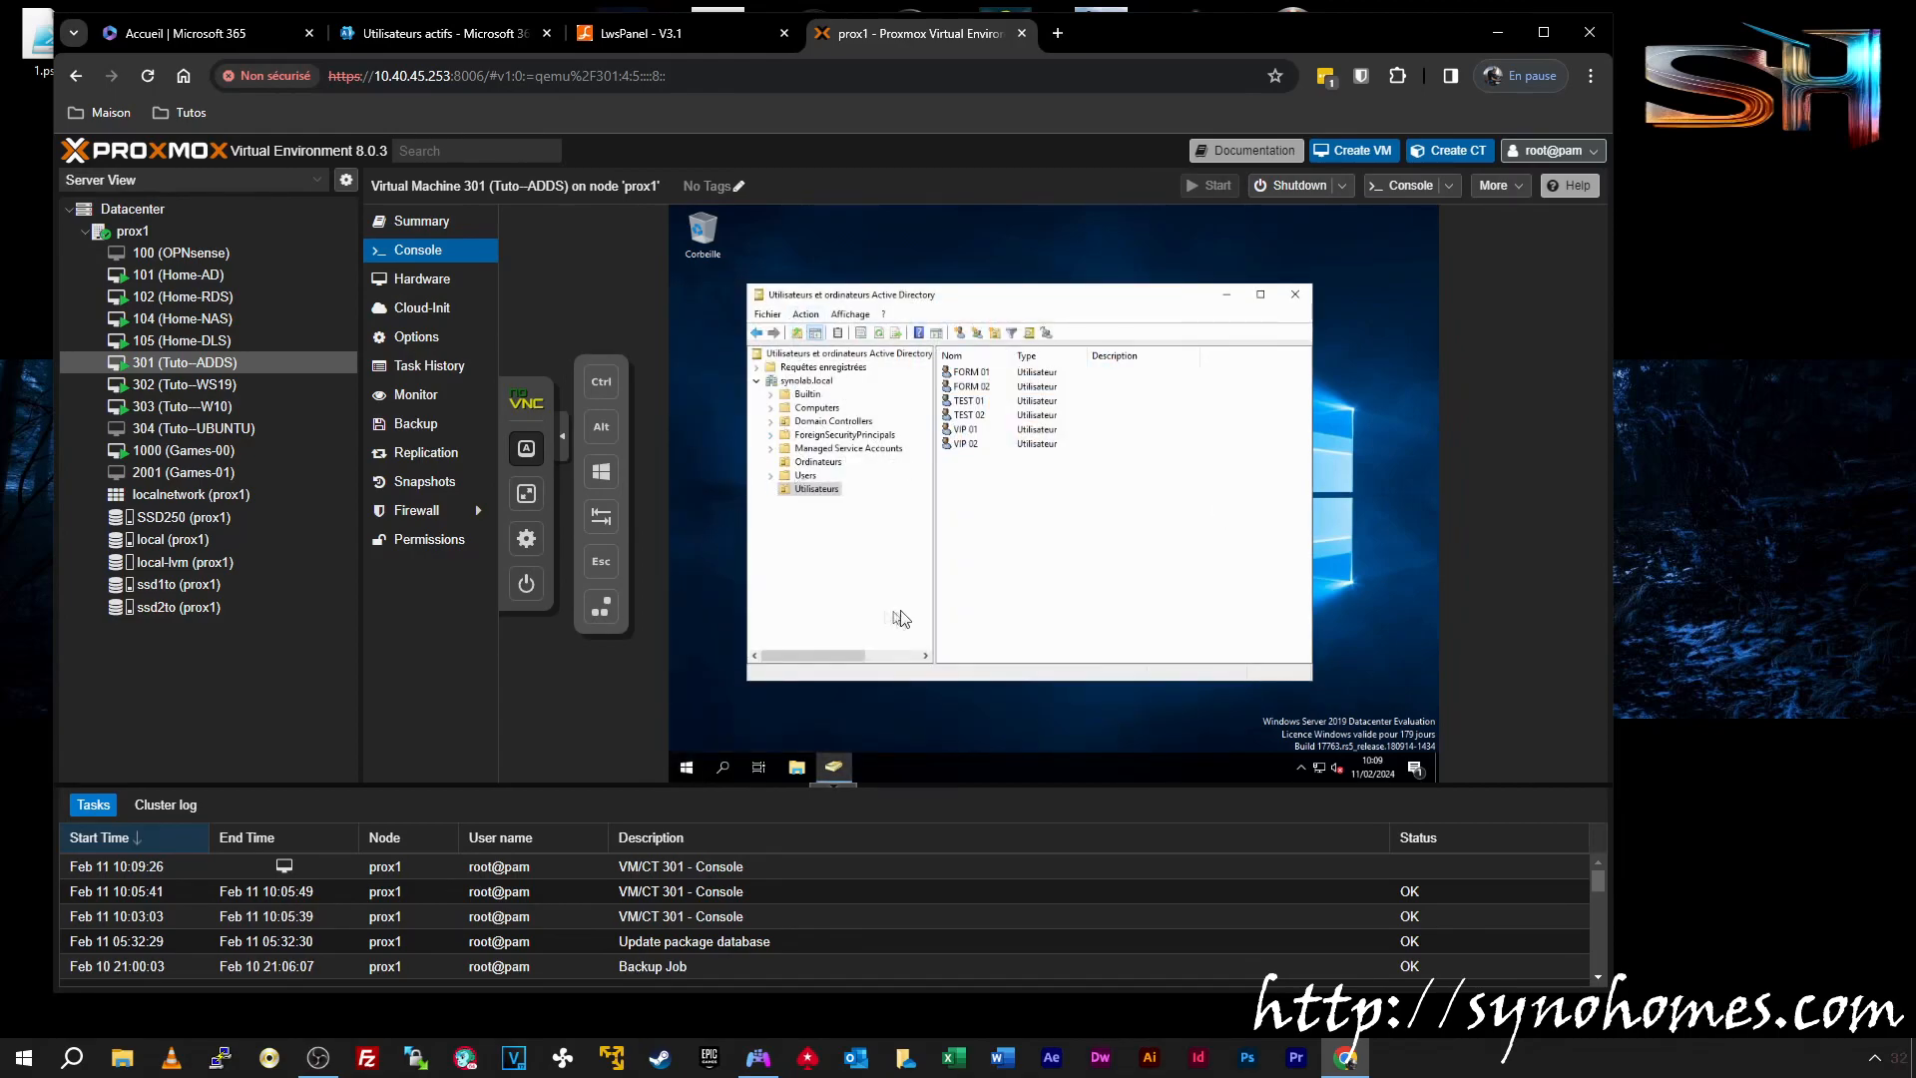
{"action": "left_click", "coordinate": [820, 490]}
{"action": "left_click_drag", "start_coordinate": [963, 477], "coordinate": [987, 370]}
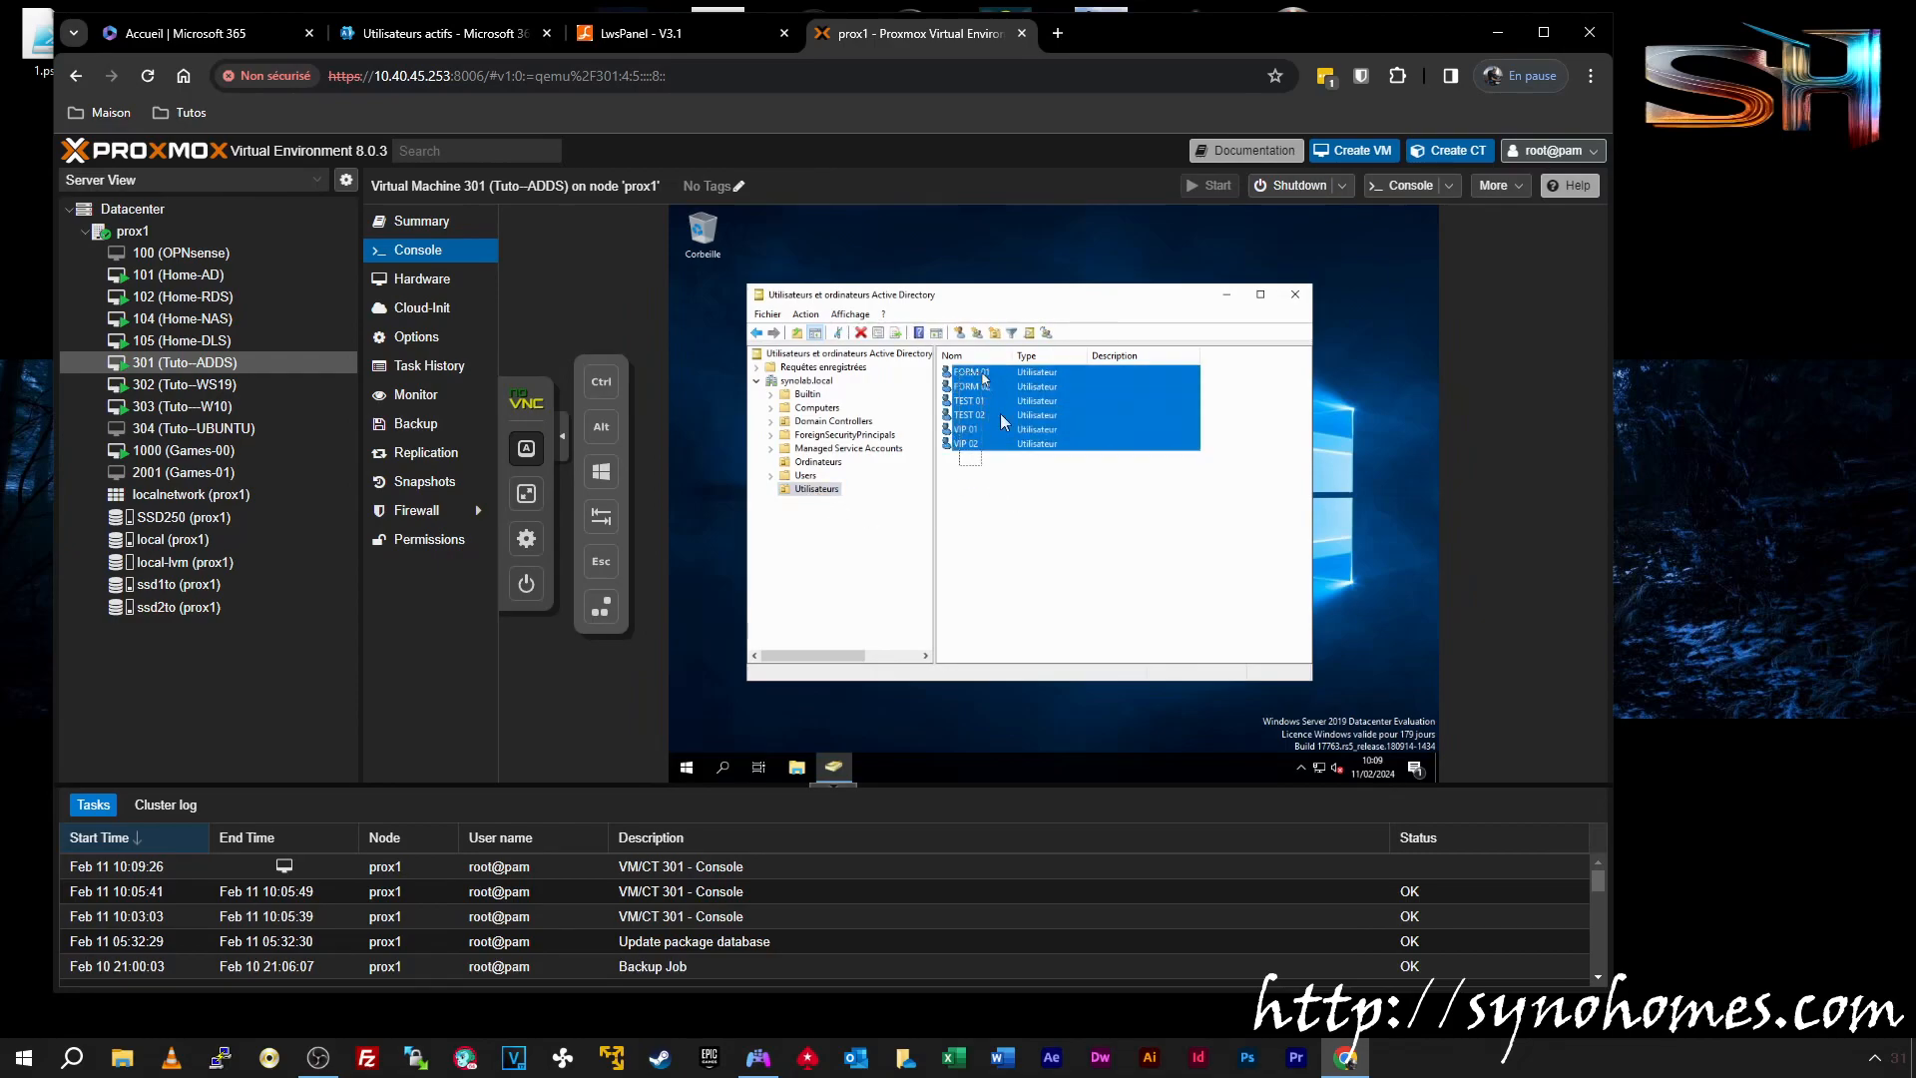
{"action": "left_click", "coordinate": [1041, 534]}
{"action": "left_click_drag", "start_coordinate": [964, 296], "coordinate": [1062, 249]}
{"action": "left_click", "coordinate": [756, 638]}
{"action": "left_click", "coordinate": [979, 539]}
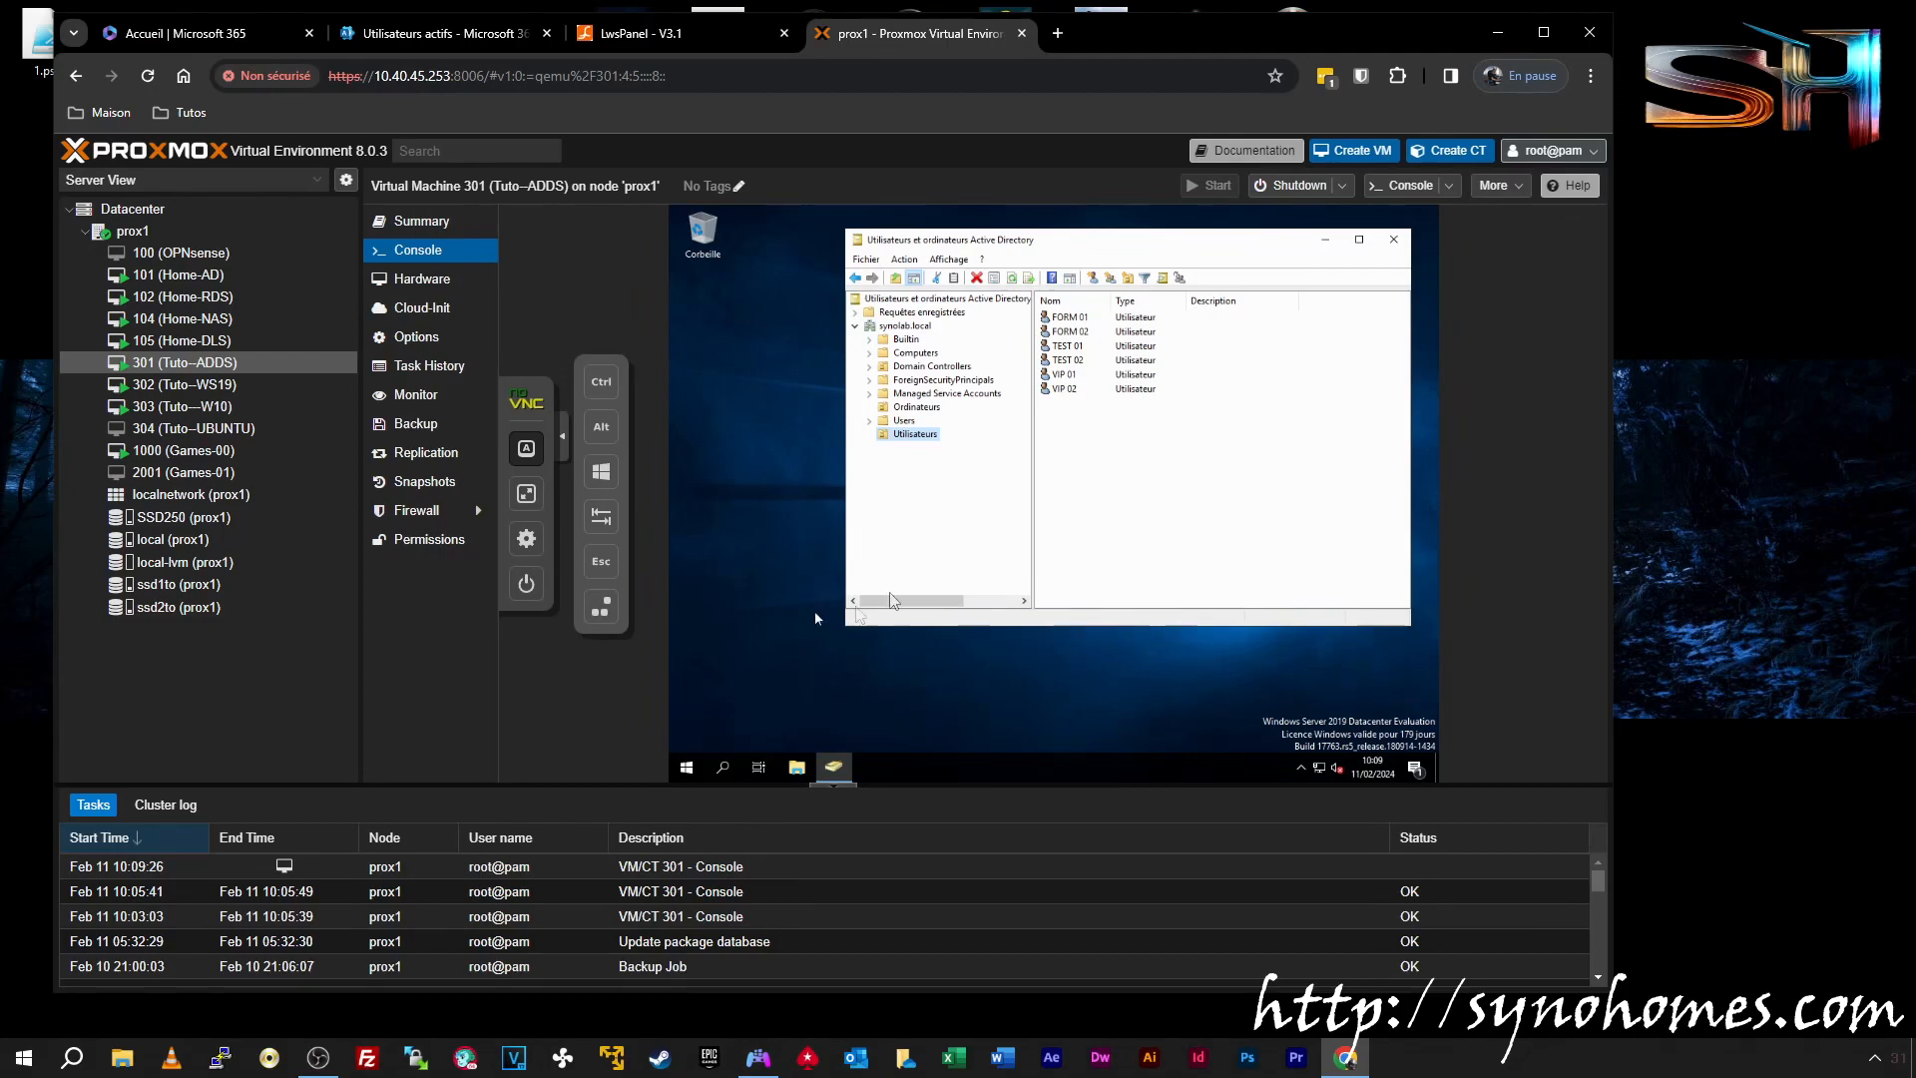
{"action": "right_click", "coordinate": [1071, 374]}
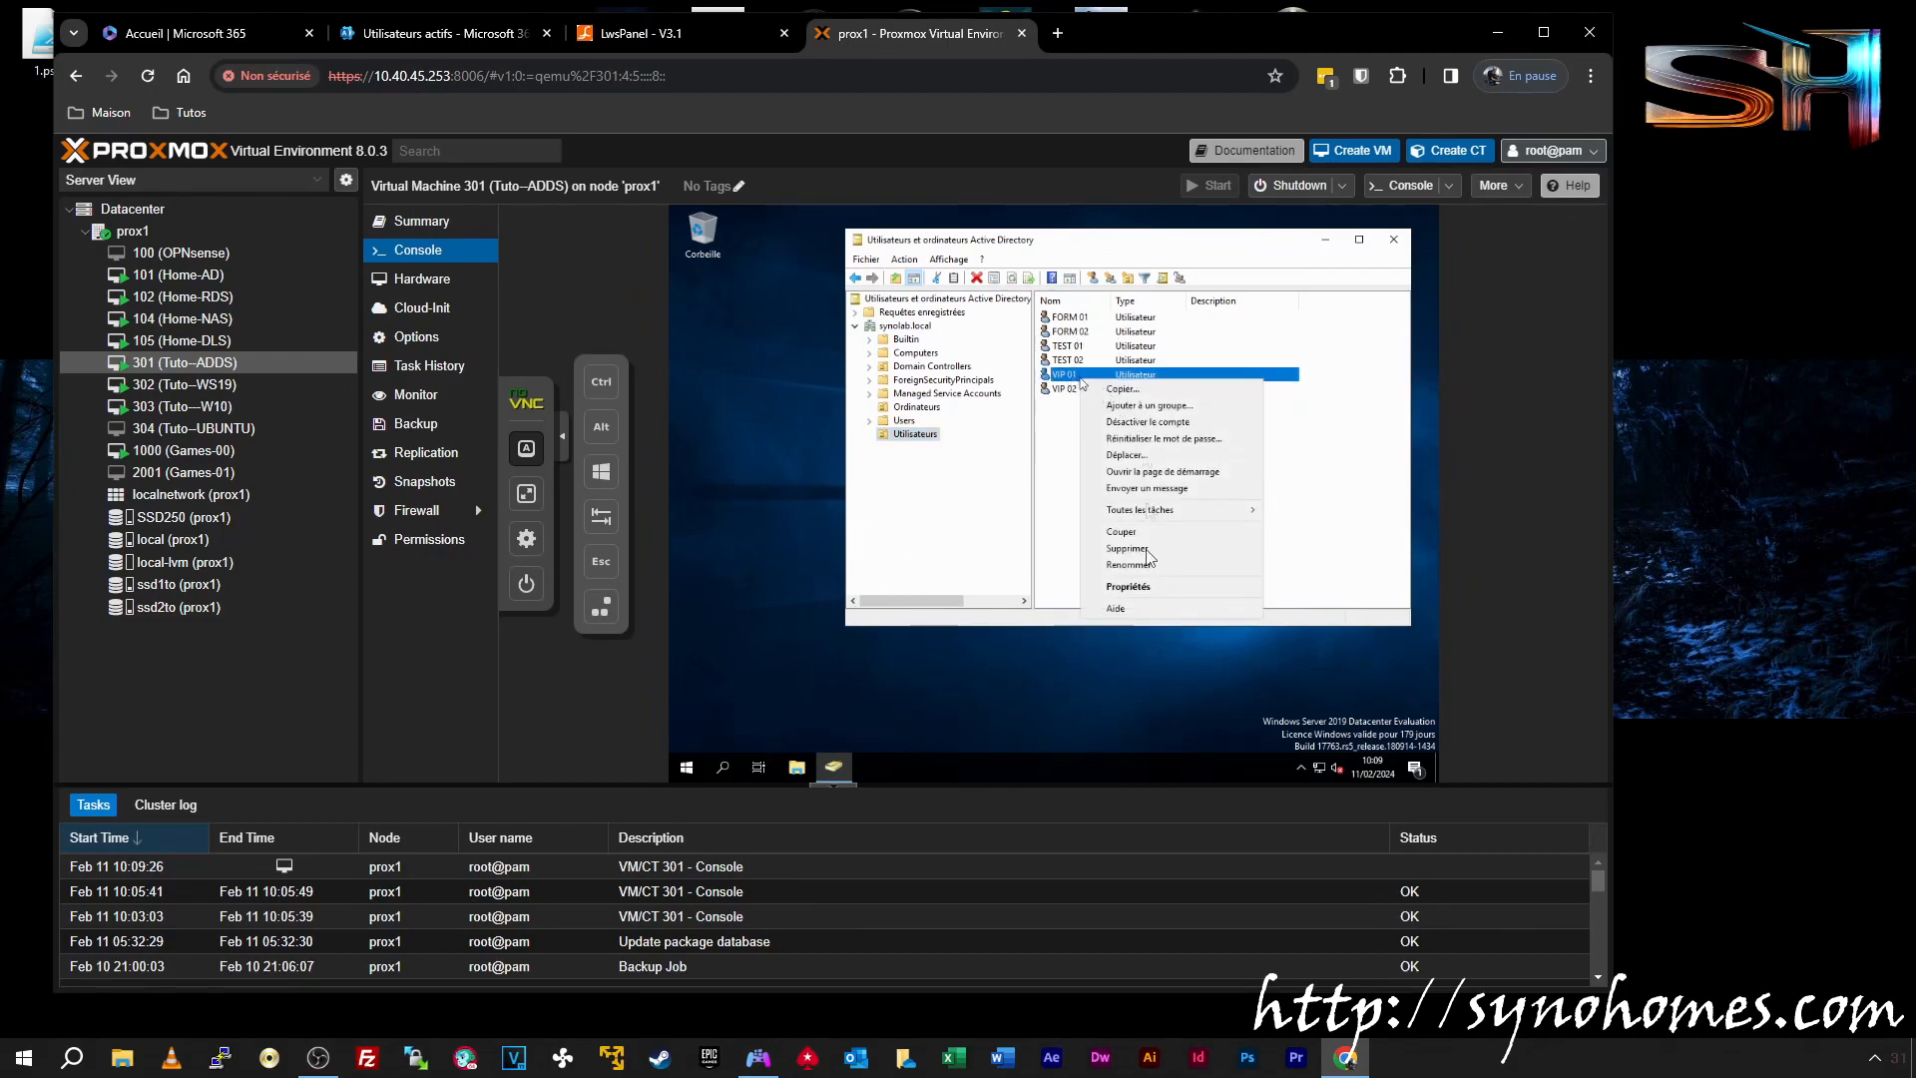
{"action": "left_click", "coordinate": [1126, 589]}
{"action": "left_click", "coordinate": [944, 338]}
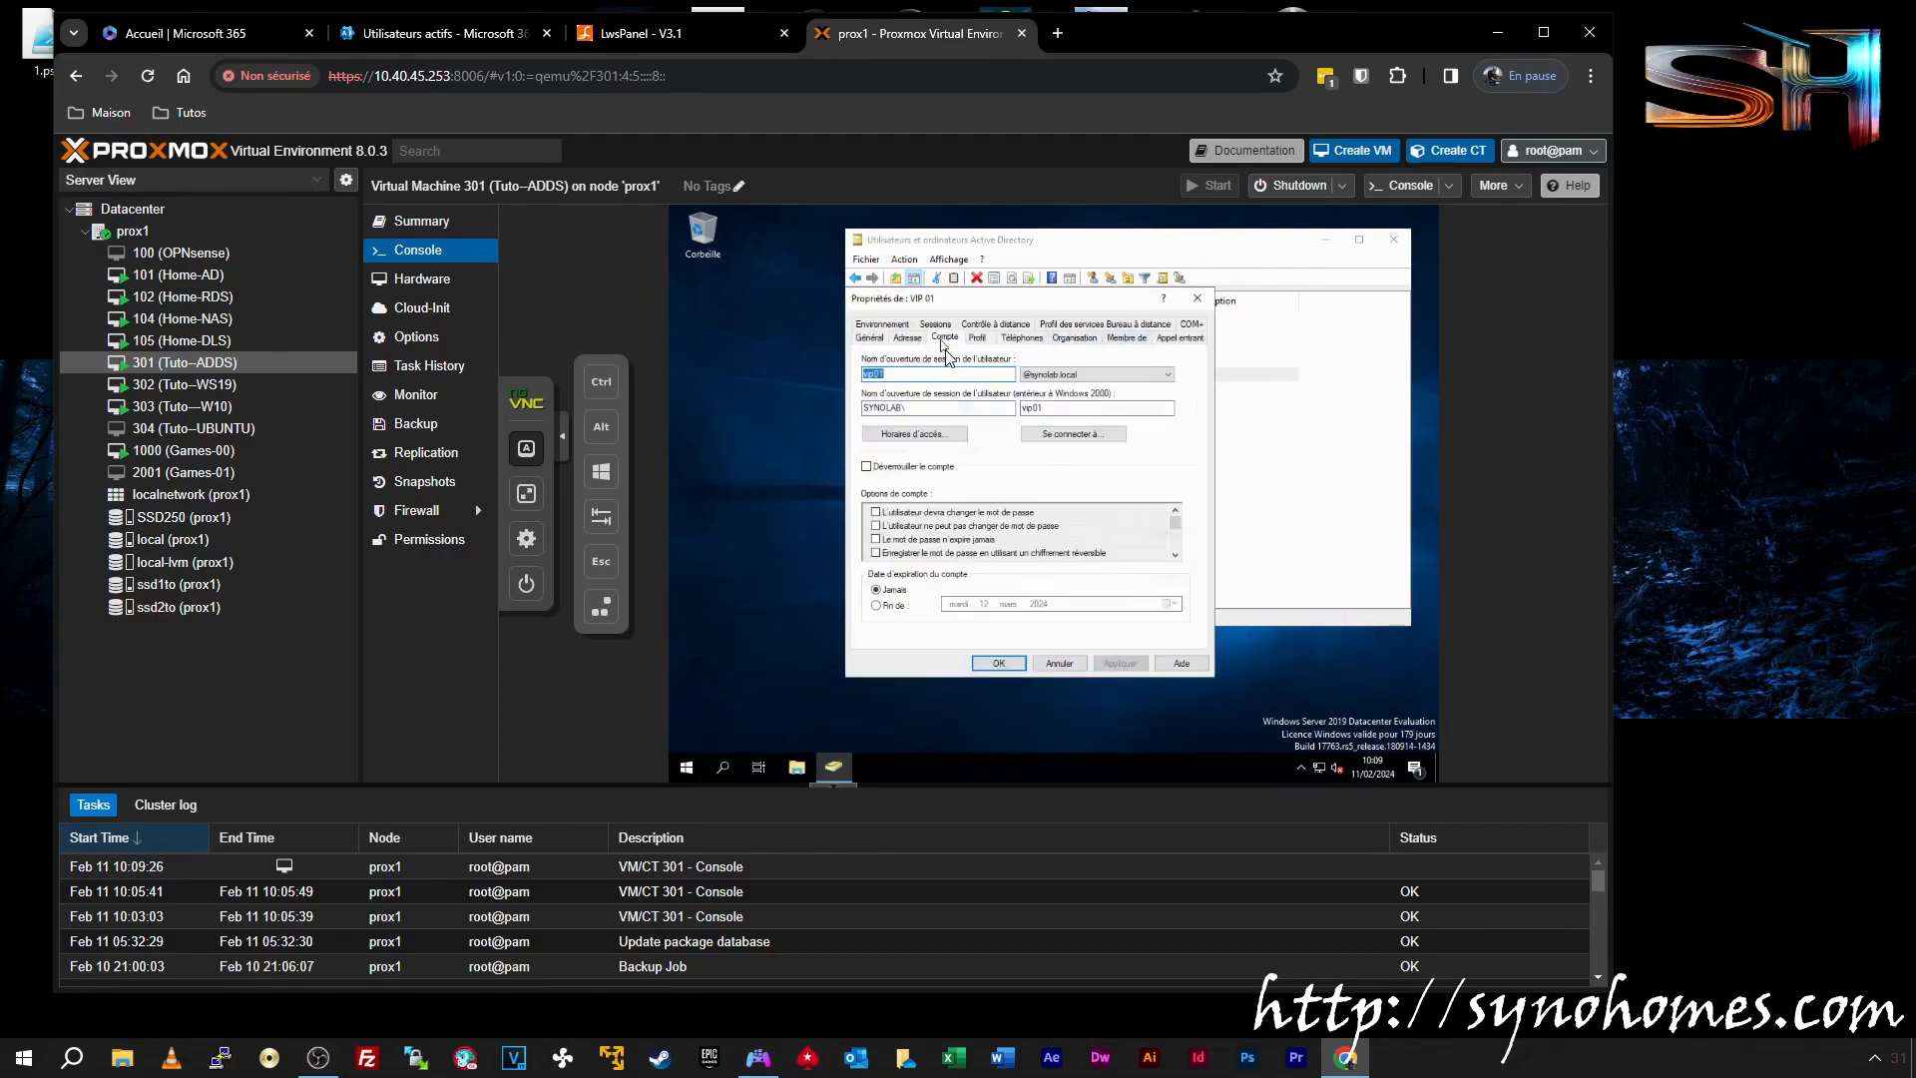
{"action": "left_click", "coordinate": [887, 375]}
{"action": "left_click", "coordinate": [1086, 377]}
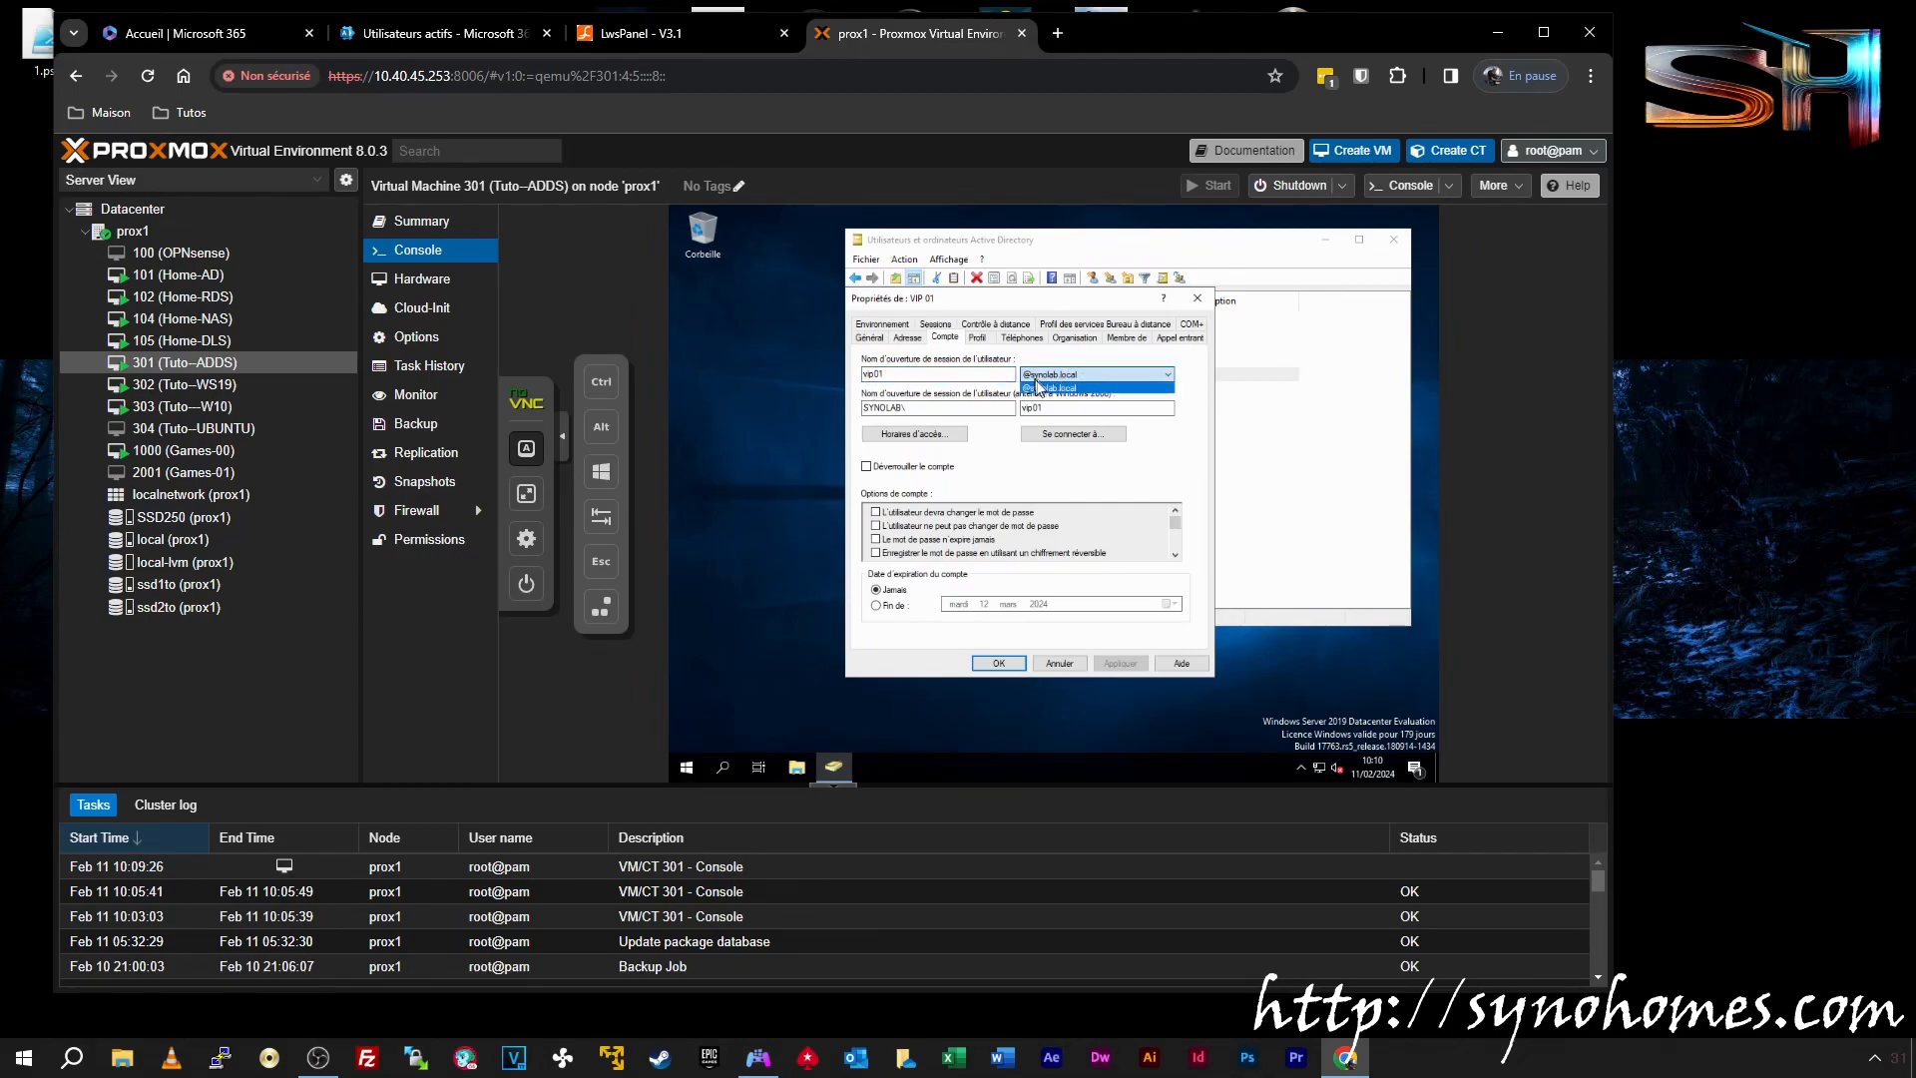
{"action": "left_click", "coordinate": [1059, 387]}
{"action": "left_click_drag", "start_coordinate": [1040, 299], "coordinate": [1202, 348]}
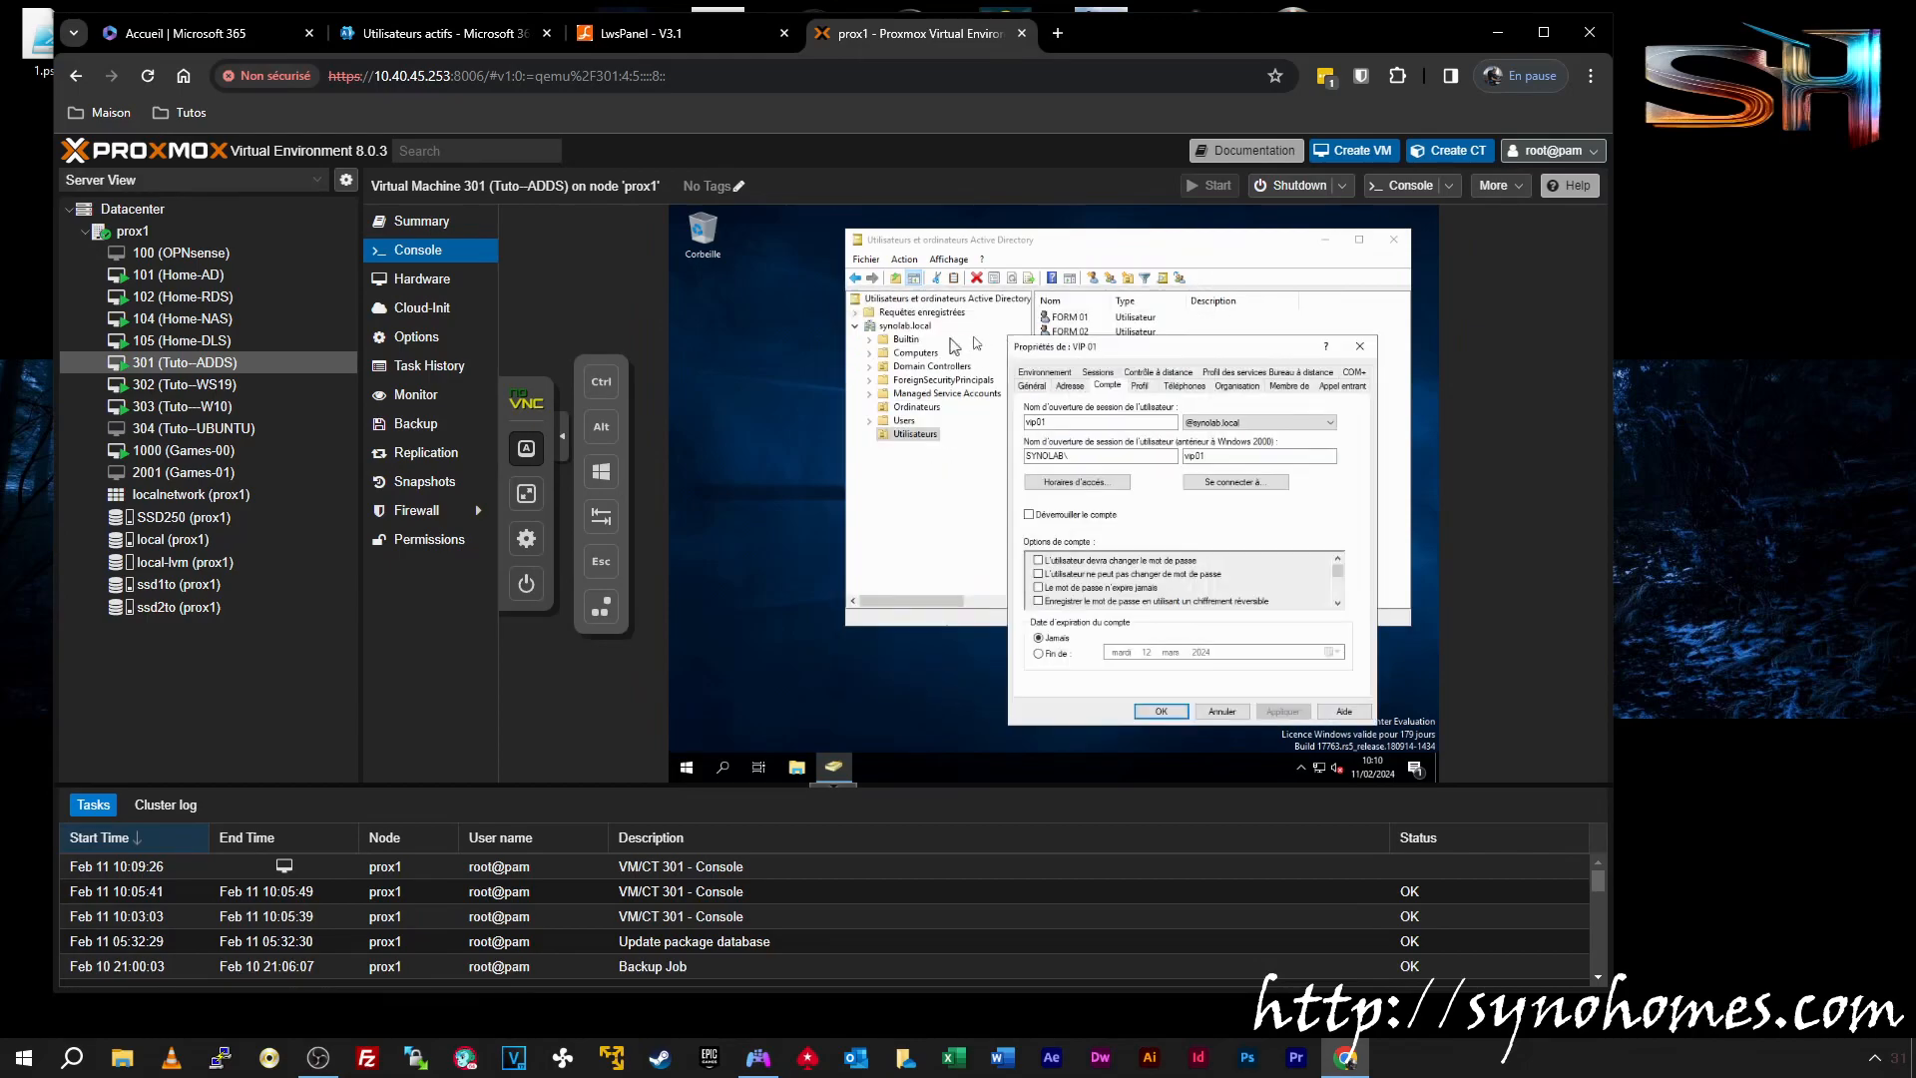
{"action": "left_click_drag", "start_coordinate": [1177, 351], "coordinate": [1024, 357]}
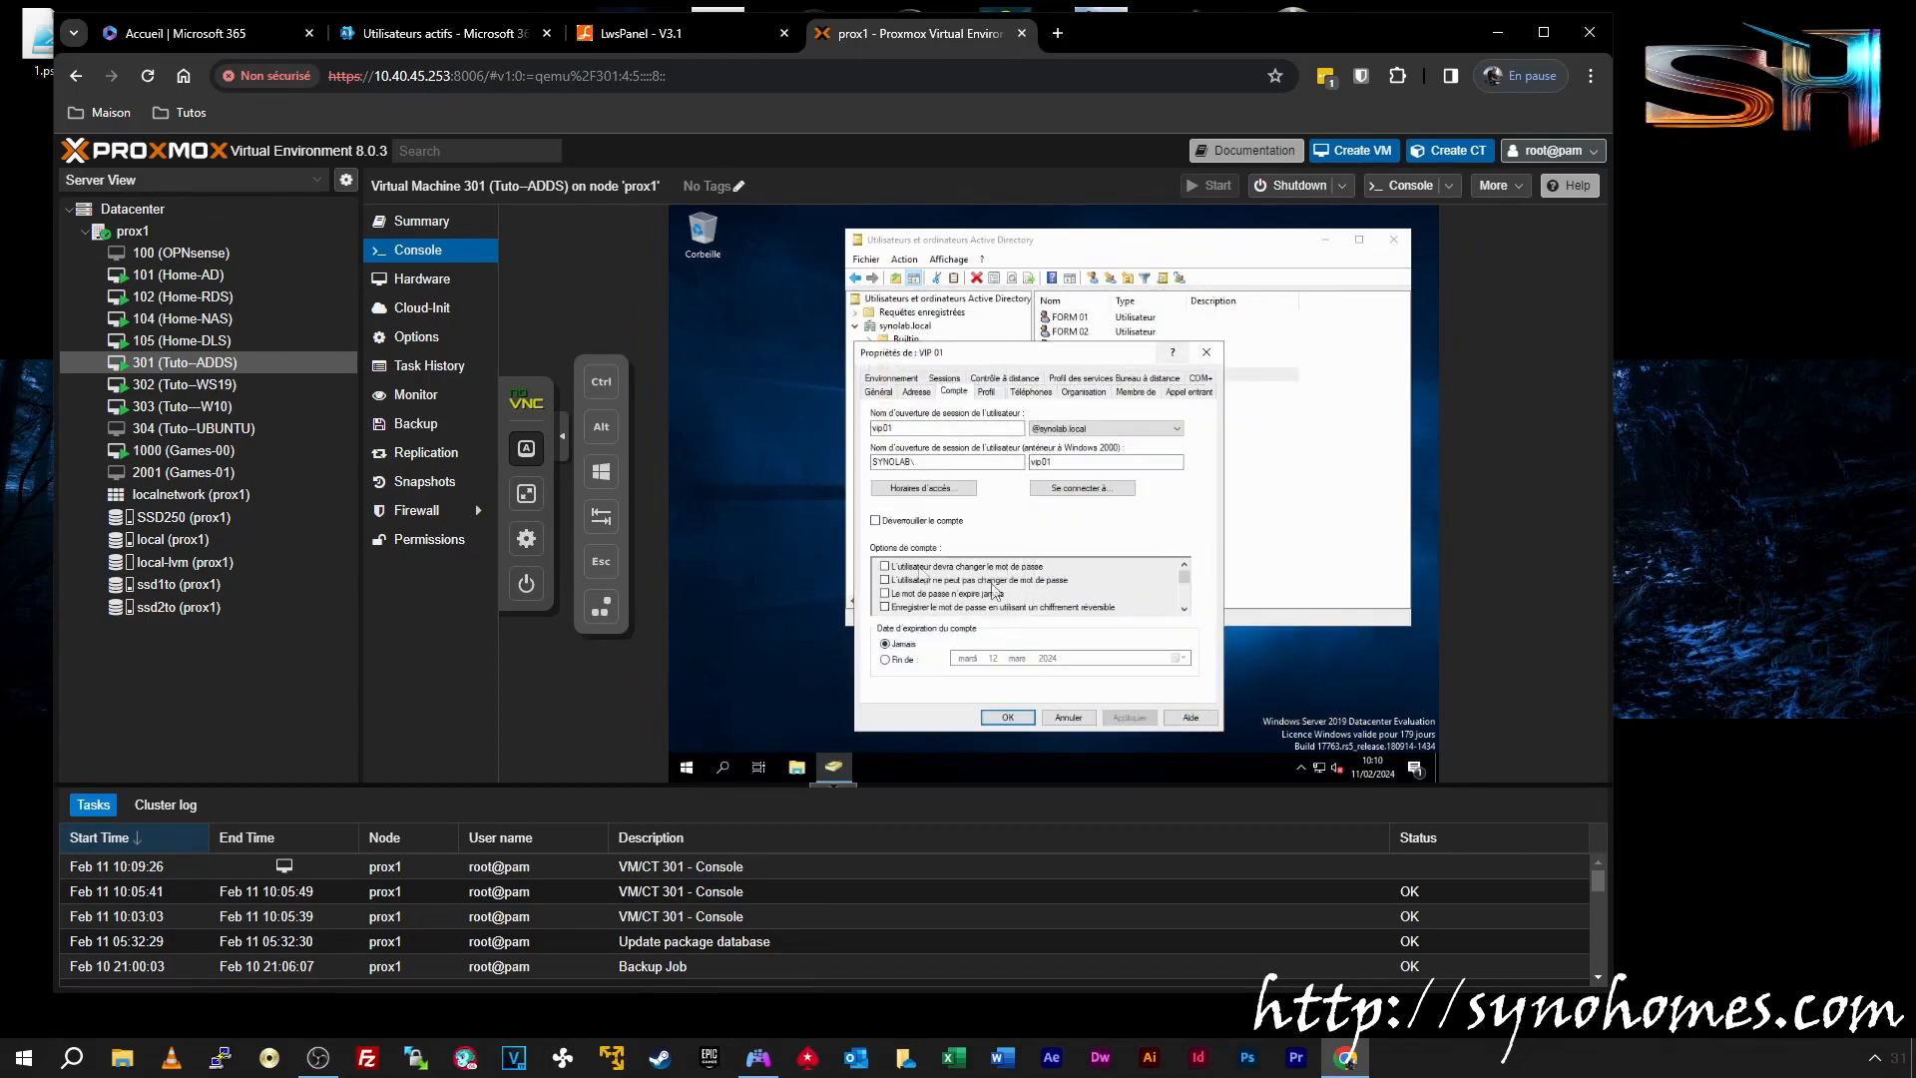
{"action": "left_click", "coordinate": [1060, 429]}
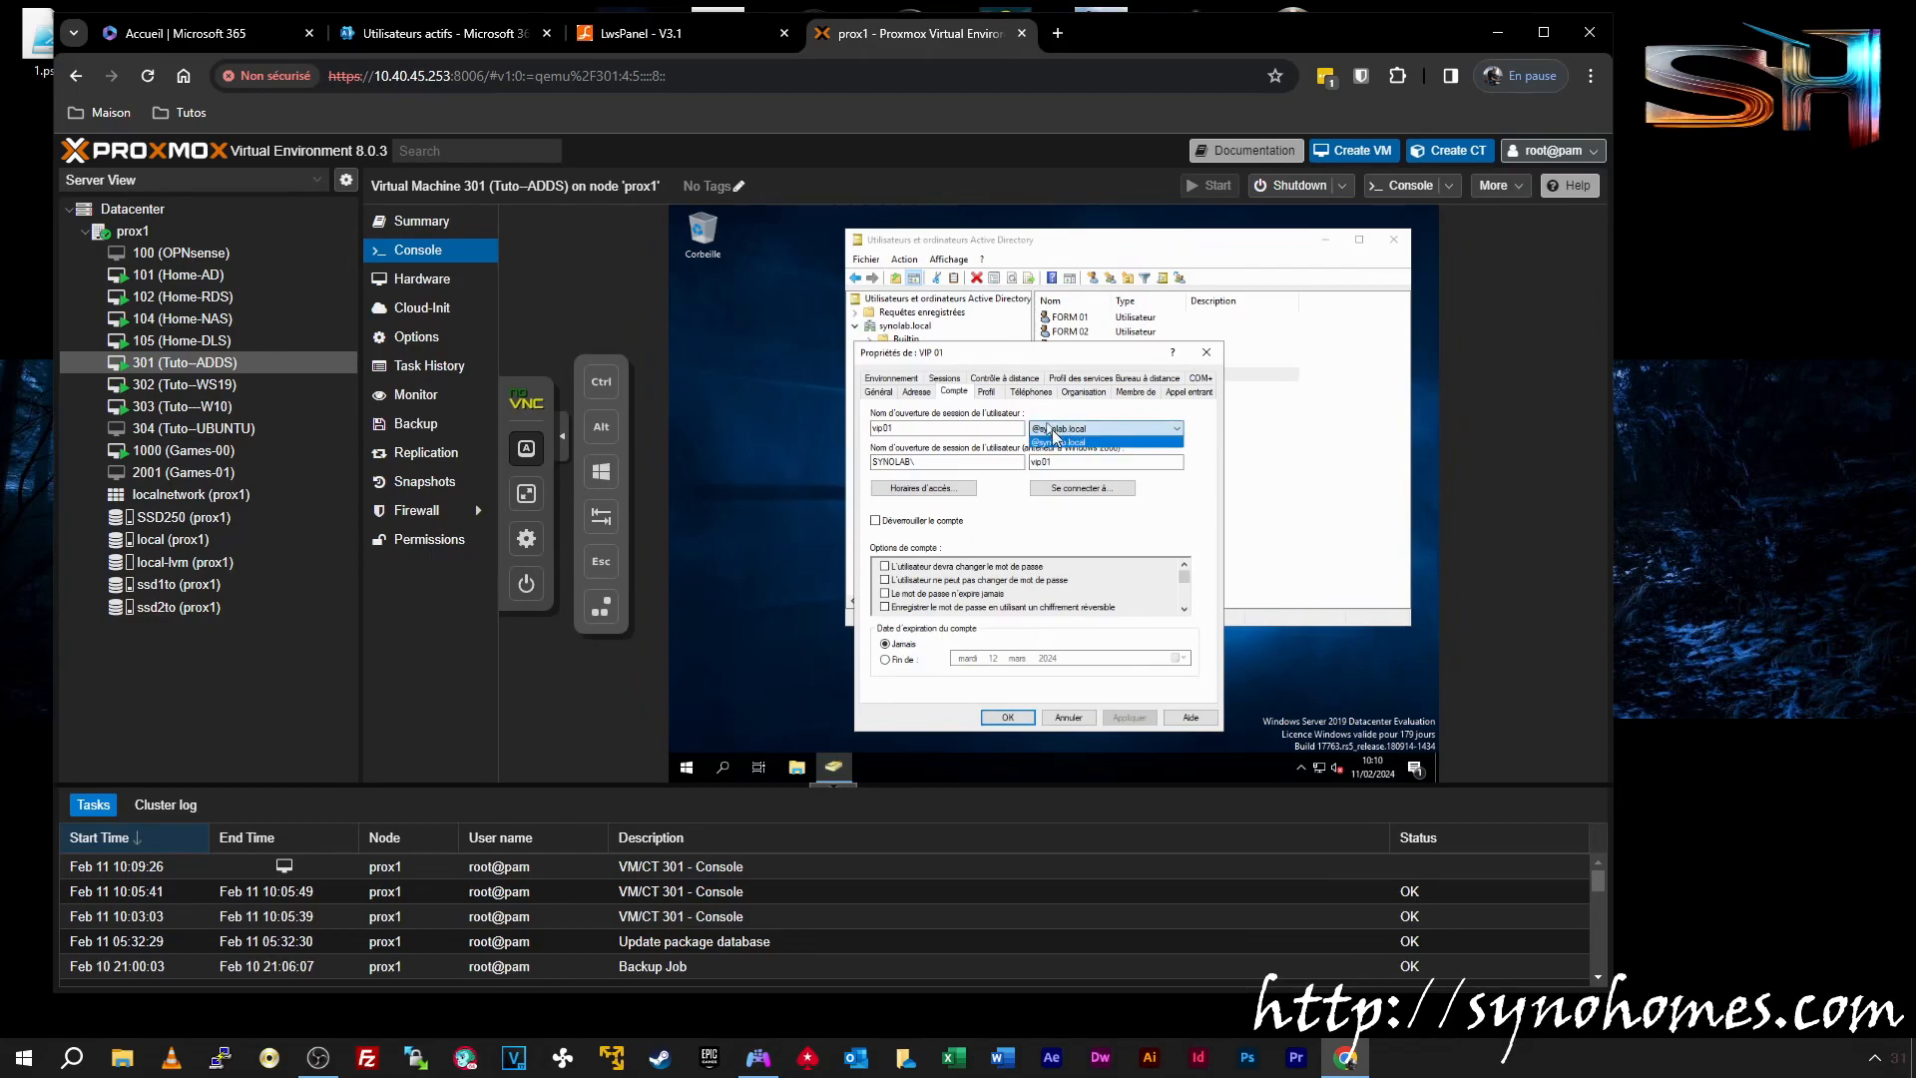
{"action": "left_click", "coordinate": [1055, 442]}
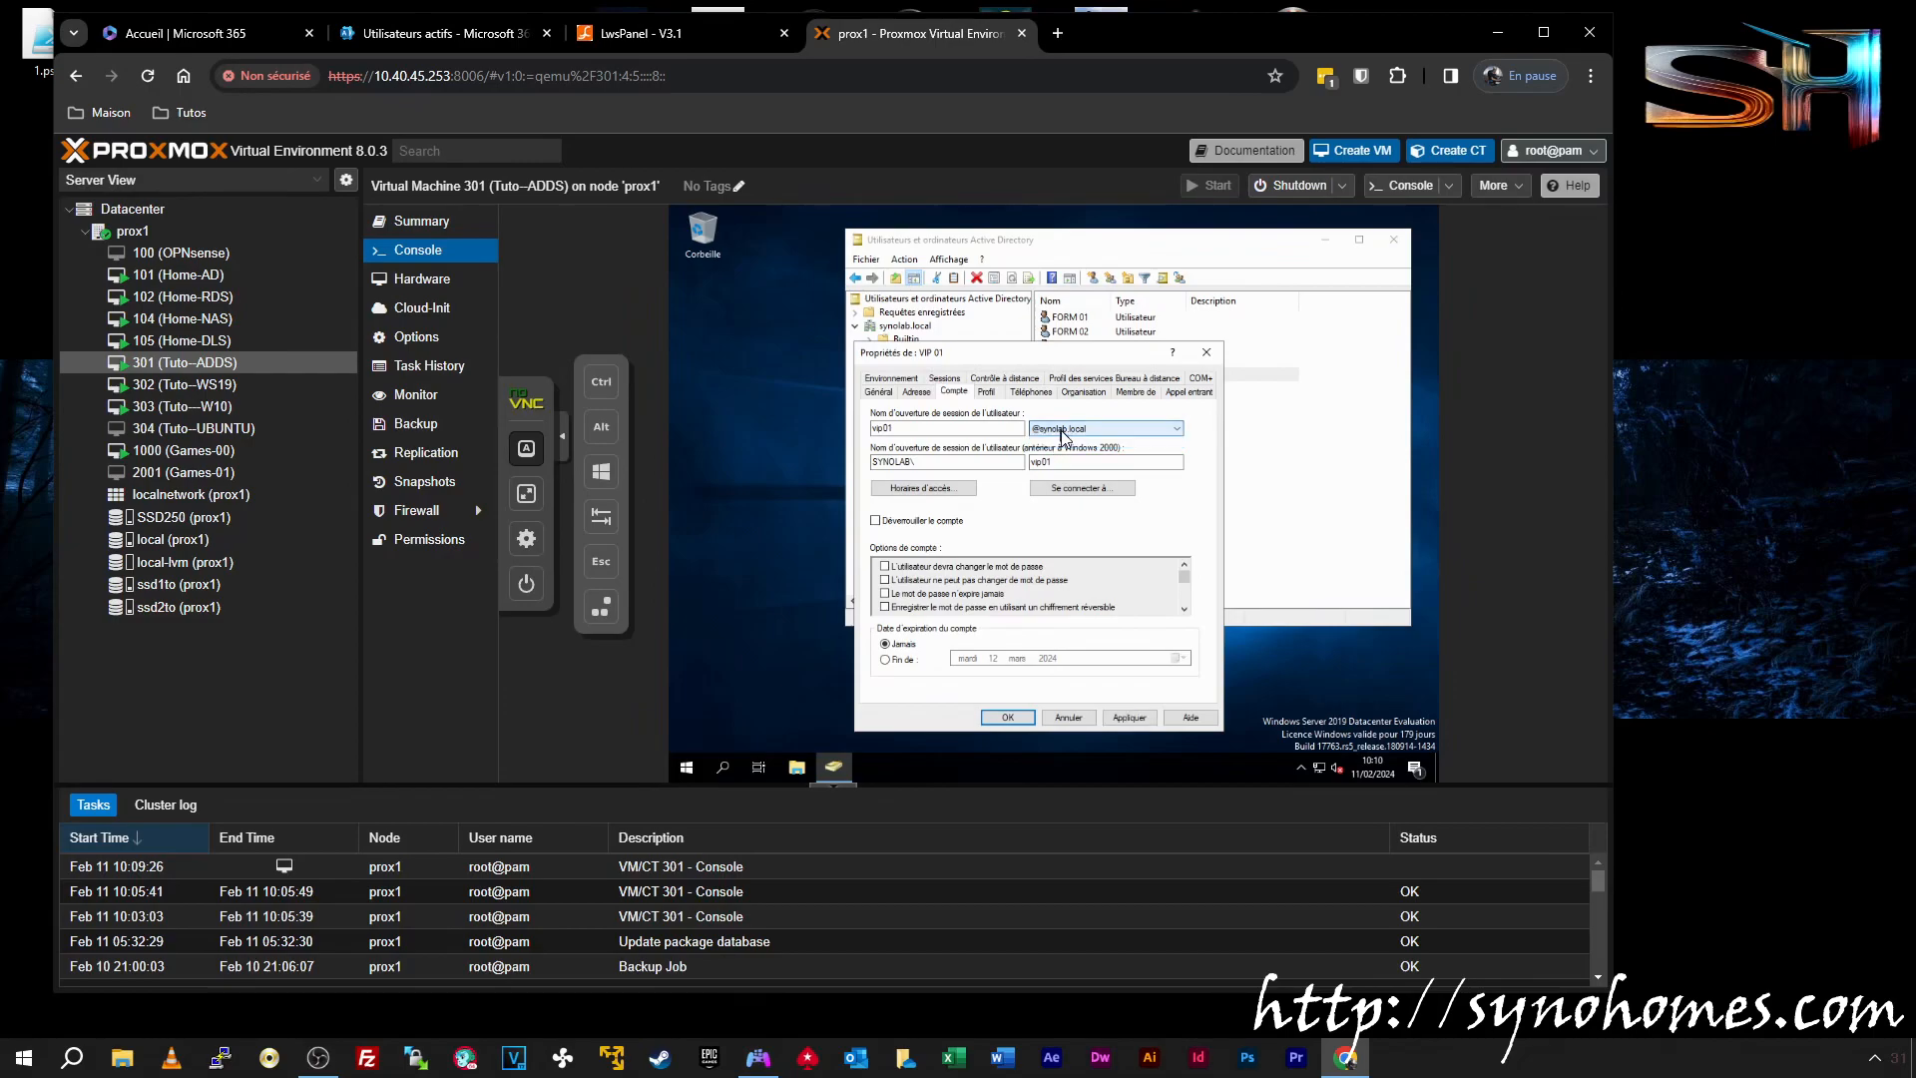
{"action": "left_click", "coordinate": [1206, 354]}
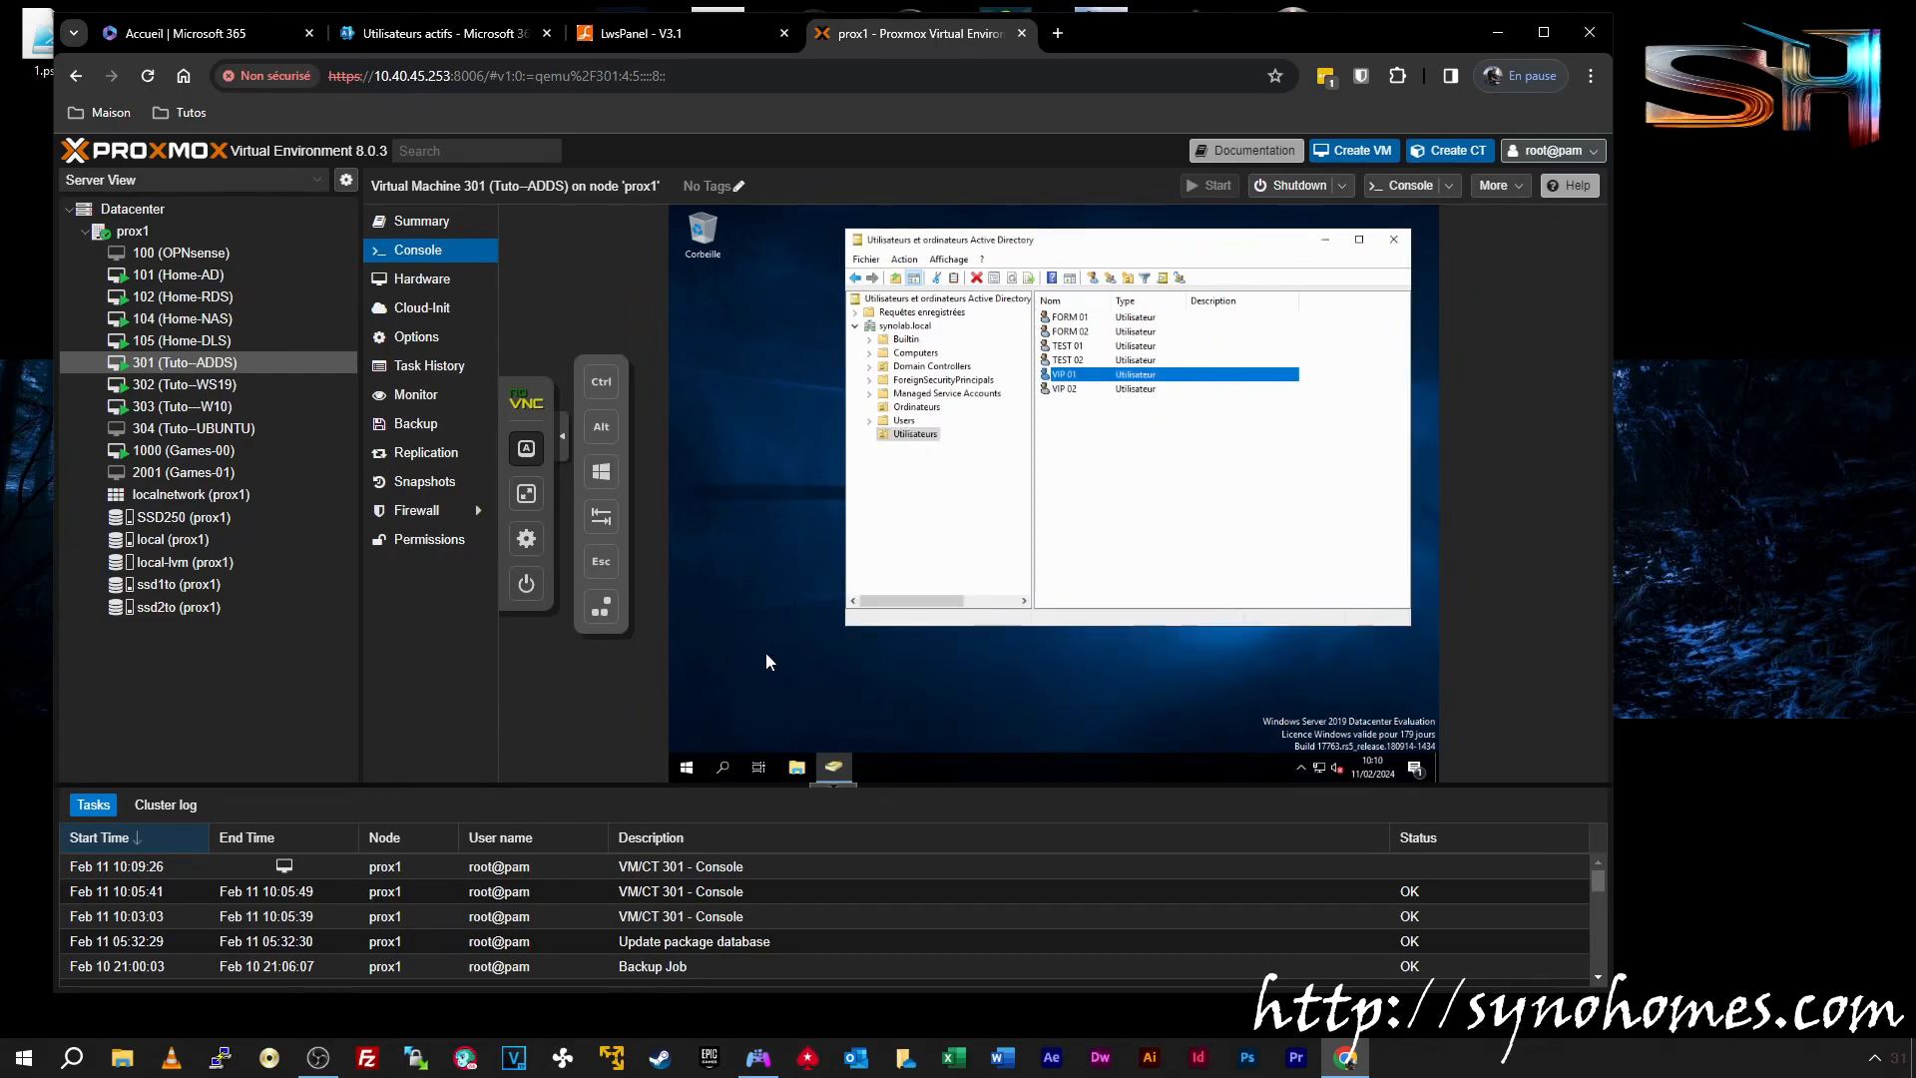
Launch Active Directory Domains and Trusts and open the root's UPN suffix properties
{"action": "left_click", "coordinate": [689, 767]}
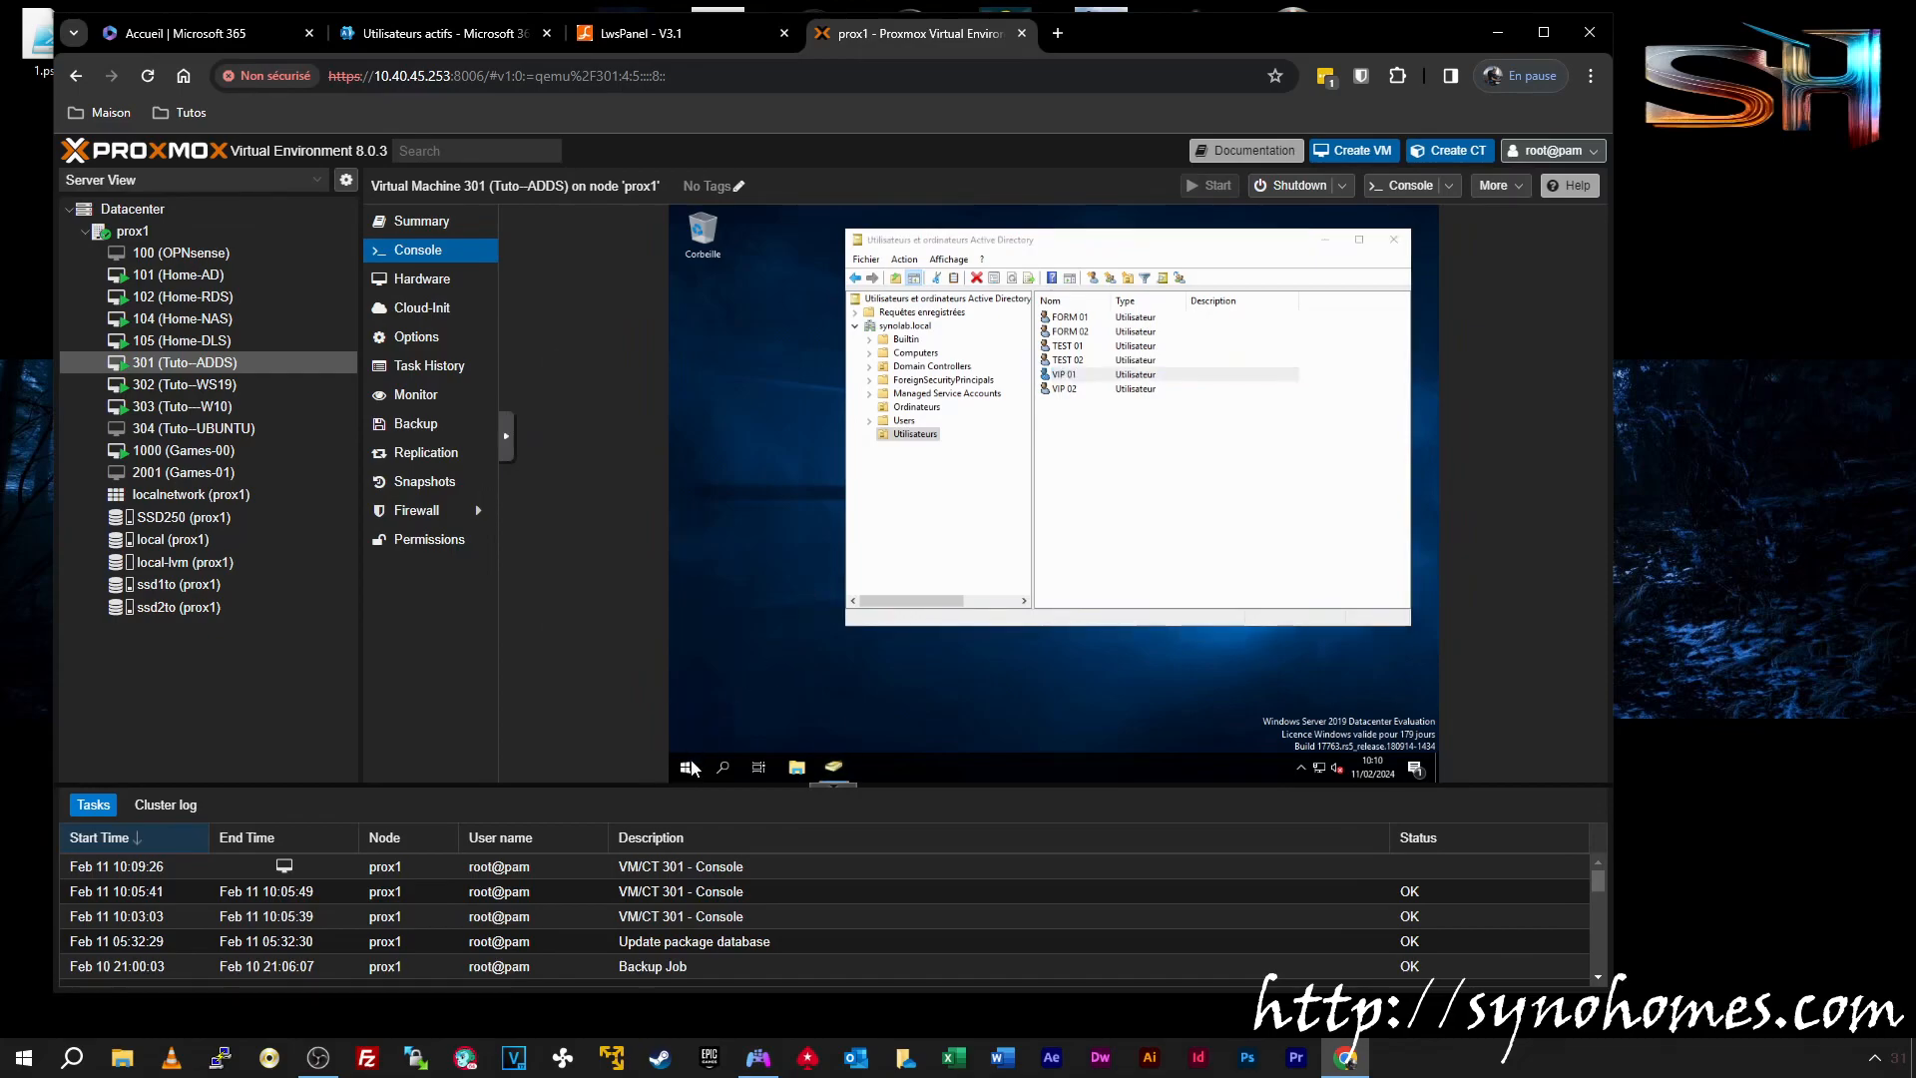
{"action": "scroll", "coordinate": [860, 461], "scroll_direction": "down", "scroll_amount": 1}
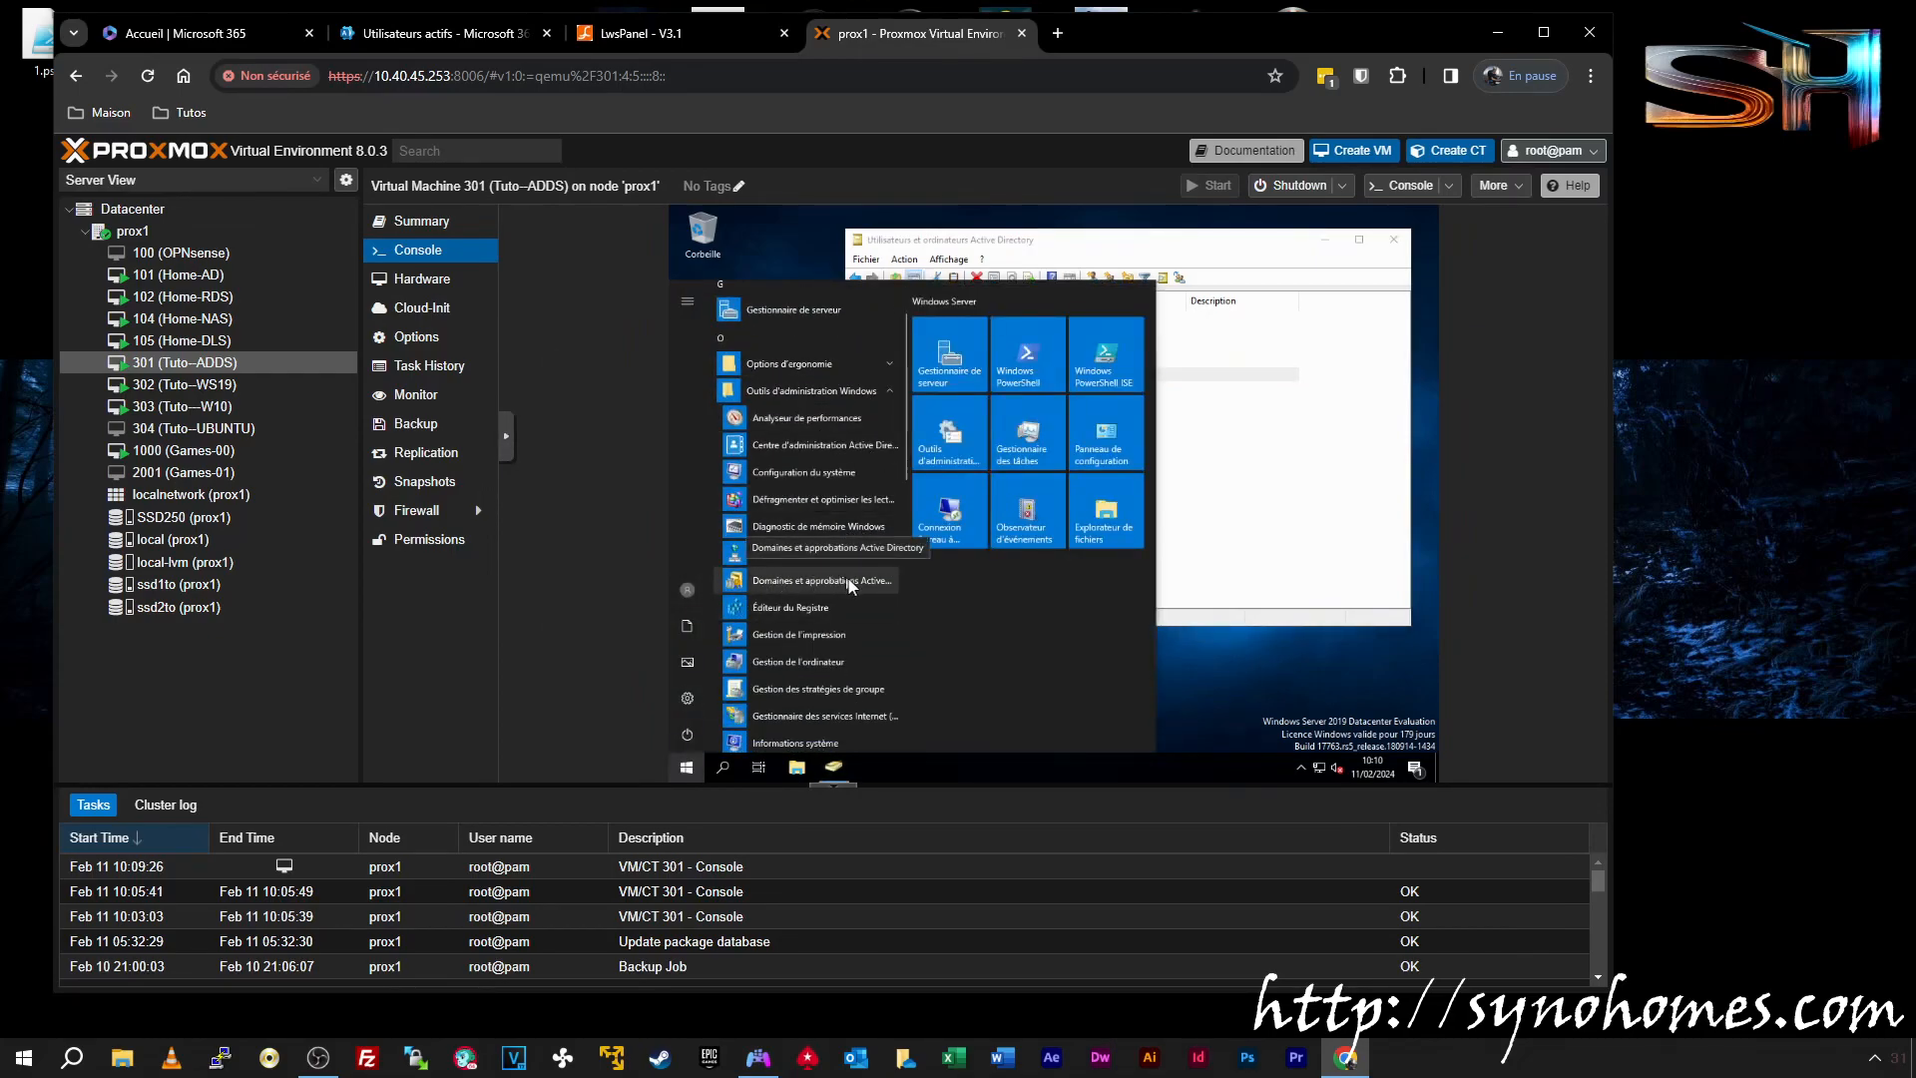
{"action": "left_click", "coordinate": [854, 579]}
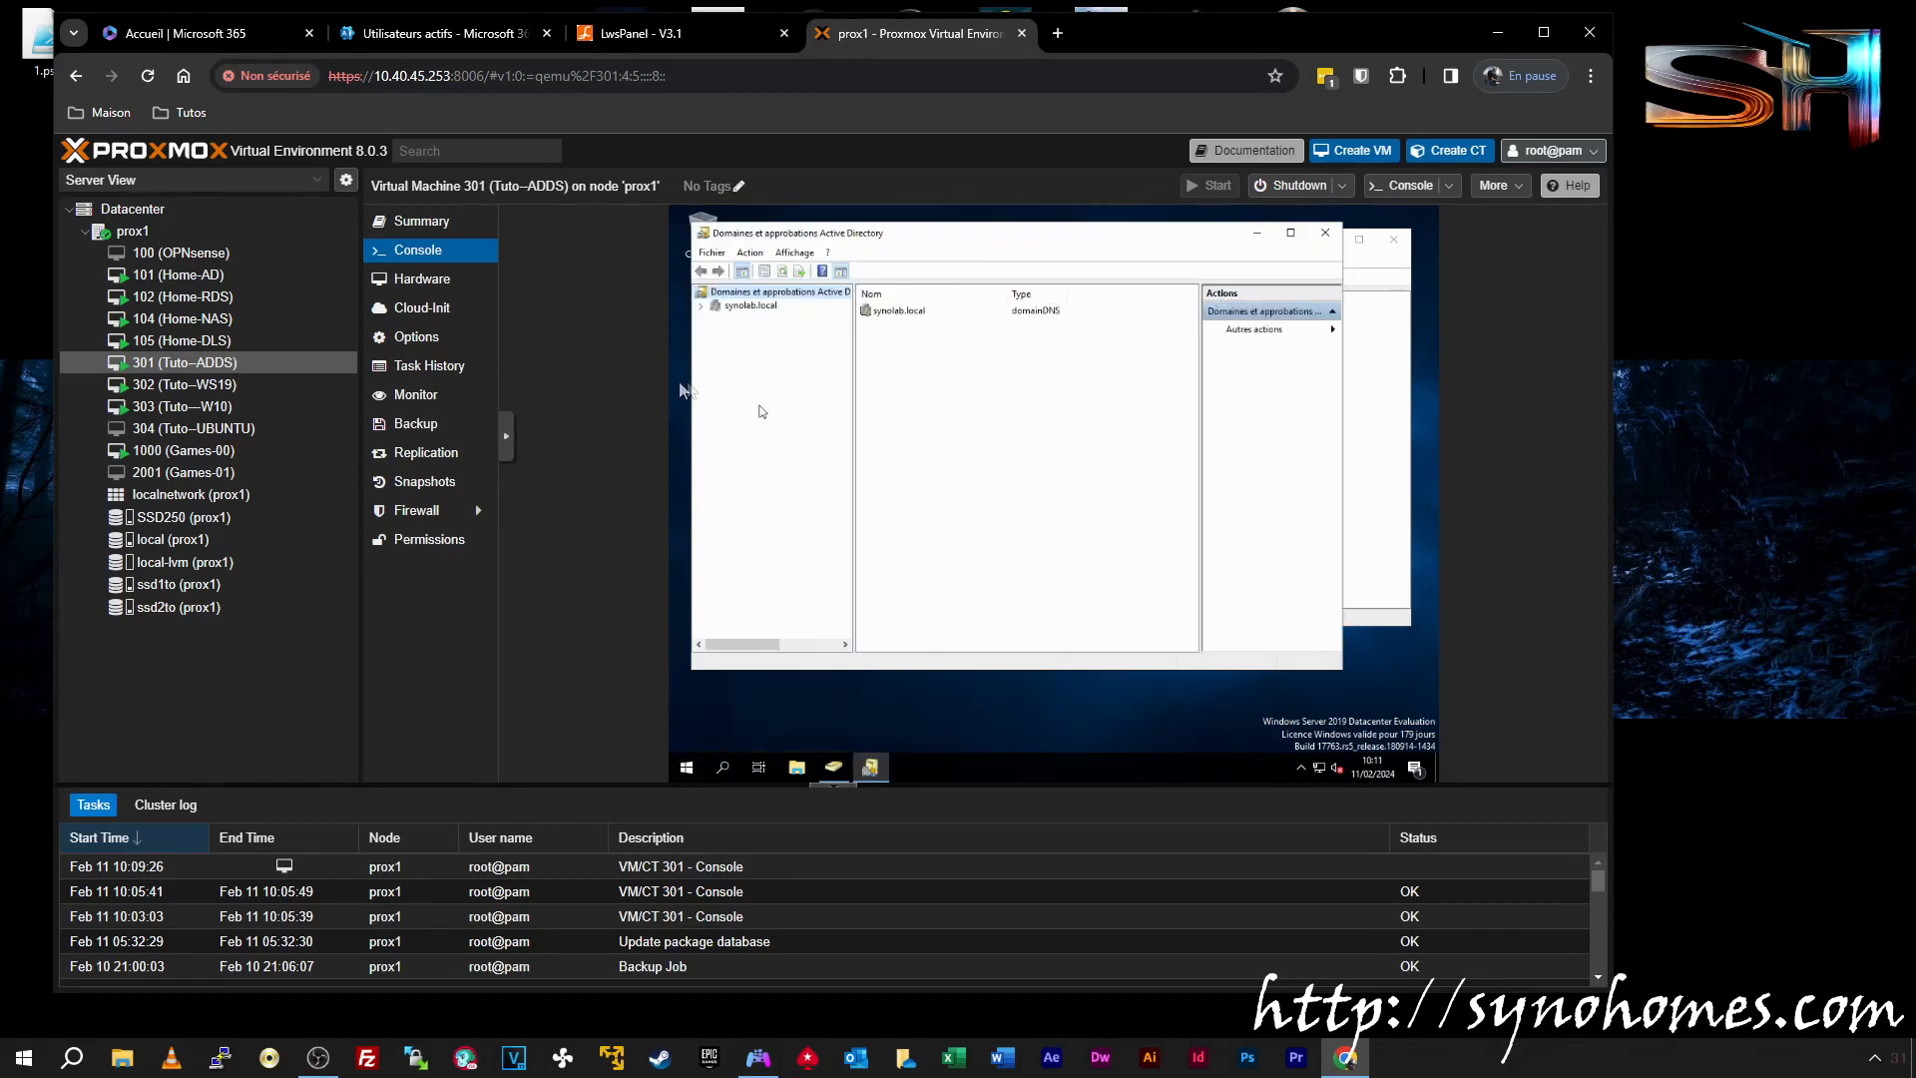
{"action": "right_click", "coordinate": [737, 297]}
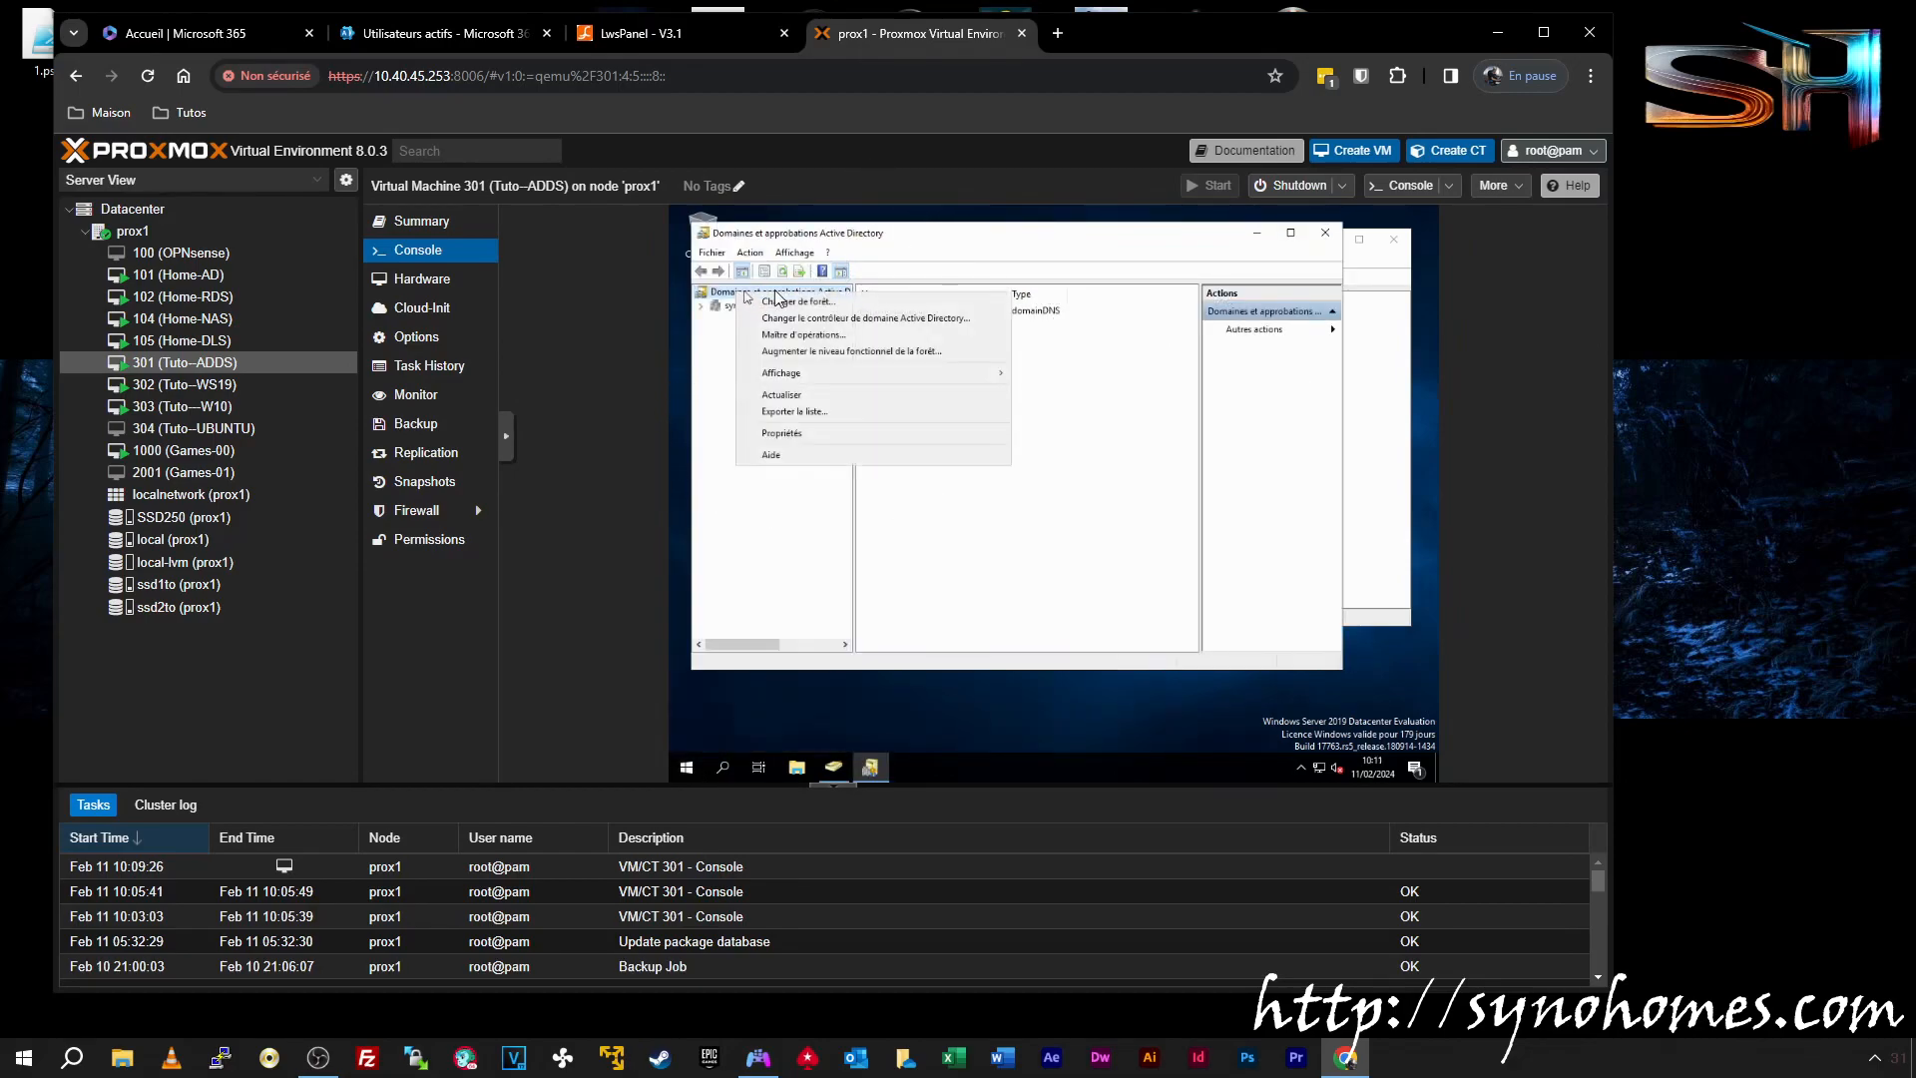
{"action": "left_click", "coordinate": [805, 436]}
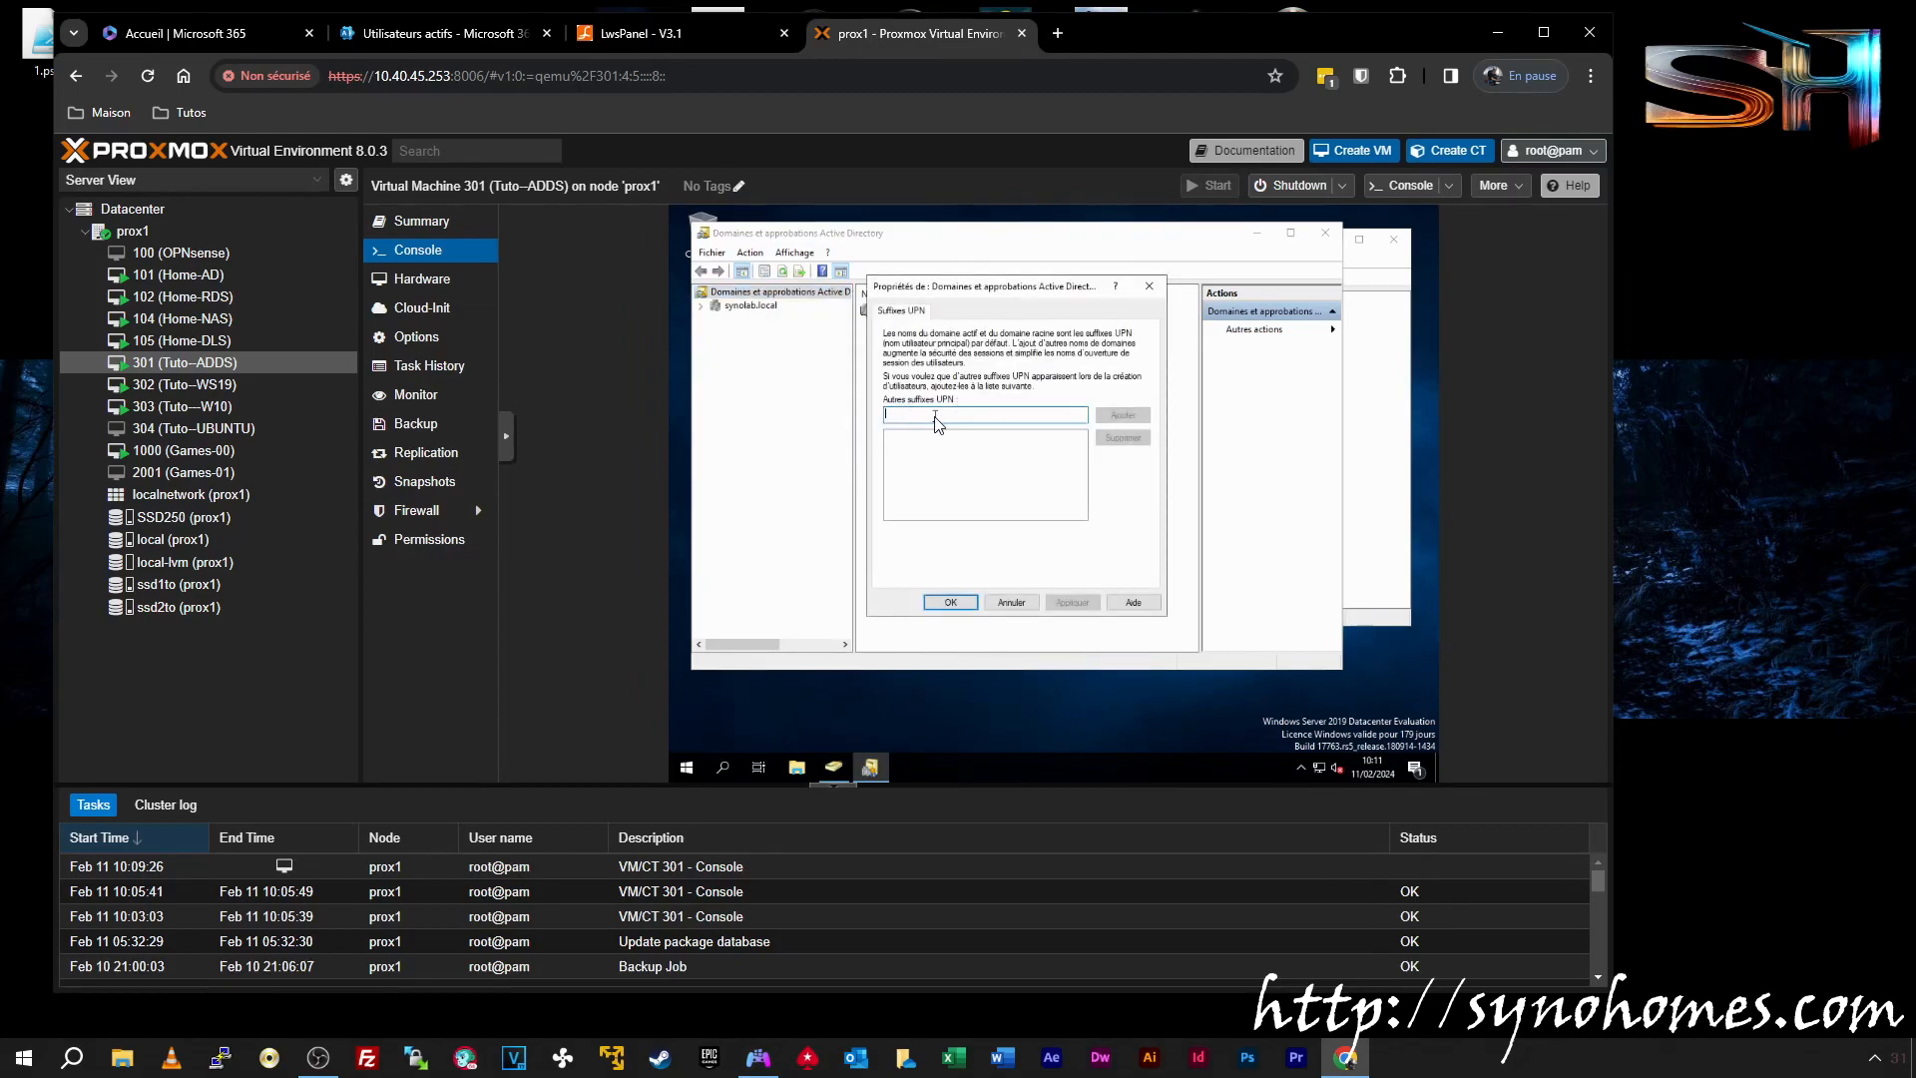
Check the synohomes.site domain in the LWS Panel tab, then return to the VM console
{"action": "left_click", "coordinate": [659, 33]}
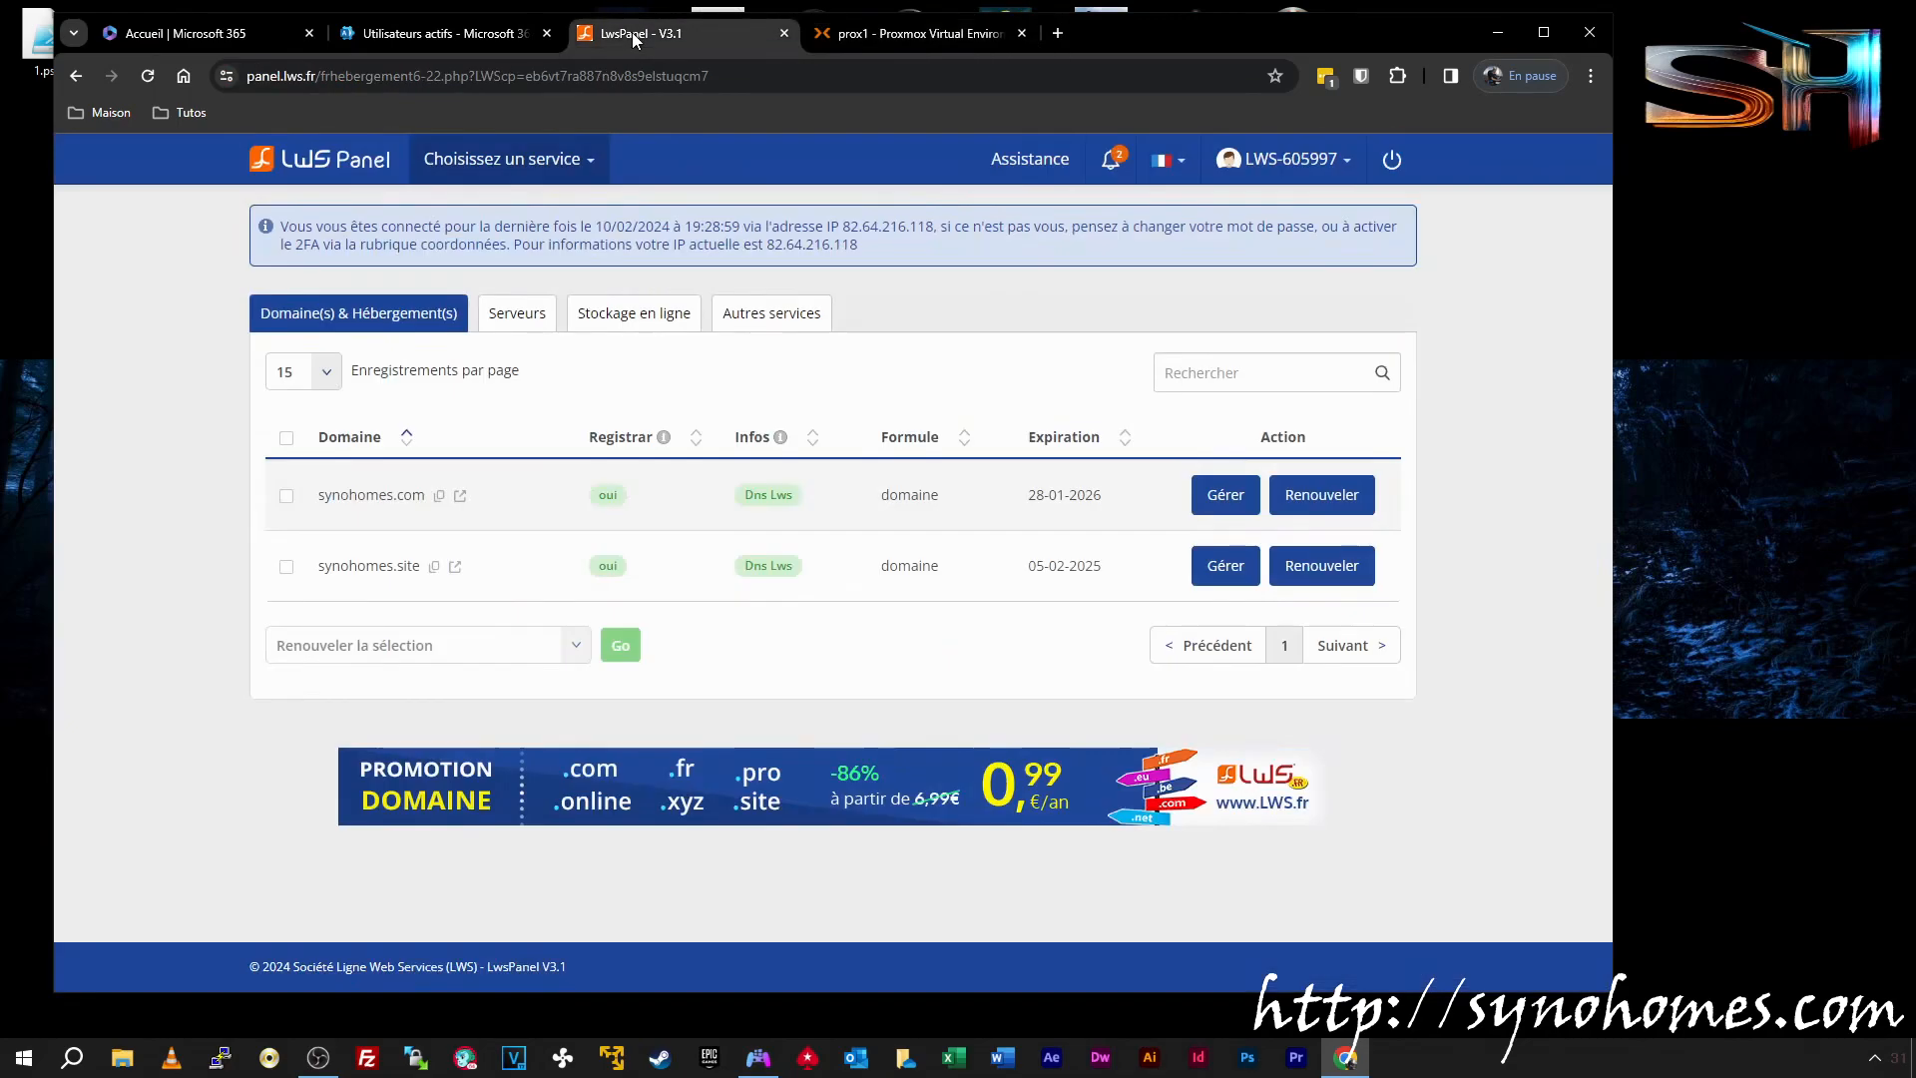
{"action": "left_click", "coordinate": [1225, 565]}
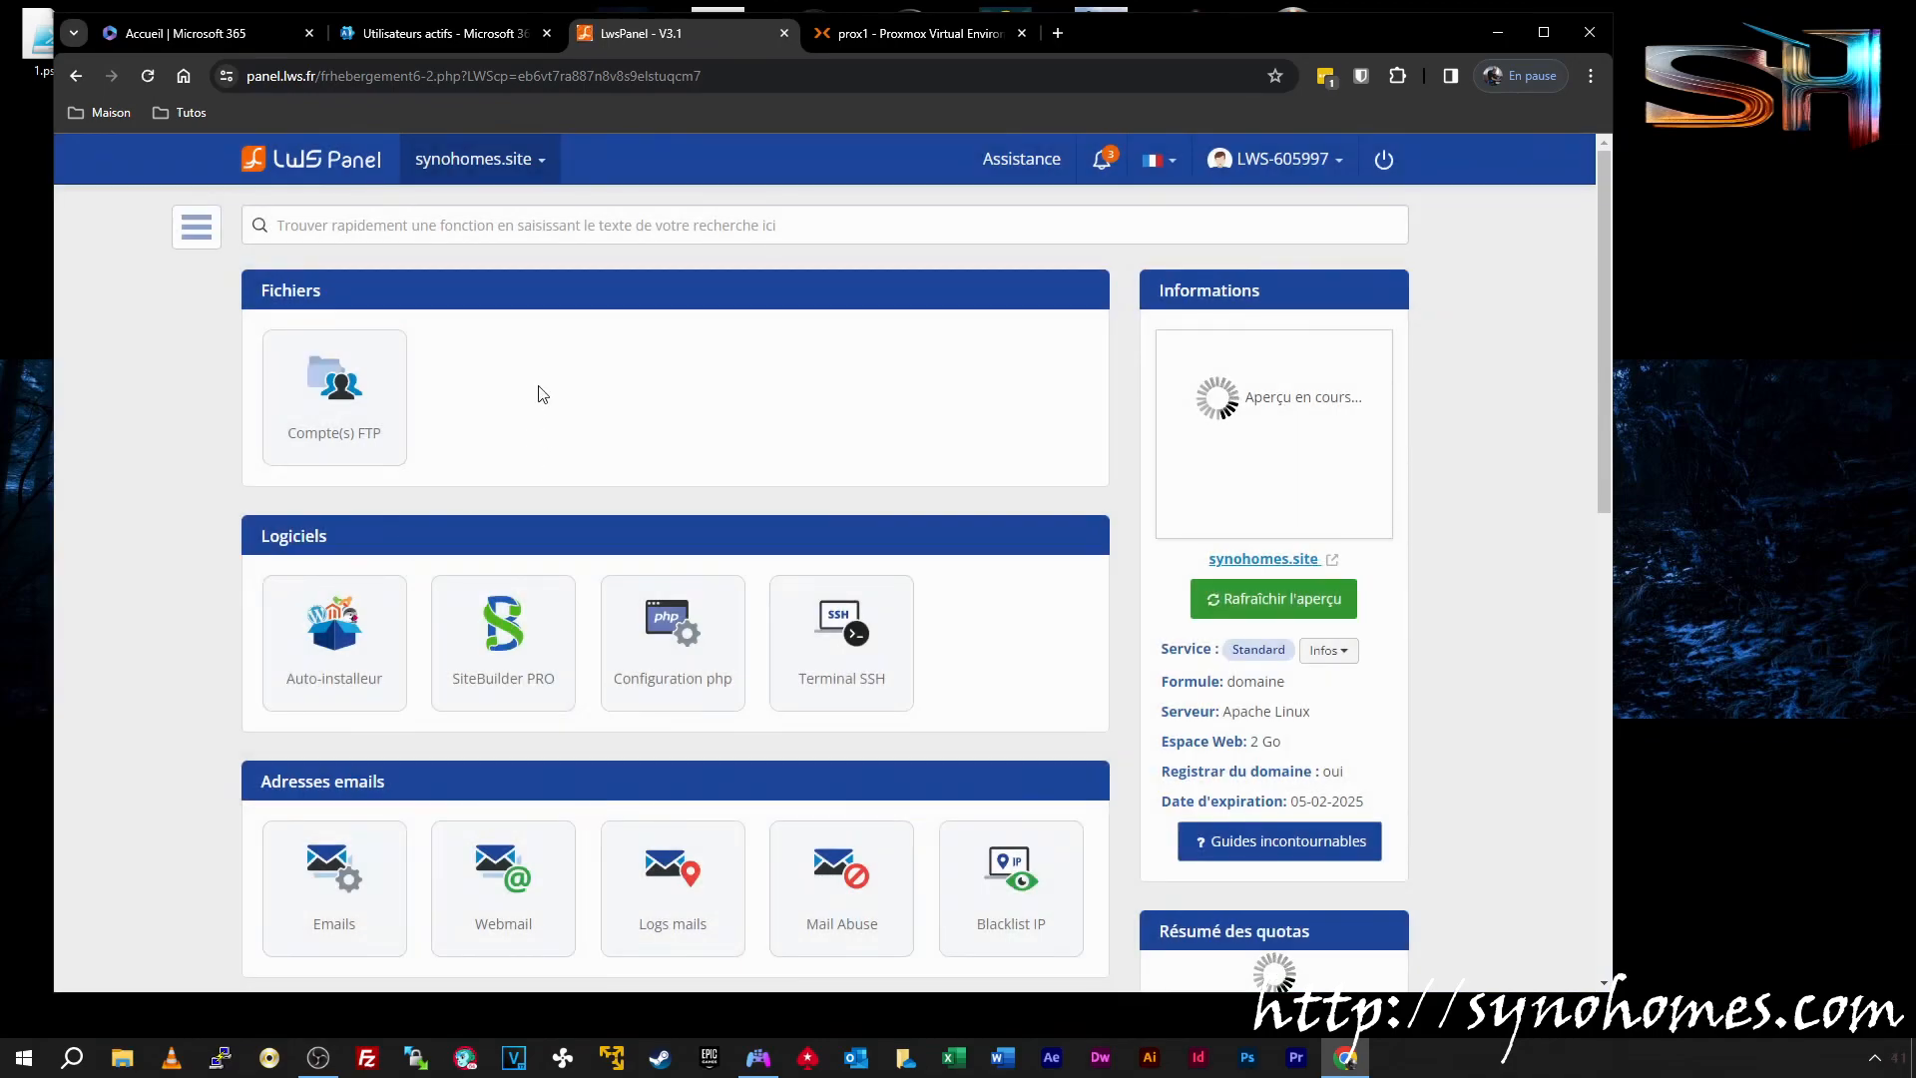
{"action": "left_click", "coordinate": [893, 34]}
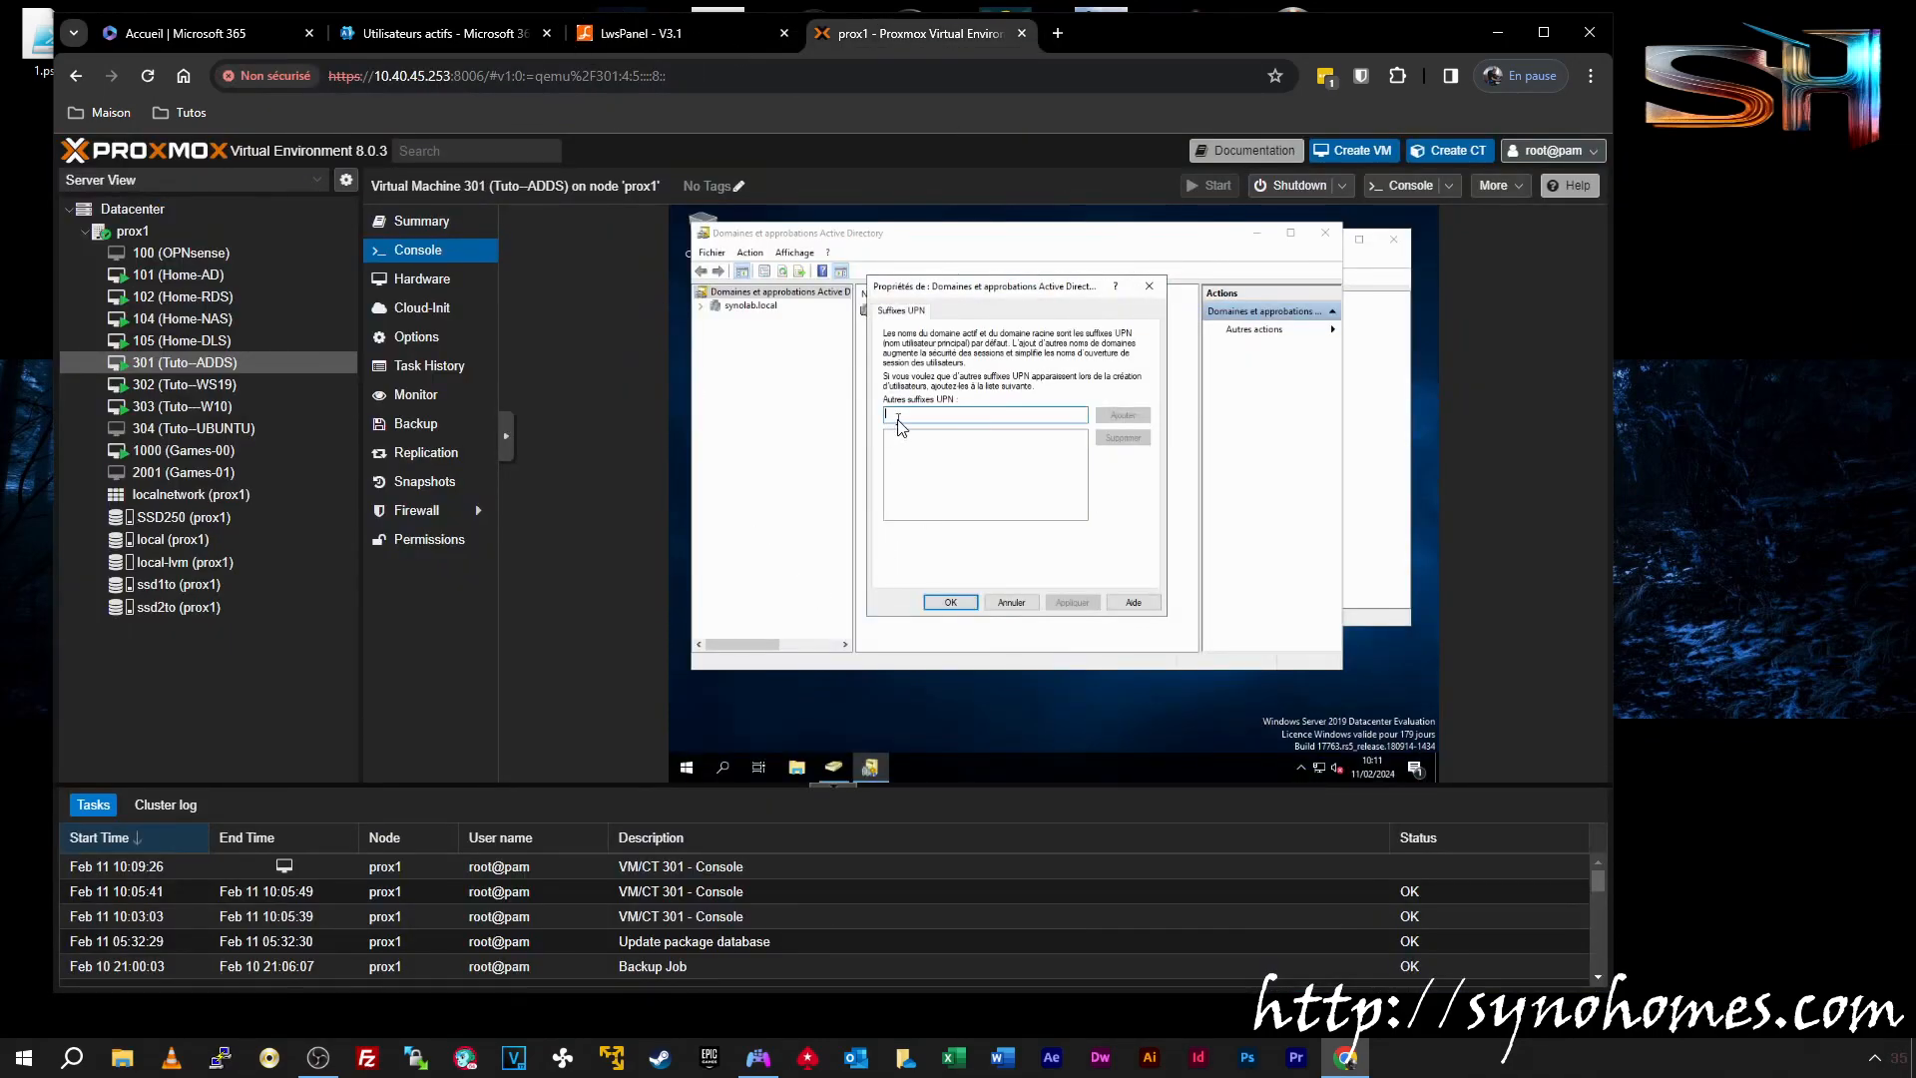
Add synohomes.site as an alternative UPN suffix and confirm with OK
{"action": "type", "text": "synohomes.site"}
{"action": "left_click", "coordinate": [1123, 414]}
{"action": "left_click", "coordinate": [961, 603]}
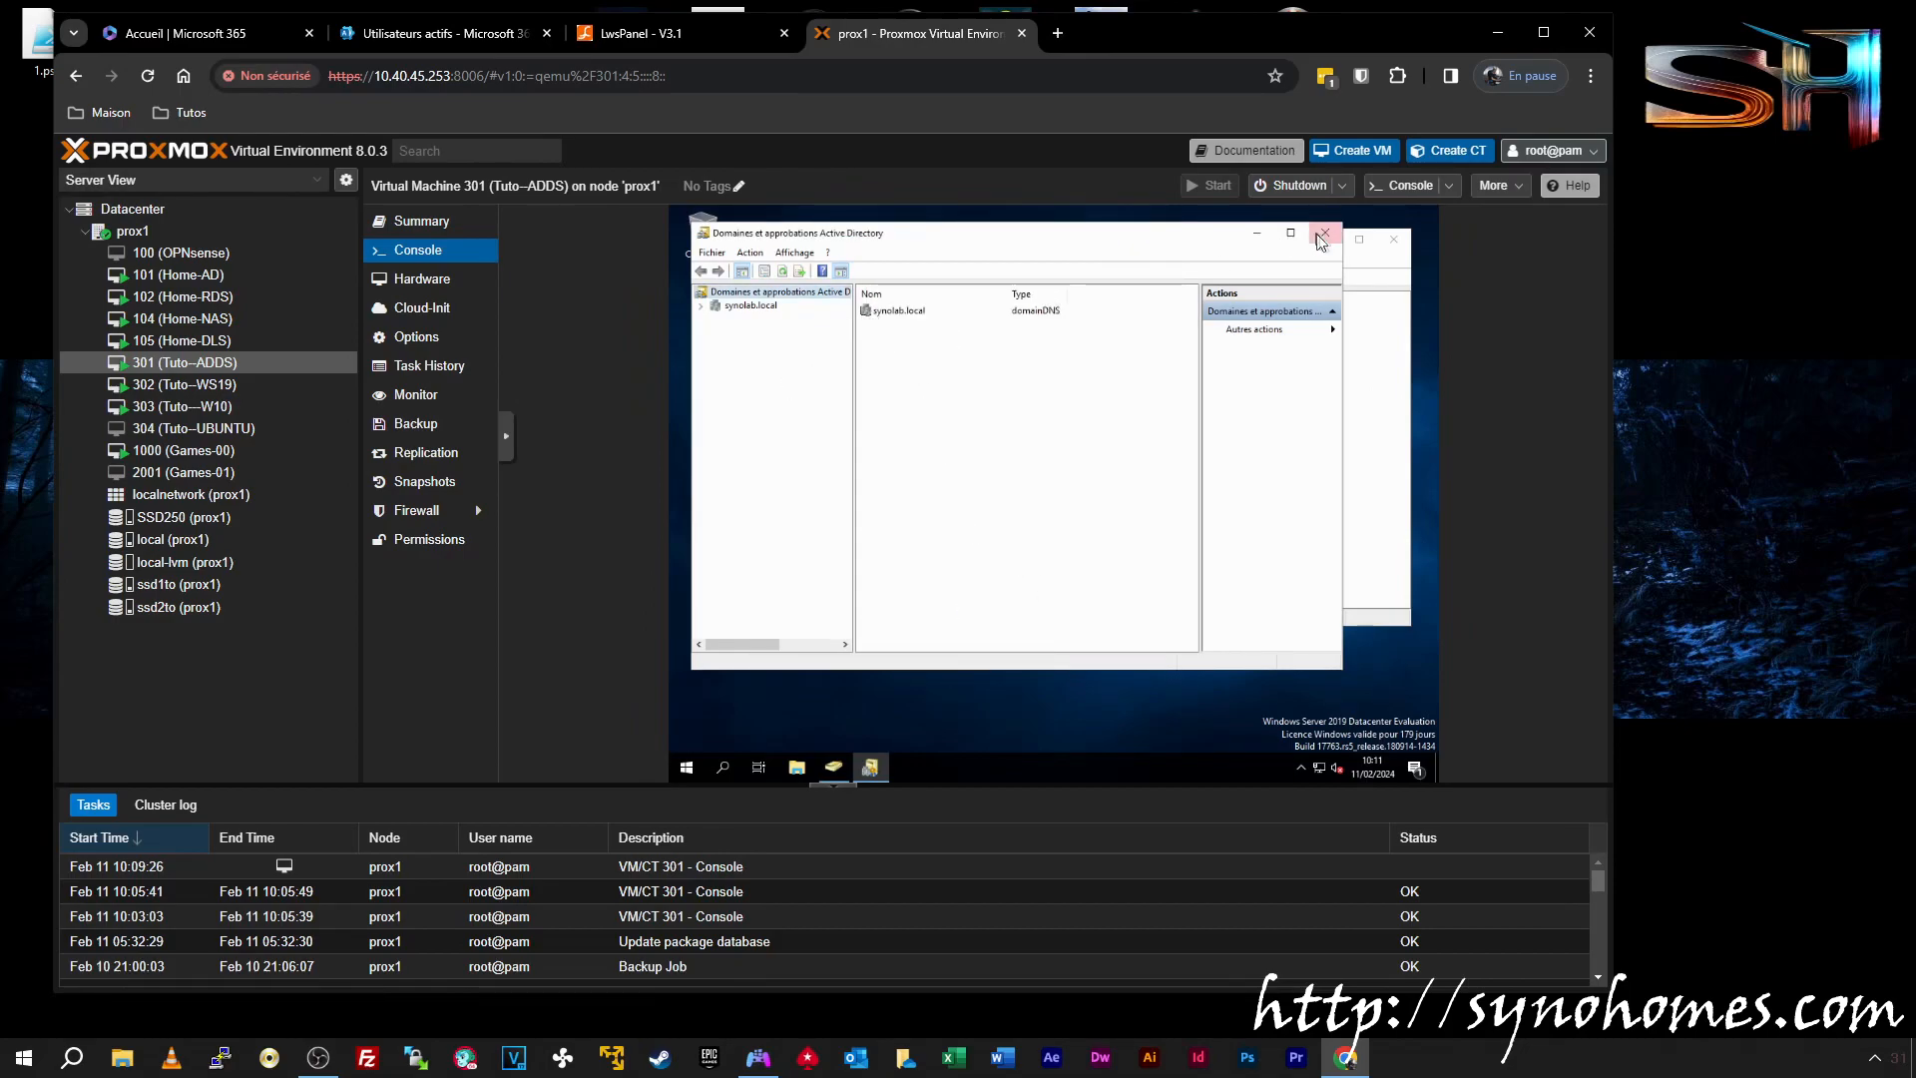
Minimize Domains and Trusts and reposition the Active Directory Users and Computers window
{"action": "left_click", "coordinate": [1256, 236]}
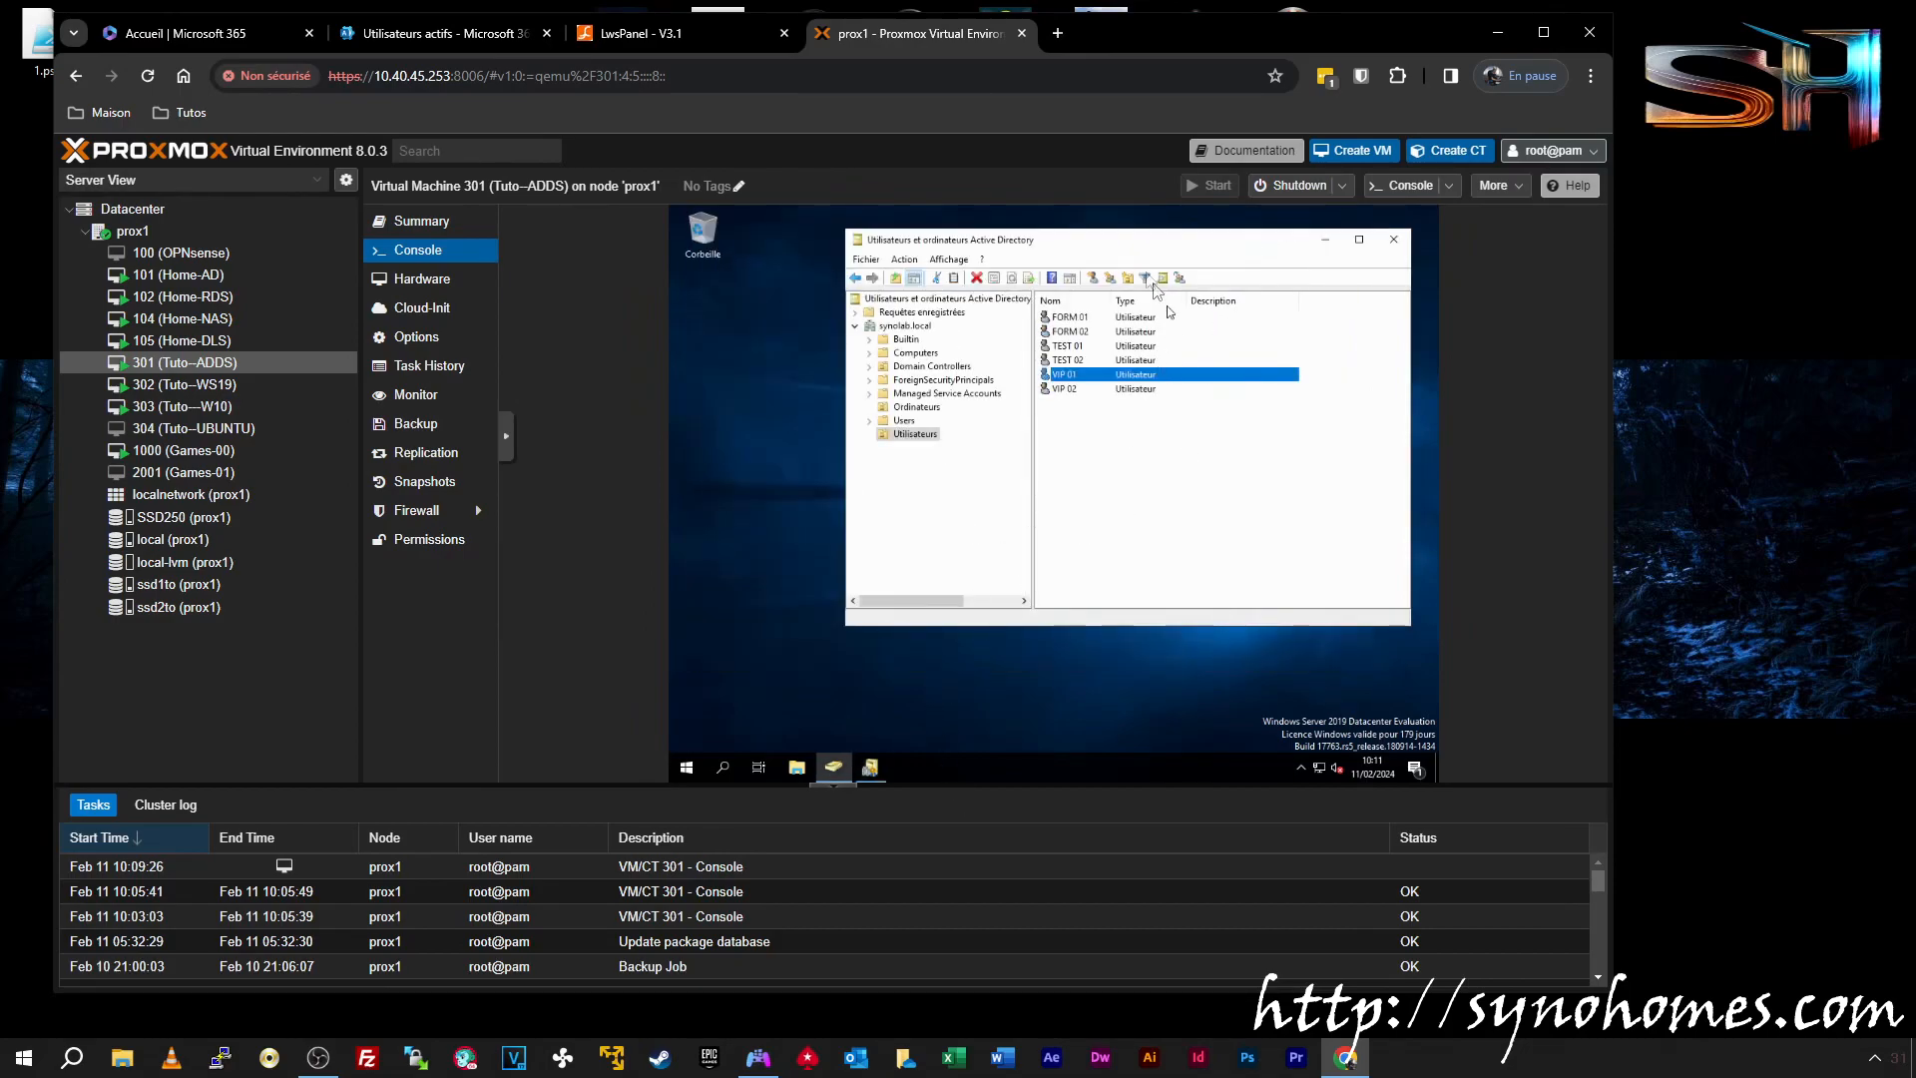
{"action": "left_click_drag", "start_coordinate": [1118, 241], "coordinate": [964, 316]}
{"action": "left_click", "coordinate": [1002, 624]}
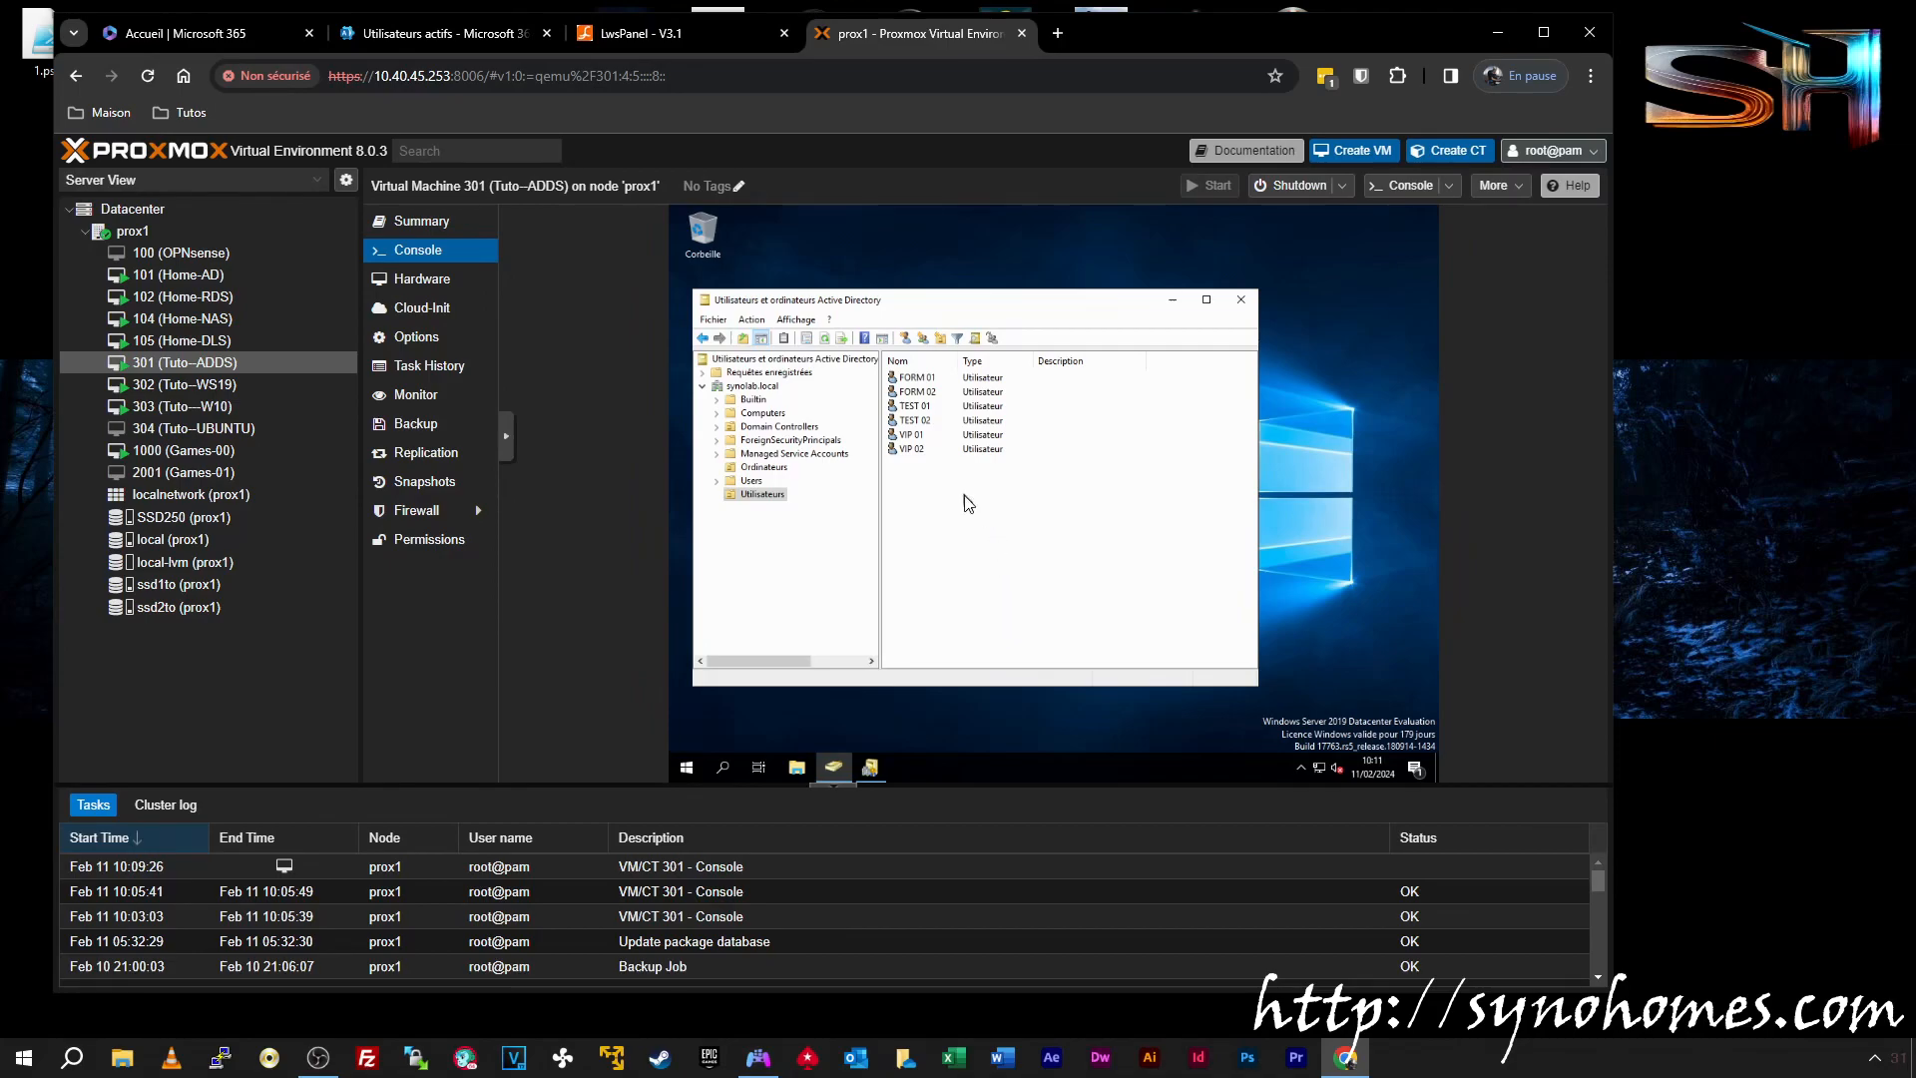
{"action": "left_click", "coordinate": [918, 436]}
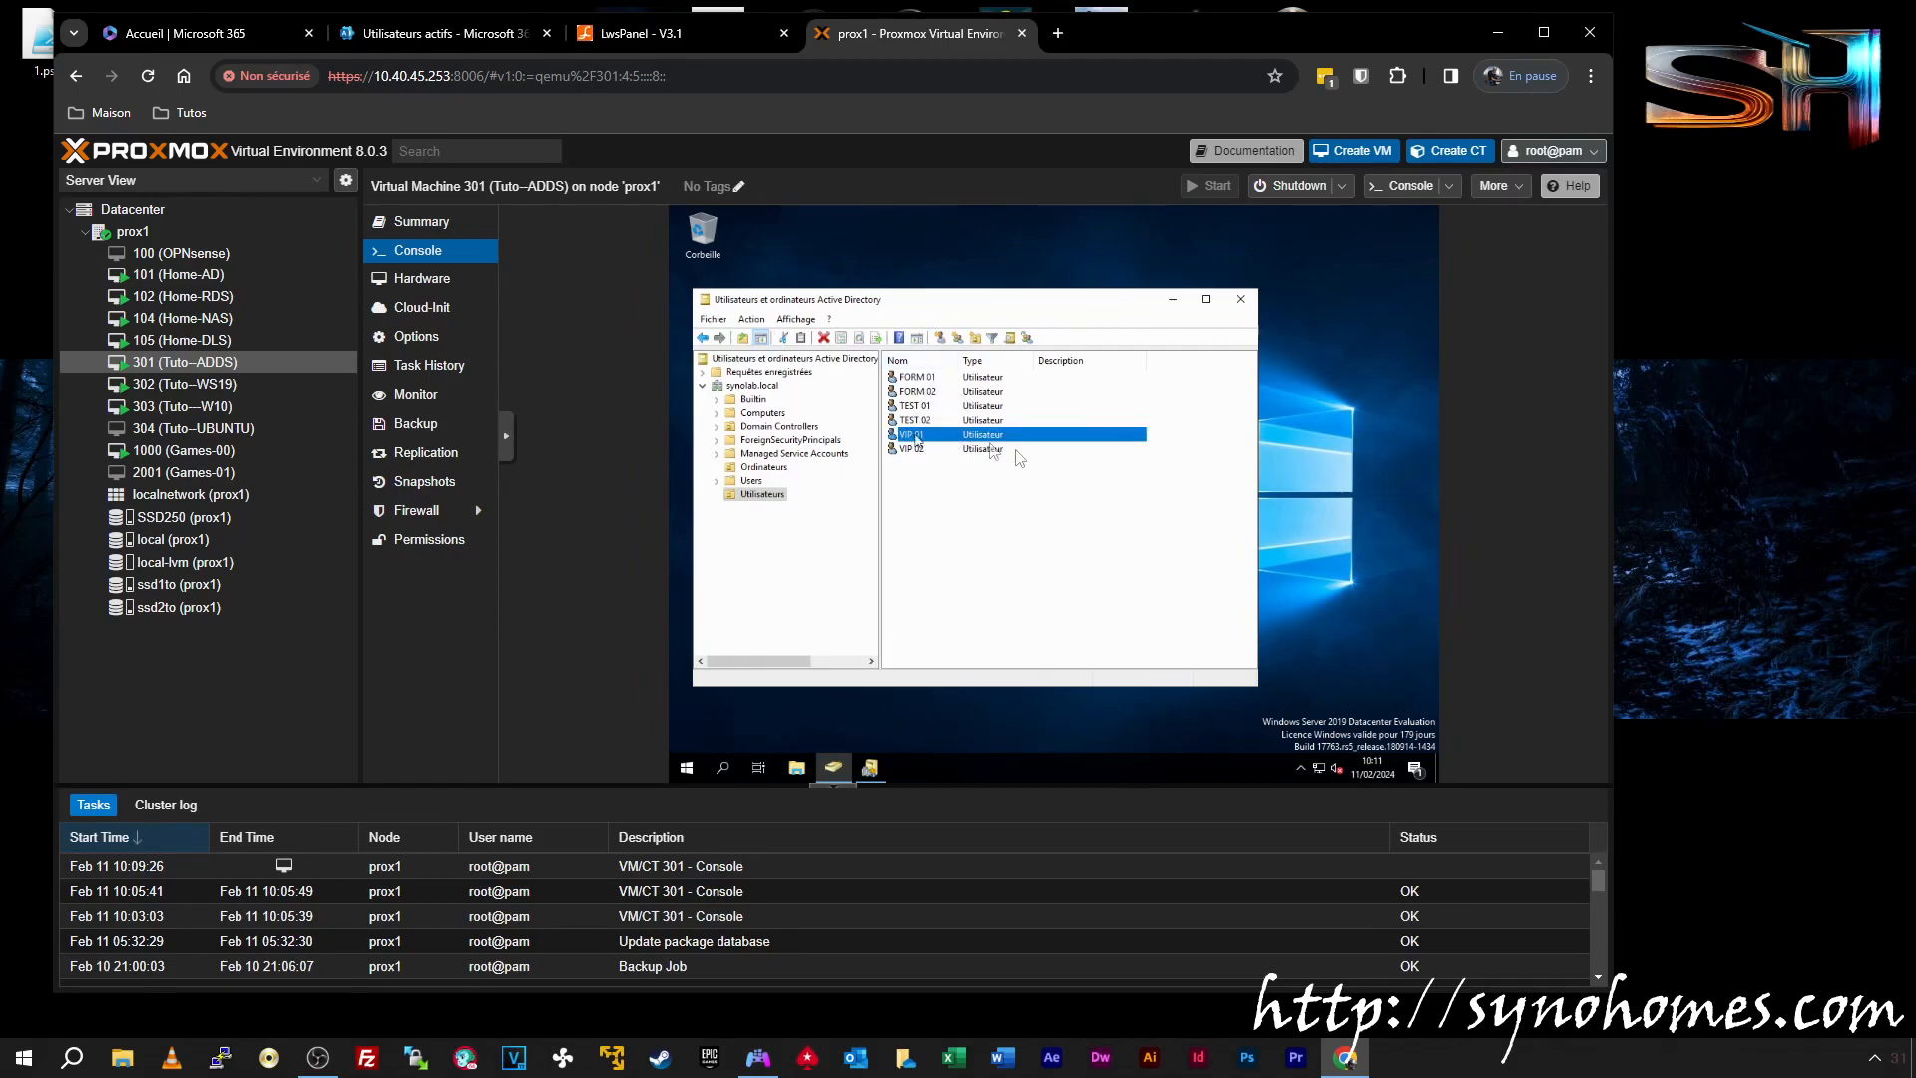
{"action": "right_click", "coordinate": [917, 440]}
{"action": "left_click", "coordinate": [987, 644]}
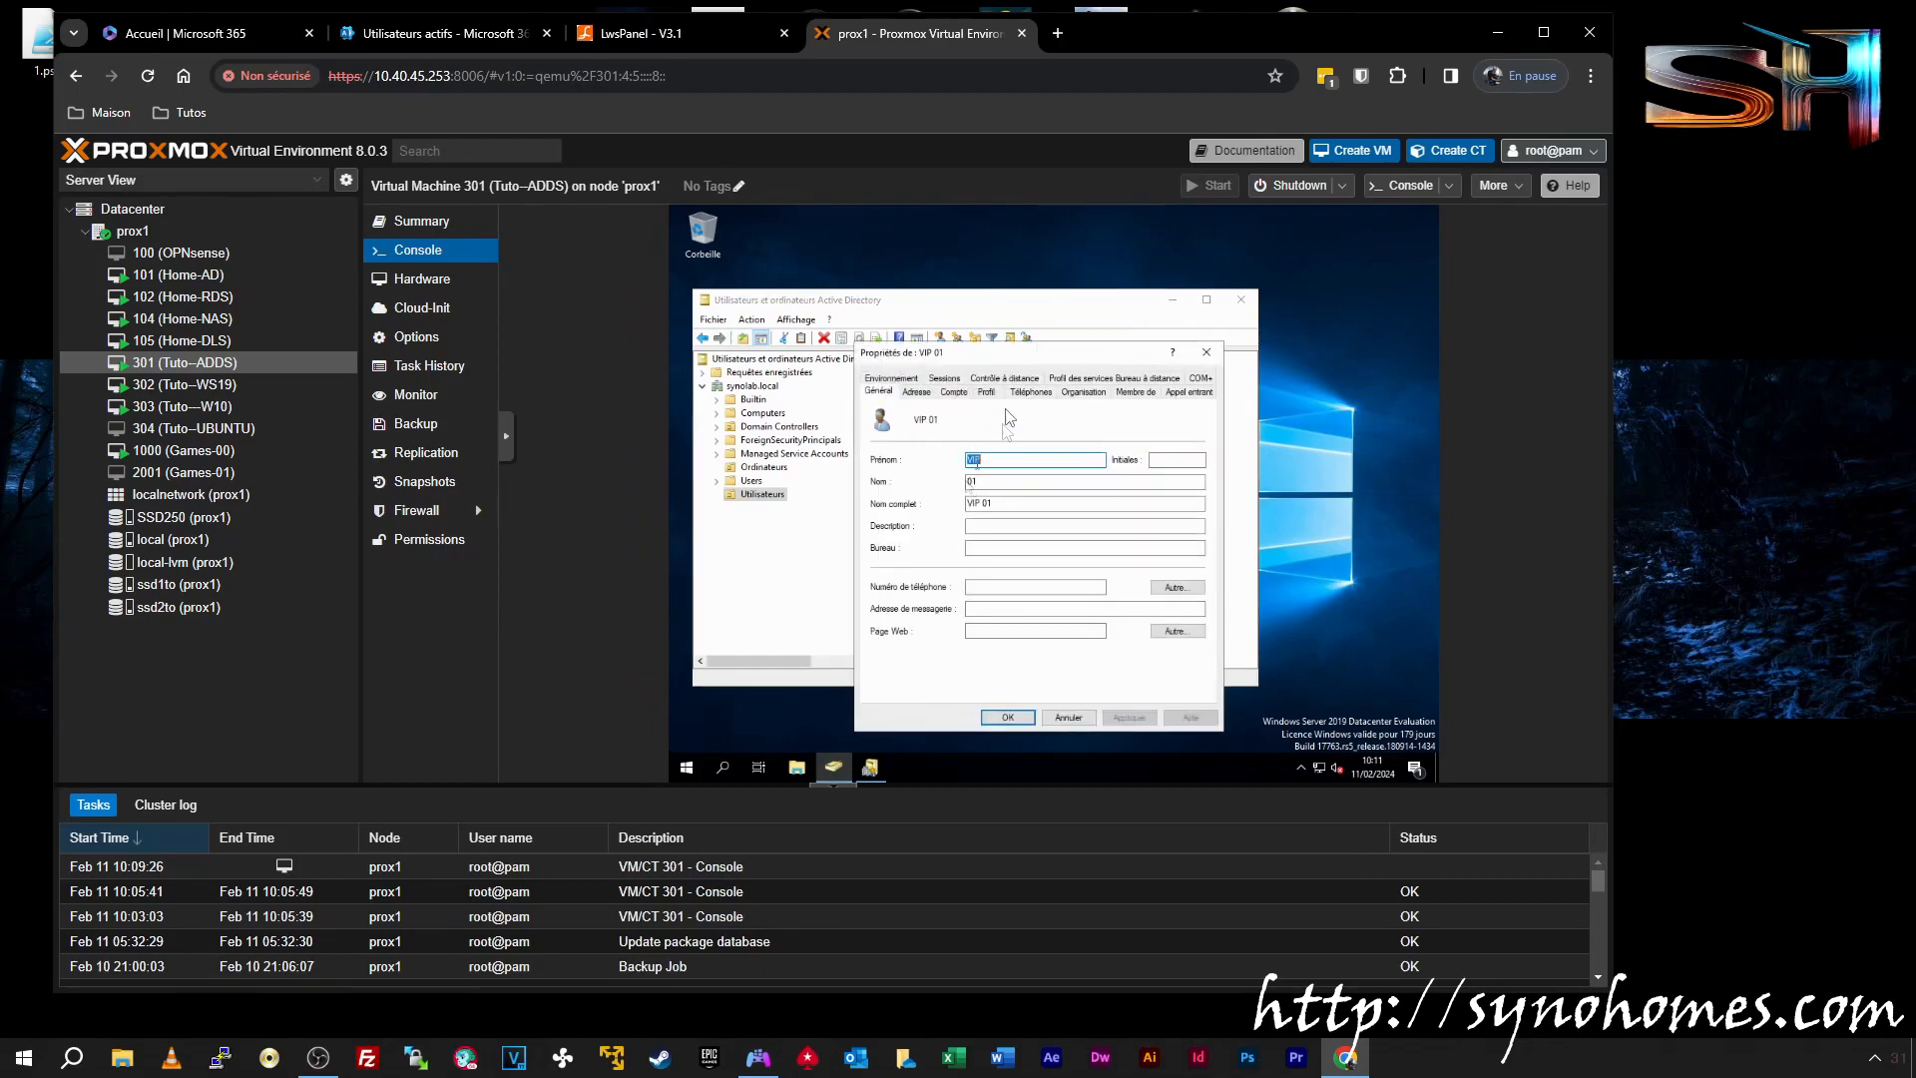
{"action": "left_click", "coordinate": [1210, 356]}
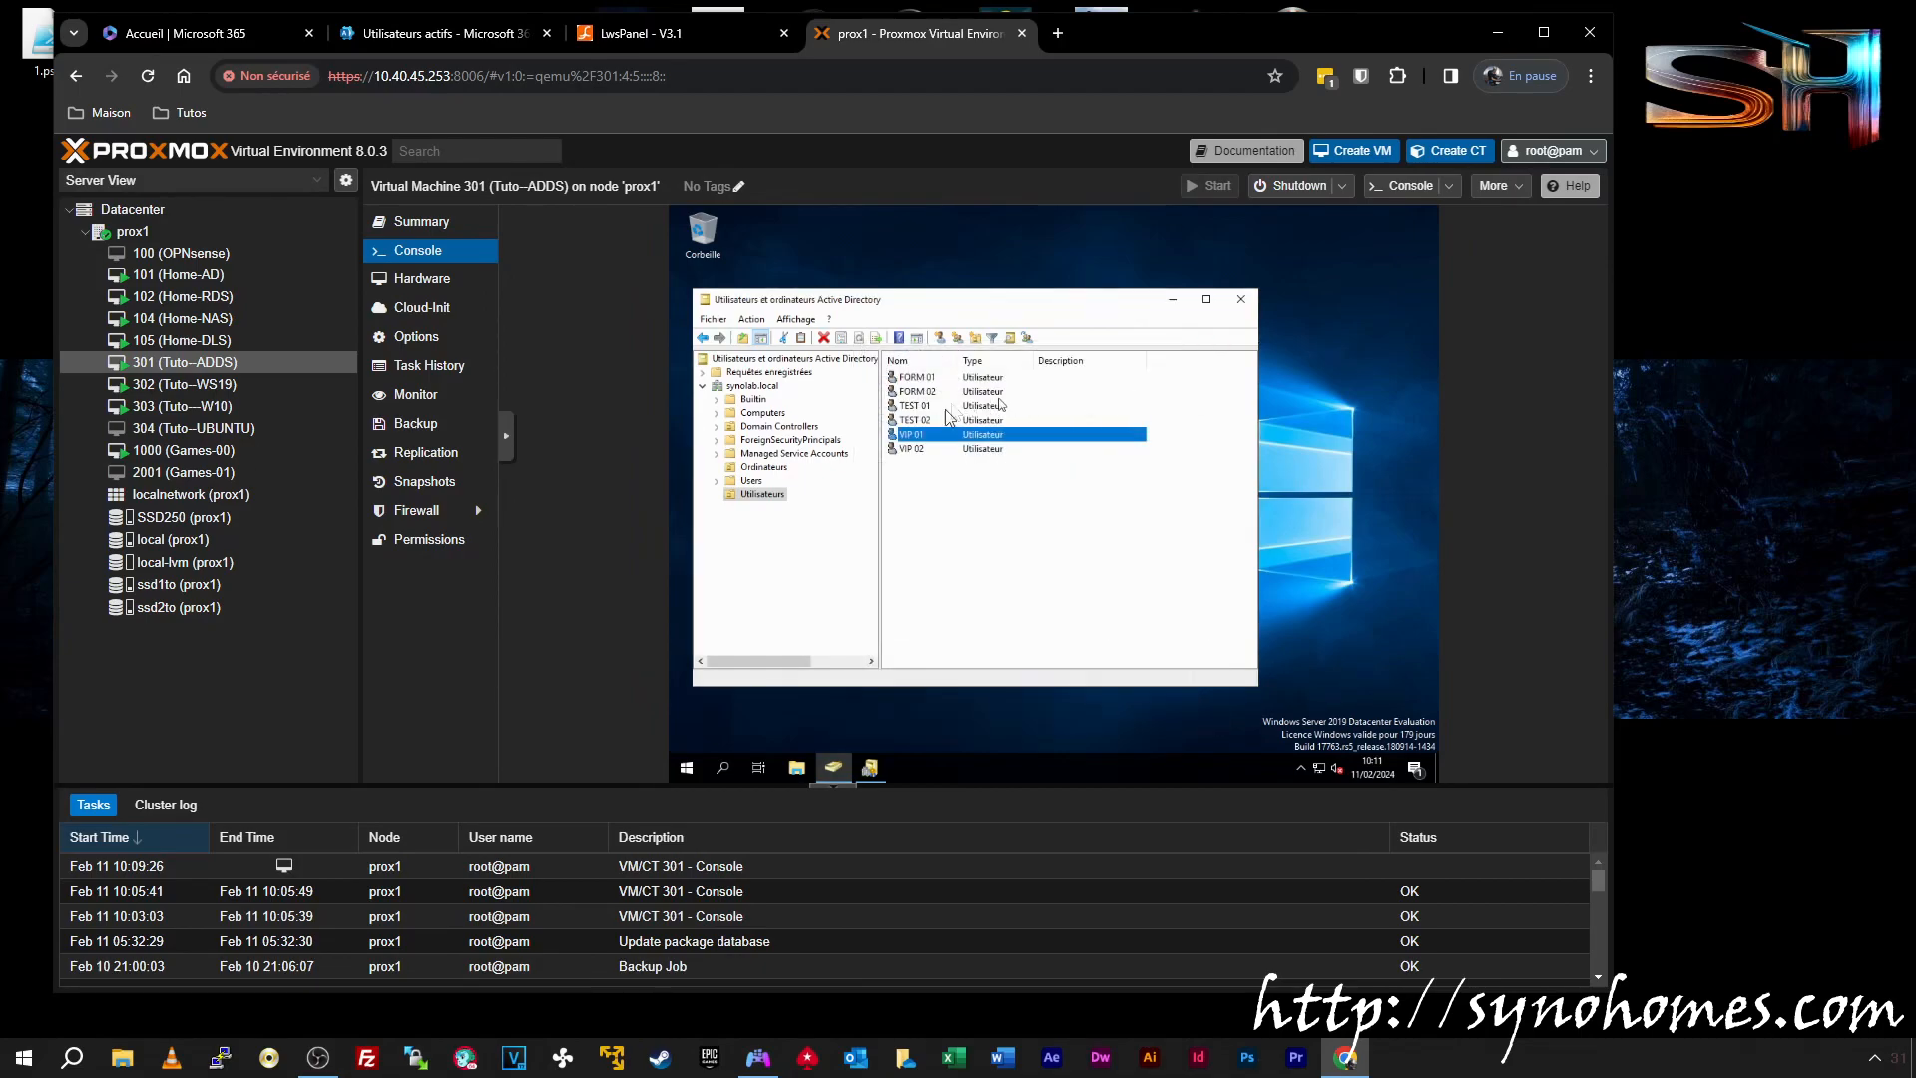
{"action": "right_click", "coordinate": [921, 436]}
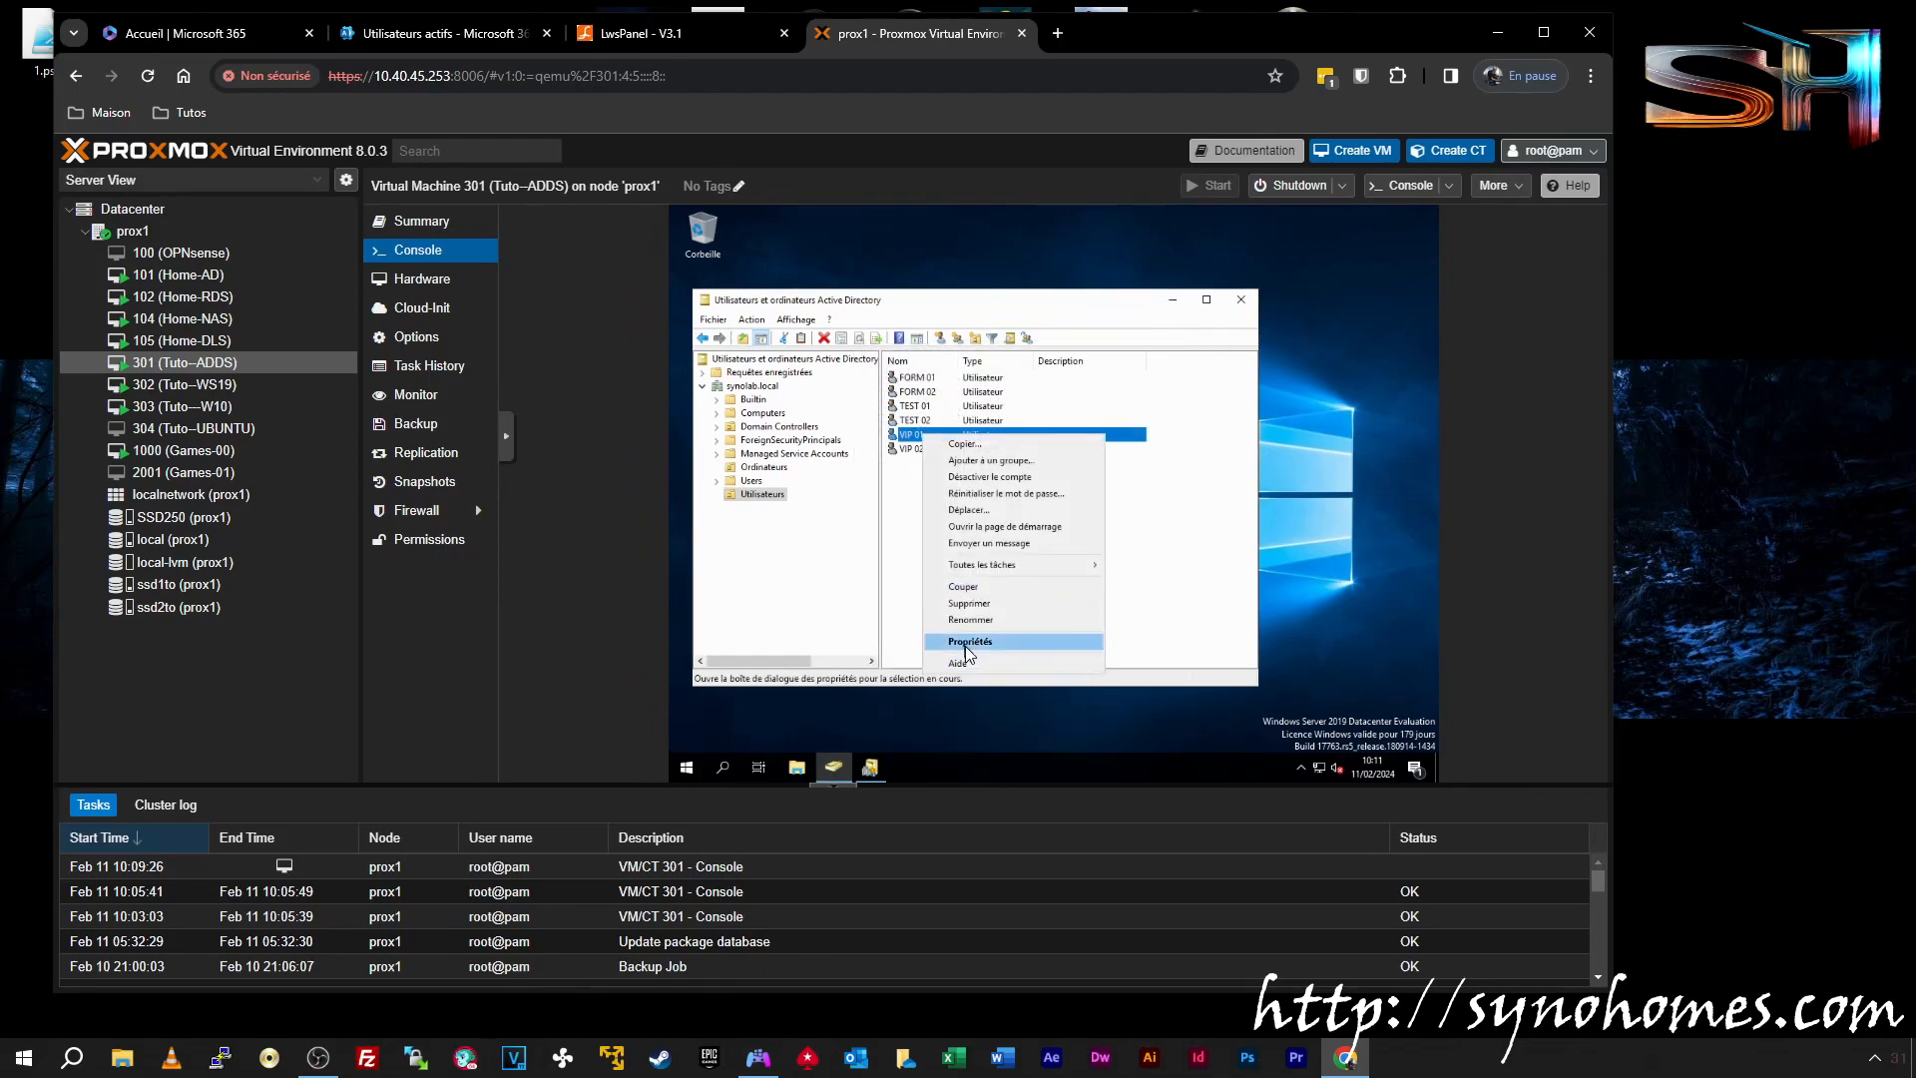
{"action": "left_click", "coordinate": [968, 642]}
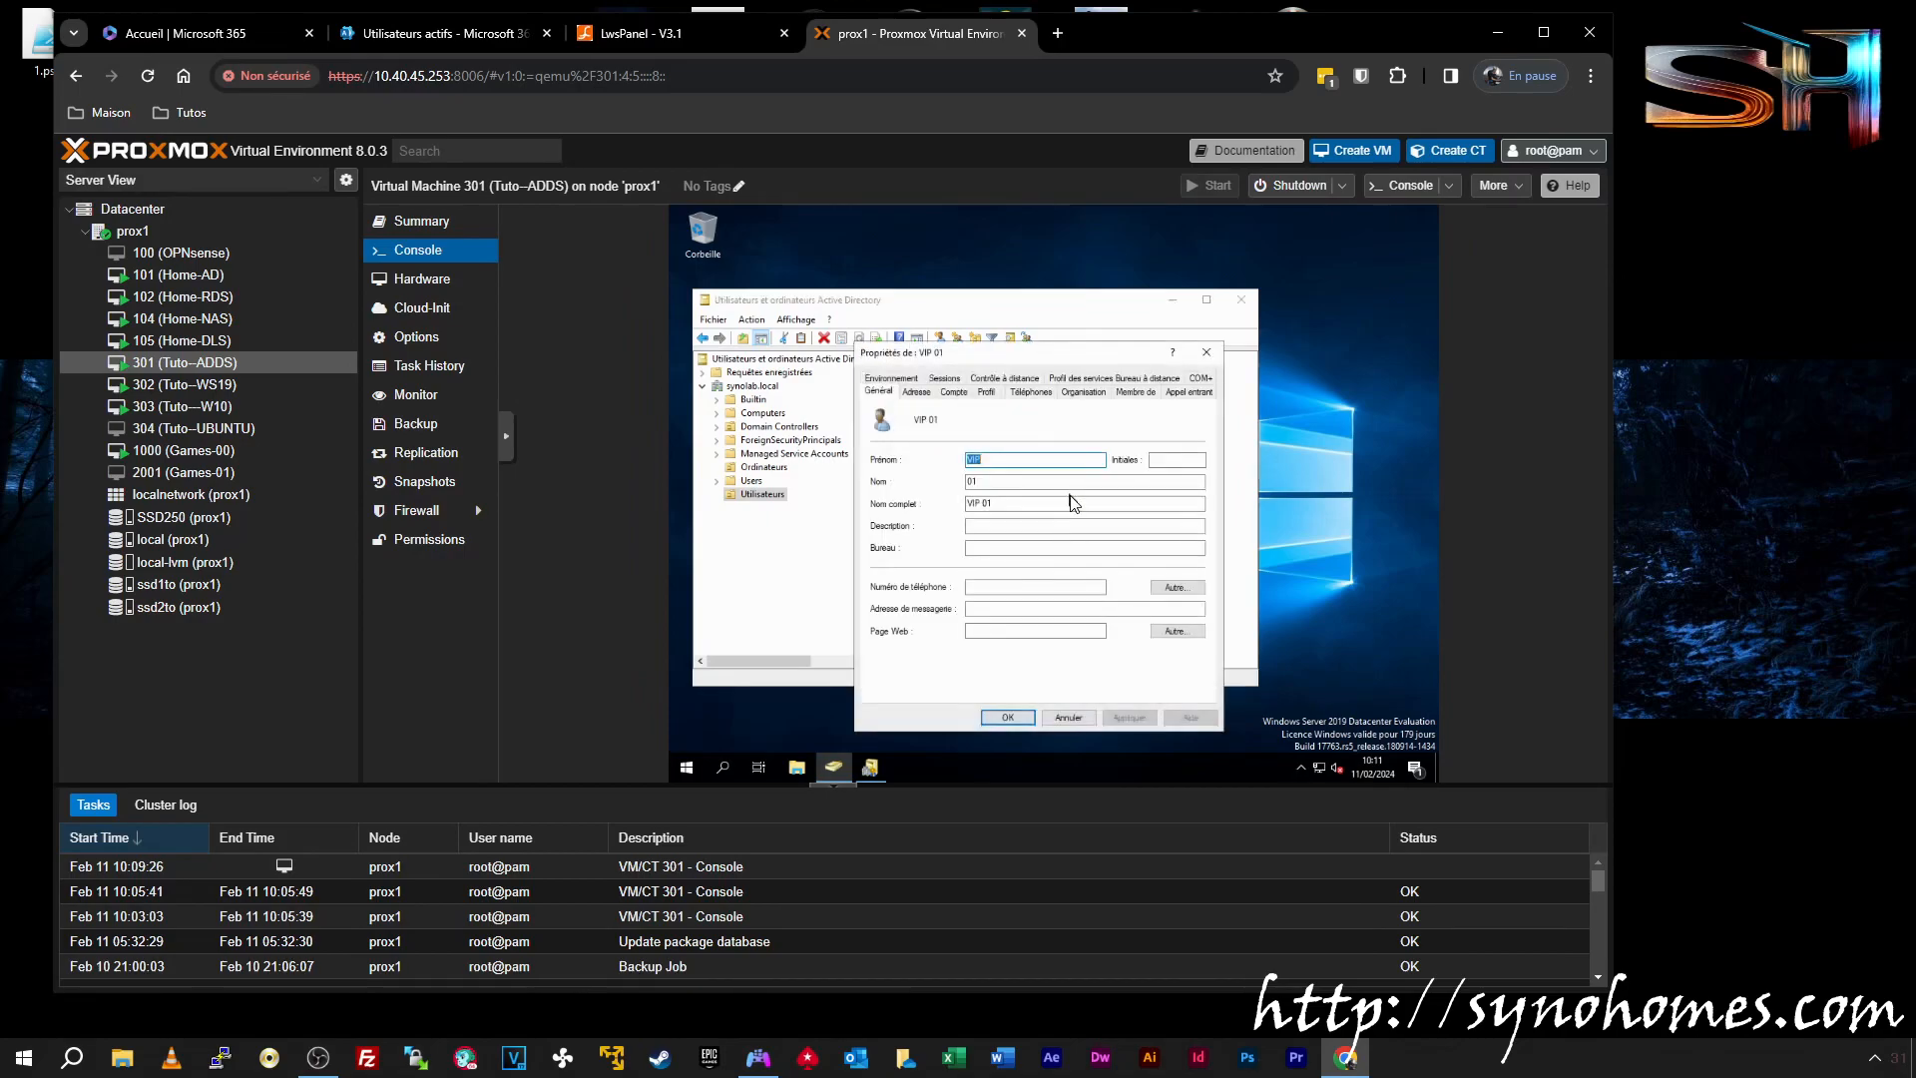
{"action": "left_click", "coordinate": [954, 392]}
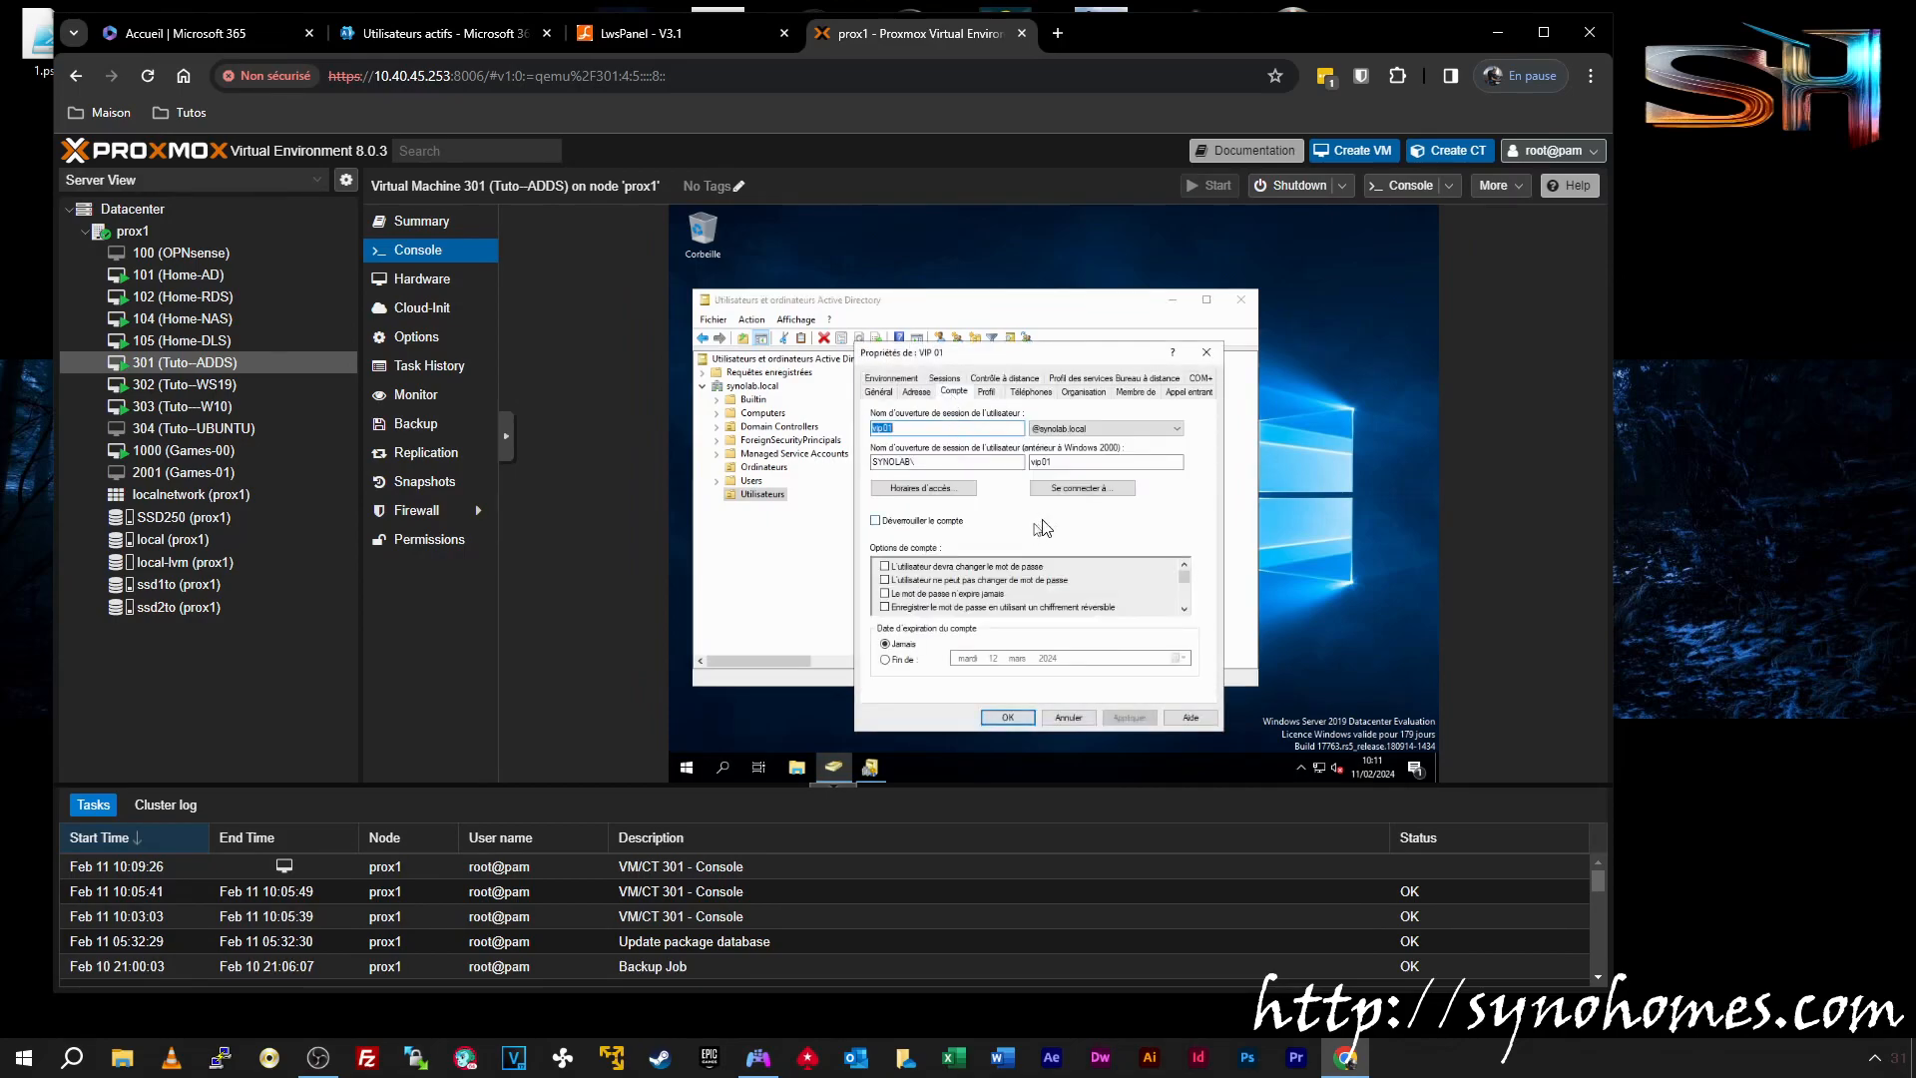
{"action": "left_click", "coordinate": [1103, 428]}
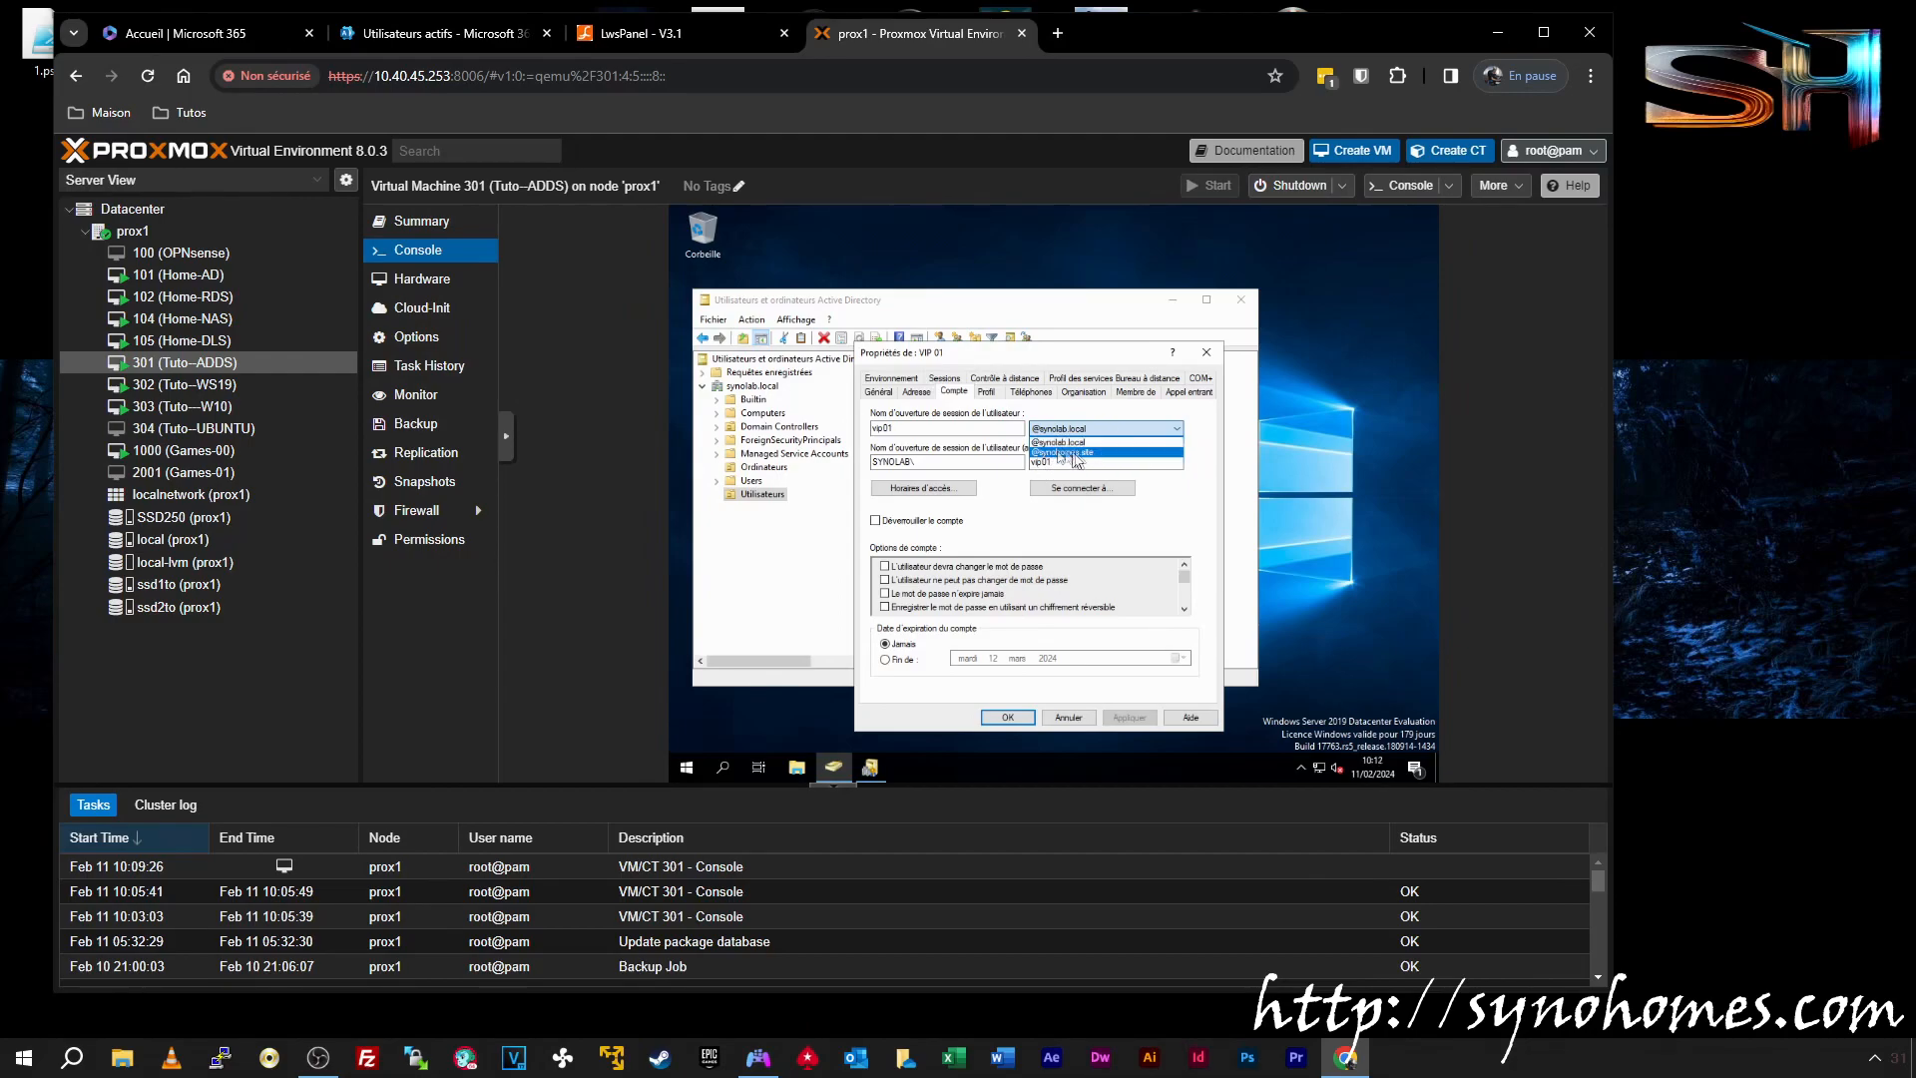
{"action": "left_click", "coordinate": [1086, 452]}
{"action": "left_click", "coordinate": [1131, 717]}
{"action": "left_click", "coordinate": [1008, 716]}
{"action": "right_click", "coordinate": [927, 449]}
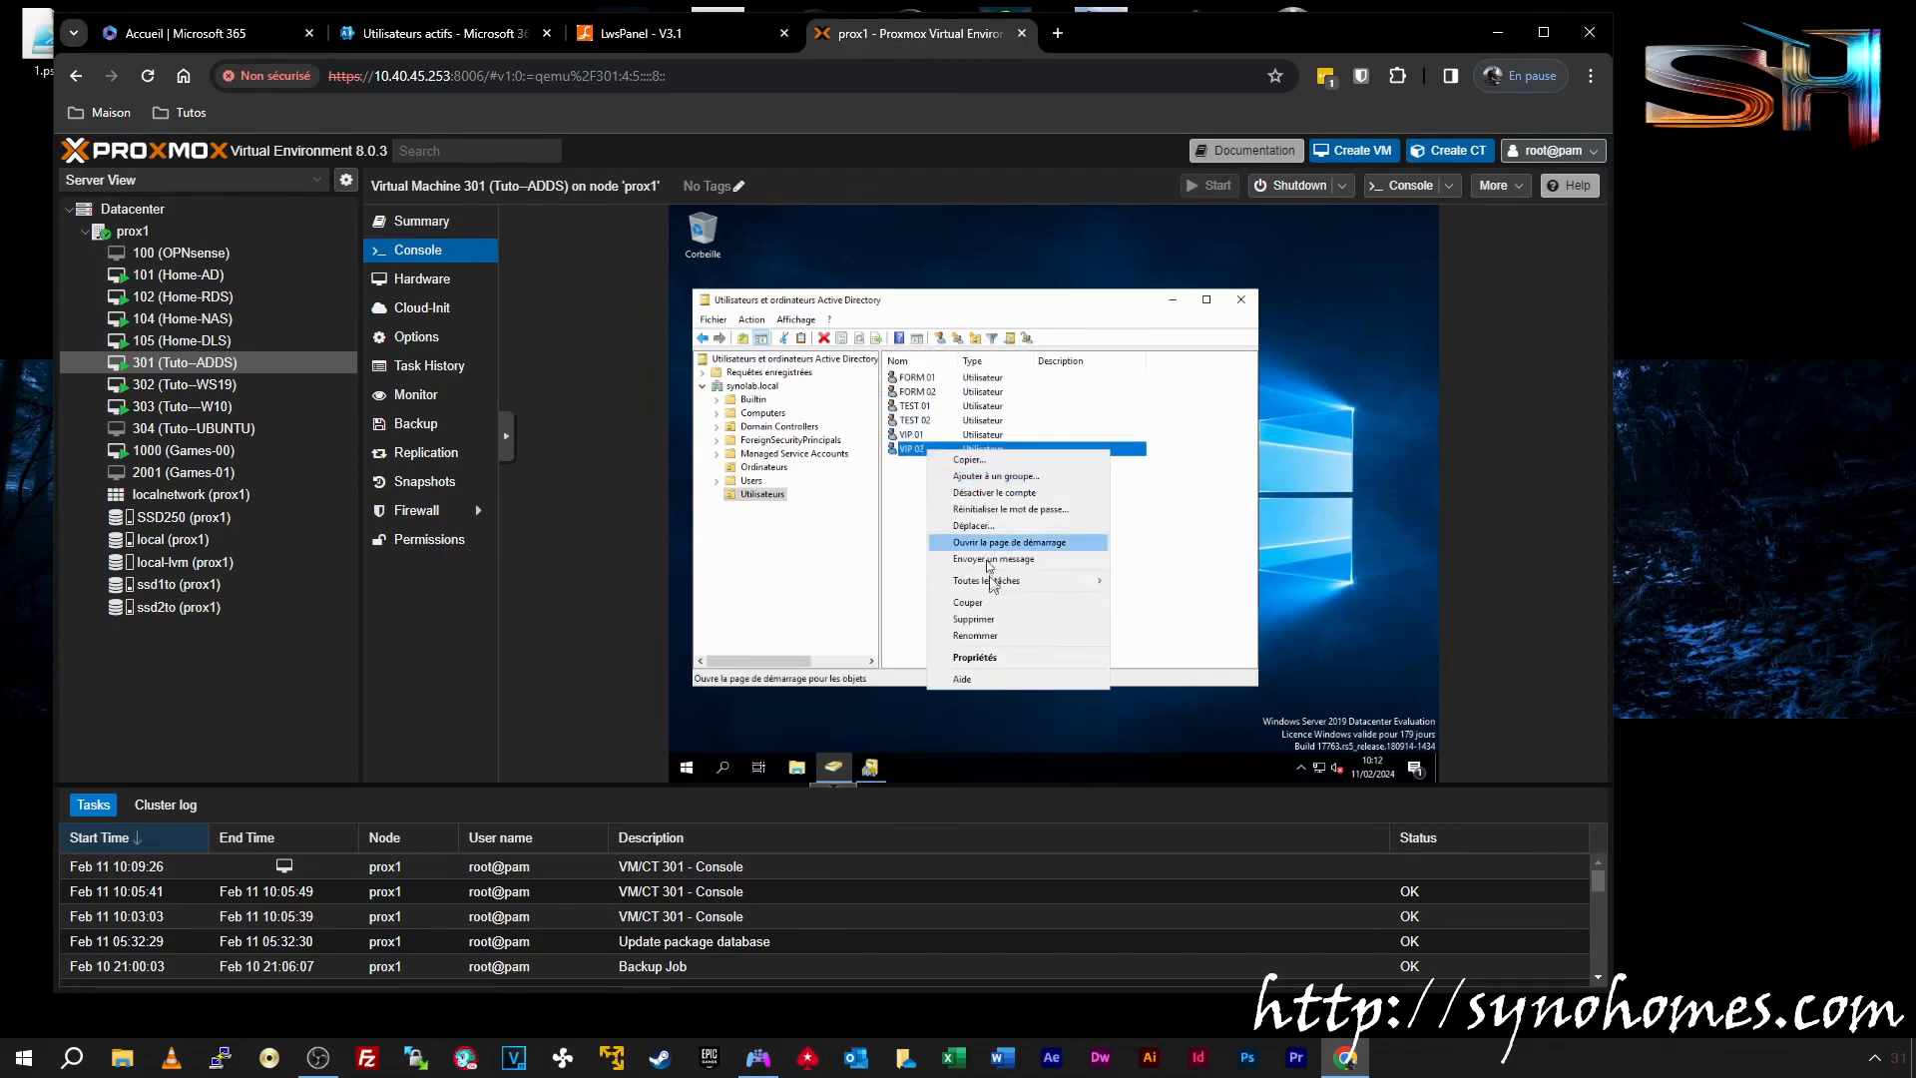
{"action": "left_click", "coordinate": [998, 656]}
{"action": "left_click", "coordinate": [955, 393]}
{"action": "left_click", "coordinate": [1052, 431]}
{"action": "left_click", "coordinate": [1085, 455]}
{"action": "left_click", "coordinate": [1130, 717]}
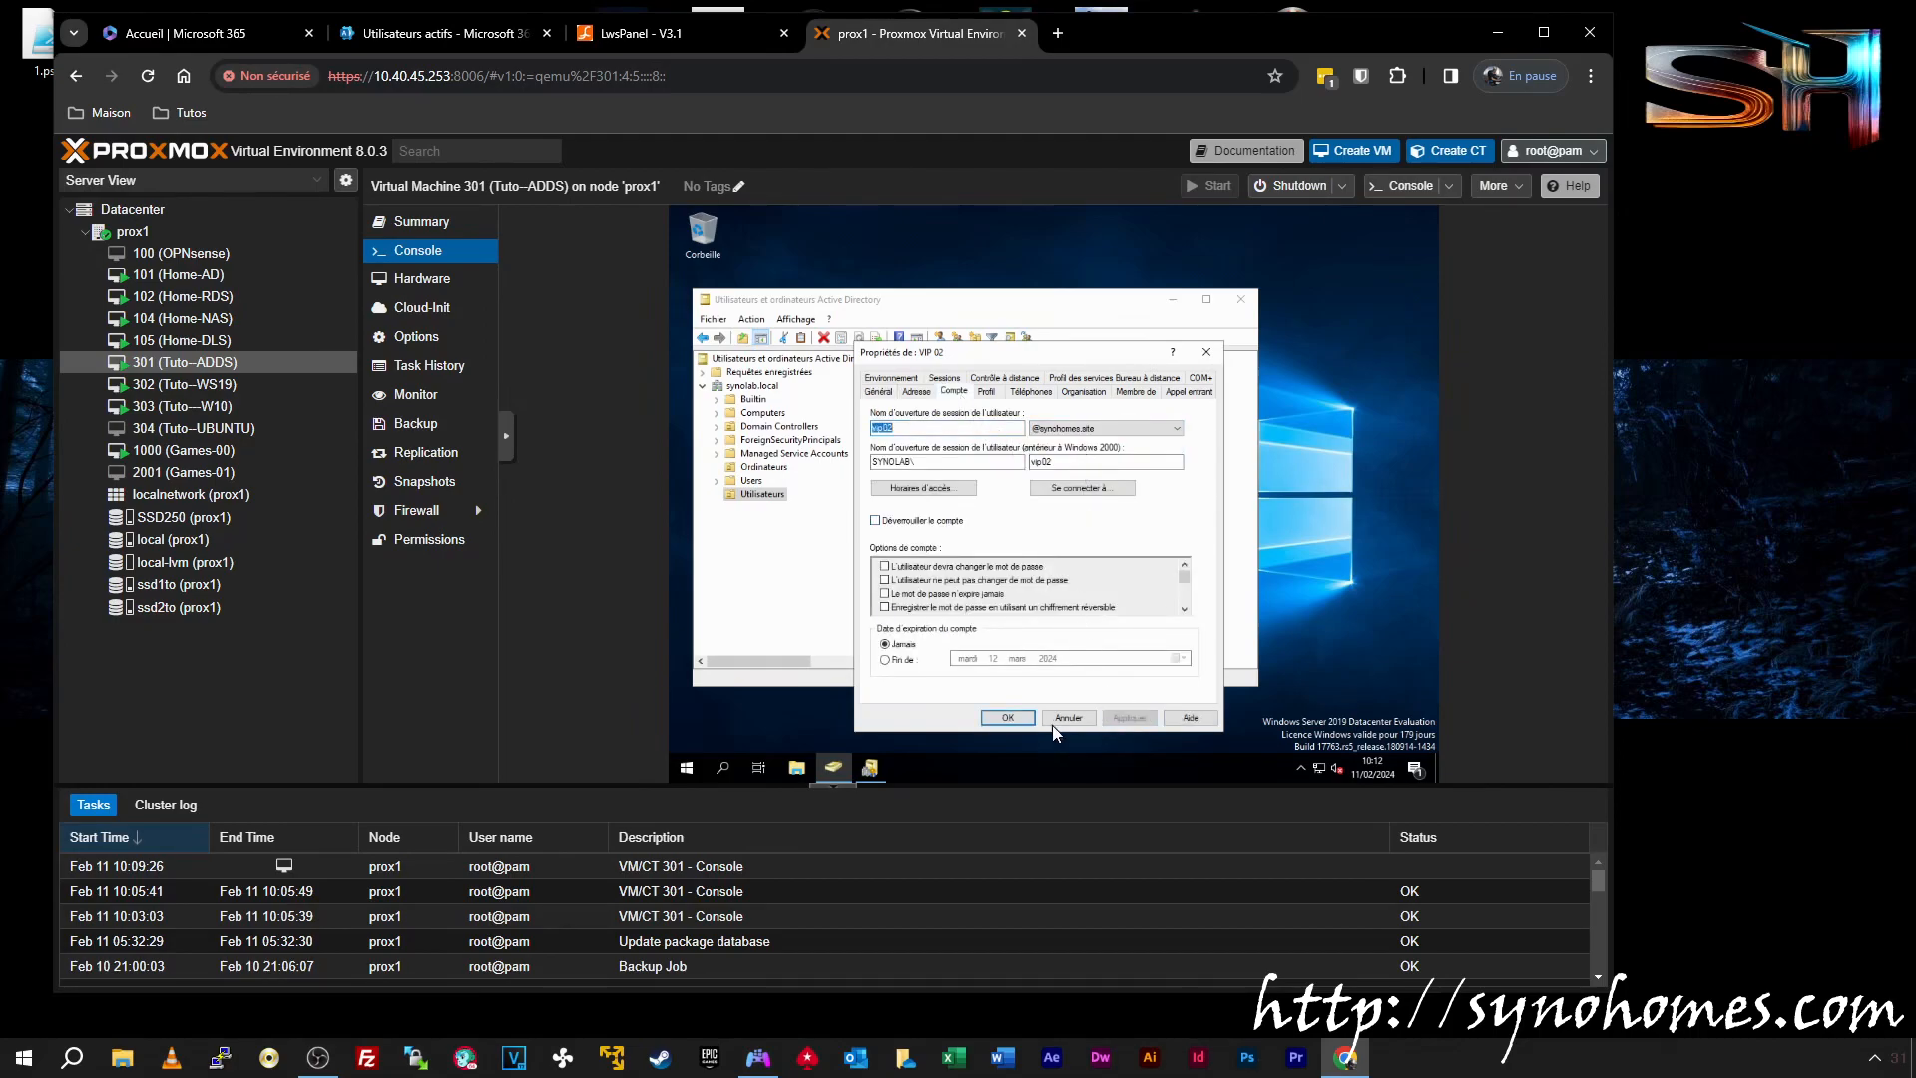
{"action": "left_click", "coordinate": [1008, 717]}
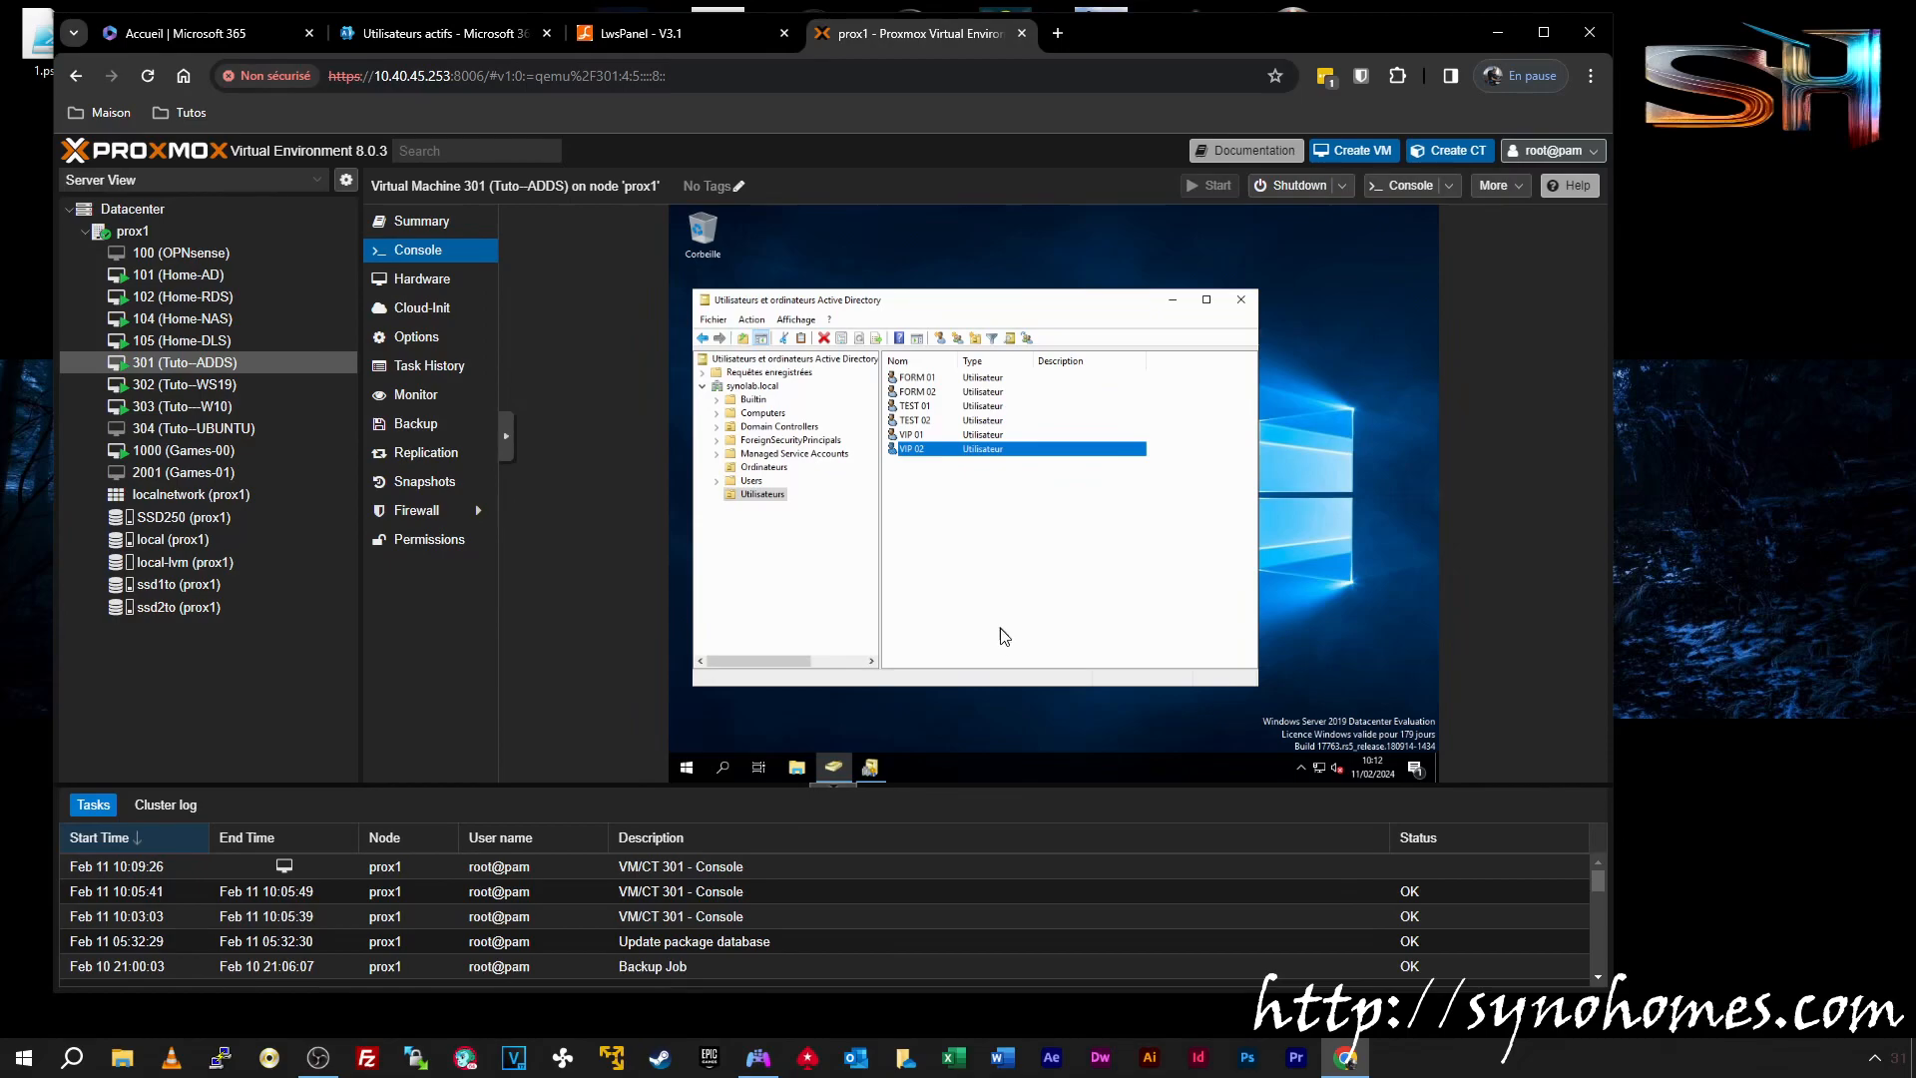
Glance at the Microsoft 365 users list, then minimize the Active Directory window in the VM console
{"action": "left_click", "coordinate": [429, 38]}
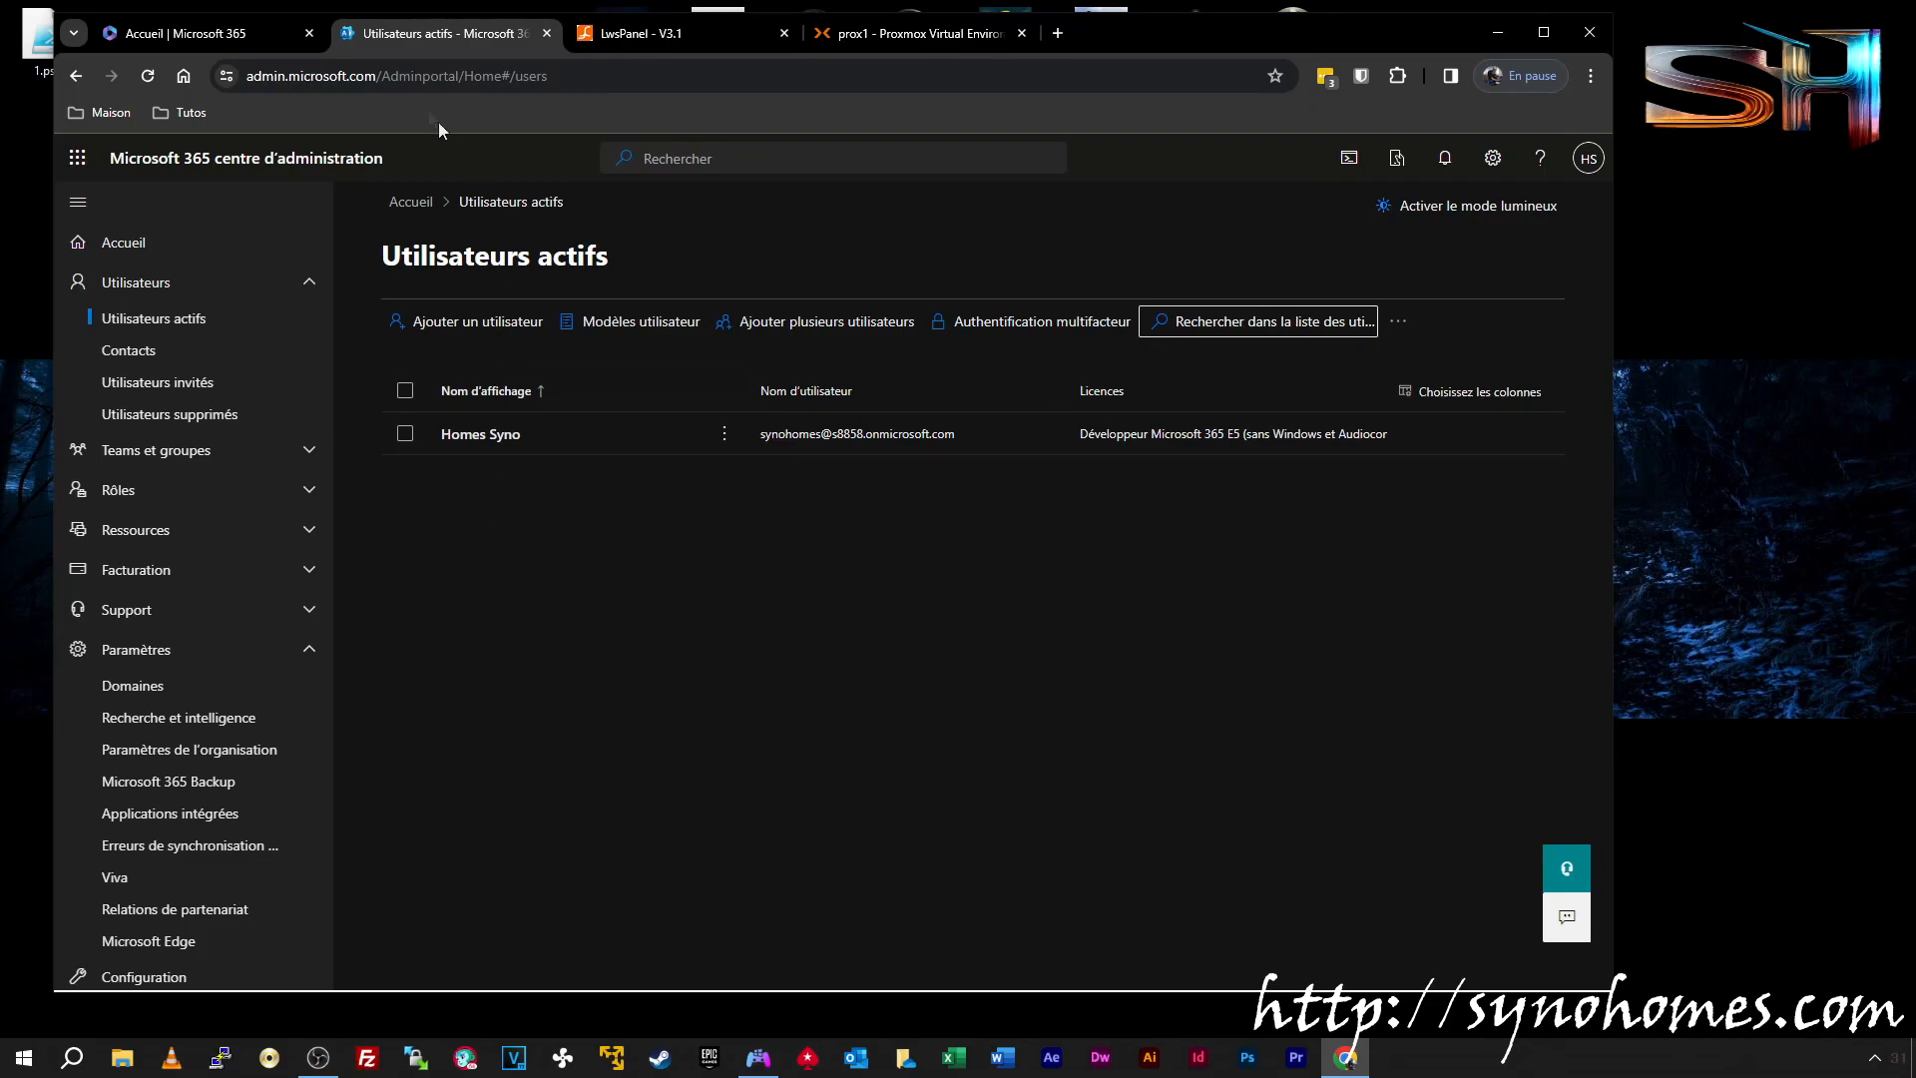
{"action": "left_click", "coordinate": [902, 33]}
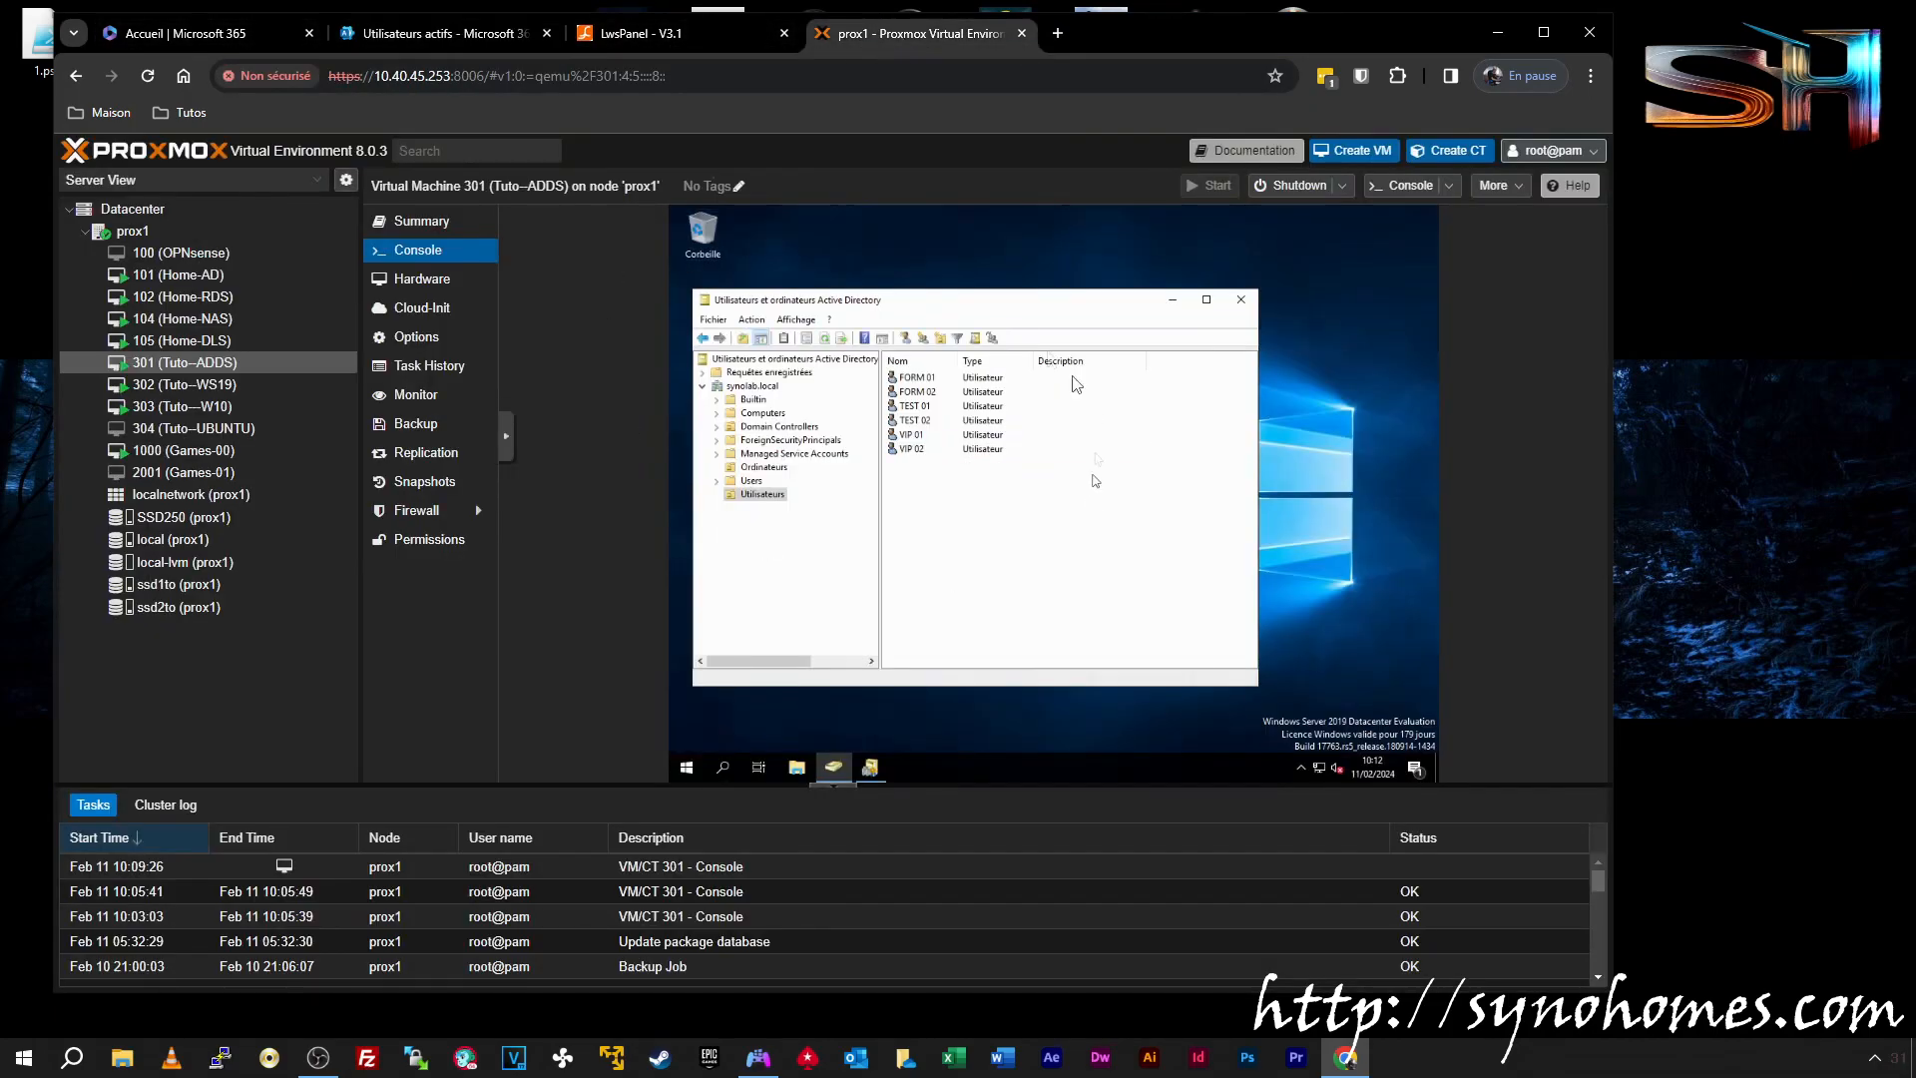
{"action": "left_click_drag", "start_coordinate": [978, 301], "coordinate": [1038, 261]}
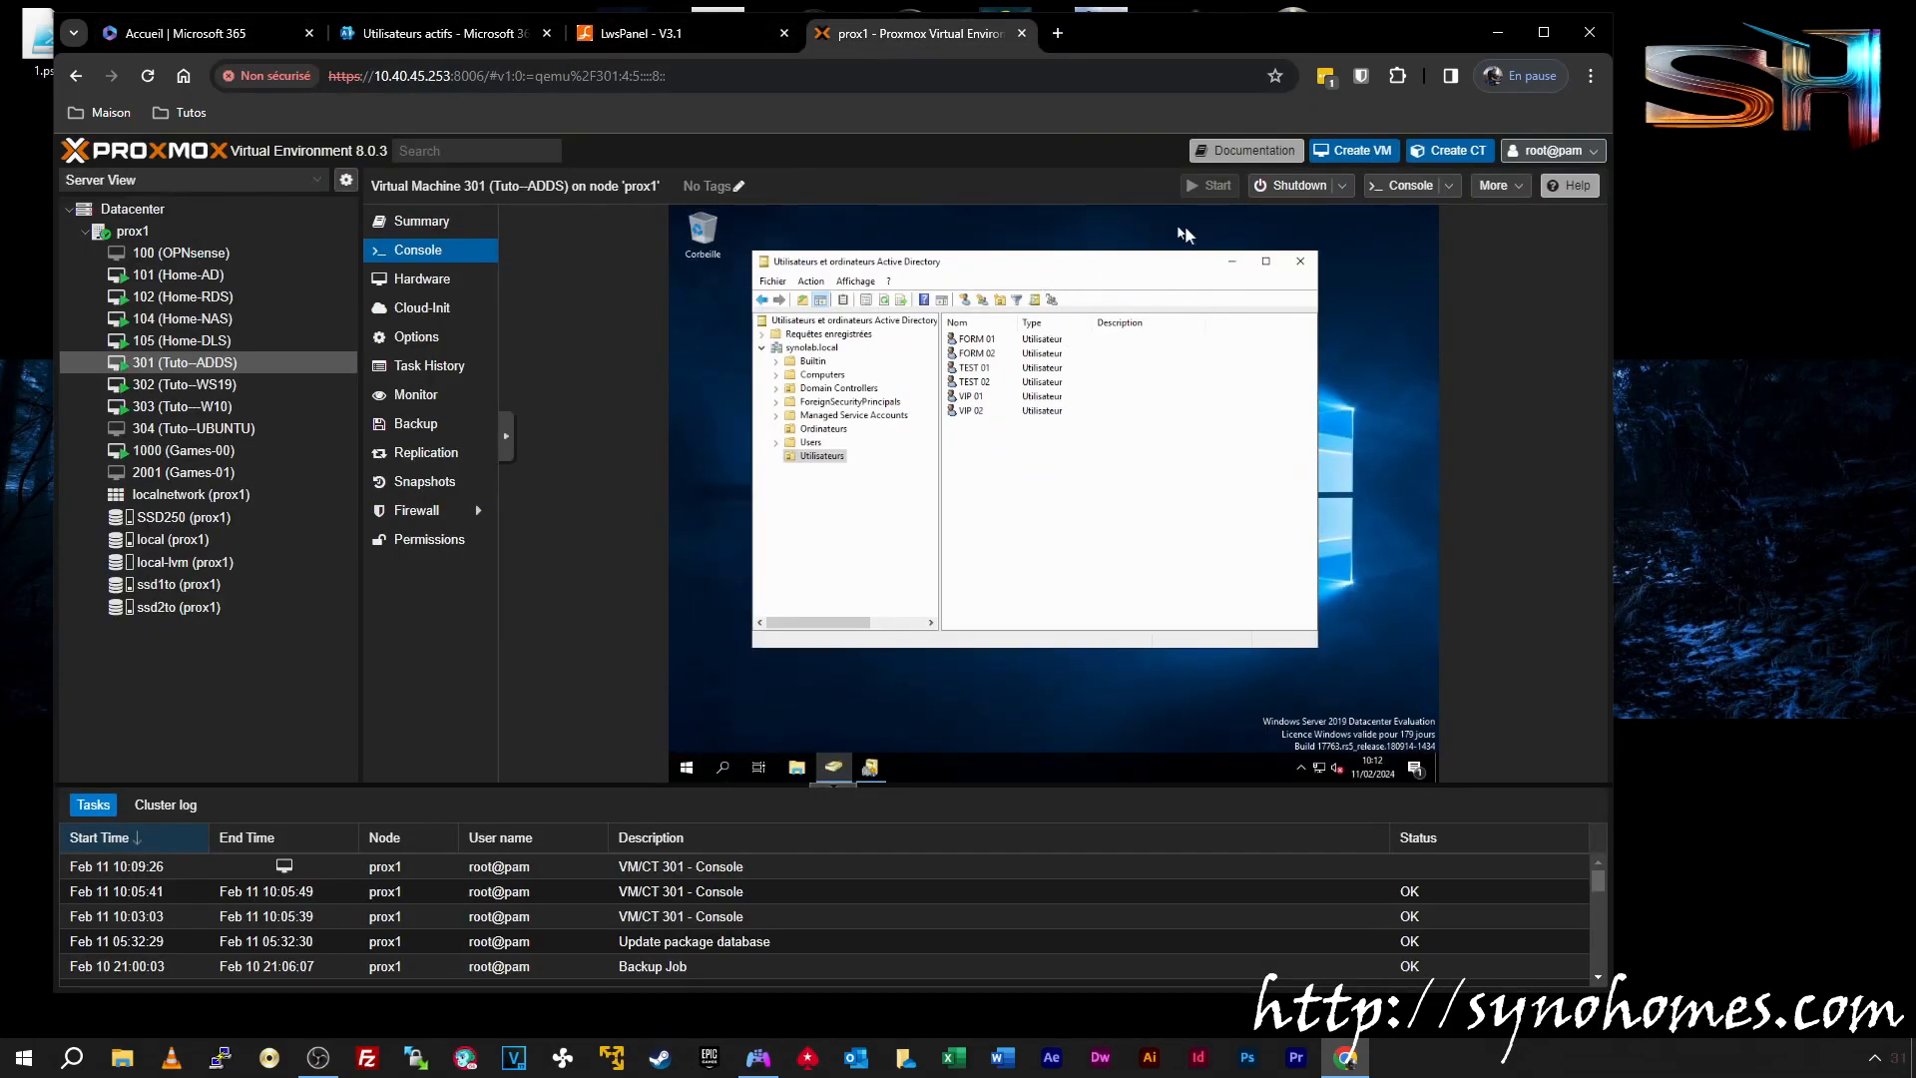
{"action": "left_click", "coordinate": [1231, 261]}
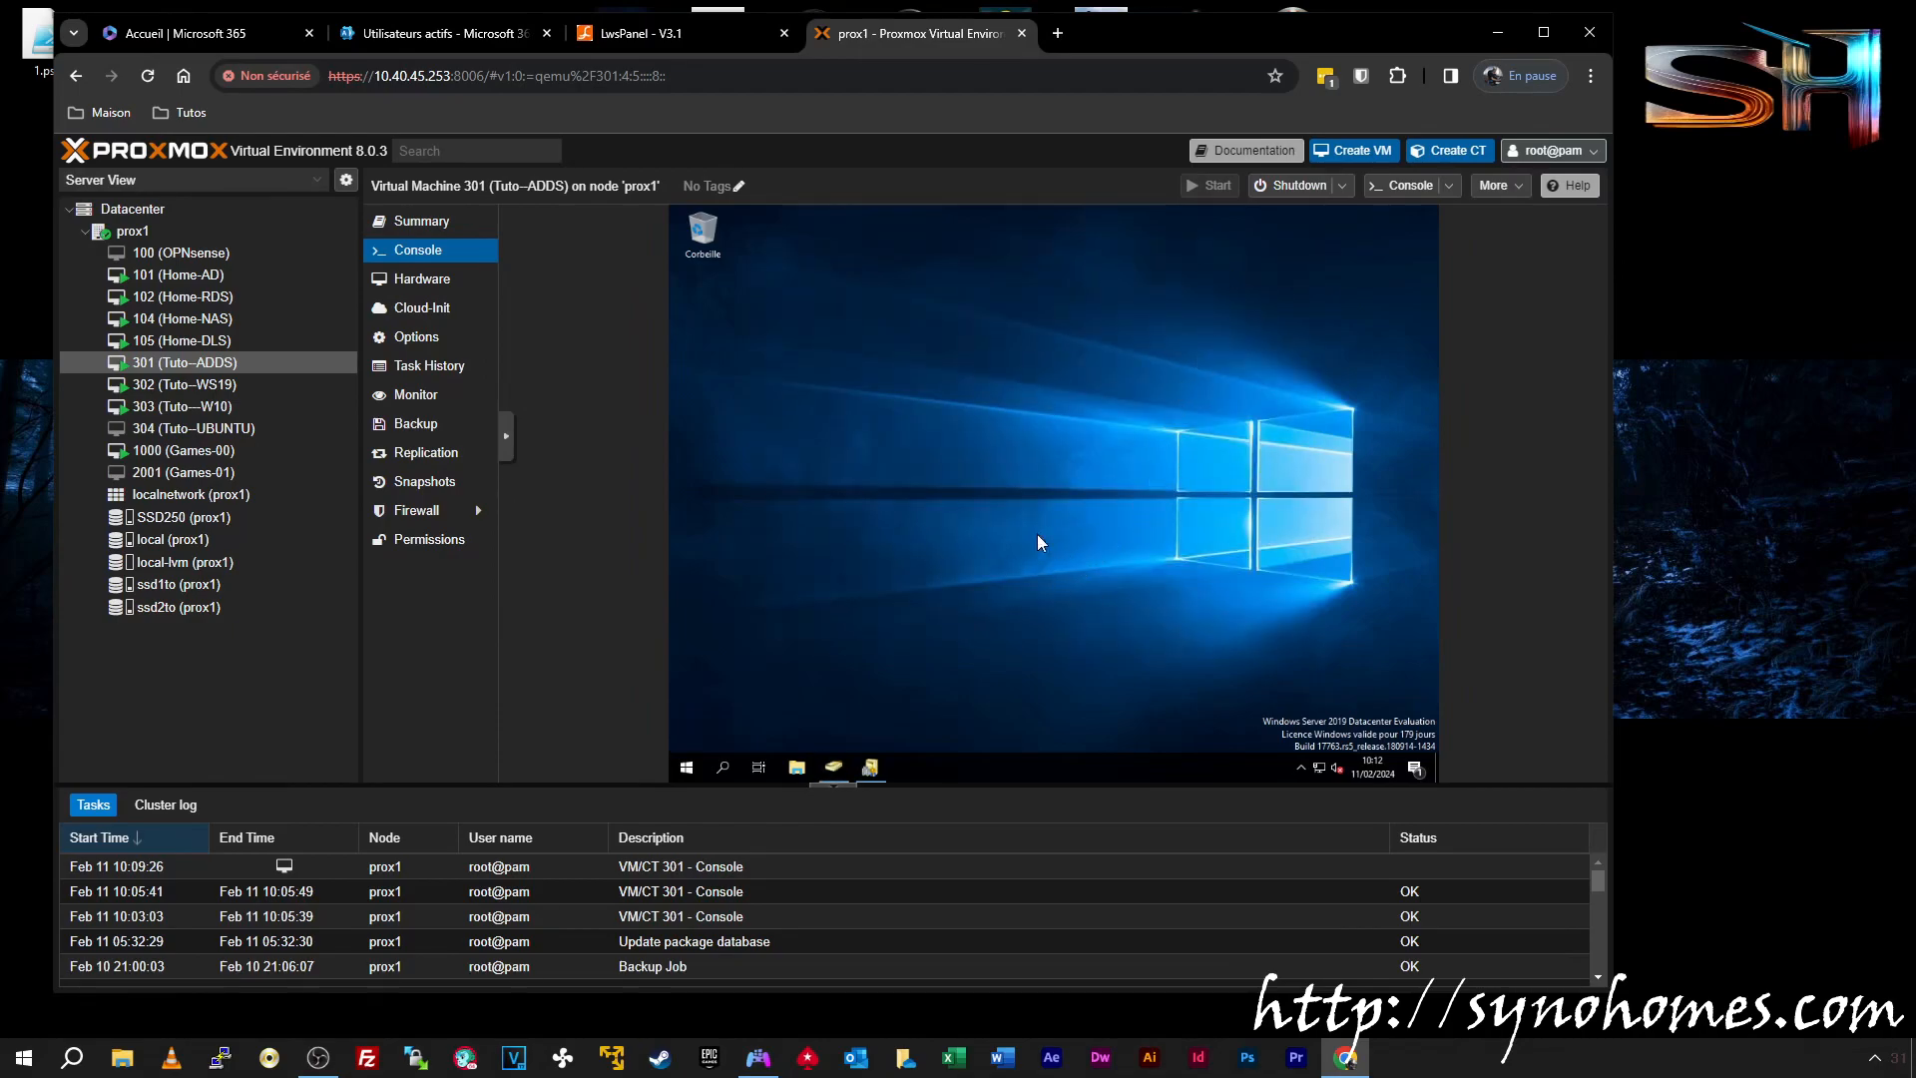
Switch between the LWS Panel and Microsoft 365 tabs, ending on the active users list
{"action": "left_click", "coordinate": [449, 33]}
{"action": "left_click", "coordinate": [613, 33]}
{"action": "left_click", "coordinate": [499, 33]}
{"action": "left_click", "coordinate": [618, 33]}
{"action": "left_click", "coordinate": [455, 33]}
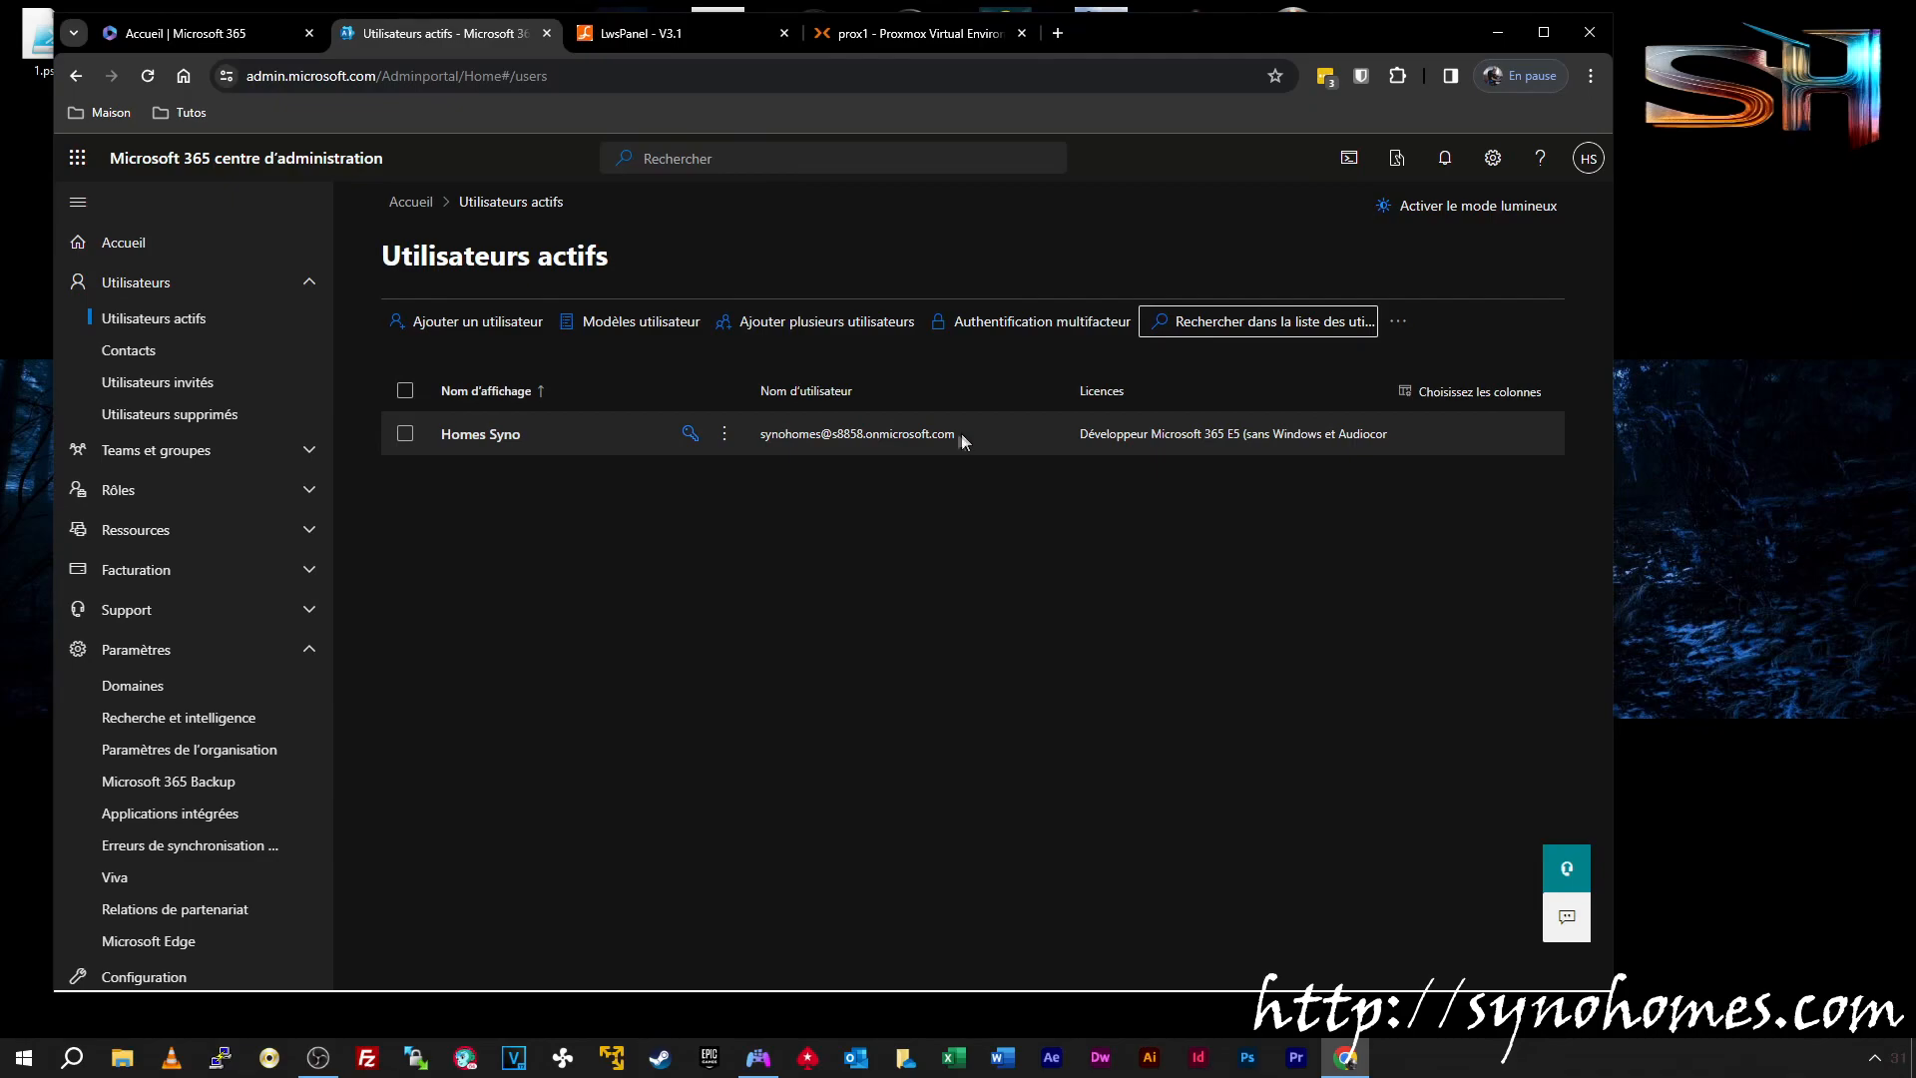
Open the Zone DNS tile under Gestion du domaine to view synohomes.site's DNS records
{"action": "left_click", "coordinate": [654, 33]}
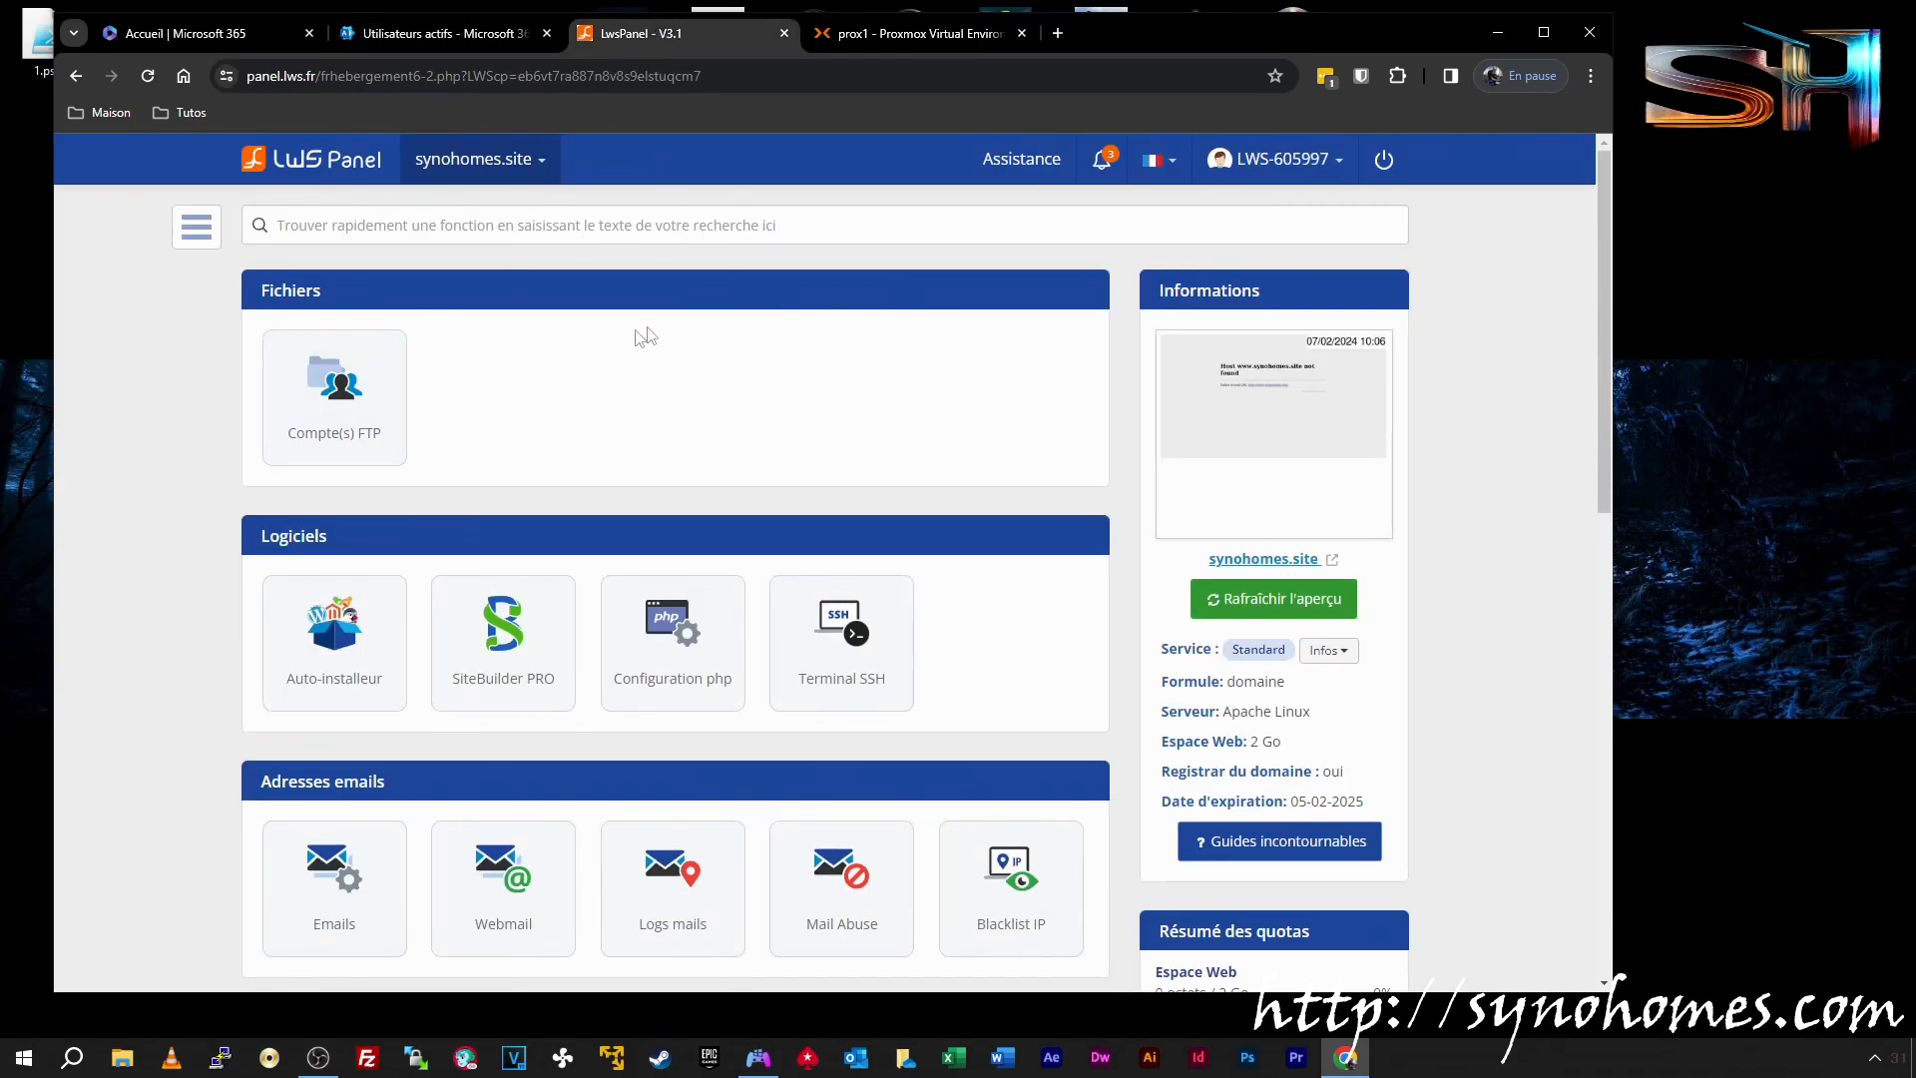
{"action": "scroll", "coordinate": [621, 348], "scroll_direction": "down", "scroll_amount": 4}
{"action": "scroll", "coordinate": [950, 342], "scroll_direction": "down", "scroll_amount": 2}
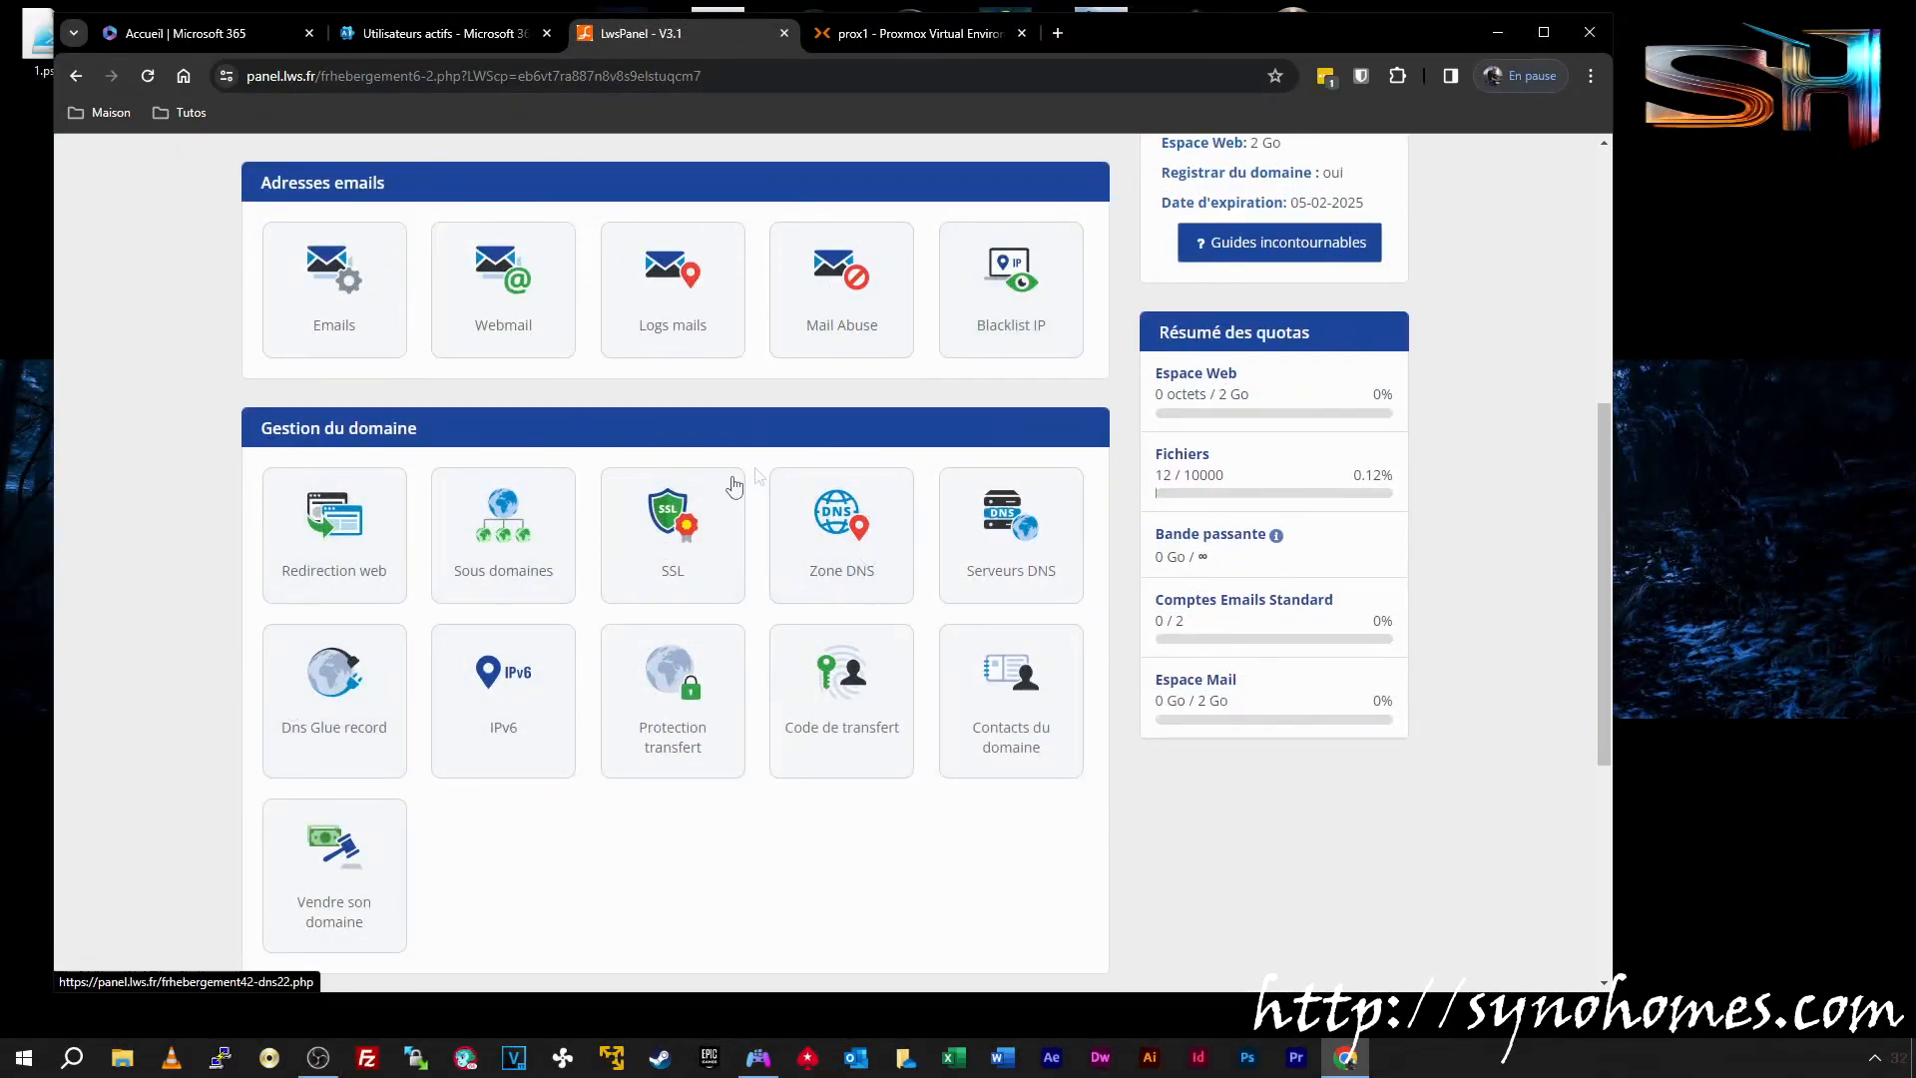
{"action": "left_click", "coordinate": [848, 531]}
{"action": "scroll", "coordinate": [1009, 504], "scroll_direction": "down", "scroll_amount": 7}
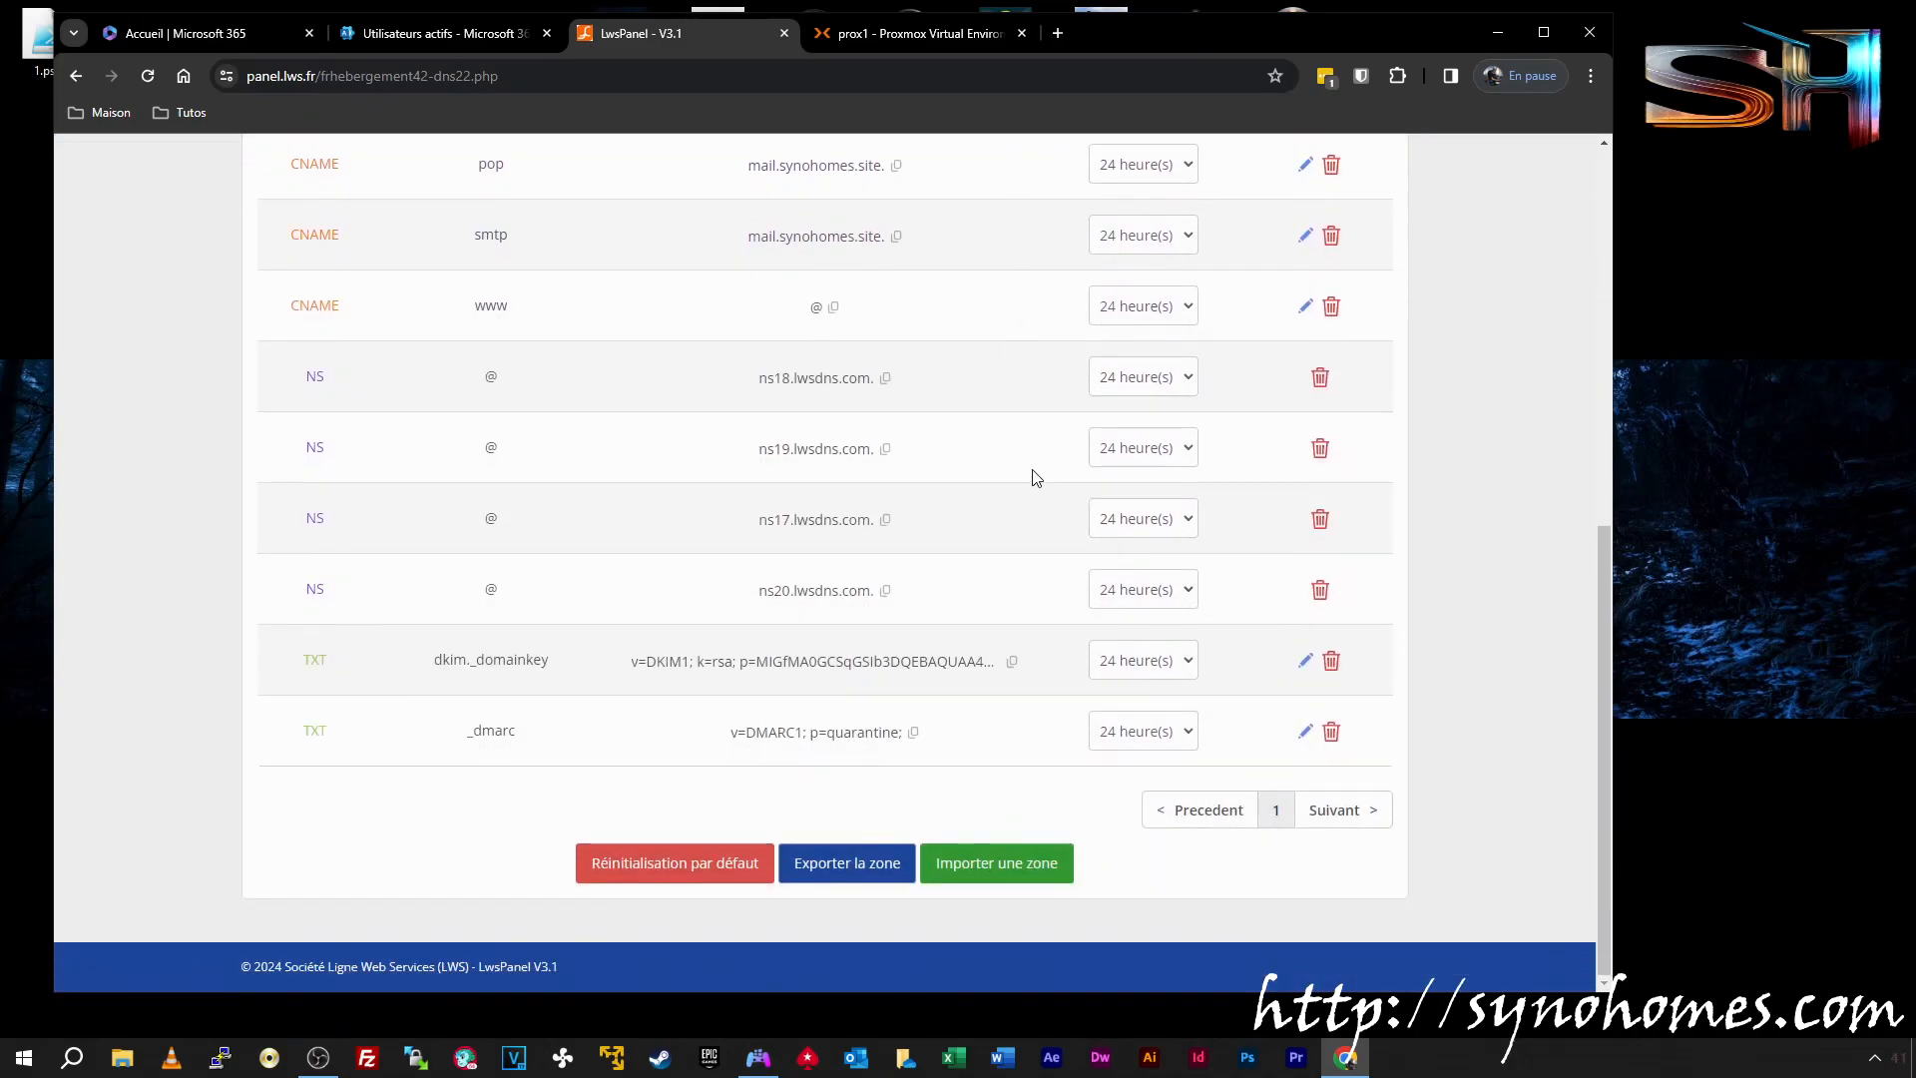
{"action": "scroll", "coordinate": [1030, 475], "scroll_direction": "up", "scroll_amount": 7}
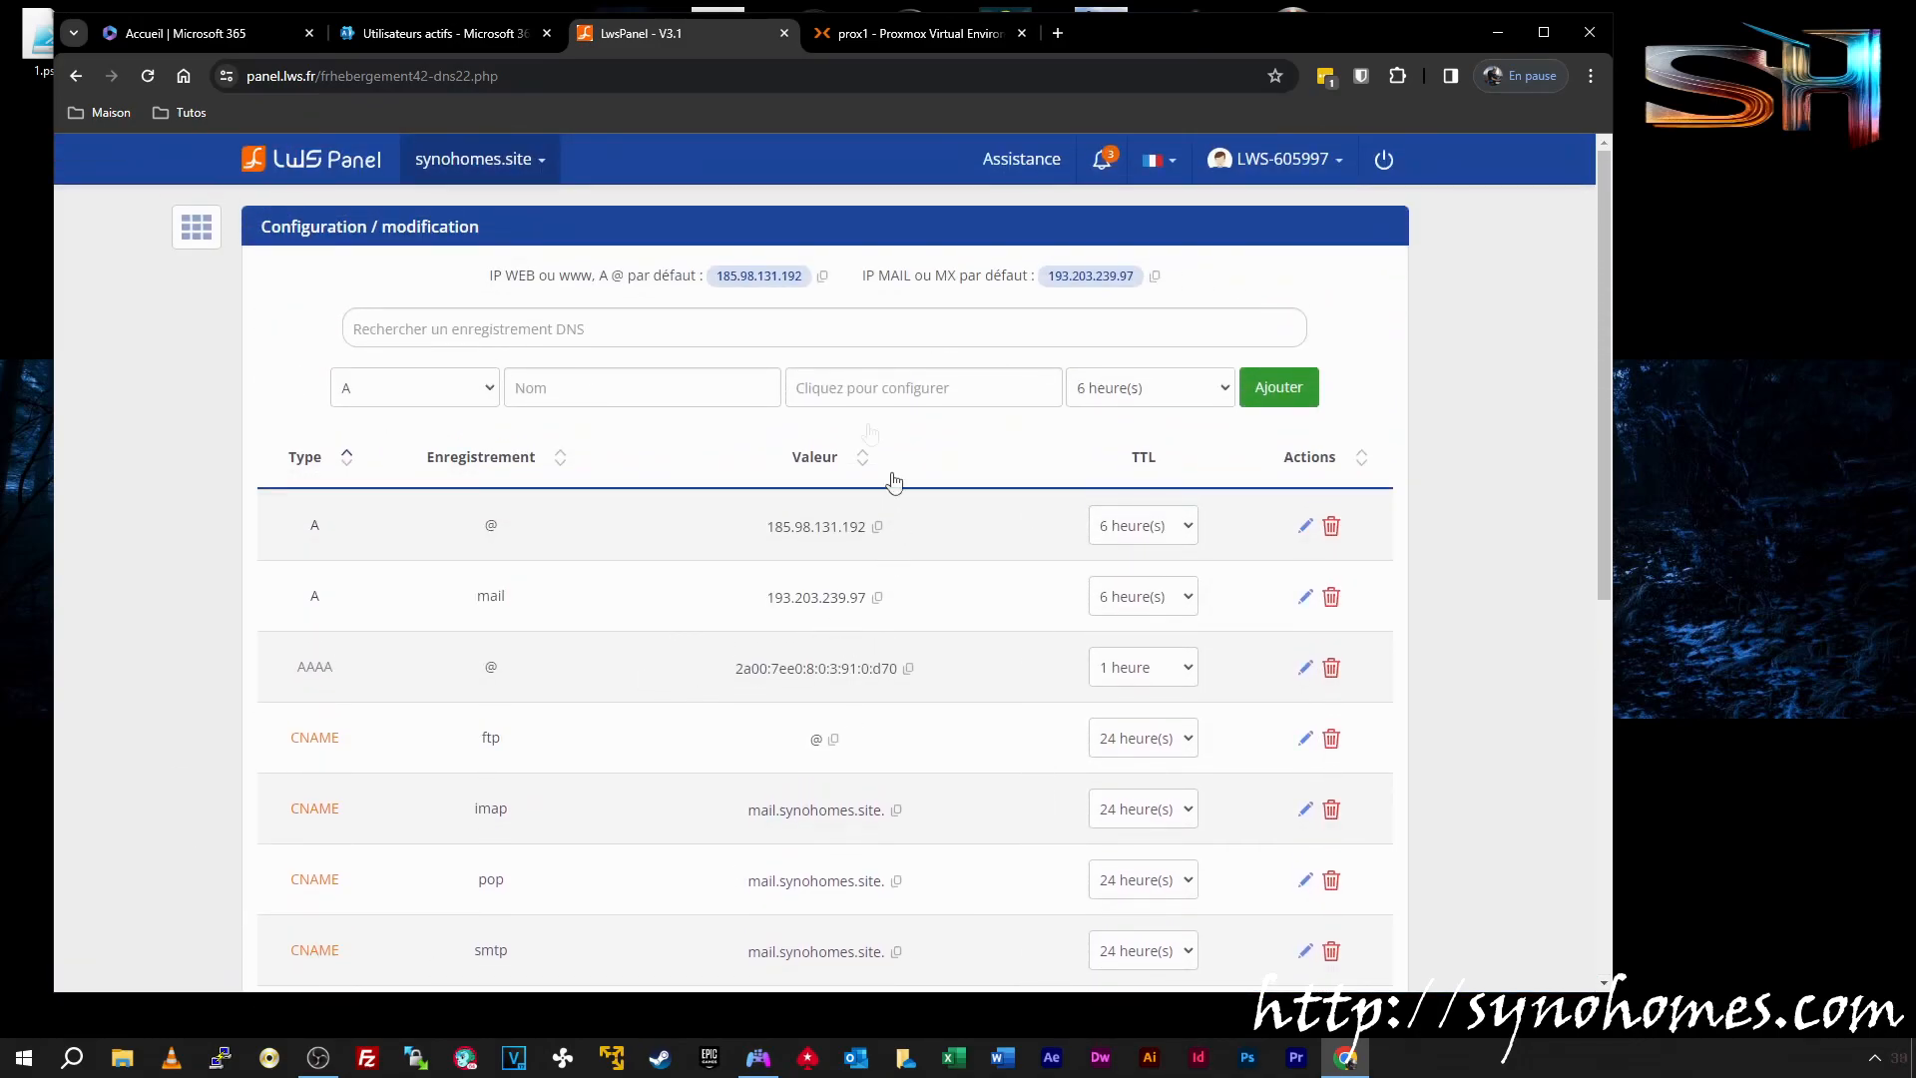
Back in Microsoft 365 admin center, open Paramètres > Domaines to list the tenant domains
{"action": "left_click", "coordinate": [489, 34]}
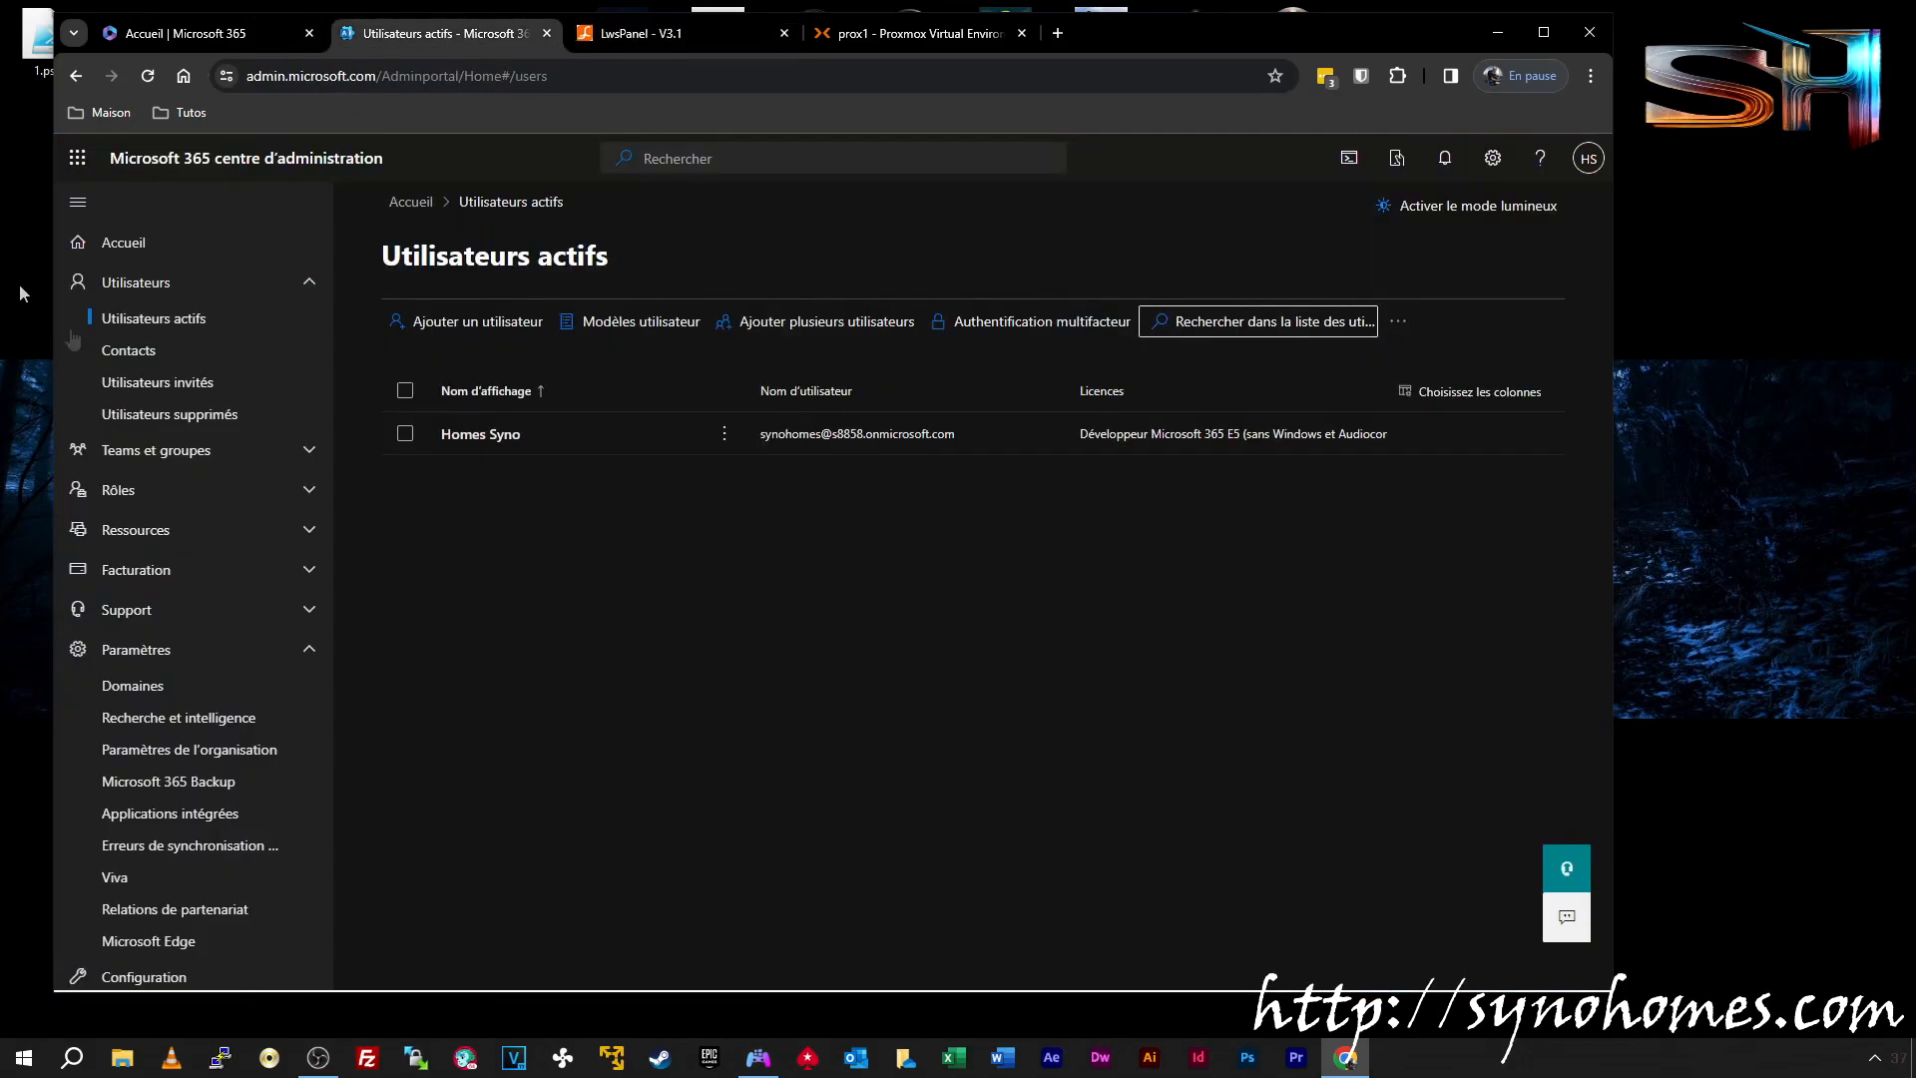
{"action": "left_click", "coordinate": [663, 36]}
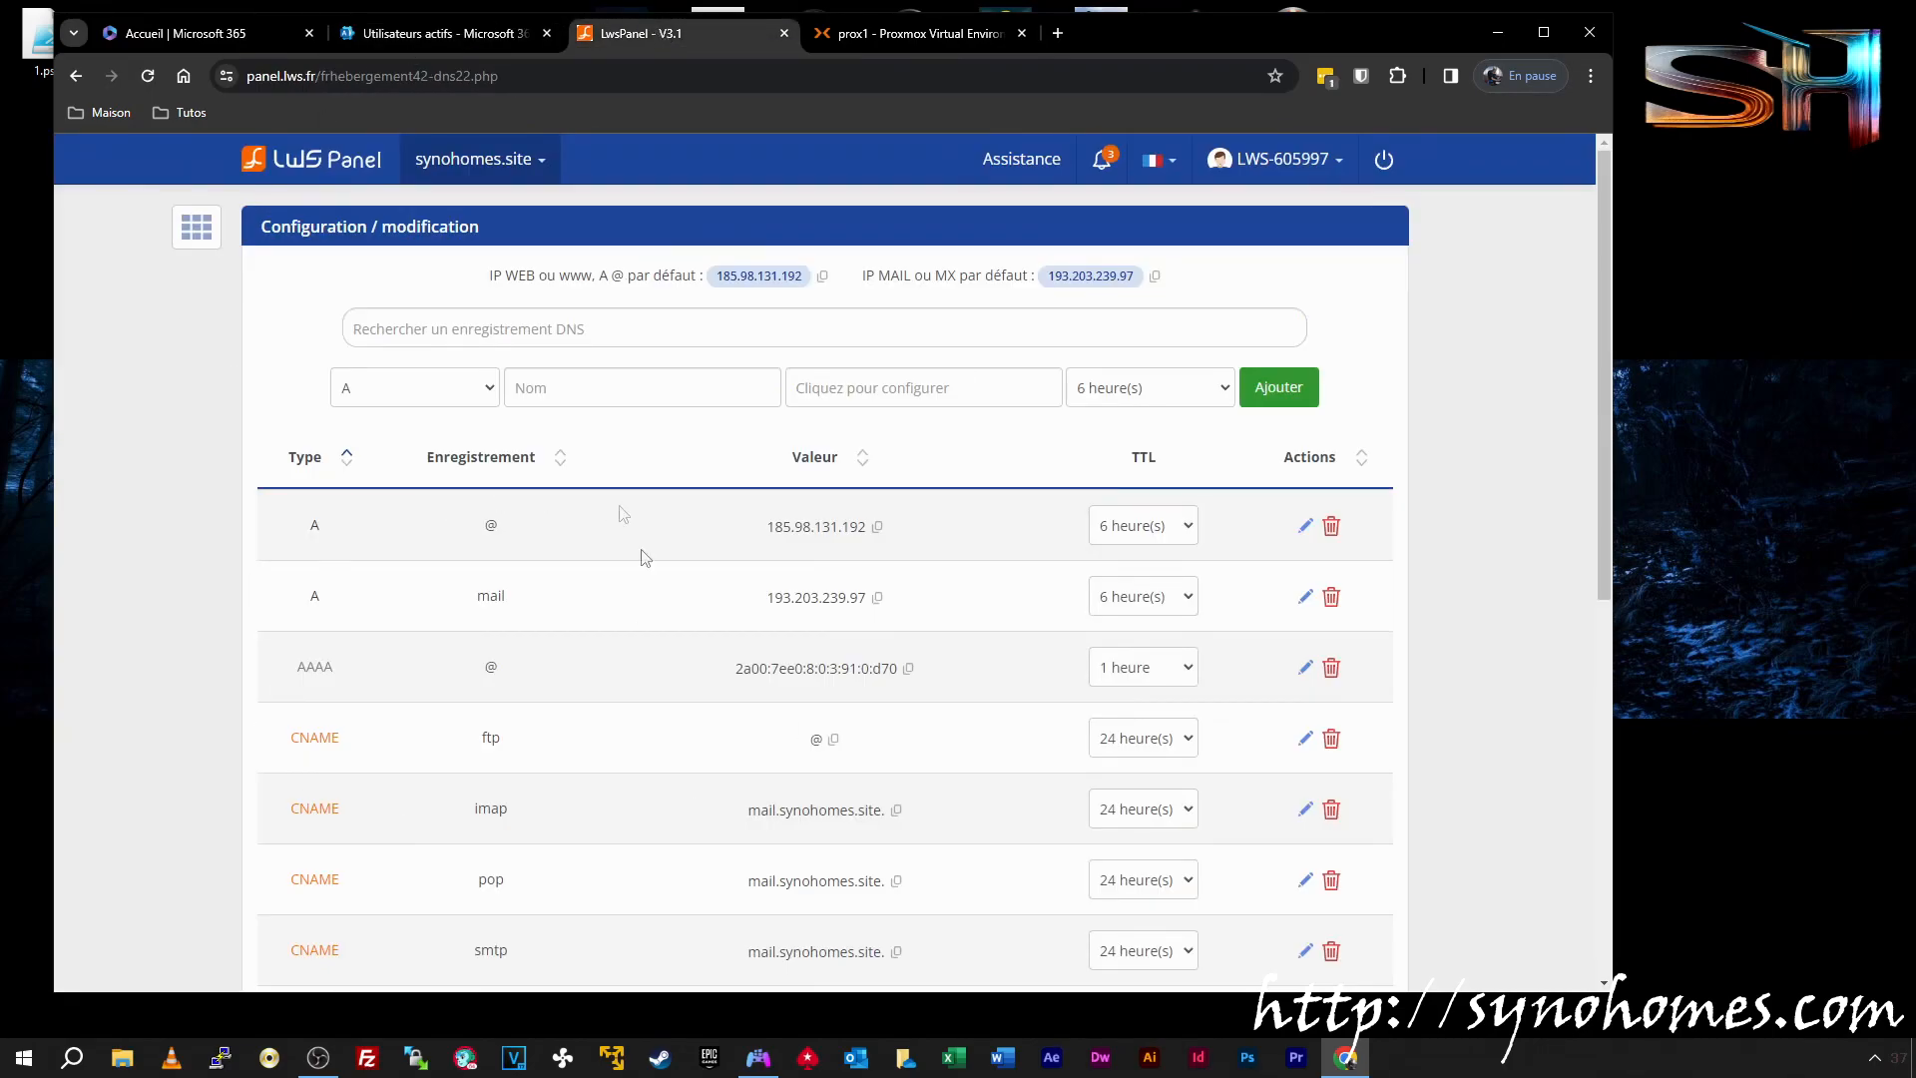
{"action": "left_click", "coordinate": [445, 34]}
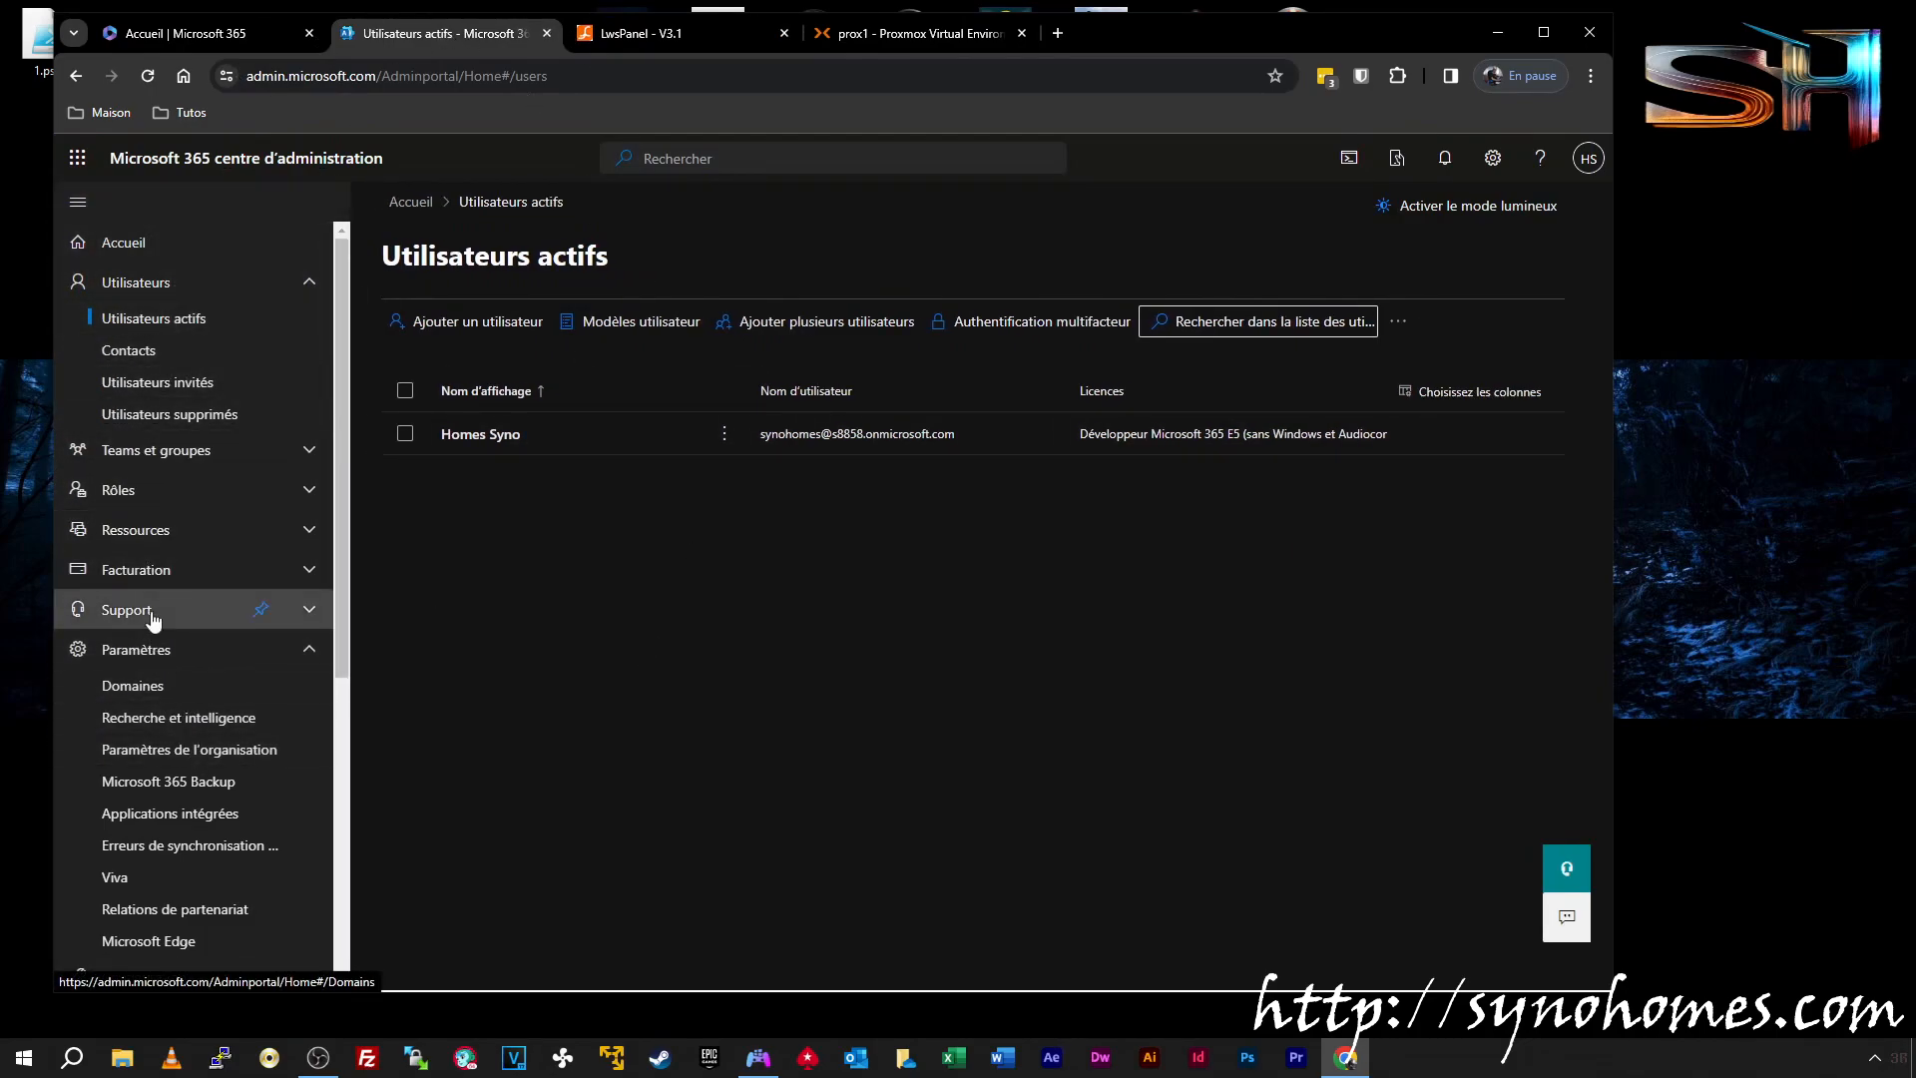
{"action": "left_click", "coordinate": [143, 658]}
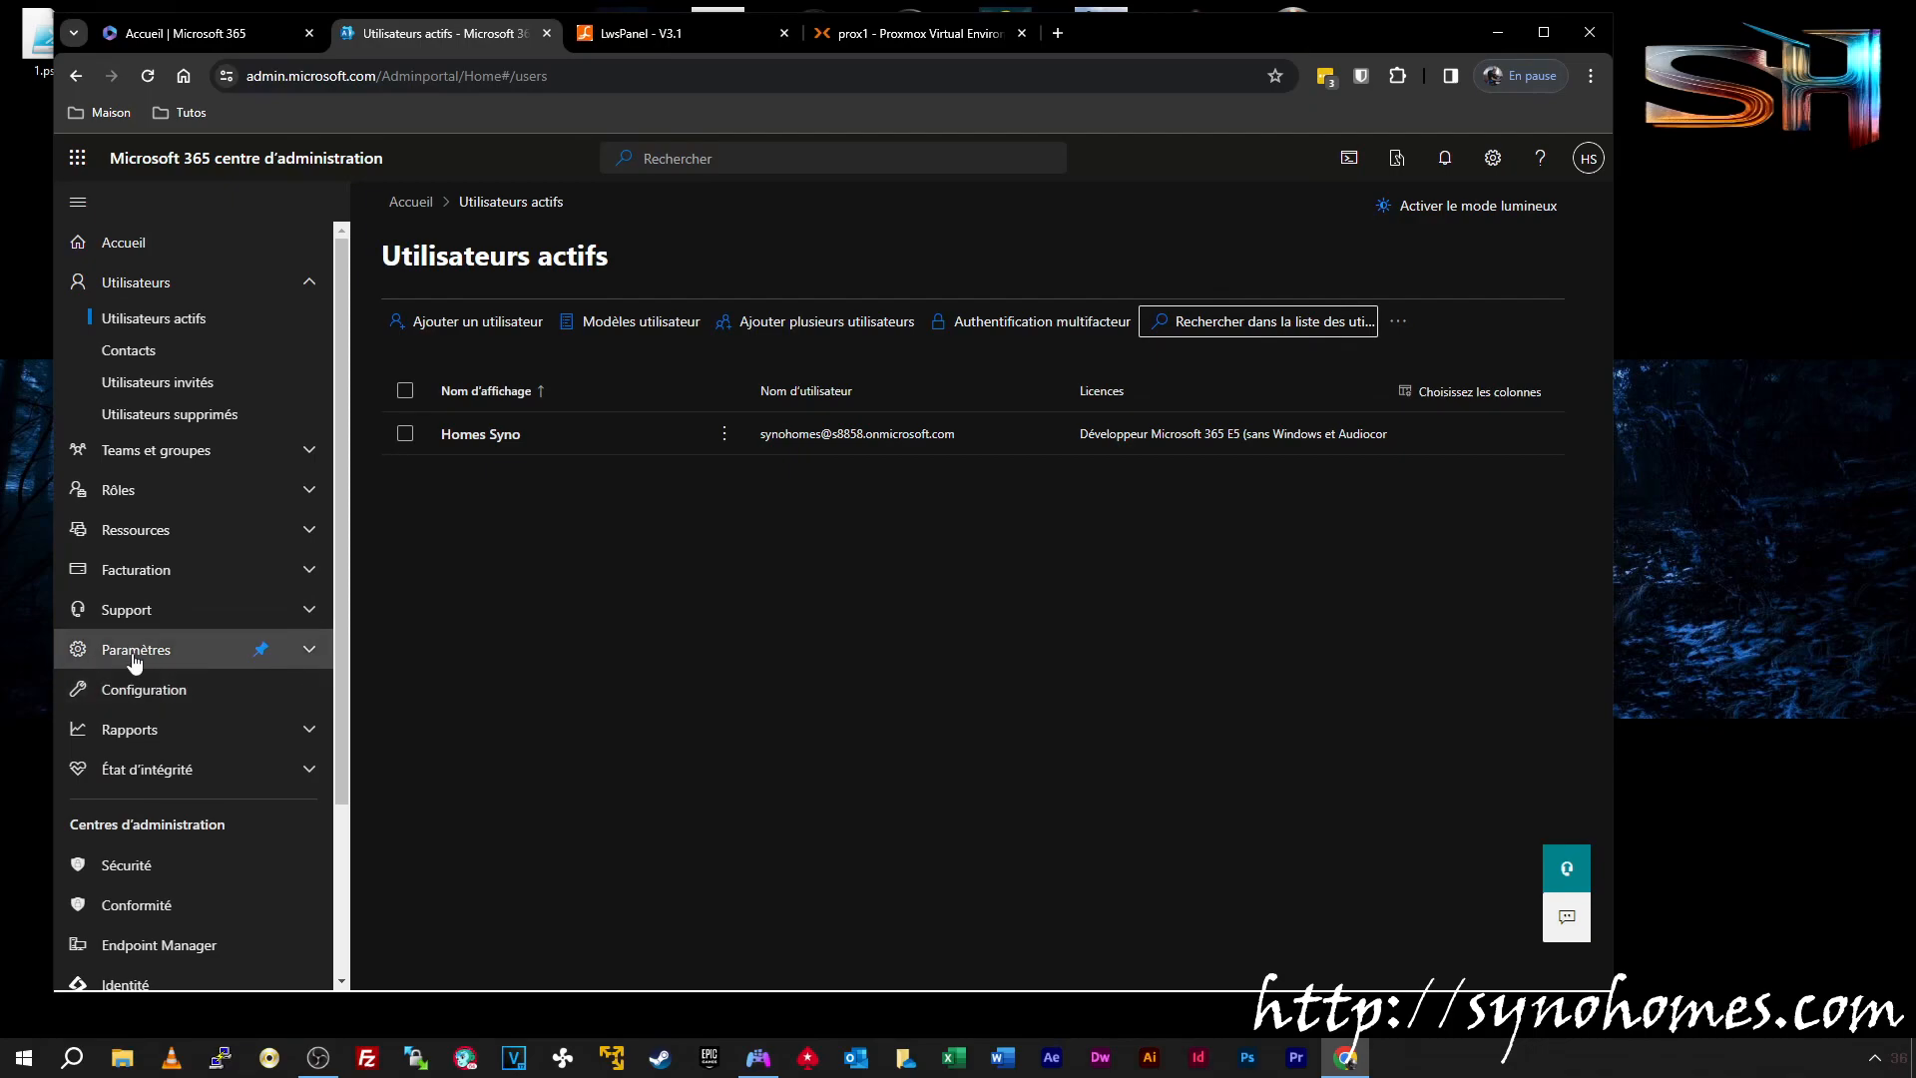
{"action": "left_click", "coordinate": [143, 659]}
{"action": "left_click", "coordinate": [135, 689]}
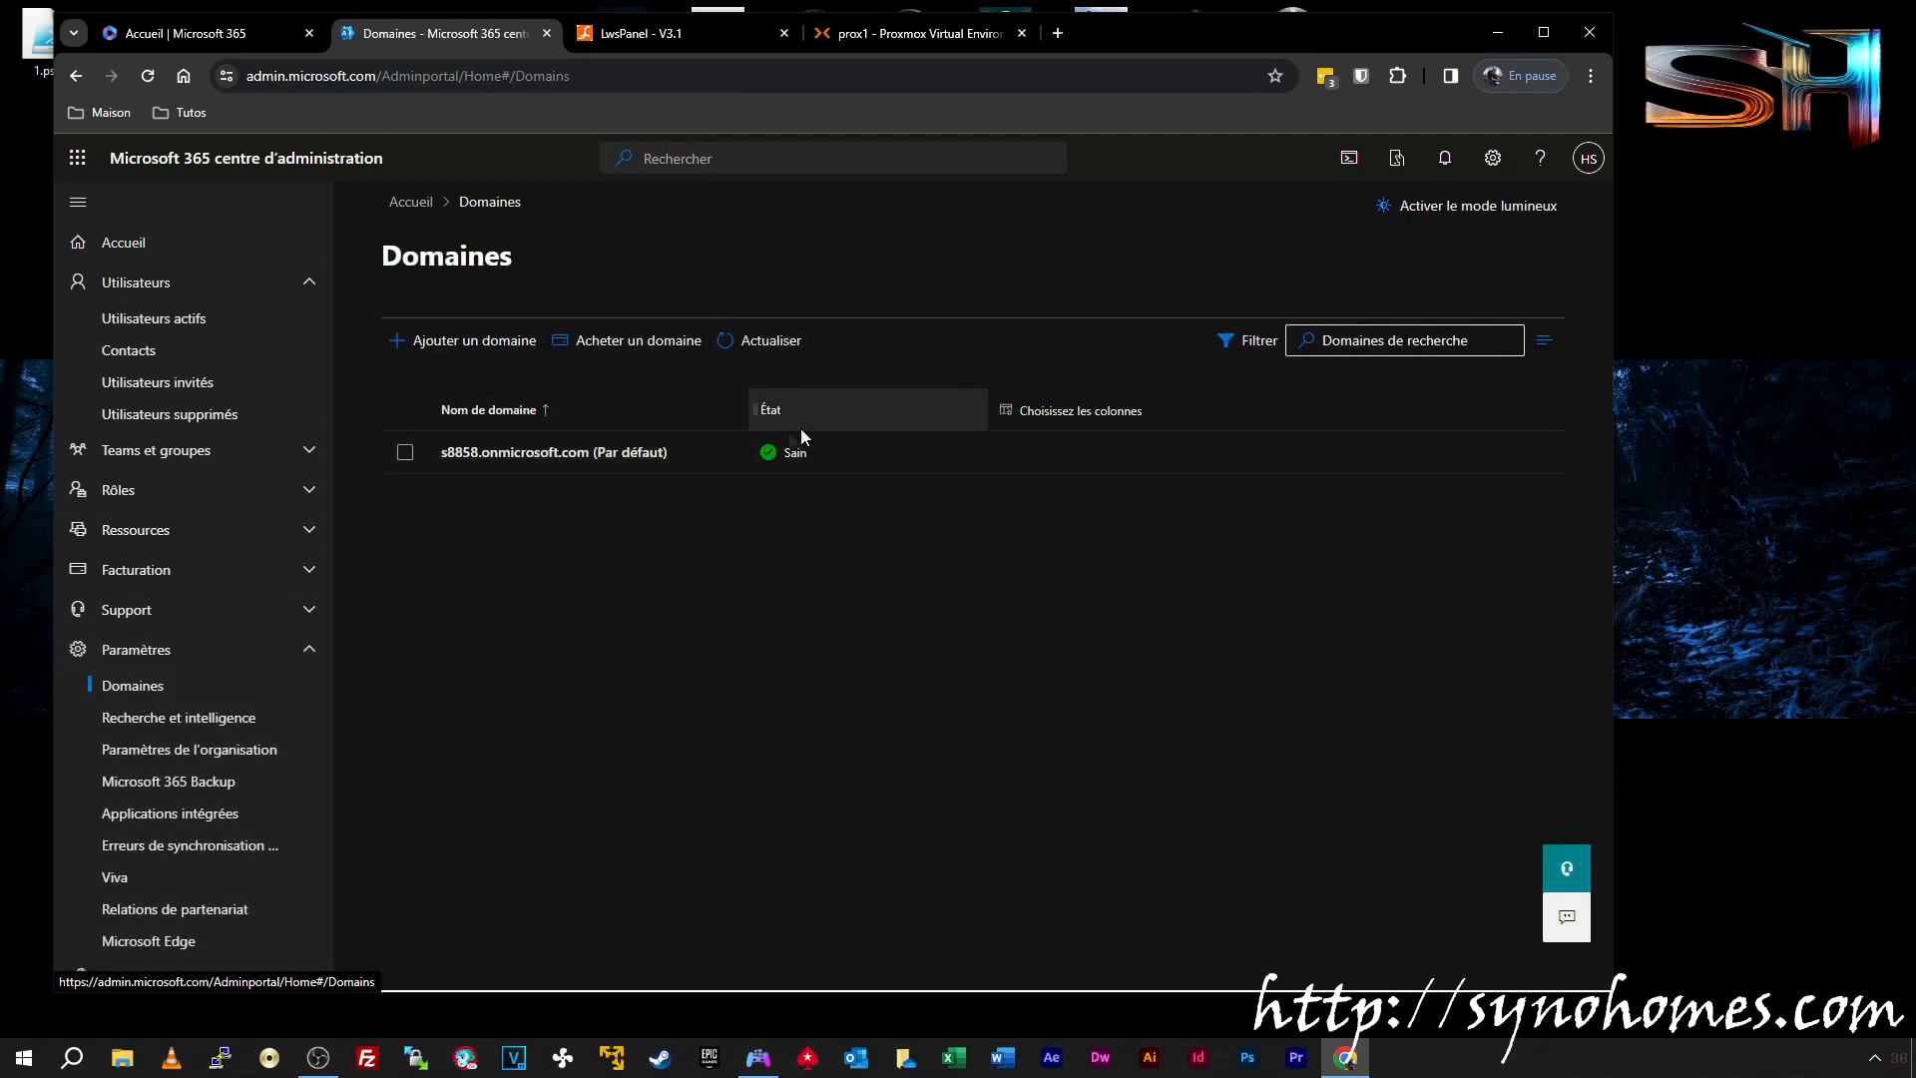
Add the domain synohomes.site and choose verification by a text file on the website
{"action": "left_click", "coordinate": [462, 342]}
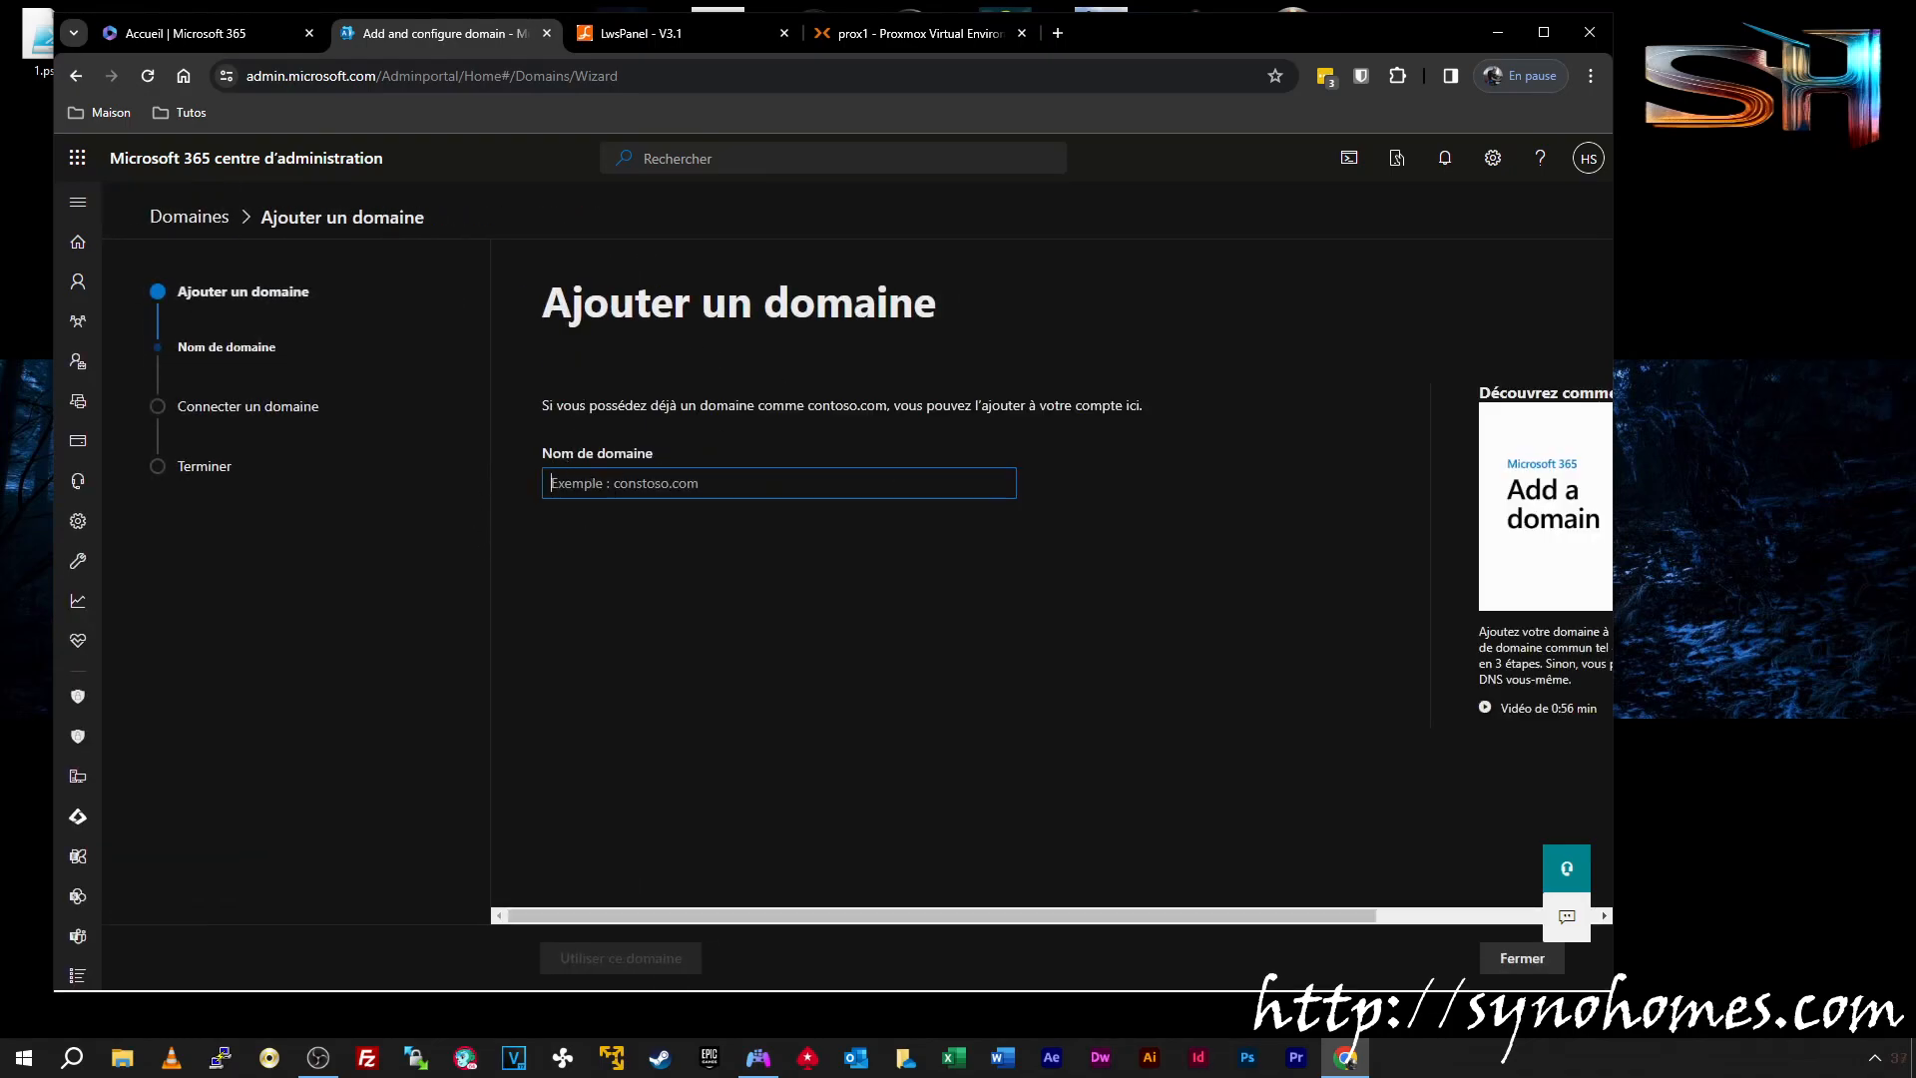
{"action": "type", "text": "synohomes.site"}
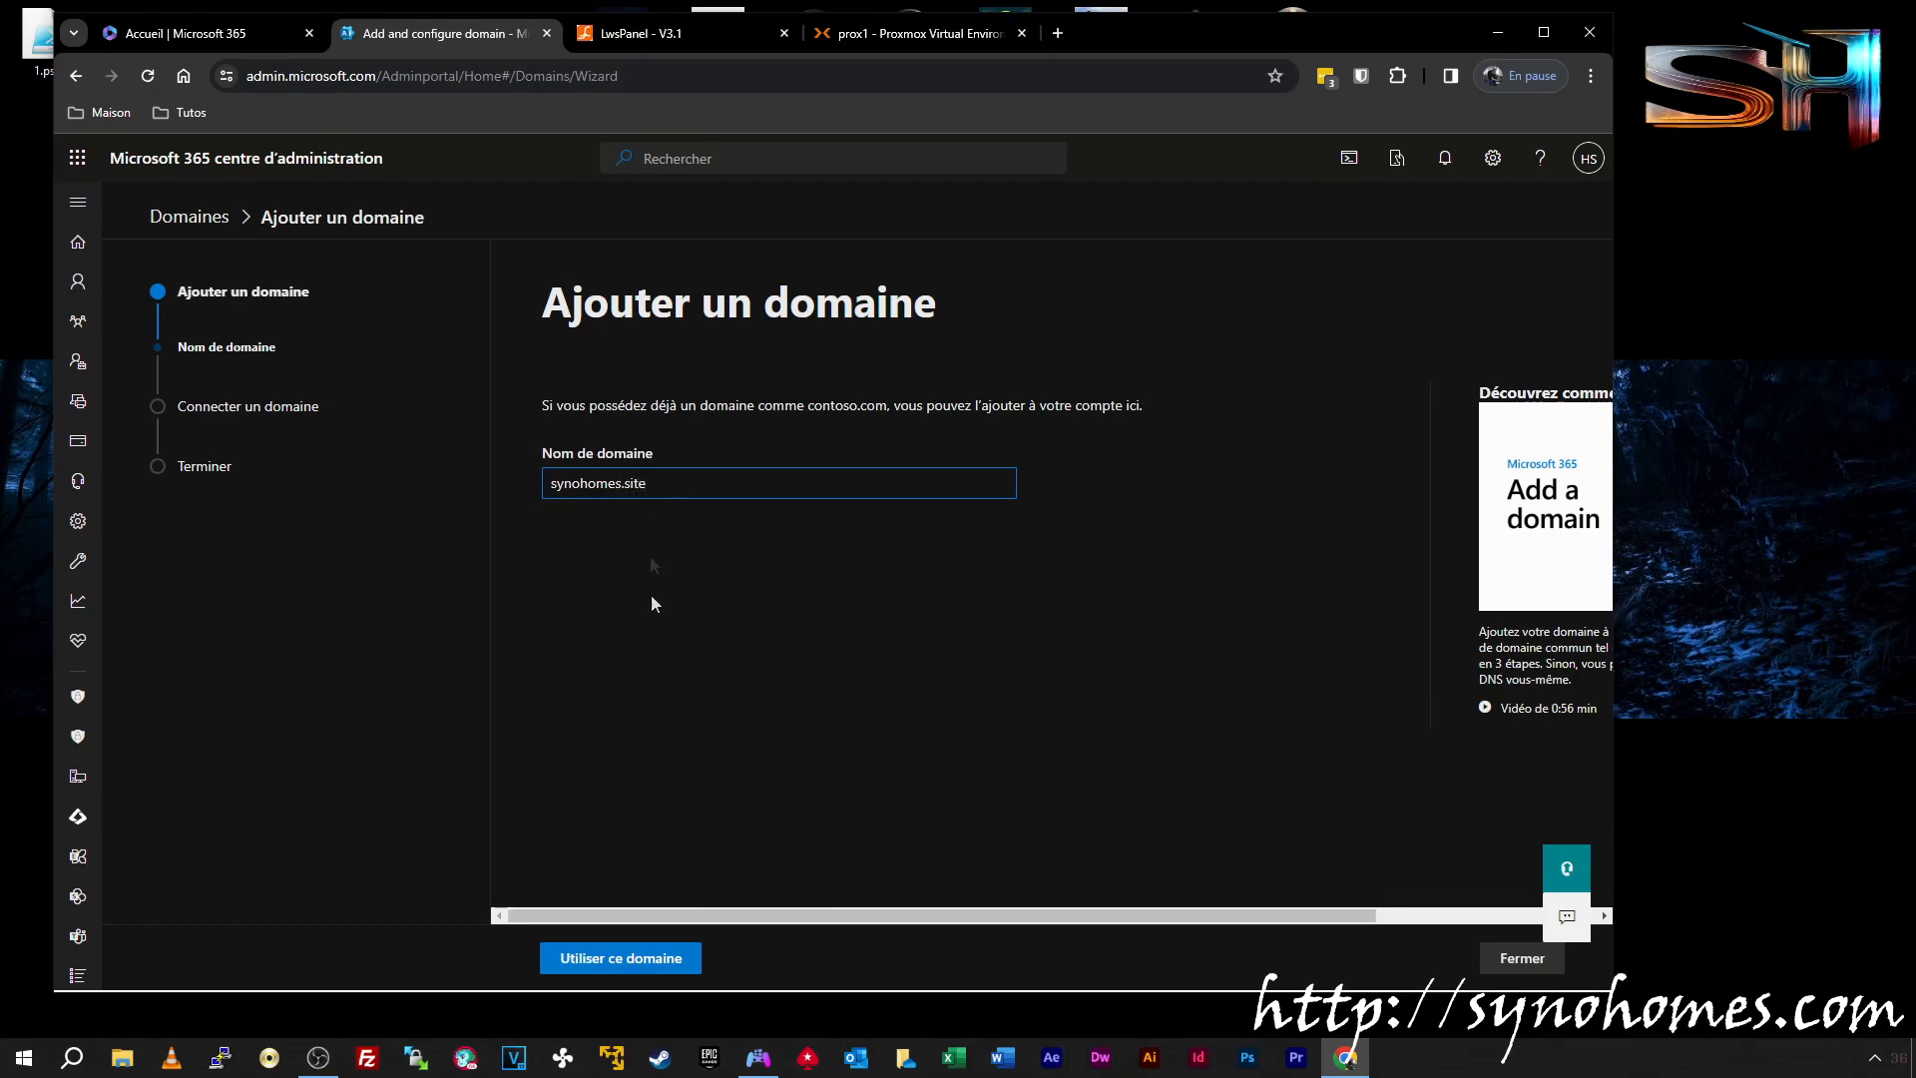
{"action": "left_click", "coordinate": [643, 960]}
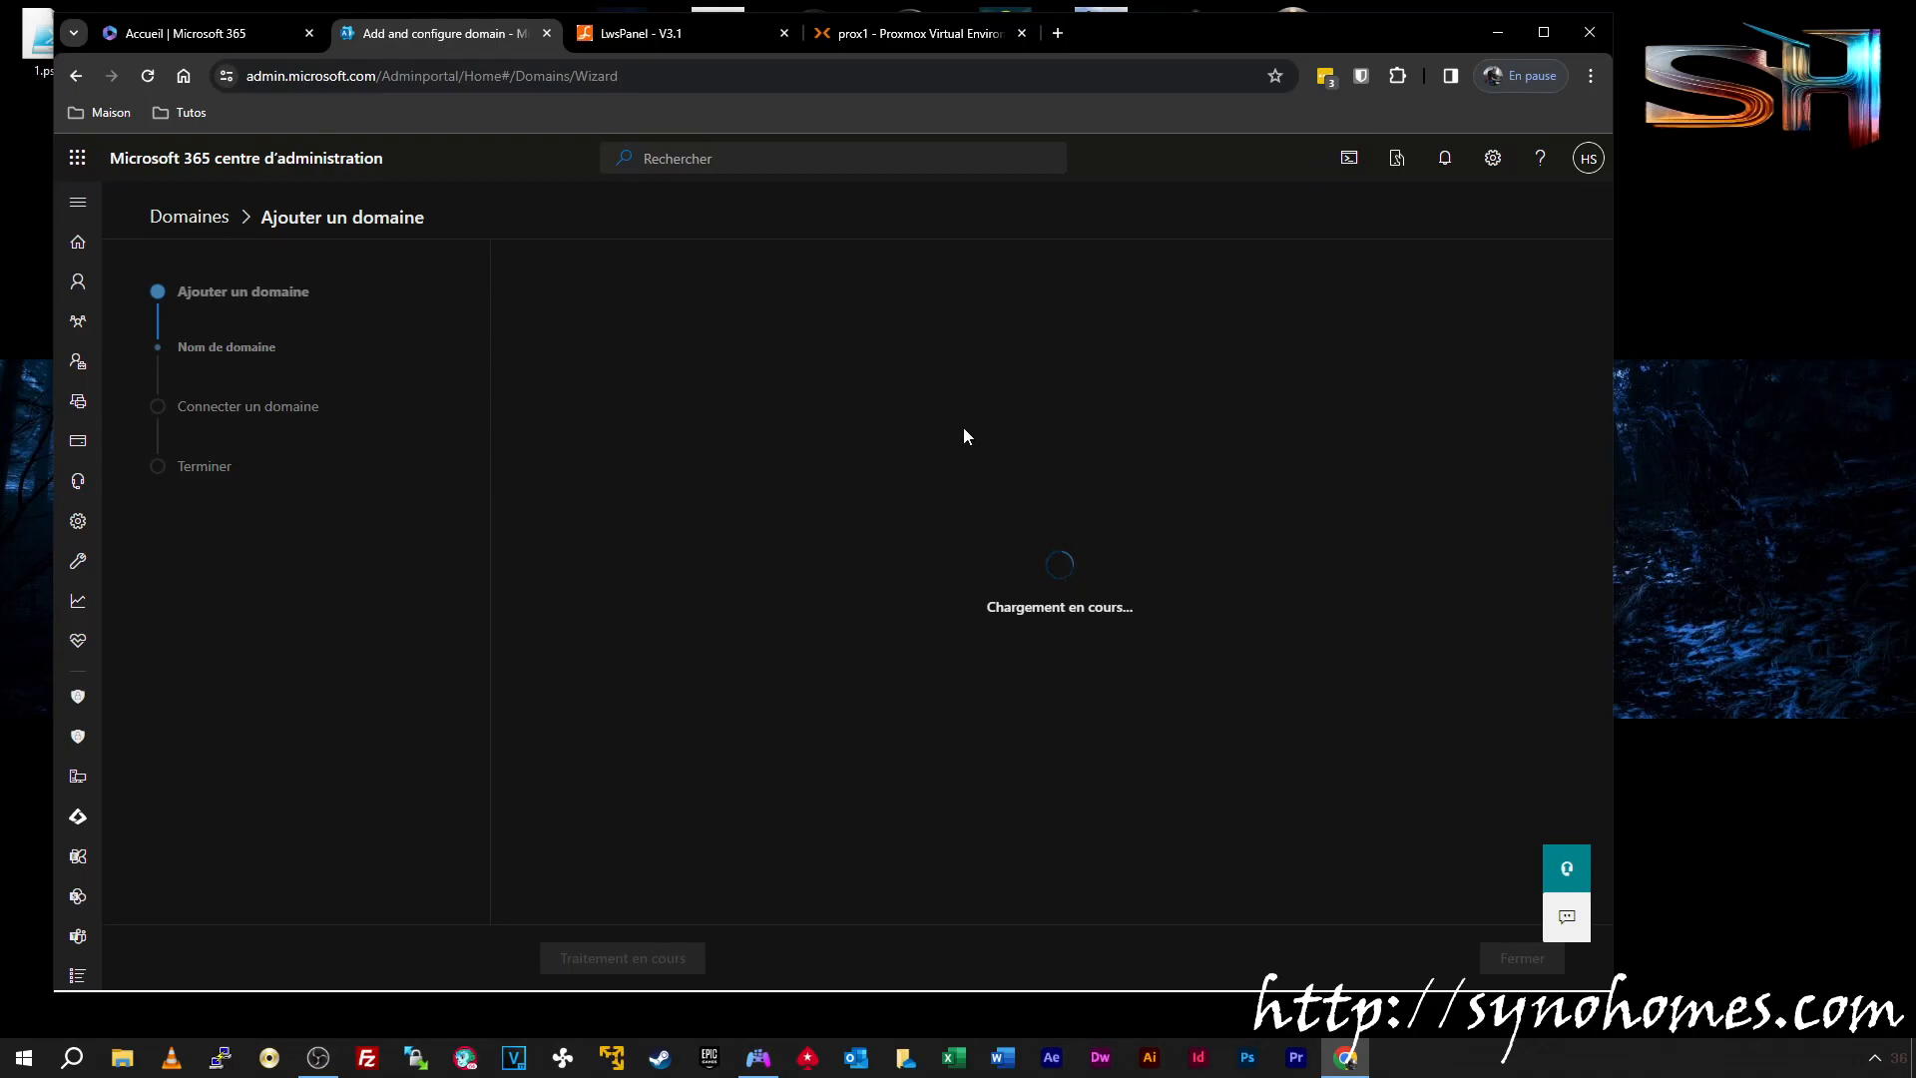
{"action": "left_click_drag", "start_coordinate": [1614, 411], "coordinate": [1914, 361]}
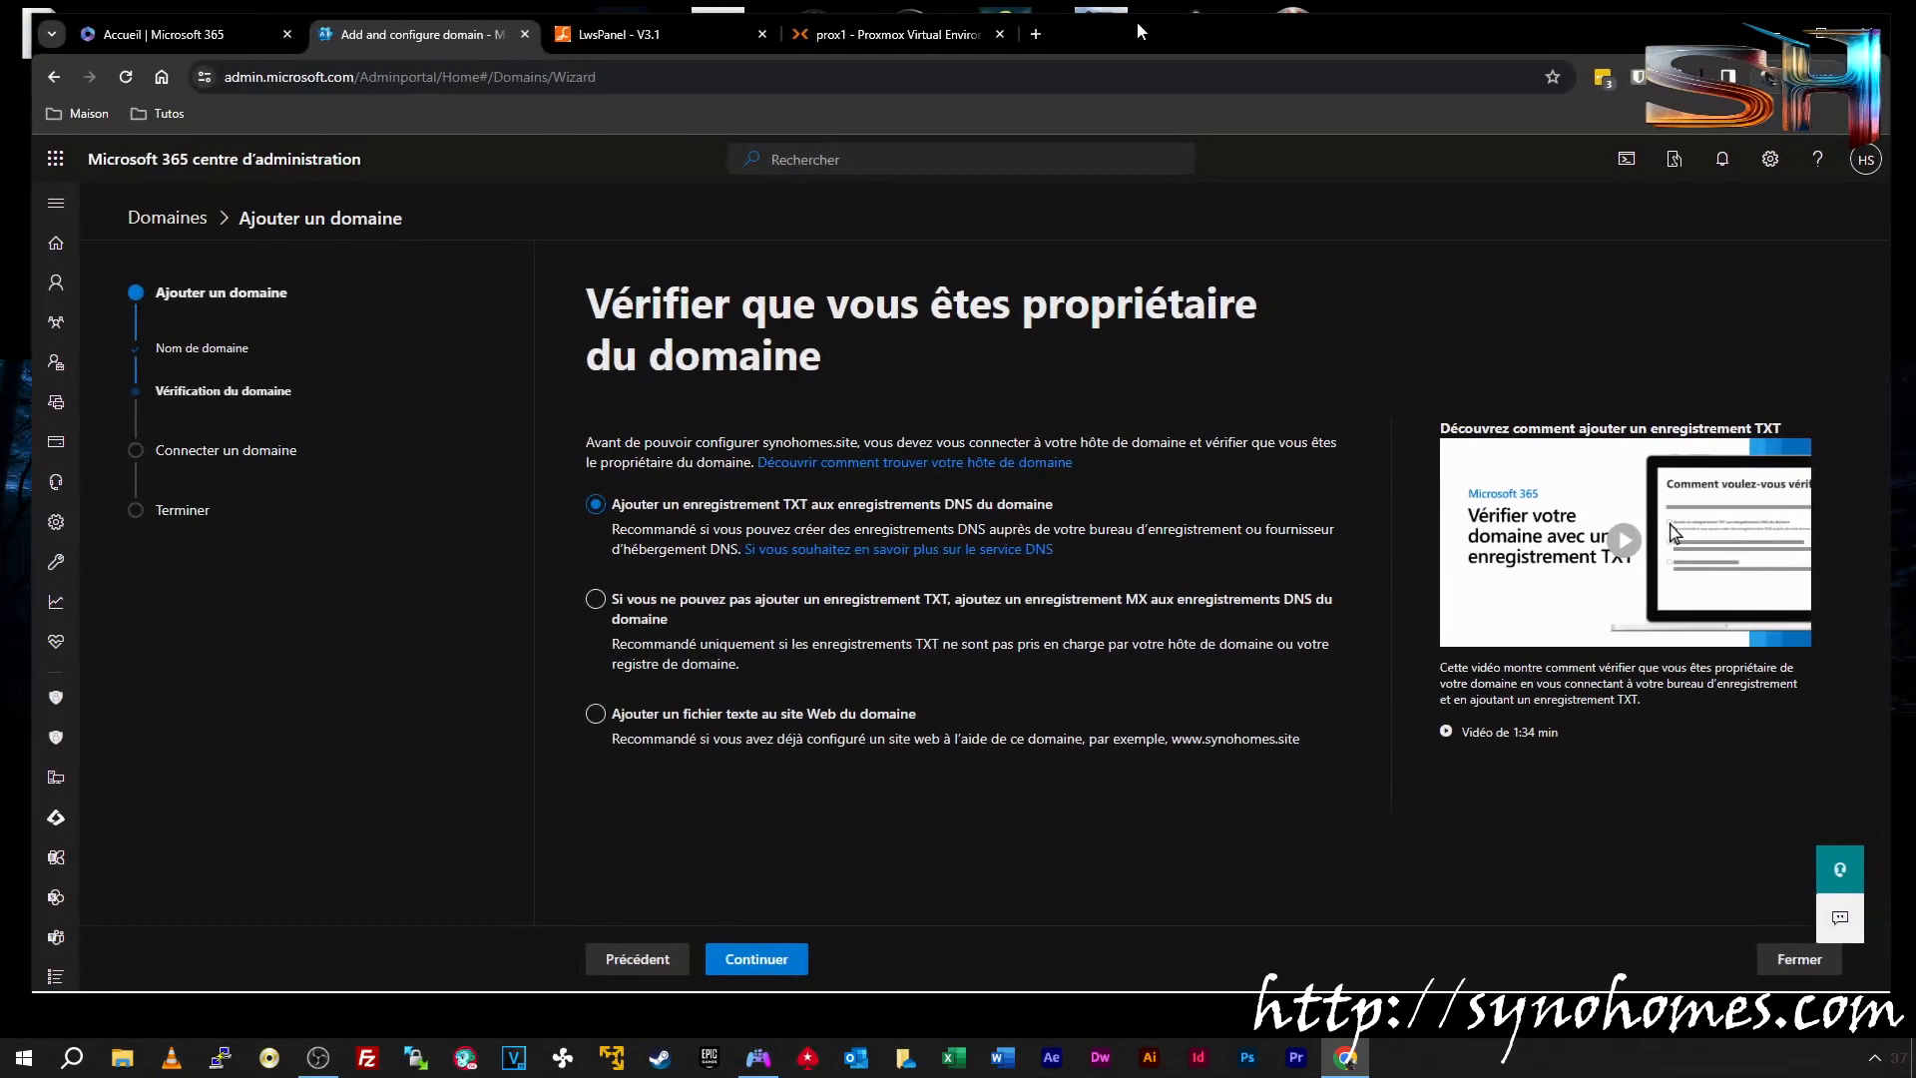
{"action": "left_click_drag", "start_coordinate": [1165, 31], "coordinate": [1140, 32]}
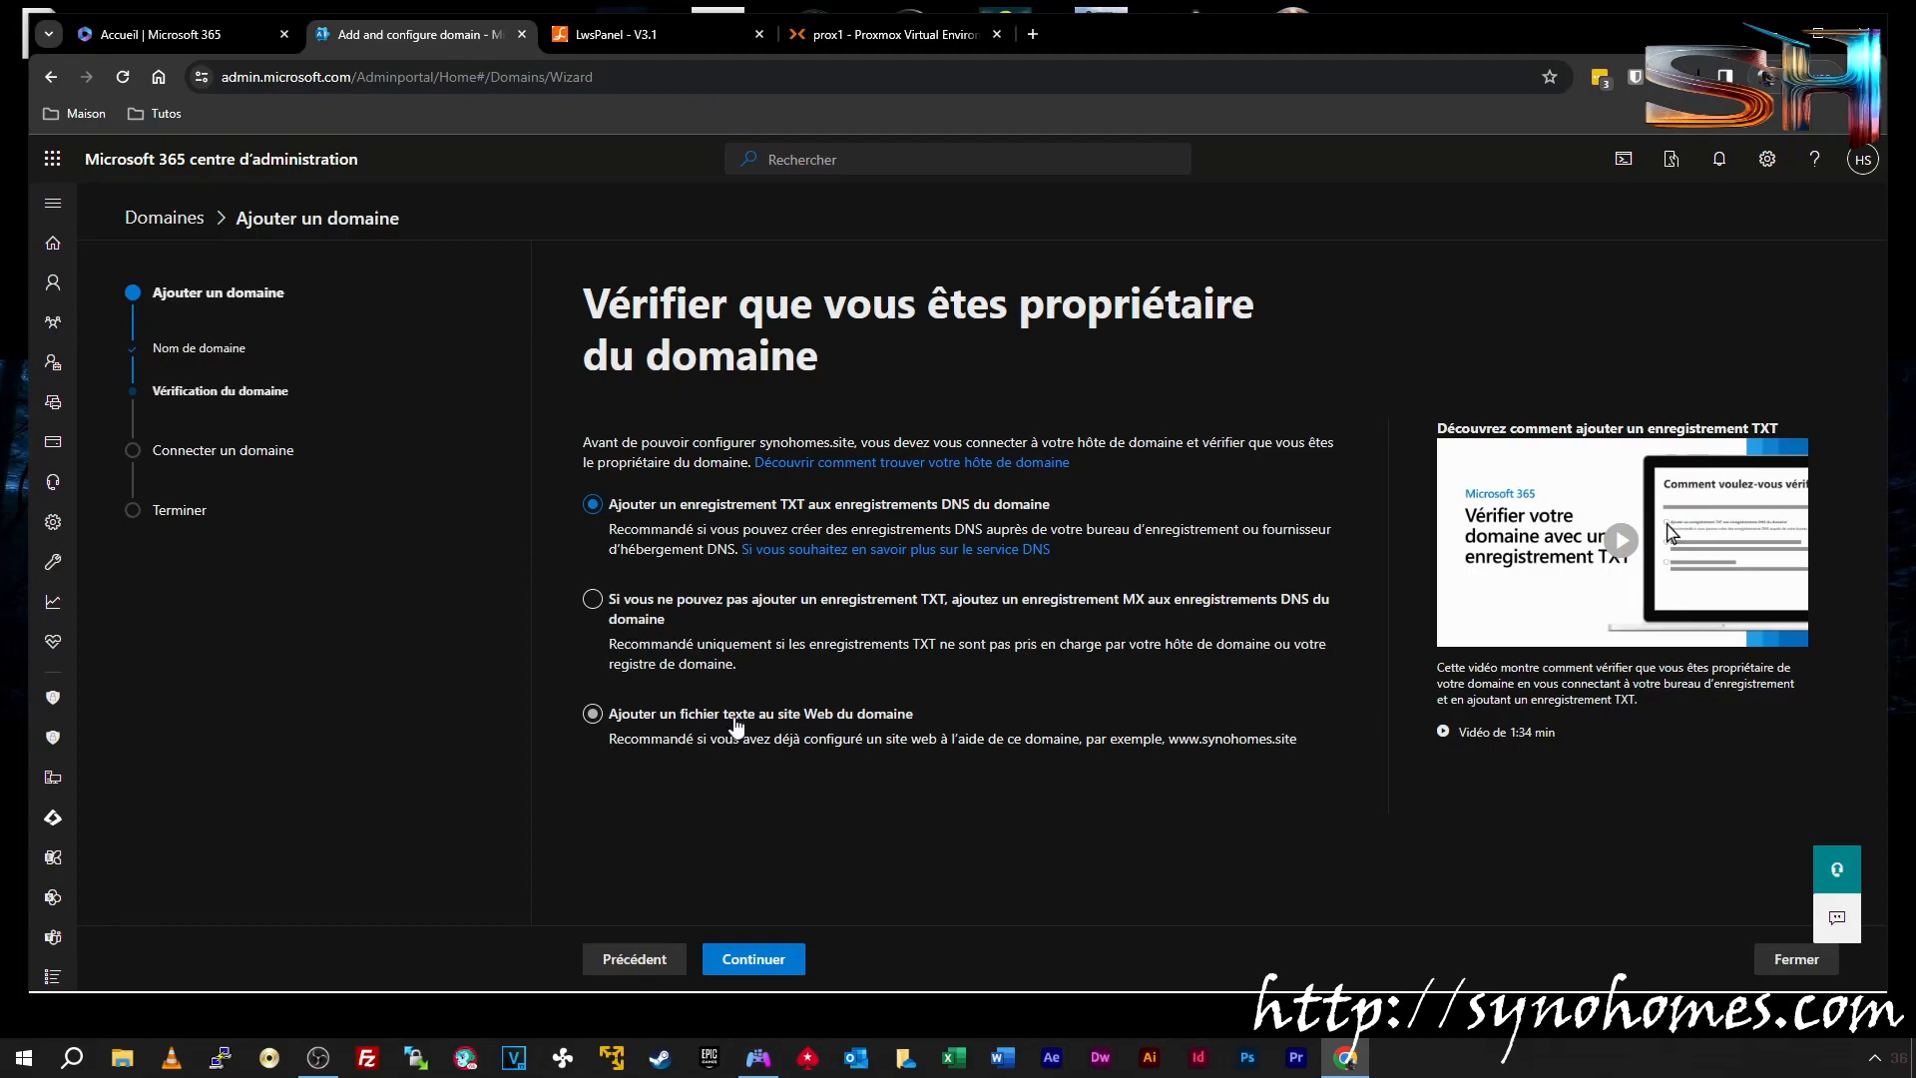
{"action": "left_click", "coordinate": [819, 716]}
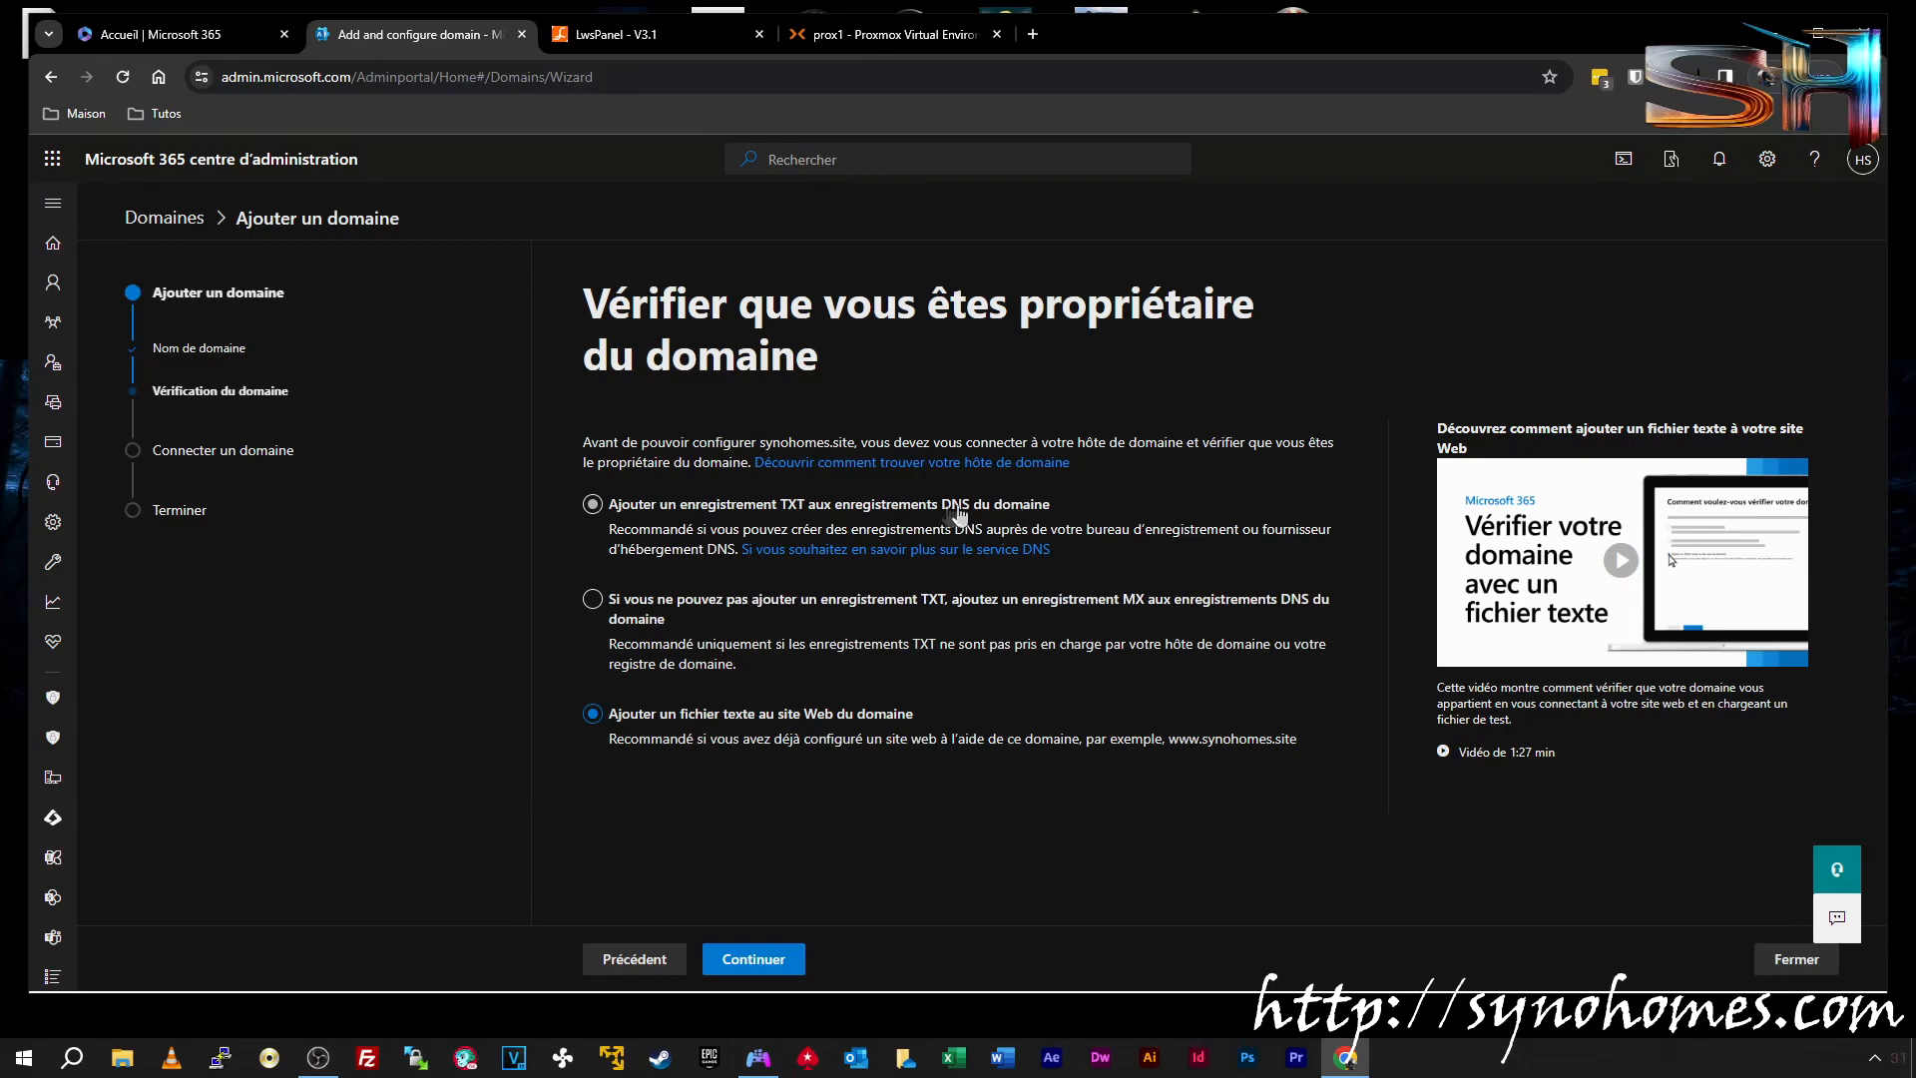
Switch verification to a TXT record and review synohomes.site's DNS records in LWS Panel
{"action": "left_click", "coordinate": [993, 514]}
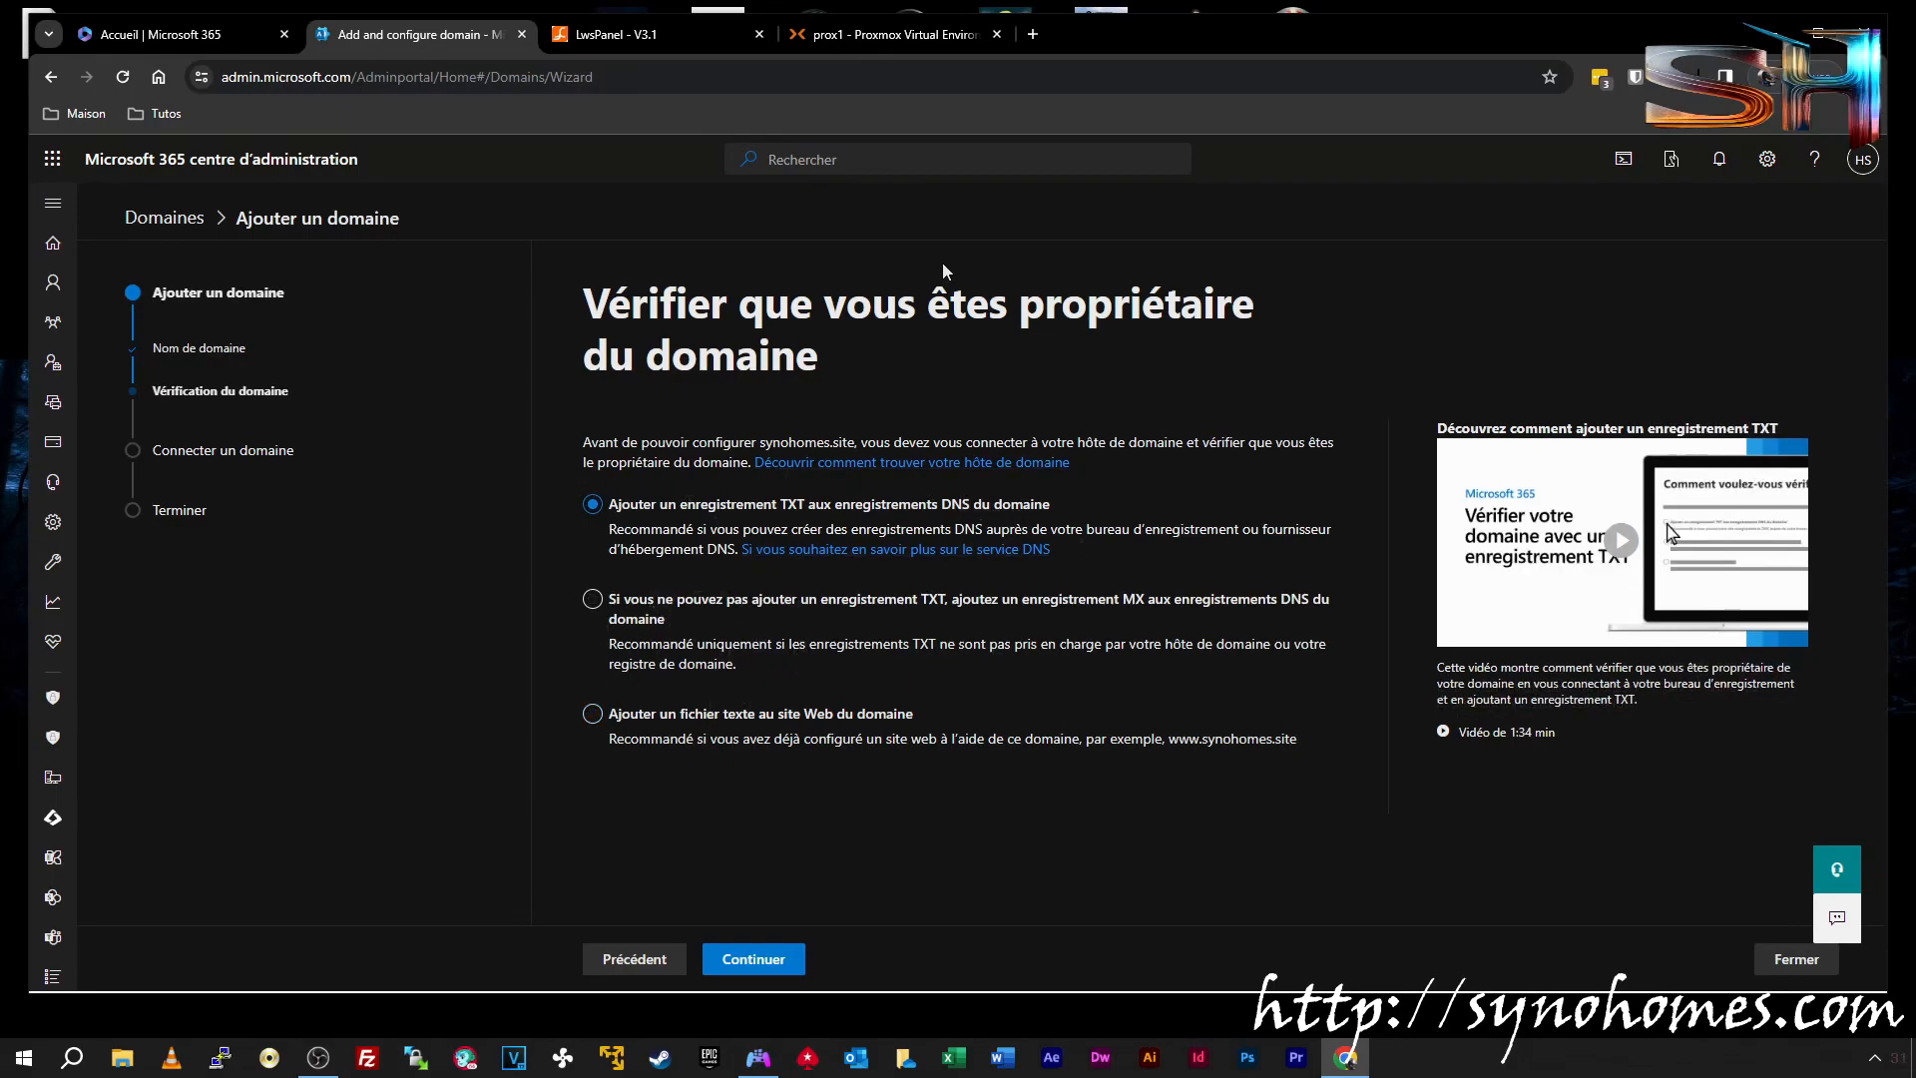
{"action": "left_click", "coordinate": [615, 33]}
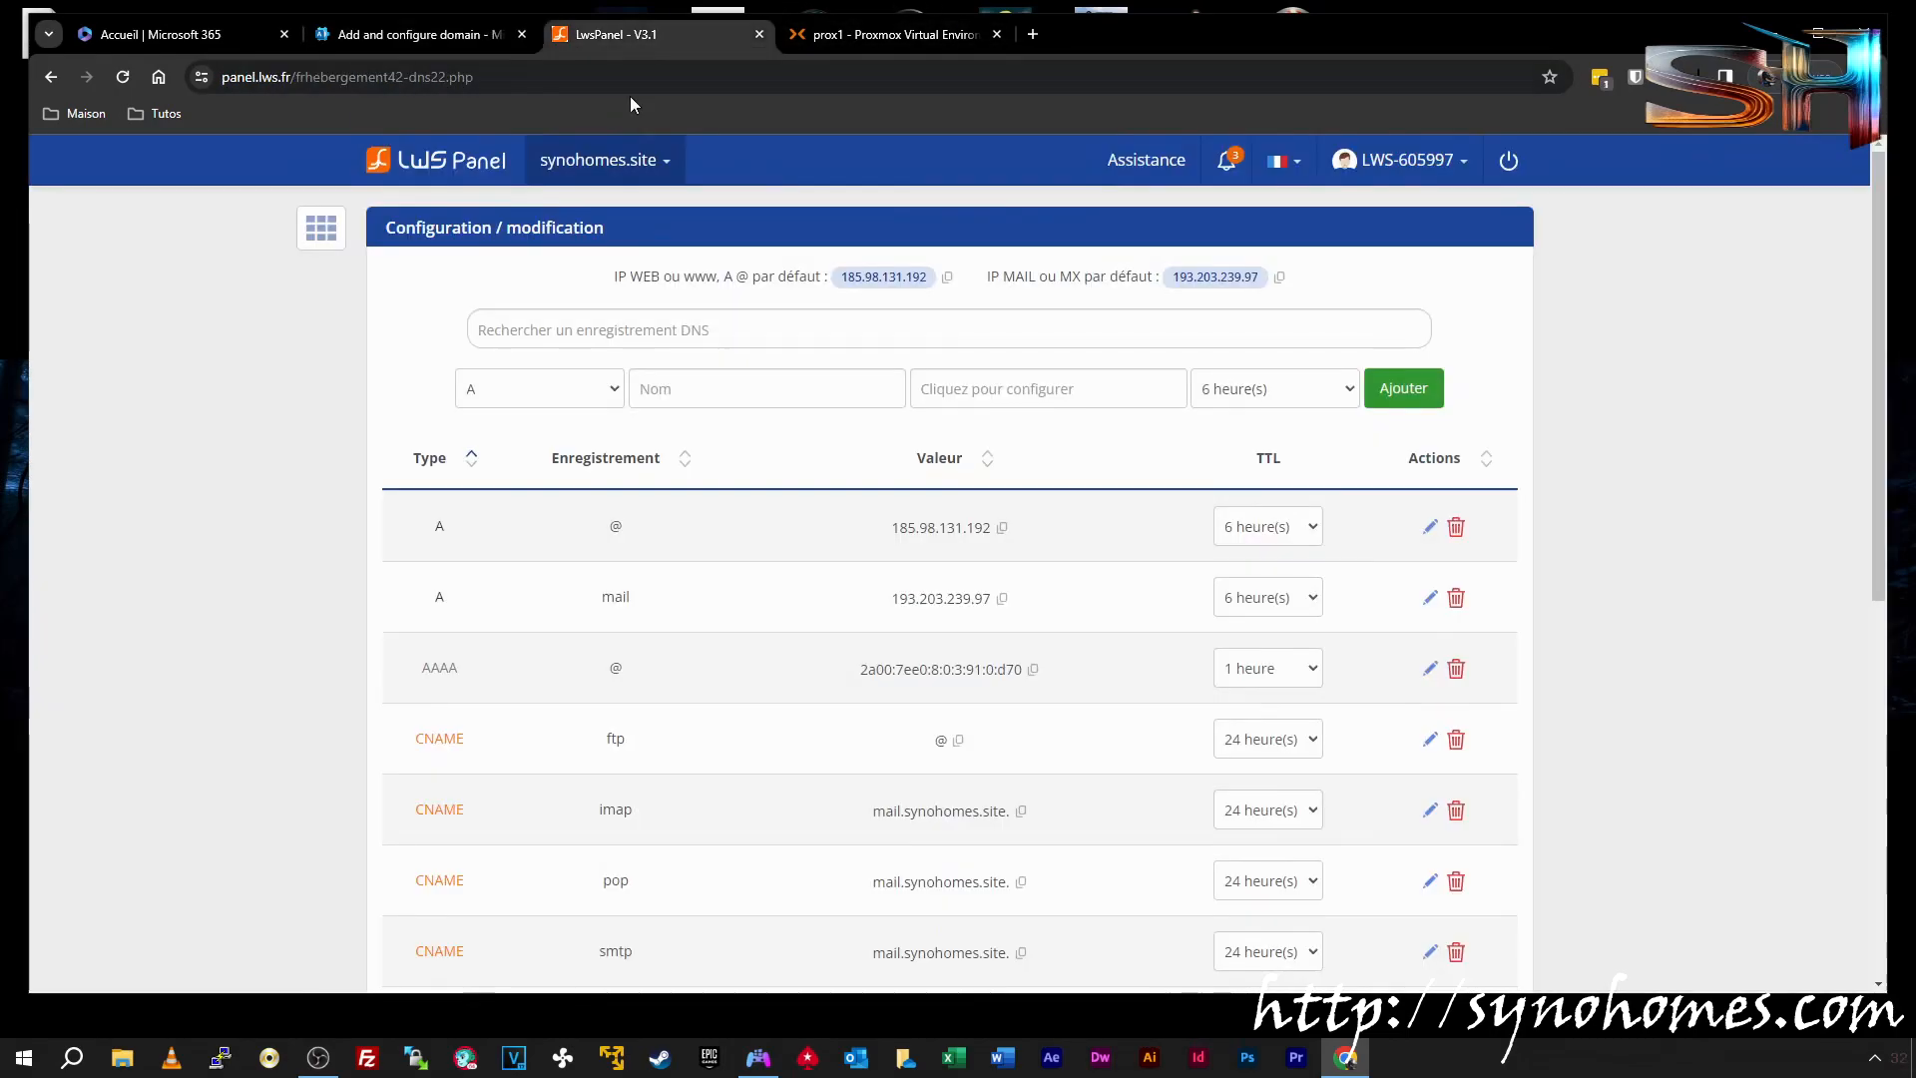
{"action": "scroll", "coordinate": [663, 527], "scroll_direction": "down", "scroll_amount": 3}
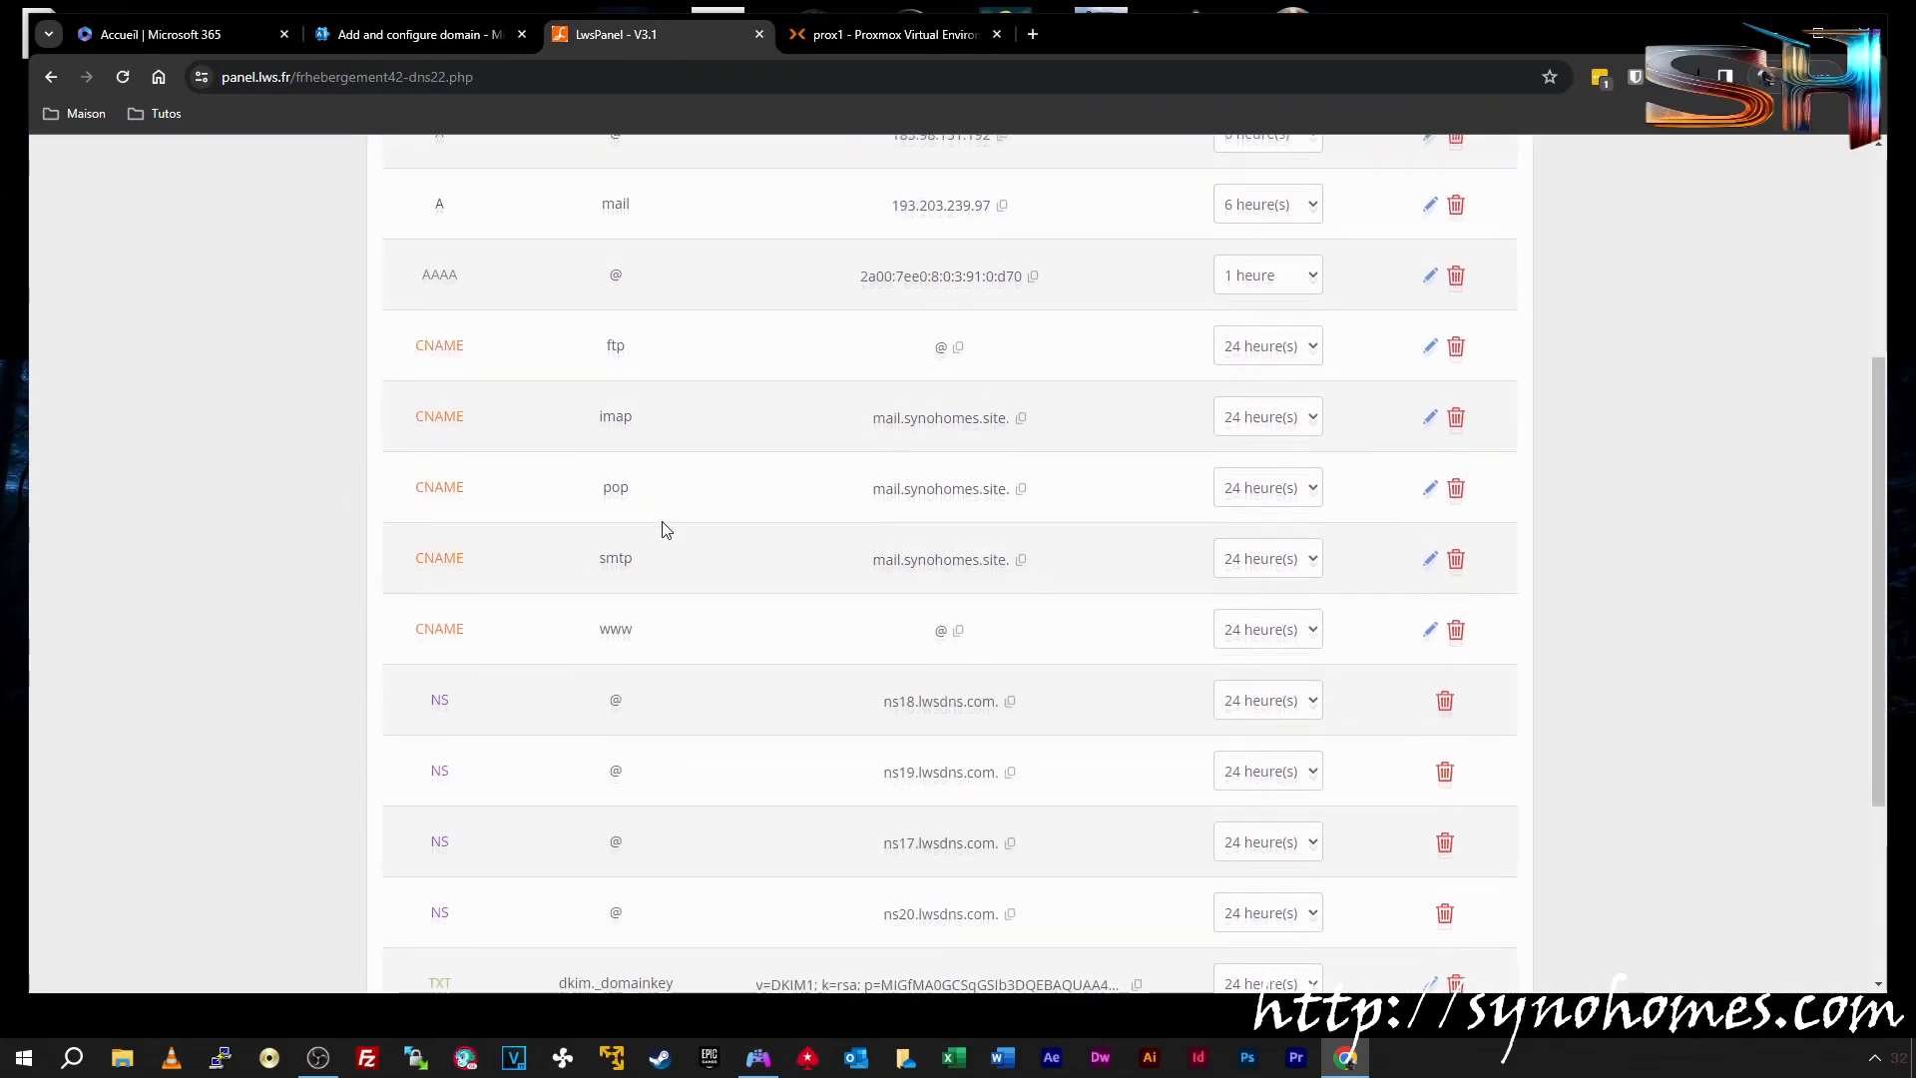
{"action": "scroll", "coordinate": [667, 529], "scroll_direction": "up", "scroll_amount": 3}
{"action": "scroll", "coordinate": [668, 529], "scroll_direction": "down", "scroll_amount": 6}
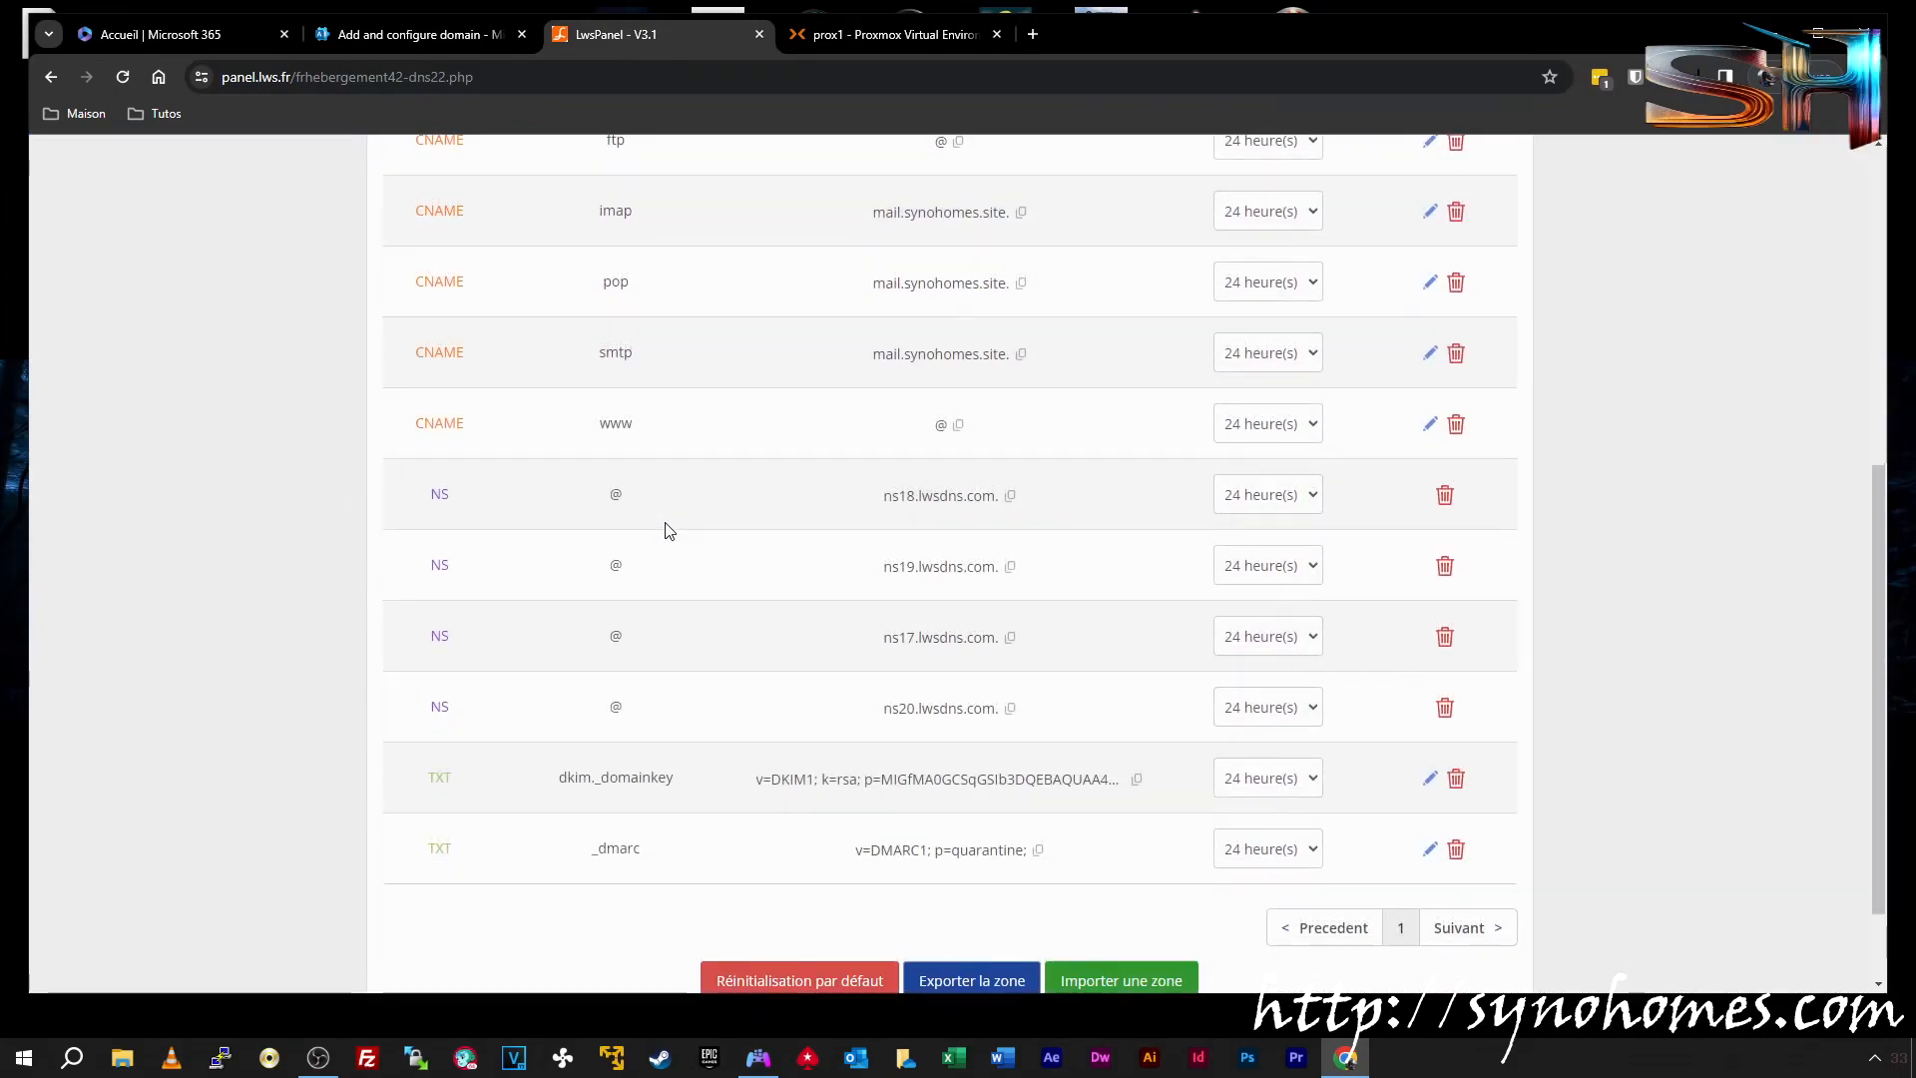
{"action": "scroll", "coordinate": [885, 688], "scroll_direction": "down", "scroll_amount": 2}
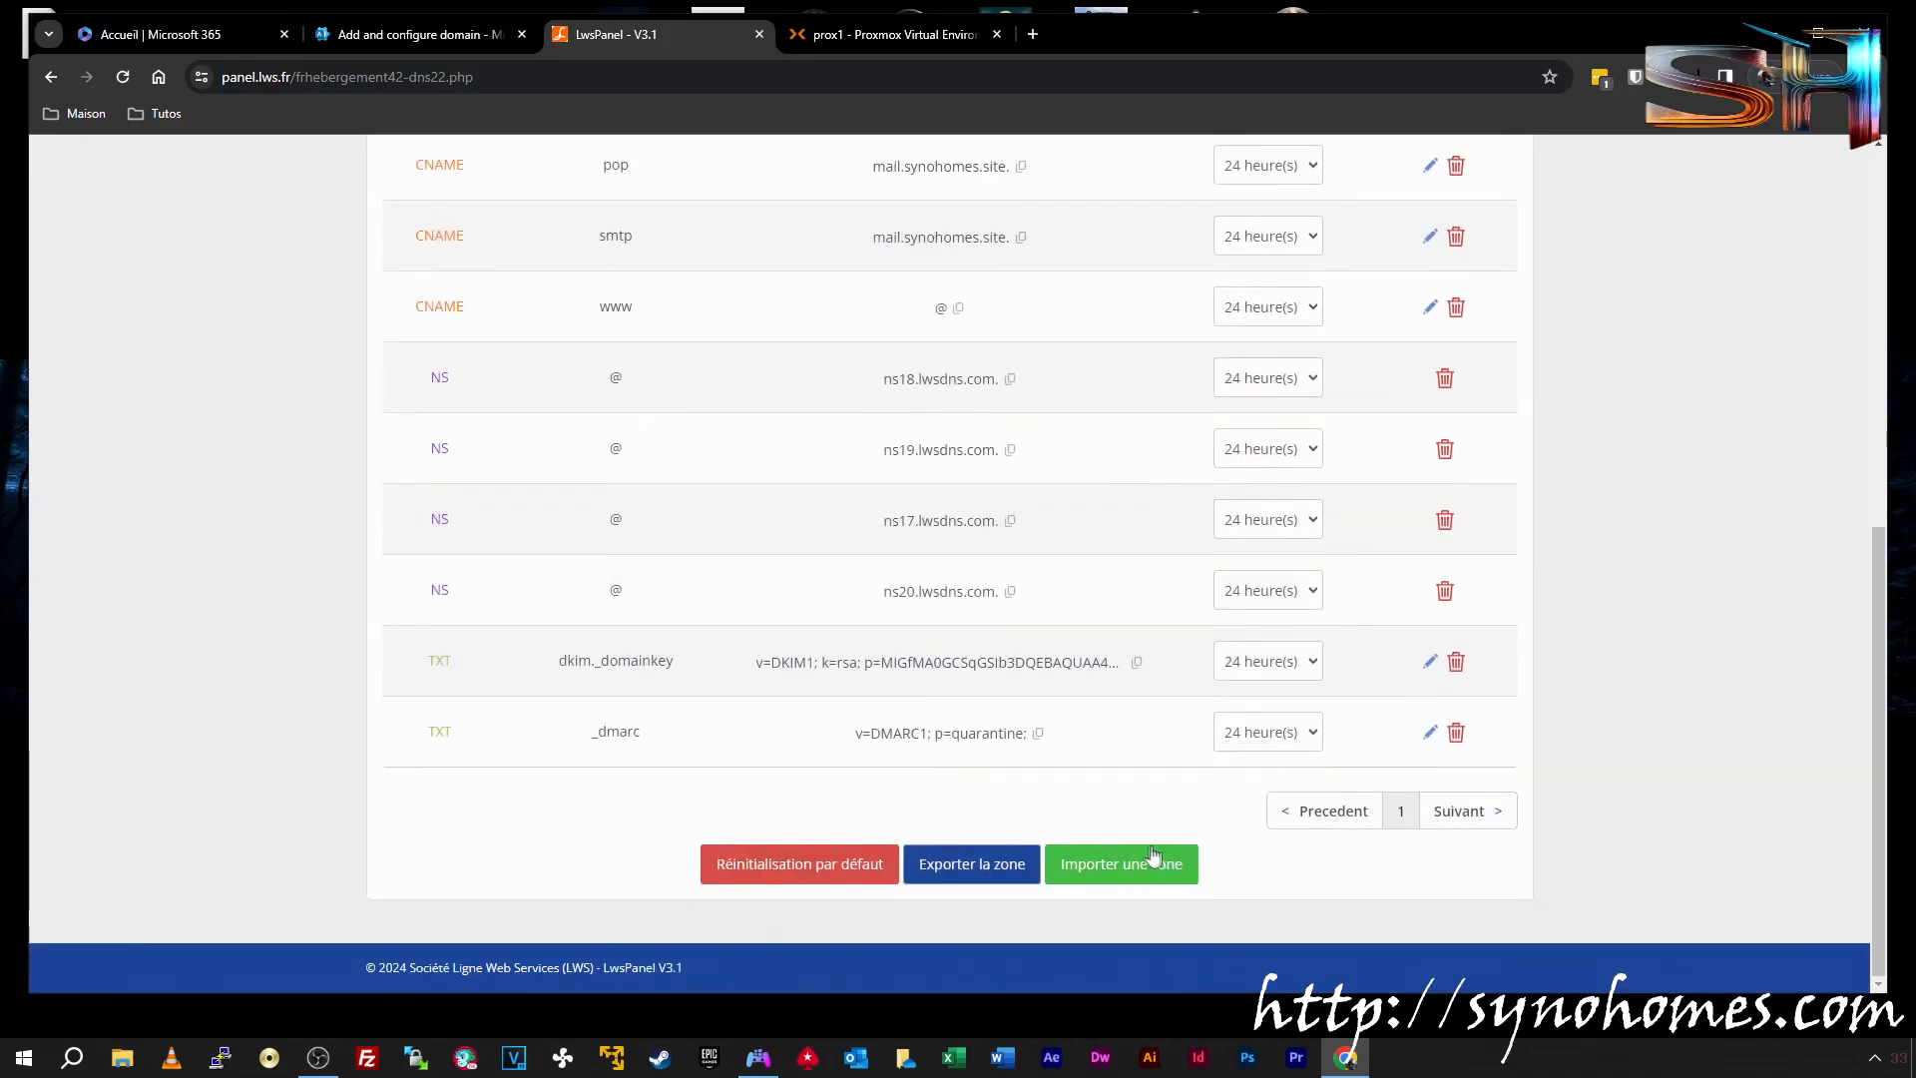
{"action": "scroll", "coordinate": [1091, 738], "scroll_direction": "up", "scroll_amount": 4}
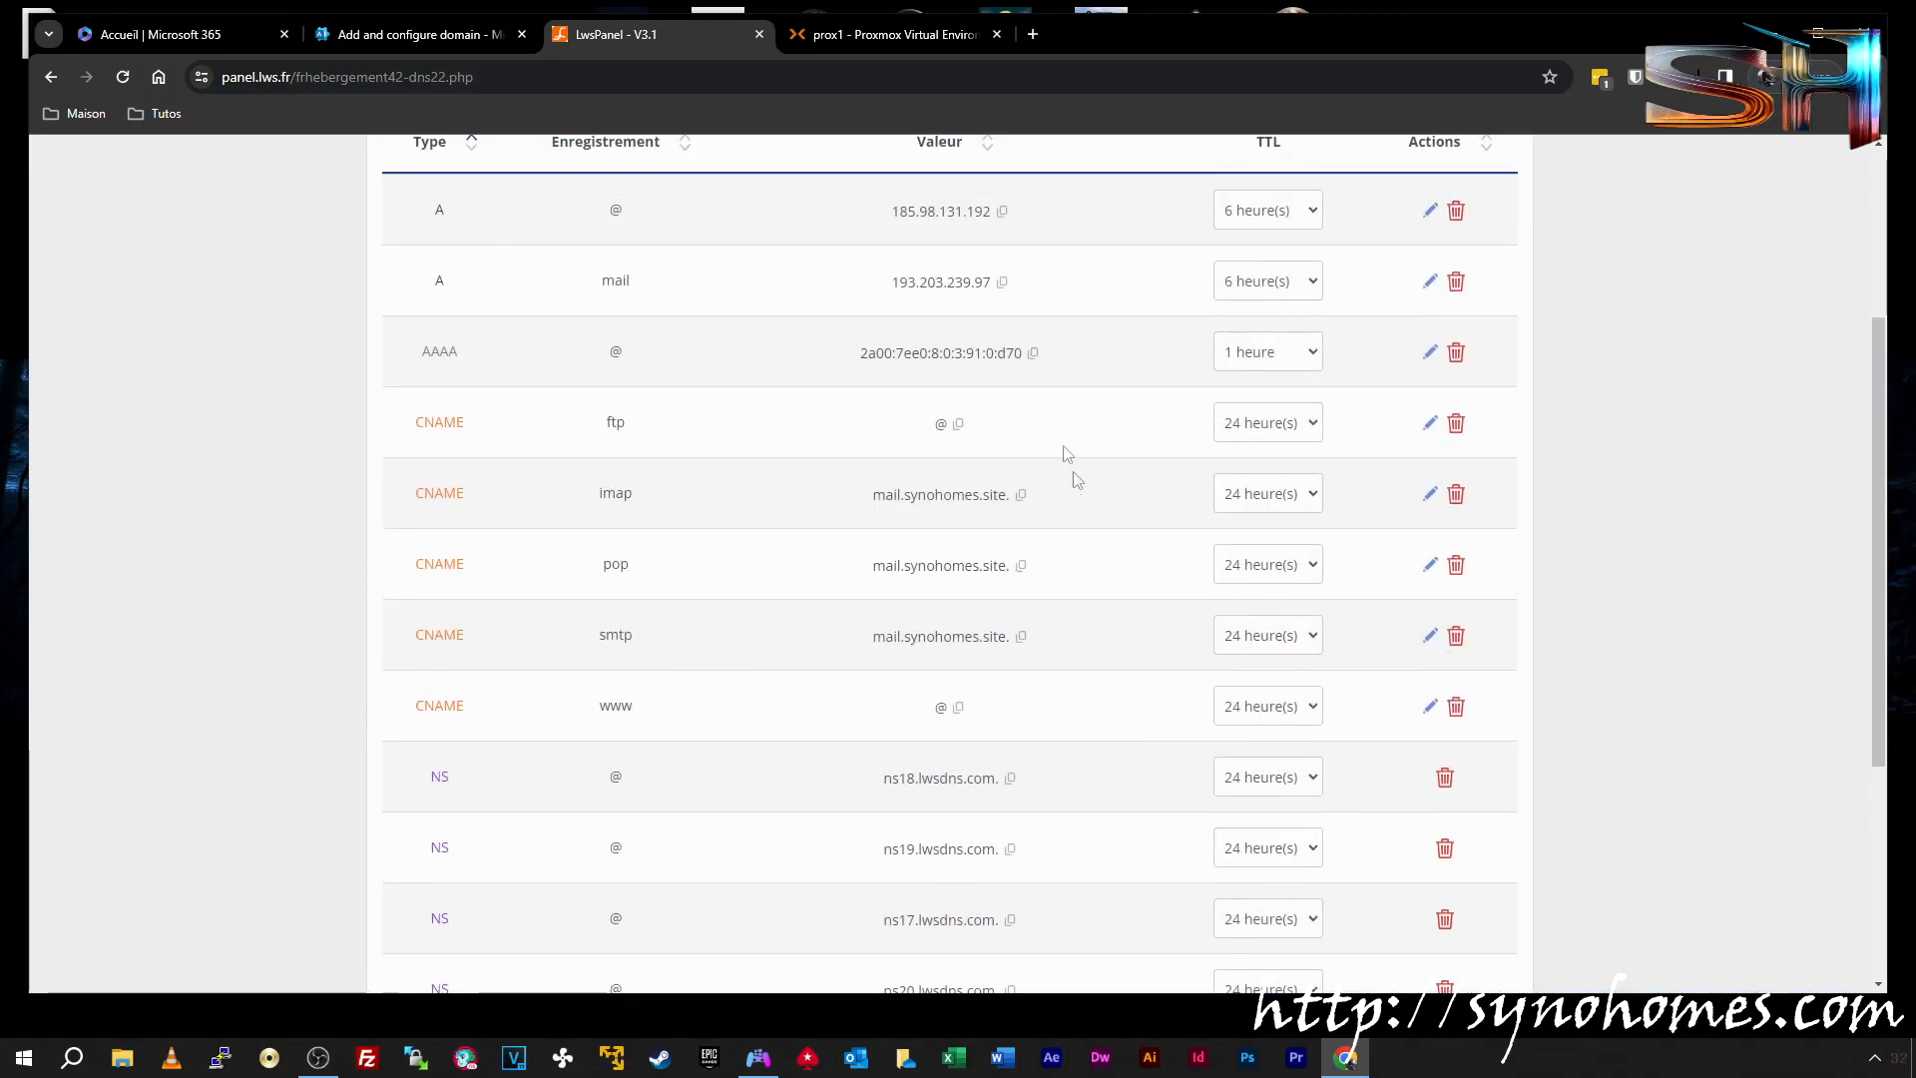
{"action": "scroll", "coordinate": [1012, 719], "scroll_direction": "down", "scroll_amount": 4}
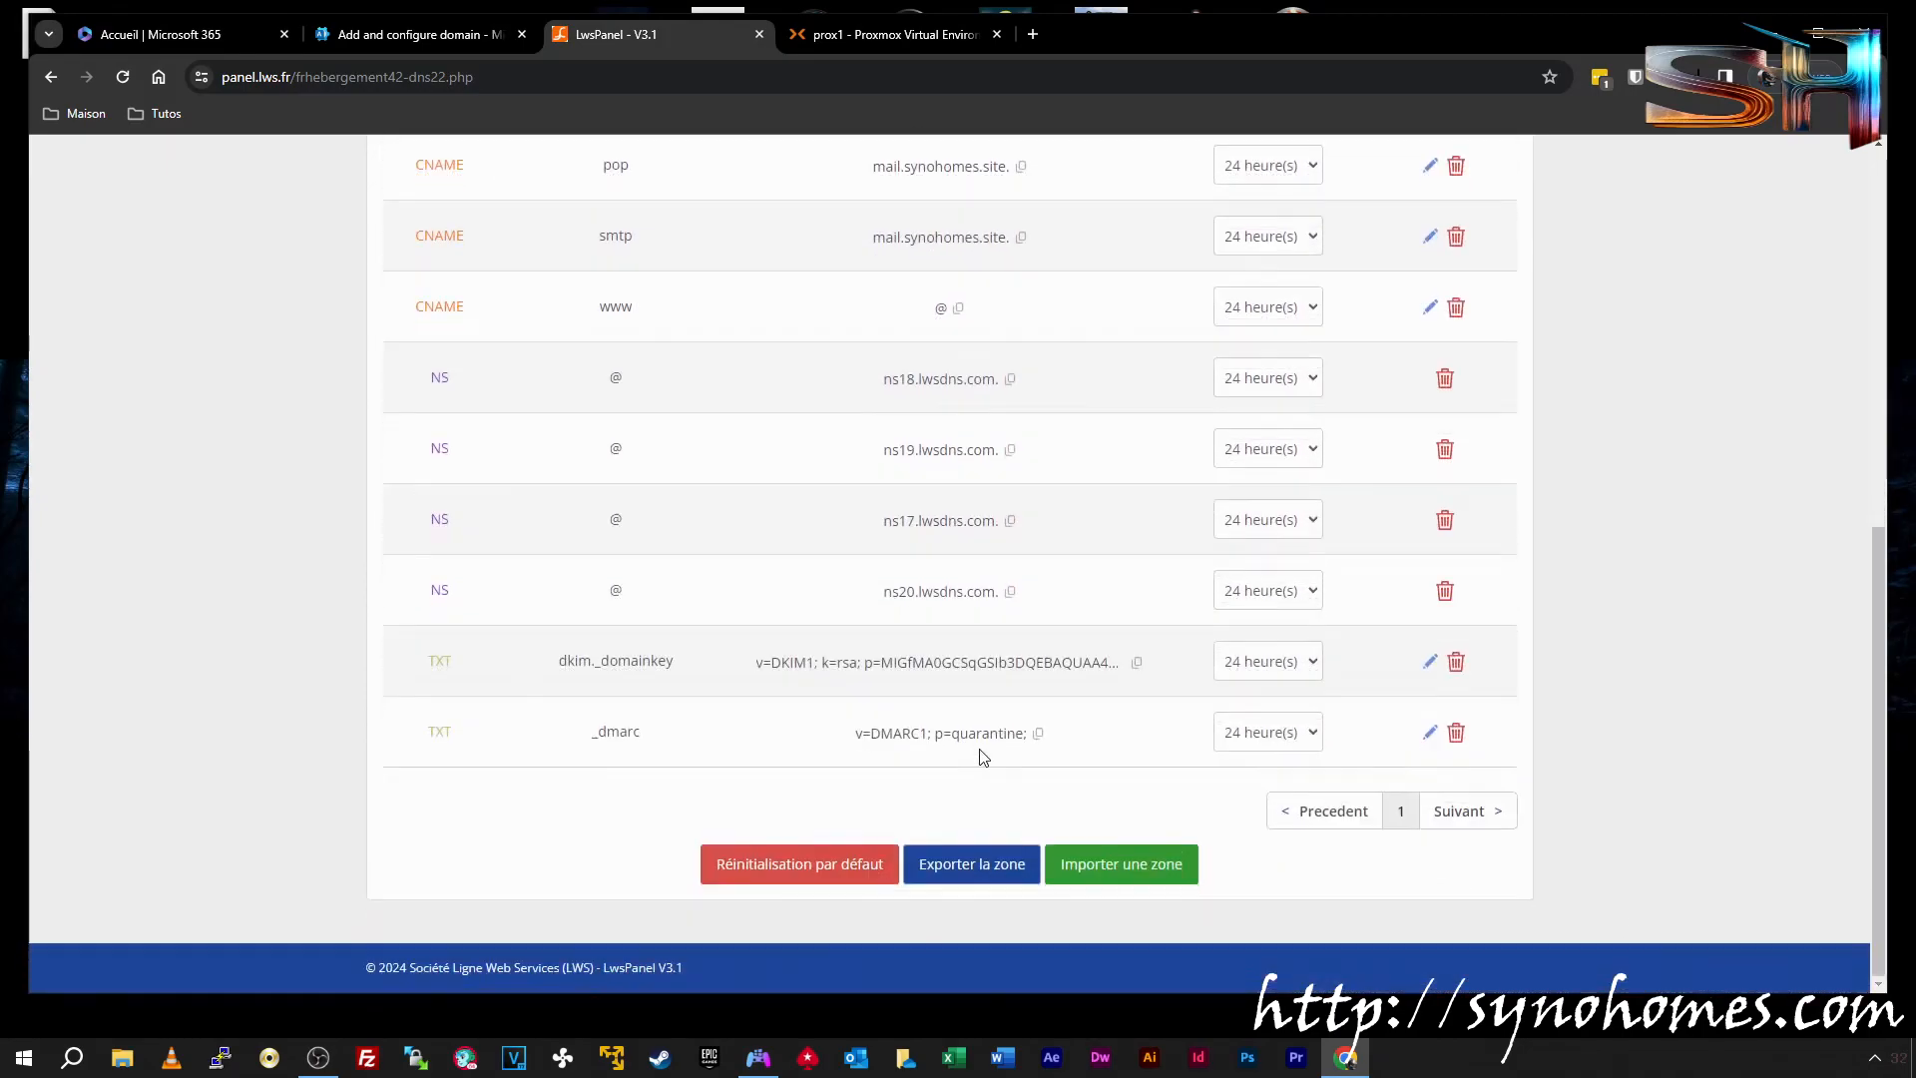
{"action": "scroll", "coordinate": [980, 749], "scroll_direction": "up", "scroll_amount": 7}
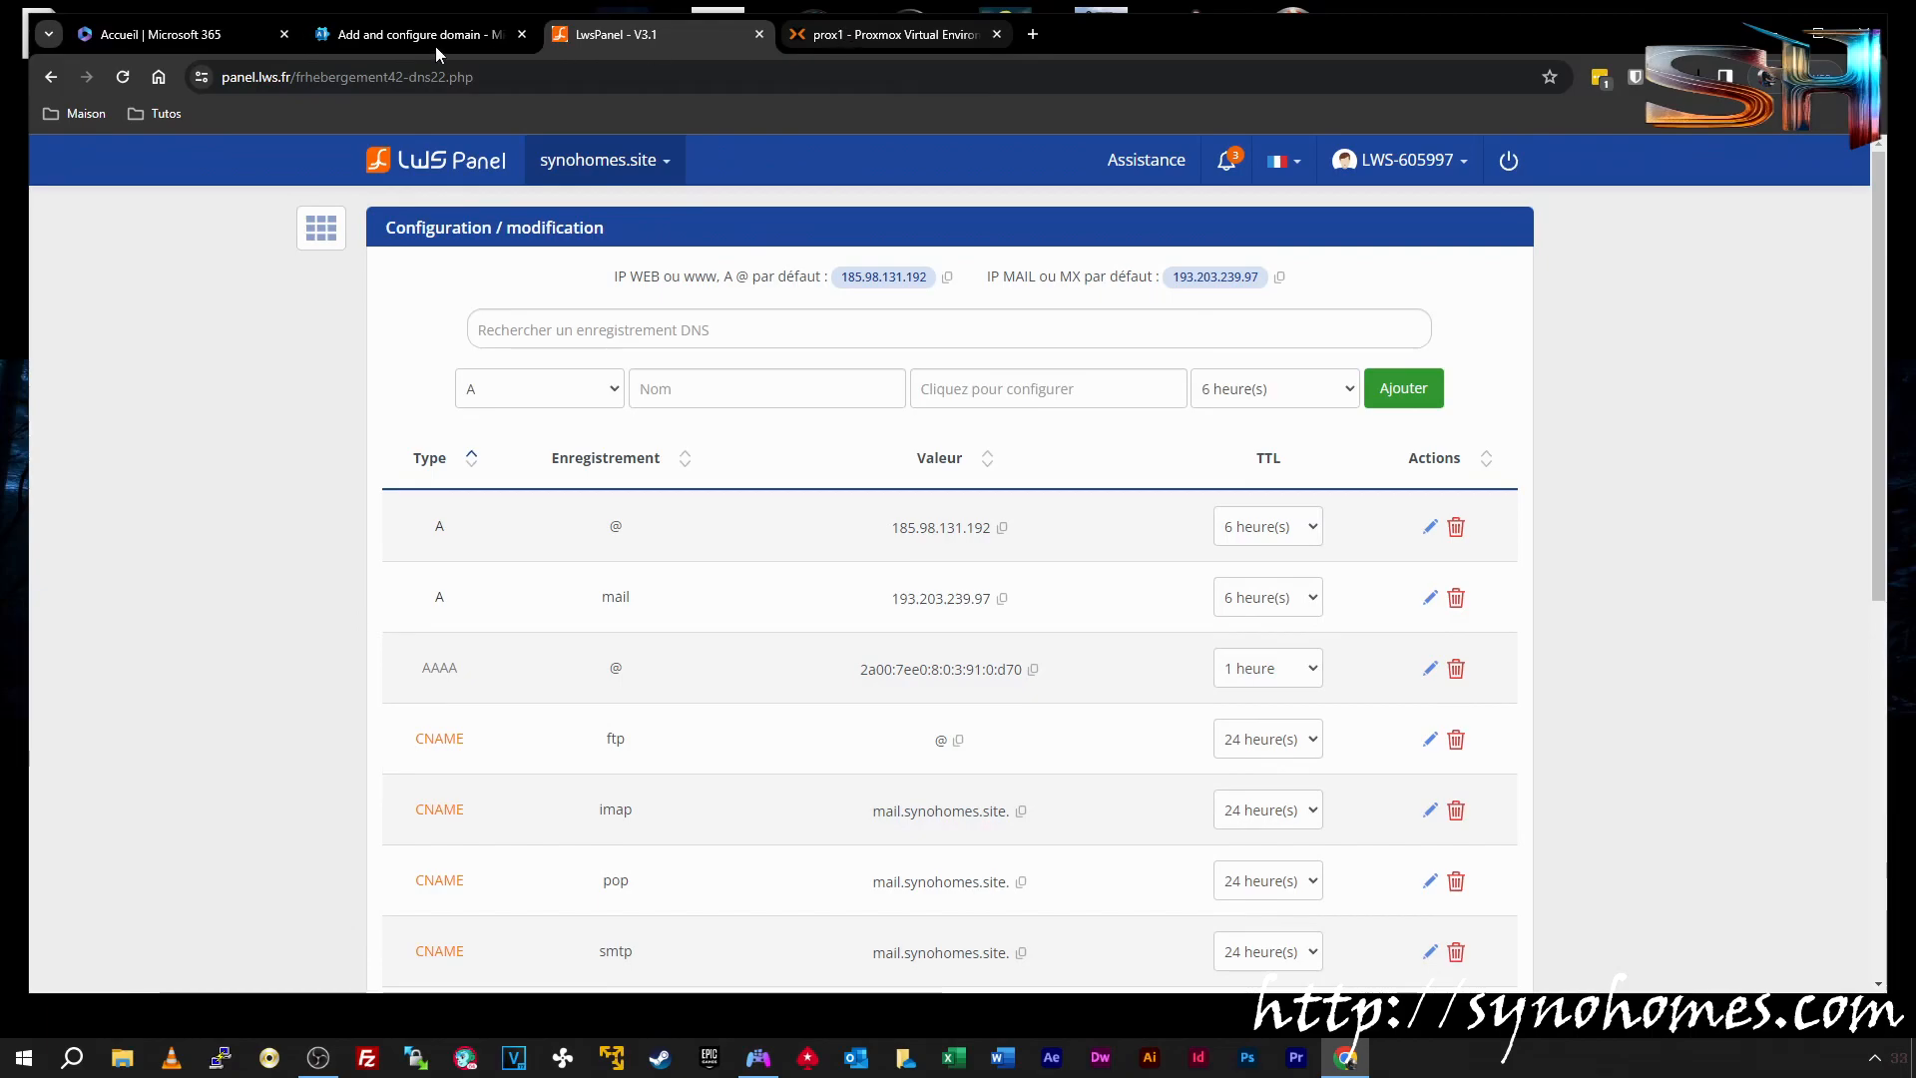
{"action": "left_click", "coordinate": [396, 38]}
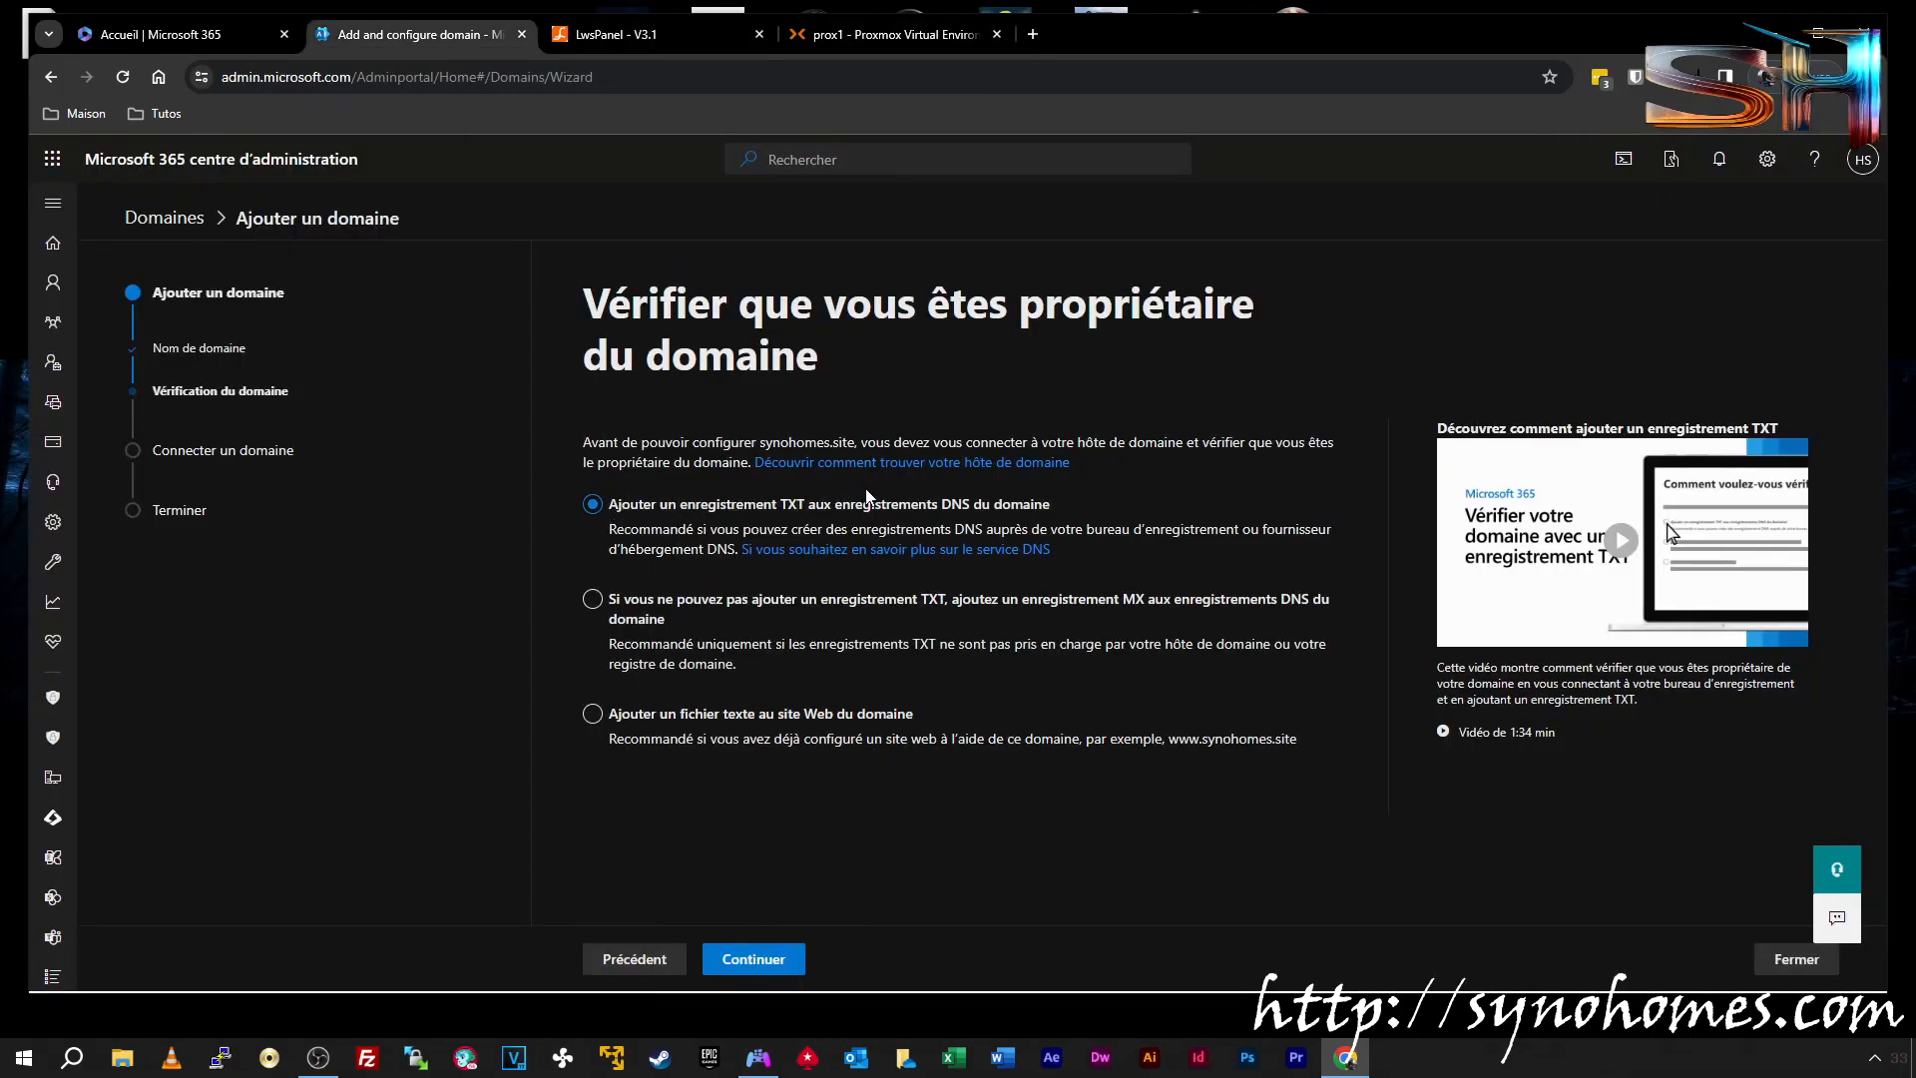
Advance the wizard to the TXT values and start a new TXT record in LWS Panel
{"action": "left_click", "coordinate": [757, 962]}
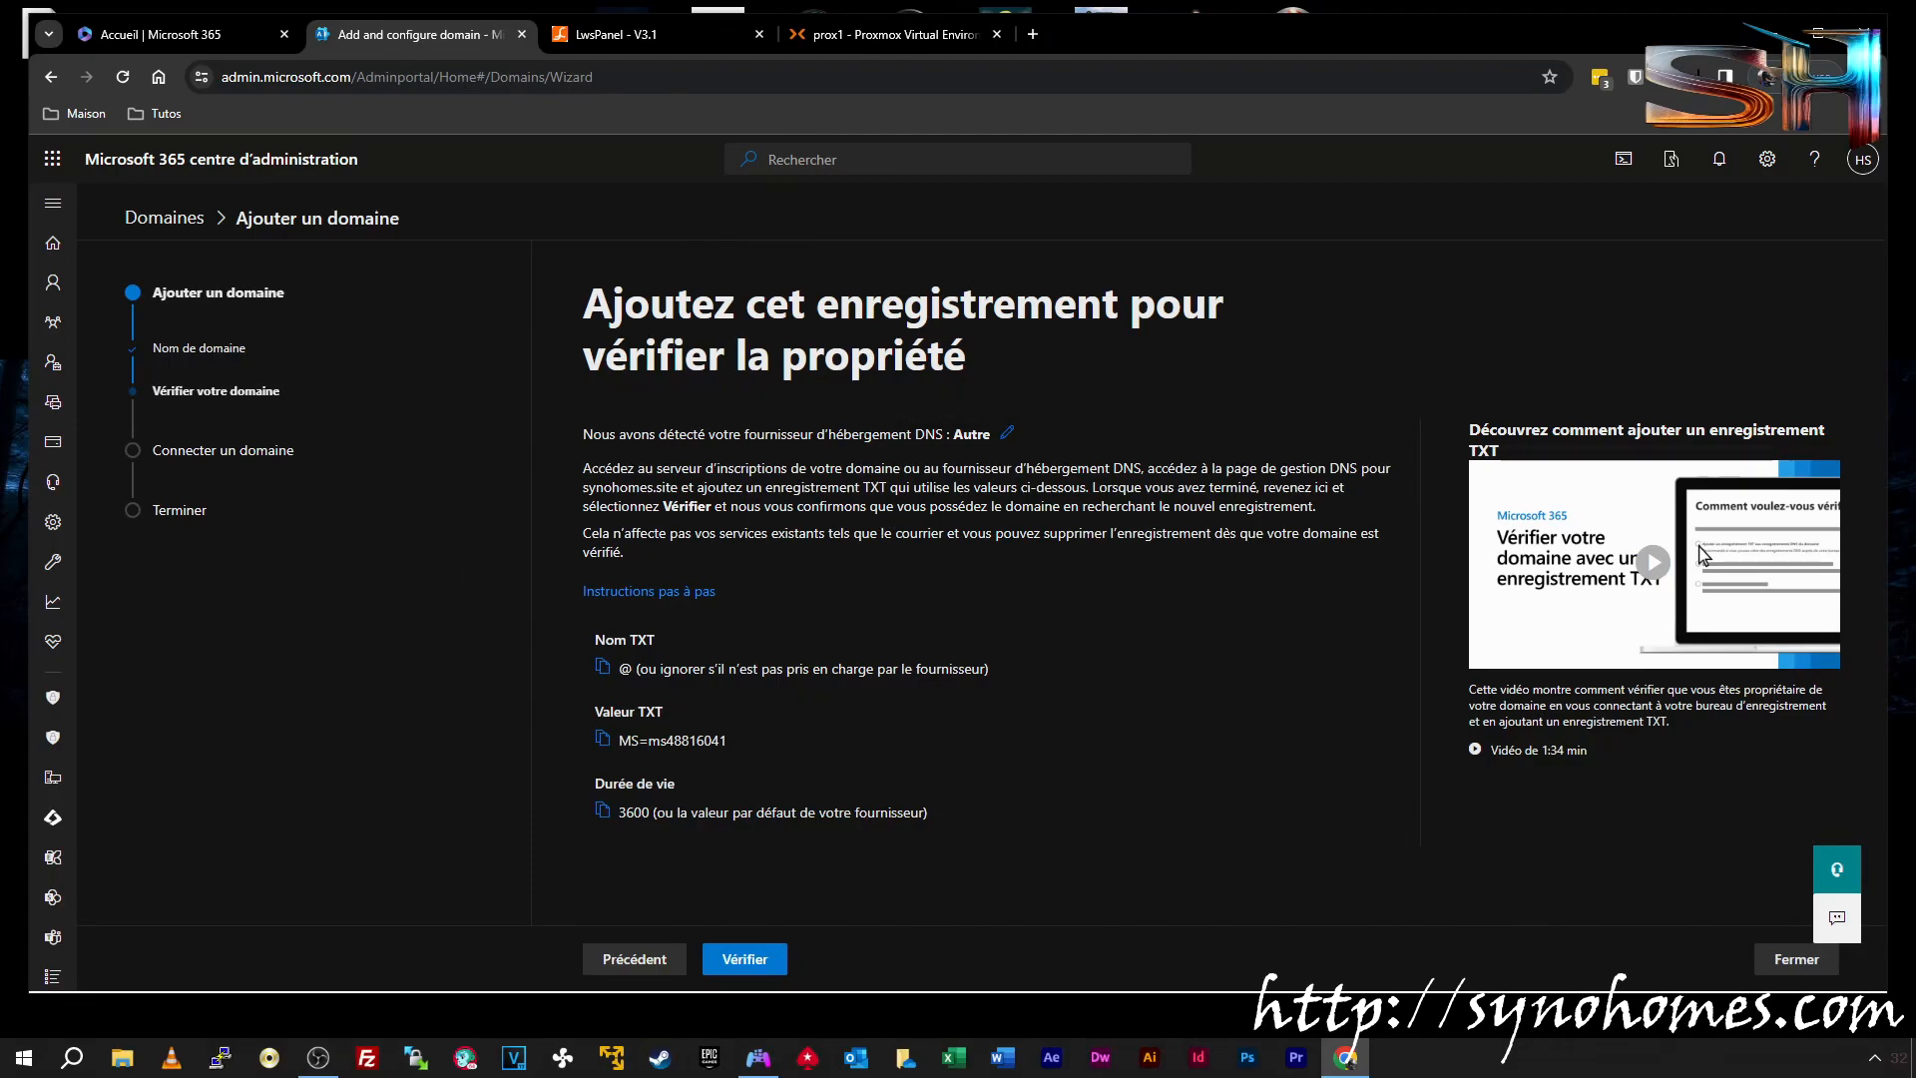
{"action": "left_click_drag", "start_coordinate": [729, 487], "coordinate": [890, 487]}
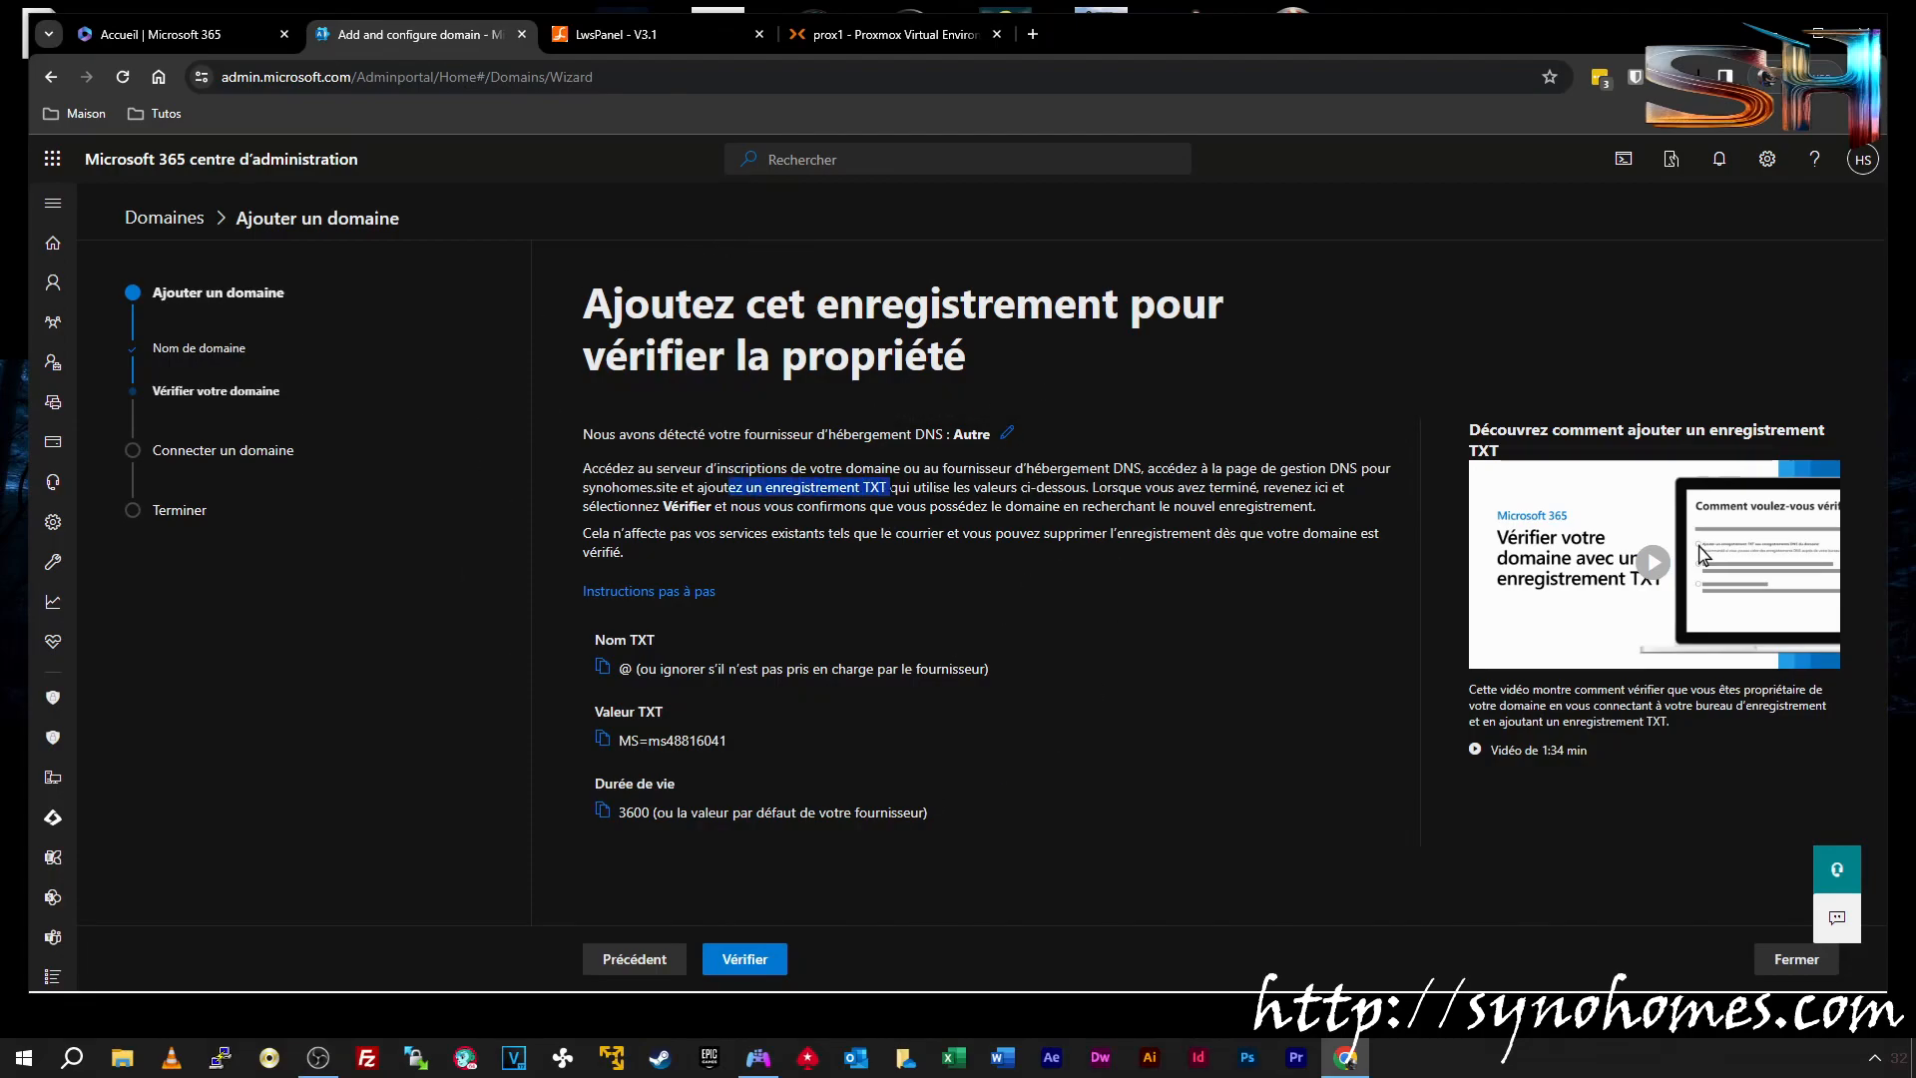
{"action": "left_click", "coordinate": [696, 643]}
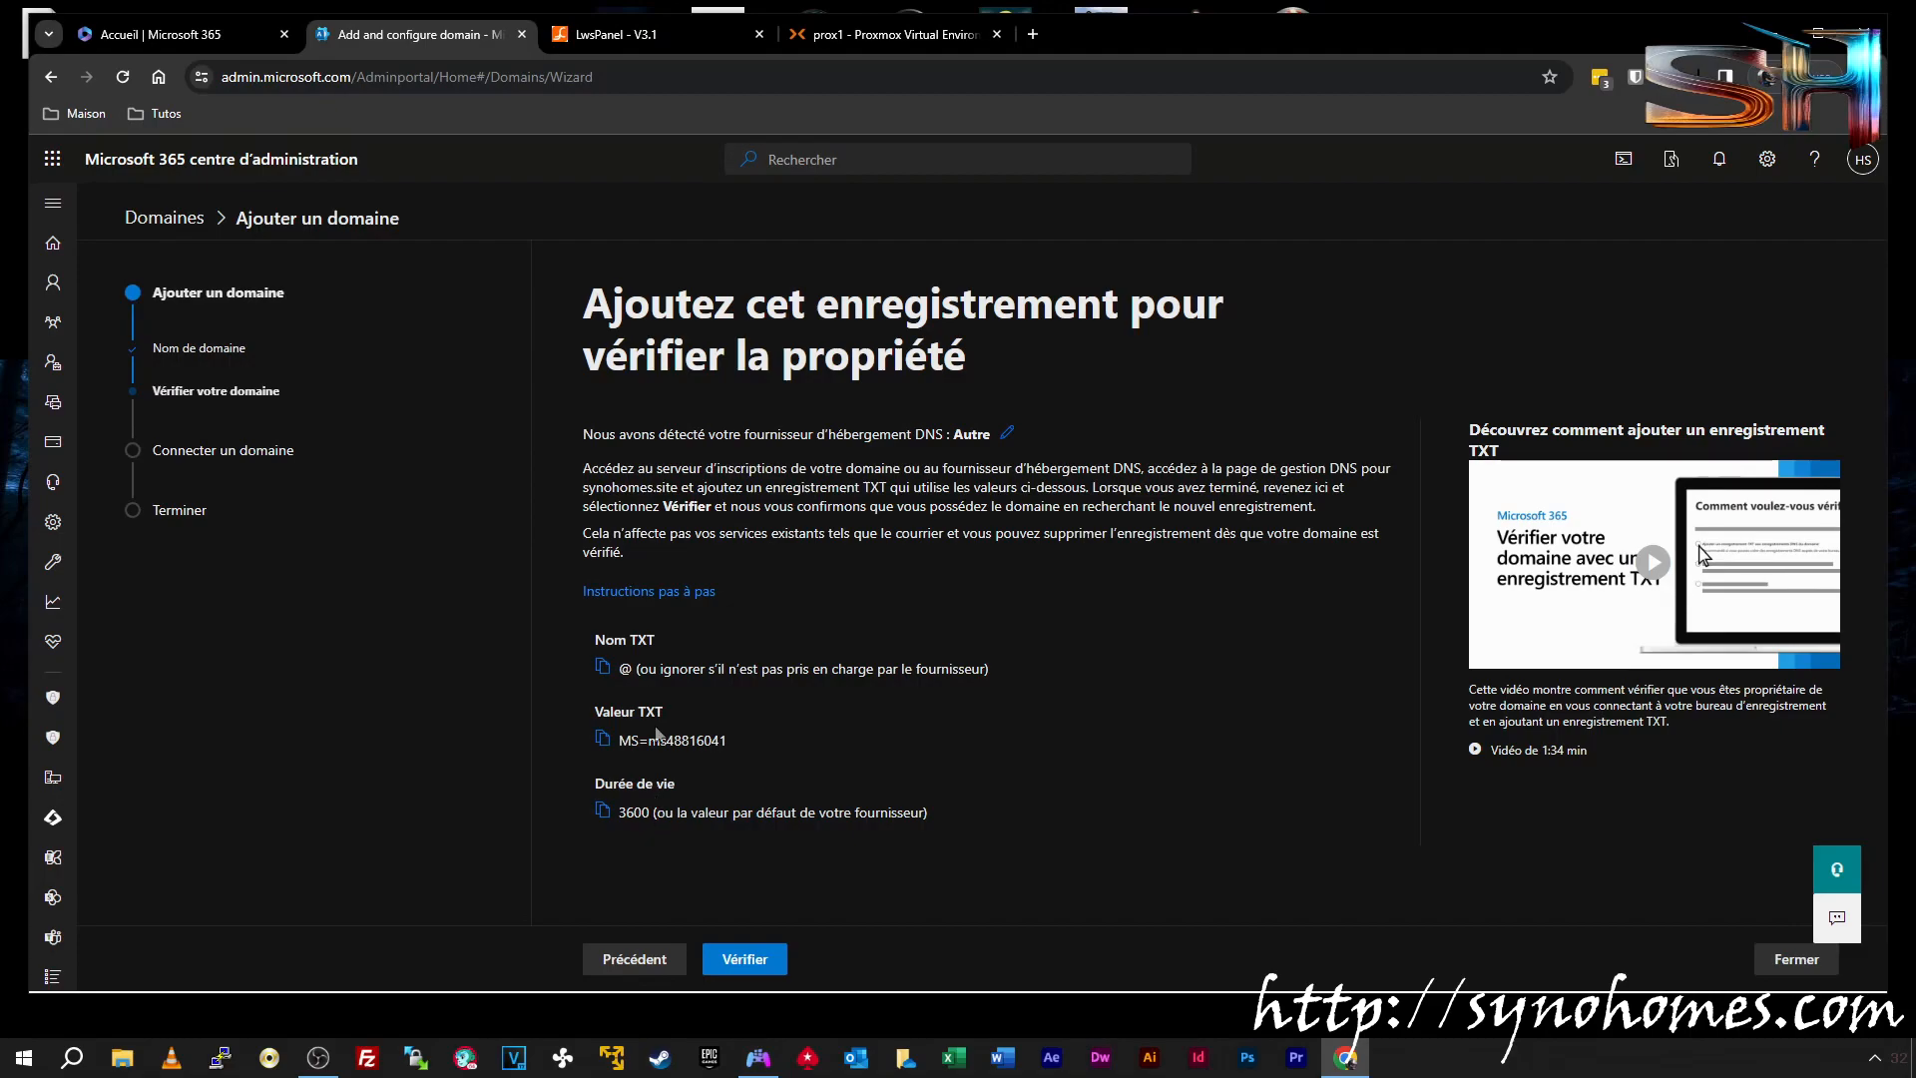
{"action": "left_click", "coordinate": [675, 34]}
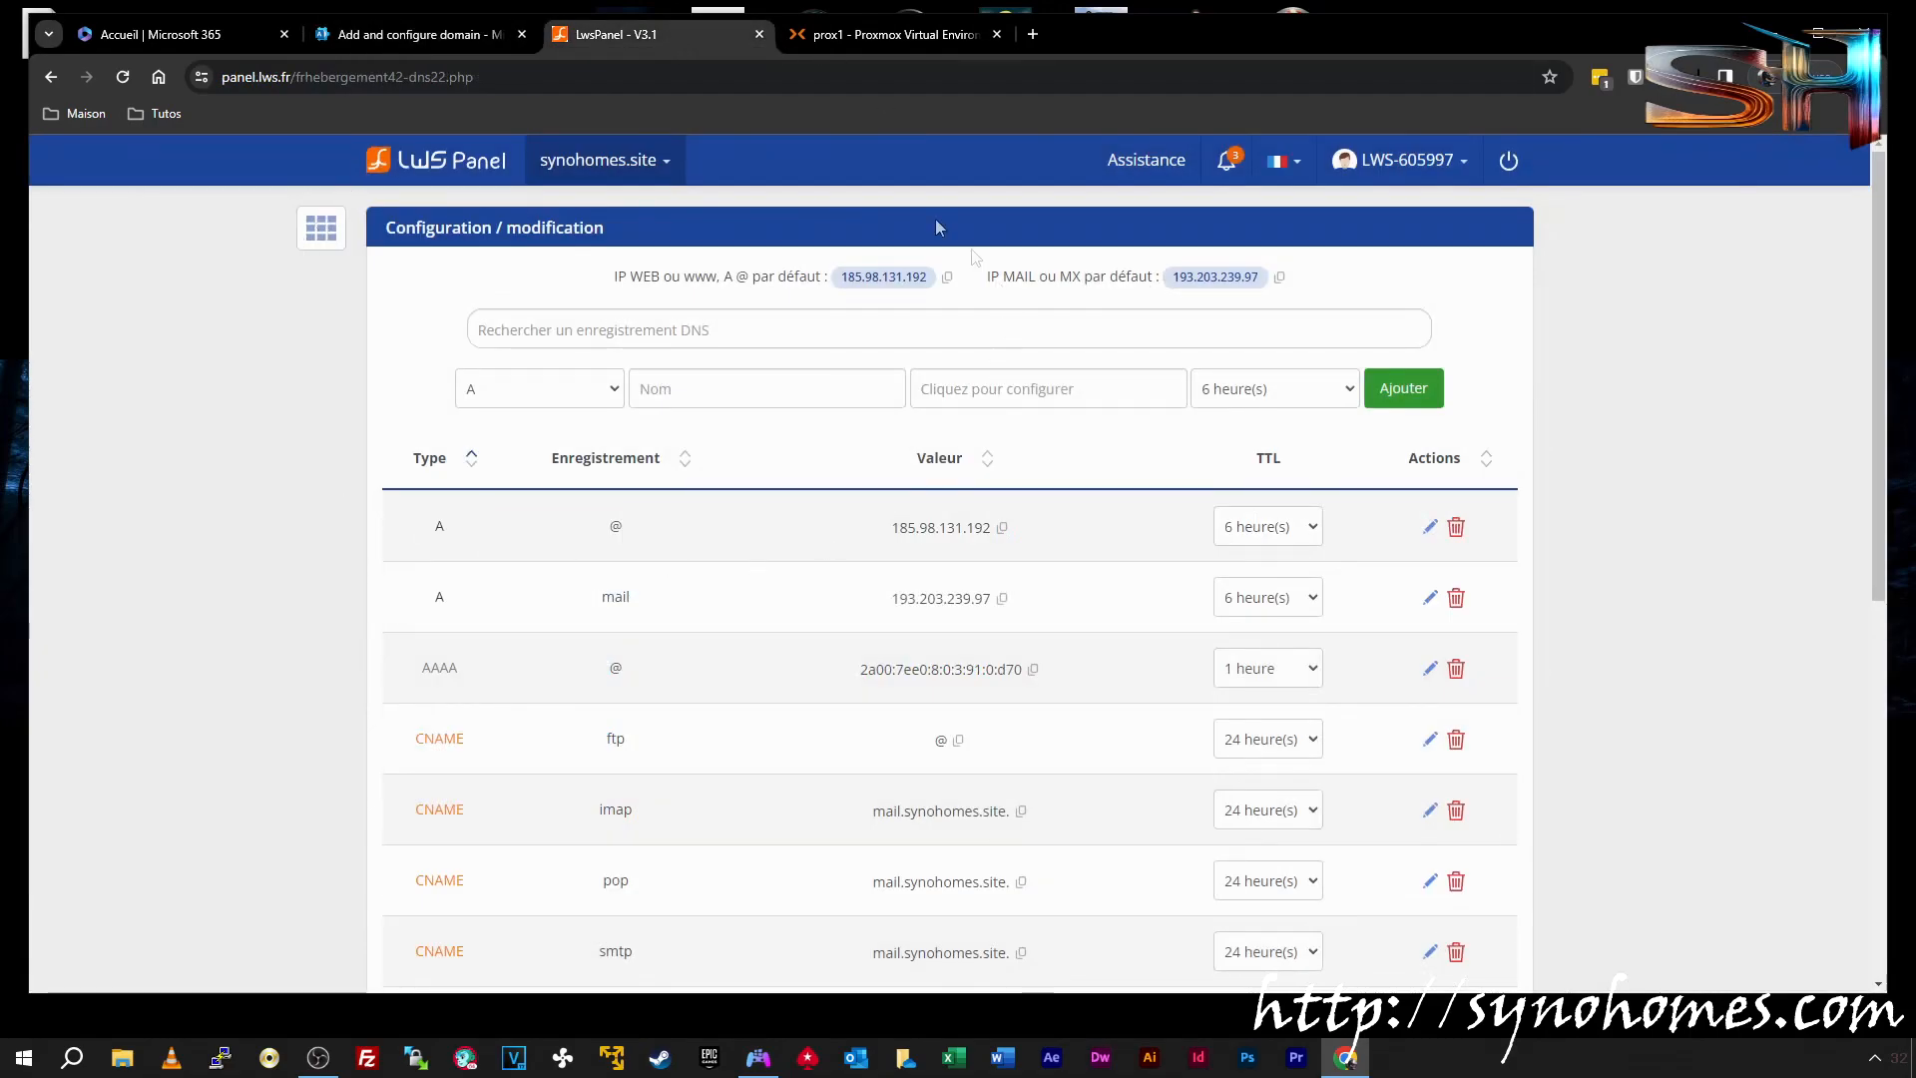
{"action": "left_click", "coordinate": [589, 392]}
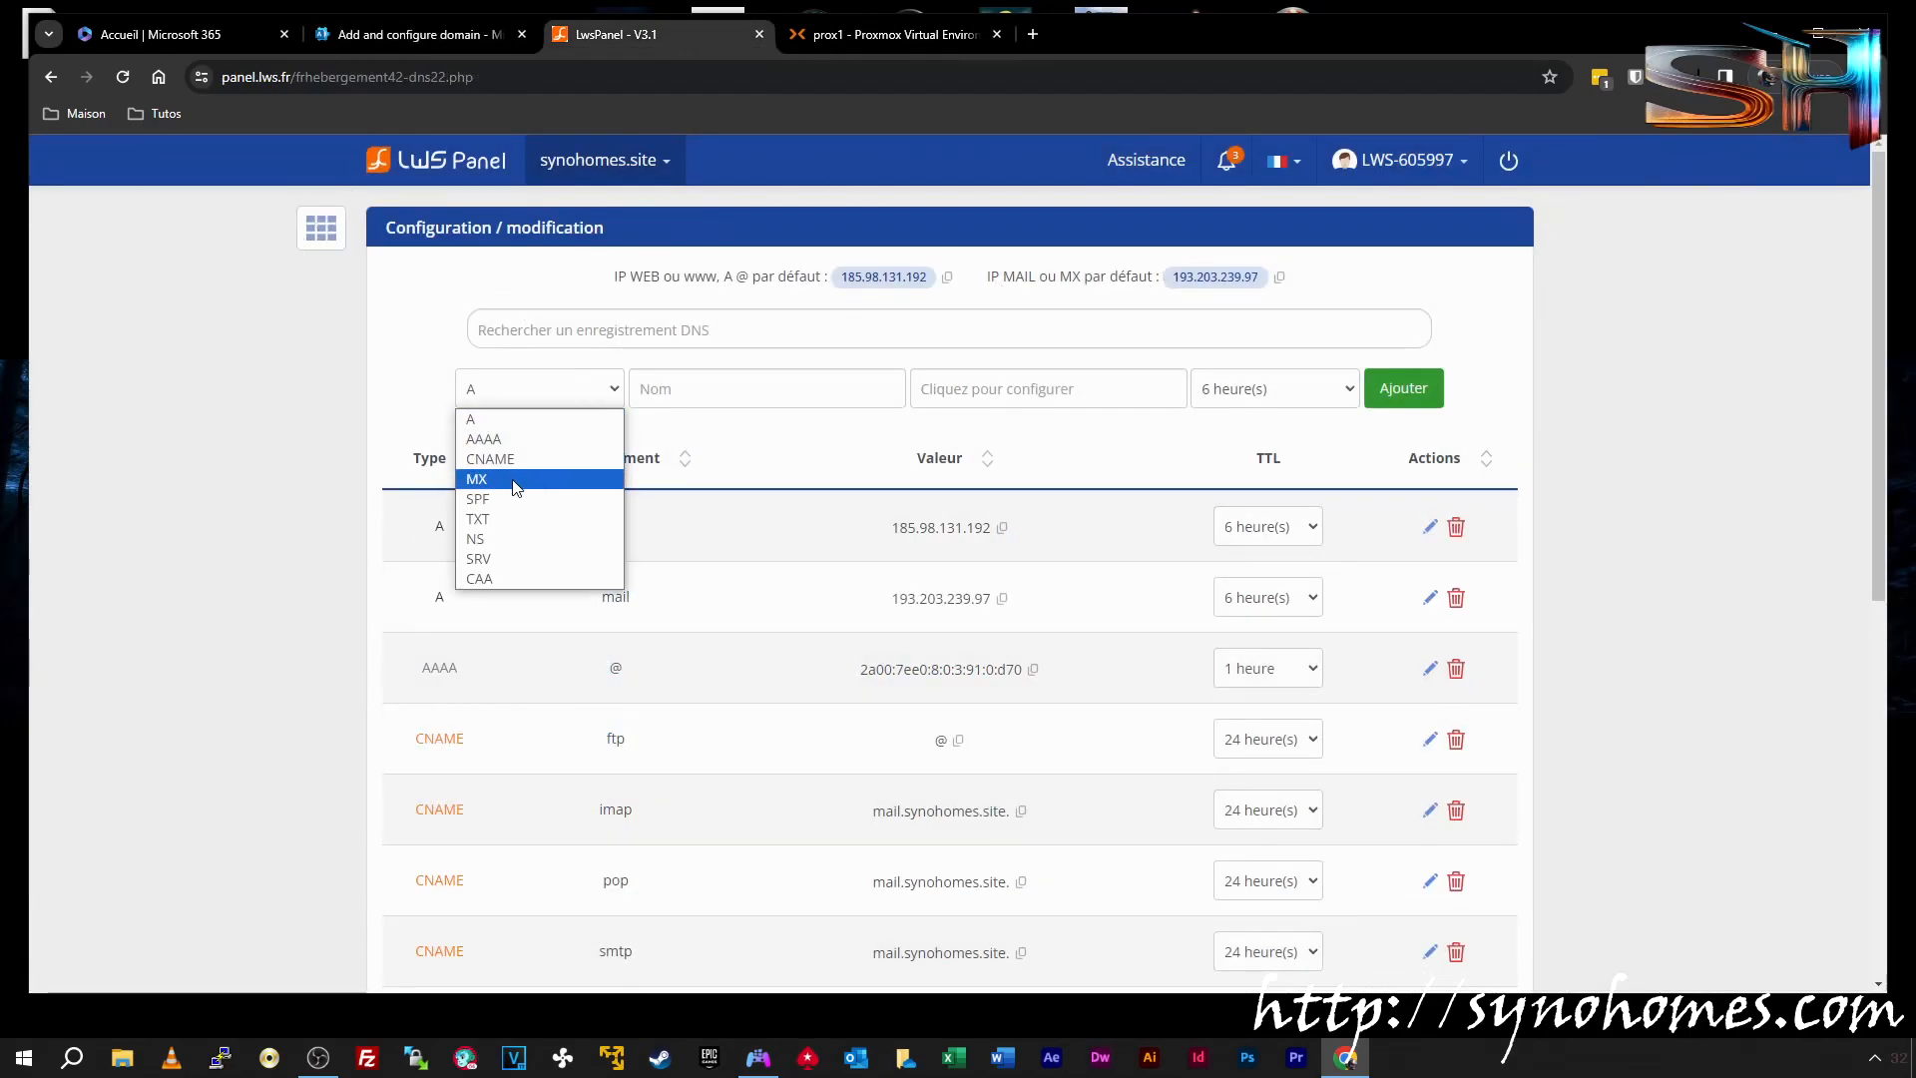
{"action": "left_click", "coordinate": [512, 519]}
{"action": "left_click", "coordinate": [718, 384]}
Copy the Microsoft 365 TXT verification value from the wizard
{"action": "key", "text": "ctrl+shift+Tab"}
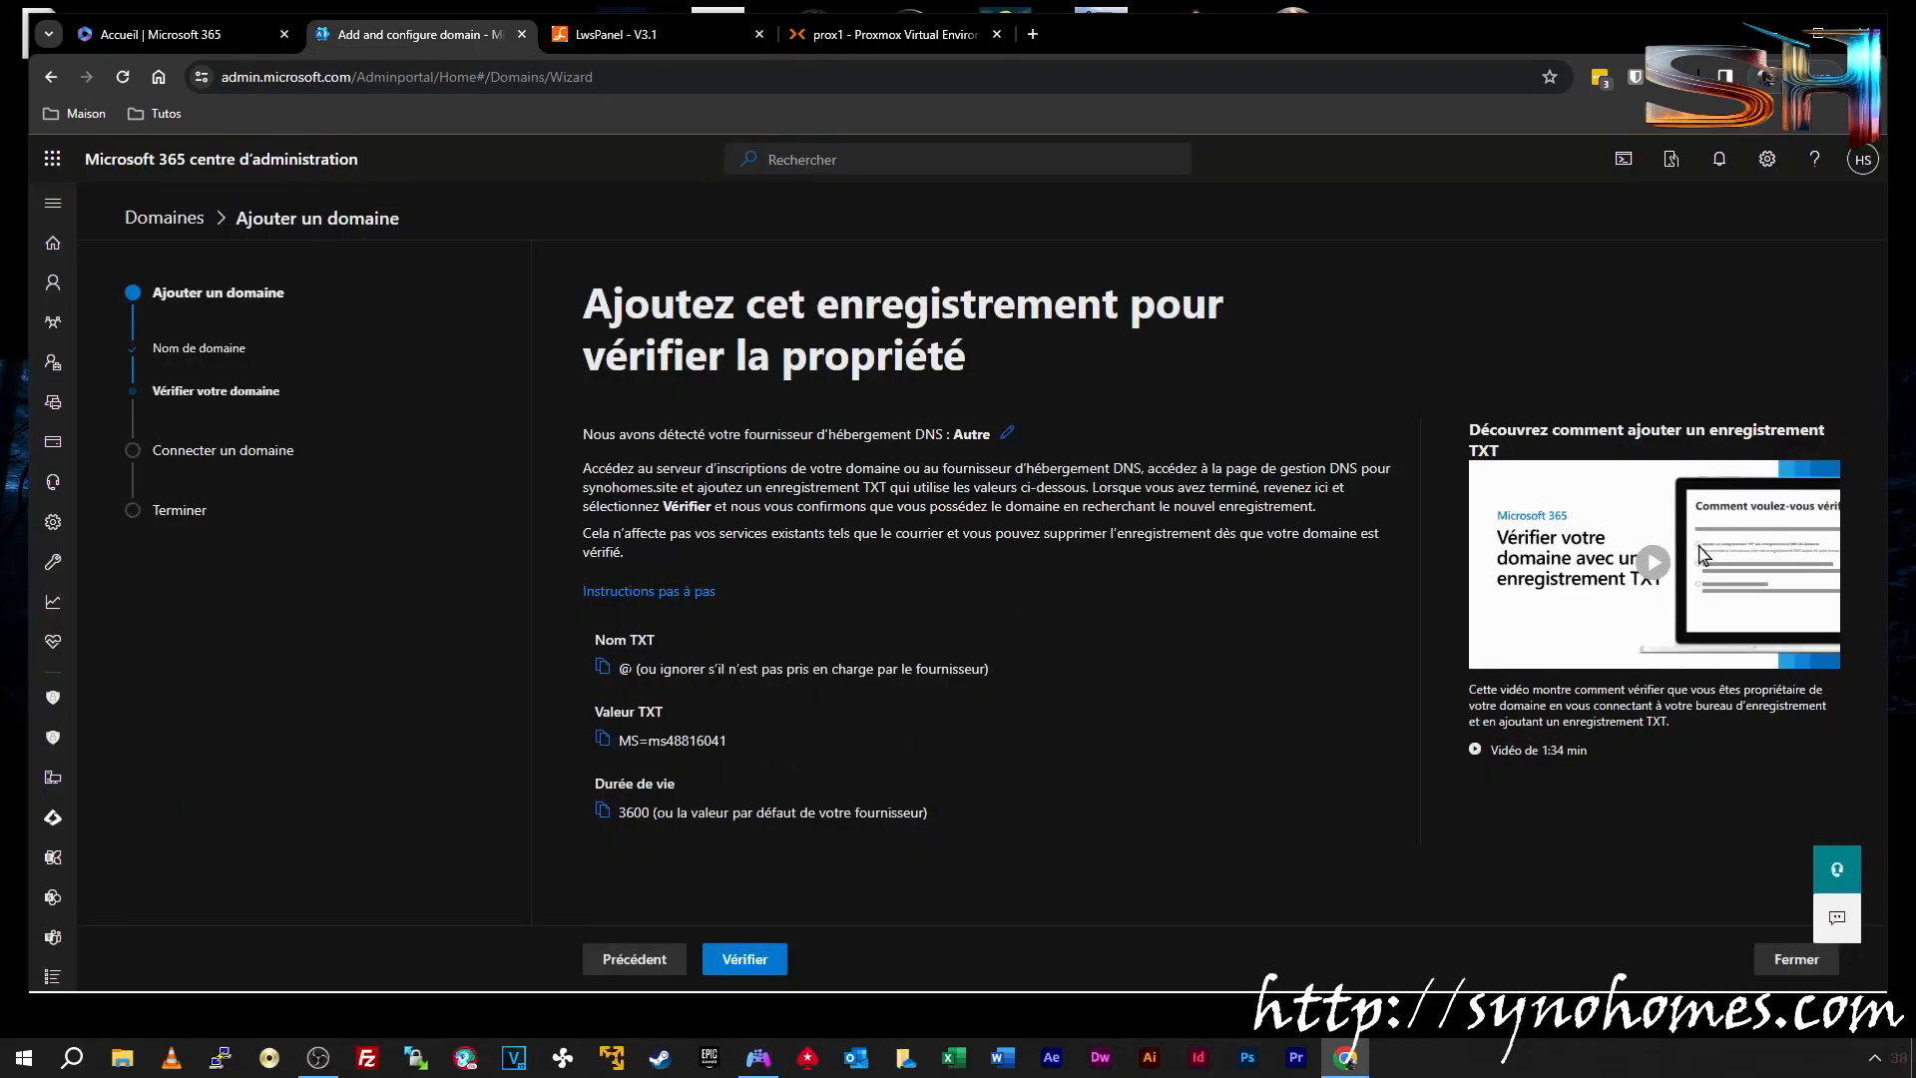
{"action": "left_click", "coordinate": [624, 38]}
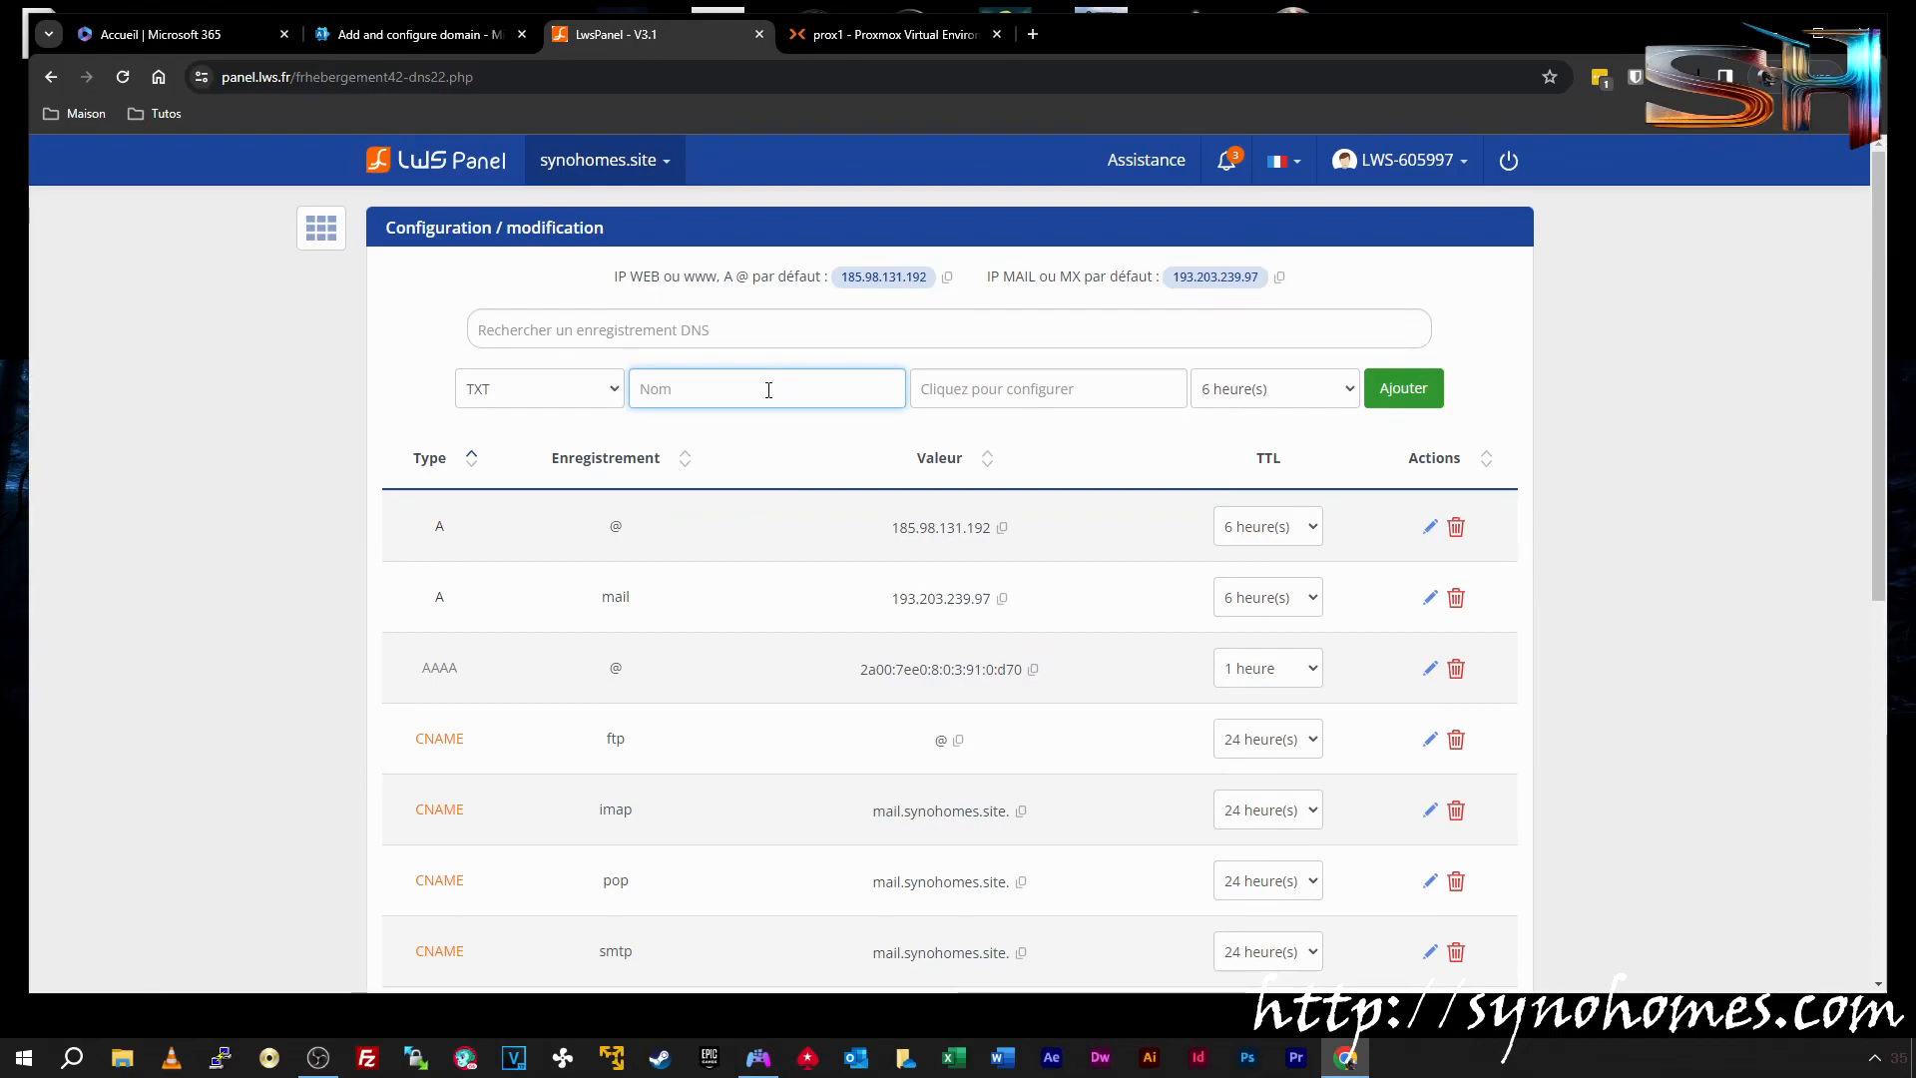
{"action": "left_click", "coordinate": [439, 36]}
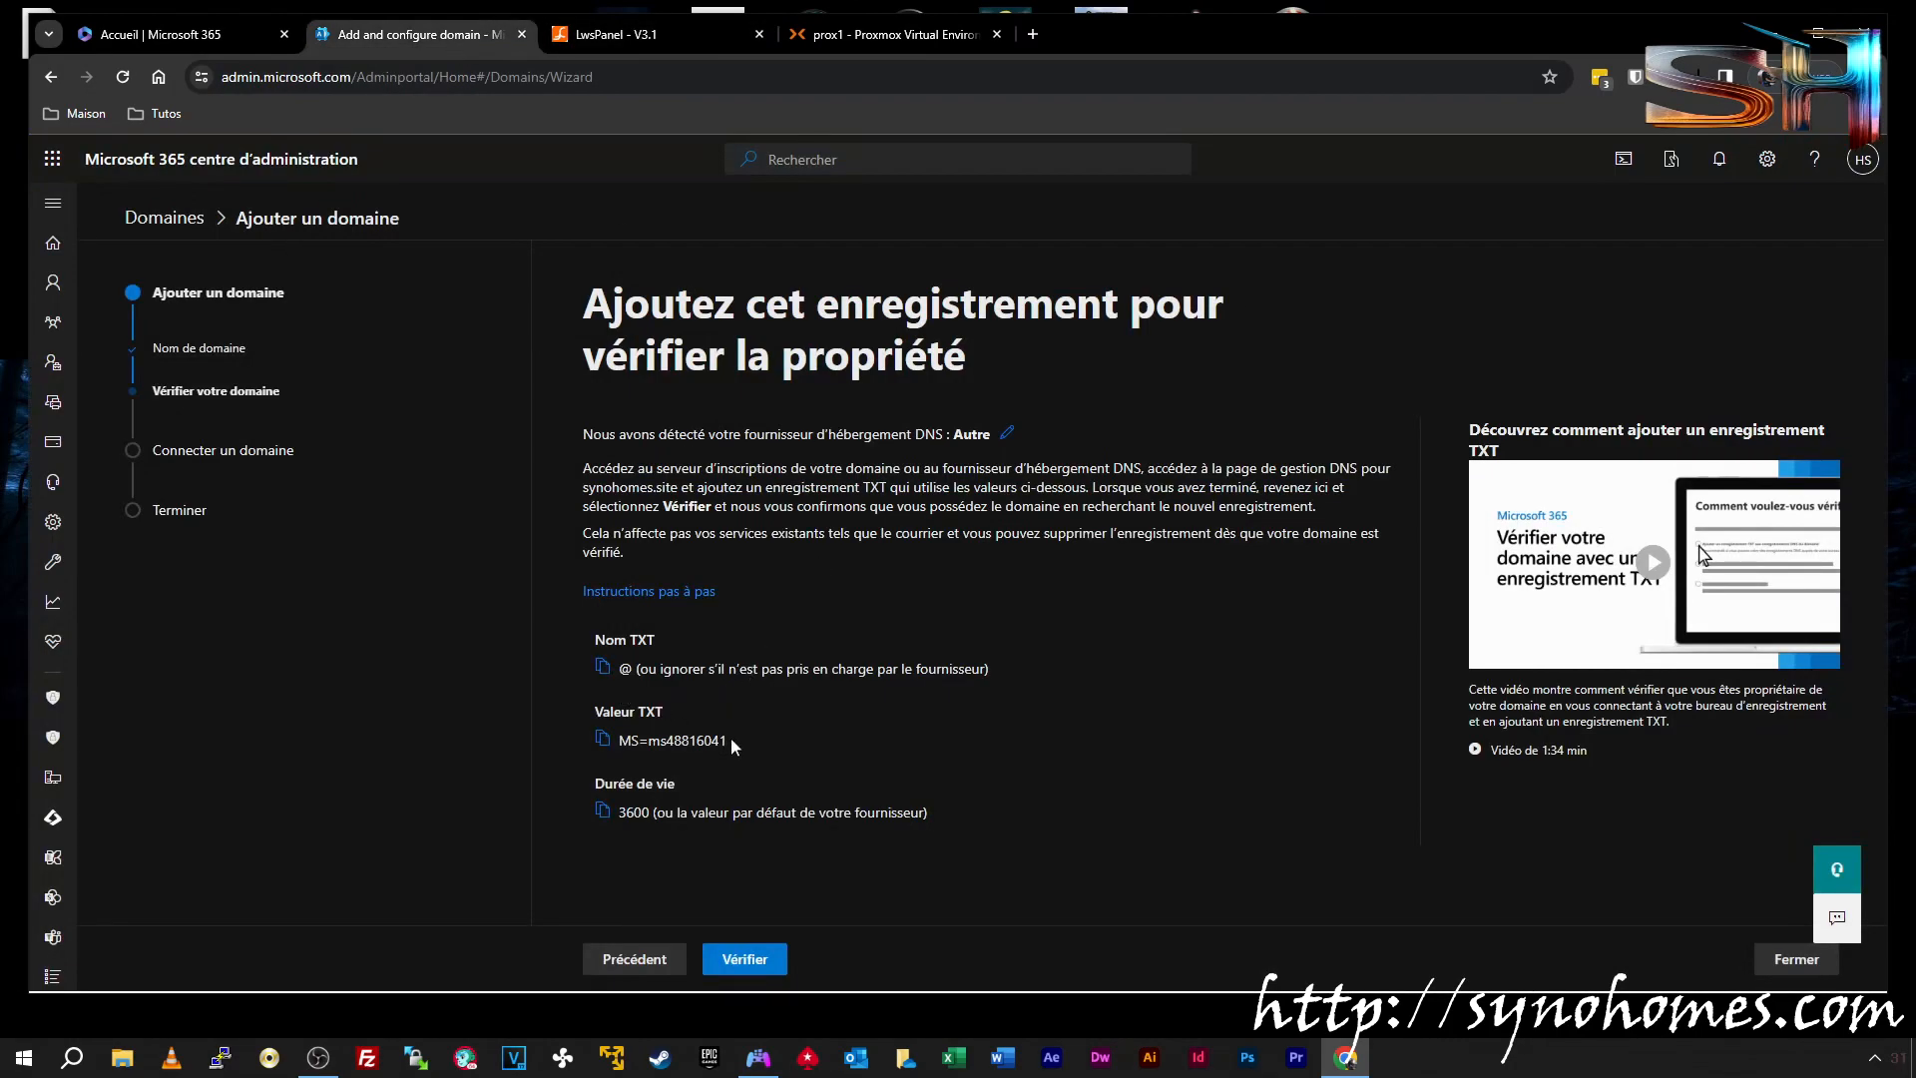
{"action": "left_click_drag", "start_coordinate": [732, 743], "coordinate": [648, 742]}
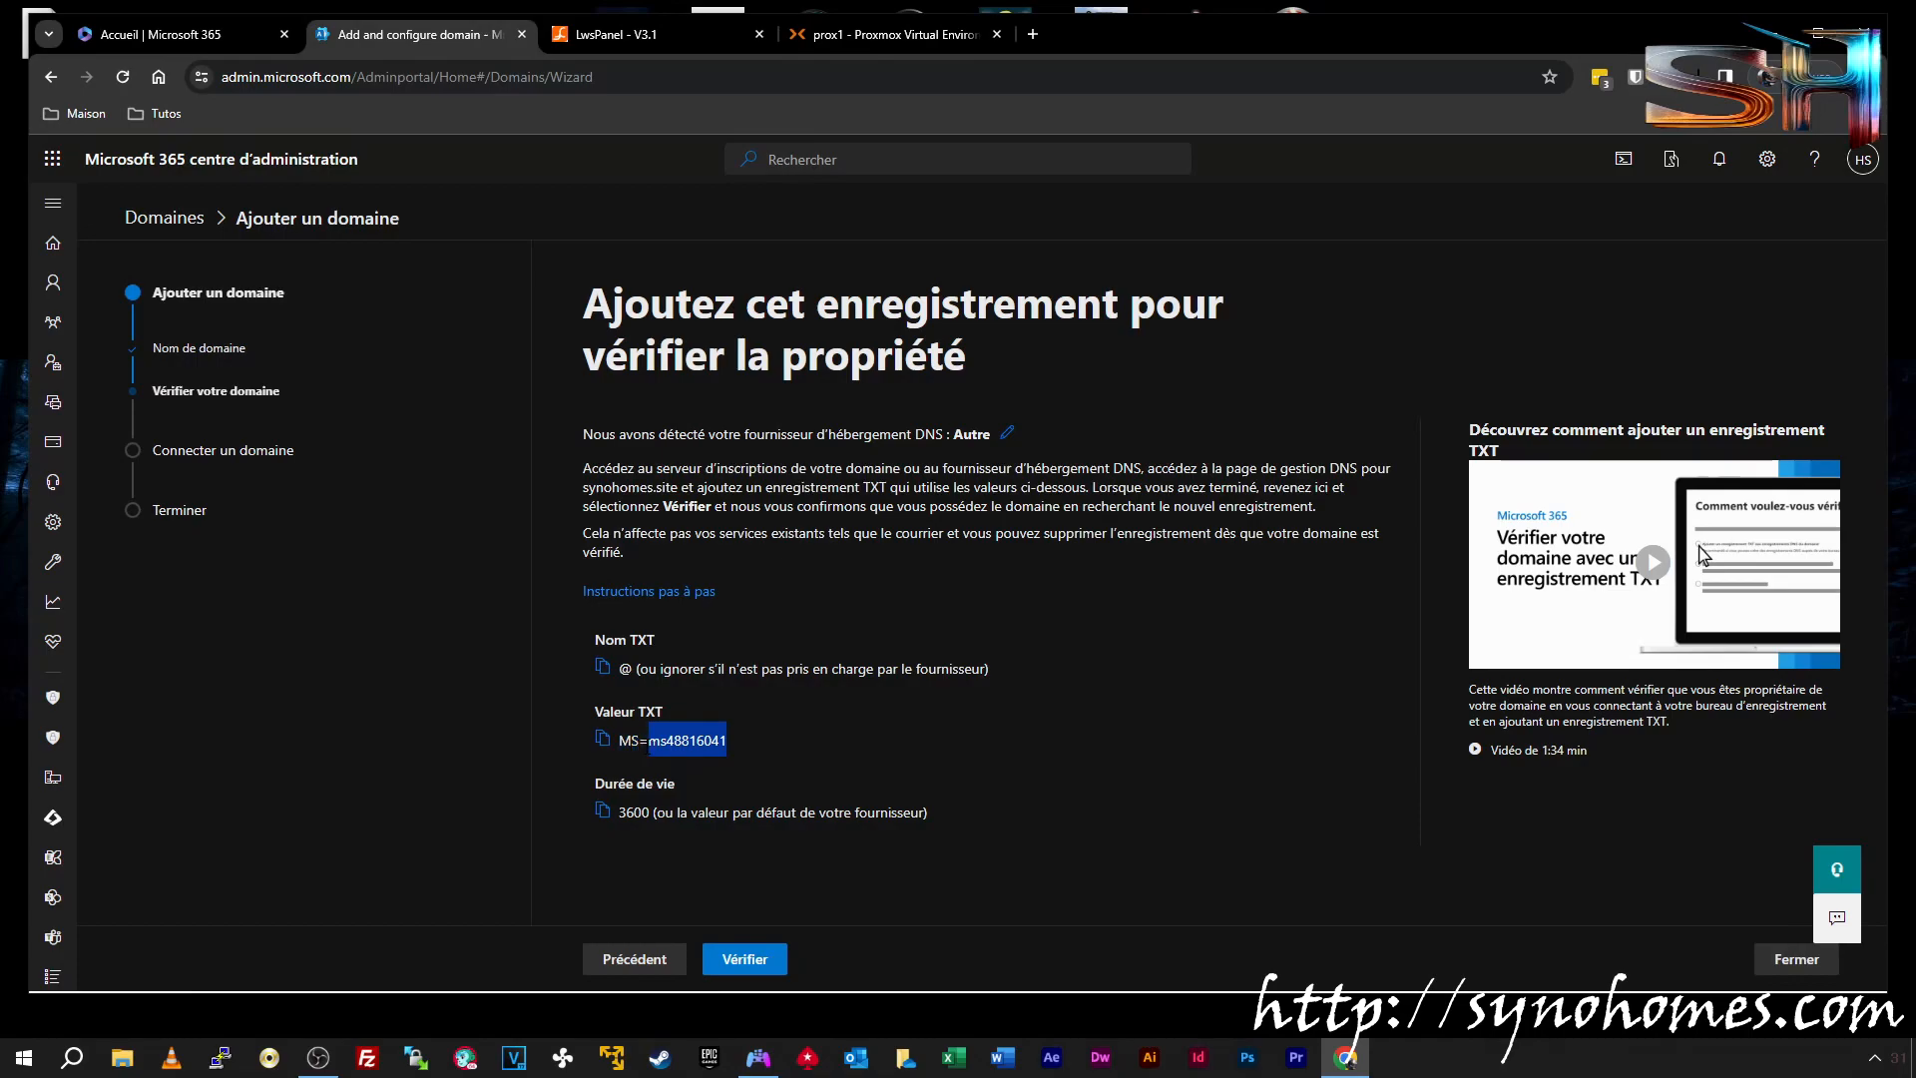
{"action": "left_click", "coordinate": [603, 741]}
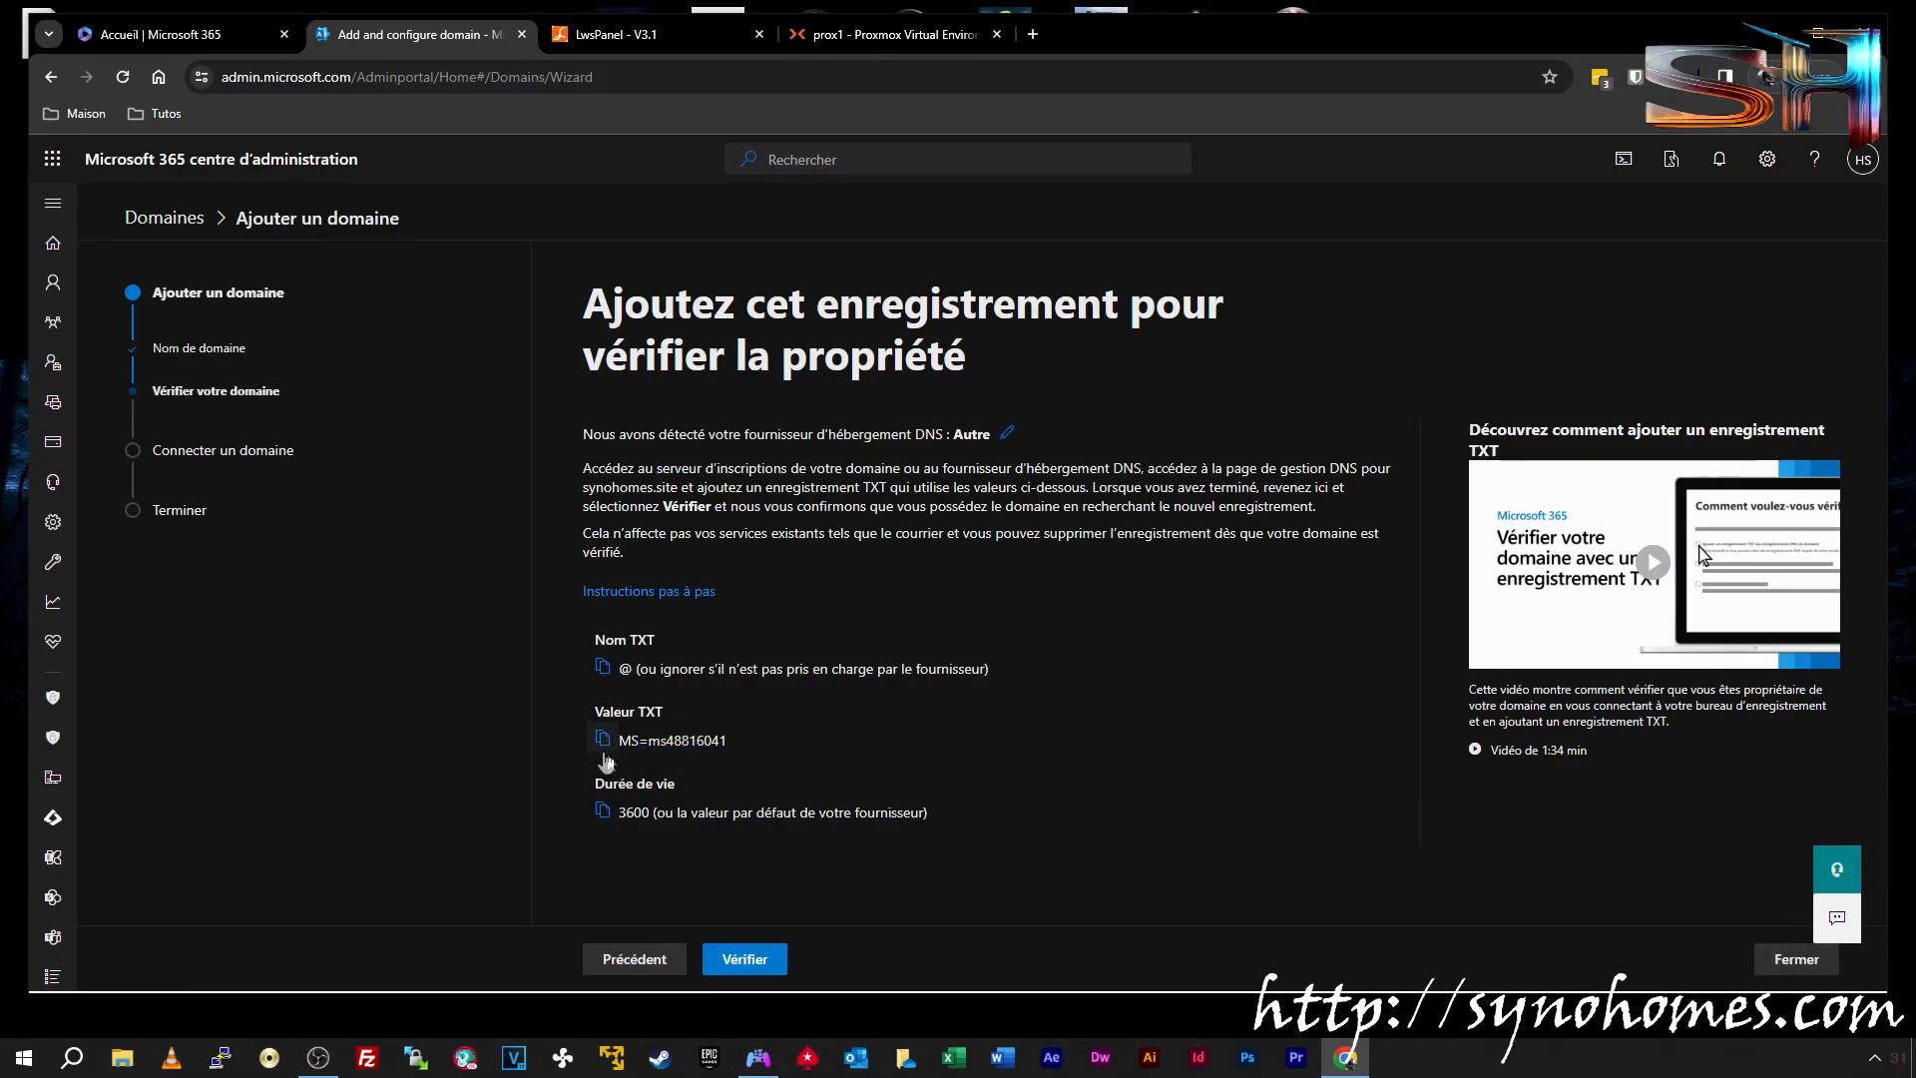
Paste the verification value into the new @ TXT record's value
{"action": "left_click", "coordinate": [622, 34]}
{"action": "left_click", "coordinate": [966, 391]}
{"action": "left_click", "coordinate": [825, 372]}
{"action": "key", "text": "ctrl+v"}
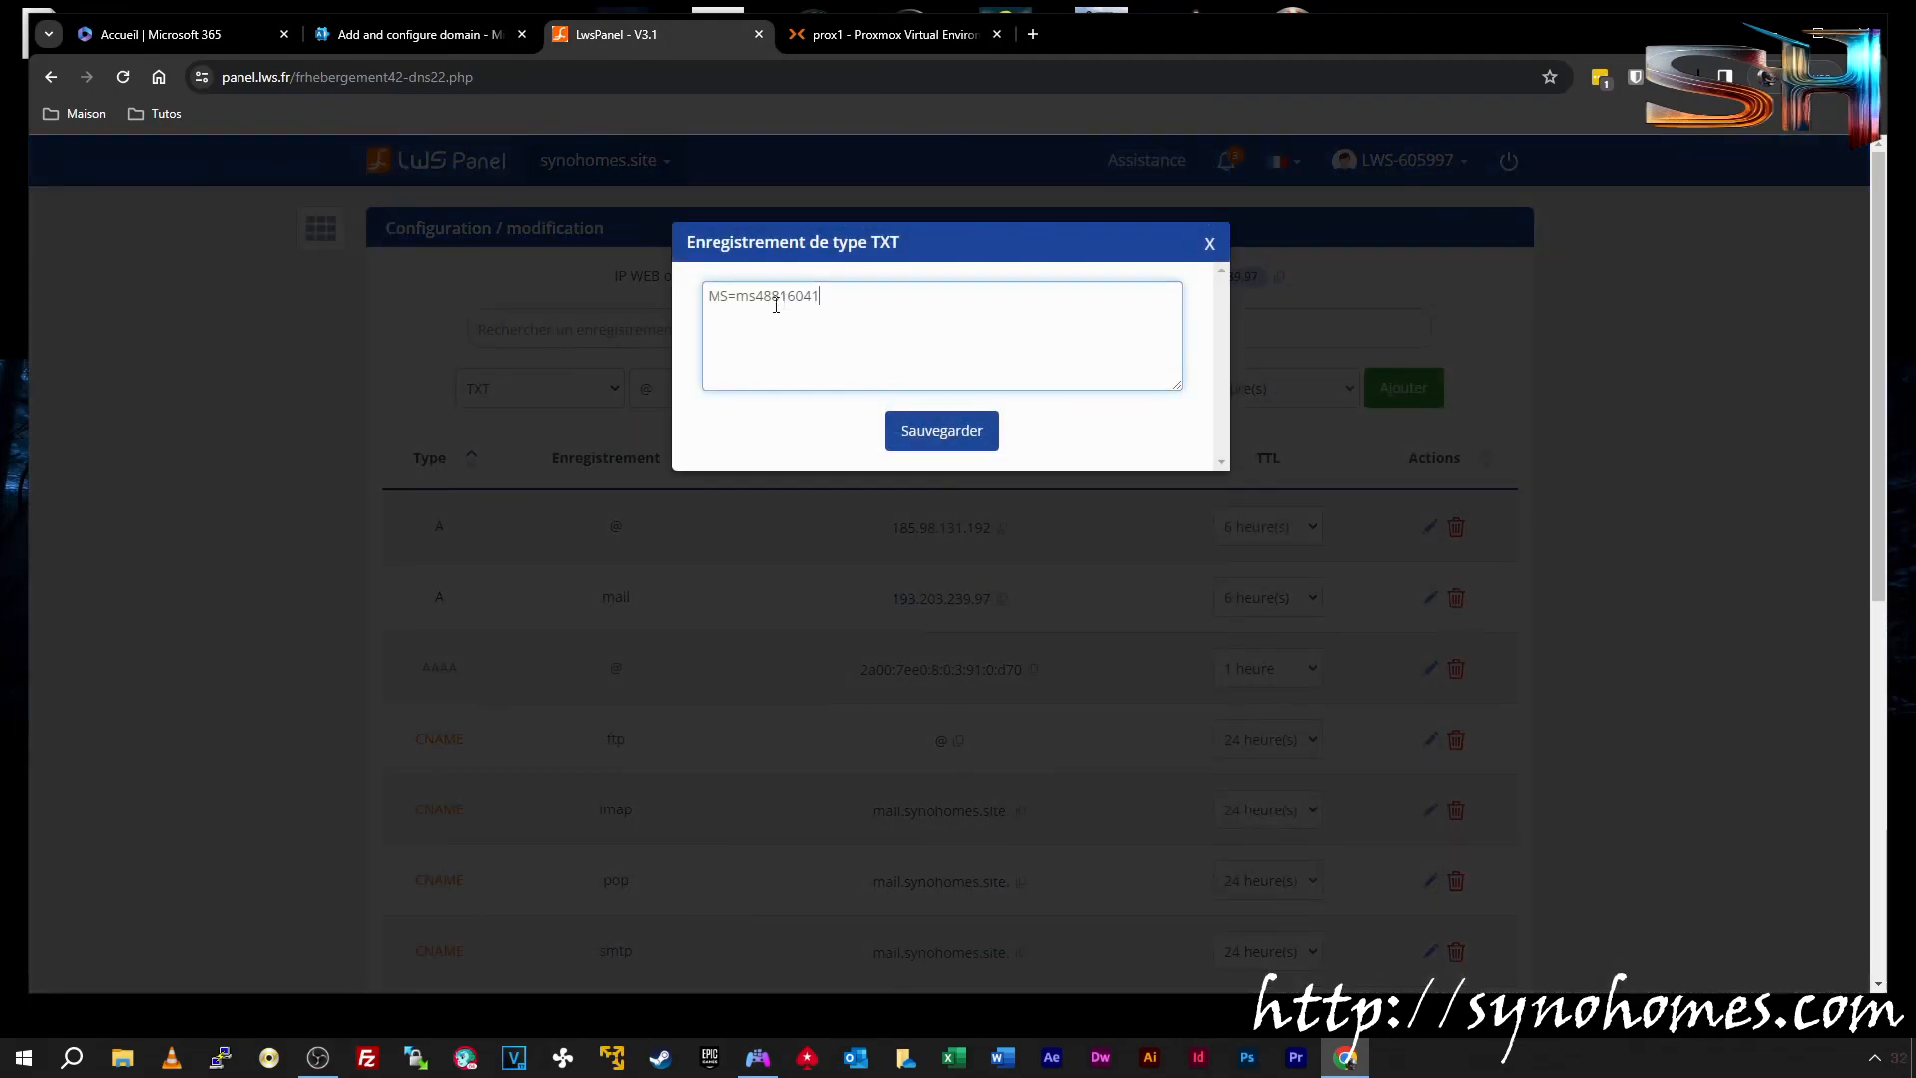
{"action": "left_click", "coordinate": [941, 431]}
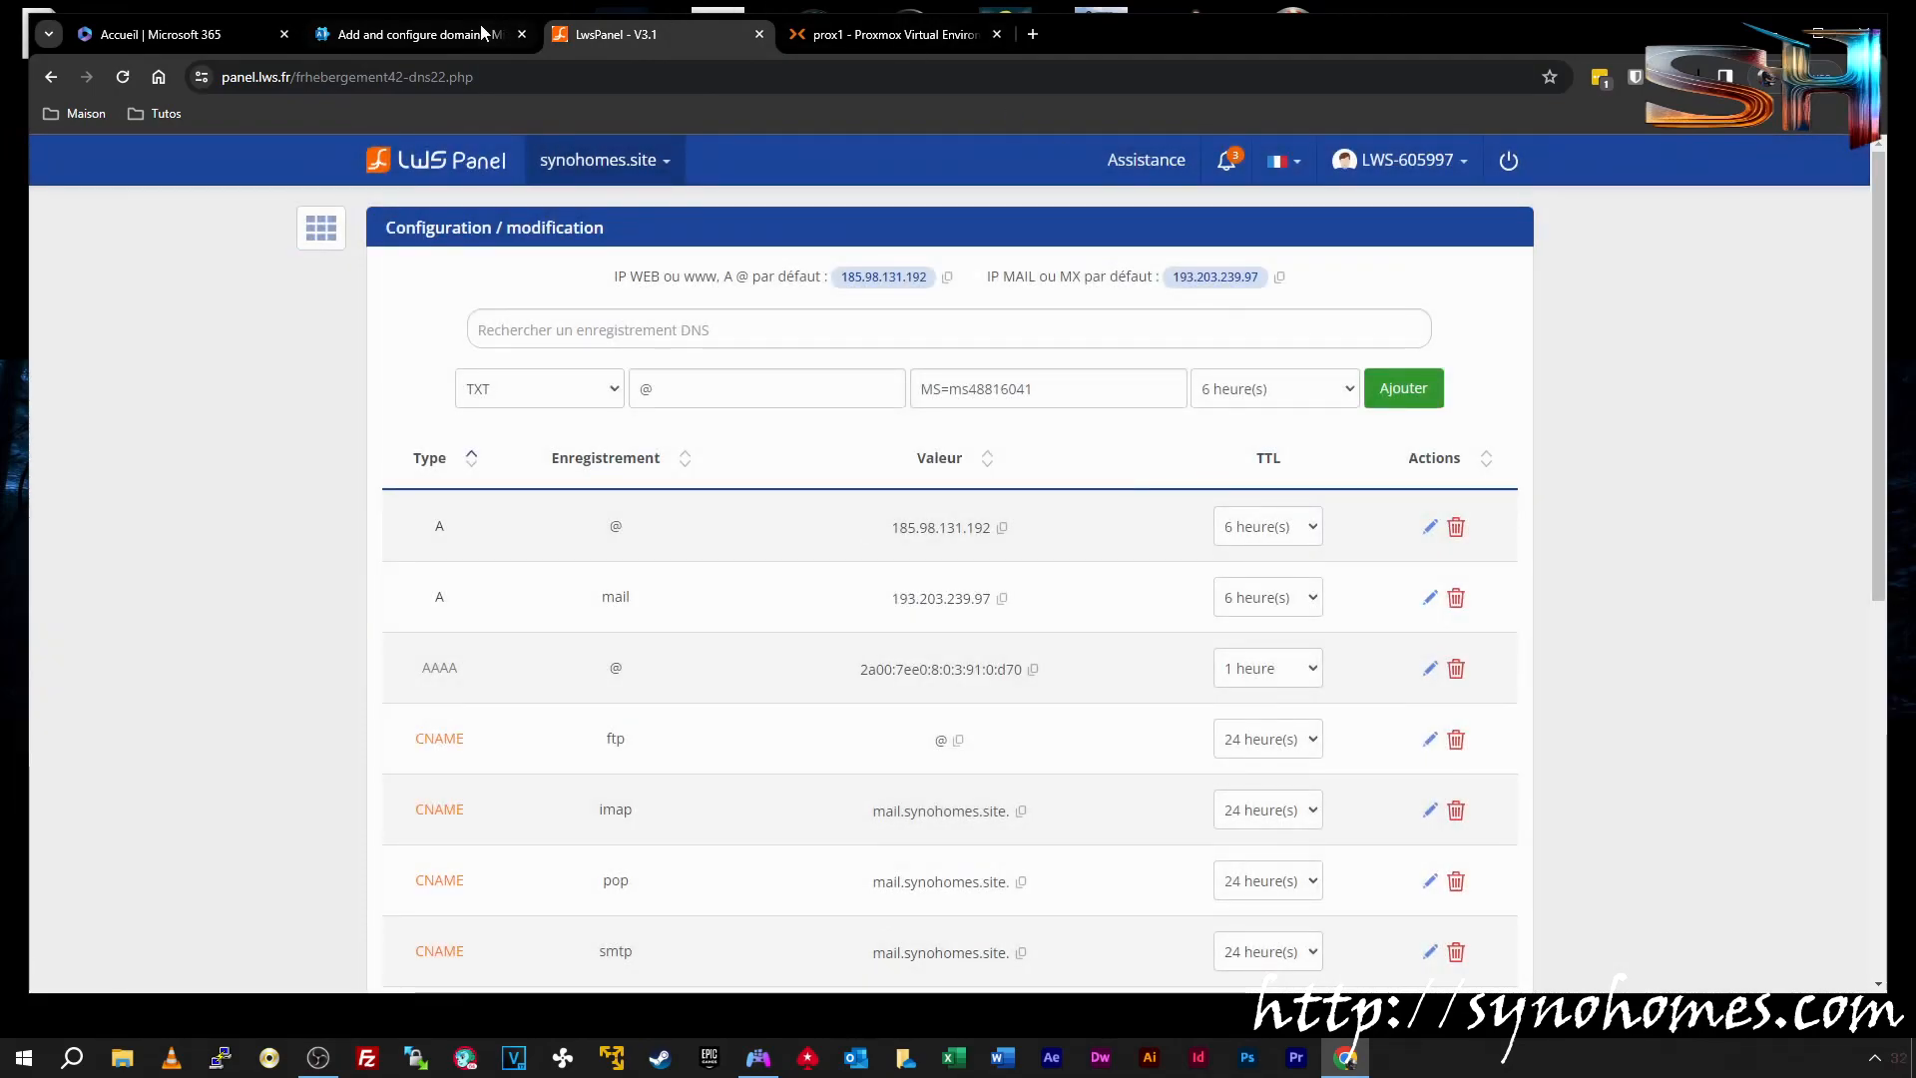
Add the verification TXT record to the synohomes.site zone, then return to the wizard
{"action": "left_click", "coordinate": [429, 33]}
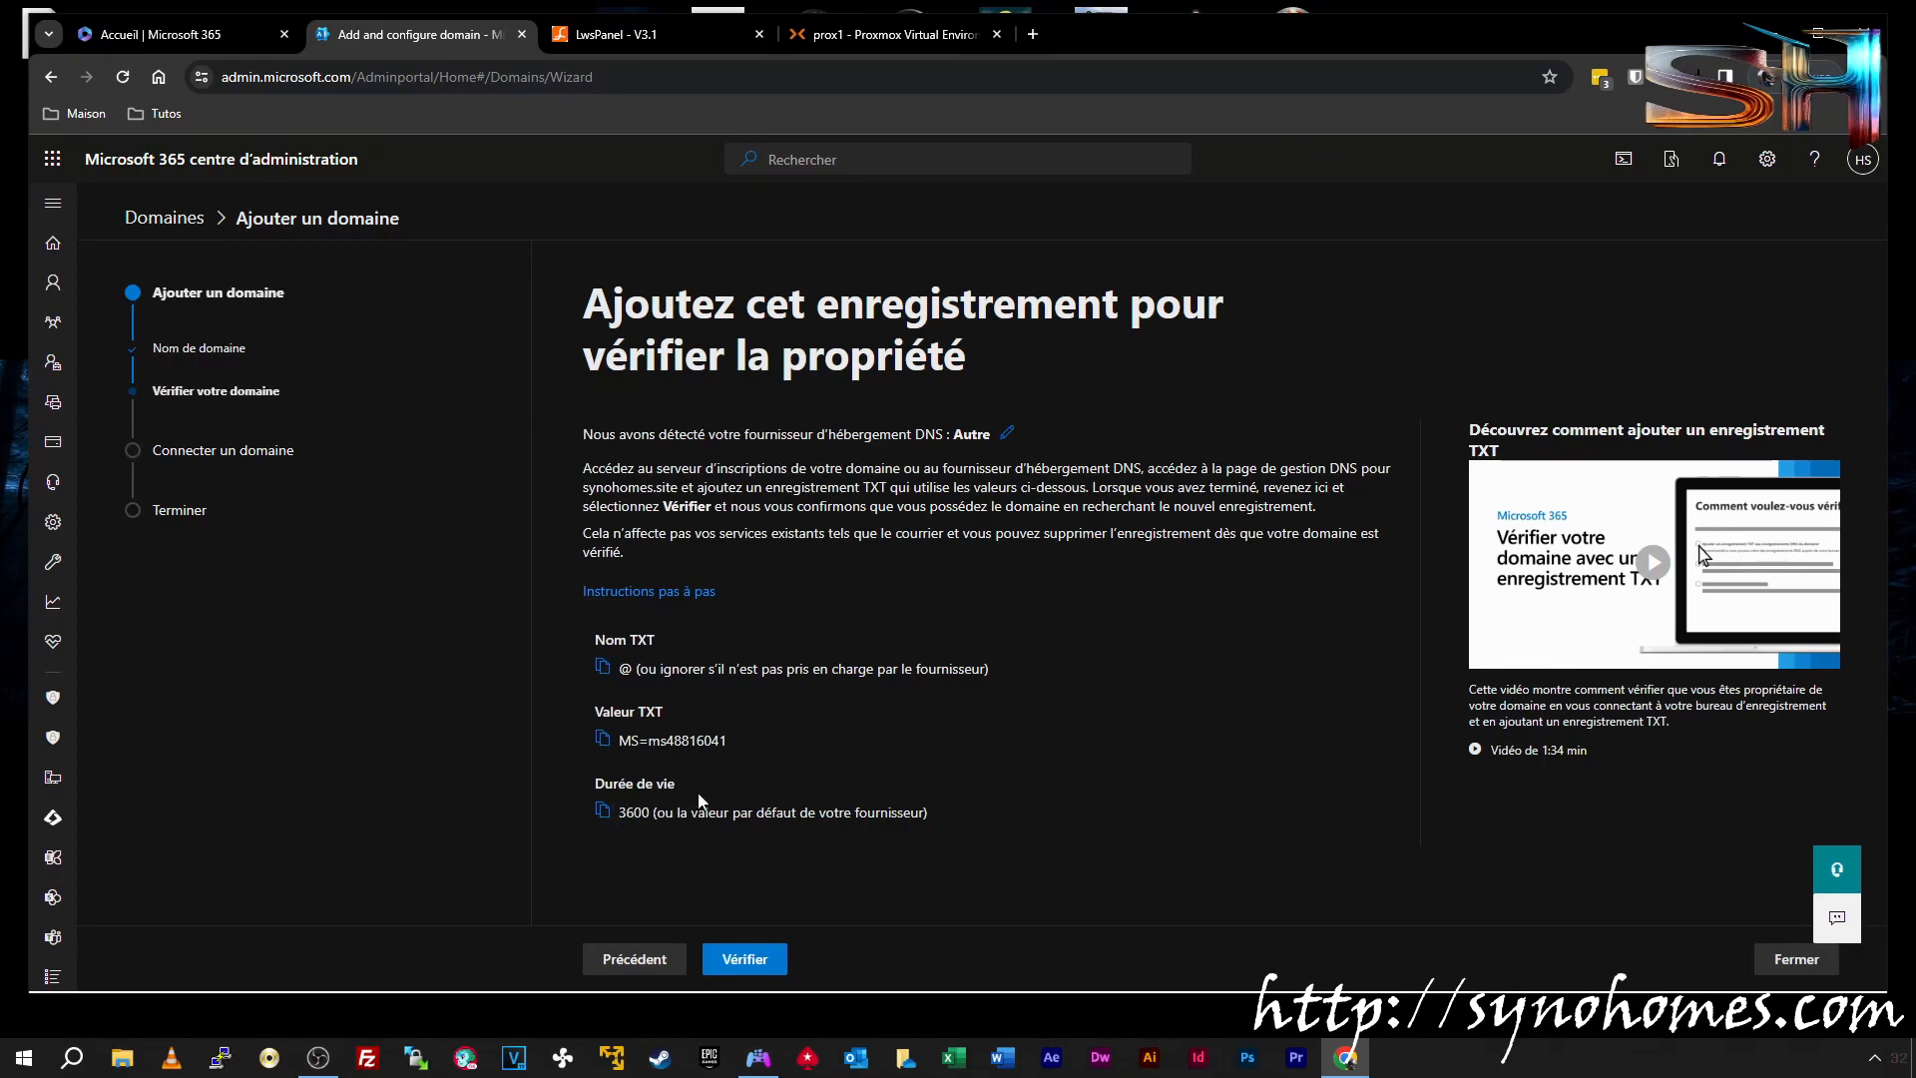
{"action": "left_click", "coordinate": [636, 14]}
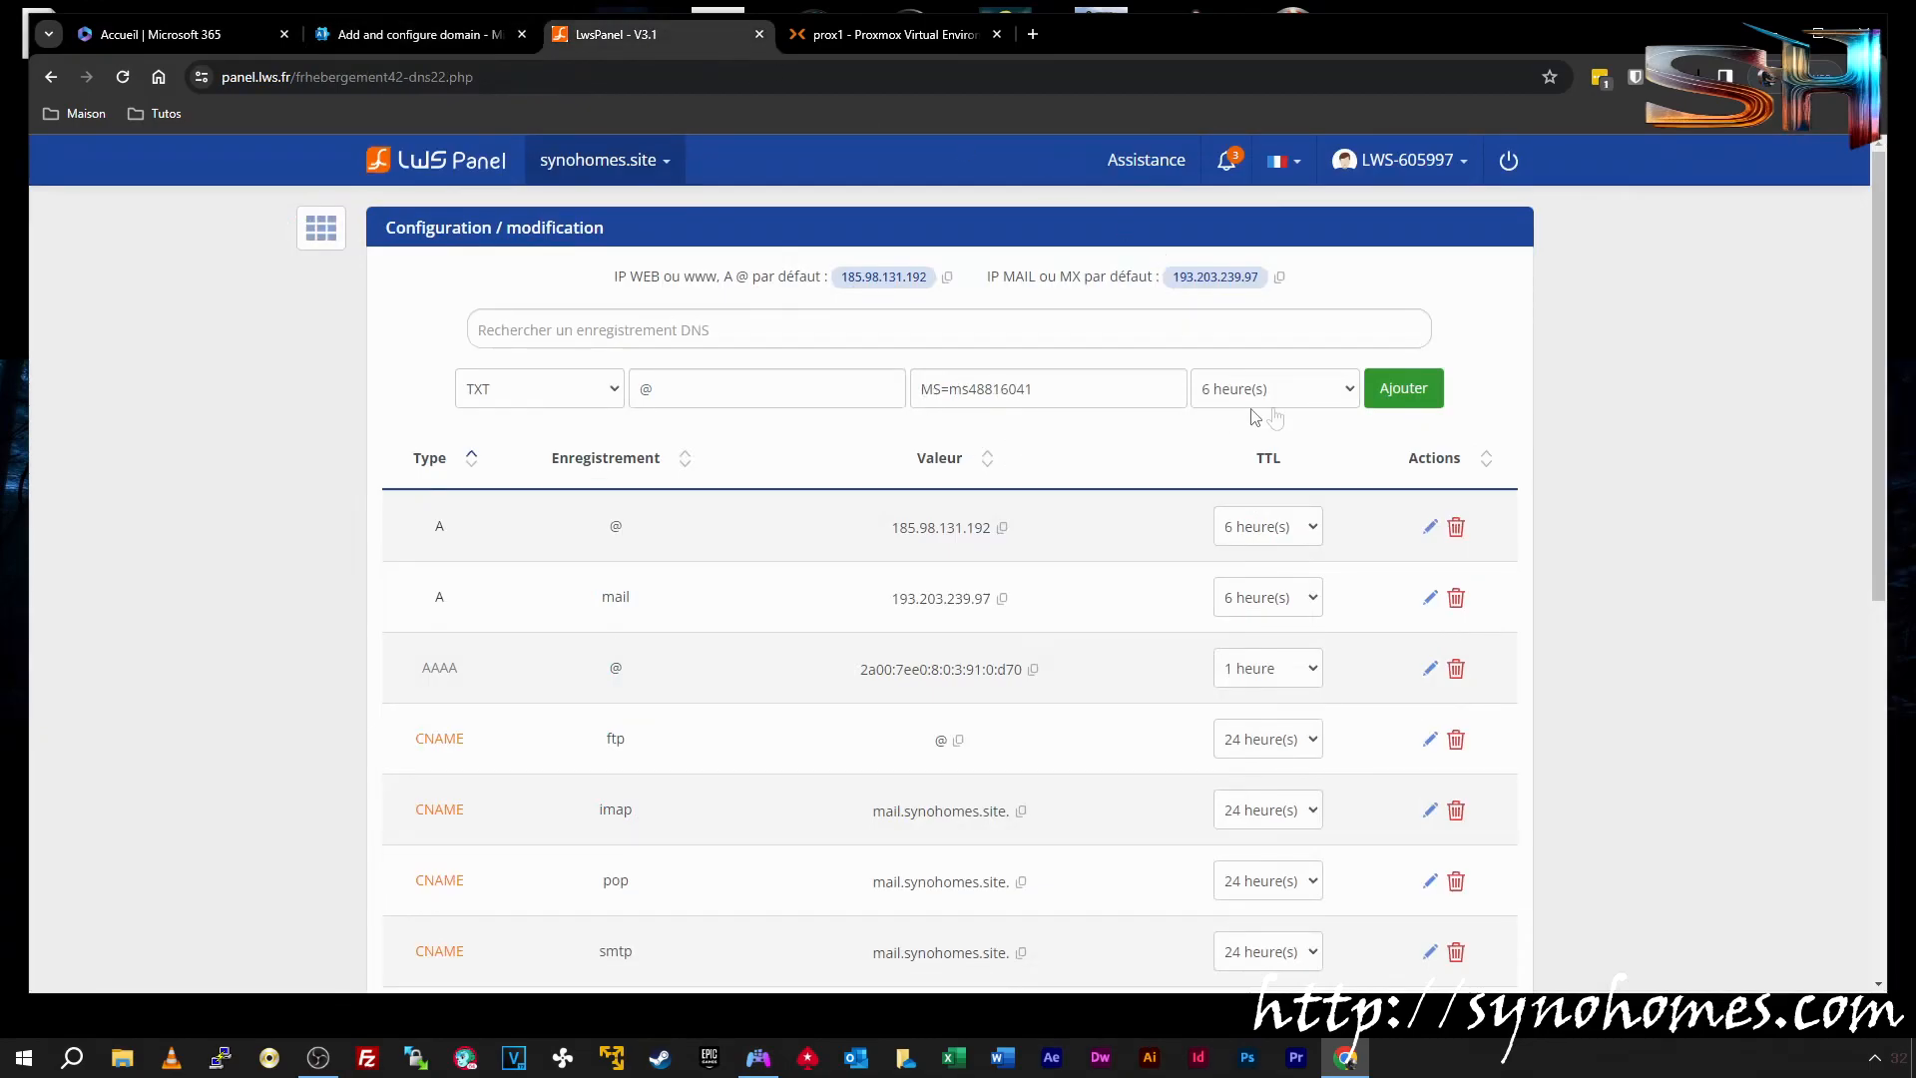
{"action": "left_click", "coordinate": [1417, 397]}
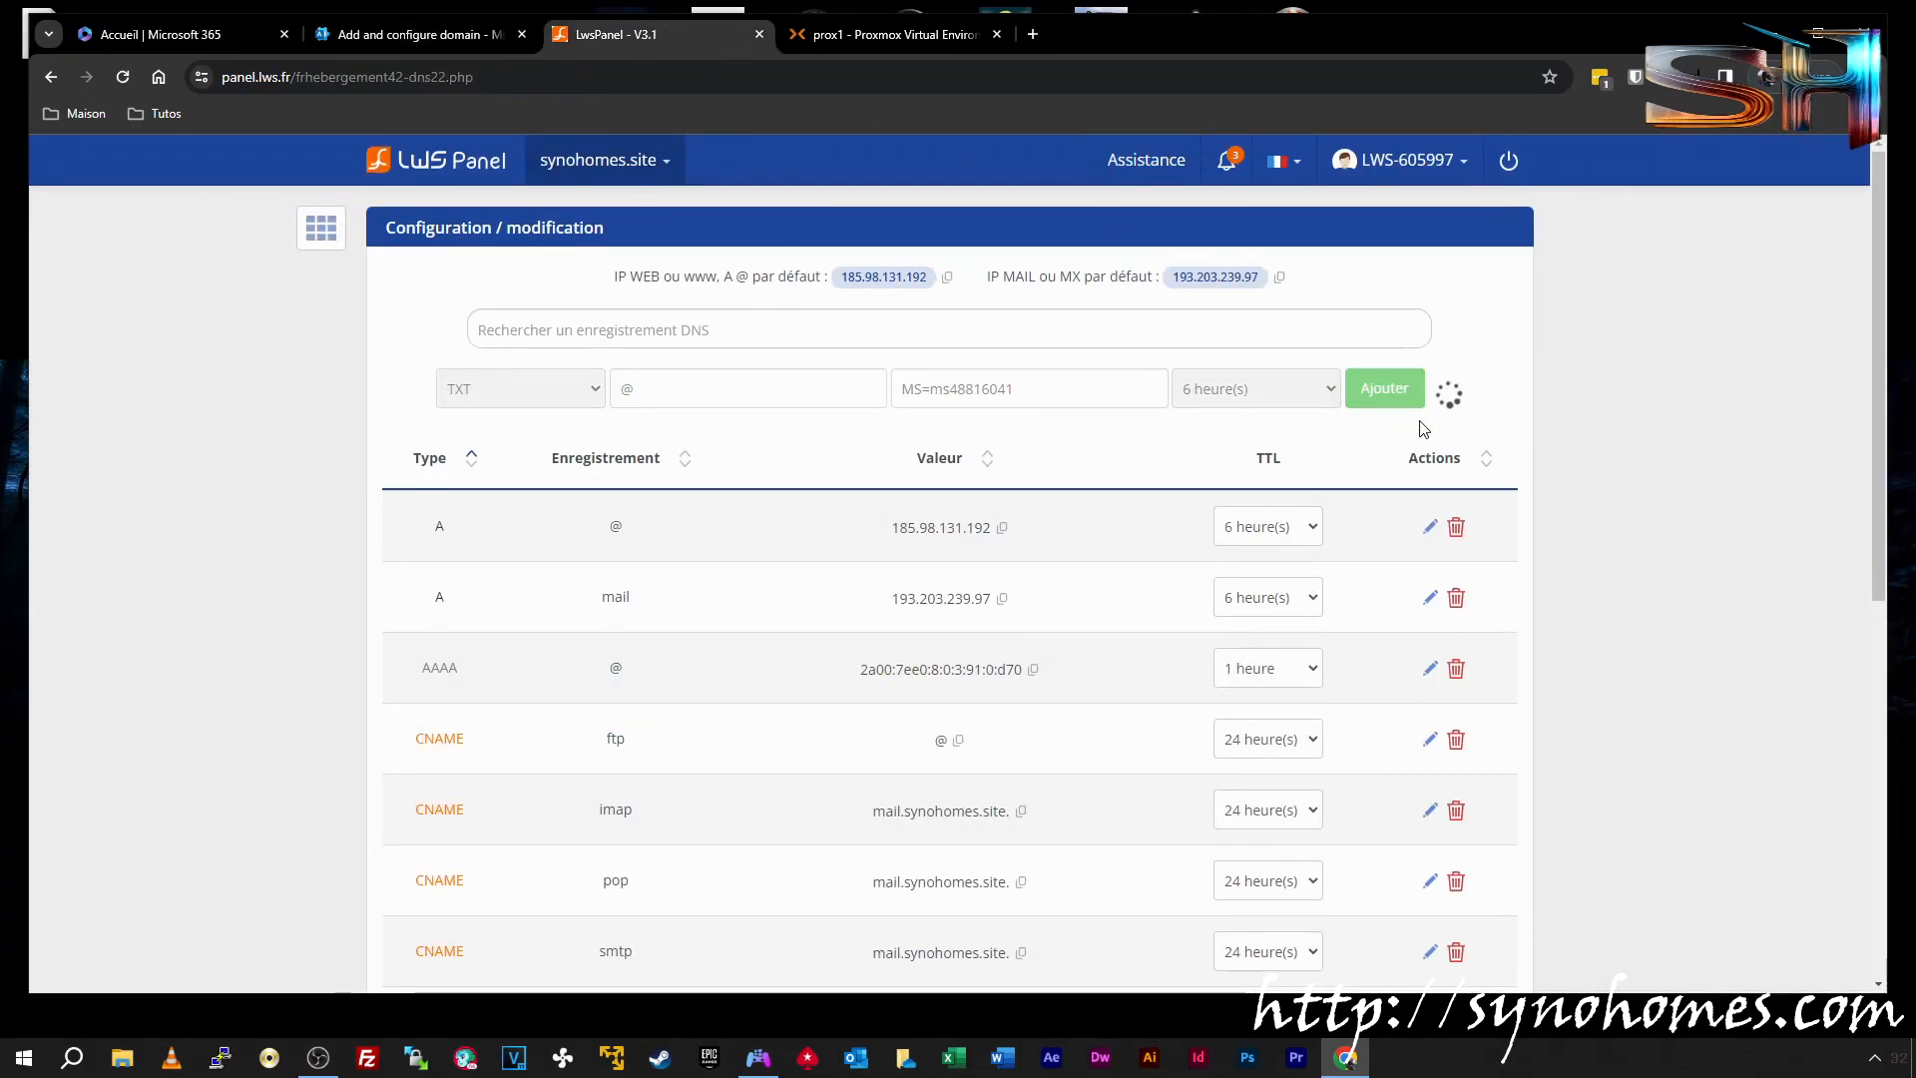
{"action": "scroll", "coordinate": [1265, 547], "scroll_direction": "down", "scroll_amount": 6}
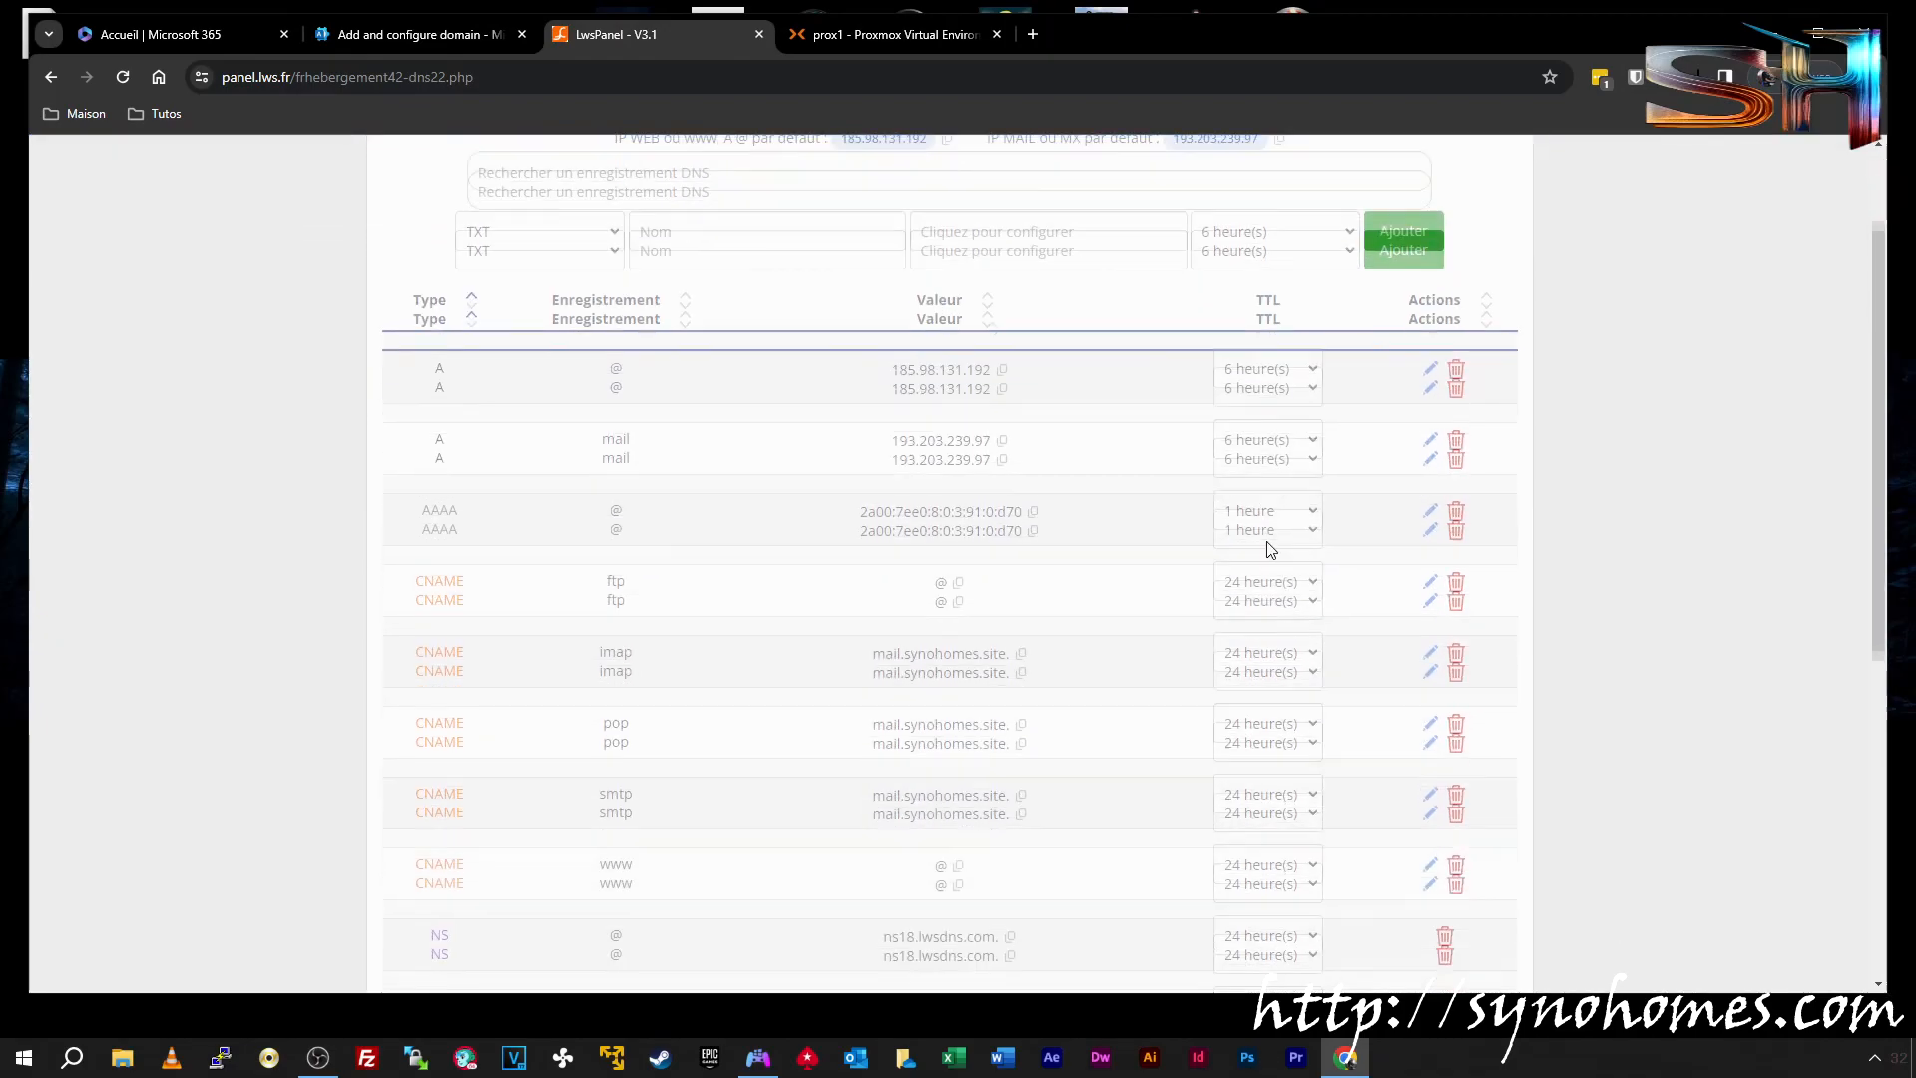
{"action": "scroll", "coordinate": [1270, 547], "scroll_direction": "down", "scroll_amount": 1}
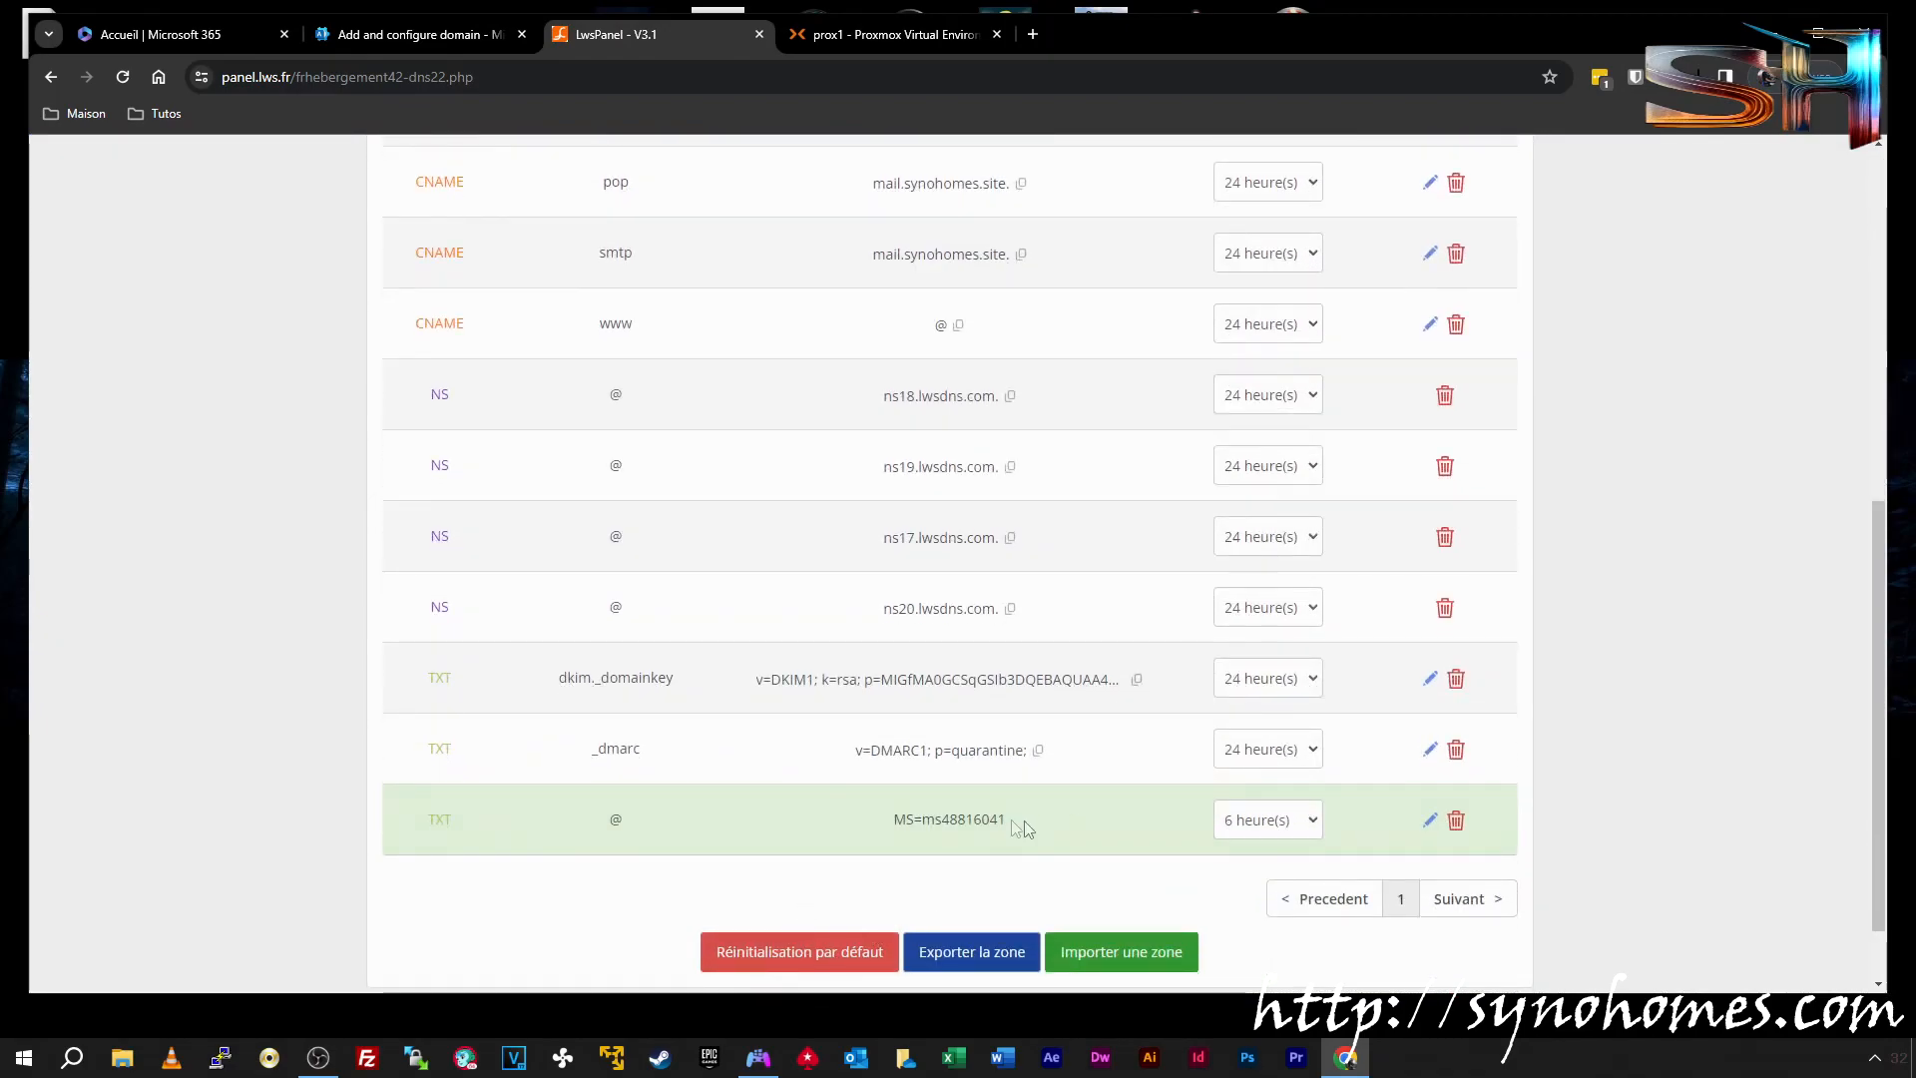
{"action": "left_click", "coordinate": [359, 46]}
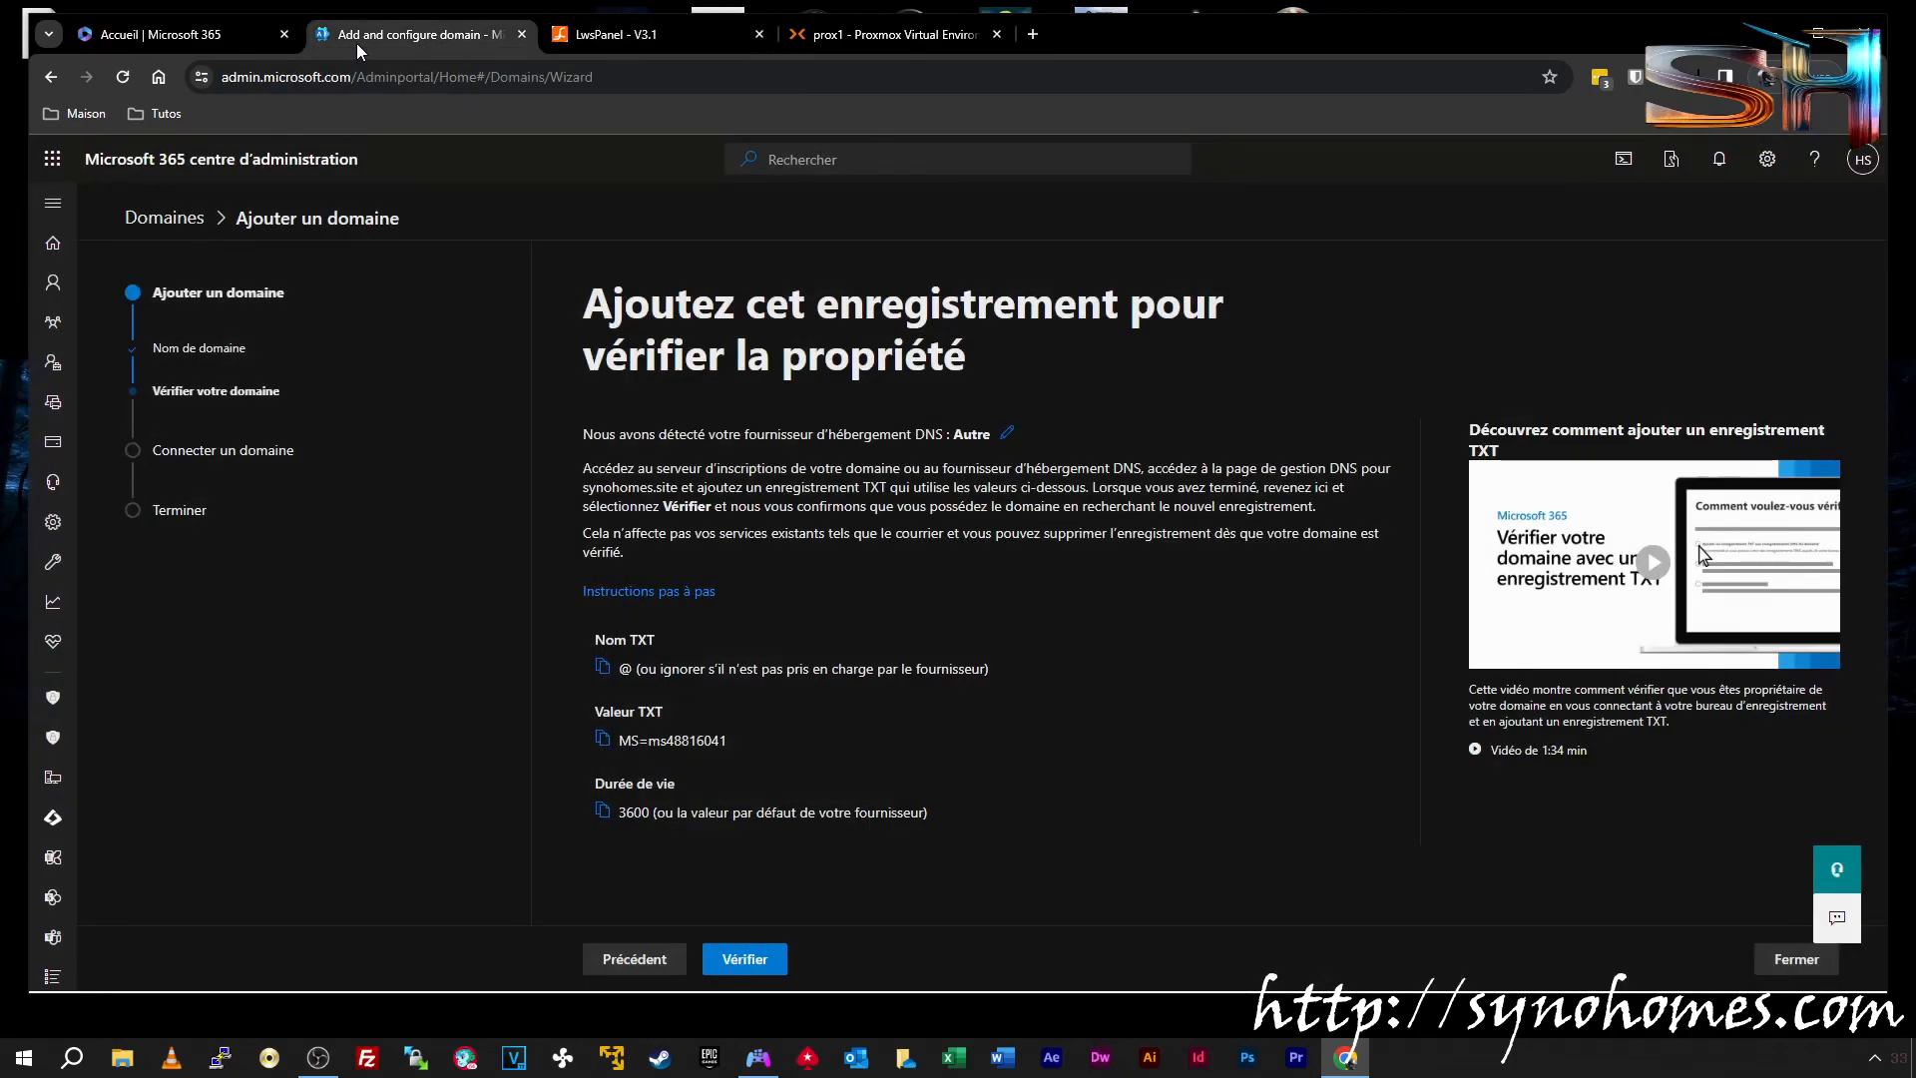
Verify domain ownership and expand the expected MX, CNAME and TXT record details
{"action": "left_click", "coordinate": [748, 959]}
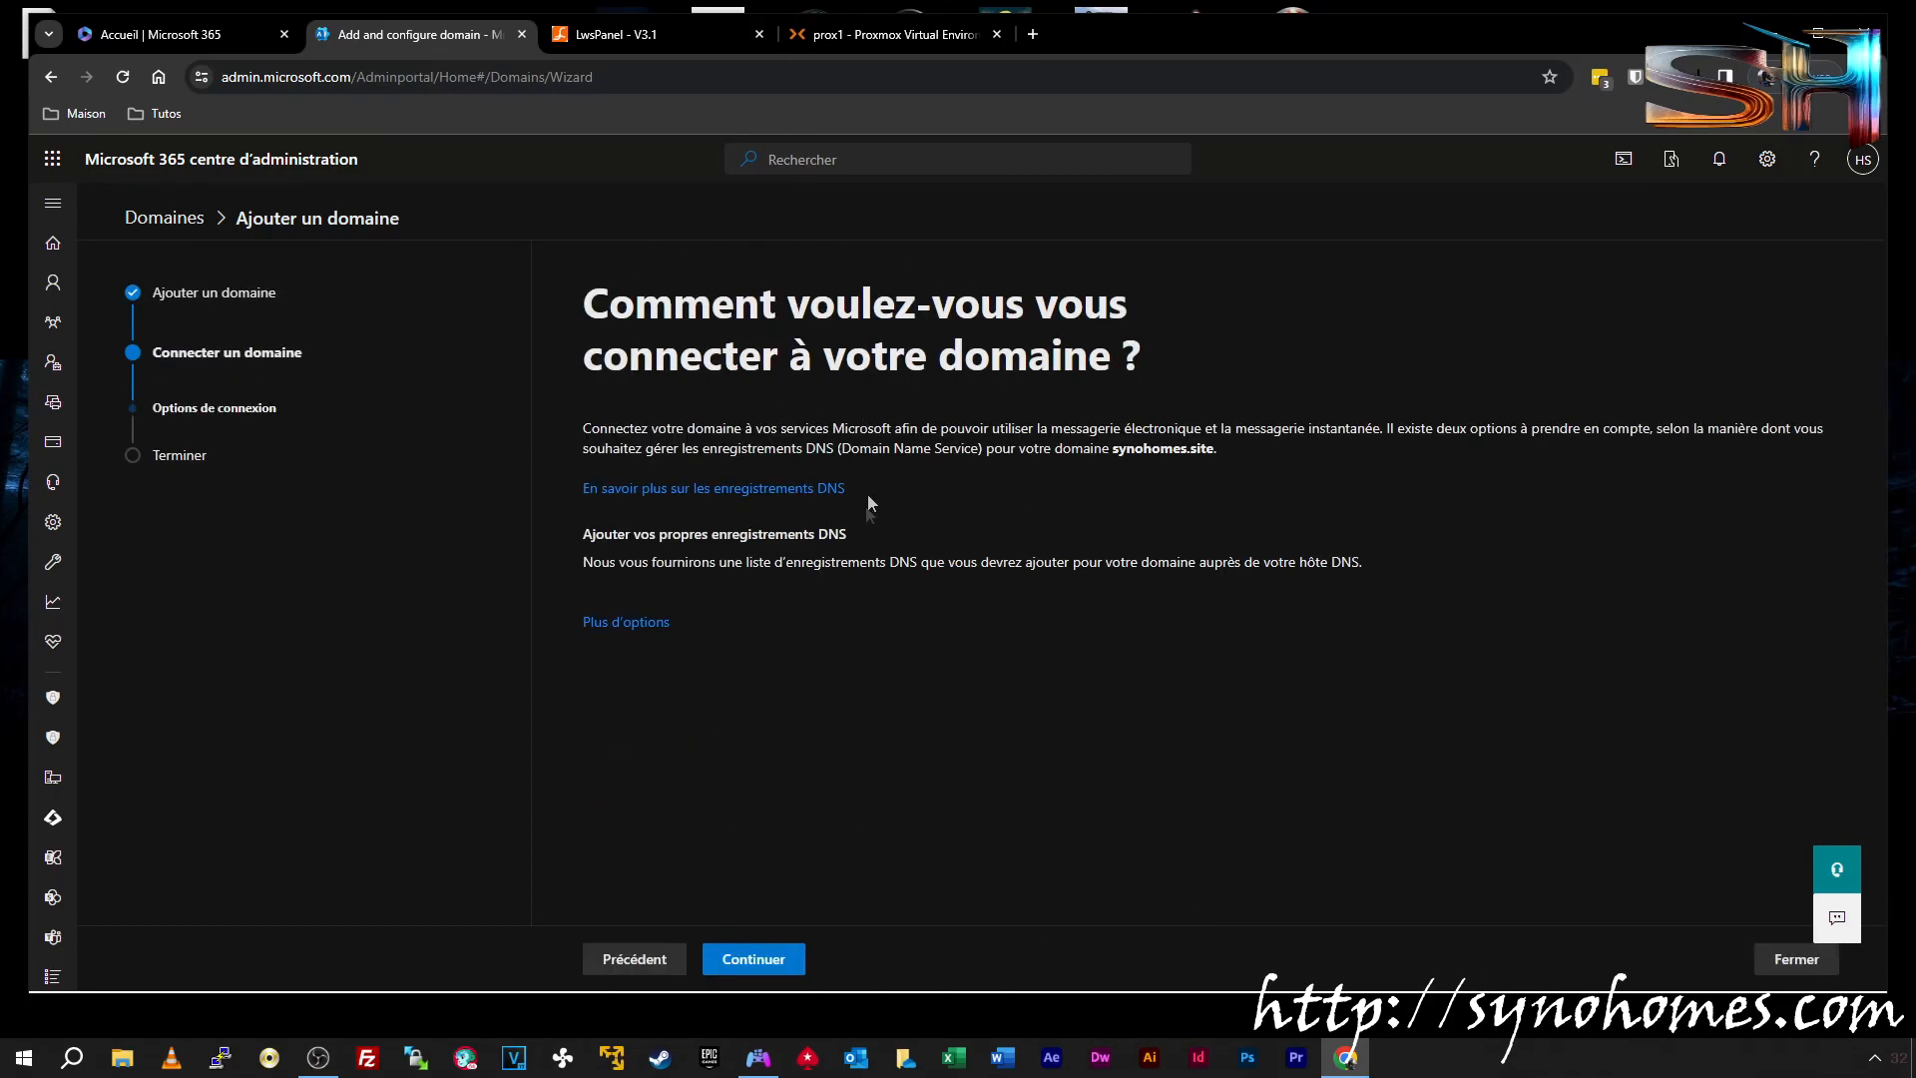
{"action": "left_click", "coordinate": [780, 959]}
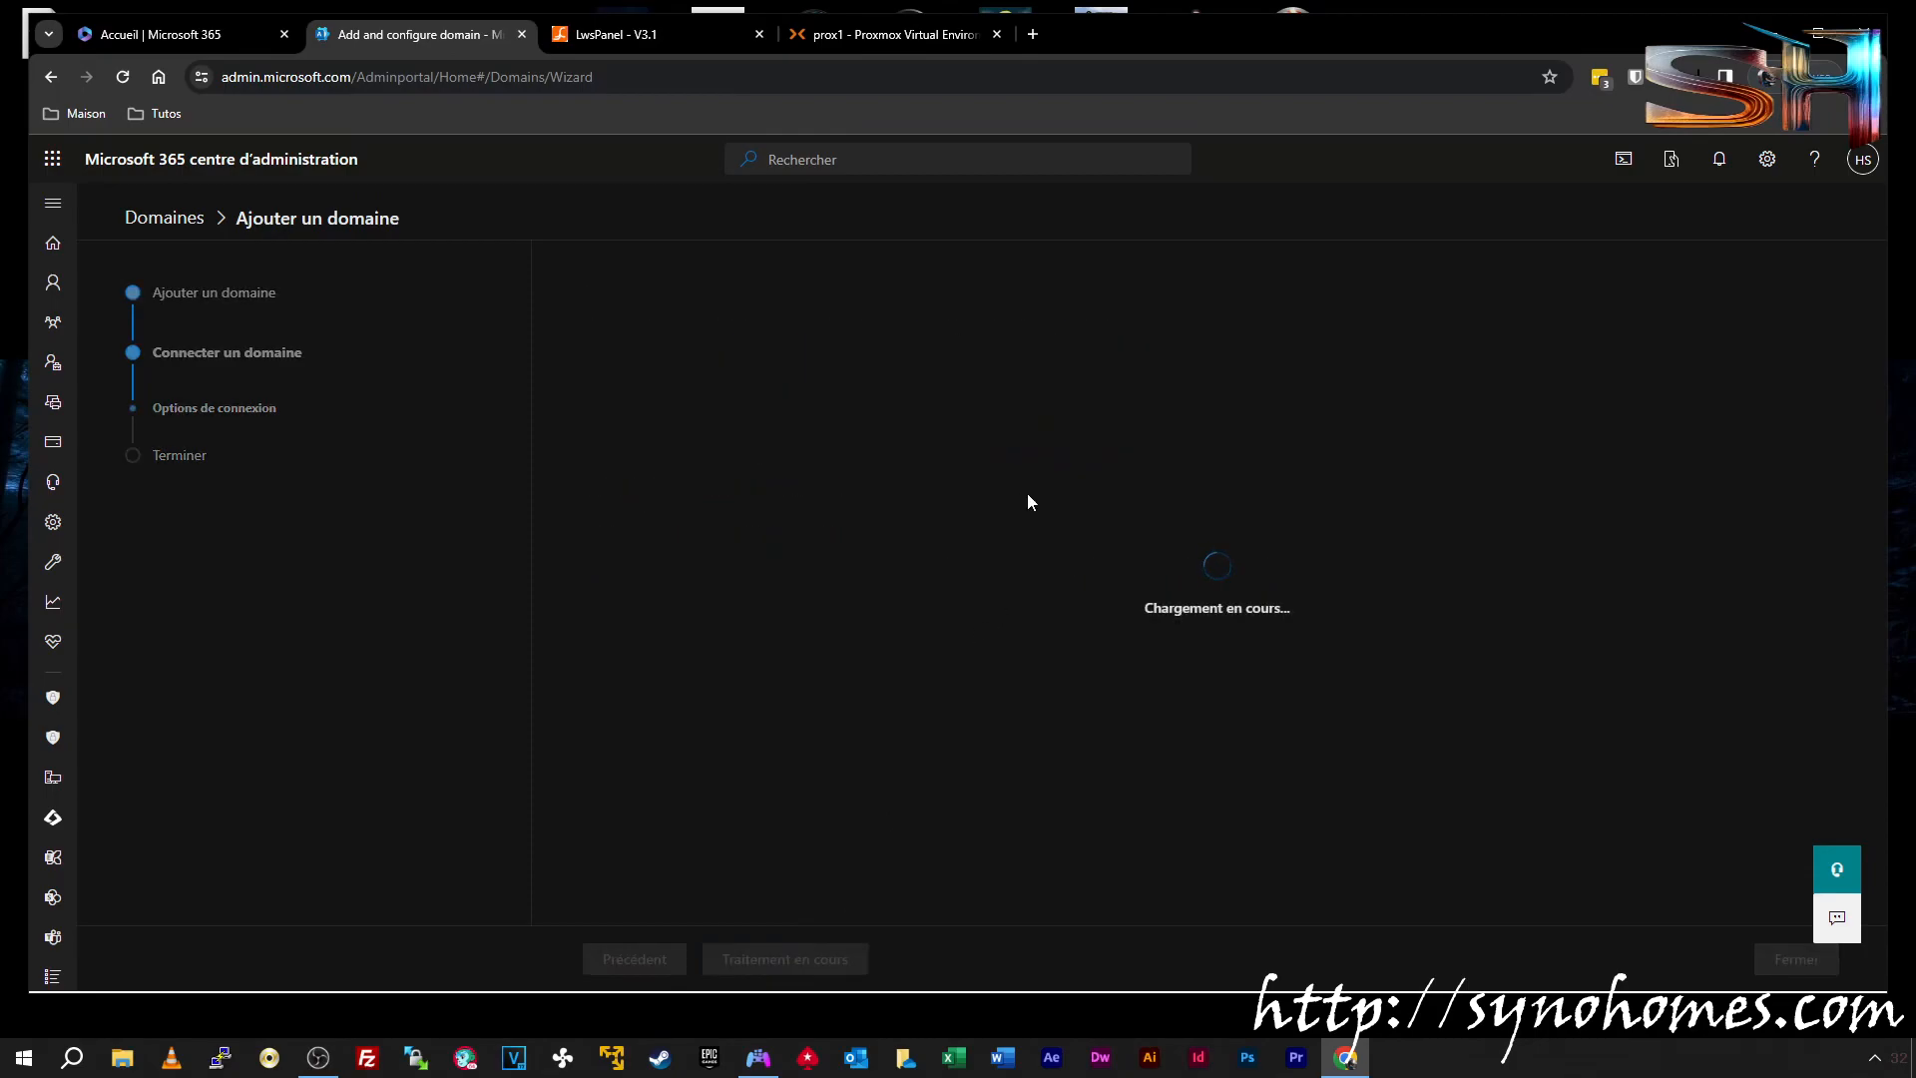
{"action": "scroll", "coordinate": [1026, 501], "scroll_direction": "down", "scroll_amount": 3}
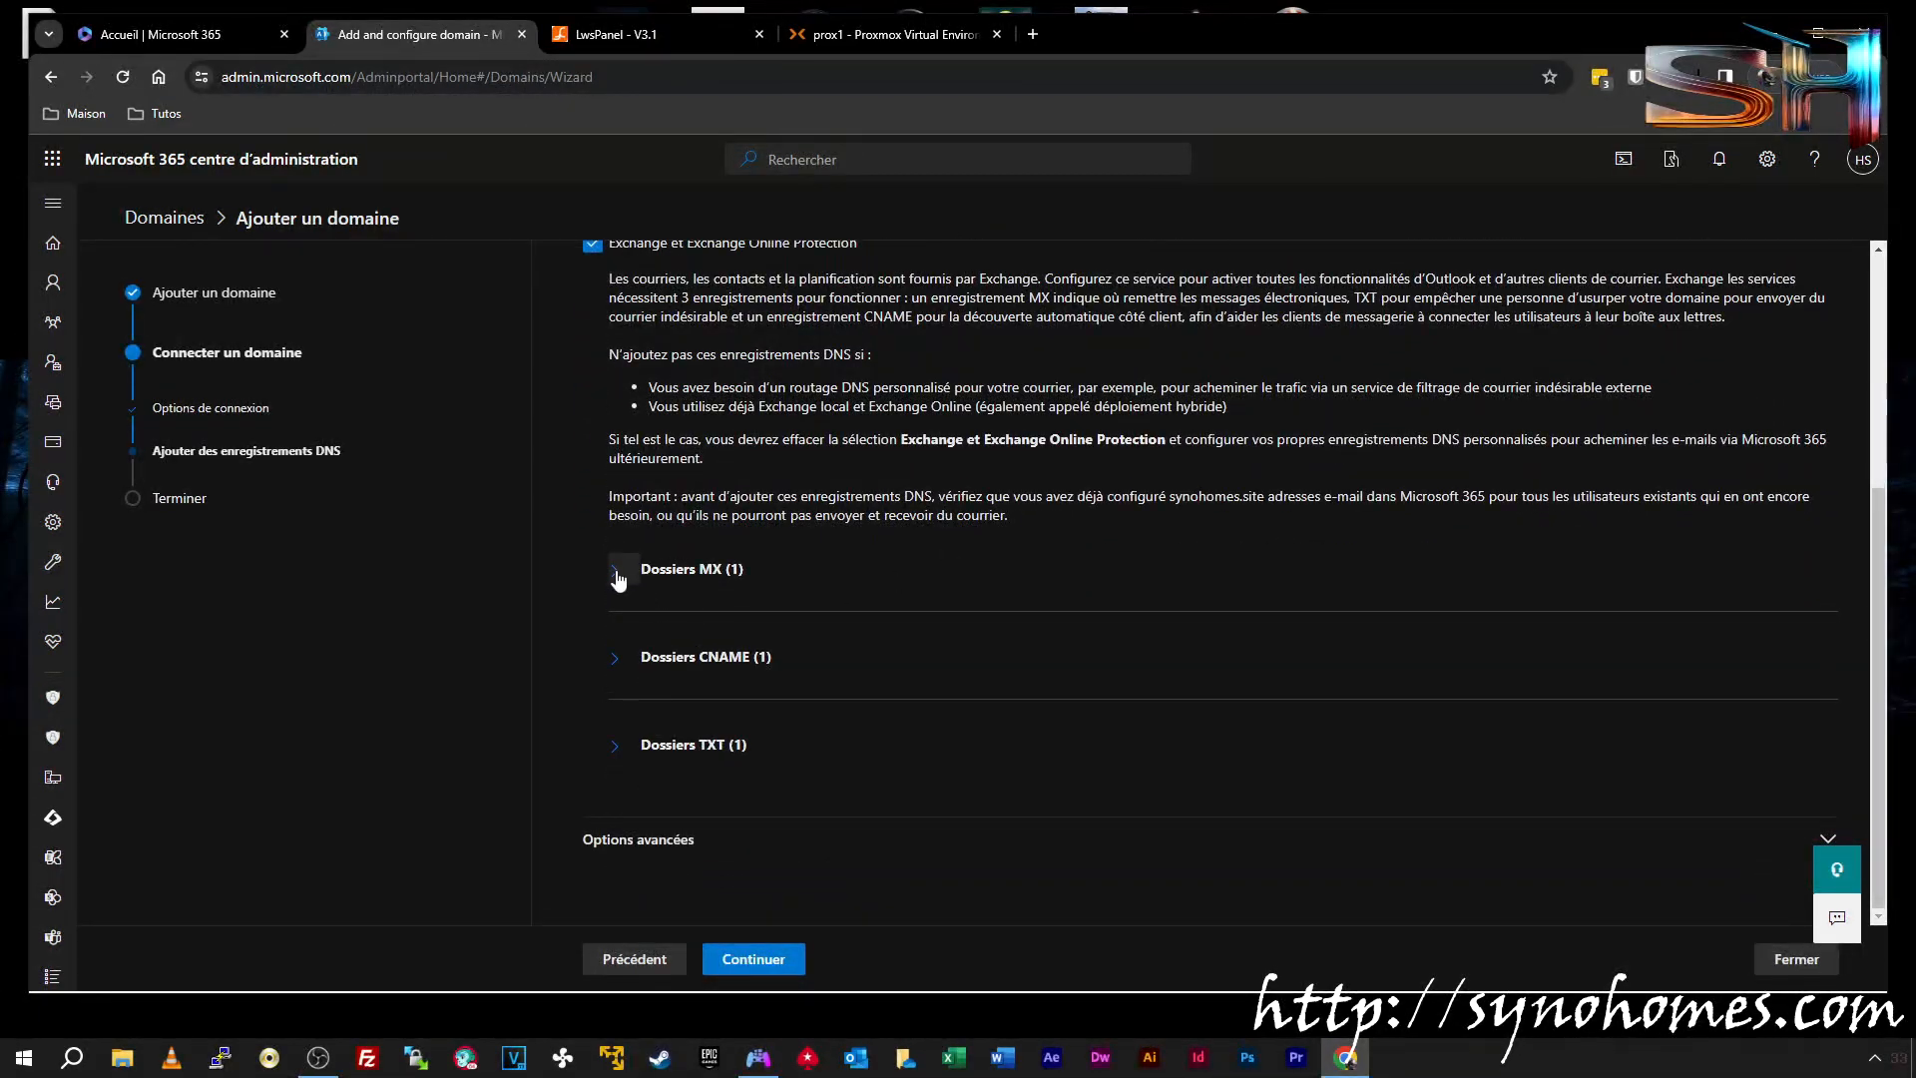
{"action": "left_click", "coordinate": [617, 571]}
{"action": "left_click", "coordinate": [615, 776]}
{"action": "scroll", "coordinate": [616, 774], "scroll_direction": "down", "scroll_amount": 2}
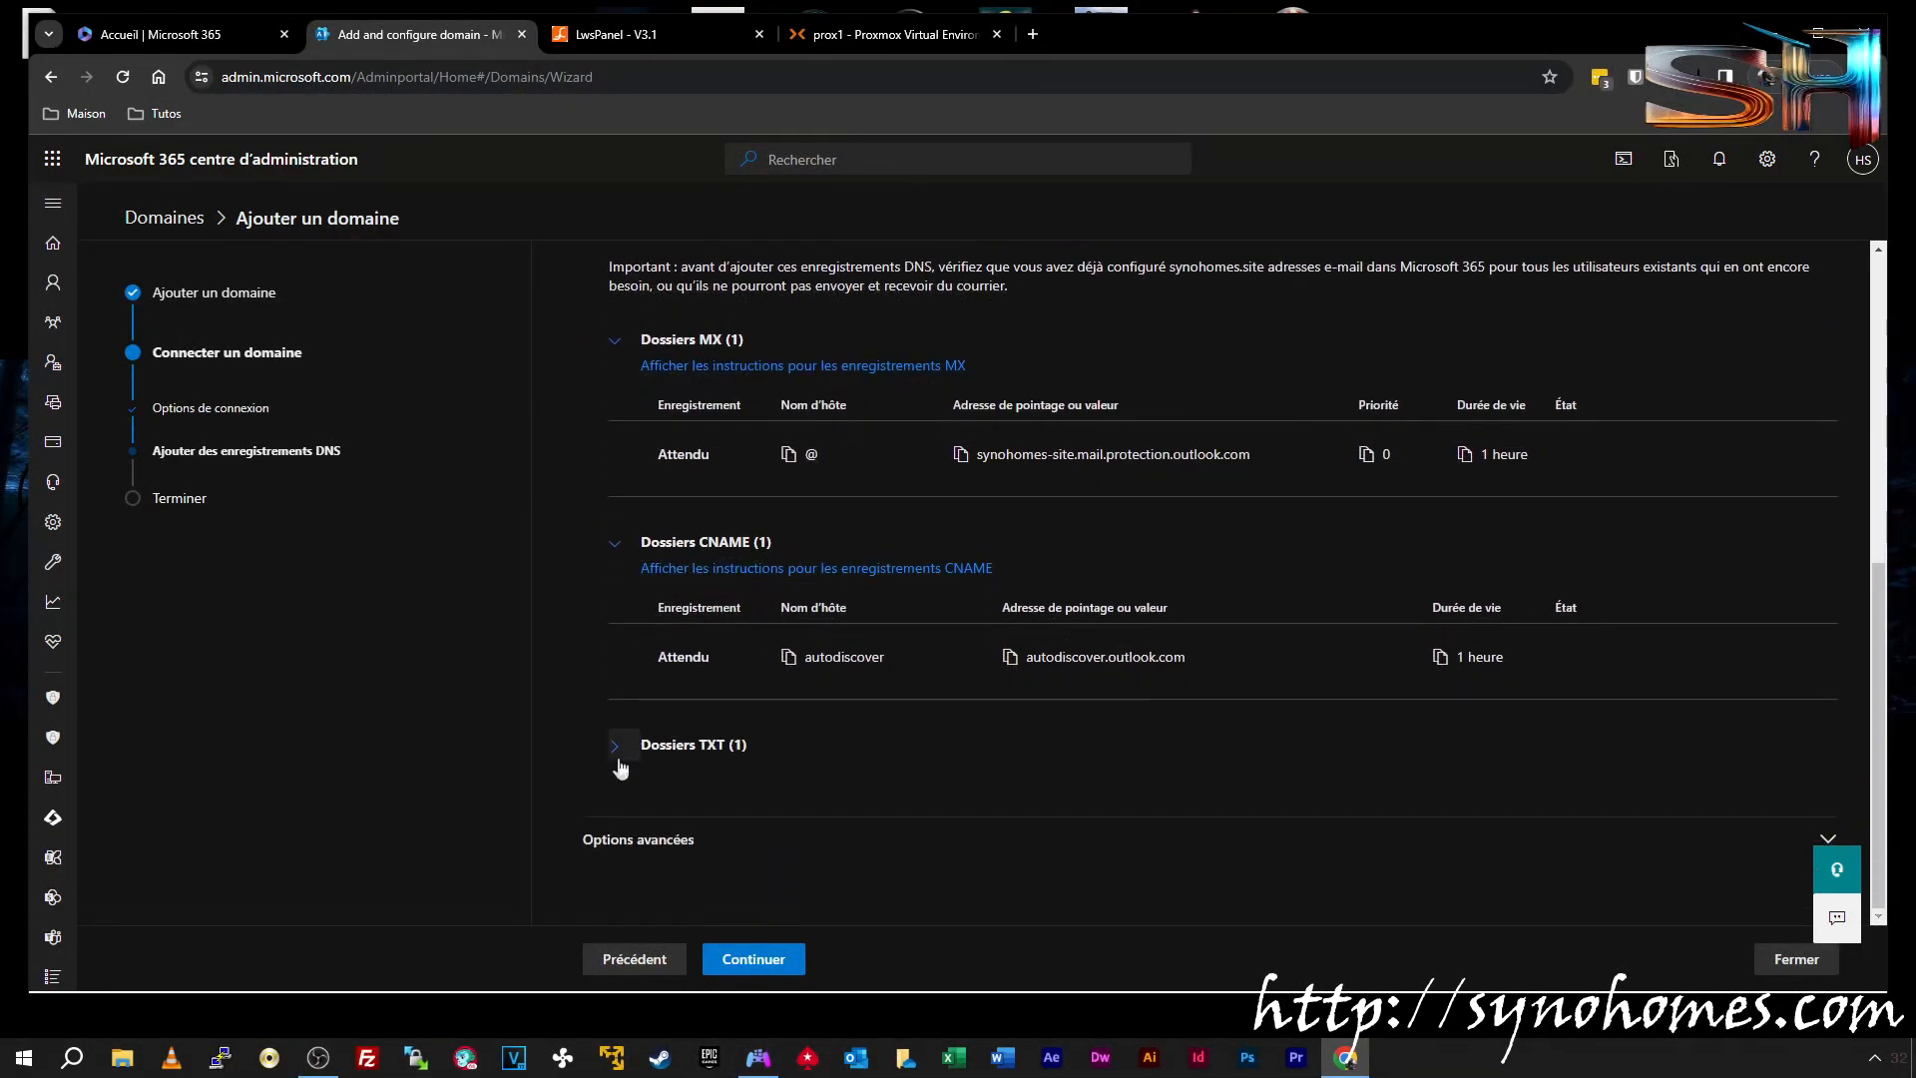
{"action": "left_click", "coordinate": [619, 758]}
{"action": "scroll", "coordinate": [1028, 738], "scroll_direction": "down", "scroll_amount": 1}
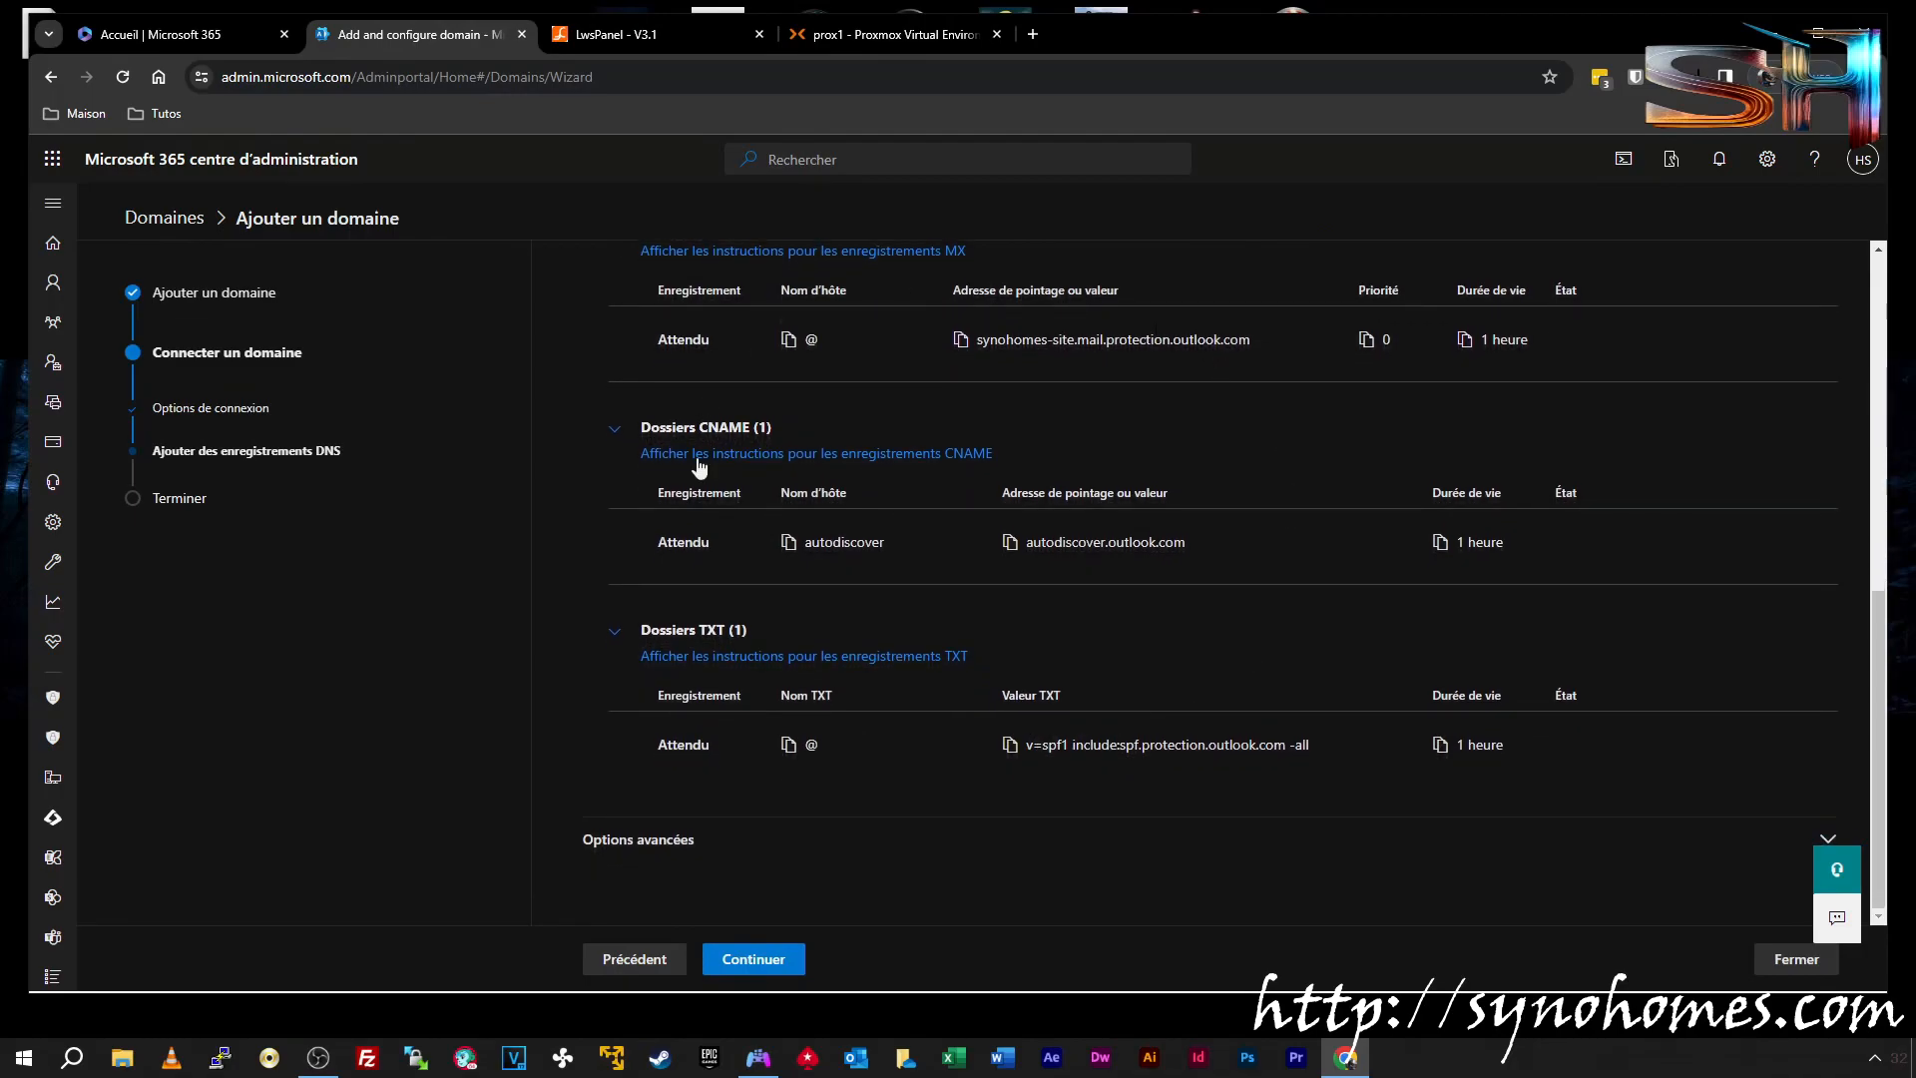
{"action": "scroll", "coordinate": [889, 449], "scroll_direction": "up", "scroll_amount": 2}
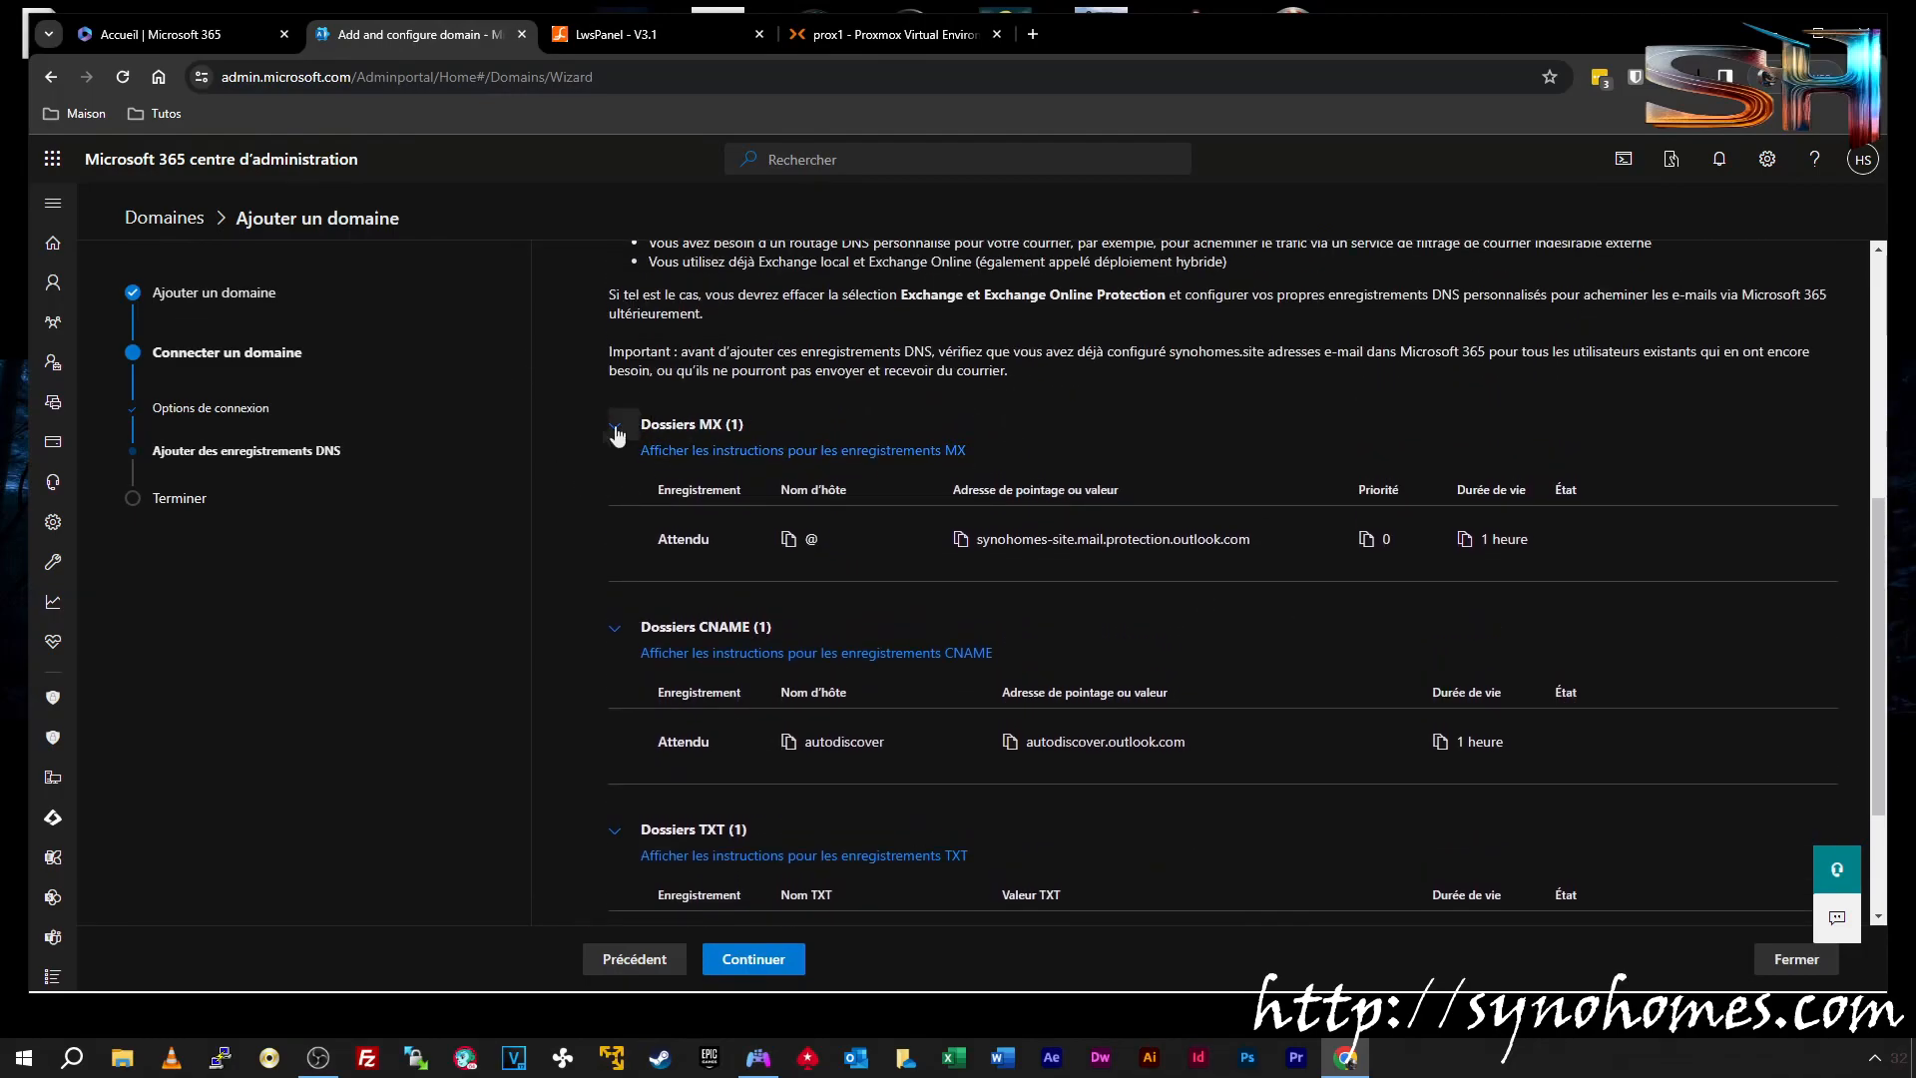
Set the new LWS record type to MX and copy Microsoft 365's MX destination address
{"action": "left_click", "coordinate": [616, 34]}
{"action": "scroll", "coordinate": [586, 415], "scroll_direction": "up", "scroll_amount": 10}
{"action": "left_click", "coordinate": [584, 391]}
{"action": "left_click", "coordinate": [500, 481]}
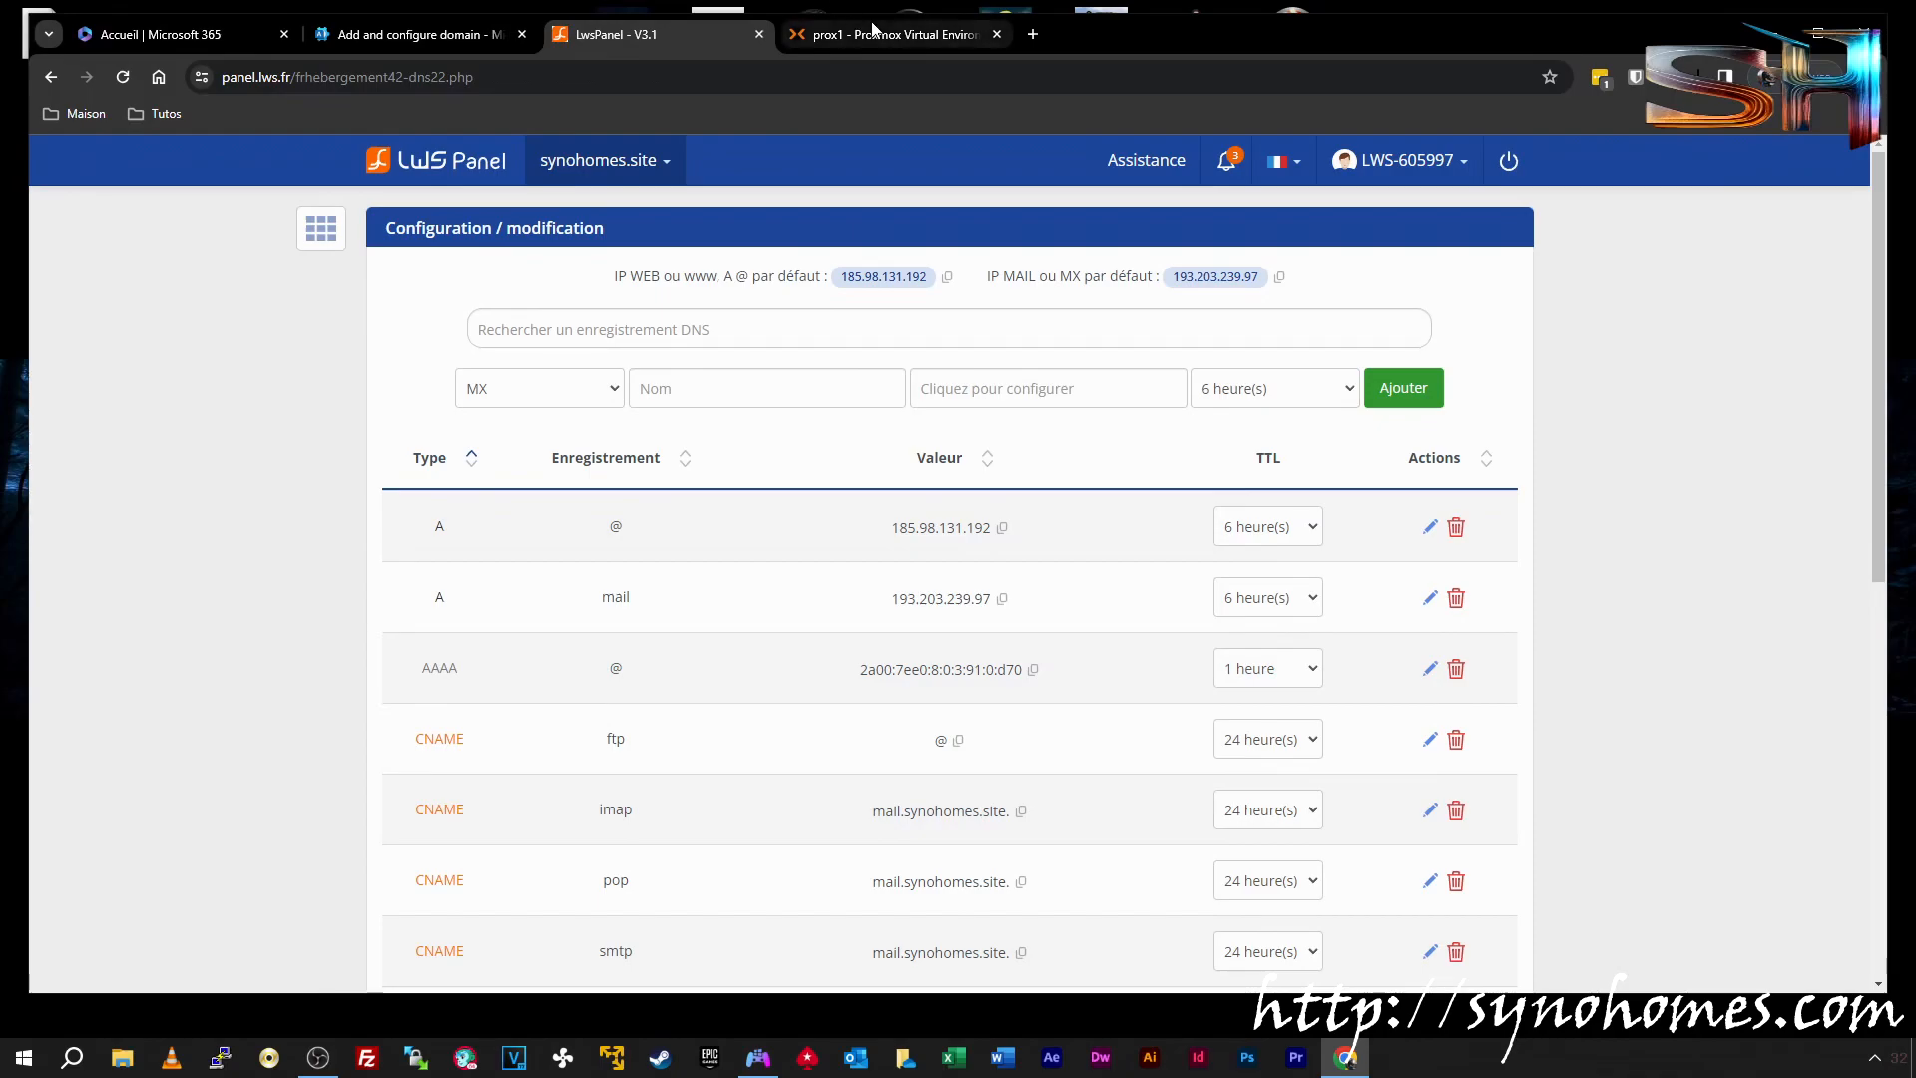
{"action": "left_click", "coordinate": [419, 34]}
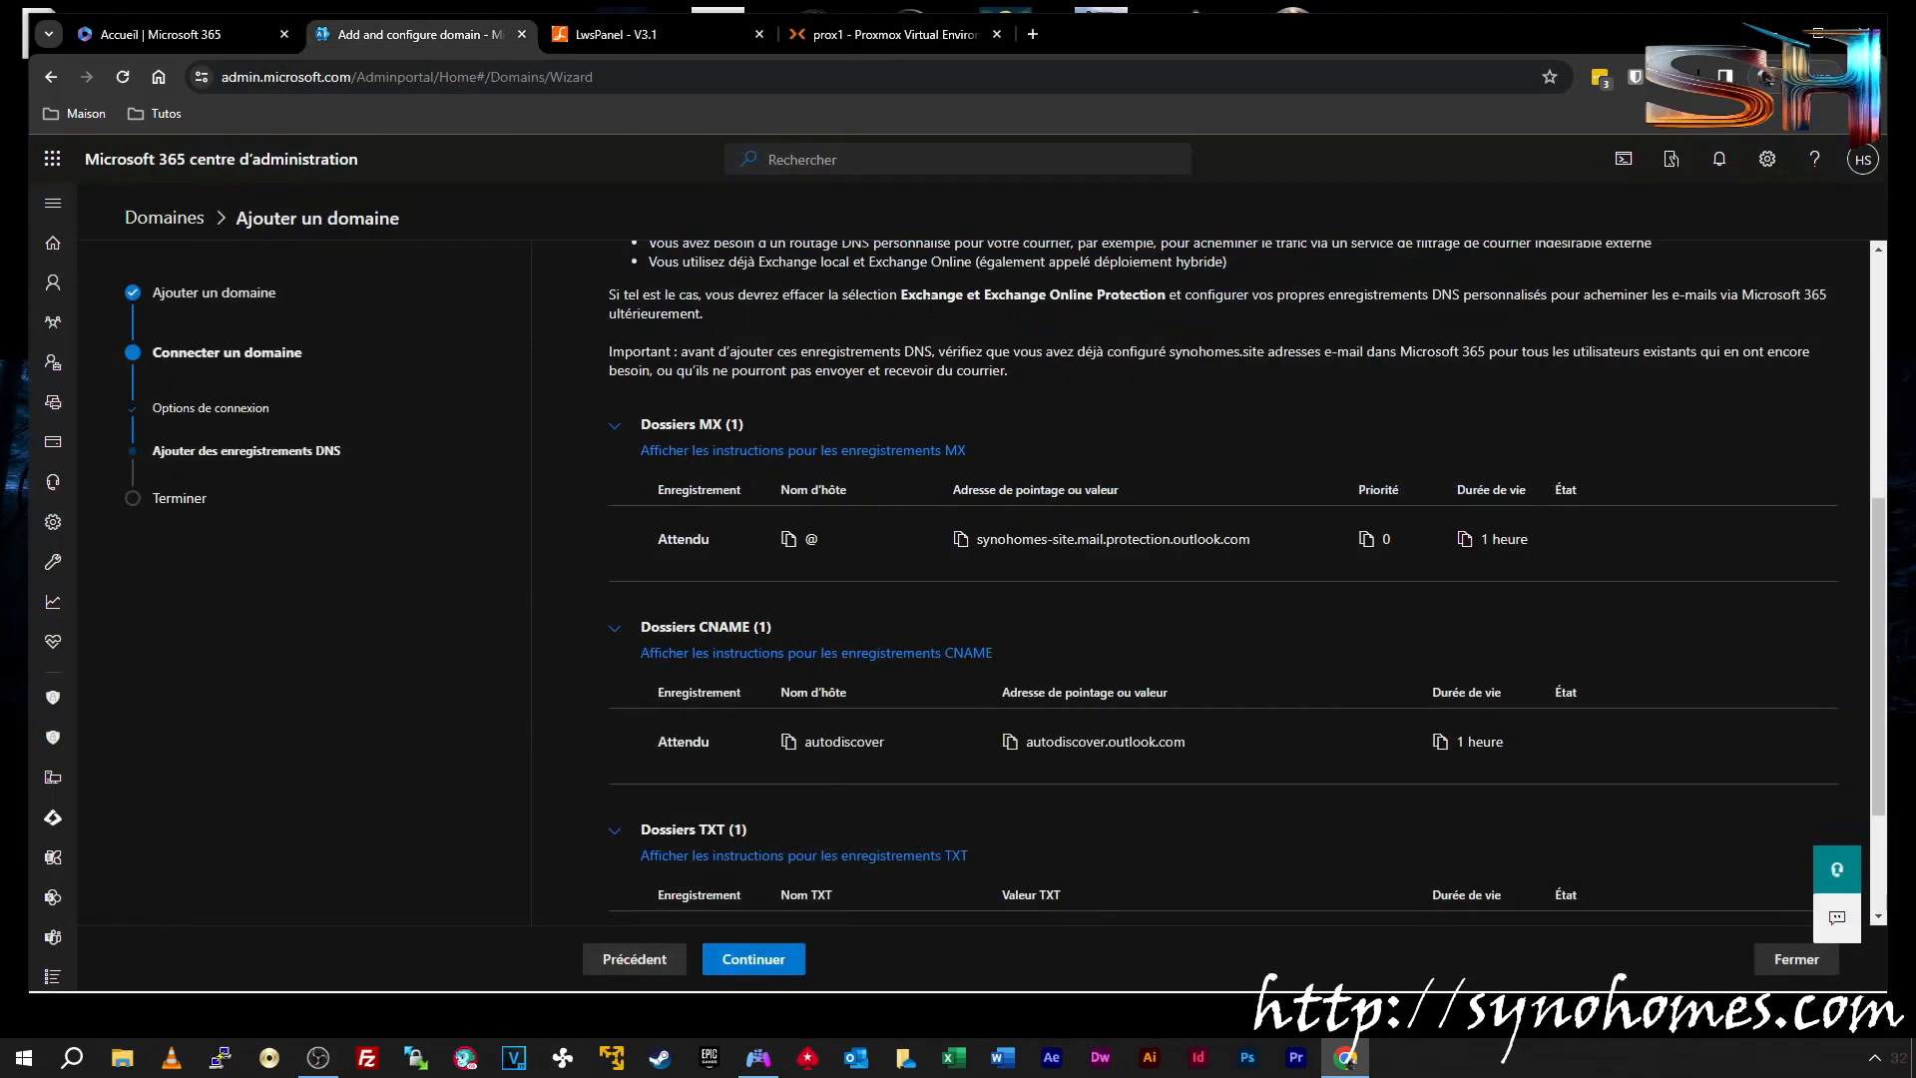
{"action": "left_click", "coordinate": [960, 540]}
Name the MX record @ and paste synohomes-site.mail.protection.outlook.com as its server
{"action": "left_click", "coordinate": [669, 34]}
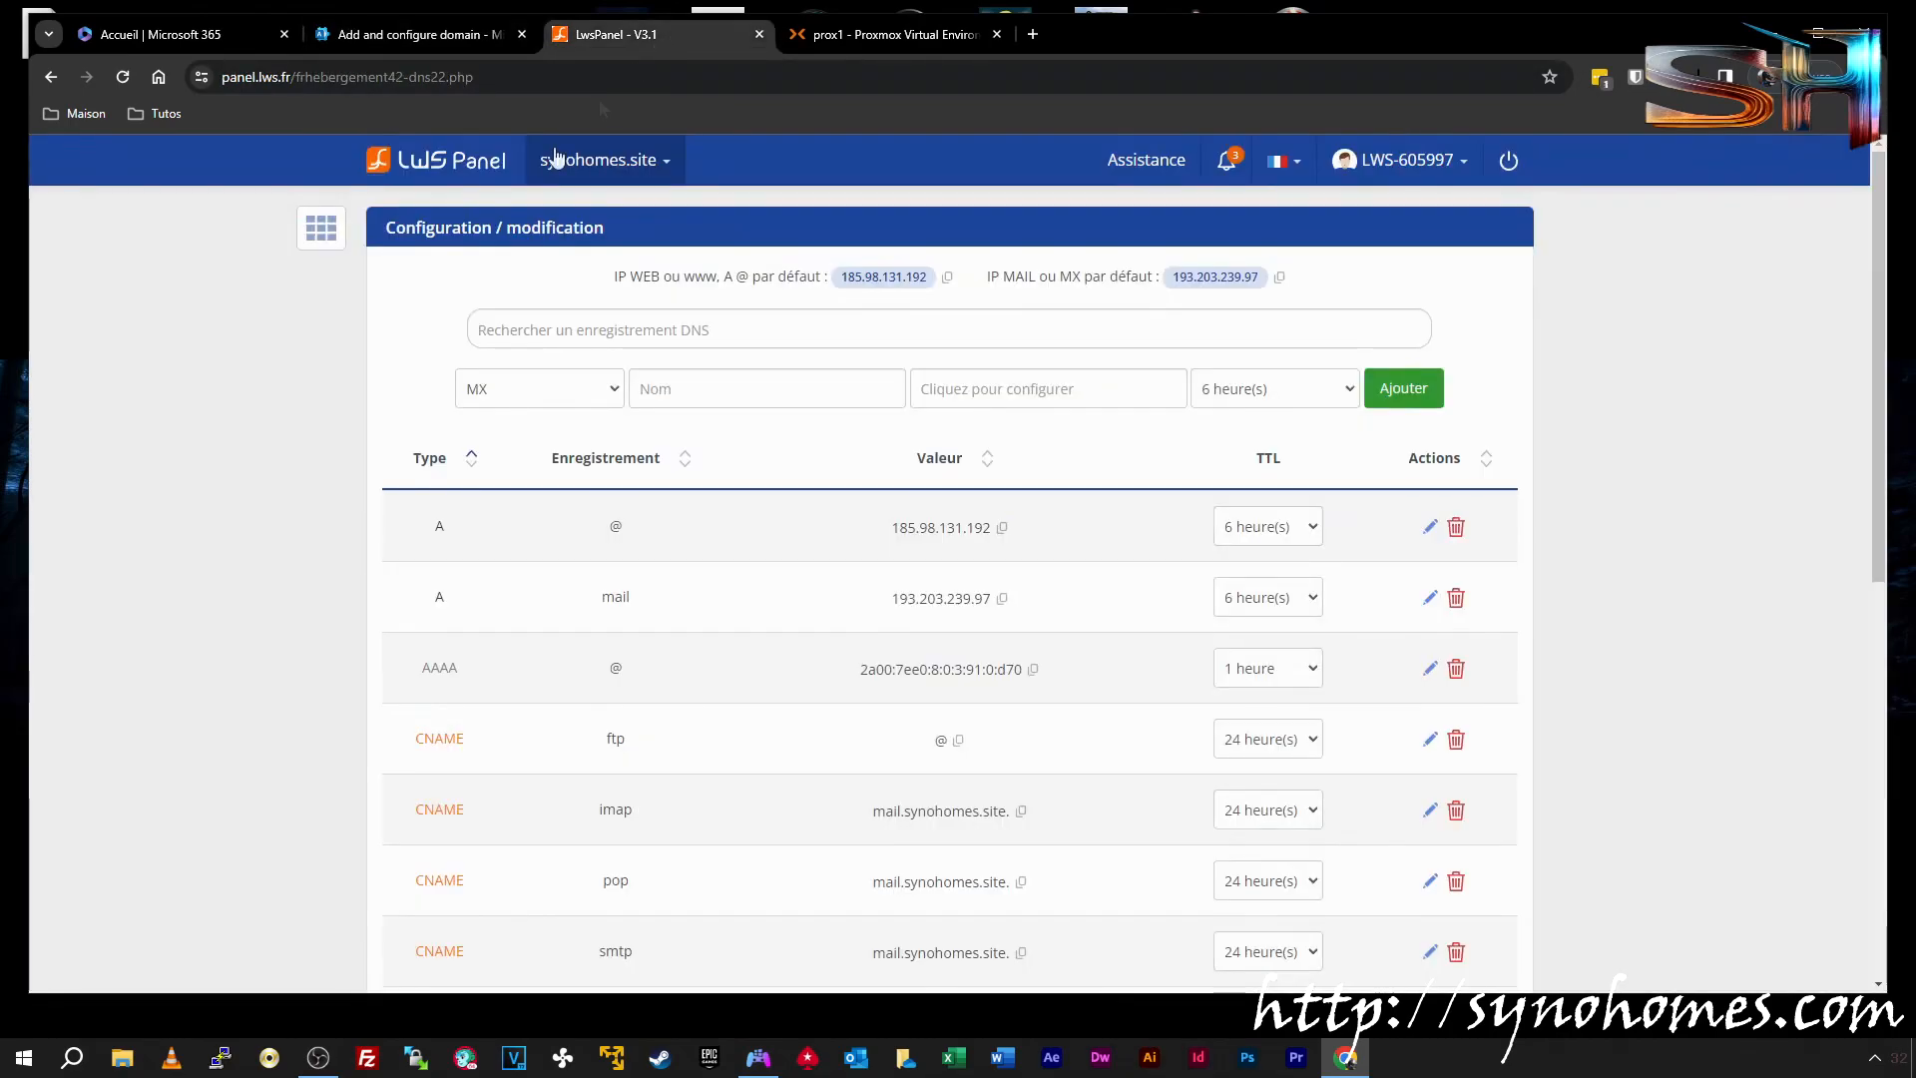
{"action": "left_click", "coordinate": [703, 392]}
{"action": "left_click", "coordinate": [493, 22]}
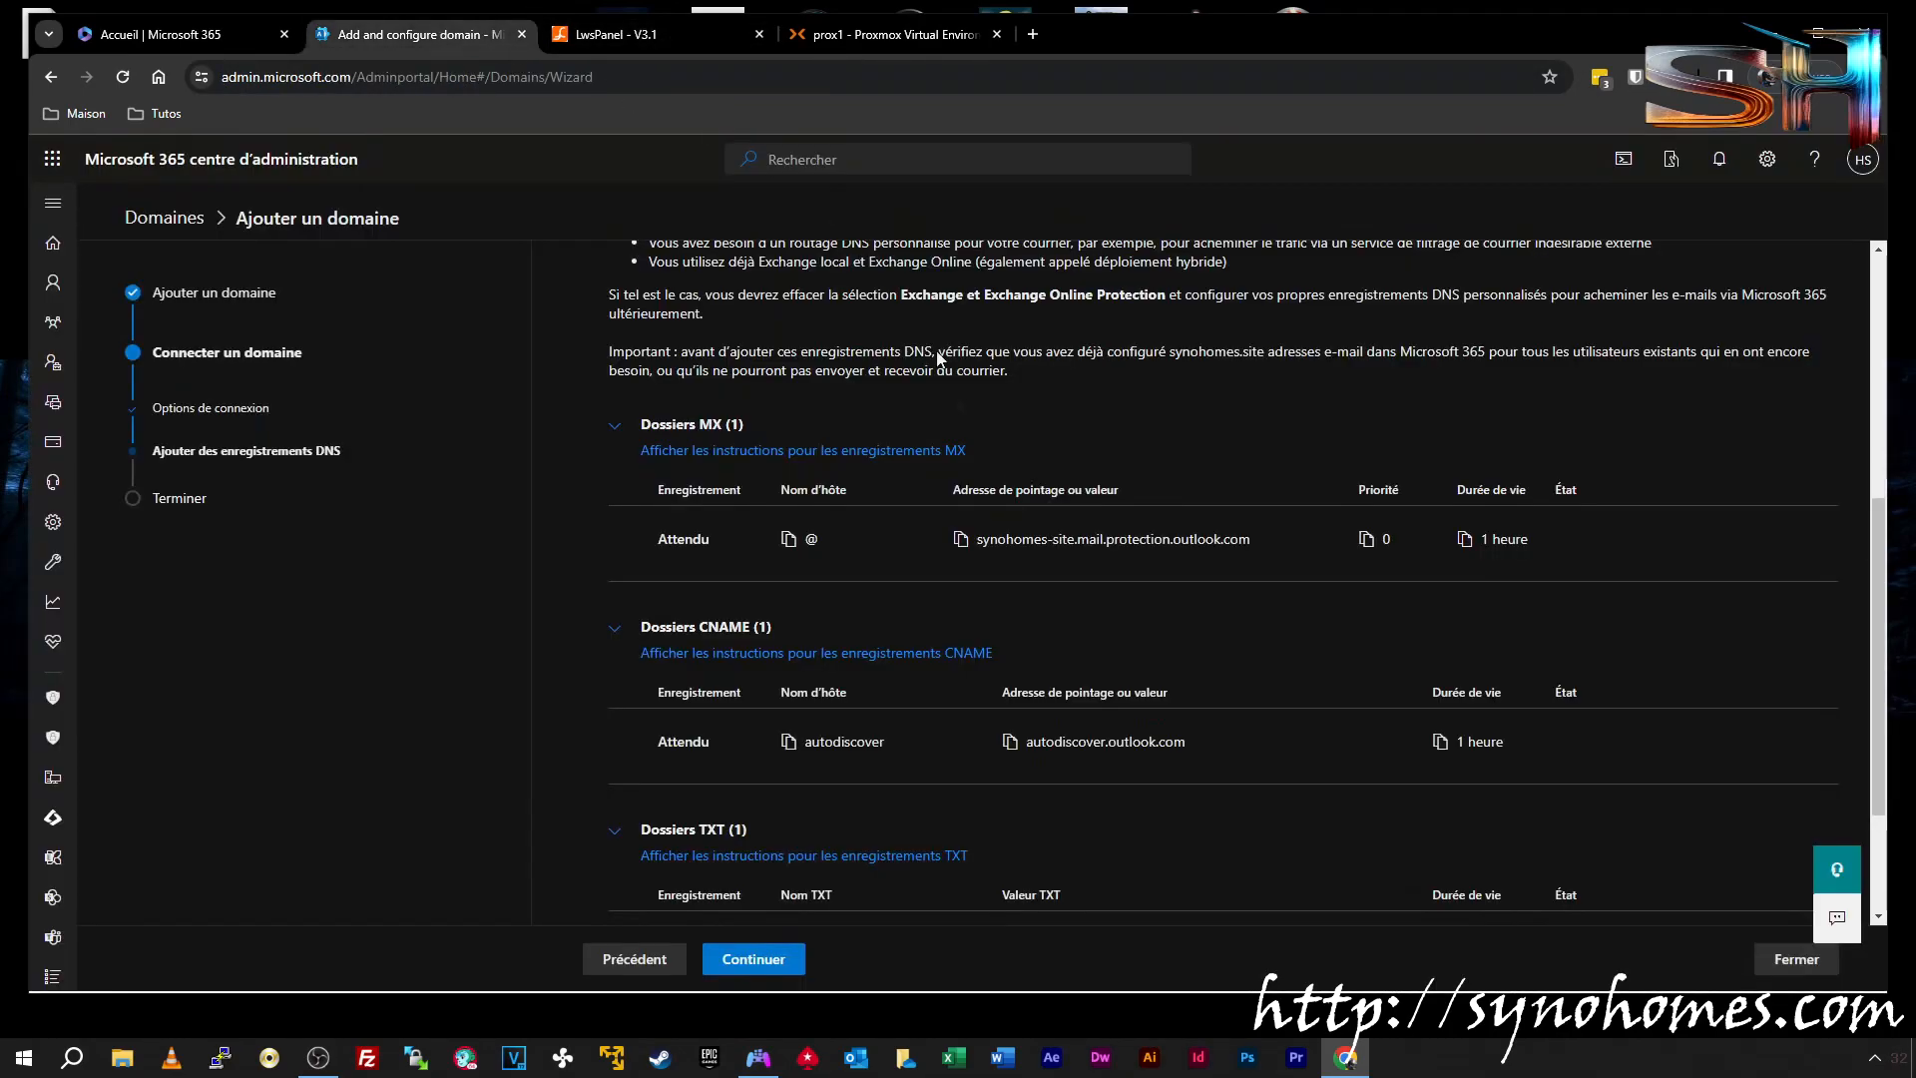
{"action": "left_click", "coordinate": [669, 46]}
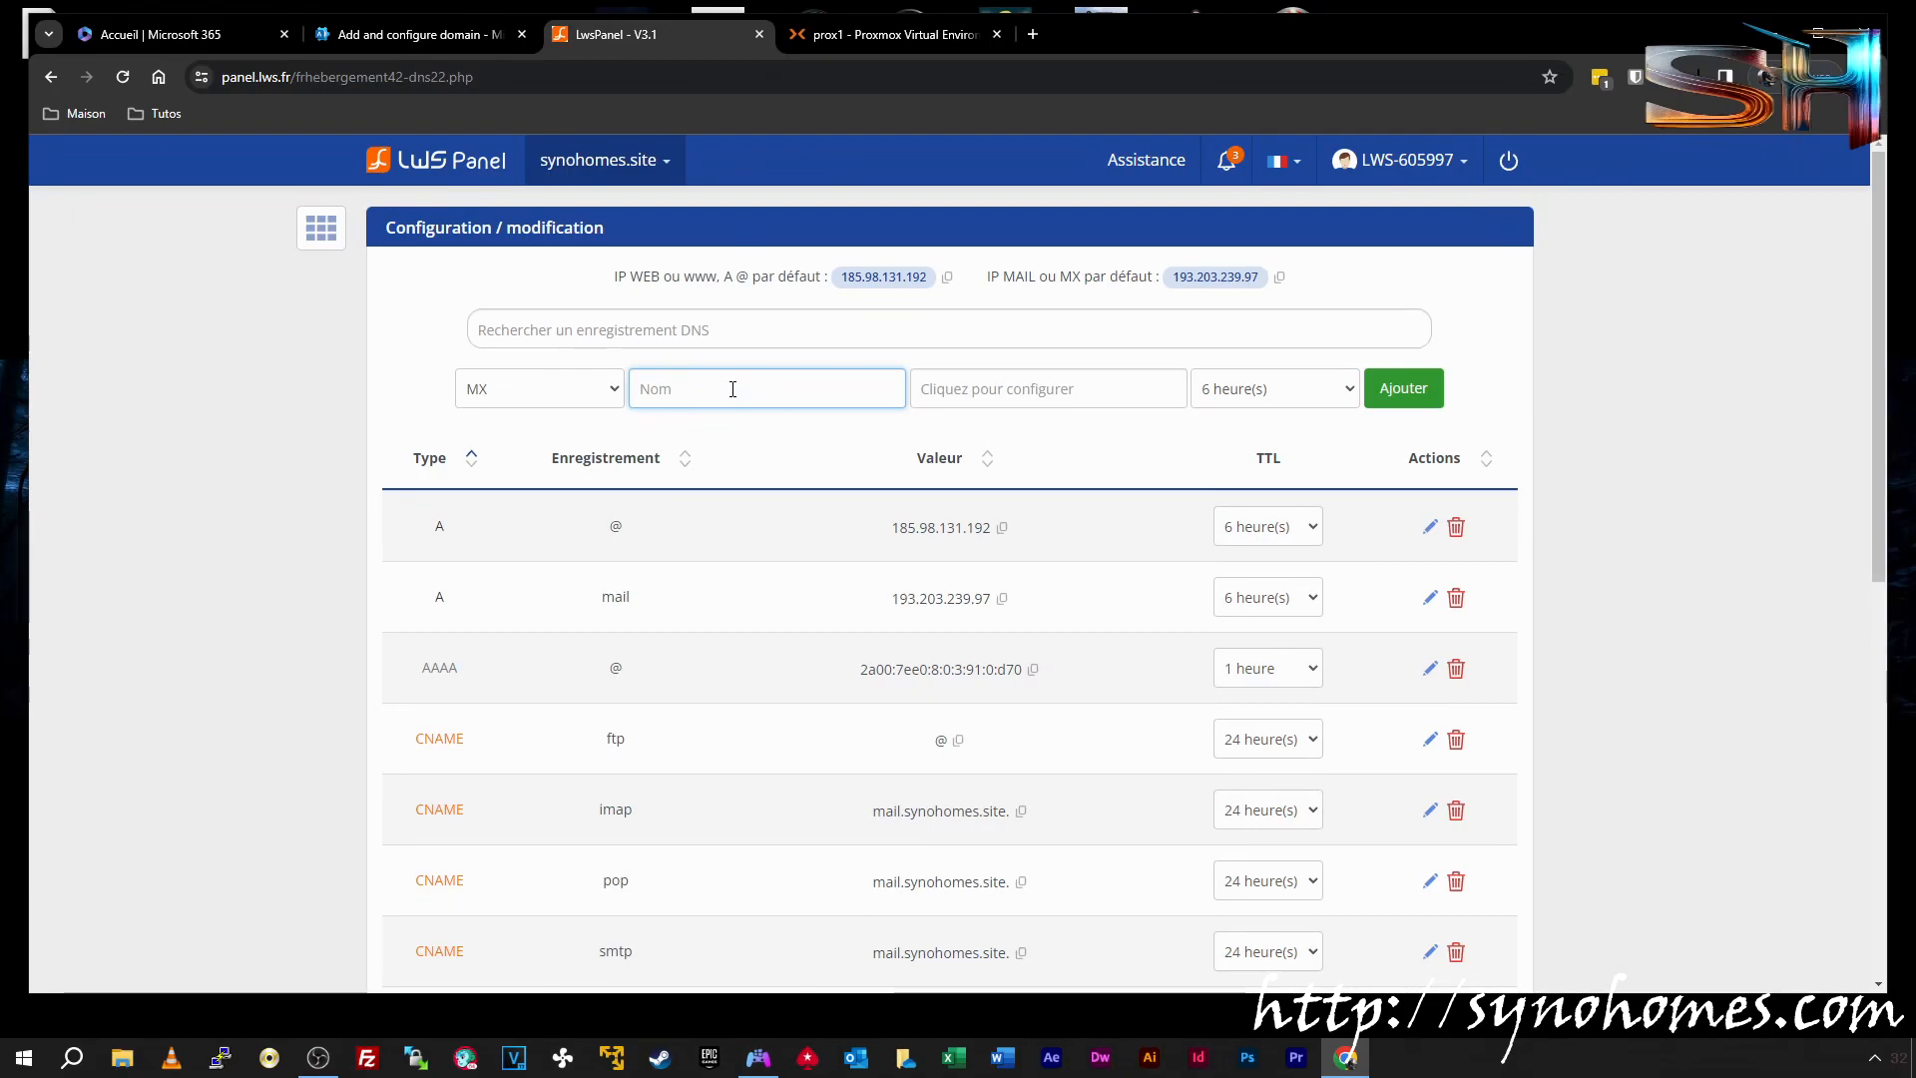
{"action": "type", "text": "@"}
{"action": "left_click", "coordinate": [954, 397]}
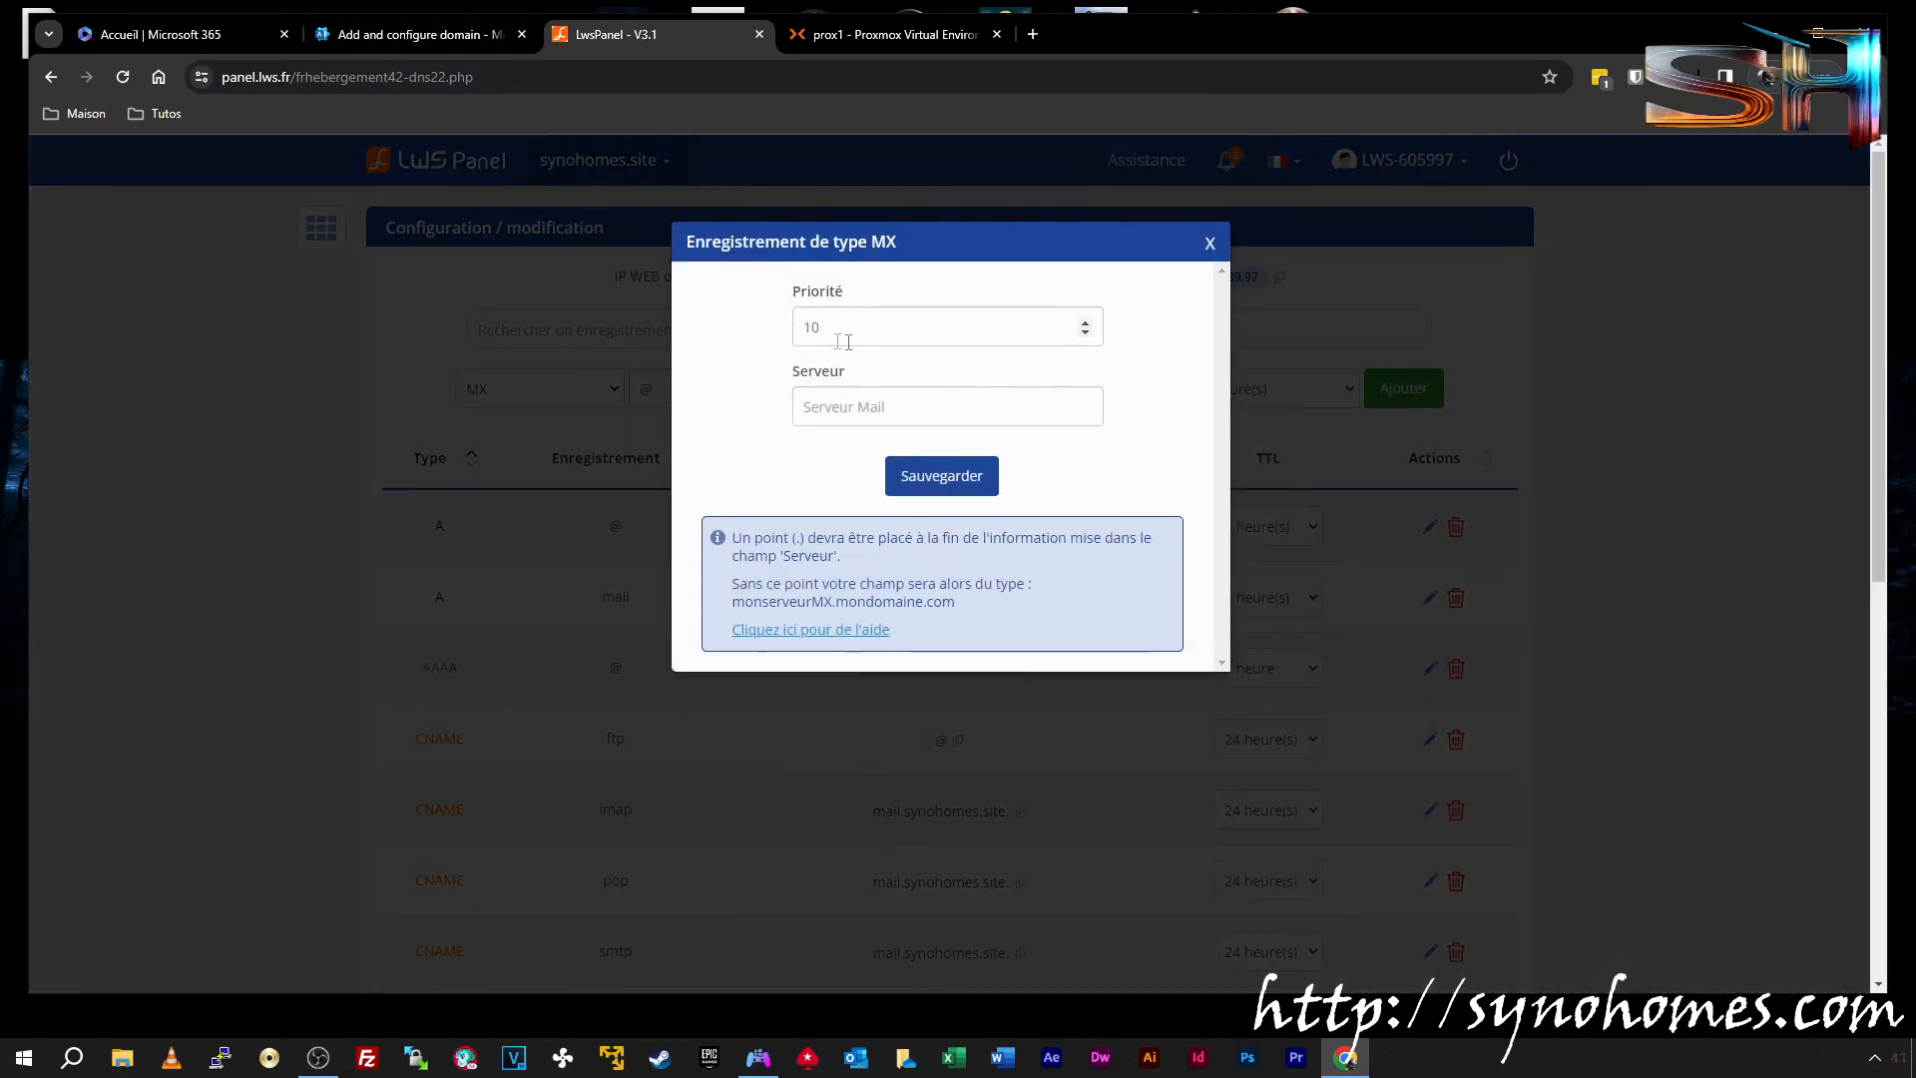
{"action": "left_click", "coordinate": [931, 404]}
{"action": "key", "text": "ctrl+v"}
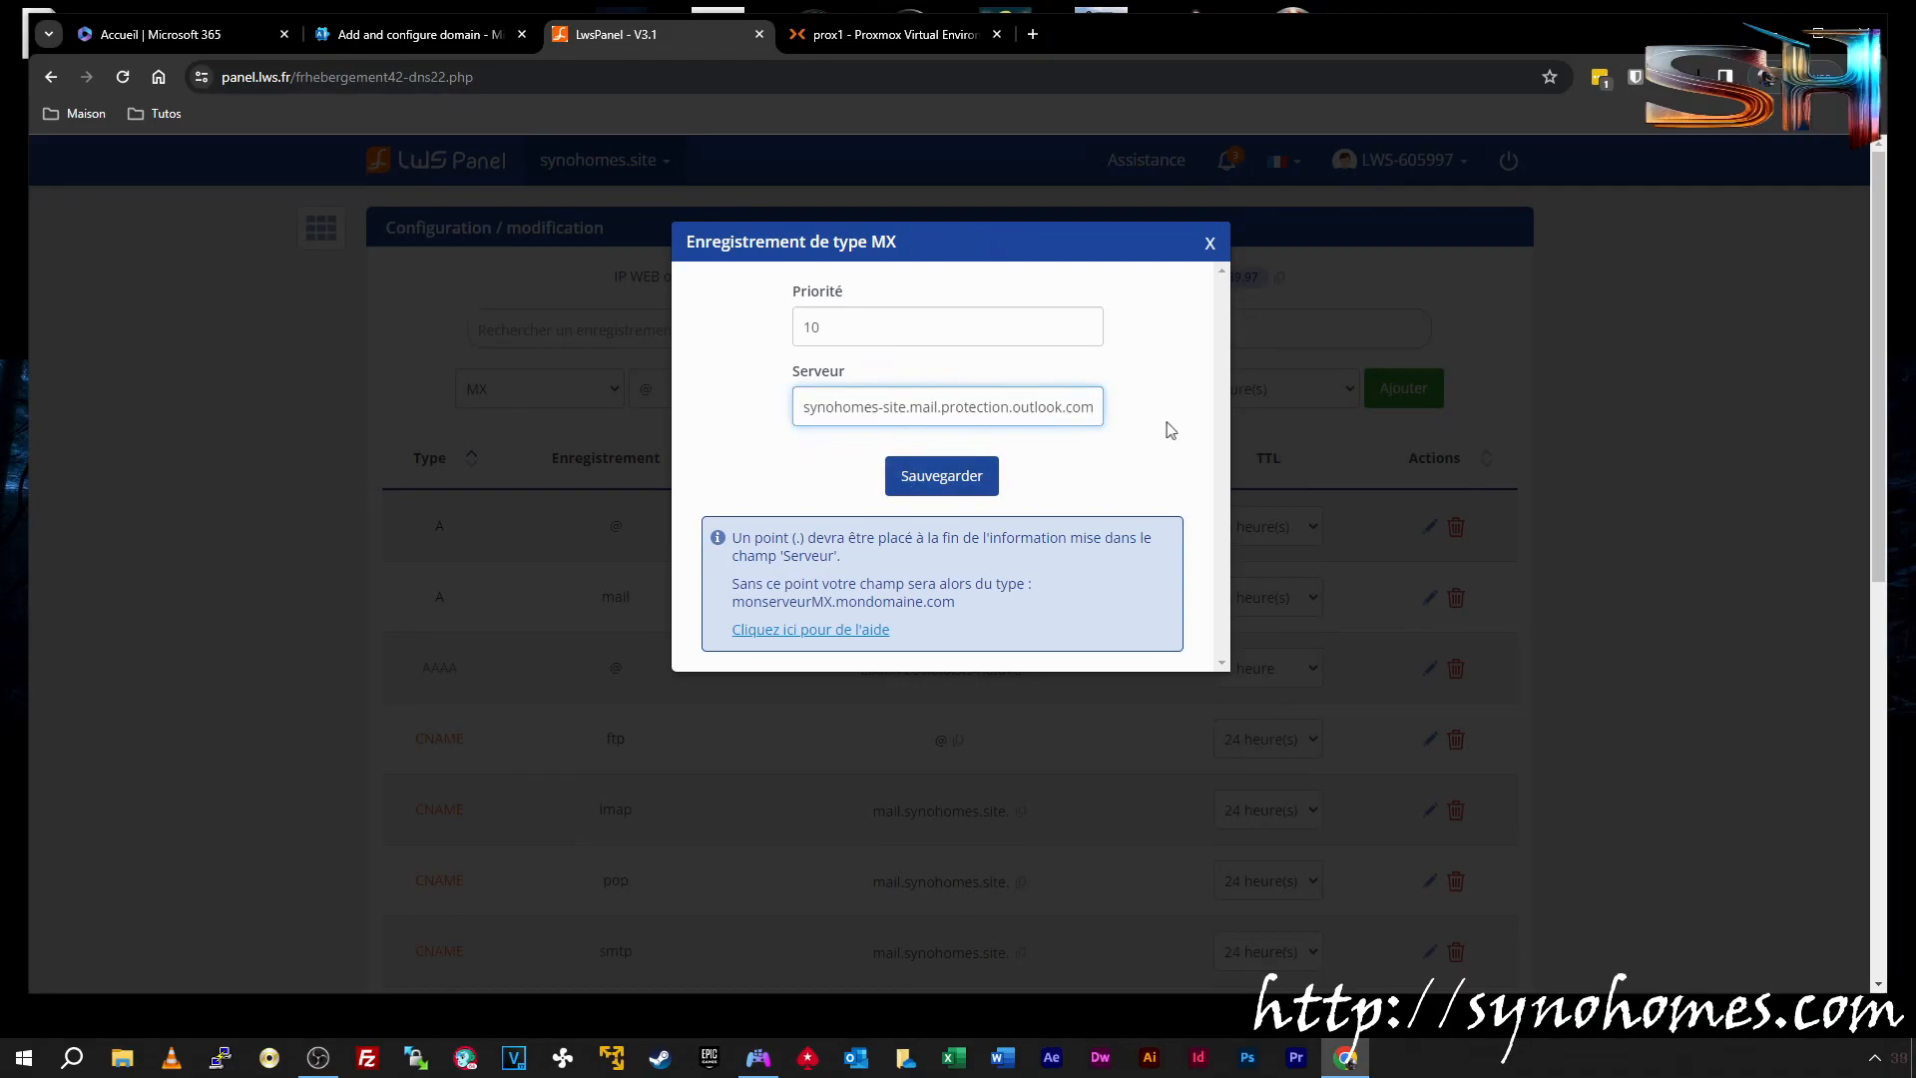
Set MX priority 0 and TTL 1 heure, then add the record to the zone
{"action": "left_click", "coordinate": [445, 38]}
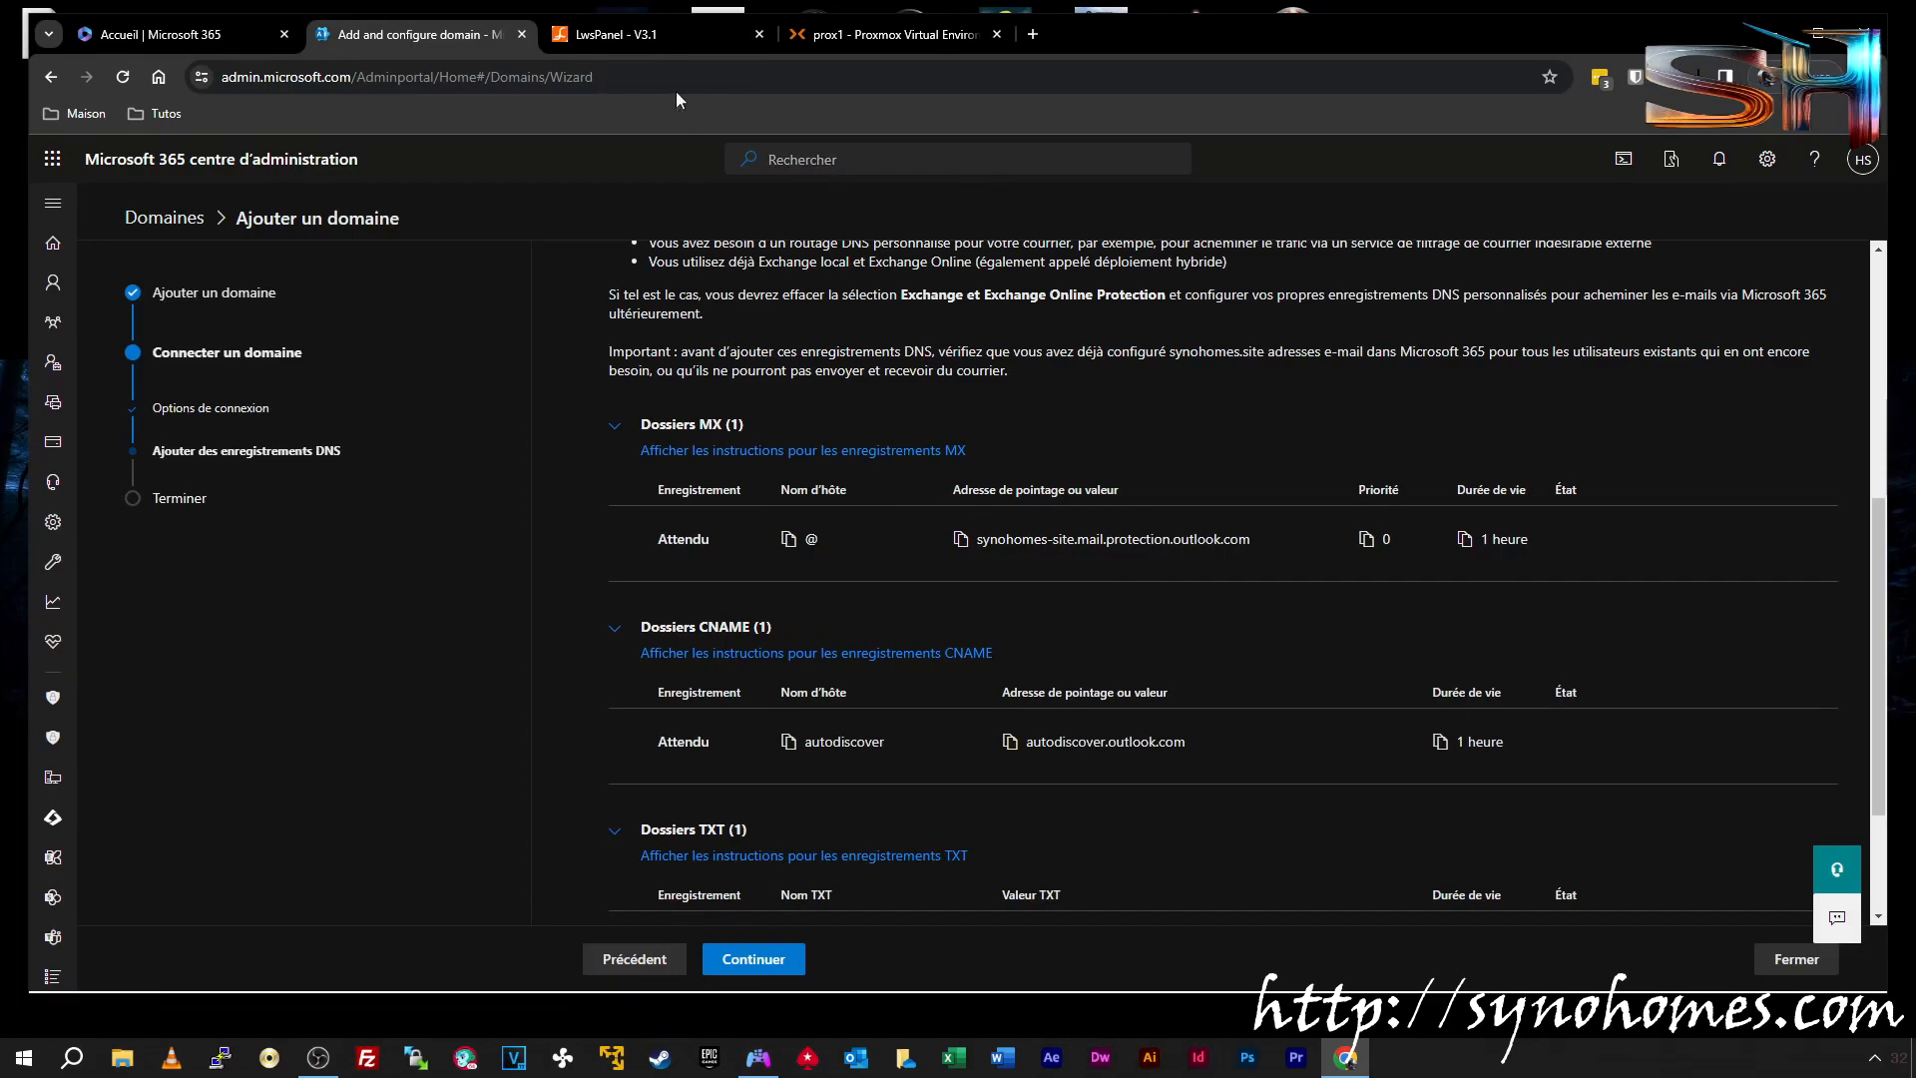
{"action": "left_click", "coordinate": [615, 34]}
{"action": "double_click", "coordinate": [795, 330]}
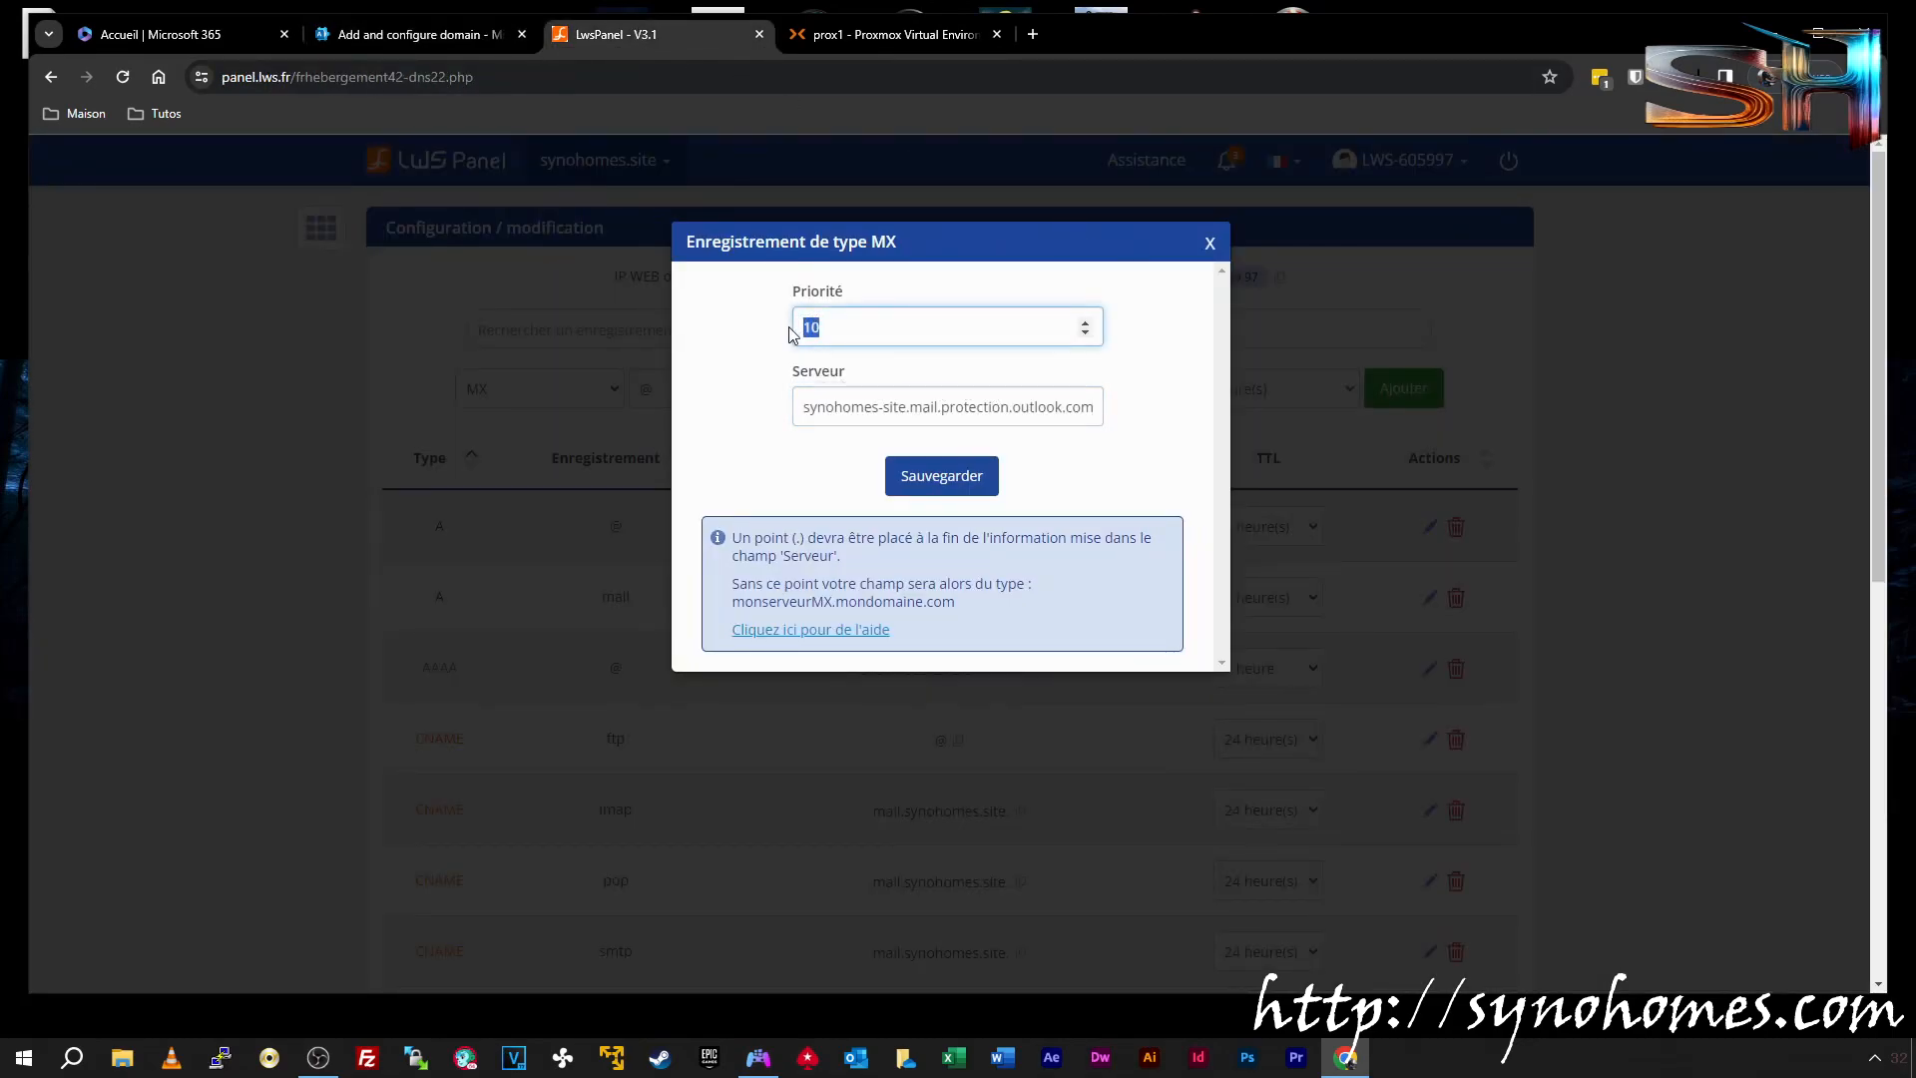
{"action": "left_click", "coordinate": [972, 469]}
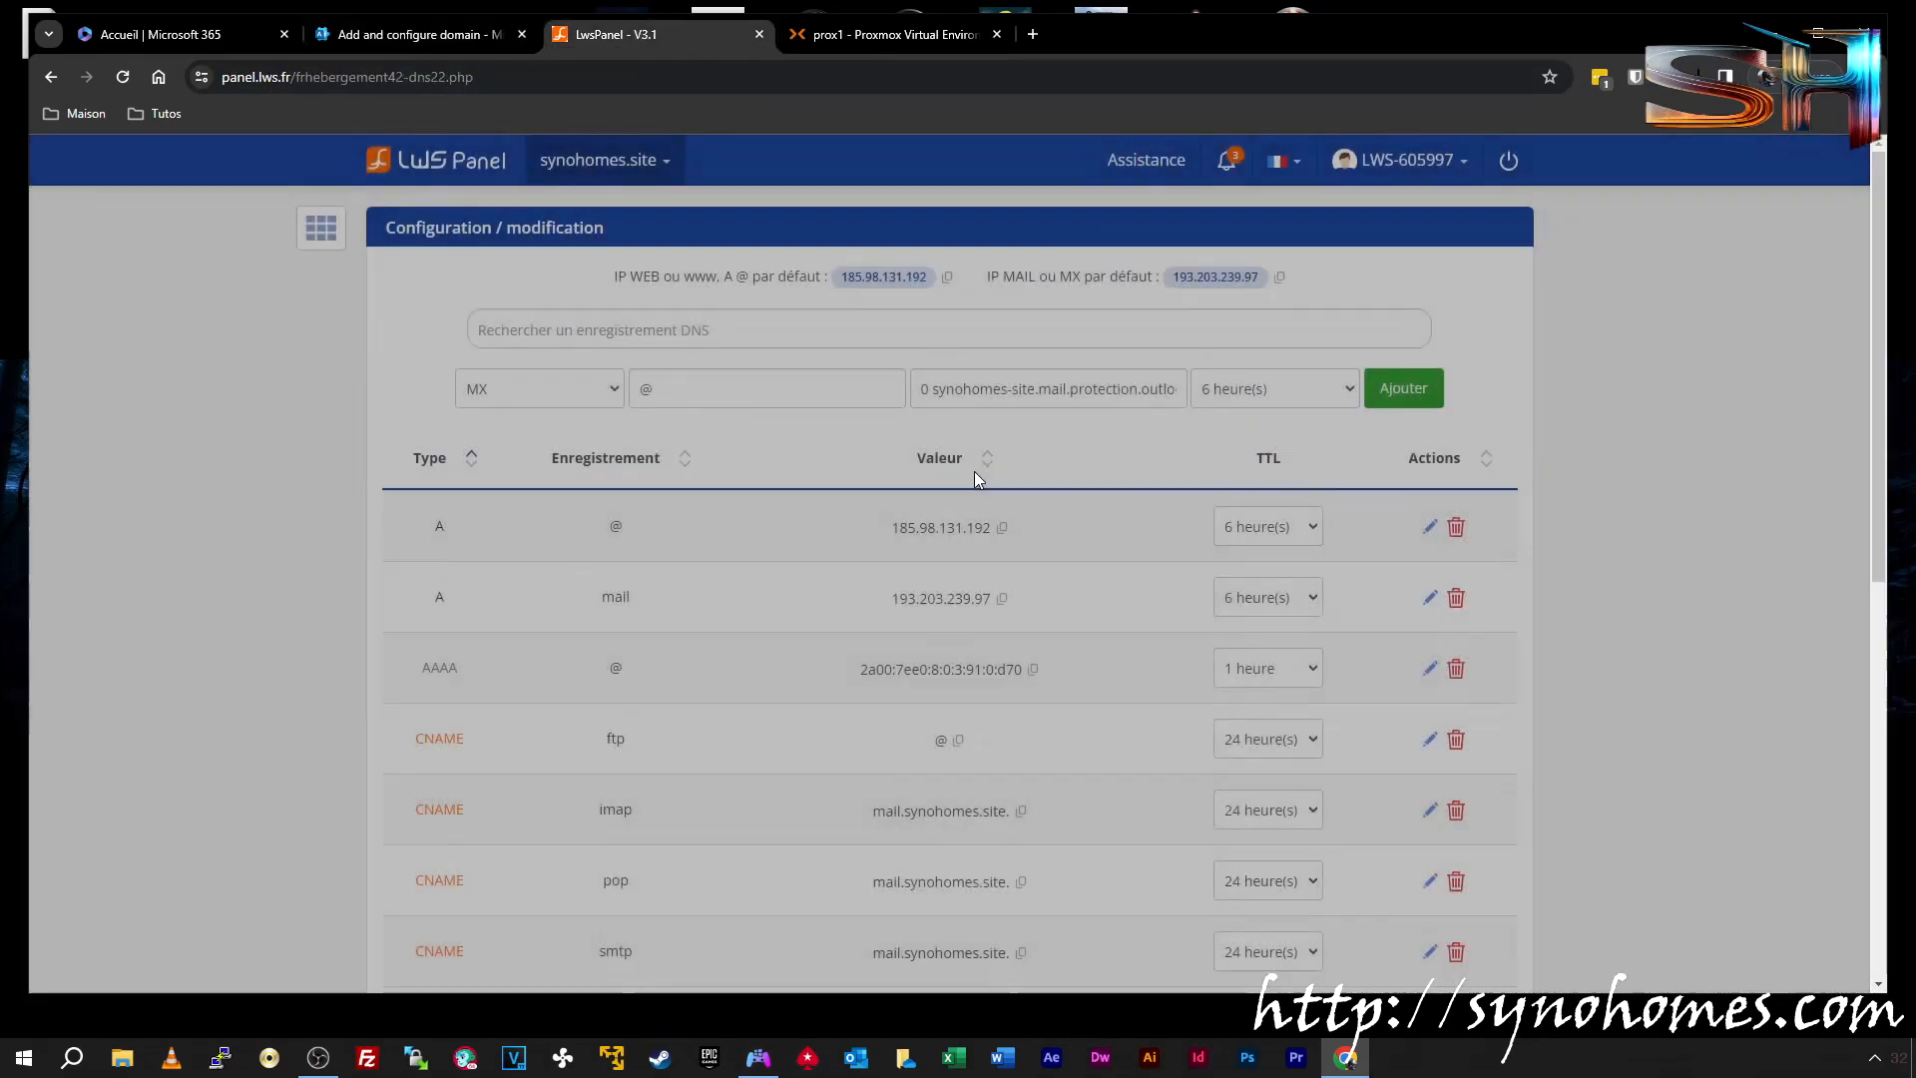
{"action": "left_click", "coordinate": [1275, 391]}
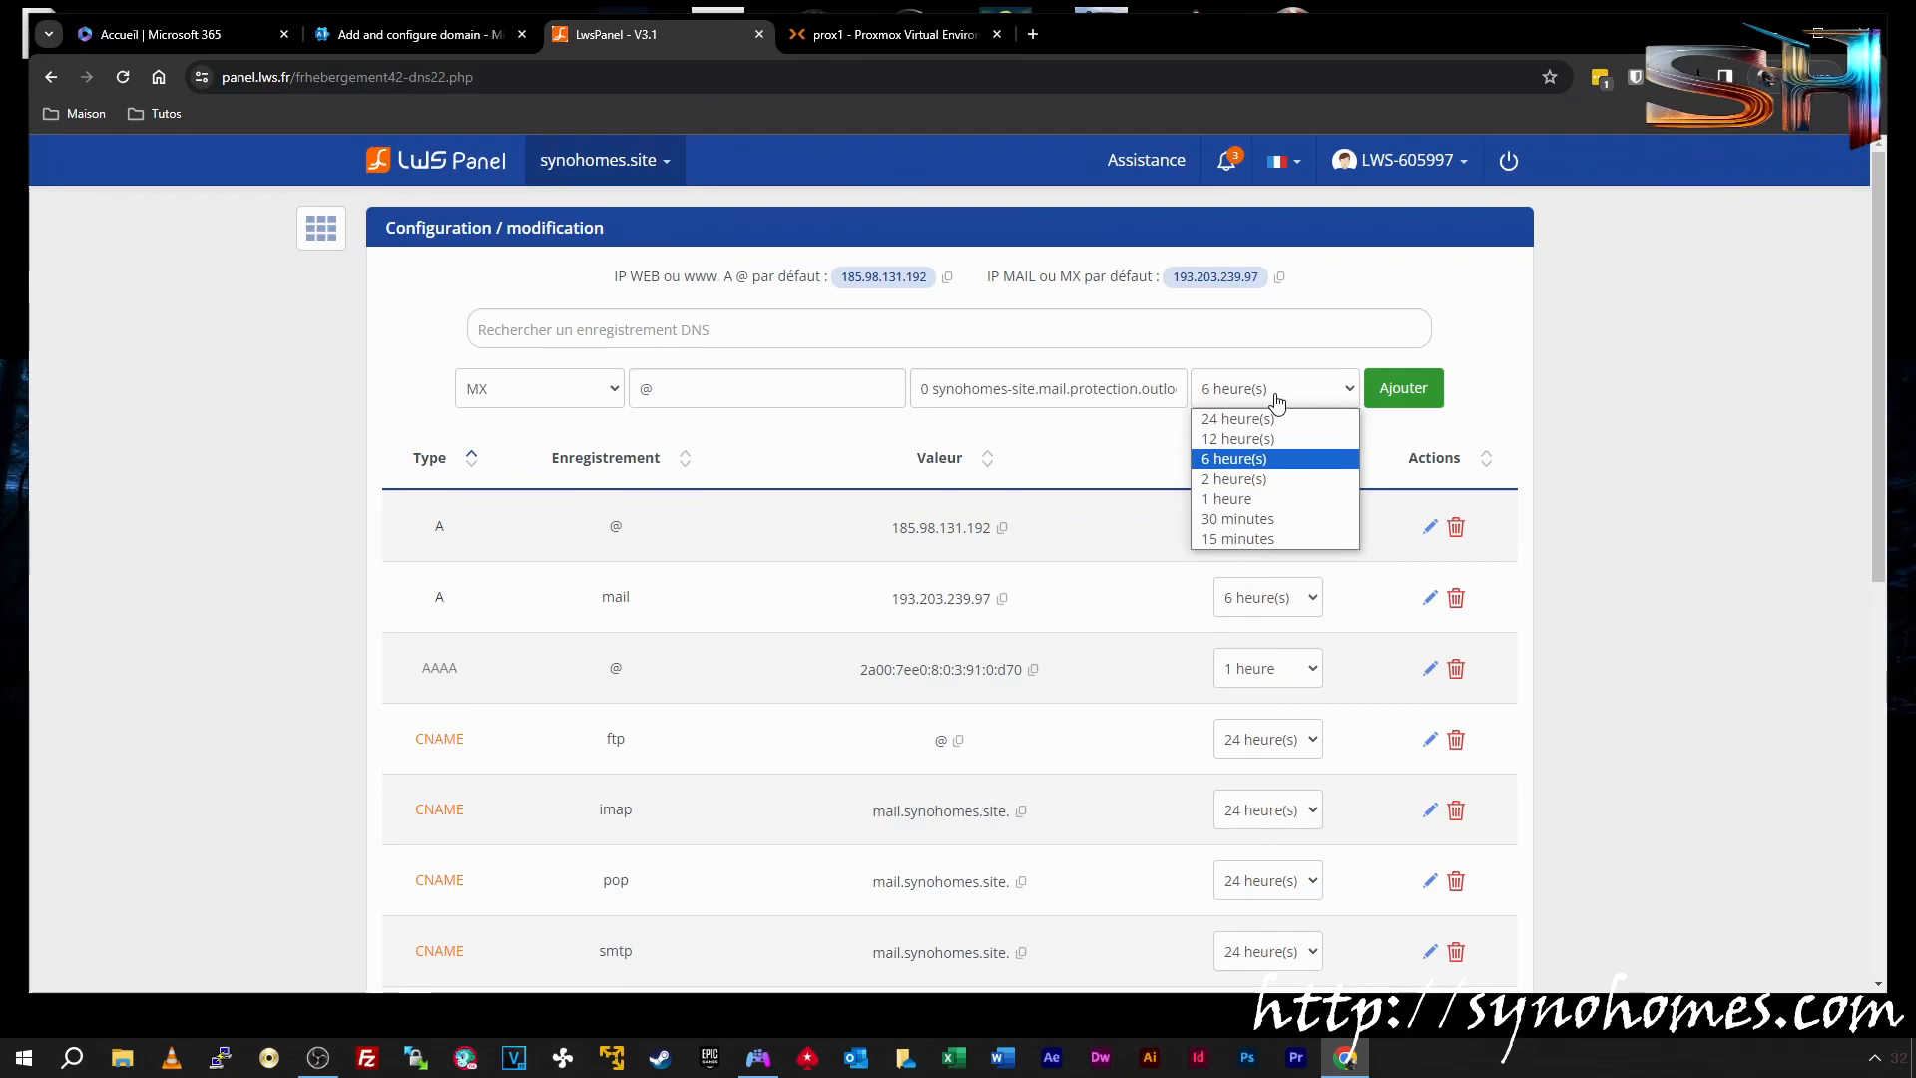
{"action": "left_click", "coordinate": [1267, 498]}
{"action": "left_click_drag", "start_coordinate": [1040, 394], "coordinate": [1186, 382]}
{"action": "left_click", "coordinate": [1417, 390]}
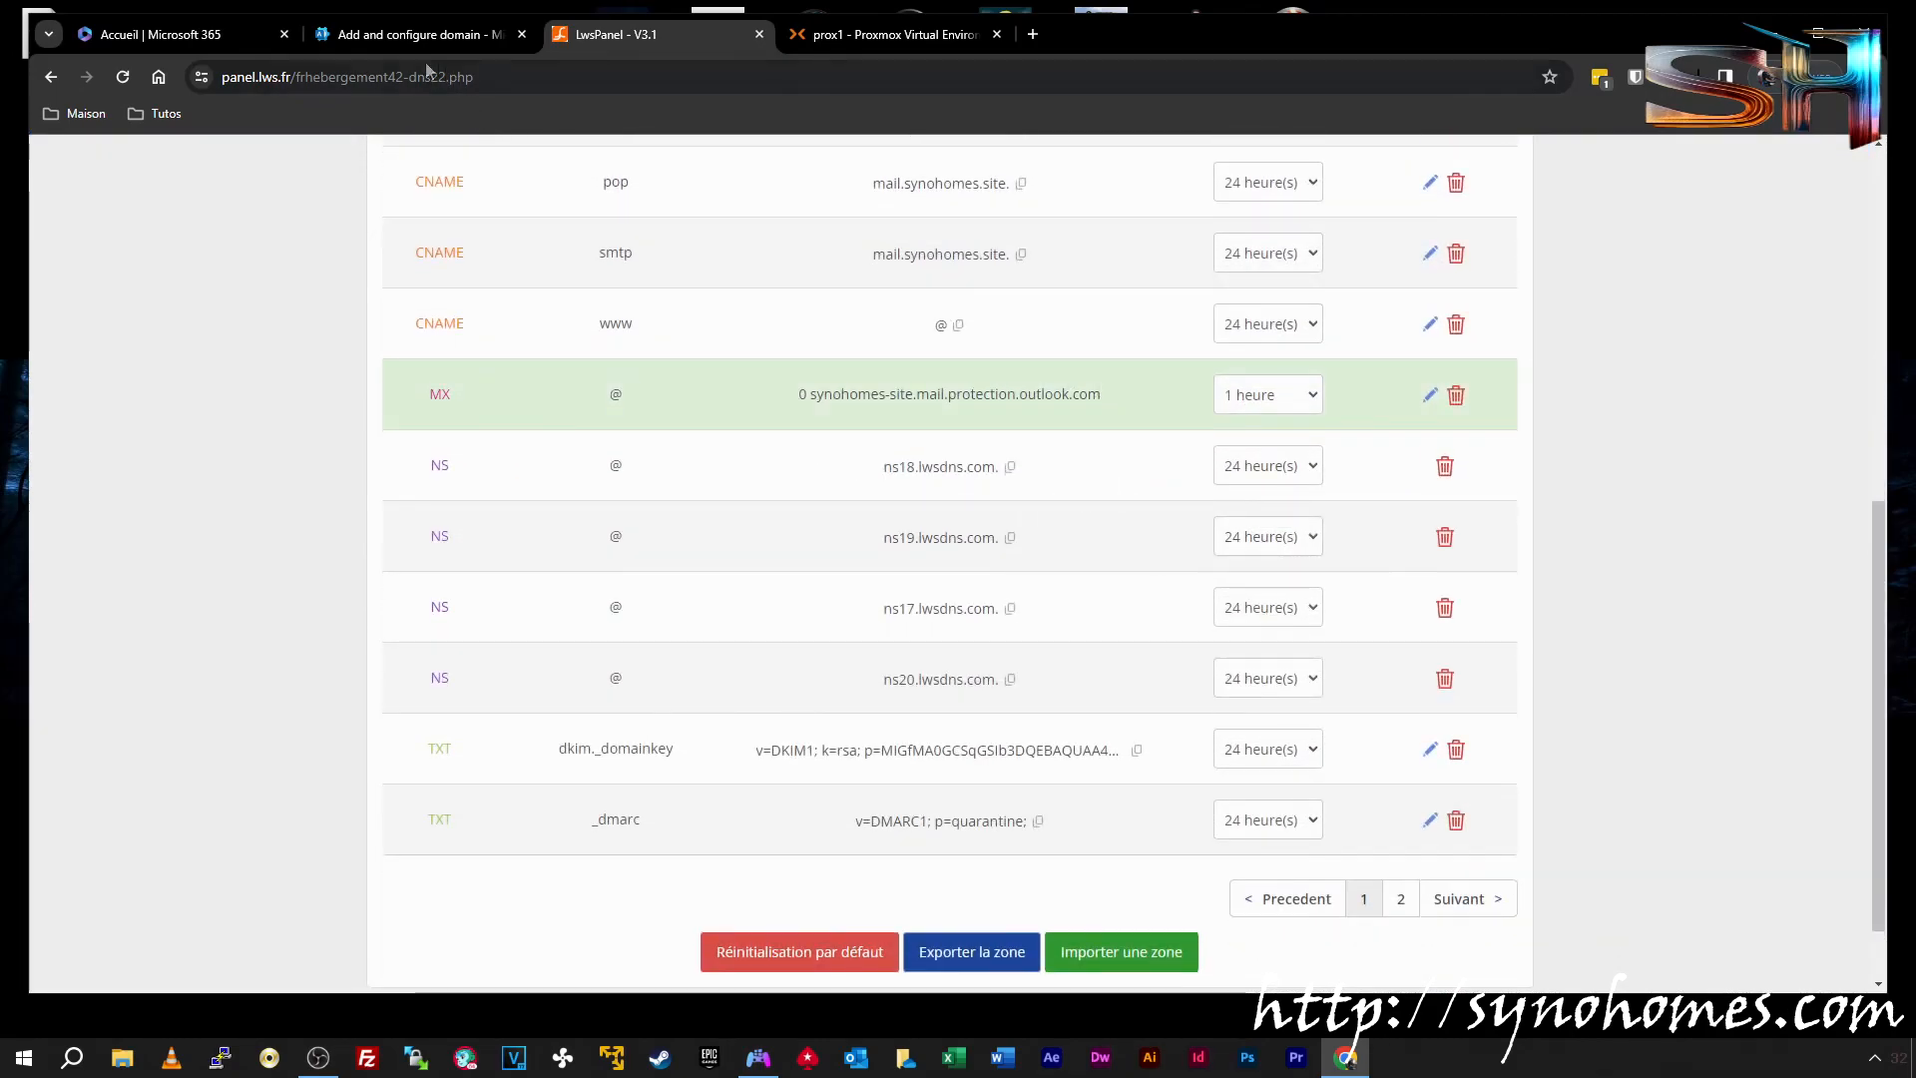
{"action": "left_click", "coordinate": [397, 40]}
{"action": "scroll", "coordinate": [847, 580], "scroll_direction": "down", "scroll_amount": 2}
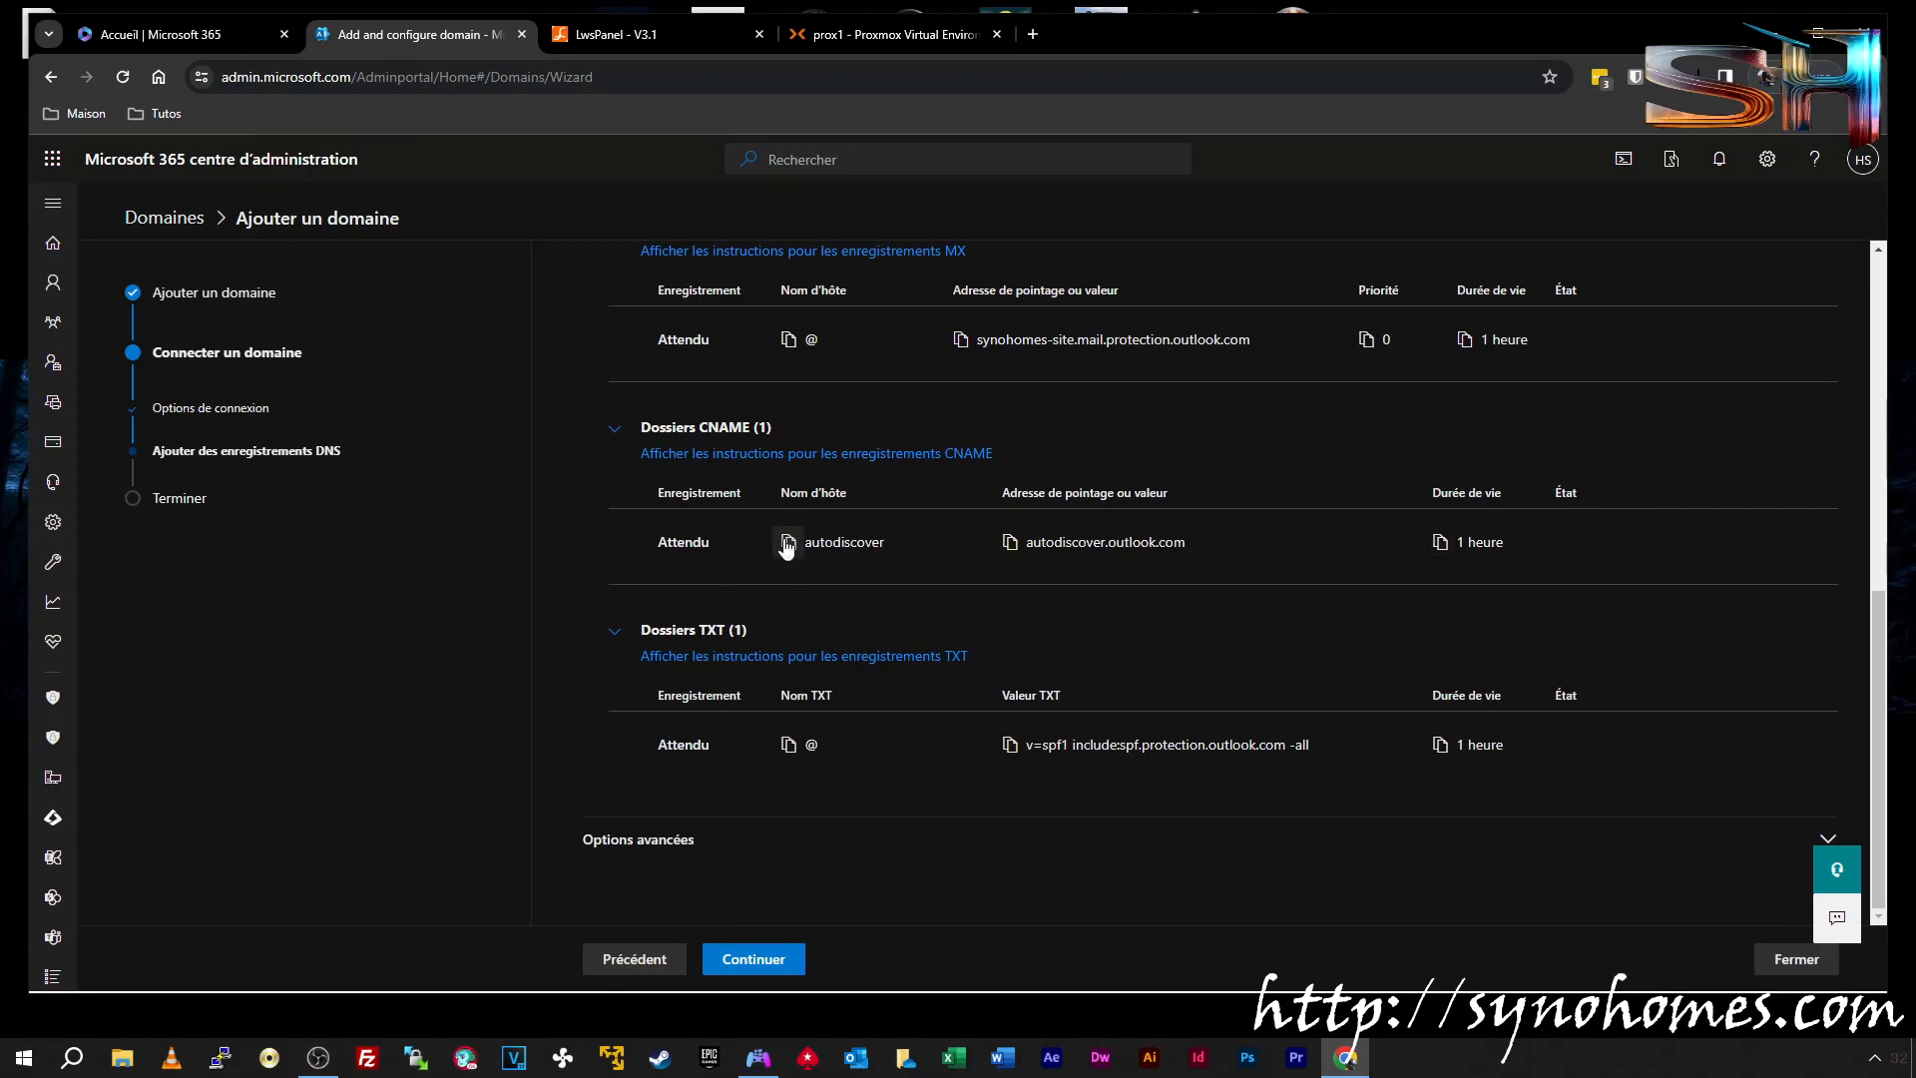
Start a new CNAME record in LWS Panel named autodiscover
{"action": "left_click", "coordinate": [639, 34]}
{"action": "scroll", "coordinate": [744, 320], "scroll_direction": "up", "scroll_amount": 8}
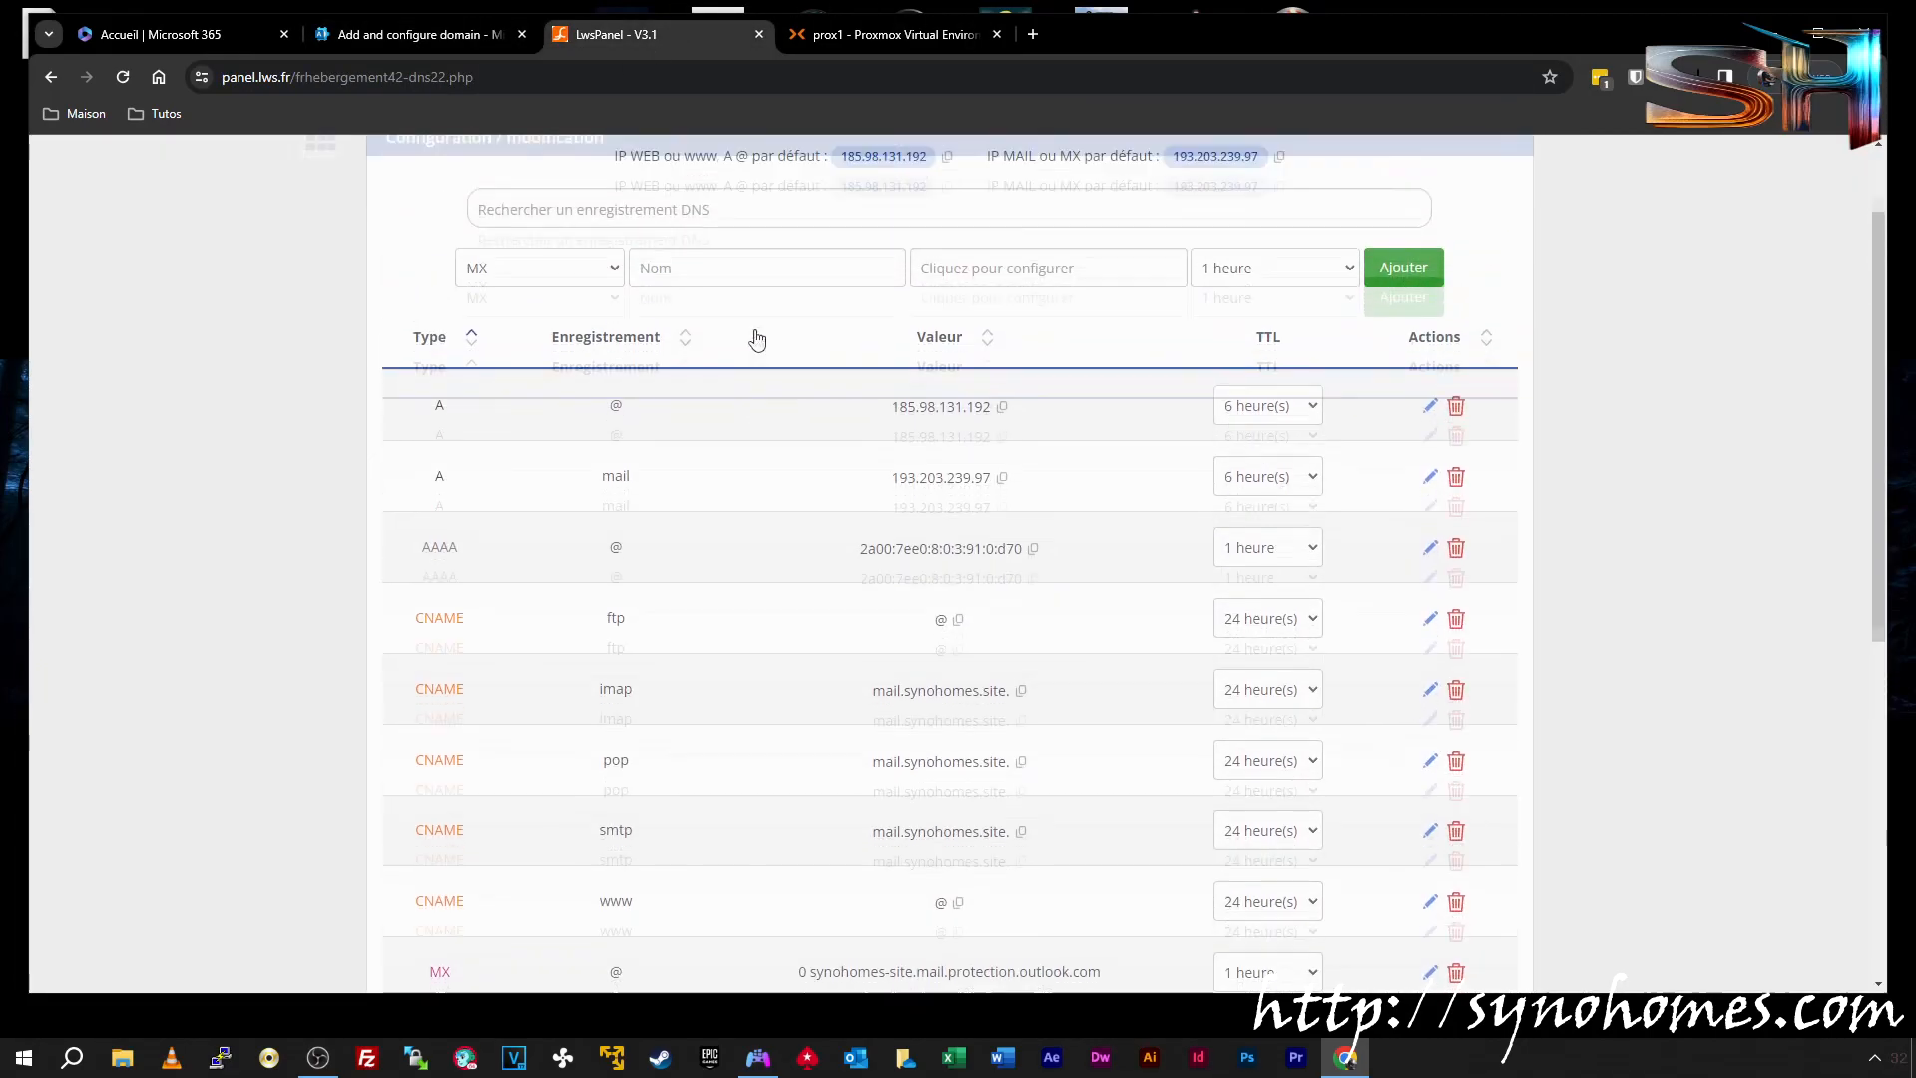
{"action": "left_click", "coordinate": [586, 391]}
{"action": "left_click", "coordinate": [592, 457]}
{"action": "left_click", "coordinate": [710, 388]}
{"action": "type", "text": "autodiscover"}
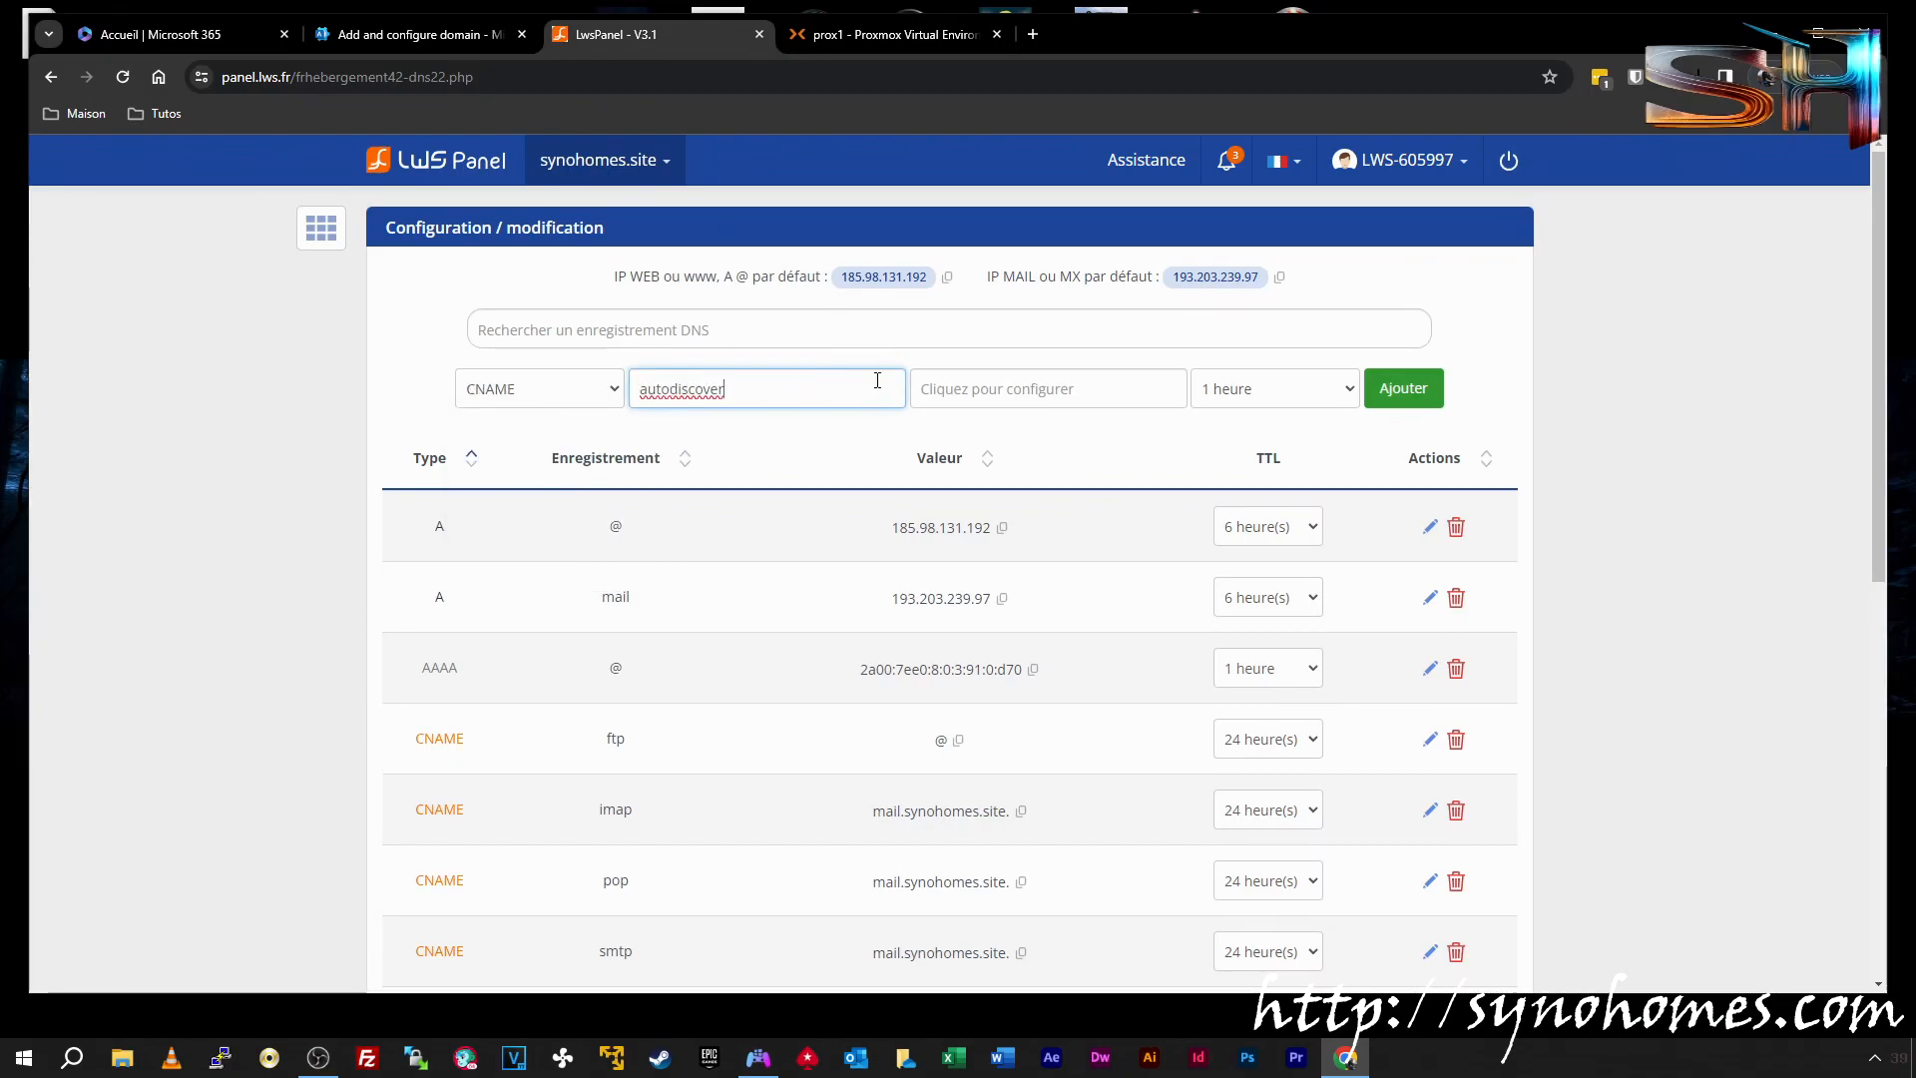
{"action": "left_click", "coordinate": [864, 39]}
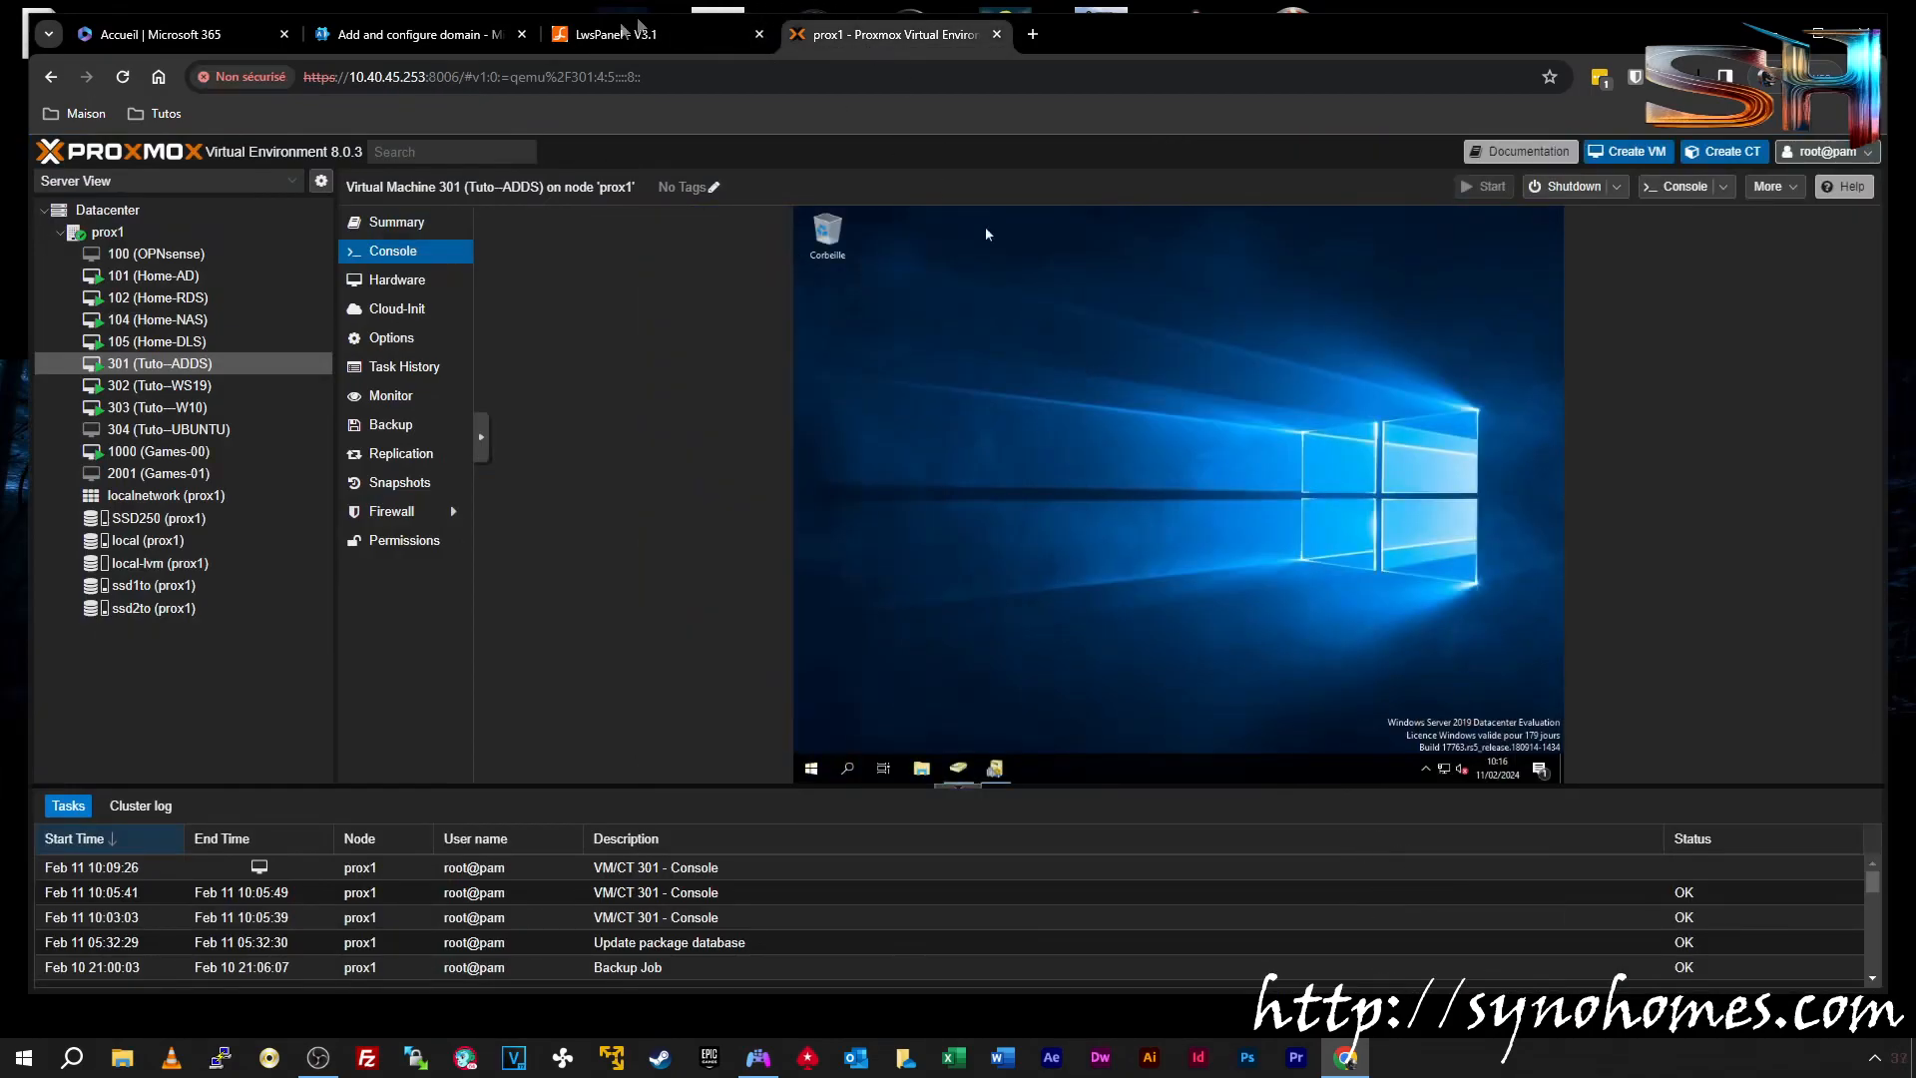
Point the autodiscover CNAME to autodiscover.outlook.com and add it to the zone
{"action": "left_click", "coordinate": [420, 34]}
{"action": "left_click", "coordinate": [1010, 542]}
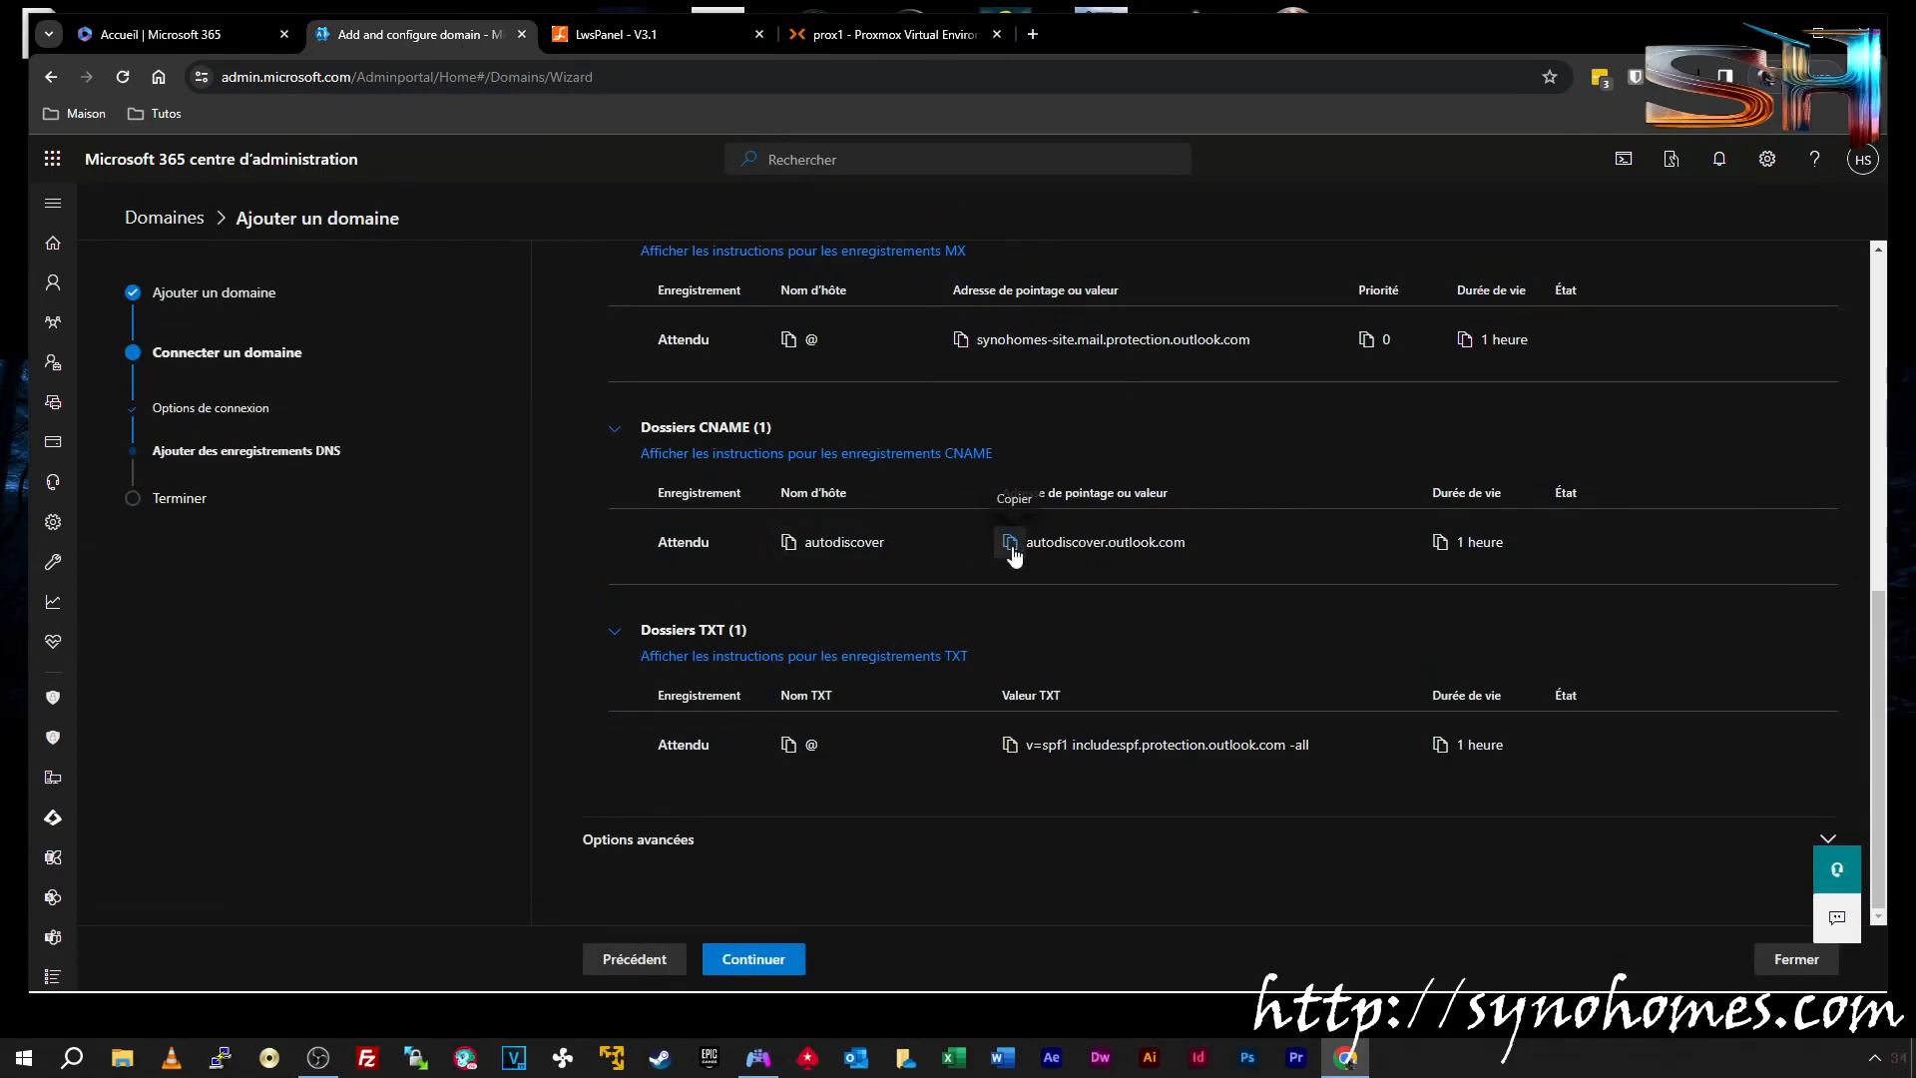
{"action": "left_click", "coordinate": [696, 38]}
{"action": "left_click", "coordinate": [956, 388]}
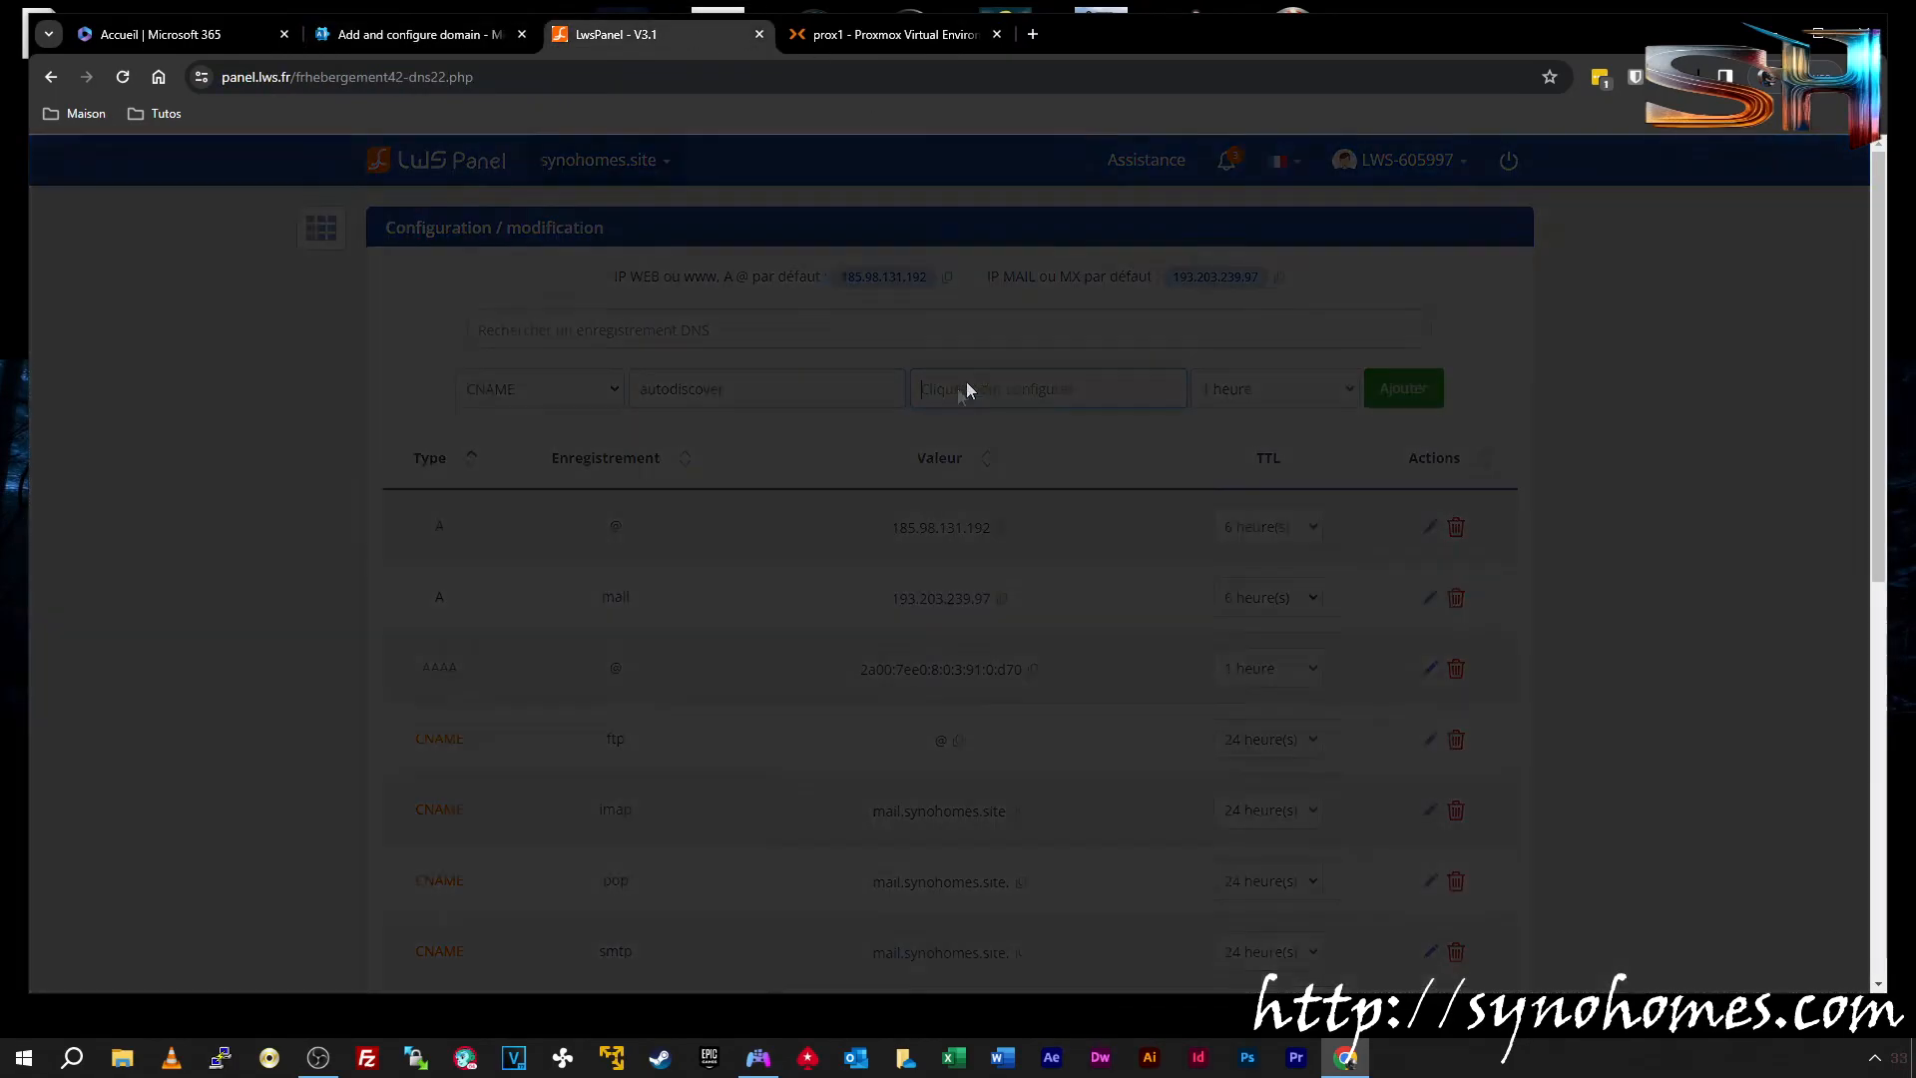
{"action": "key", "text": "ctrl+v"}
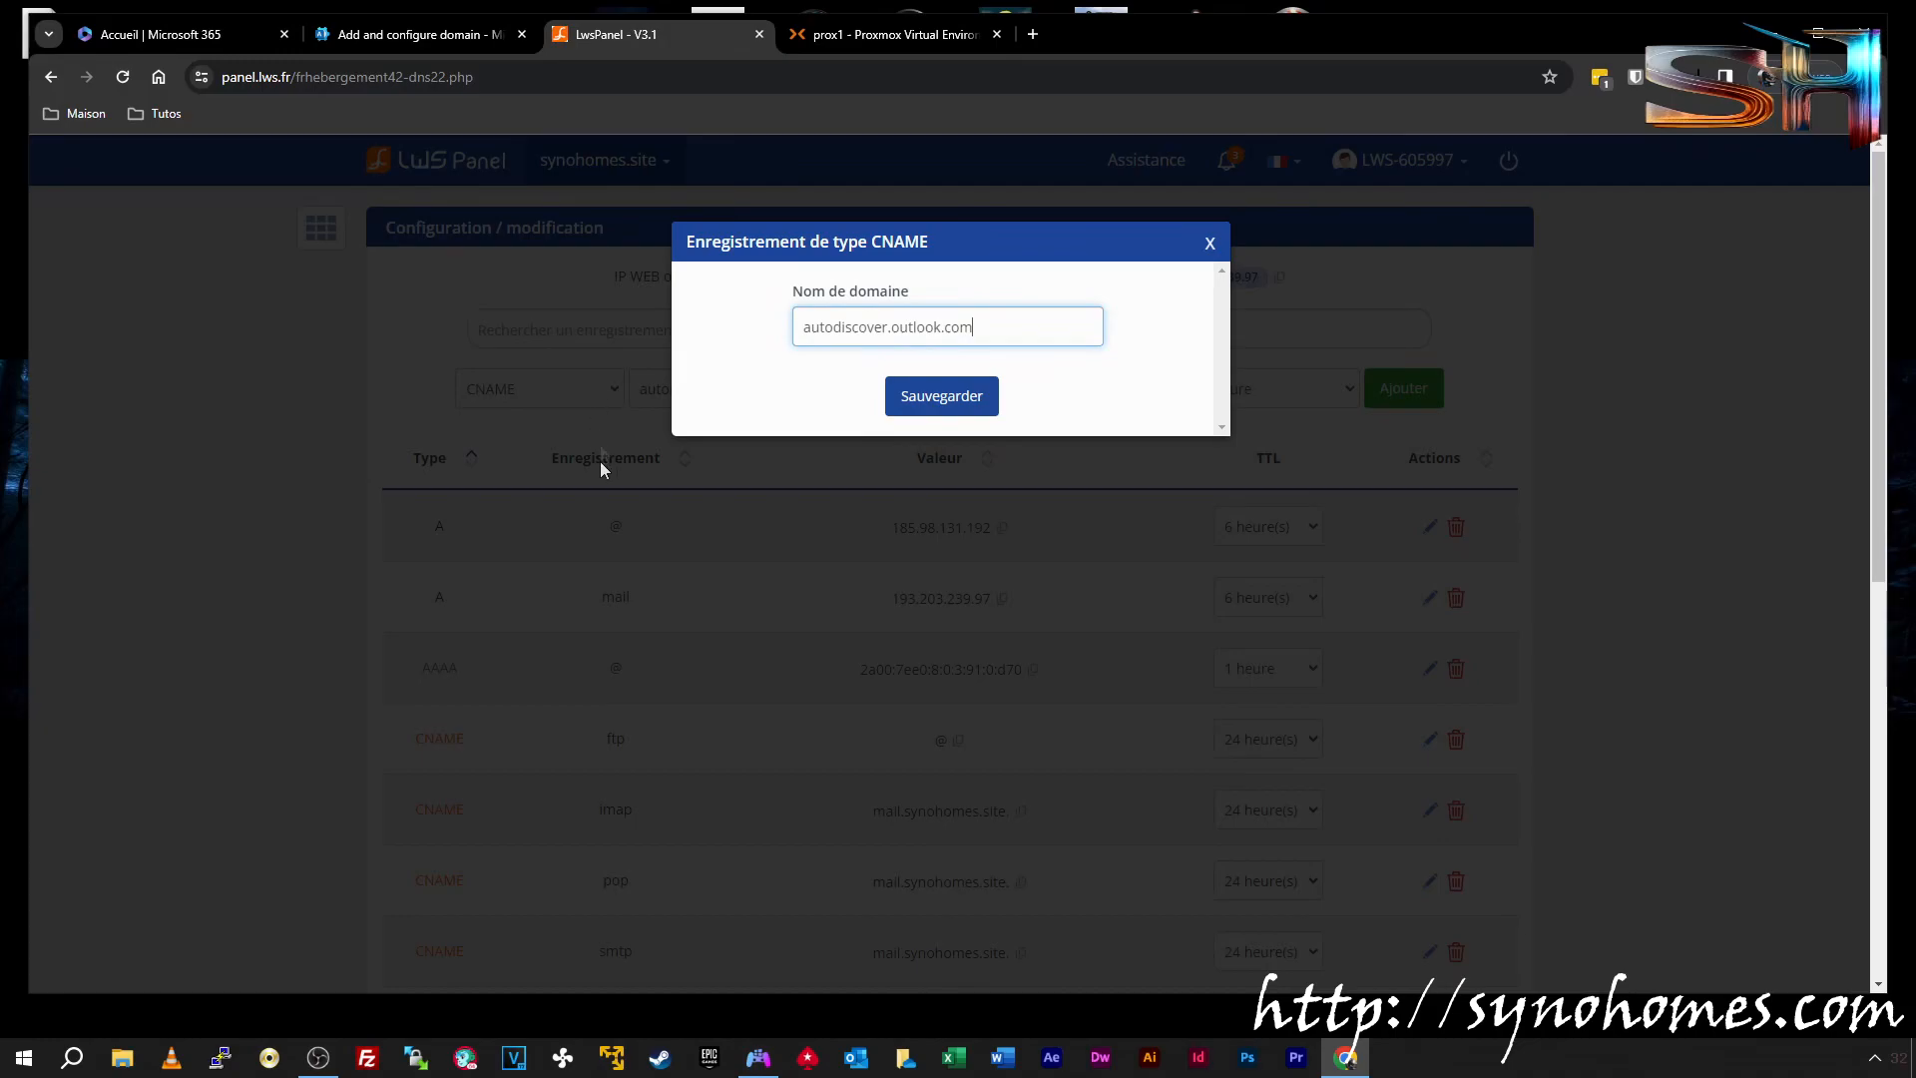
{"action": "left_click", "coordinate": [920, 404]}
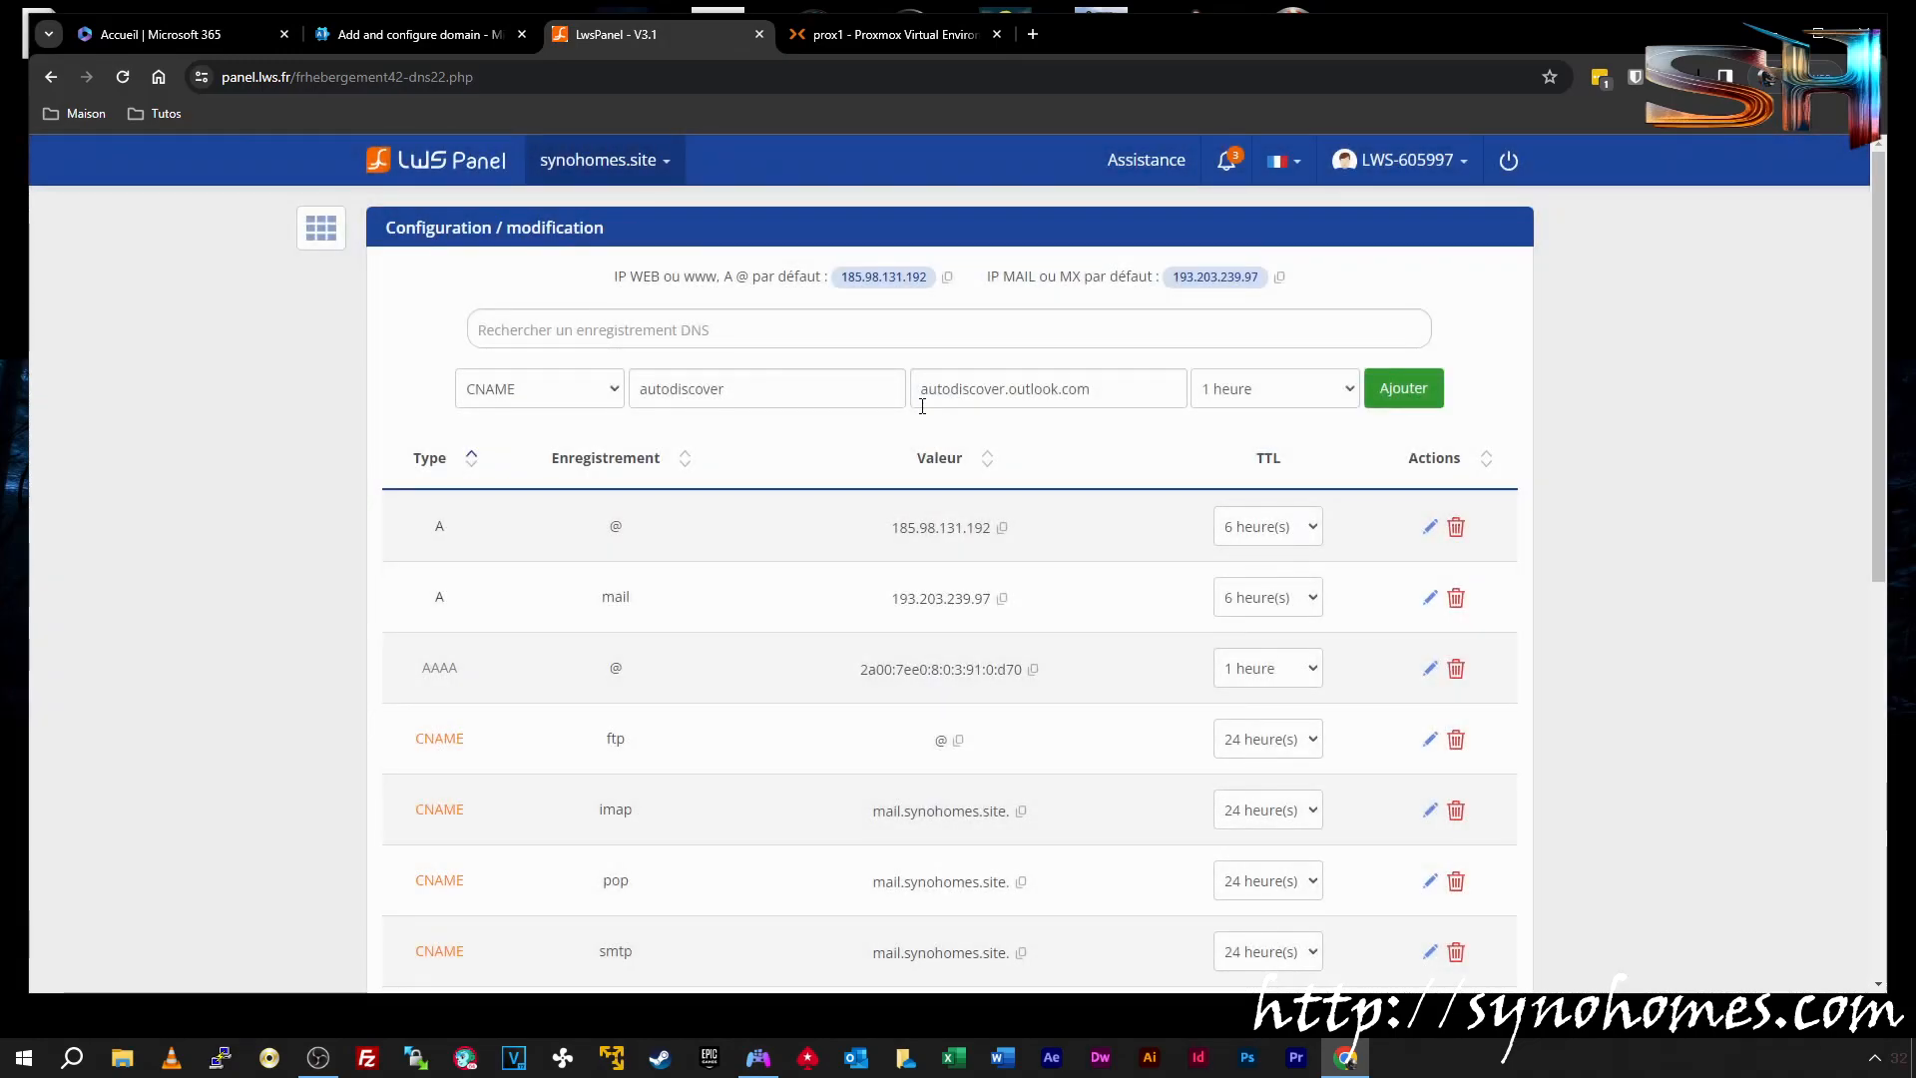
{"action": "left_click", "coordinate": [471, 43]}
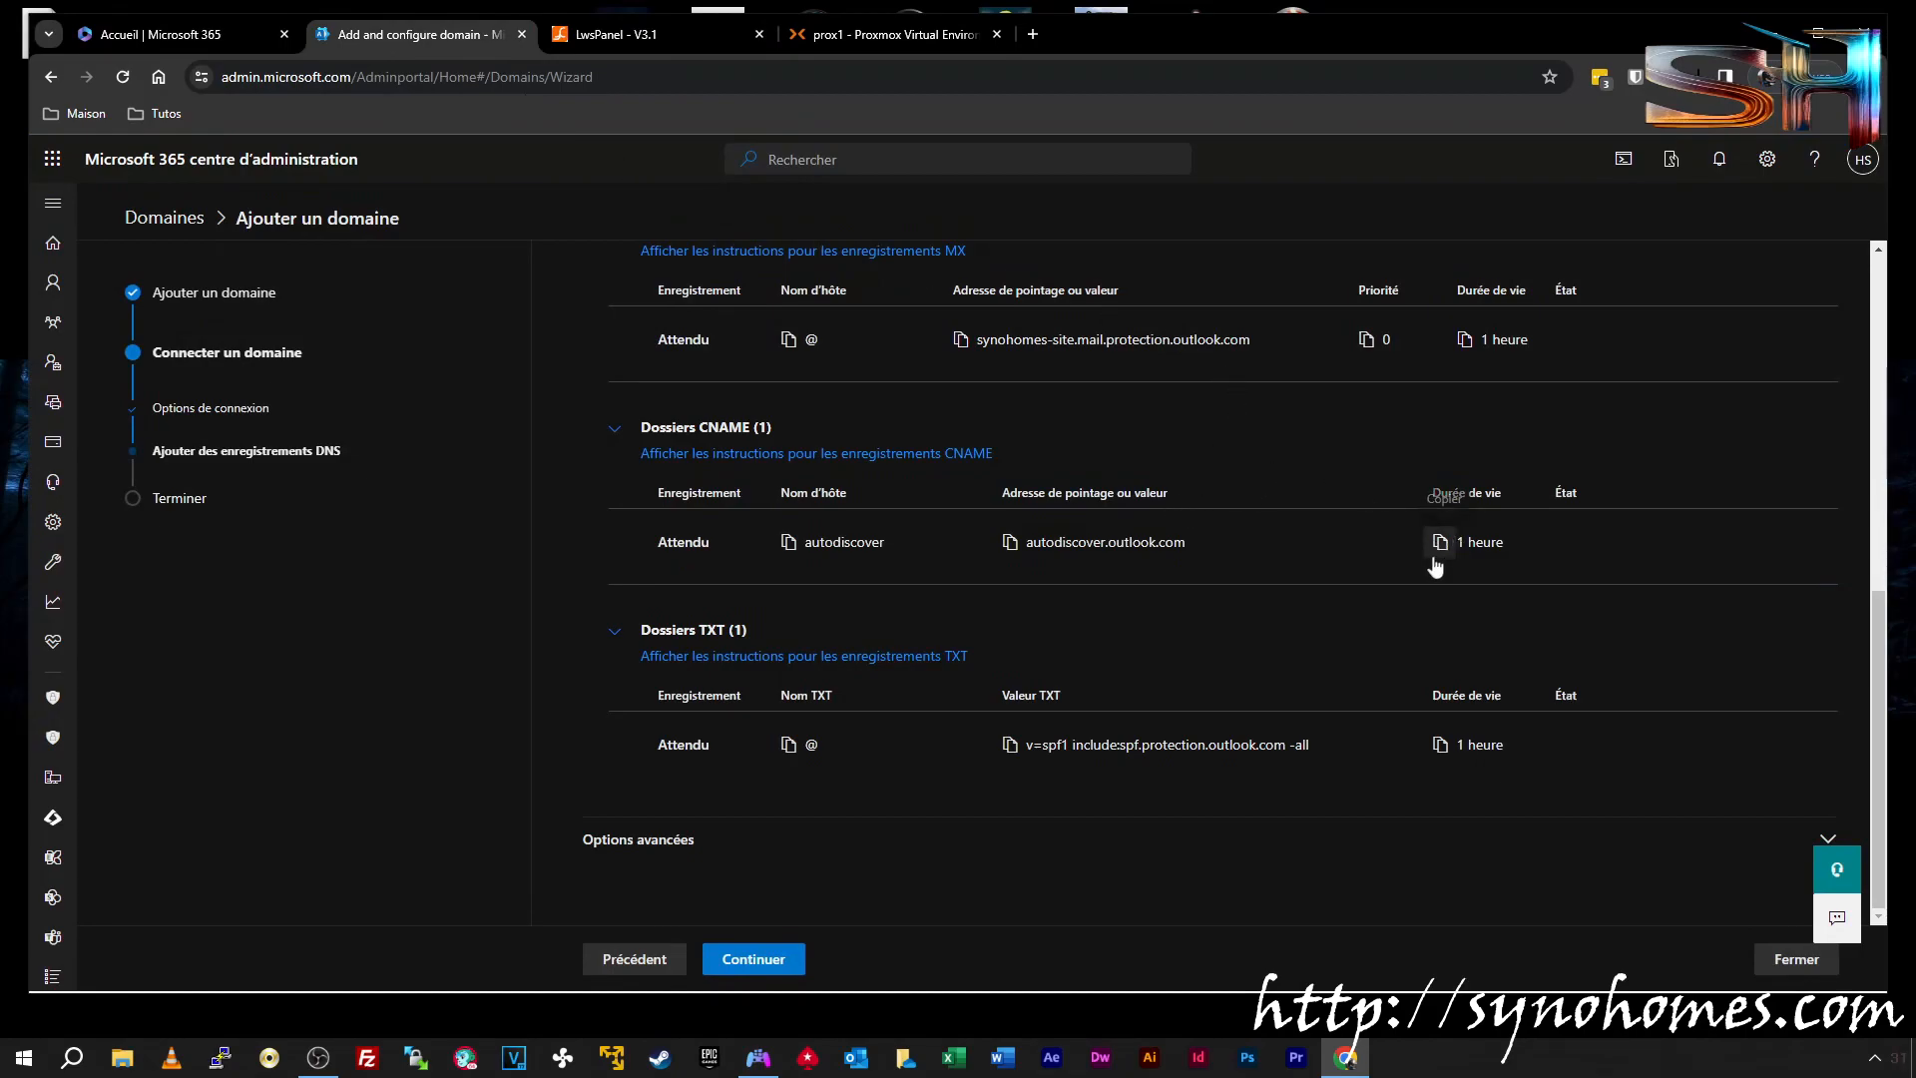
{"action": "left_click", "coordinate": [682, 40]}
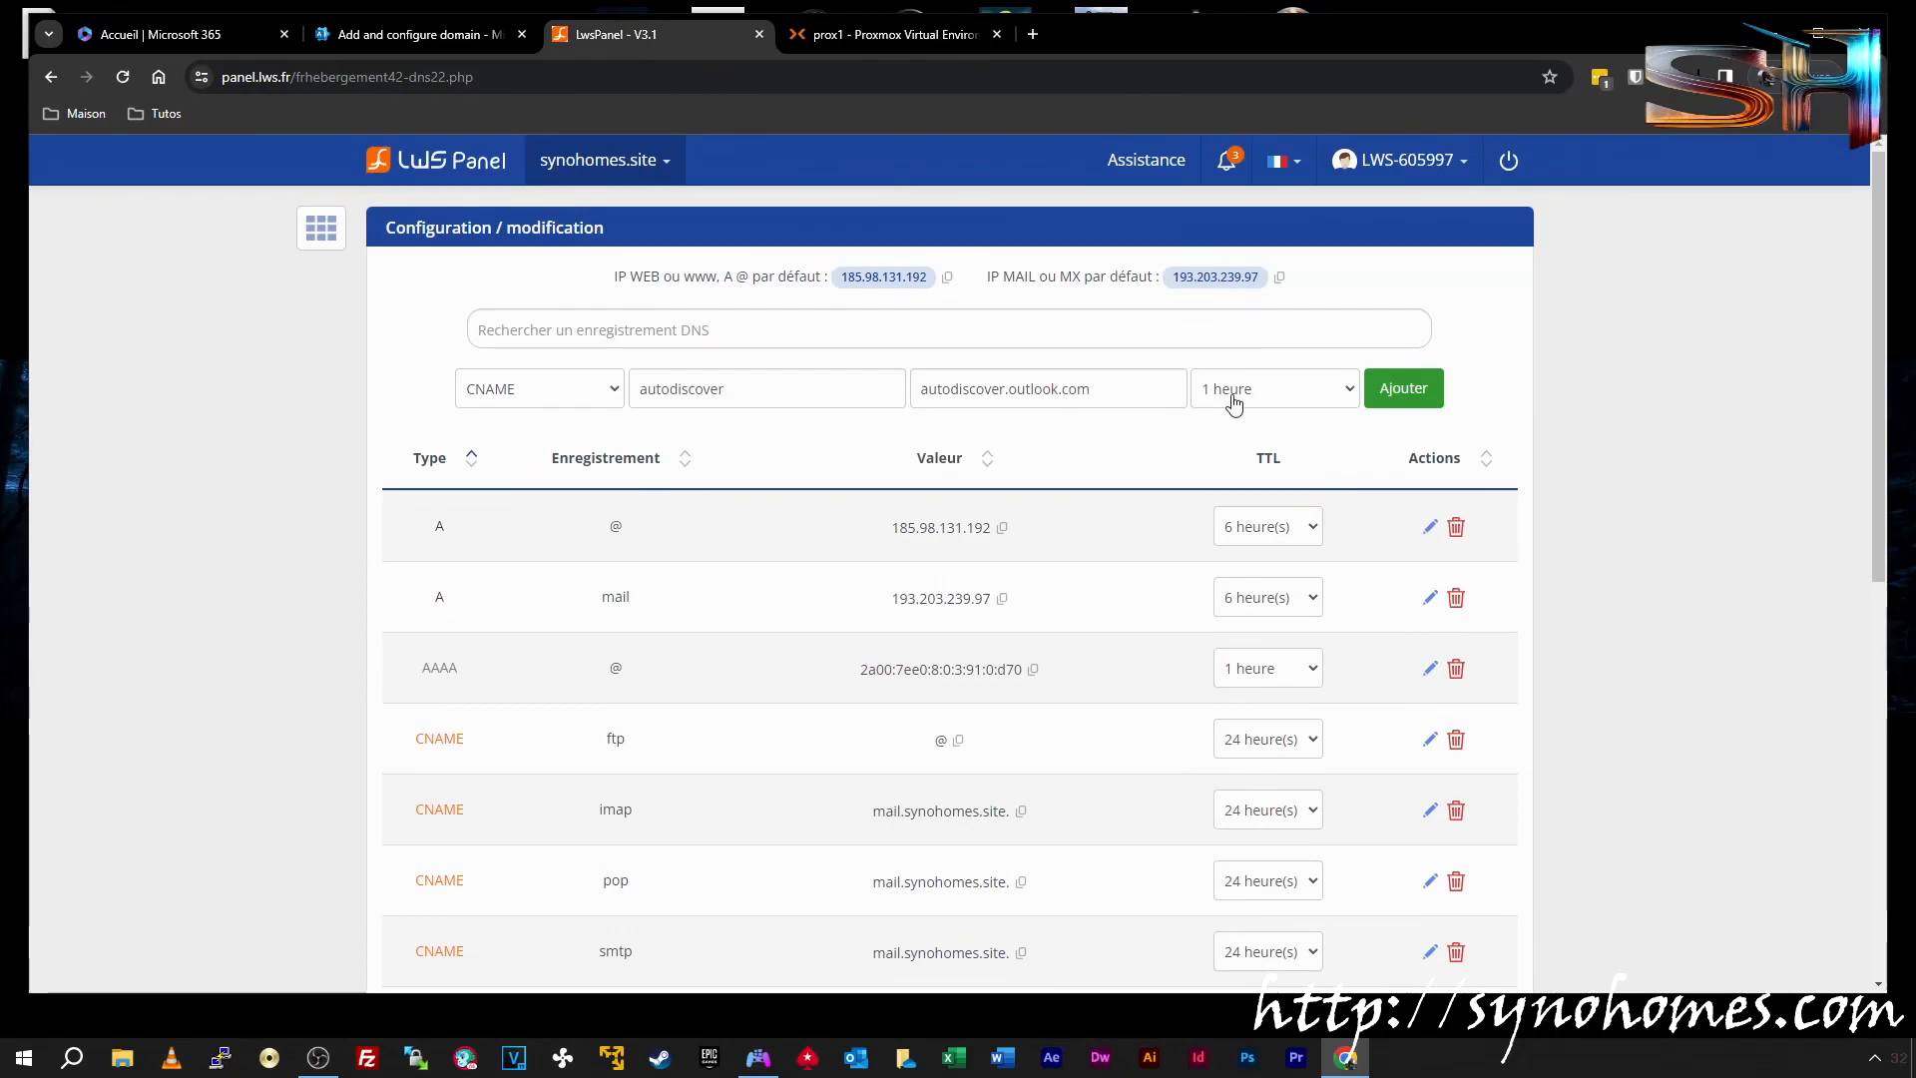
{"action": "left_click", "coordinate": [1403, 389]}
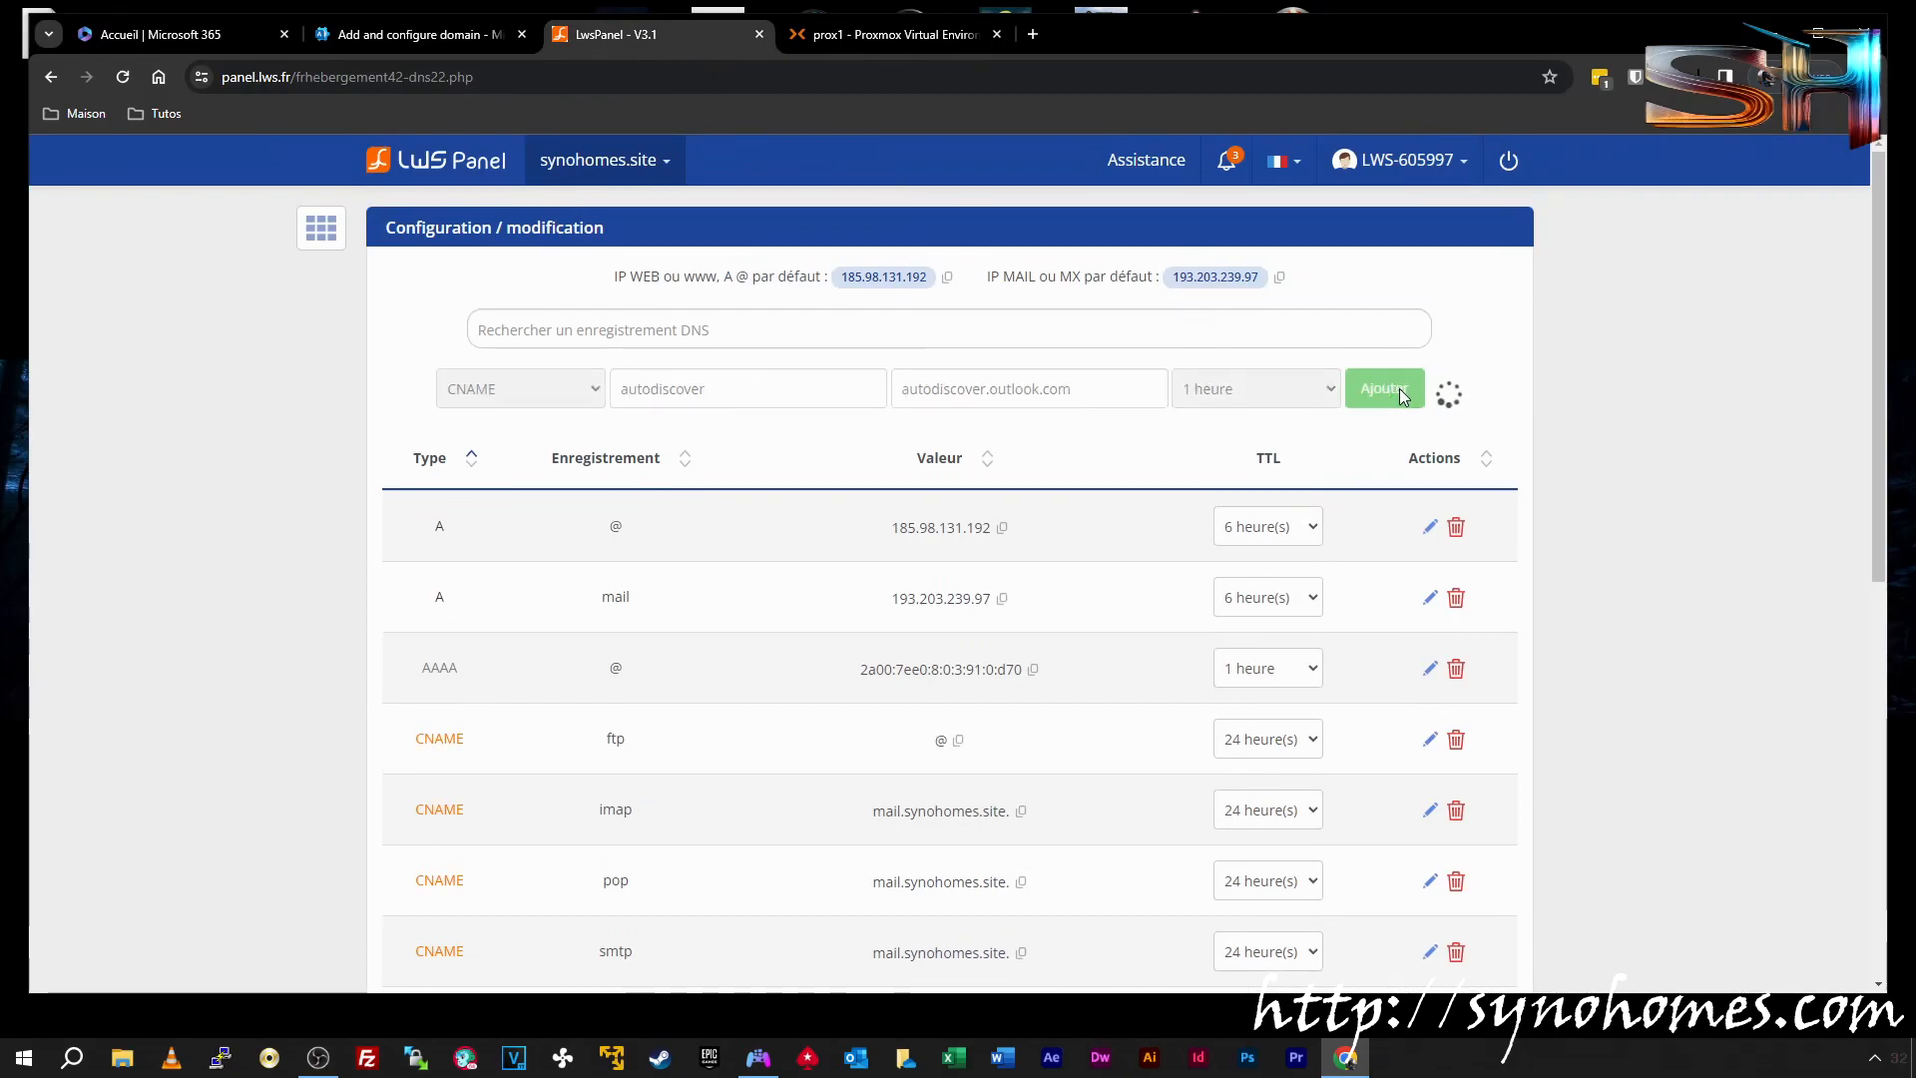
Copy the SPF TXT value from the Microsoft 365 wizard
{"action": "scroll", "coordinate": [1407, 430], "scroll_direction": "down", "scroll_amount": 6}
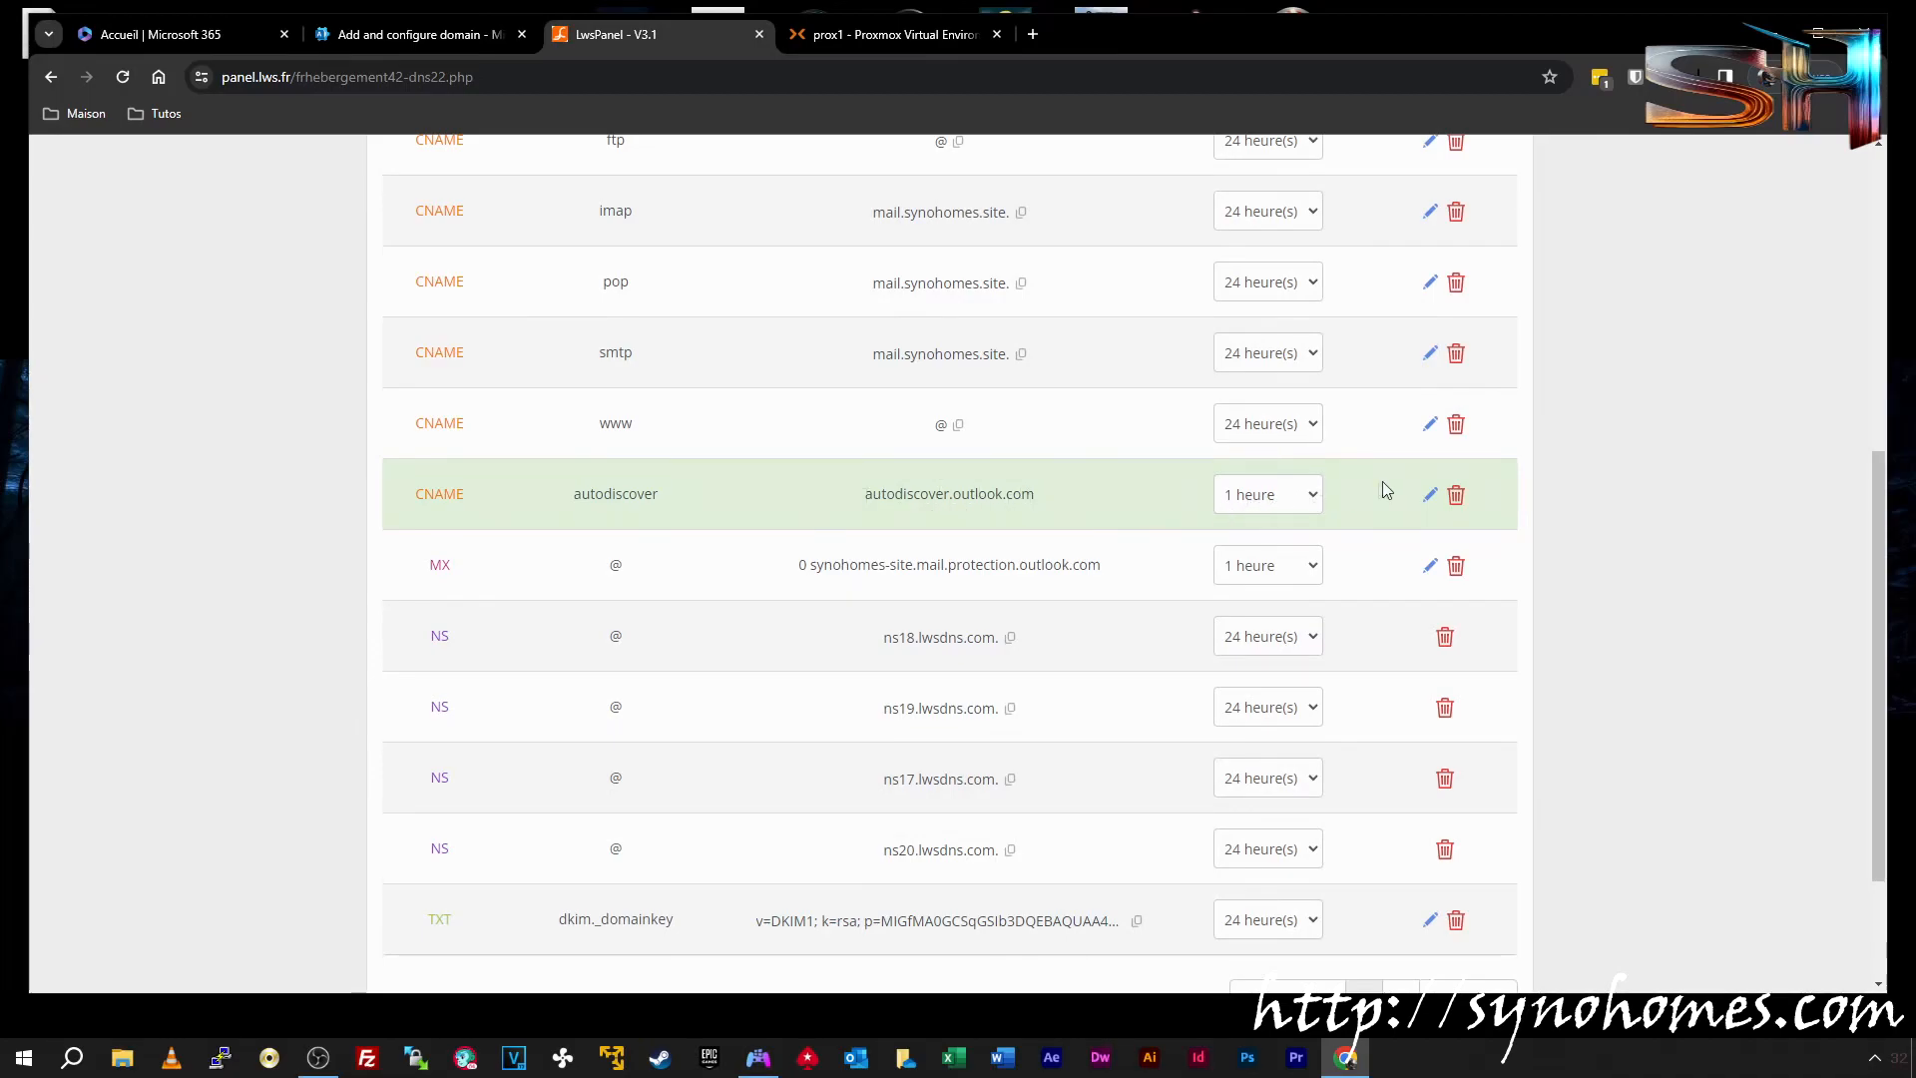
{"action": "left_click", "coordinate": [442, 34]}
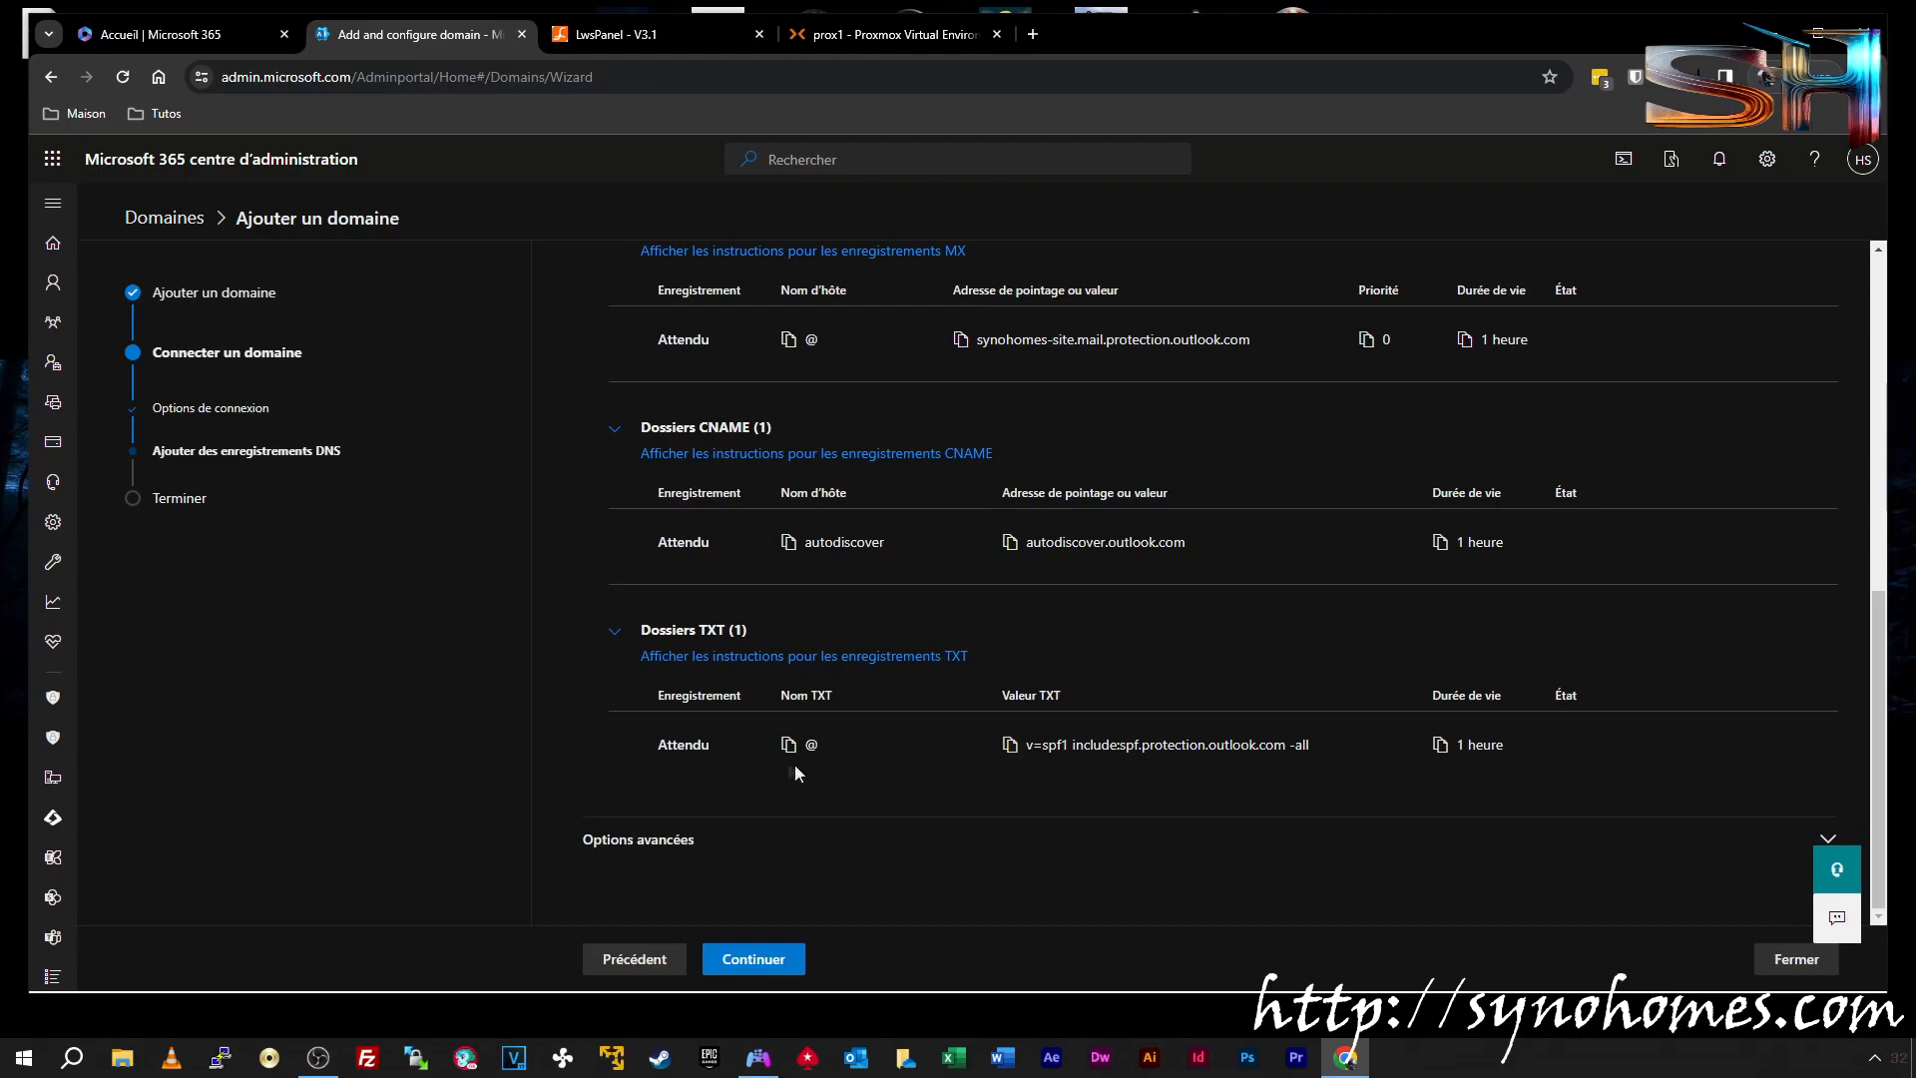
{"action": "left_click_drag", "start_coordinate": [1025, 745], "coordinate": [1286, 745]}
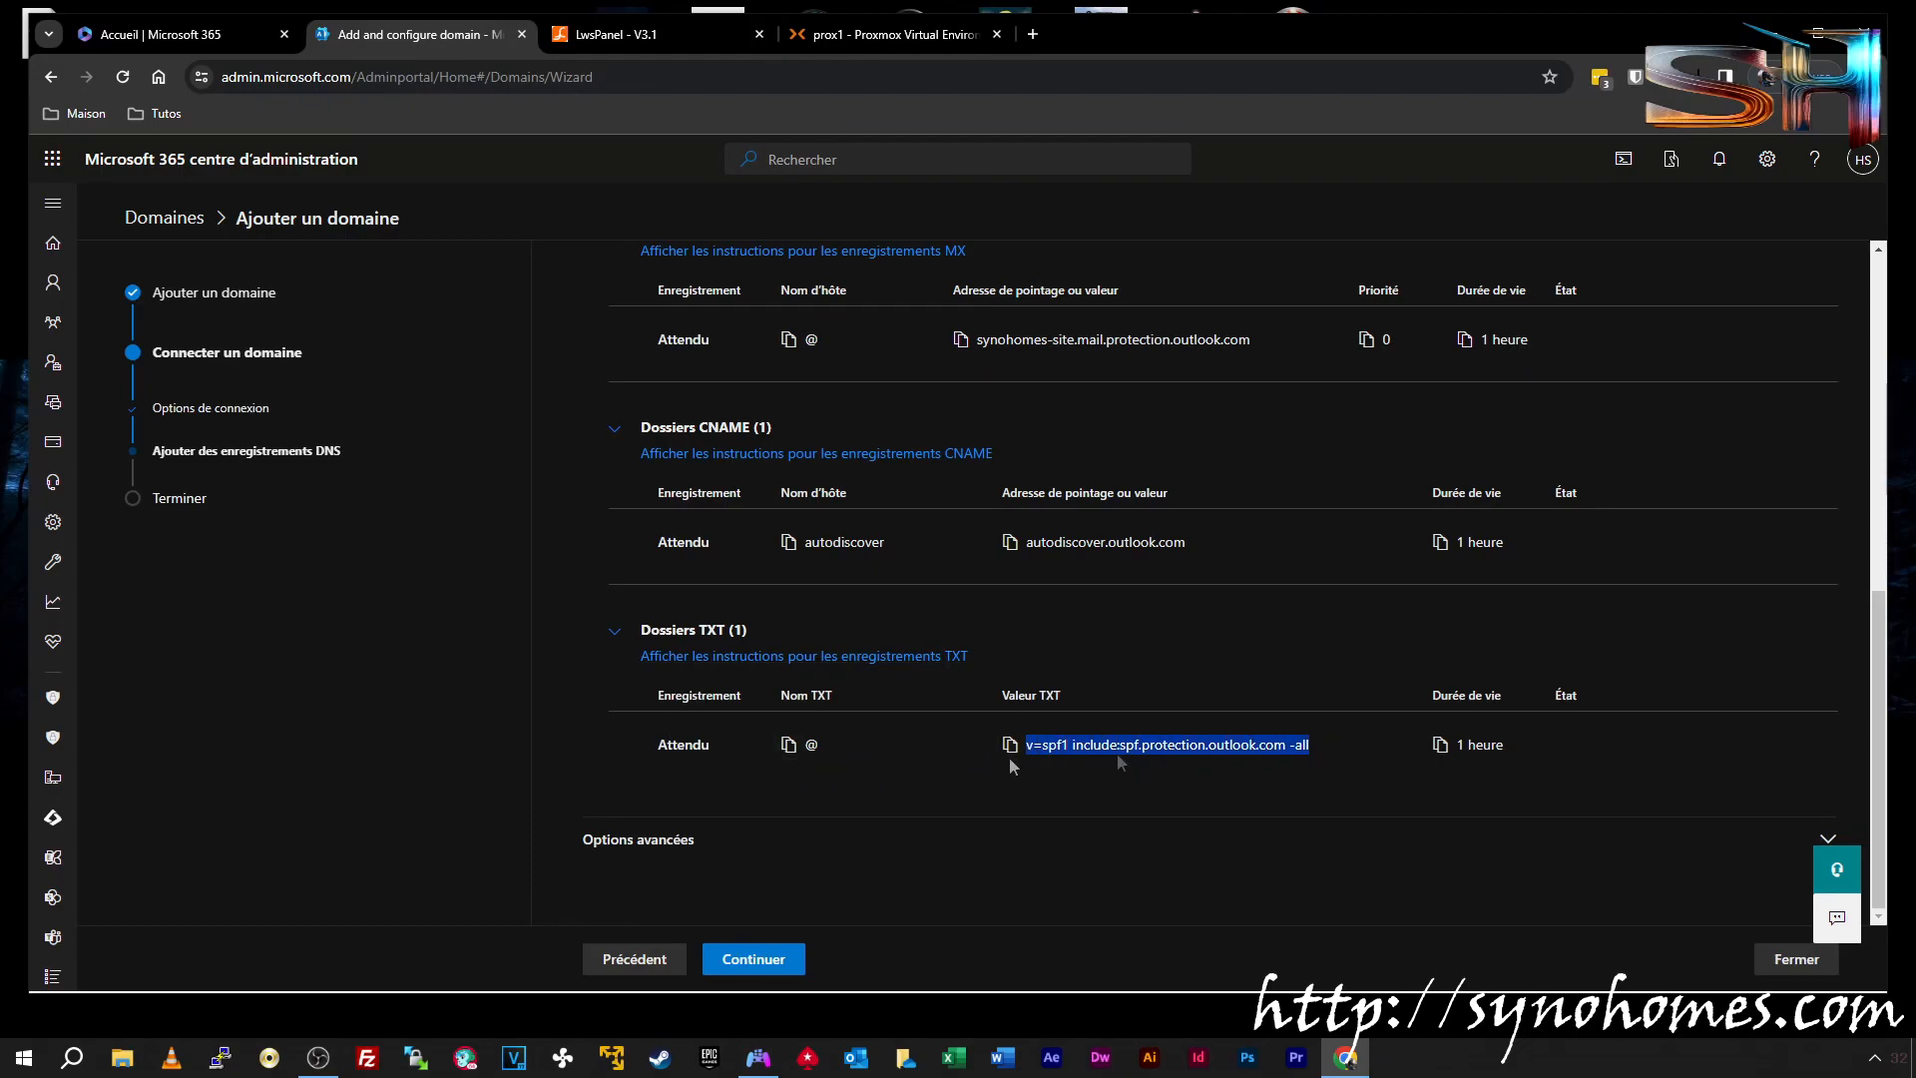
{"action": "left_click", "coordinate": [689, 34]}
{"action": "scroll", "coordinate": [728, 249], "scroll_direction": "up", "scroll_amount": 10}
Add an @ TXT record with value v=spf1 include:spf.protection.outlook.com -all
{"action": "left_click", "coordinate": [579, 394]}
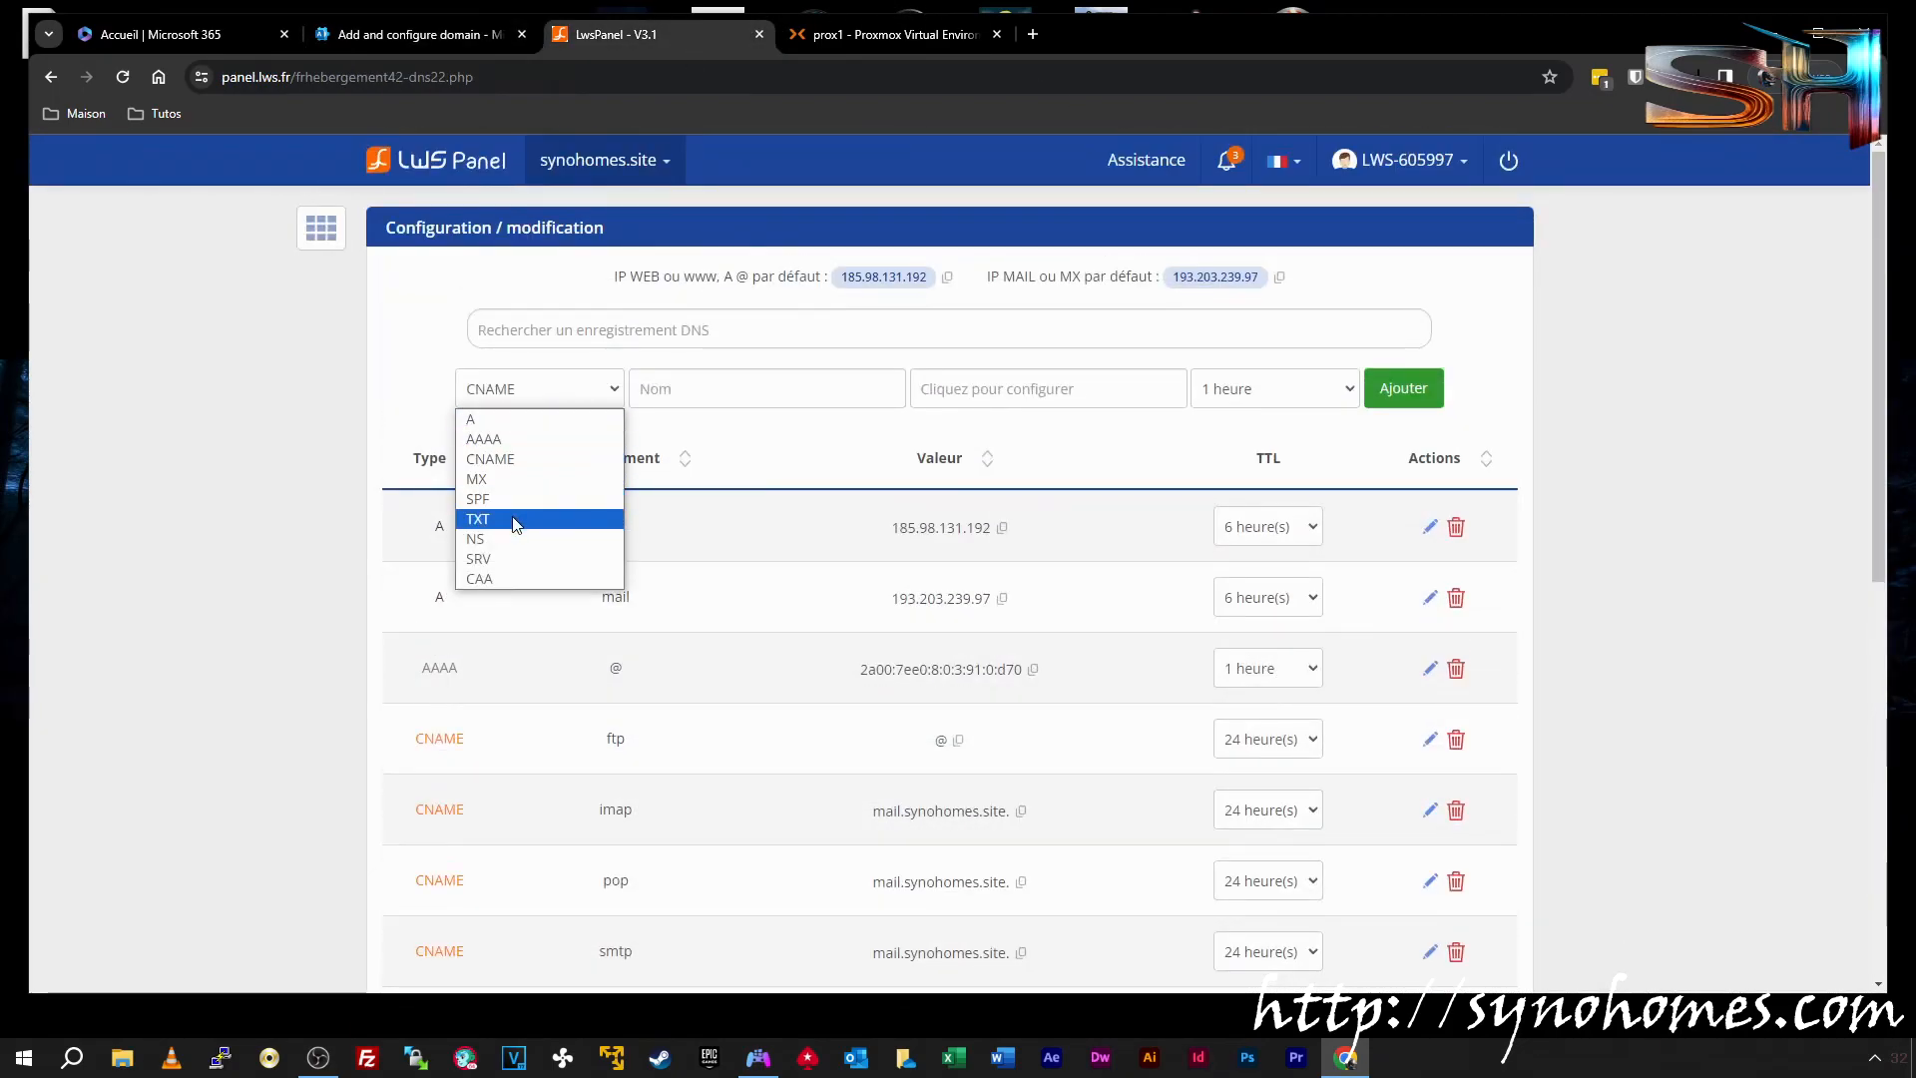
{"action": "left_click", "coordinate": [519, 518]}
{"action": "left_click", "coordinate": [679, 400]}
{"action": "type", "text": "@"}
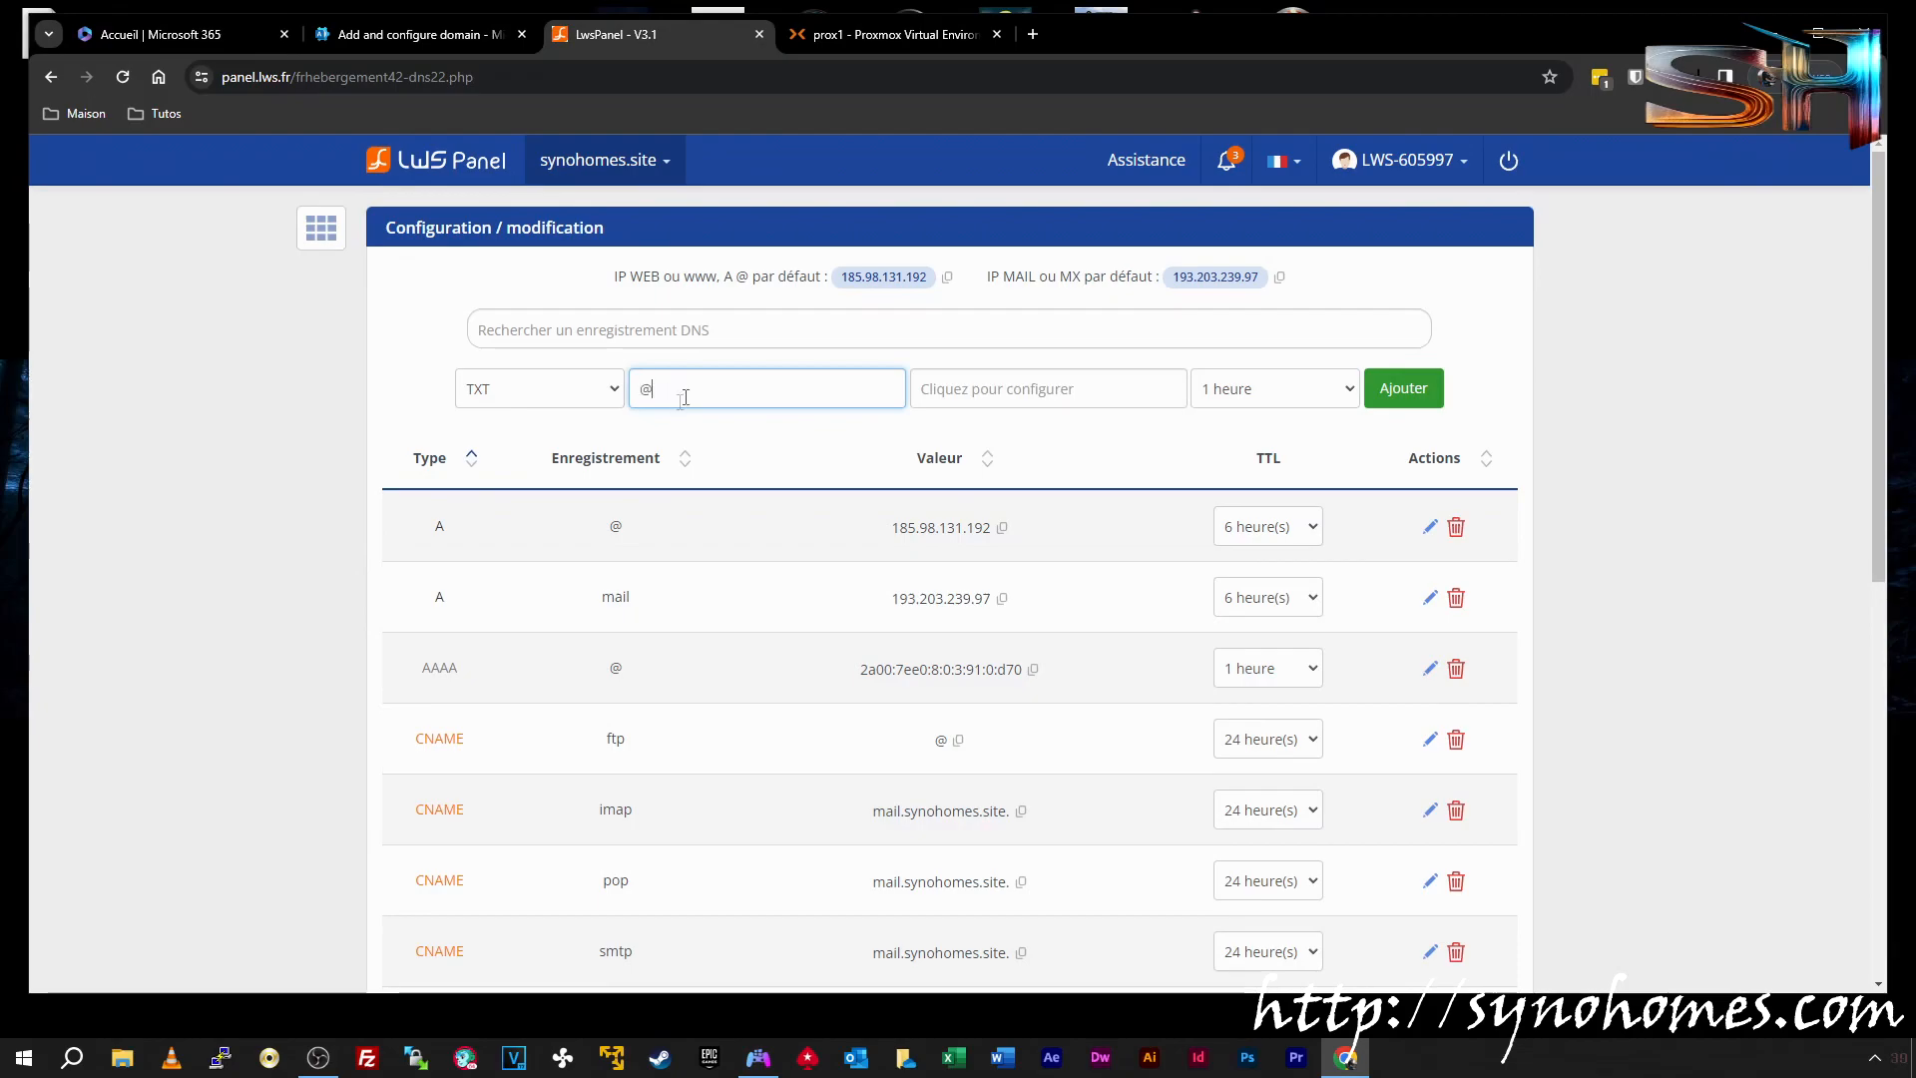
{"action": "left_click", "coordinate": [970, 387]}
{"action": "type", "text": "v=spf1 include:spf.protection.outlook.com -all"}
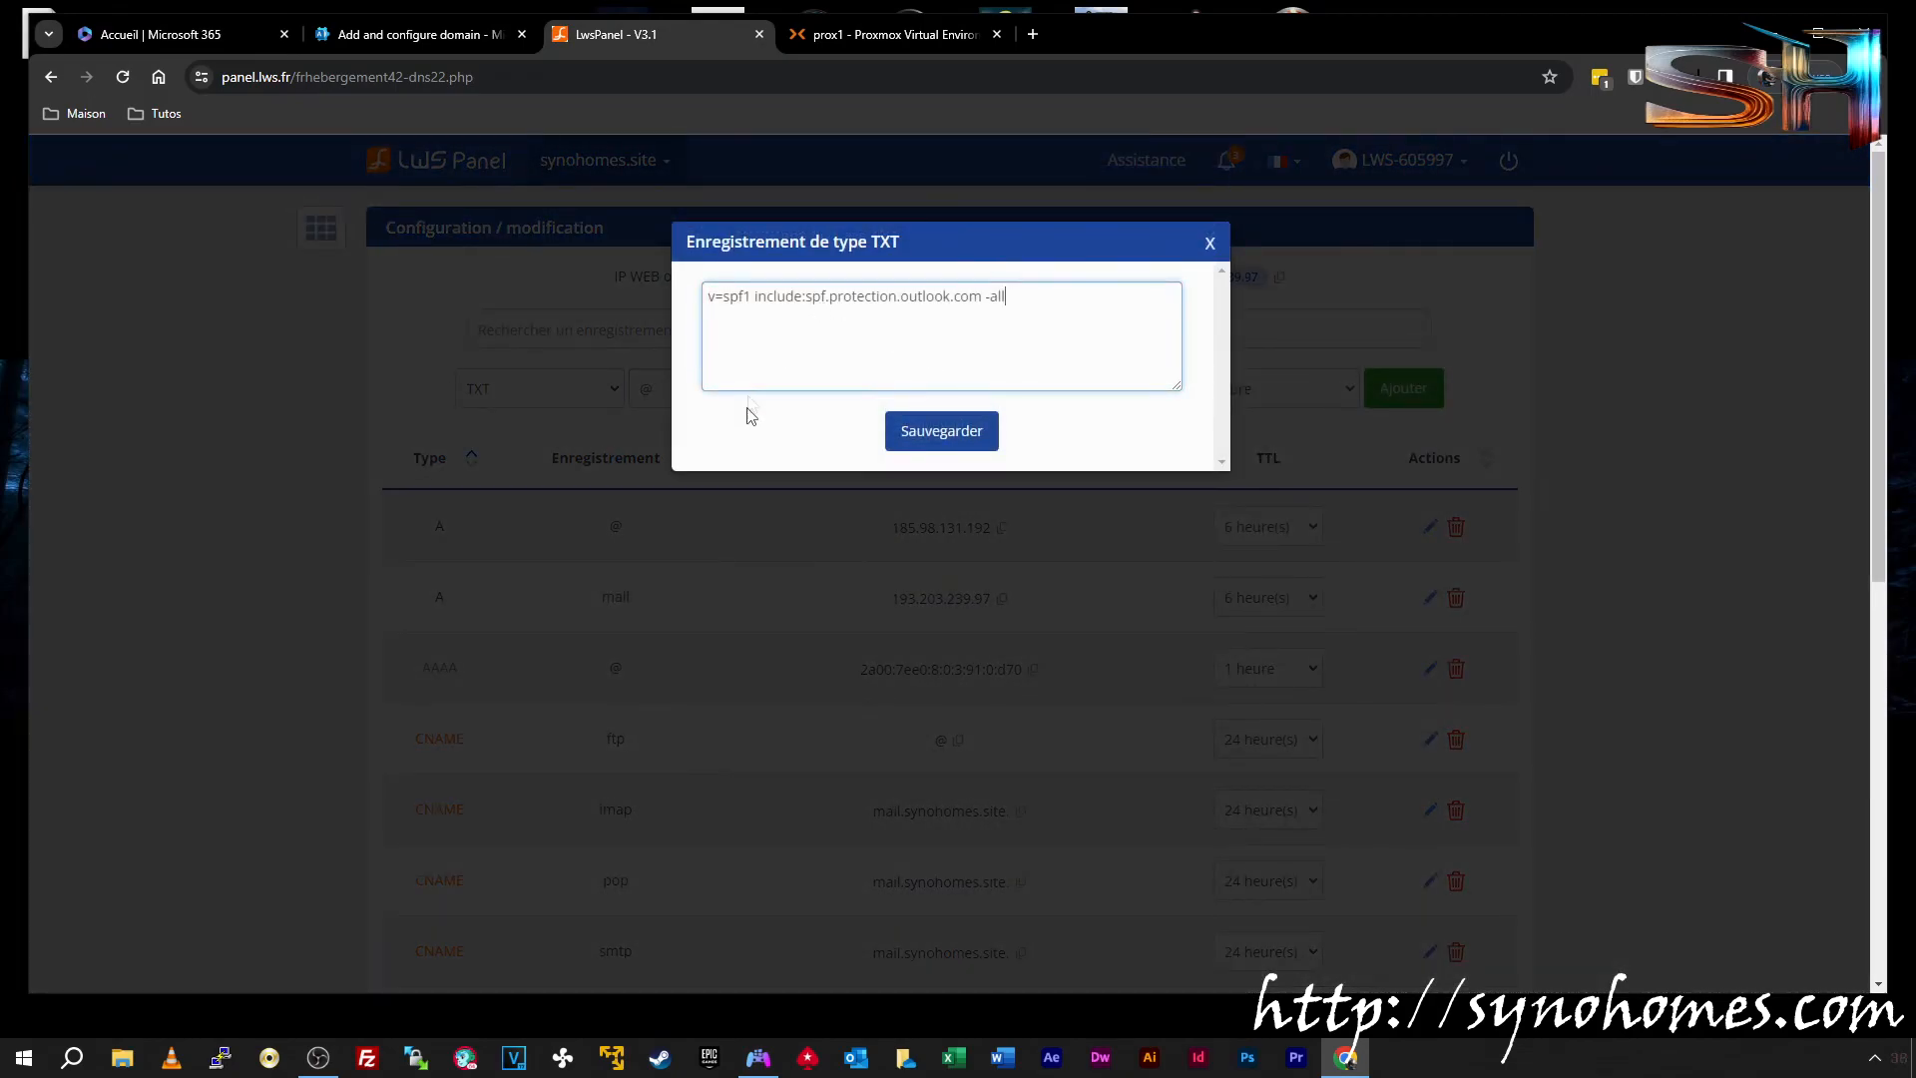
{"action": "left_click", "coordinate": [941, 431]}
{"action": "left_click", "coordinate": [1407, 394]}
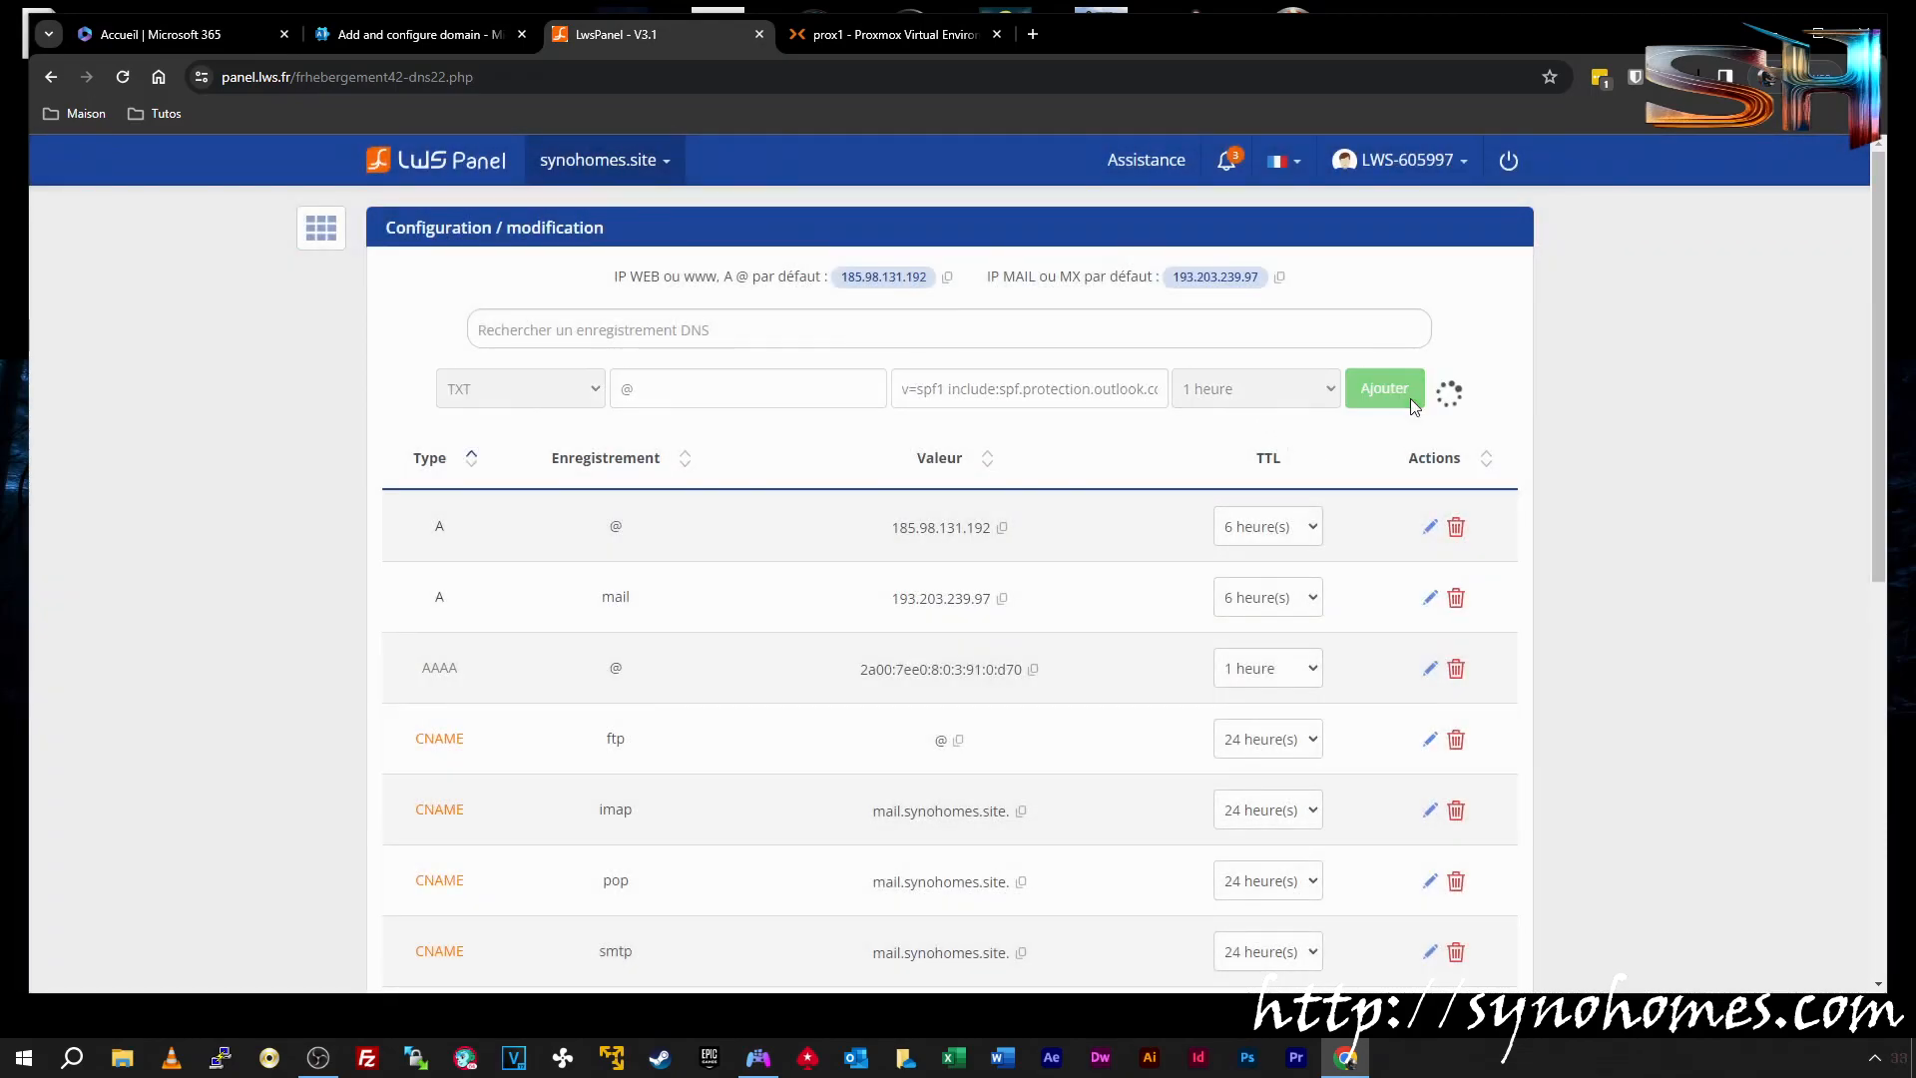
Page through the DNS record list to confirm the new record, then return to the wizard
{"action": "scroll", "coordinate": [1527, 536], "scroll_direction": "down", "scroll_amount": 7}
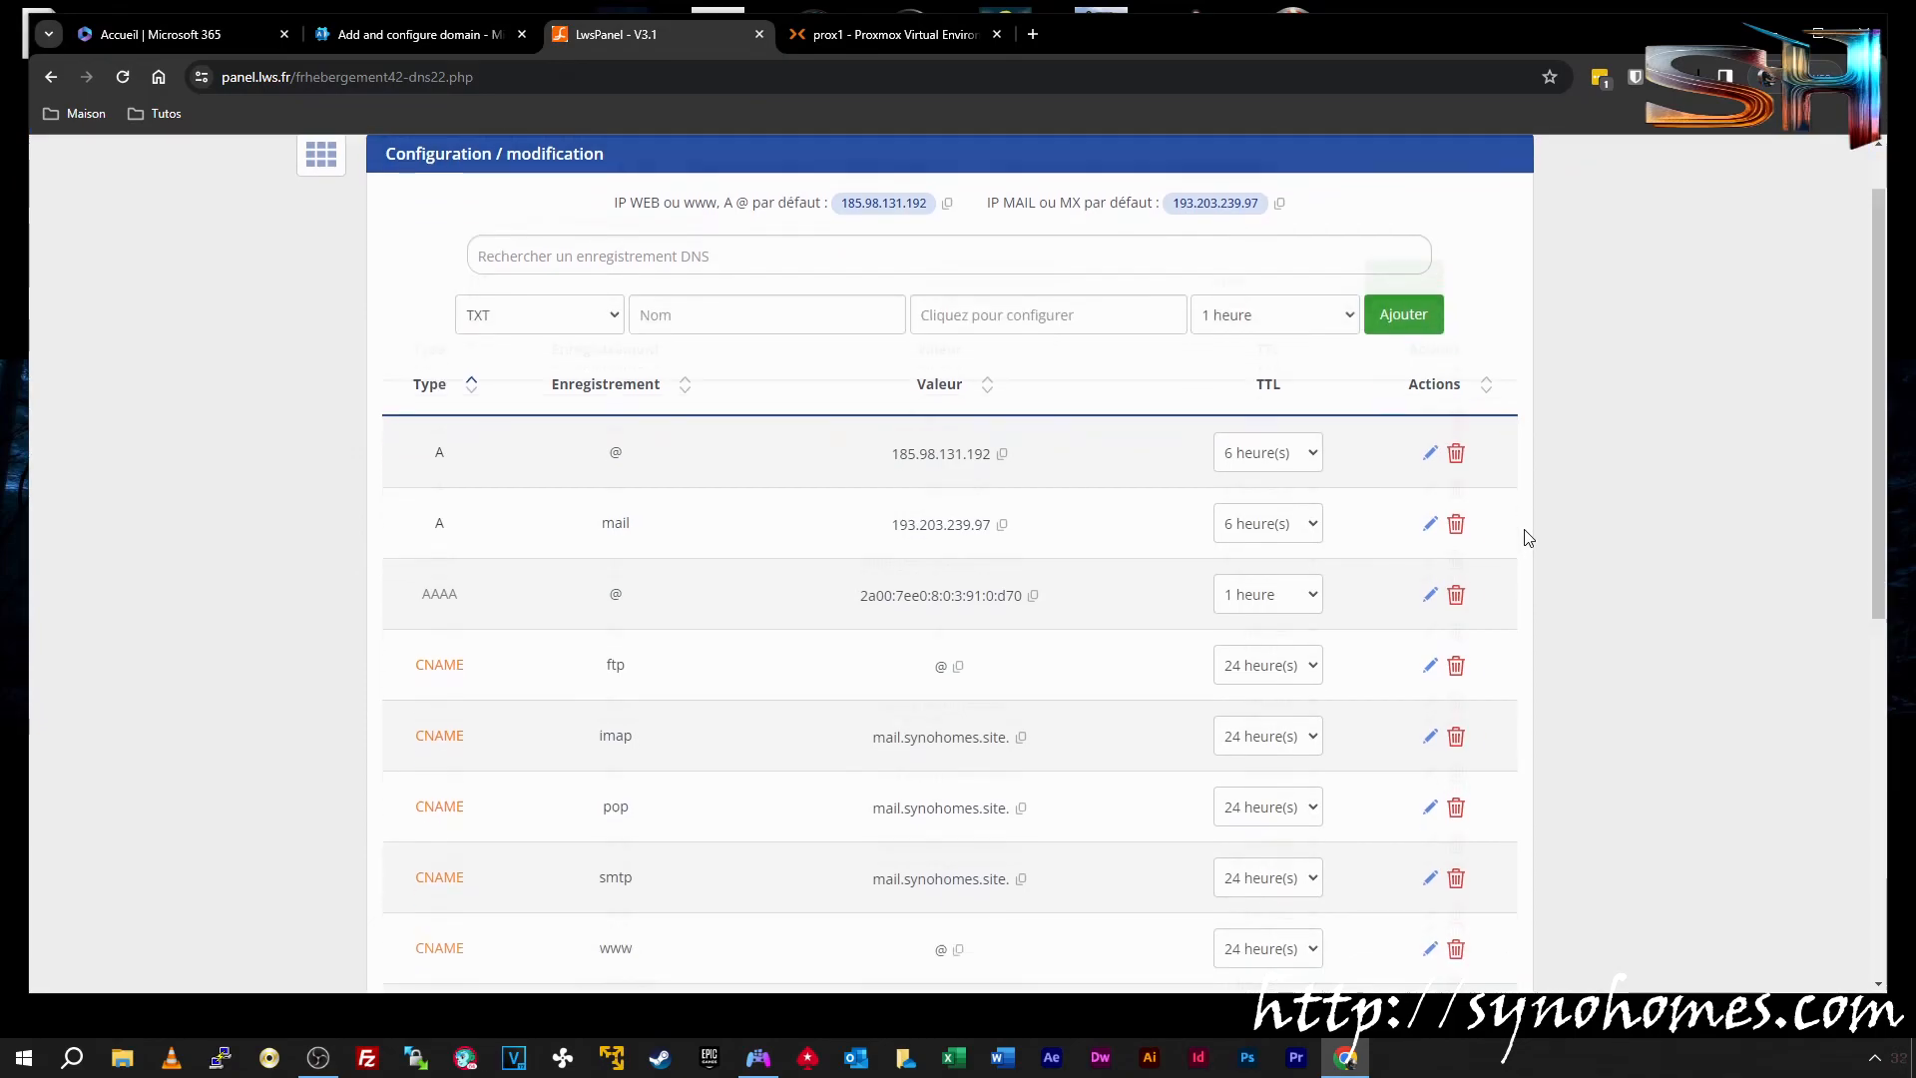
{"action": "scroll", "coordinate": [1529, 537], "scroll_direction": "down", "scroll_amount": 1}
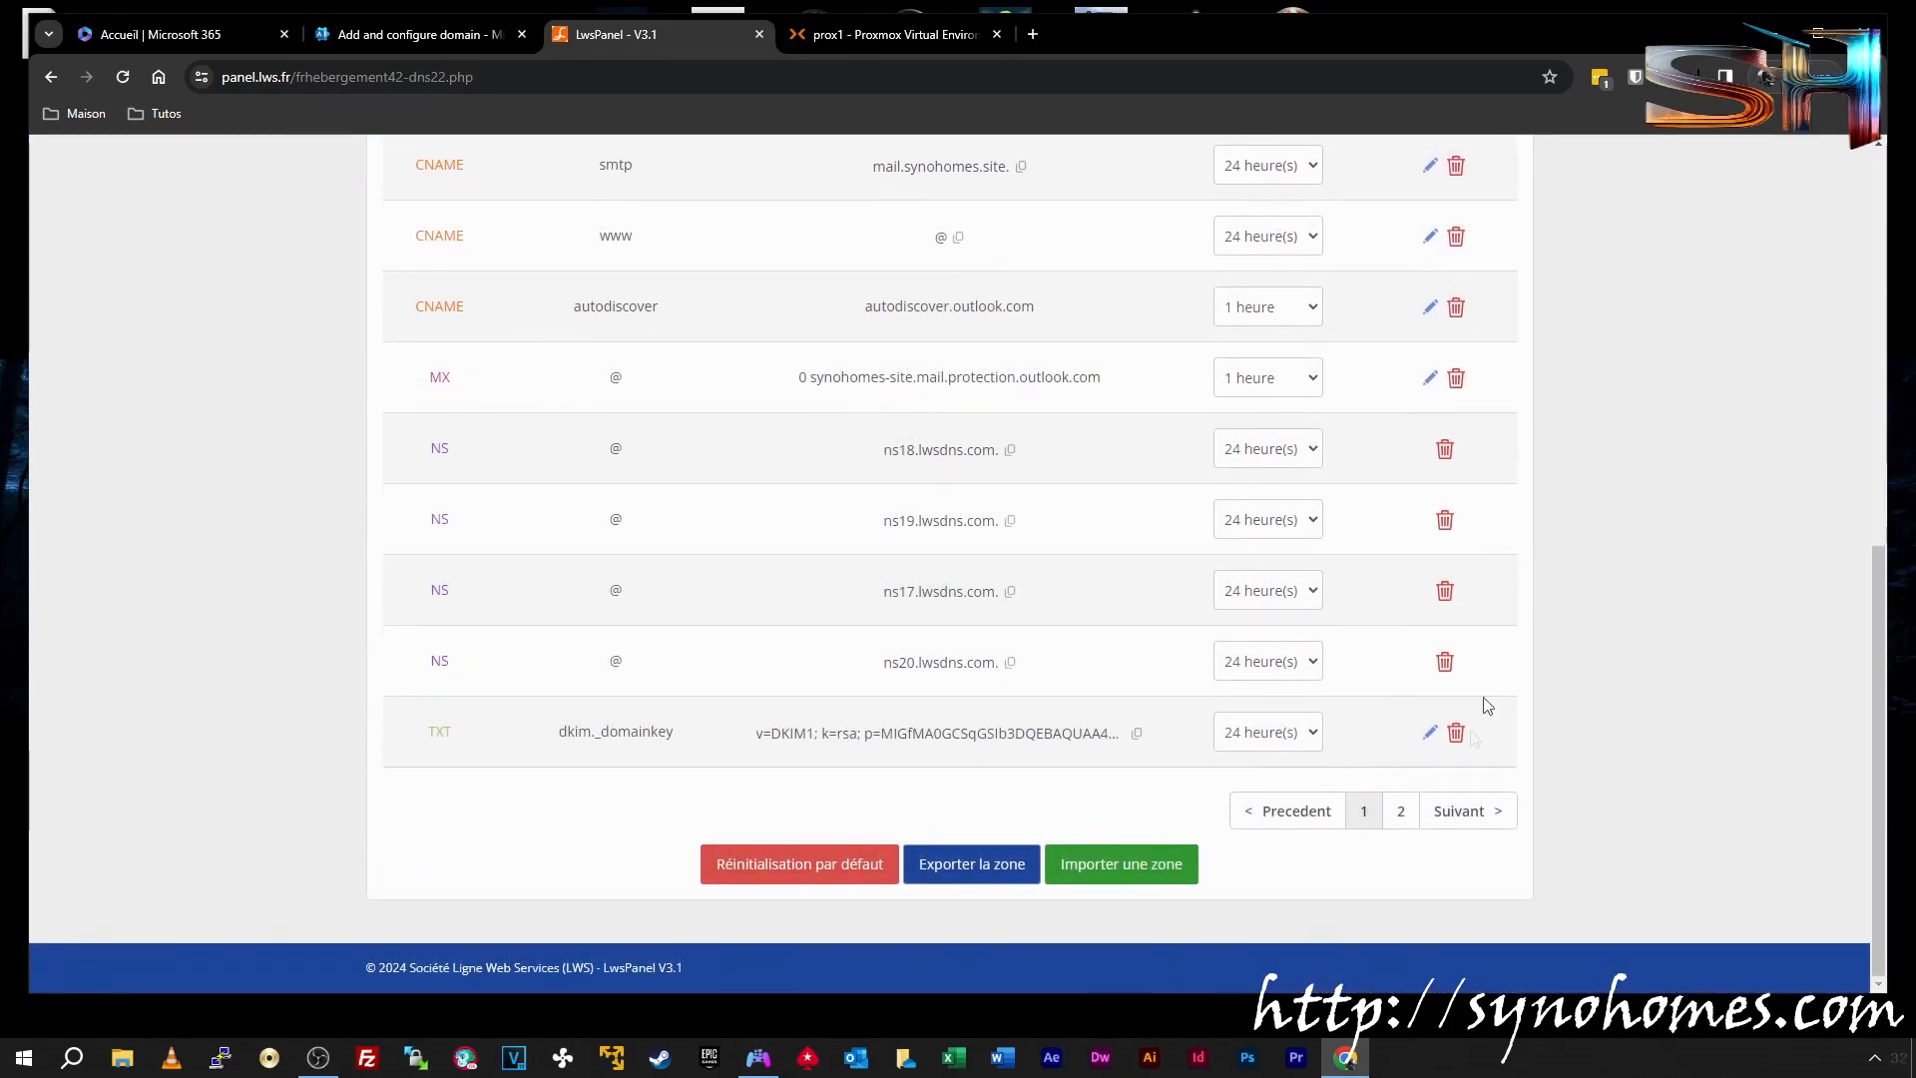
{"action": "left_click", "coordinate": [1400, 810]}
{"action": "left_click", "coordinate": [1364, 681]}
{"action": "left_click", "coordinate": [469, 36]}
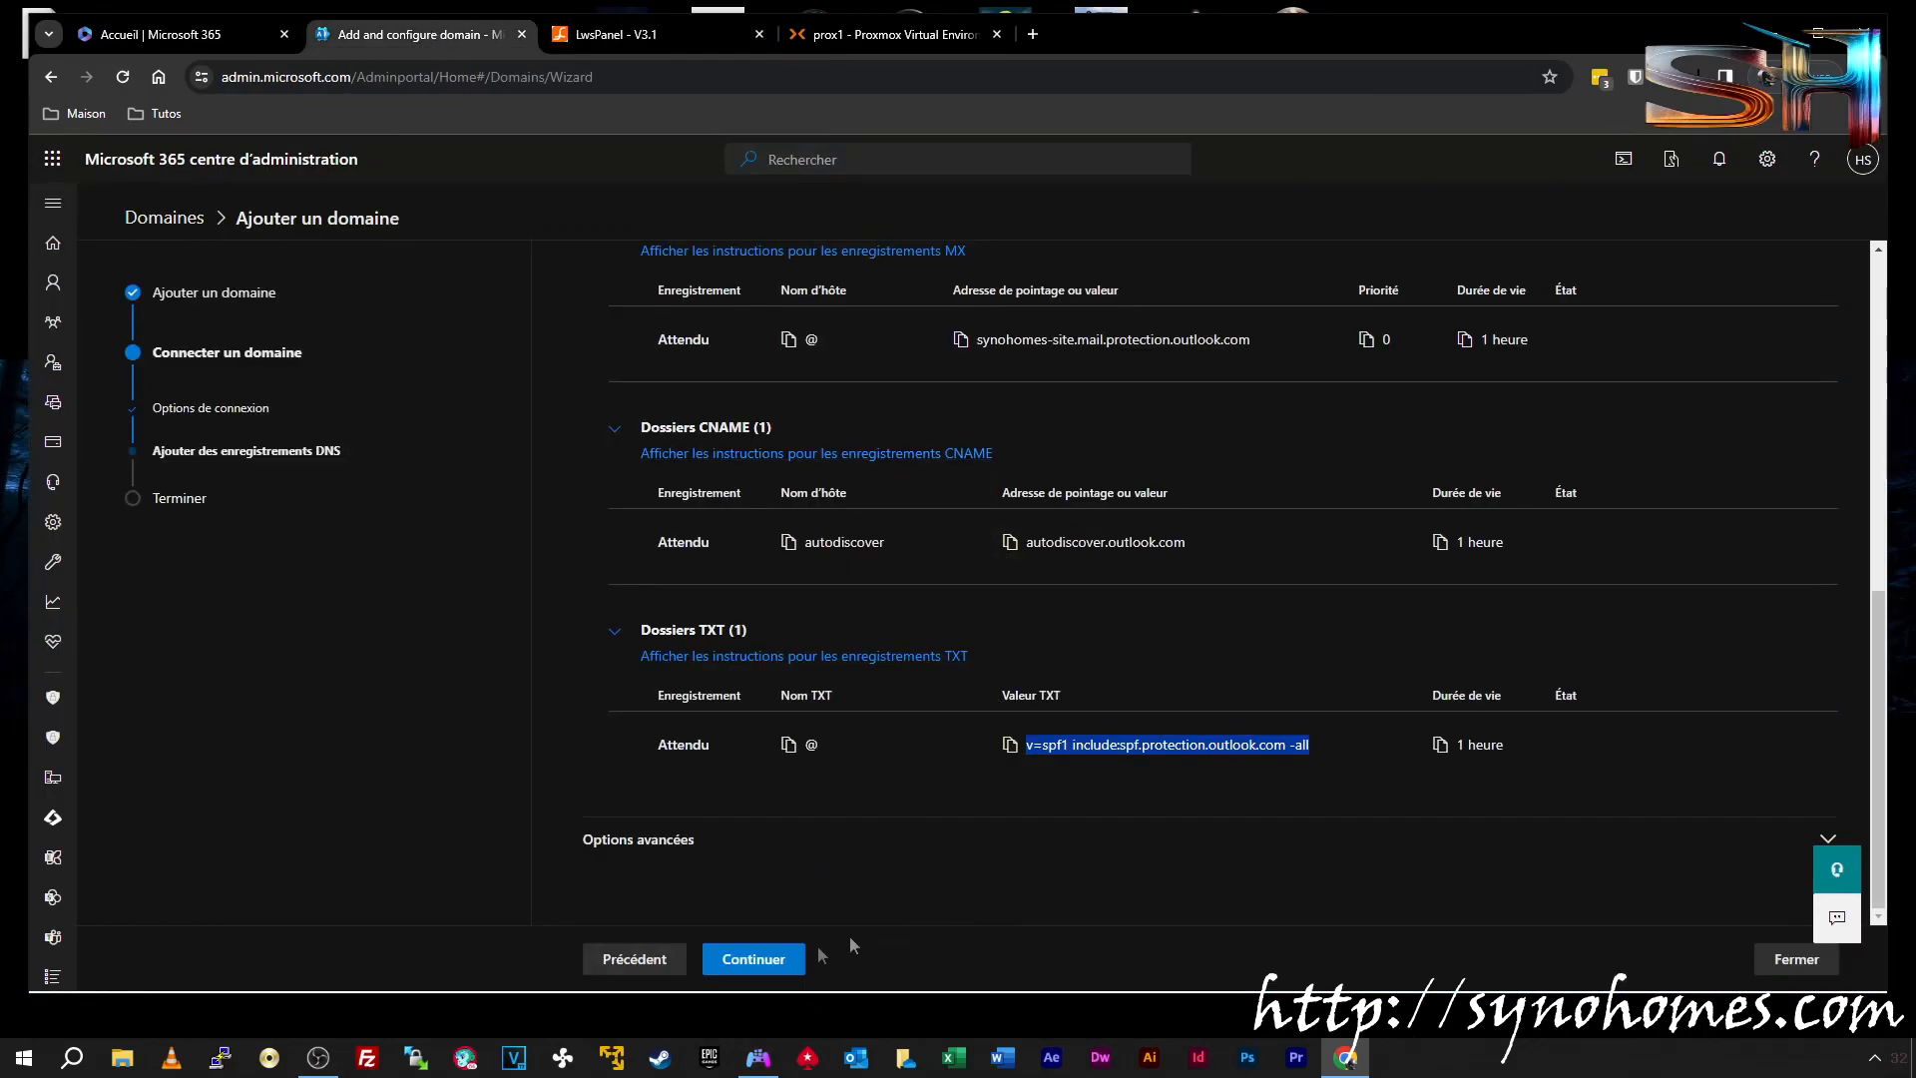
Run the Microsoft 365 DNS check and review the CNAME, TXT and MX results
{"action": "left_click", "coordinate": [754, 963]}
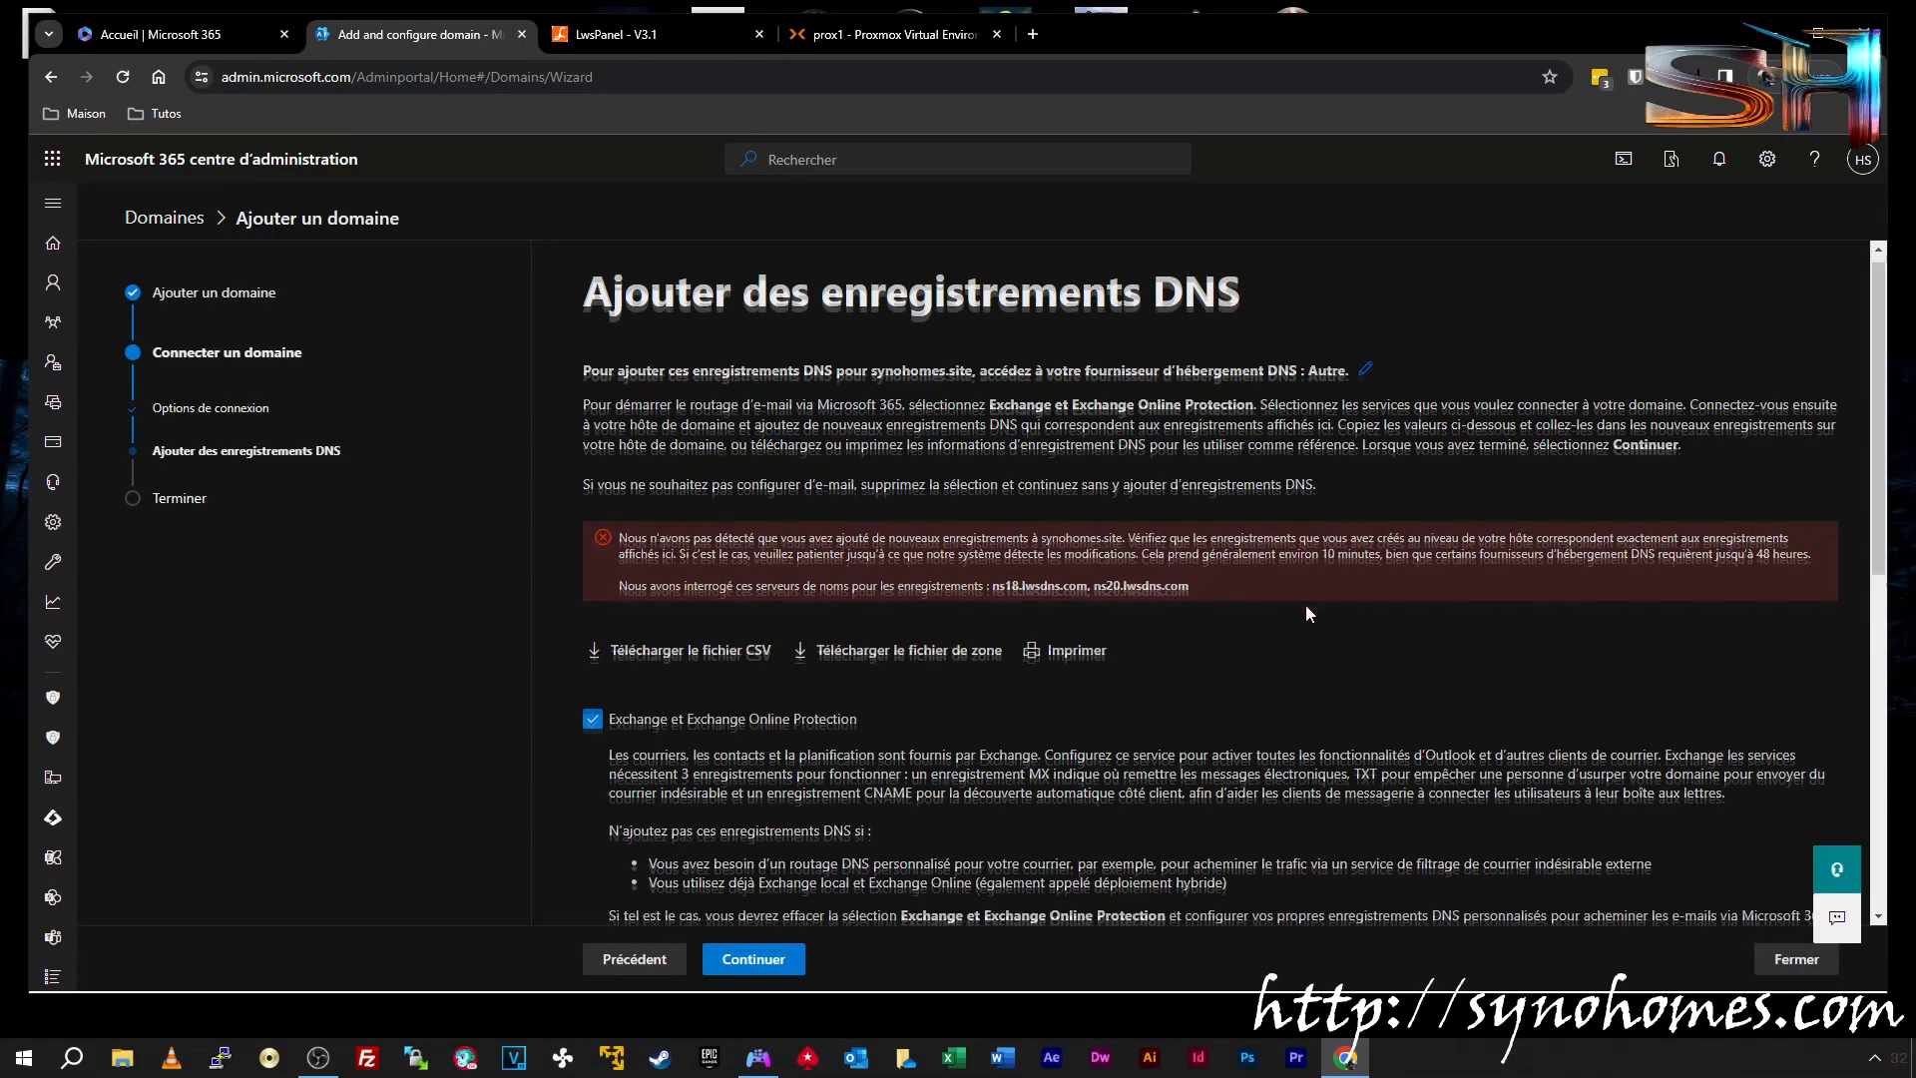
{"action": "scroll", "coordinate": [1307, 609], "scroll_direction": "down", "scroll_amount": 5}
{"action": "scroll", "coordinate": [1307, 604], "scroll_direction": "down", "scroll_amount": 3}
{"action": "left_click", "coordinate": [616, 659]}
{"action": "scroll", "coordinate": [625, 799], "scroll_direction": "down", "scroll_amount": 1}
{"action": "left_click", "coordinate": [614, 747]}
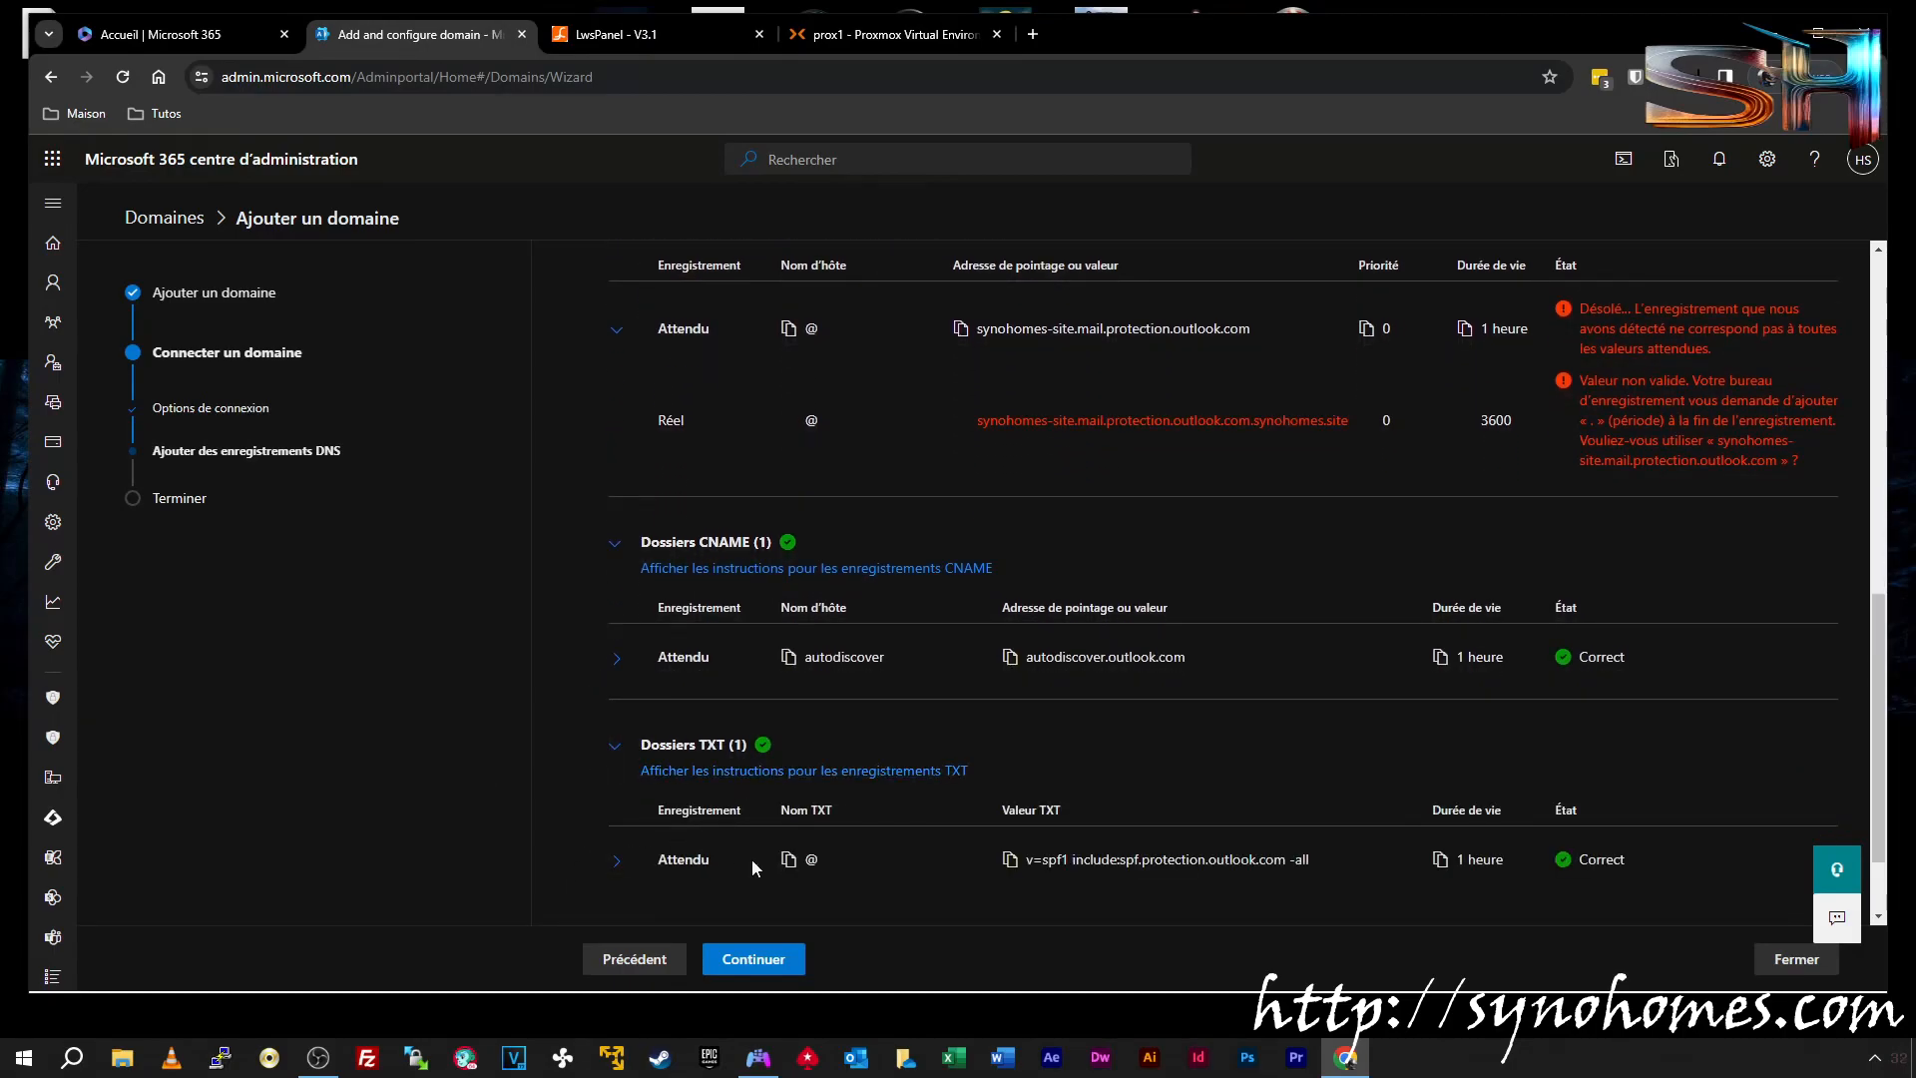
{"action": "scroll", "coordinate": [1247, 646], "scroll_direction": "up", "scroll_amount": 2}
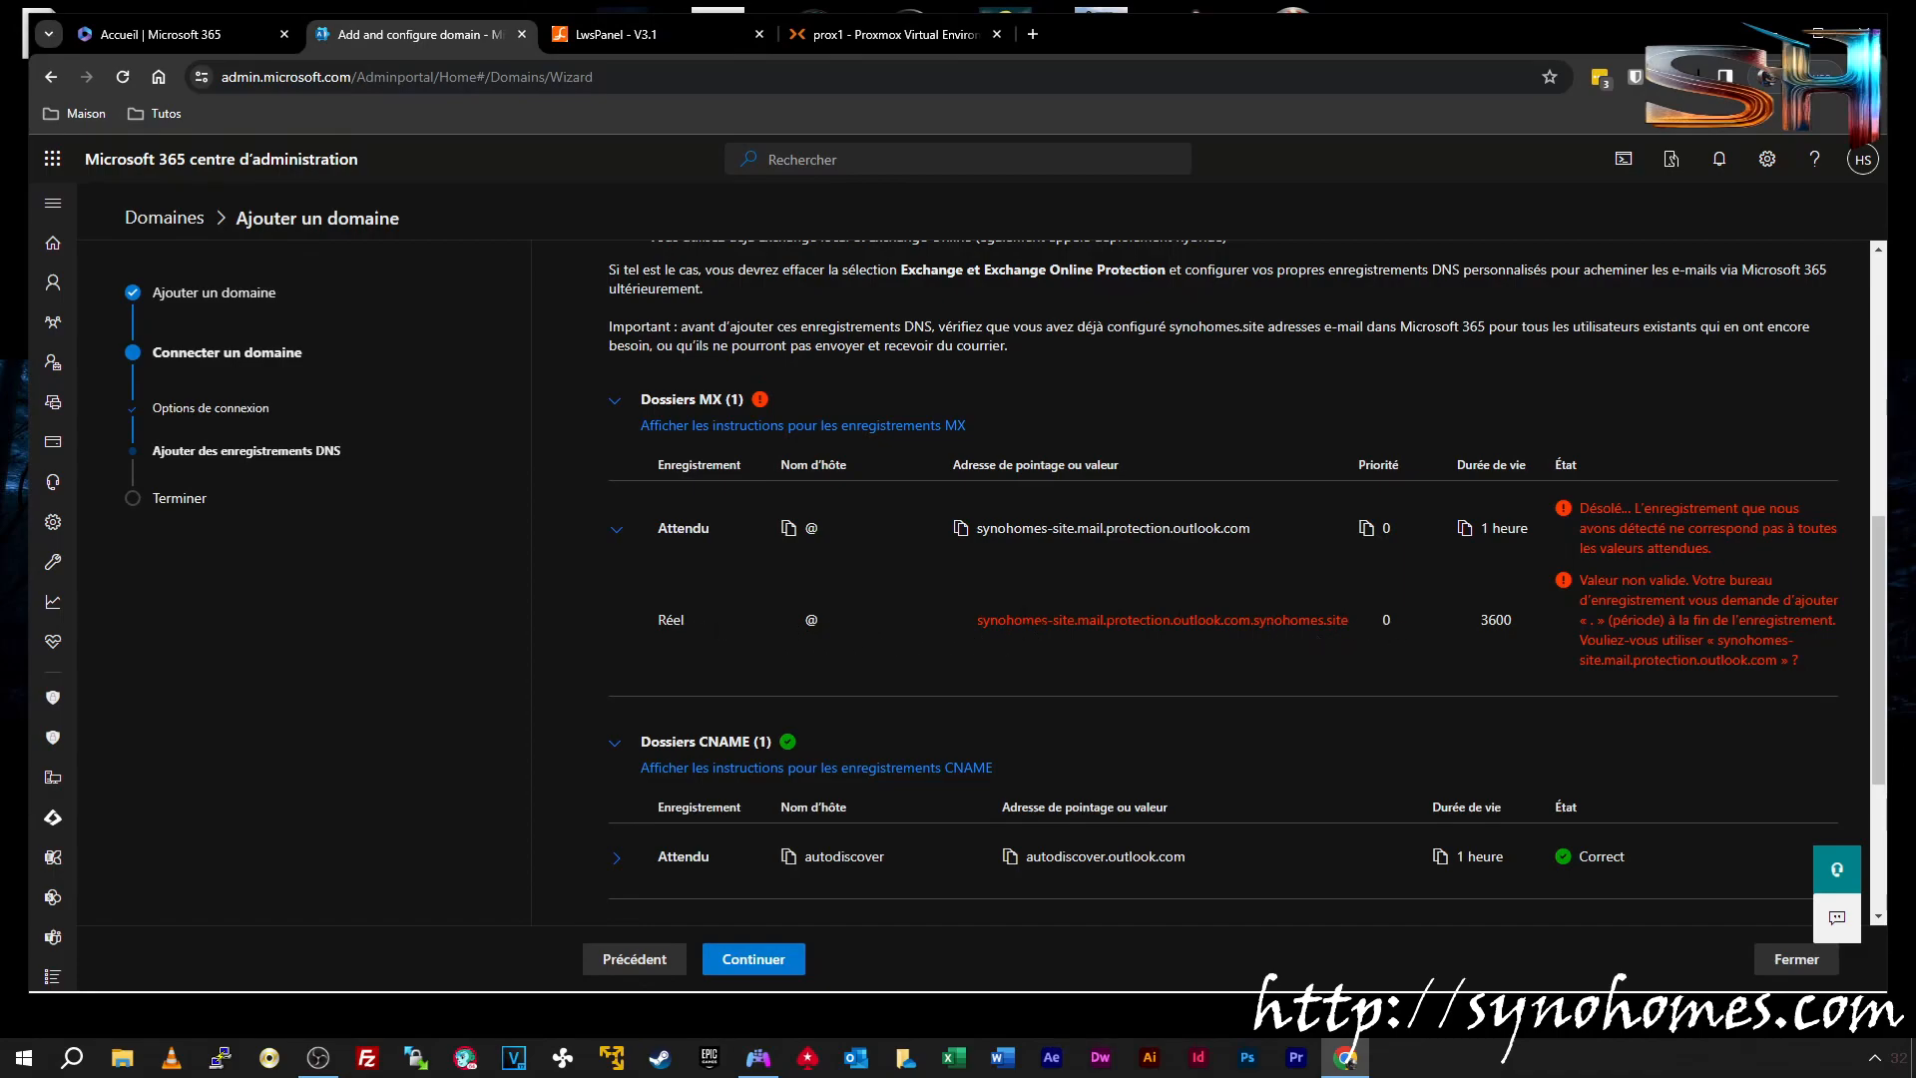
Correct the MX server value synohomes-site.mail.protection.outlook.com in LWS Panel and save it
{"action": "left_click", "coordinate": [674, 34]}
{"action": "scroll", "coordinate": [1165, 423], "scroll_direction": "down", "scroll_amount": 5}
{"action": "scroll", "coordinate": [1164, 424], "scroll_direction": "down", "scroll_amount": 1}
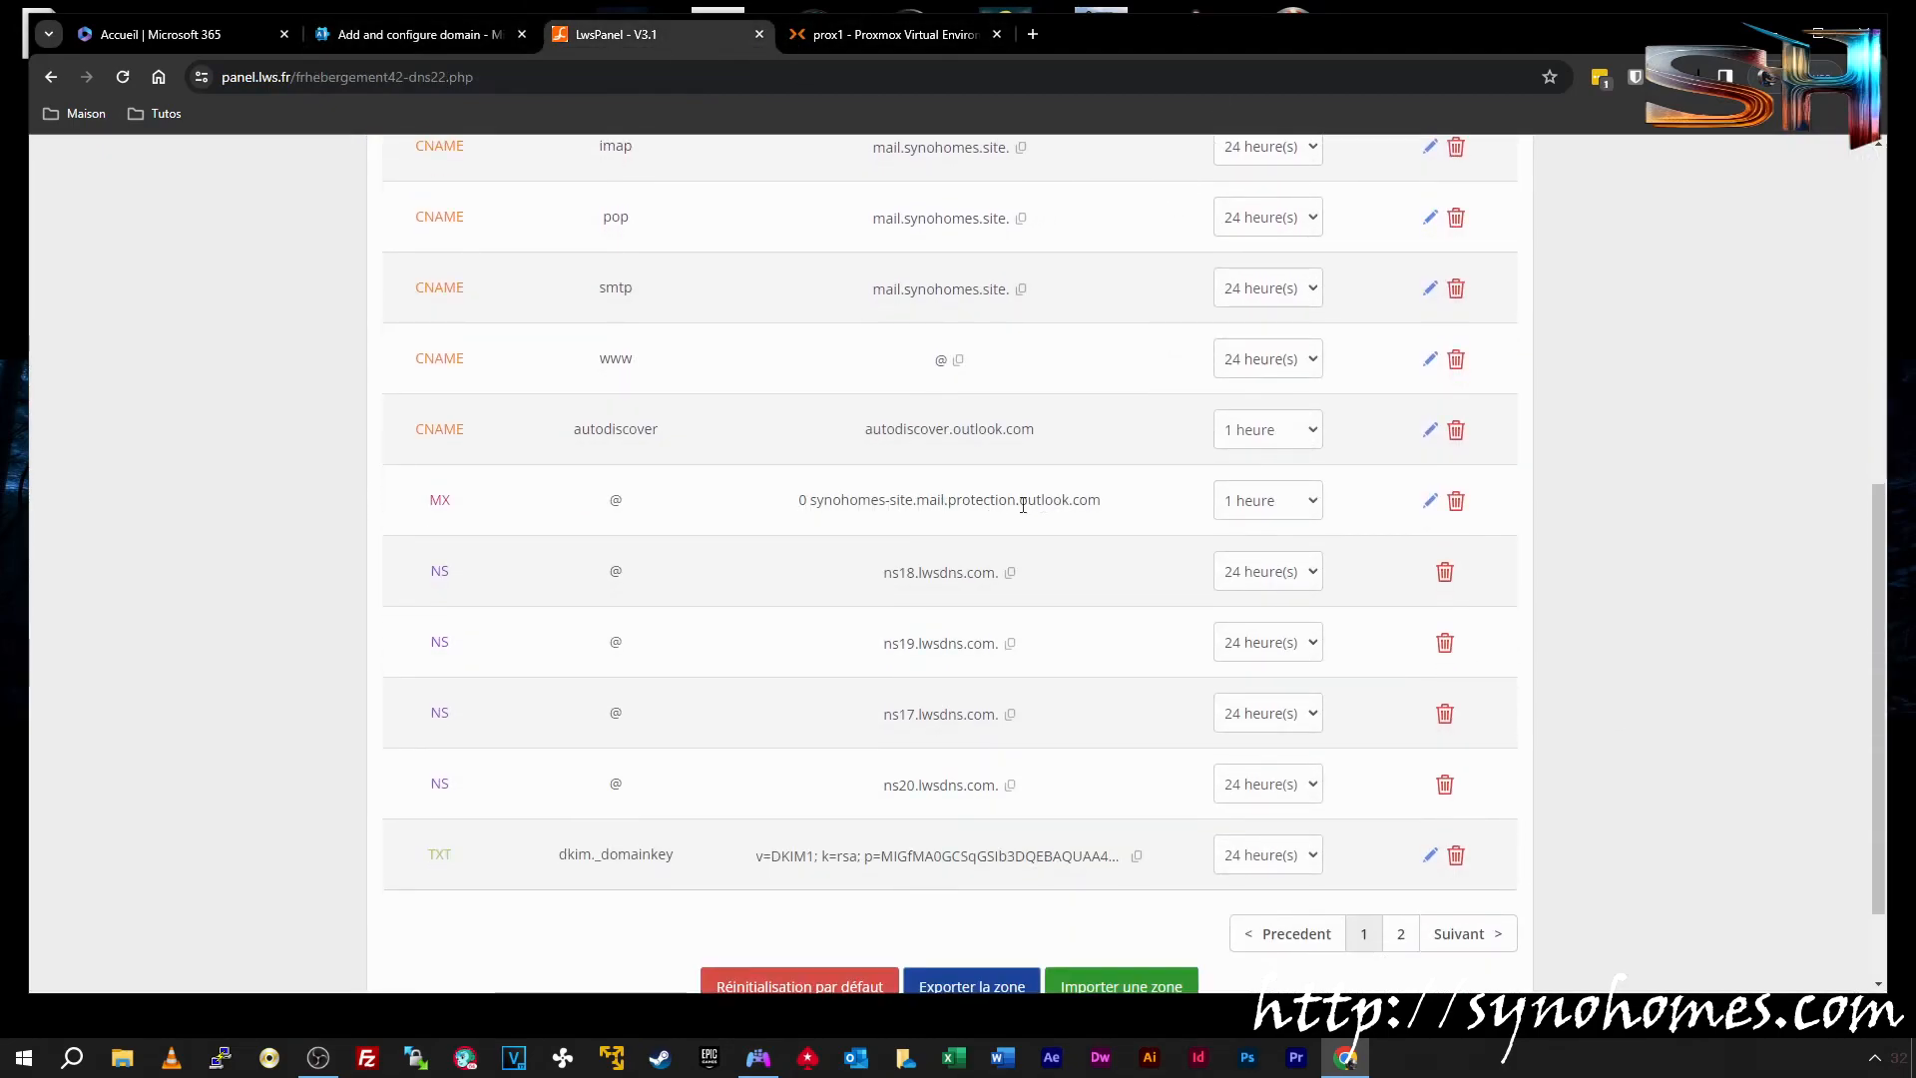
{"action": "left_click", "coordinate": [1429, 500]}
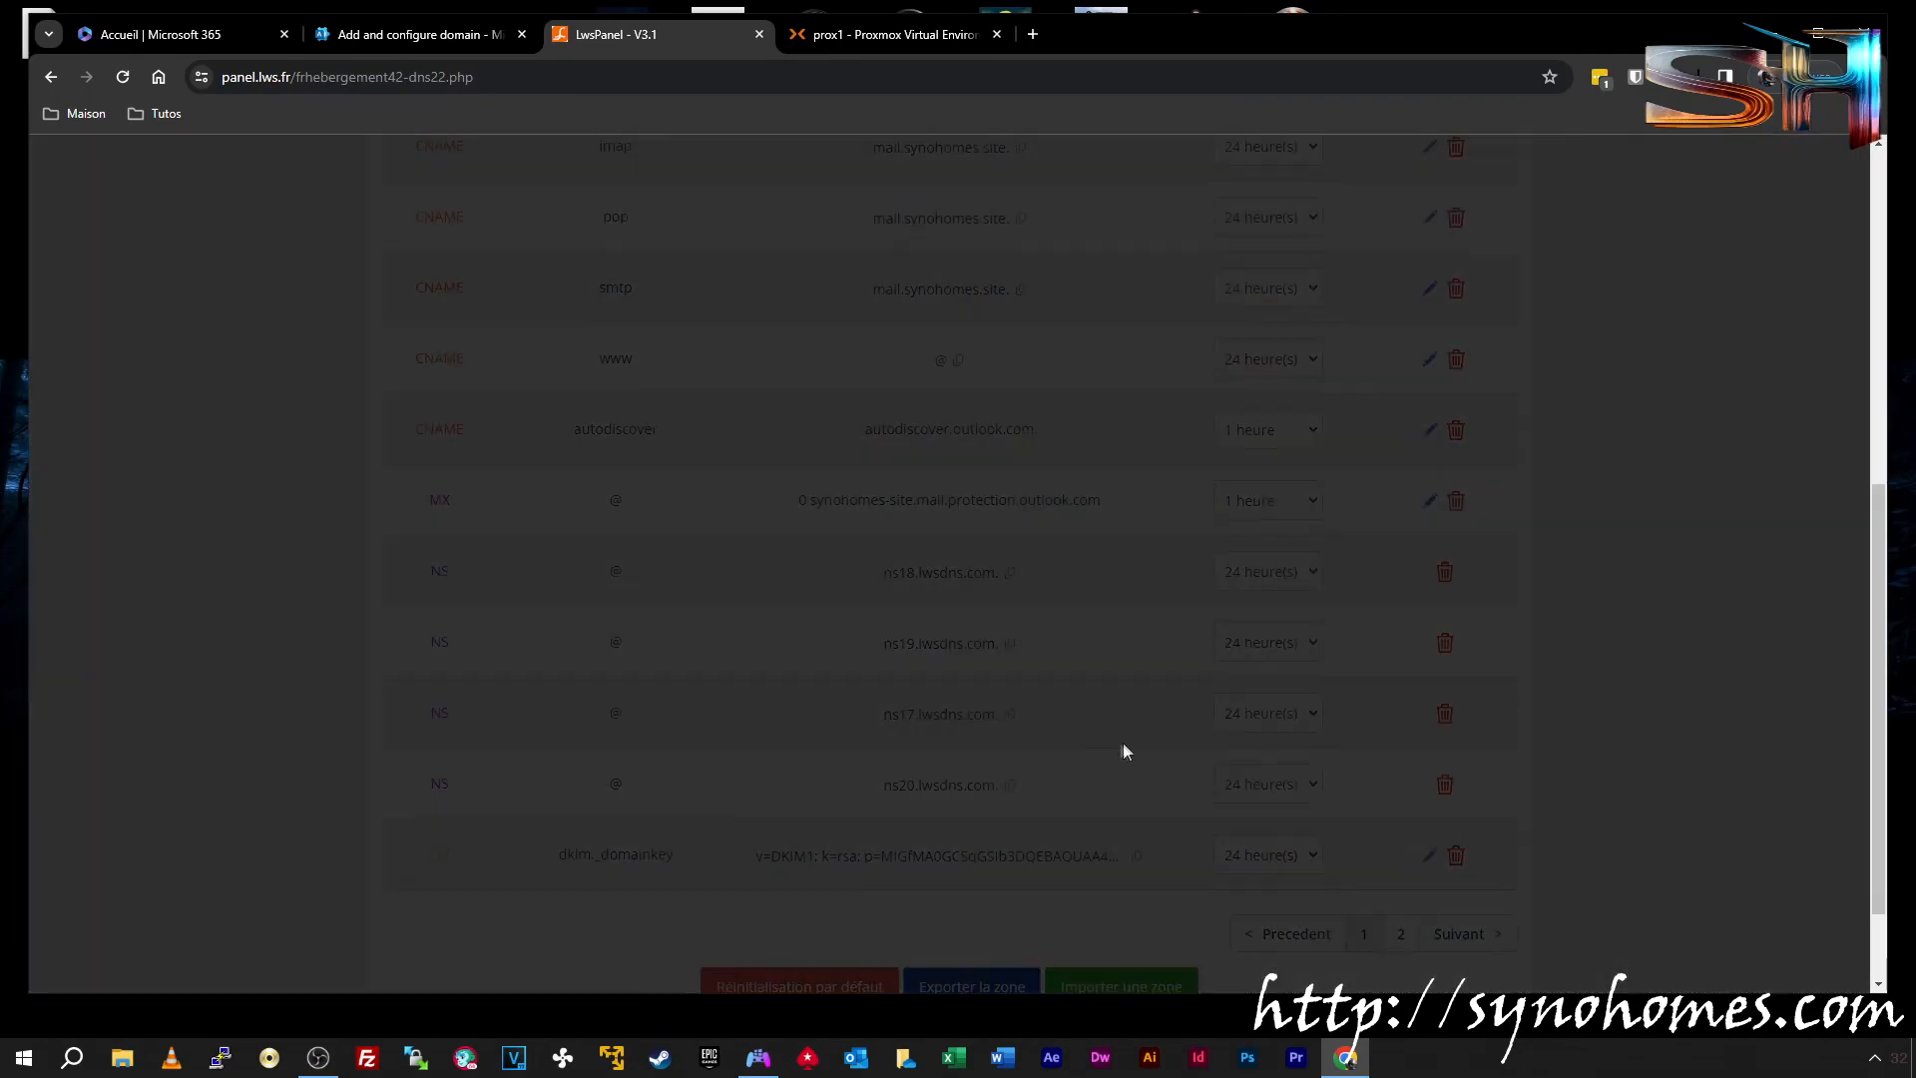
{"action": "left_click_drag", "start_coordinate": [1000, 407], "coordinate": [1124, 415]}
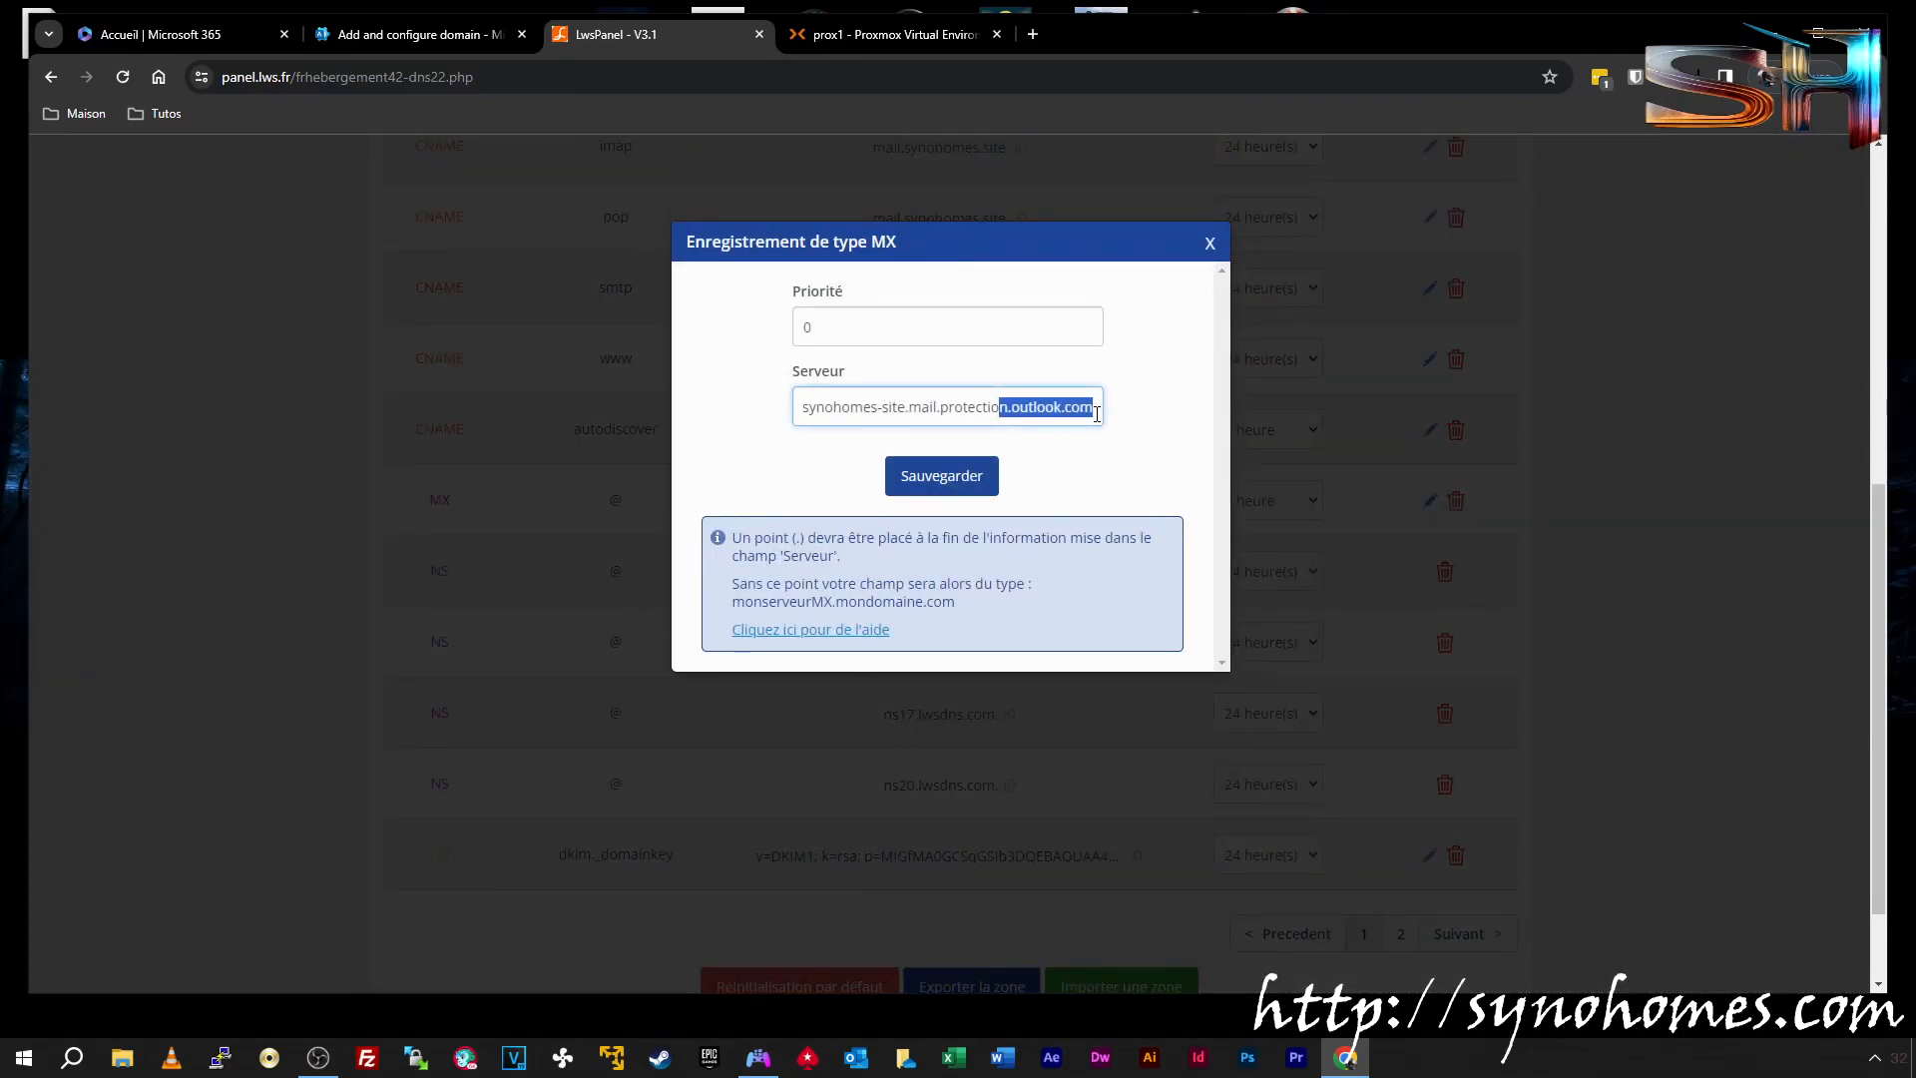
{"action": "left_click", "coordinate": [1097, 414]}
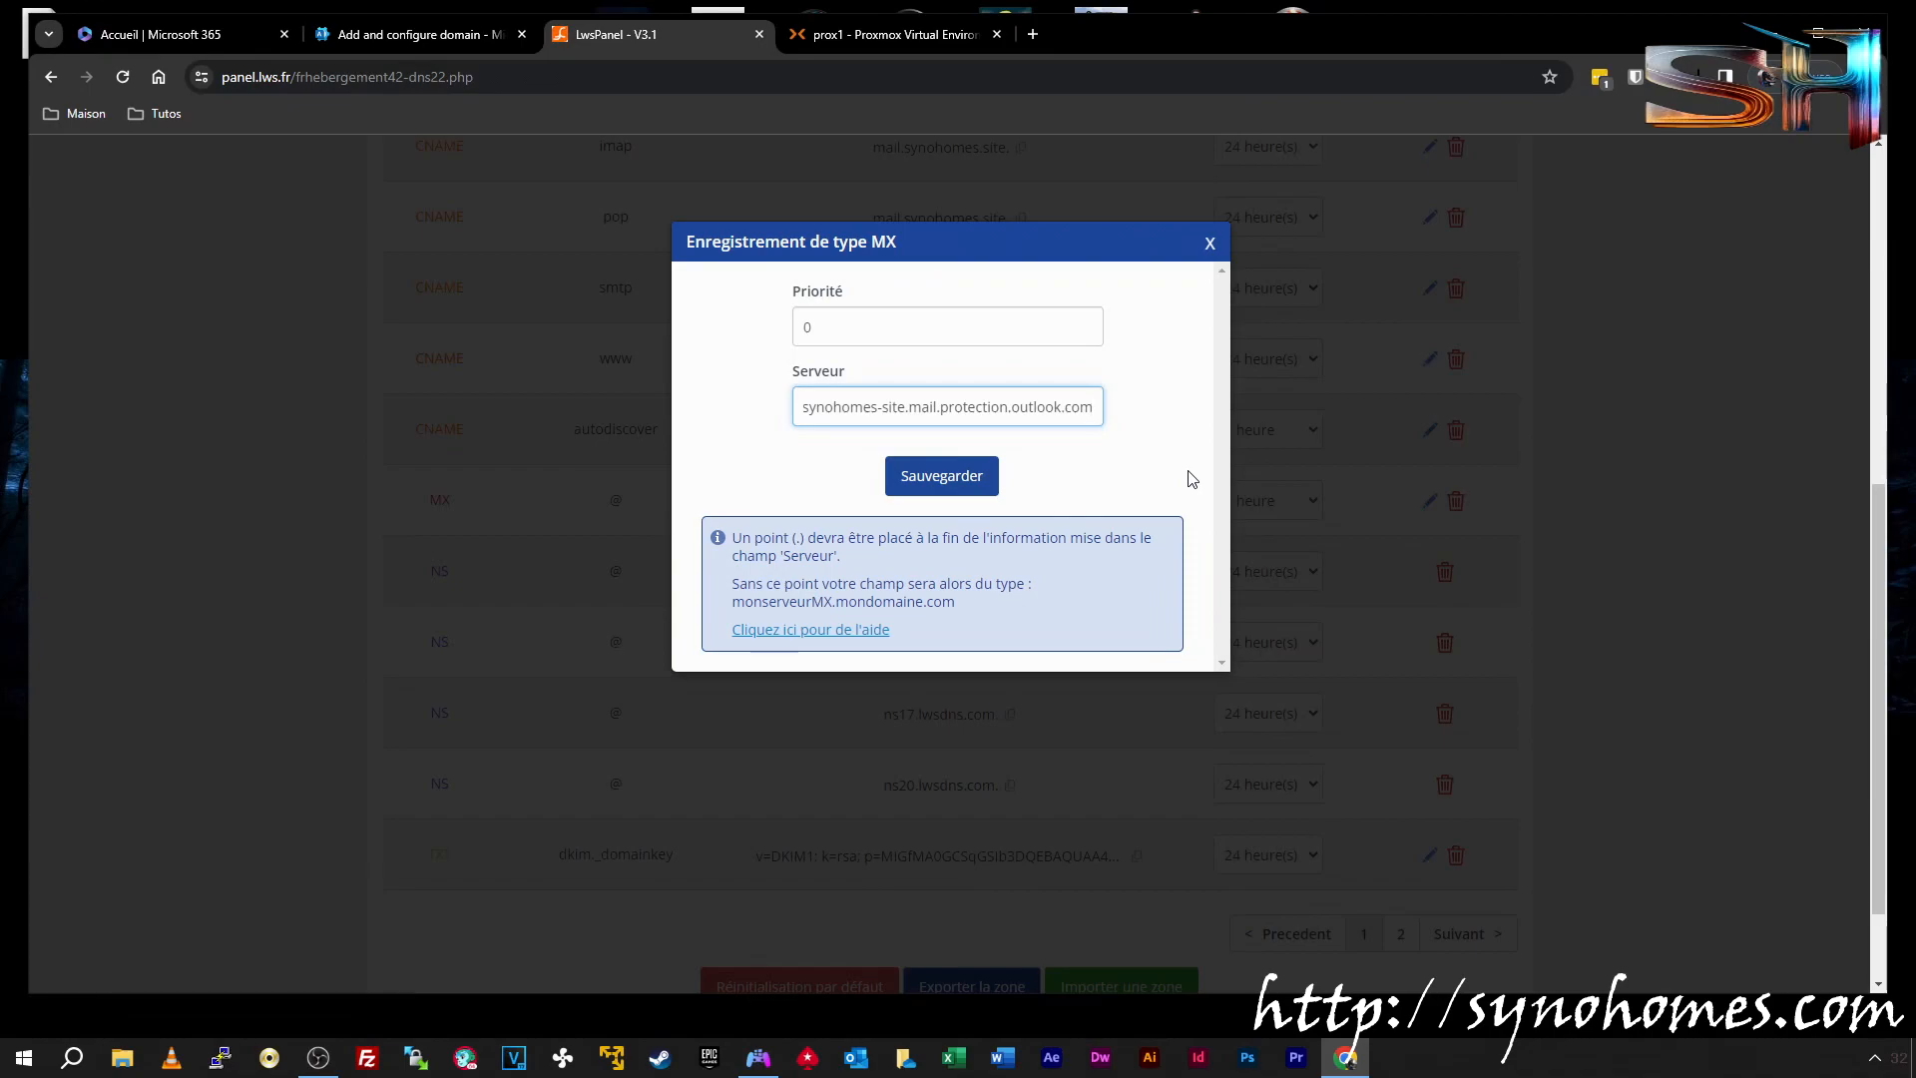
{"action": "left_click", "coordinate": [971, 477]}
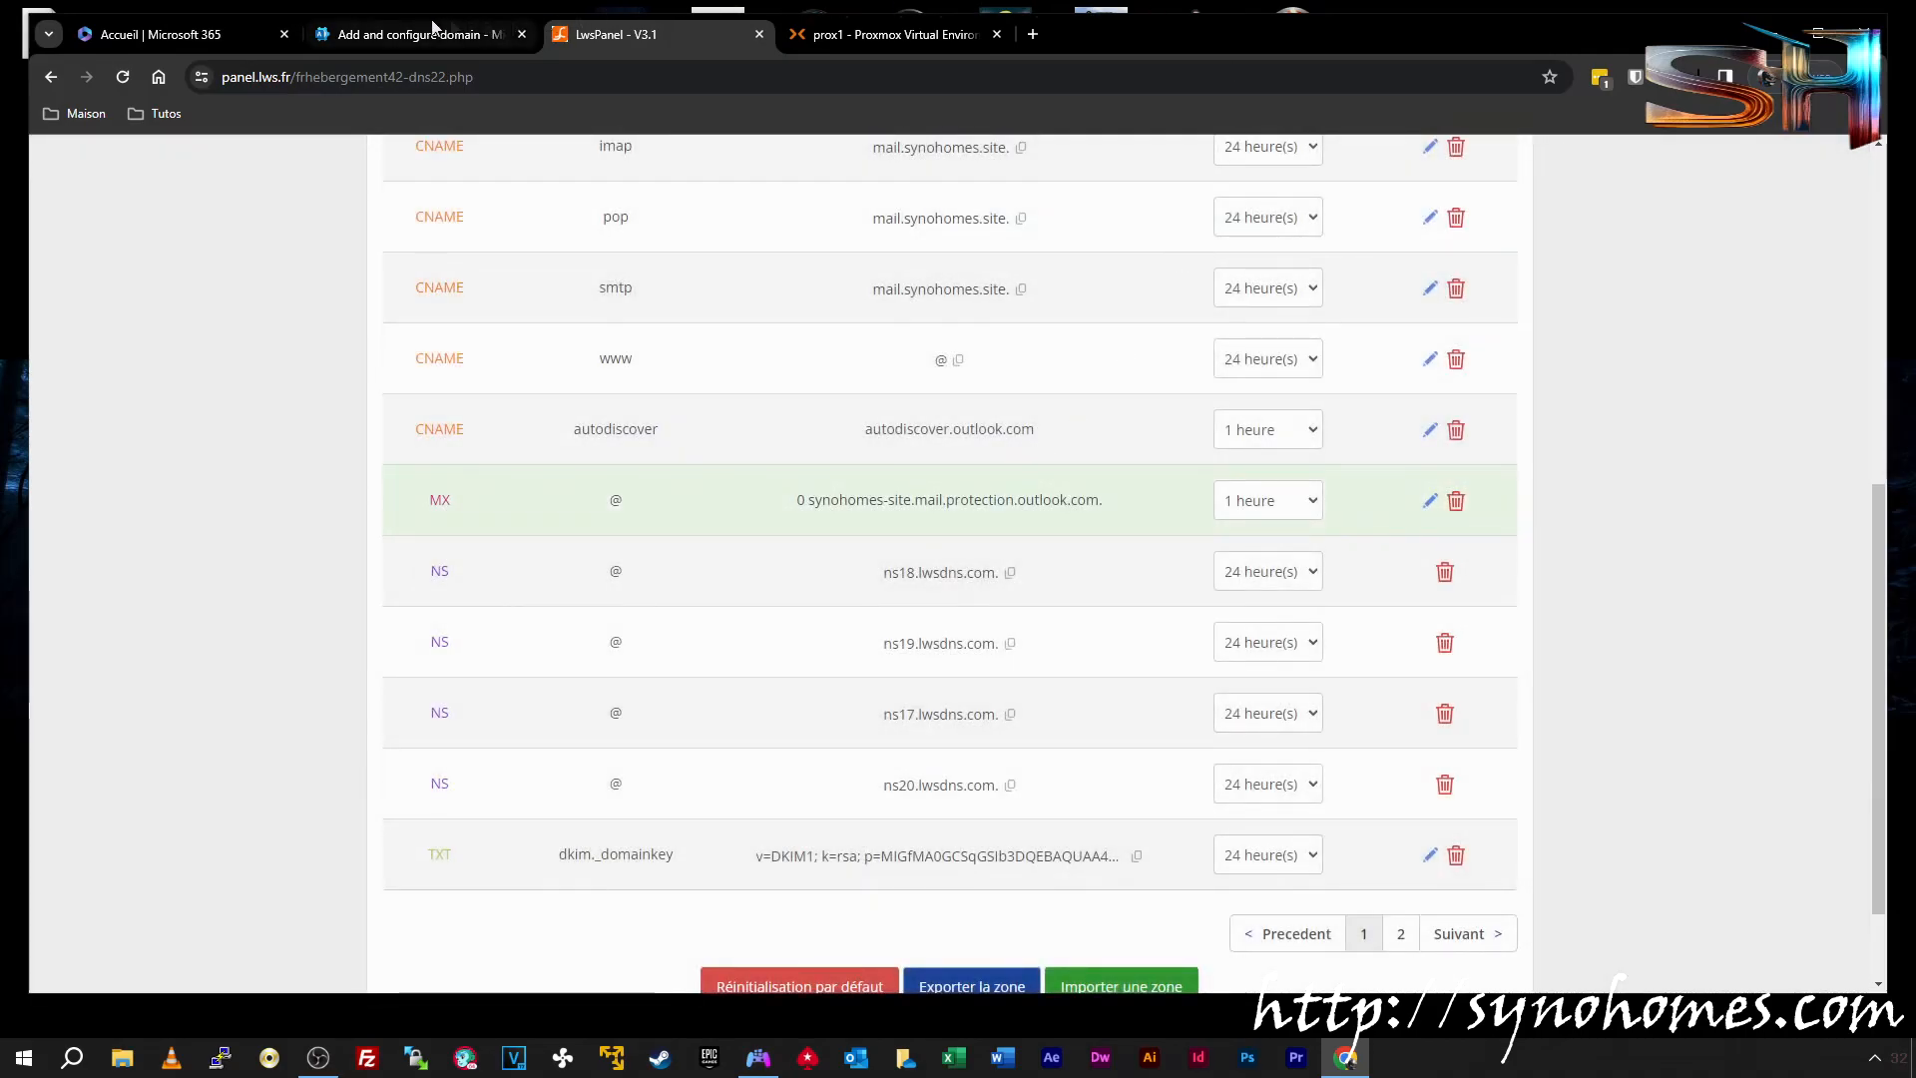
{"action": "left_click", "coordinate": [411, 35]}
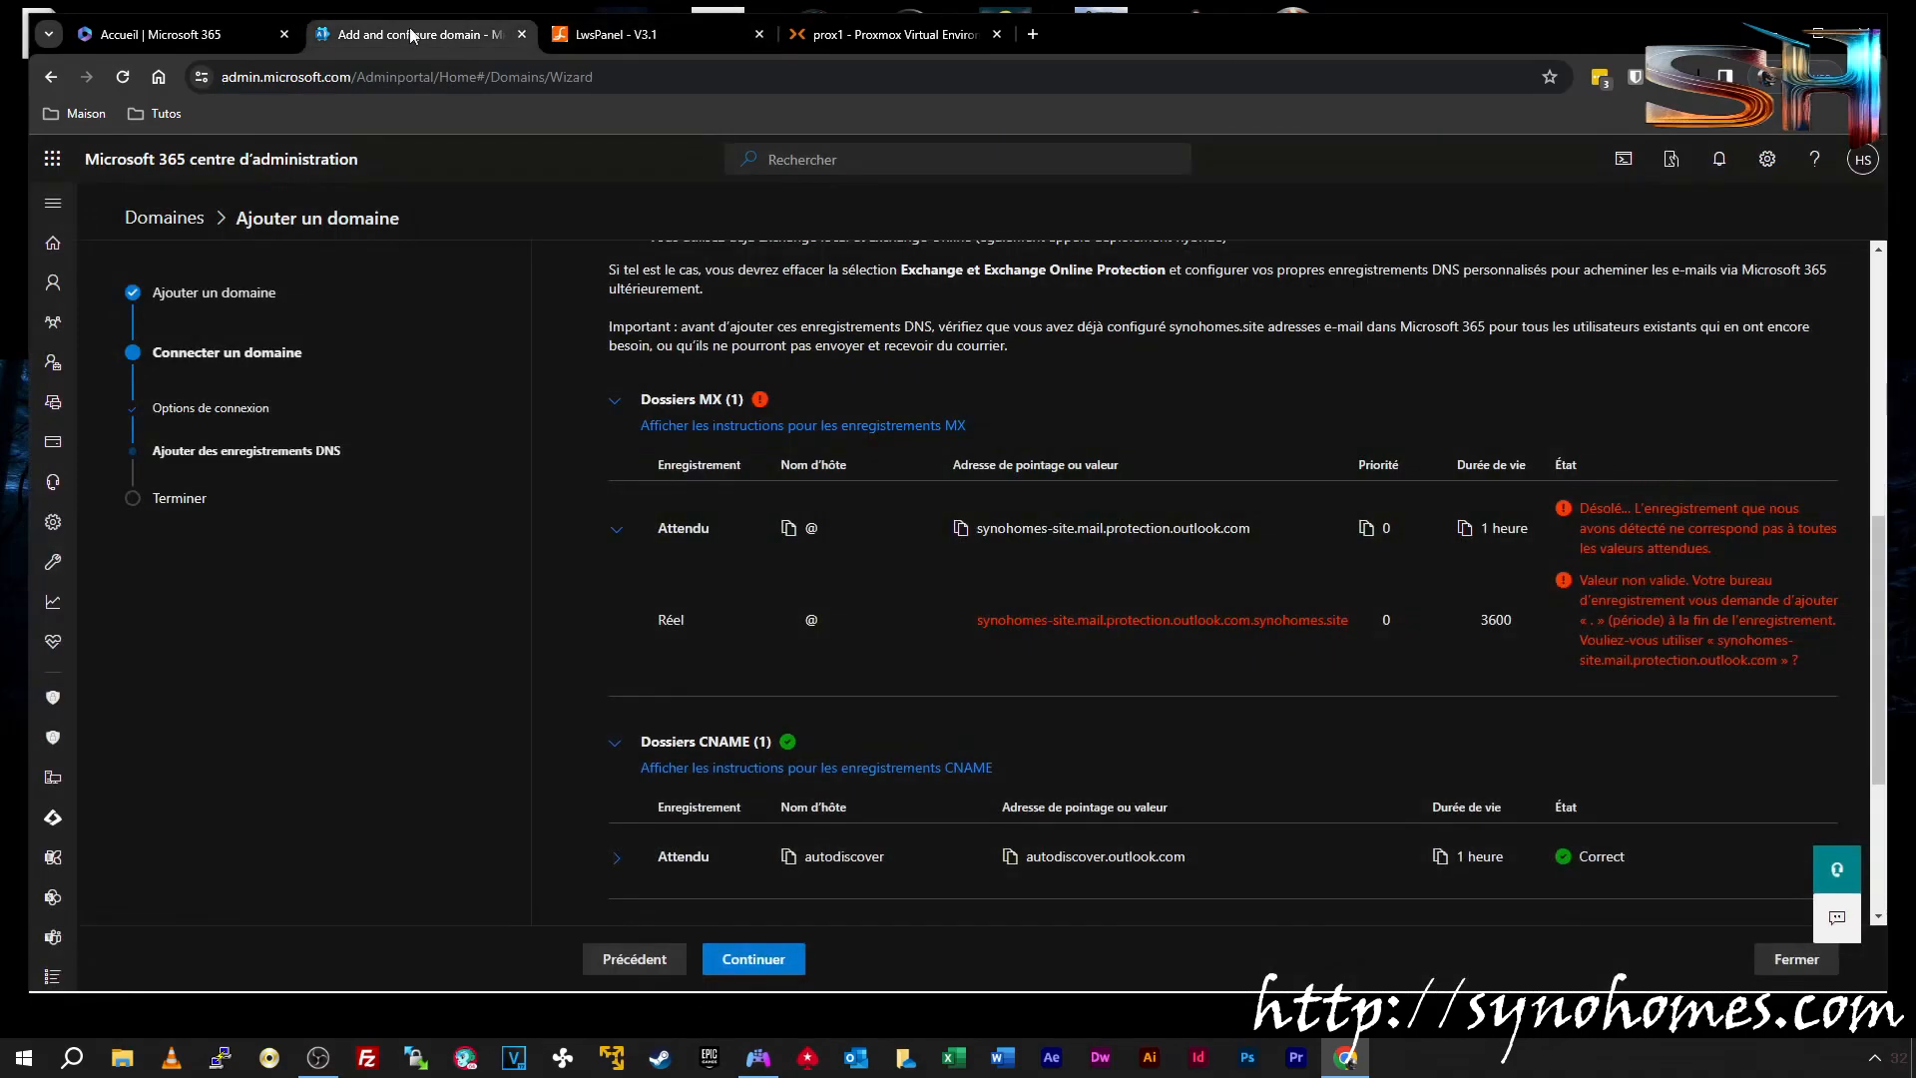
Re-verify the DNS records and finish the synohomes.site setup with Terminé
{"action": "left_click", "coordinate": [738, 956]}
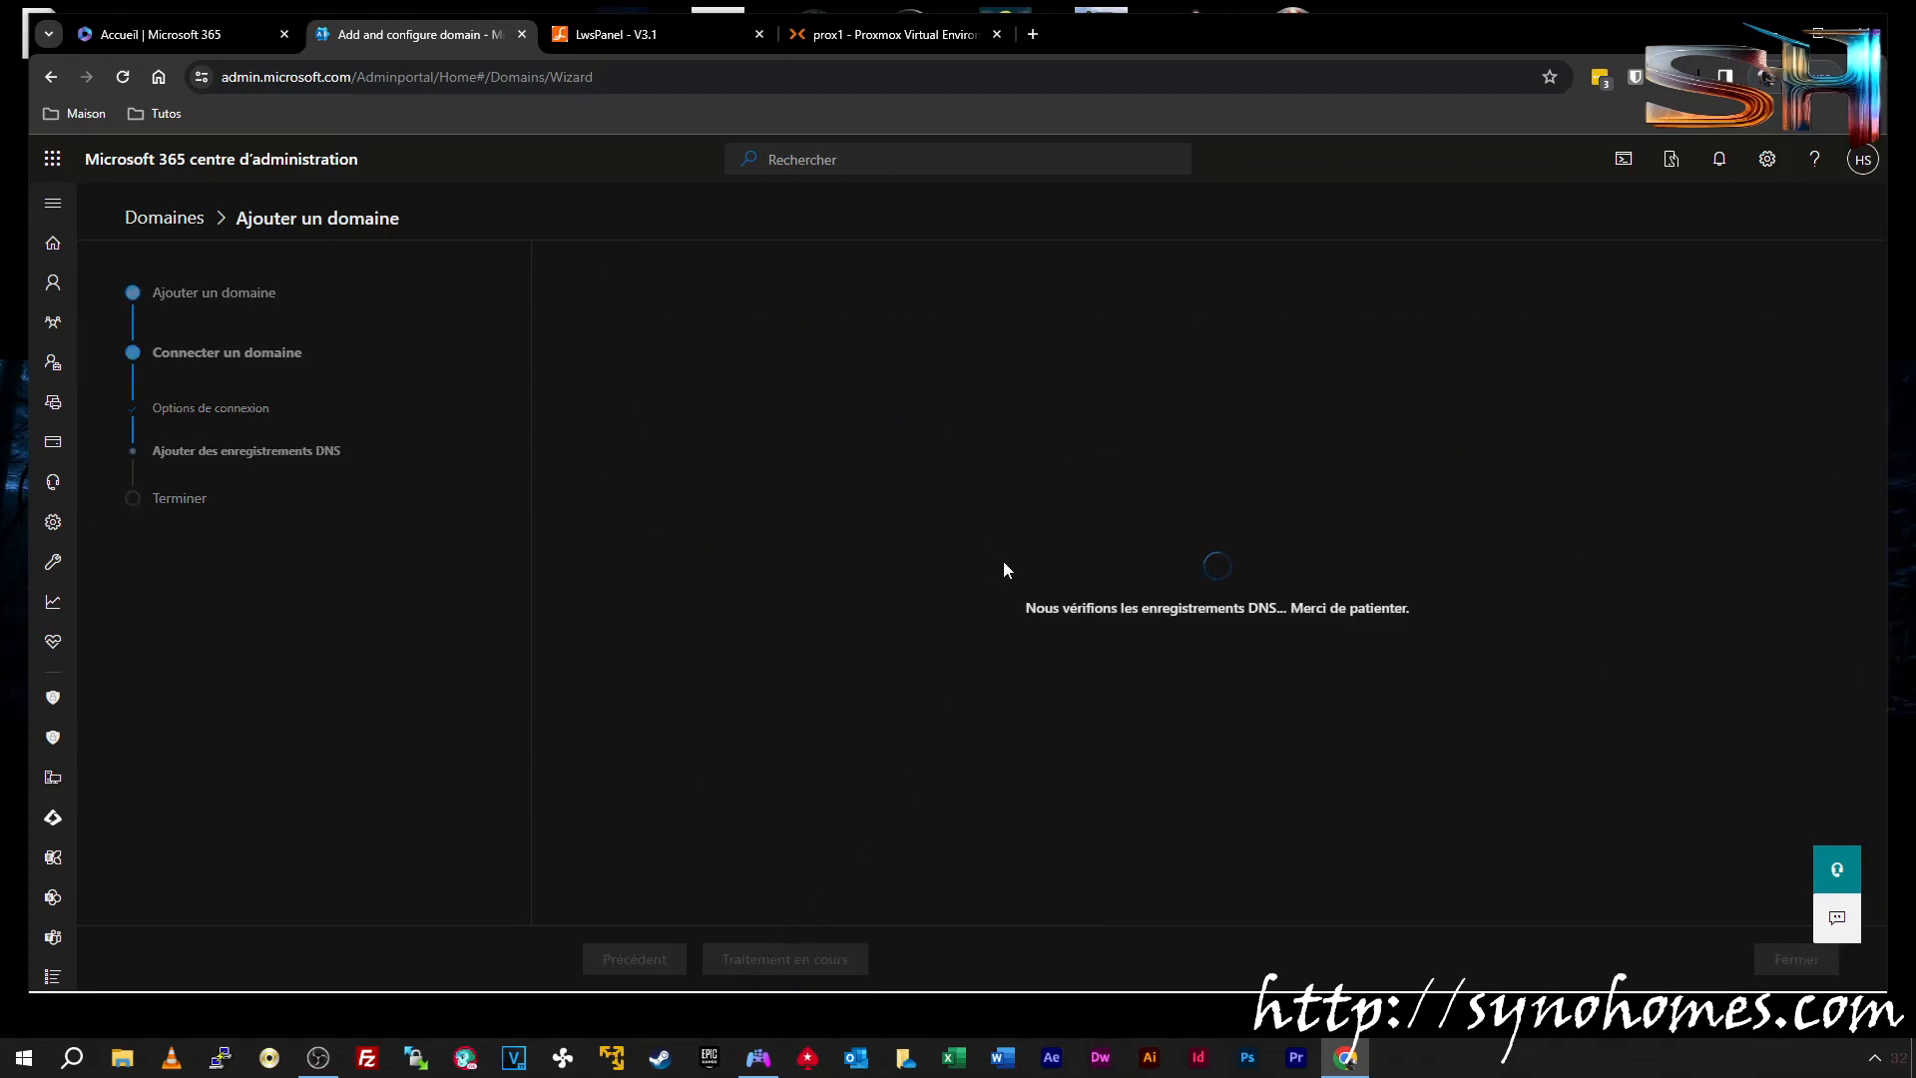
{"action": "scroll", "coordinate": [1008, 560], "scroll_direction": "down", "scroll_amount": 3}
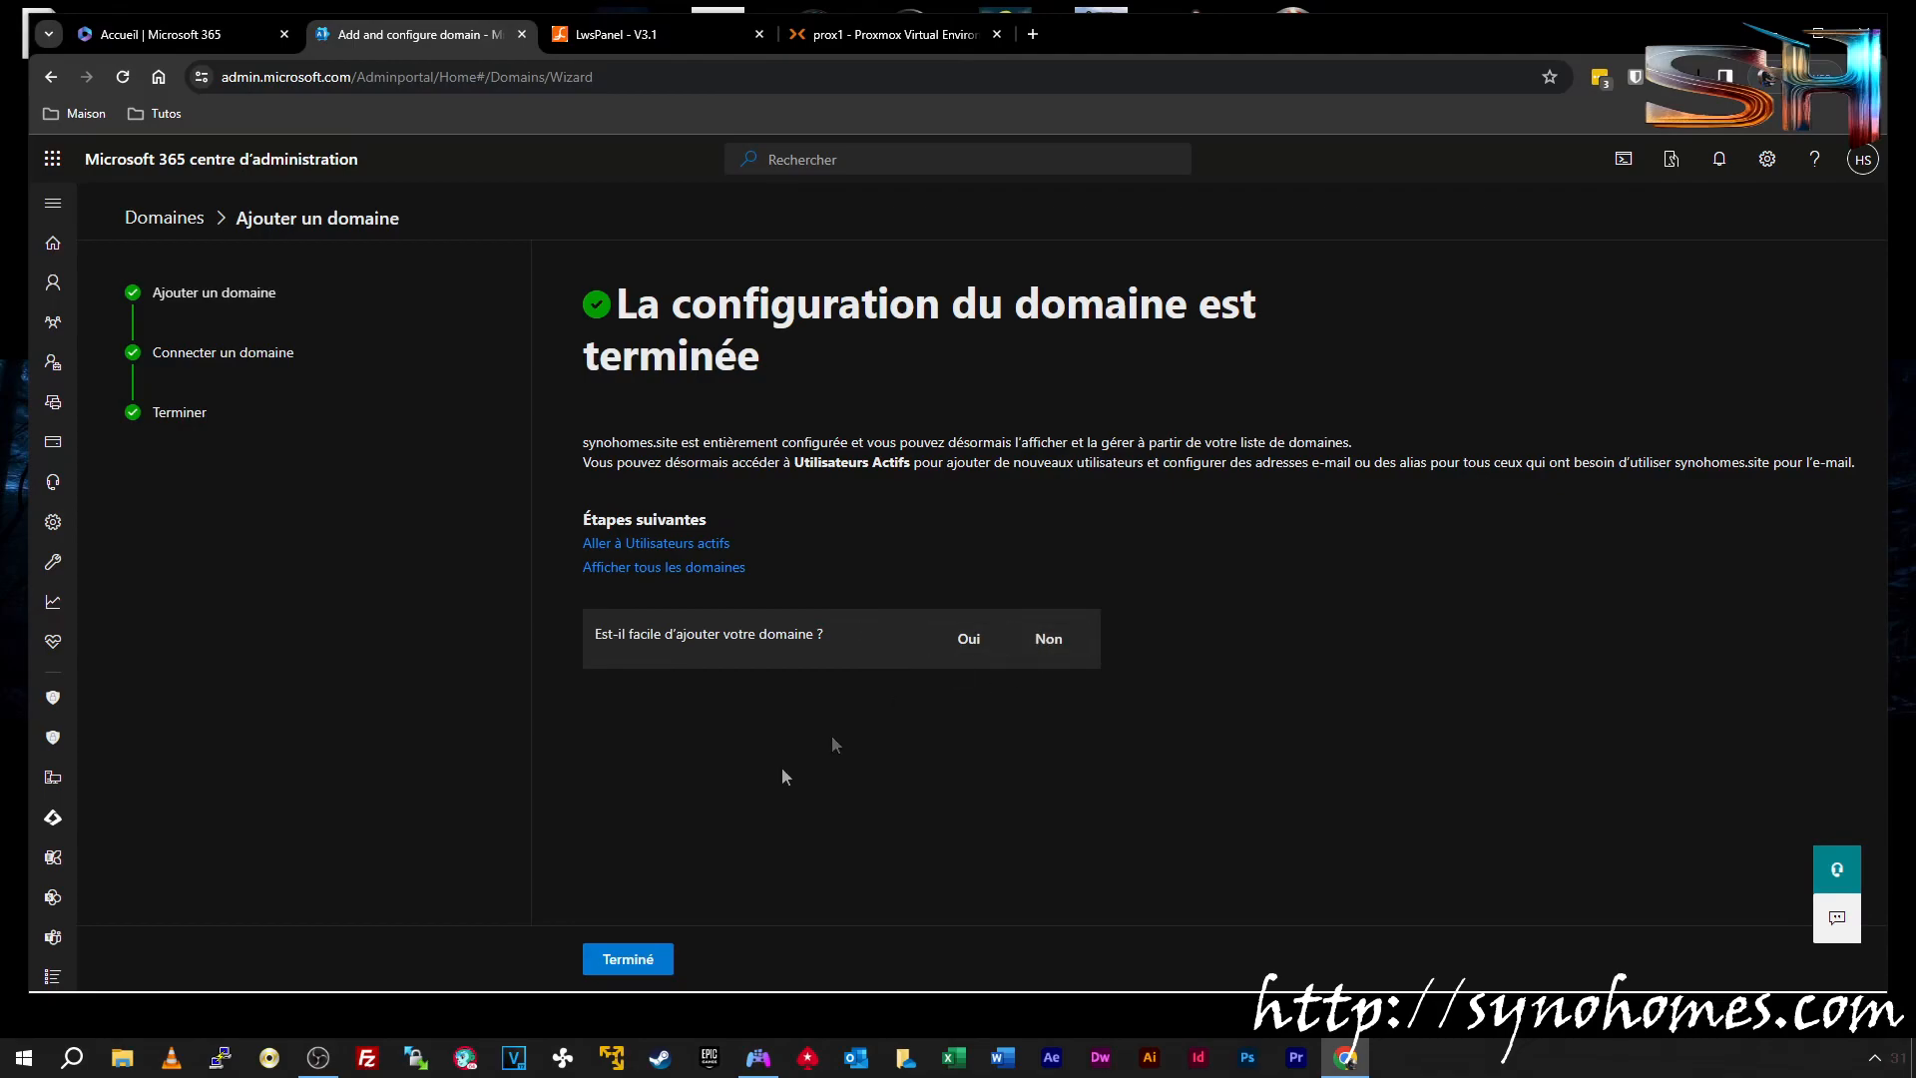
{"action": "left_click", "coordinate": [628, 959]}
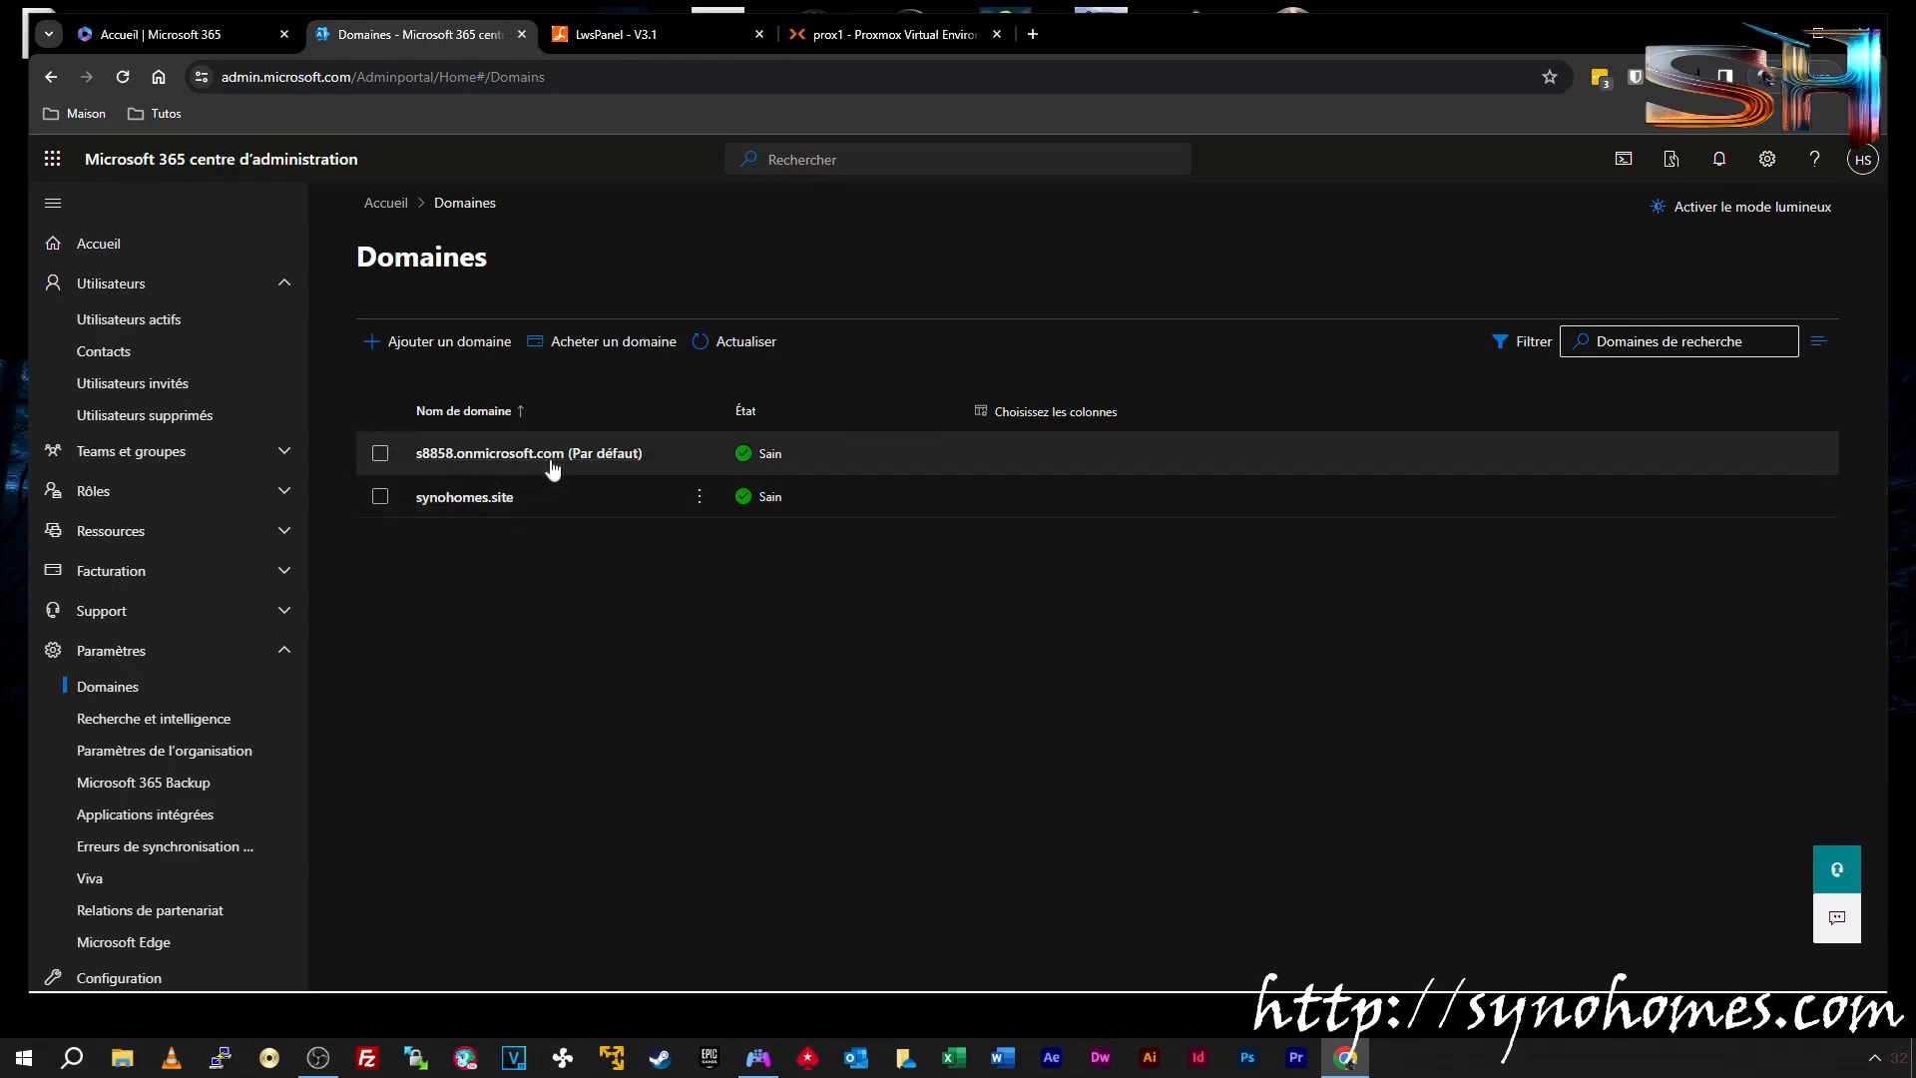
Set synohomes.site as the default domain via Définir par défaut and confirm
{"action": "left_click", "coordinate": [113, 319]}
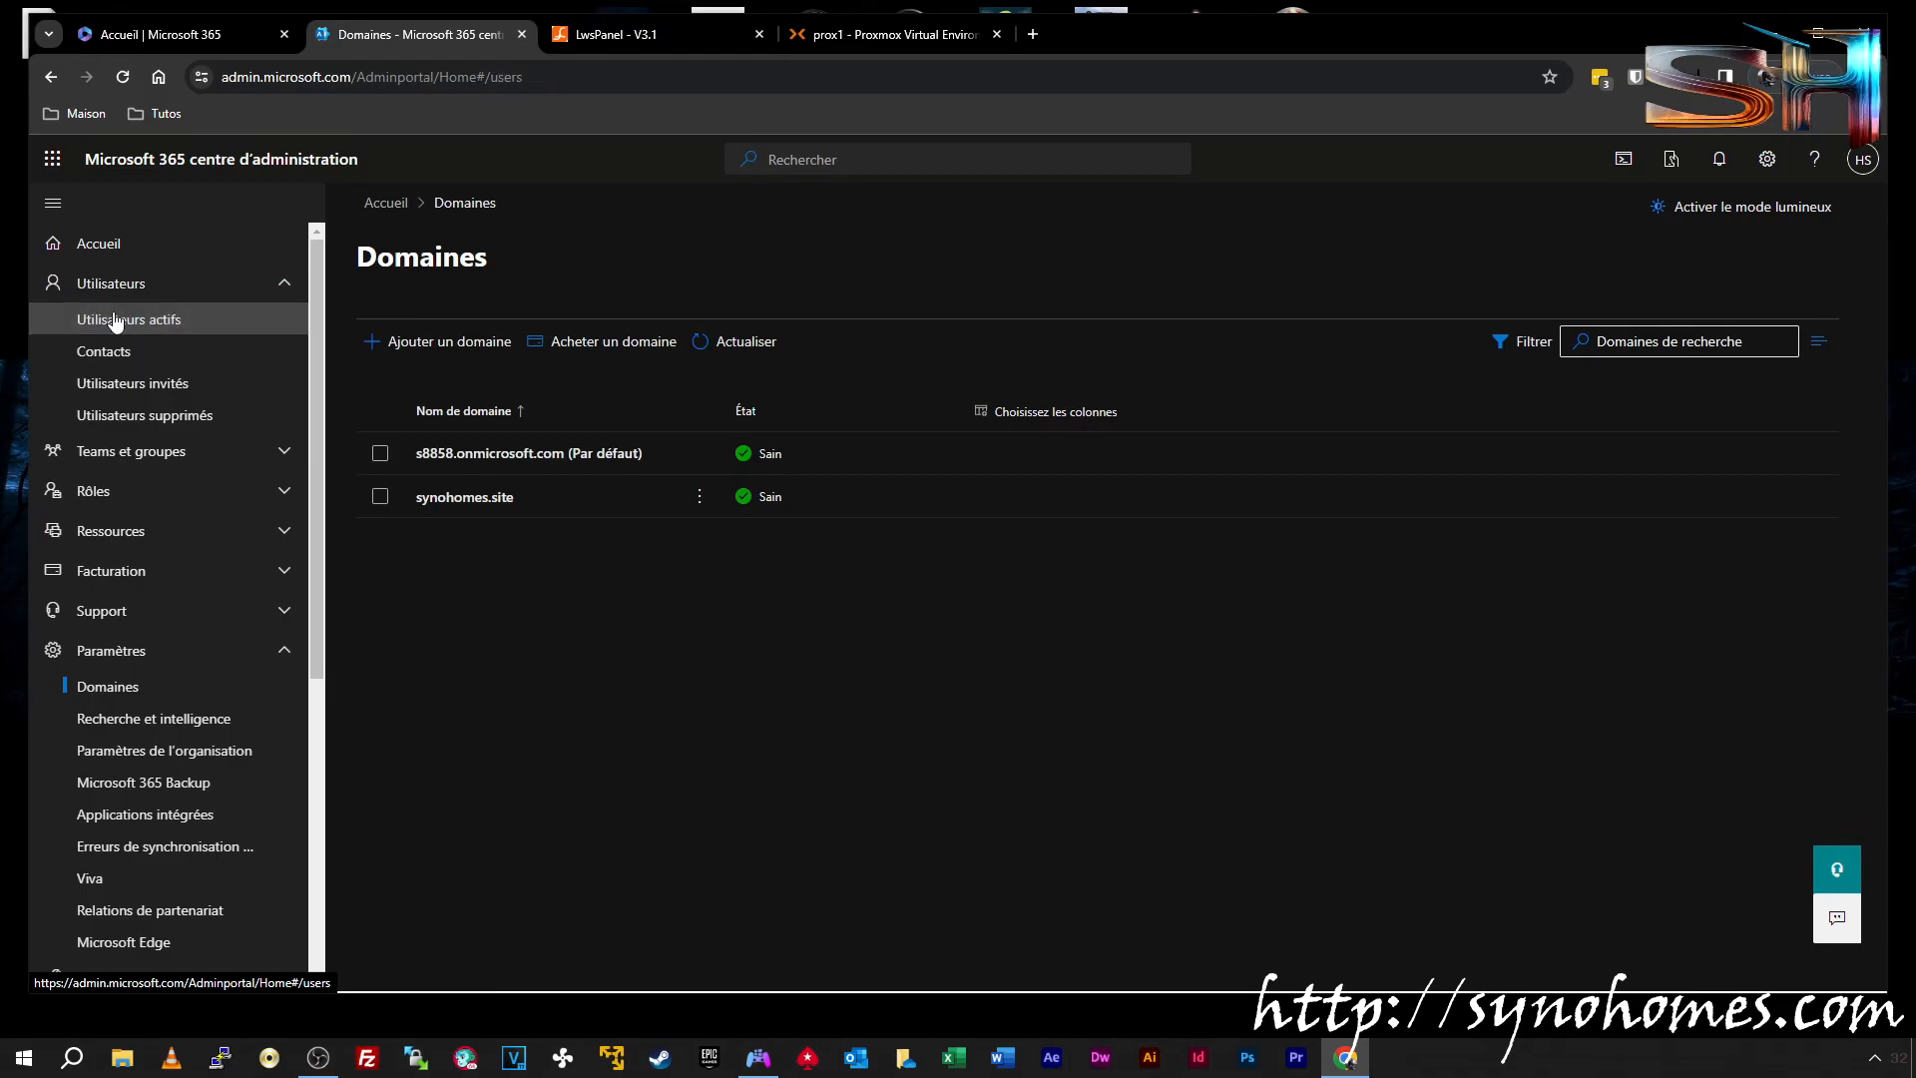
{"action": "left_click", "coordinate": [114, 686]}
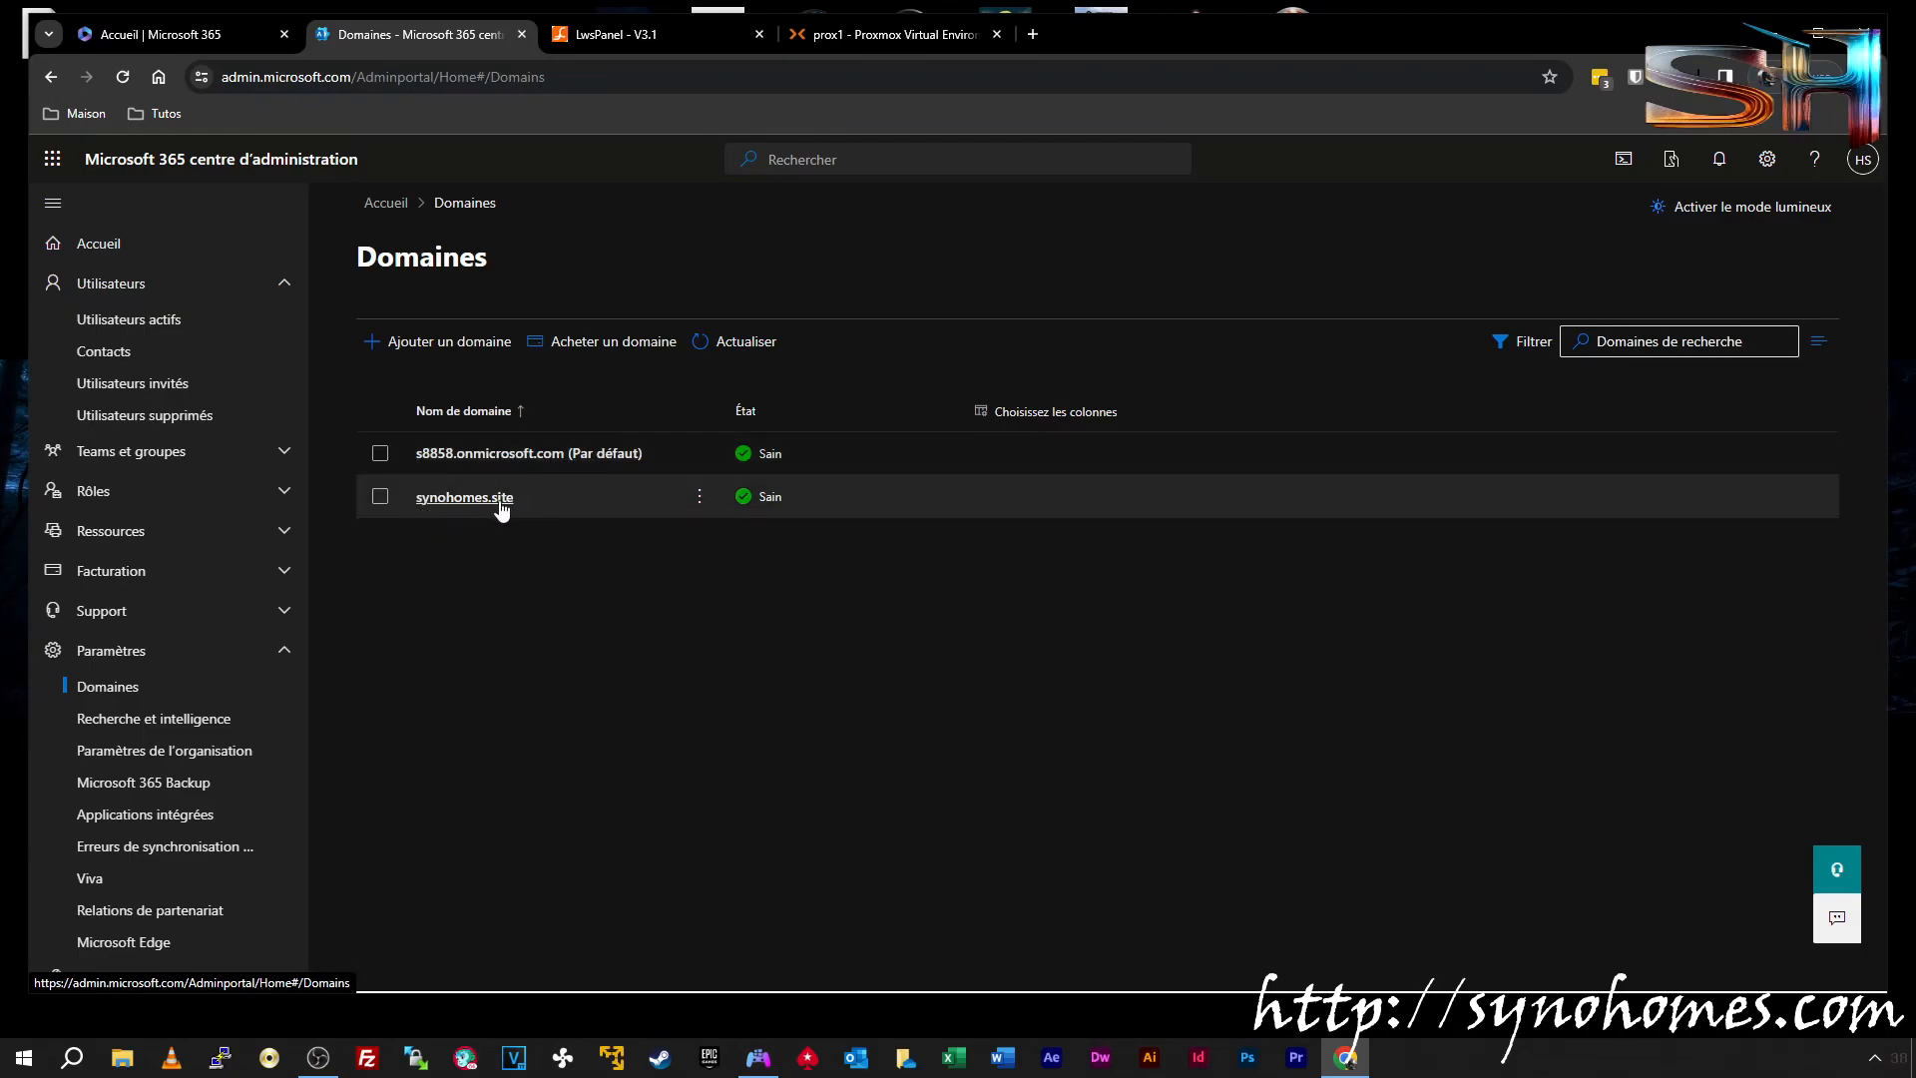
{"action": "left_click", "coordinate": [700, 504]}
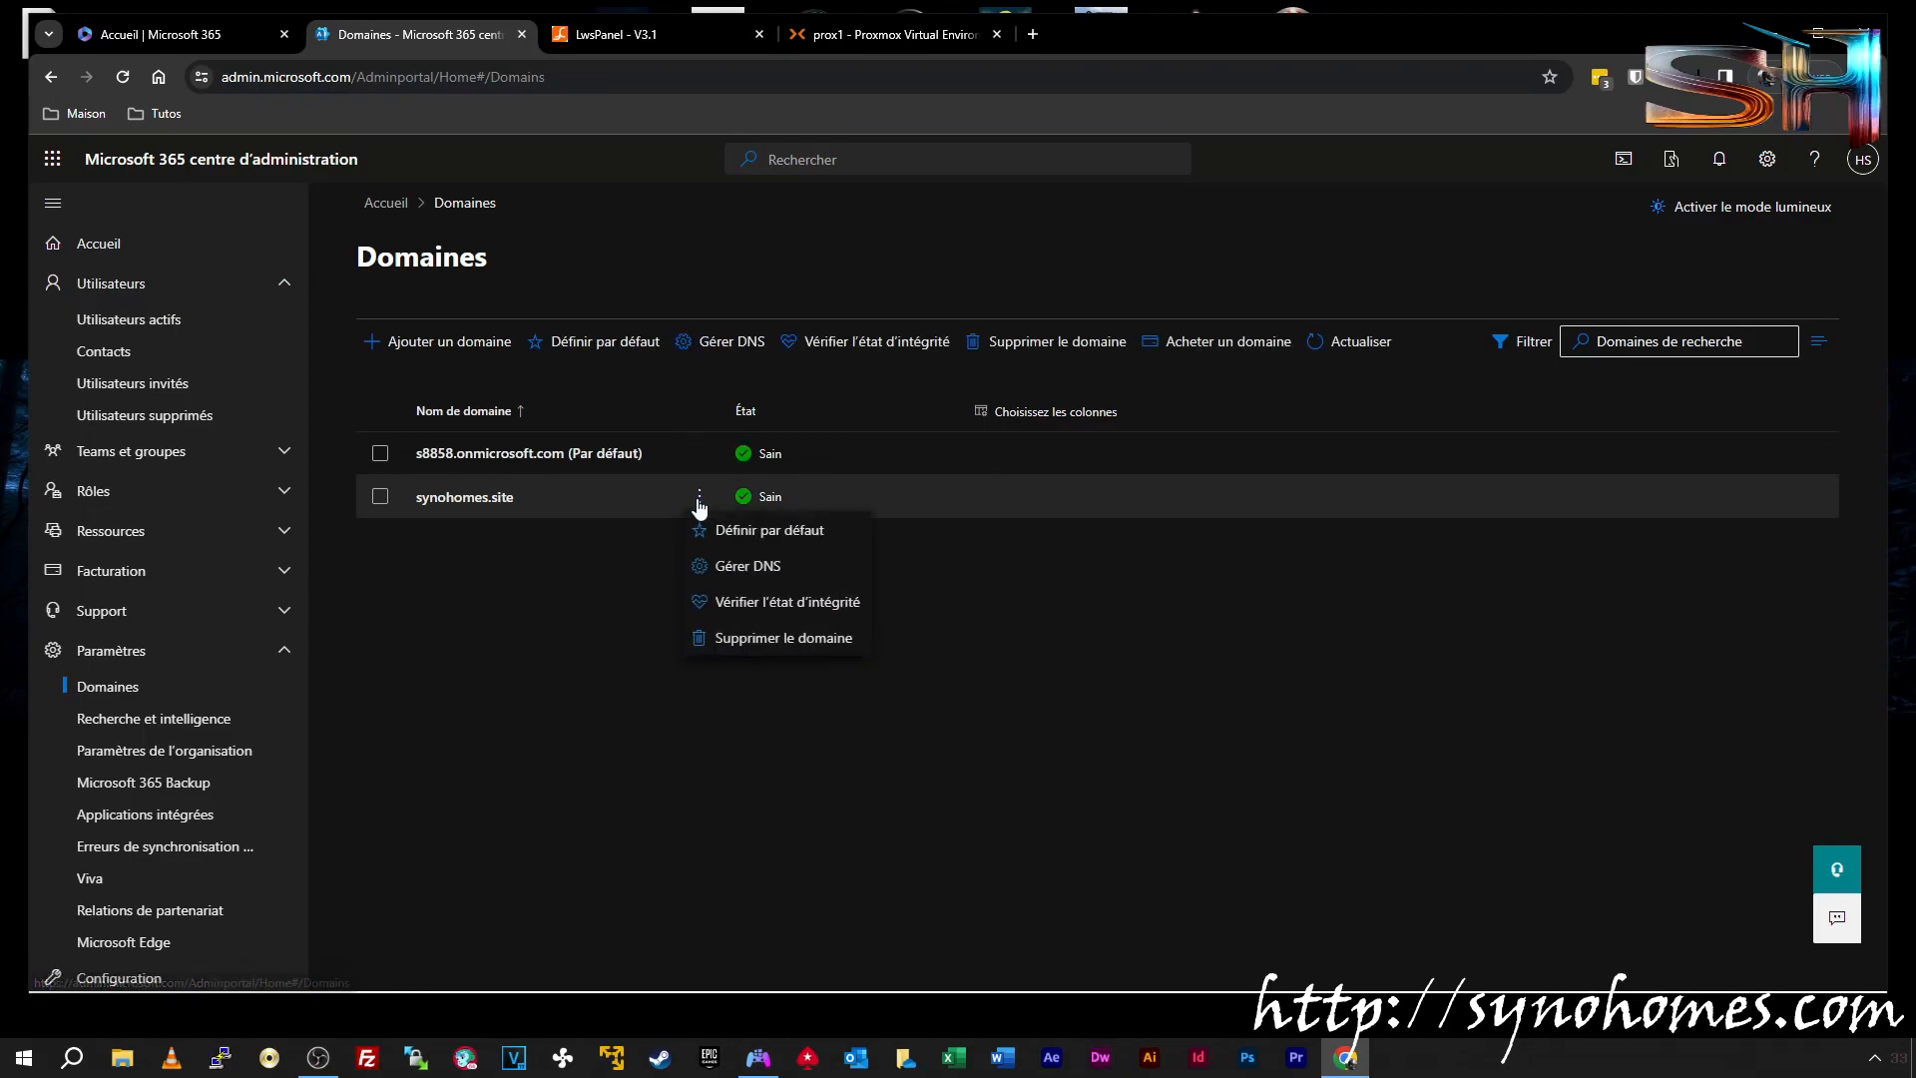
{"action": "left_click", "coordinate": [762, 539]}
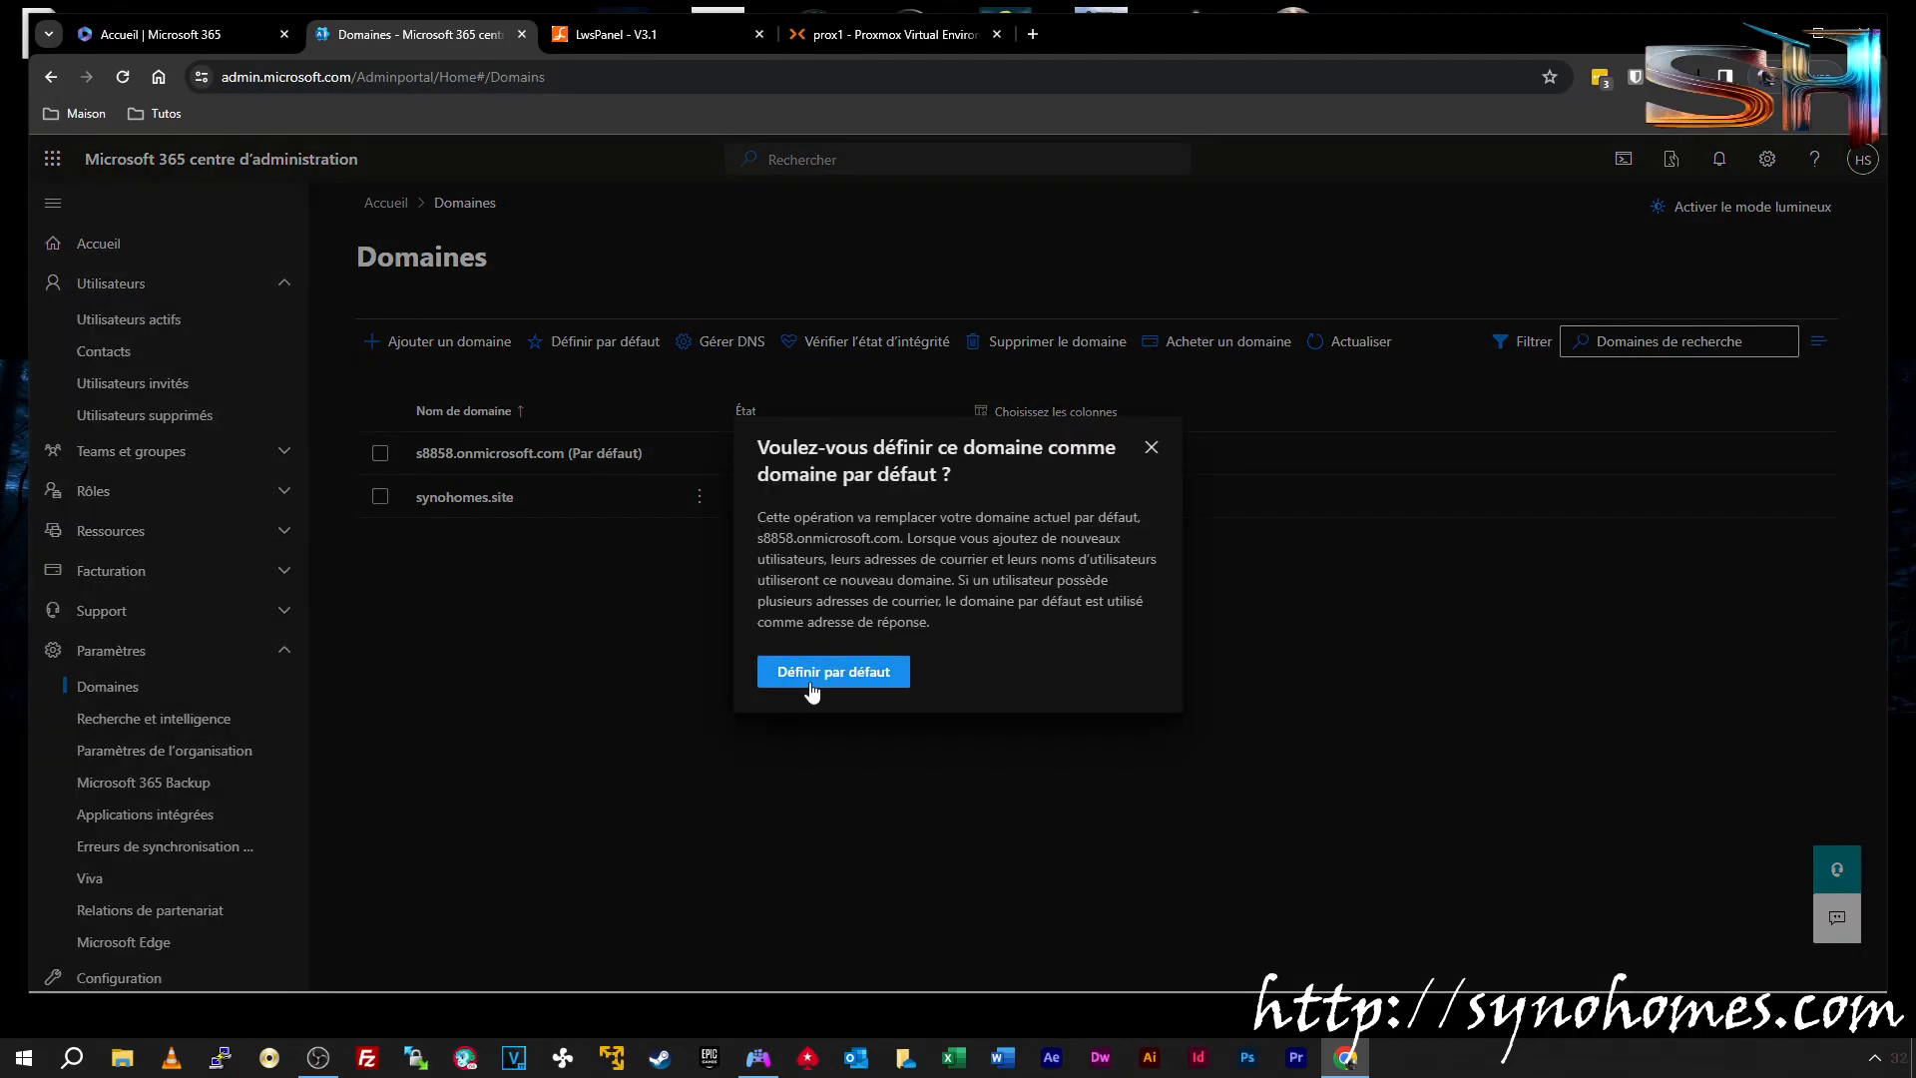
{"action": "left_click", "coordinate": [812, 675]}
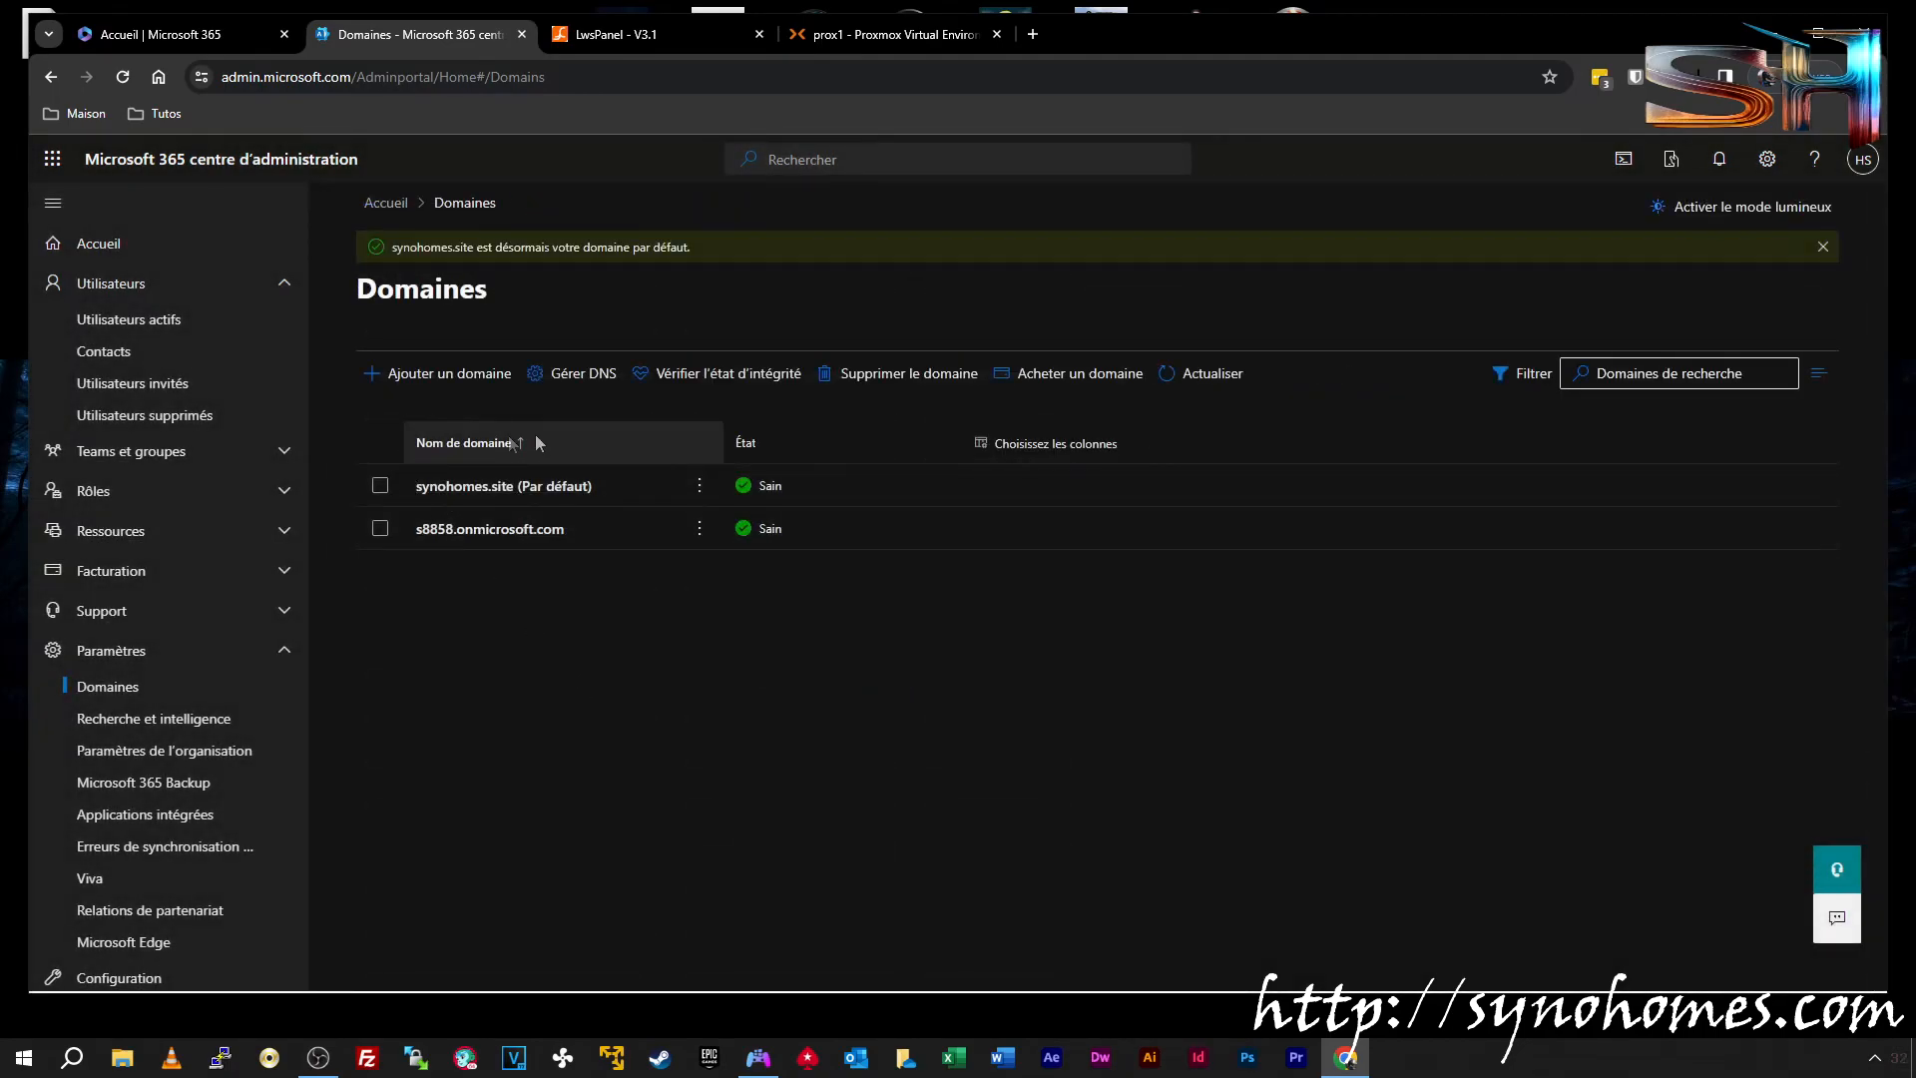
Return to the Utilisateurs actifs list
{"action": "left_click", "coordinate": [137, 339]}
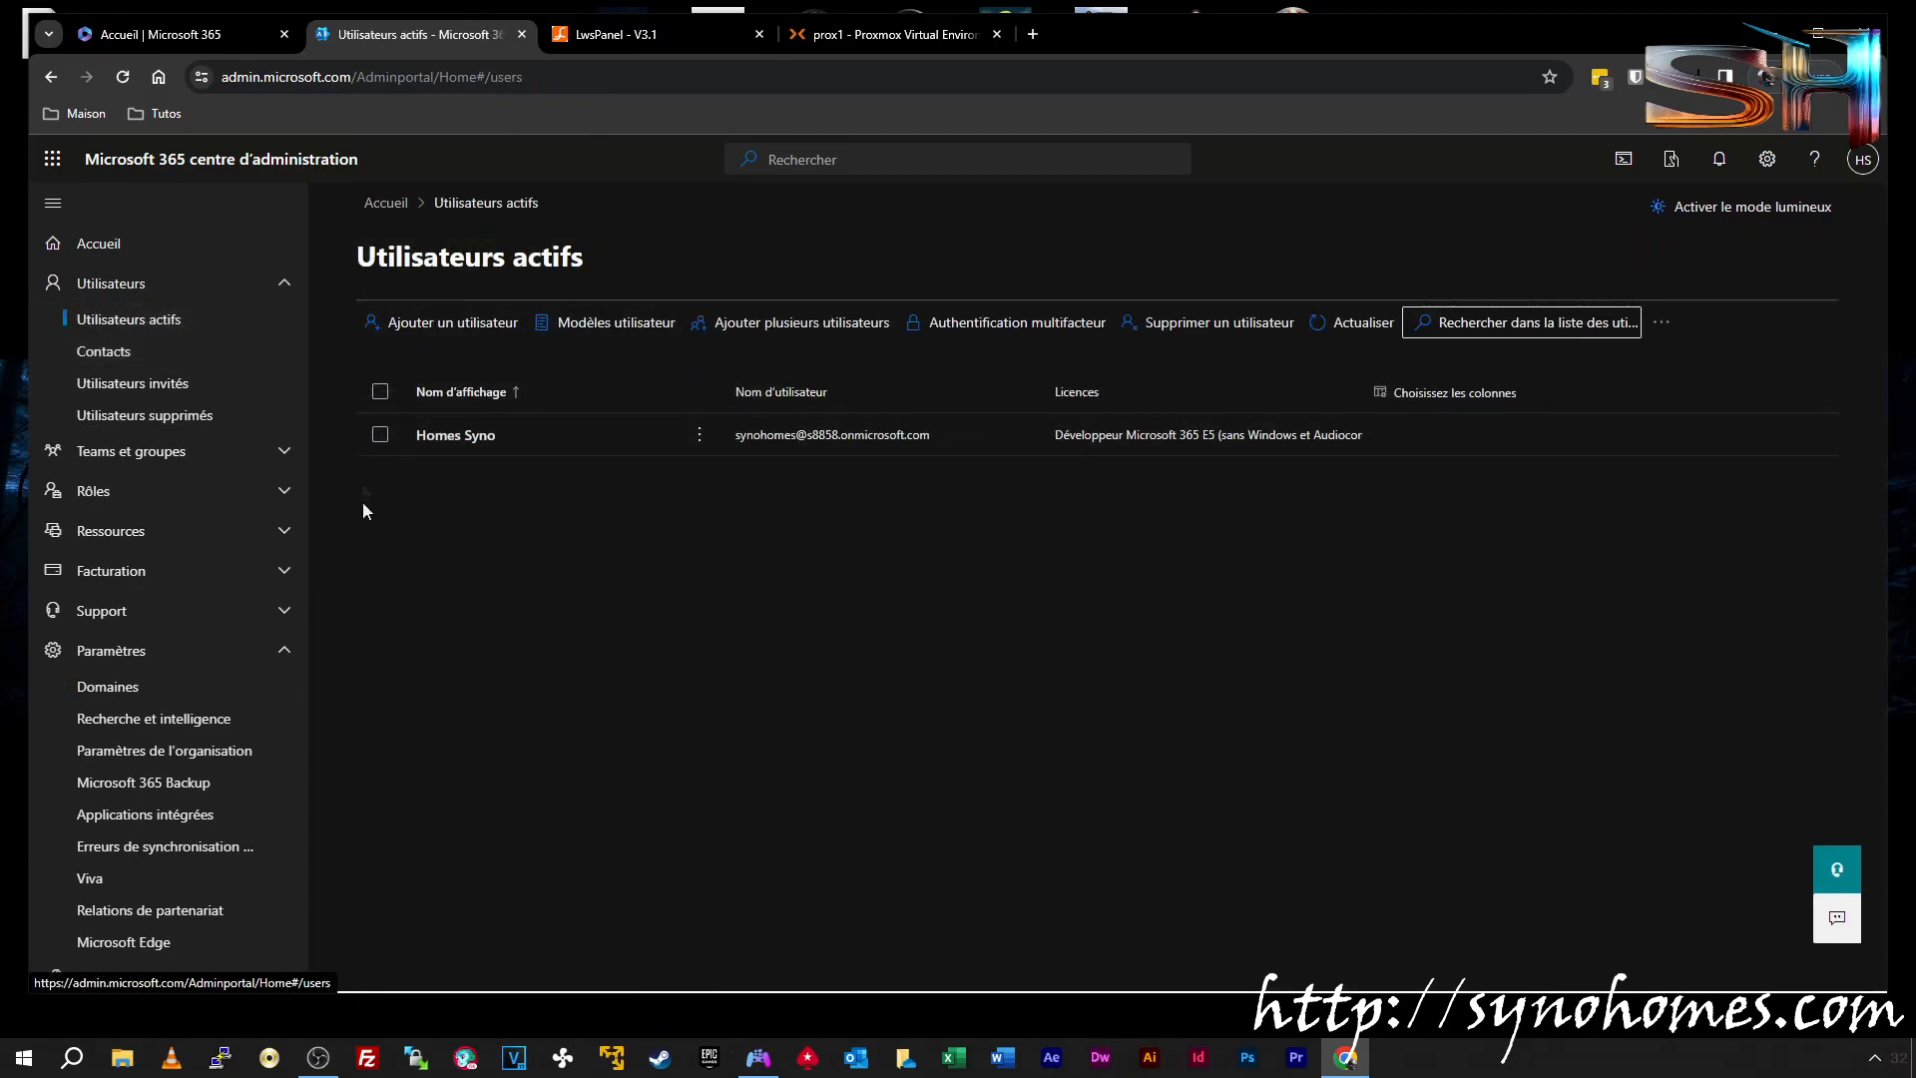
{"action": "left_click", "coordinate": [149, 687]}
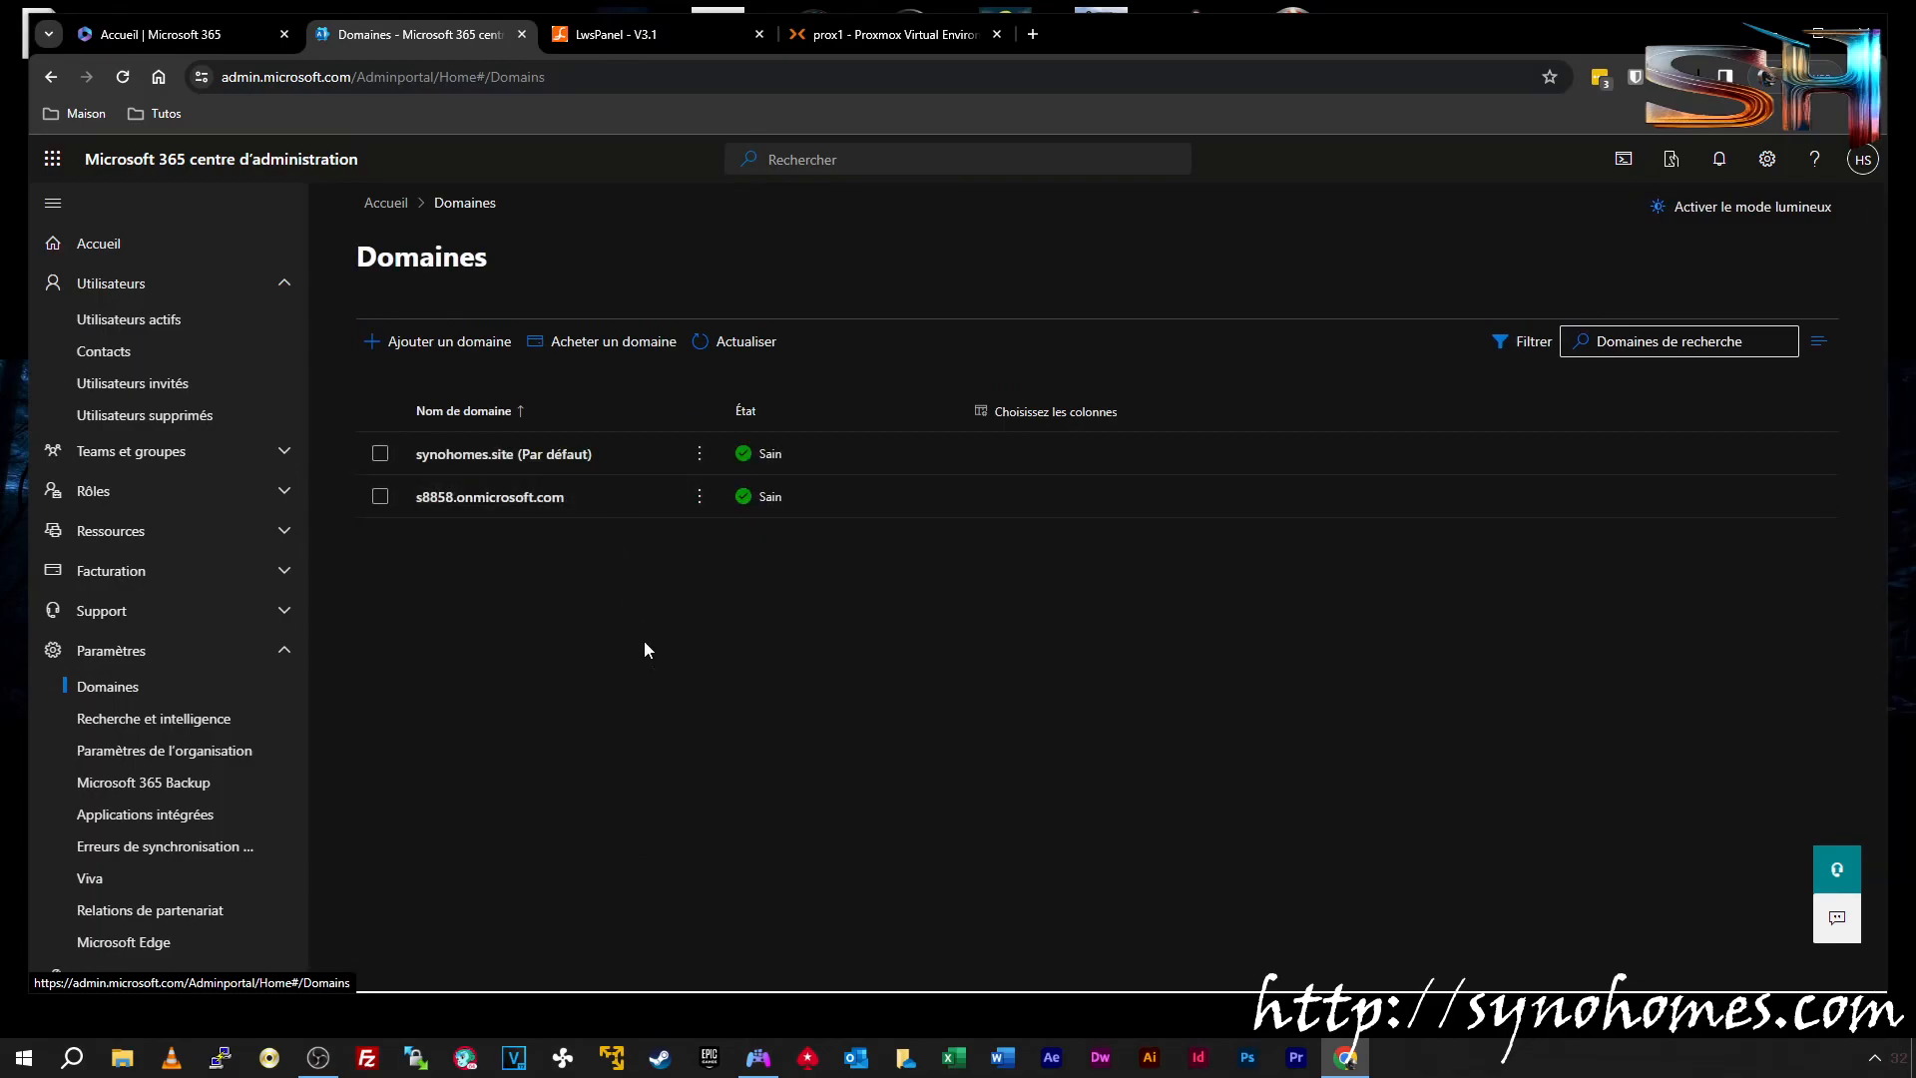
{"action": "left_click", "coordinate": [129, 320]}
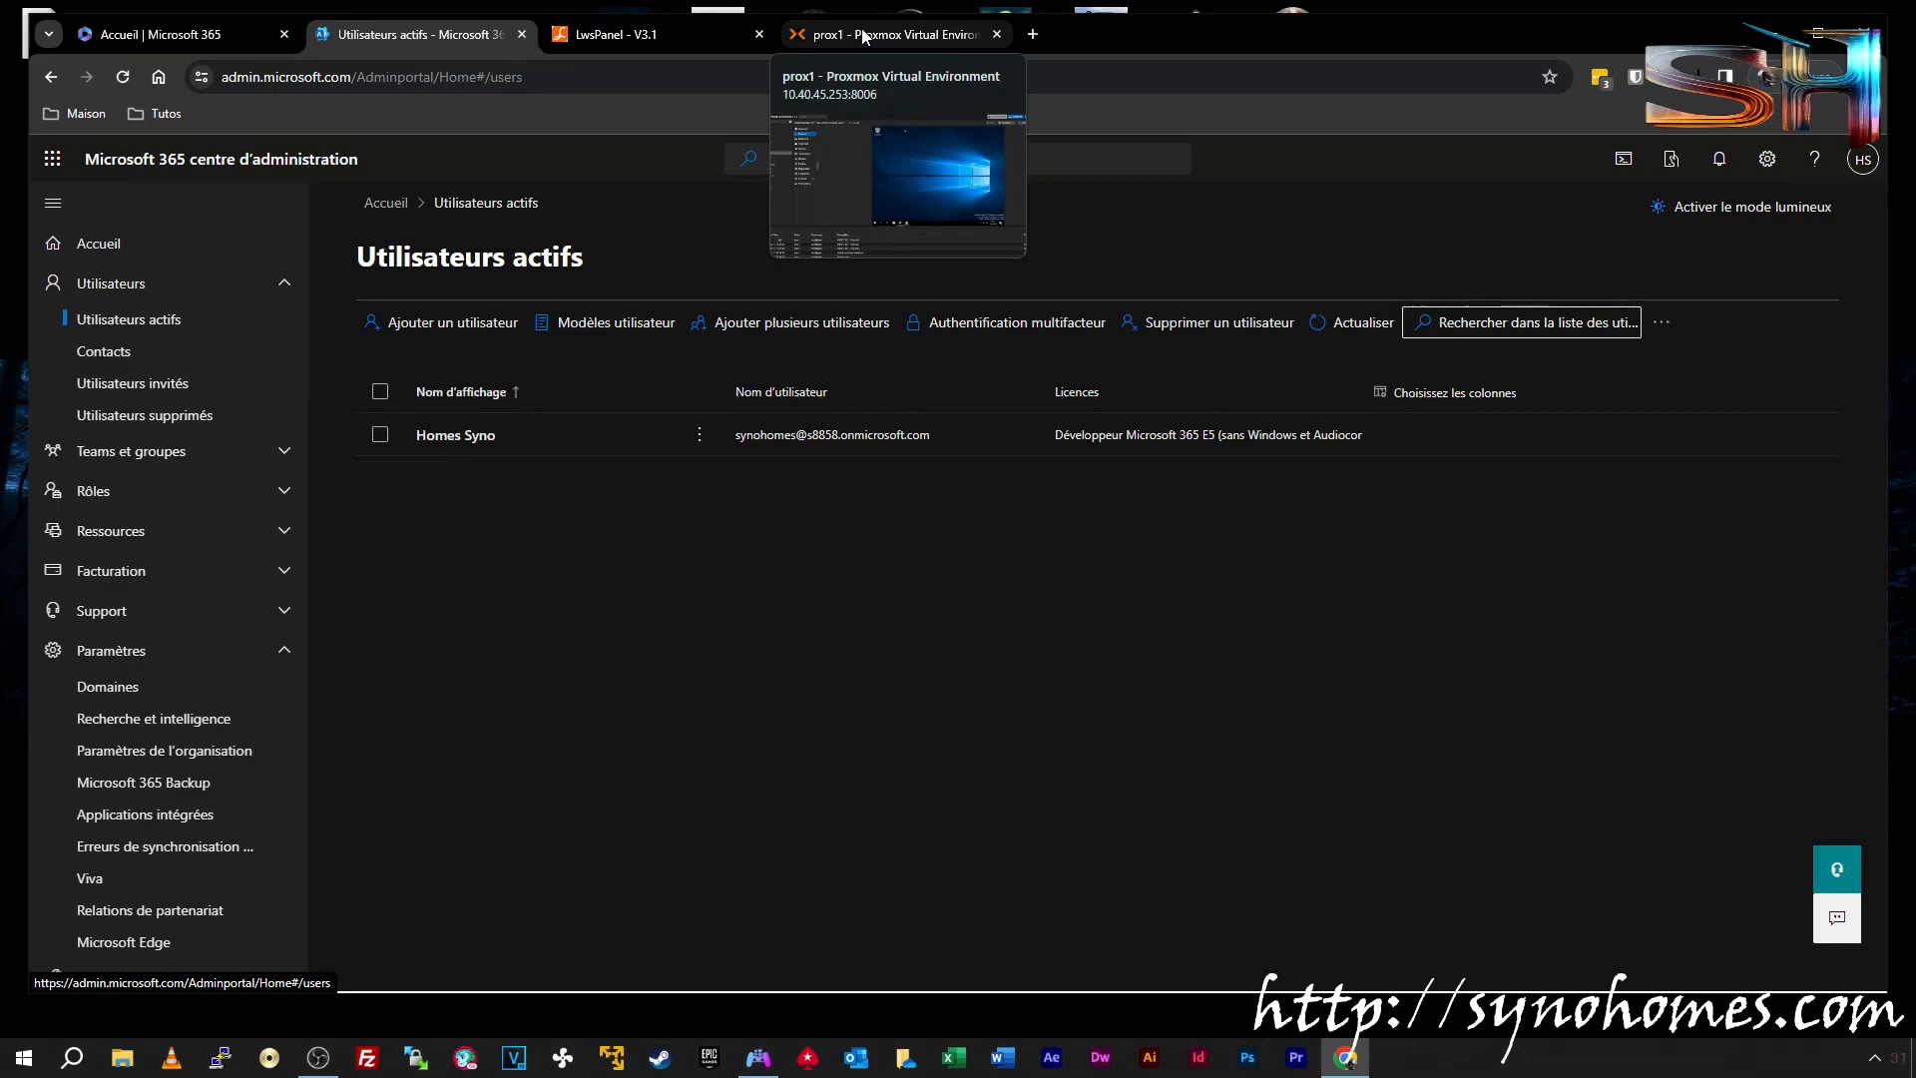
{"action": "left_click", "coordinate": [820, 38]}
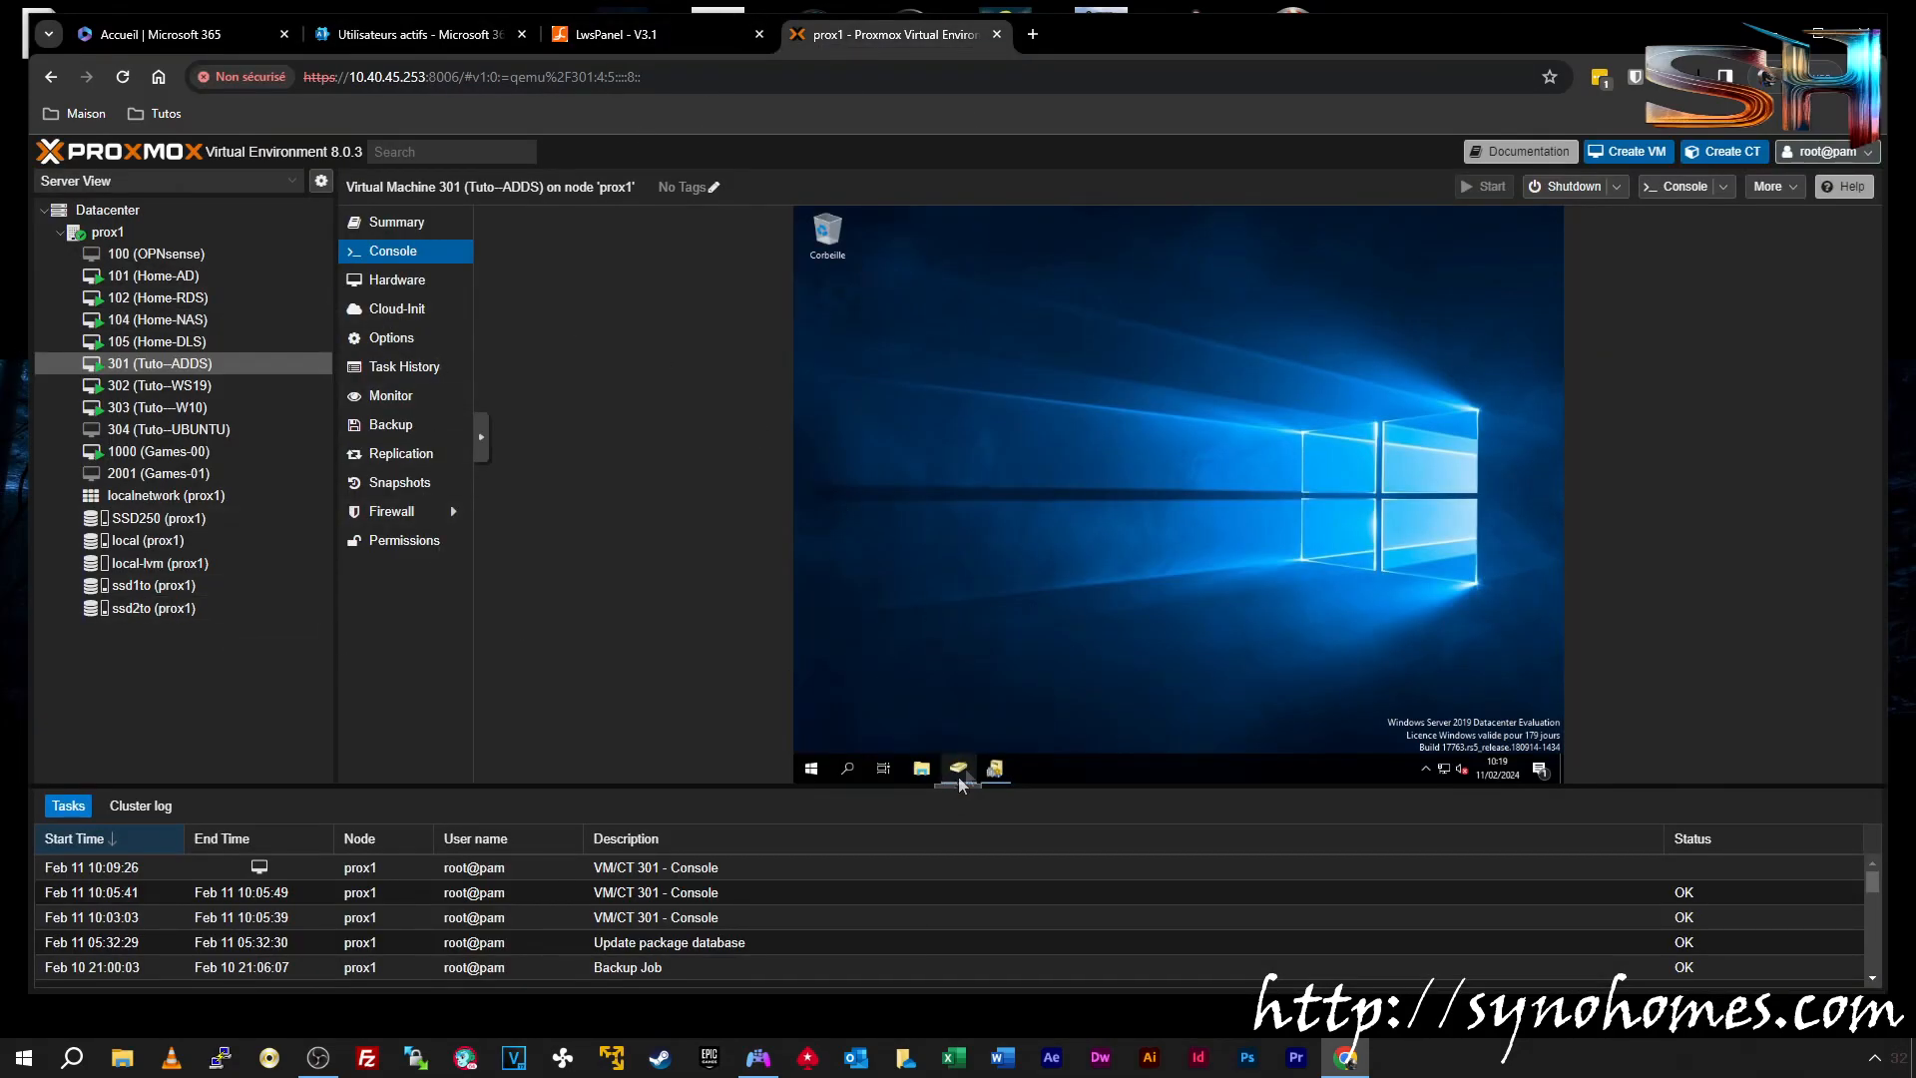
{"action": "left_click", "coordinate": [995, 767]}
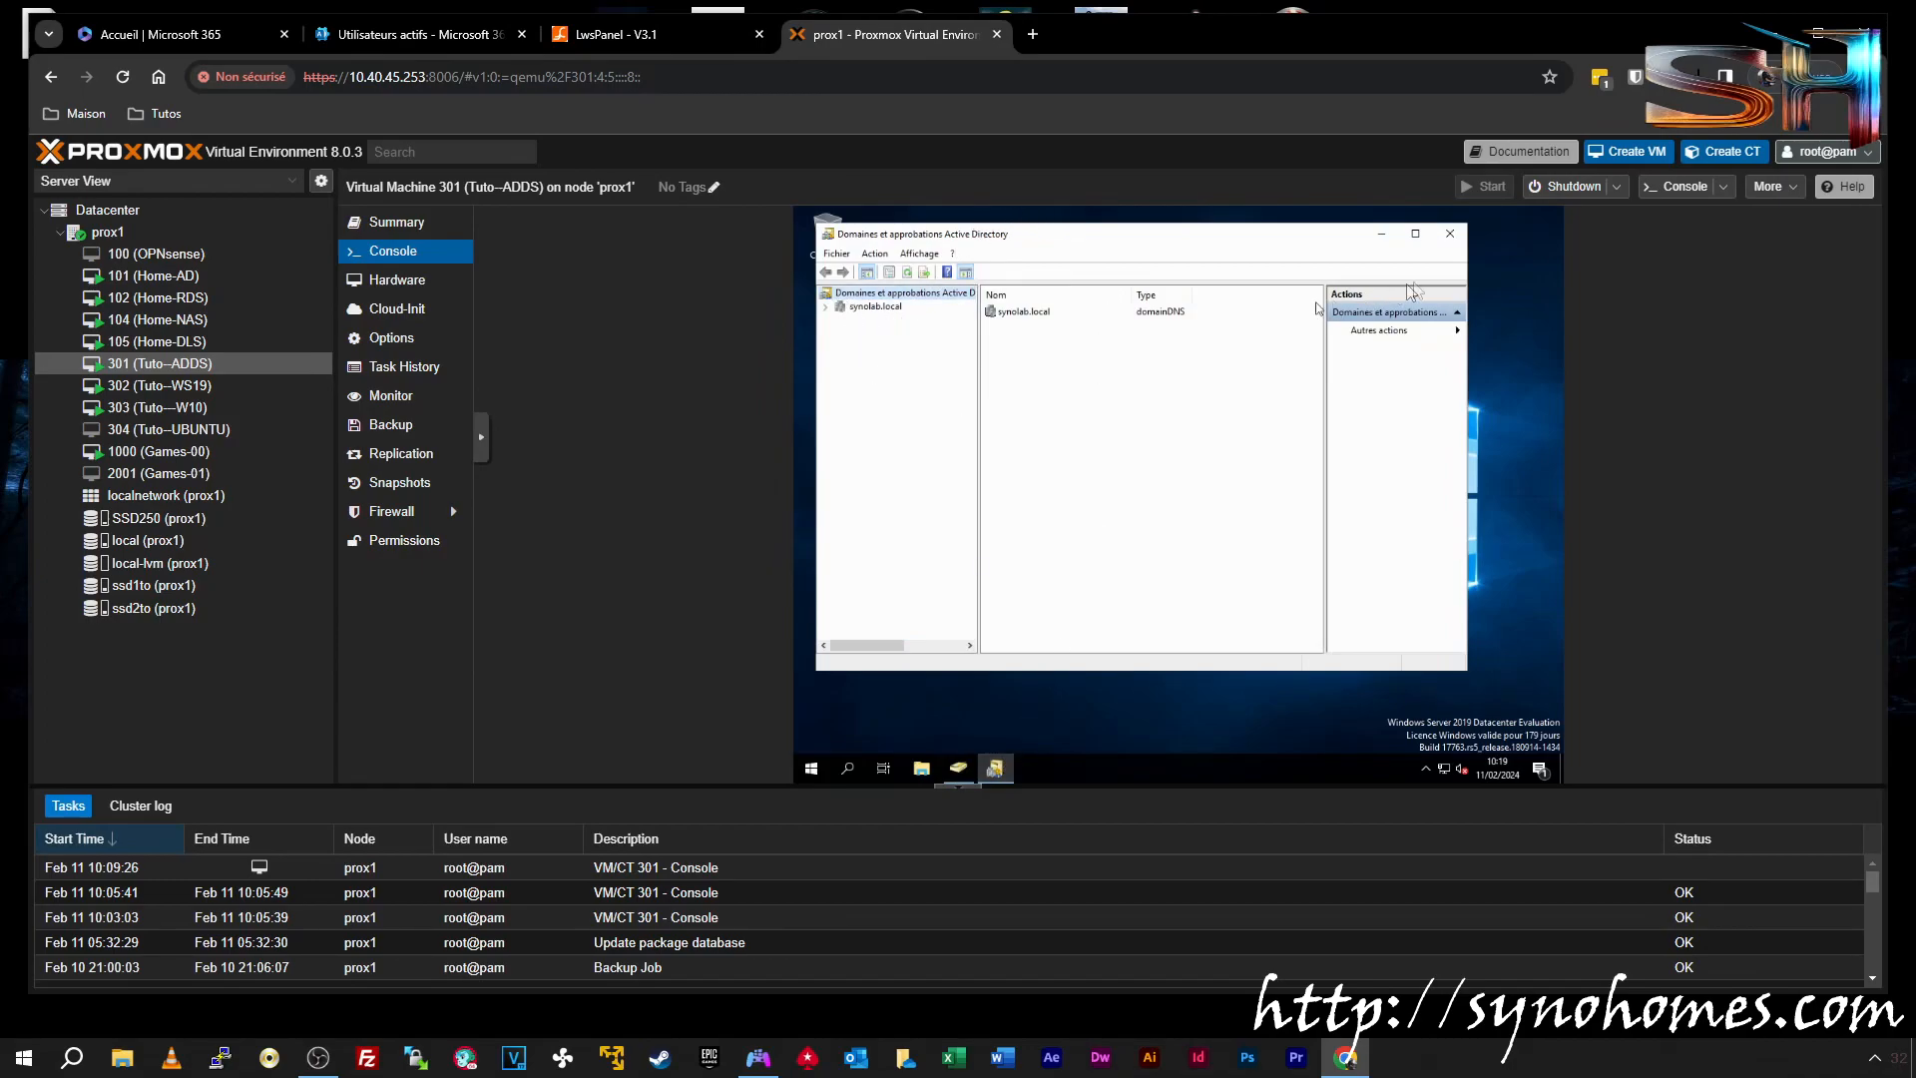
{"action": "left_click", "coordinate": [1450, 233]}
{"action": "left_click", "coordinate": [958, 767]}
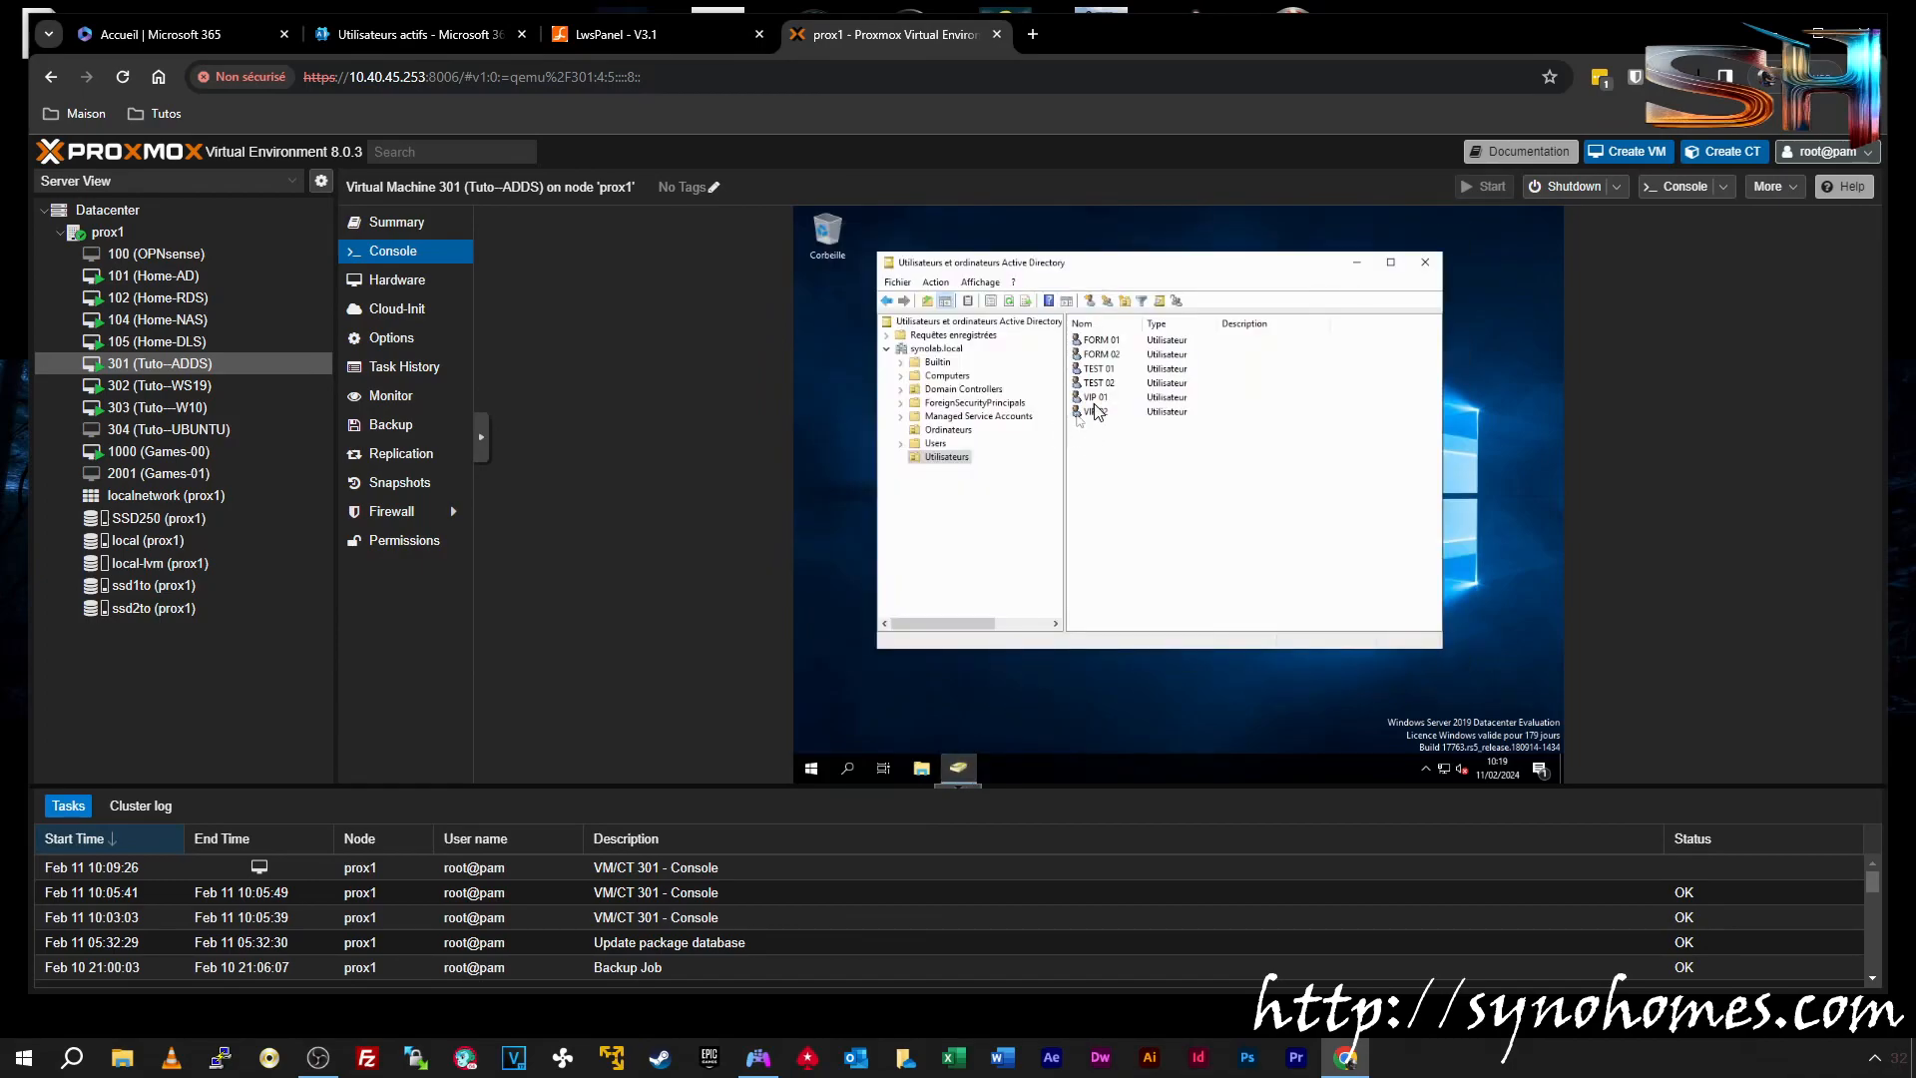
{"action": "right_click", "coordinate": [1098, 411]}
{"action": "left_click", "coordinate": [1162, 619]}
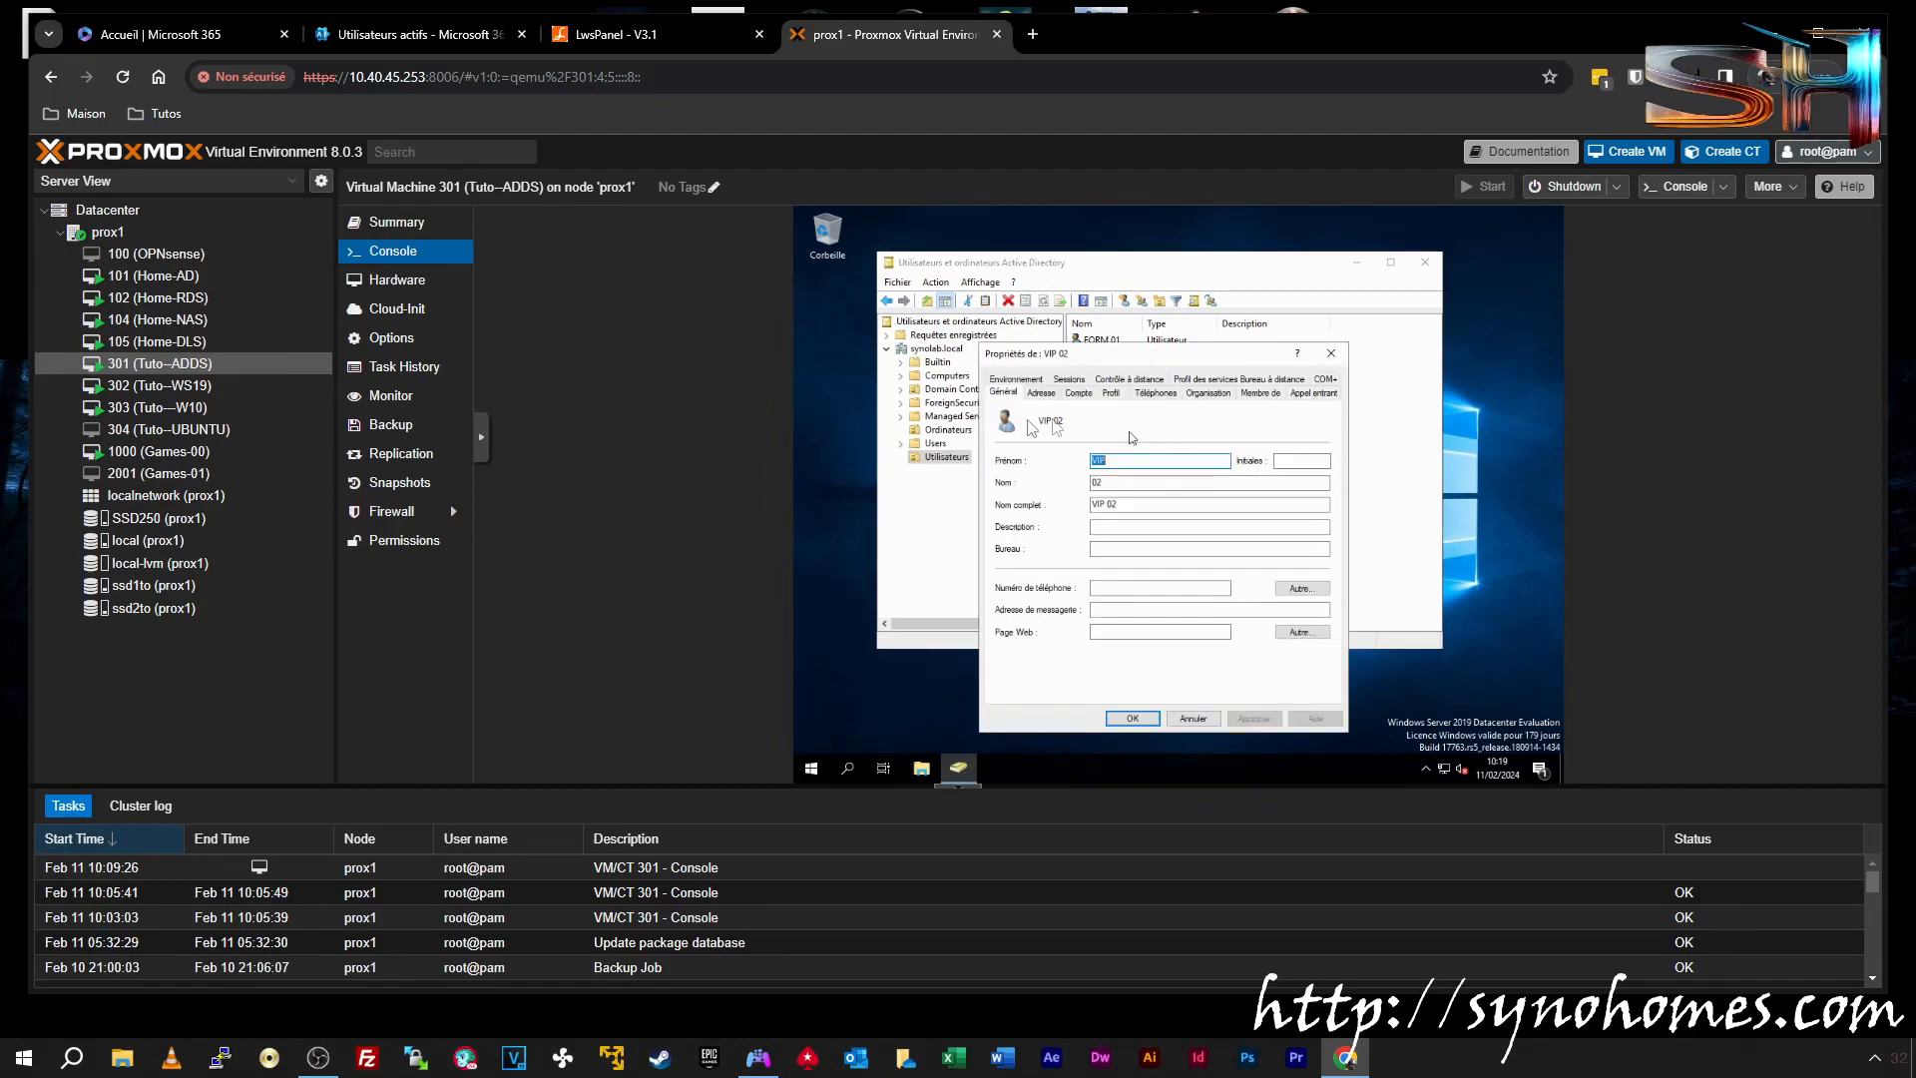
{"action": "left_click", "coordinate": [1105, 395]}
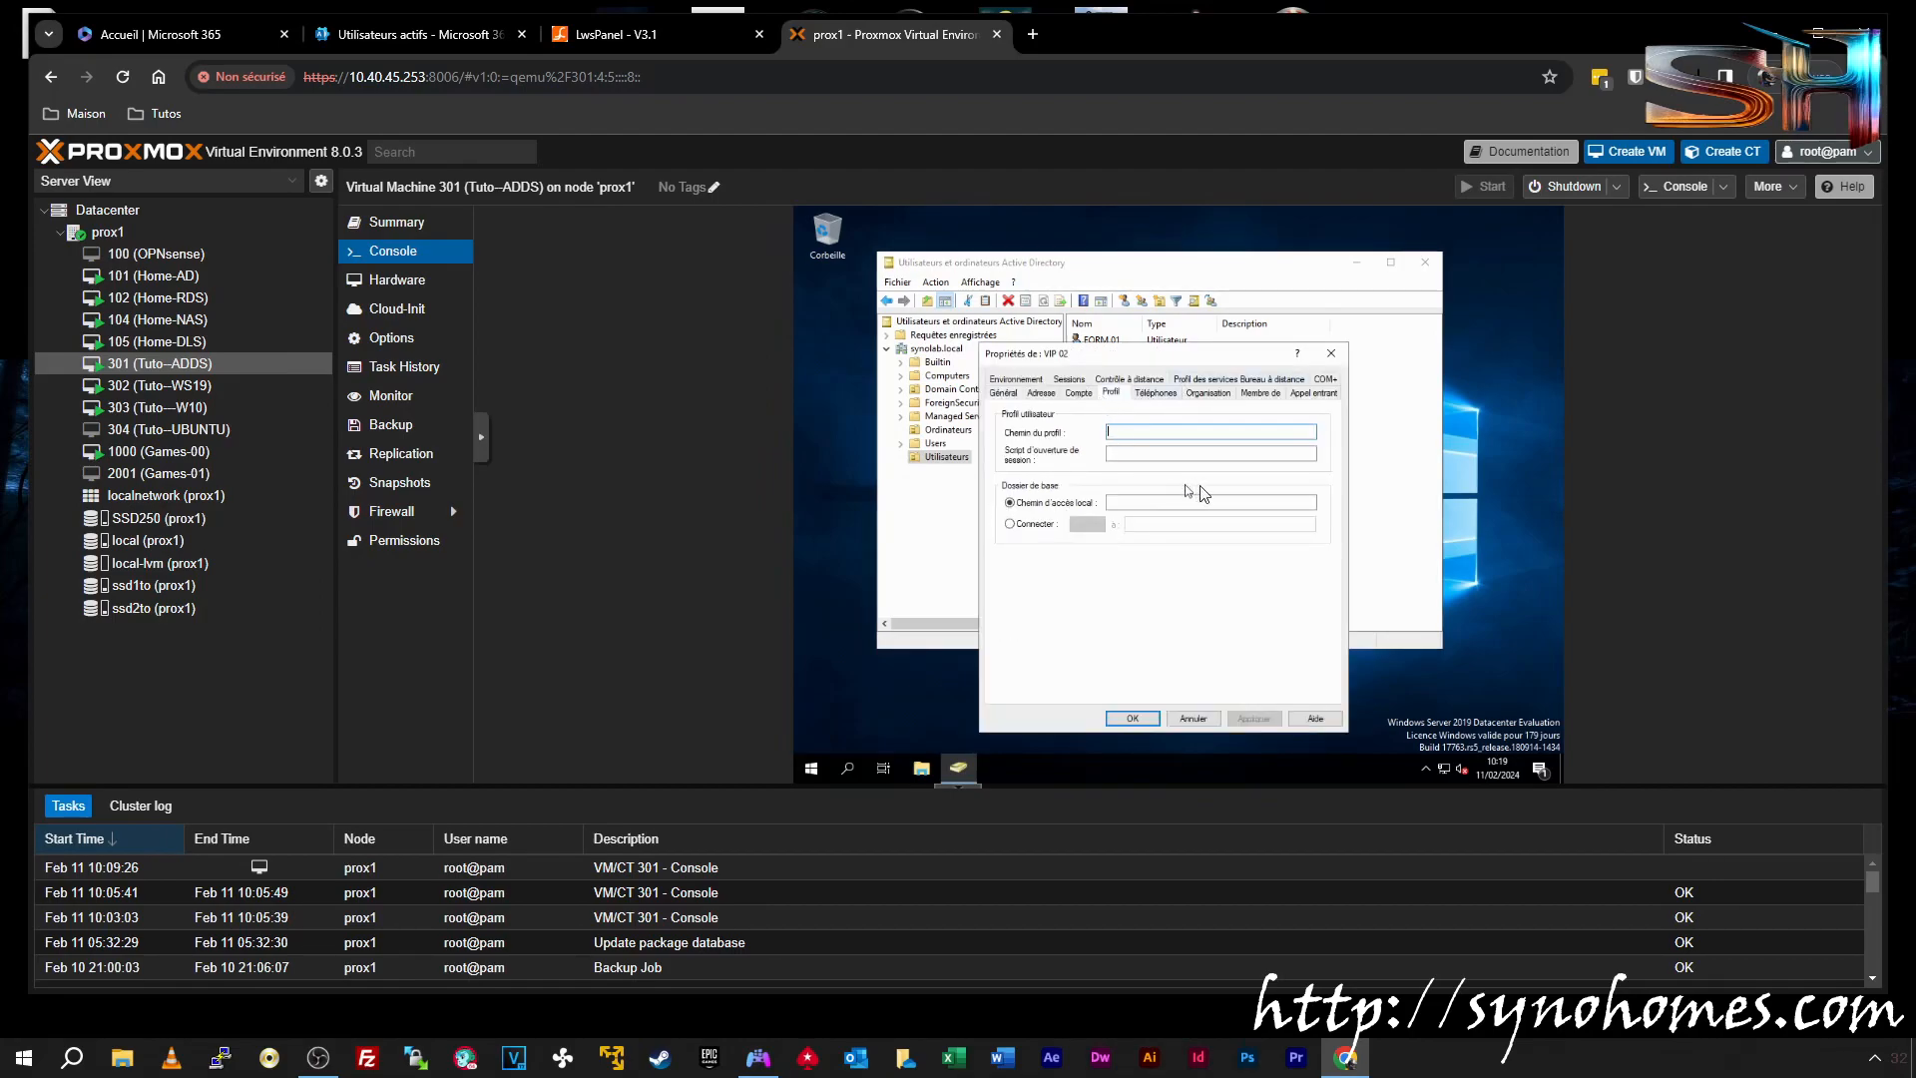
{"action": "left_click", "coordinate": [1078, 393]}
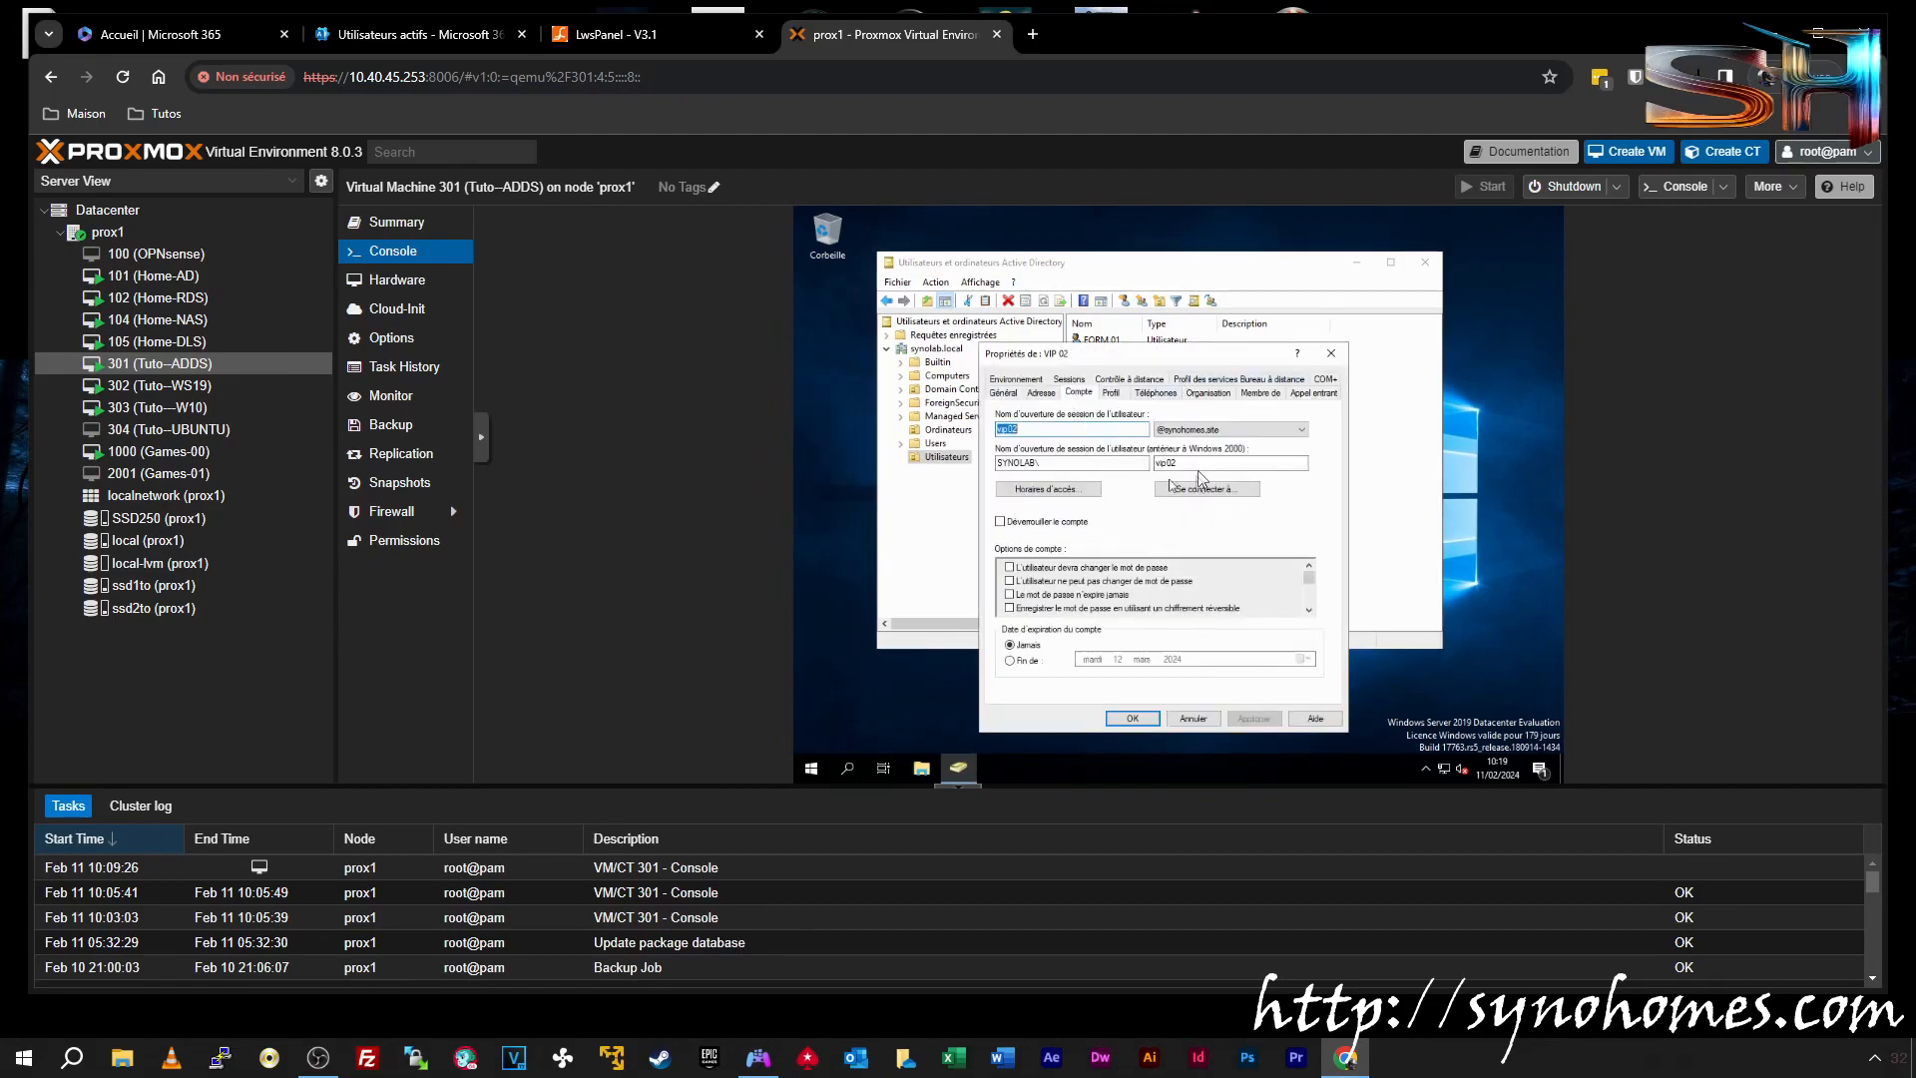
{"action": "left_click", "coordinate": [1333, 354]}
{"action": "left_click", "coordinate": [1422, 266]}
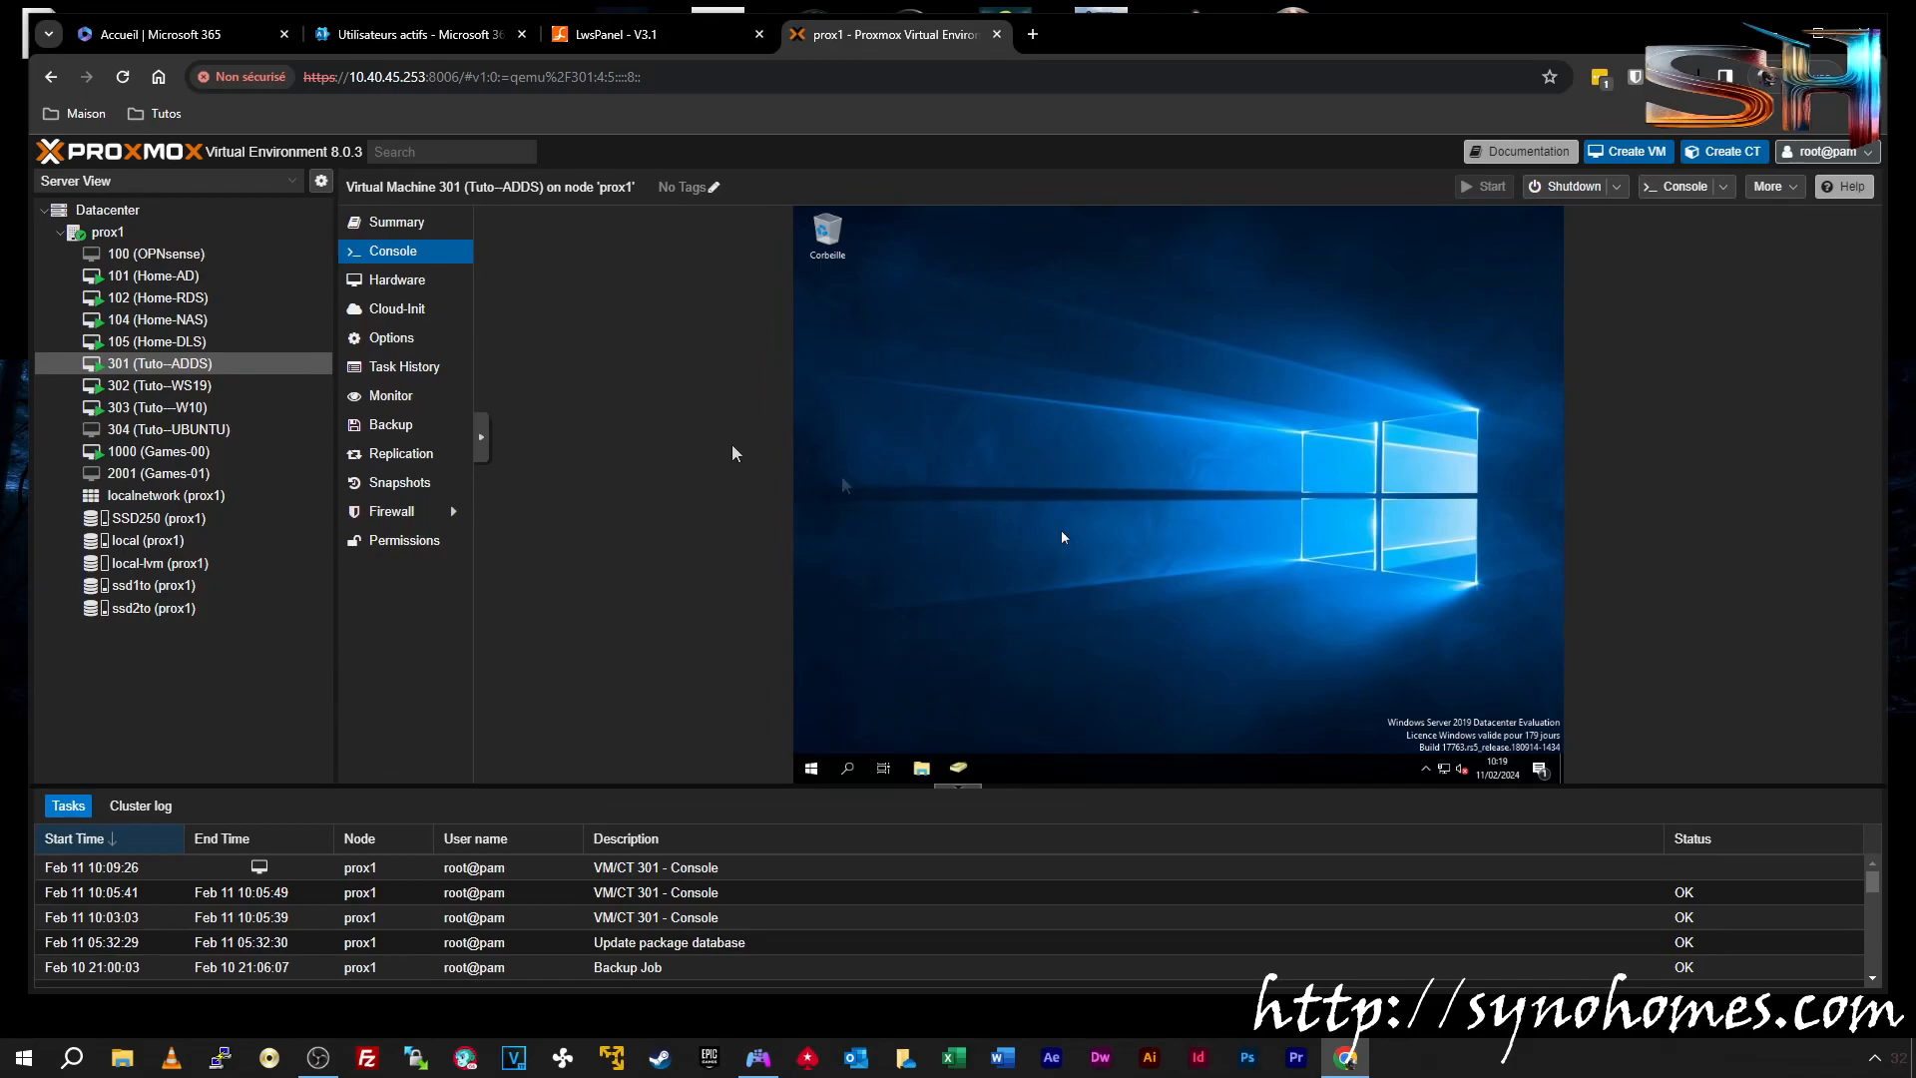
Sign in to the Tuto-WS19 (VM 302) console using Ctrl+Alt+Del and the account password
{"action": "left_click", "coordinate": [137, 393]}
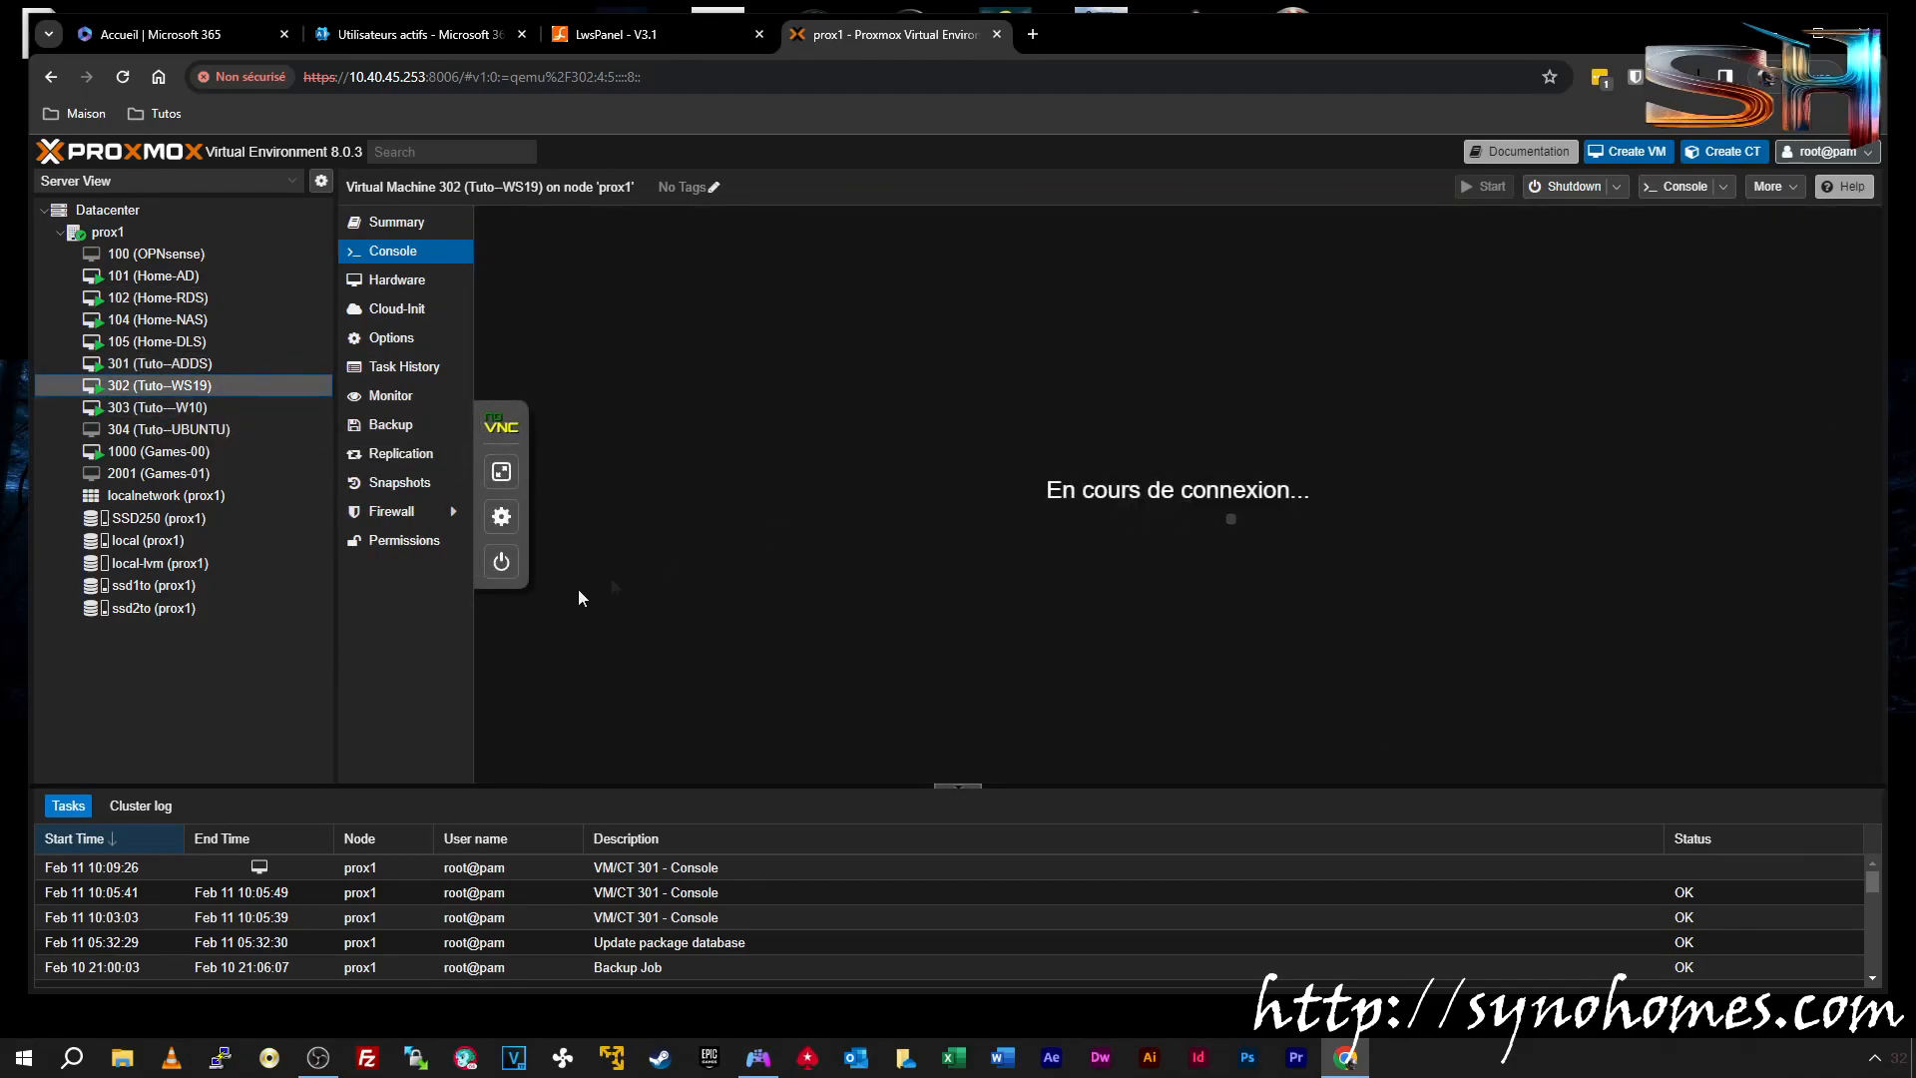
{"action": "left_click", "coordinate": [500, 456]}
{"action": "left_click", "coordinate": [577, 610]}
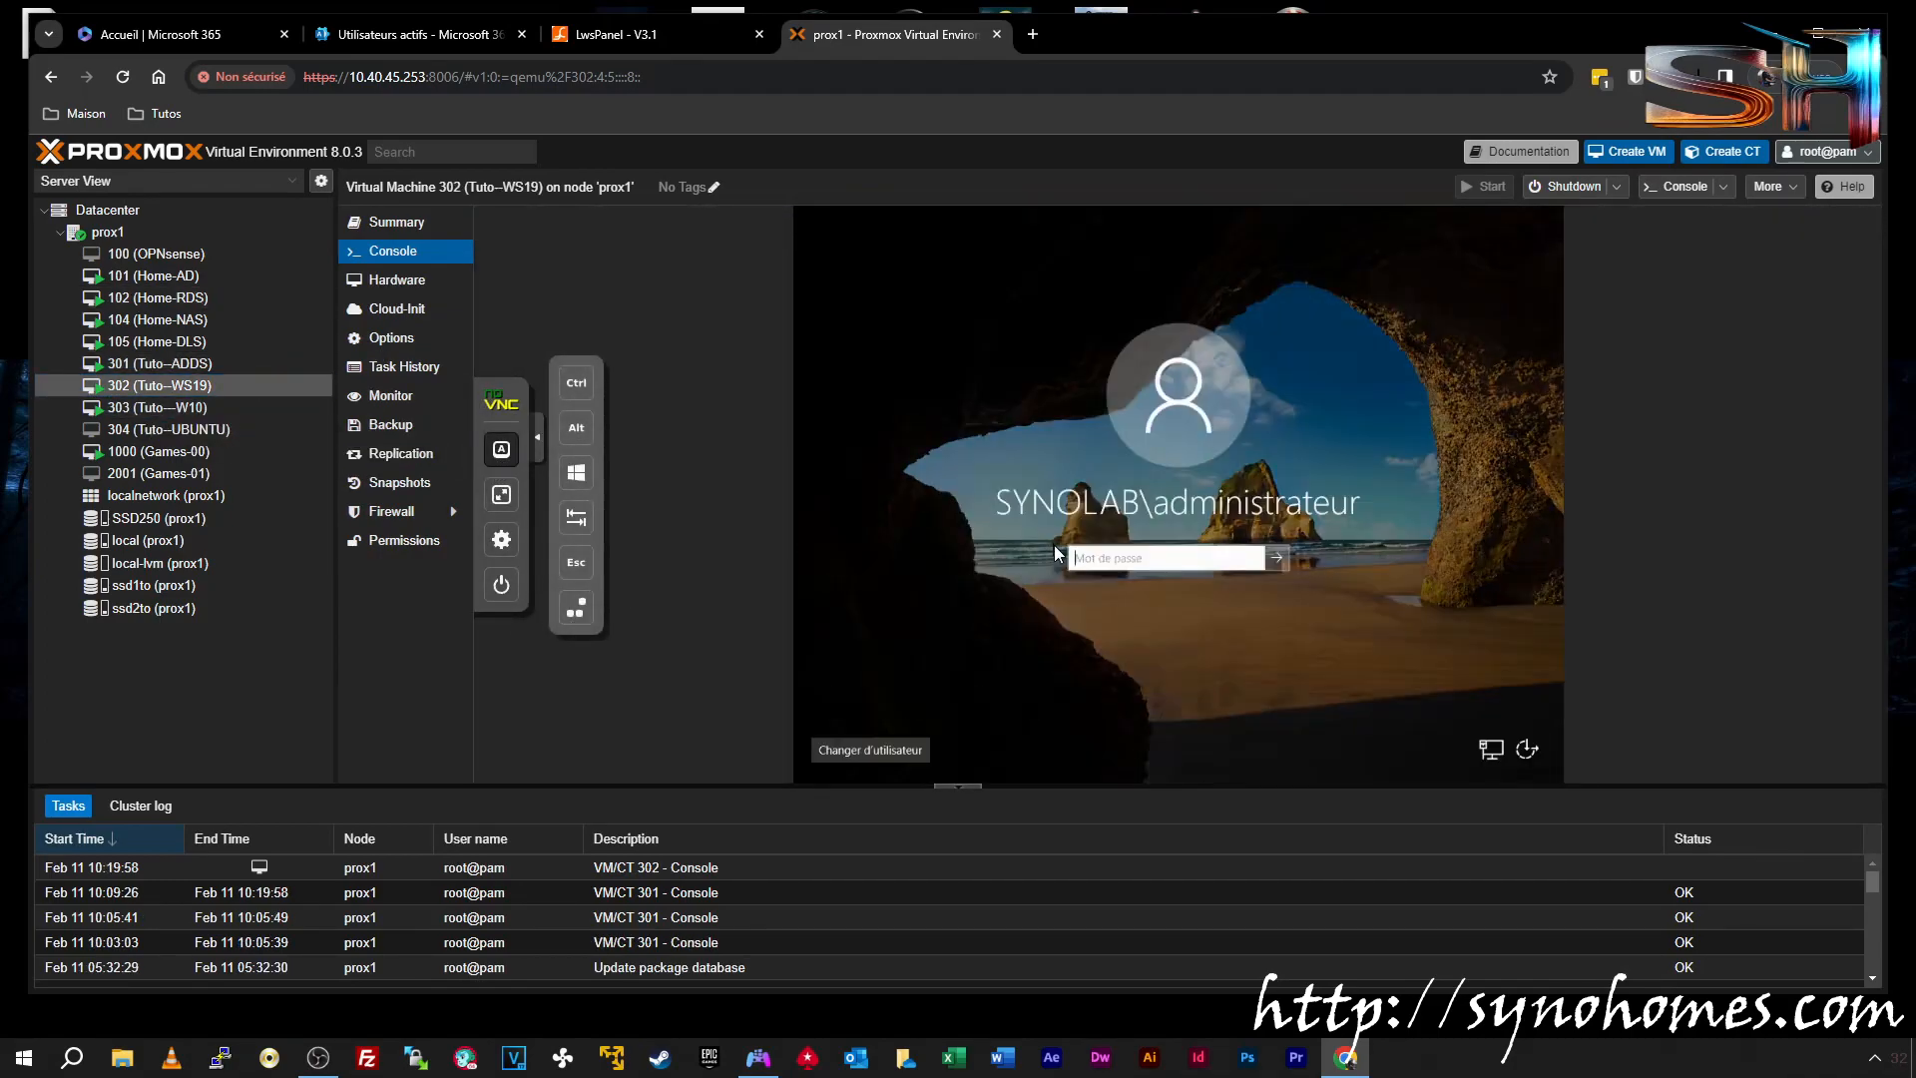
{"action": "type", "text": "P"}
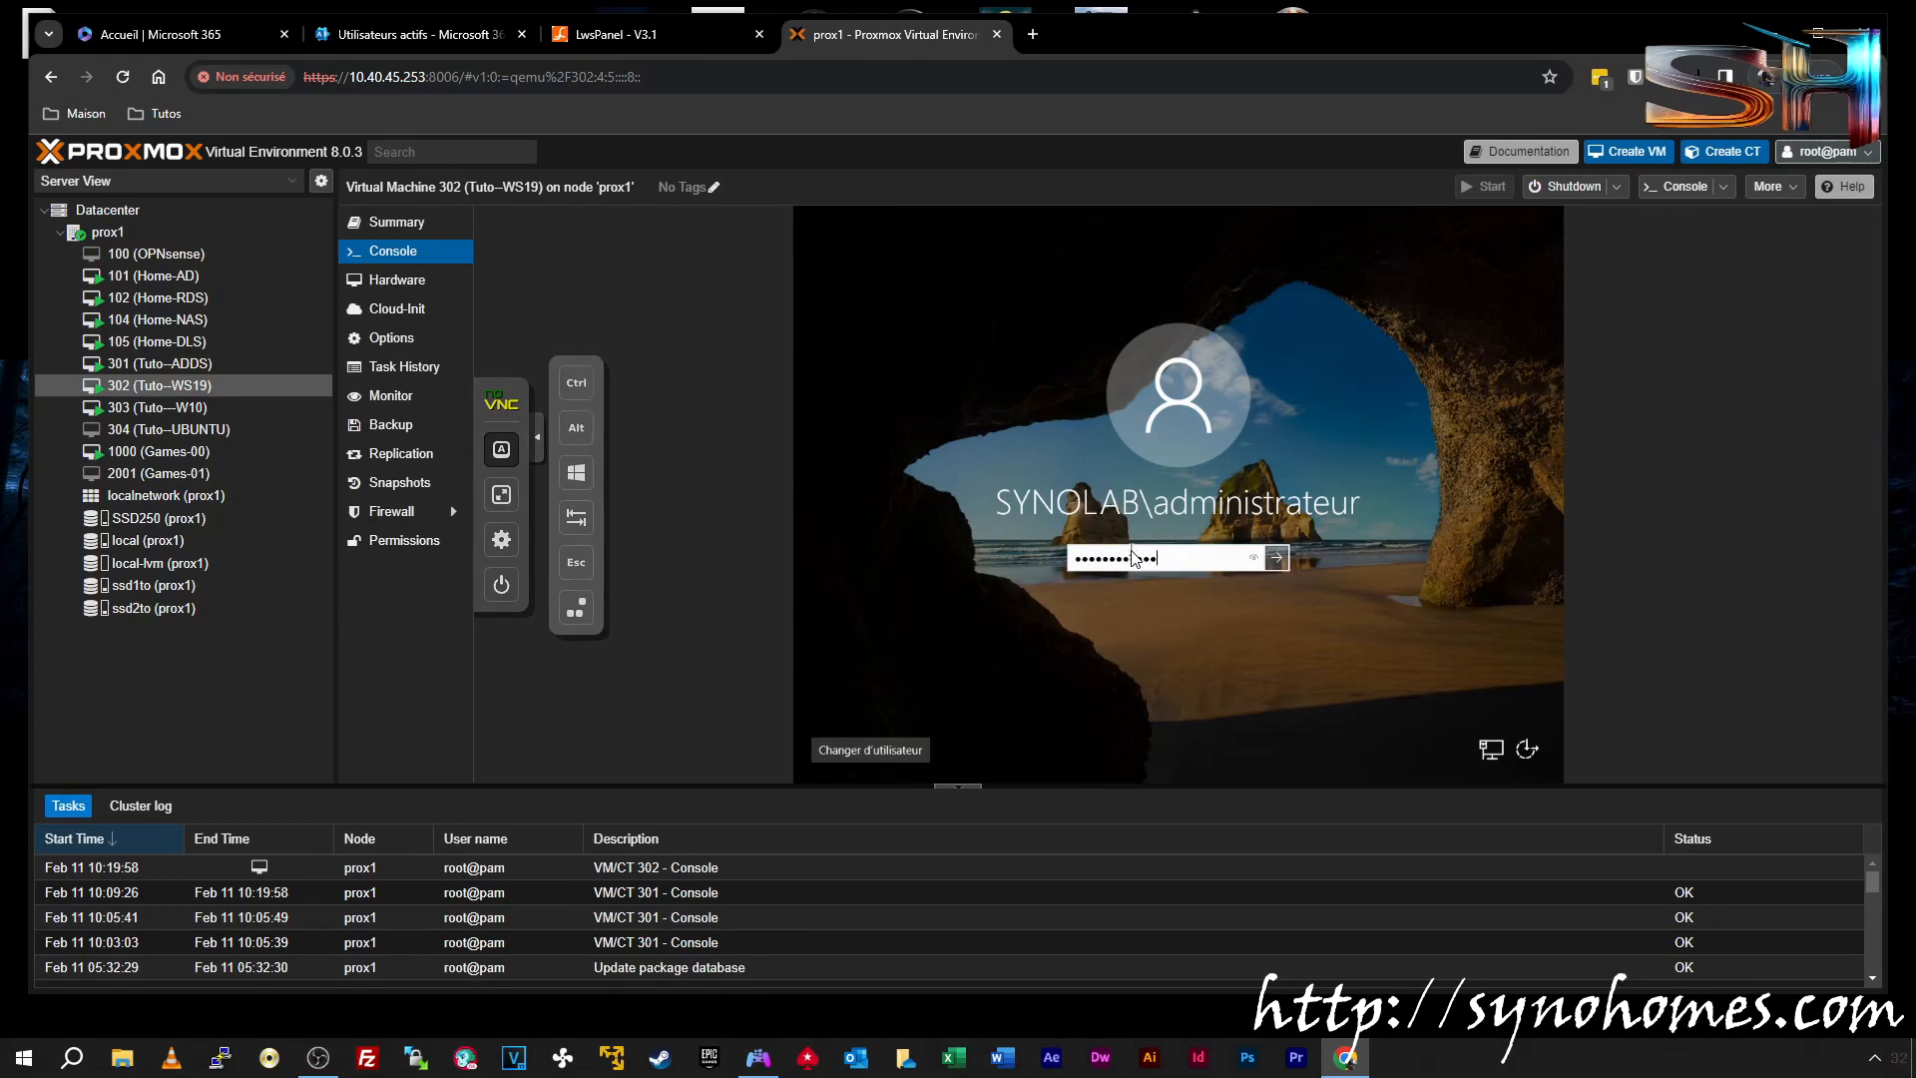
{"action": "key", "text": "Return"}
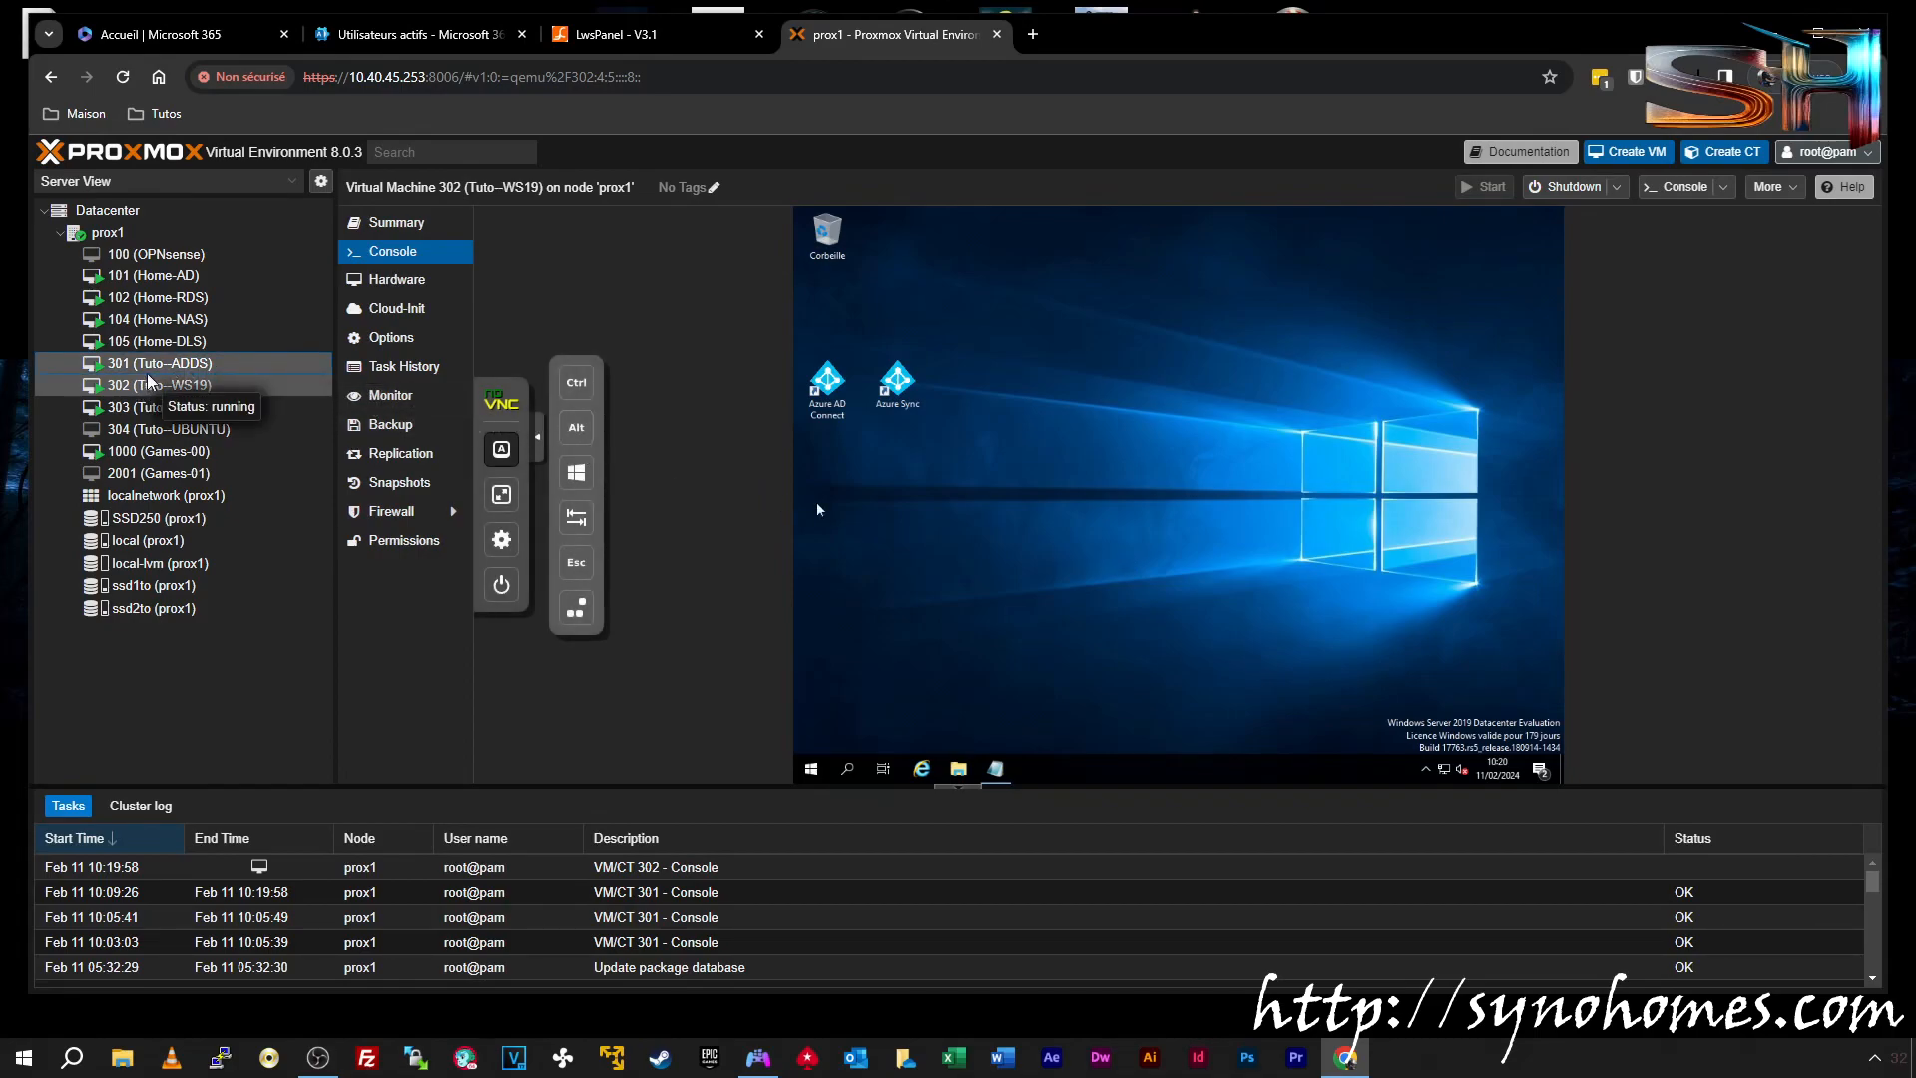
Delete the Azure AD Connect and Azure Sync desktop shortcuts into the Recycle Bin
{"action": "left_click", "coordinate": [149, 367]}
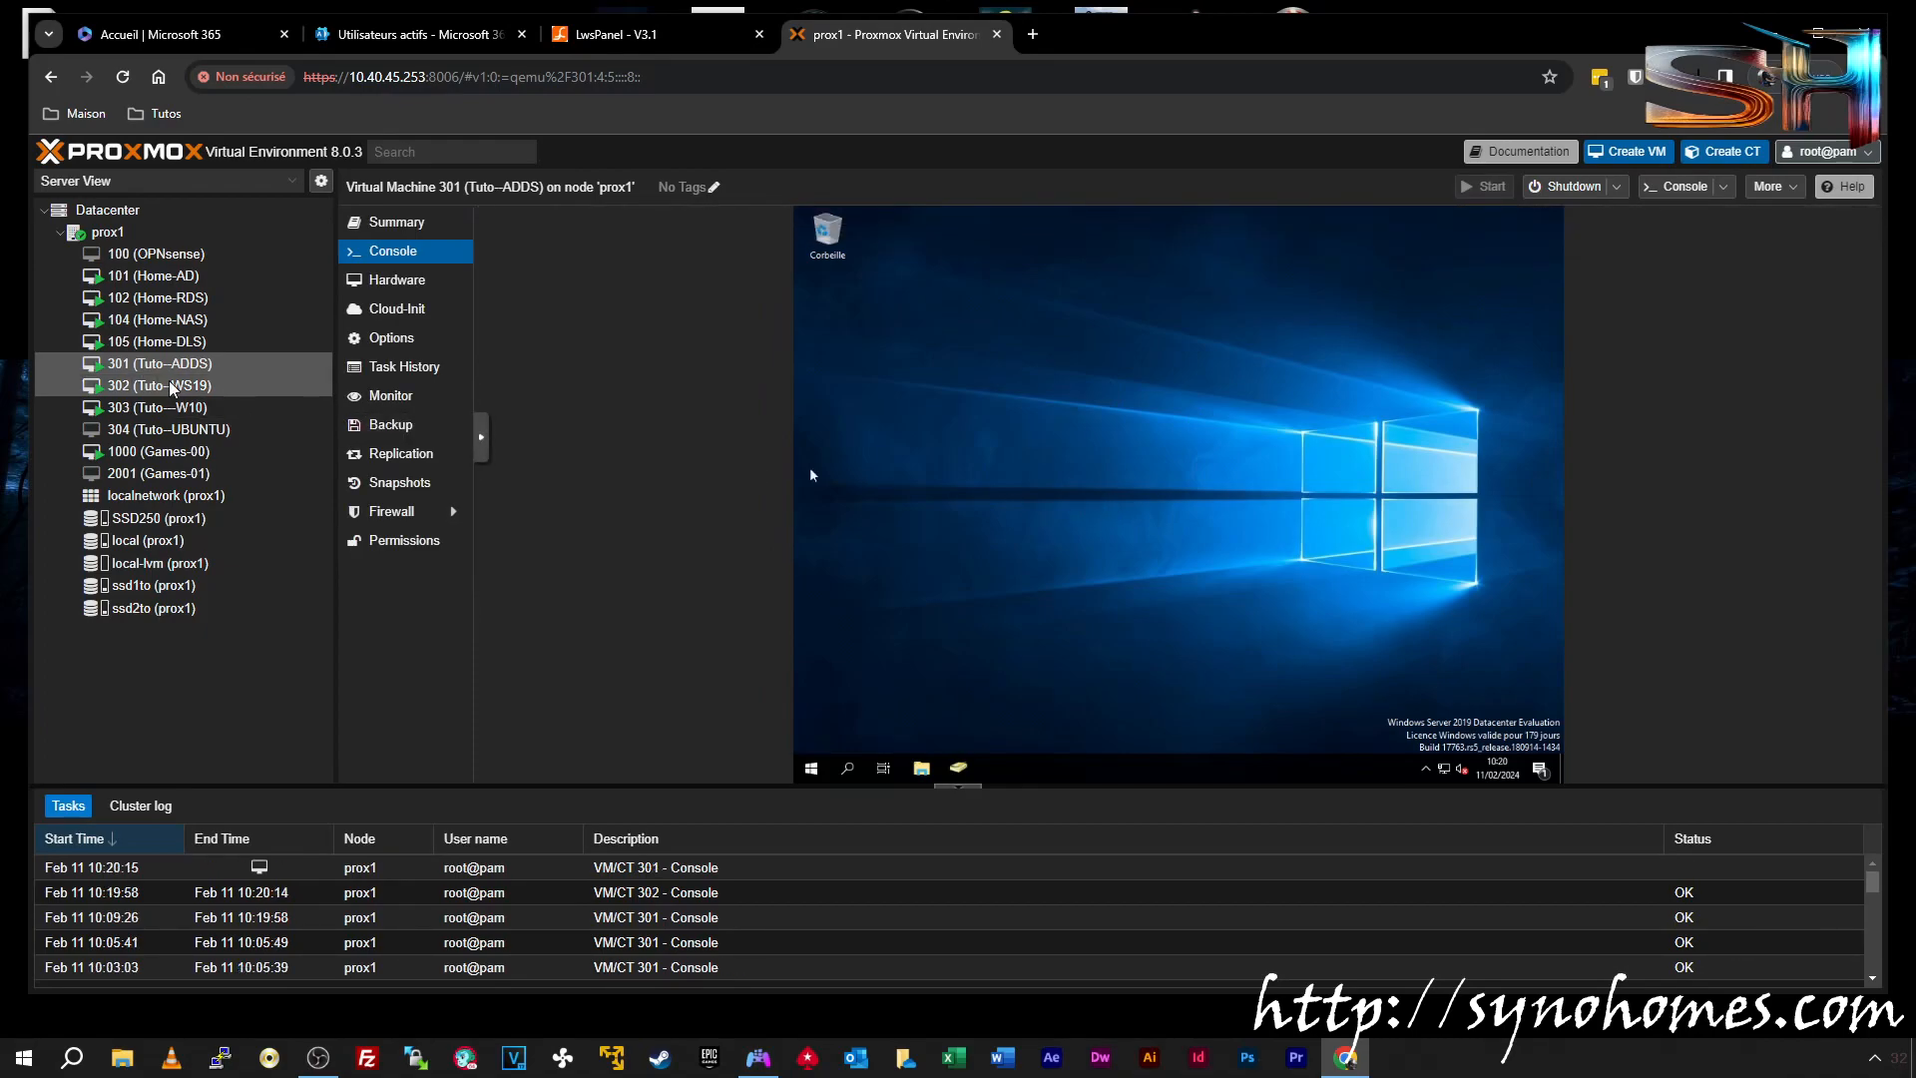
{"action": "left_click", "coordinate": [195, 387]}
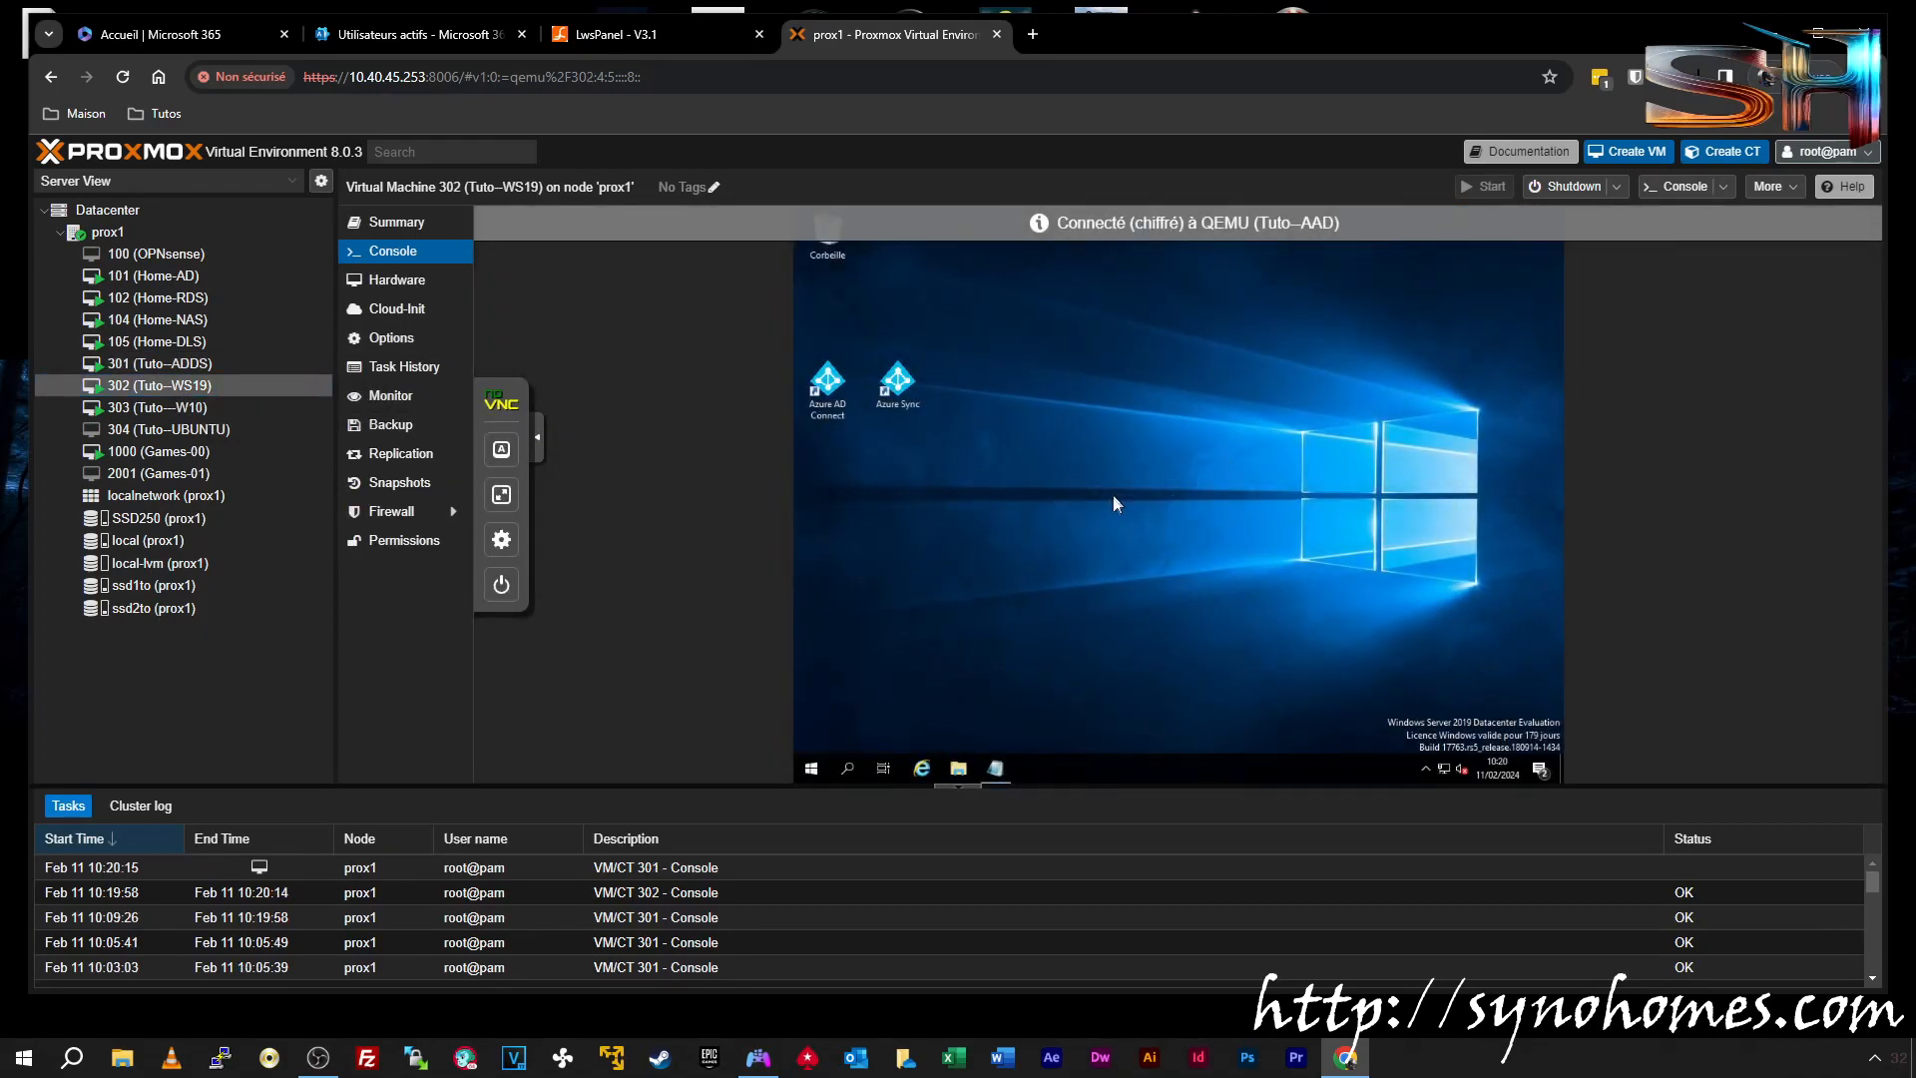
{"action": "left_click_drag", "start_coordinate": [990, 335], "coordinate": [828, 235]}
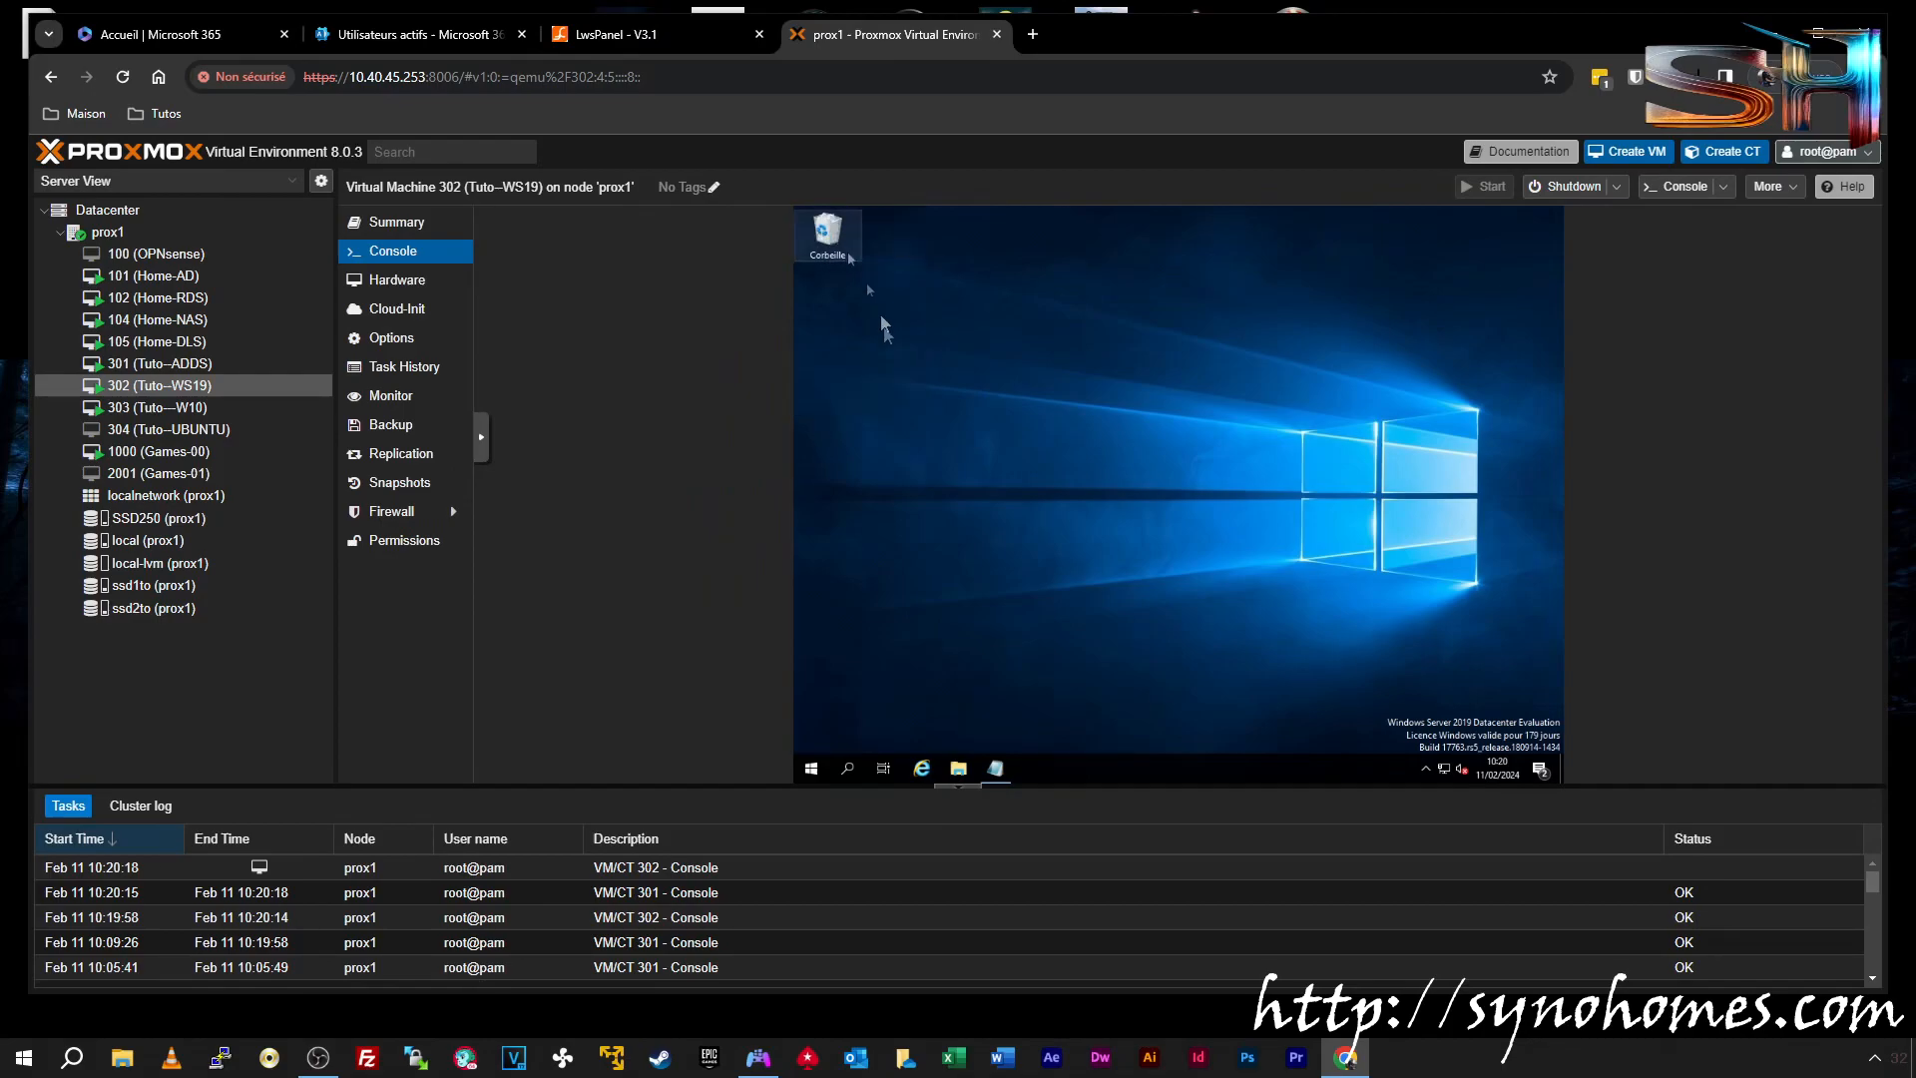
Browse File Explorer to \\10.40.45.250\3To_Softs_Jeux\SYSTEMS\Windows
{"action": "left_click", "coordinate": [958, 768]}
{"action": "left_click", "coordinate": [1108, 315]}
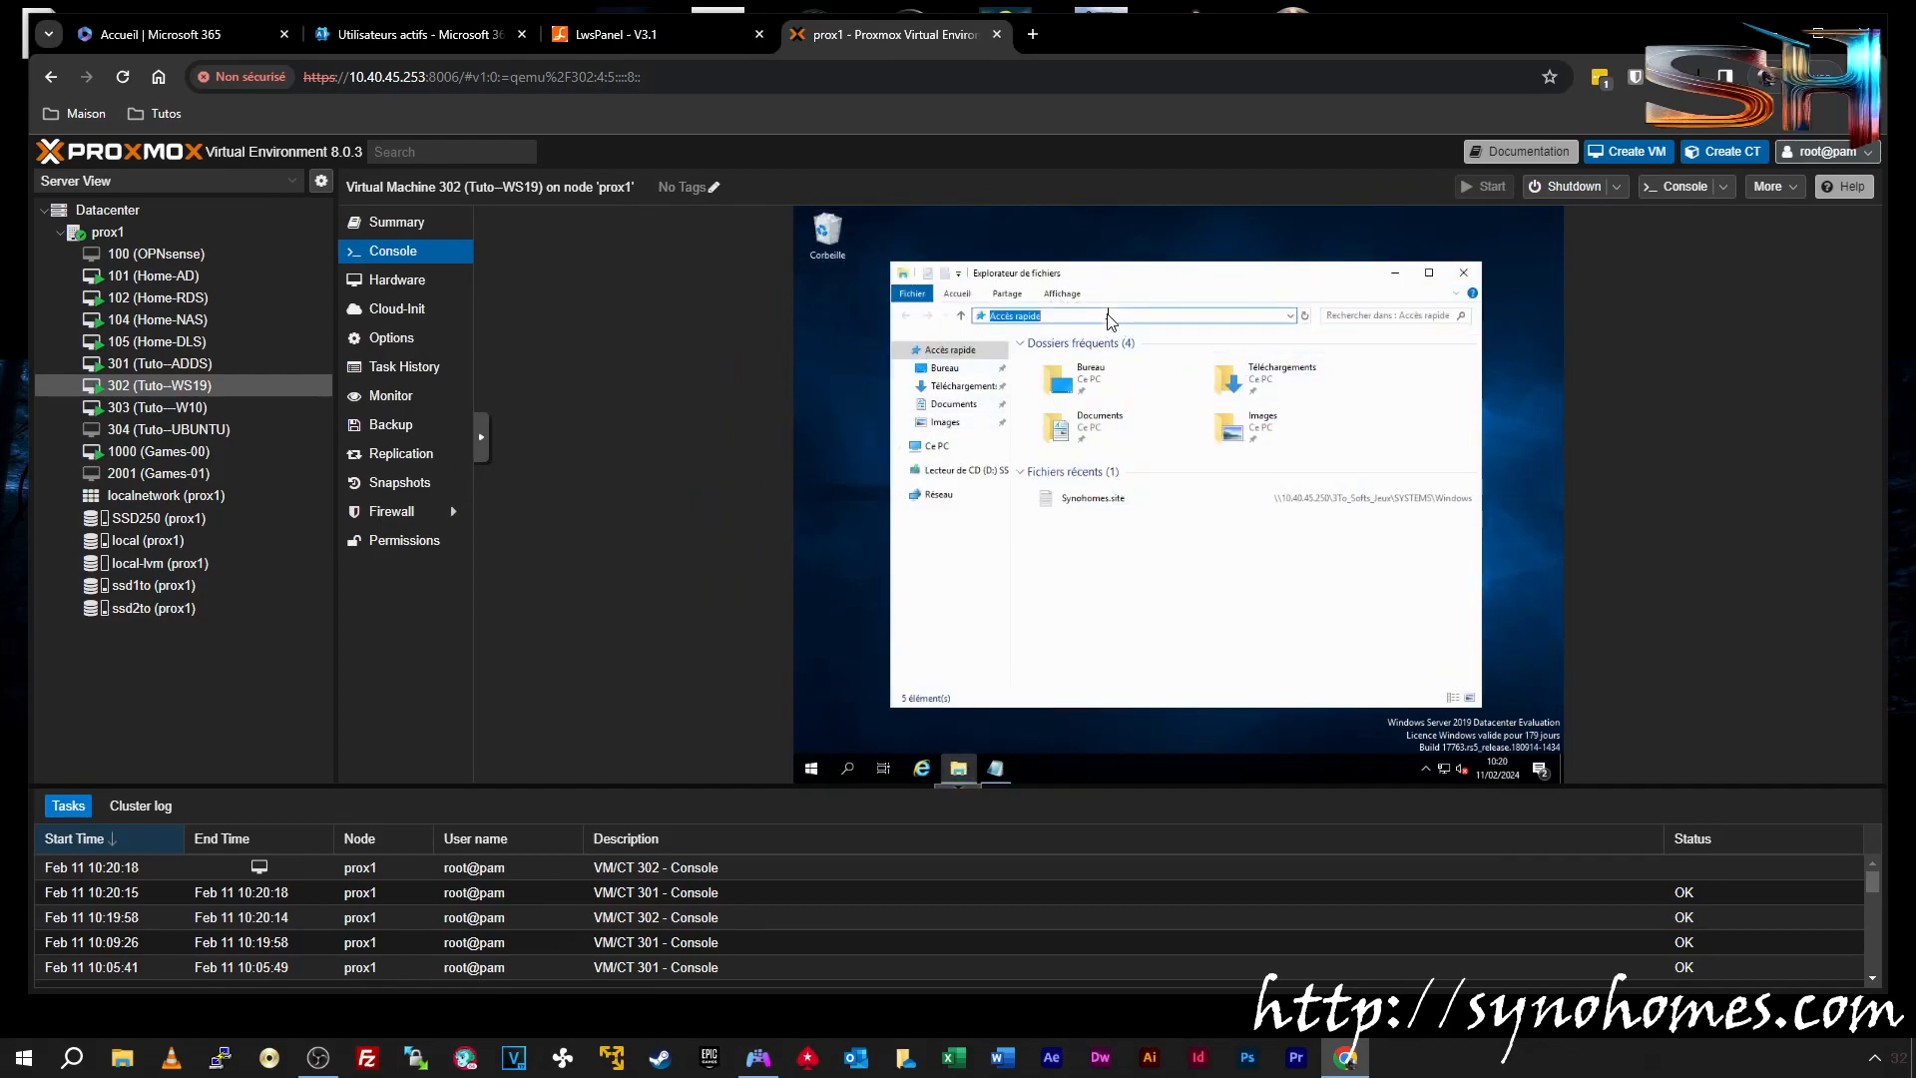
{"action": "type", "text": "\\\\"}
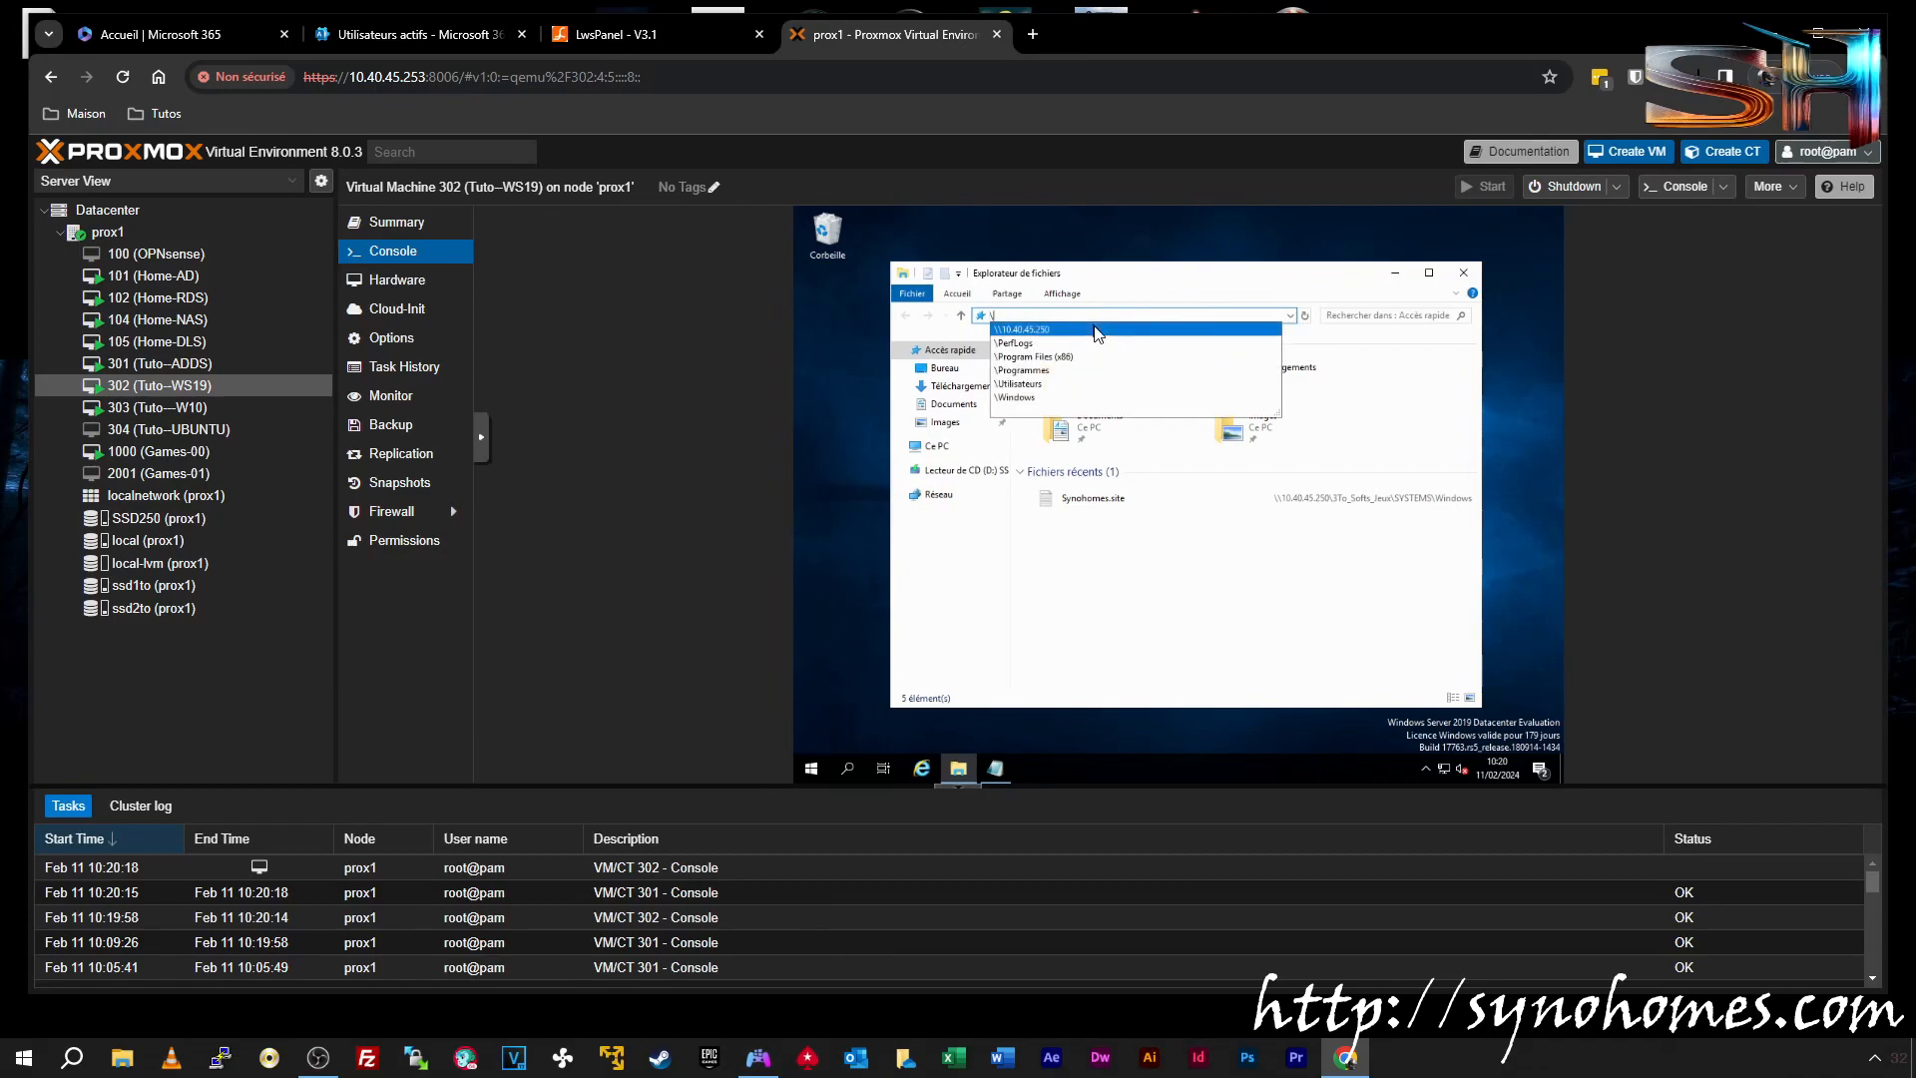
{"action": "left_click", "coordinate": [1098, 330]}
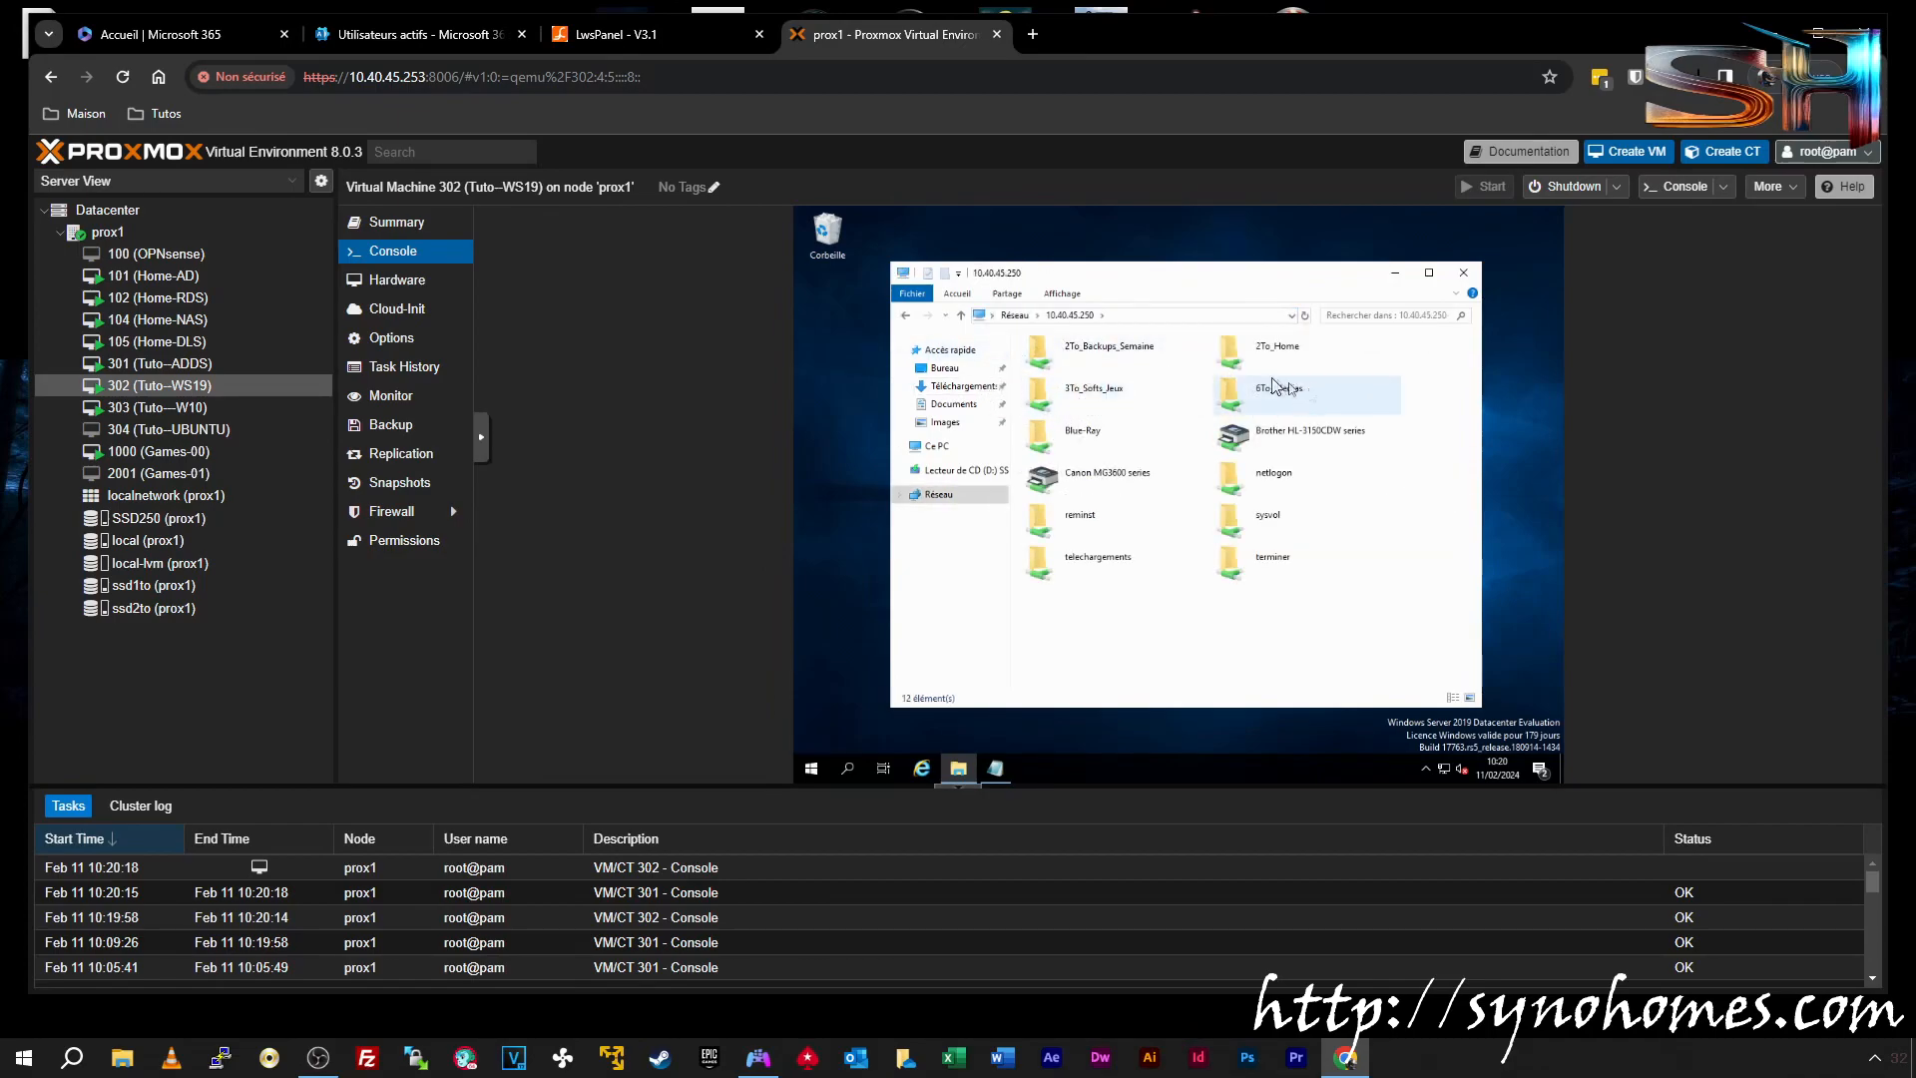
{"action": "double_click", "coordinate": [1097, 399]}
{"action": "double_click", "coordinate": [1095, 409]}
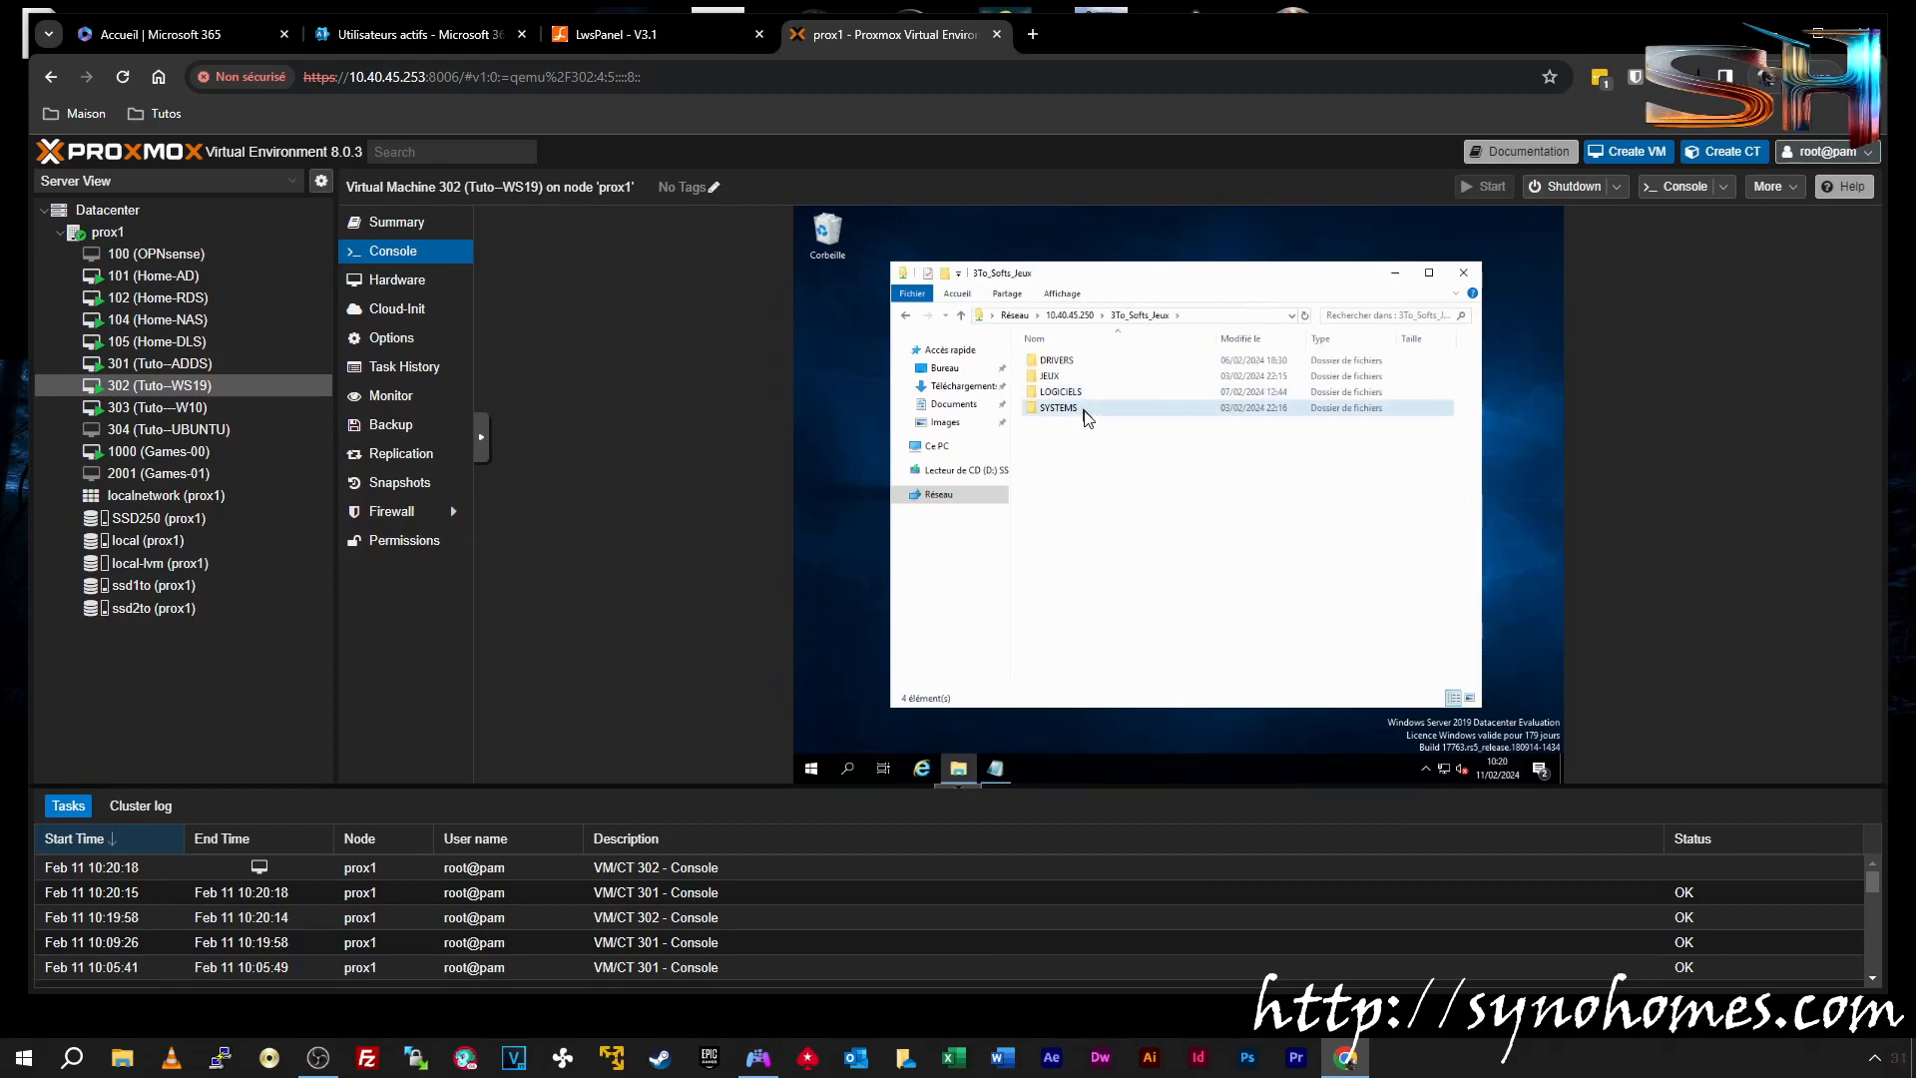
{"action": "double_click", "coordinate": [1073, 399]}
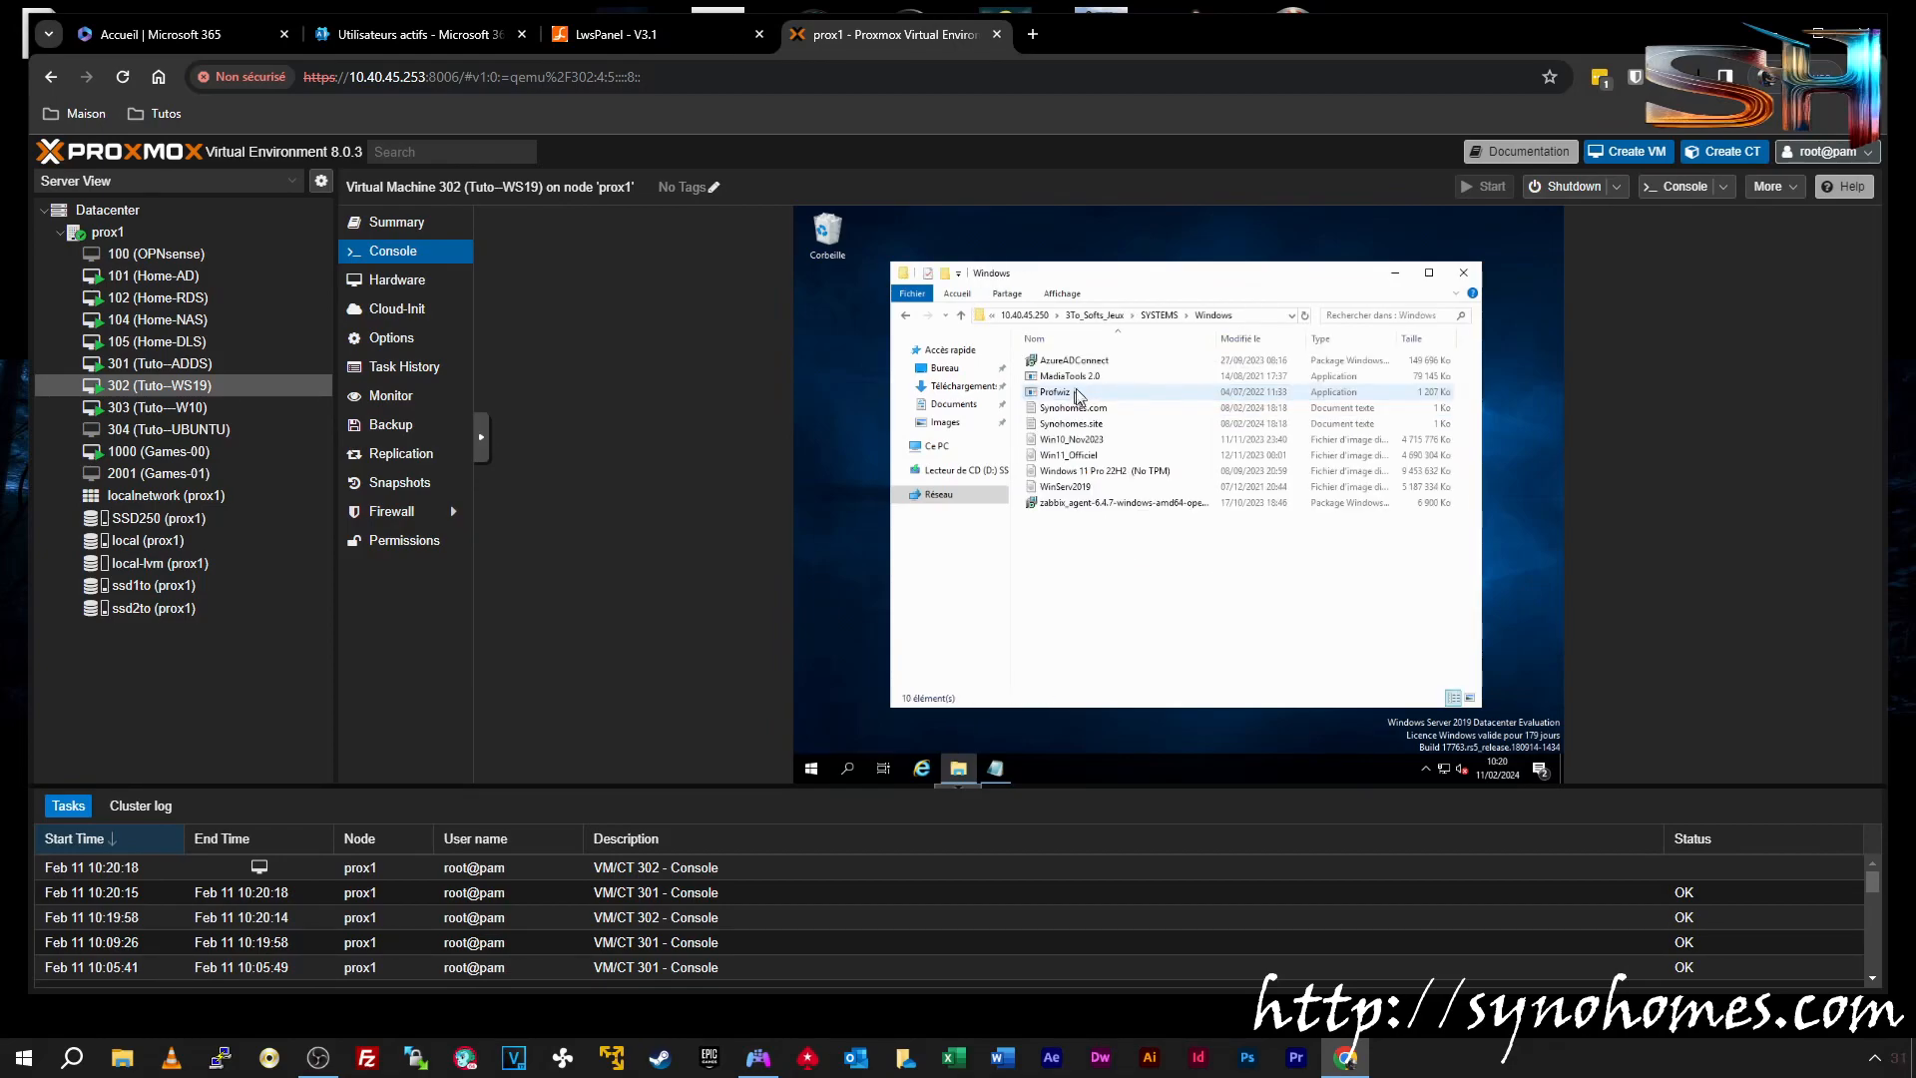
Copy the AzureADConnect installer to the desktop and launch it
{"action": "right_click", "coordinate": [1069, 360]}
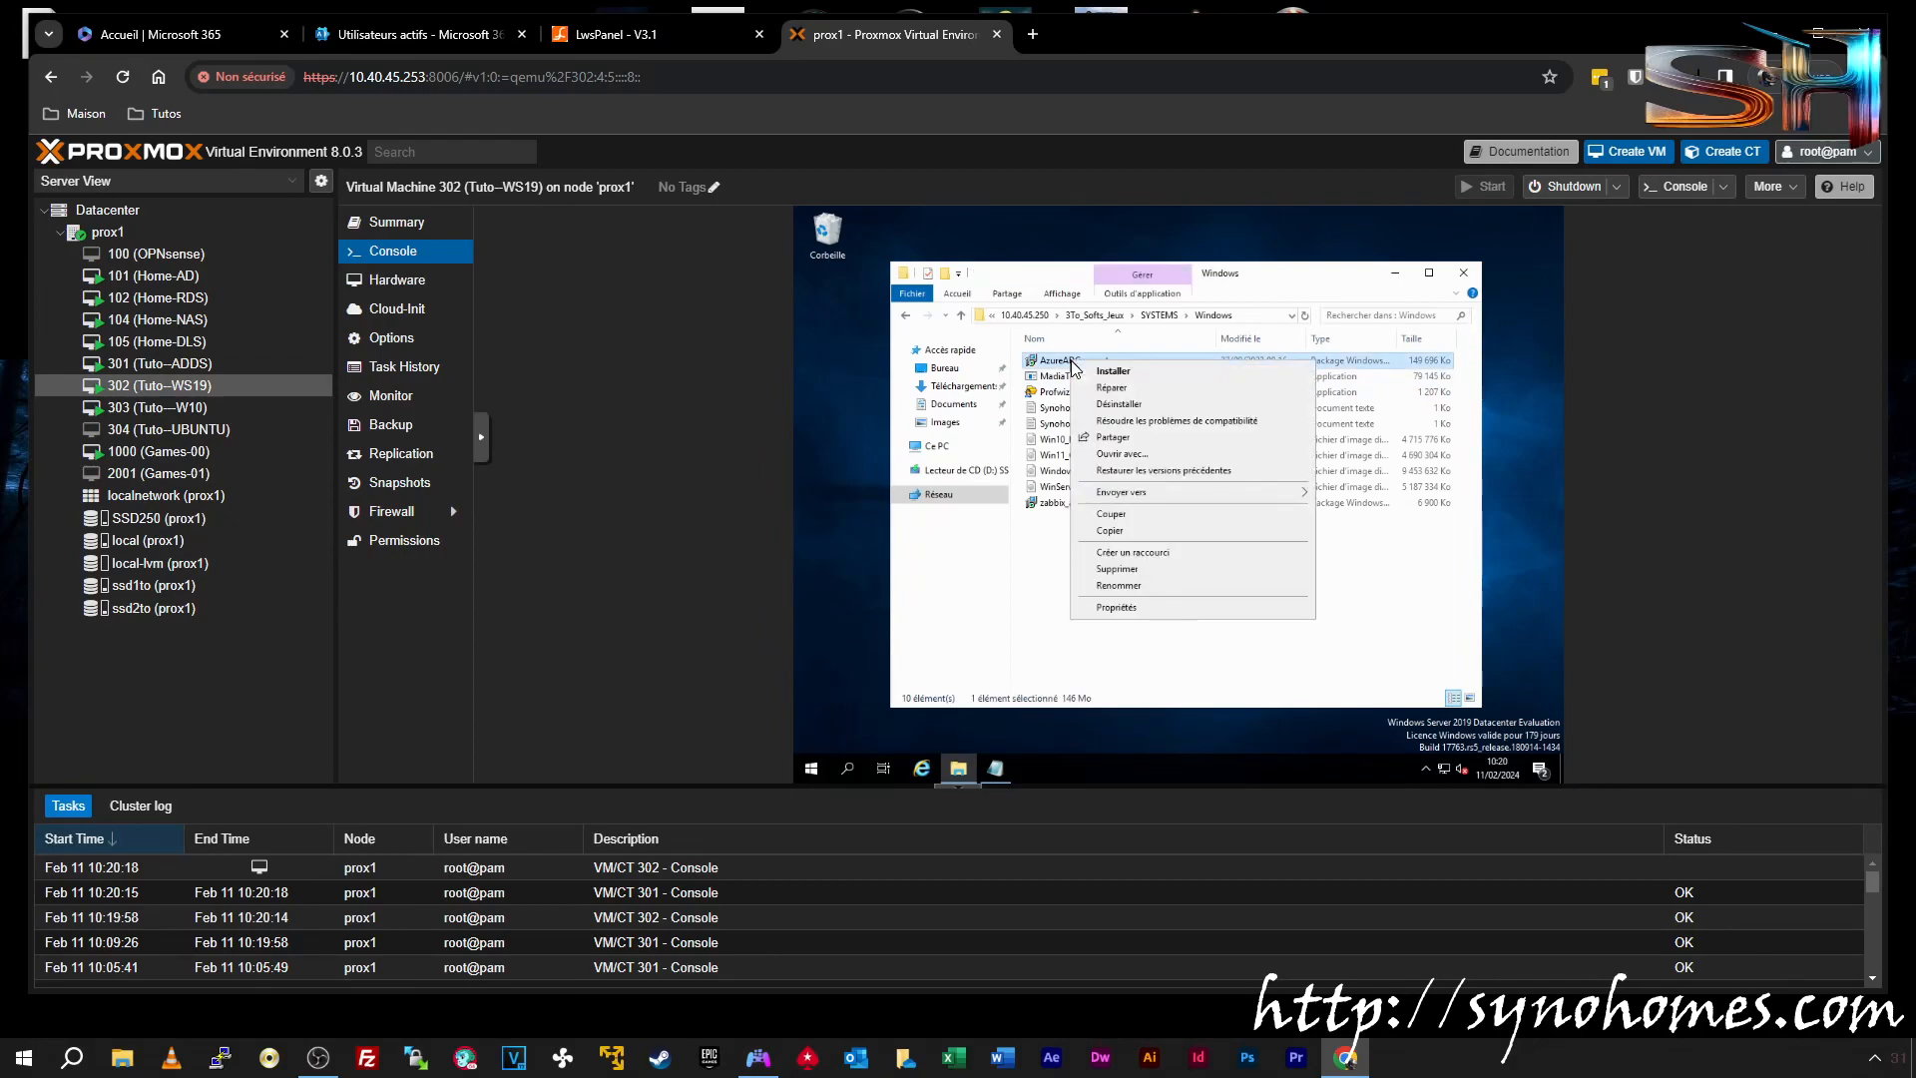
{"action": "left_click", "coordinate": [1154, 530]}
{"action": "right_click", "coordinate": [830, 427]}
{"action": "left_click", "coordinate": [858, 488]}
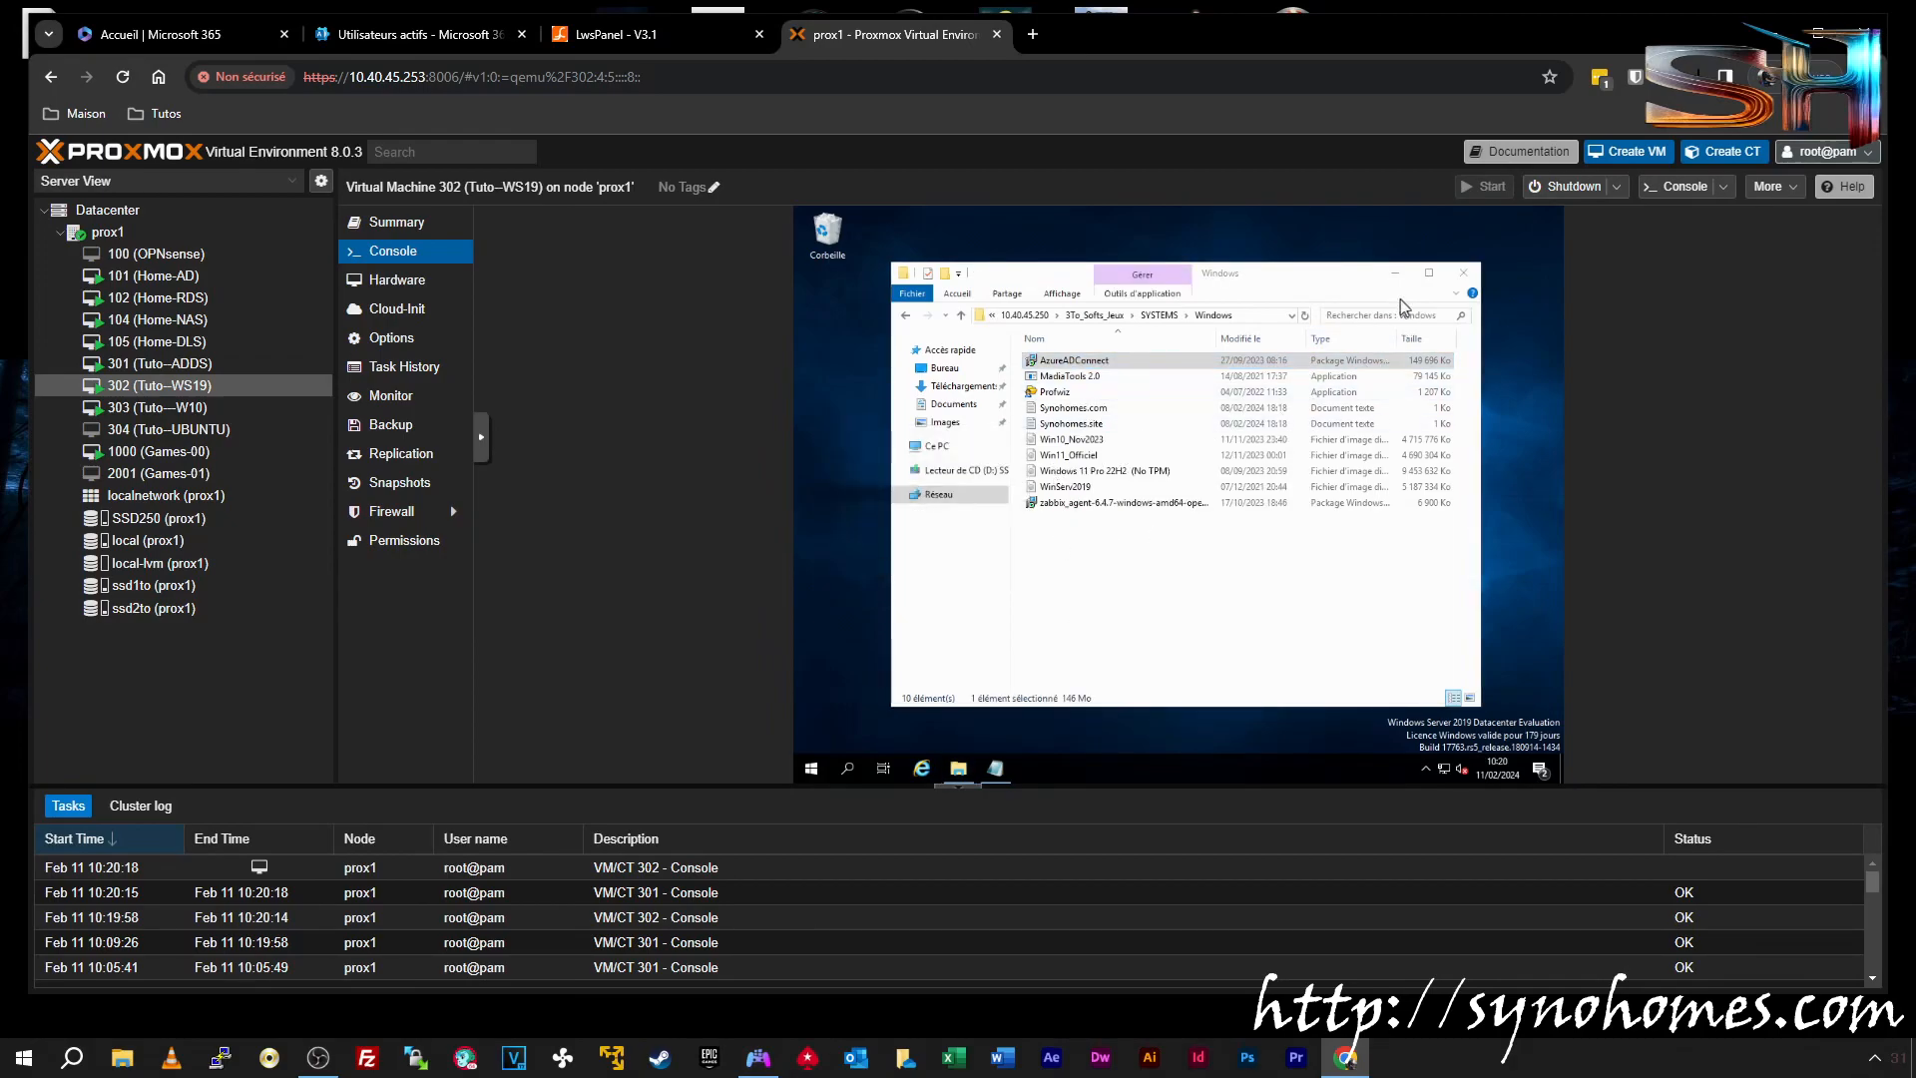
{"action": "left_click", "coordinate": [1464, 273]}
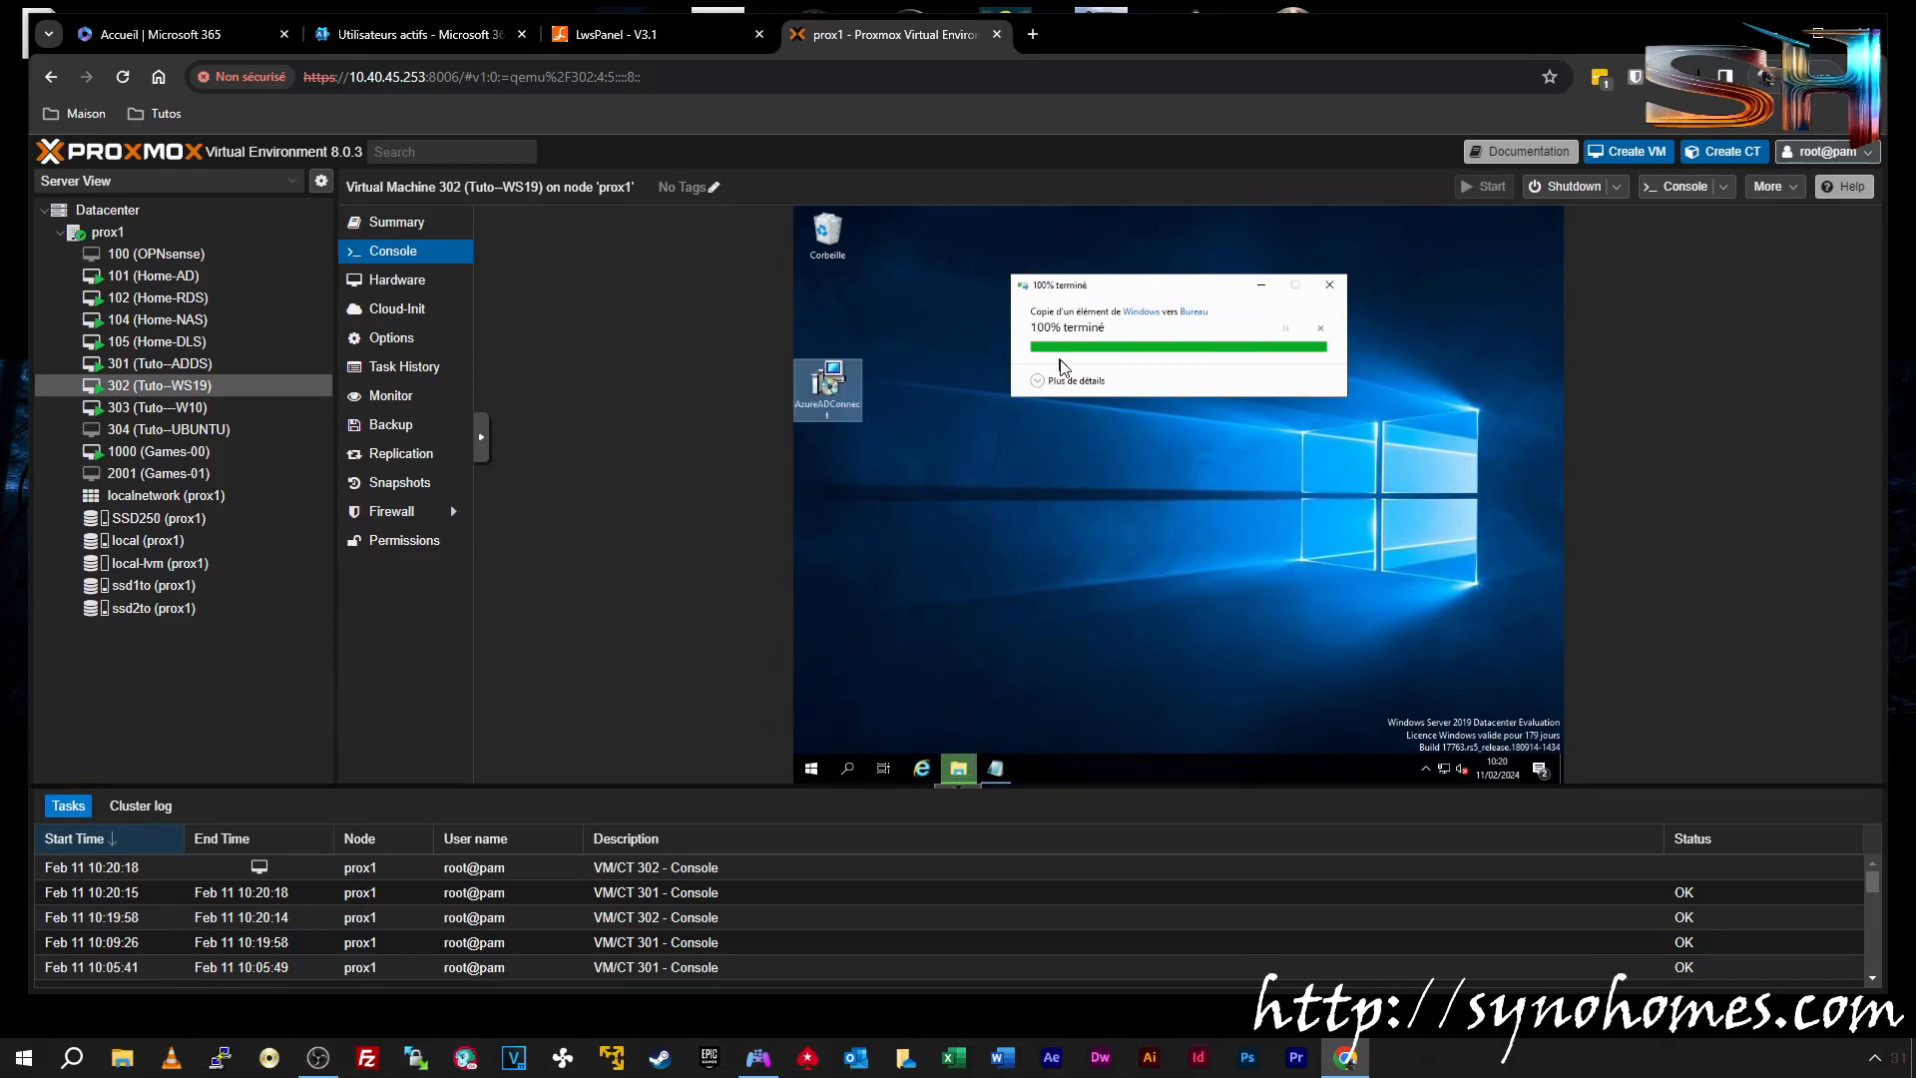
{"action": "double_click", "coordinate": [827, 387]}
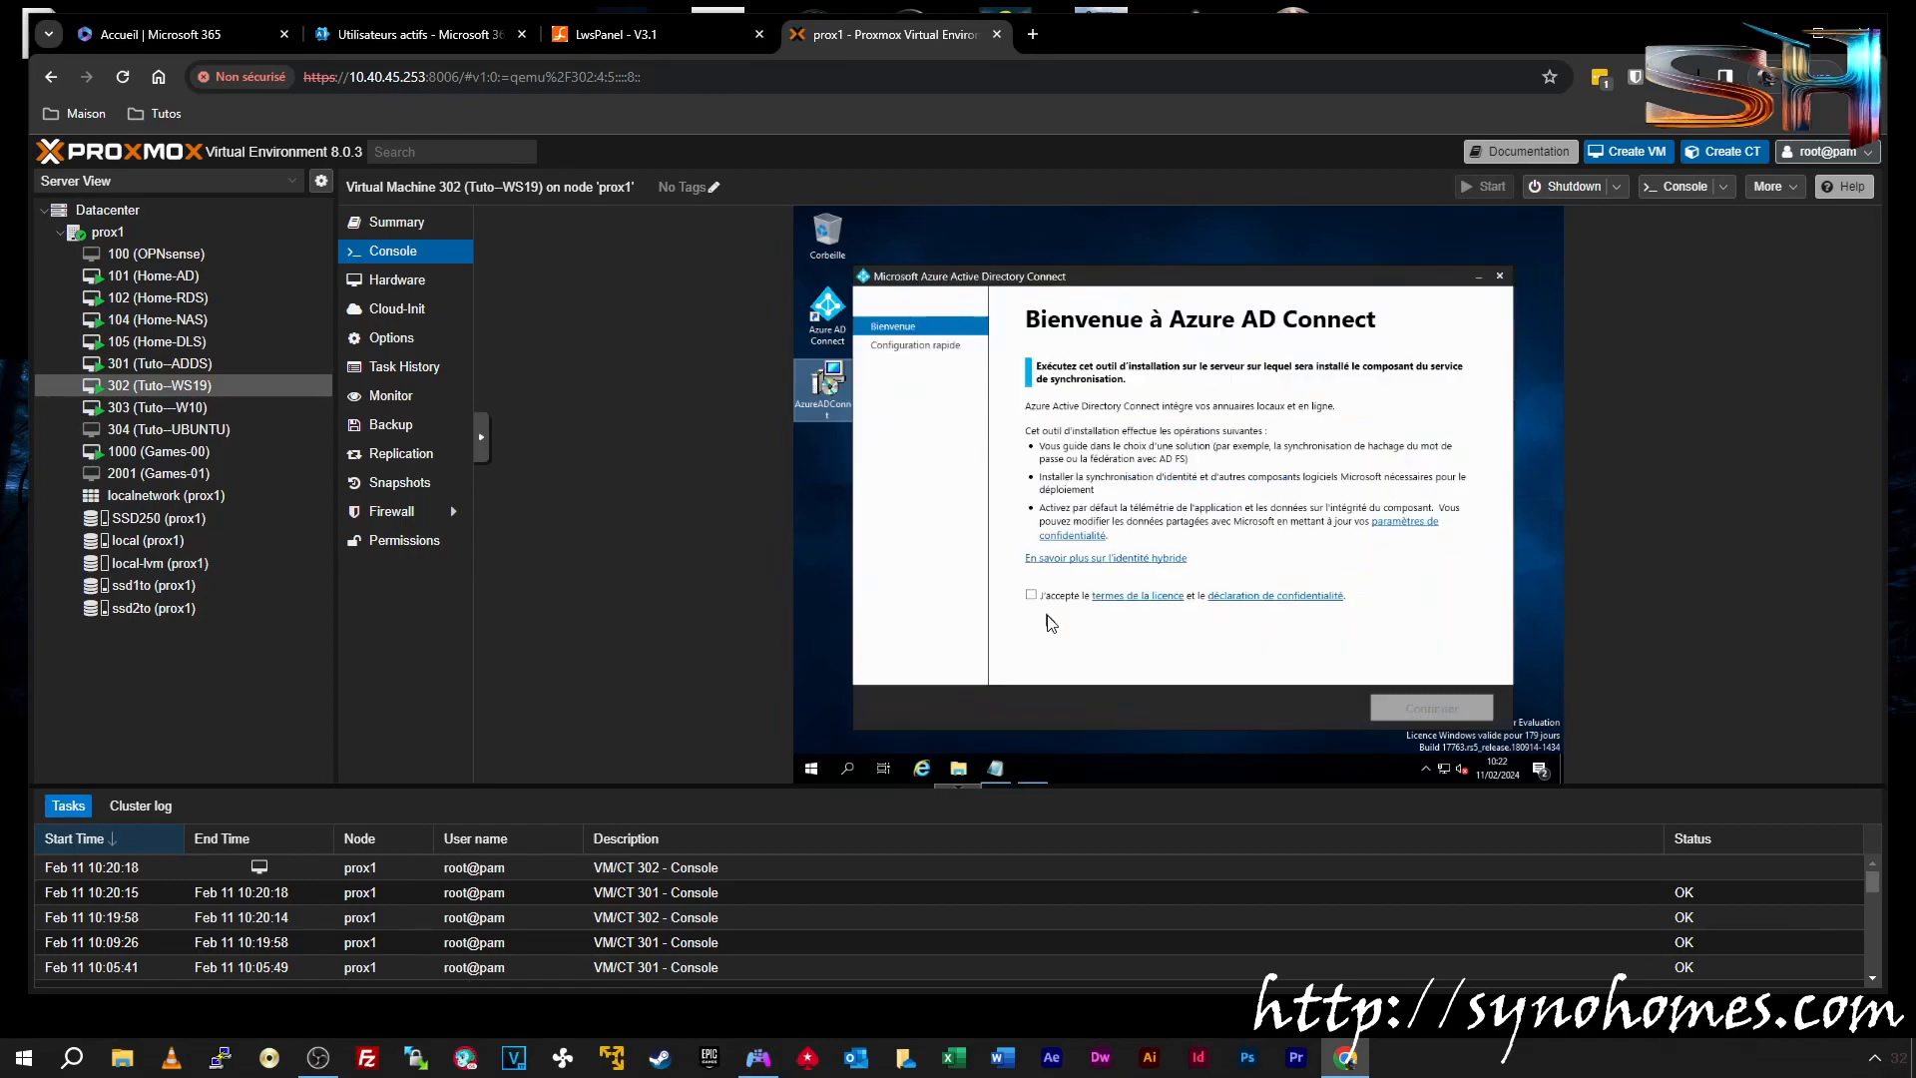
Accept the licence terms and choose Utiliser la configuration rapide (express settings)
{"action": "left_click", "coordinate": [1031, 595]}
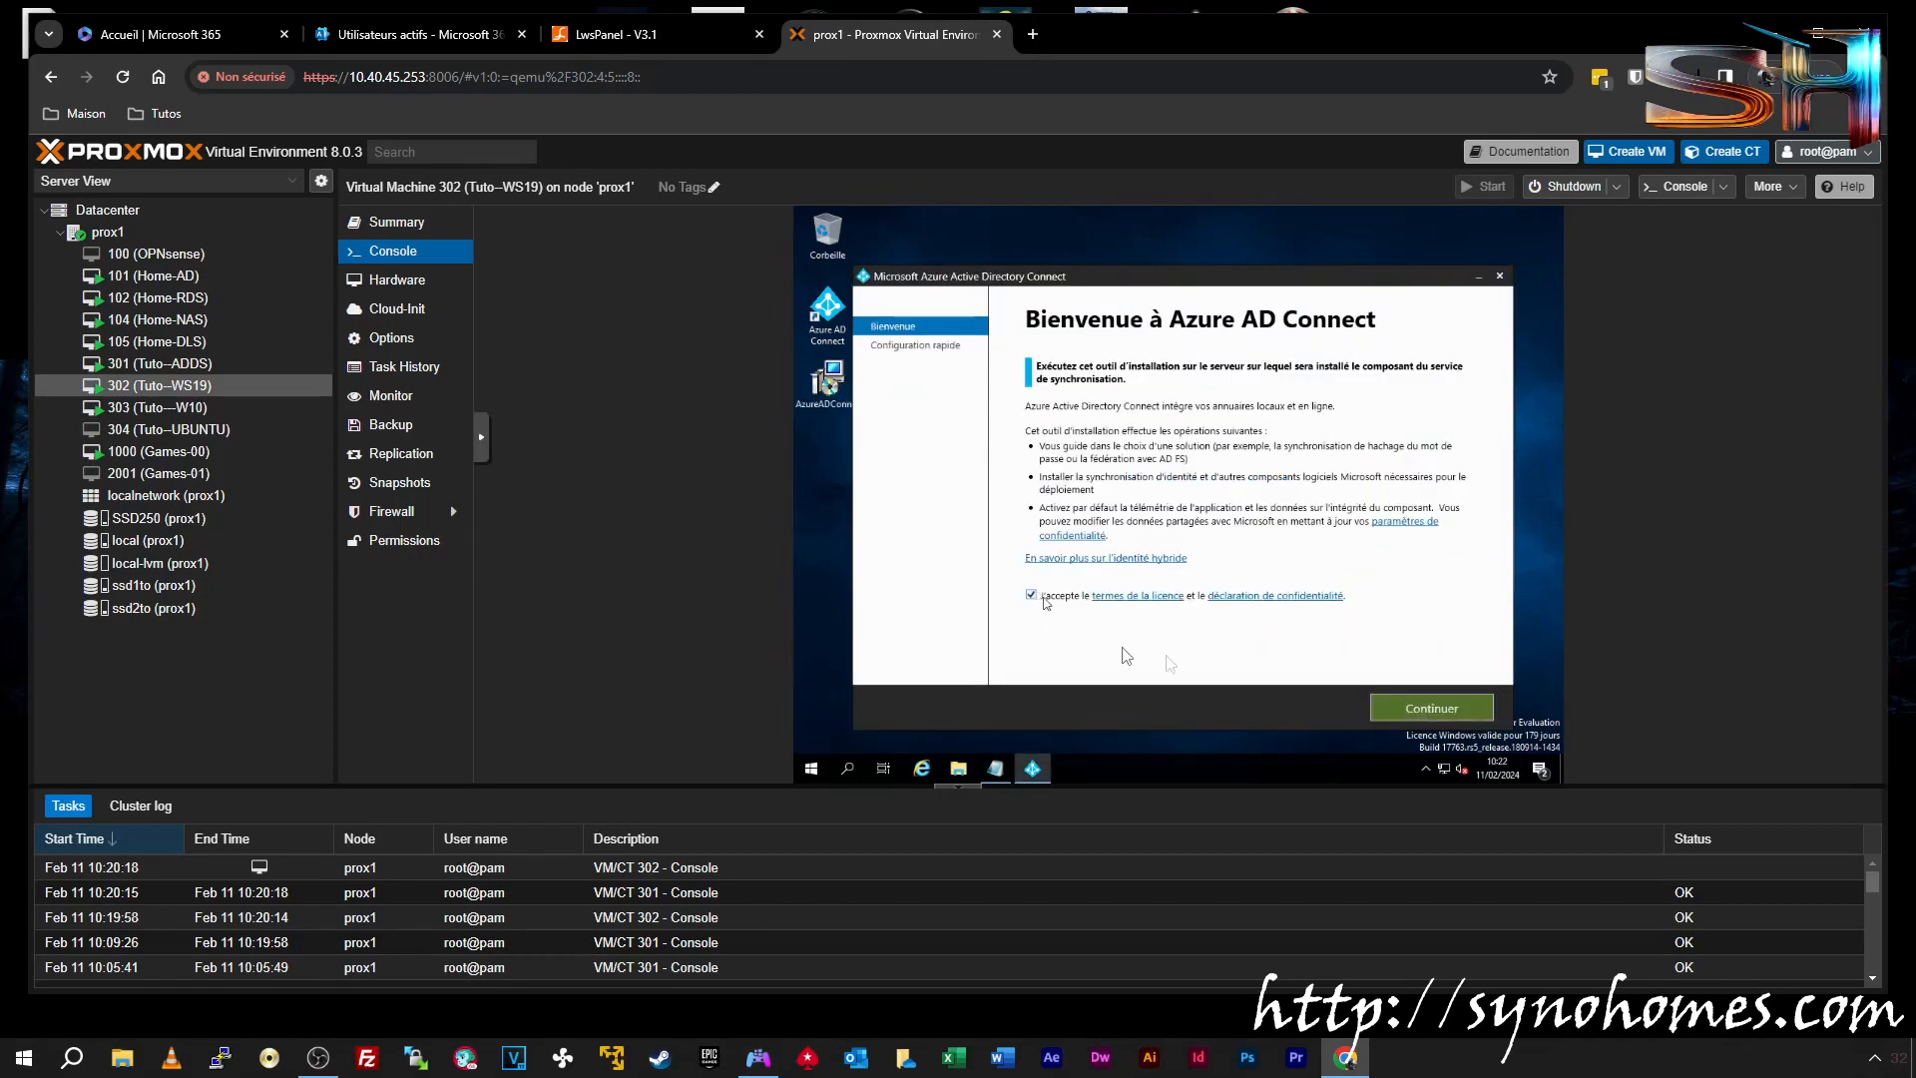
{"action": "left_click", "coordinate": [1403, 709]}
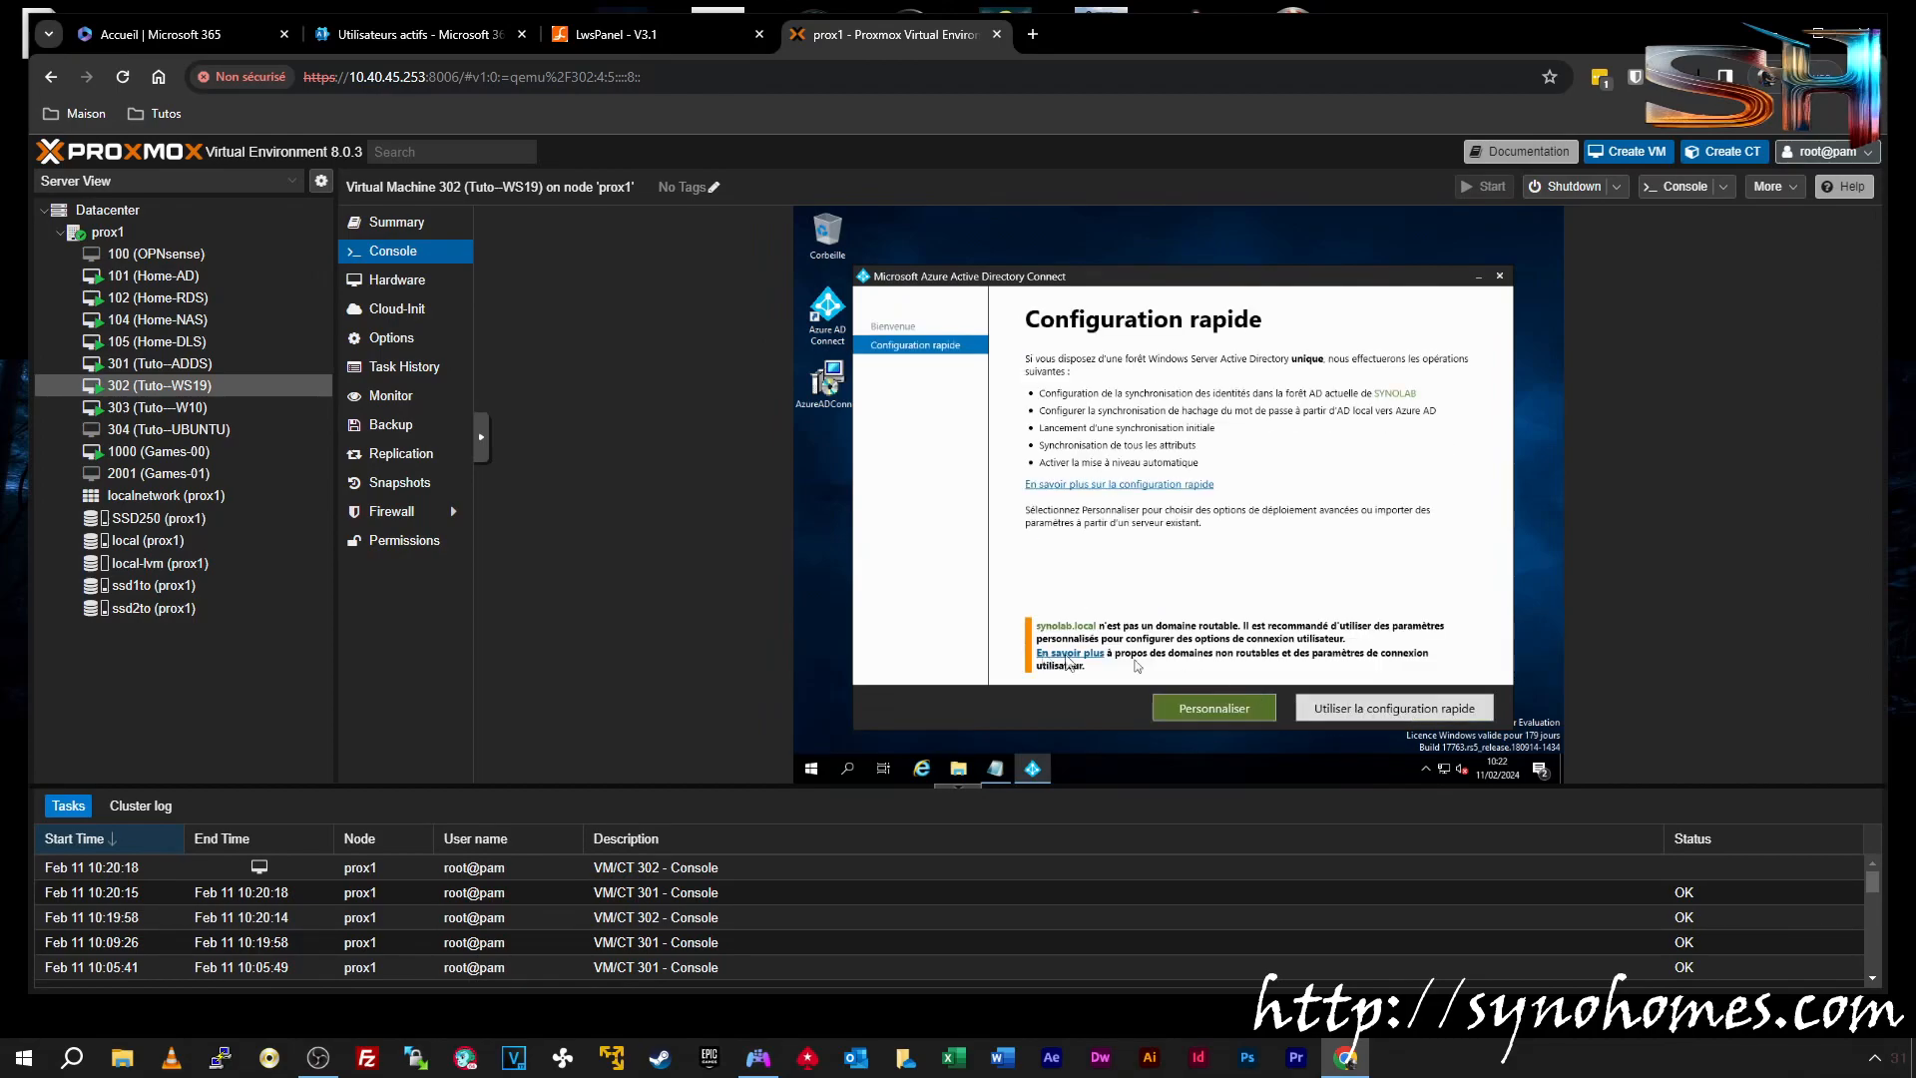
{"action": "left_click", "coordinate": [1387, 710]}
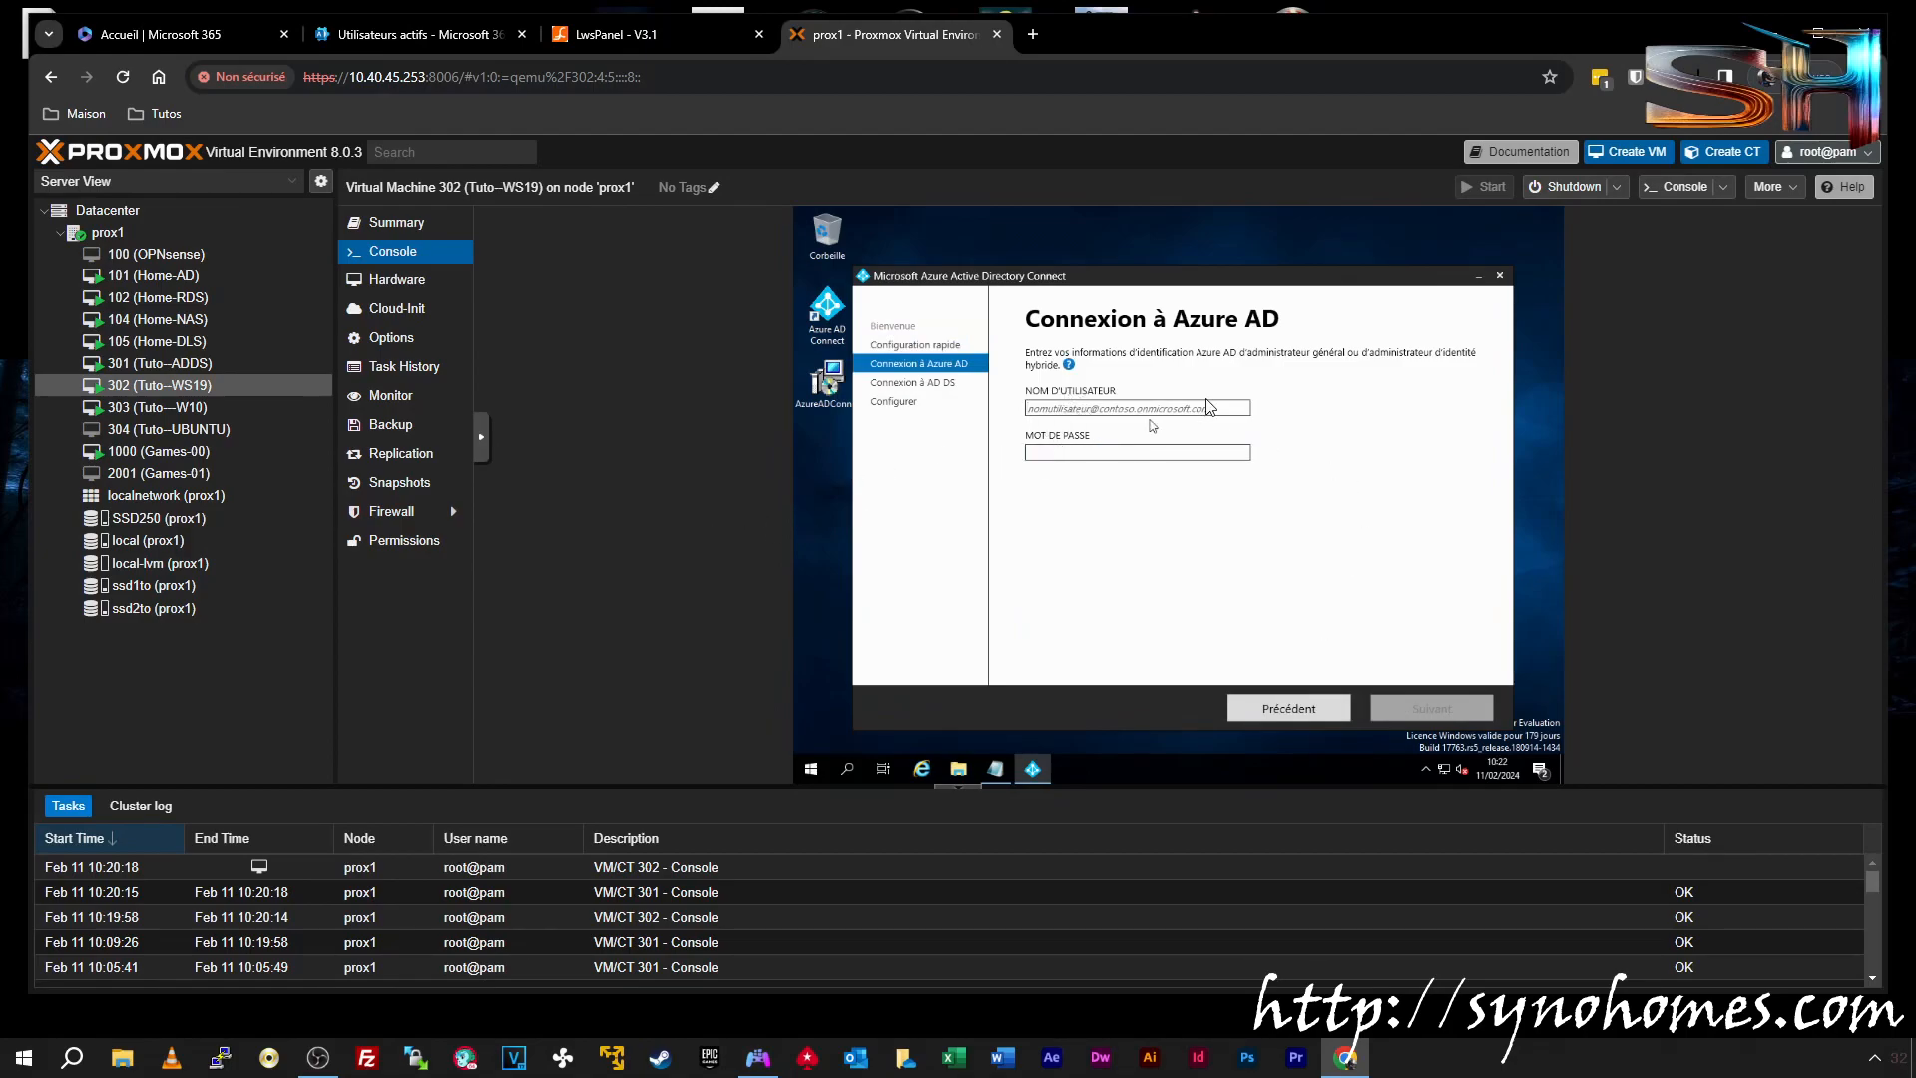
Paste the saved Microsoft 365 admin address from Notepad into the username field
{"action": "left_click", "coordinate": [996, 768]}
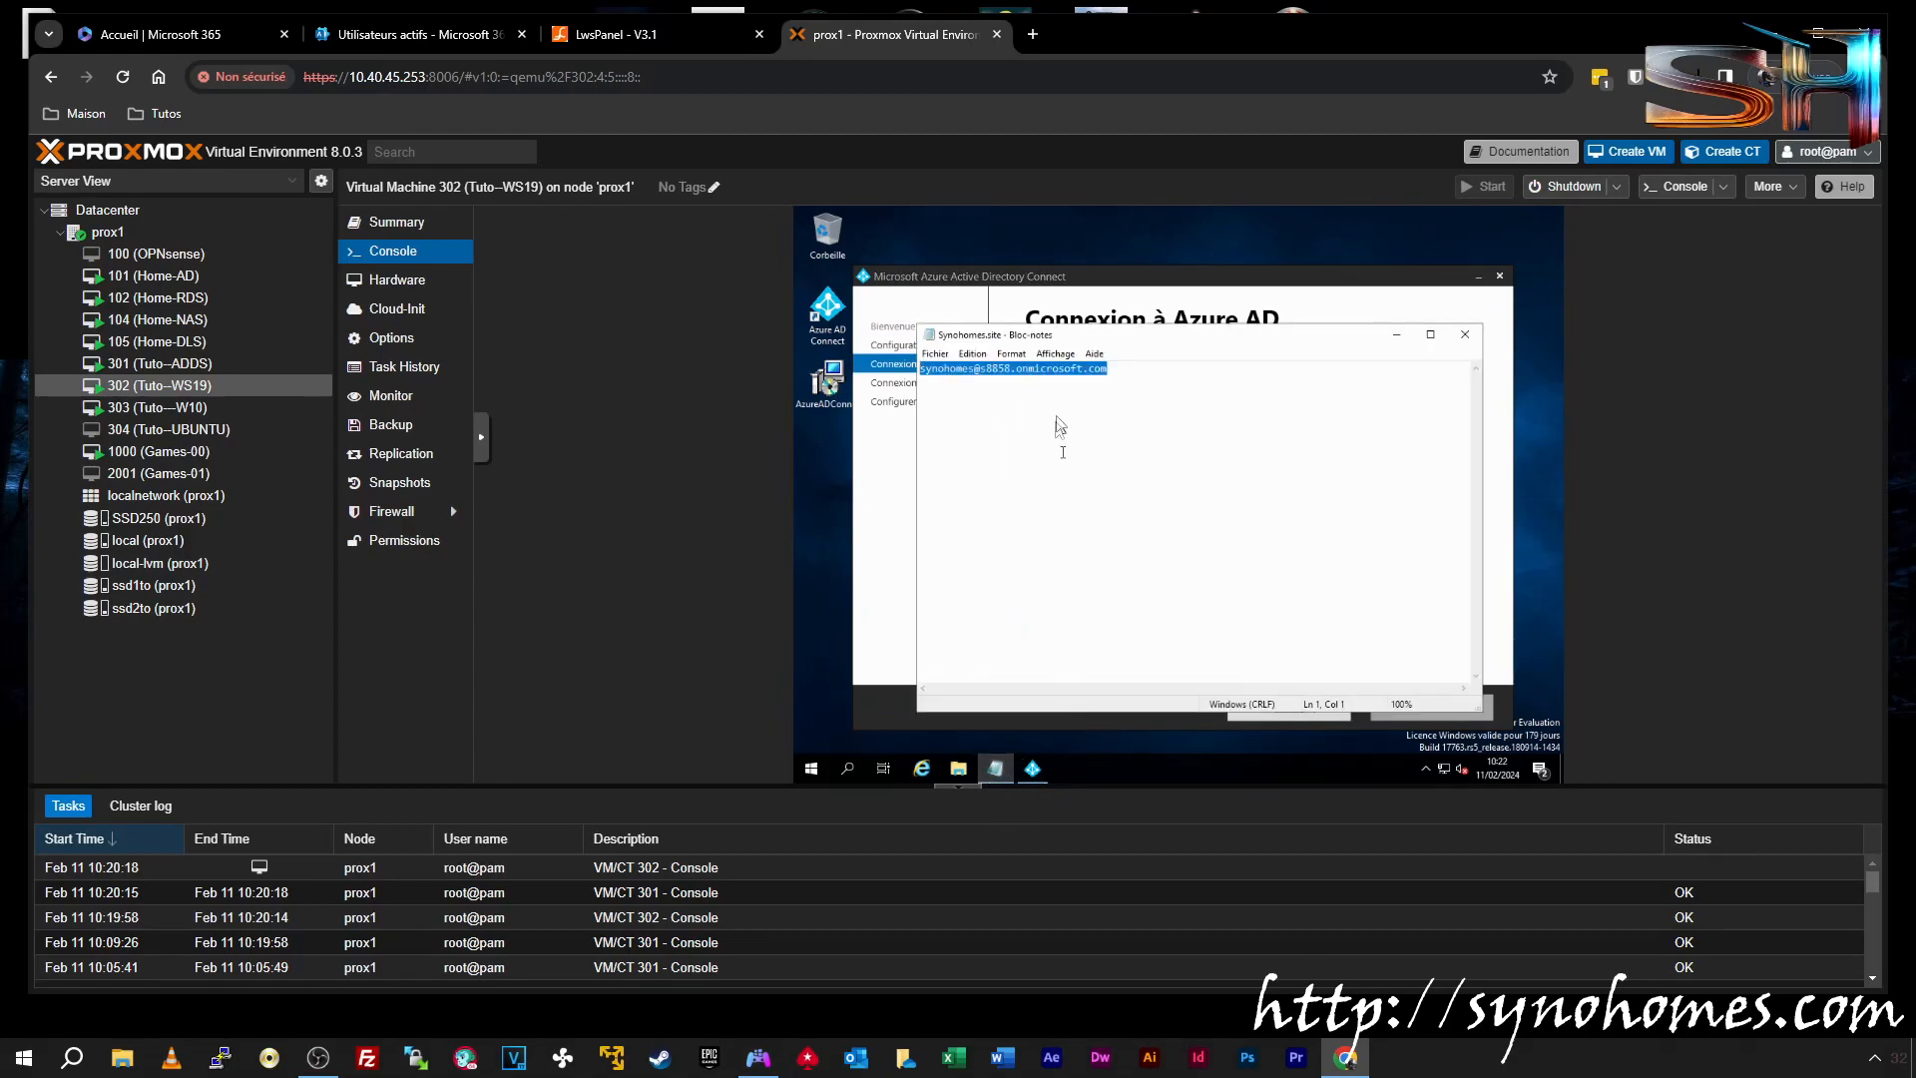
{"action": "right_click", "coordinate": [1038, 372]}
{"action": "left_click", "coordinate": [1108, 417]}
{"action": "left_click", "coordinate": [1396, 334]}
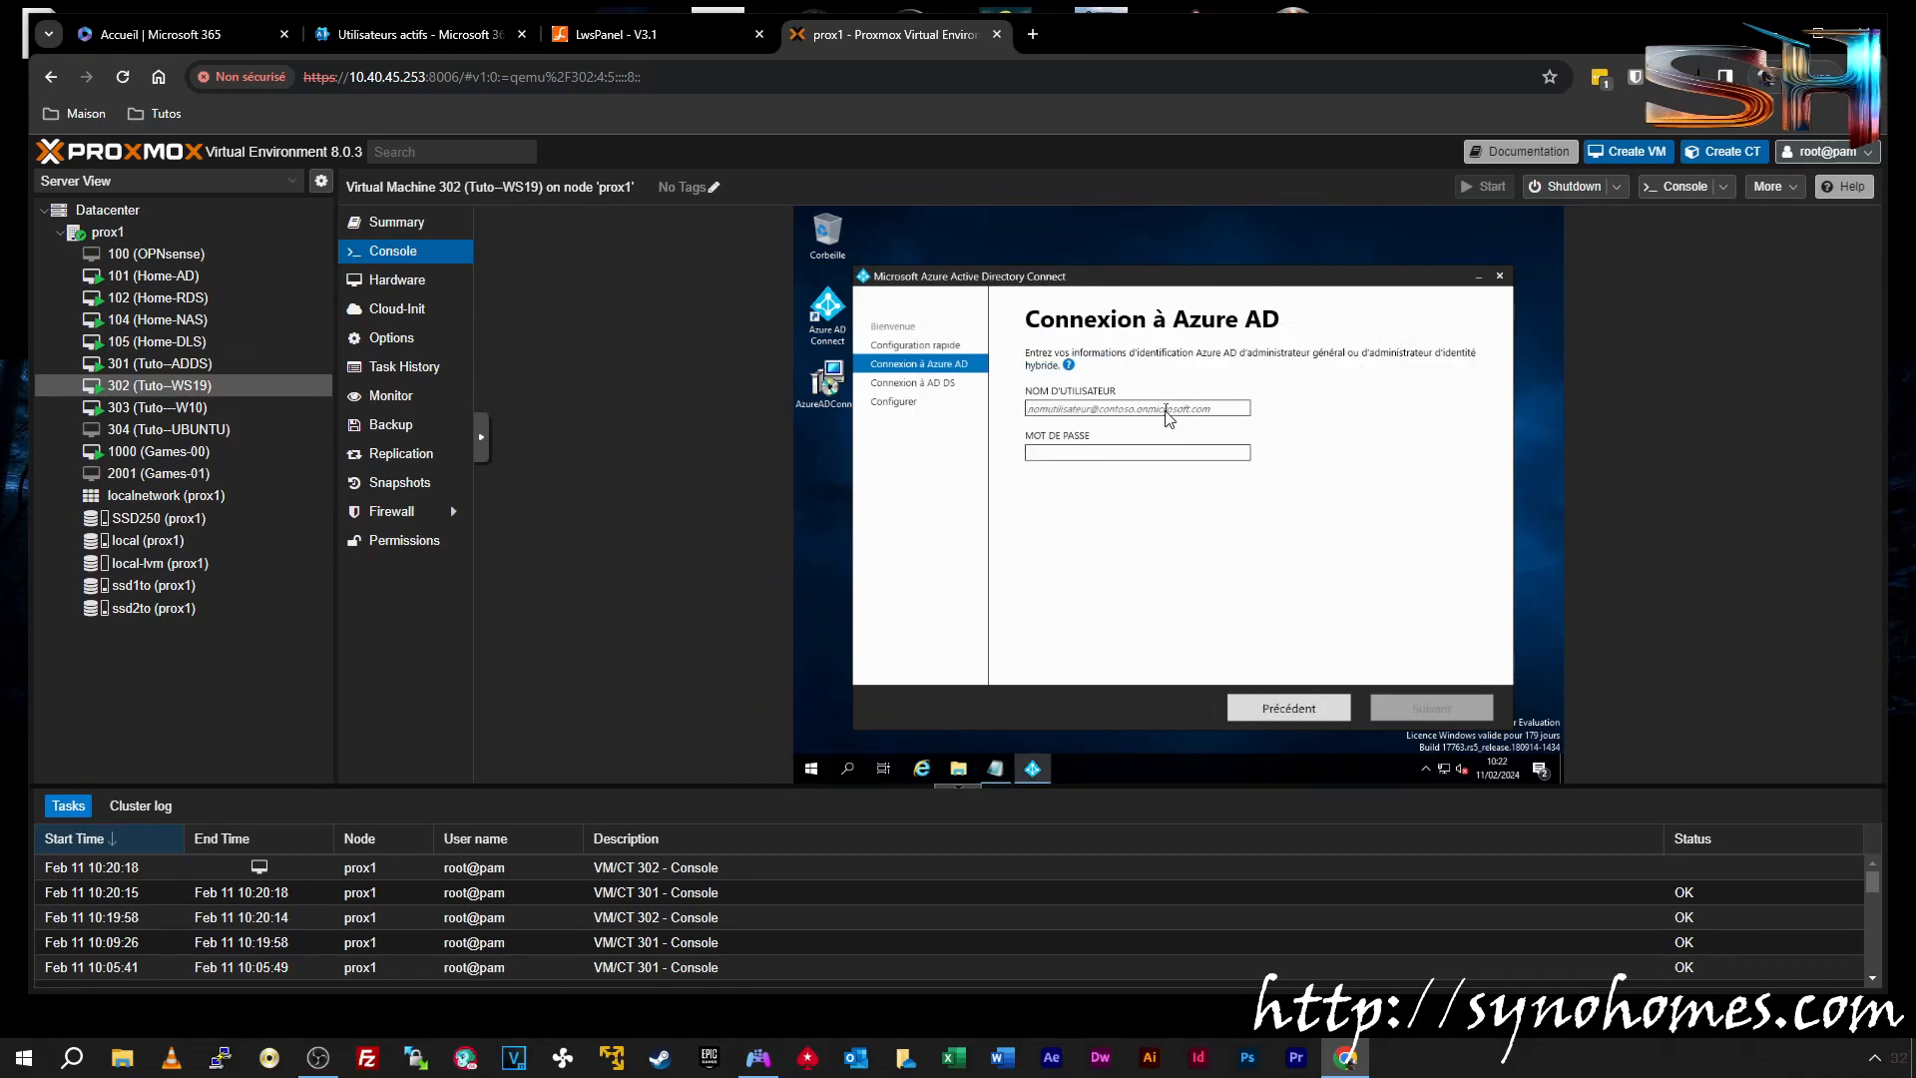
{"action": "left_click", "coordinate": [1165, 413]}
{"action": "key", "text": "ctrl+v"}
Enter the Microsoft 365 admin account password and sign in
{"action": "left_click", "coordinate": [1092, 454]}
{"action": "type", "text": "••"}
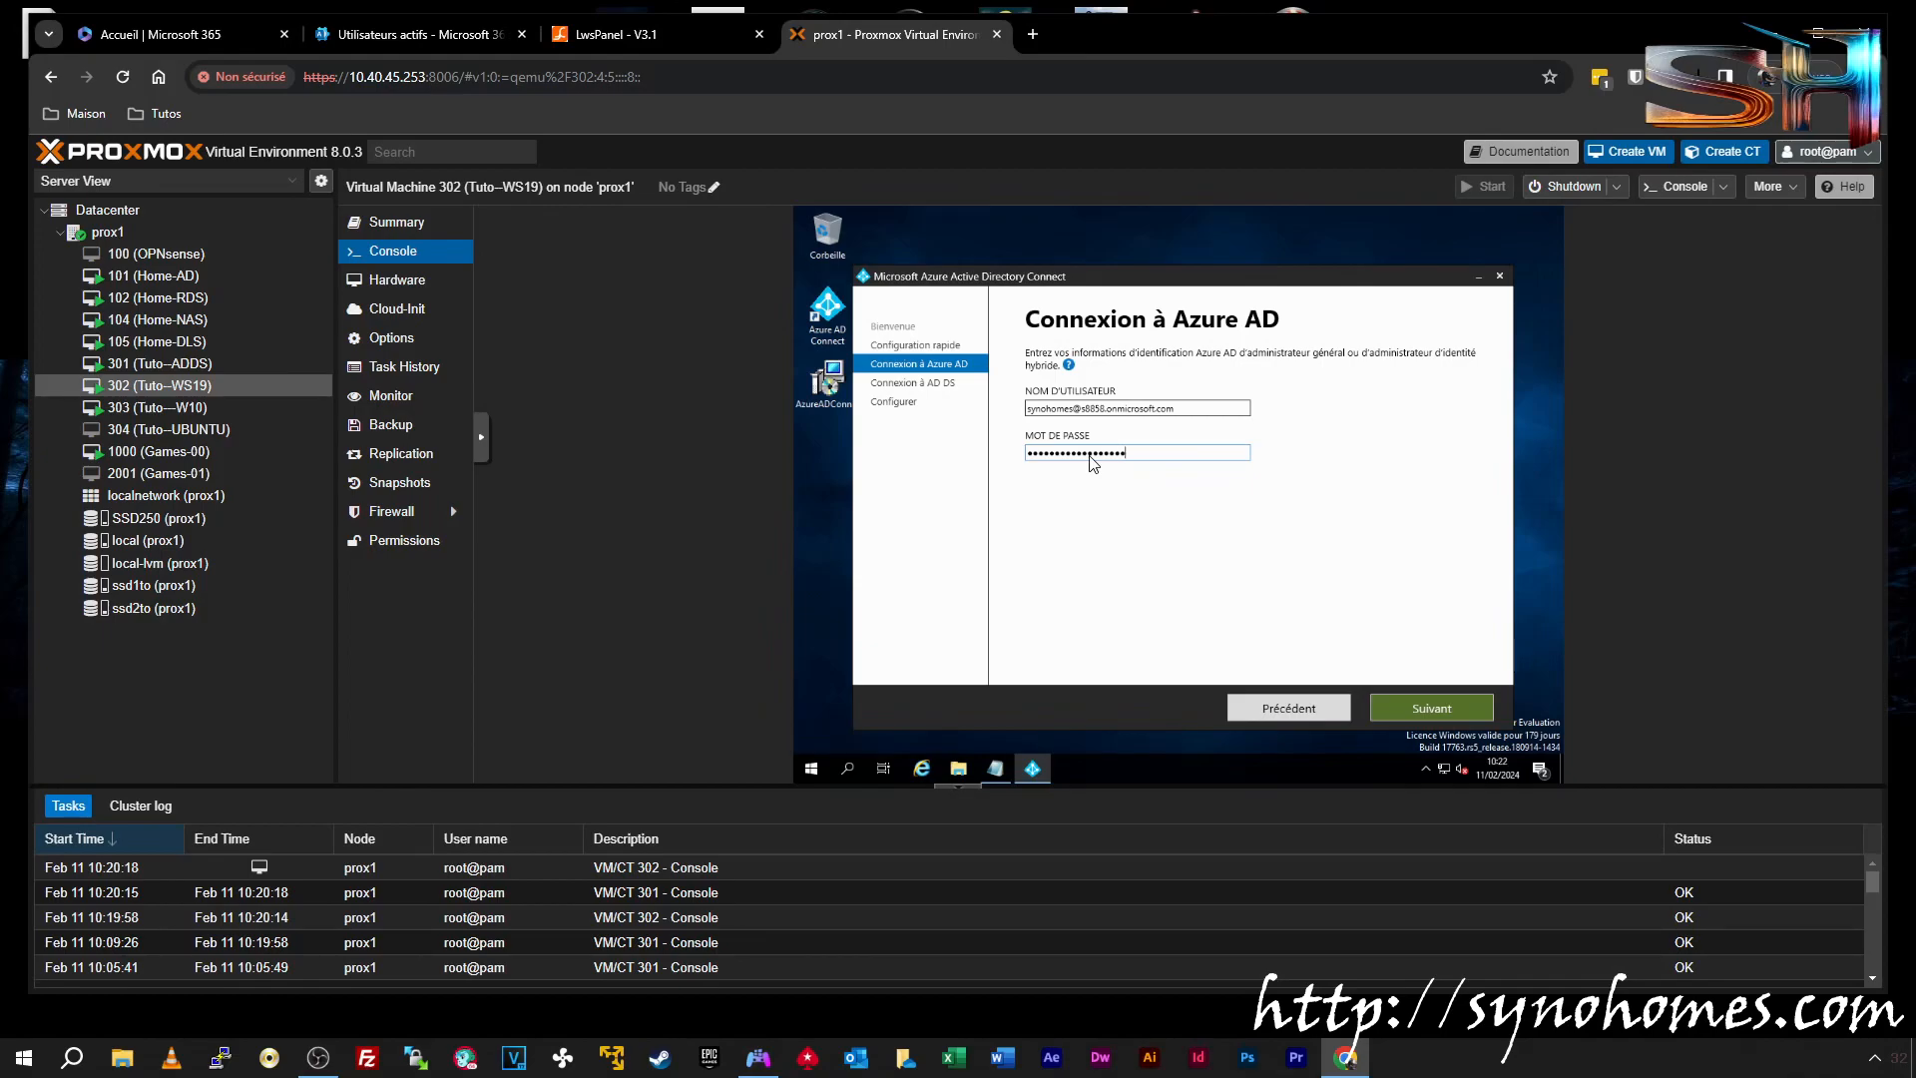
{"action": "key", "text": "Return"}
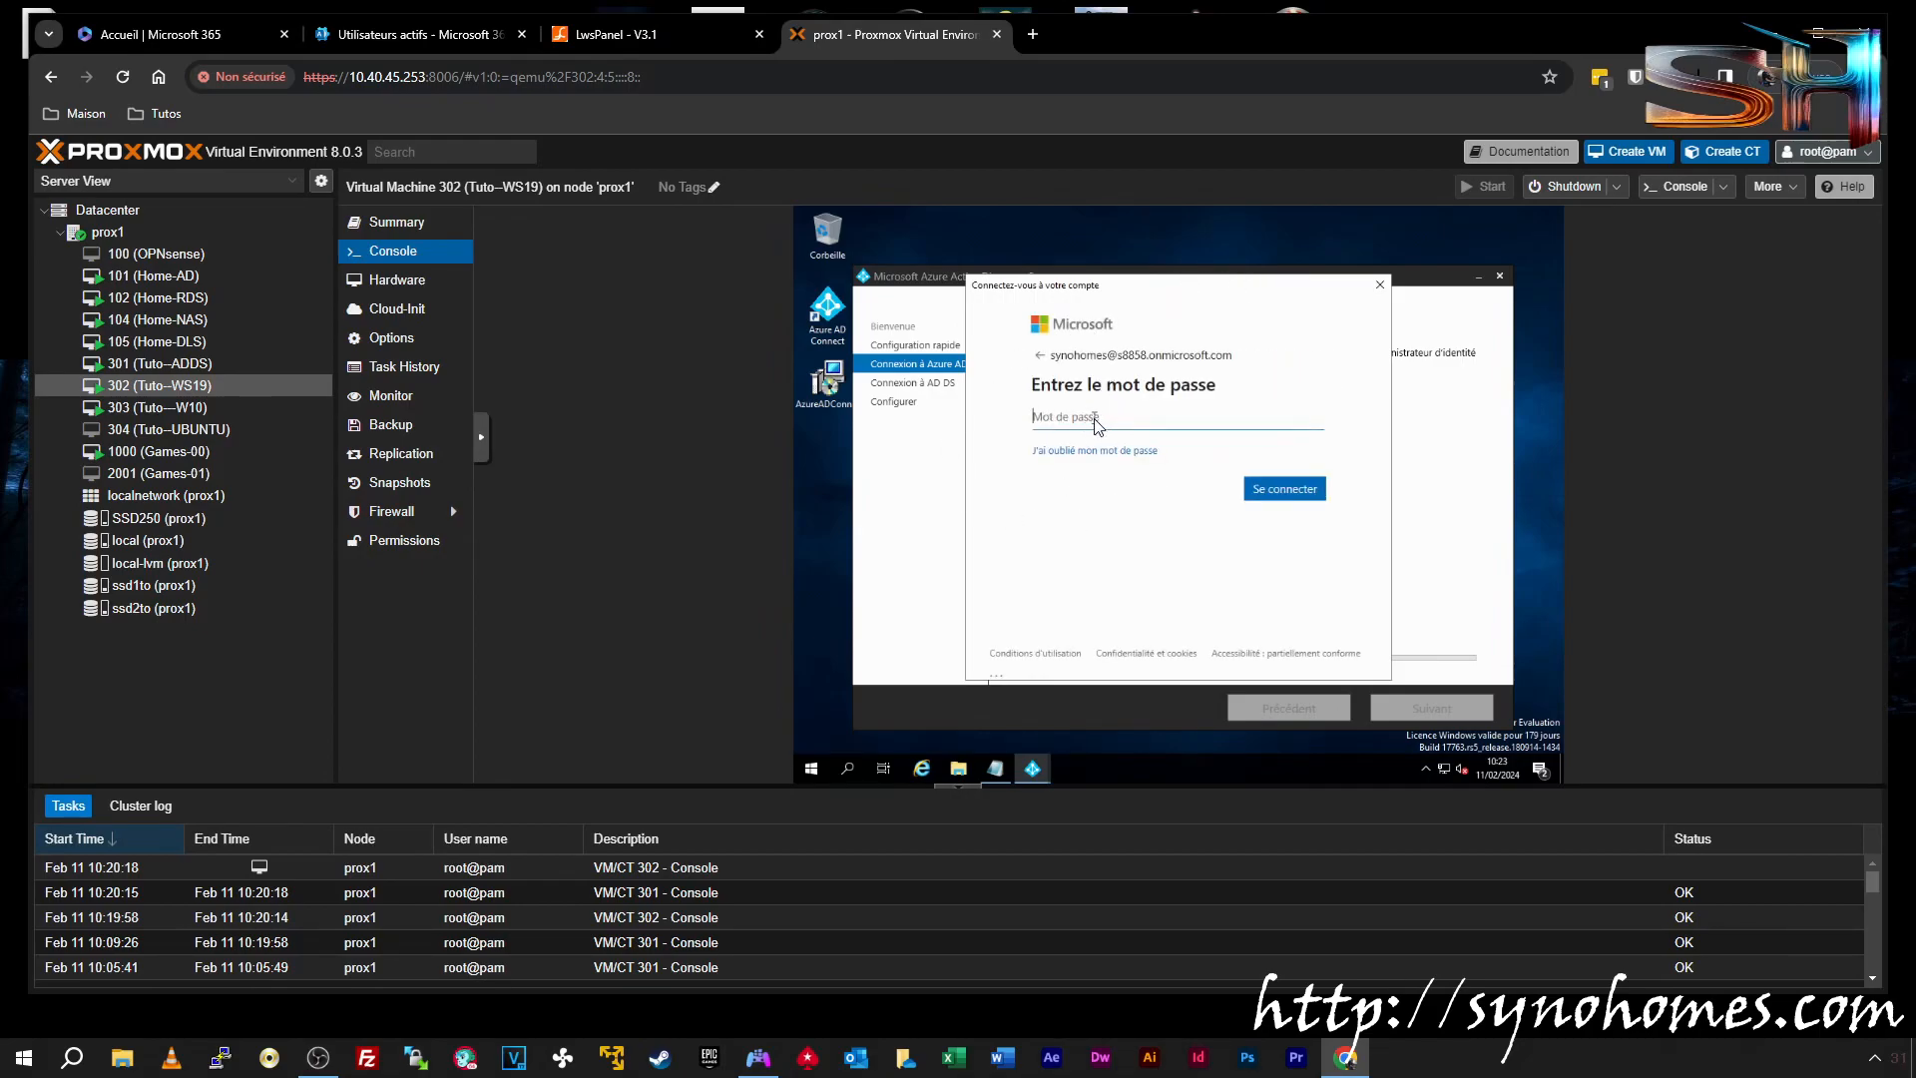
{"action": "type", "text": "•"}
{"action": "key", "text": "Return"}
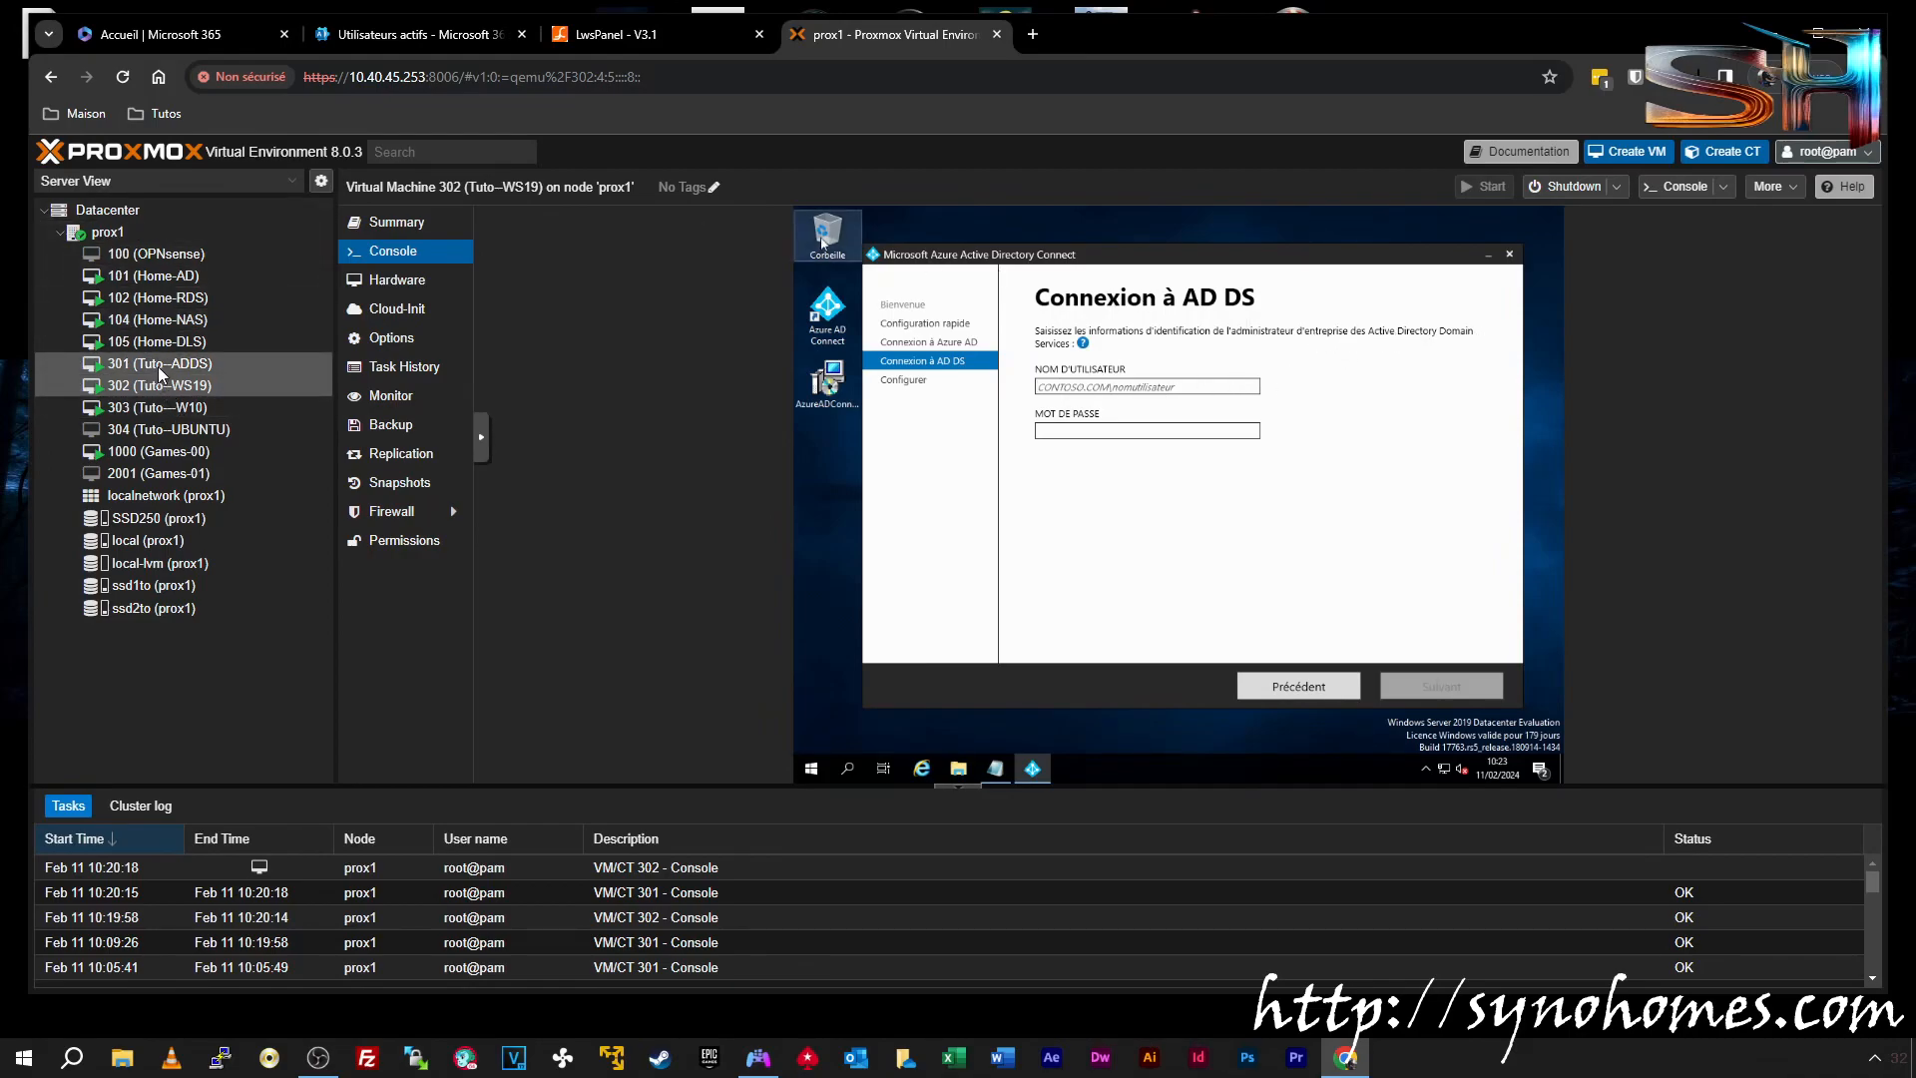
Enter the synolab domain administrator's username and password in Connexion à AD DS and continue
{"action": "type", "text": "synolab"}
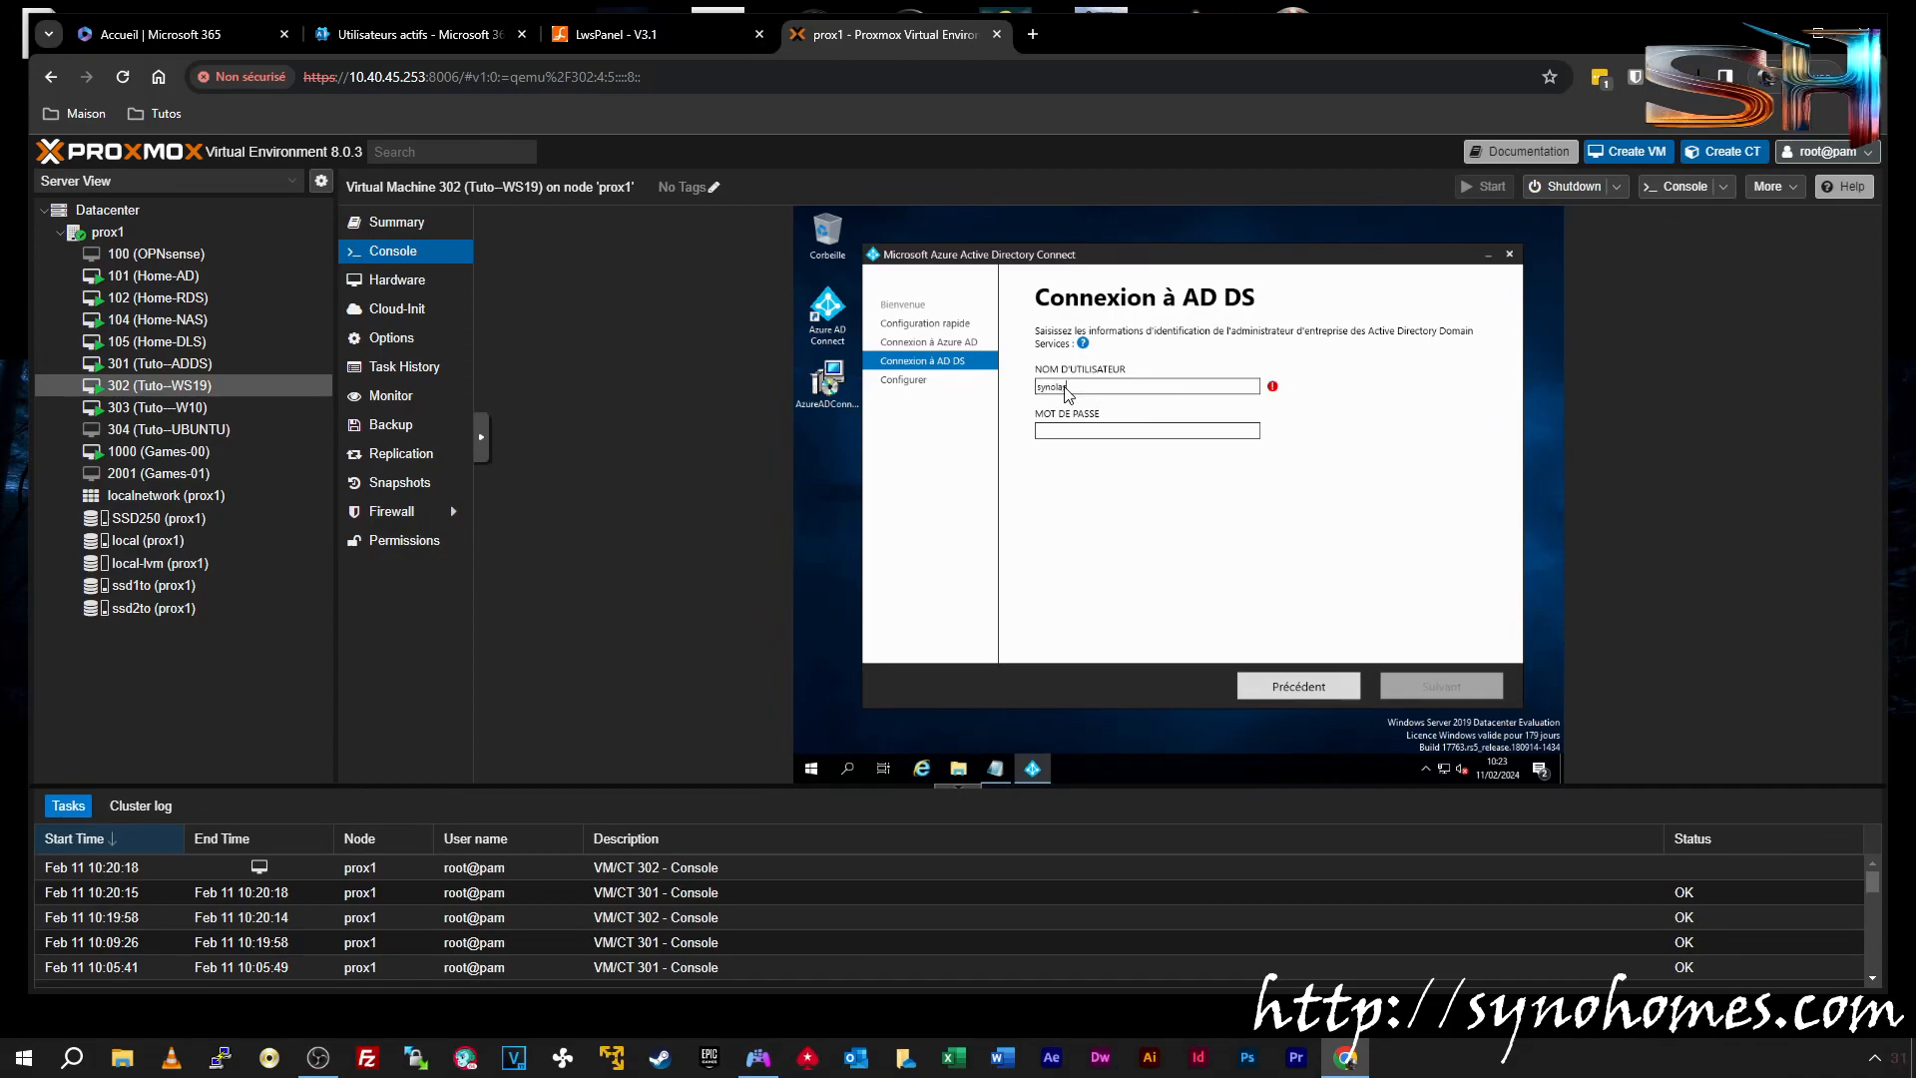
{"action": "type", "text": "\\ad"}
{"action": "key", "text": "Tab"}
{"action": "type", "text": "P"}
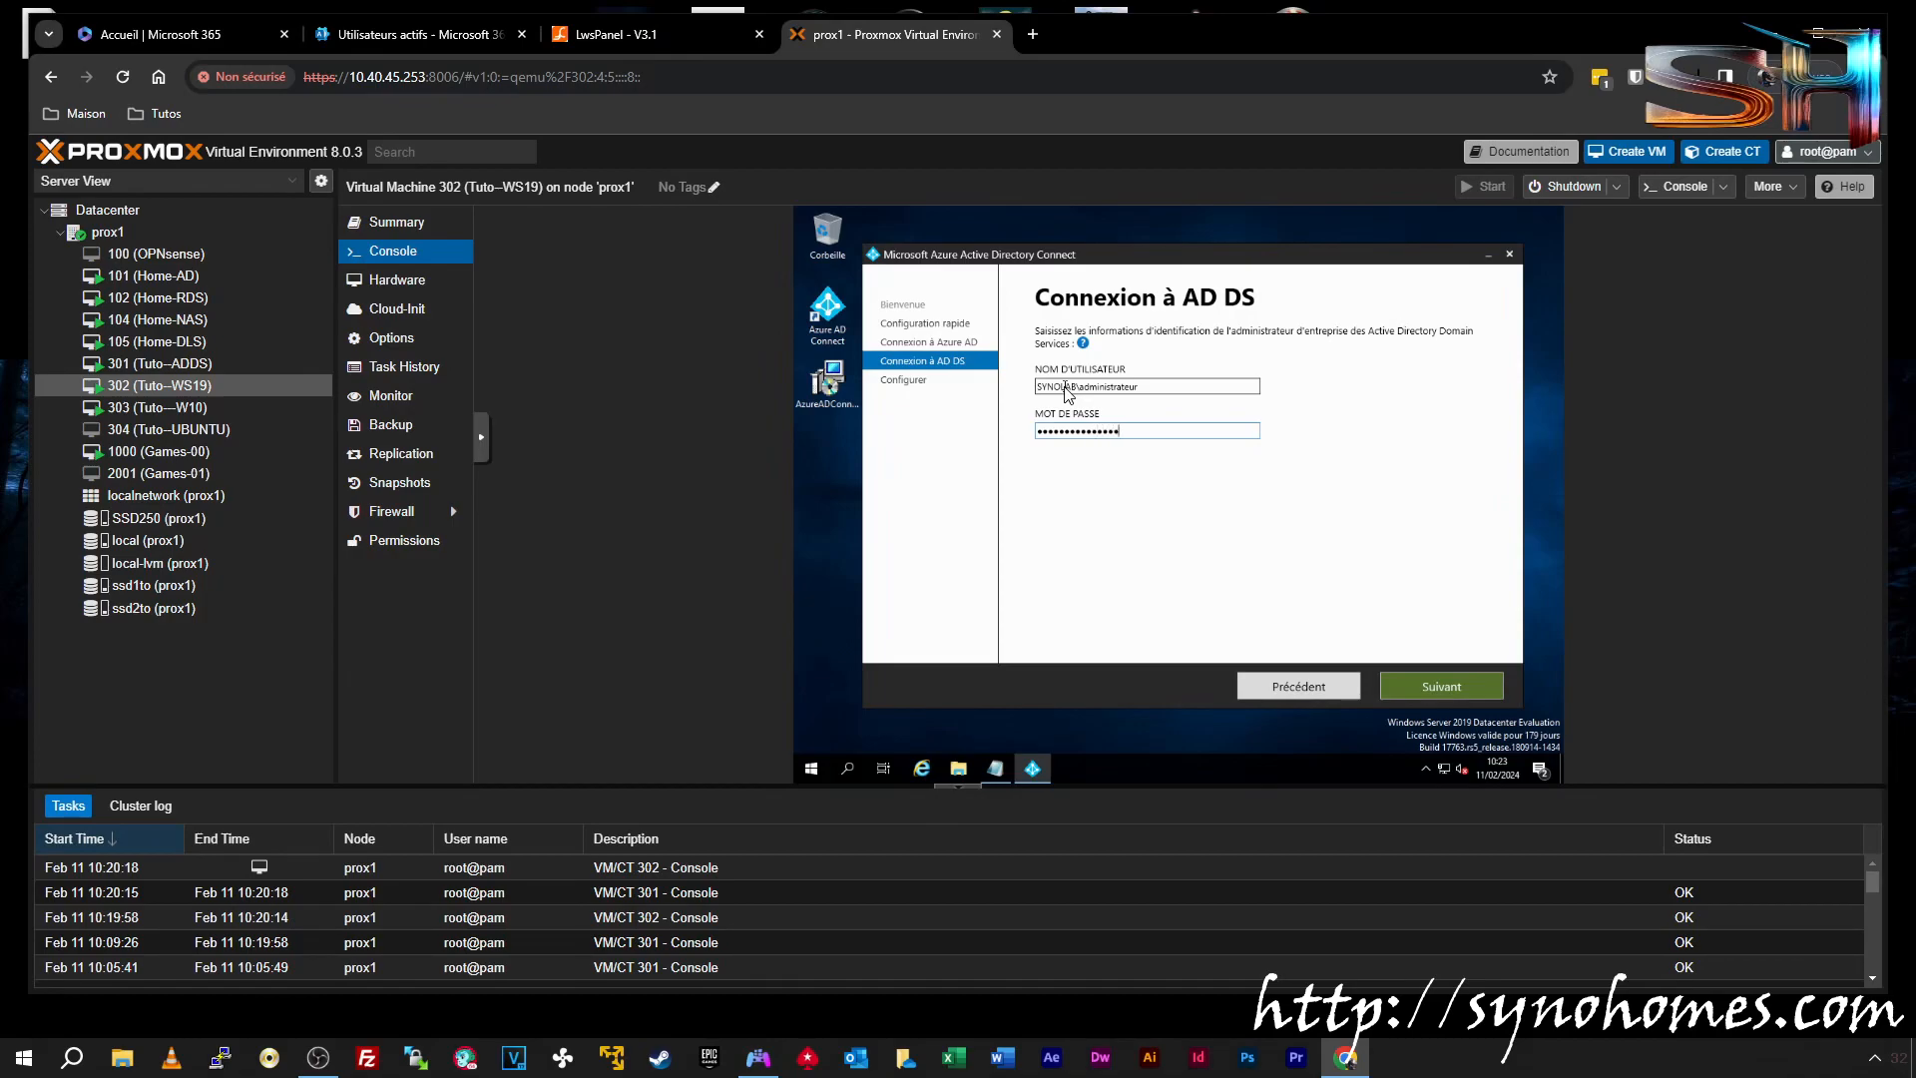
{"action": "left_click", "coordinate": [1457, 691]}
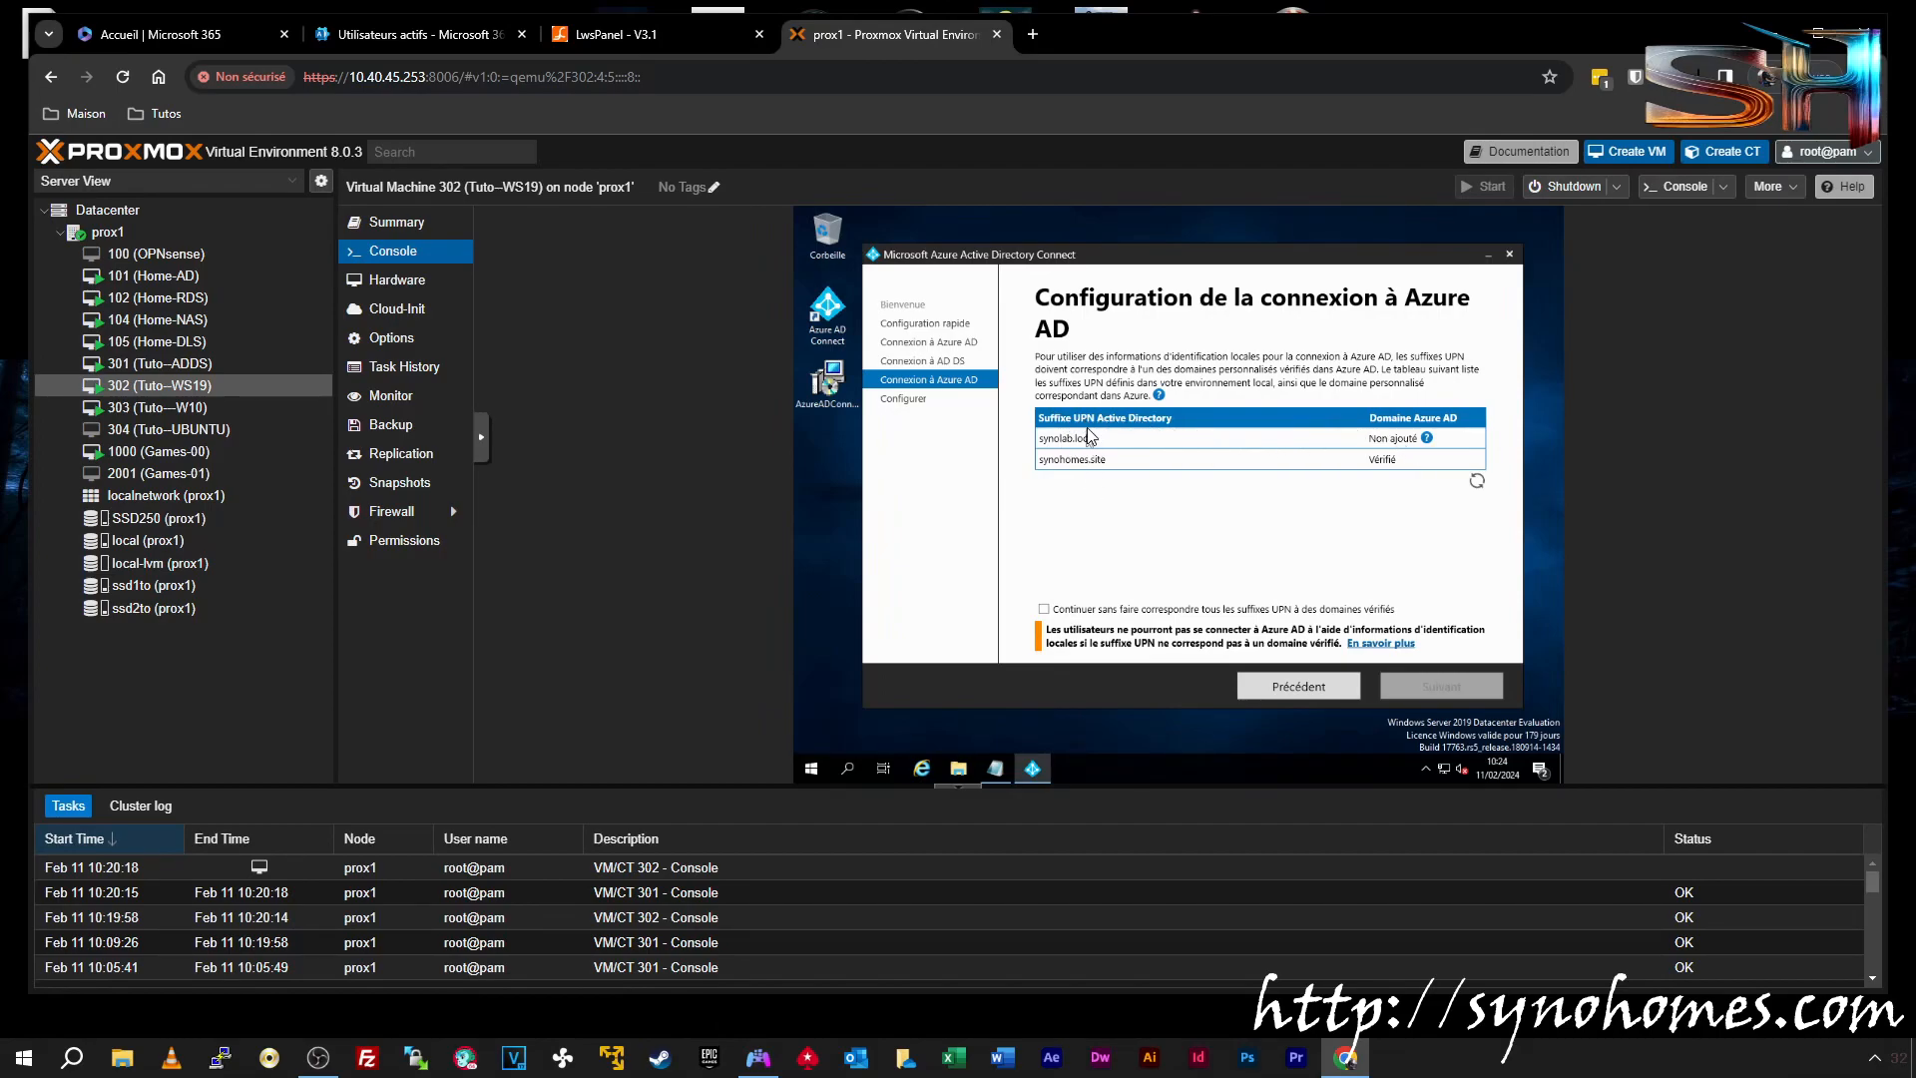
Tick 'Continuer sans faire correspondre tous les suffixes UPN' and advance to Prêt pour la configuration
{"action": "left_click", "coordinate": [1060, 610]}
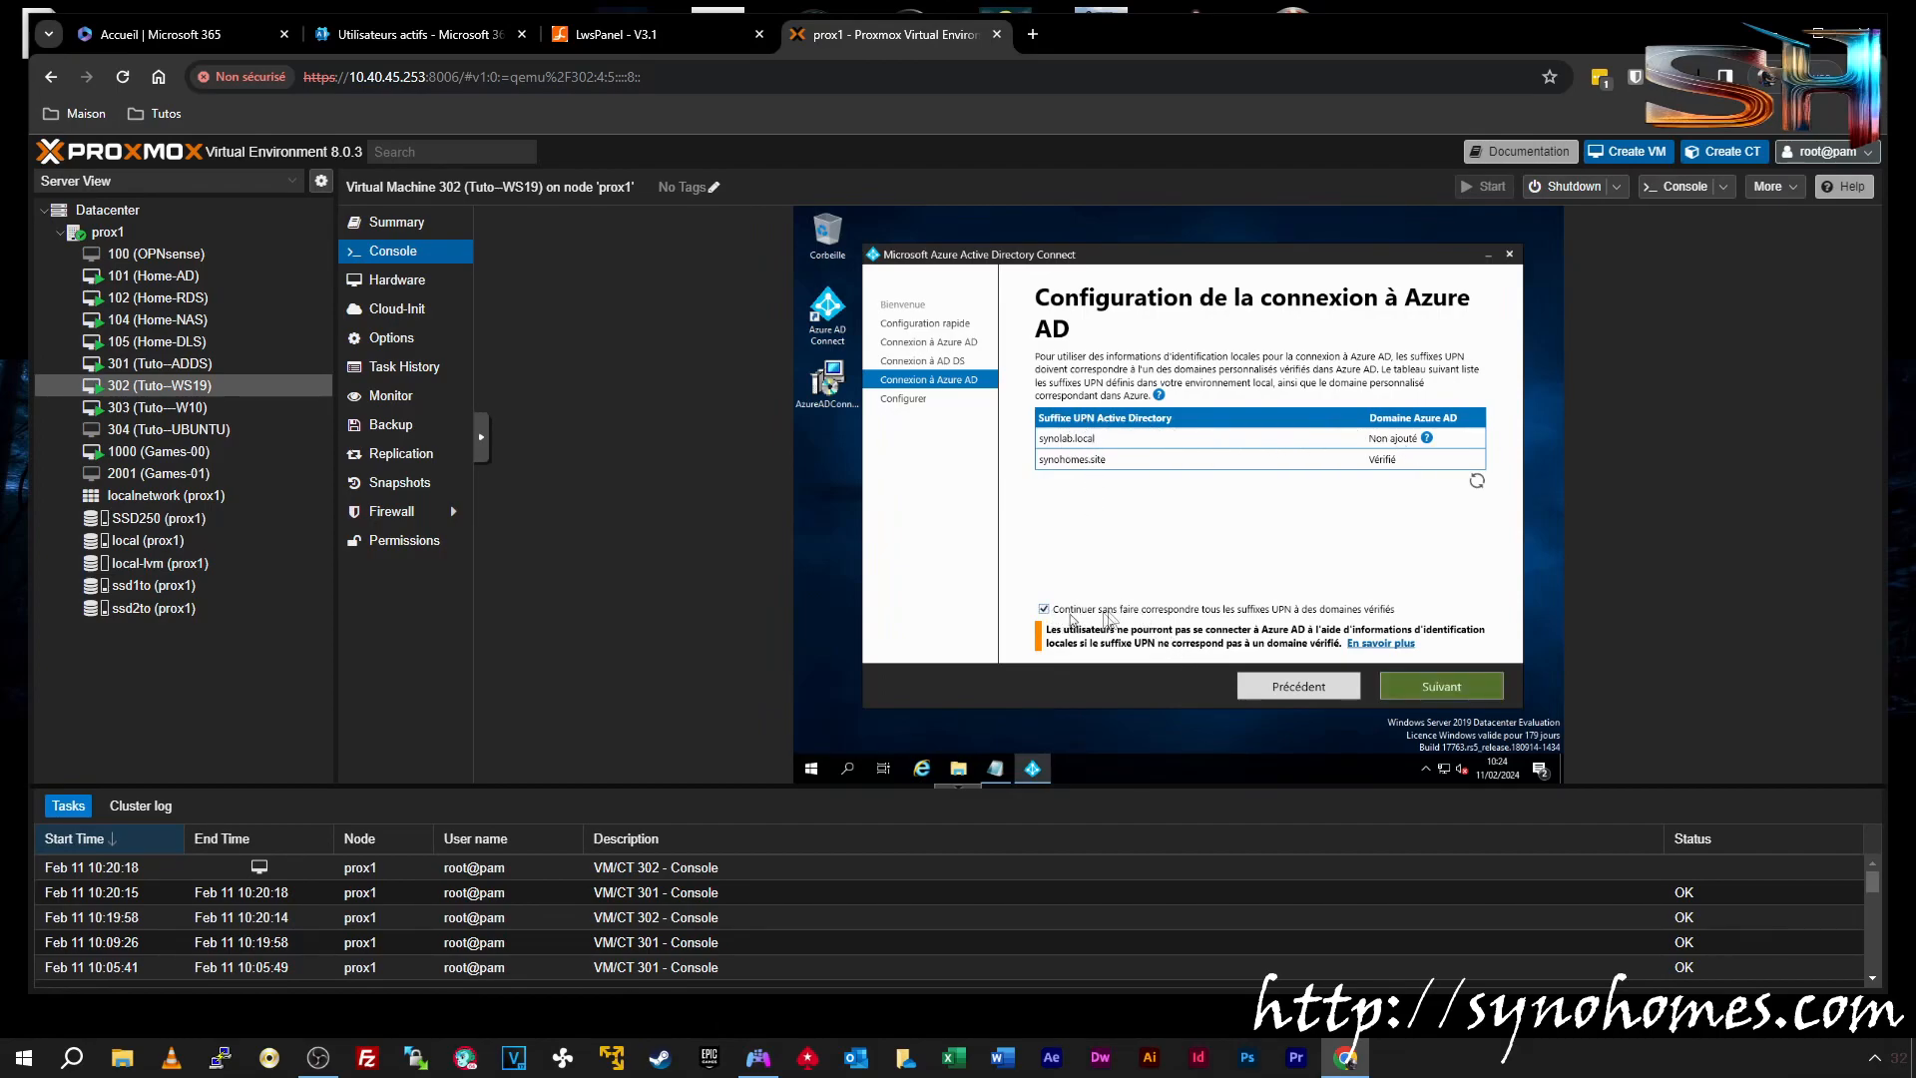
{"action": "left_click", "coordinate": [1394, 690]}
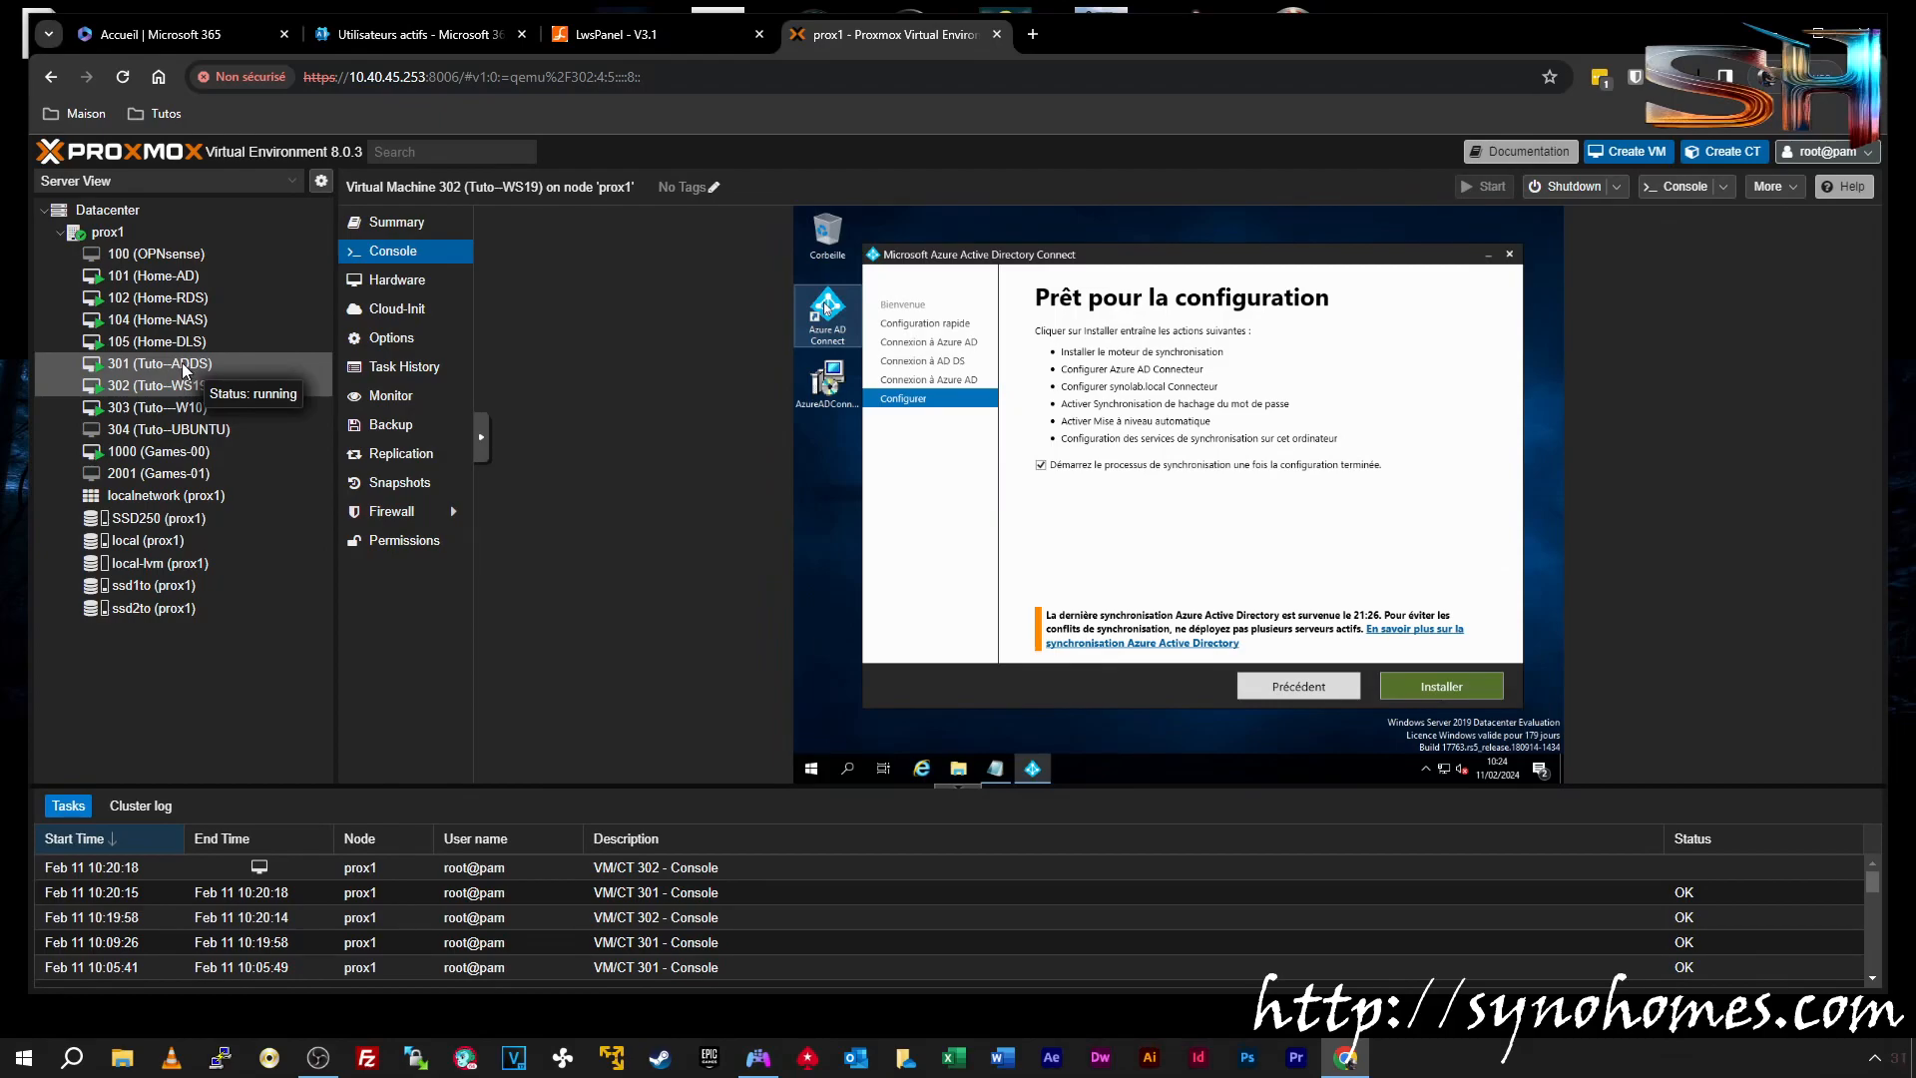
Start the Installer step and wait for the configuration to finish
{"action": "left_click", "coordinate": [1430, 687]}
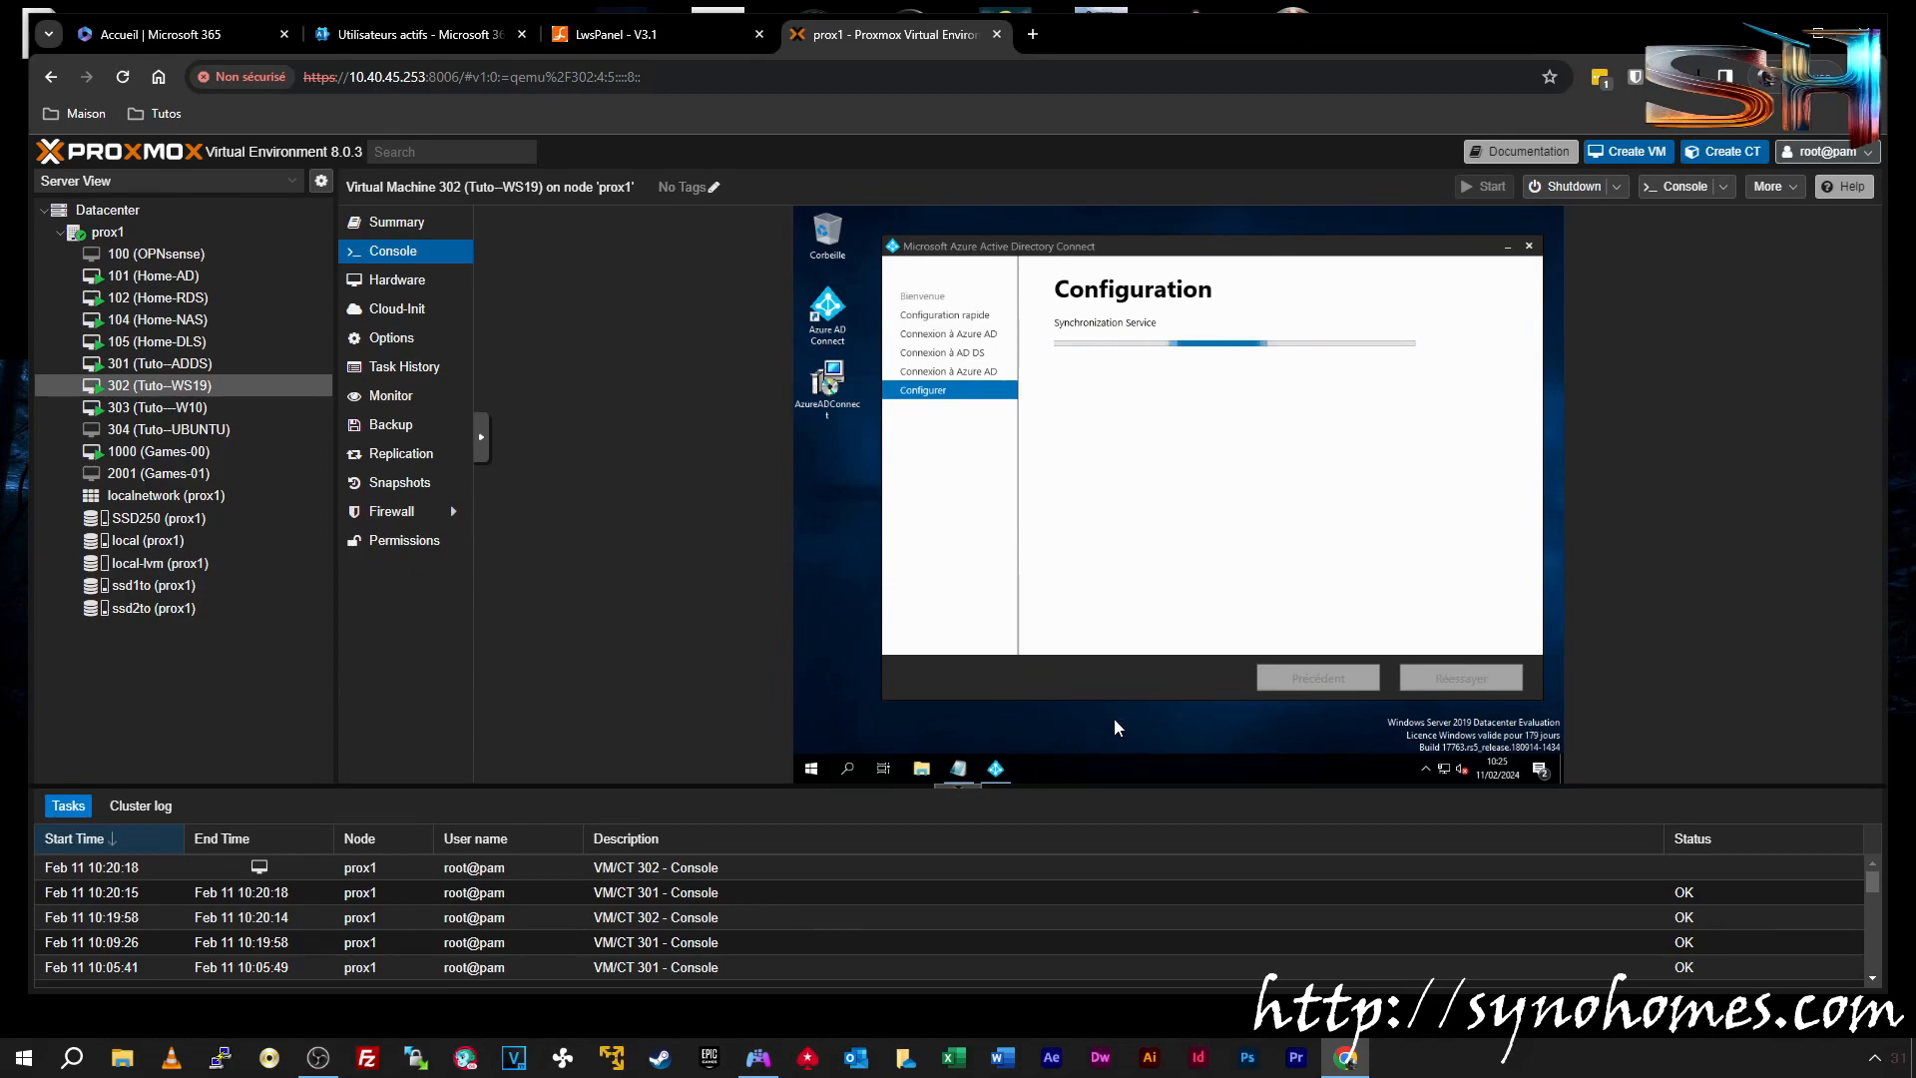
{"action": "left_click", "coordinate": [1059, 676]}
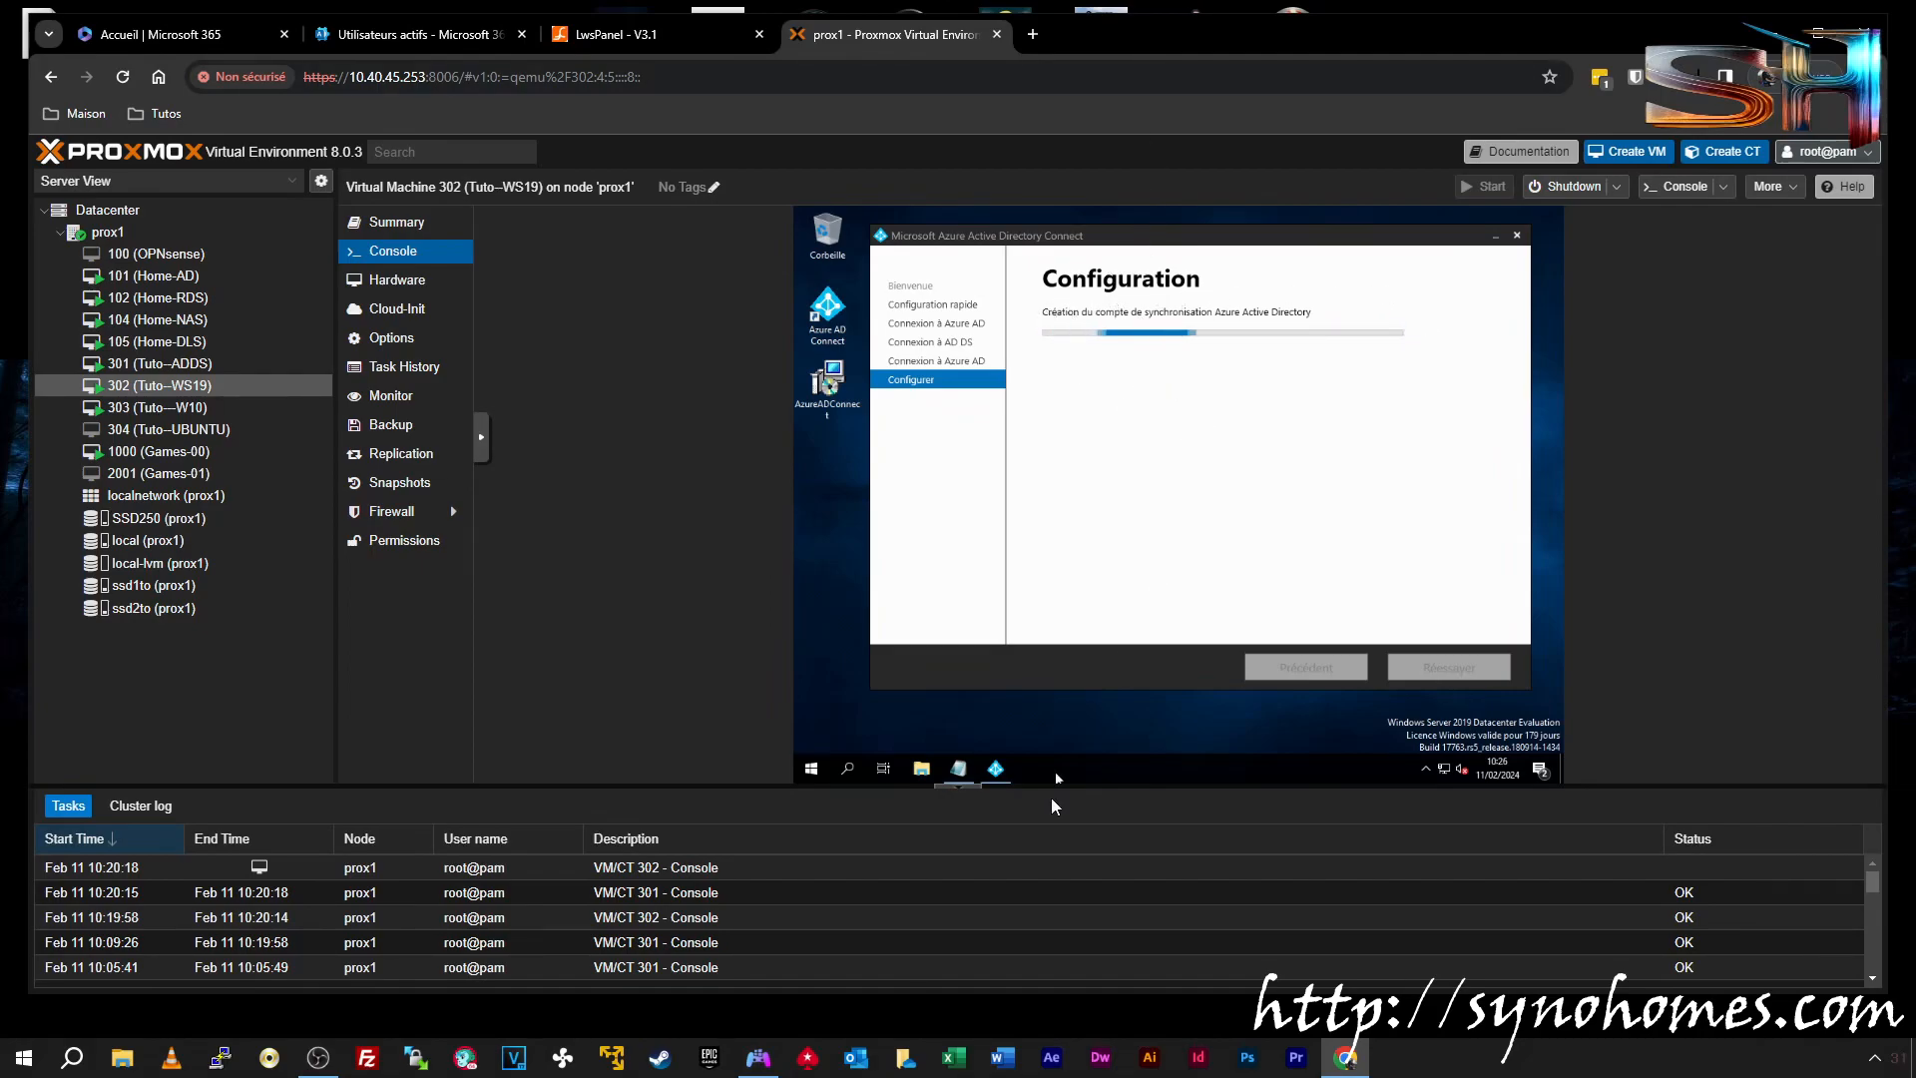
{"action": "left_click_drag", "start_coordinate": [1177, 244], "coordinate": [1180, 248]}
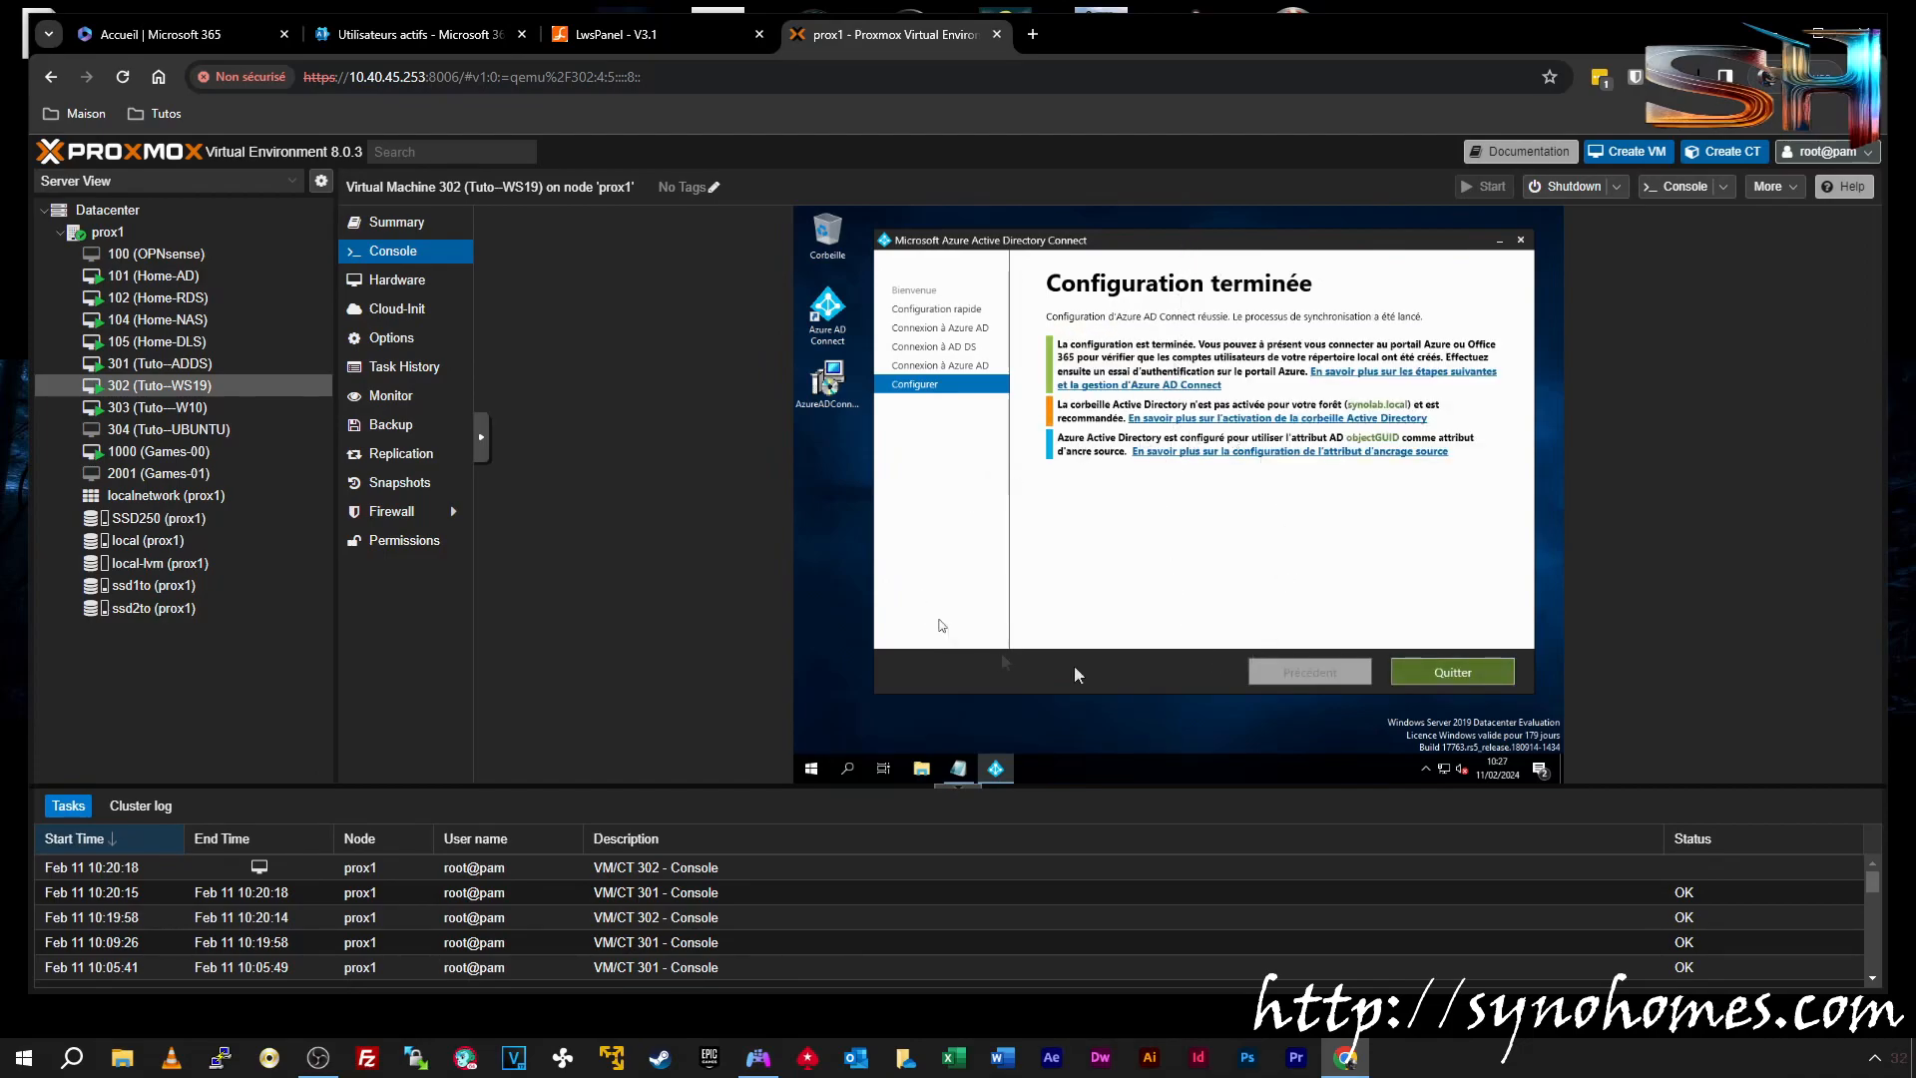
Exit the finished setup wizard and browse File Explorer to C:\Programmes
{"action": "left_click", "coordinate": [1421, 671]}
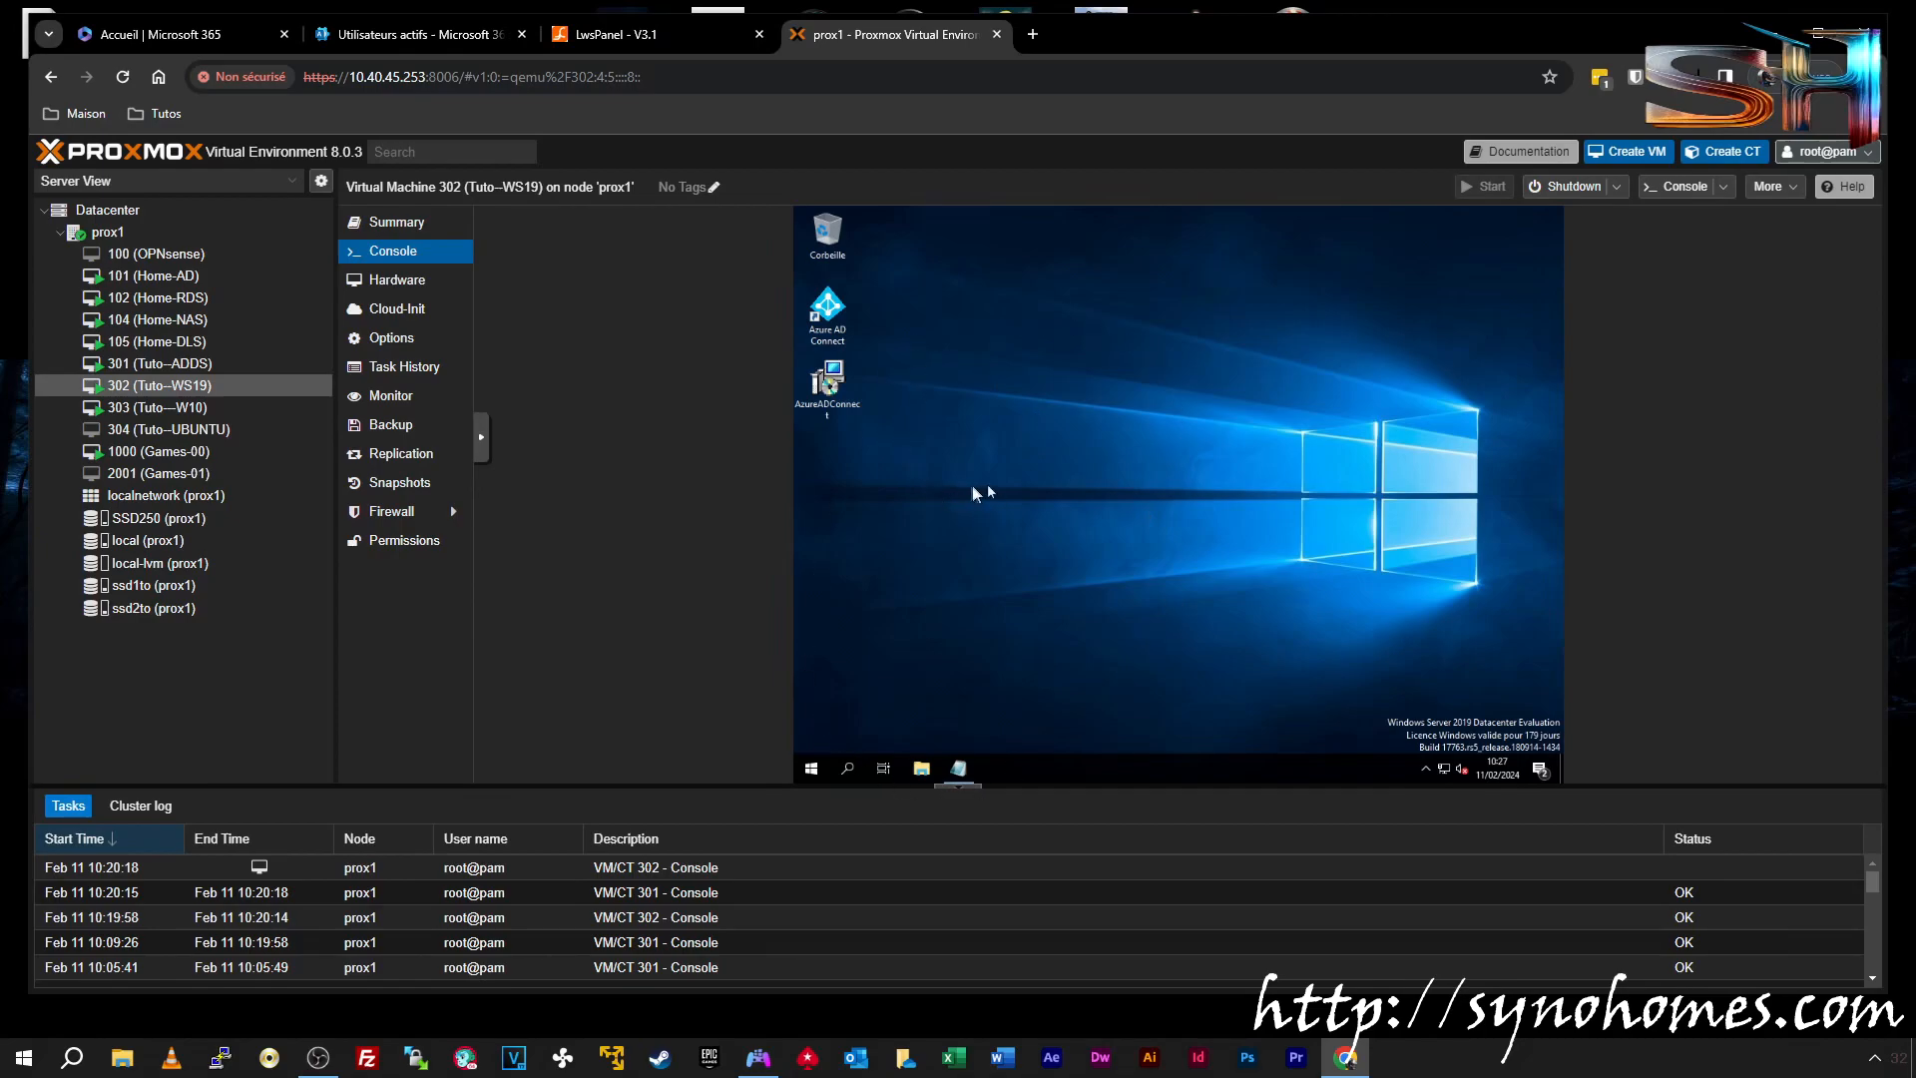
{"action": "left_click", "coordinate": [921, 767]}
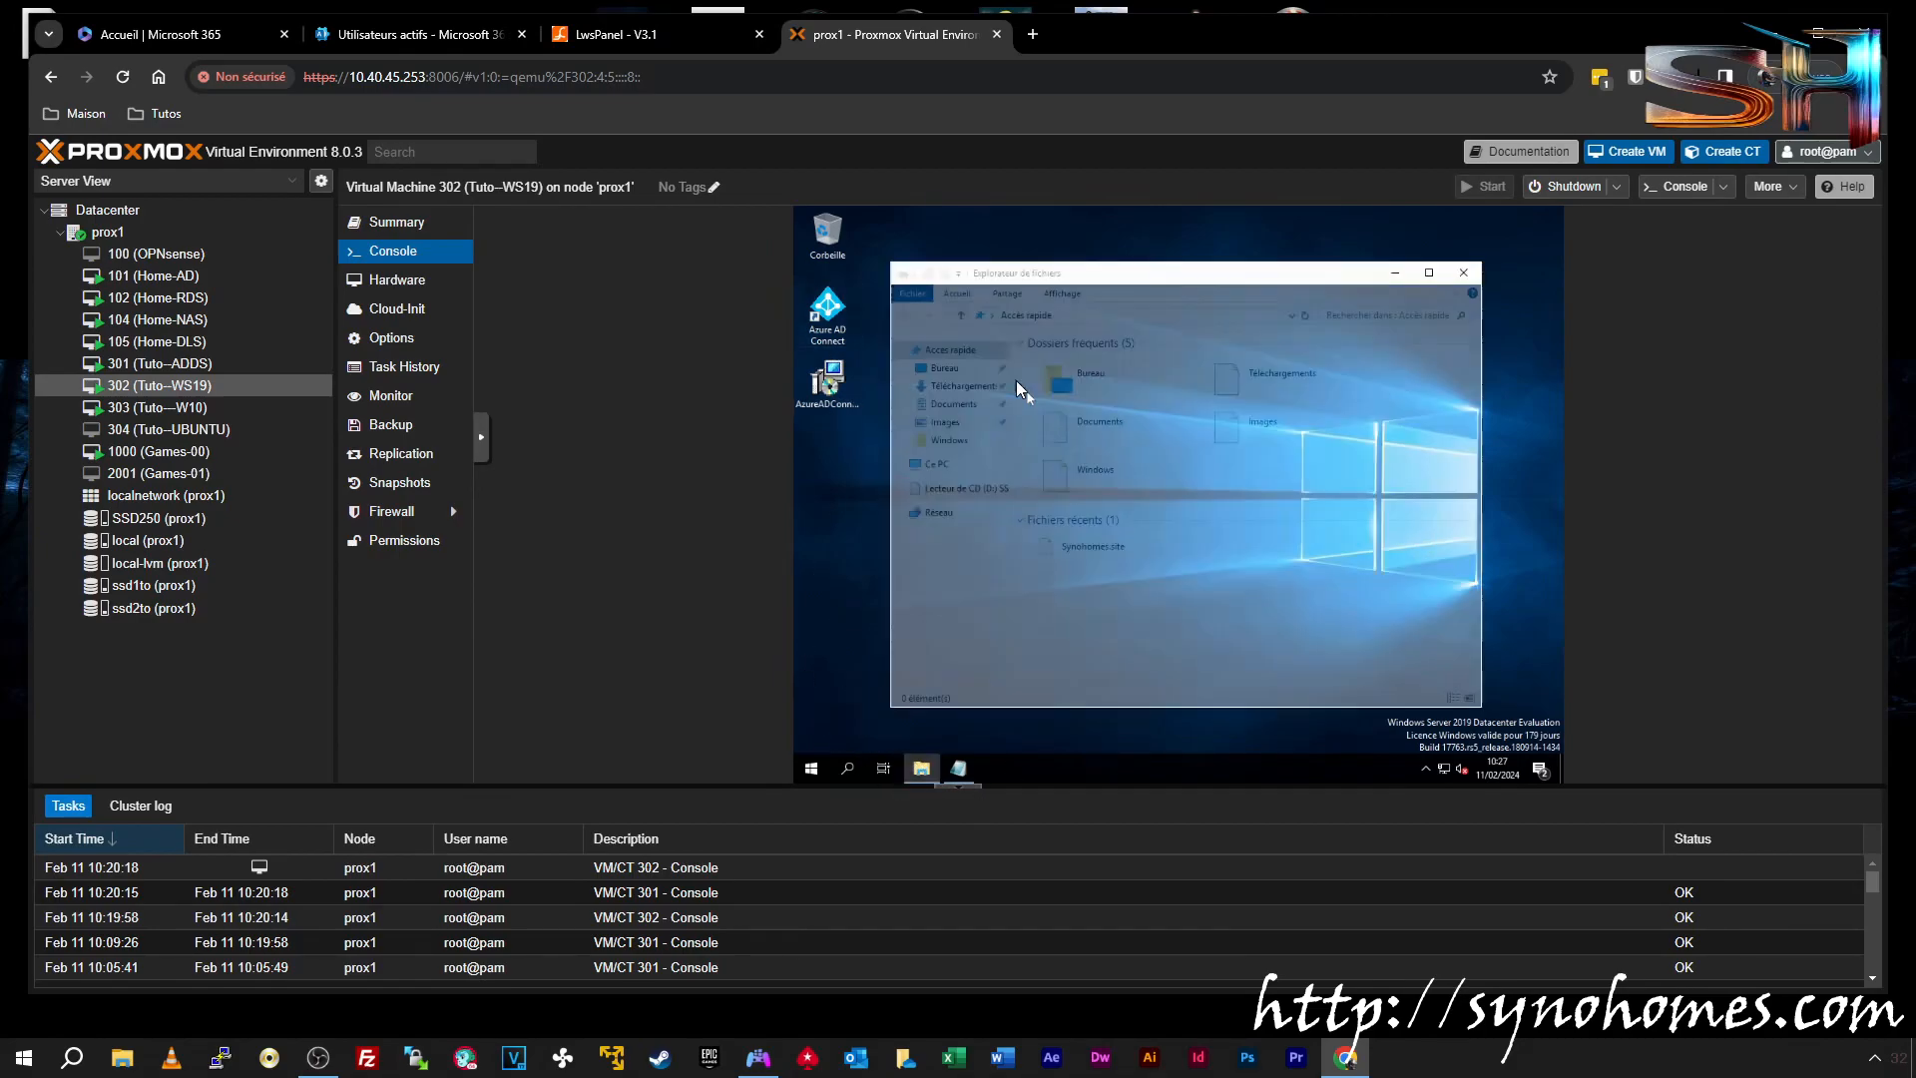
{"action": "left_click", "coordinate": [936, 463]}
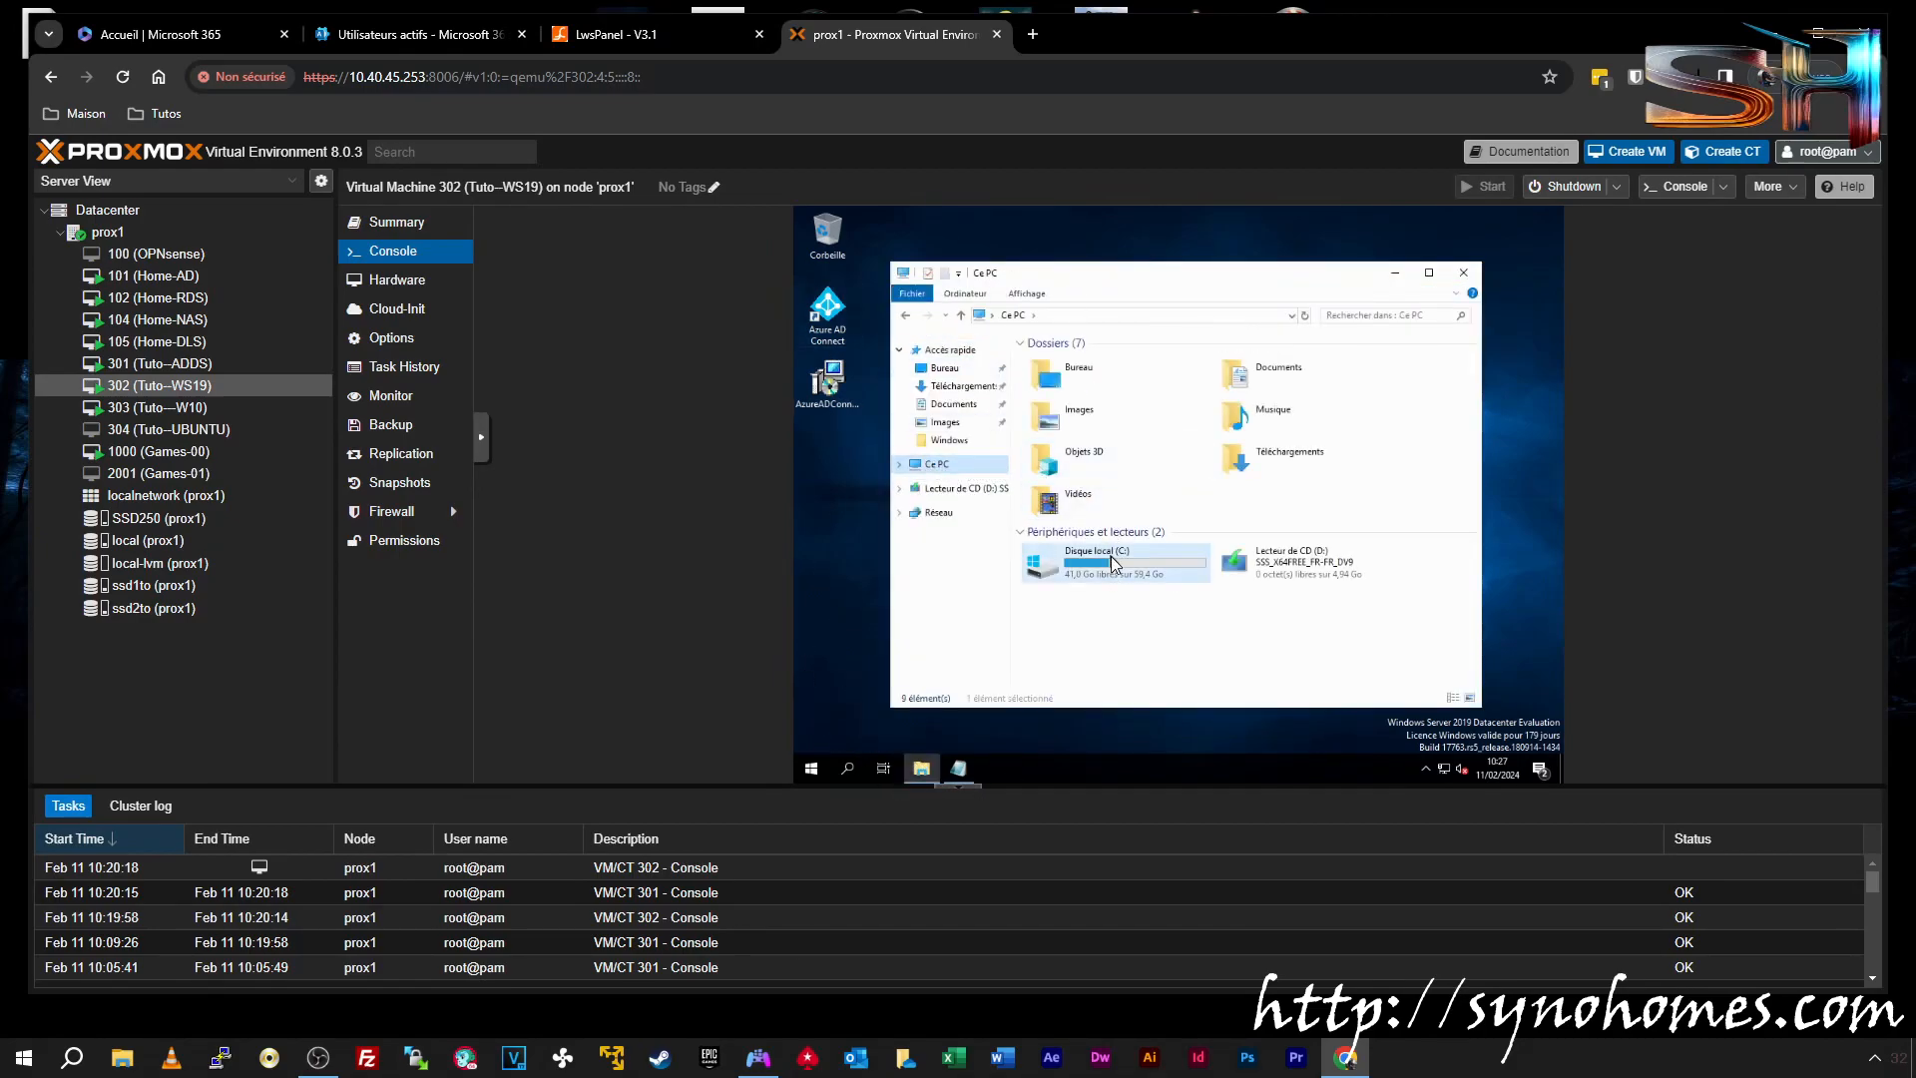
{"action": "double_click", "coordinate": [1111, 555]}
{"action": "left_click", "coordinate": [1058, 395]}
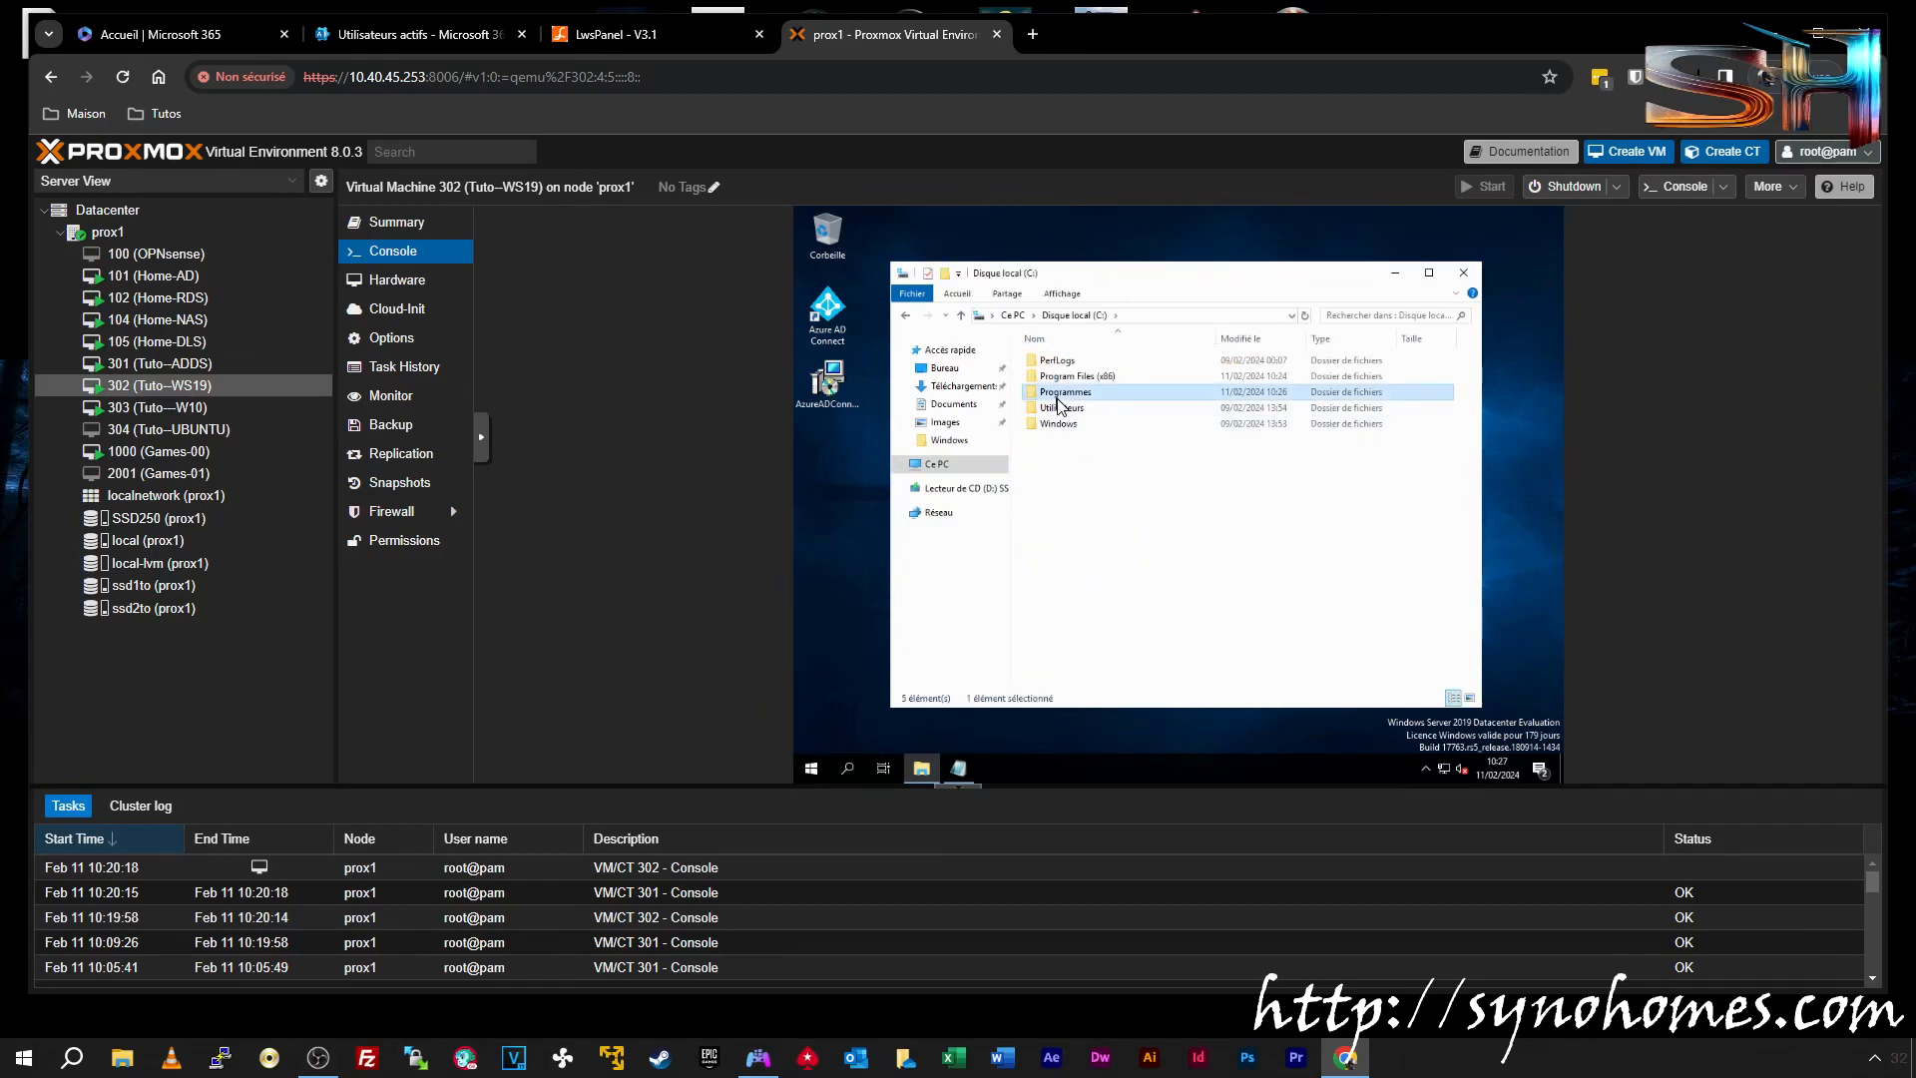
{"action": "double_click", "coordinate": [1058, 395]}
{"action": "left_click", "coordinate": [1118, 473]}
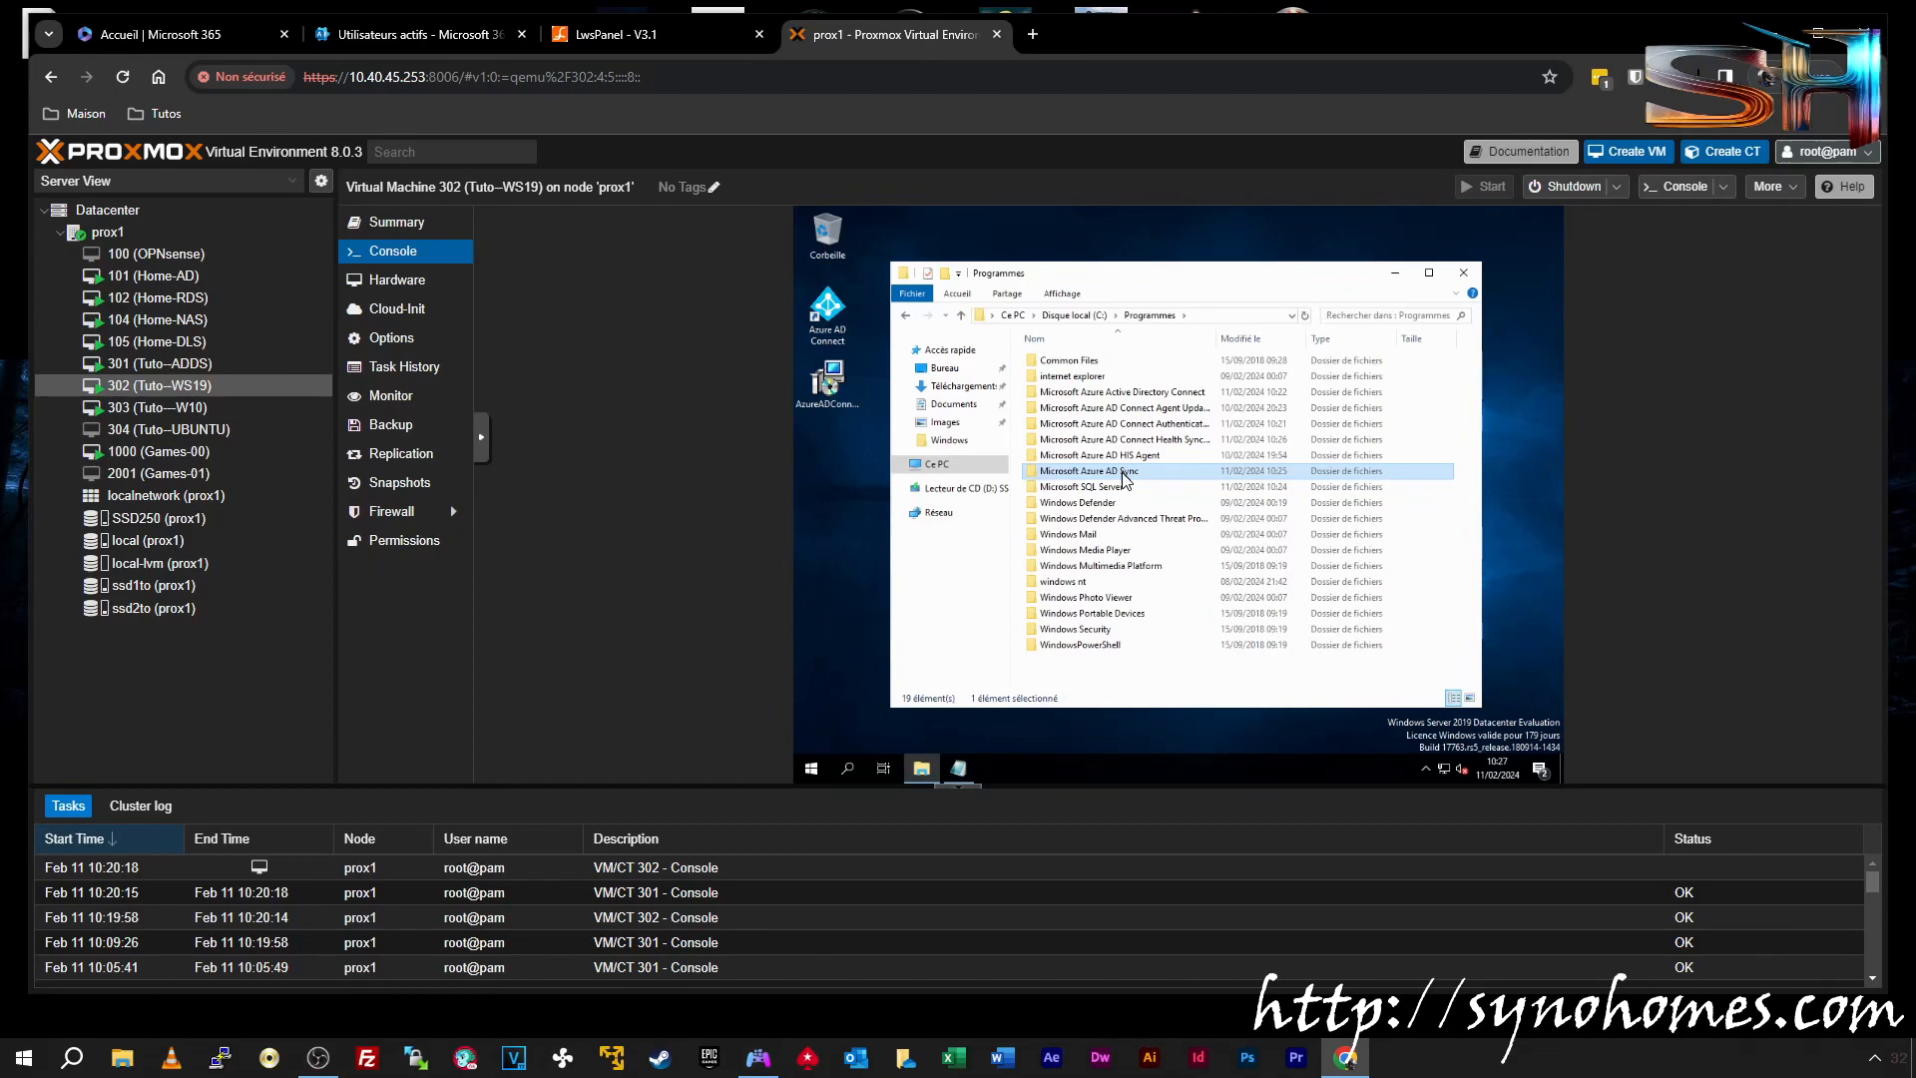
Open the Microsoft Azure AD Sync\UIShell folder under C:\Programmes
{"action": "left_click", "coordinate": [1105, 316]}
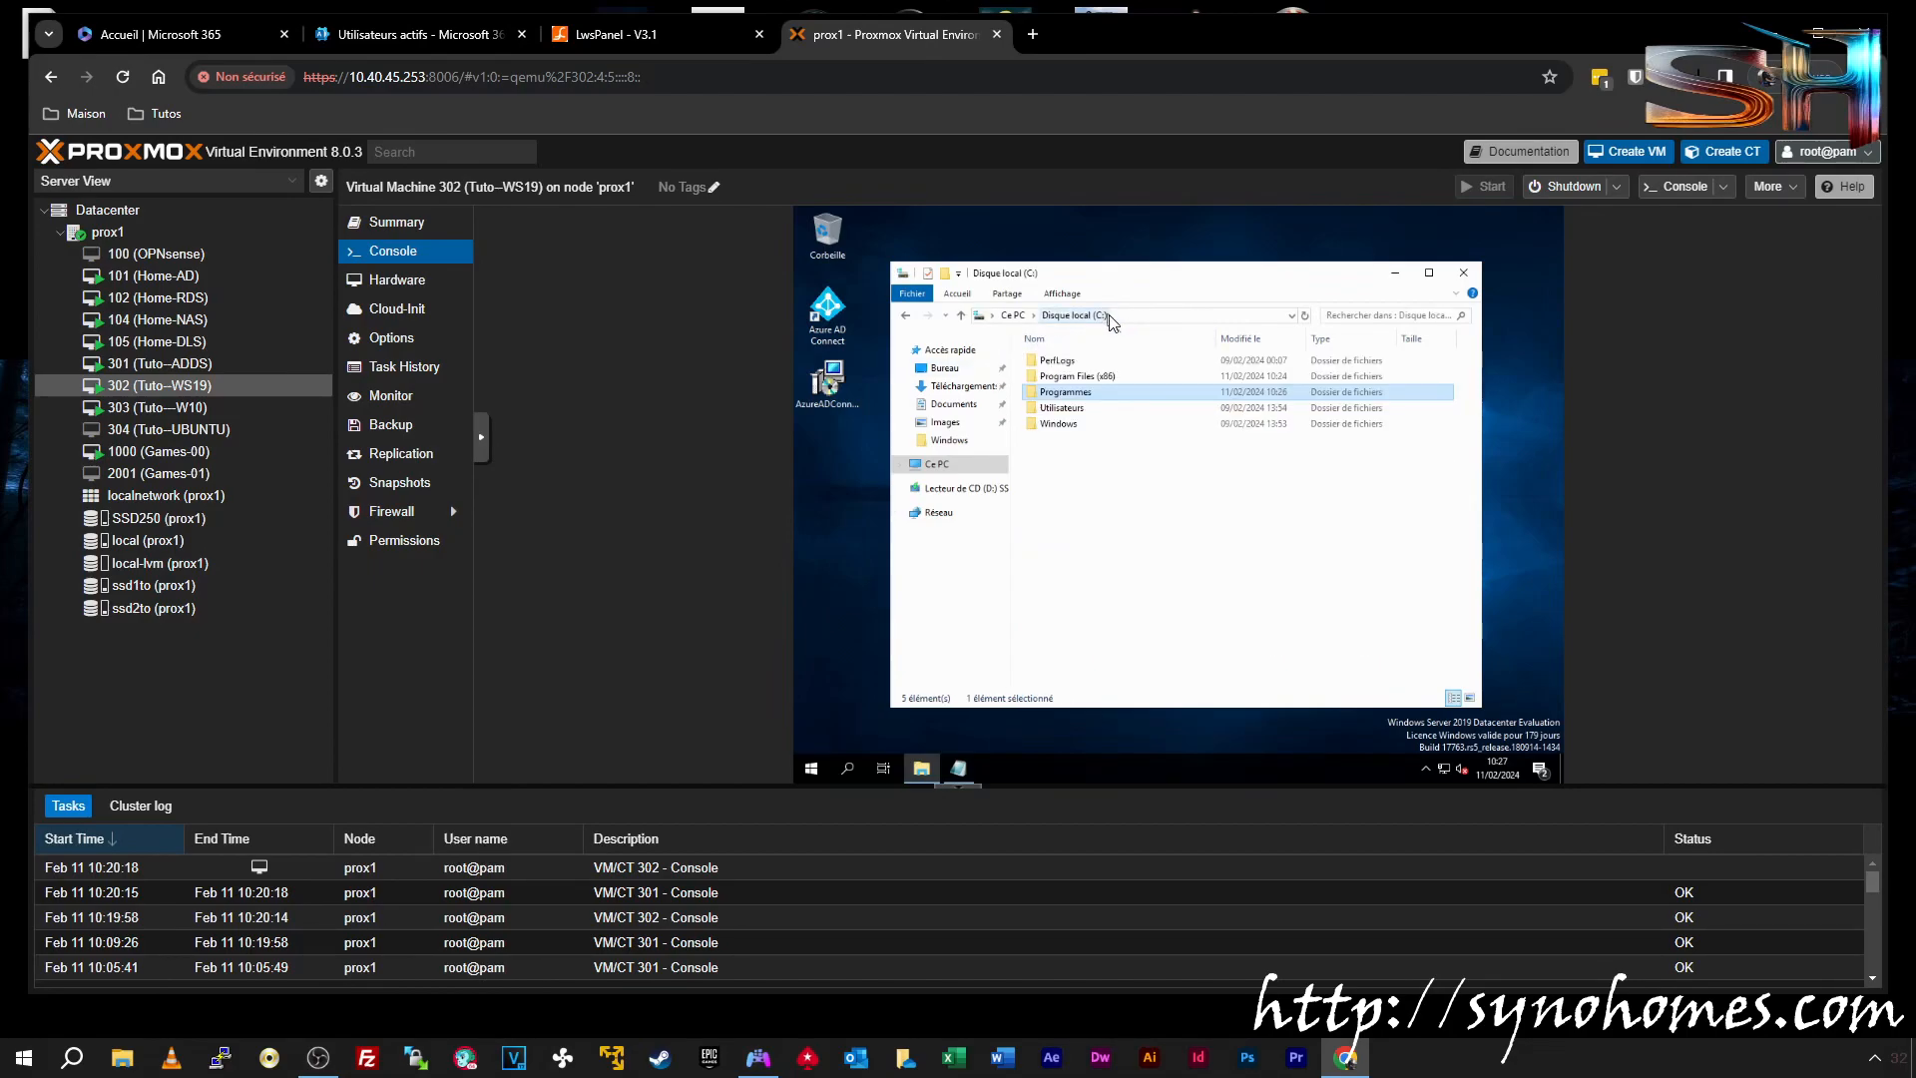
{"action": "double_click", "coordinate": [1060, 392]}
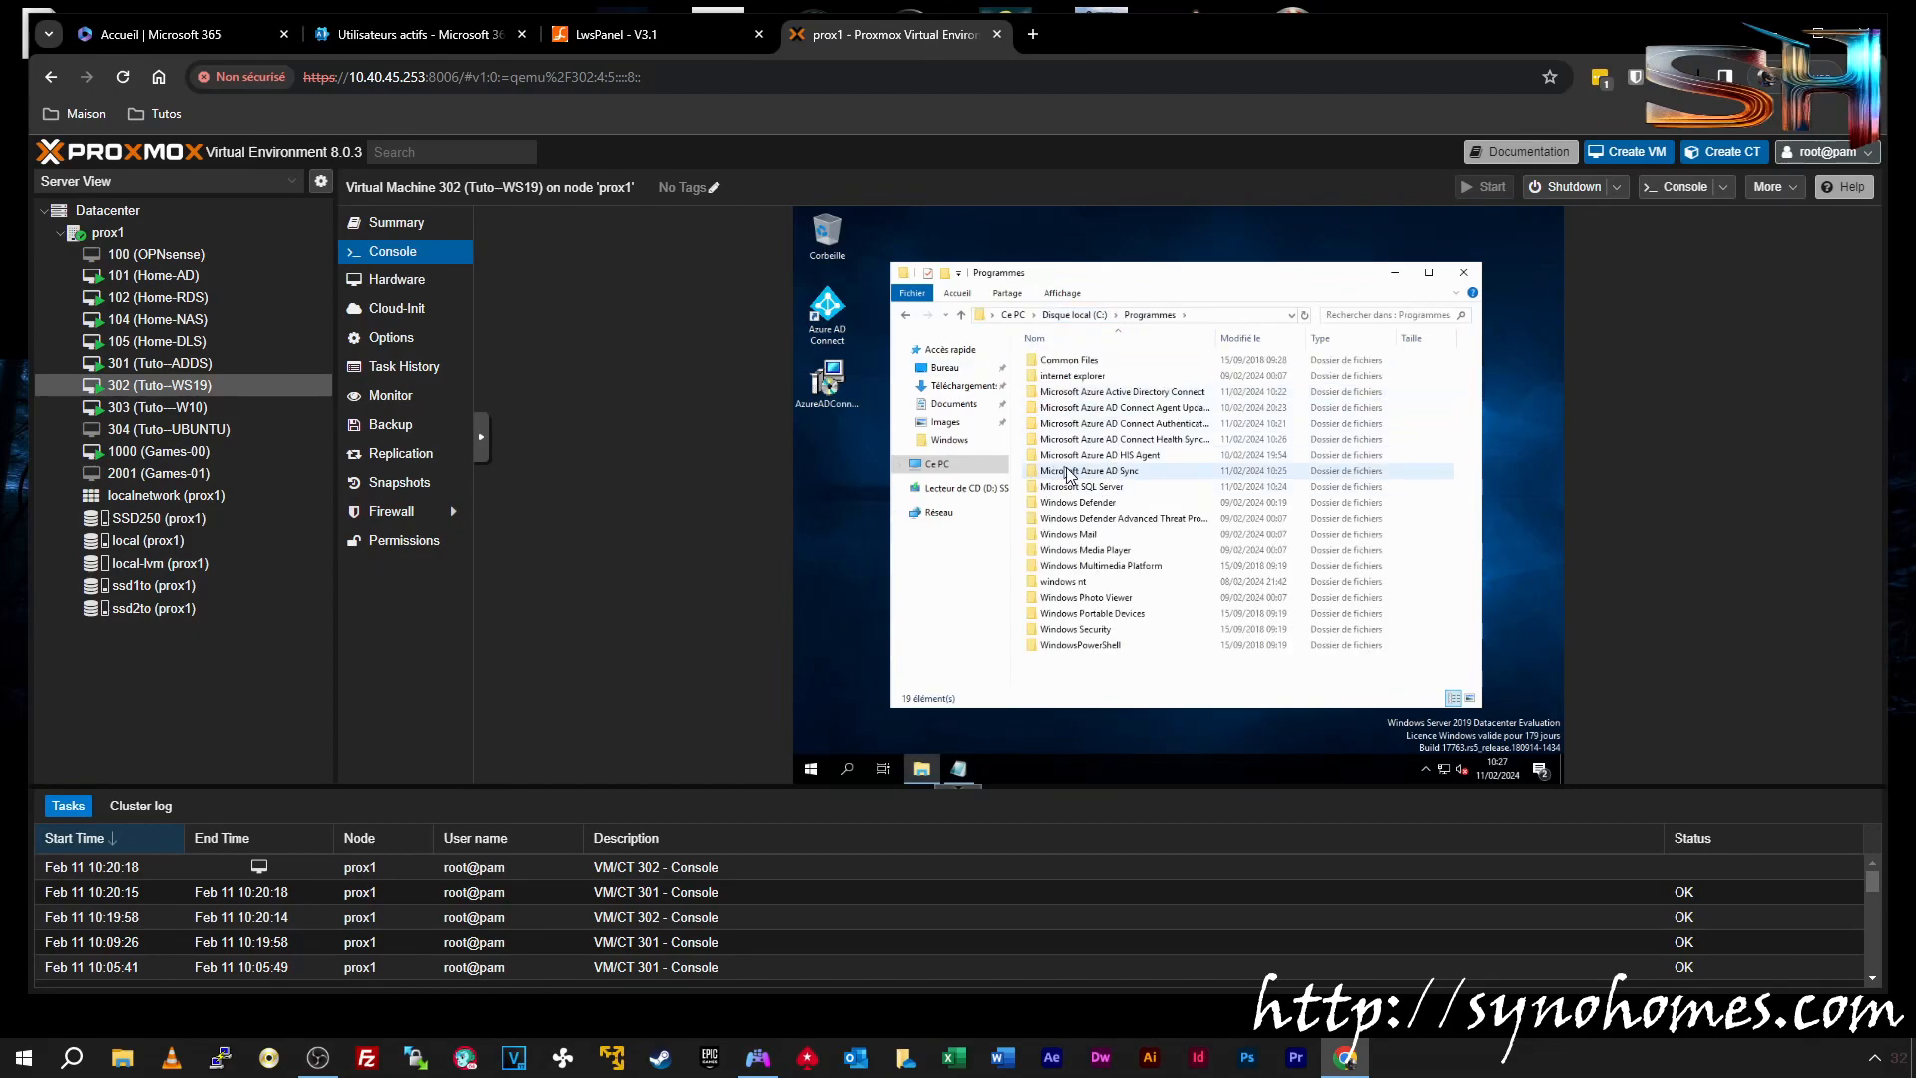
{"action": "left_click", "coordinate": [1135, 474]}
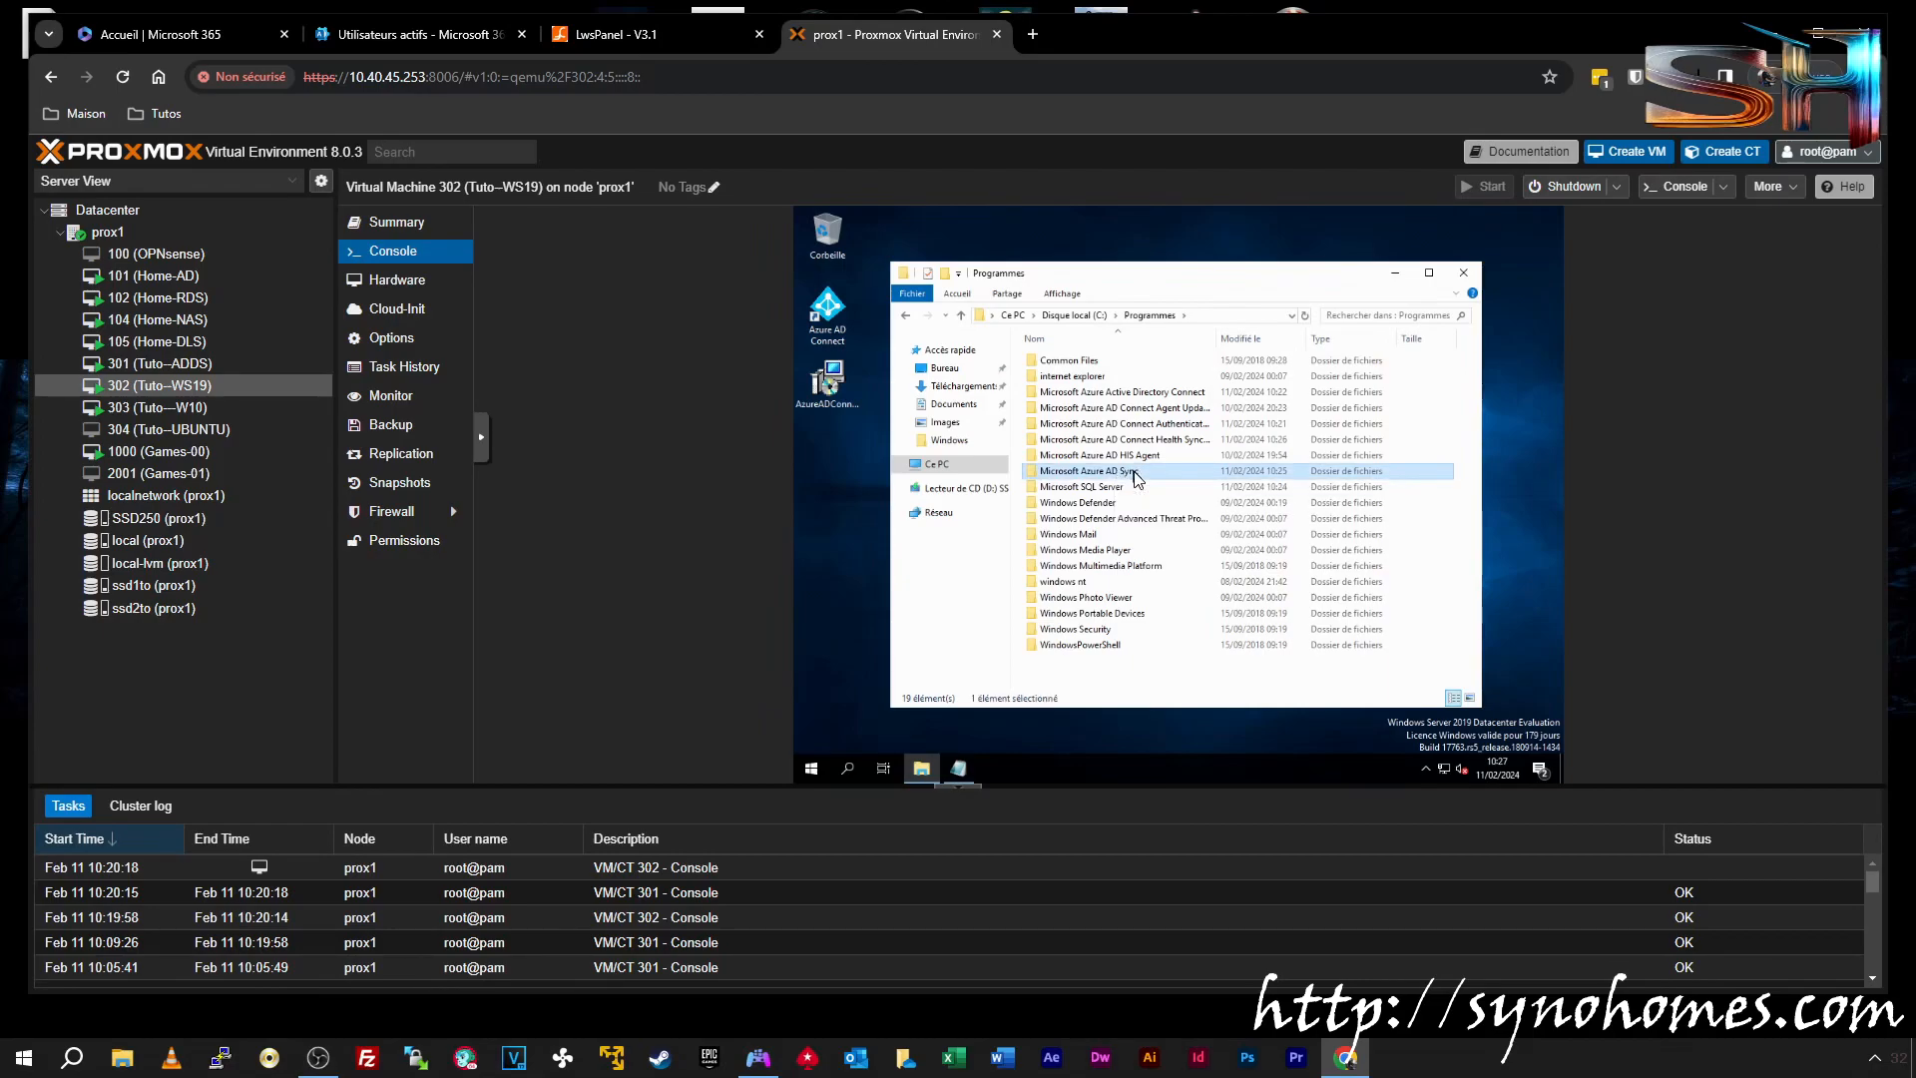
{"action": "double_click", "coordinate": [1136, 473]}
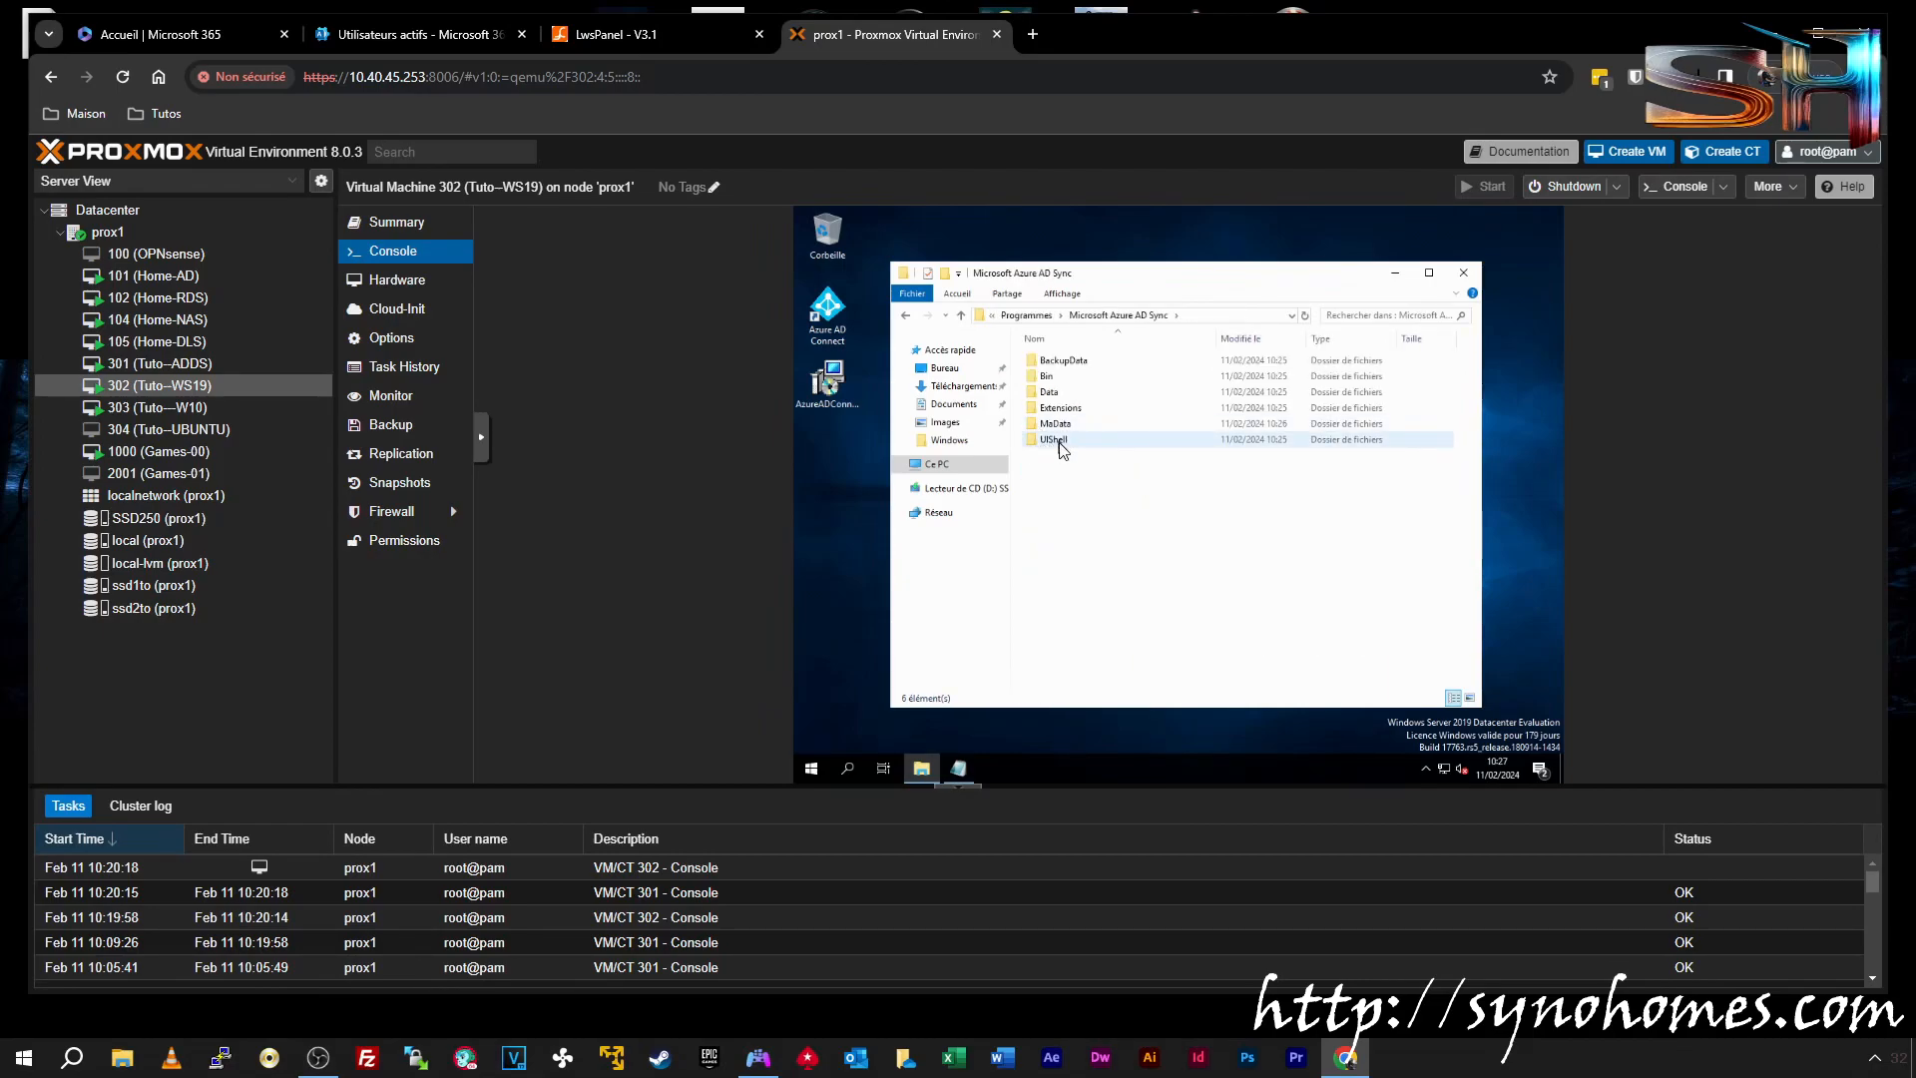
{"action": "double_click", "coordinate": [1061, 442]}
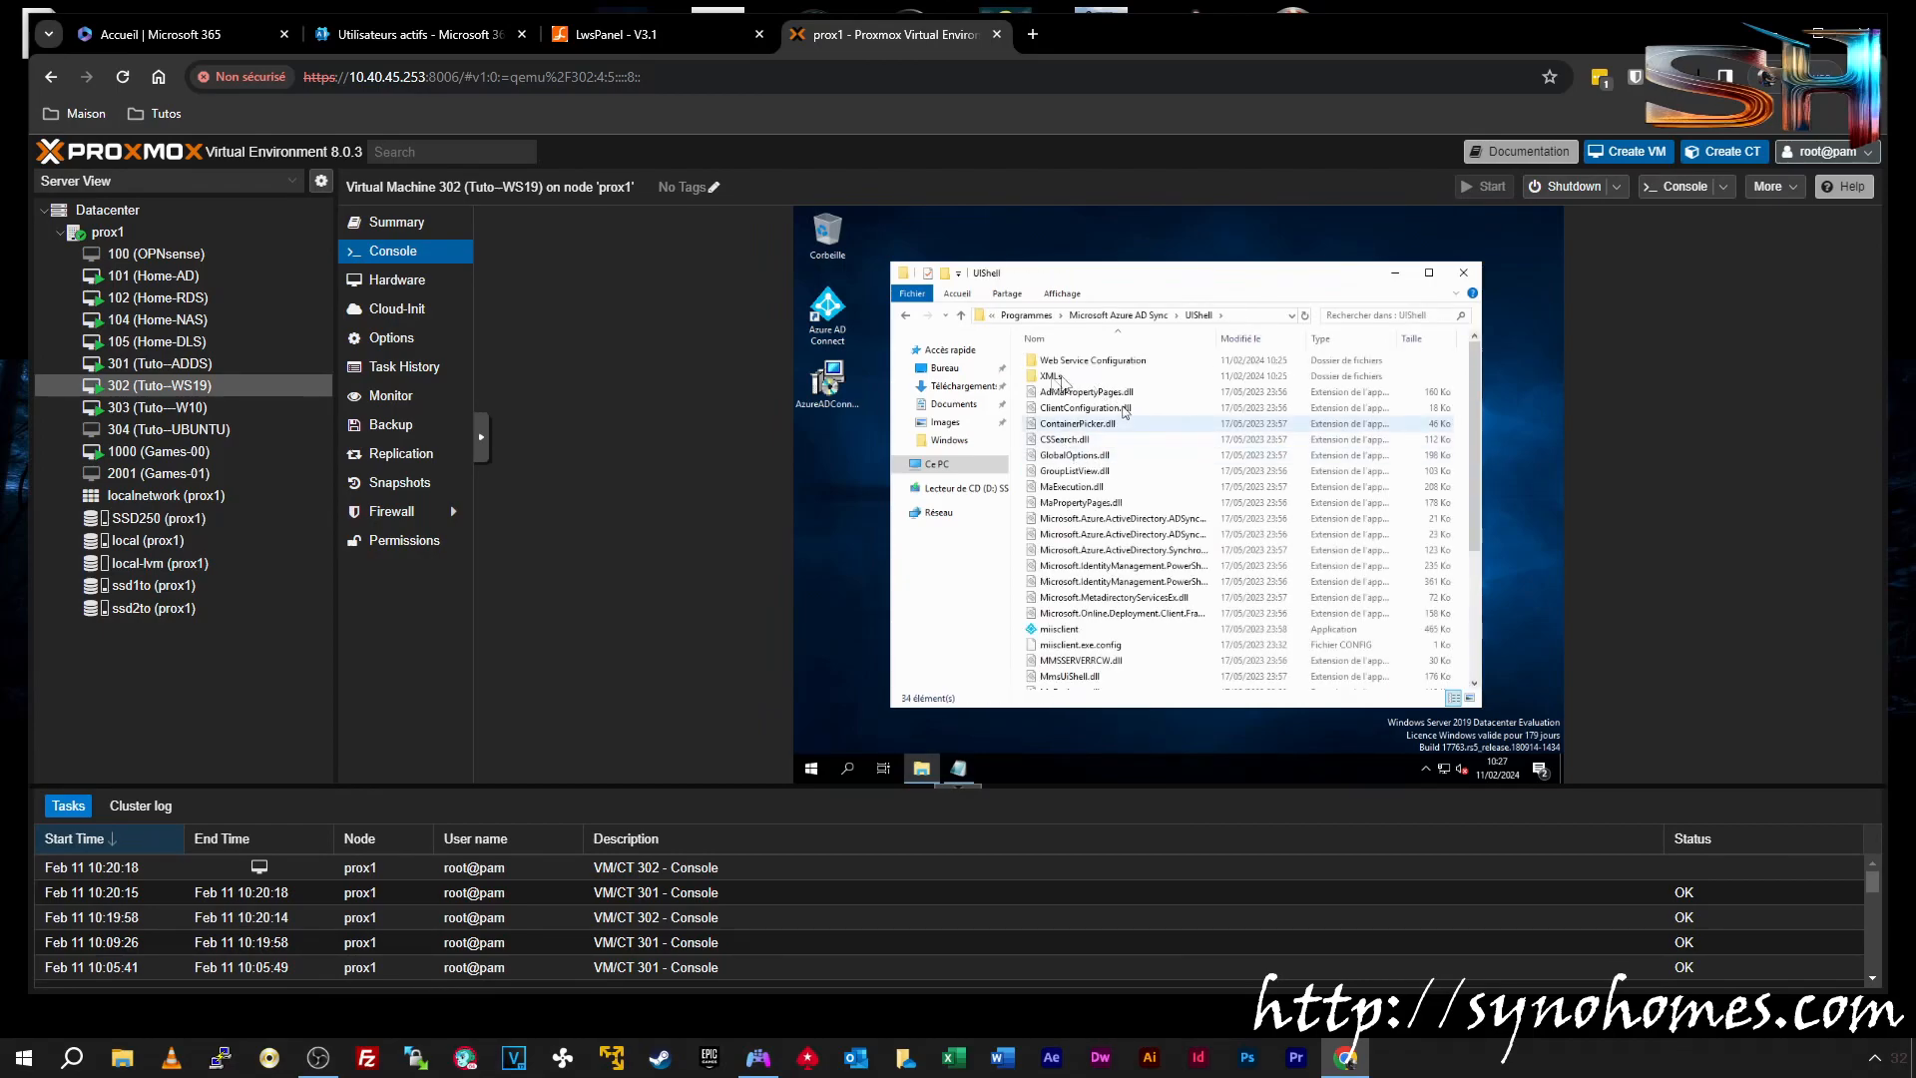
Create a miisclient shortcut and launch Synchronization Service Manager from it
{"action": "right_click", "coordinate": [1067, 633]}
{"action": "left_click", "coordinate": [1124, 562]}
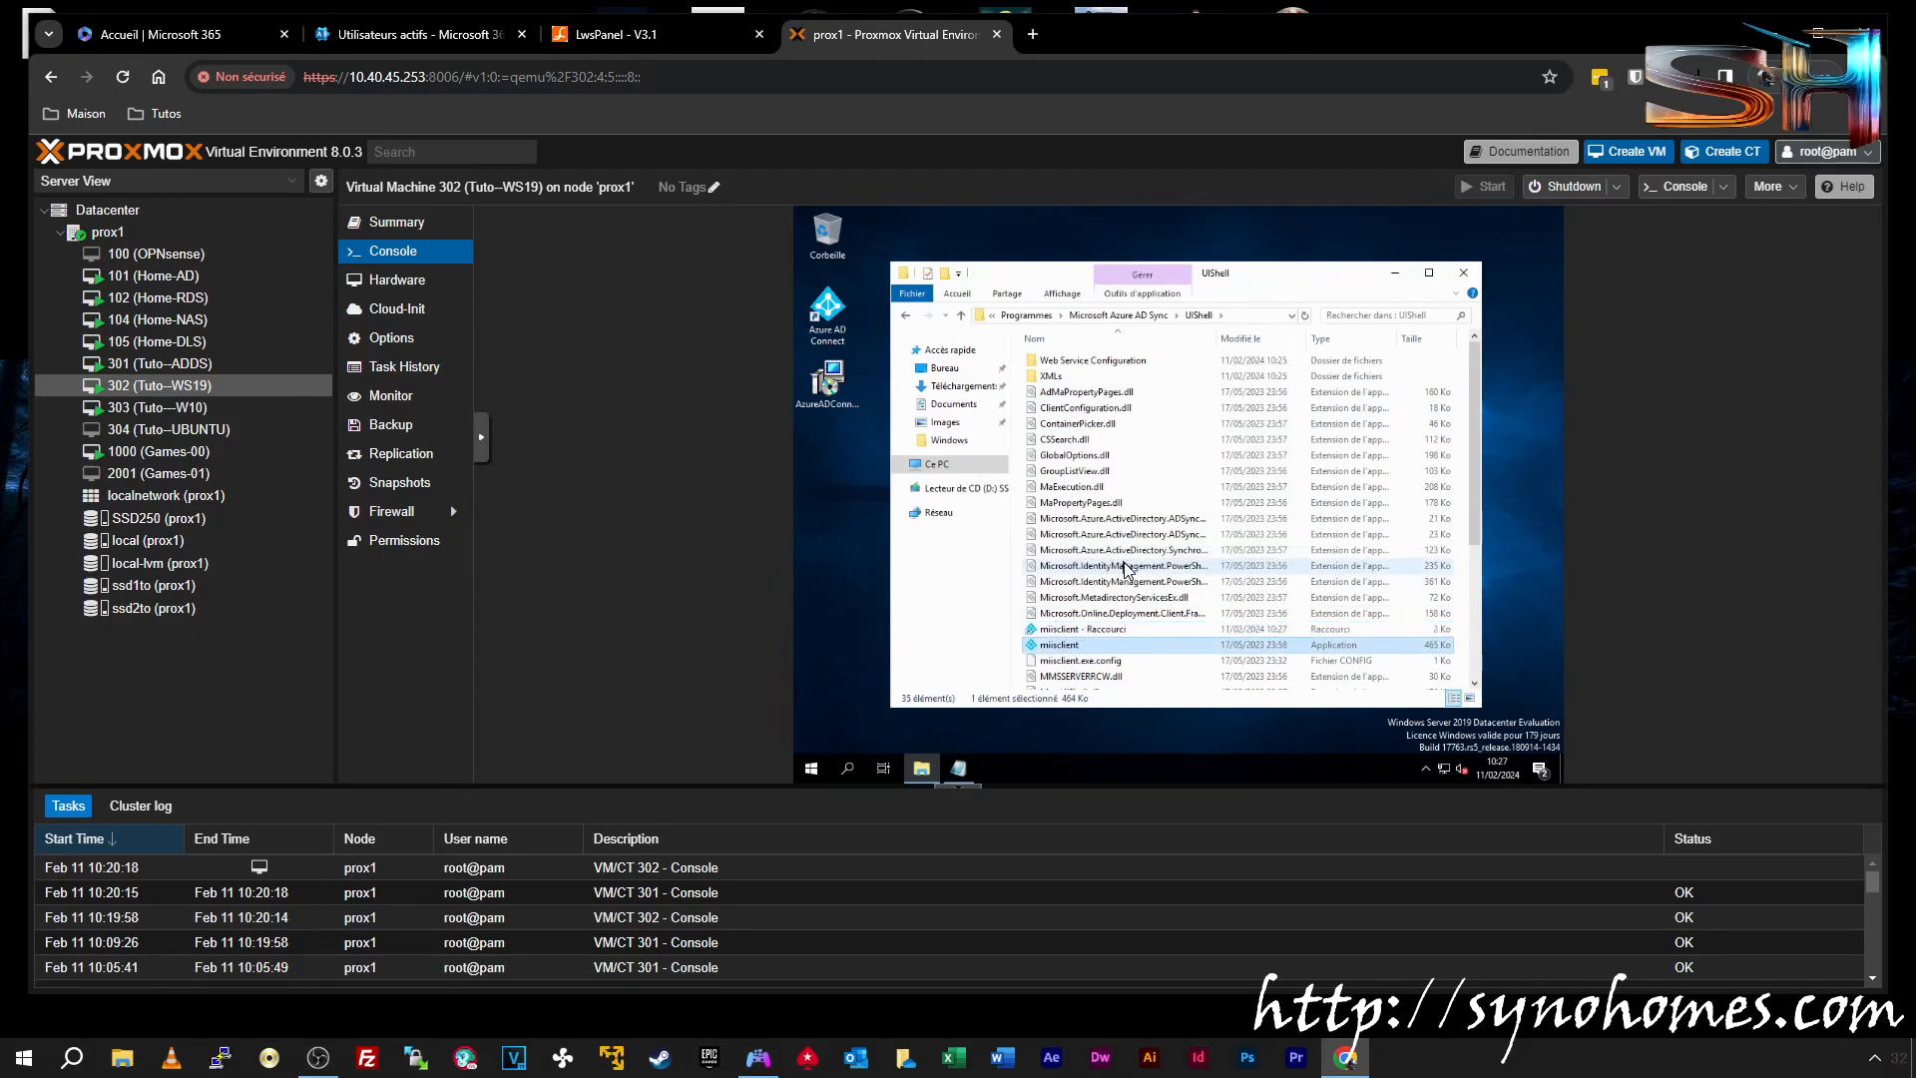
{"action": "double_click", "coordinate": [1093, 629]}
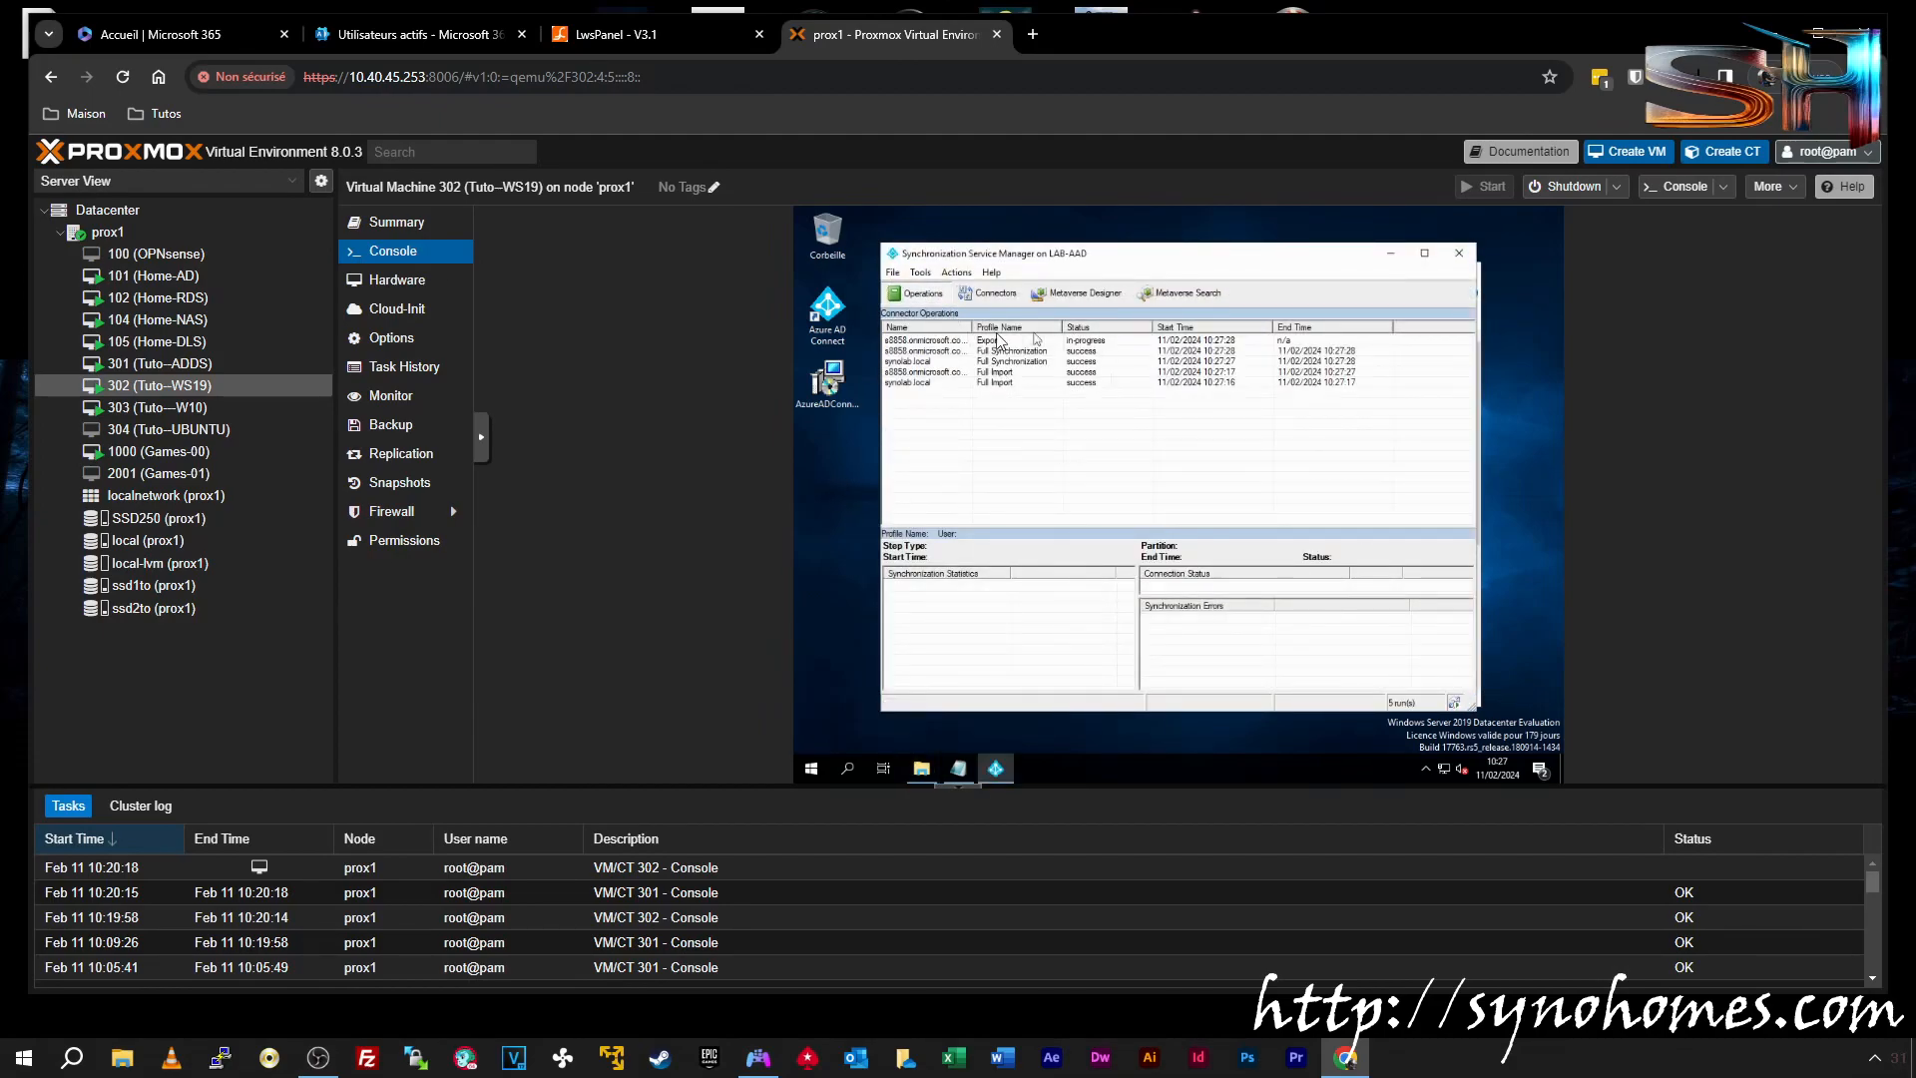
Place the shortcut on the desktop renamed 'Azure AD Sync', then view the Export run's statistics
{"action": "left_click_drag", "start_coordinate": [1103, 255], "coordinate": [1126, 254]}
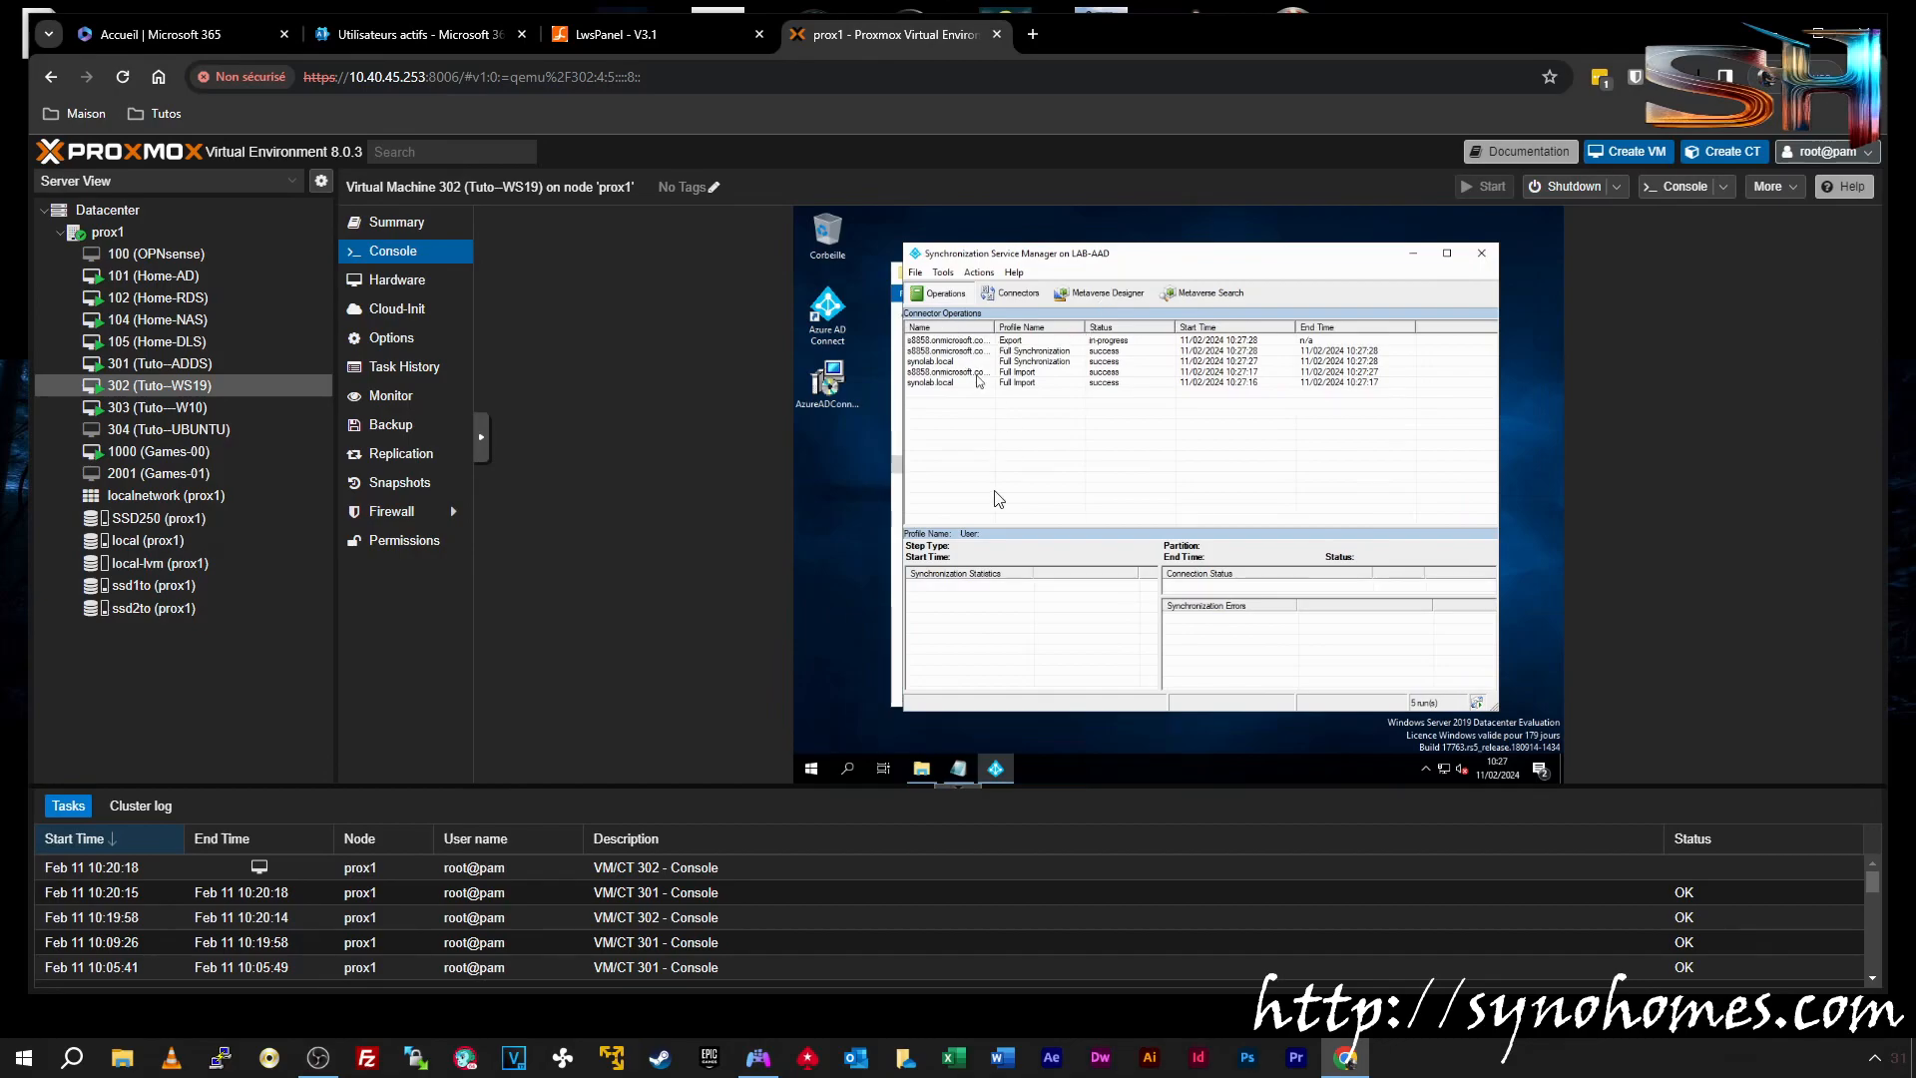
{"action": "left_click_drag", "start_coordinate": [1006, 257], "coordinate": [1118, 232]}
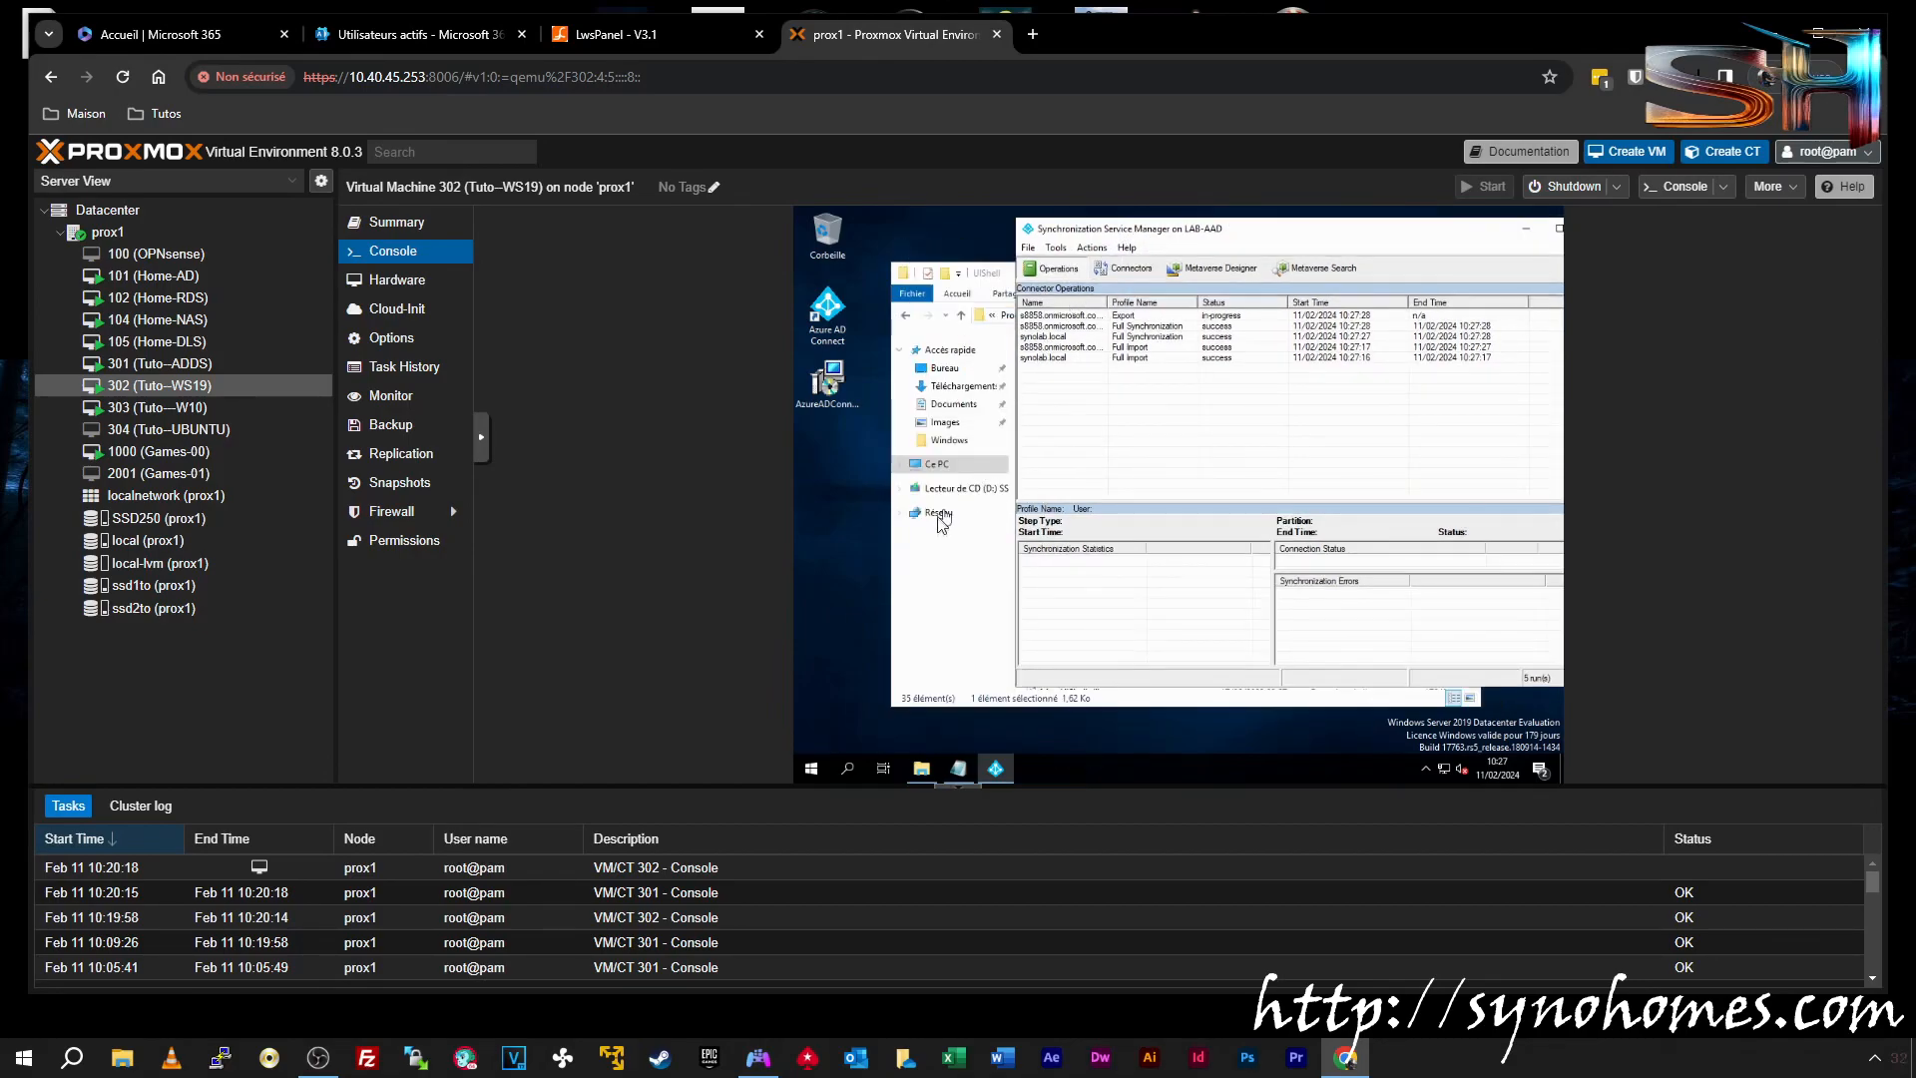
{"action": "left_click", "coordinate": [941, 596]}
{"action": "left_click_drag", "start_coordinate": [1078, 629], "coordinate": [834, 499]}
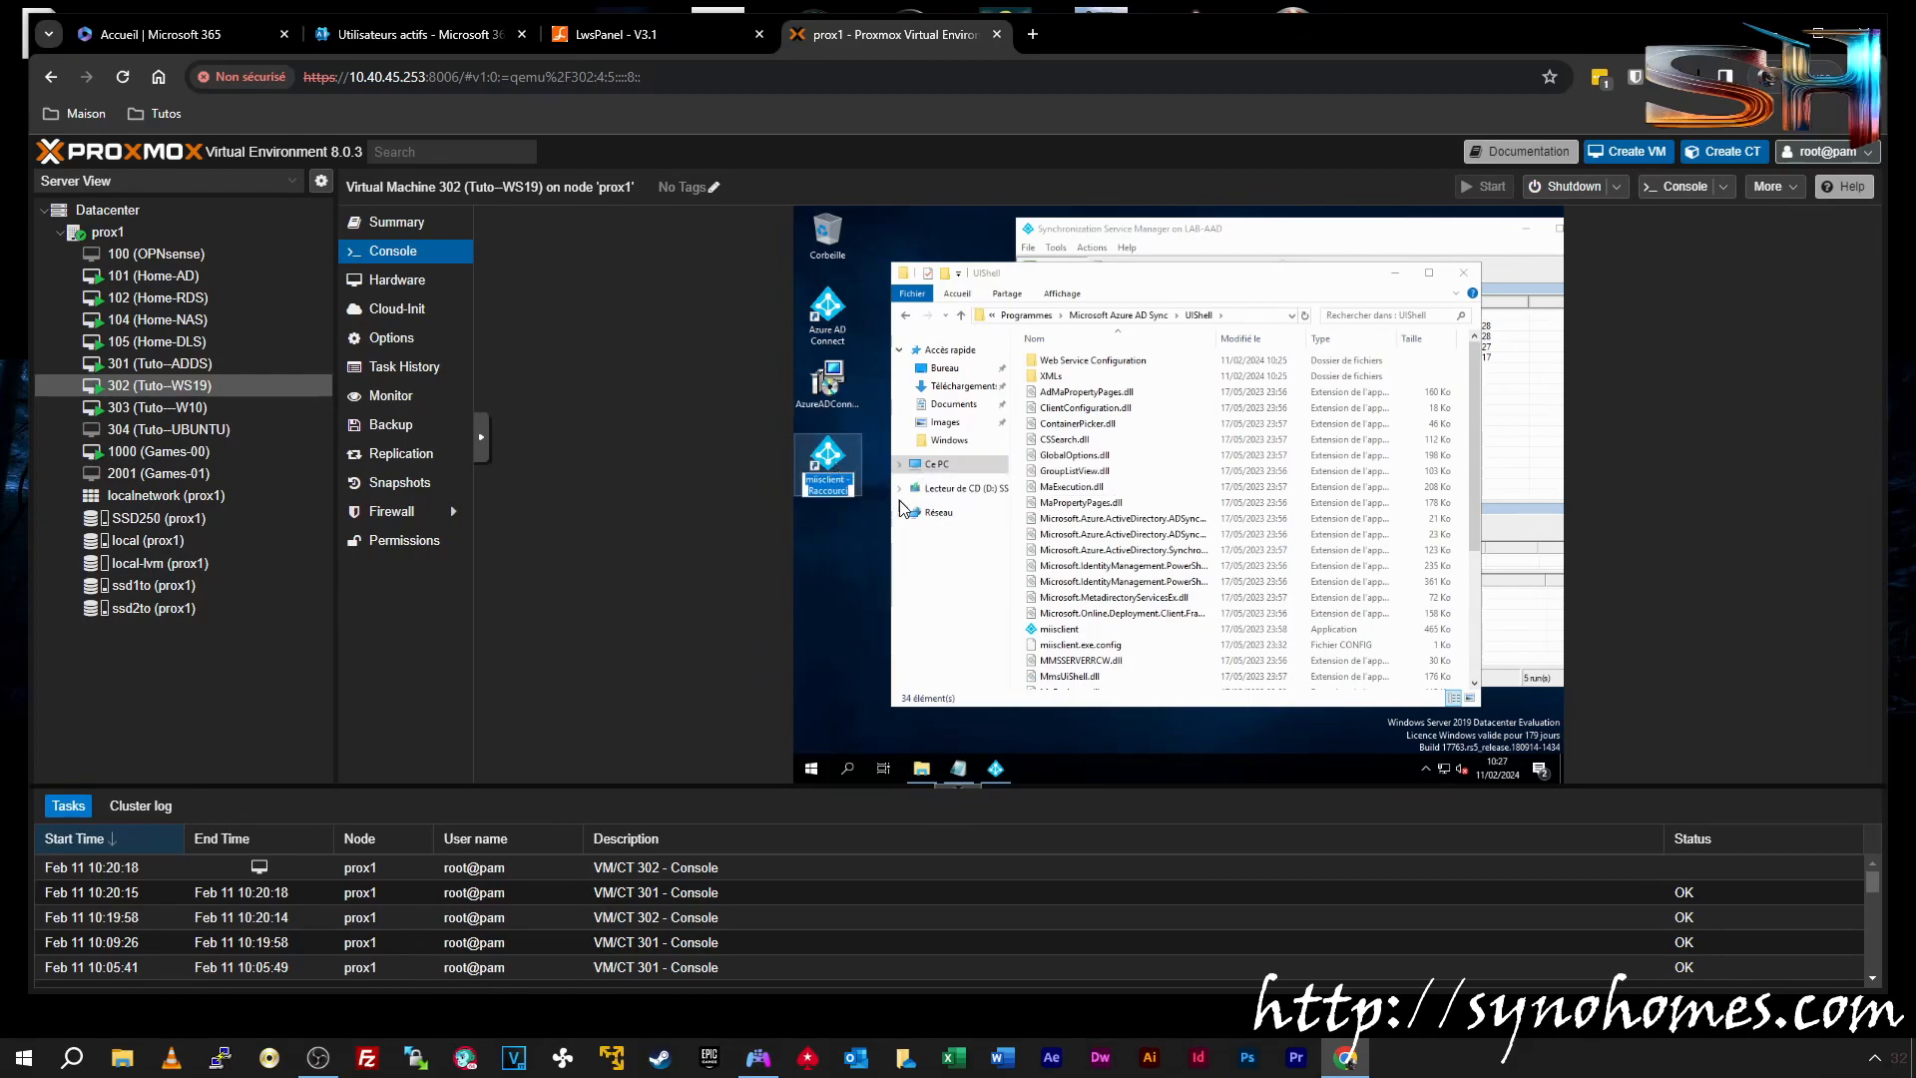
{"action": "type", "text": "Azure AD Sync"}
{"action": "key", "text": "Return"}
{"action": "left_click", "coordinate": [1463, 273]}
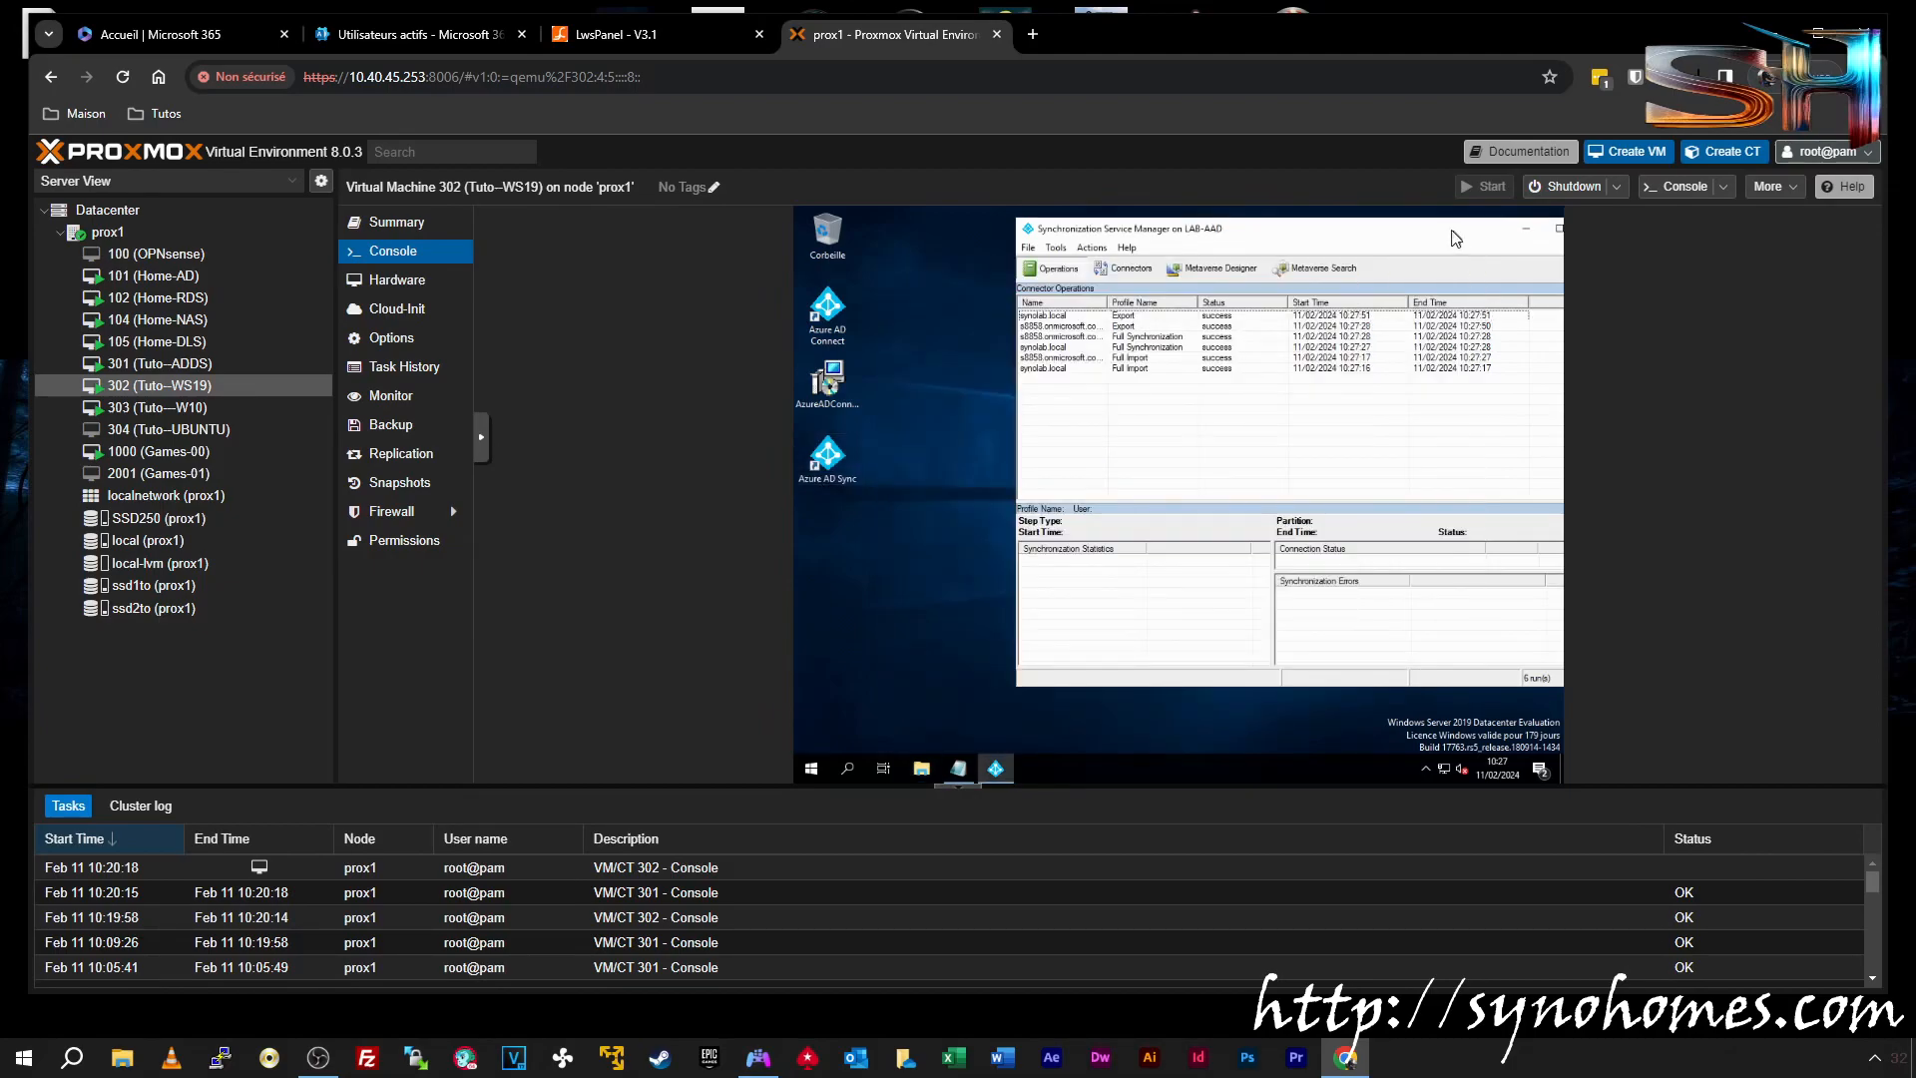
{"action": "left_click", "coordinate": [918, 363]}
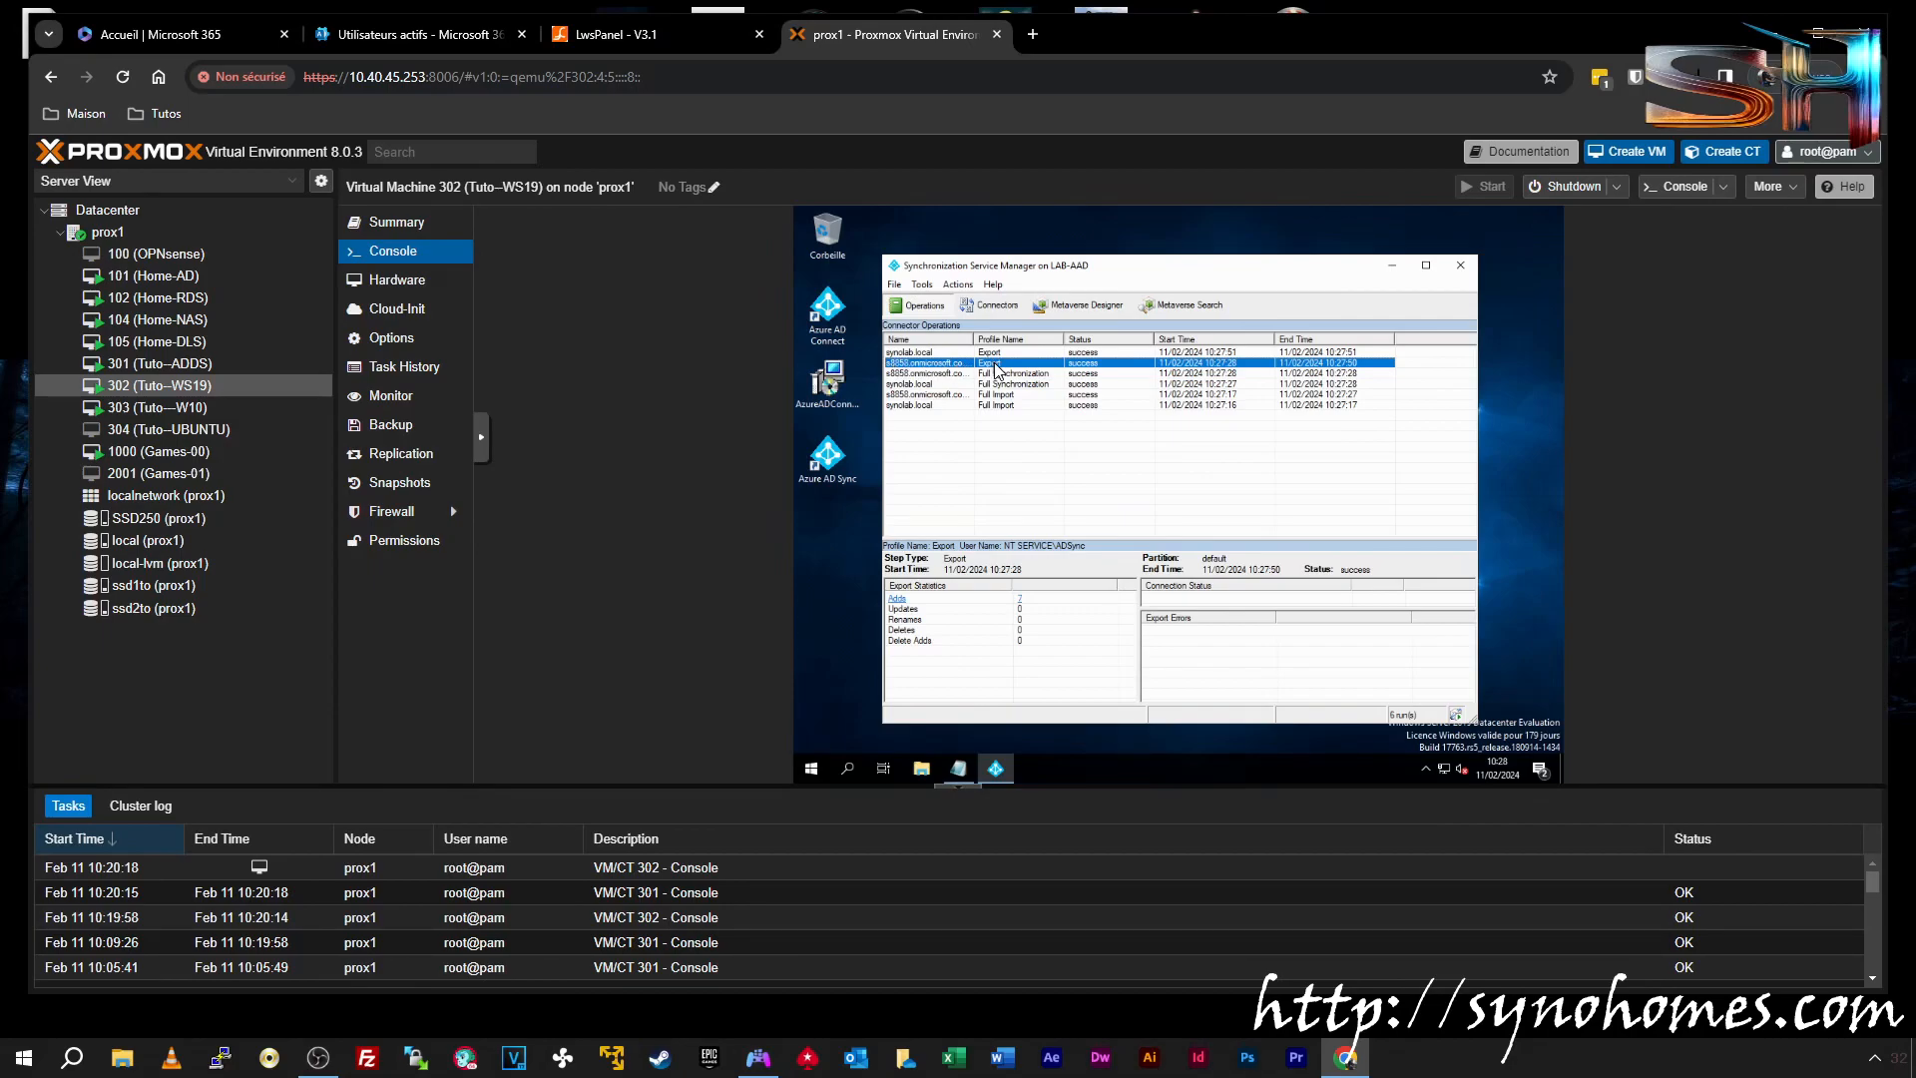
Review the export's 7 added objects and synolab.local's 13 projections, then close the manager
{"action": "left_click", "coordinate": [896, 601]}
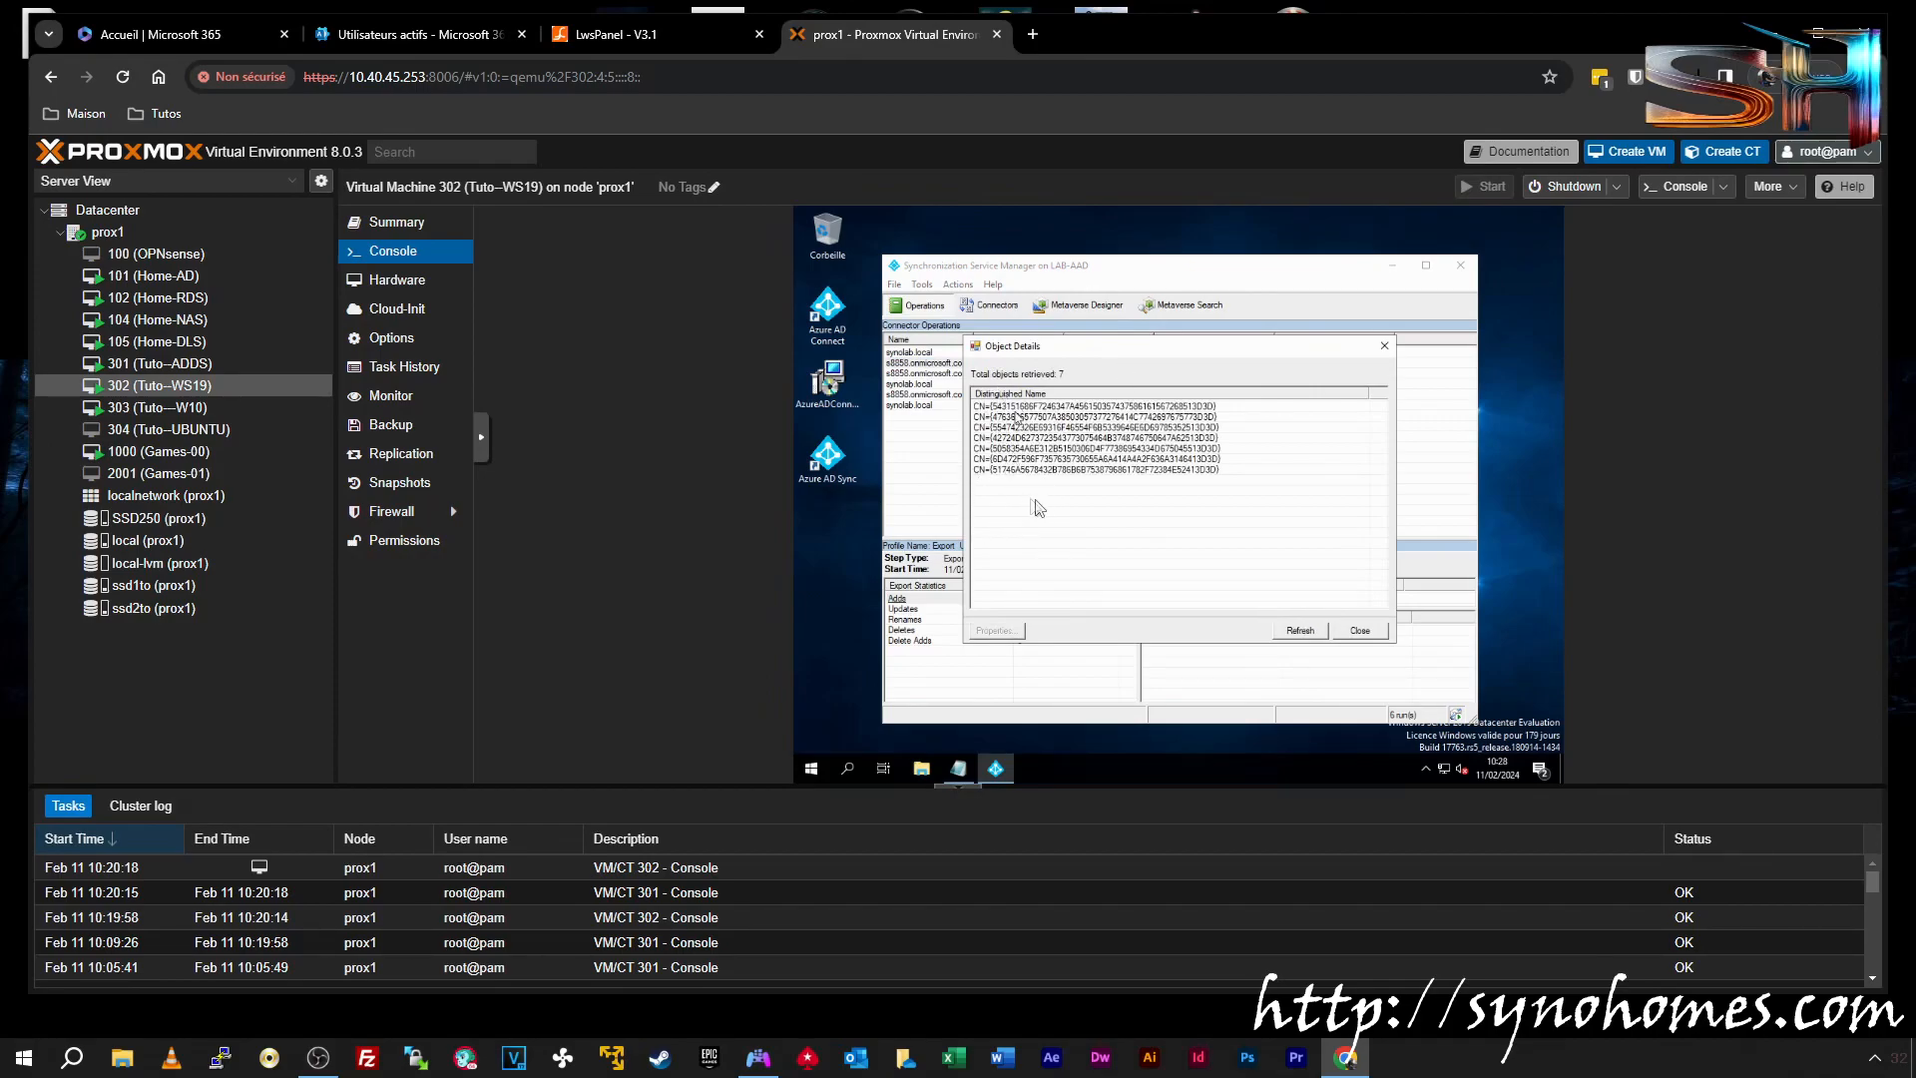
{"action": "left_click", "coordinate": [1384, 345]}
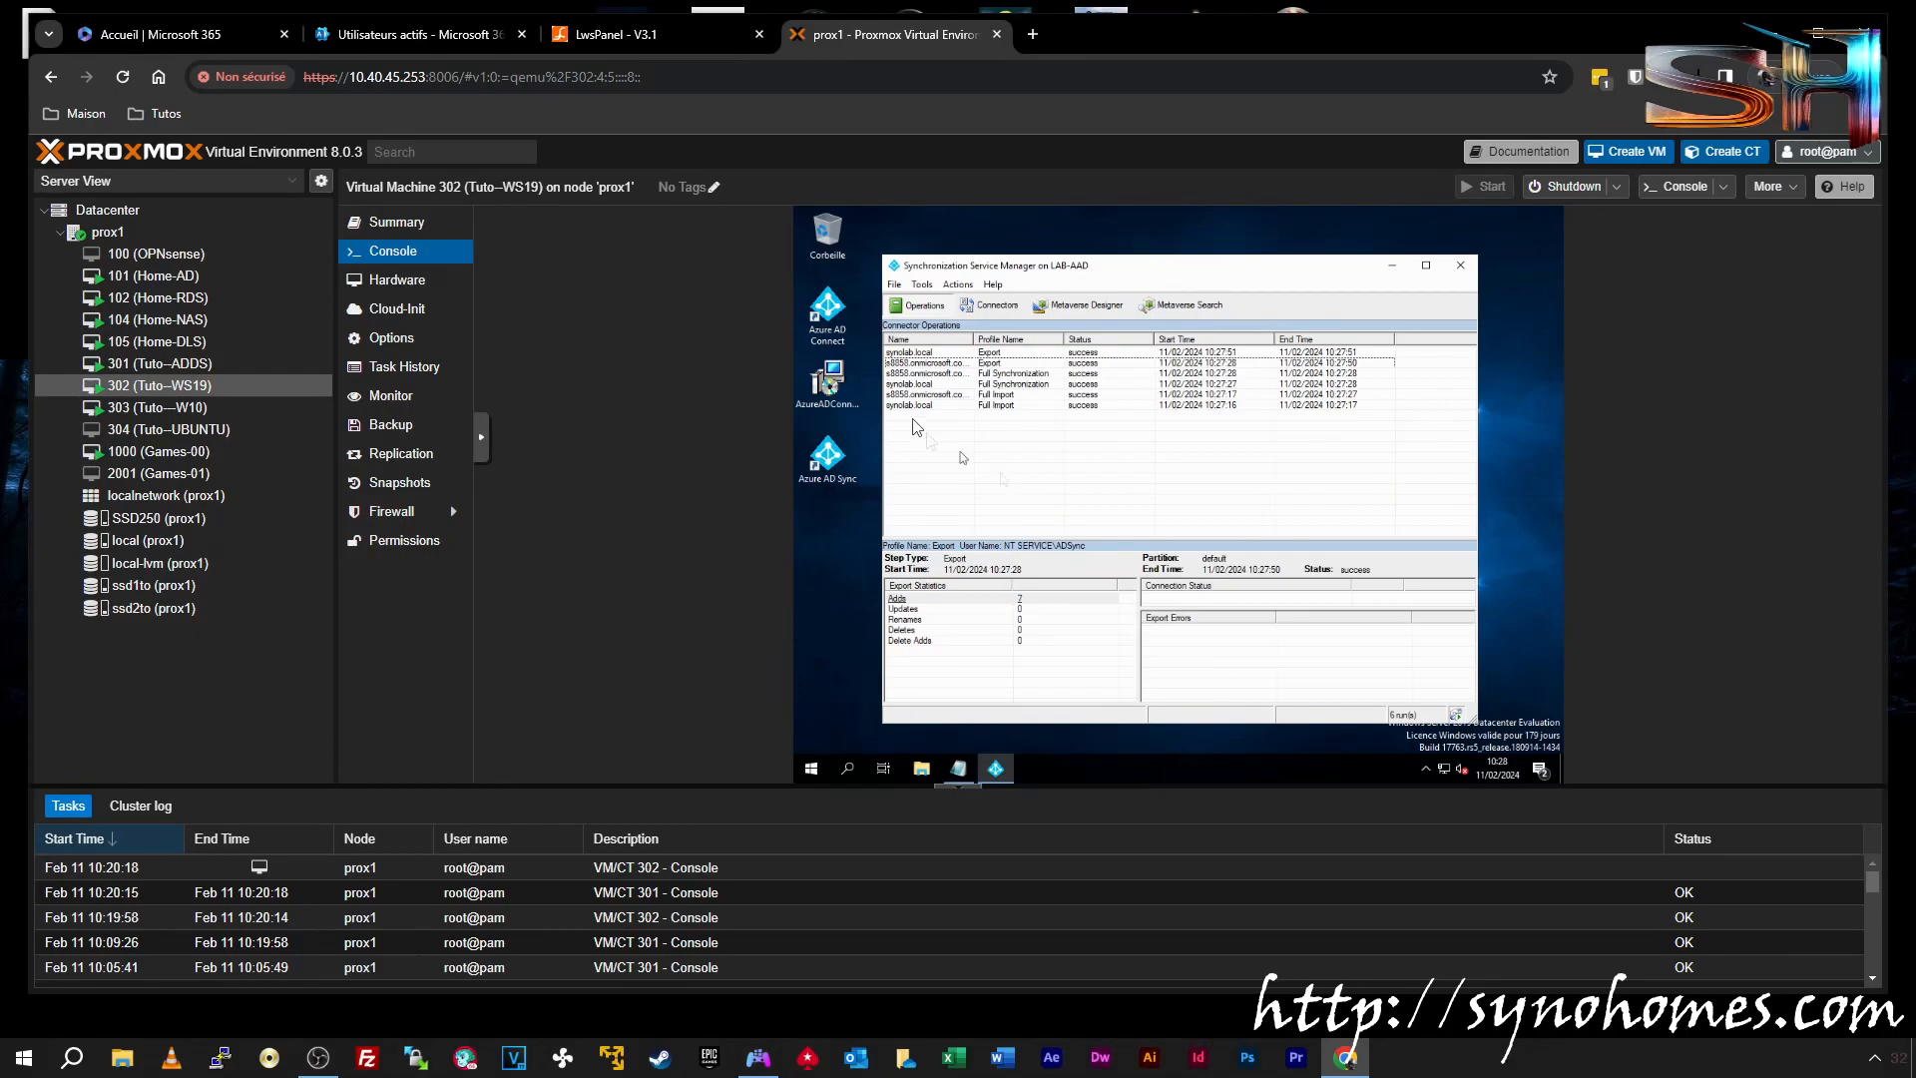
{"action": "left_click", "coordinate": [918, 373]}
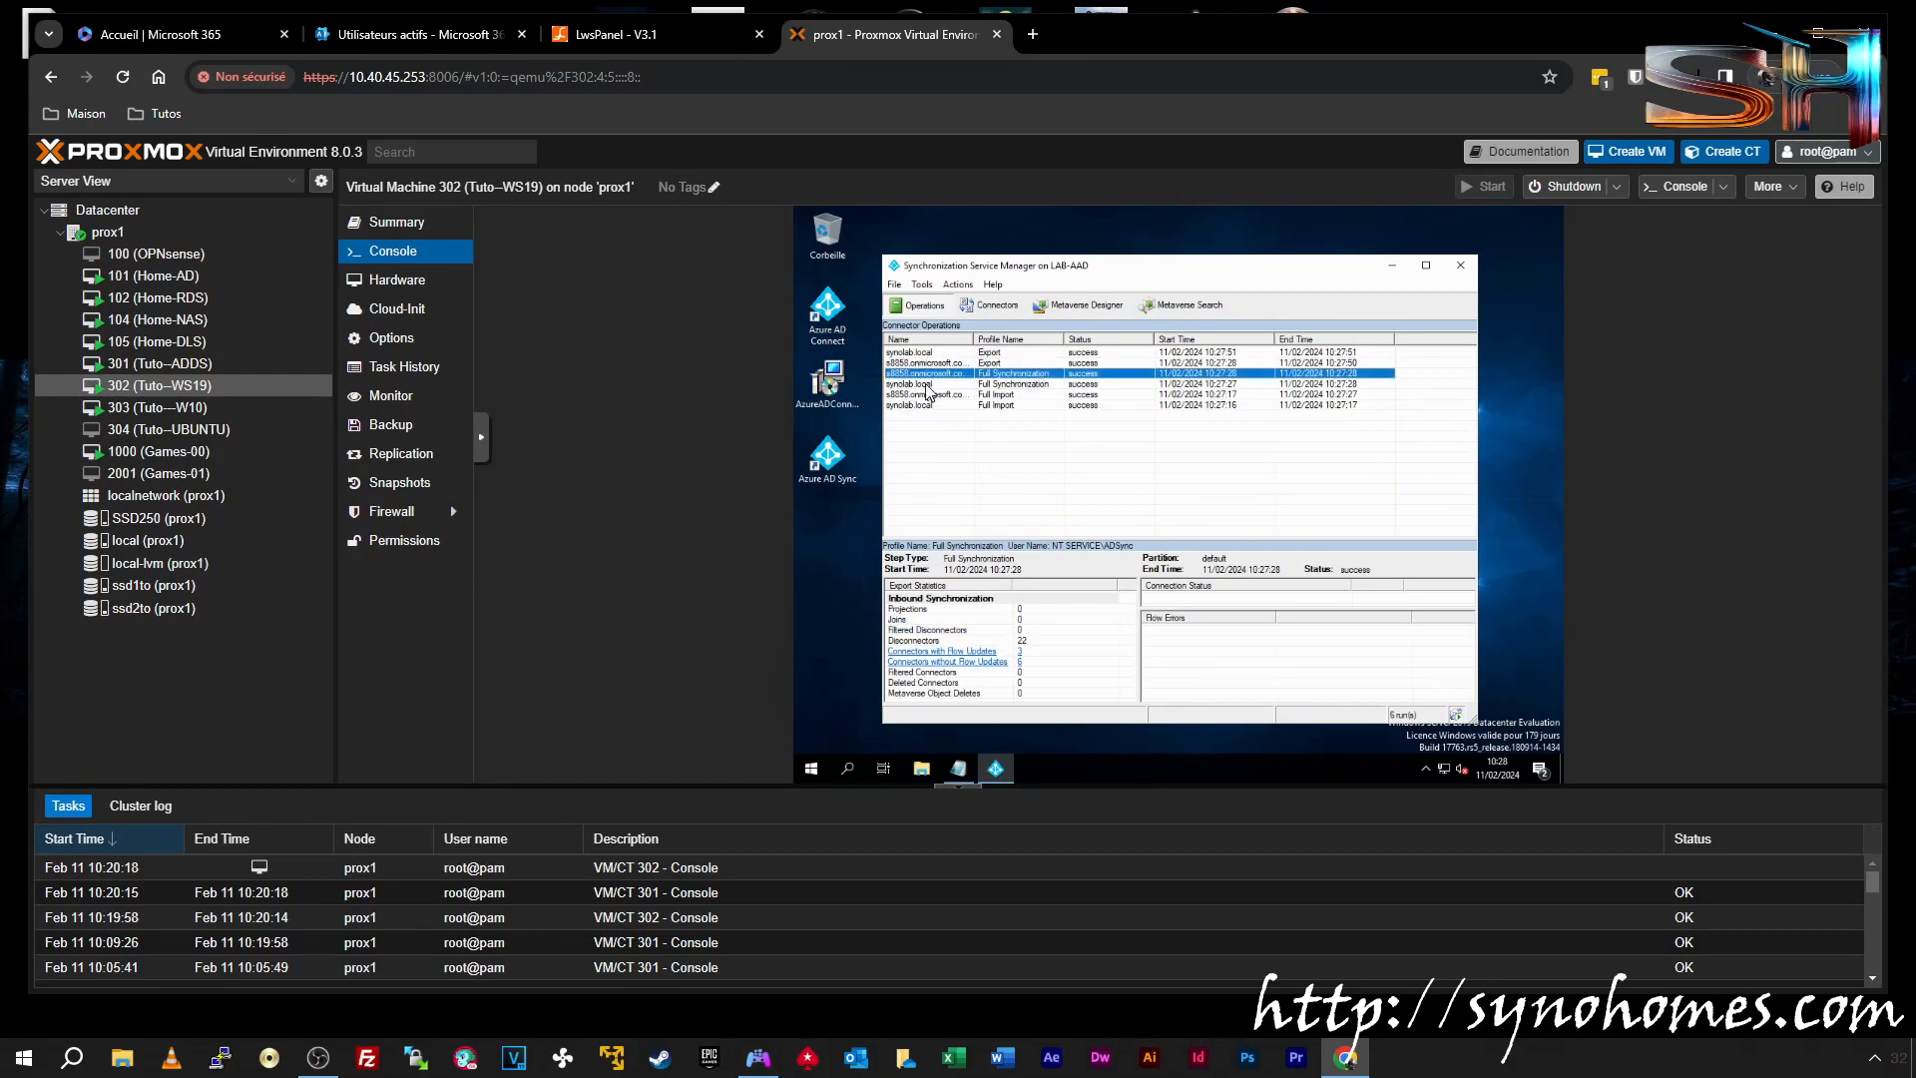
{"action": "left_click", "coordinate": [926, 386]}
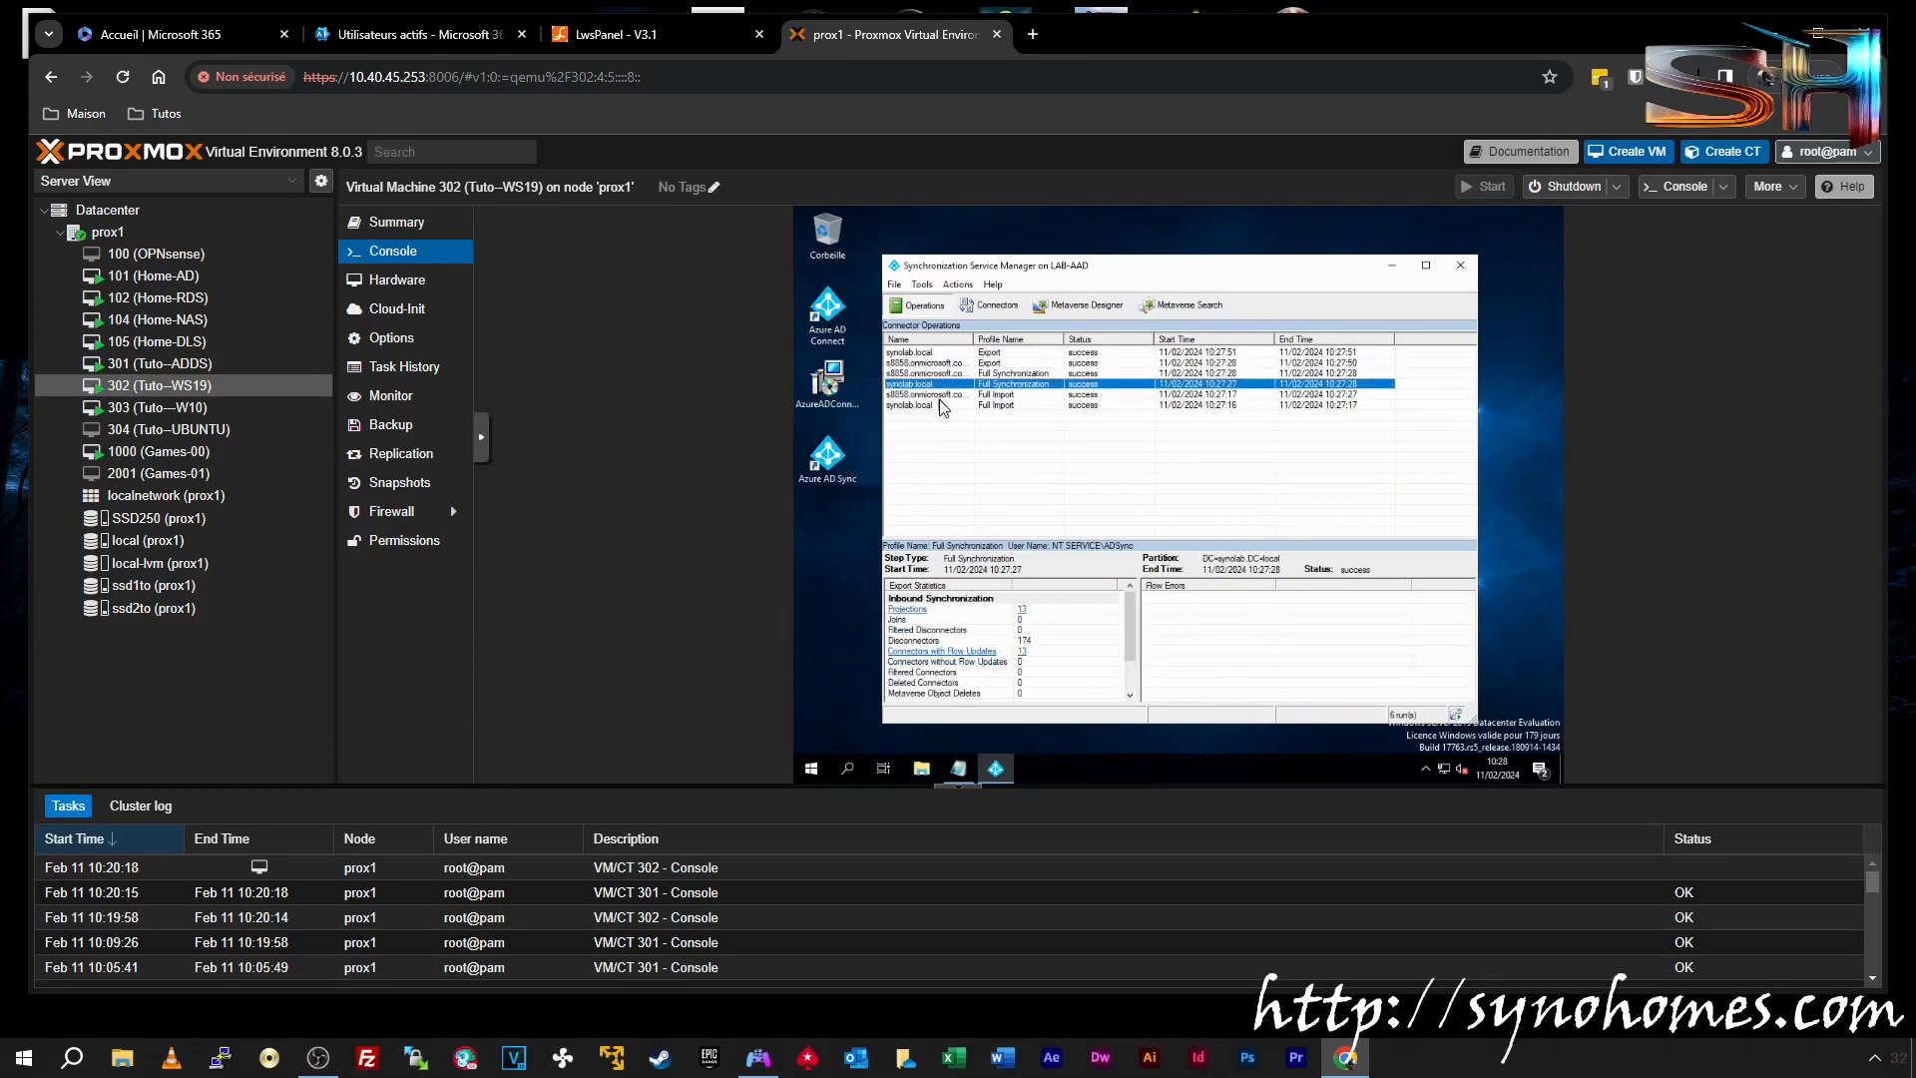
{"action": "left_click", "coordinate": [1022, 610]}
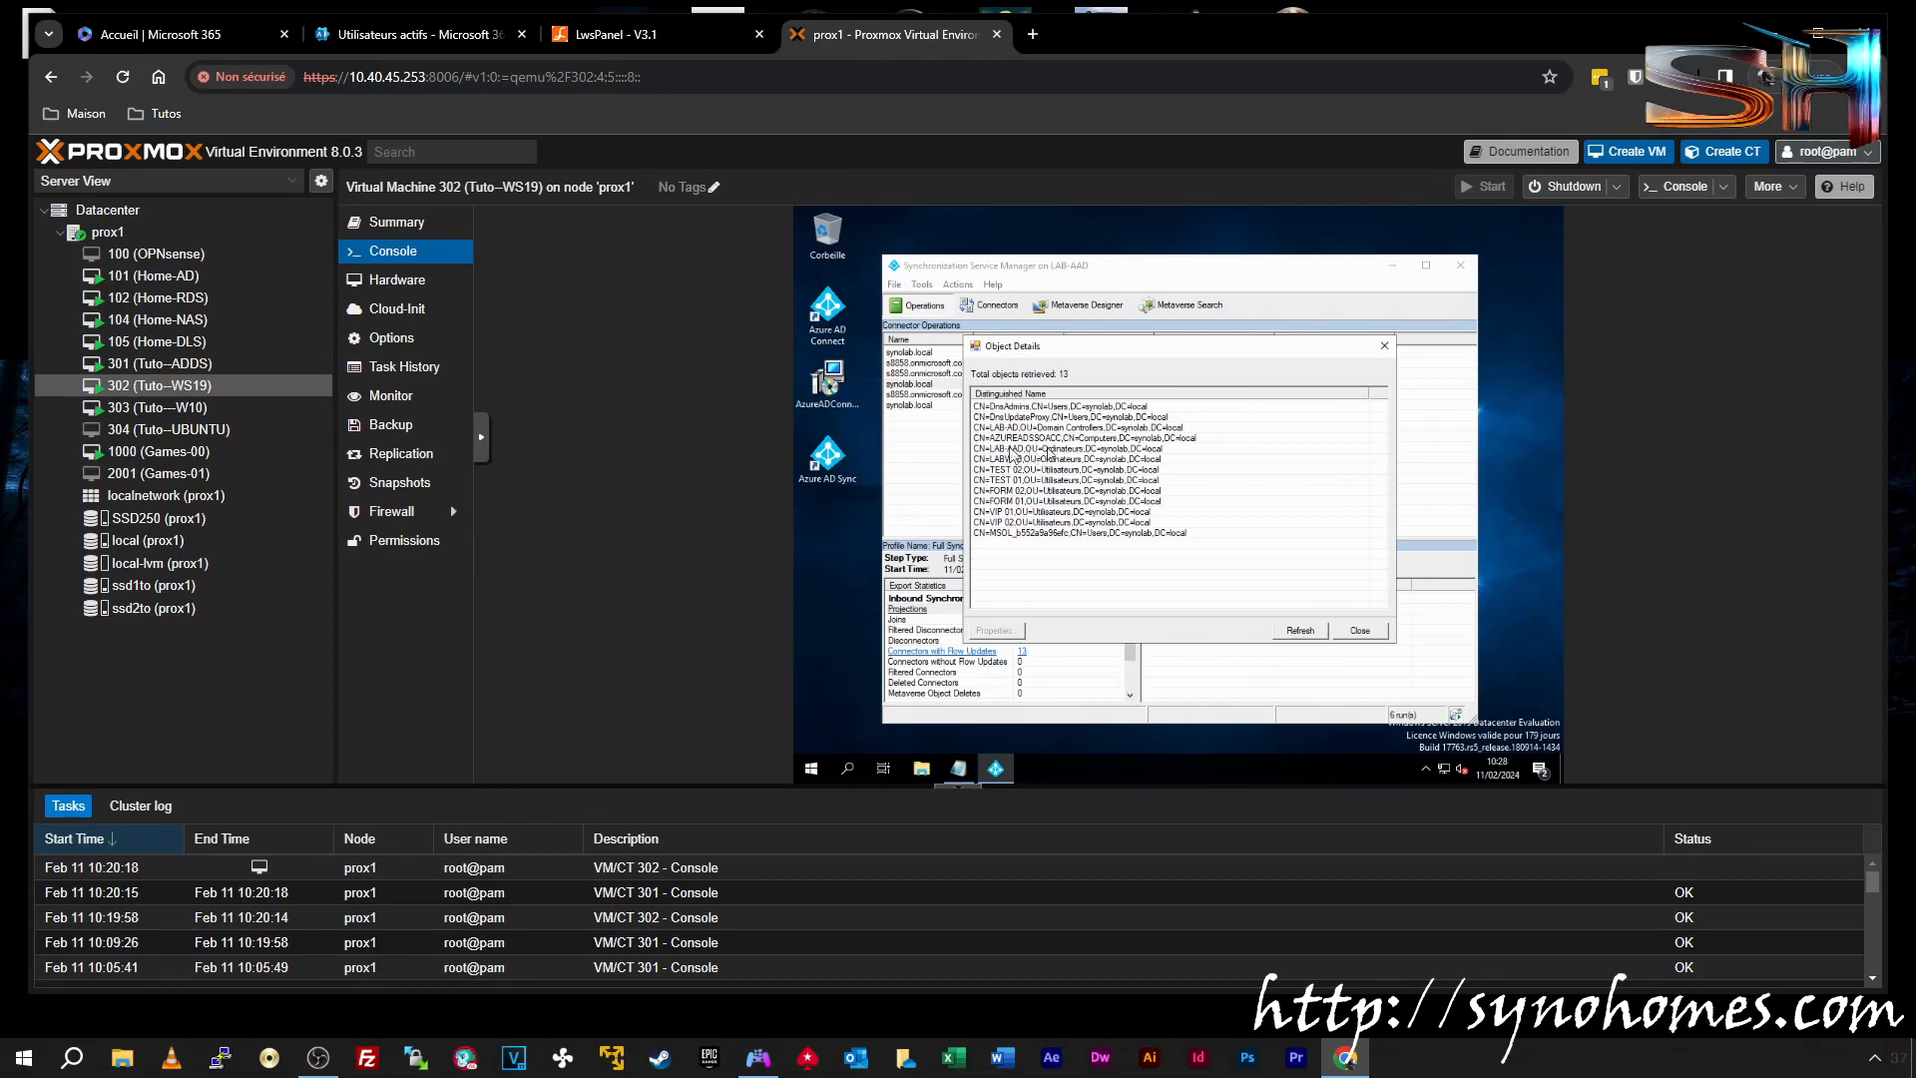
{"action": "left_click", "coordinate": [1384, 346]}
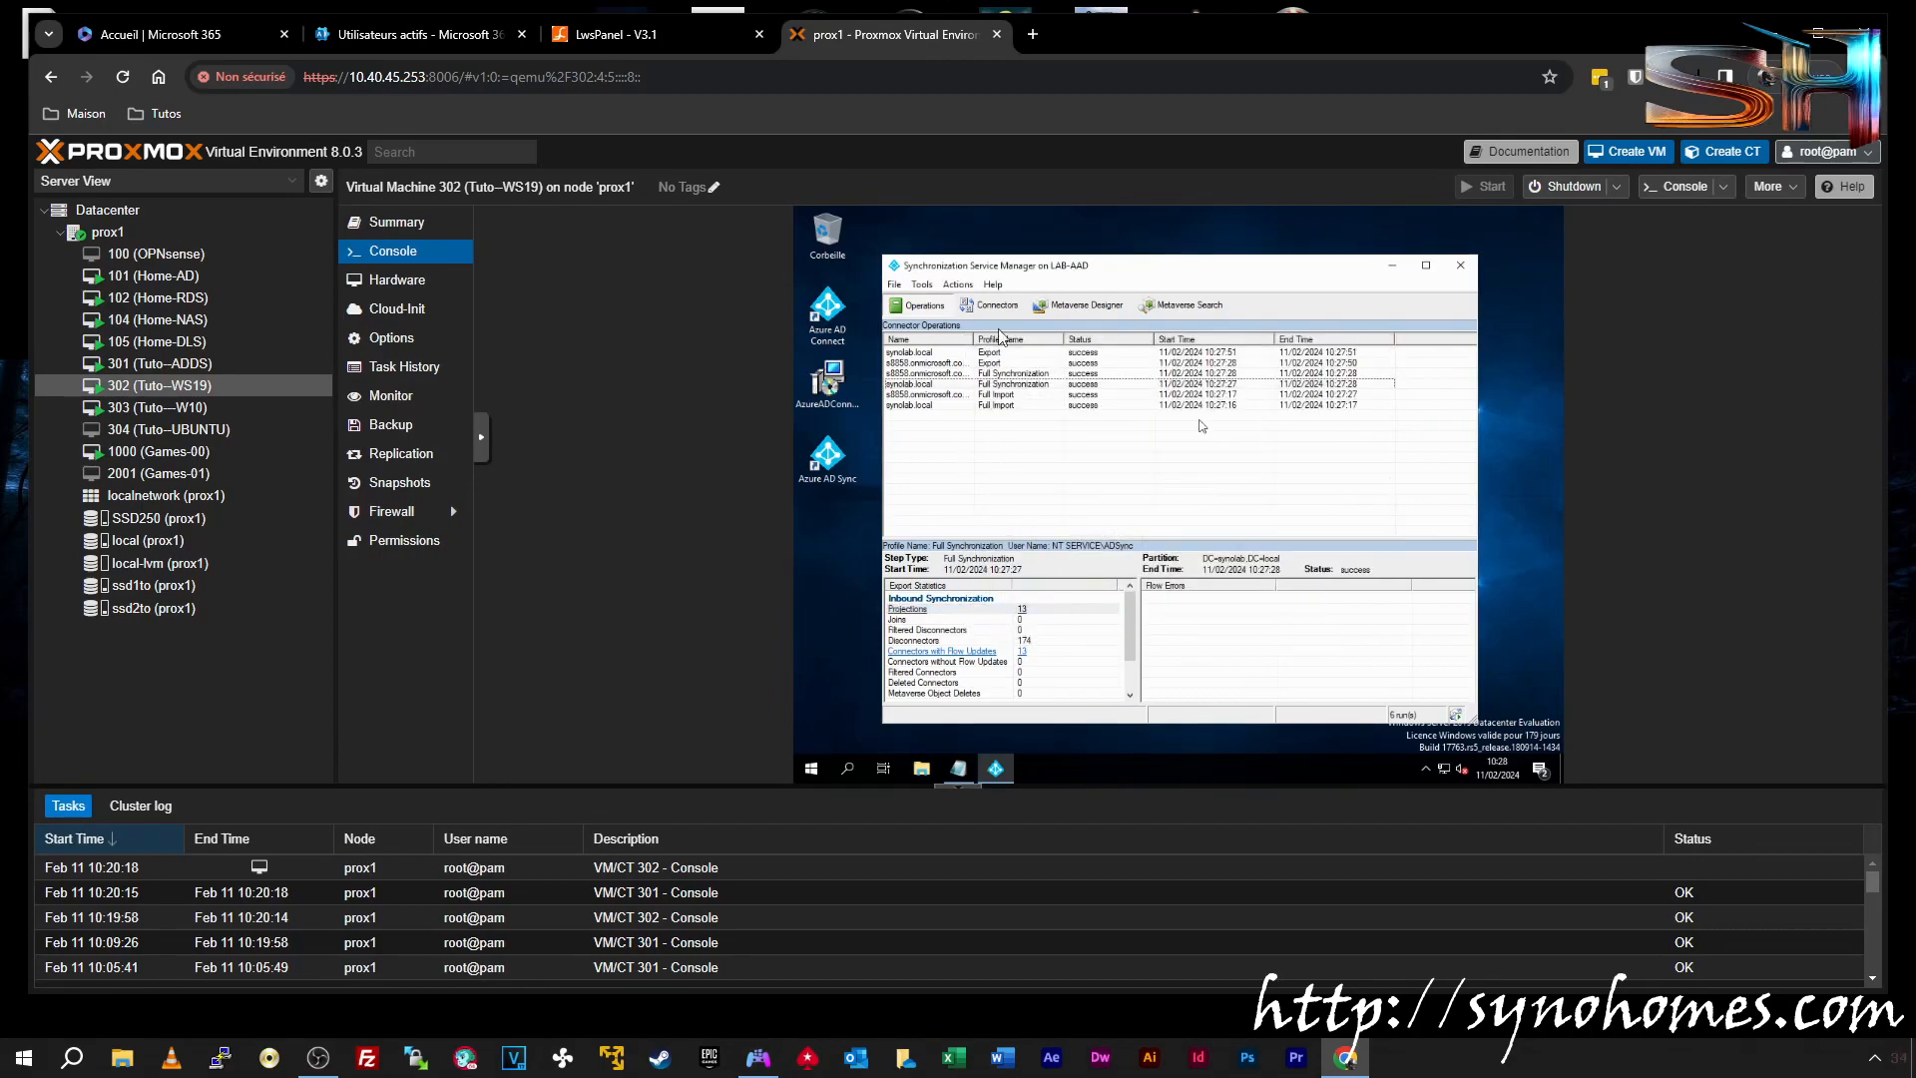
{"action": "left_click", "coordinate": [1460, 265]}
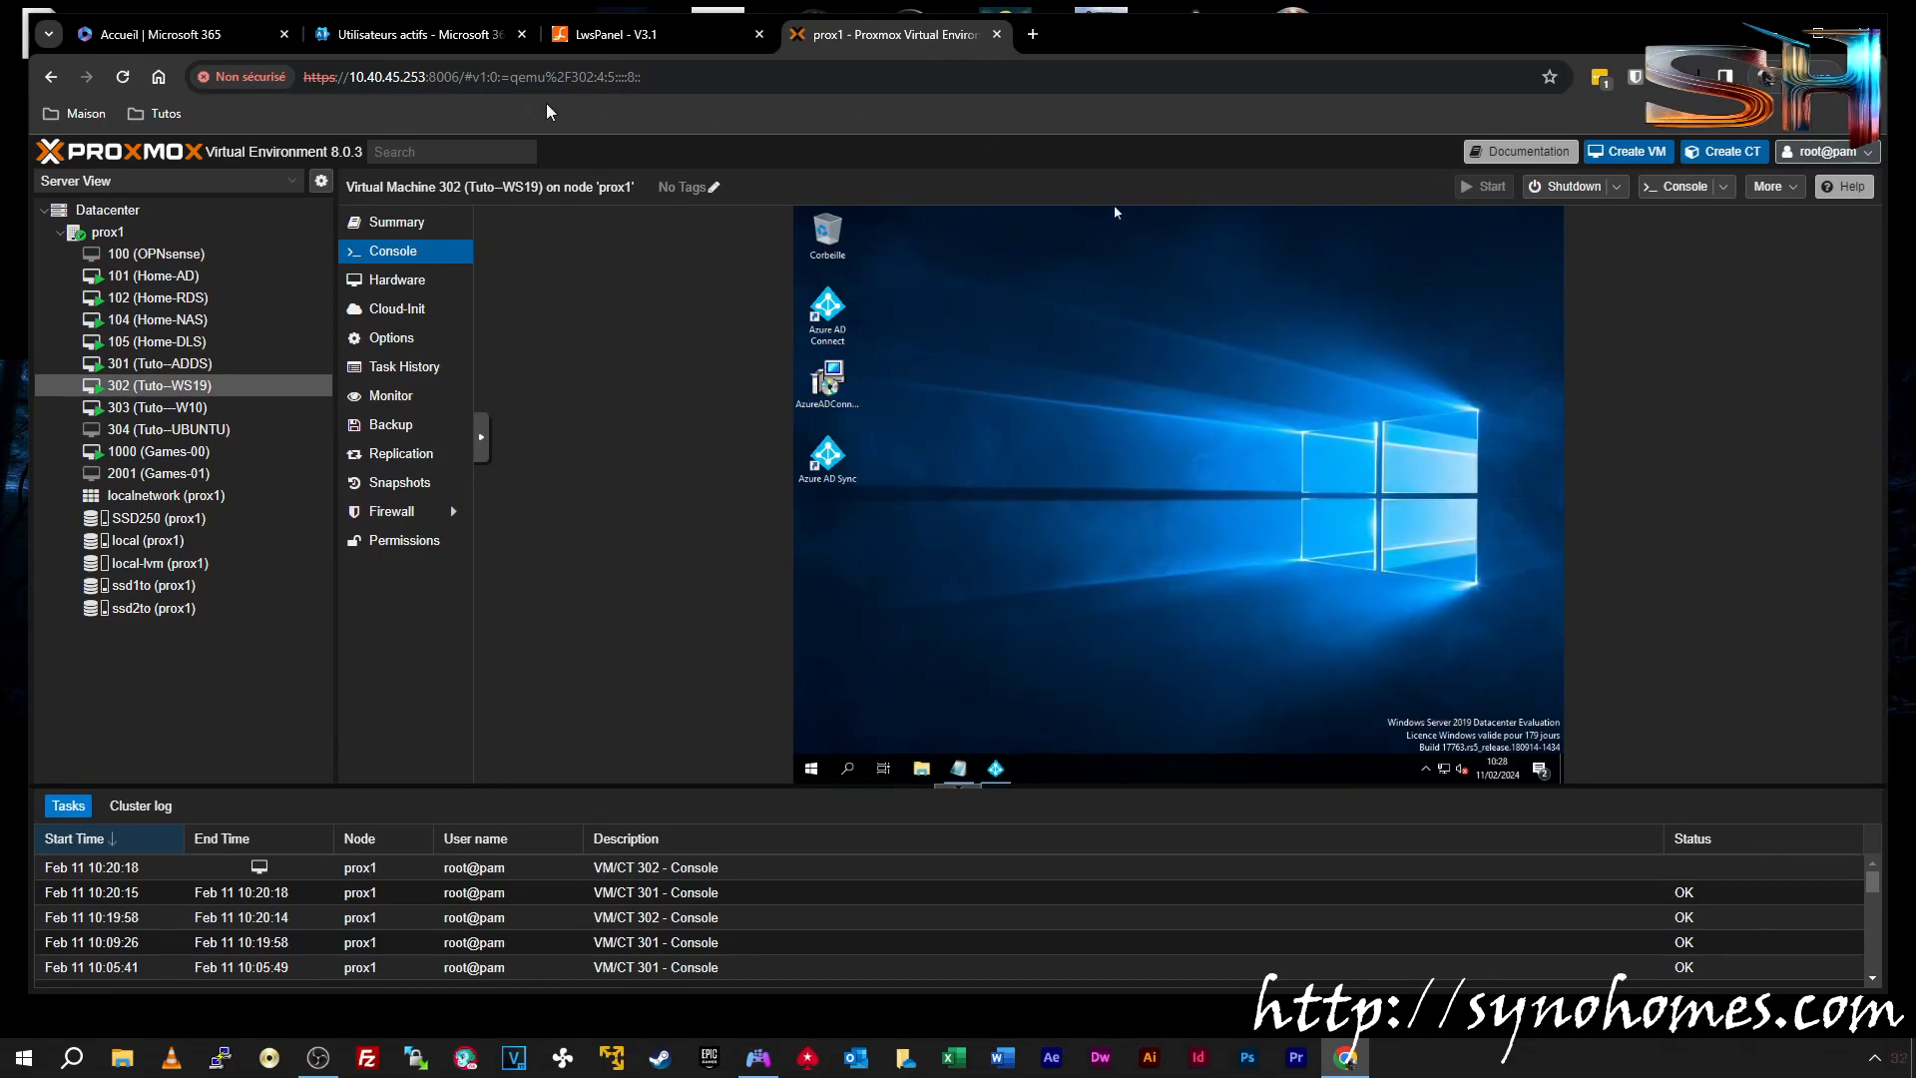
Refresh Utilisateurs actifs to see the synced FORM, TEST and VIP users, then return to Proxmox
{"action": "left_click", "coordinate": [380, 46]}
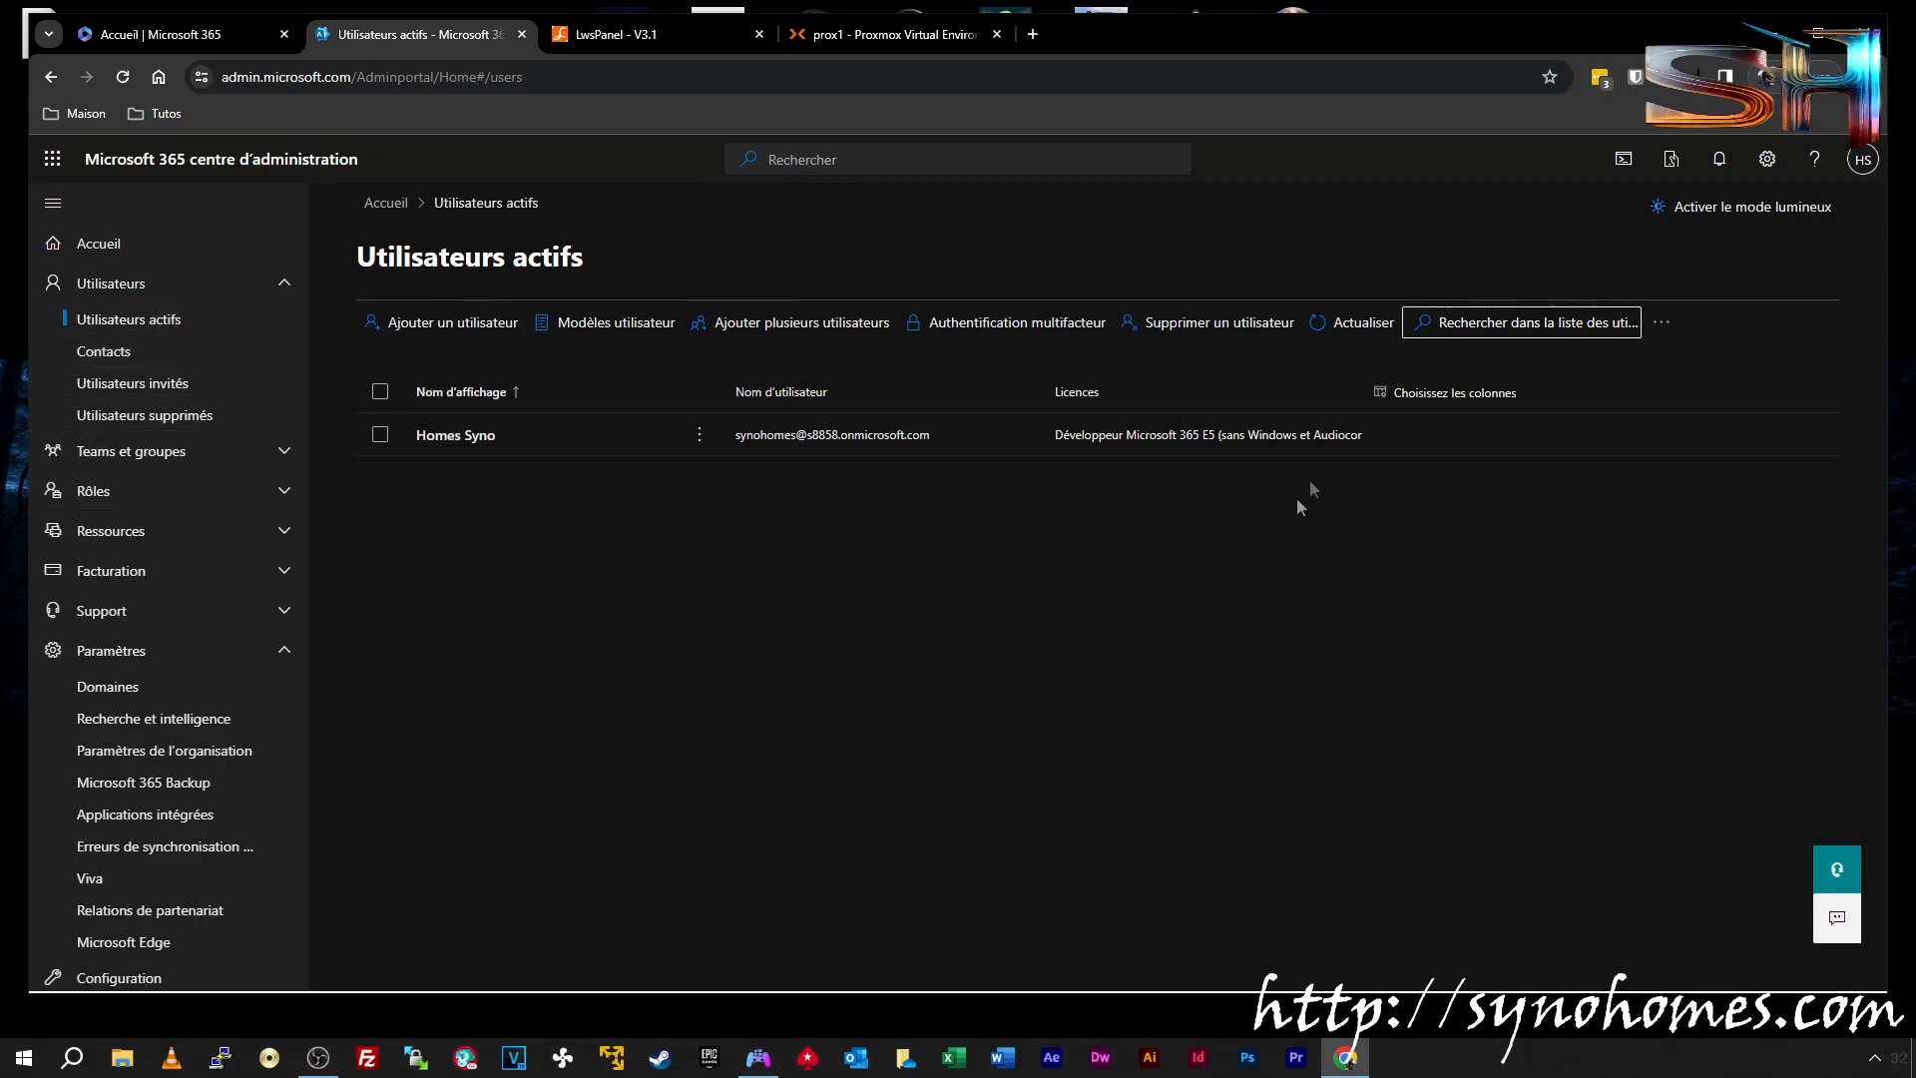
{"action": "left_click", "coordinate": [1352, 334]}
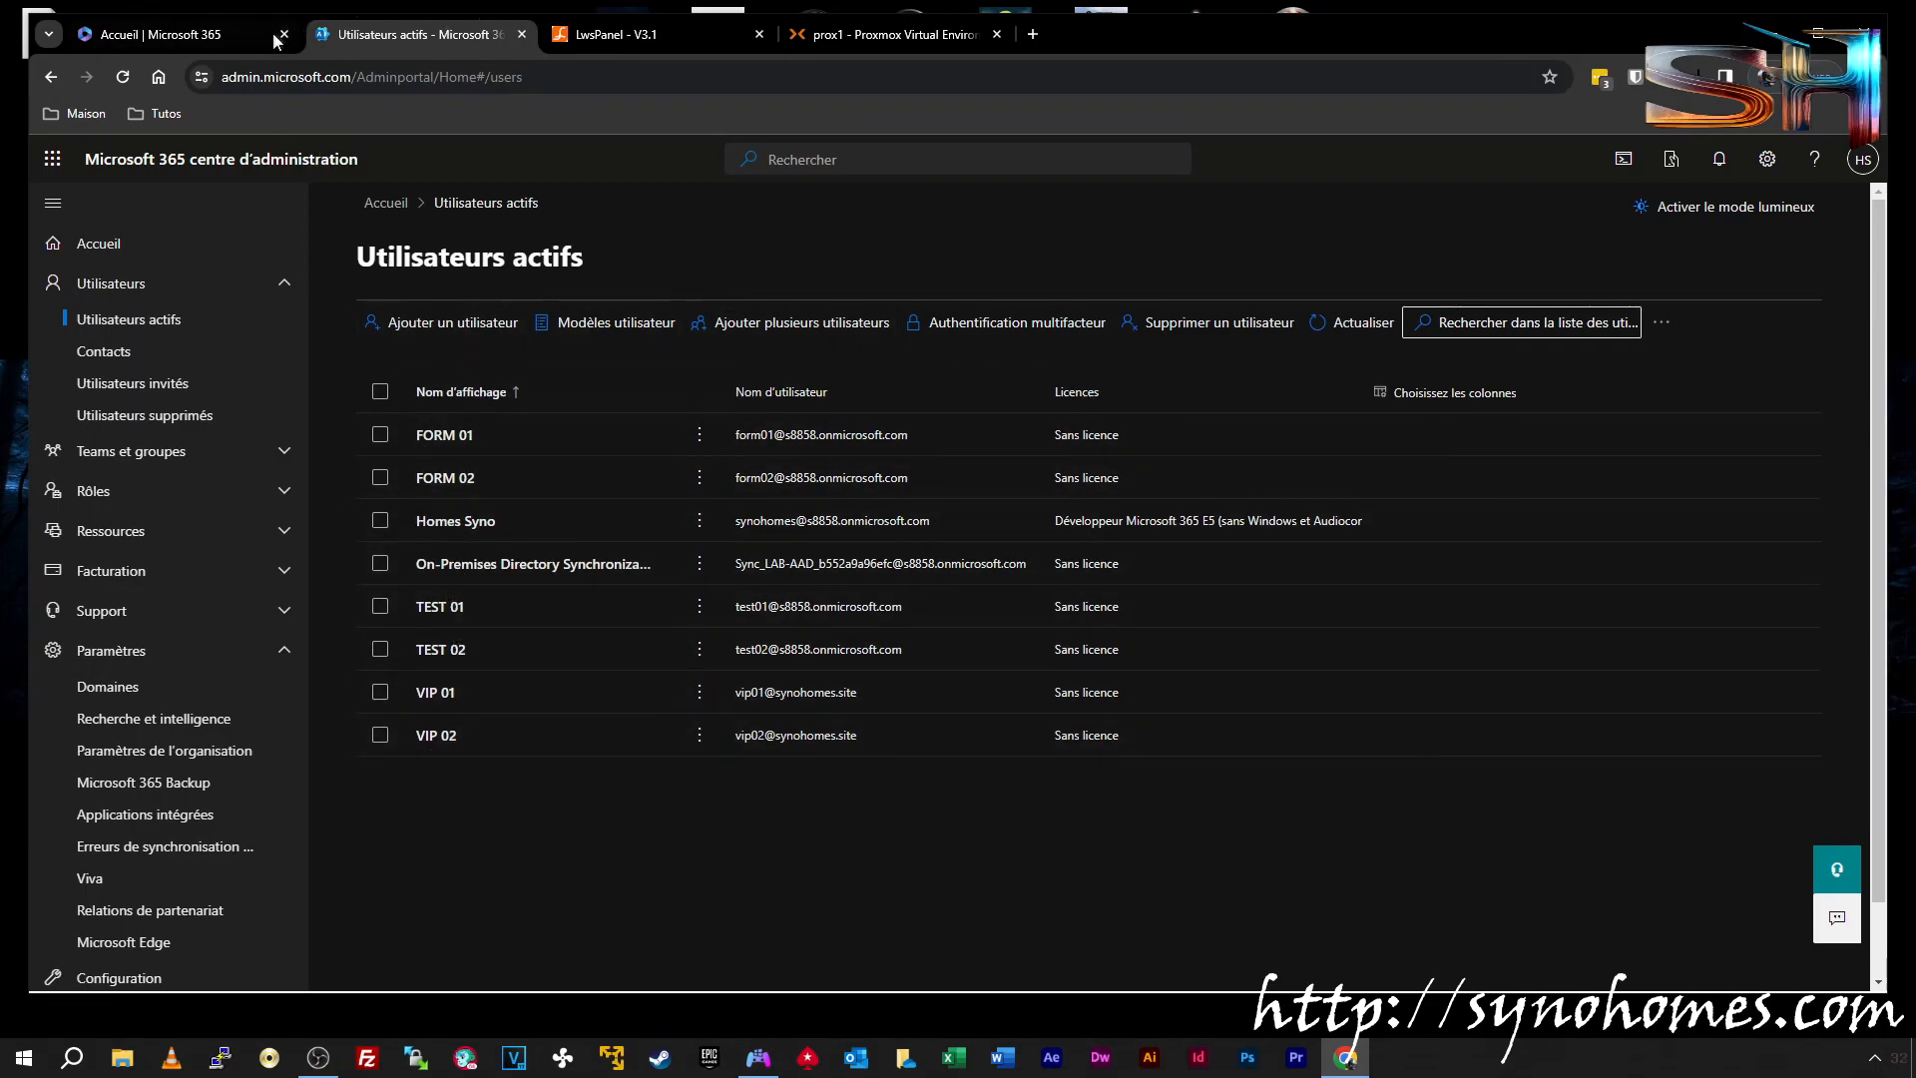
{"action": "left_click", "coordinate": [878, 34]}
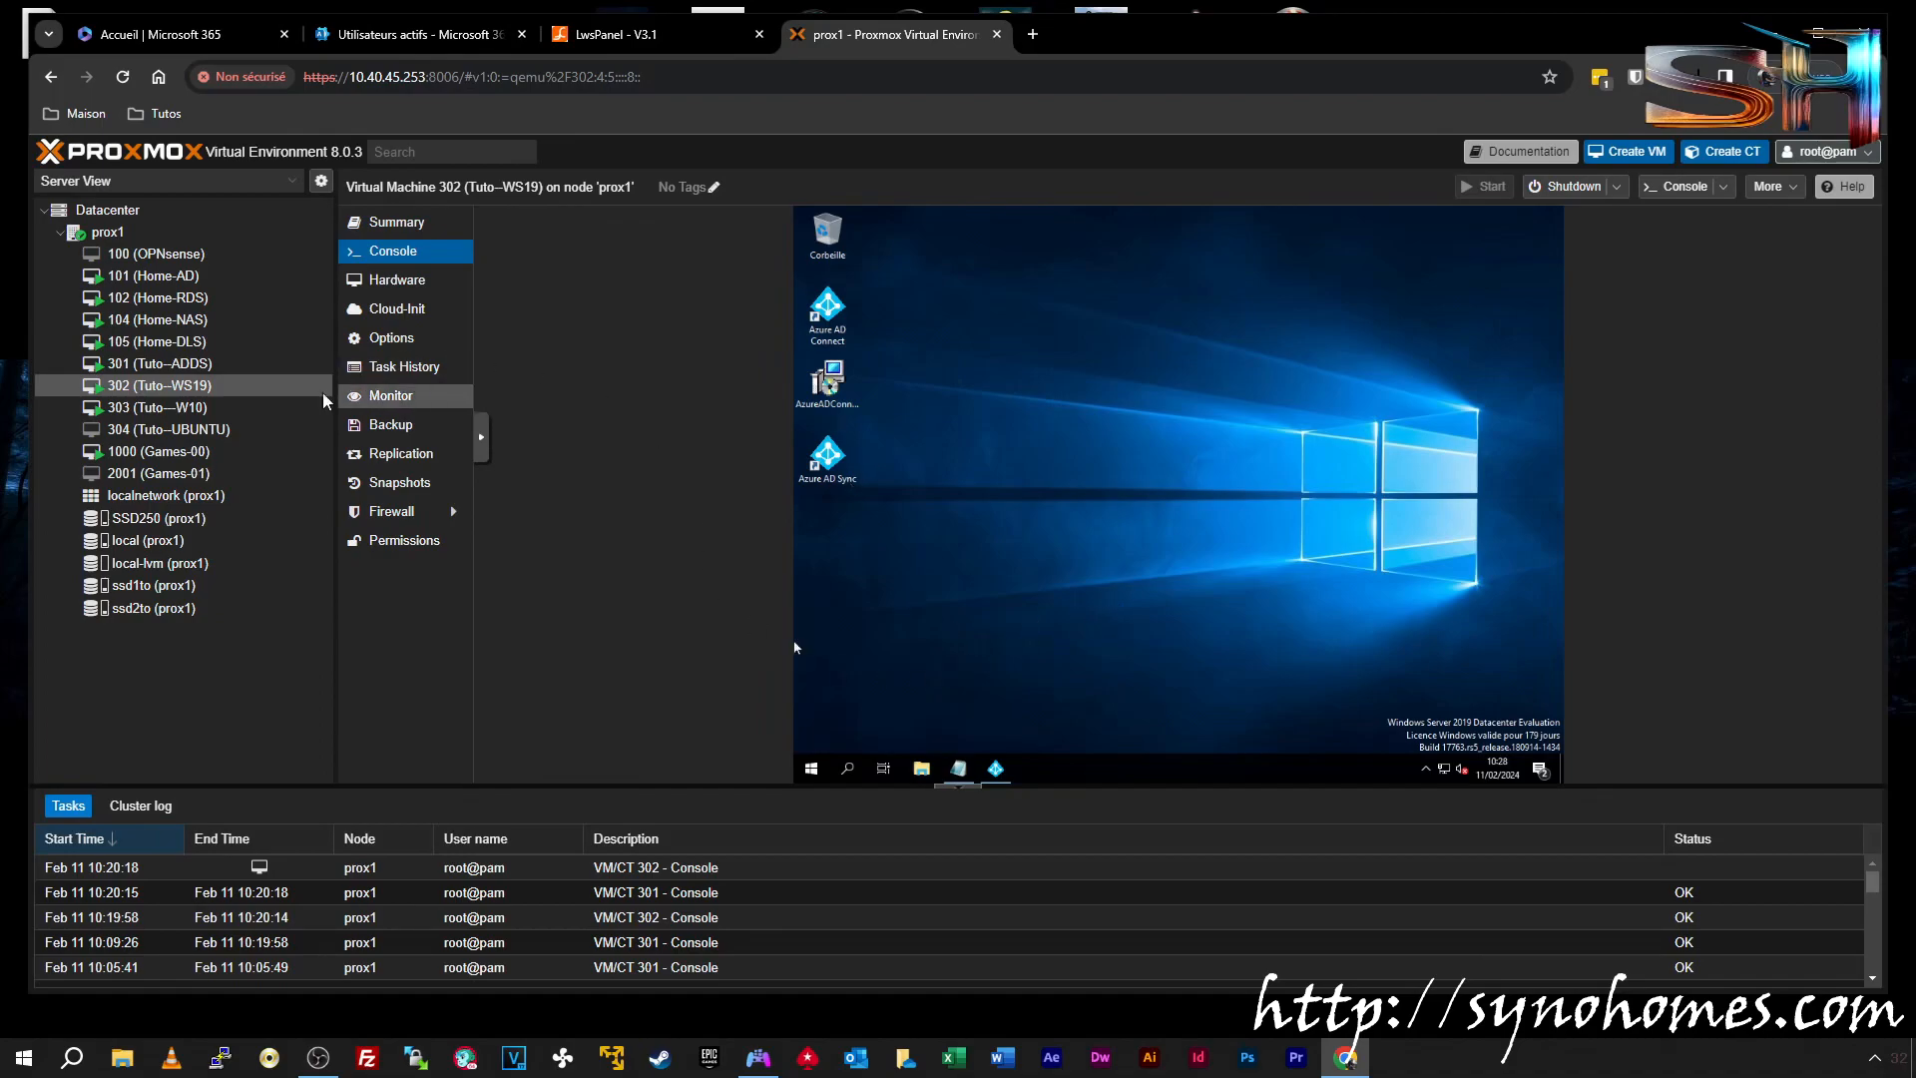
In VM 301 Tuto-ADDS's console, open Active Directory Users and Computers and view the TEST 01 to VIP 02 users
{"action": "left_click", "coordinate": [279, 364]}
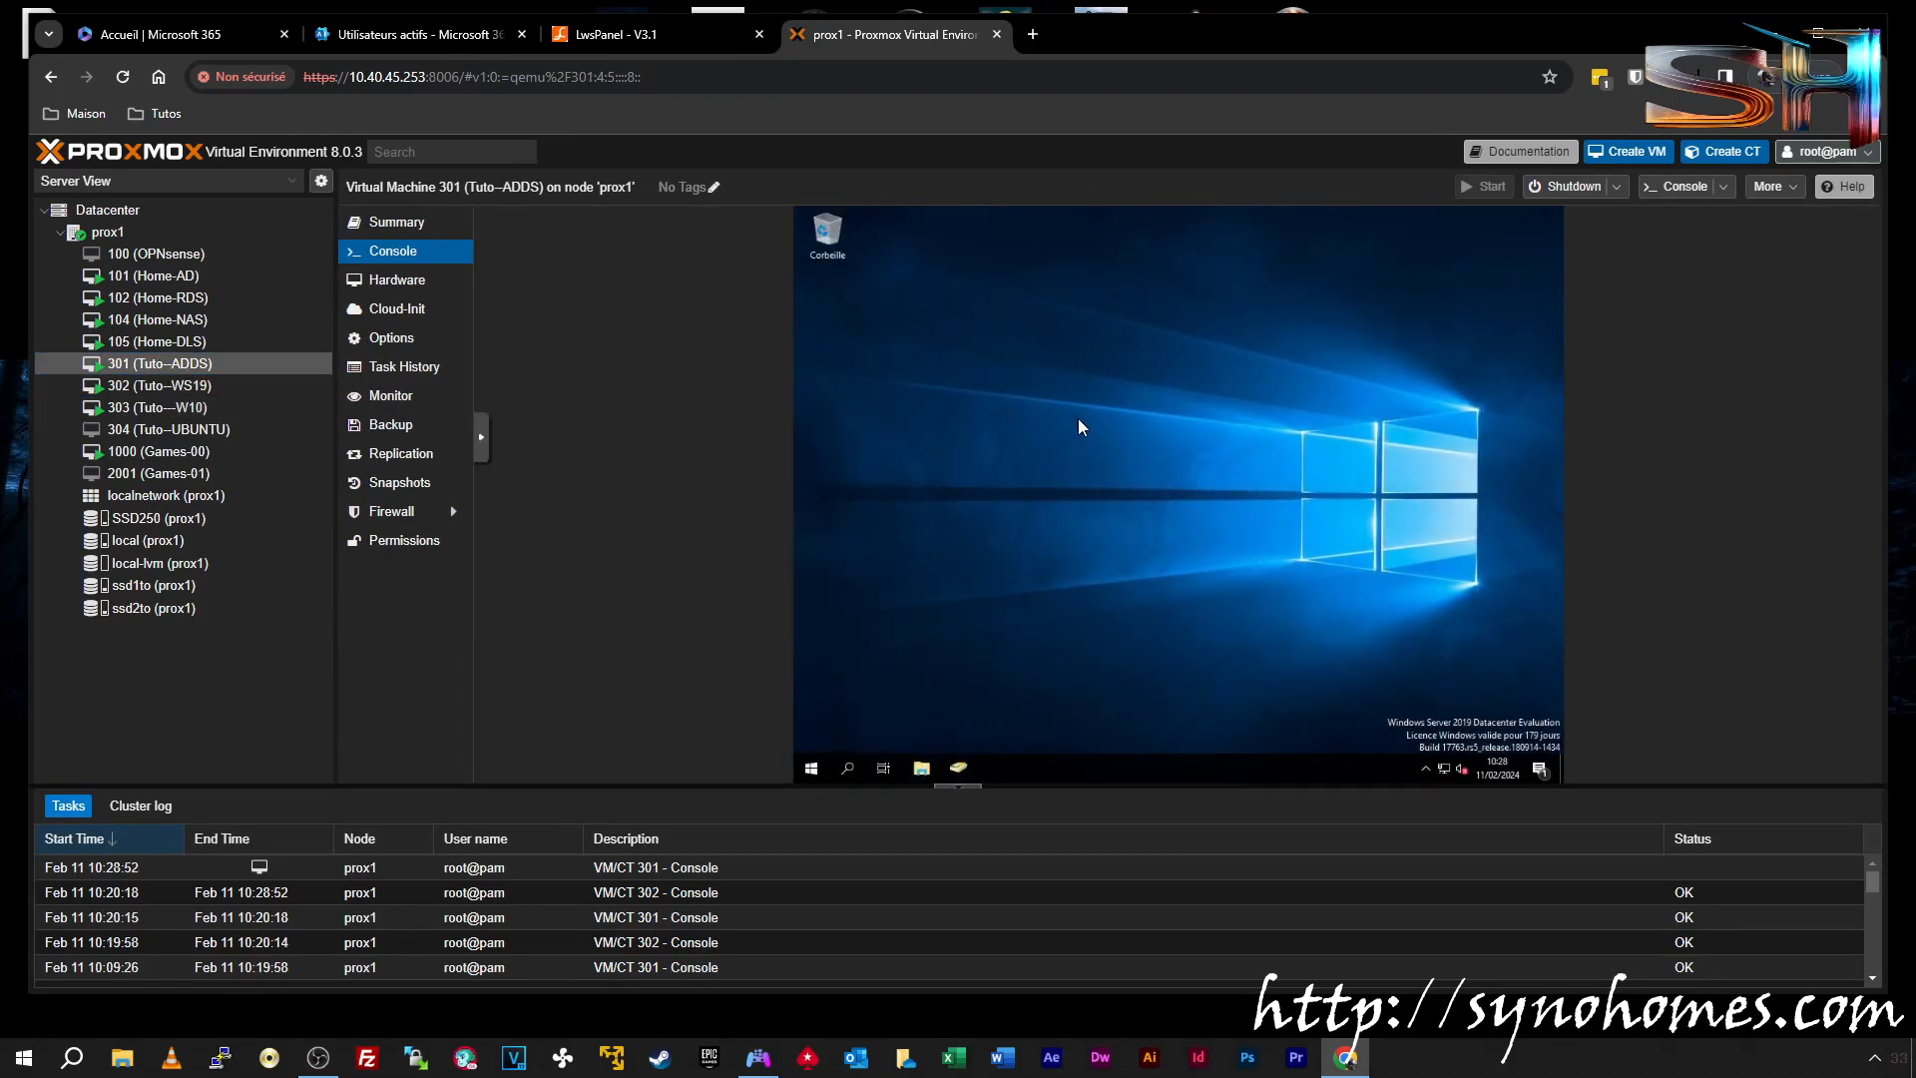
{"action": "left_click", "coordinate": [959, 766]}
{"action": "left_click_drag", "start_coordinate": [1099, 456], "coordinate": [1101, 364]}
{"action": "left_click", "coordinate": [379, 34]}
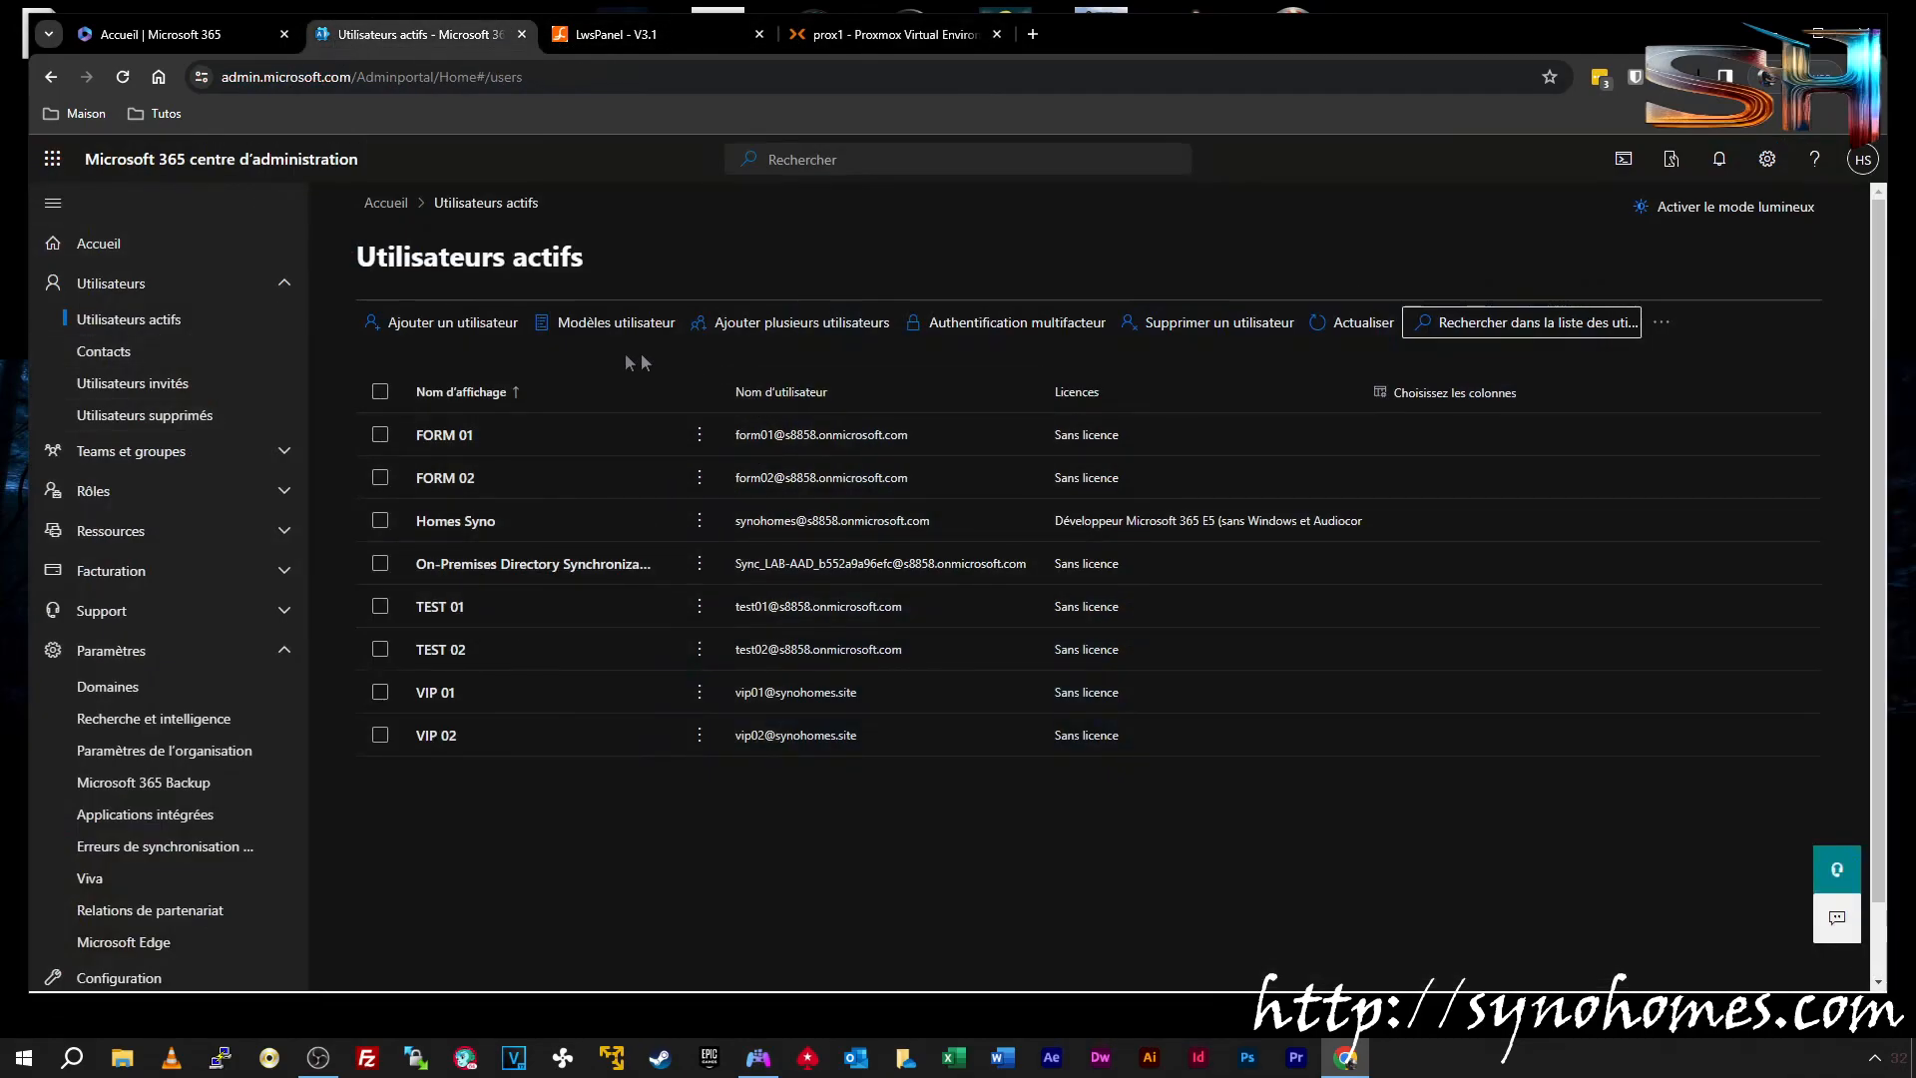
{"action": "left_click", "coordinate": [878, 34]}
{"action": "left_click", "coordinate": [1094, 437]}
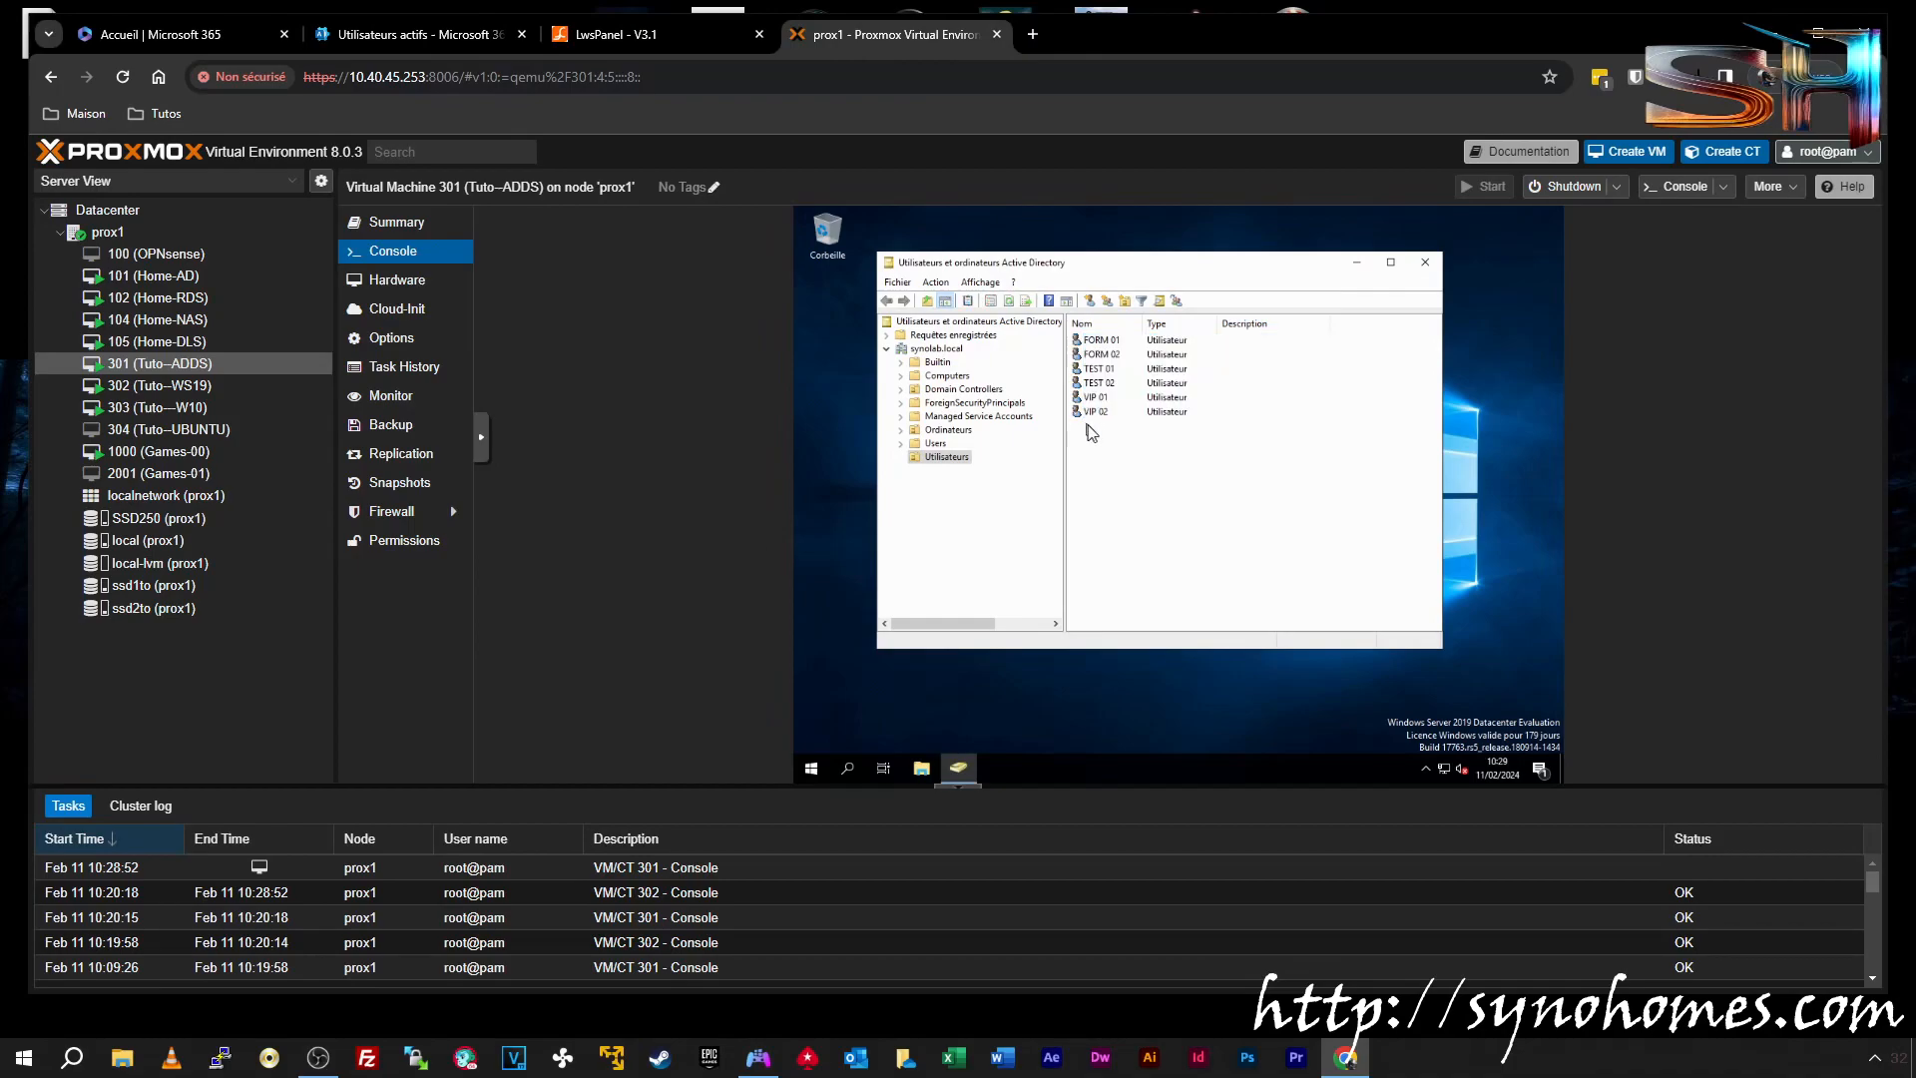
Check VIP 01's logon name suffix in Propriétés > Compte
{"action": "left_click", "coordinate": [1096, 413]}
{"action": "left_click", "coordinate": [1096, 399]}
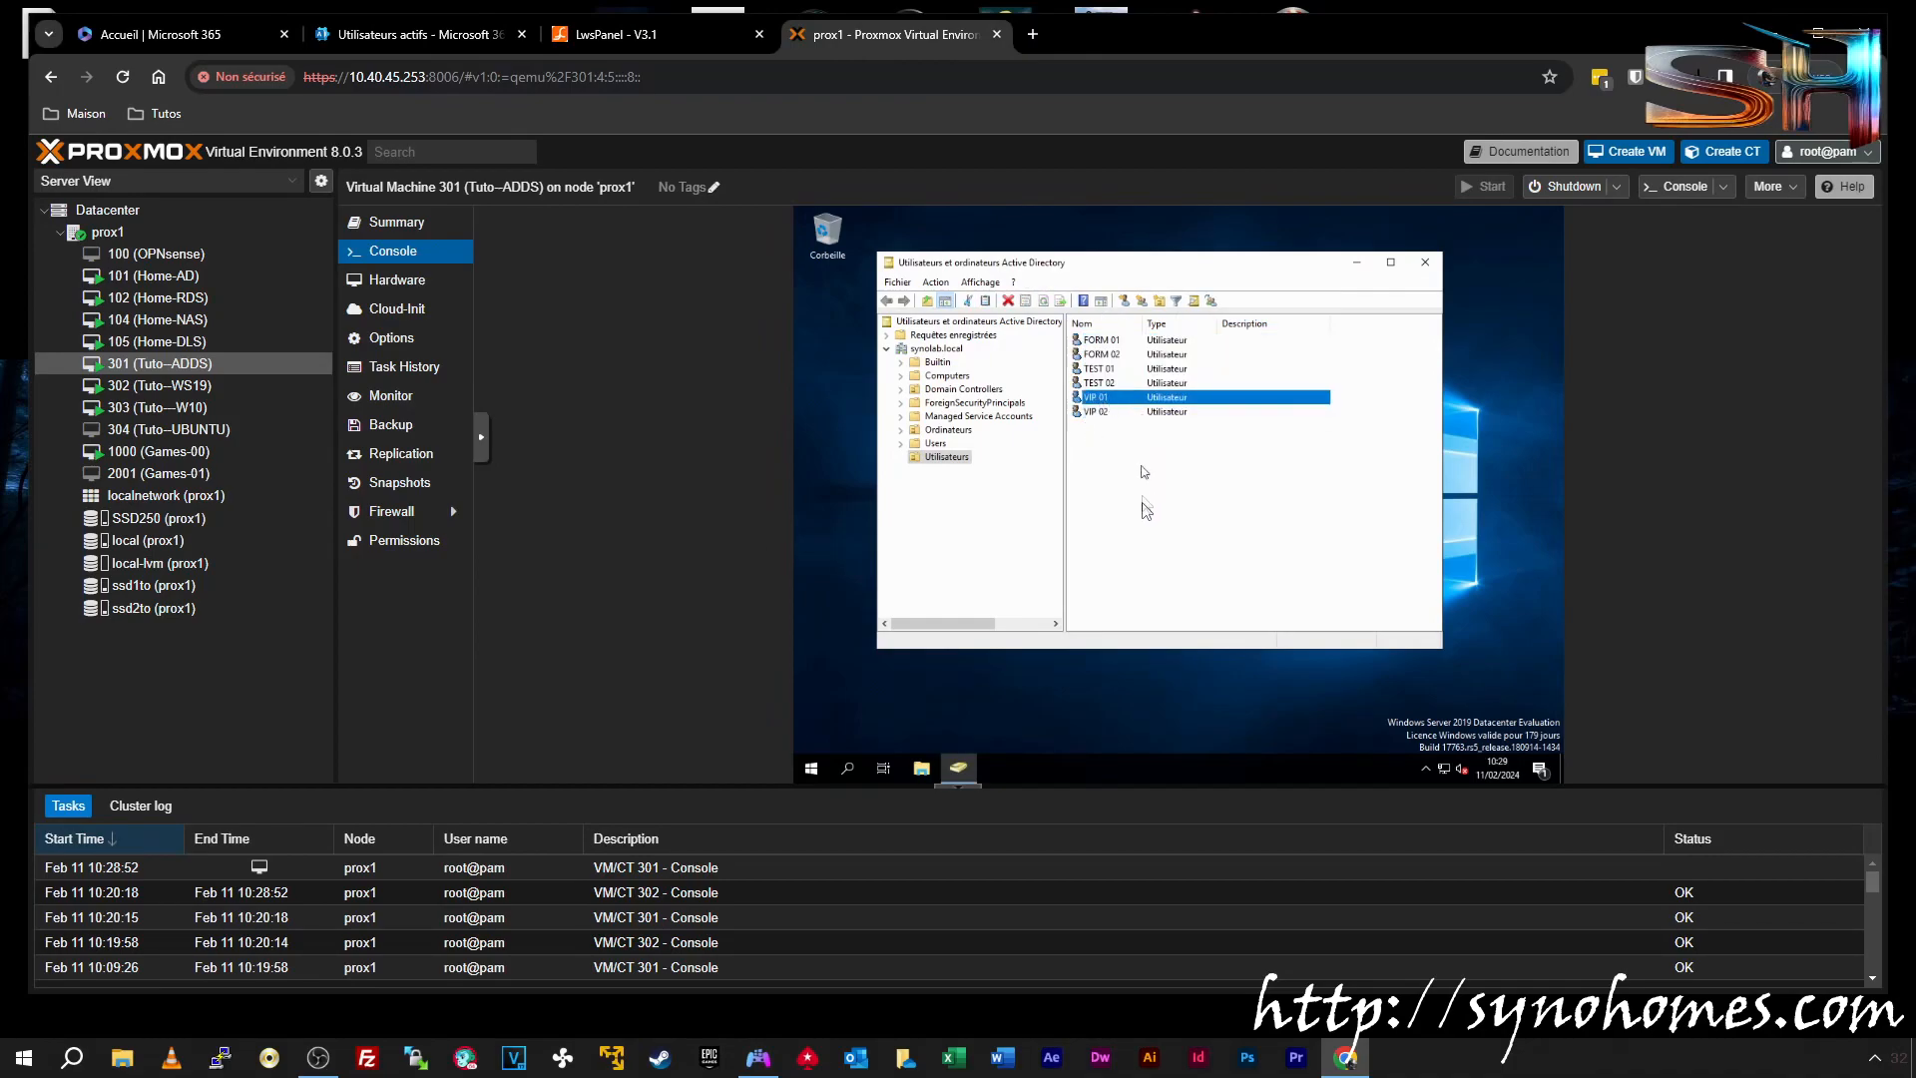
{"action": "right_click", "coordinate": [1098, 398]}
{"action": "left_click", "coordinate": [1146, 608]}
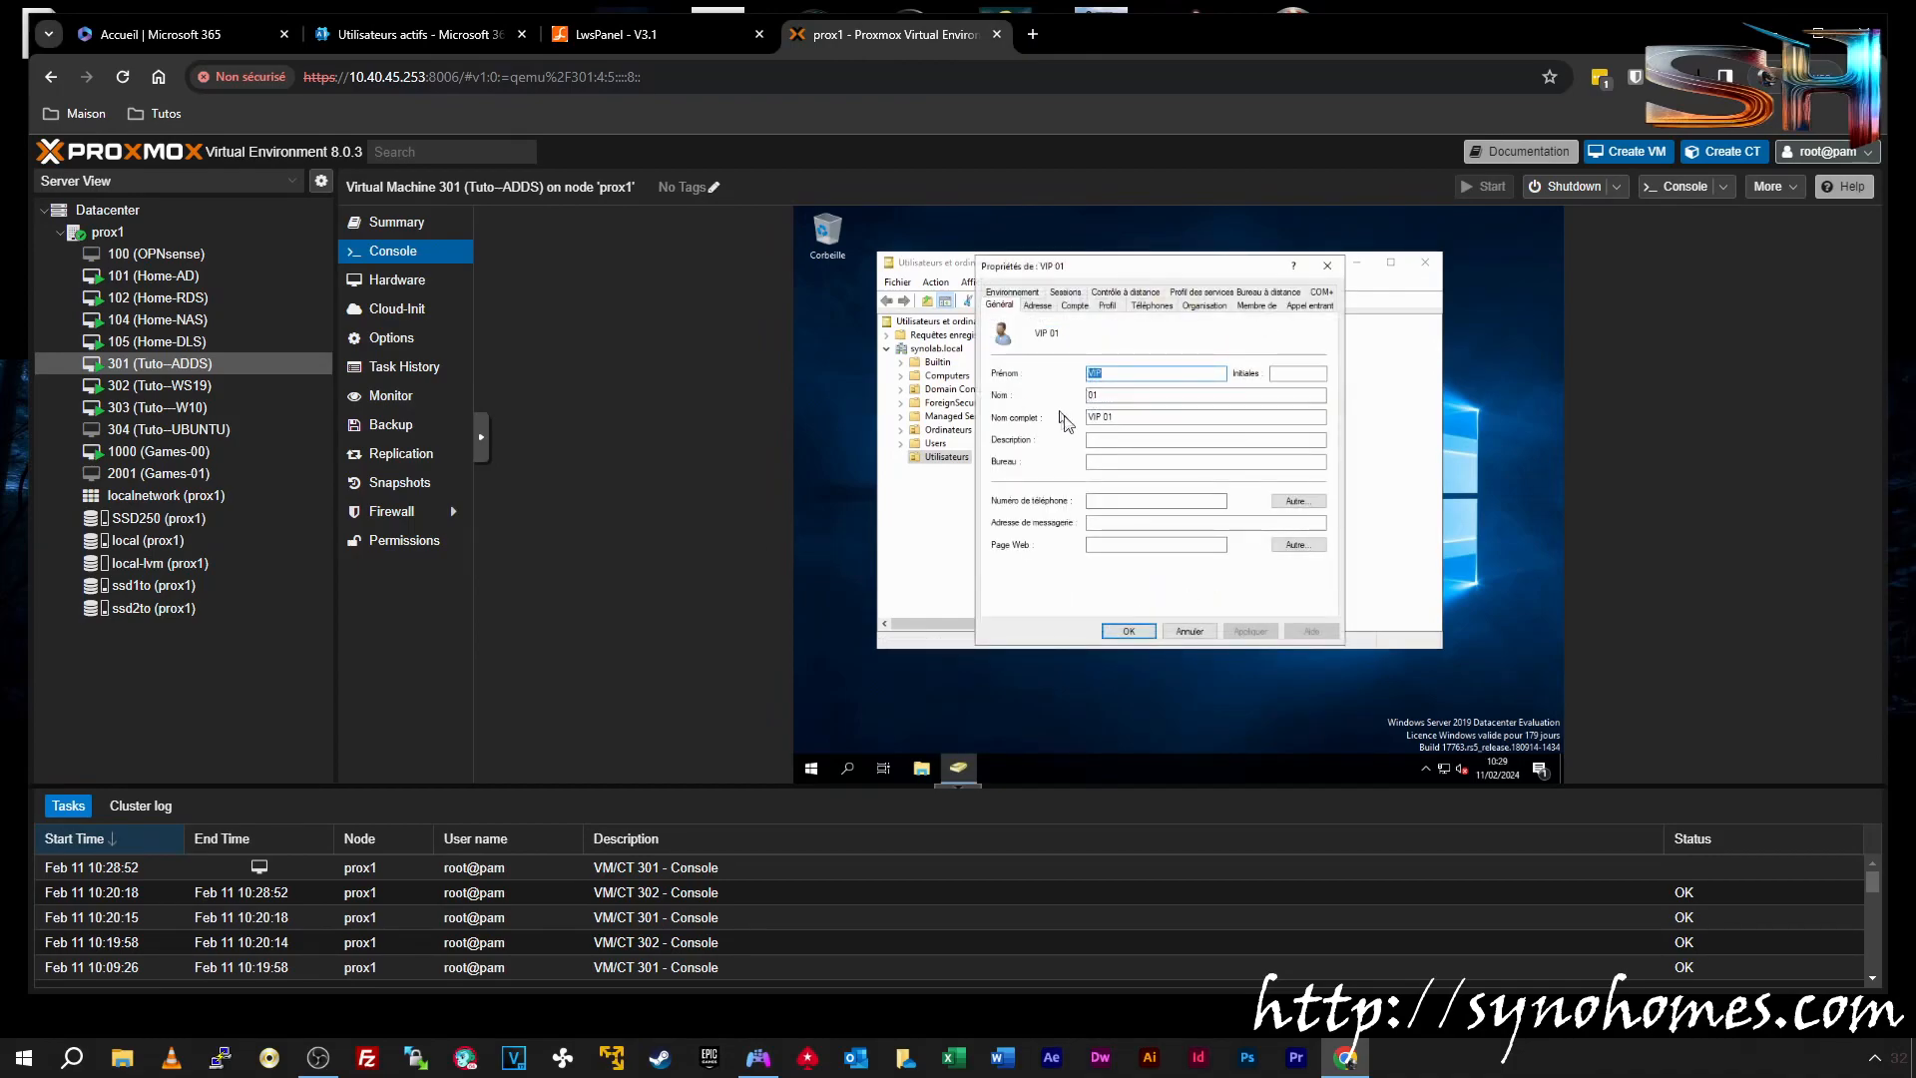
{"action": "left_click", "coordinate": [1075, 304]}
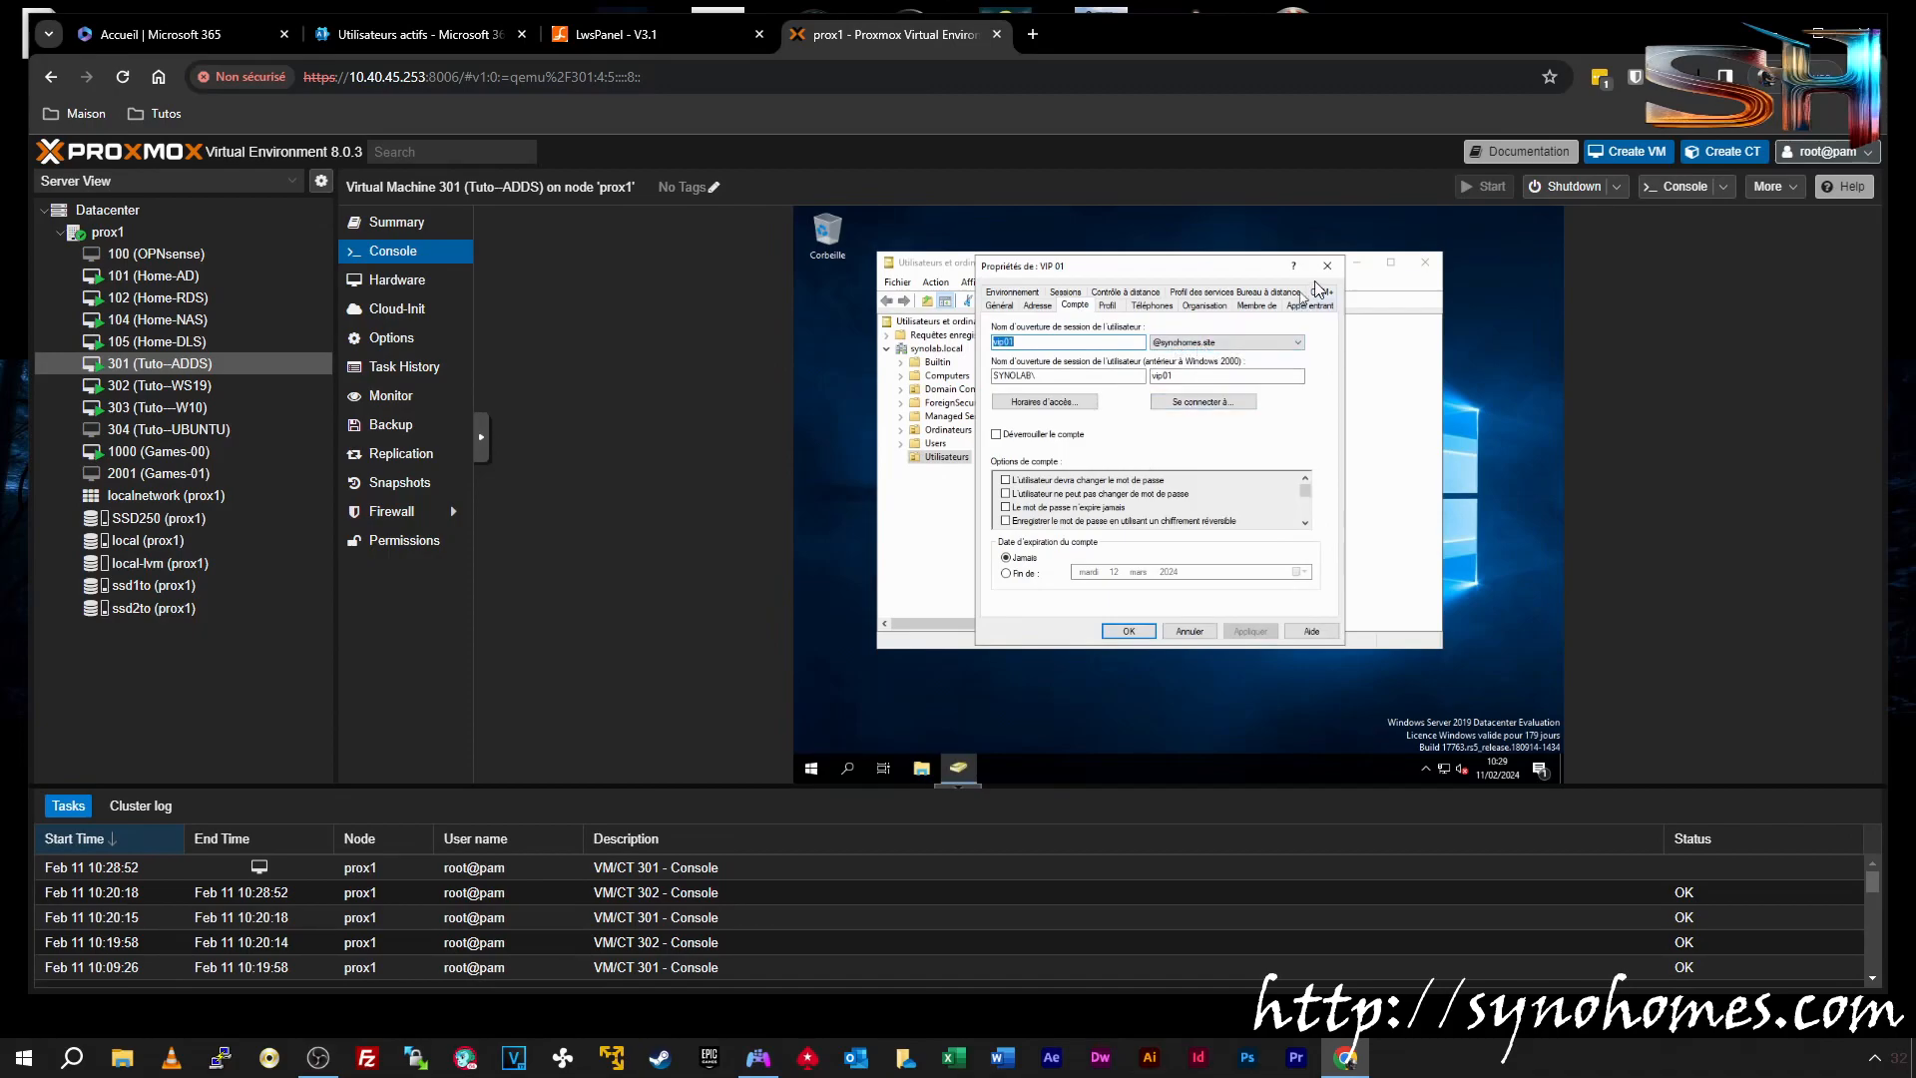
{"action": "left_click", "coordinate": [1328, 266]}
Check TEST 01's logon name suffix in Propriétés > Compte, then return to Microsoft 365 active users
{"action": "left_click", "coordinate": [1095, 369]}
{"action": "right_click", "coordinate": [1097, 365]}
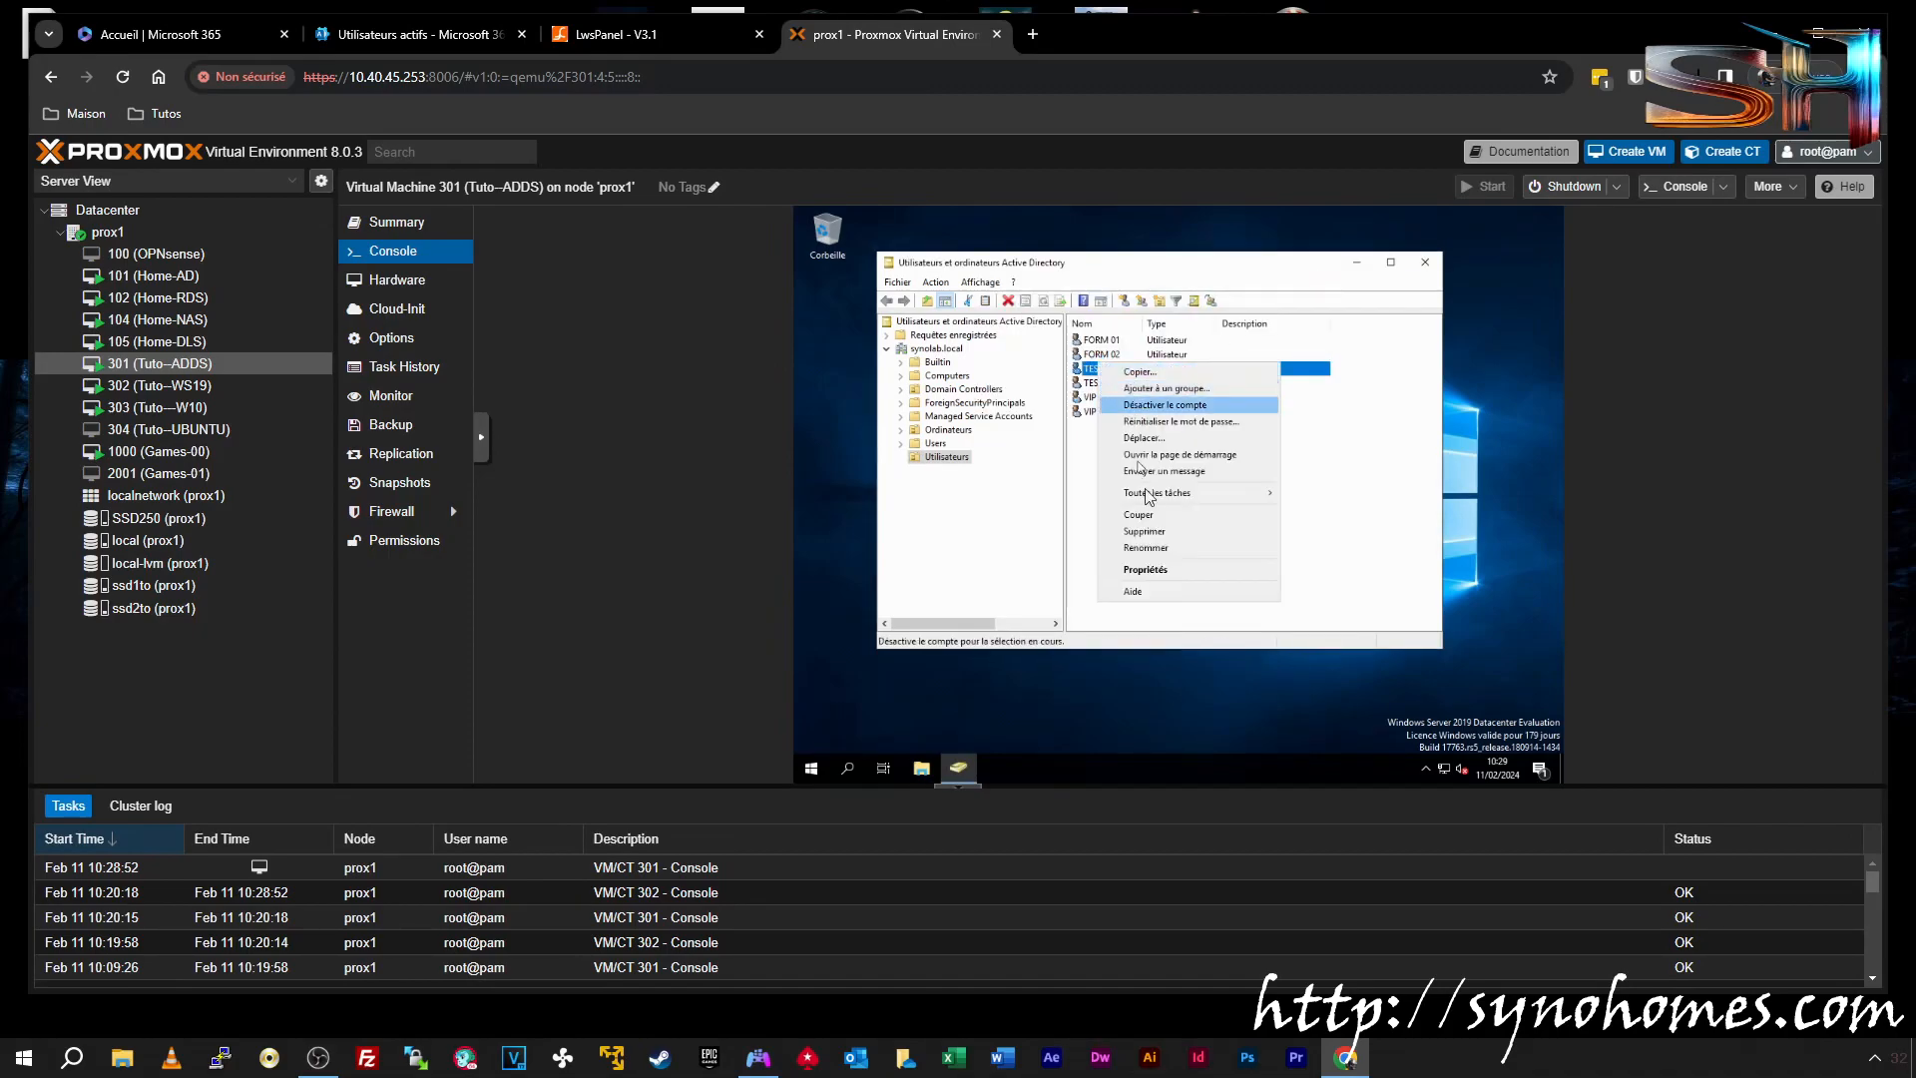
{"action": "left_click", "coordinate": [1147, 570]}
{"action": "left_click", "coordinate": [1075, 304]}
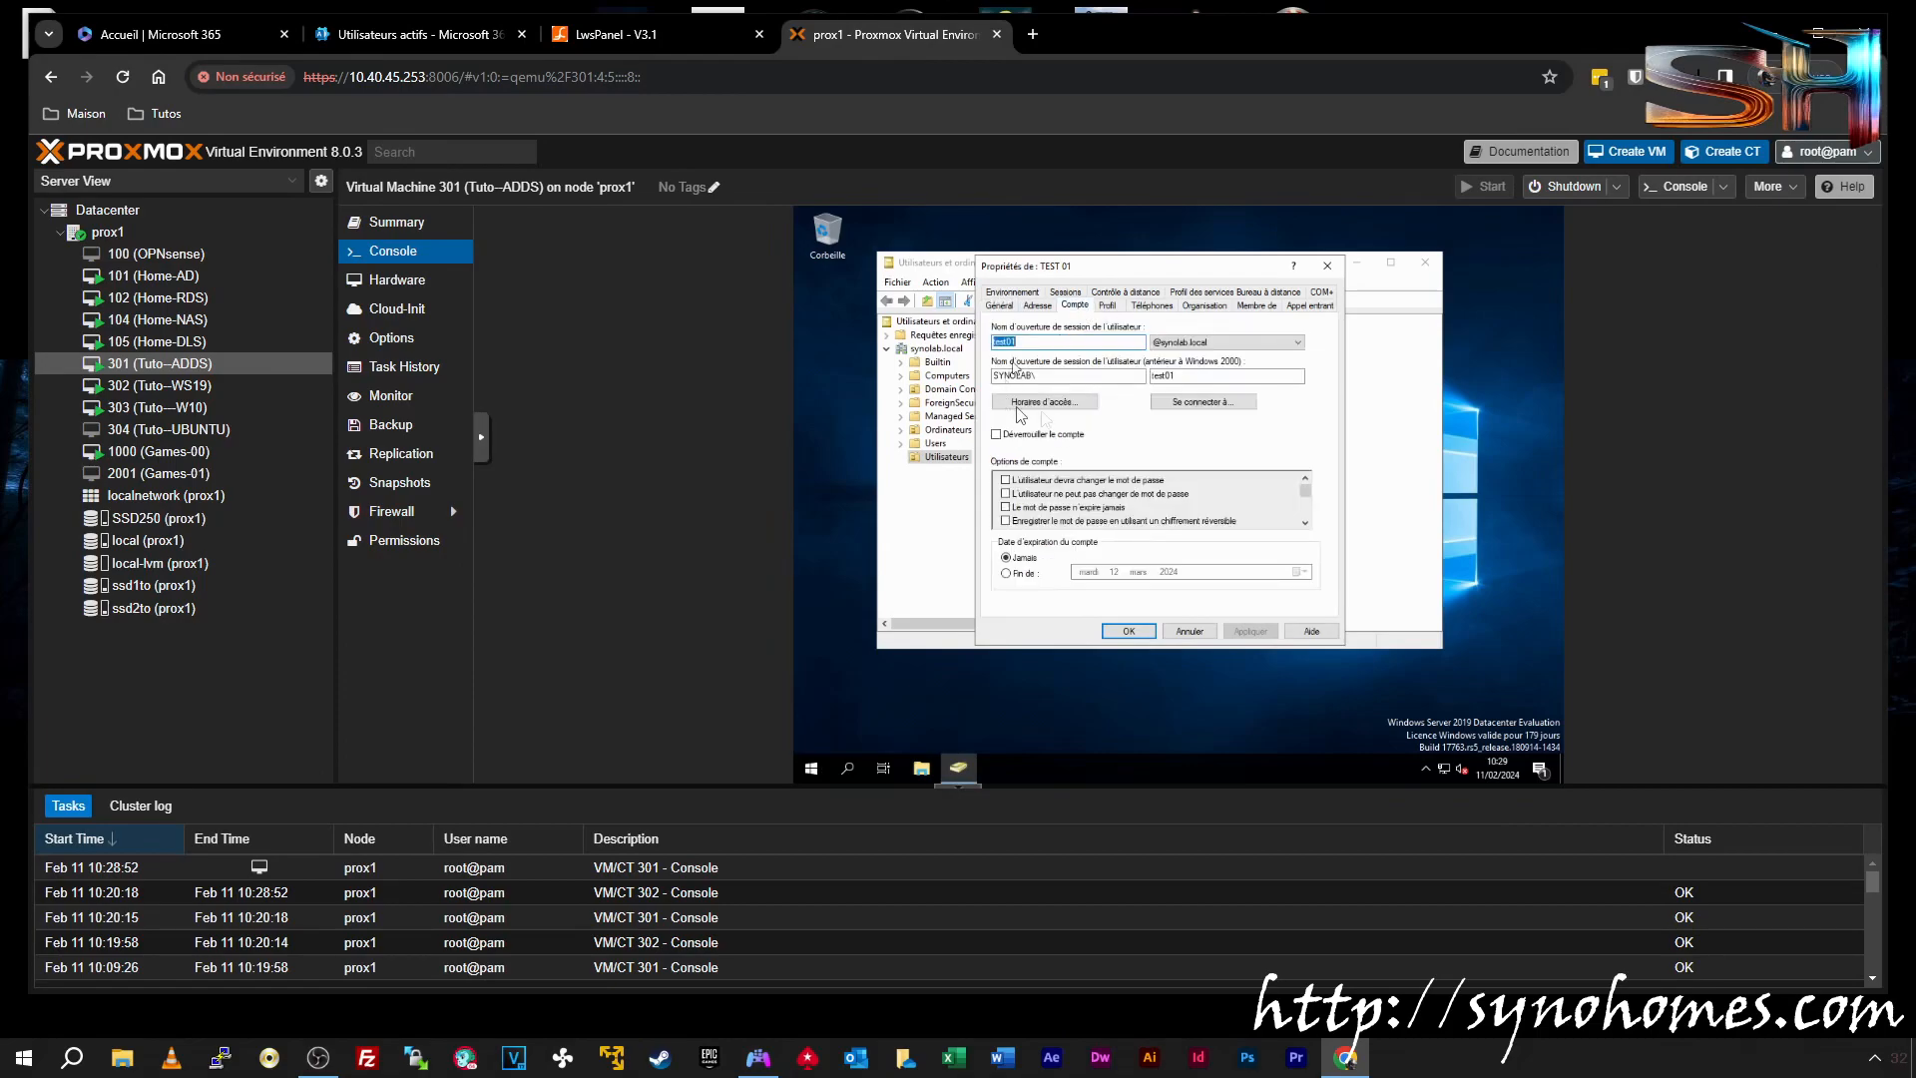
{"action": "left_click", "coordinate": [1328, 266]}
{"action": "left_click", "coordinate": [429, 35]}
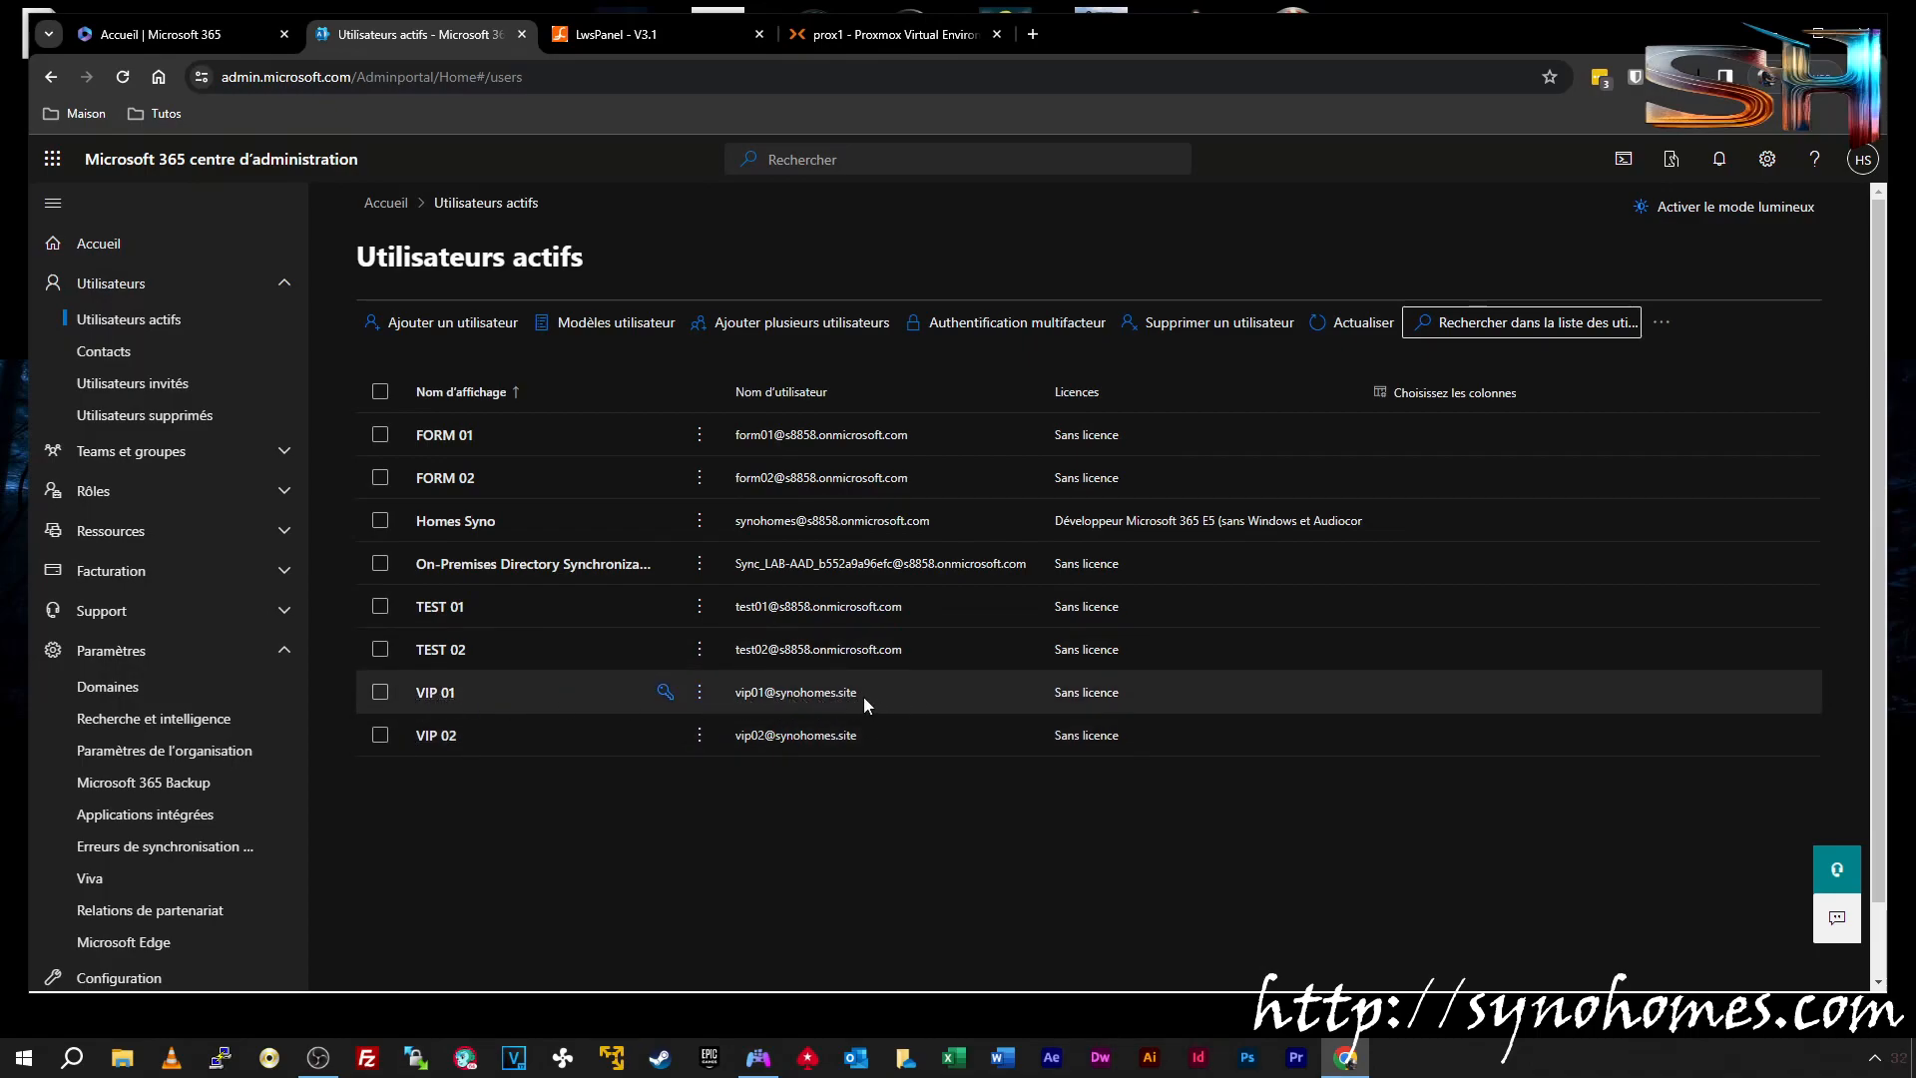
Glance at TEST 01's details, then pick France as VIP 02's usage location
{"action": "left_click", "coordinate": [776, 606]}
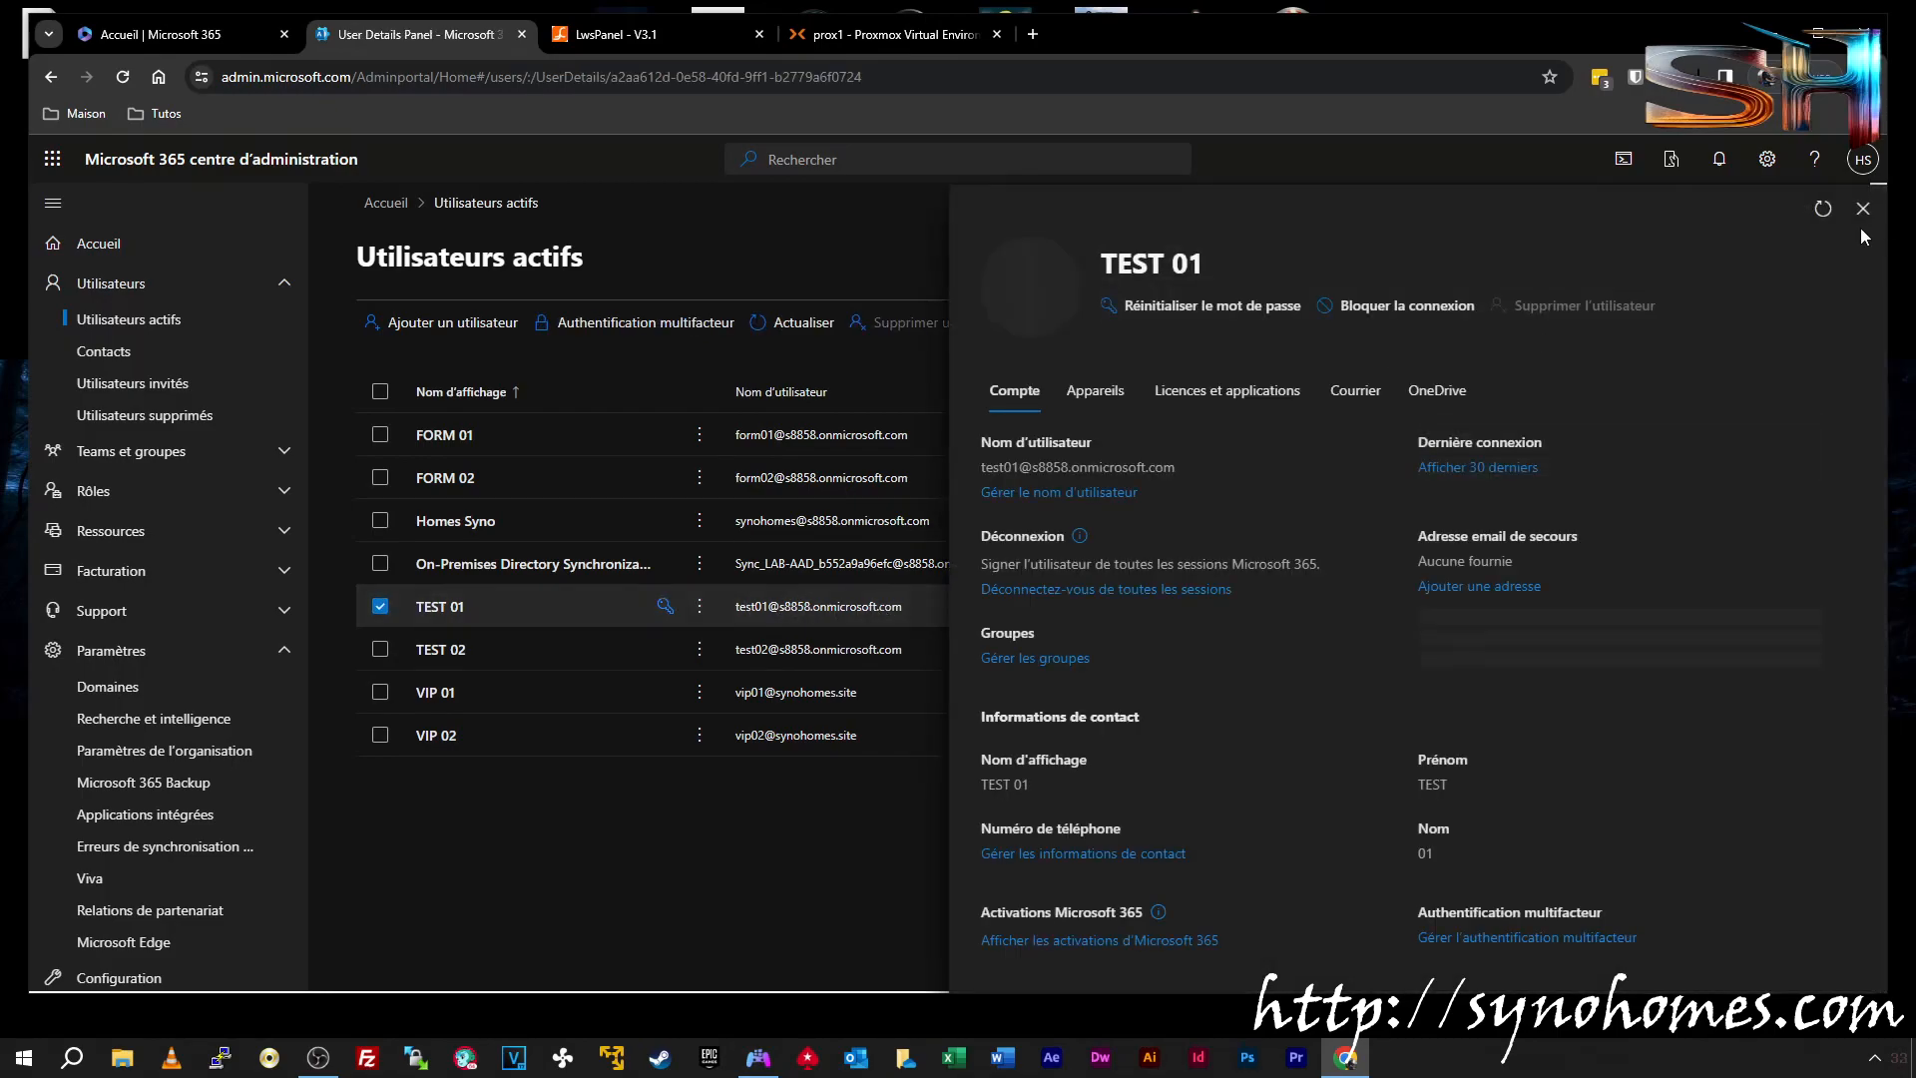
{"action": "left_click", "coordinate": [1846, 210]}
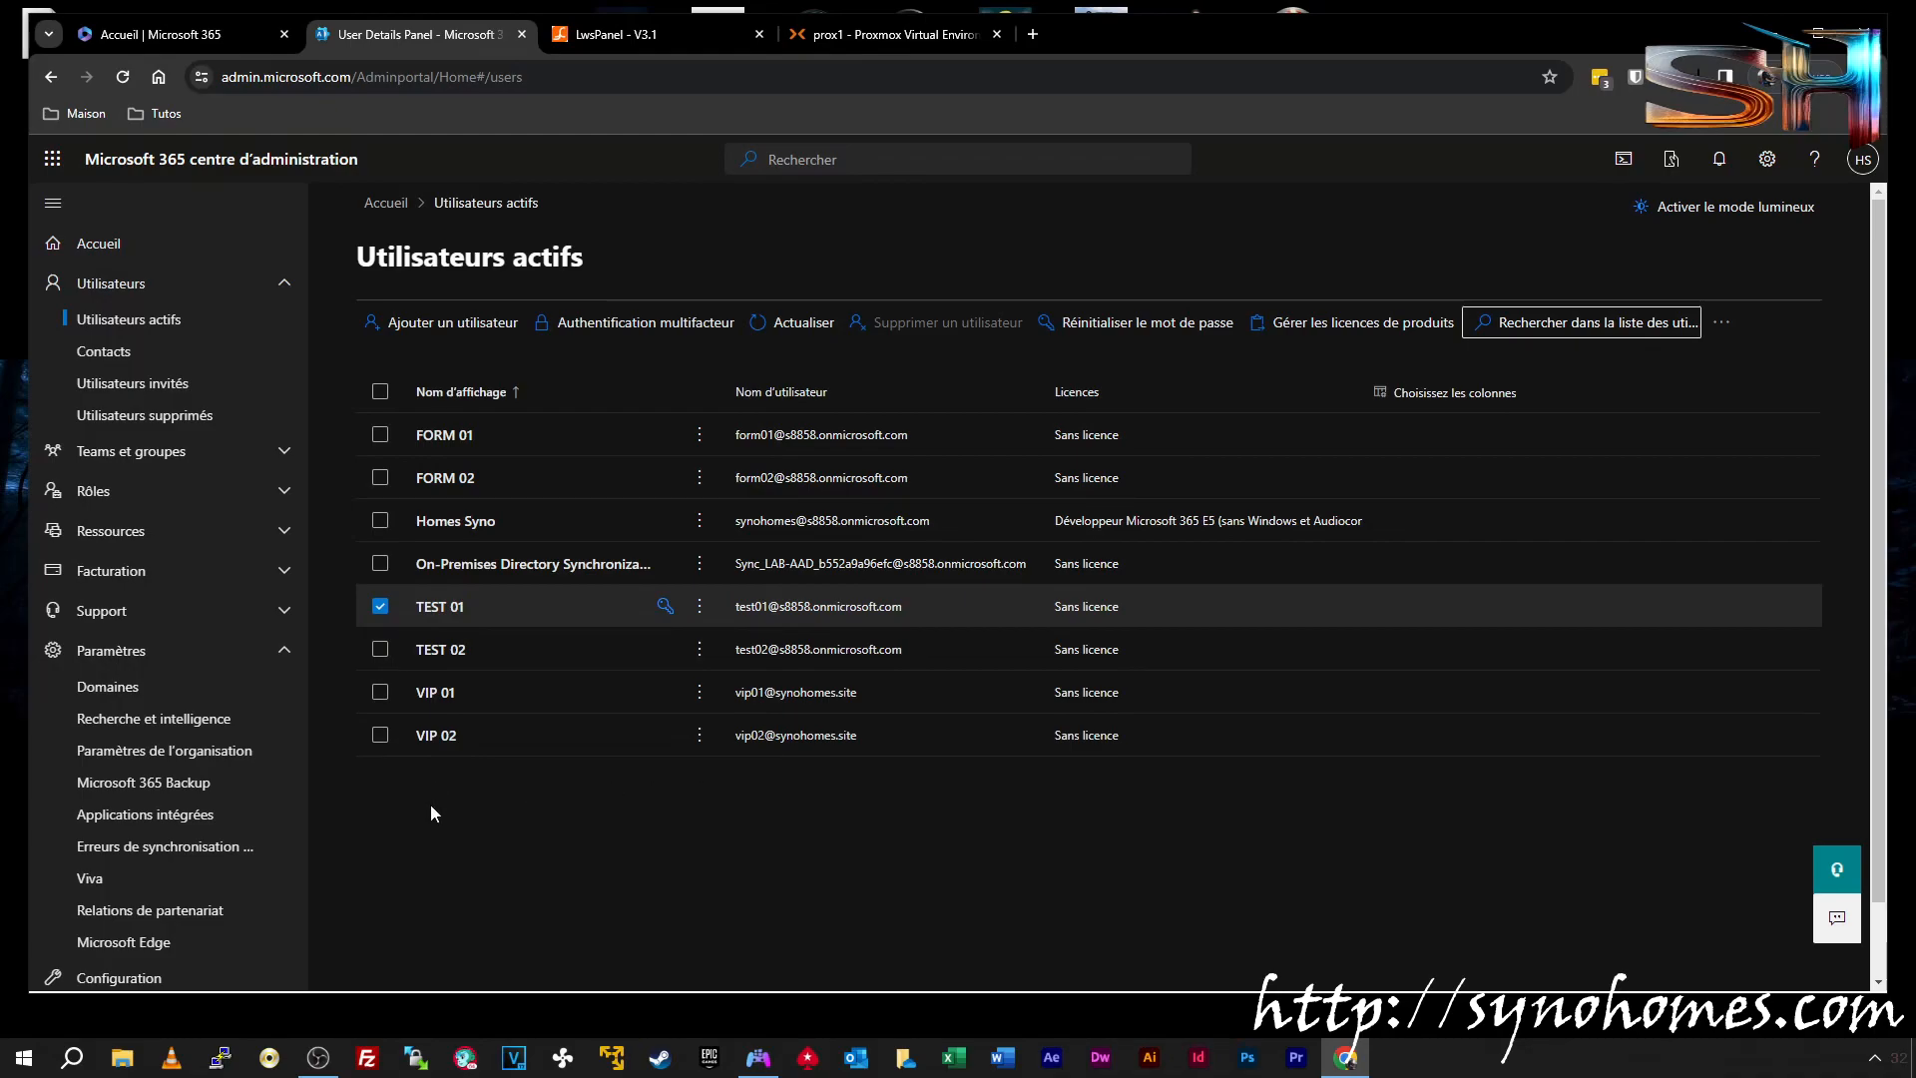
{"action": "left_click", "coordinate": [434, 735]}
{"action": "left_click", "coordinate": [1243, 391]}
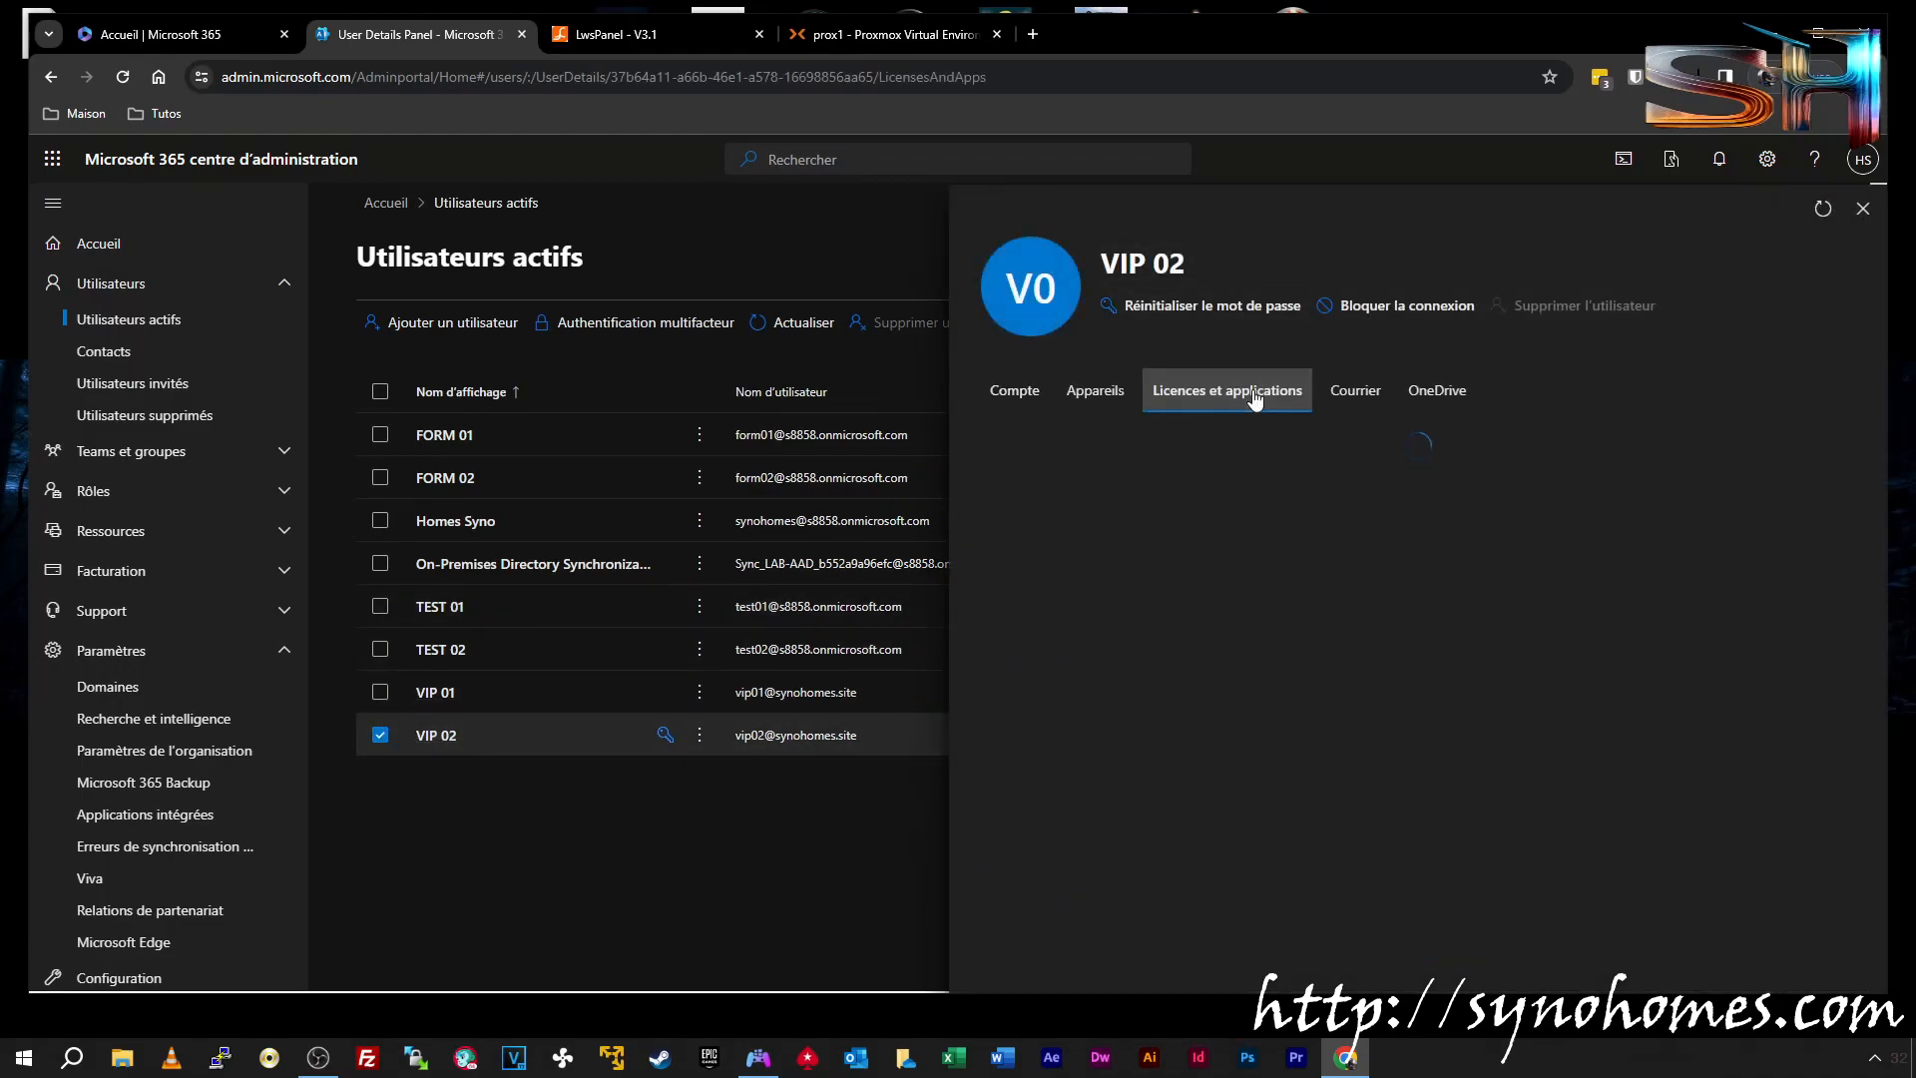
{"action": "left_click", "coordinate": [1156, 480]}
{"action": "scroll", "coordinate": [1261, 672], "scroll_direction": "down", "scroll_amount": 5}
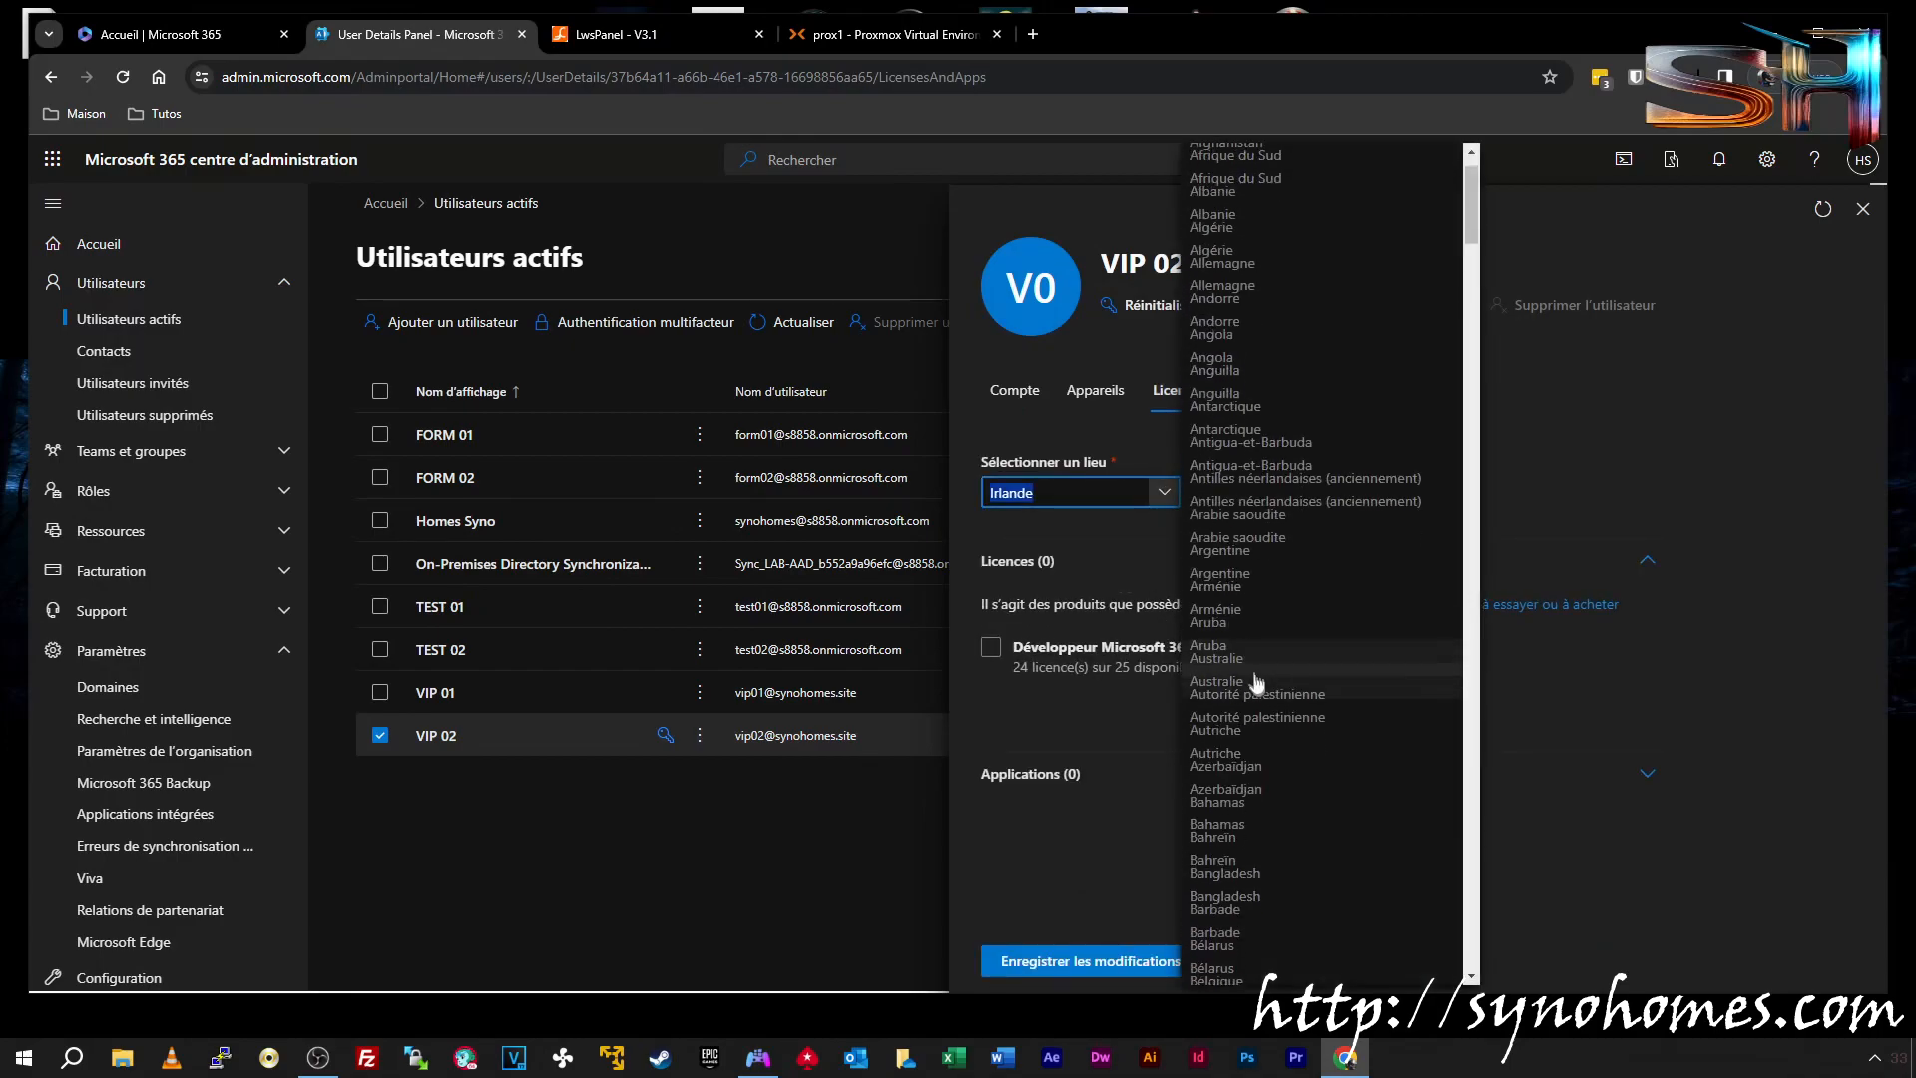
{"action": "scroll", "coordinate": [1262, 672], "scroll_direction": "down", "scroll_amount": 10}
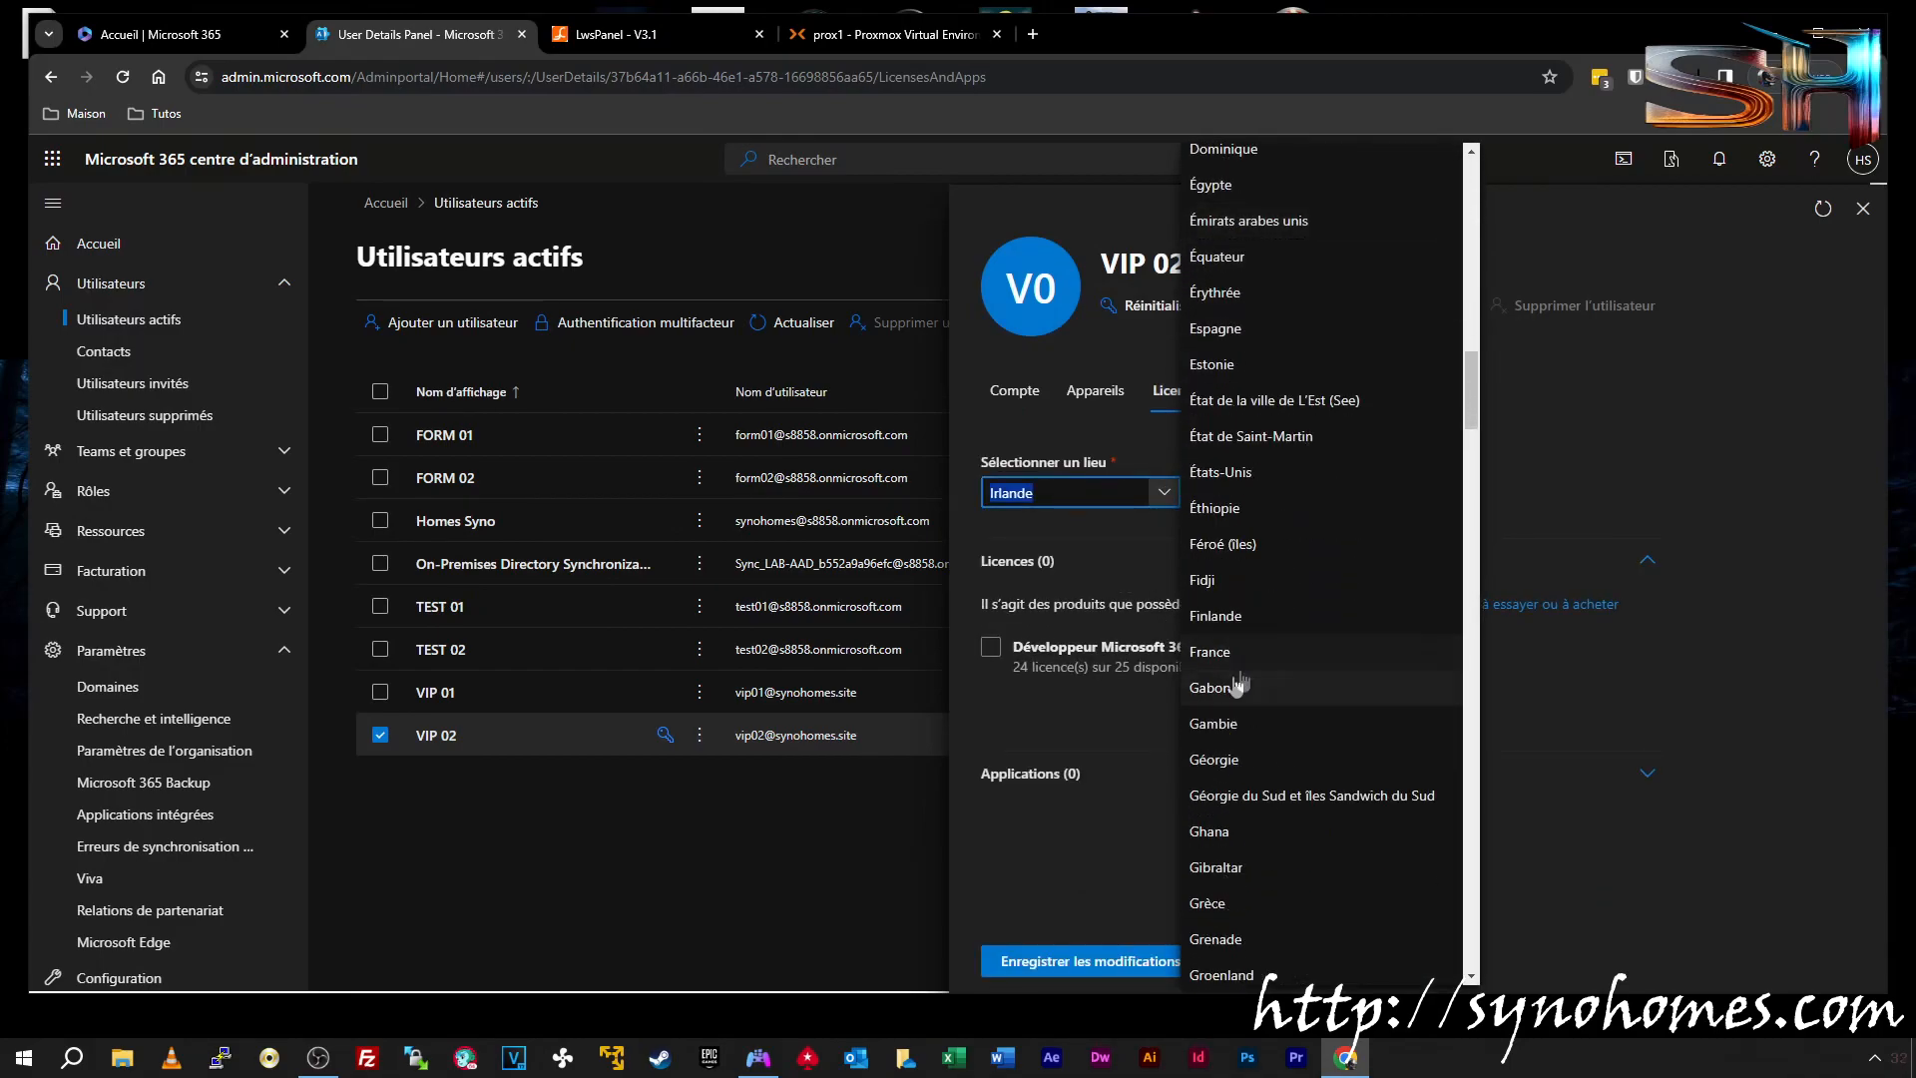
{"action": "left_click", "coordinate": [1212, 653]}
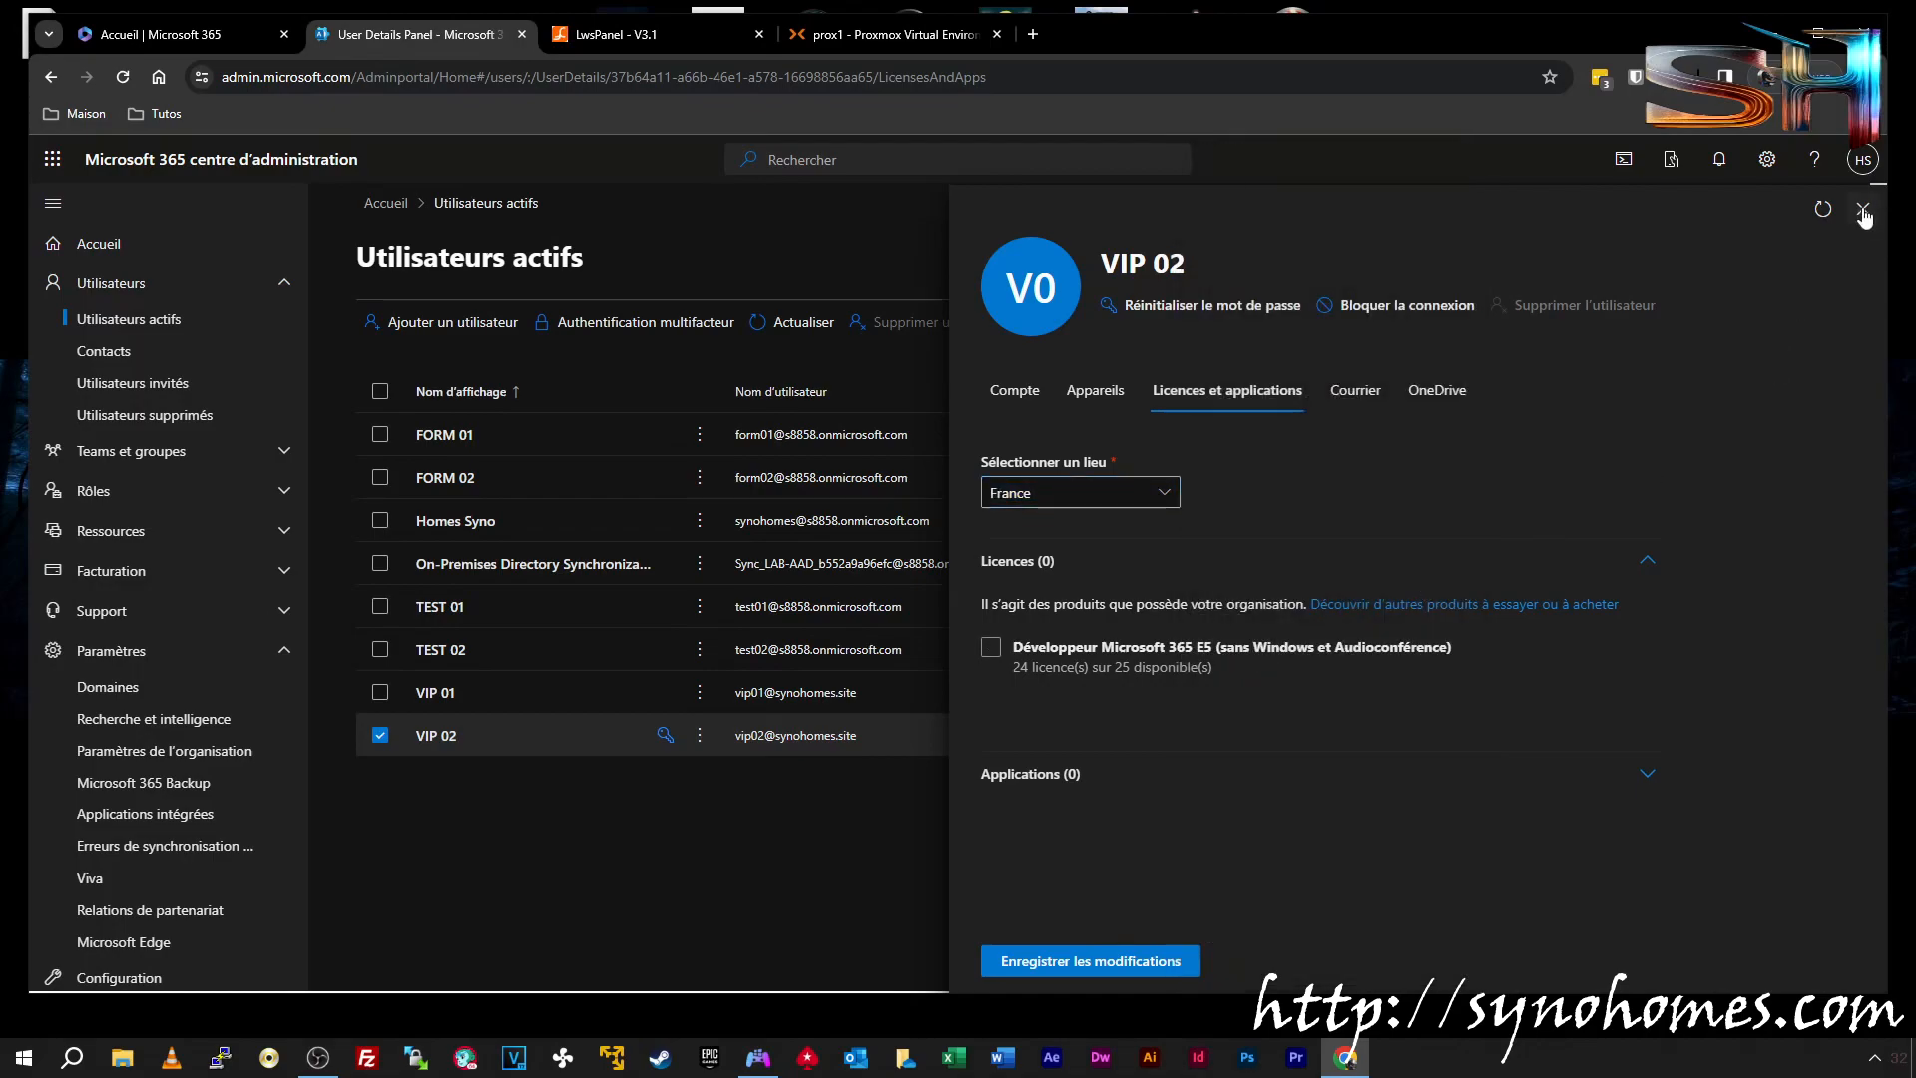
{"action": "left_click", "coordinate": [1862, 209]}
Set VIP 02's location to France, assign the Microsoft 365 E5 developer licence and save
{"action": "left_click", "coordinate": [435, 740]}
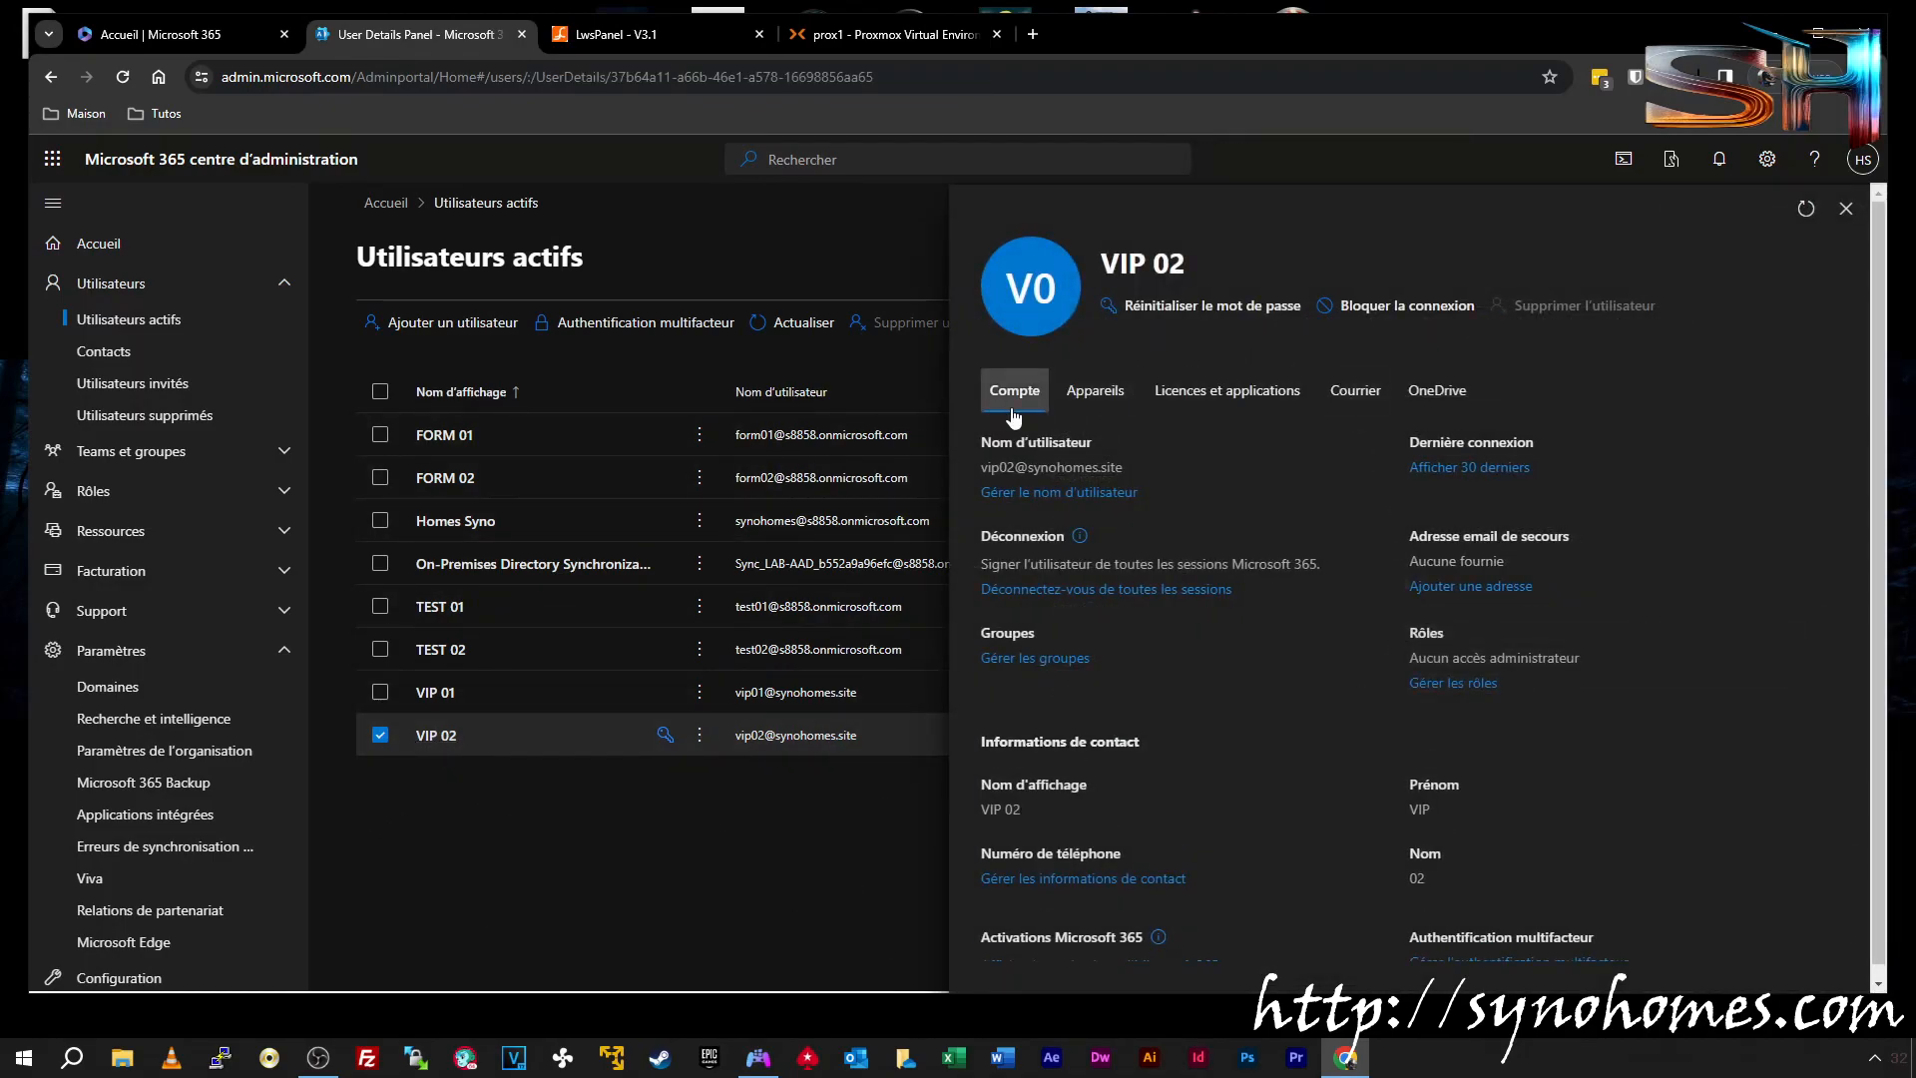
{"action": "left_click", "coordinate": [1280, 404]}
{"action": "left_click", "coordinate": [1057, 492]}
{"action": "left_click", "coordinate": [1164, 491]}
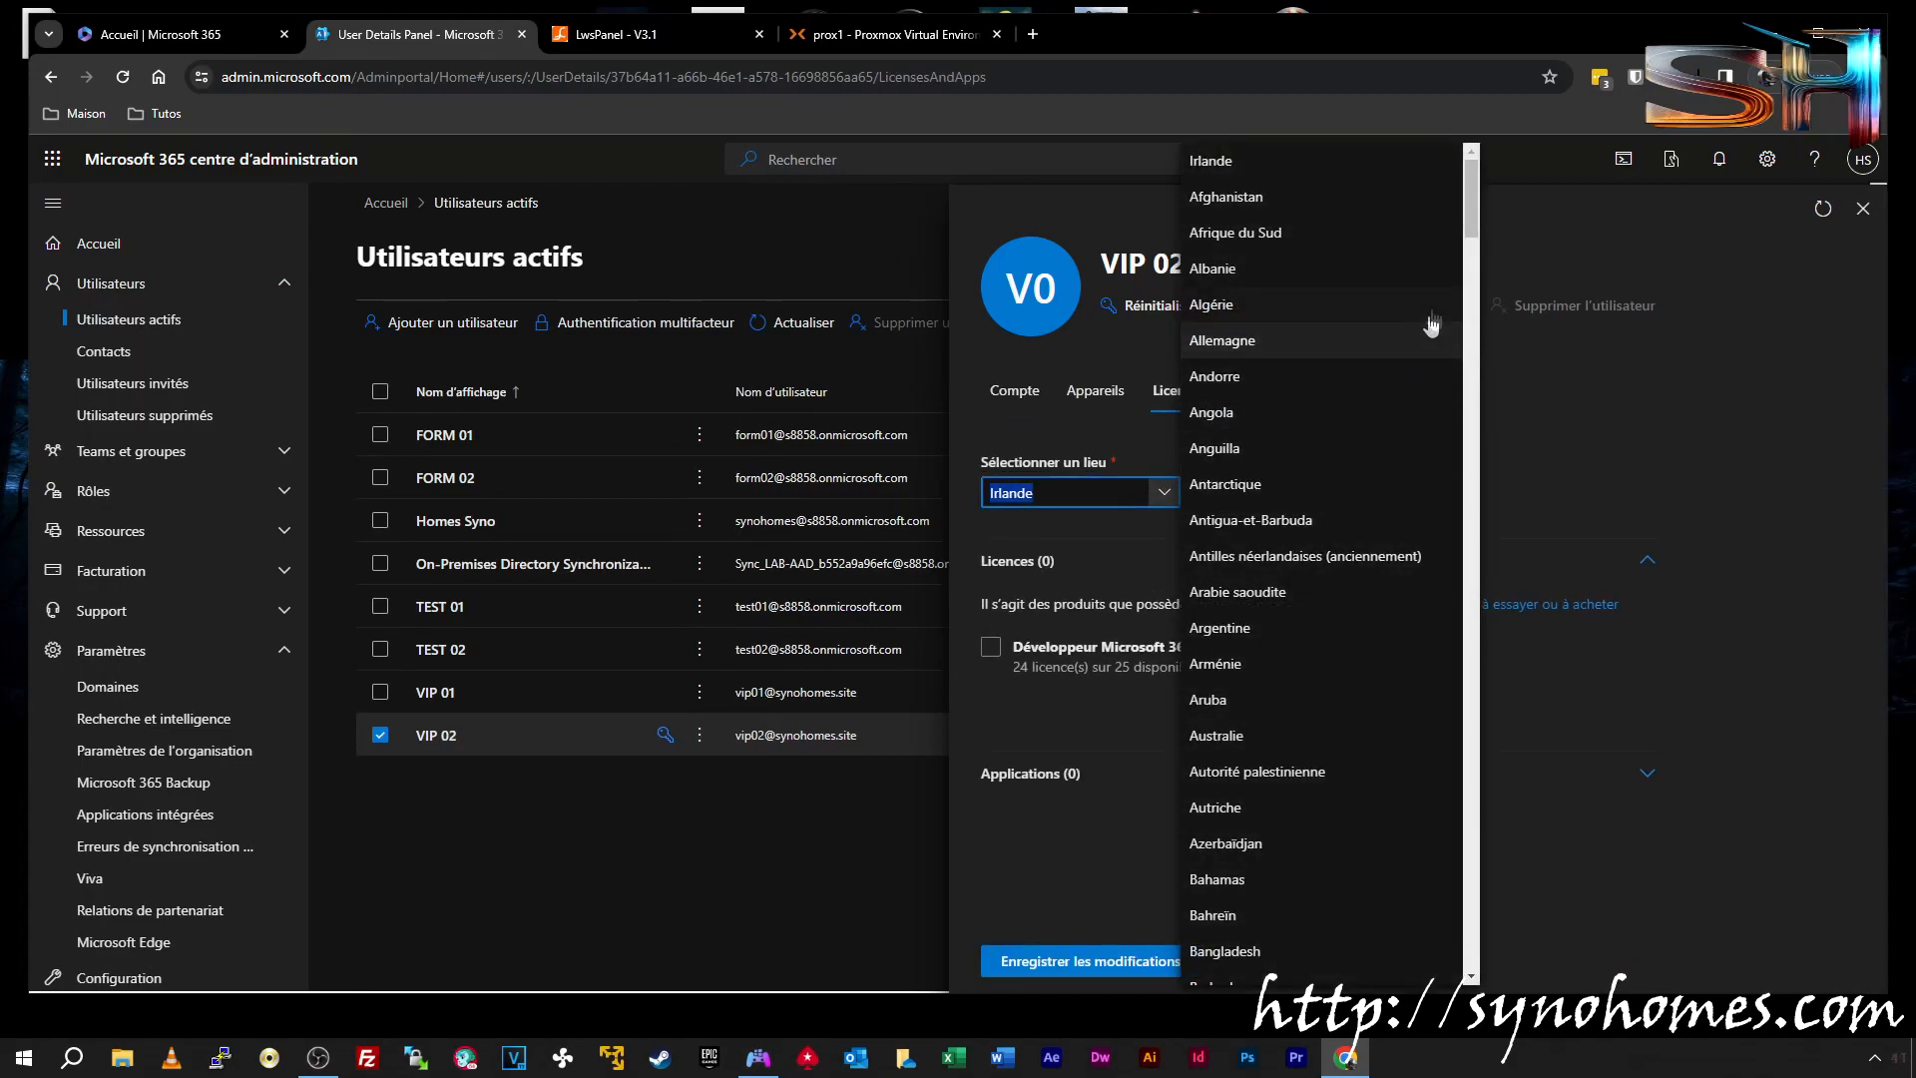
{"action": "left_click_drag", "start_coordinate": [1481, 231], "coordinate": [1506, 418]}
{"action": "left_click", "coordinate": [1252, 605]}
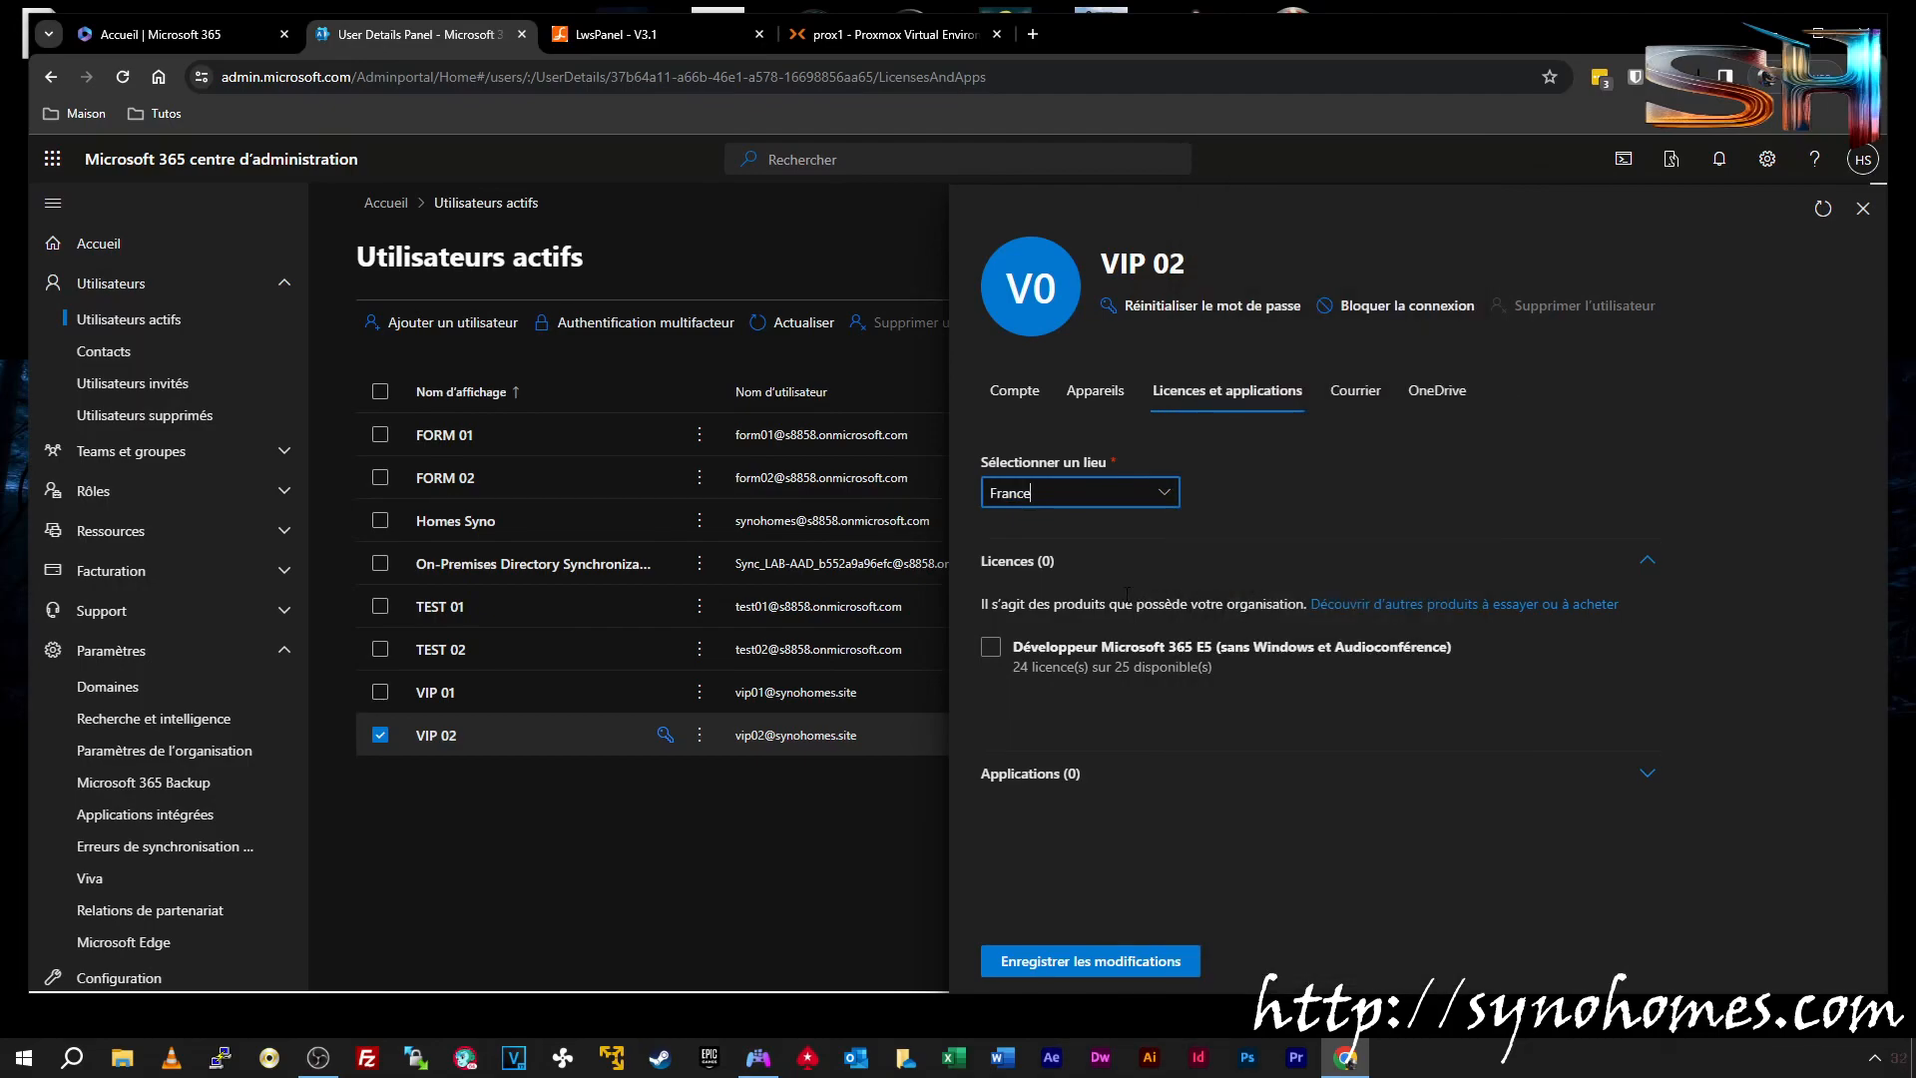
{"action": "left_click", "coordinate": [1004, 655]}
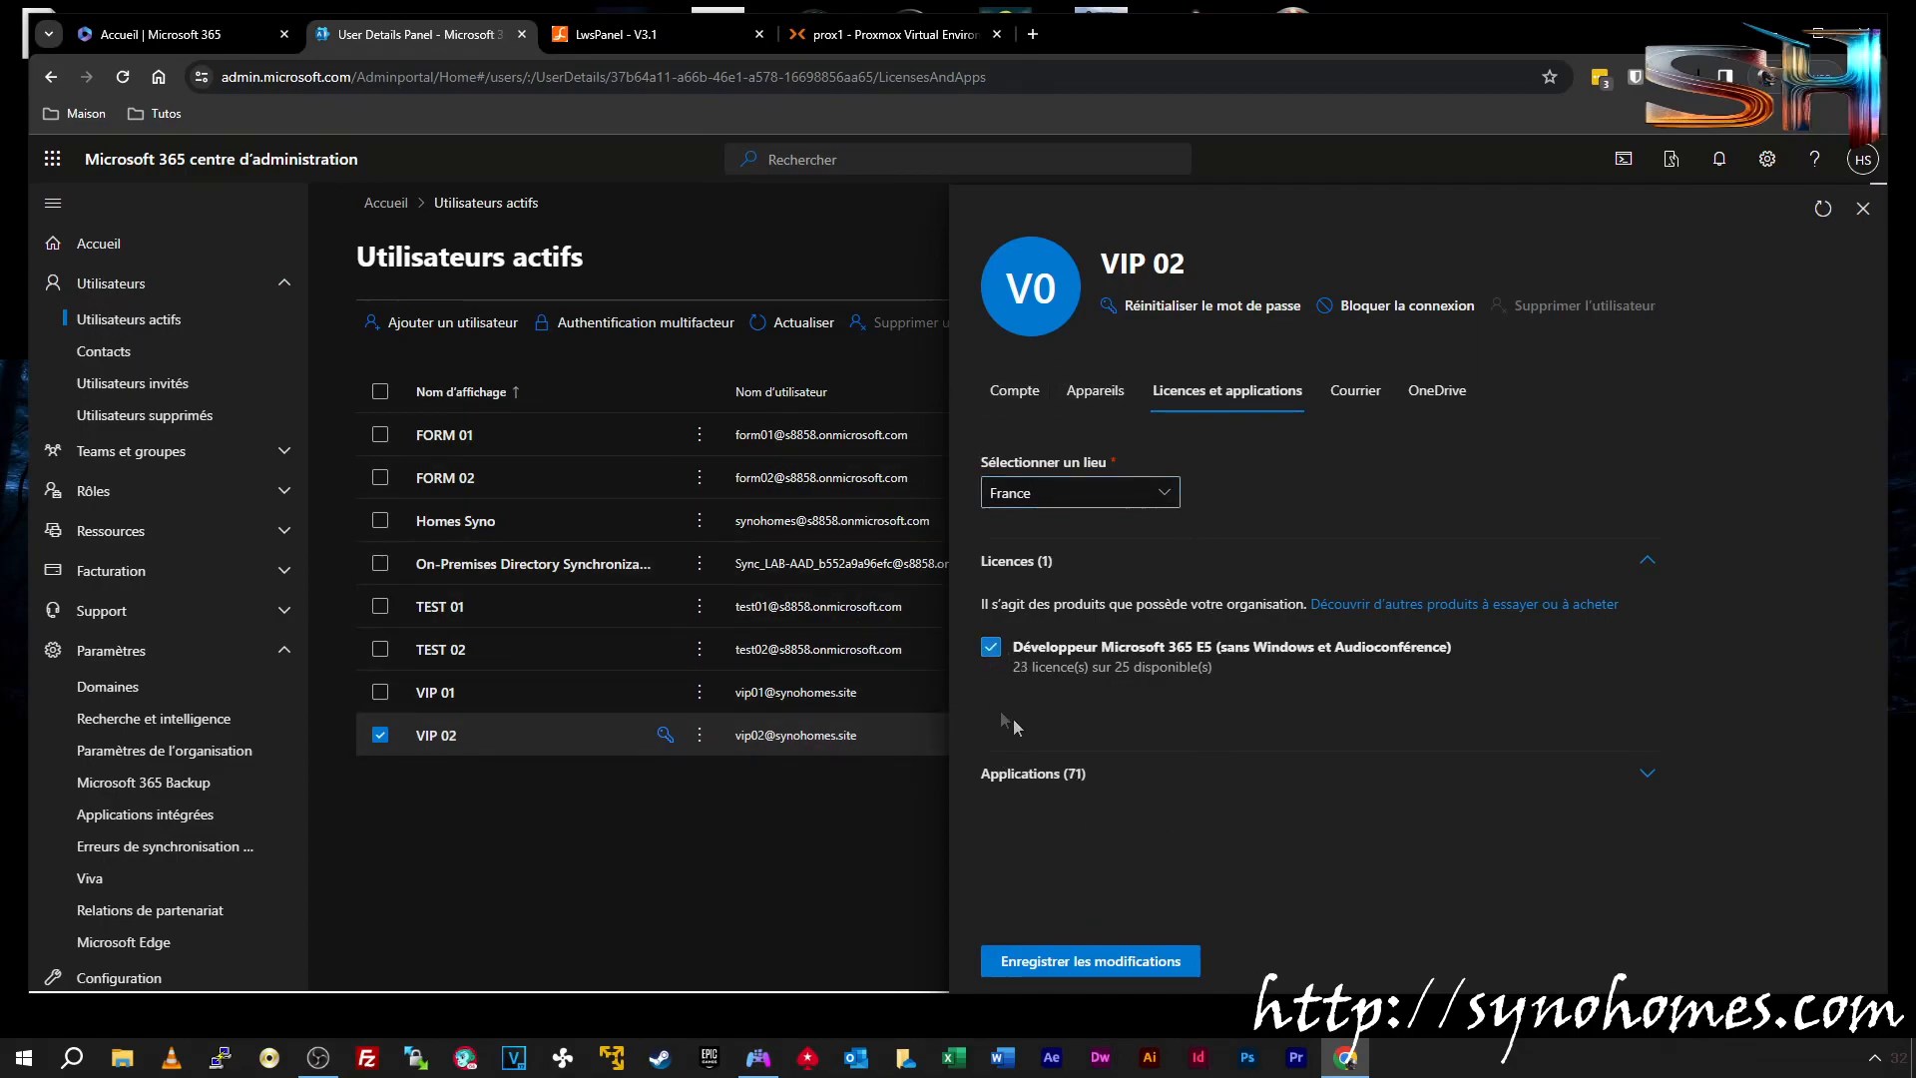
{"action": "left_click", "coordinate": [1093, 964]}
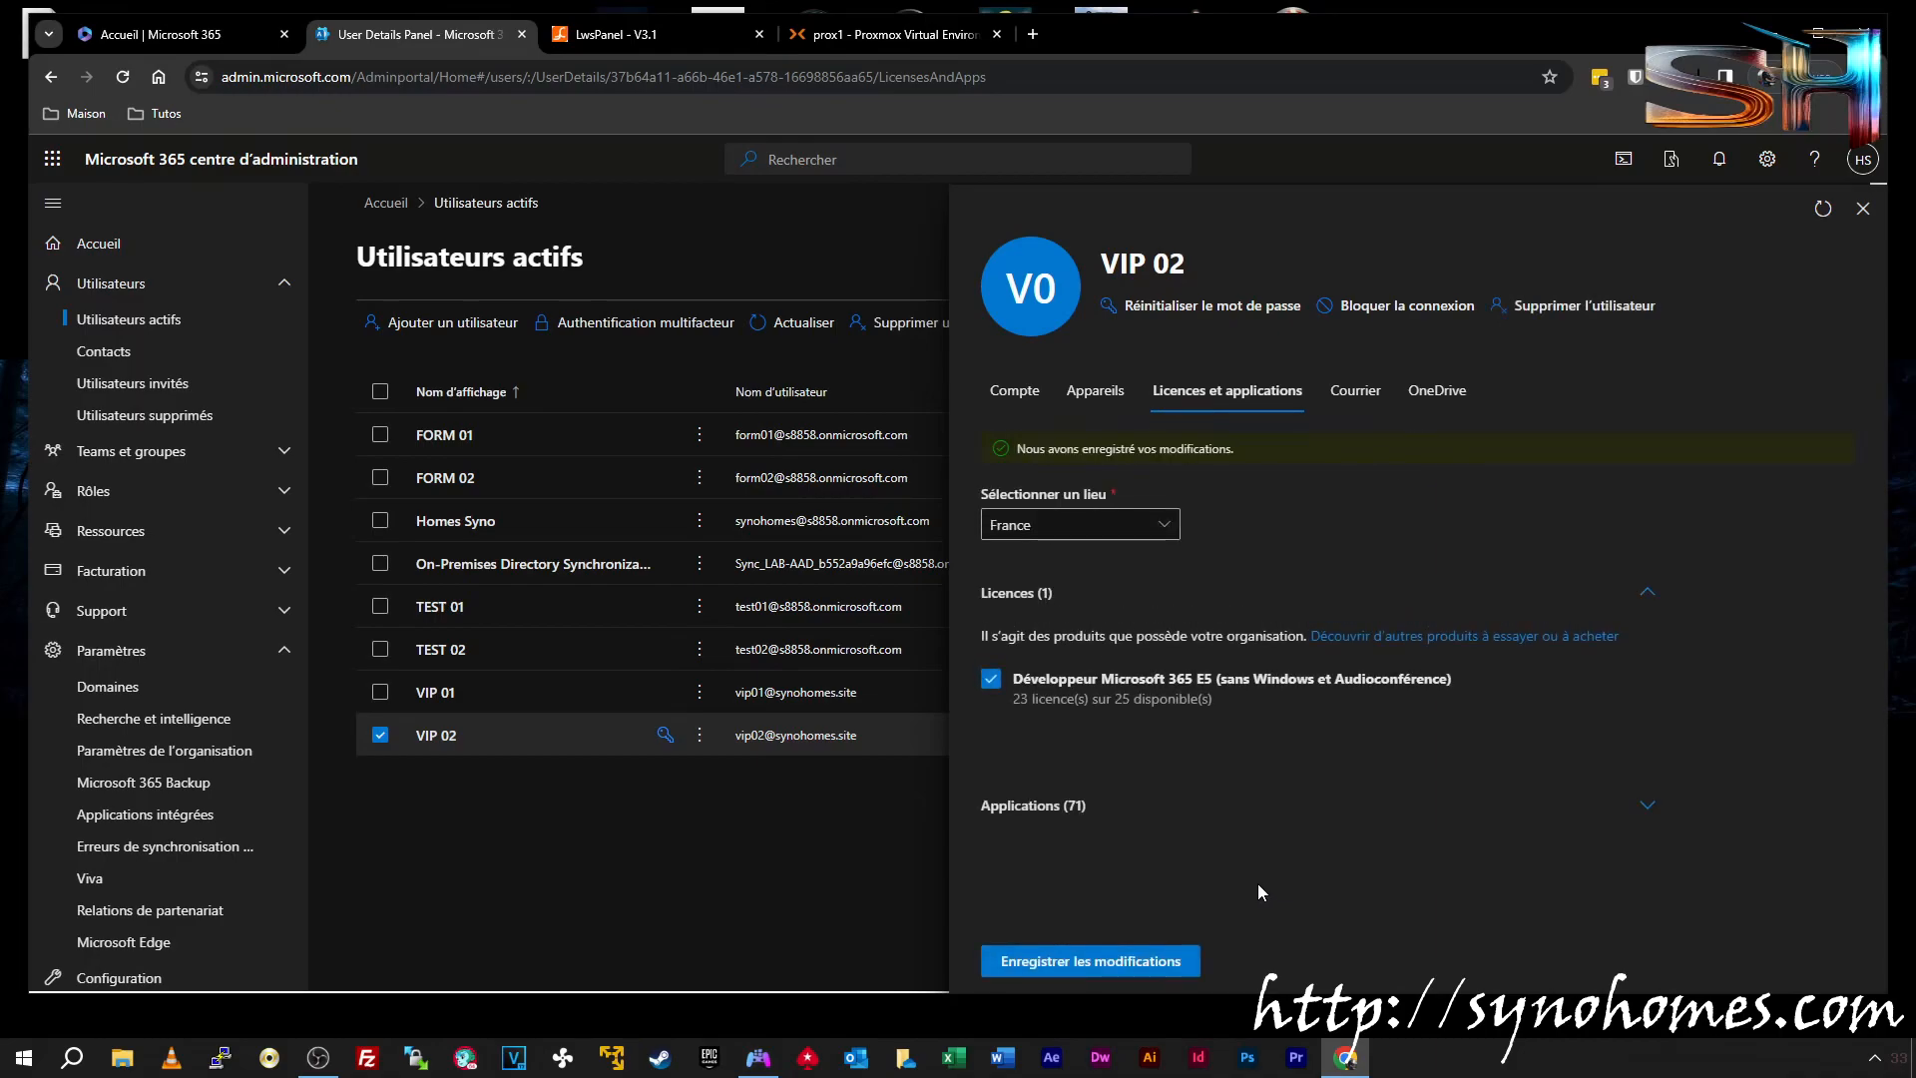
{"action": "left_click", "coordinate": [1102, 958]}
{"action": "left_click", "coordinate": [1862, 210]}
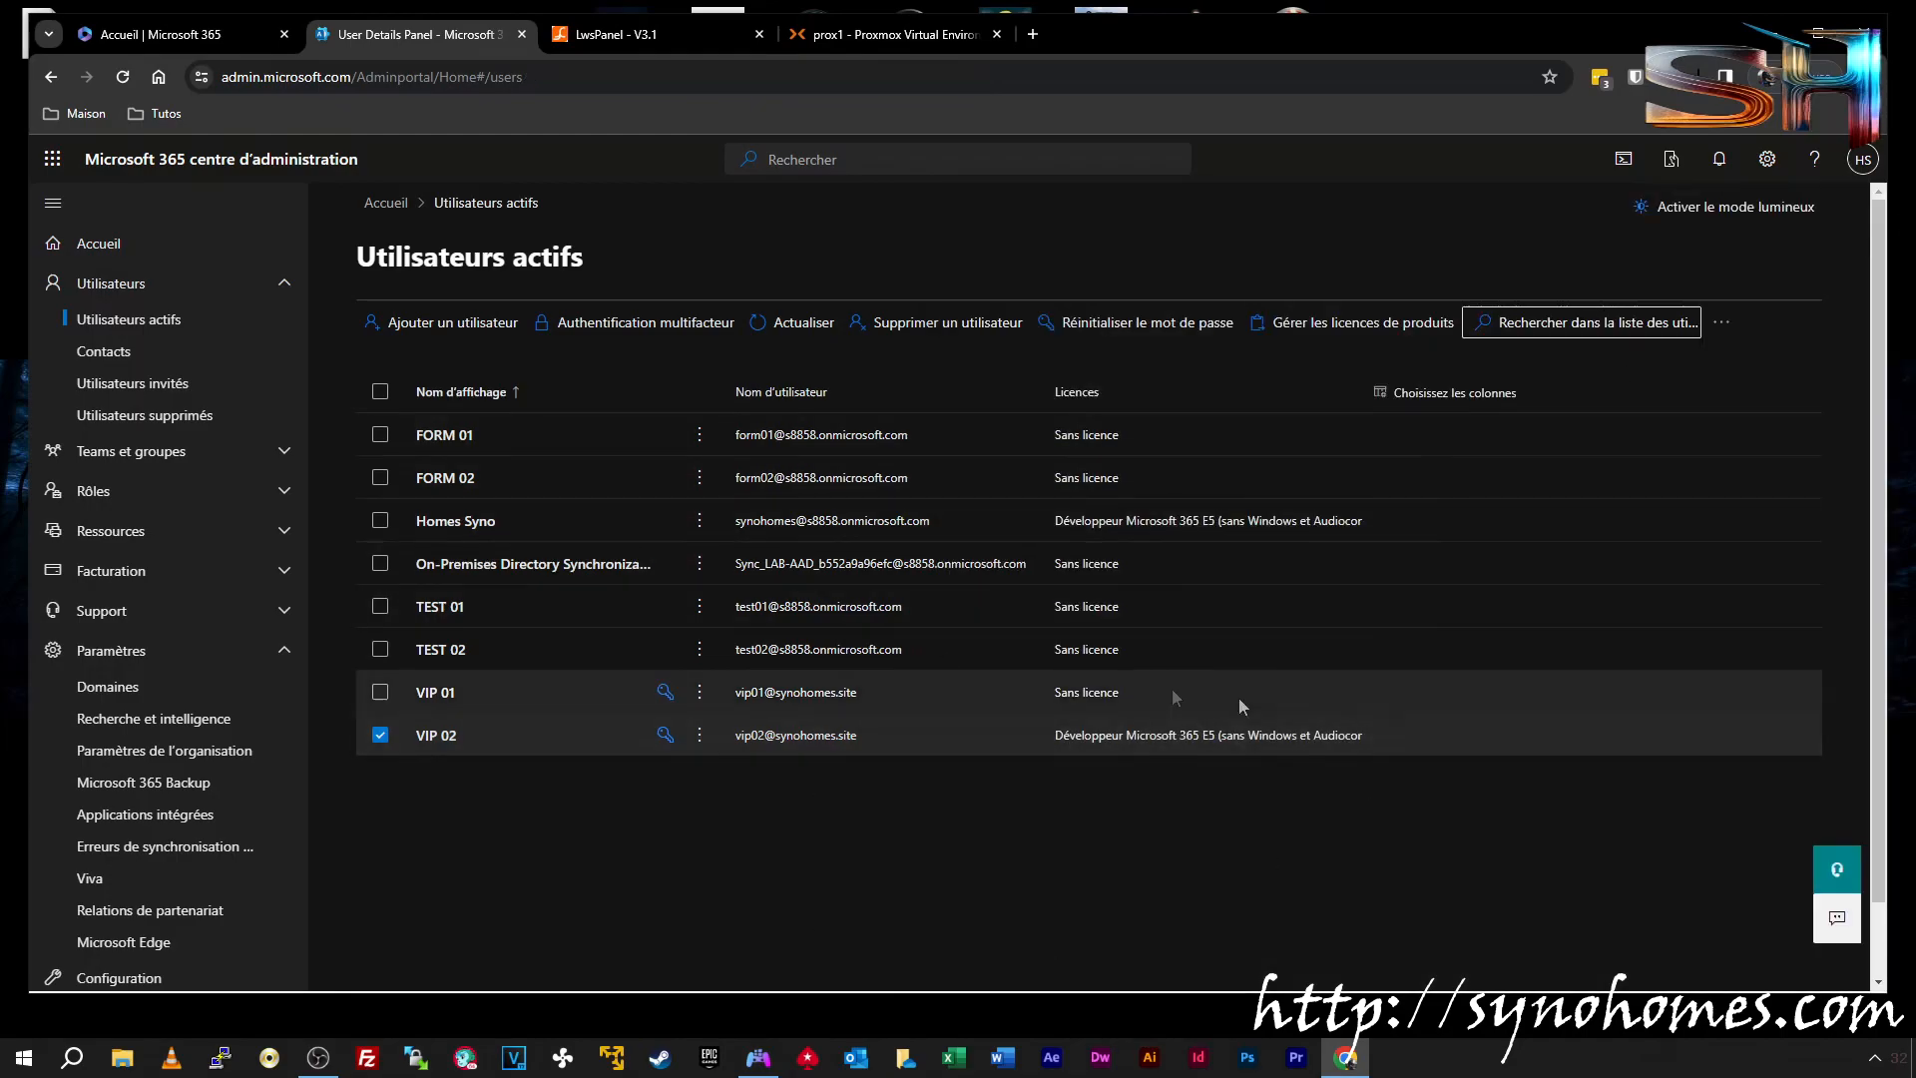
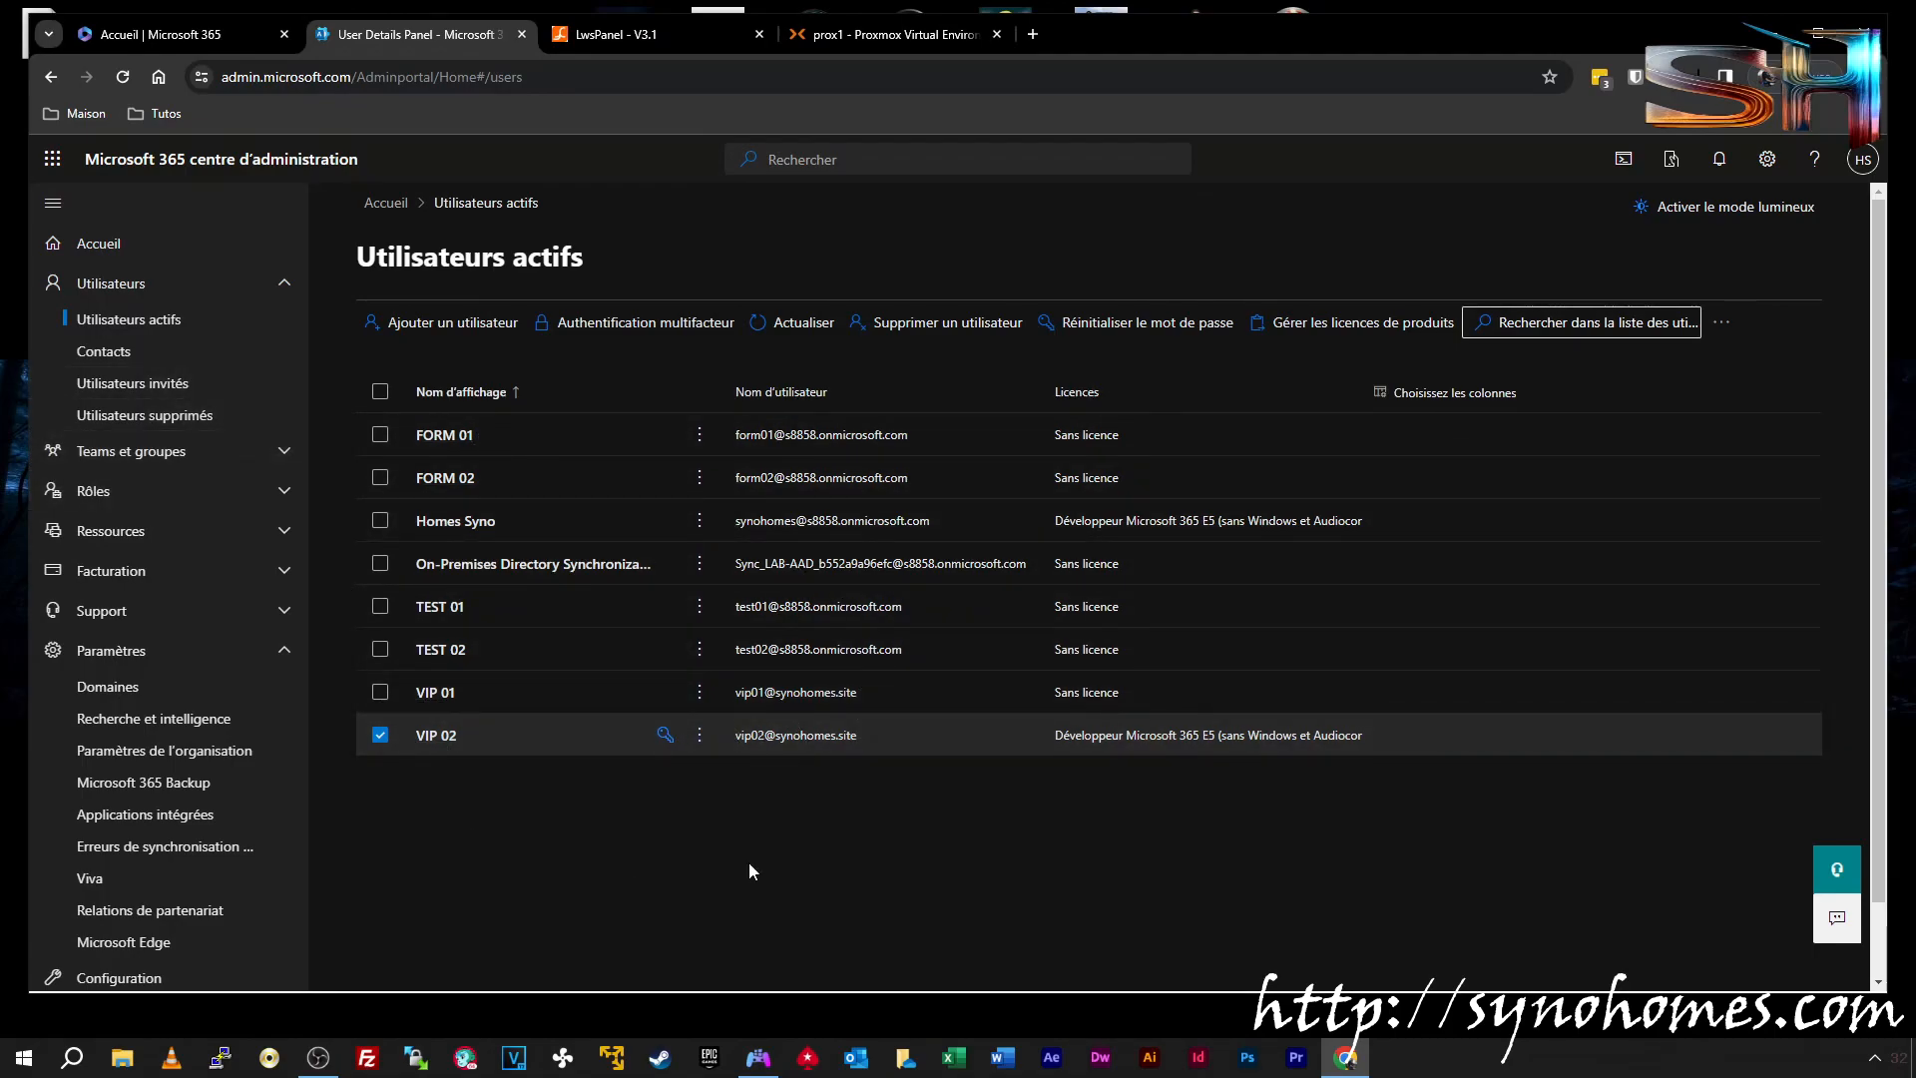
Go to Teams et groupes > Boîtes aux lettres partagées and start a new shared mailbox
{"action": "left_click", "coordinate": [91, 459]}
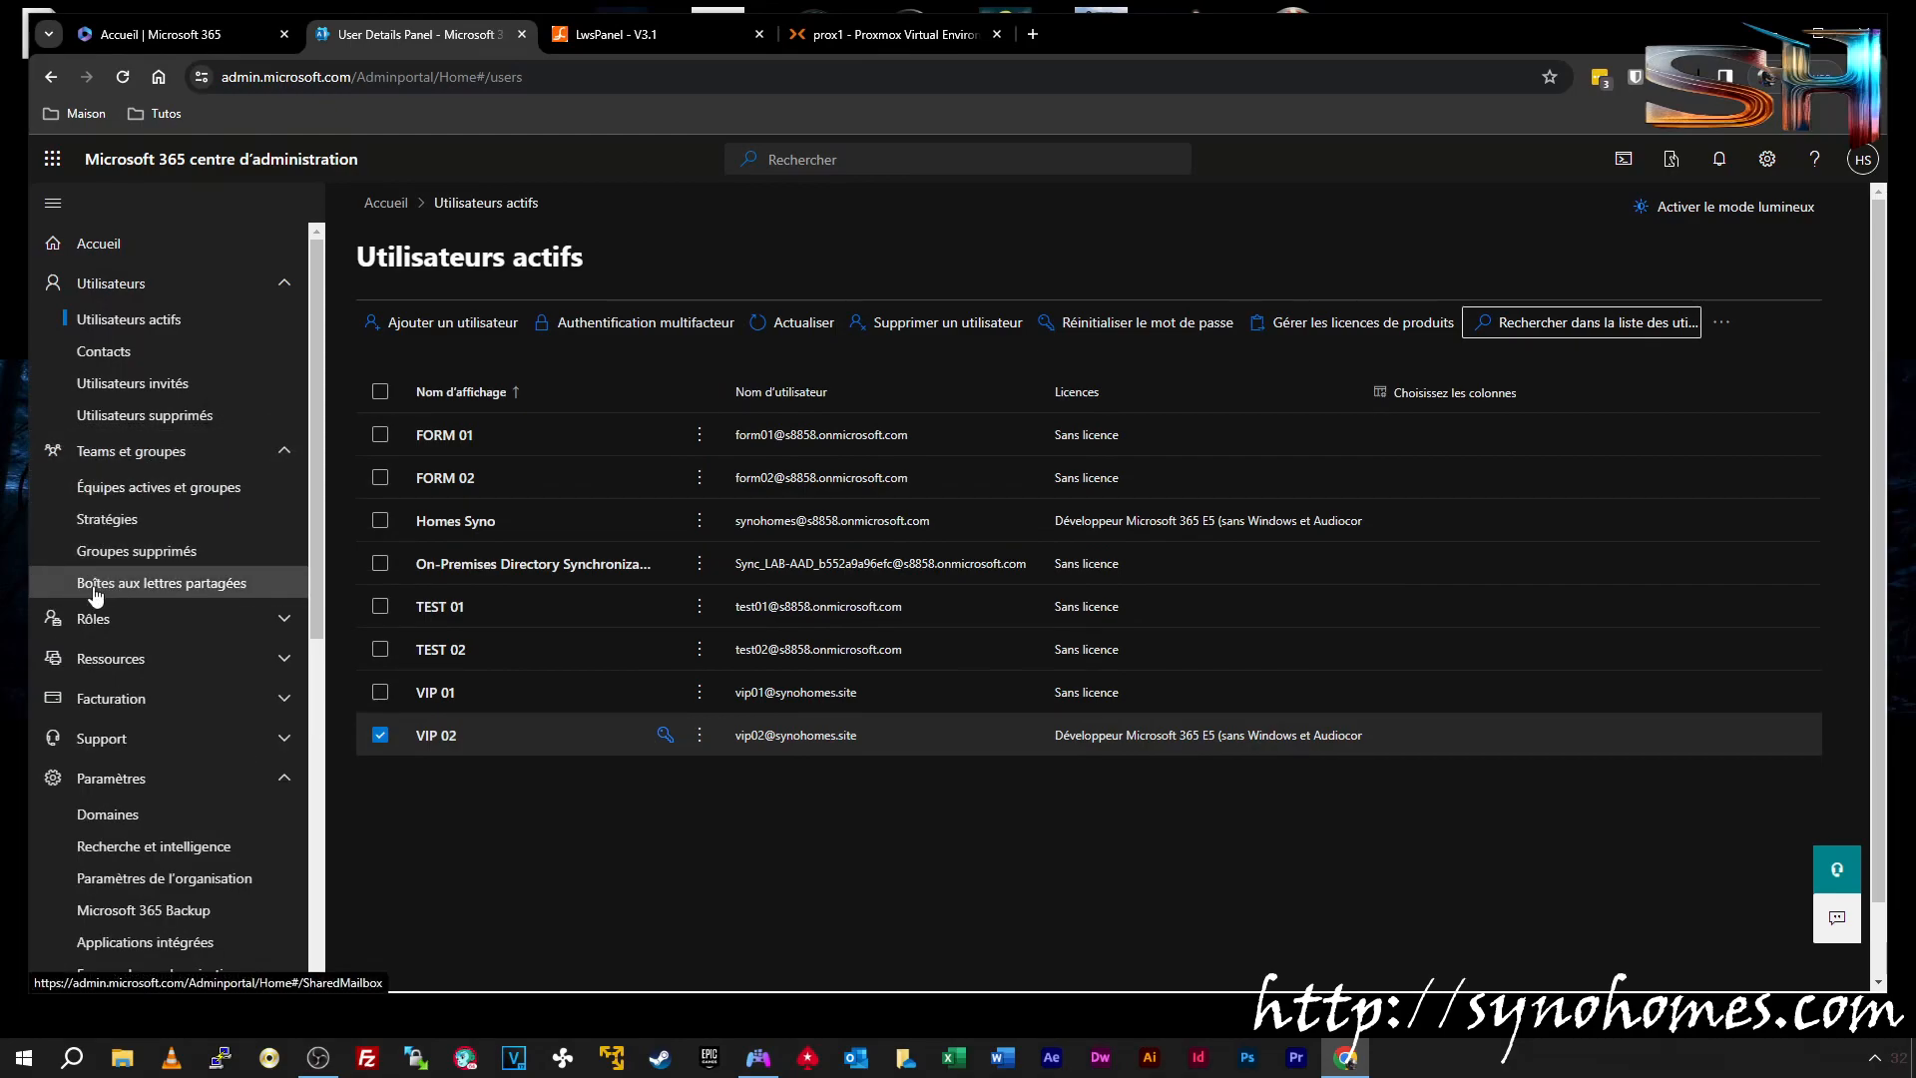
{"action": "left_click", "coordinate": [174, 589]}
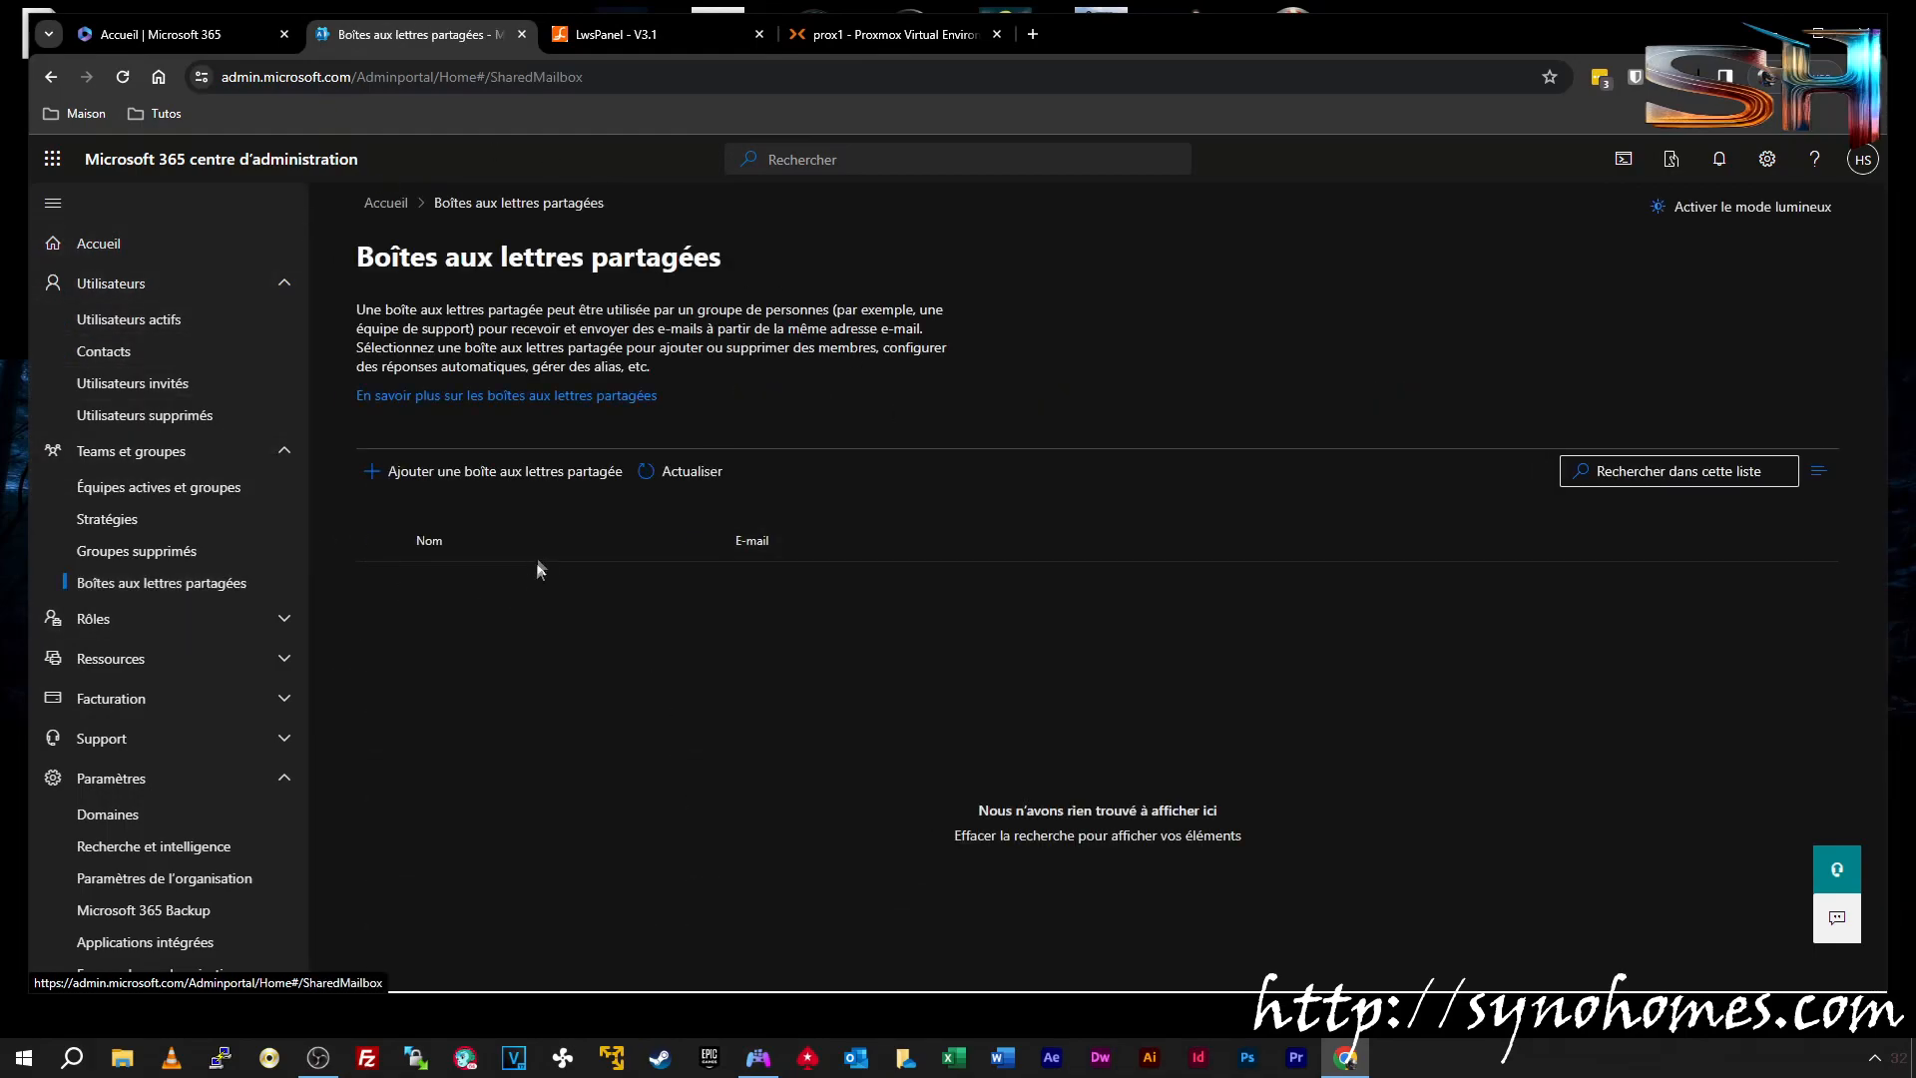
{"action": "left_click", "coordinate": [457, 486]}
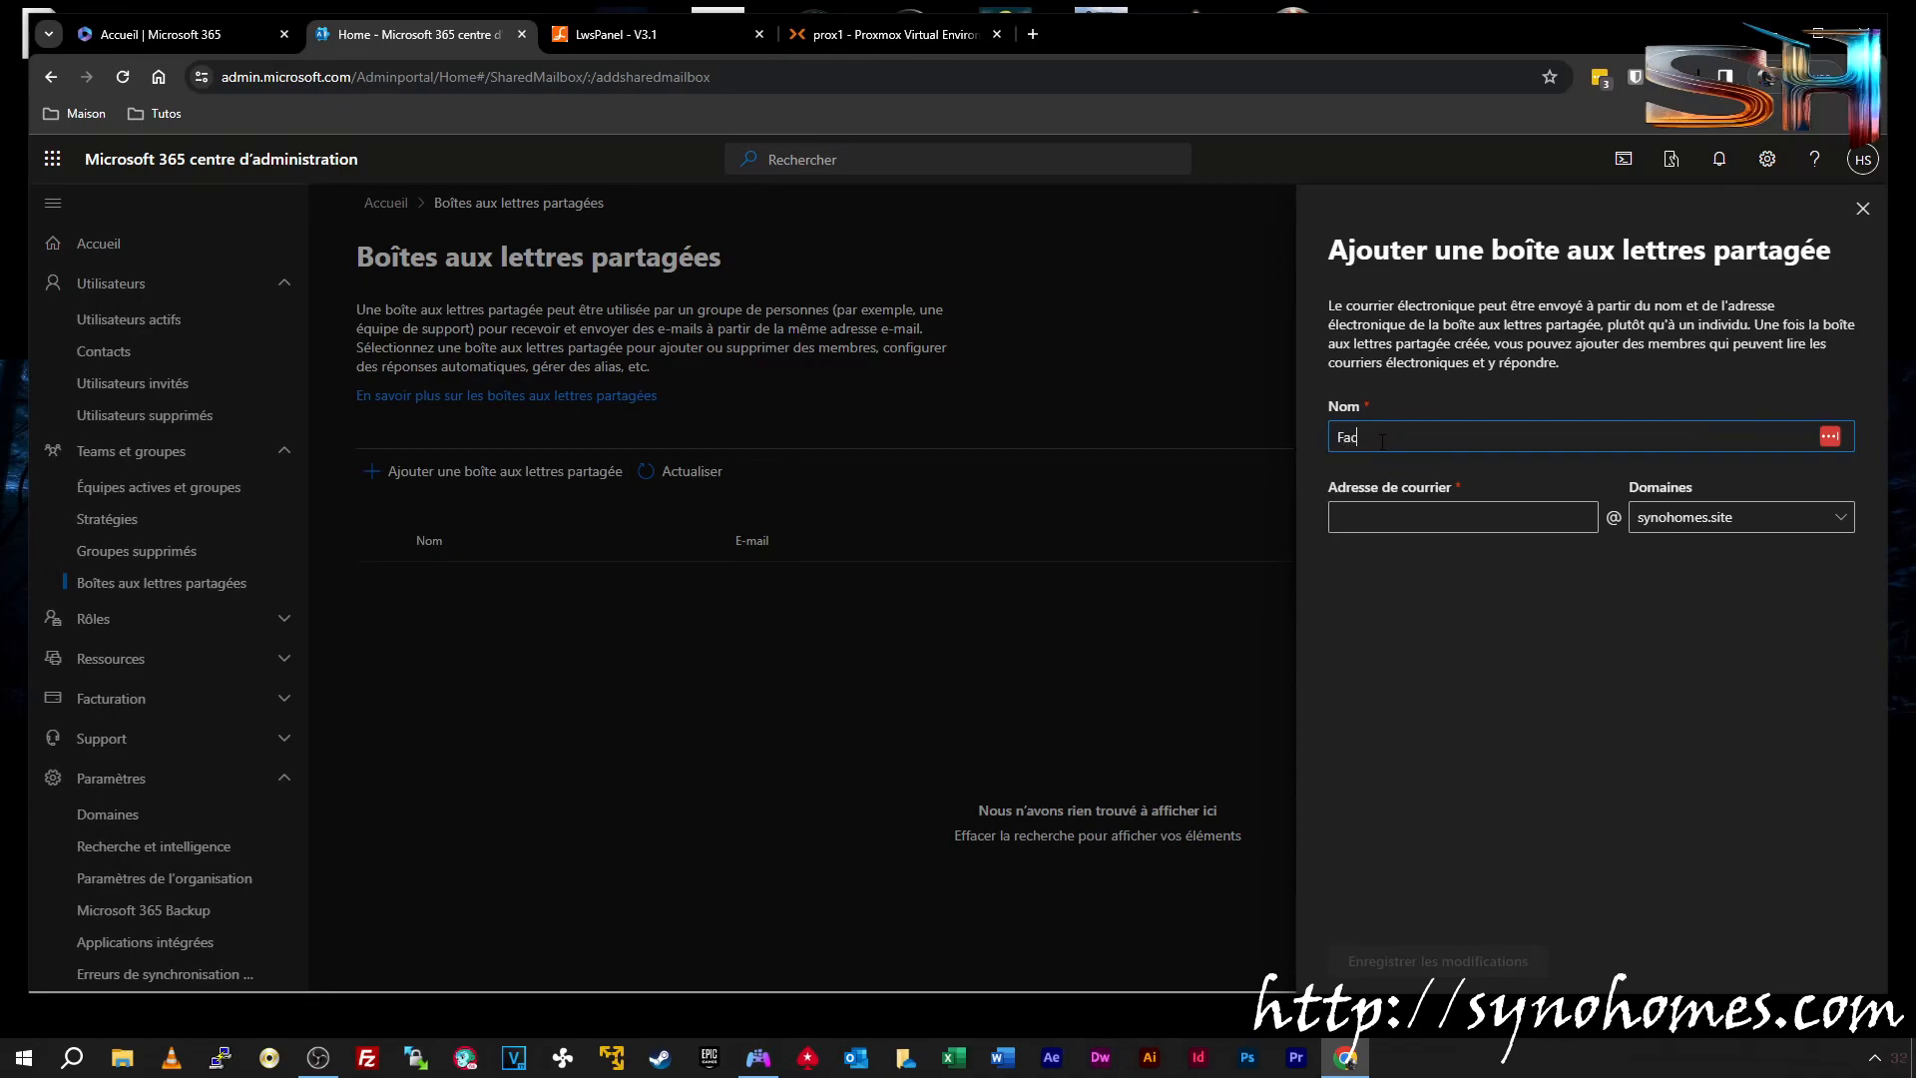
{"action": "type", "text": "Facturation"}
{"action": "left_click", "coordinate": [1408, 518]}
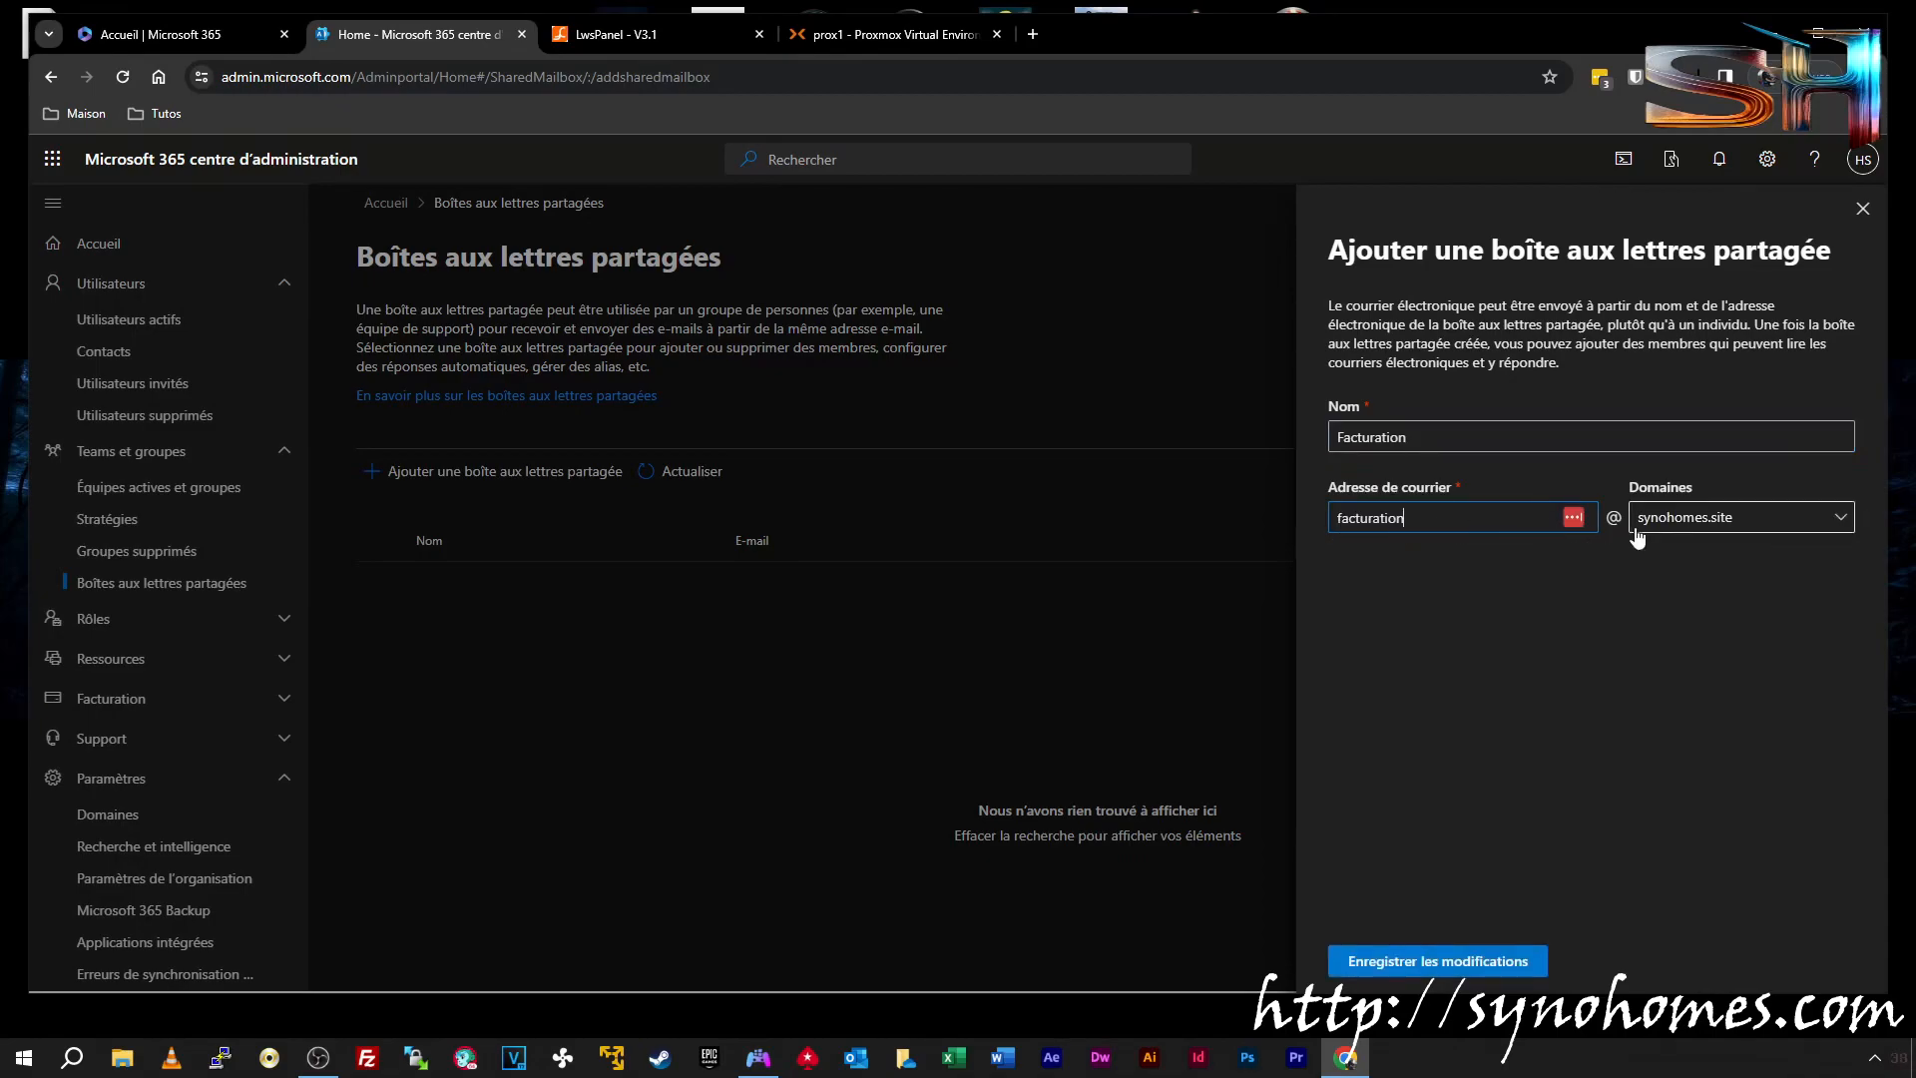
{"action": "left_click", "coordinate": [1782, 519]}
{"action": "left_click", "coordinate": [1716, 589]}
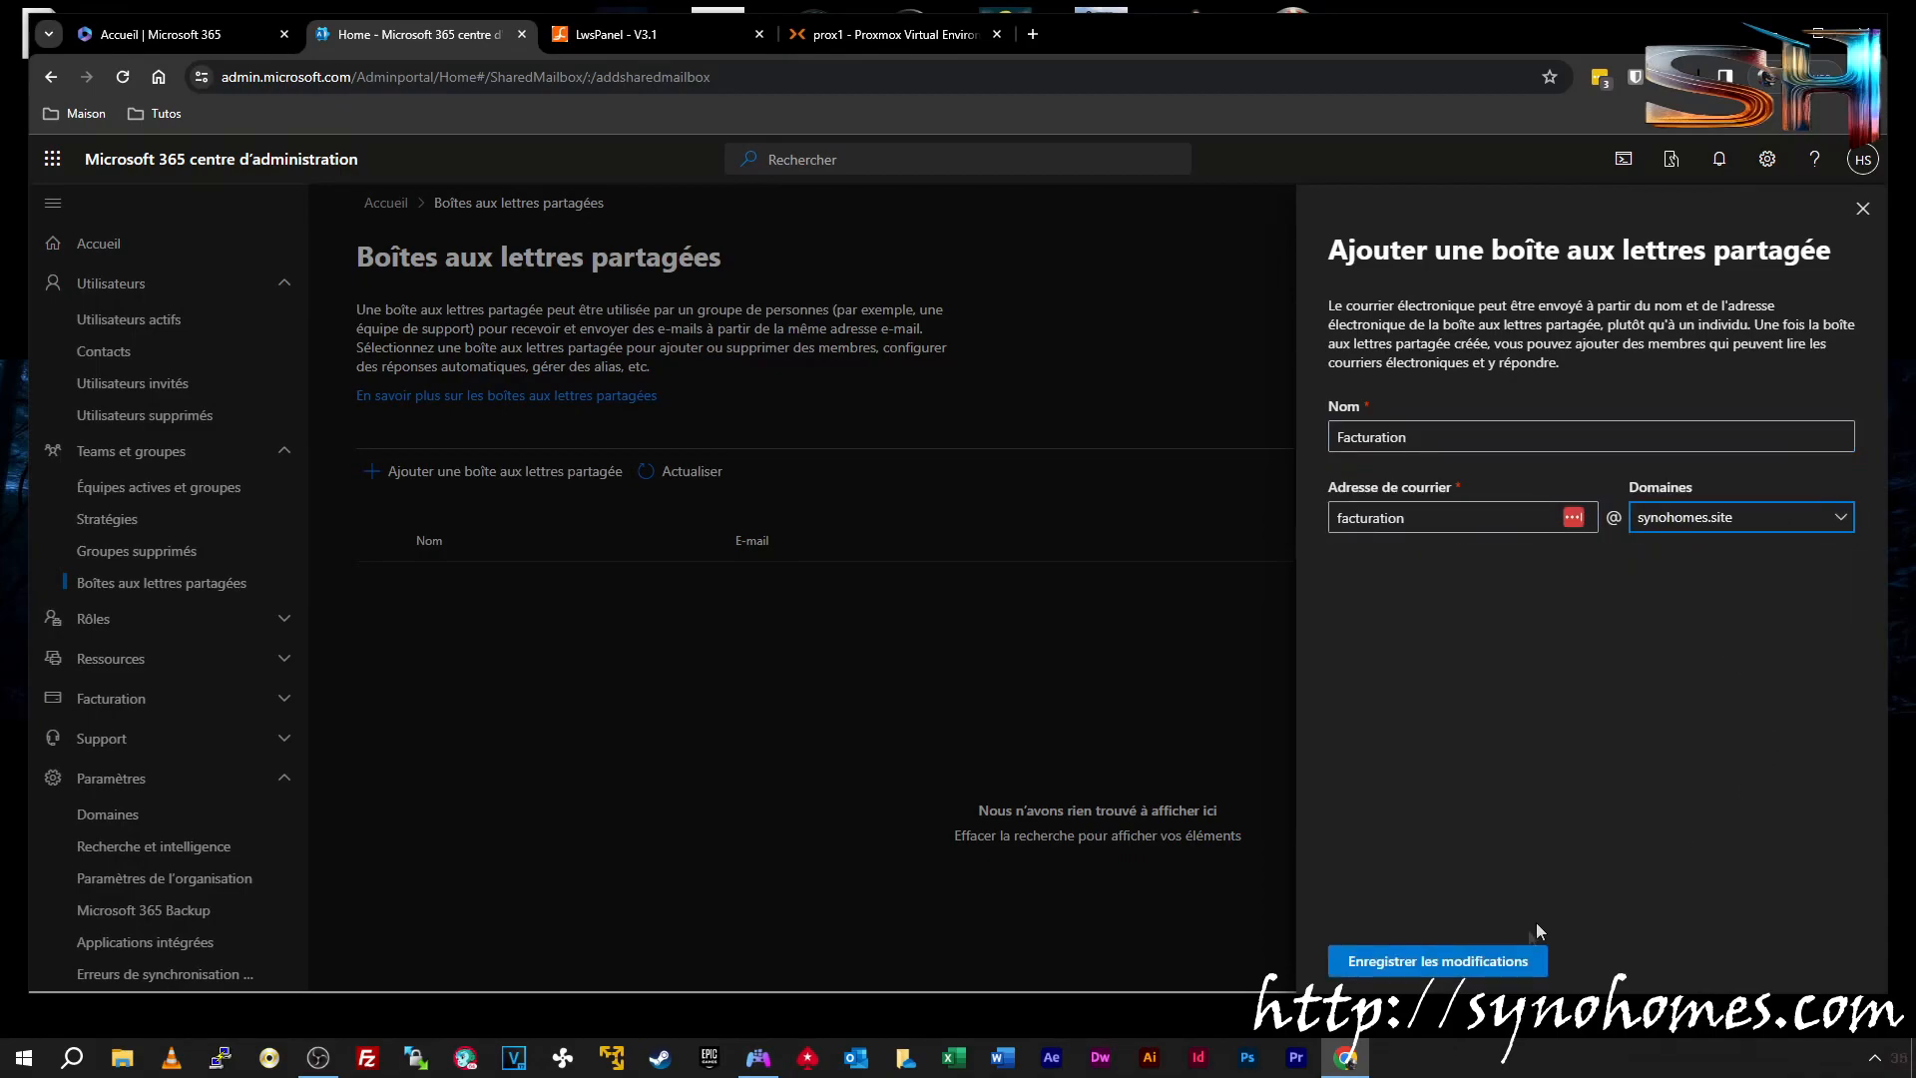
{"action": "left_click", "coordinate": [1457, 960]}
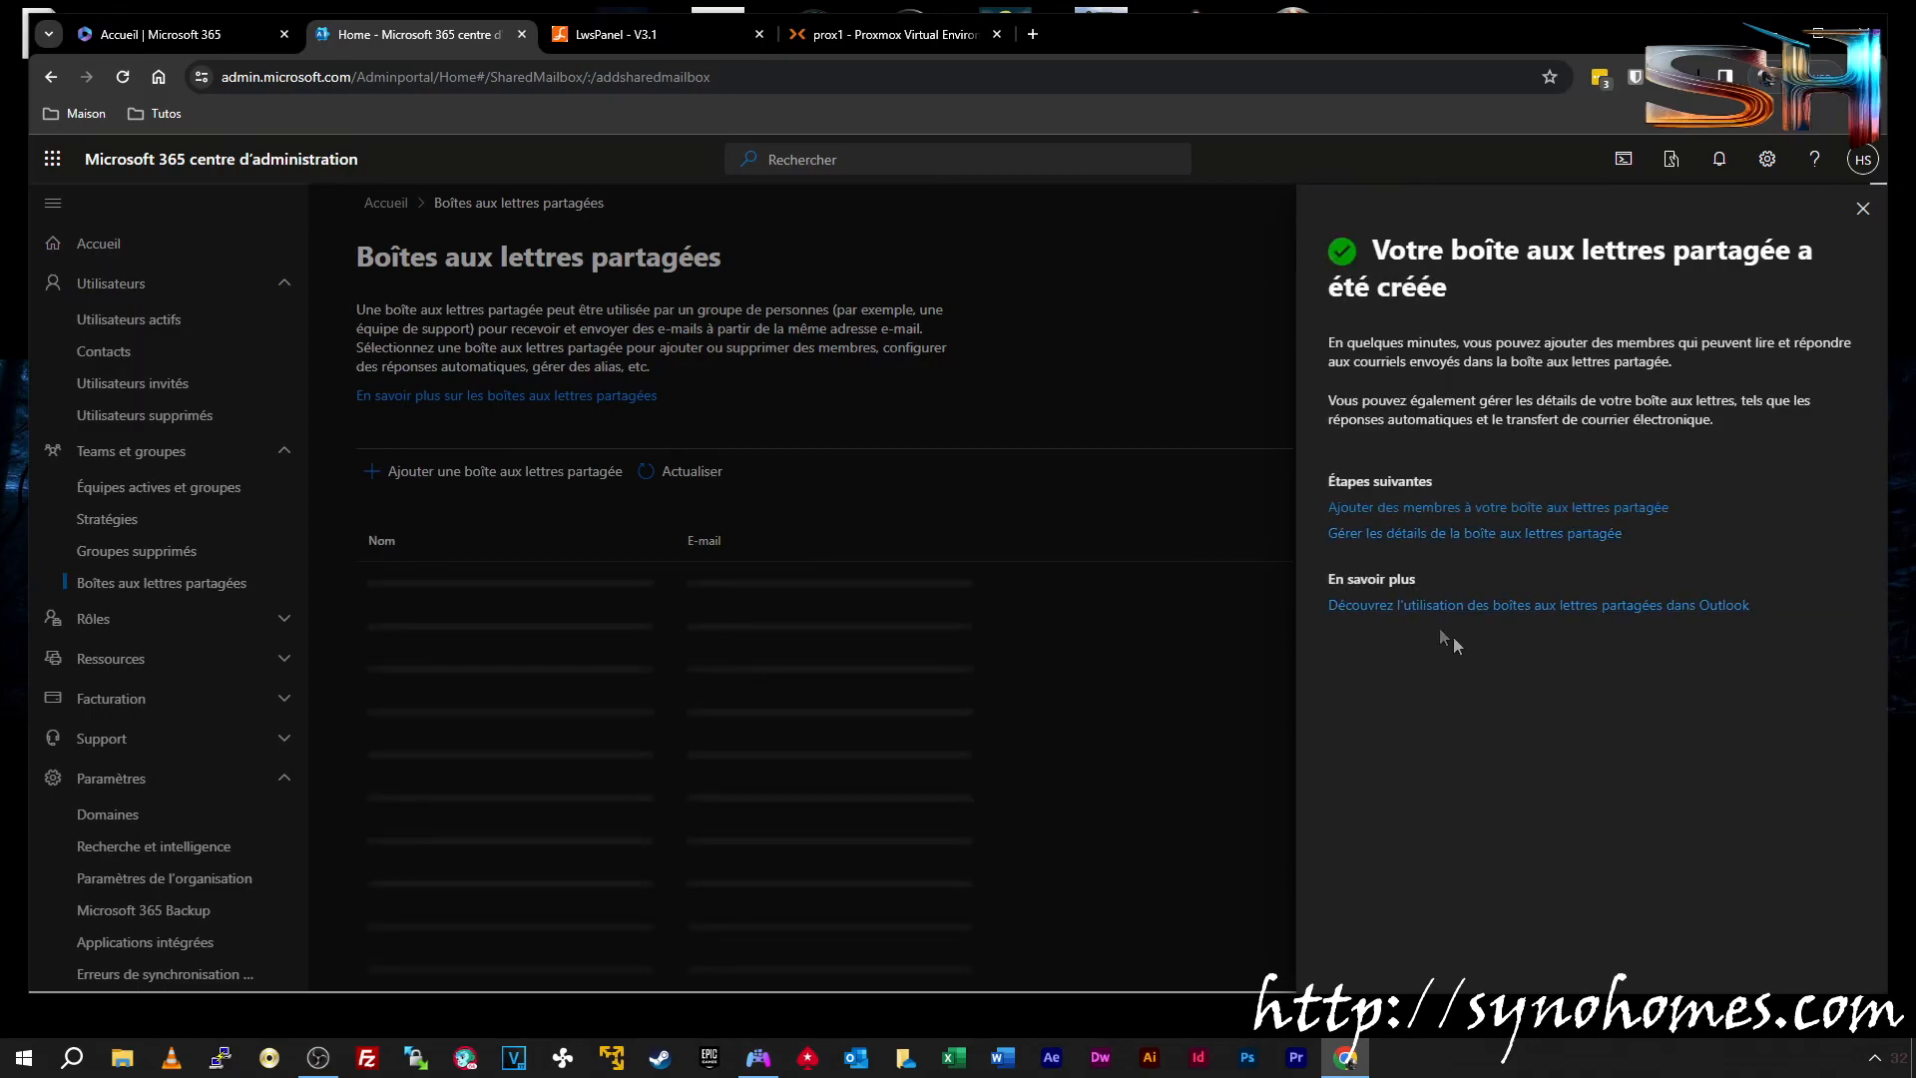
{"action": "left_click", "coordinate": [1863, 208]}
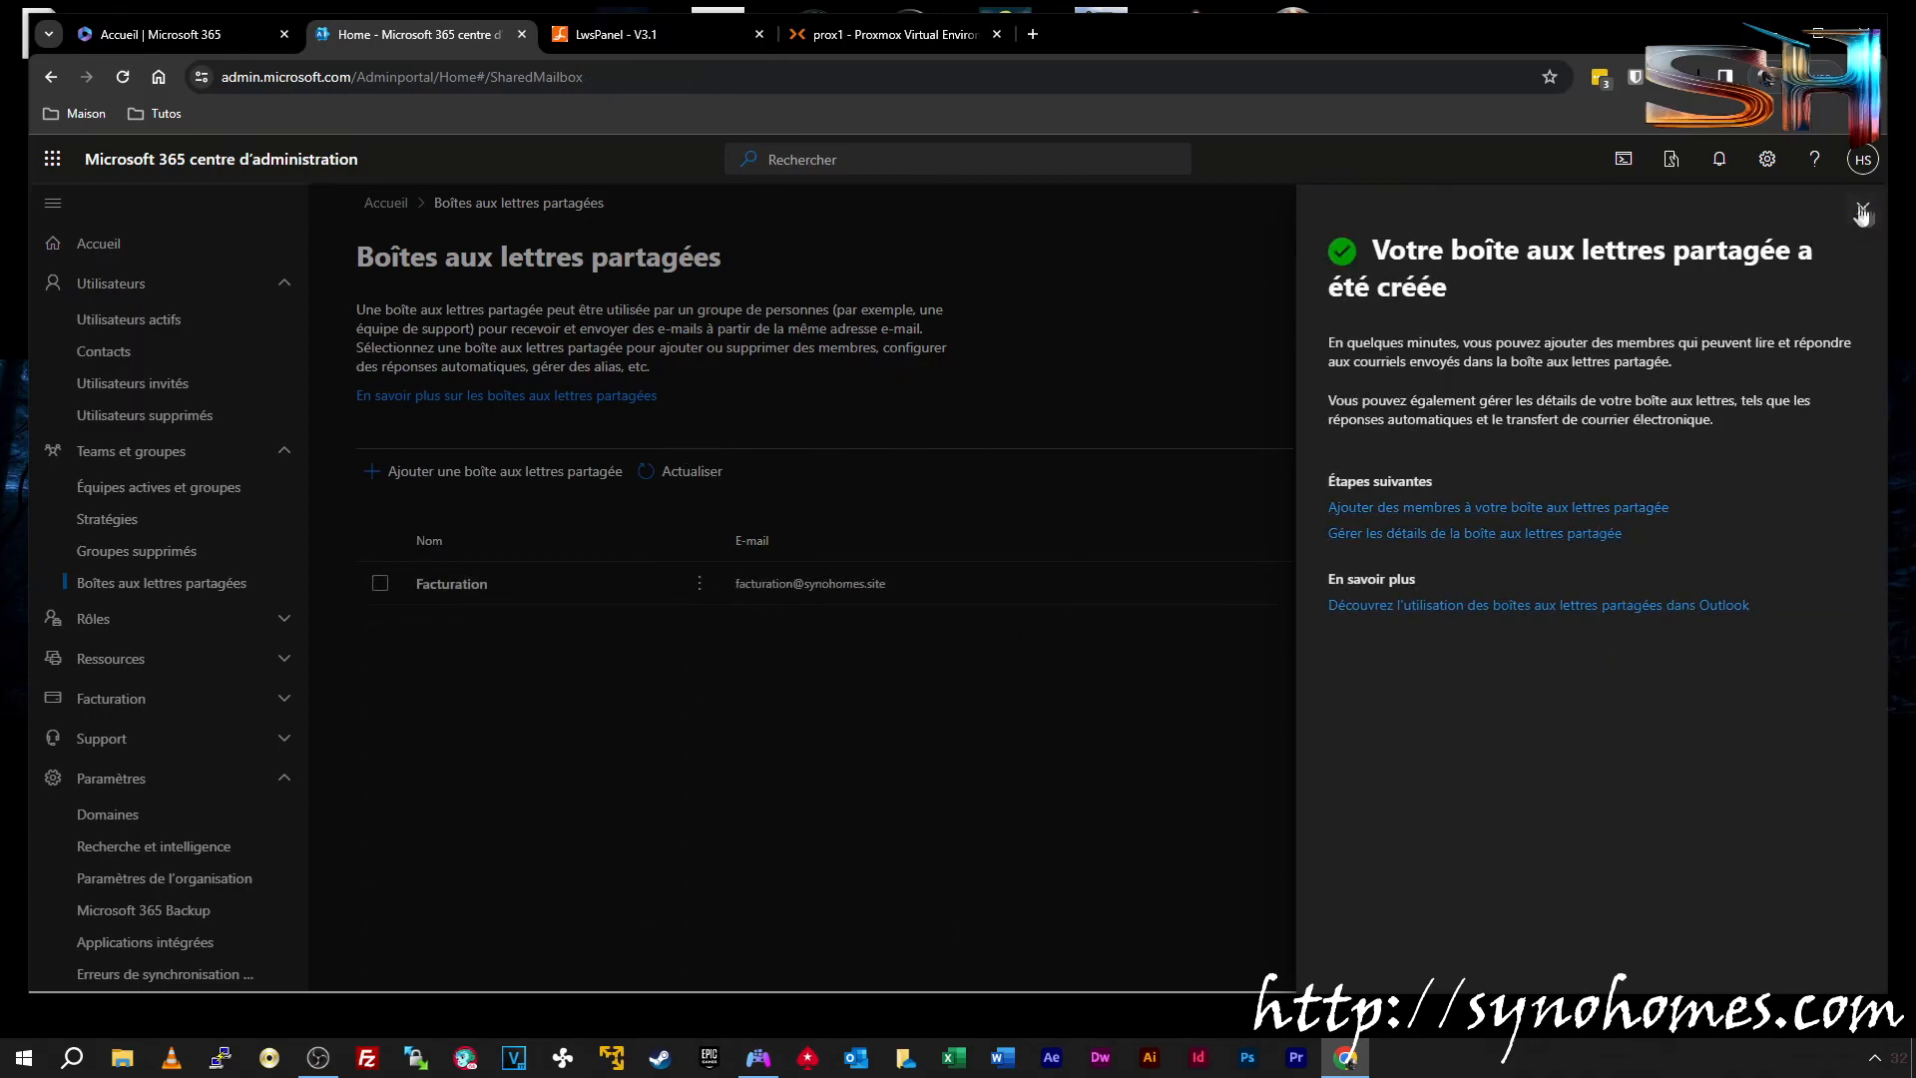
Create the 'Contact' shared mailbox on synohomes.site
{"action": "left_click", "coordinate": [444, 473]}
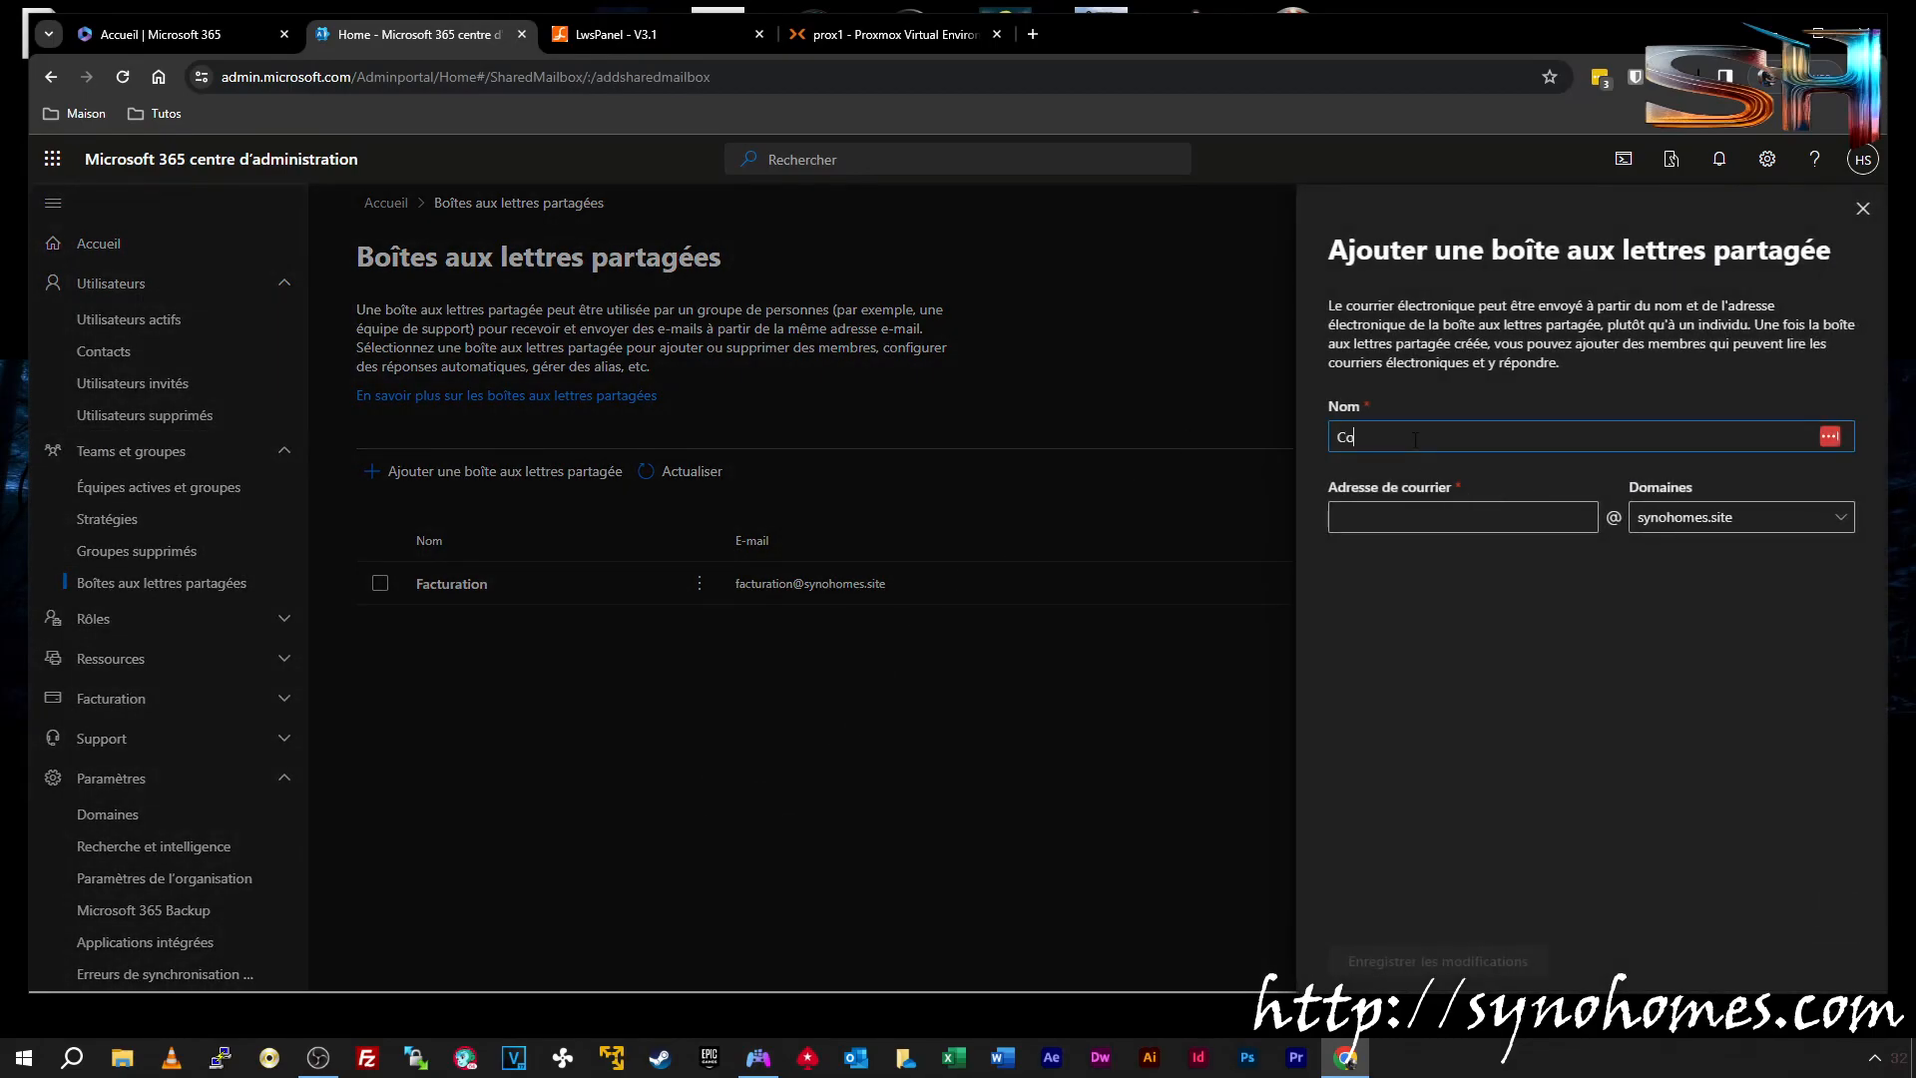
{"action": "left_click", "coordinate": [1409, 486]}
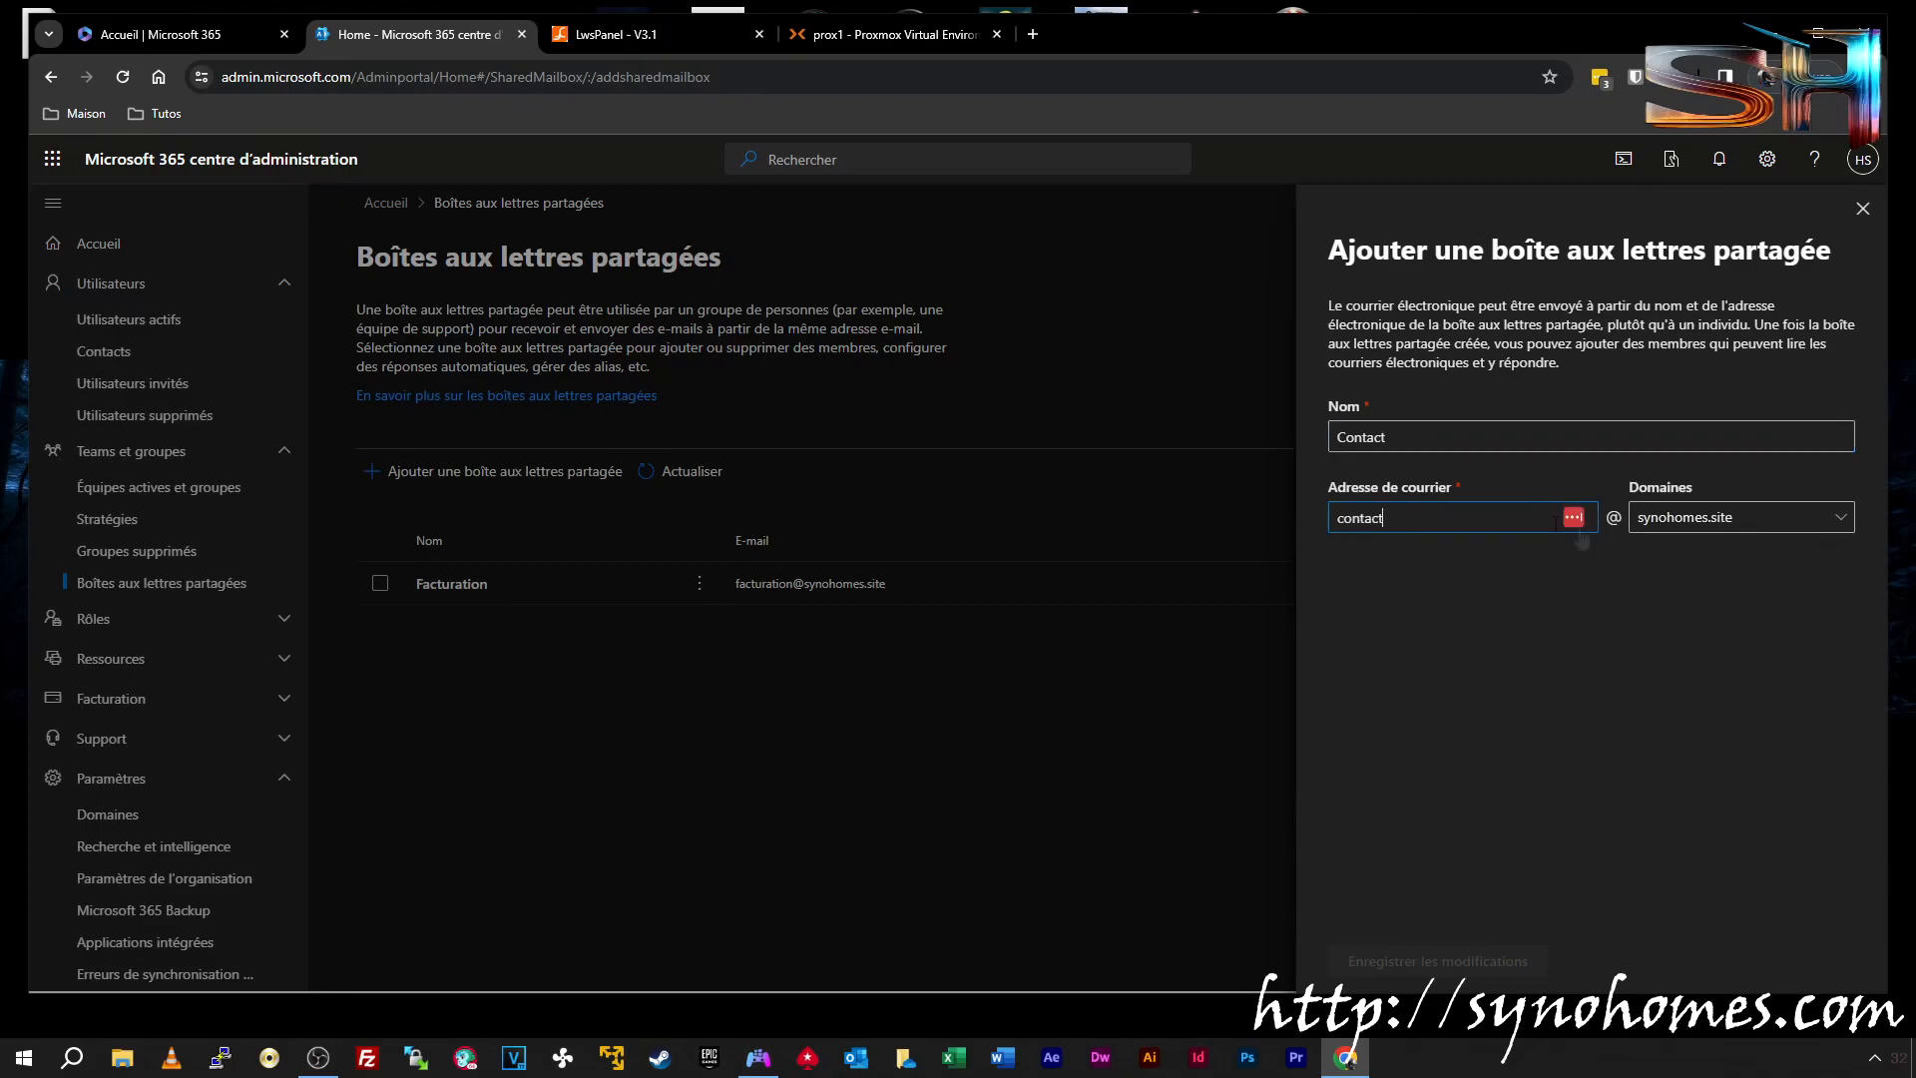
{"action": "left_click", "coordinate": [1409, 961]}
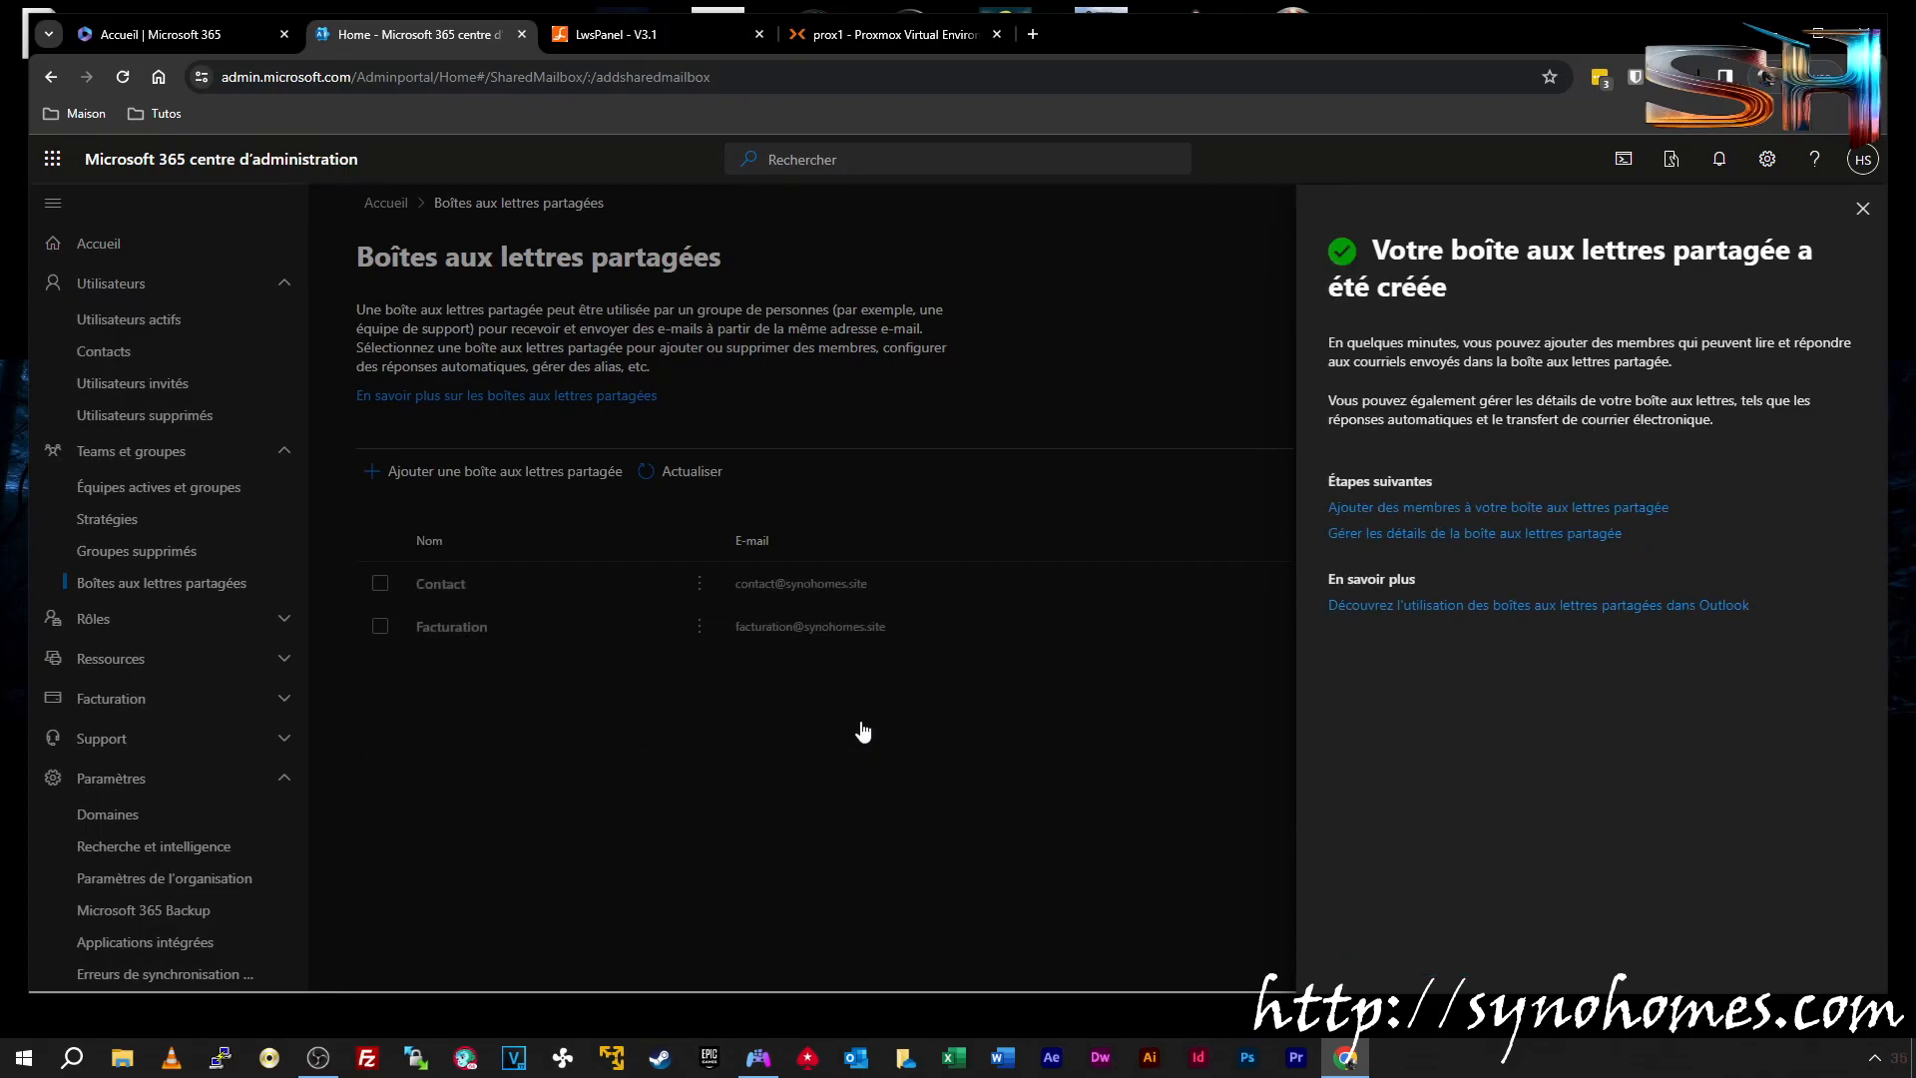
{"action": "left_click", "coordinate": [1862, 209]}
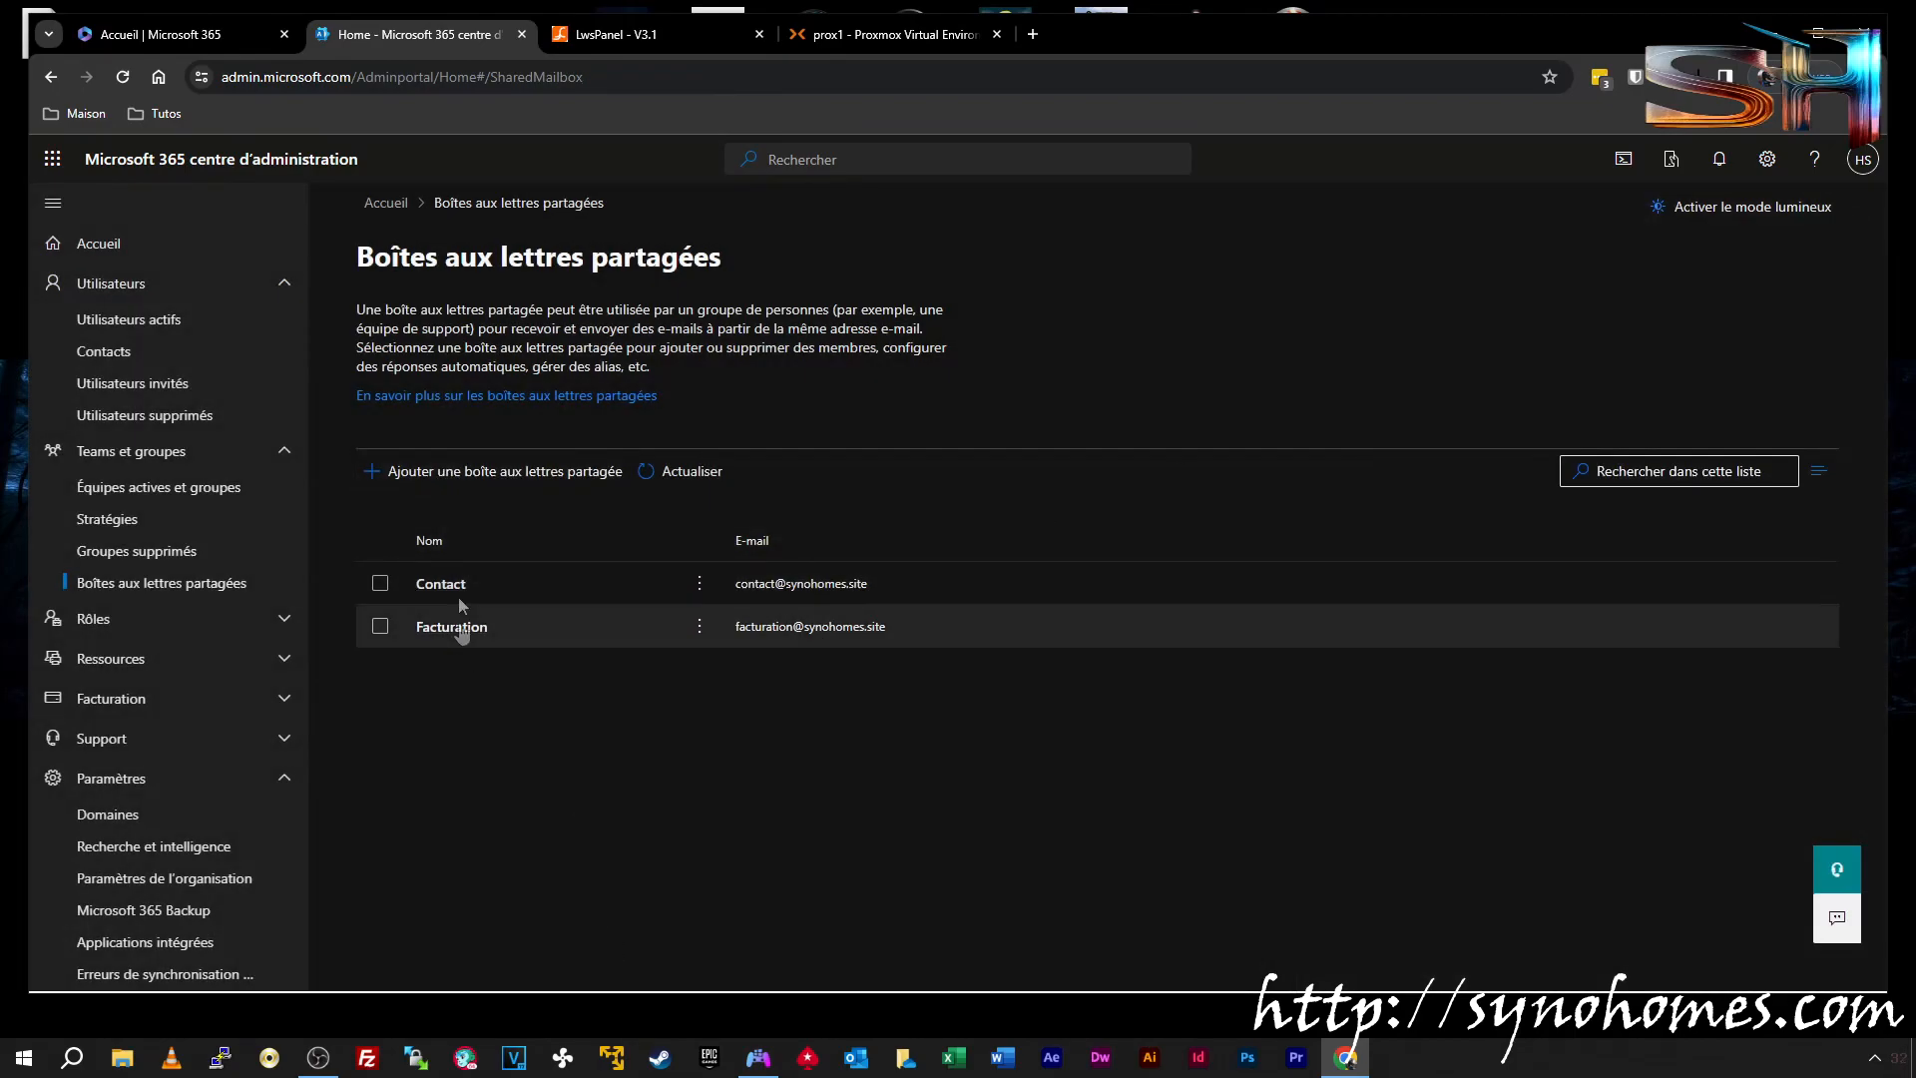
Create the 'Juridique' shared mailbox on synohomes.site, then return to Utilisateurs actifs
{"action": "left_click", "coordinate": [471, 477]}
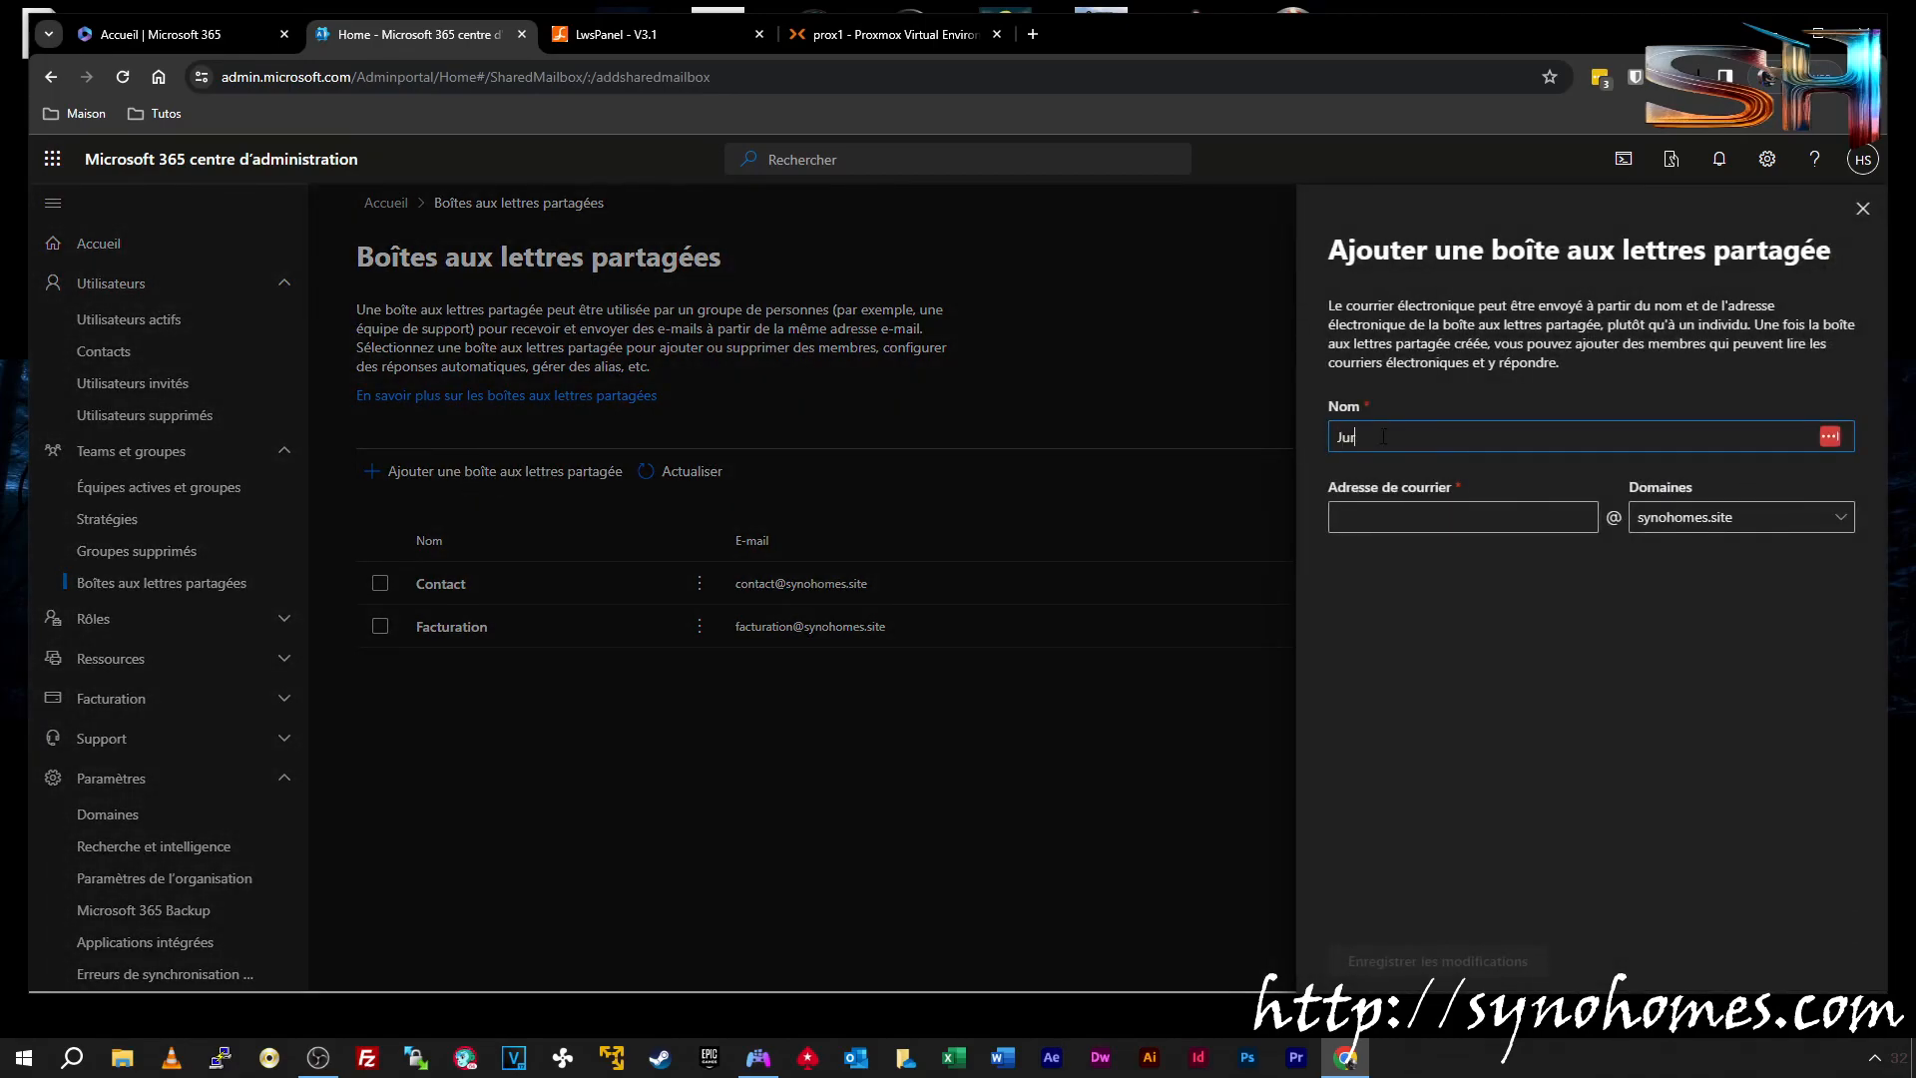
{"action": "left_click", "coordinate": [1407, 517]}
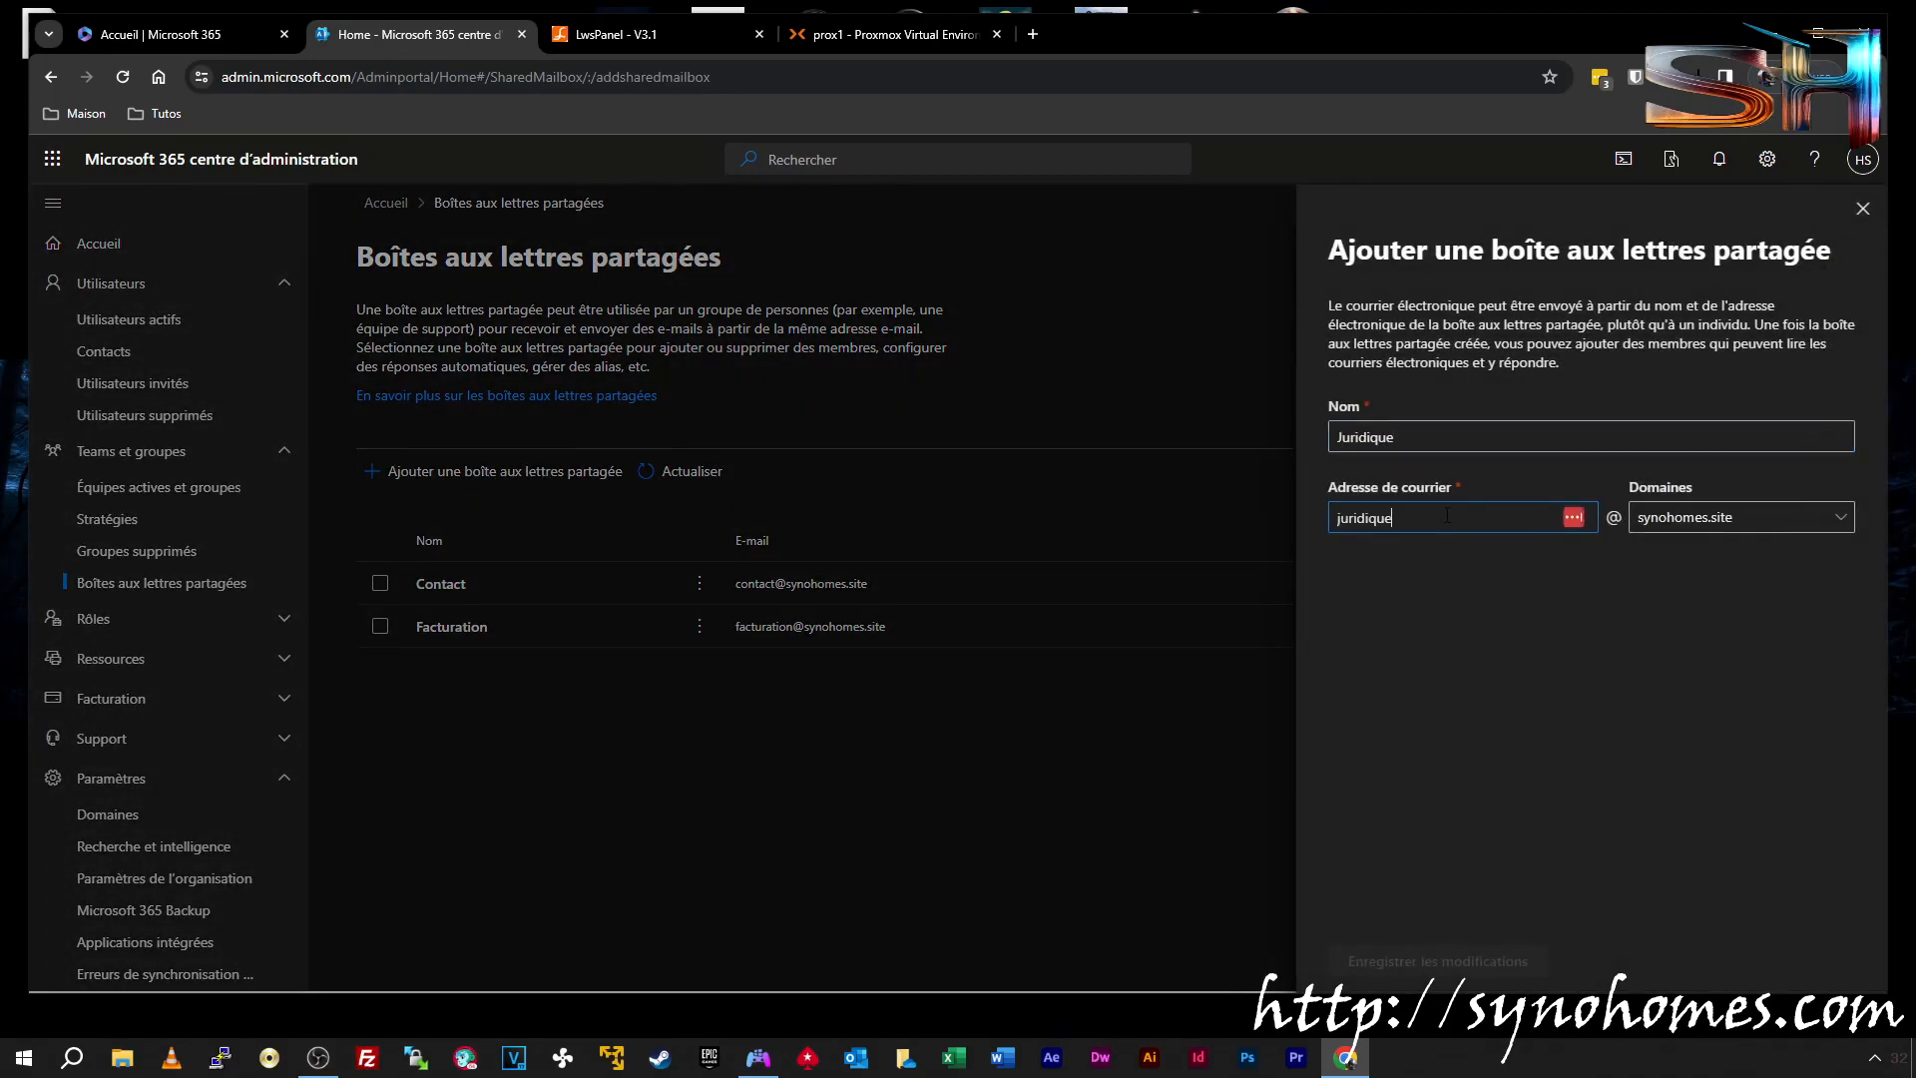
{"action": "left_click", "coordinate": [1429, 964]}
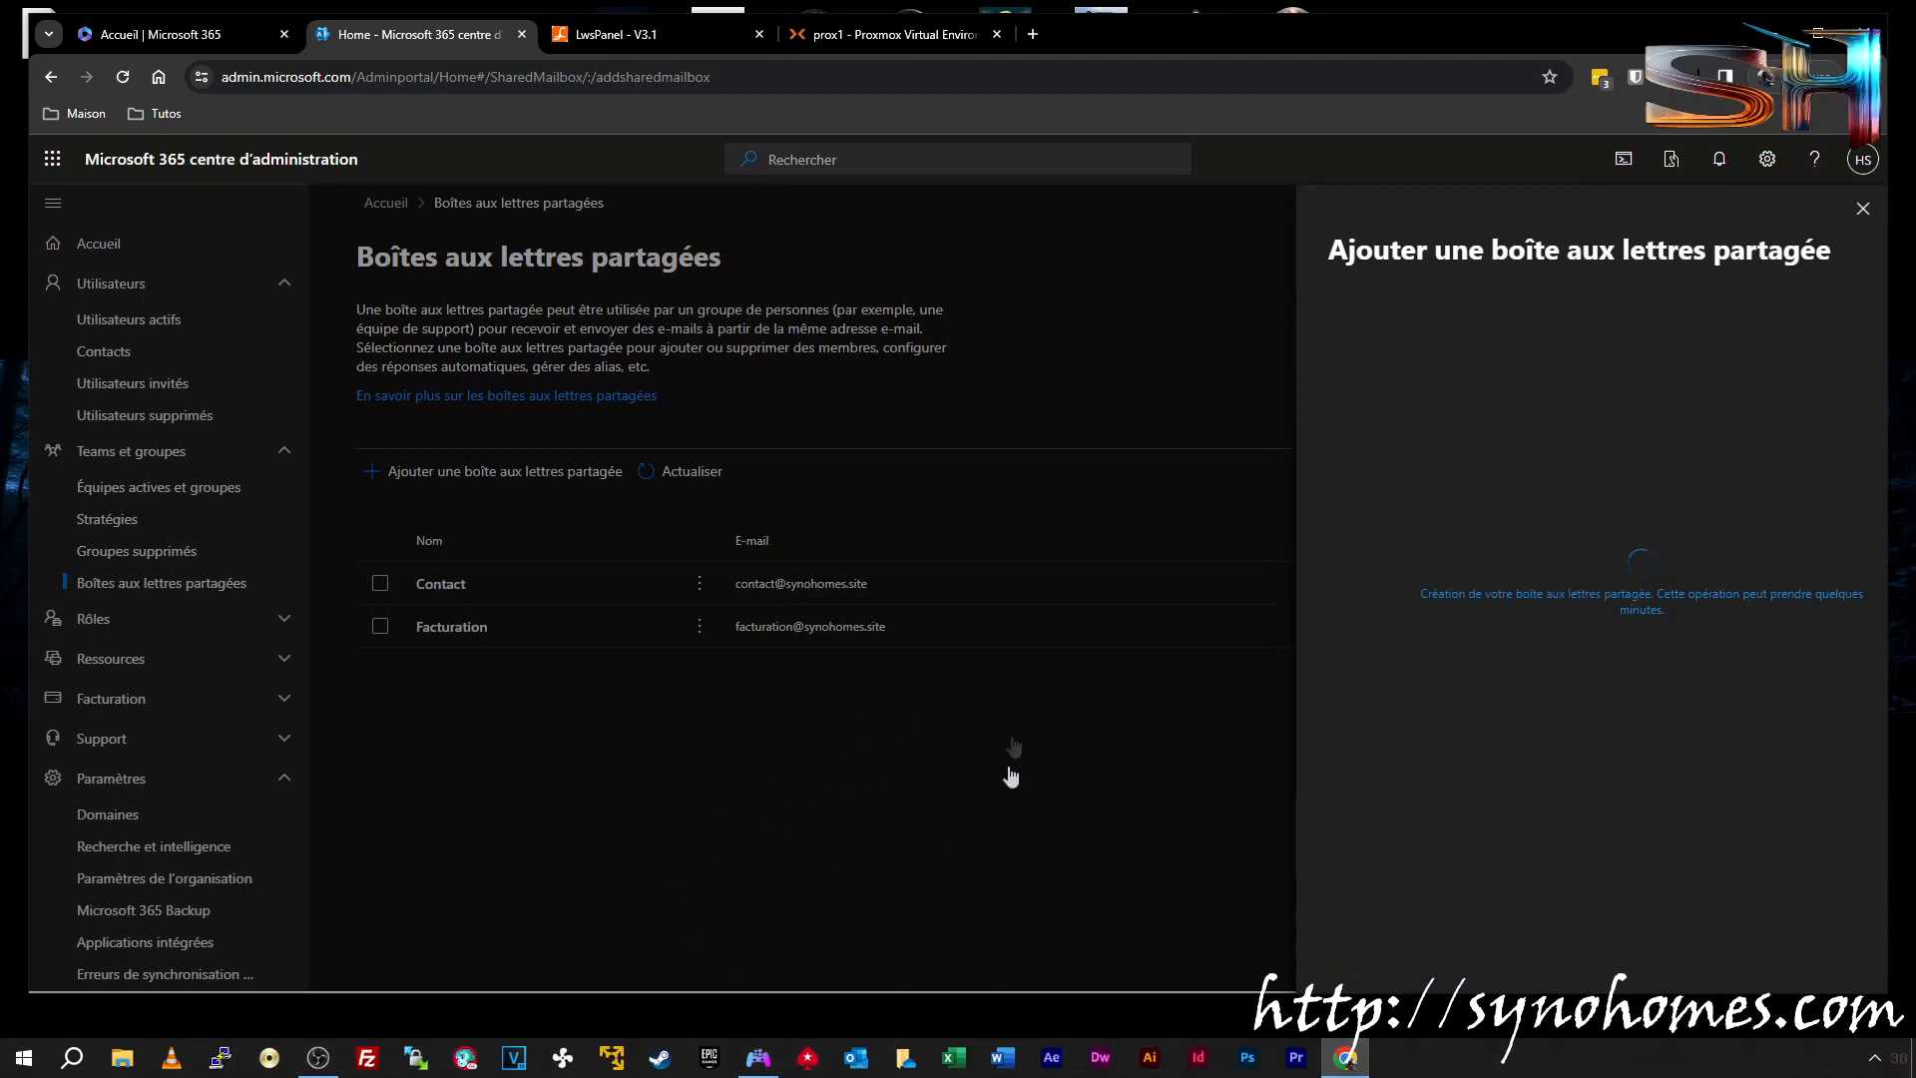
{"action": "left_click", "coordinate": [1863, 209]}
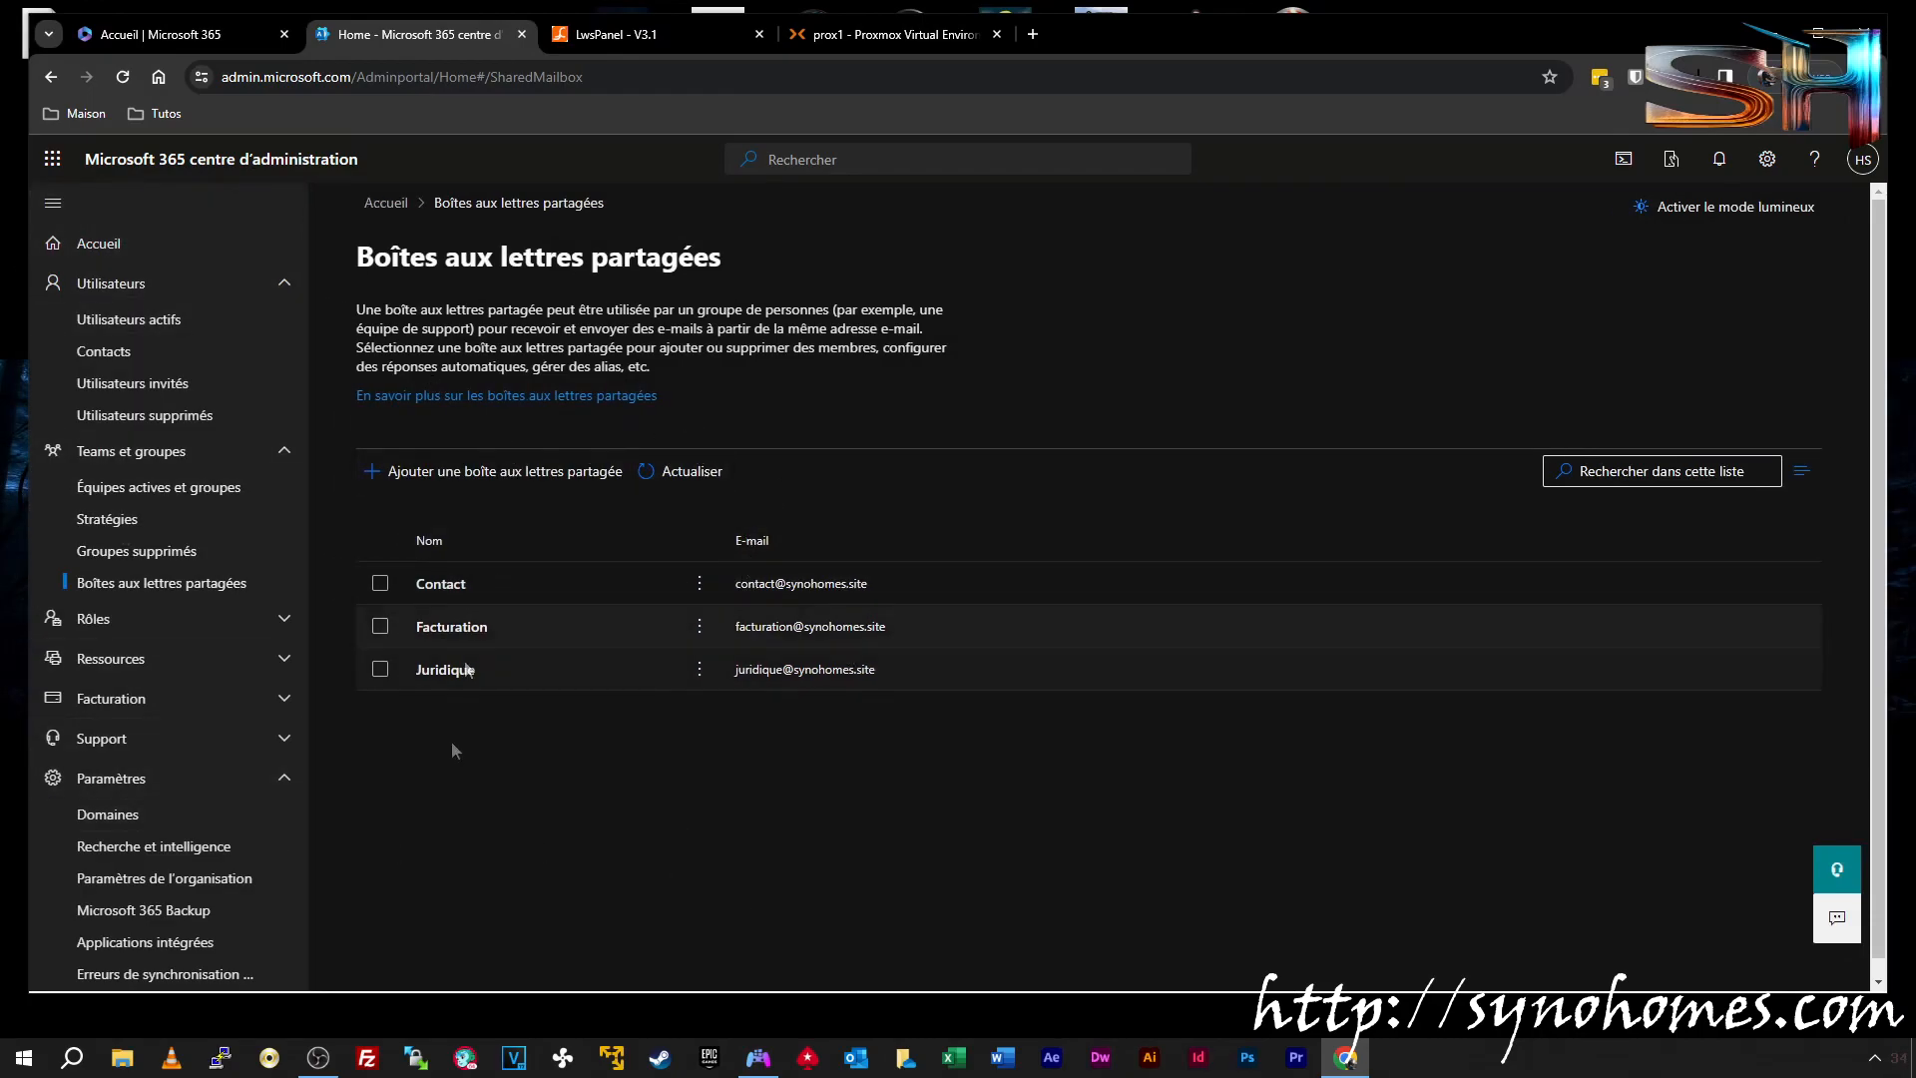
{"action": "left_click", "coordinate": [137, 319]}
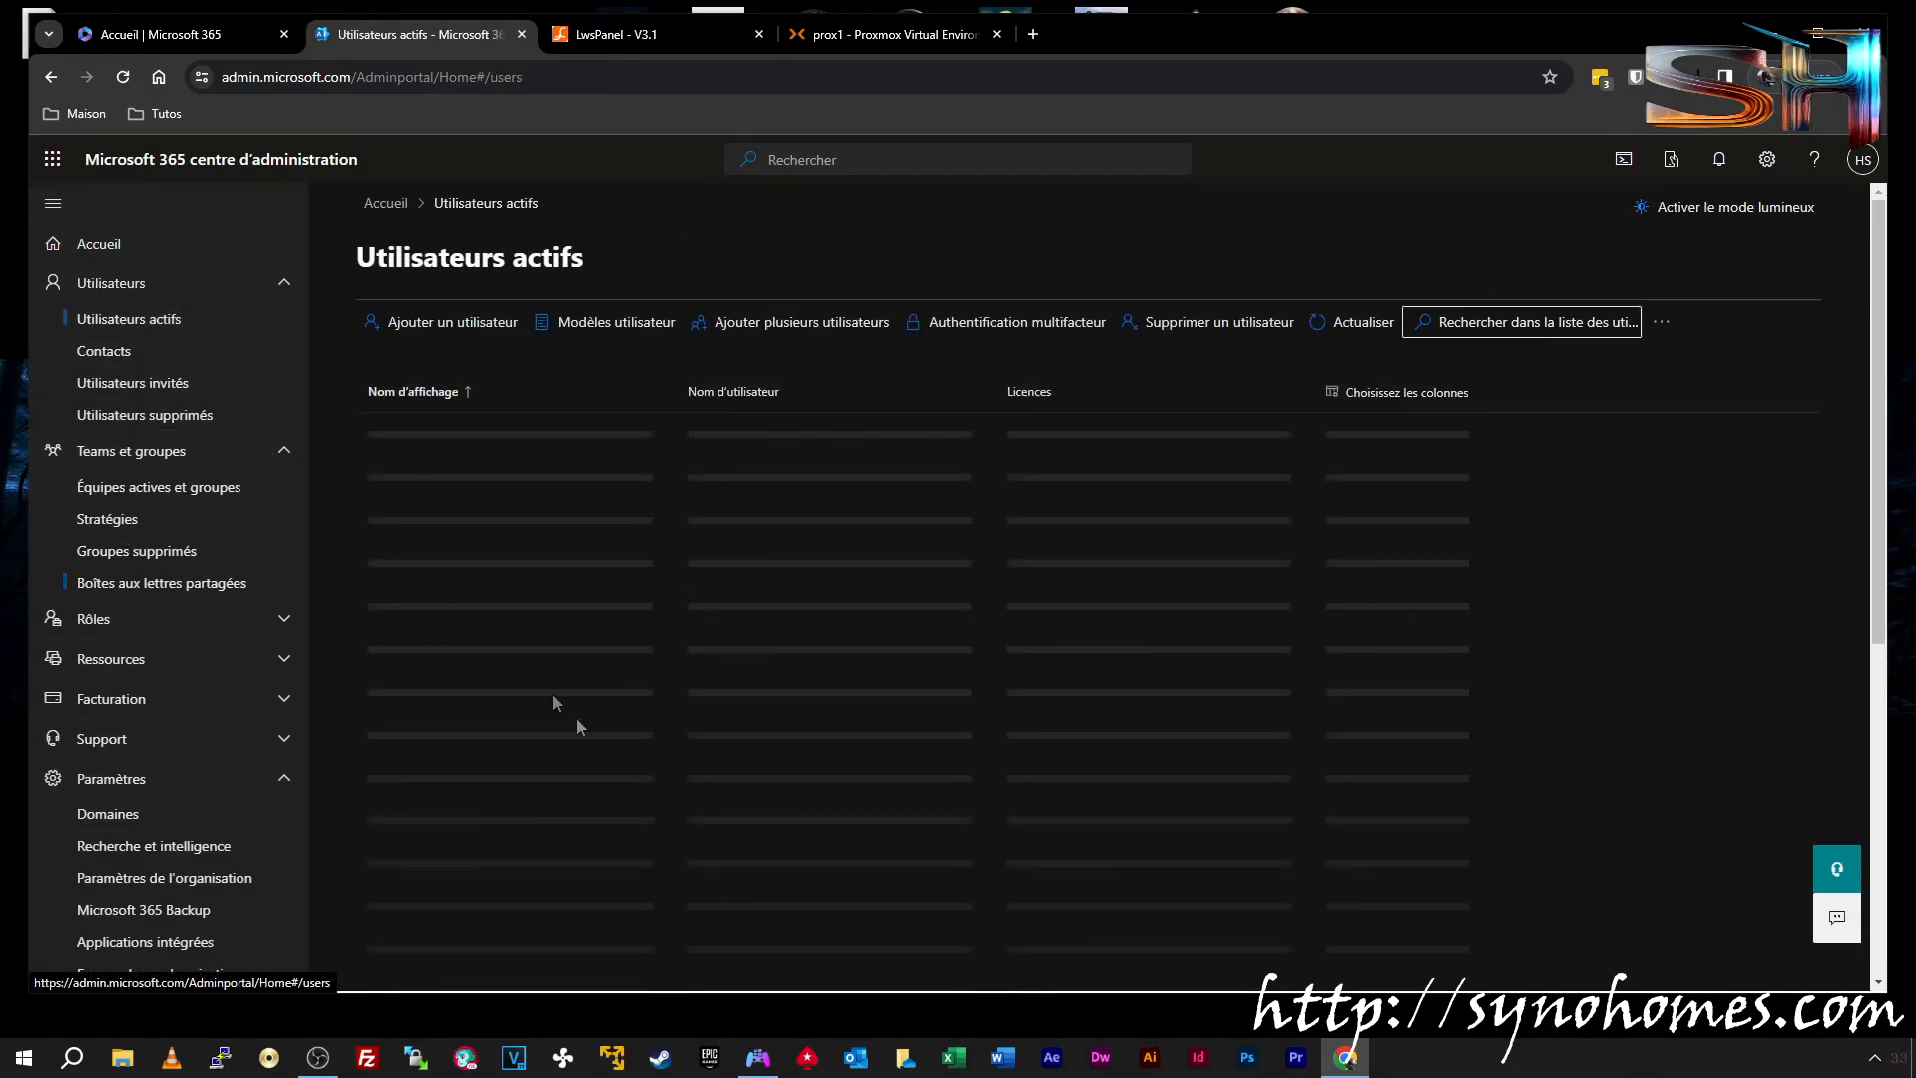
Set VIP 01's usage location to France under Licences et applications and save
{"action": "scroll", "coordinate": [611, 722], "scroll_direction": "down", "scroll_amount": 1}
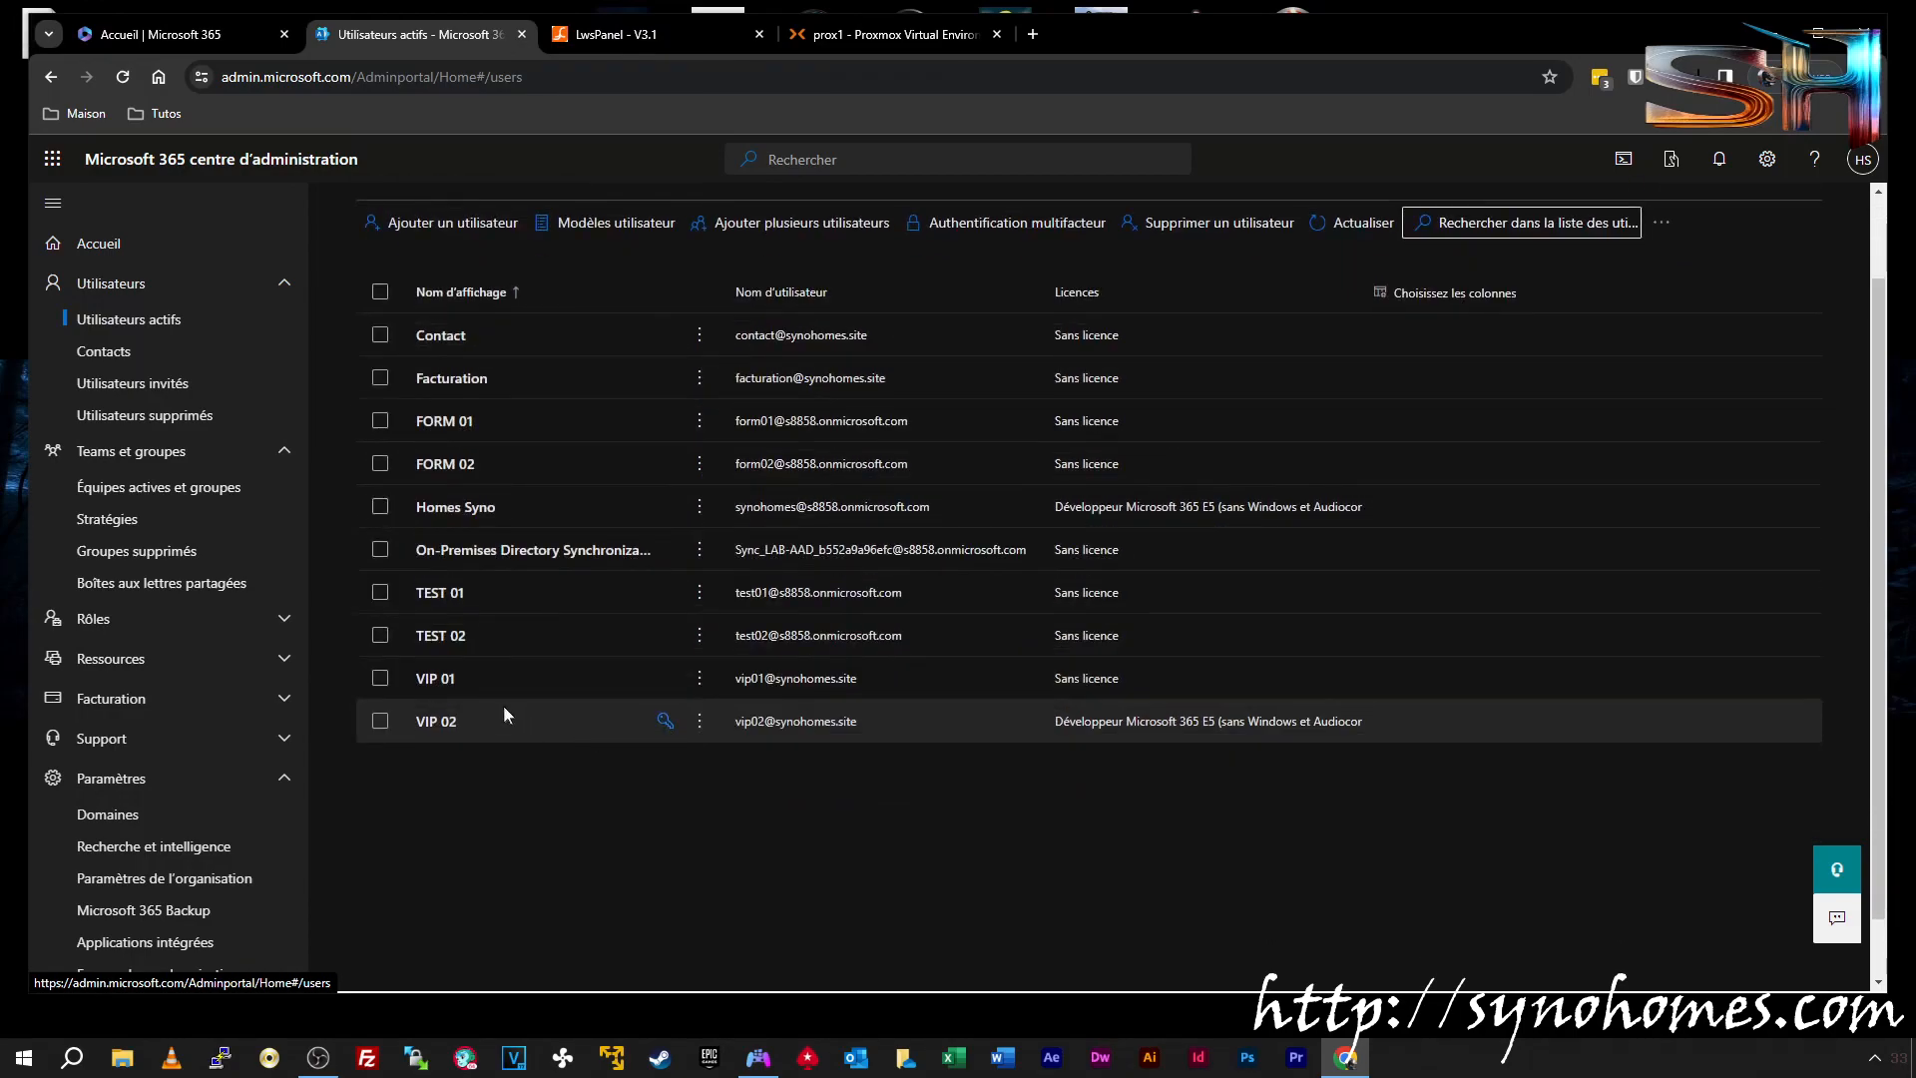
{"action": "left_click", "coordinate": [431, 682]}
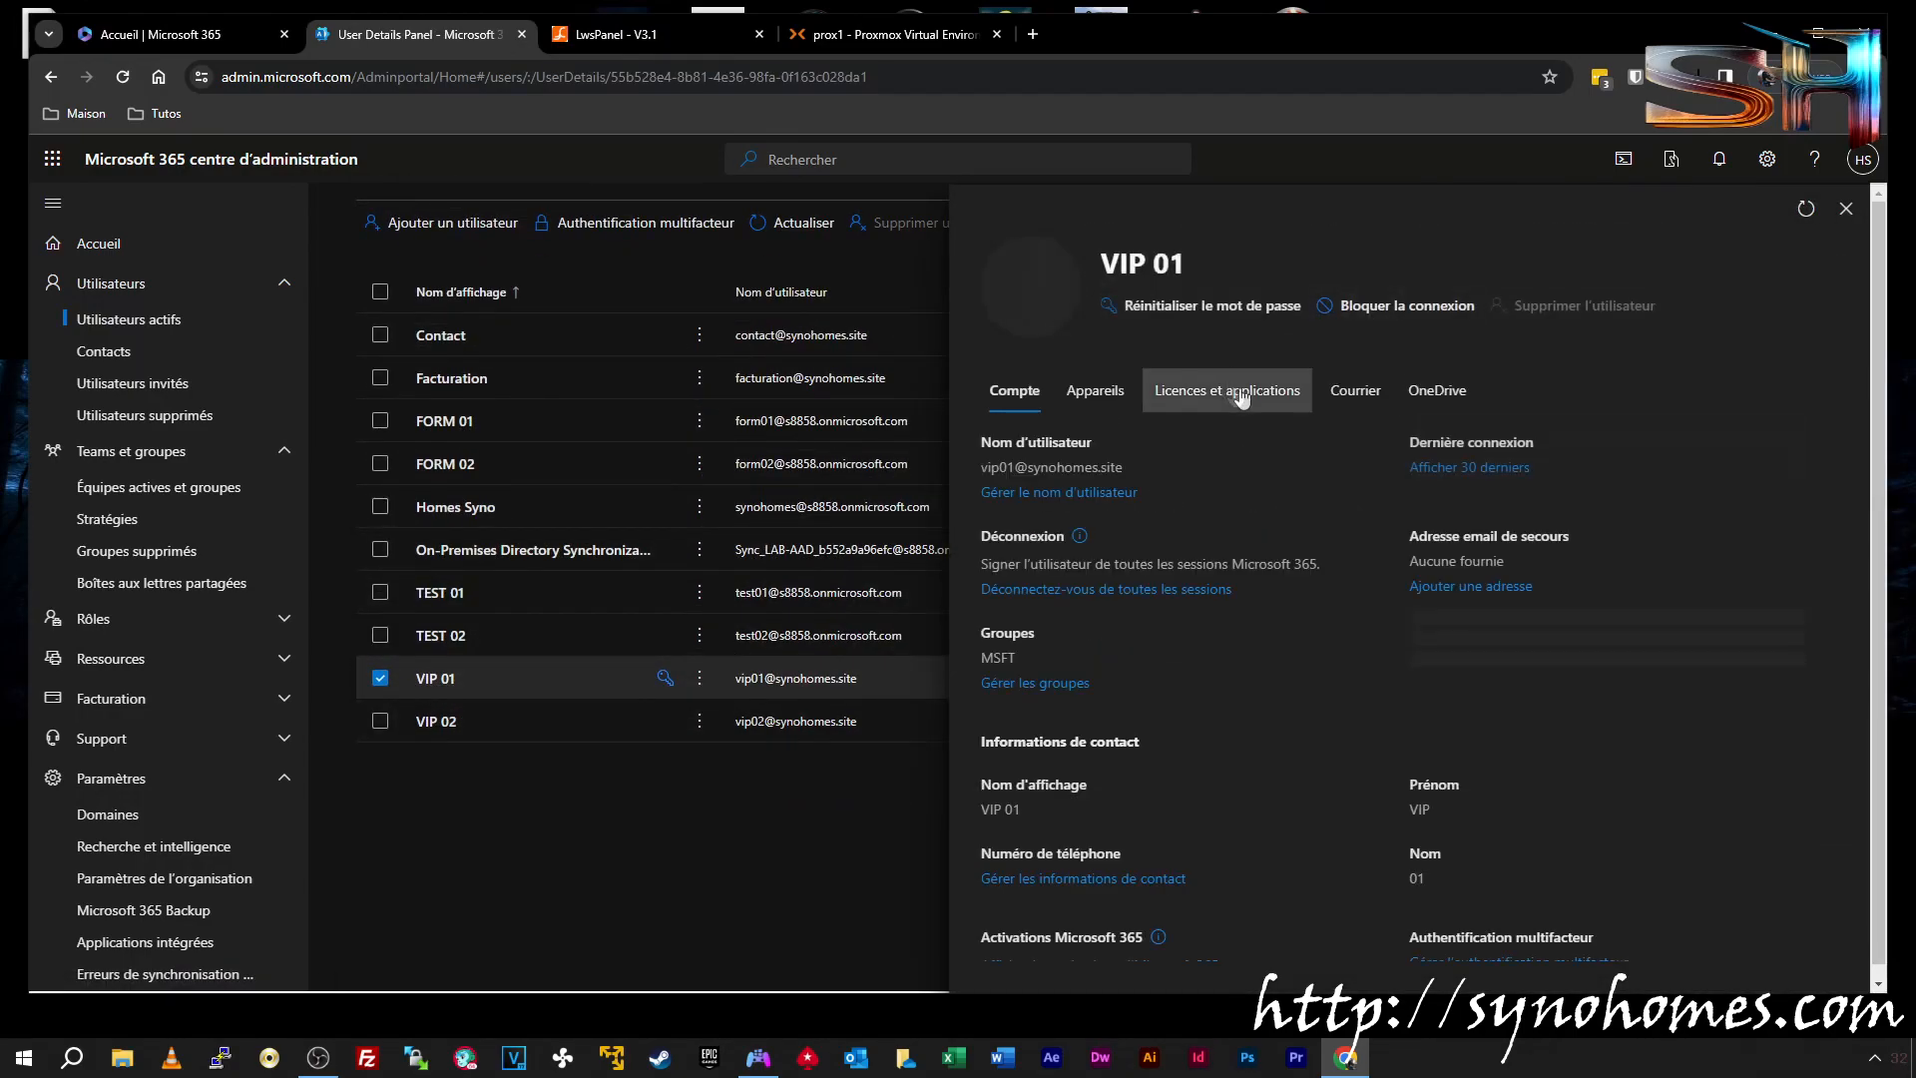
{"action": "left_click", "coordinate": [1114, 494]}
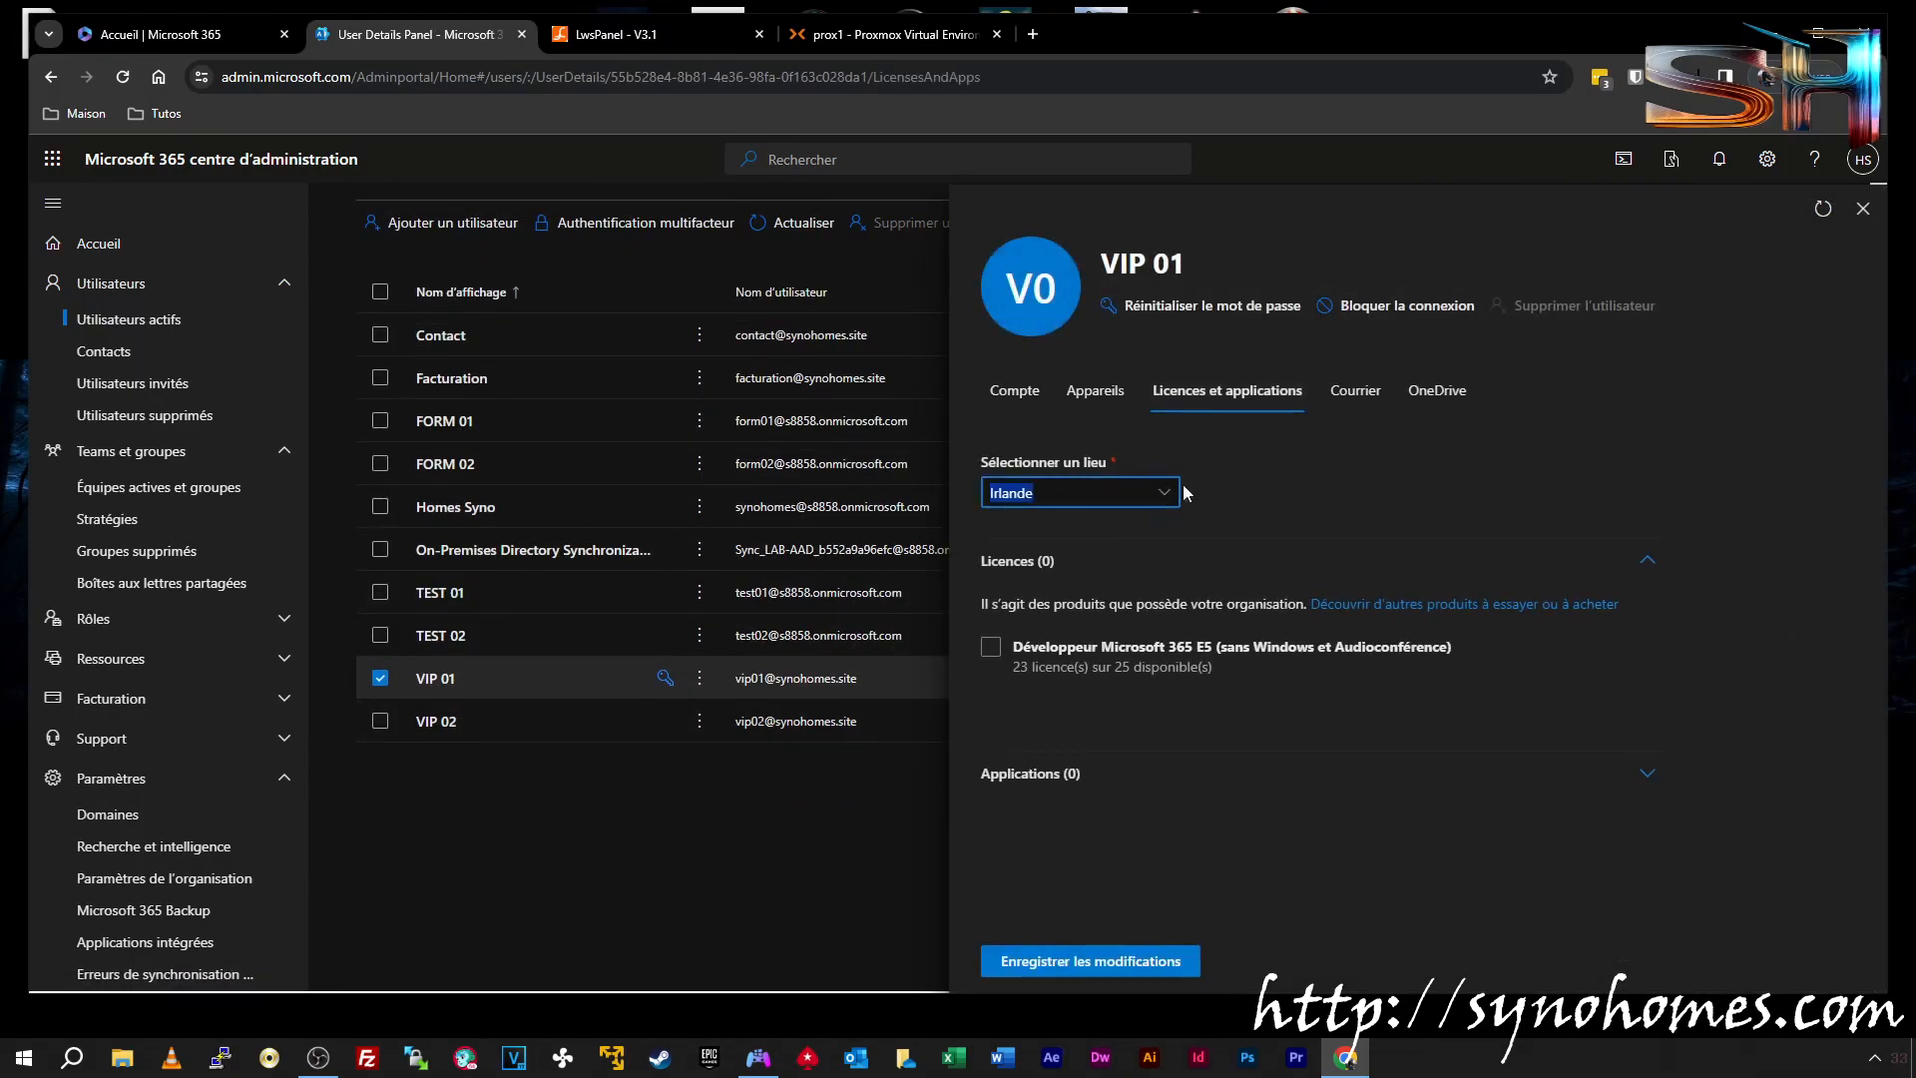
{"action": "left_click", "coordinate": [1164, 492]}
{"action": "scroll", "coordinate": [1472, 320], "scroll_direction": "down", "scroll_amount": 5}
{"action": "left_click_drag", "start_coordinate": [1481, 326], "coordinate": [1482, 399]}
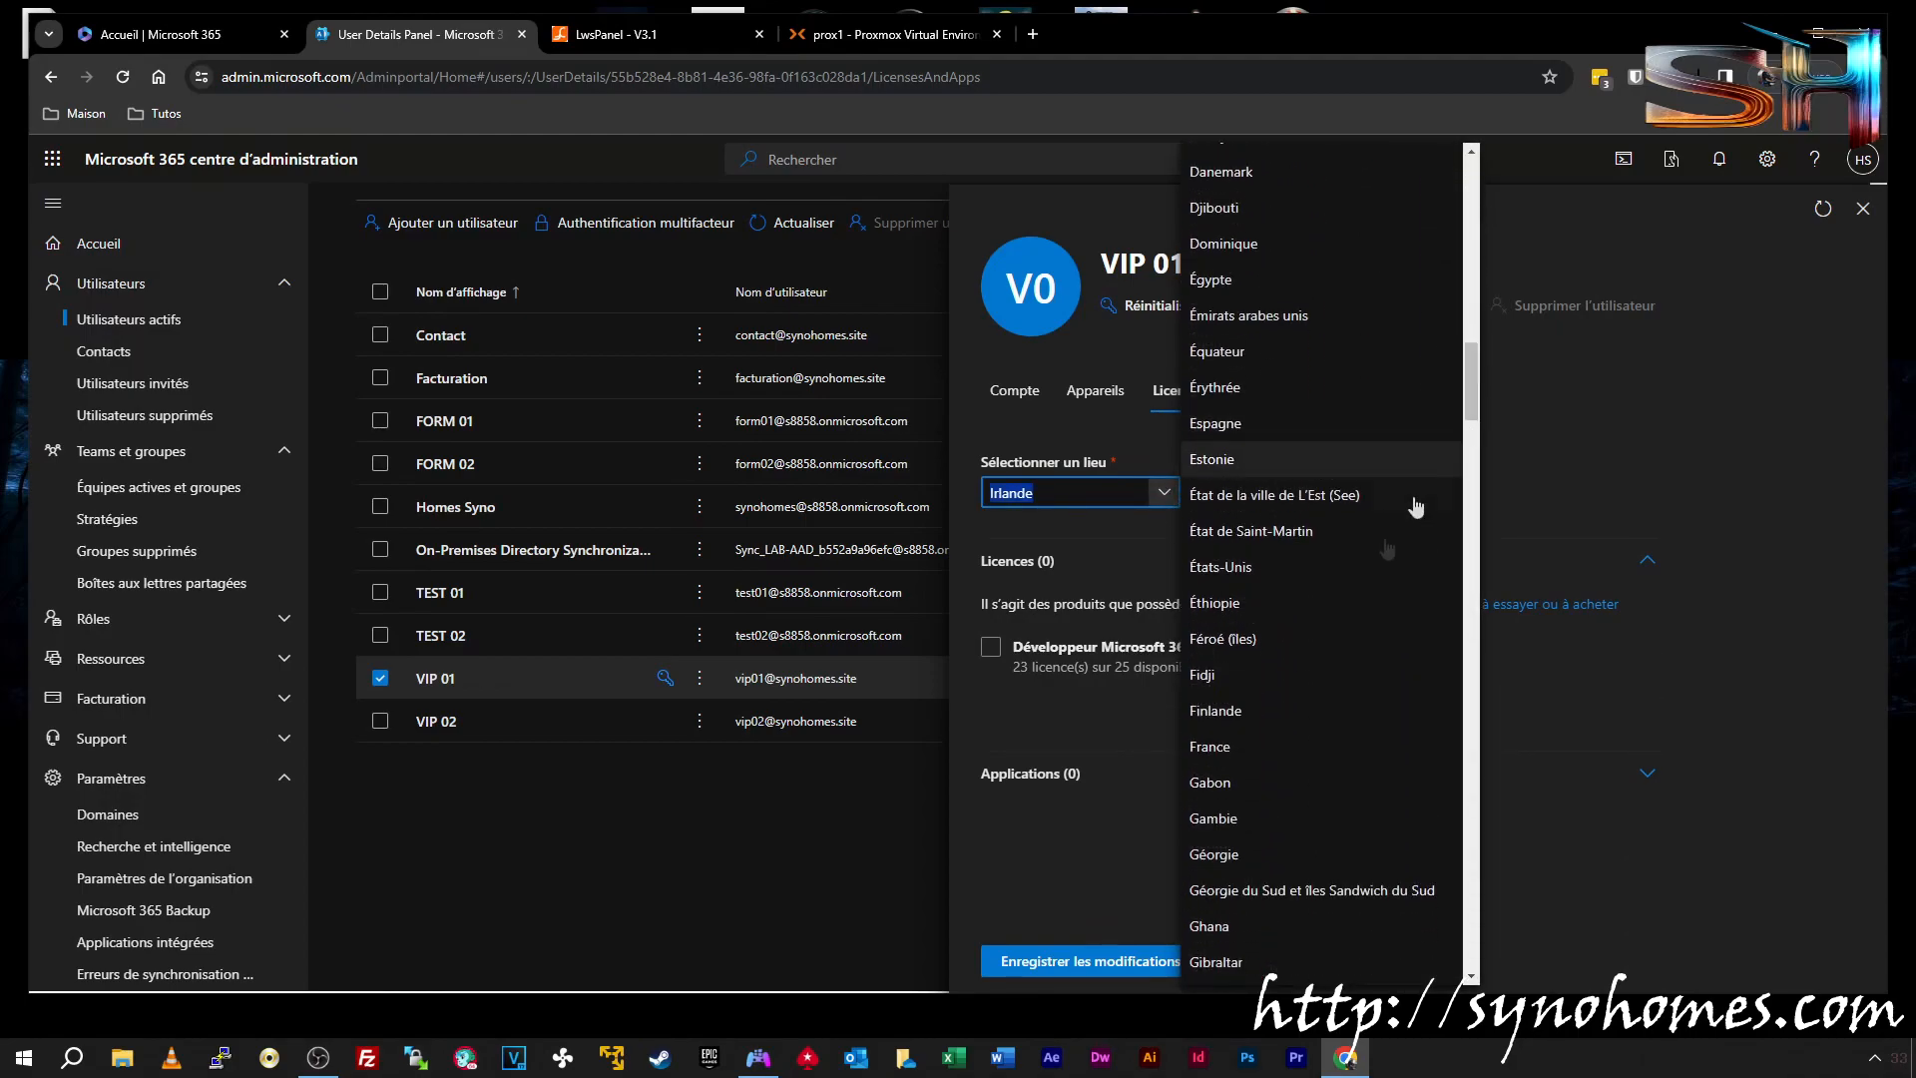
{"action": "left_click", "coordinate": [1397, 746]}
{"action": "left_click", "coordinate": [1104, 962]}
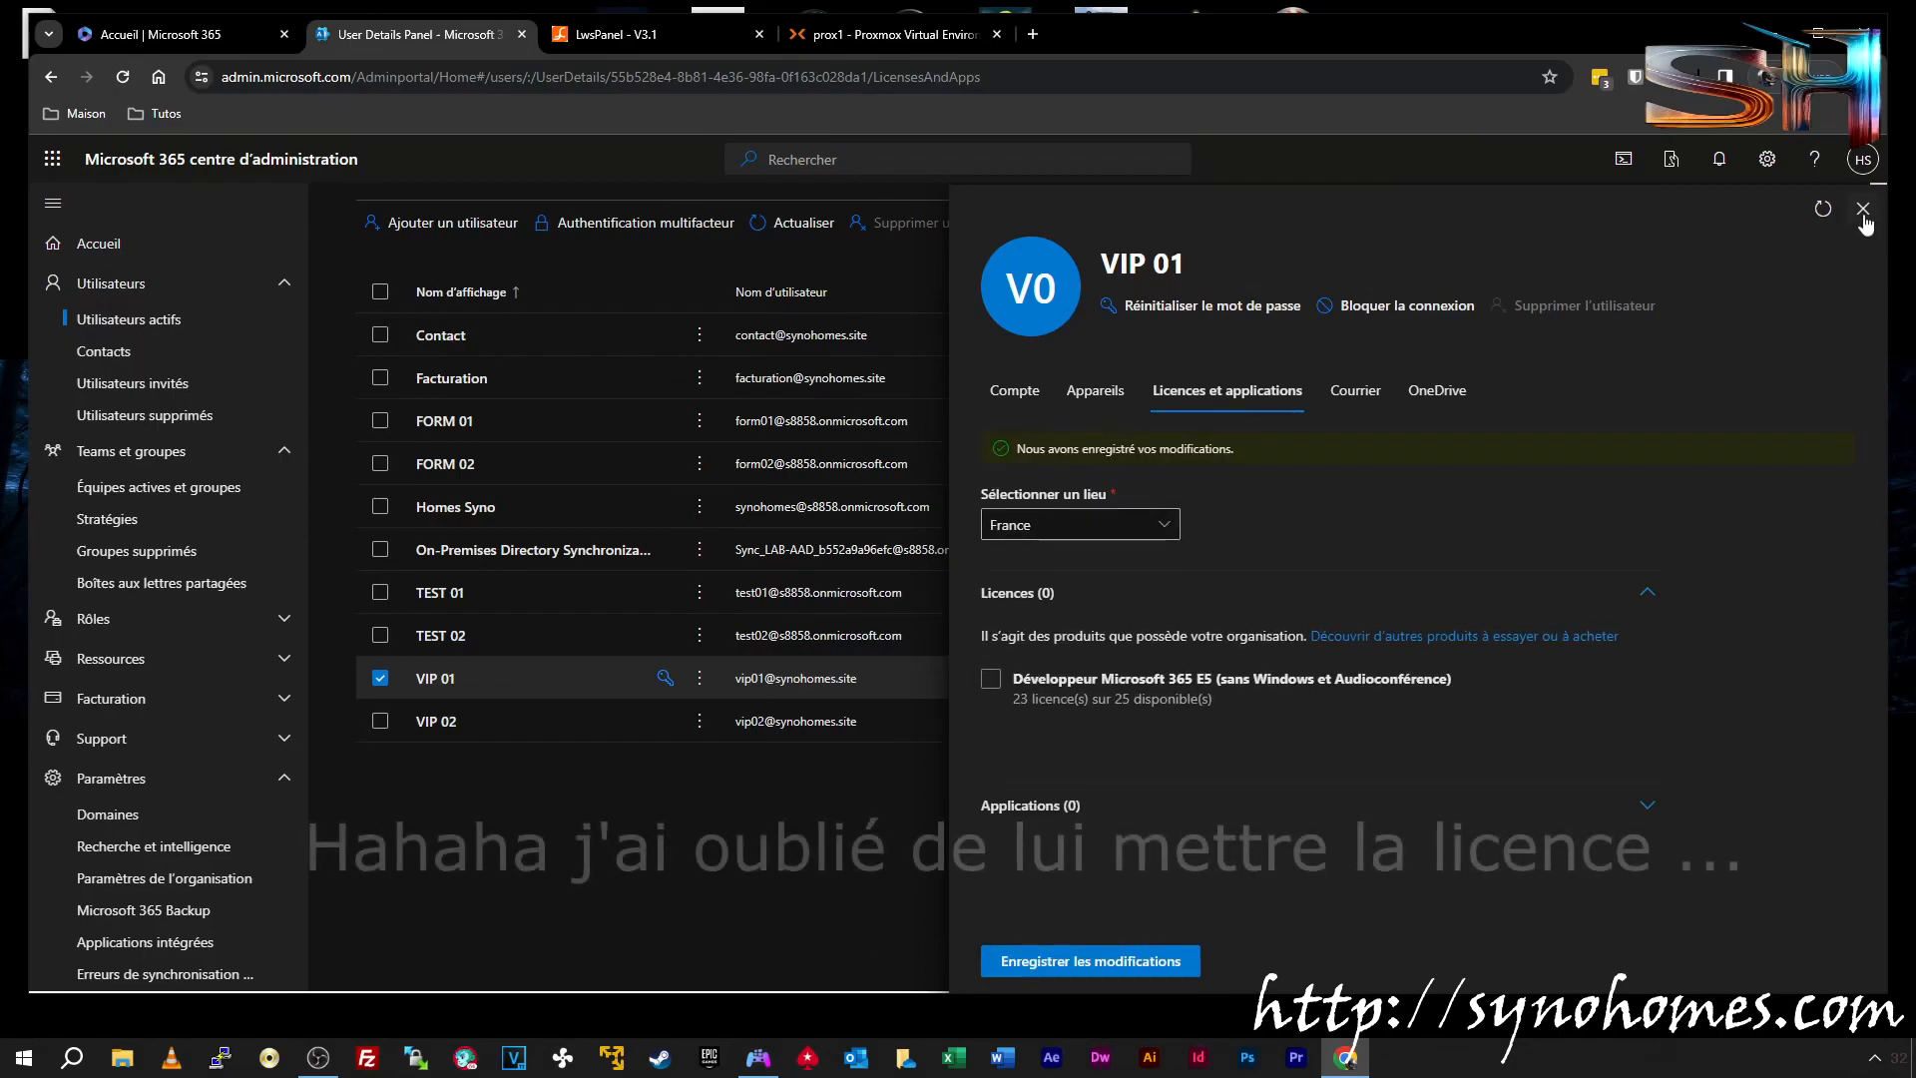
{"action": "left_click", "coordinate": [1862, 212]}
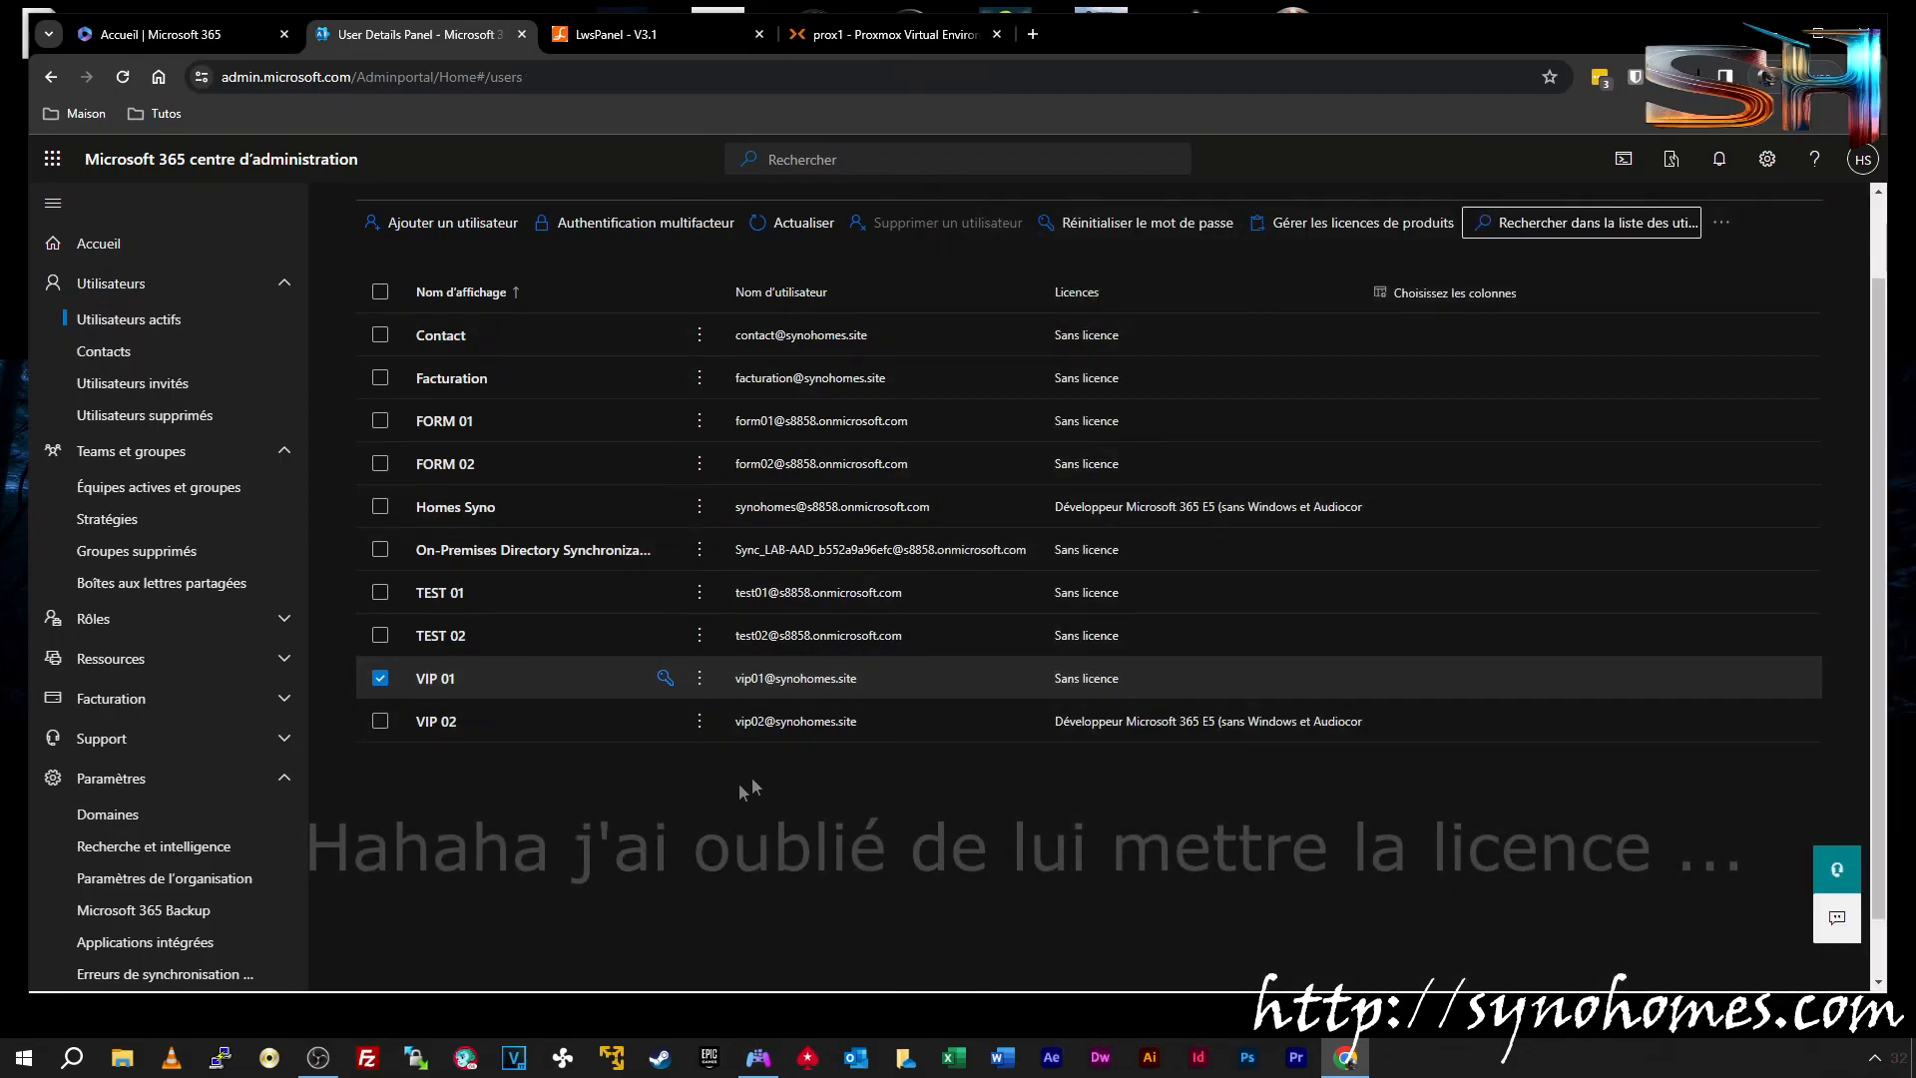
Reset VIP 01's password to a new strong password
{"action": "left_click", "coordinate": [664, 678]}
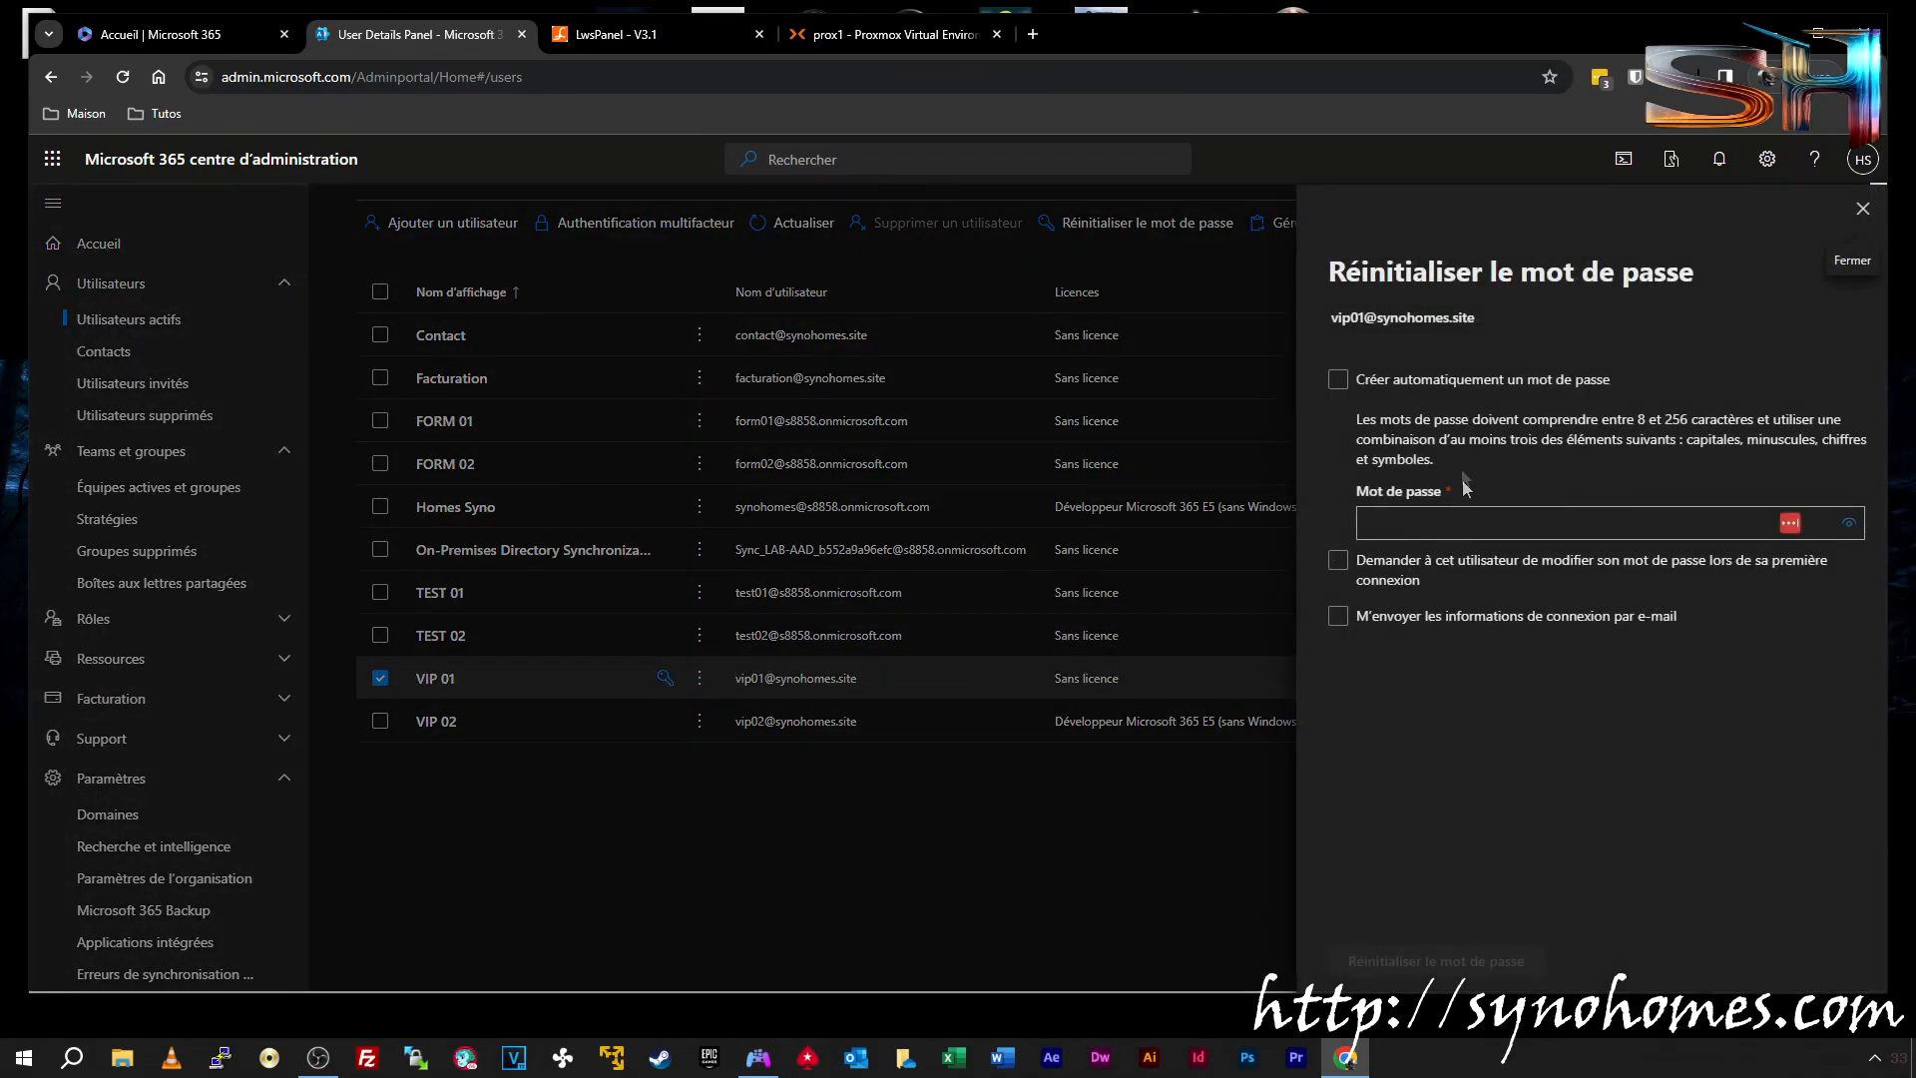
{"action": "left_click", "coordinate": [1454, 520]}
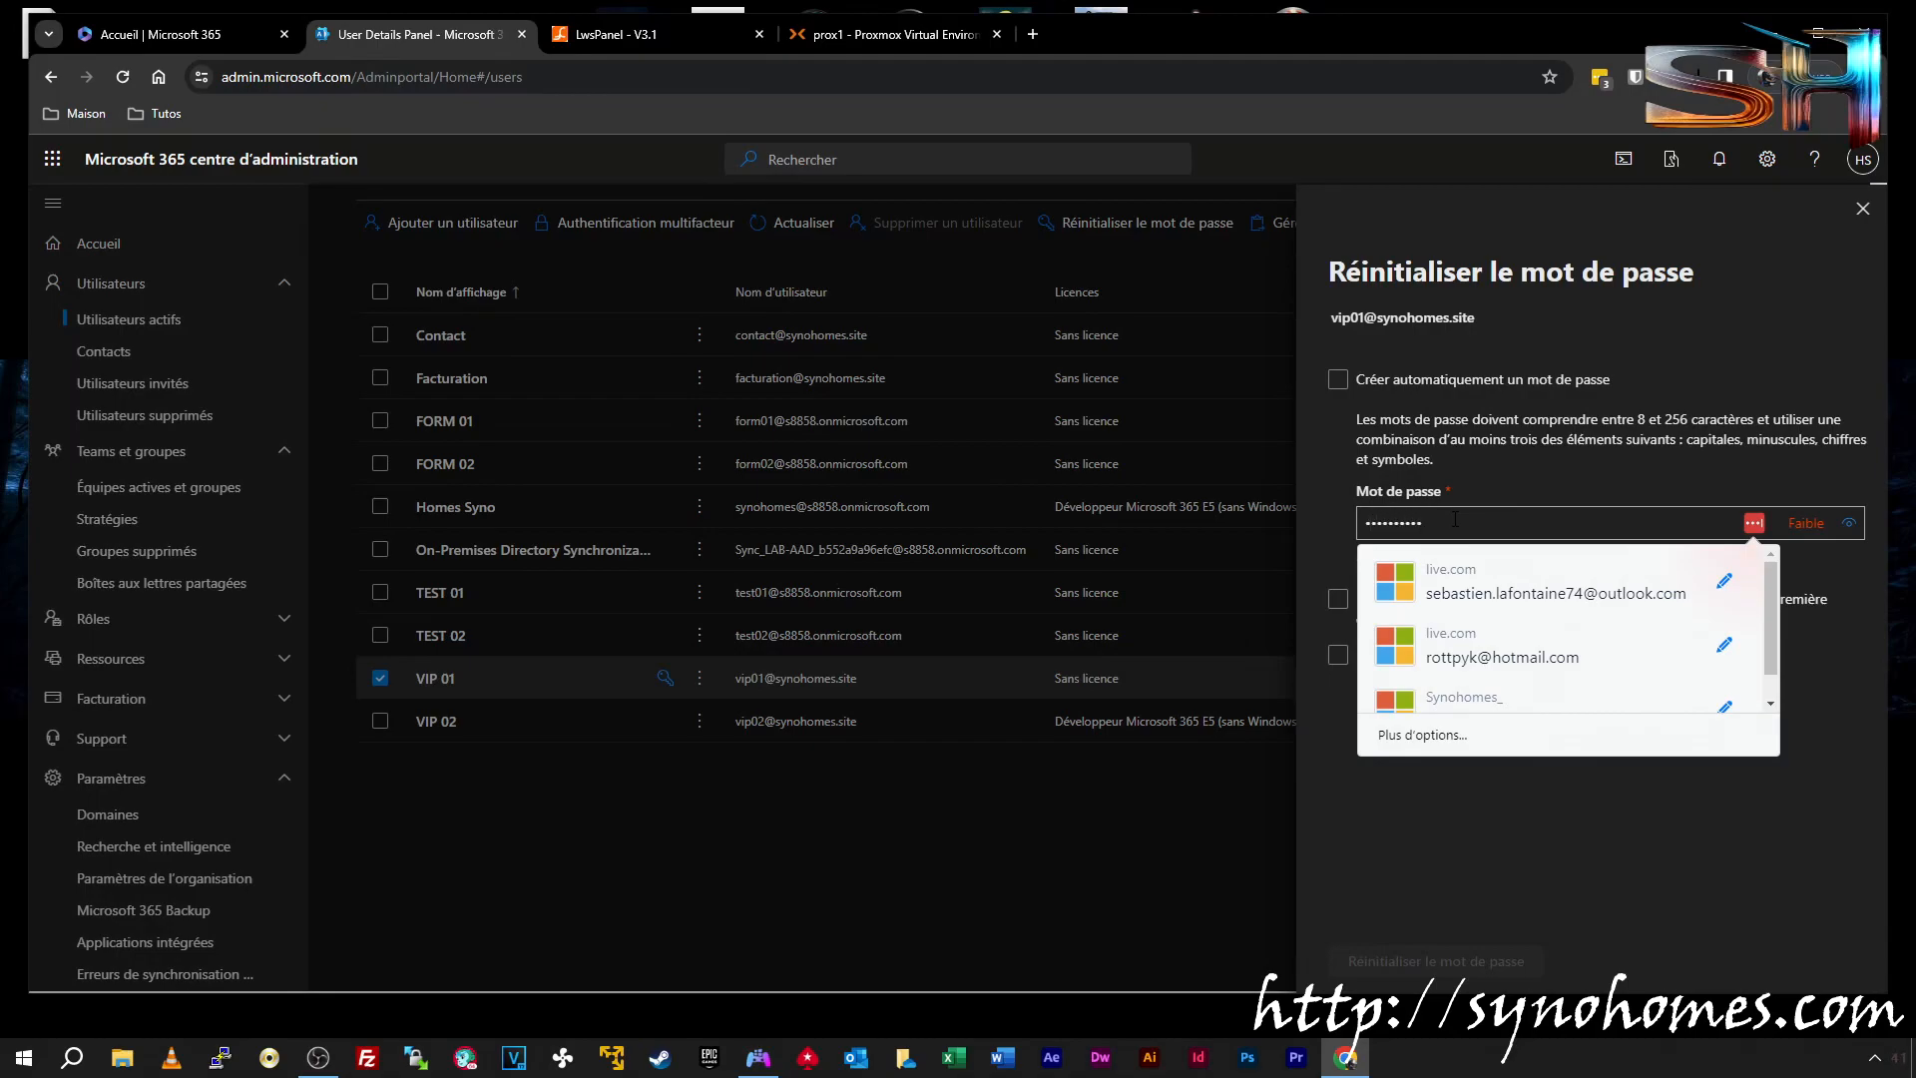
{"action": "type", "text": "••••••••••••"}
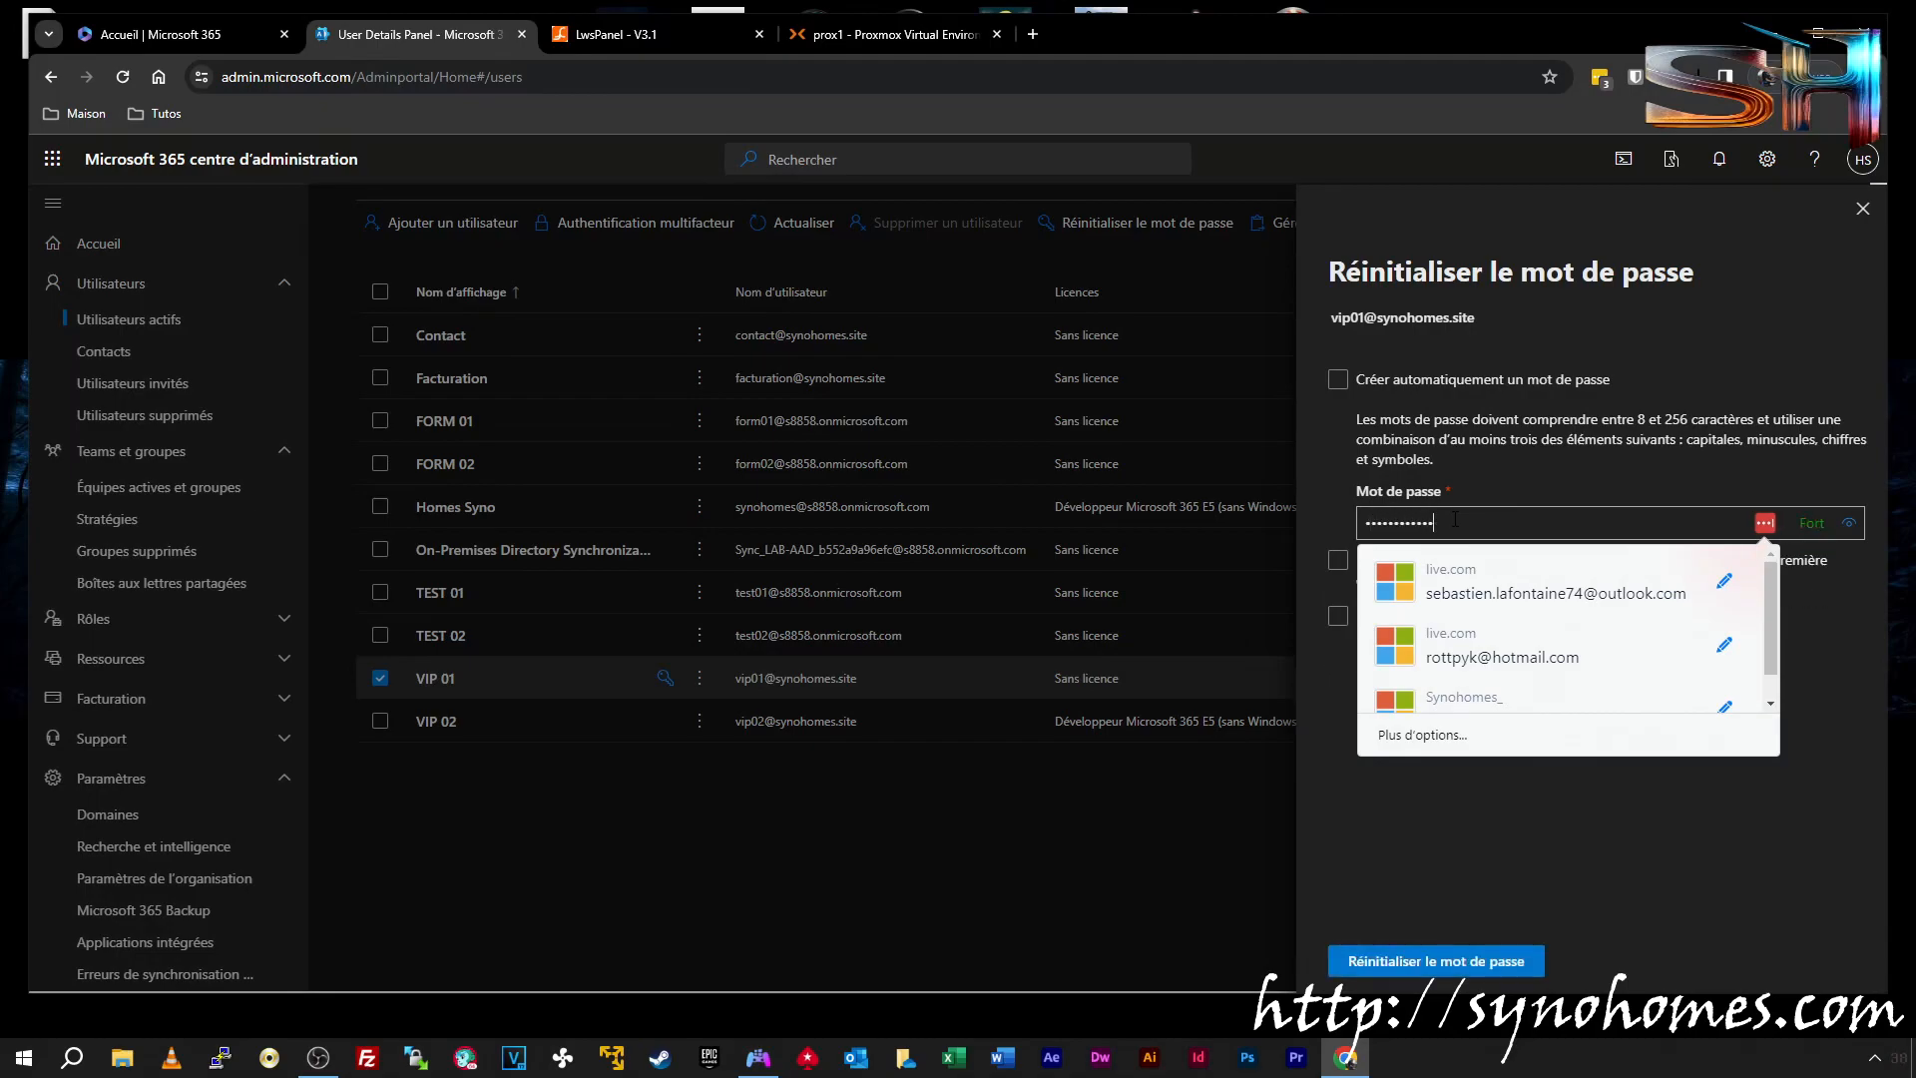
{"action": "left_click", "coordinate": [1455, 825]}
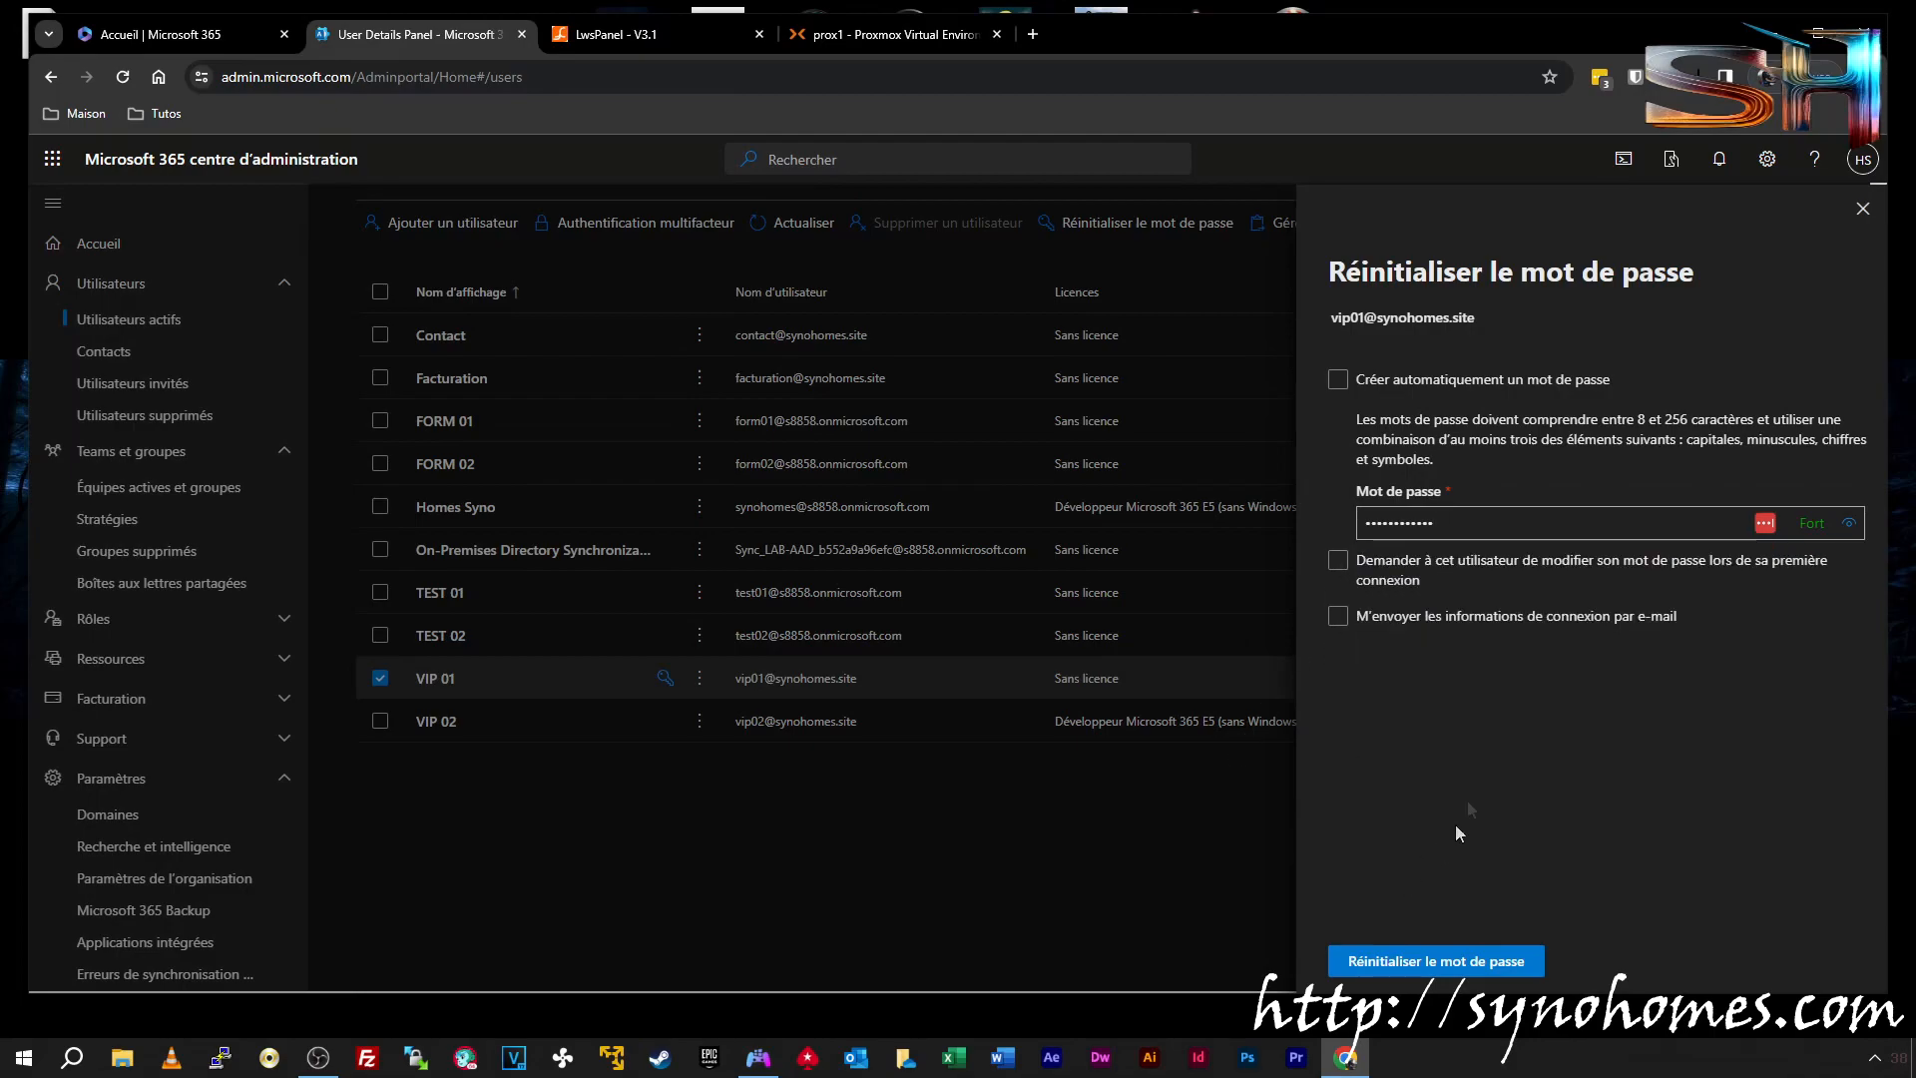
{"action": "left_click", "coordinate": [1433, 960]}
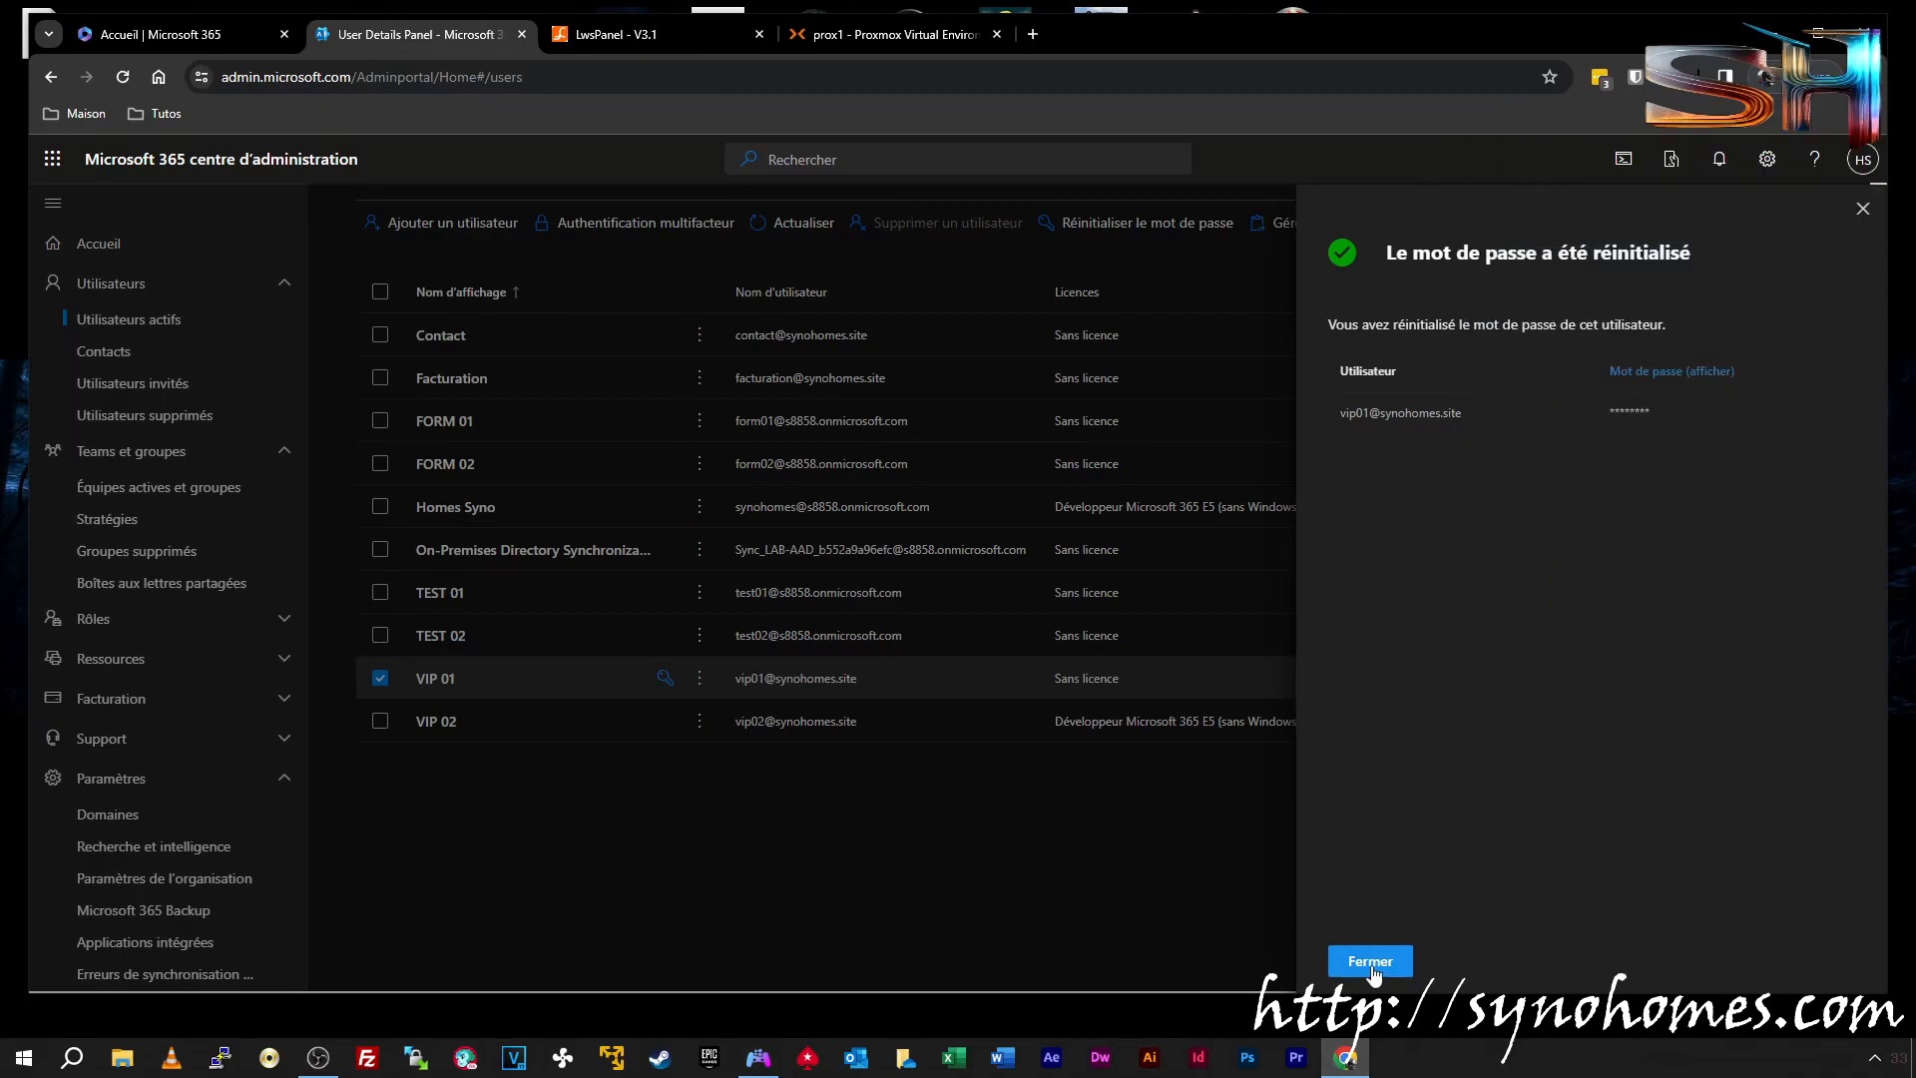
{"action": "left_click", "coordinate": [1369, 960]}
Reset VIP 02's password as well, dismissing the password manager prompt
{"action": "left_click", "coordinate": [665, 720]}
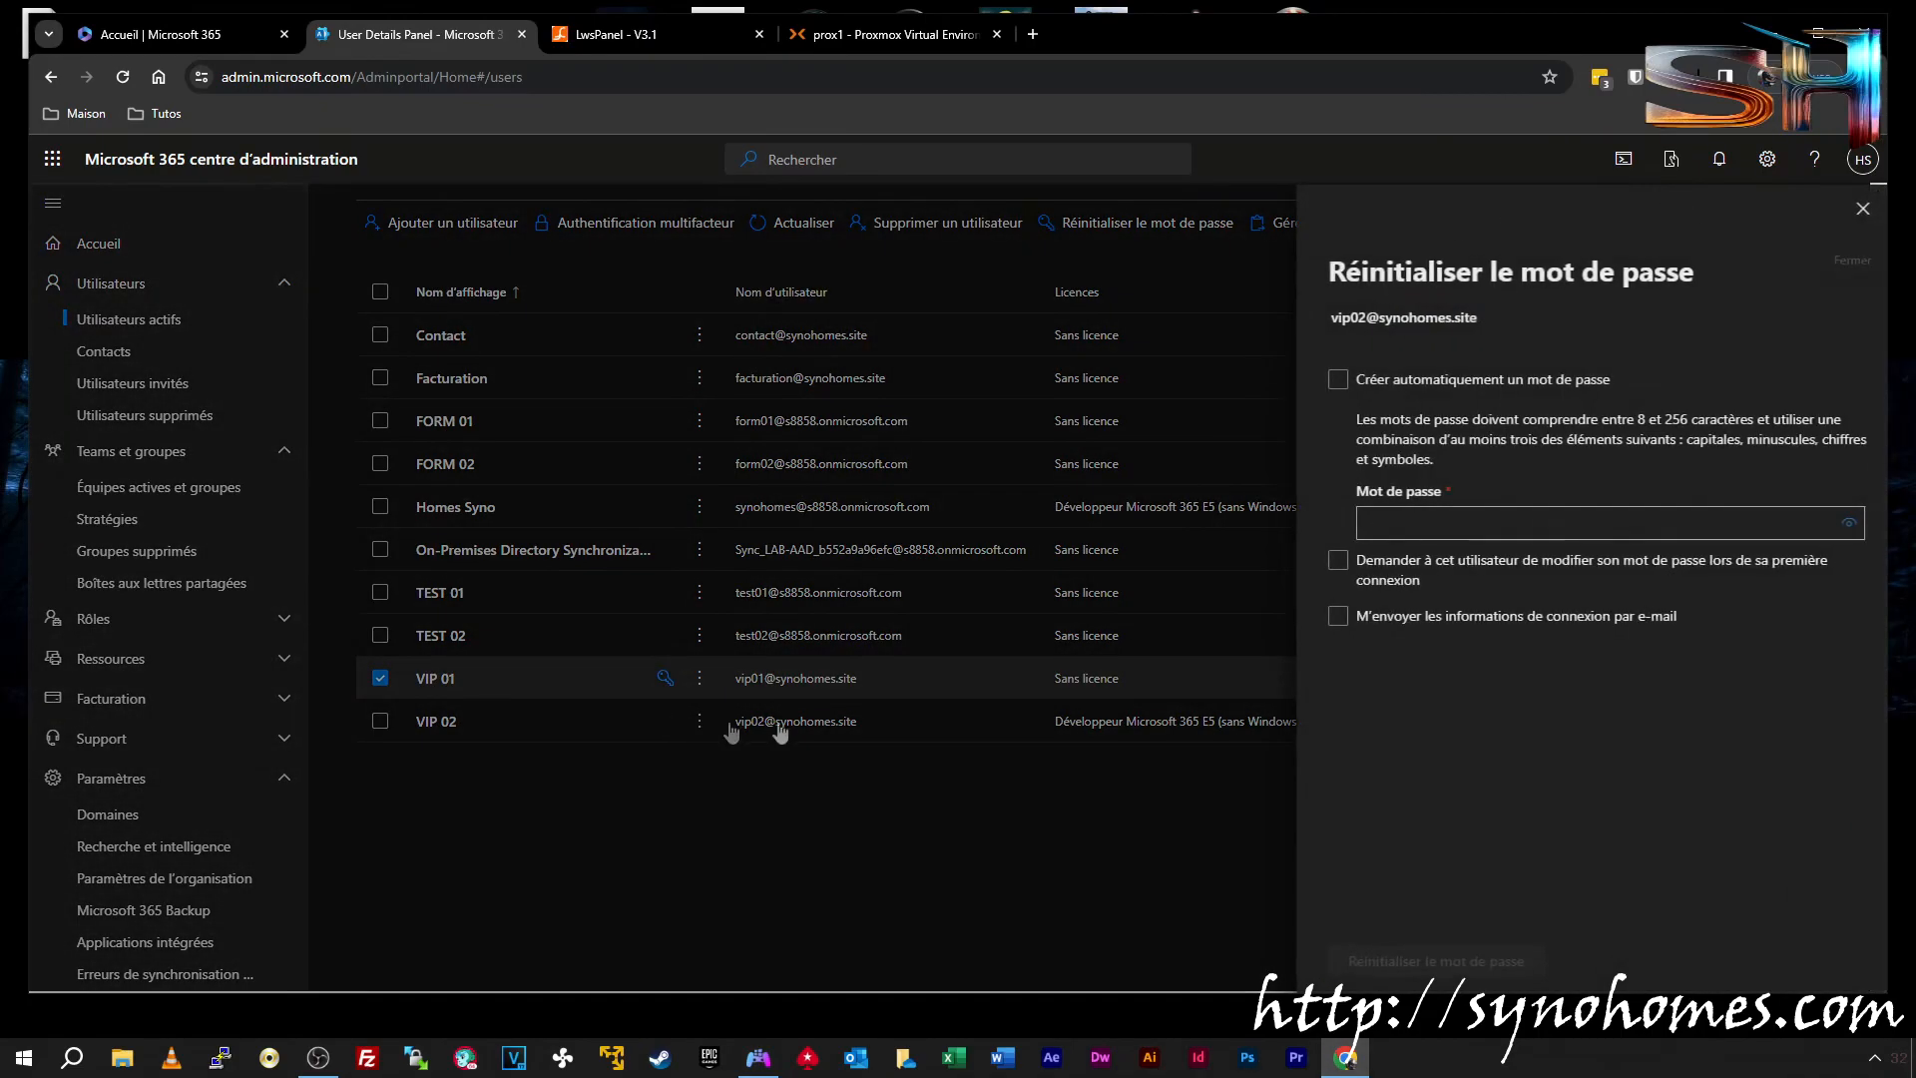
{"action": "left_click", "coordinate": [1399, 523]}
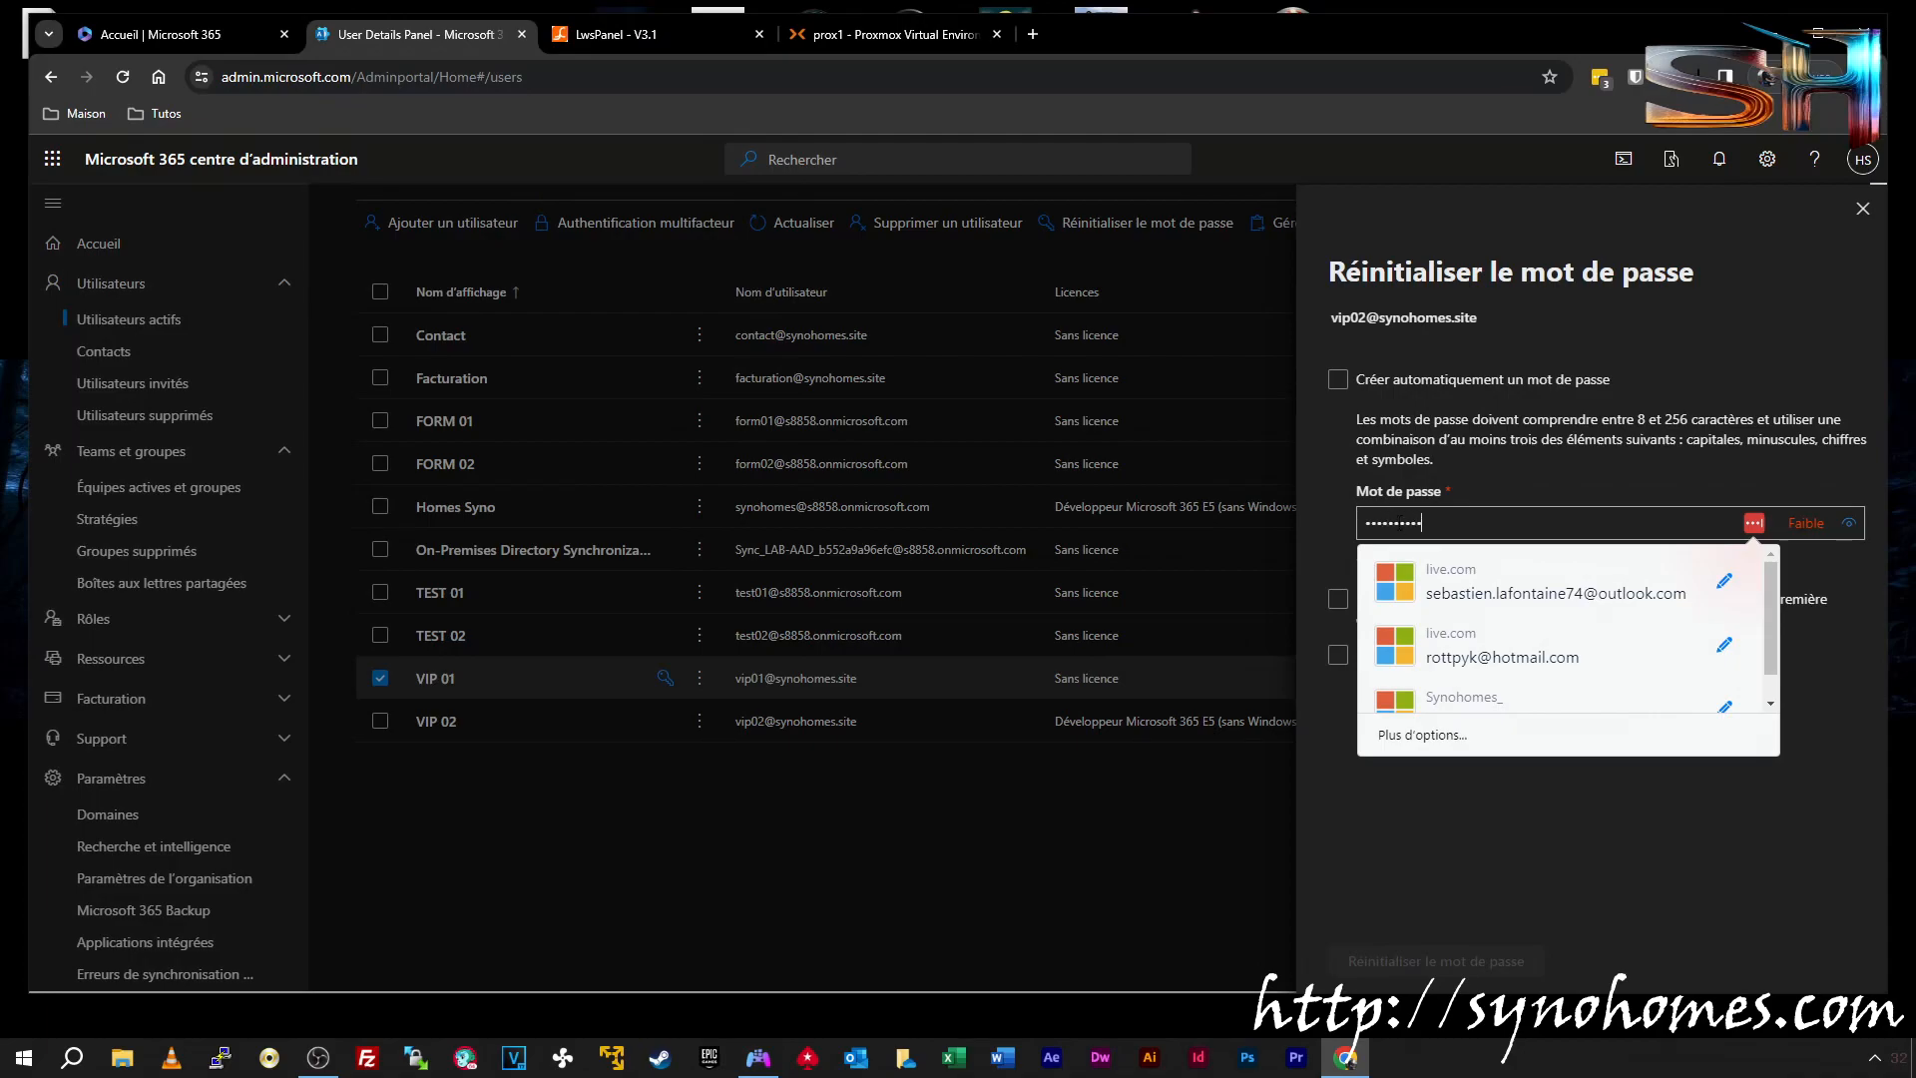
{"action": "left_click", "coordinate": [1469, 812]}
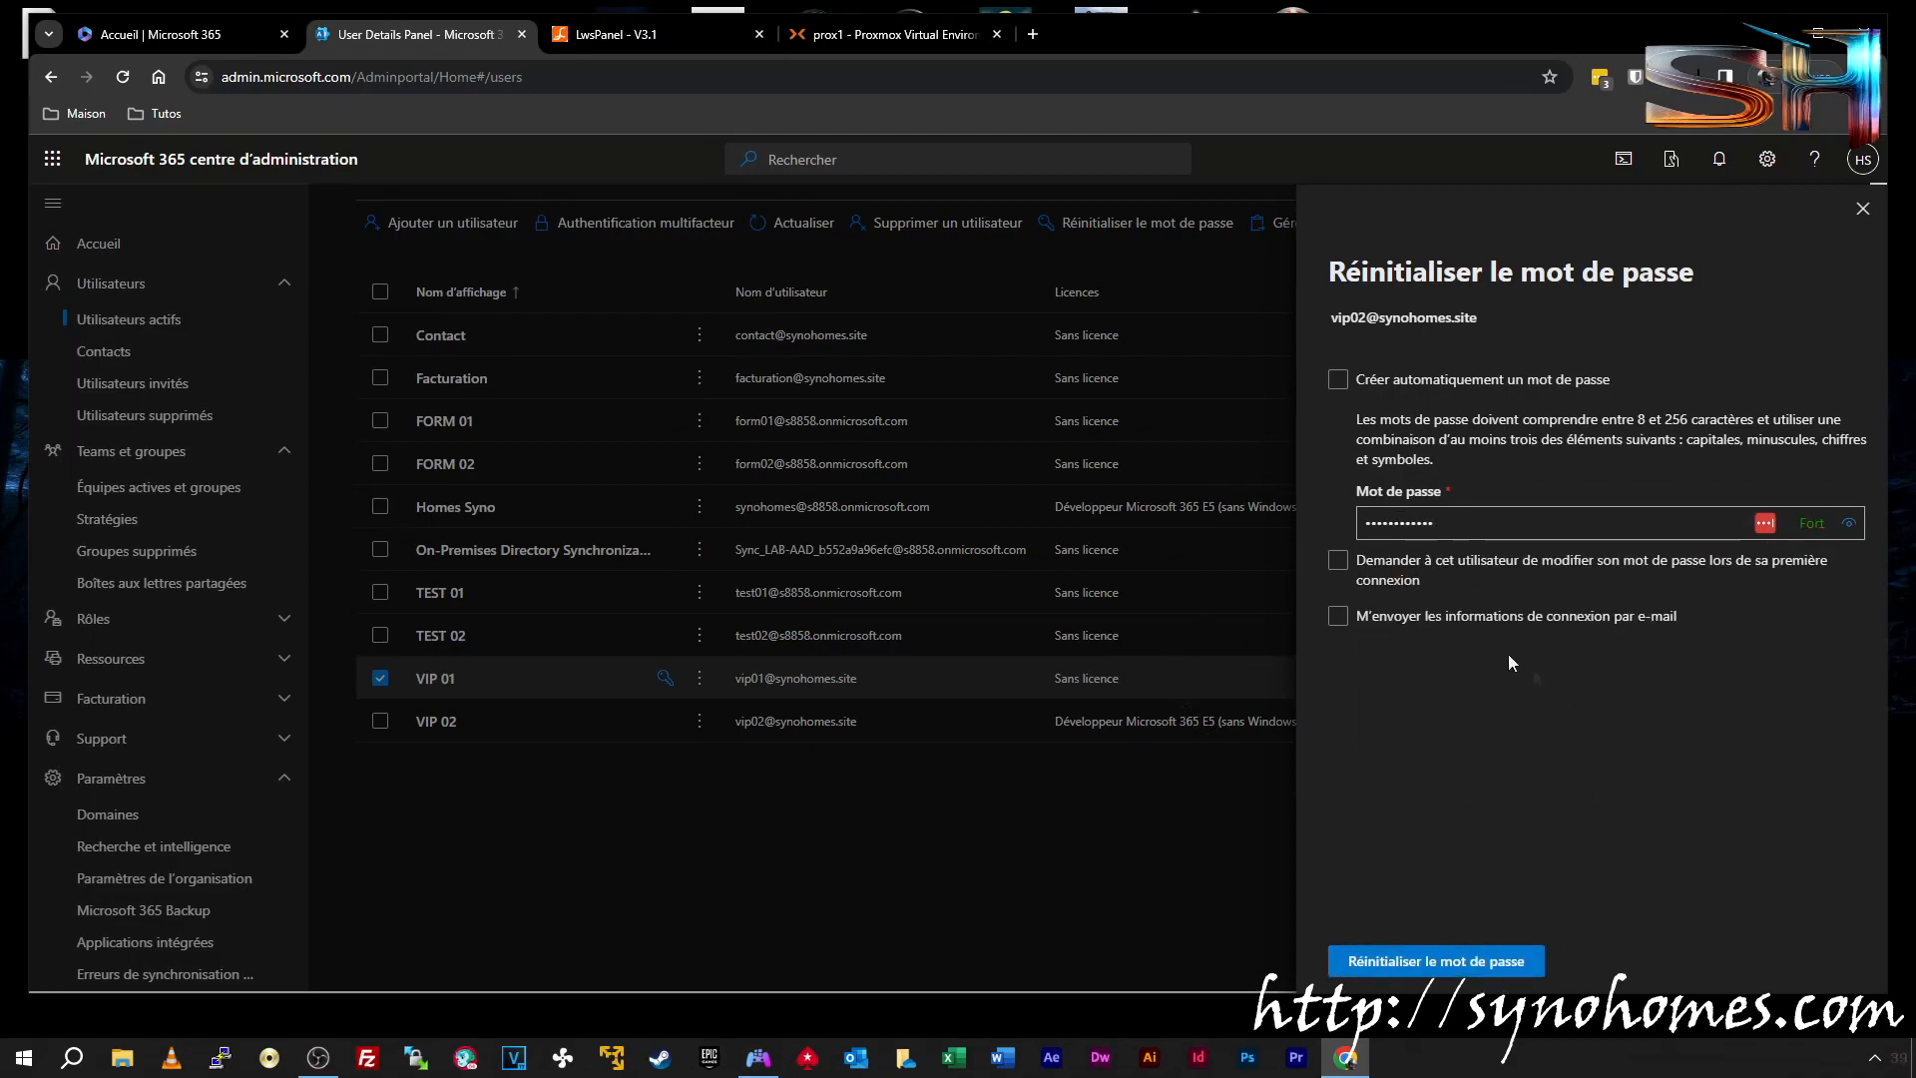
{"action": "left_click", "coordinate": [1436, 961]}
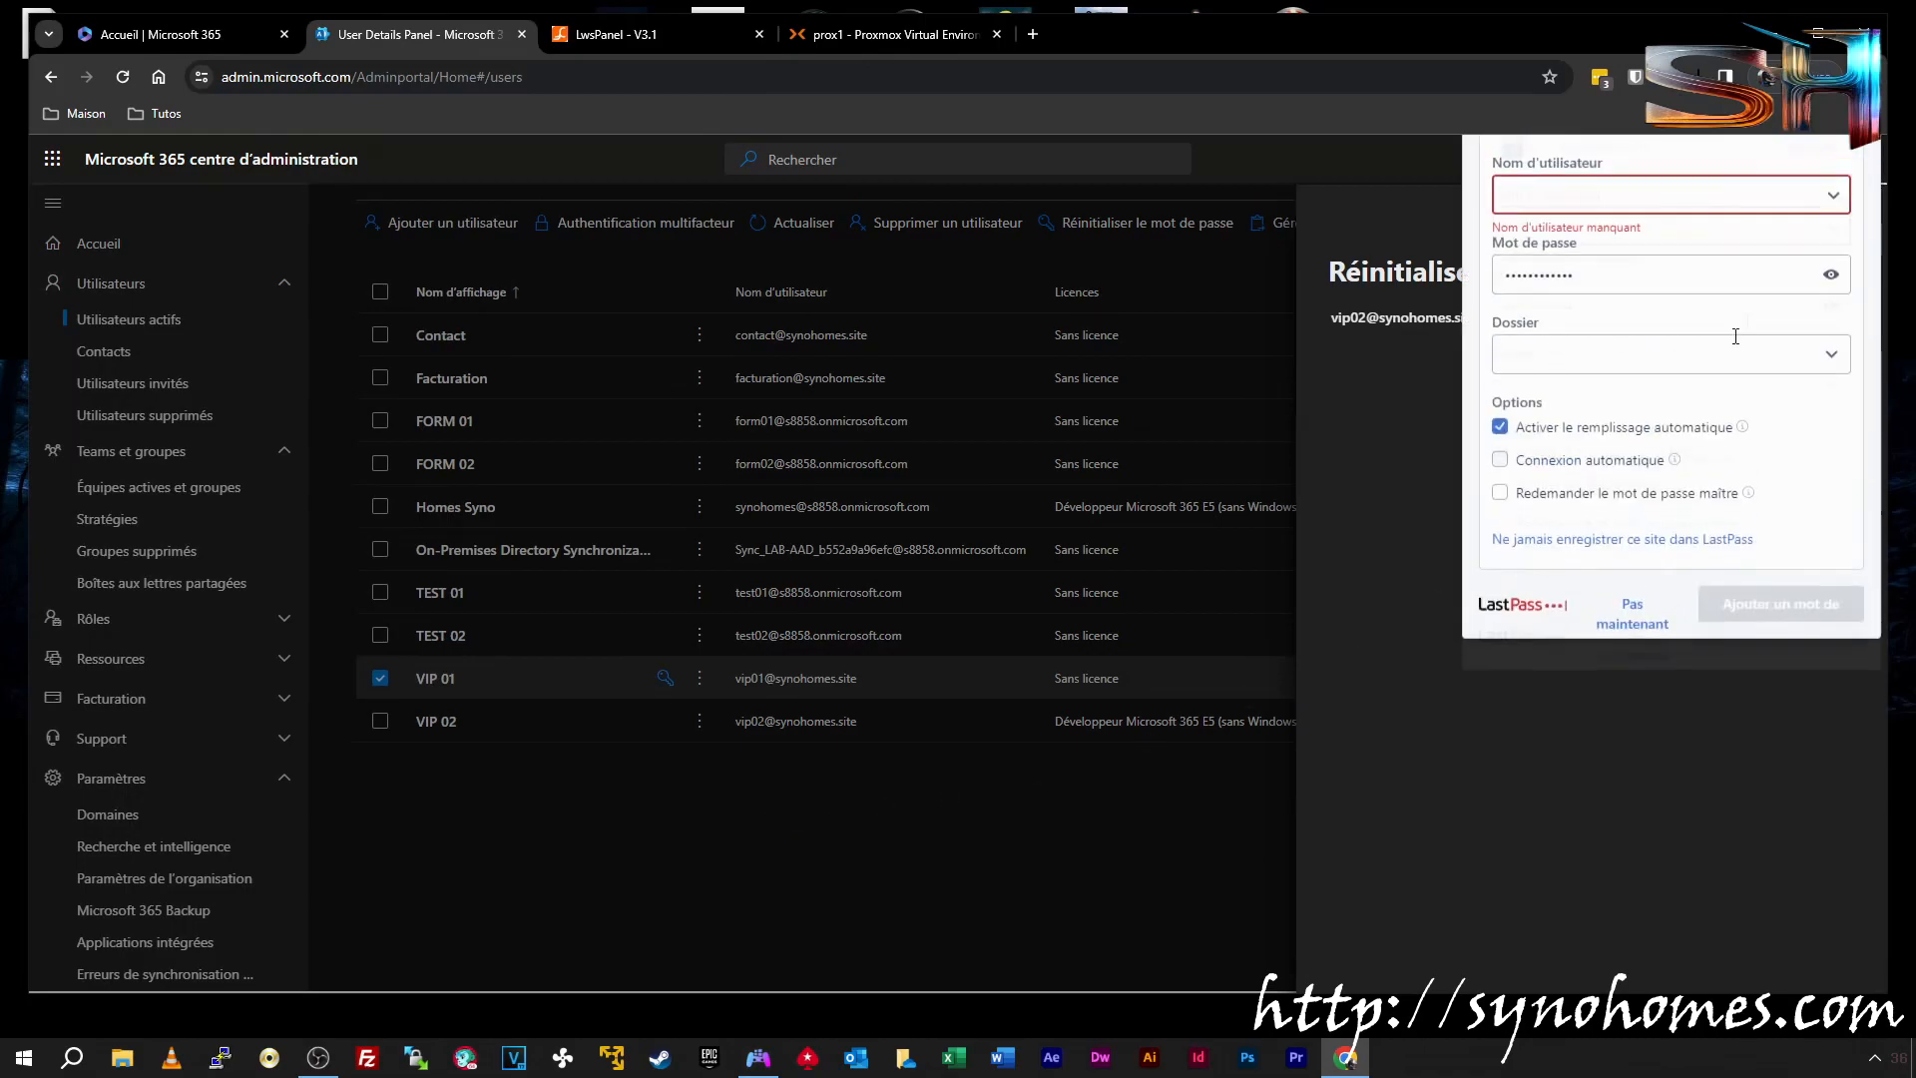
{"action": "left_click", "coordinate": [1843, 181]}
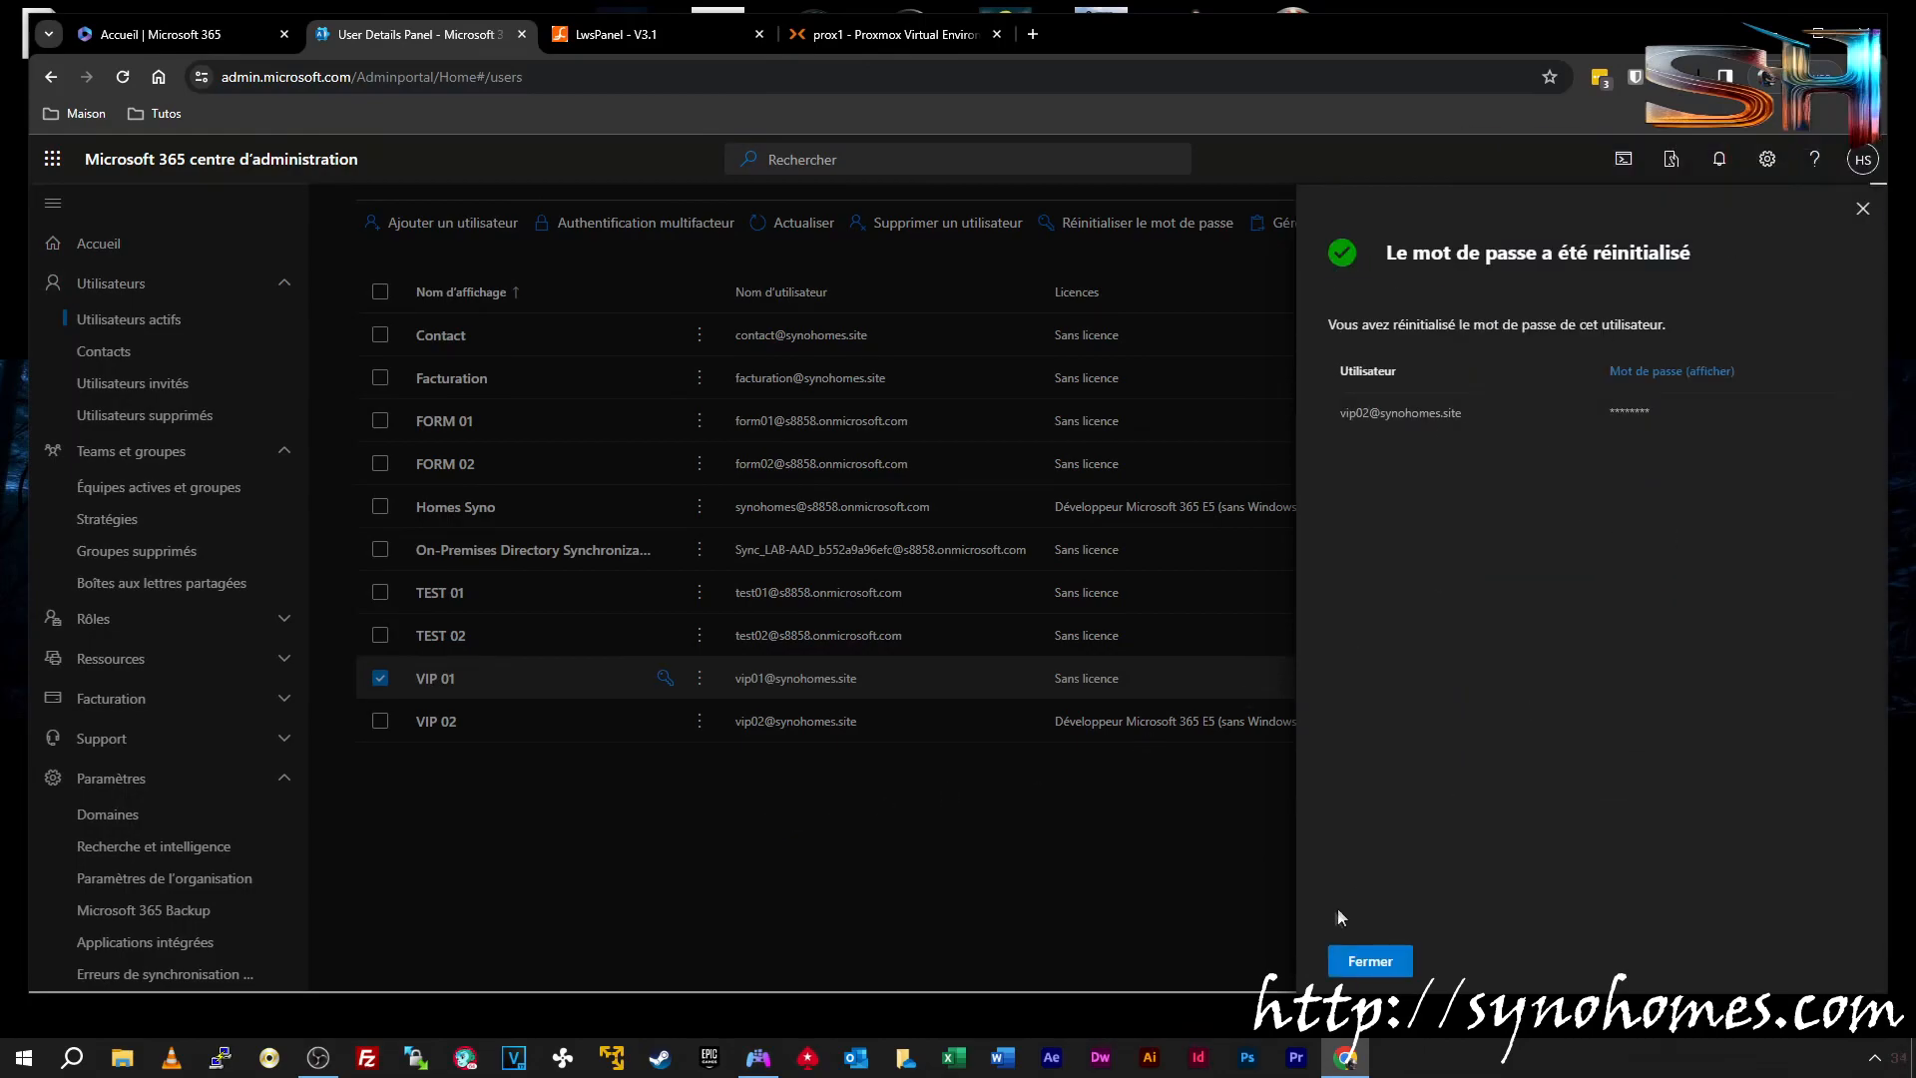
{"action": "left_click", "coordinate": [1370, 960]}
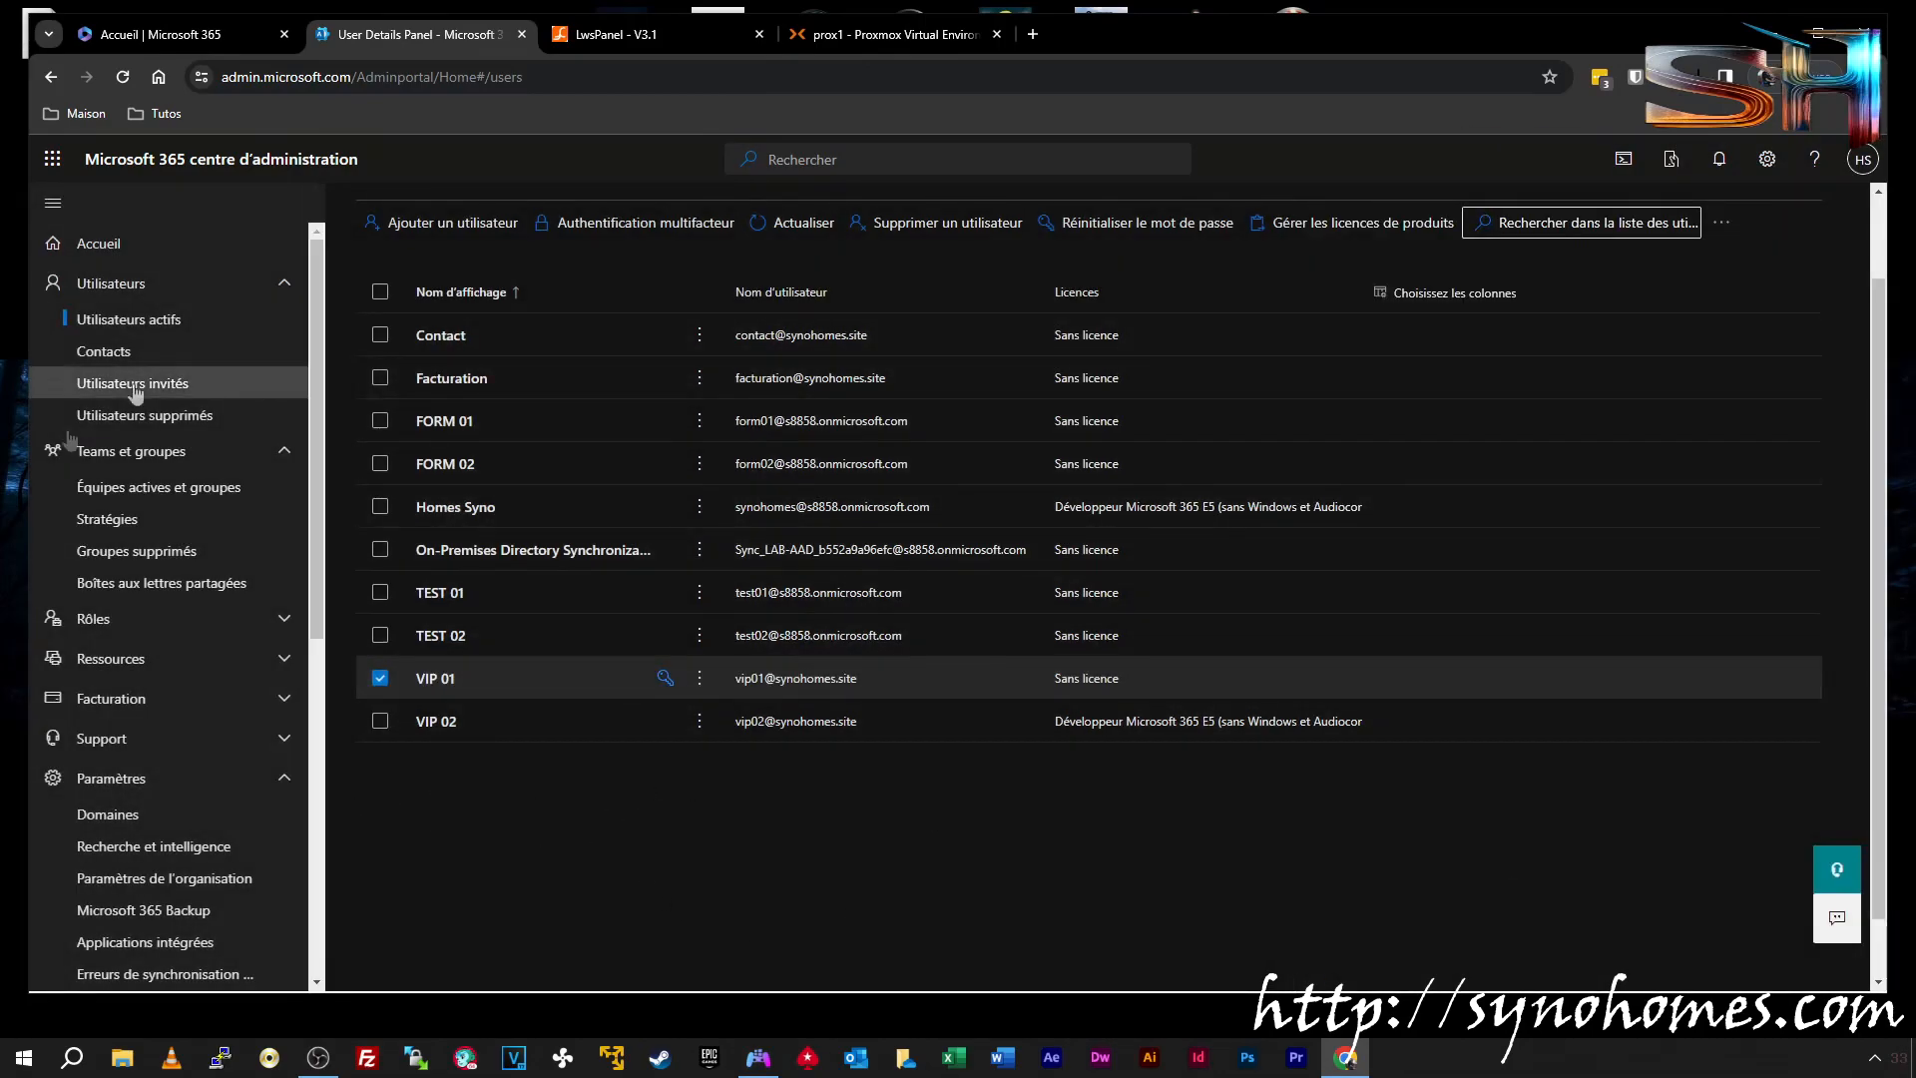
Grant VIP 02 Lecture et gestion permission on the Contact shared mailbox
{"action": "left_click", "coordinate": [152, 585]}
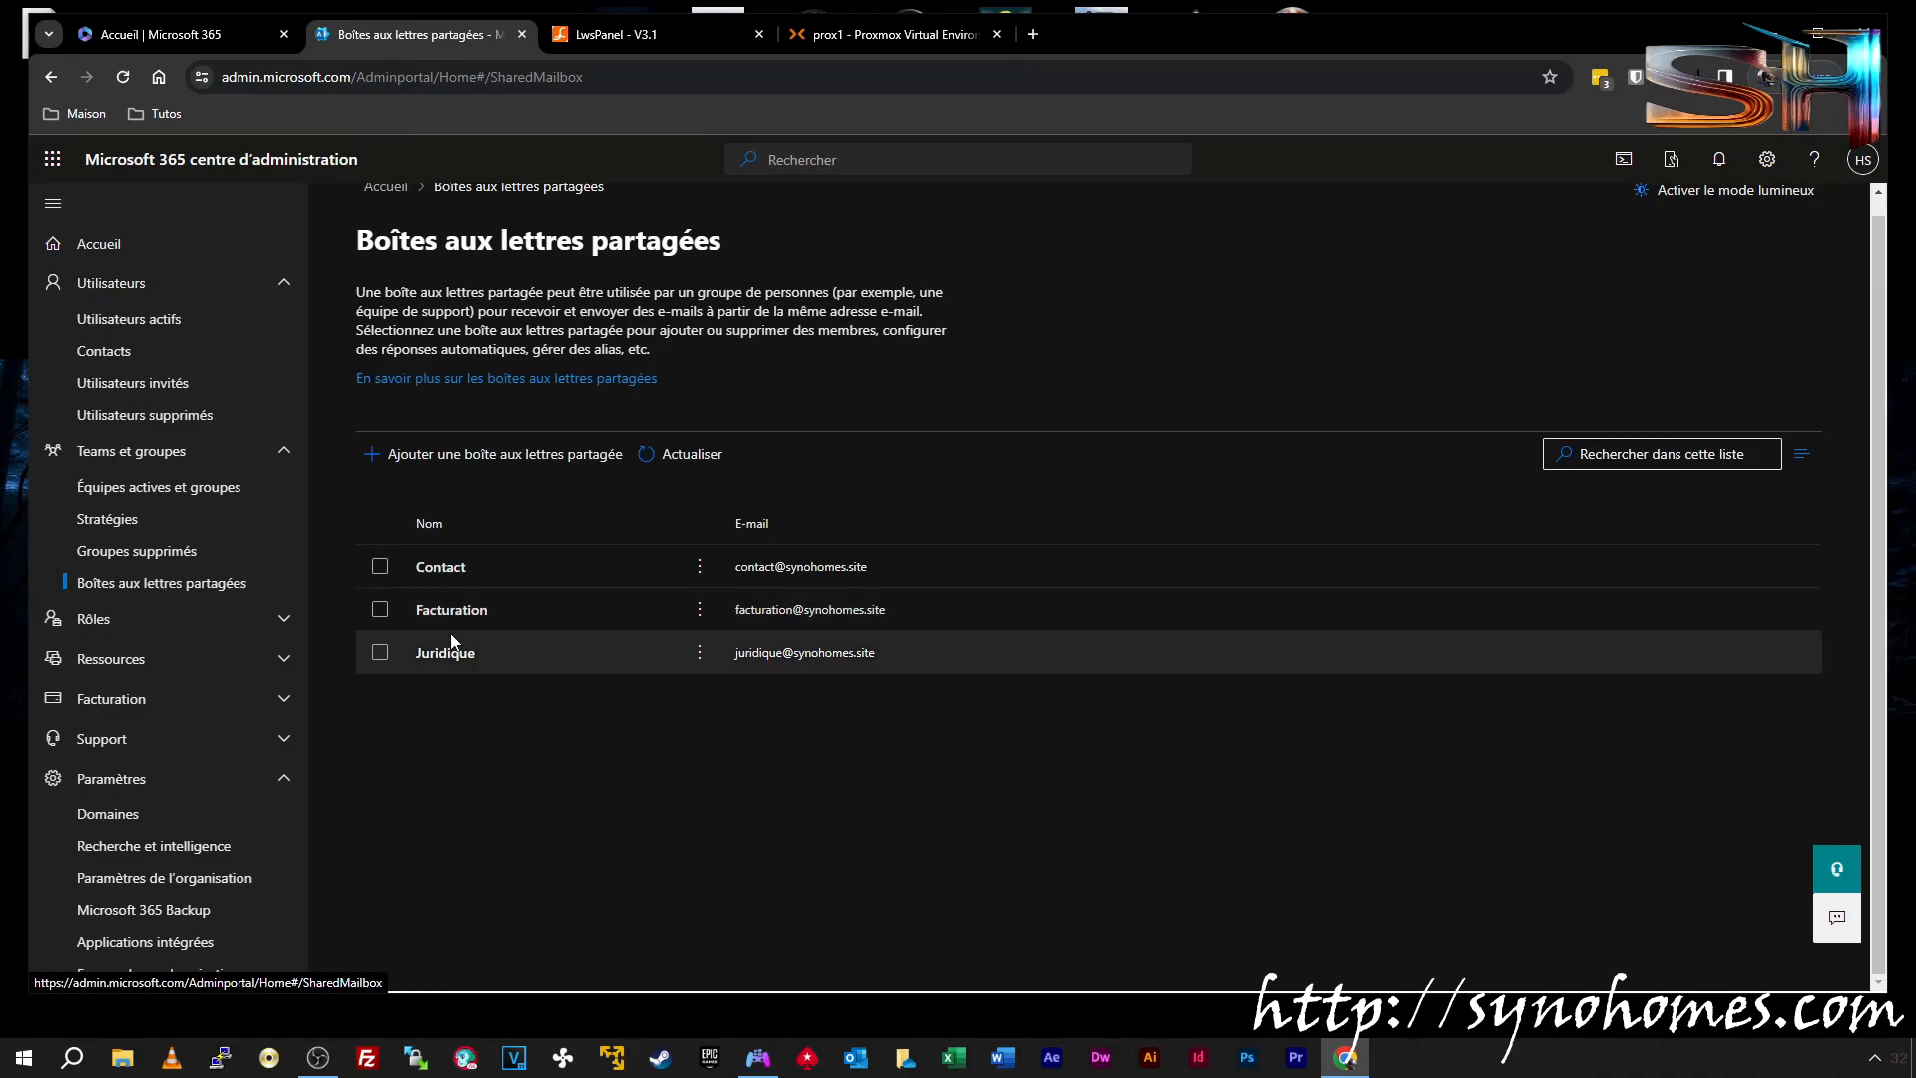
{"action": "left_click", "coordinate": [435, 568]}
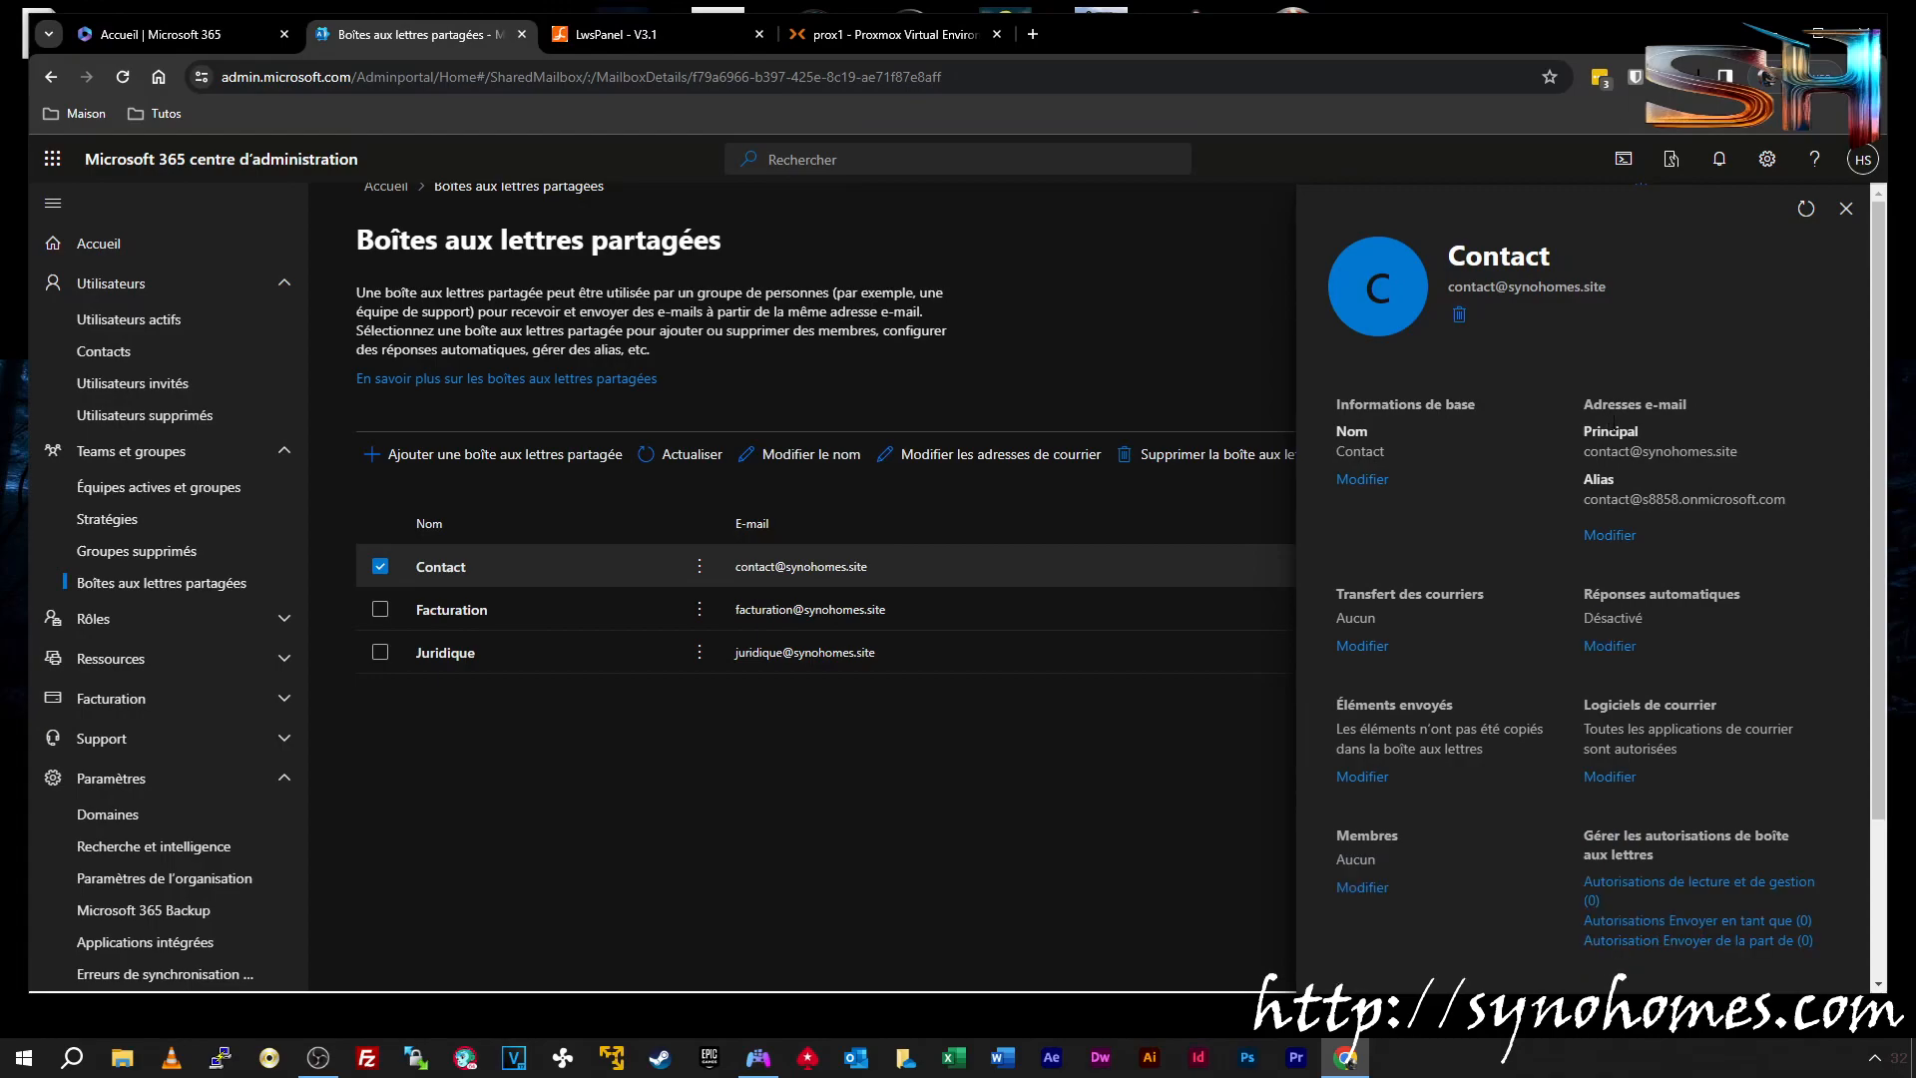
{"action": "scroll", "coordinate": [1683, 389], "scroll_direction": "down", "scroll_amount": 1}
{"action": "scroll", "coordinate": [1551, 431], "scroll_direction": "up", "scroll_amount": 1}
{"action": "scroll", "coordinate": [1411, 417], "scroll_direction": "down", "scroll_amount": 1}
{"action": "left_click", "coordinate": [1649, 785]}
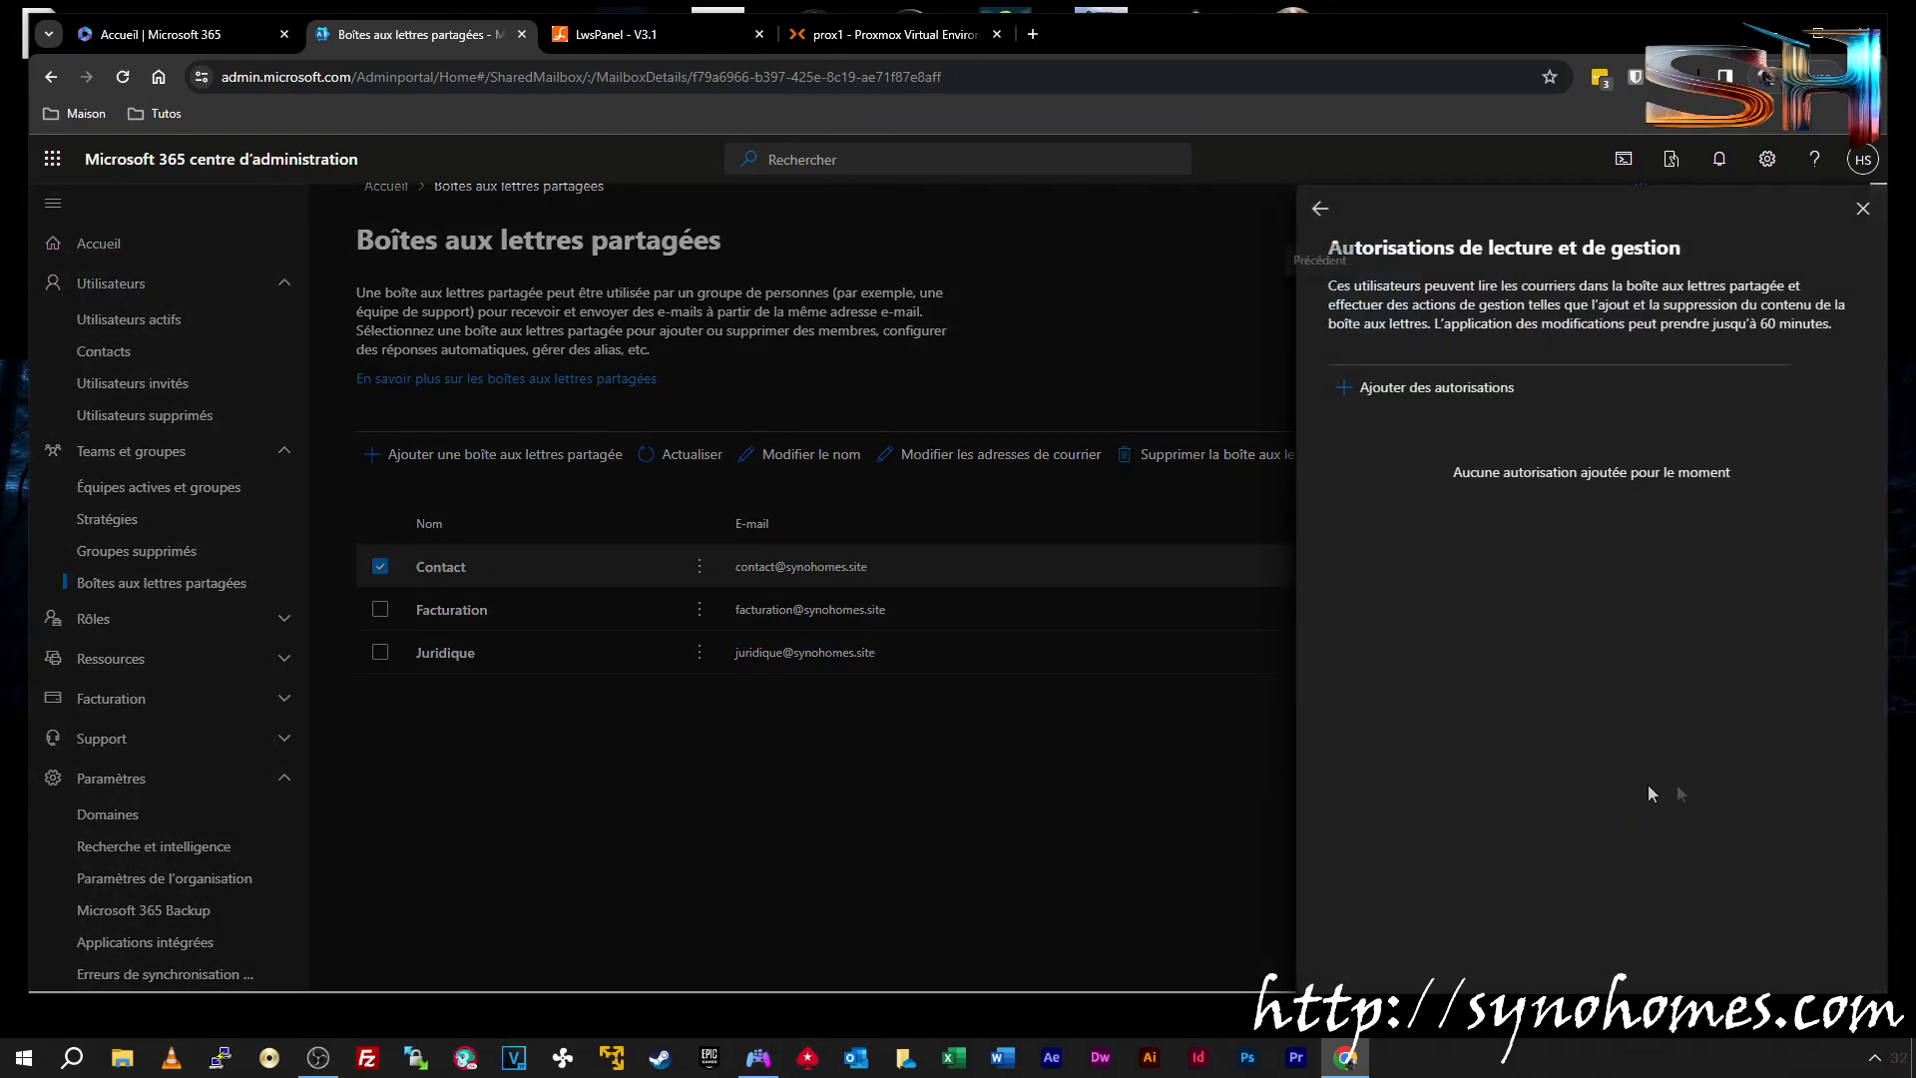
{"action": "left_click", "coordinate": [1385, 395]}
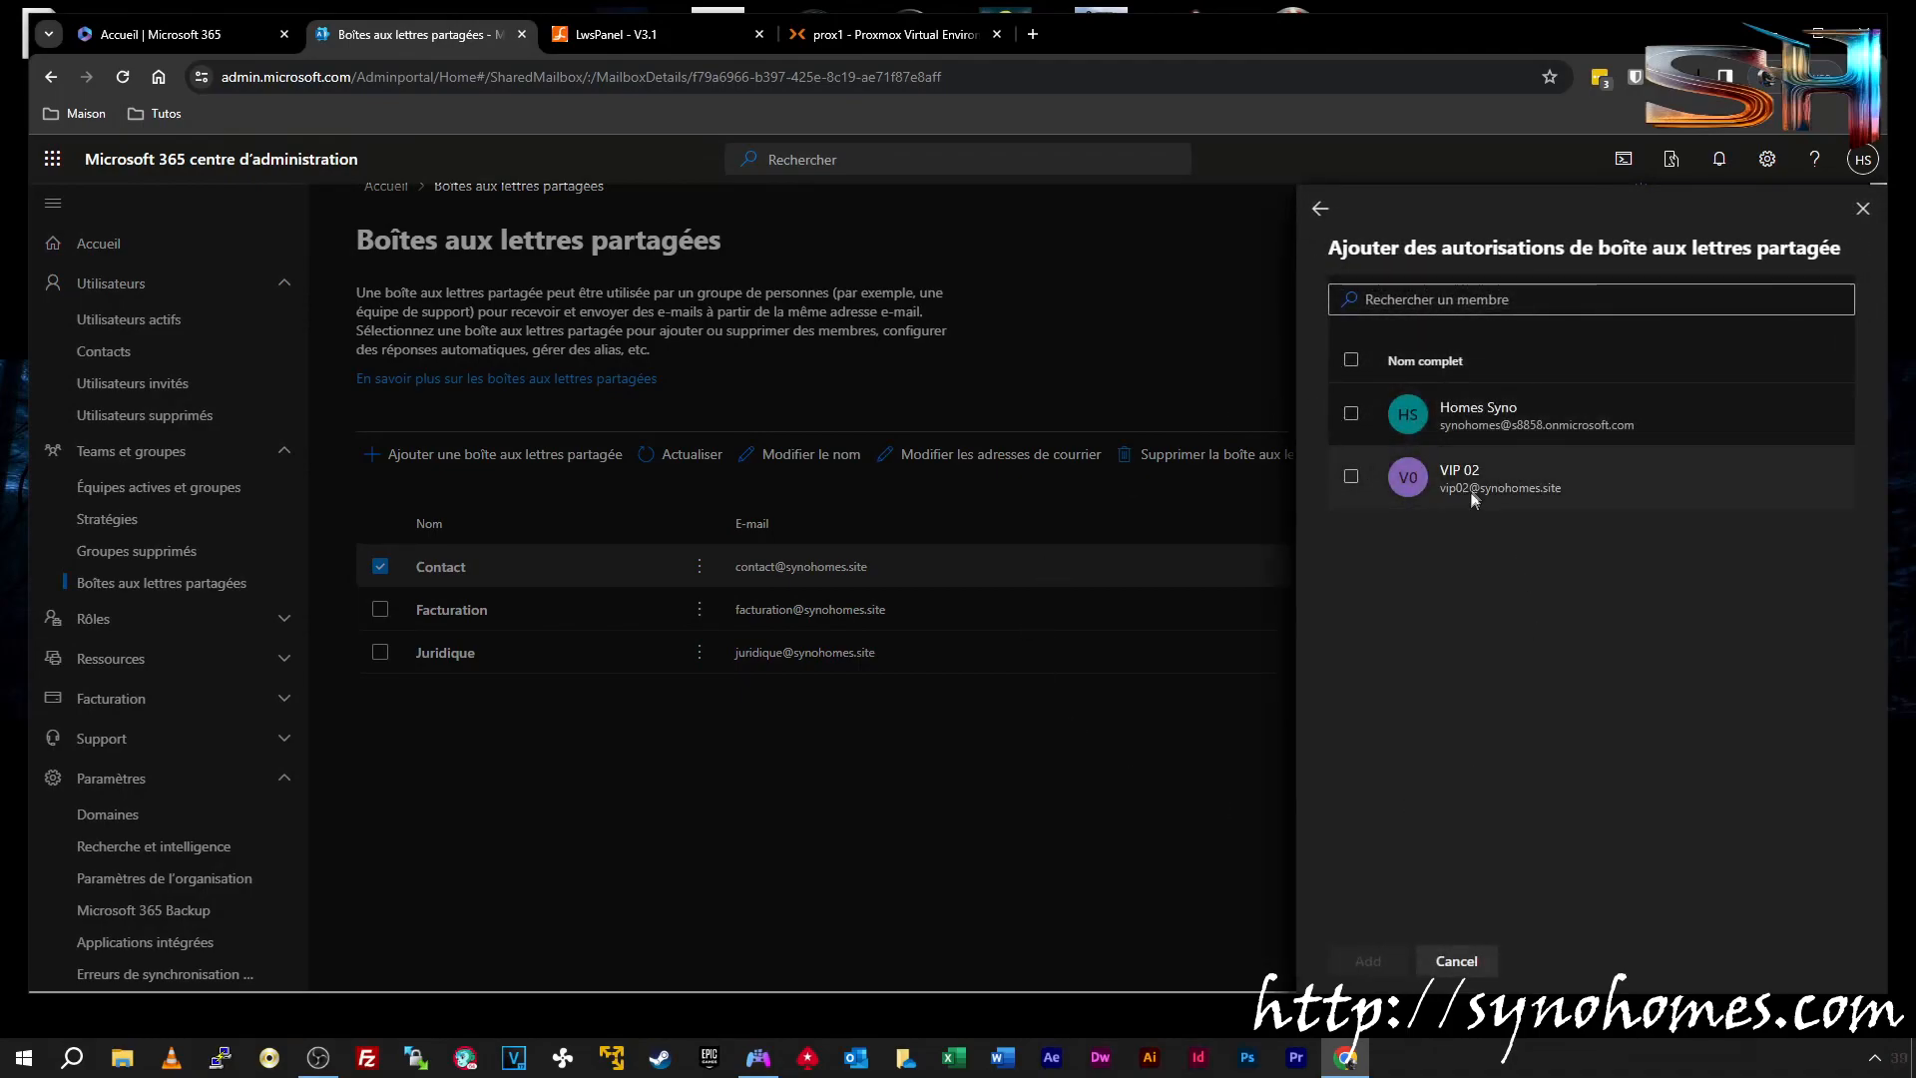
{"action": "left_click", "coordinate": [1371, 299]}
{"action": "type", "text": "vip"}
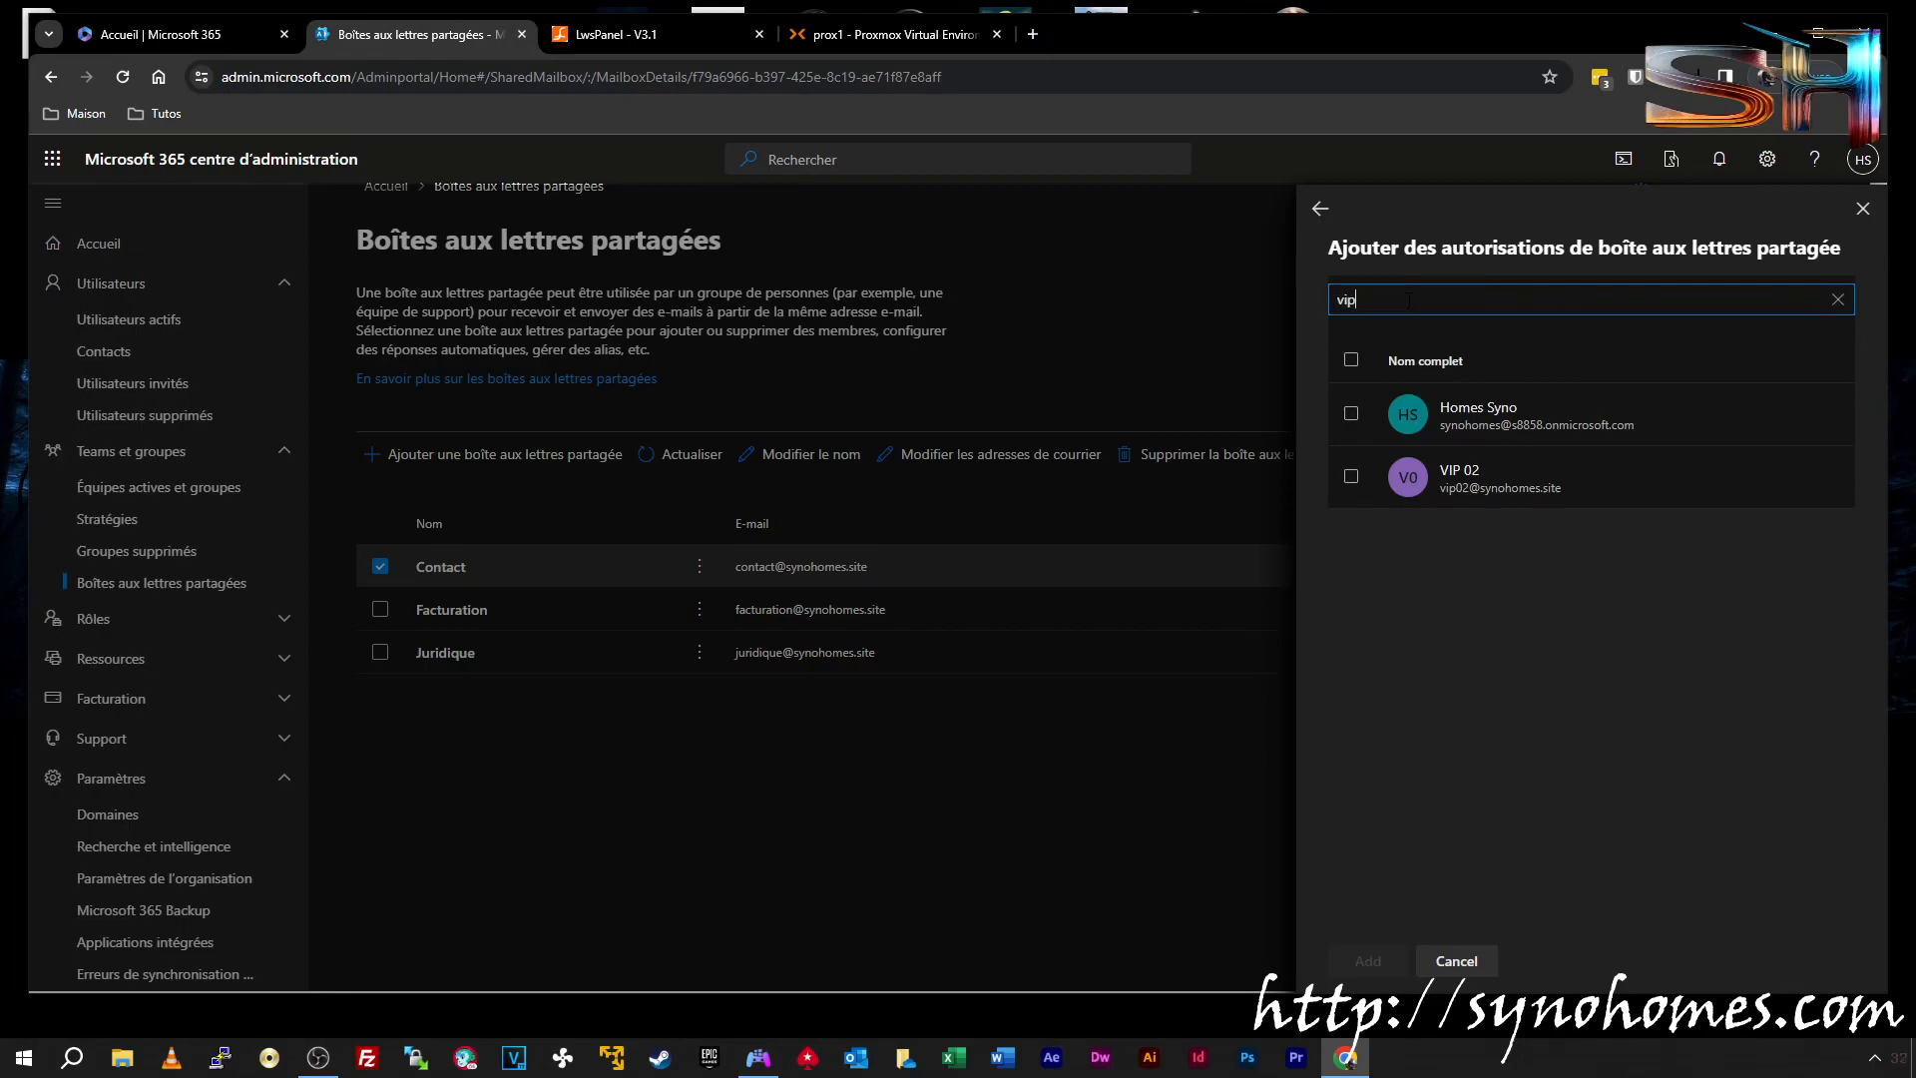
{"action": "left_click", "coordinate": [1351, 476]}
{"action": "left_click", "coordinate": [1369, 961]}
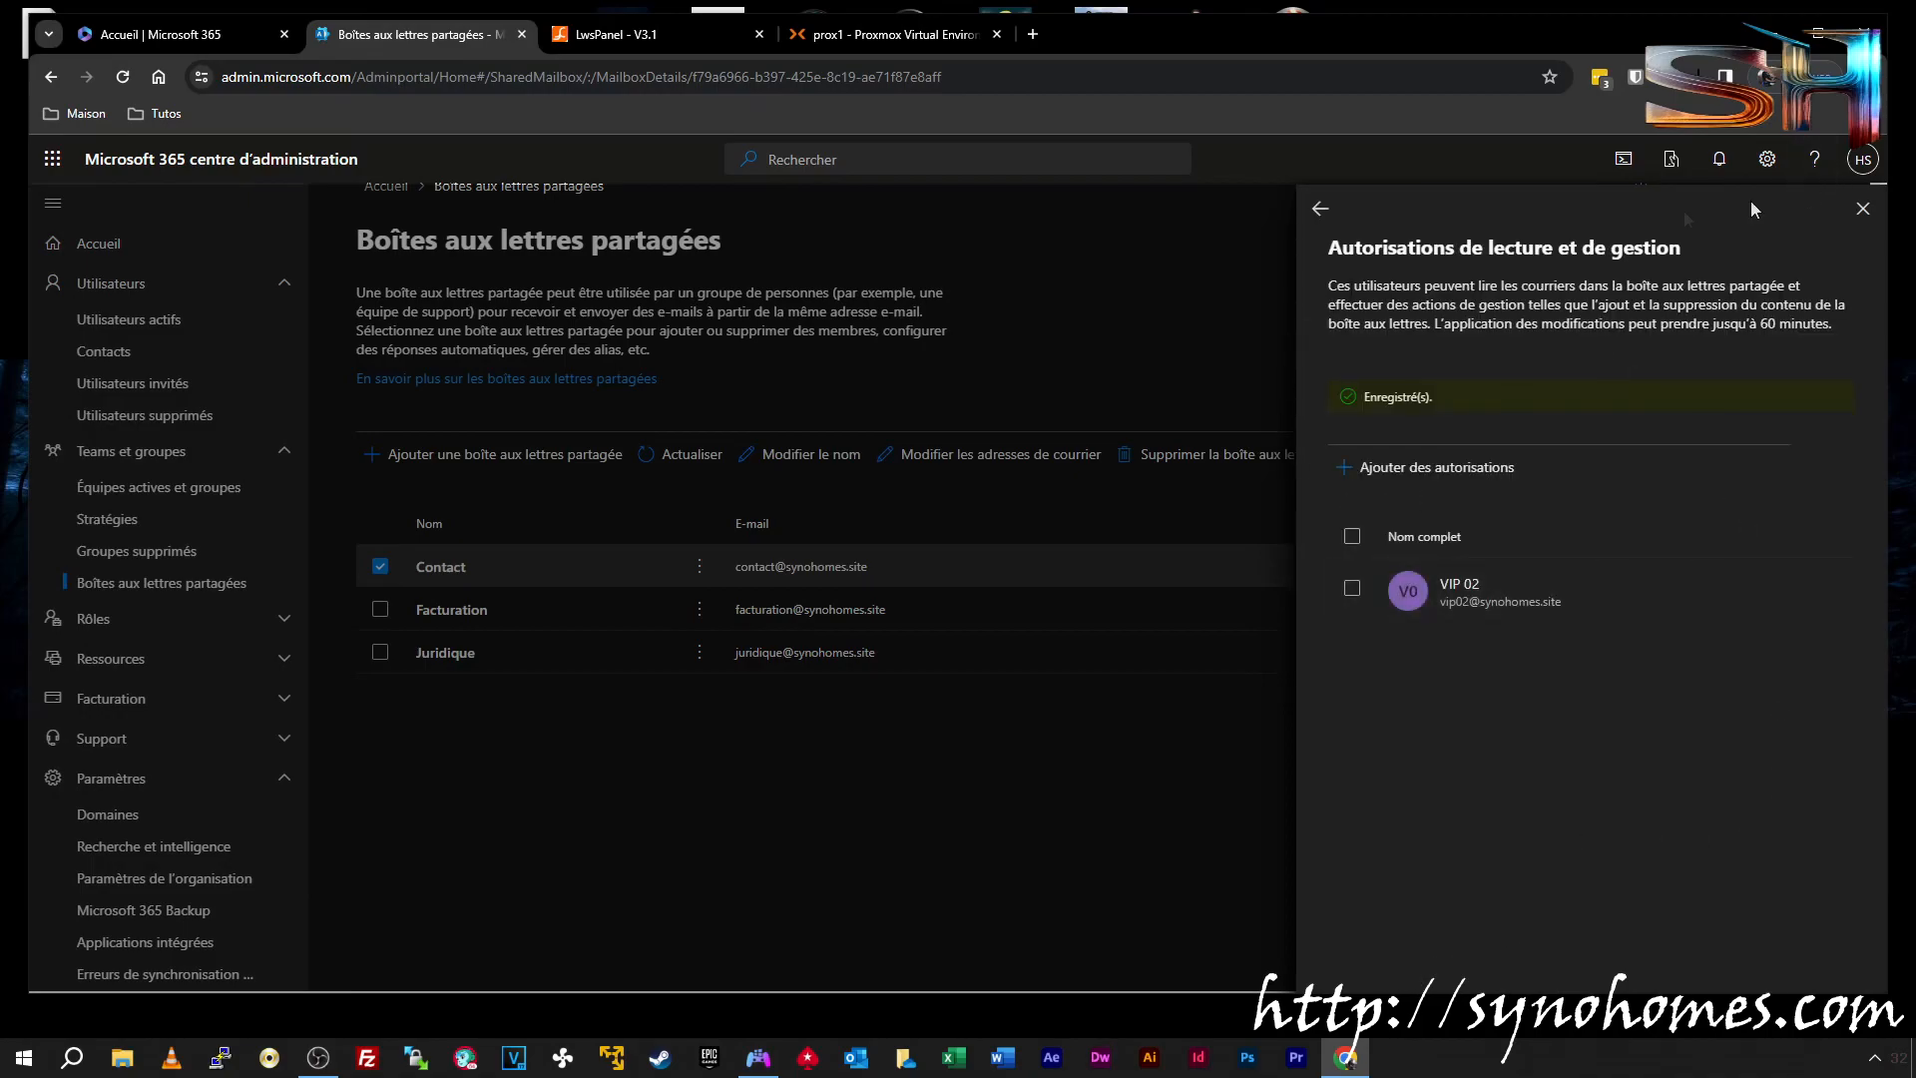
{"action": "left_click", "coordinate": [1318, 211]}
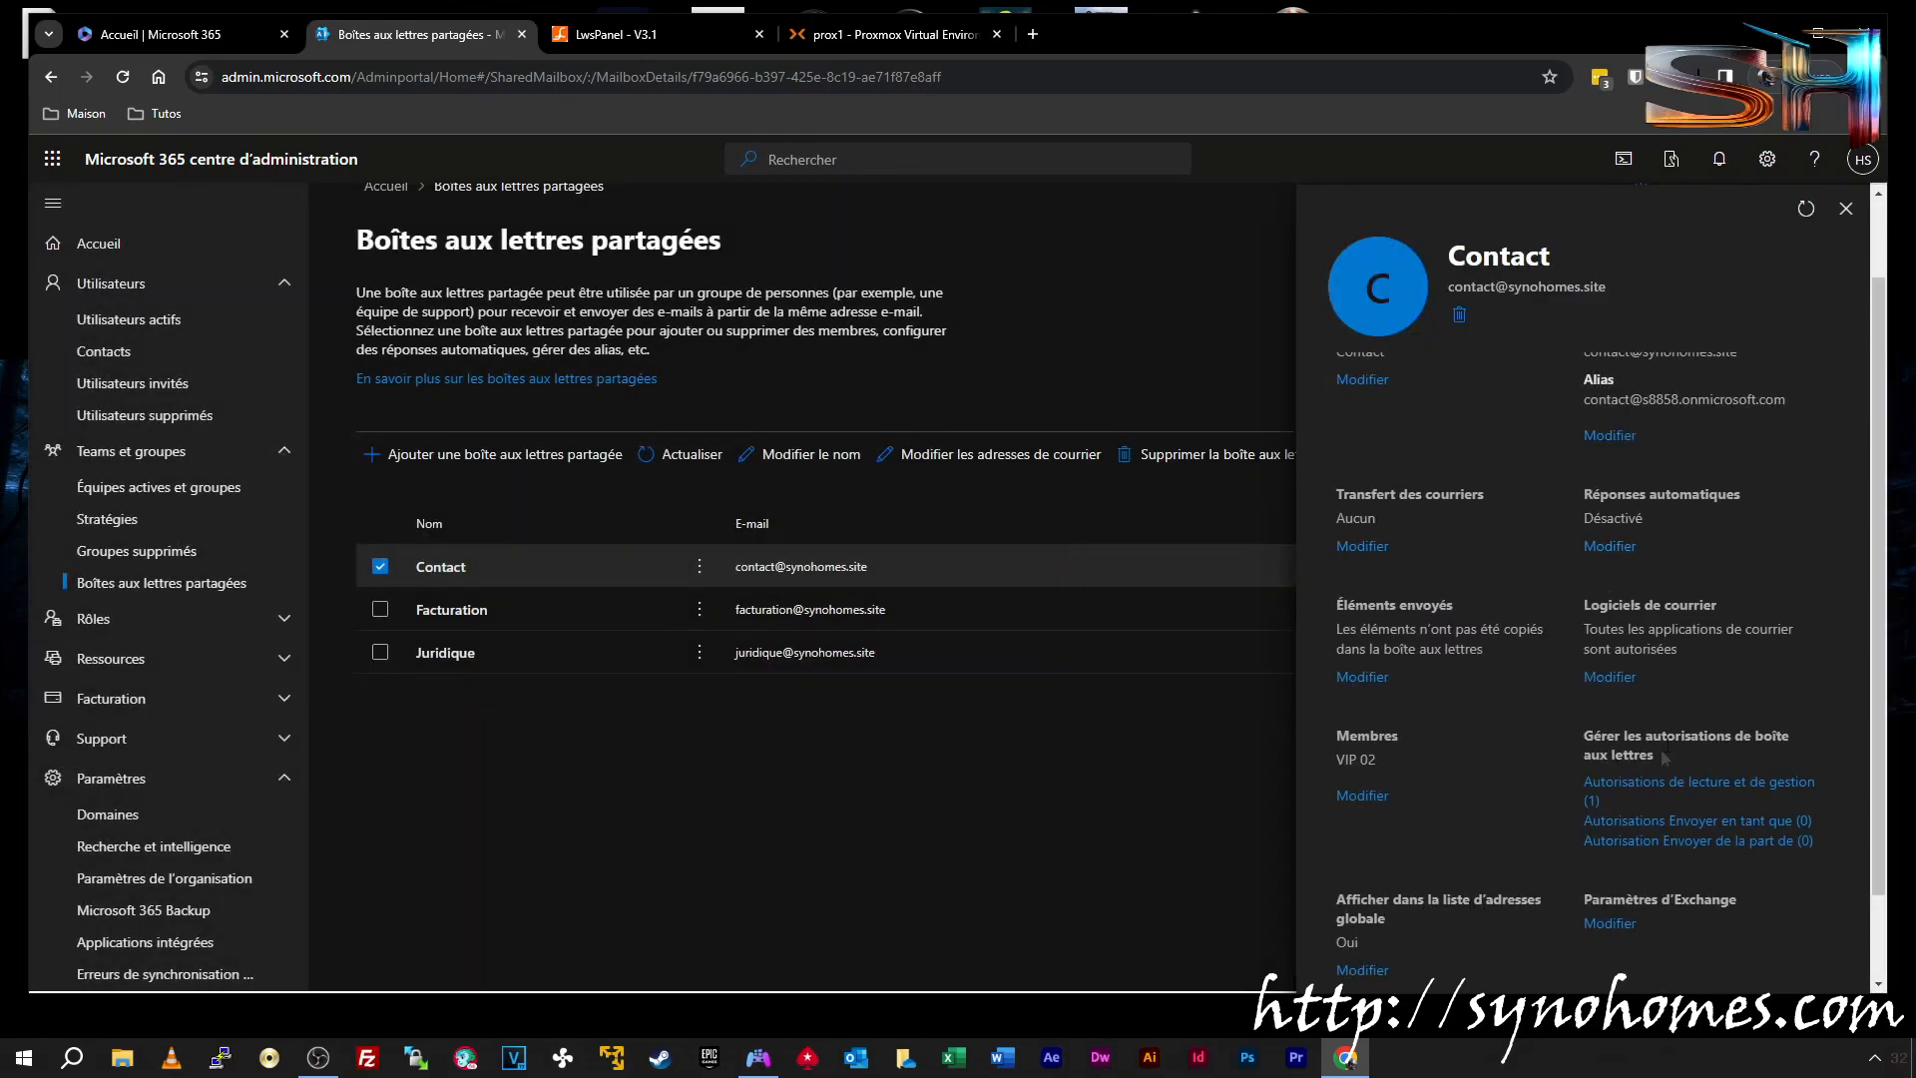
Grant VIP 02 Envoyer en tant que permission on Contact
{"action": "left_click", "coordinate": [1649, 828]}
{"action": "left_click", "coordinate": [1349, 368]}
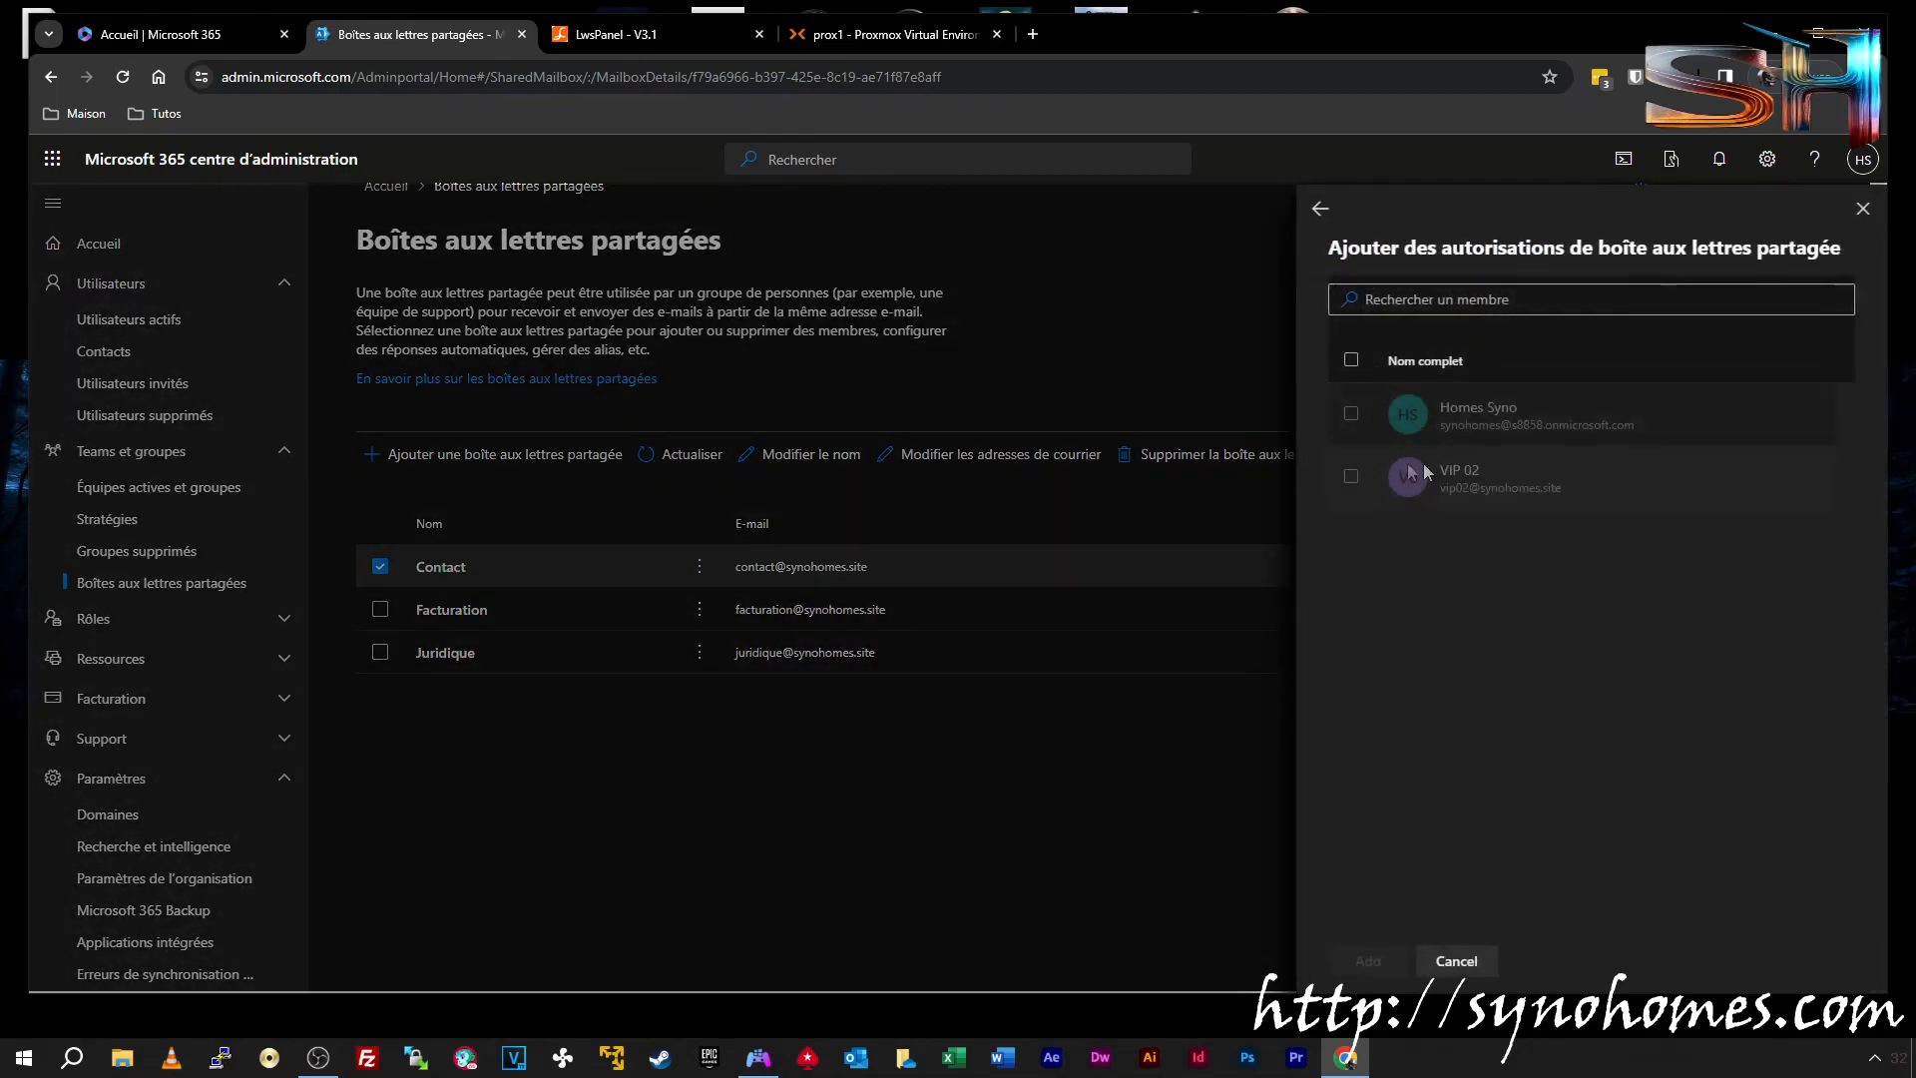
{"action": "left_click", "coordinate": [1350, 477]}
{"action": "left_click", "coordinate": [1368, 961]}
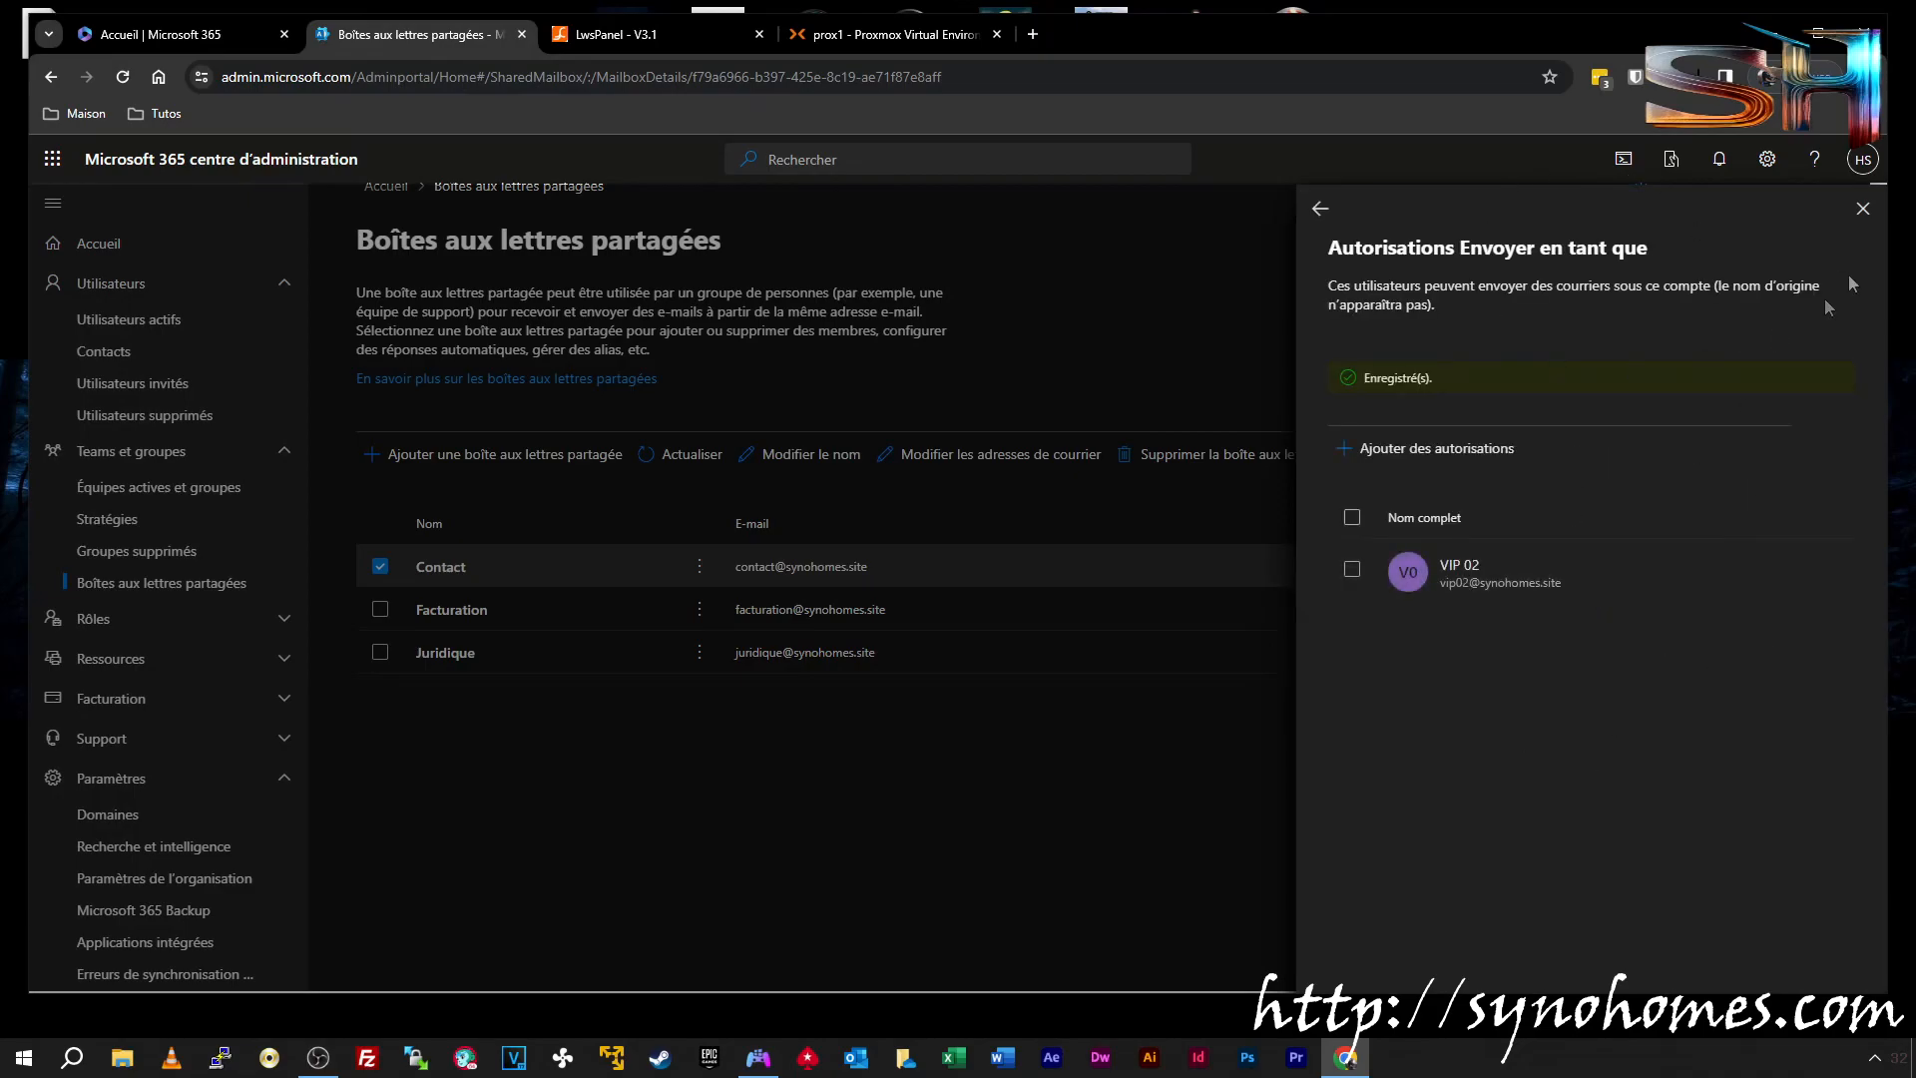
{"action": "left_click", "coordinate": [1863, 209]}
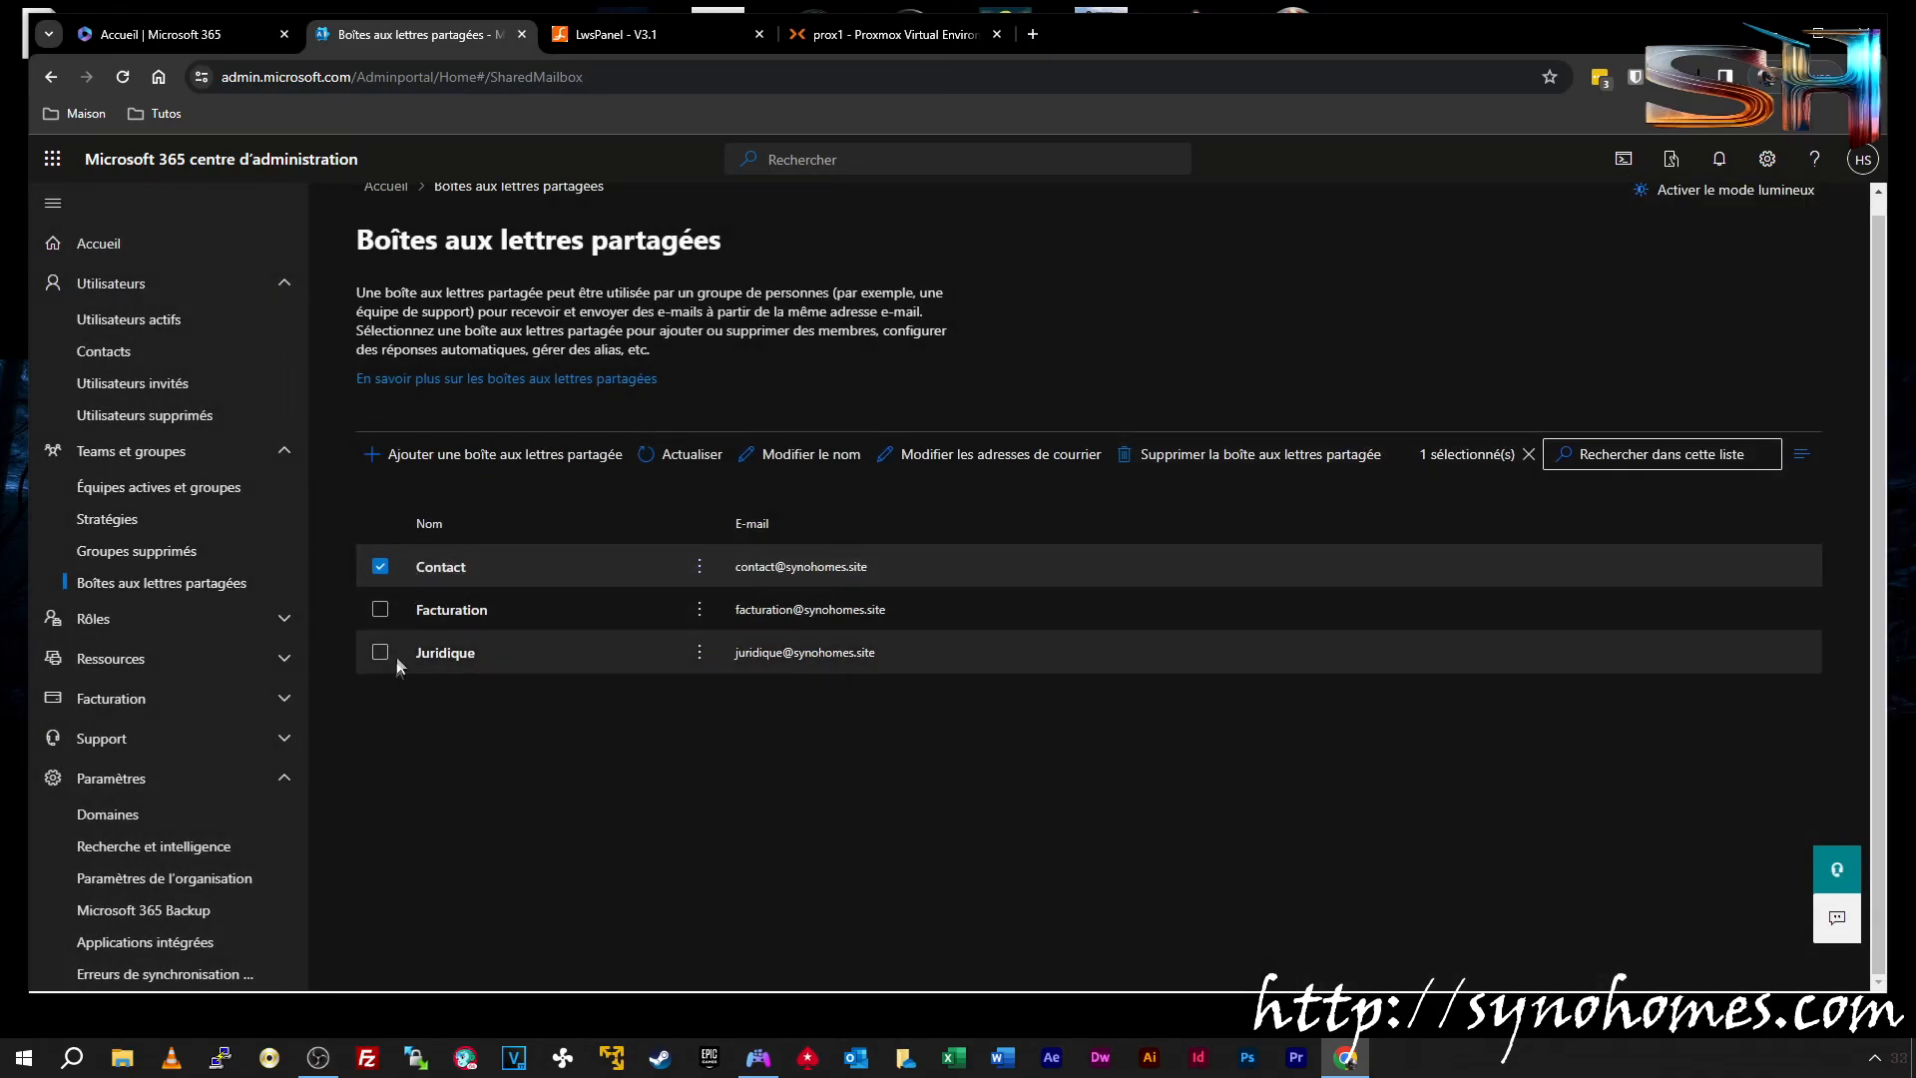
Check VIP 01's Licences et applications: usage location France, no licence assigned
{"action": "left_click", "coordinate": [137, 323]}
{"action": "scroll", "coordinate": [590, 739], "scroll_direction": "down", "scroll_amount": 1}
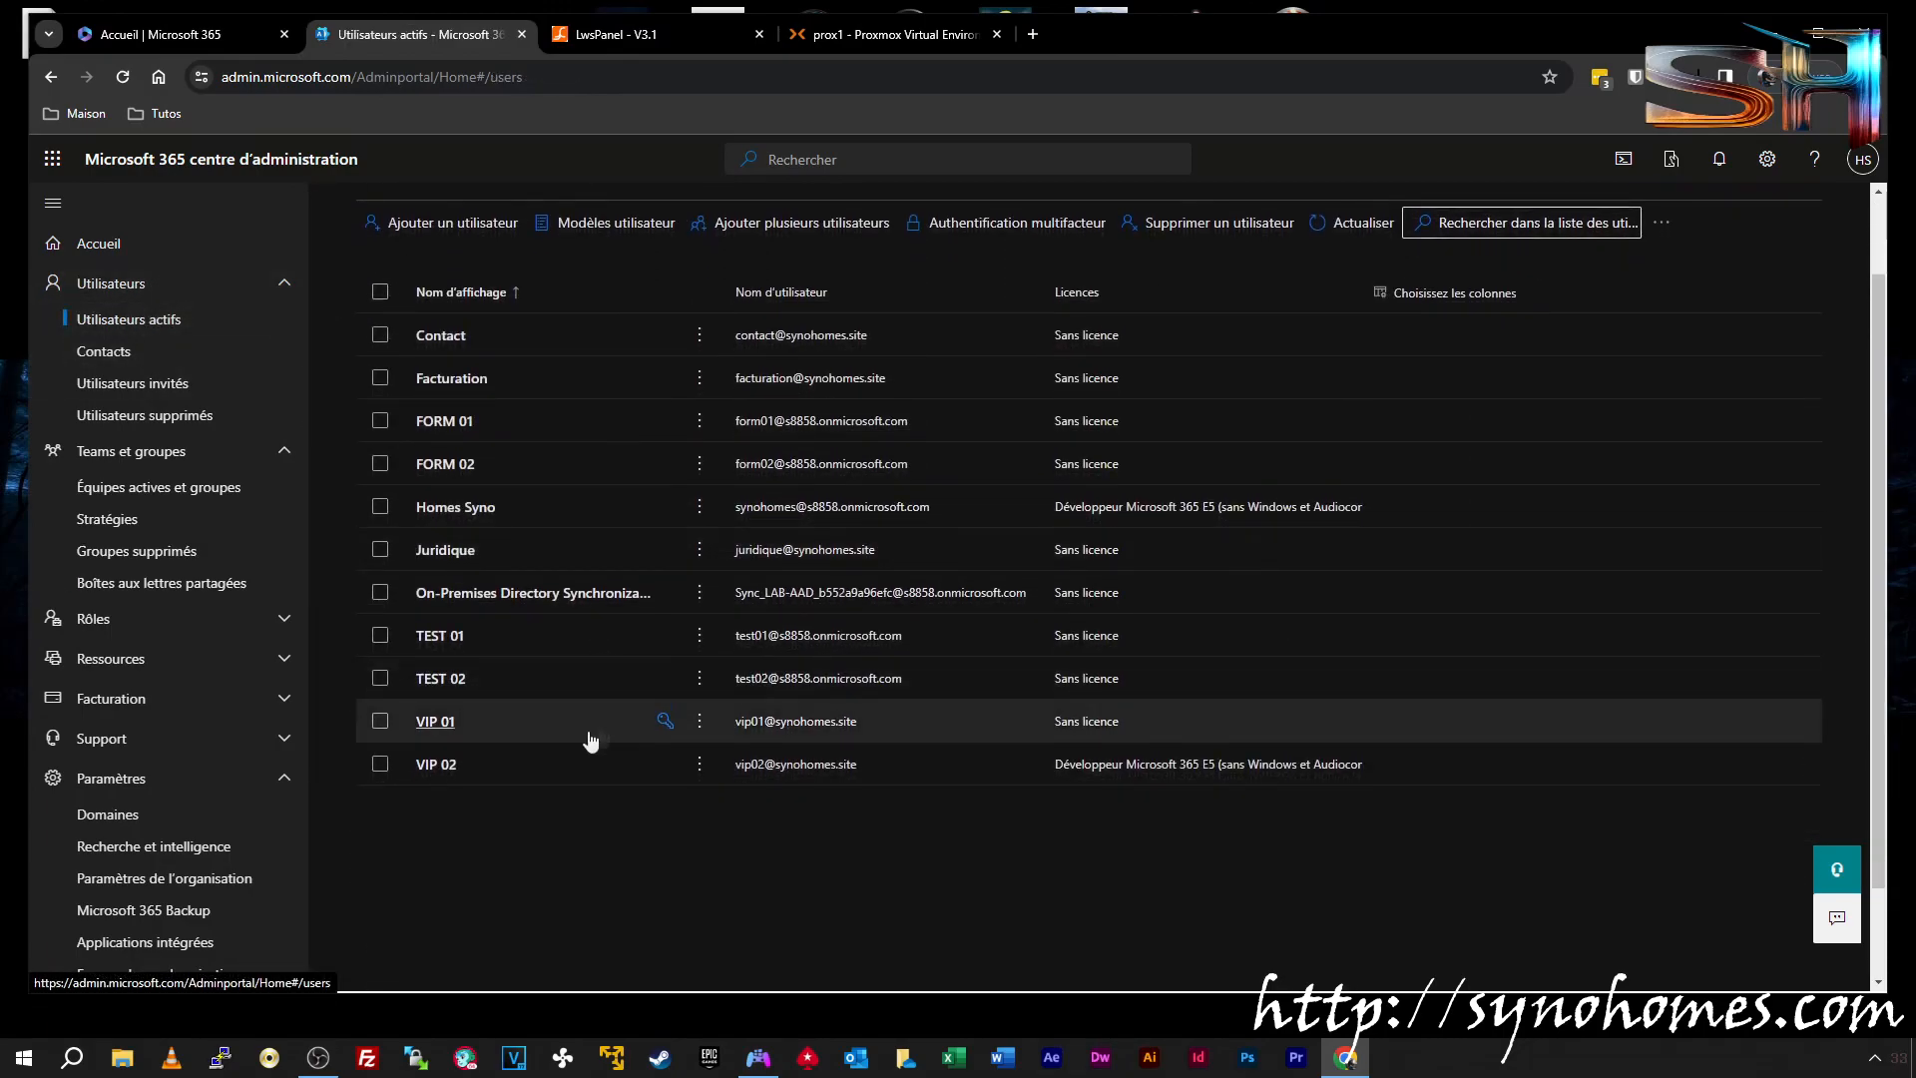
{"action": "left_click", "coordinate": [439, 722]}
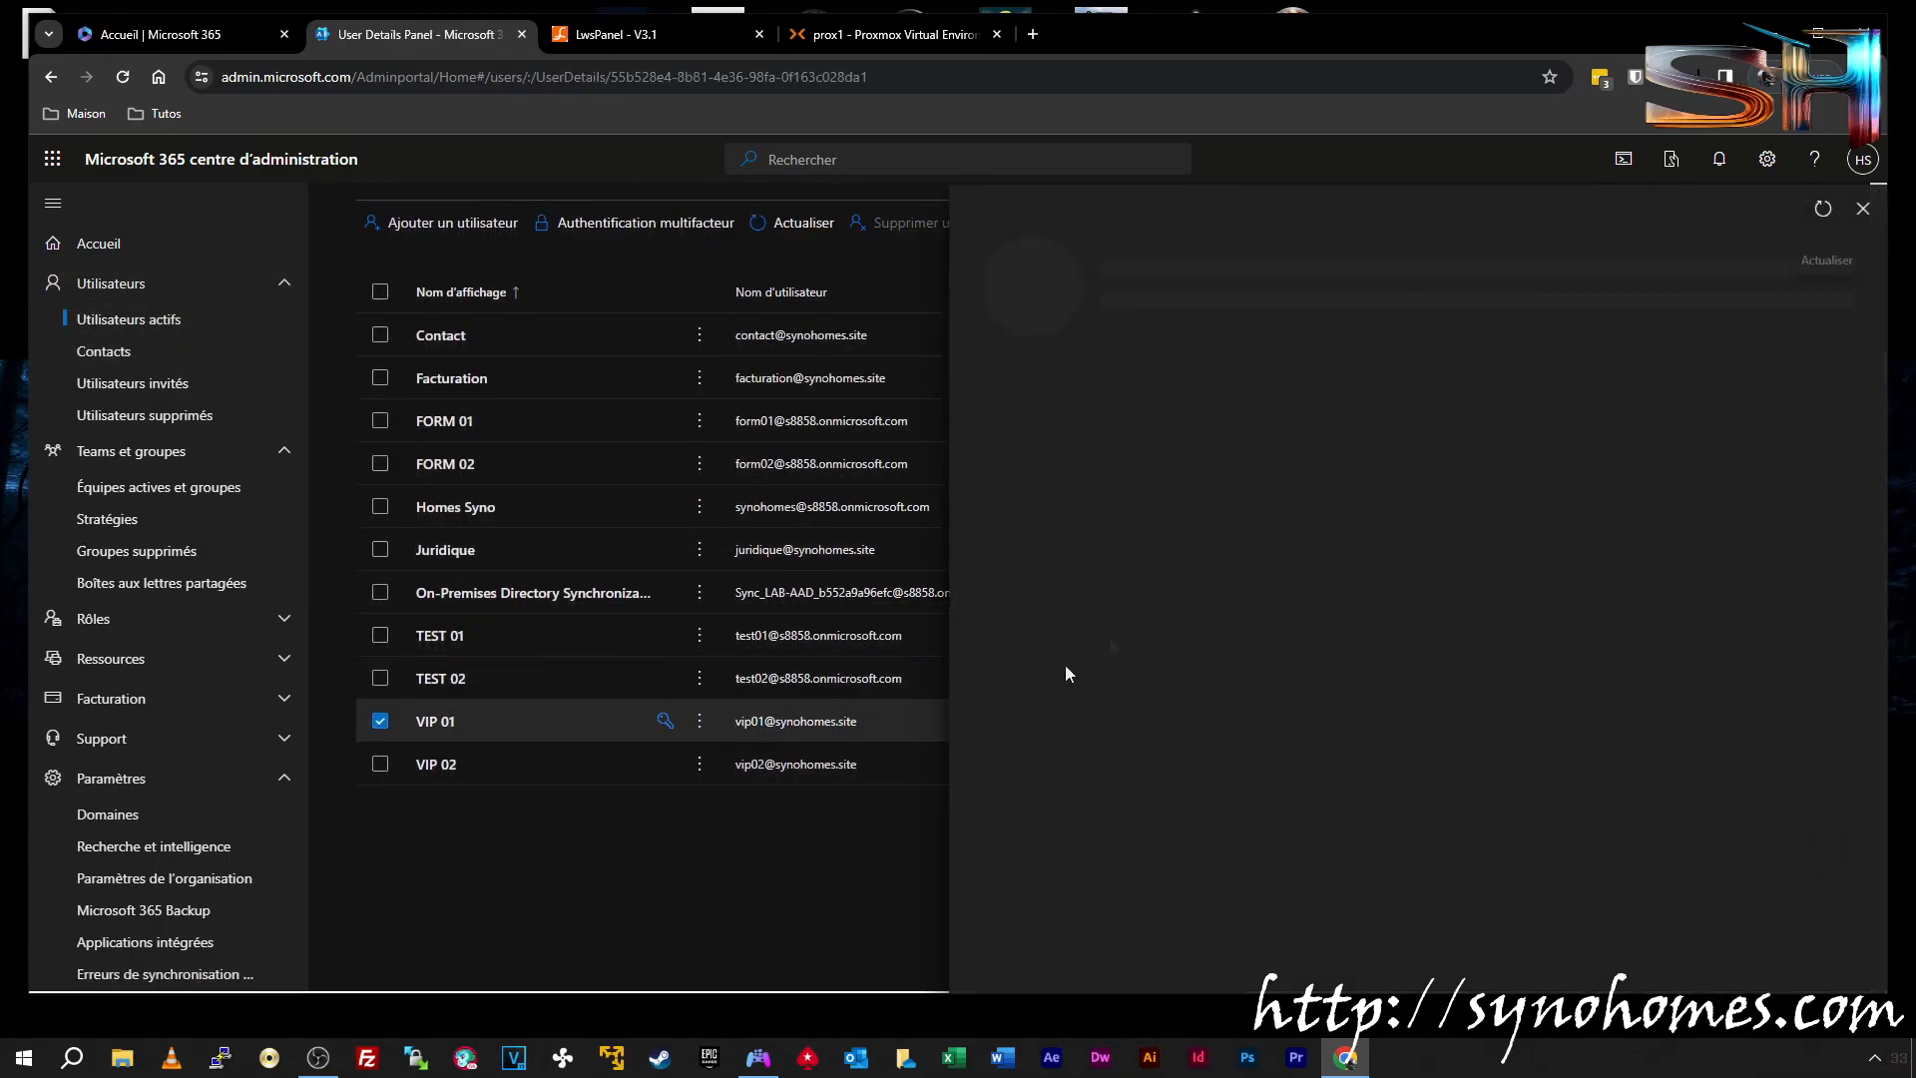
{"action": "left_click", "coordinate": [1272, 408]}
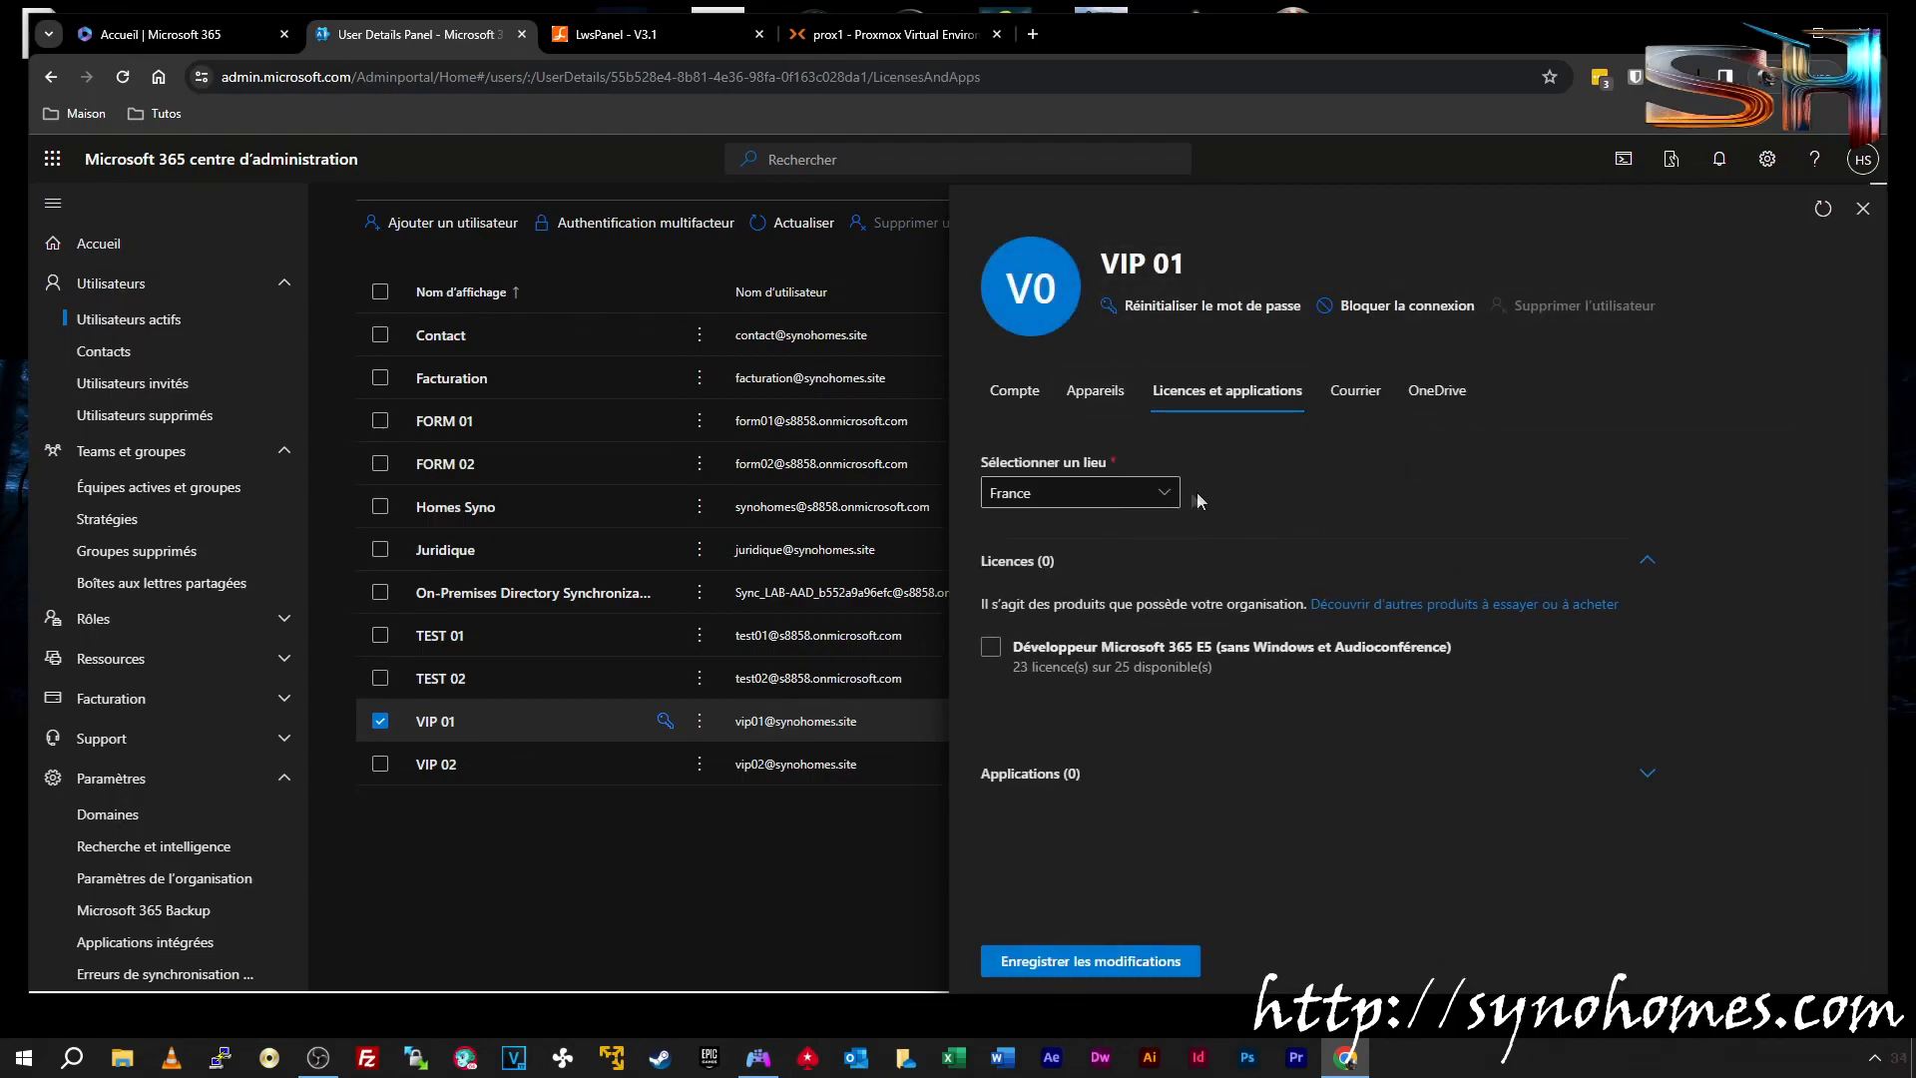
{"action": "left_click", "coordinate": [1164, 493]}
{"action": "scroll", "coordinate": [1342, 534], "scroll_direction": "down", "scroll_amount": 7}
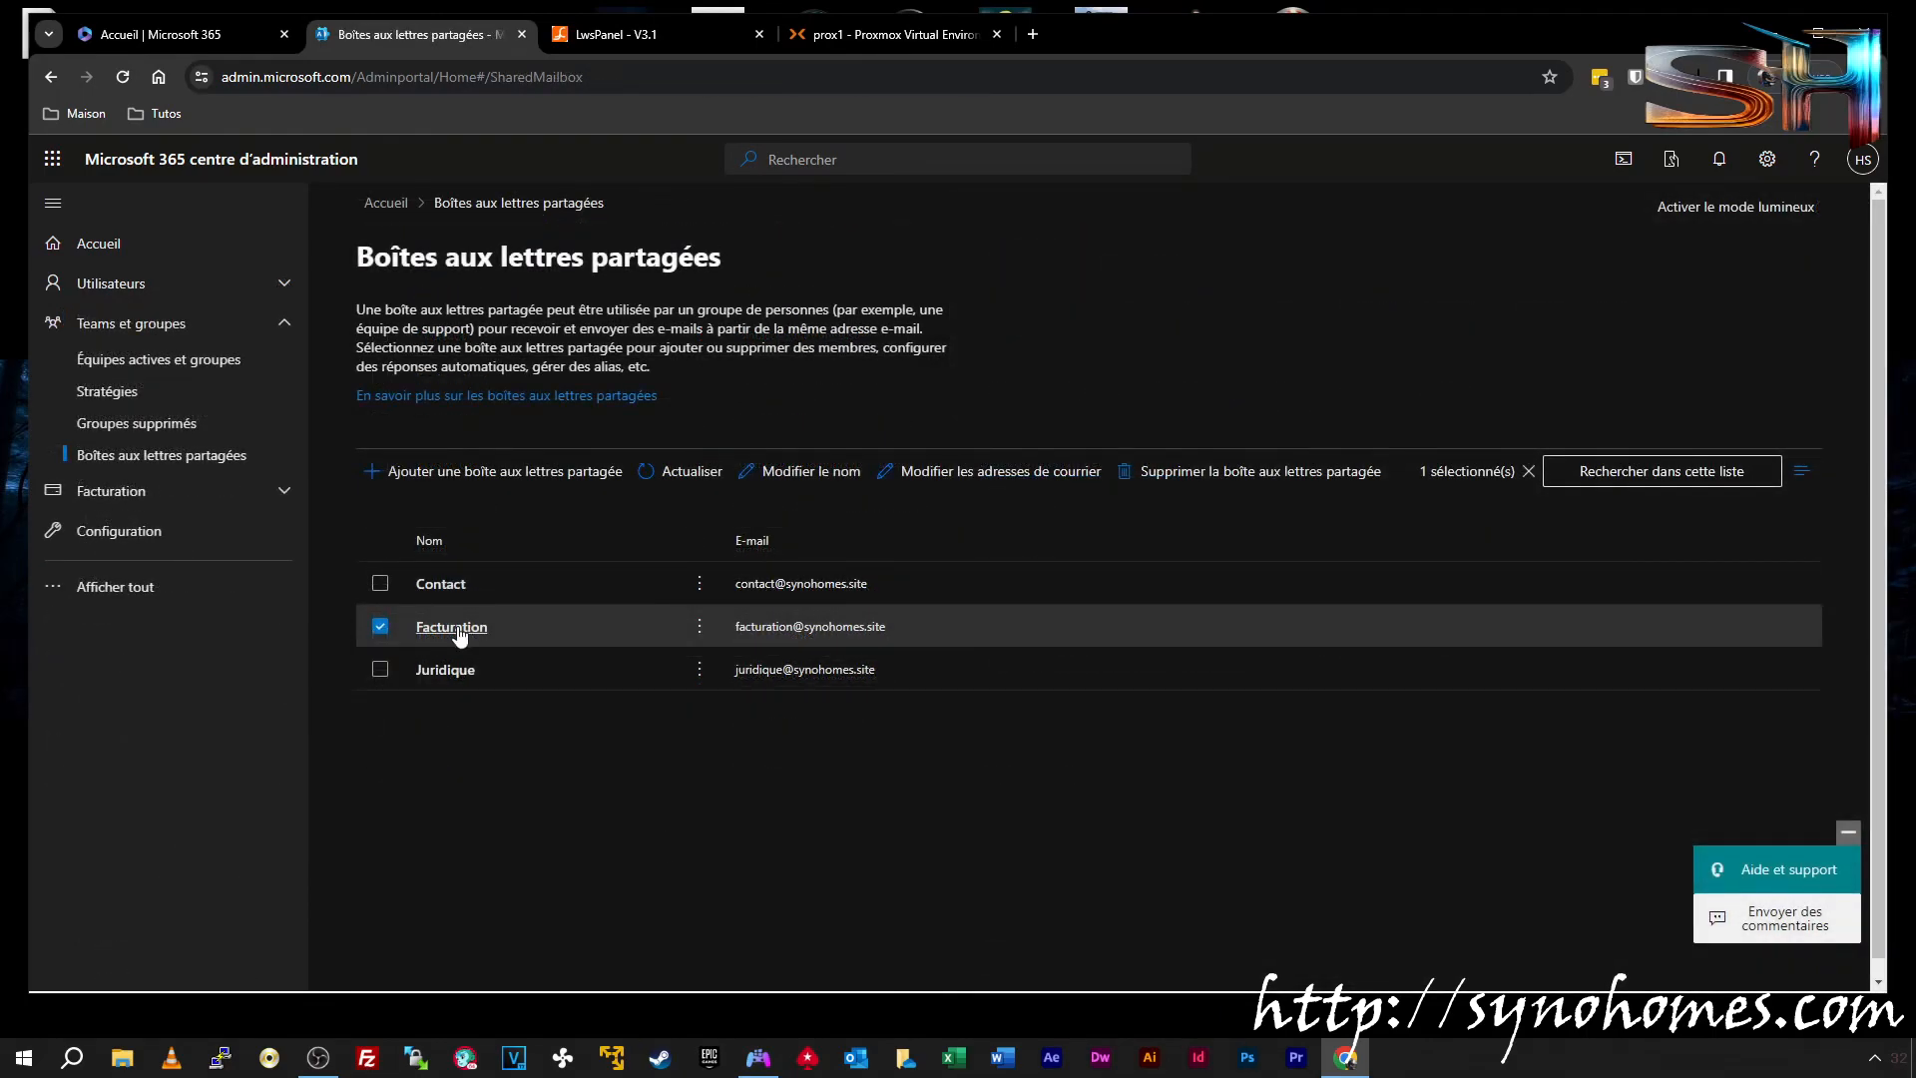
Grant VIP 01 Lecture et gestion permission on the Facturation shared mailbox
{"action": "left_click", "coordinate": [455, 629]}
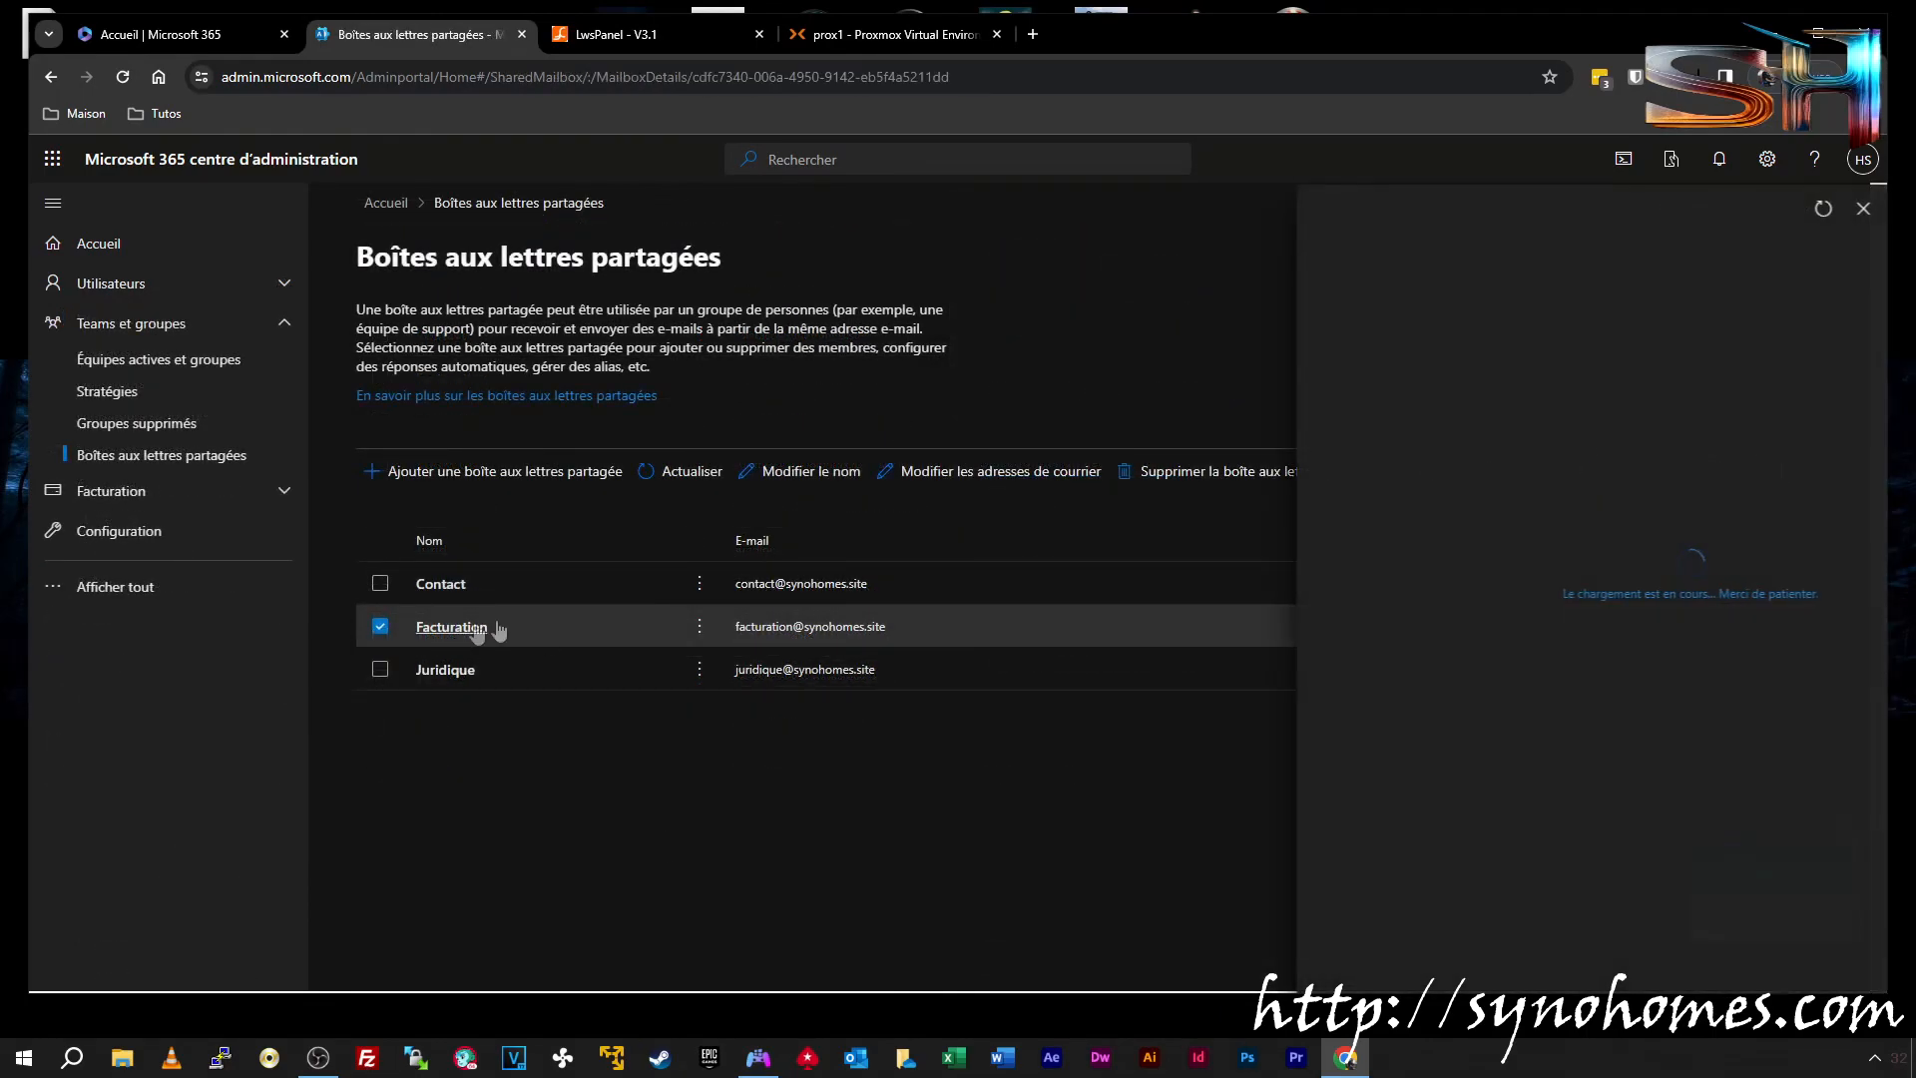
{"action": "scroll", "coordinate": [1678, 553], "scroll_direction": "down", "scroll_amount": 2}
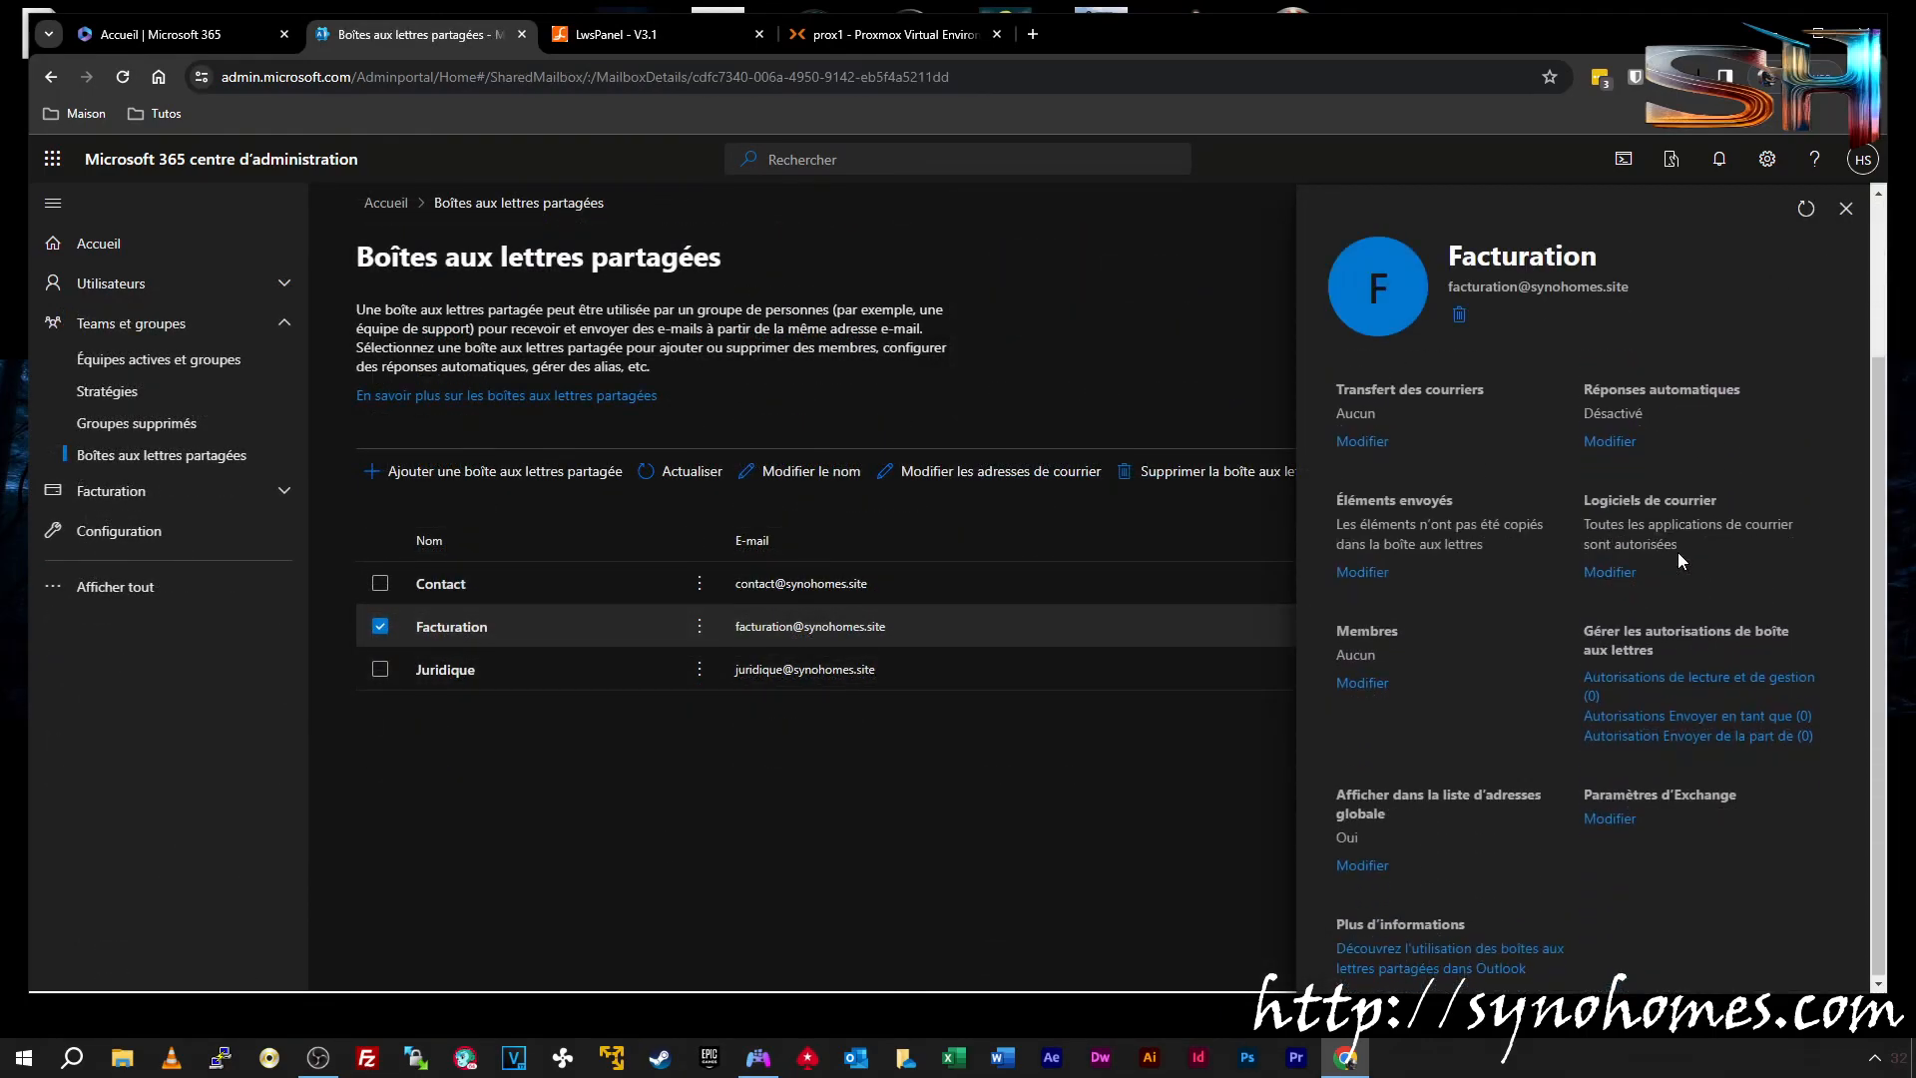
{"action": "left_click", "coordinate": [1657, 685]}
{"action": "left_click", "coordinate": [1442, 388]}
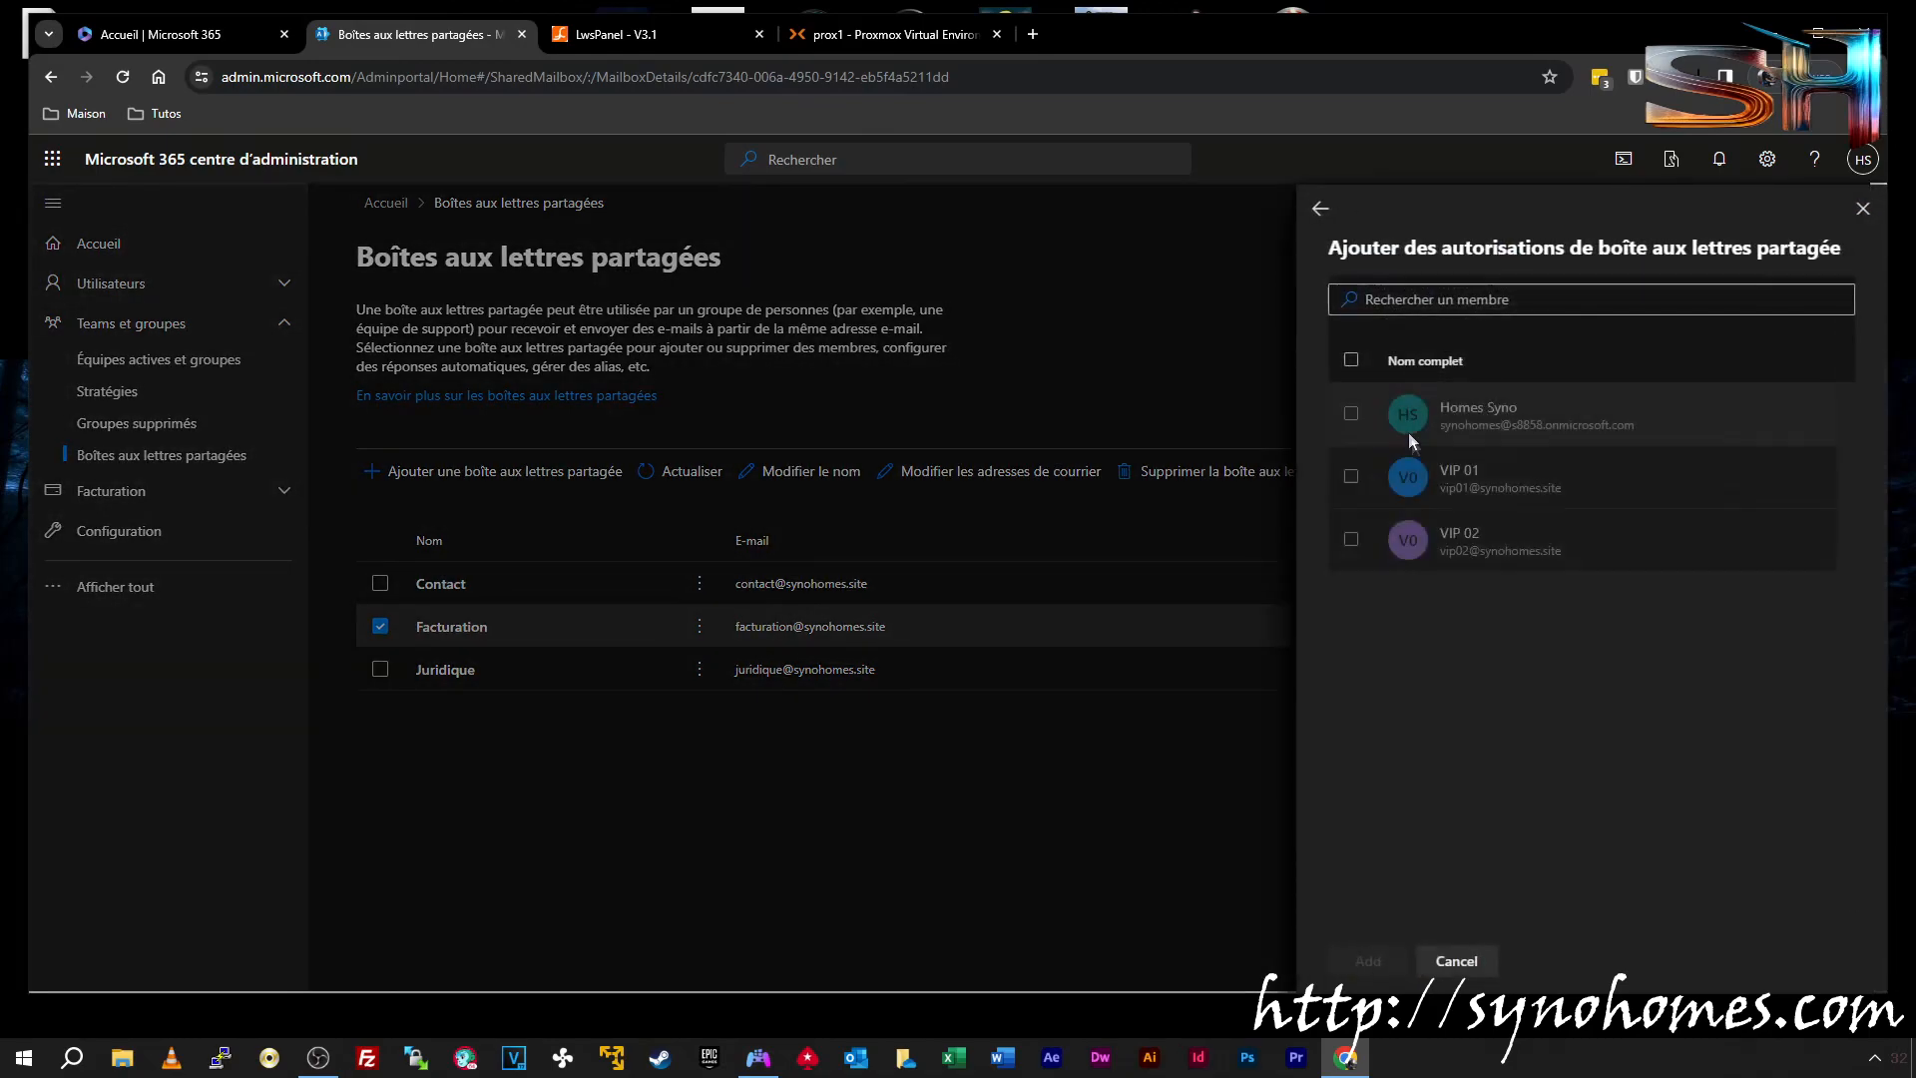
{"action": "left_click", "coordinate": [1352, 484]}
{"action": "left_click", "coordinate": [1371, 961]}
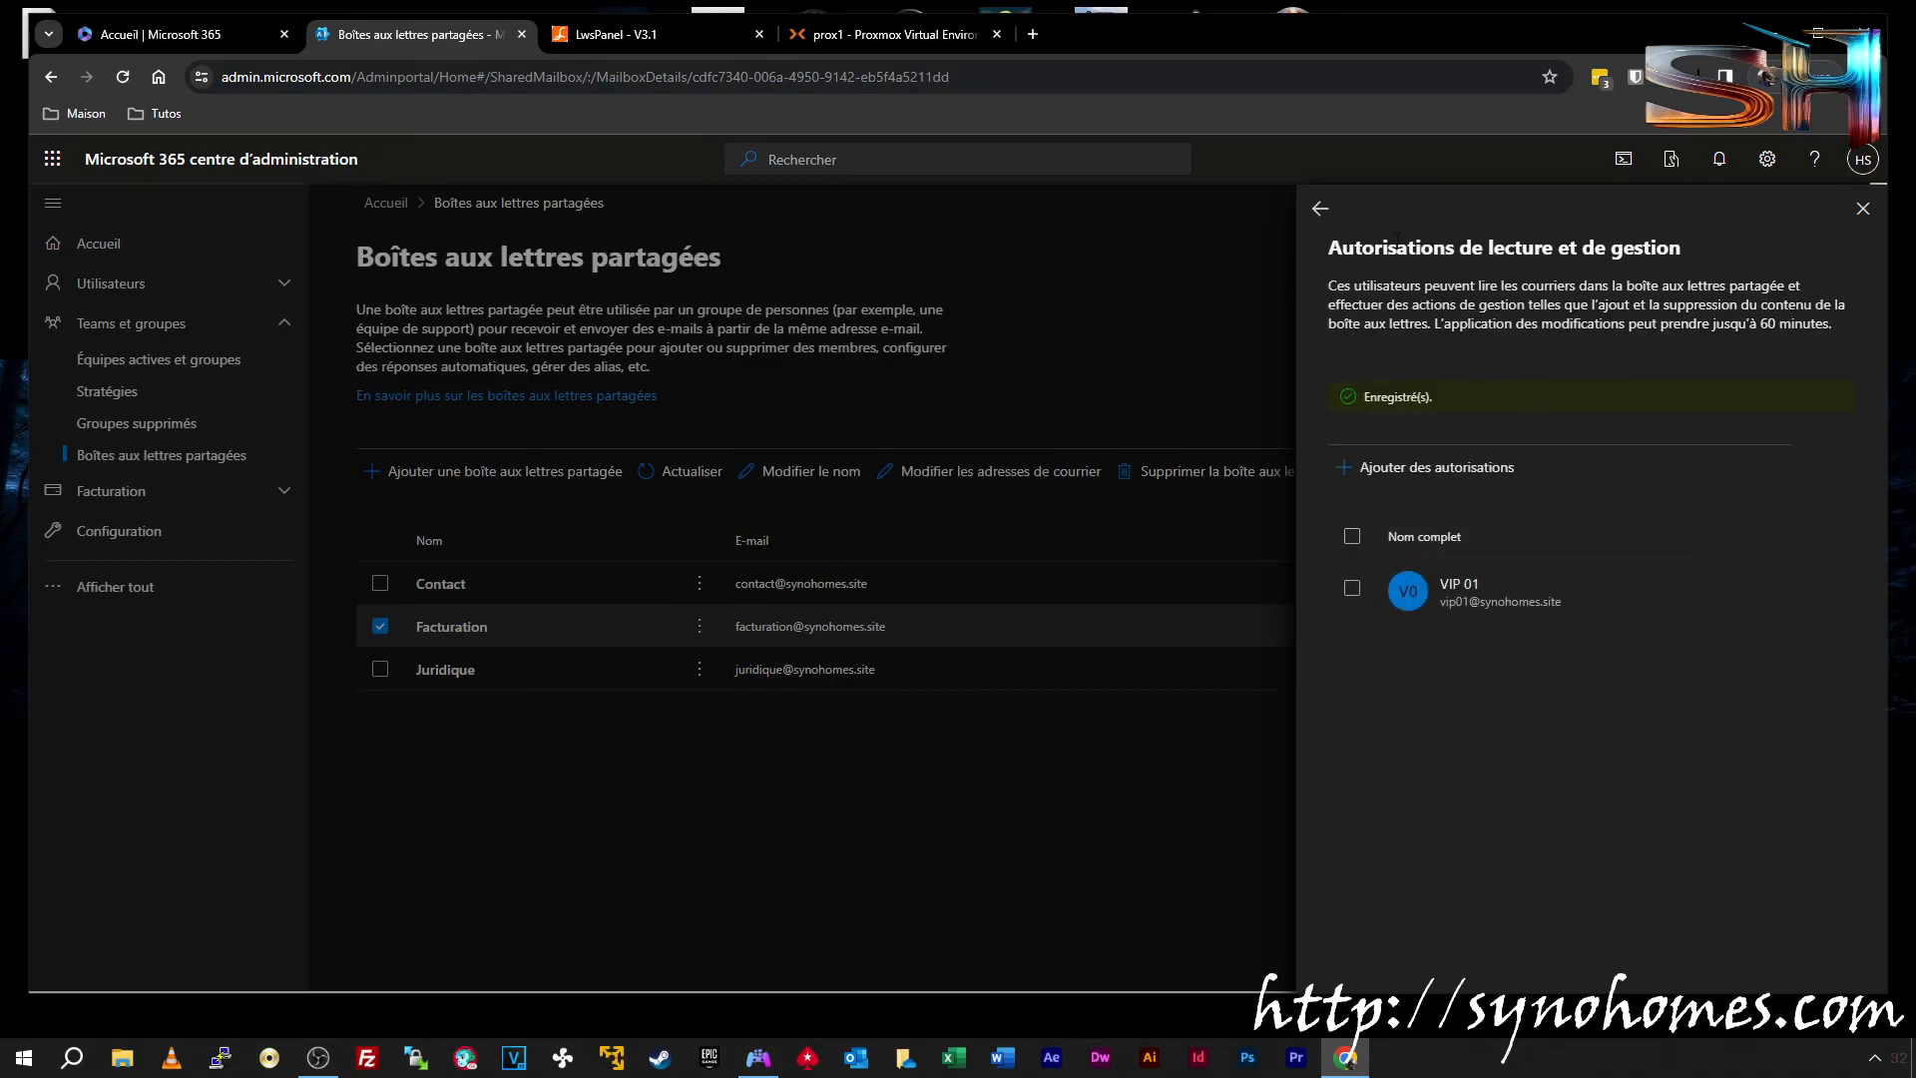
{"action": "left_click", "coordinate": [1335, 204]}
Grant VIP 01 Envoyer en tant que permission on Facturation
{"action": "left_click", "coordinate": [1662, 715]}
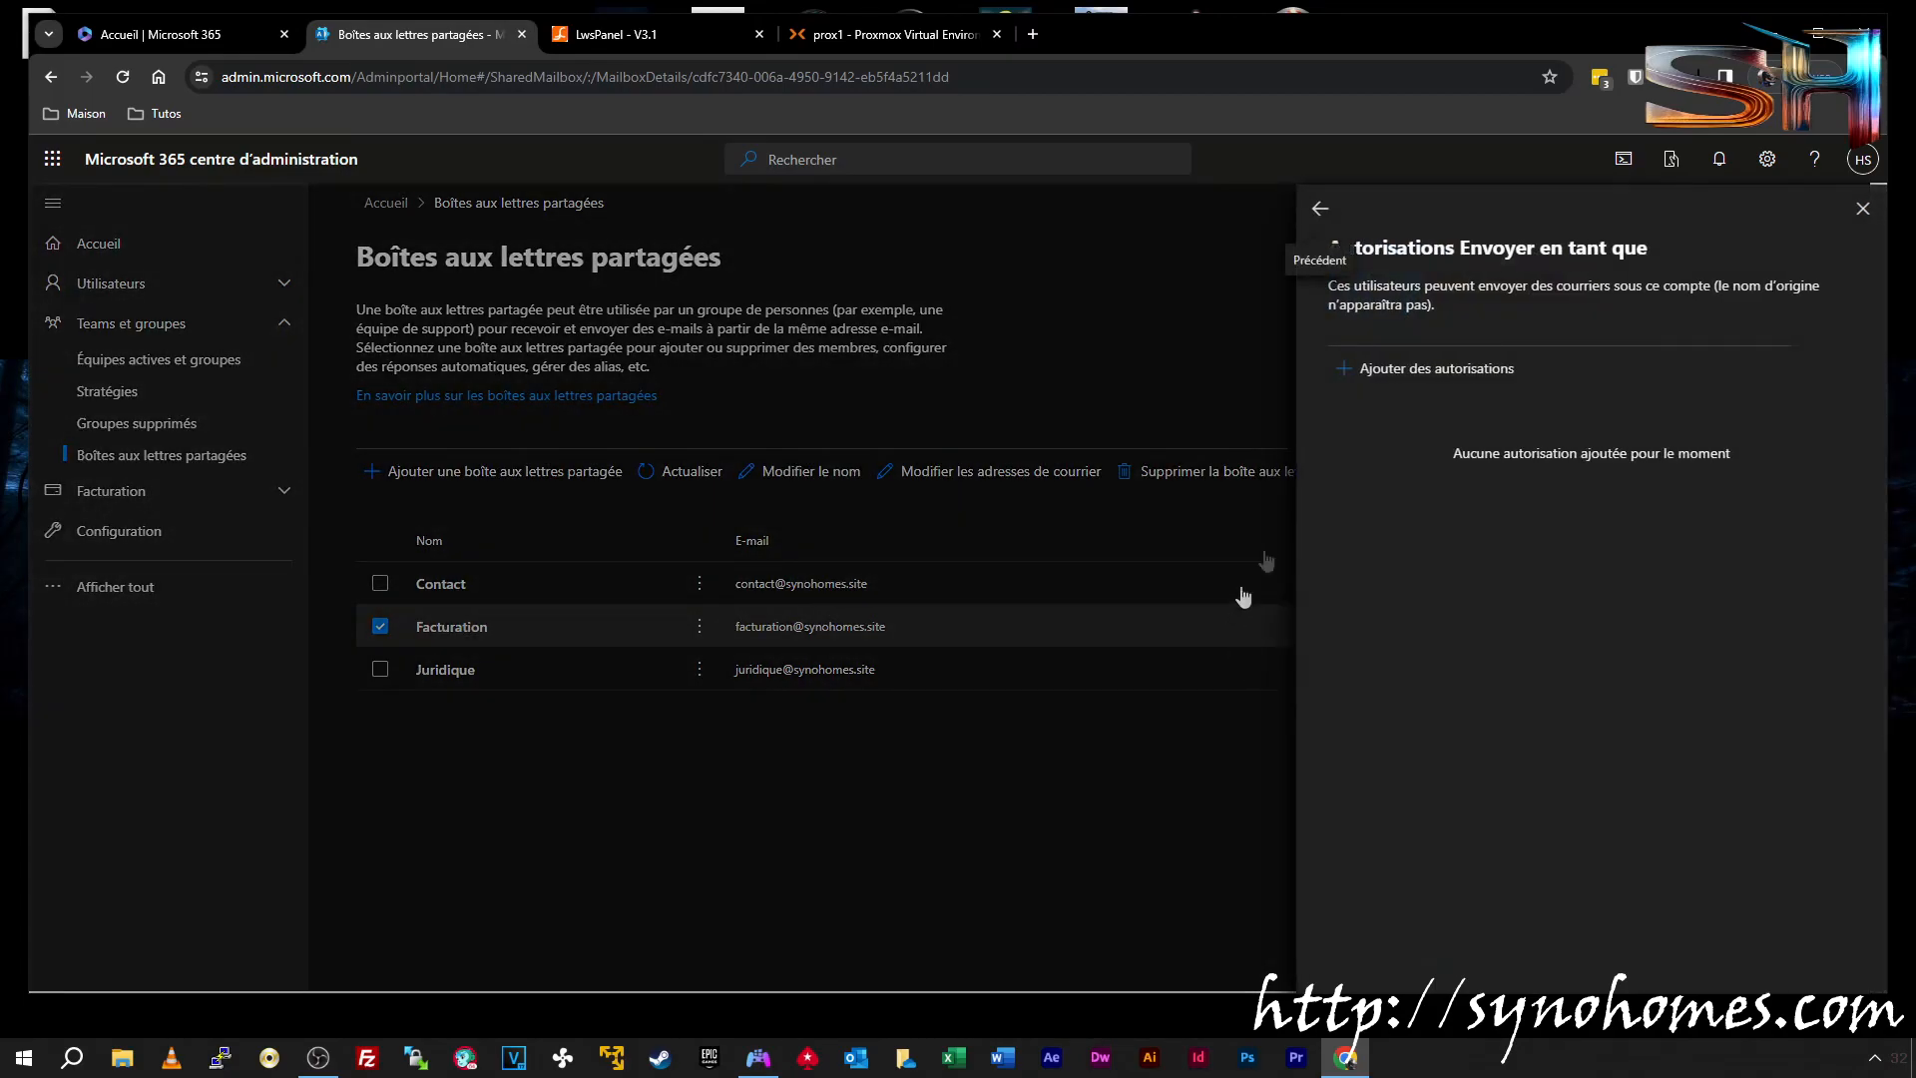
{"action": "left_click", "coordinate": [1447, 475]}
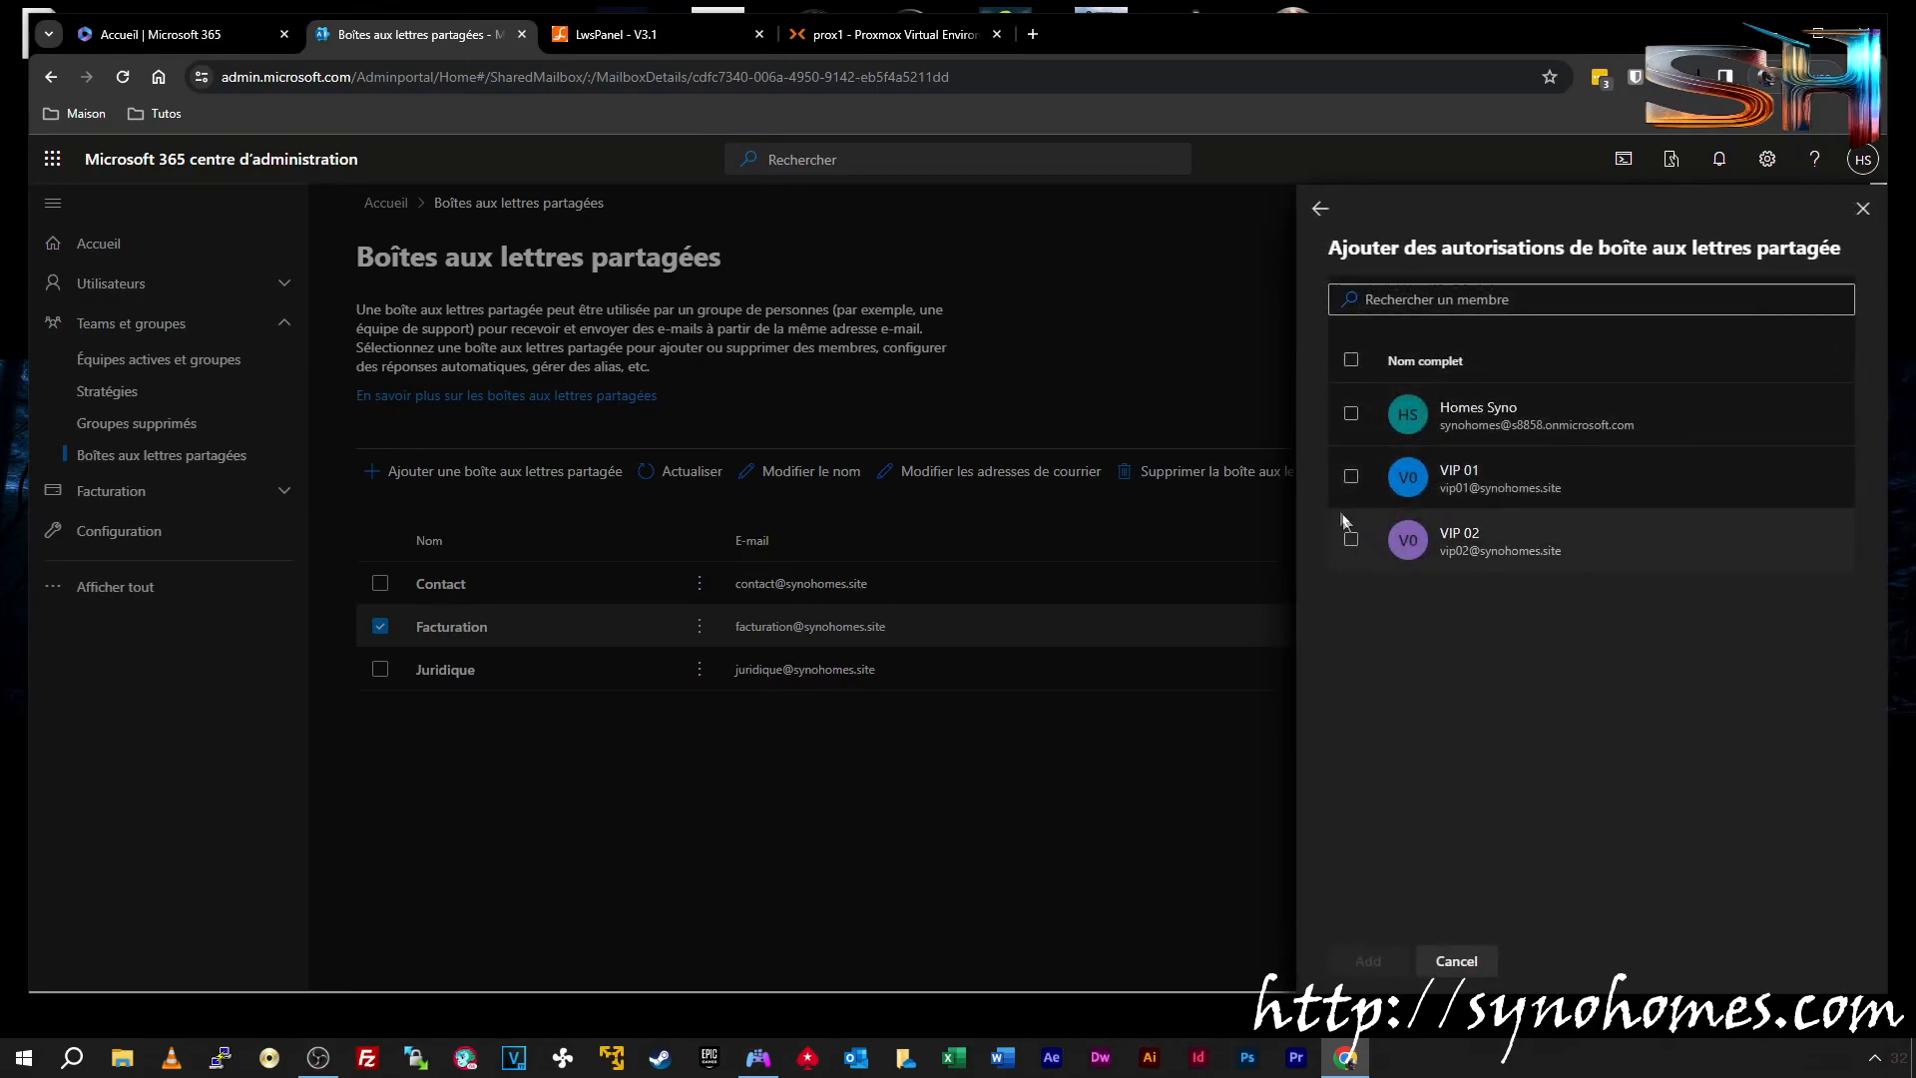
{"action": "left_click", "coordinate": [1351, 477]}
{"action": "left_click", "coordinate": [1367, 964]}
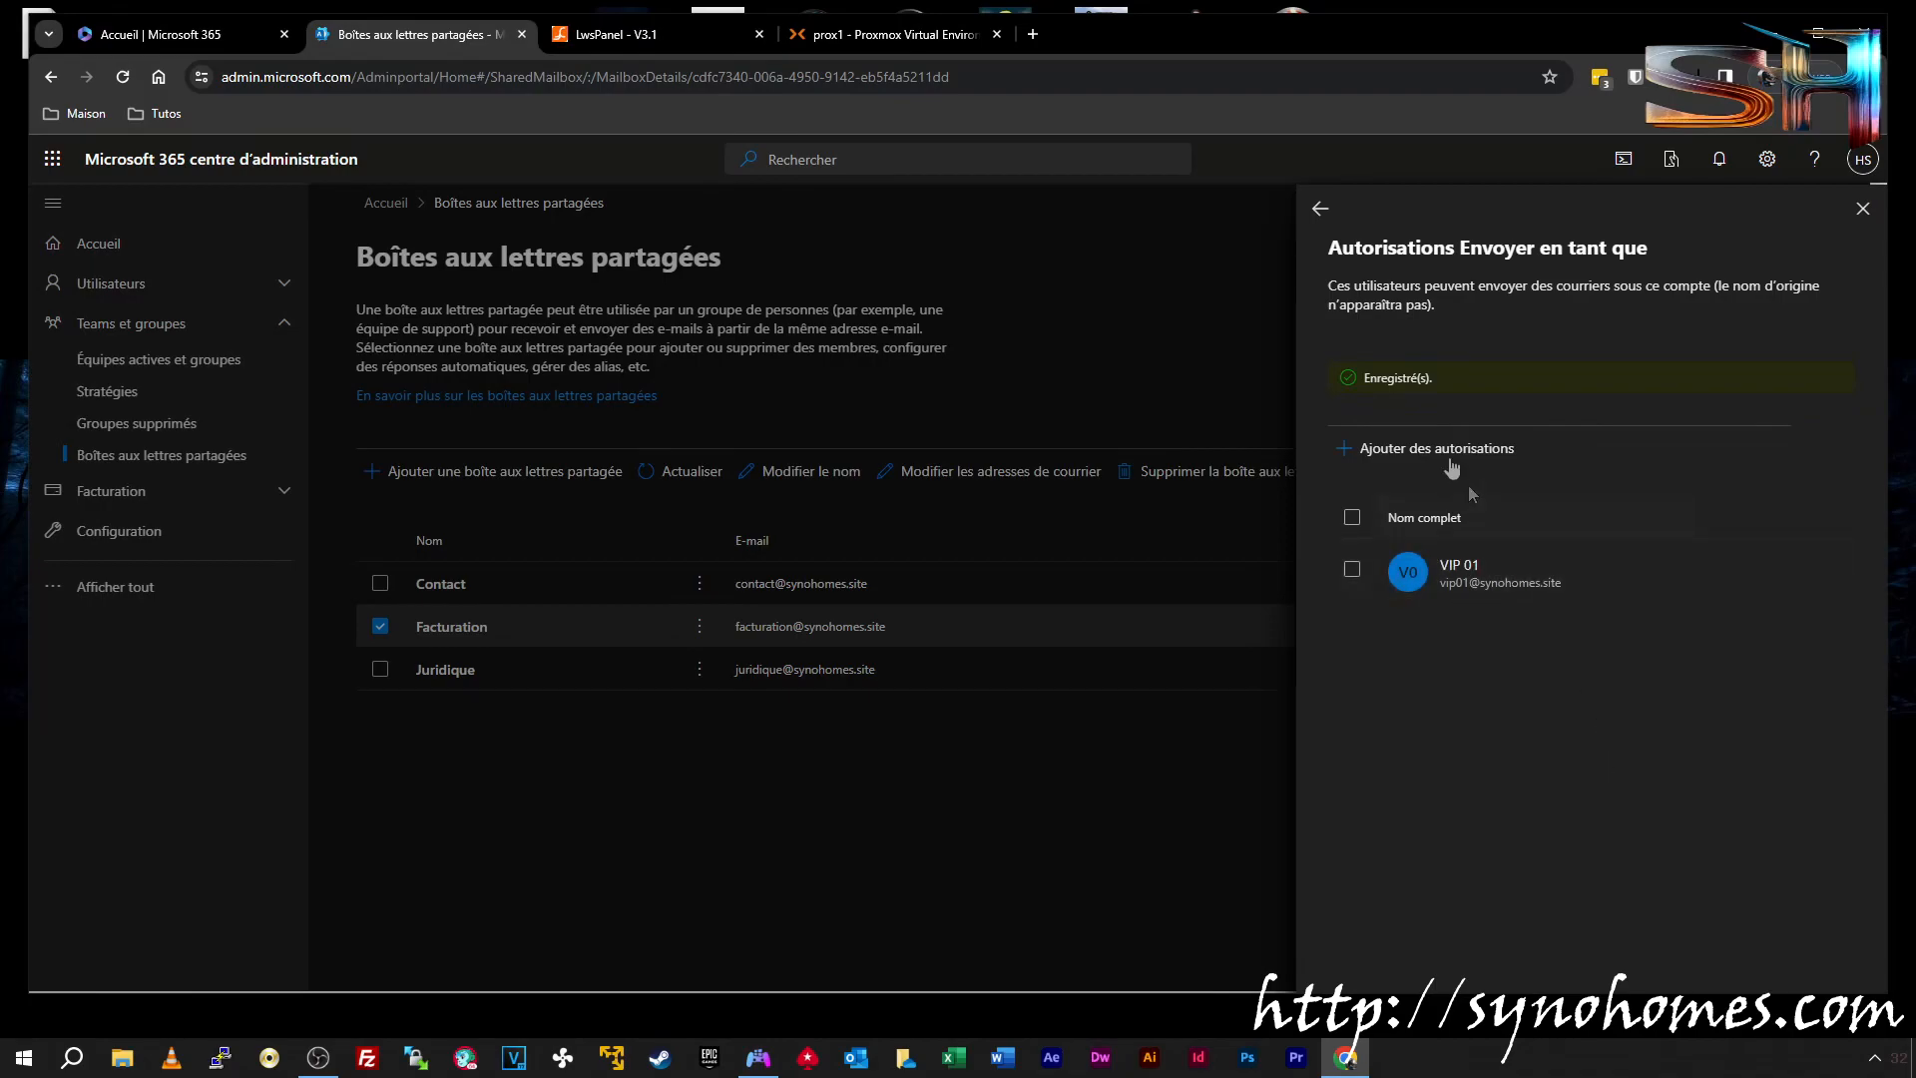
{"action": "left_click", "coordinate": [1322, 210]}
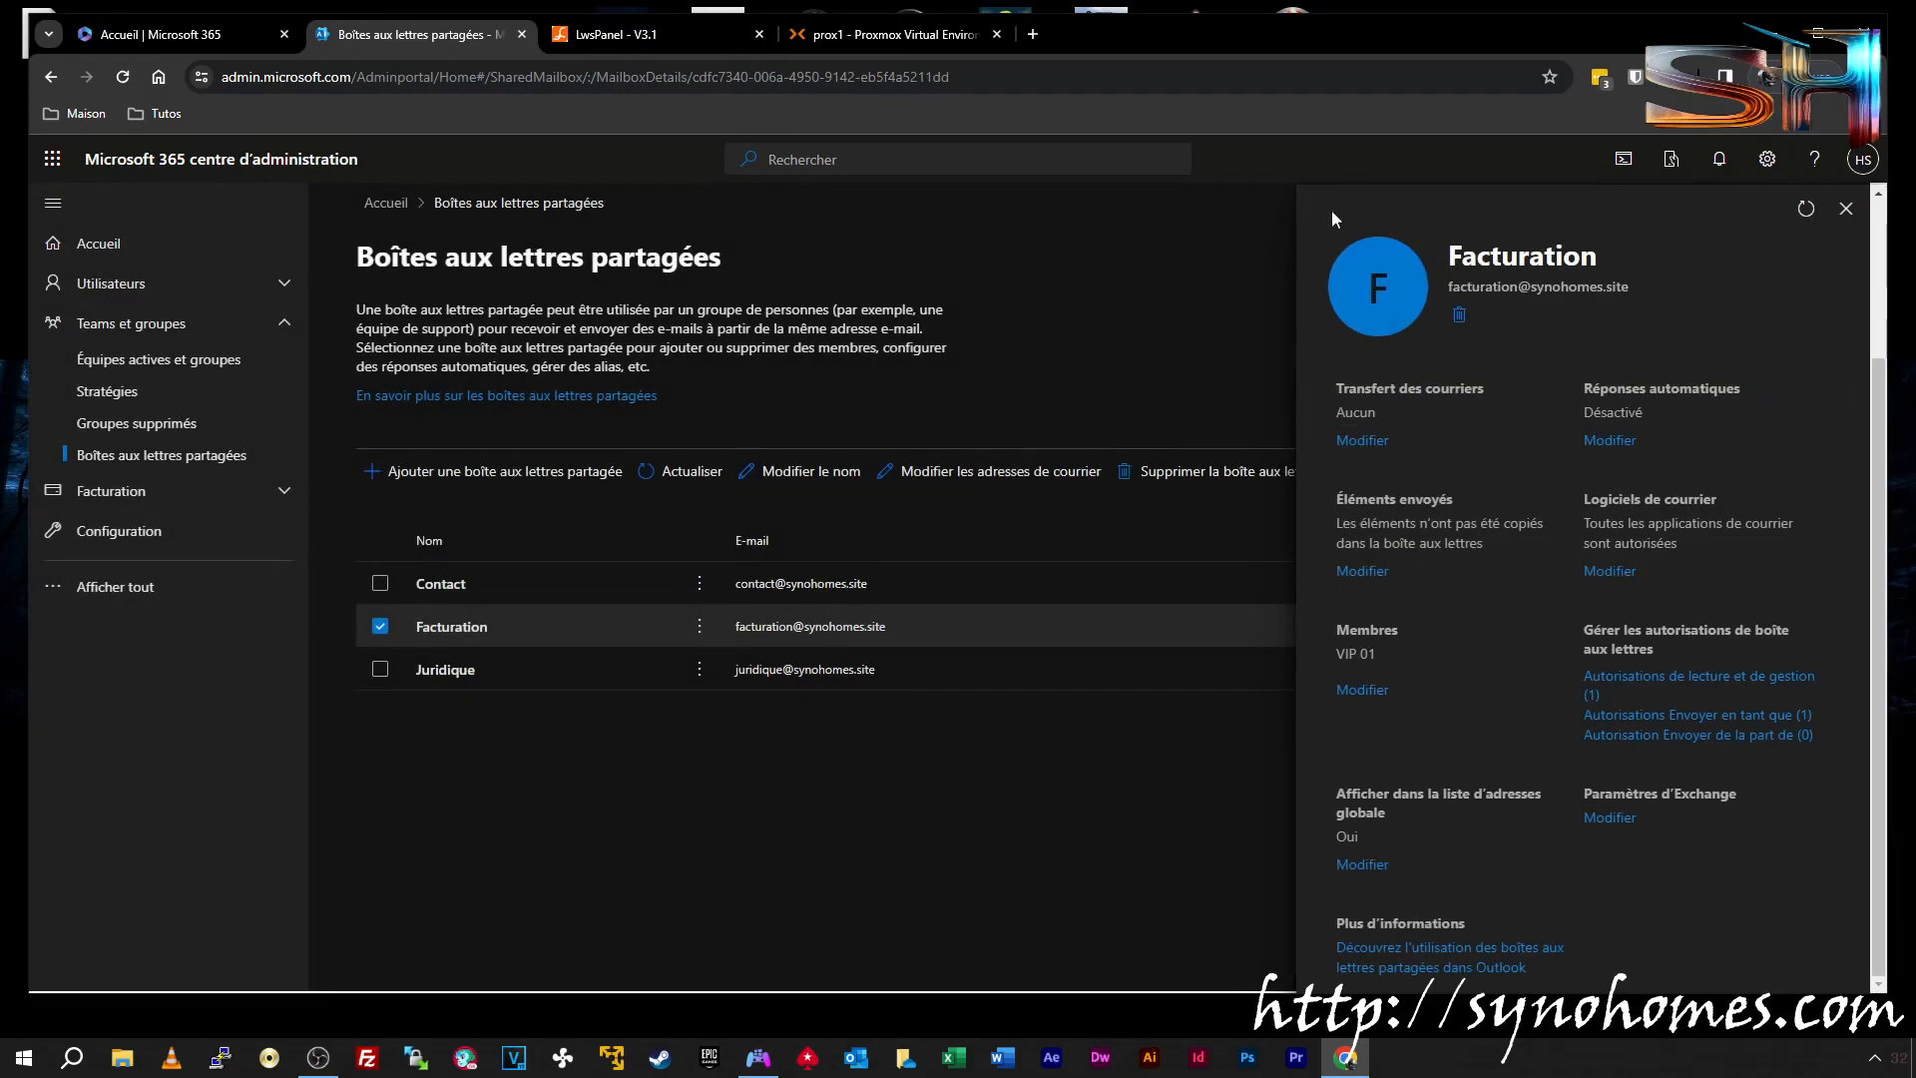
Grant VIP 01 Envoyer de la part de permission on Facturation
{"action": "left_click", "coordinate": [1685, 736]}
{"action": "left_click", "coordinate": [1352, 387]}
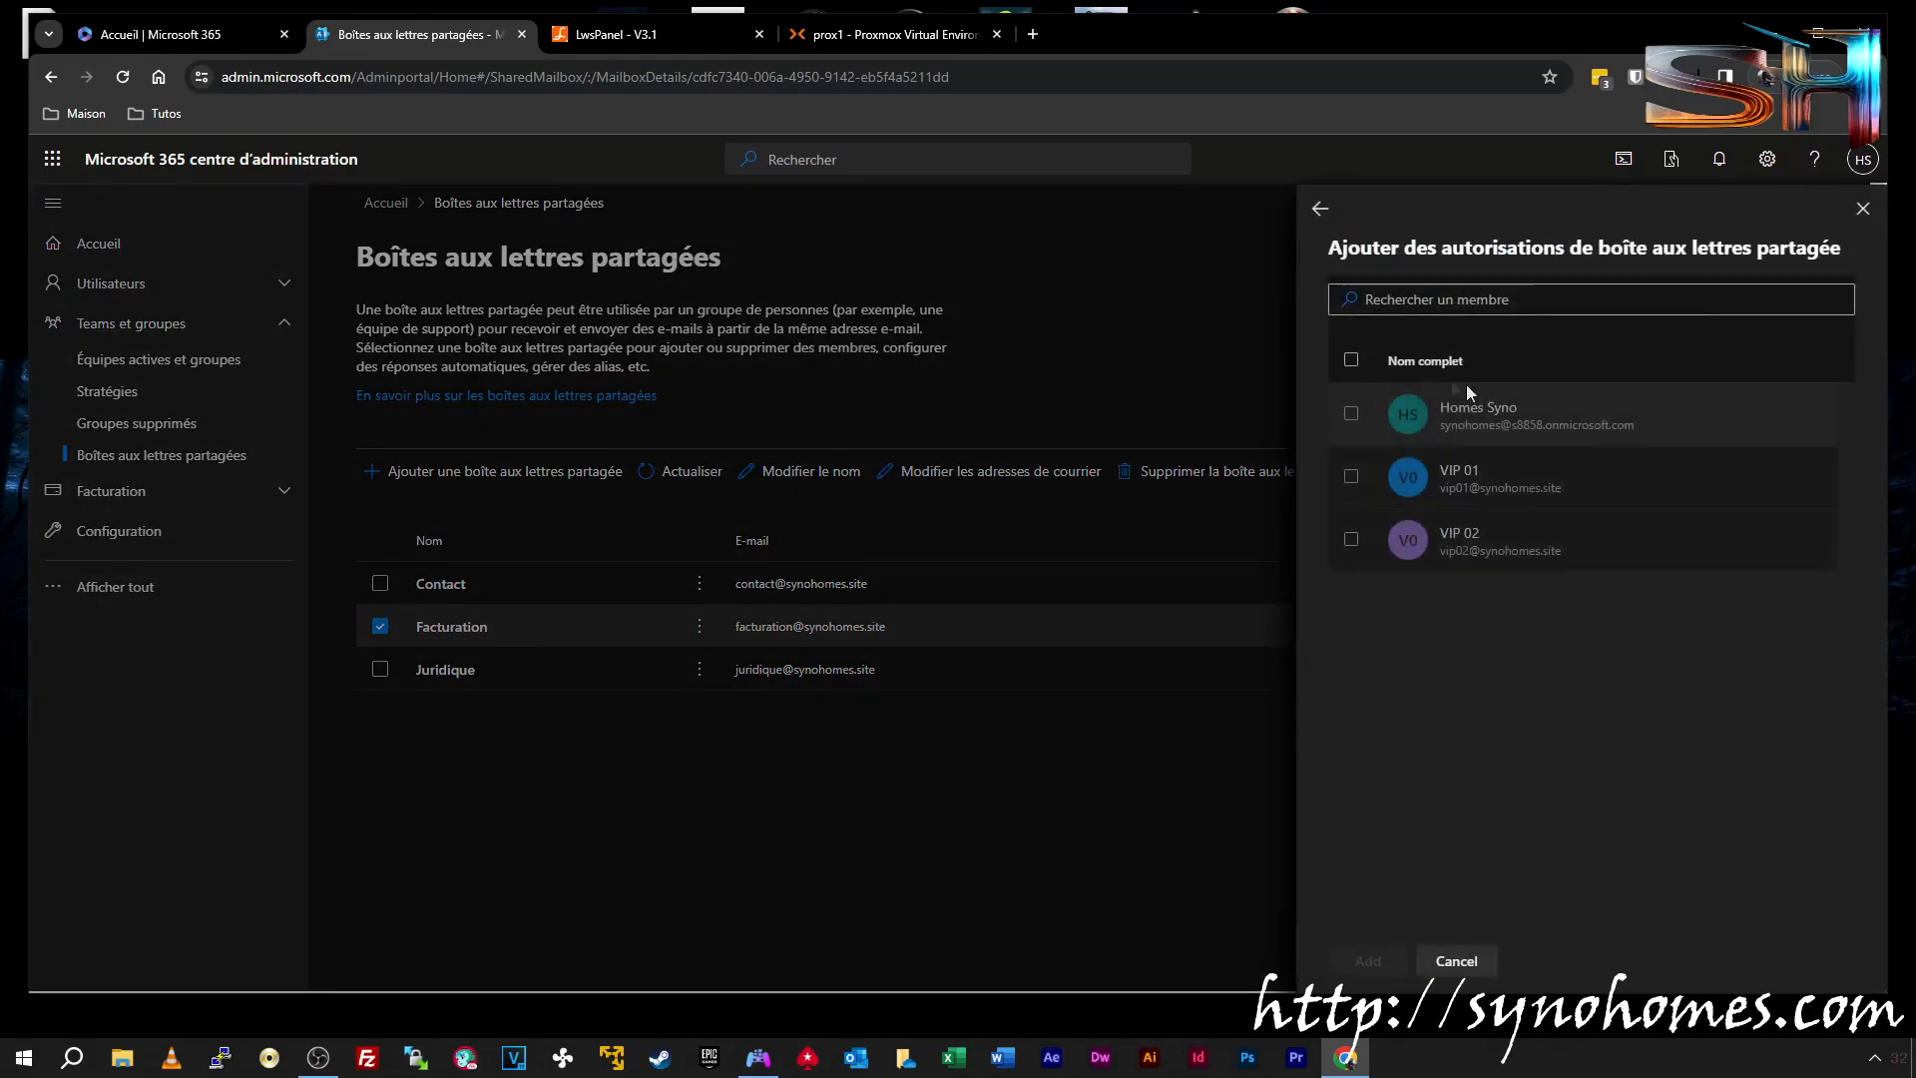
{"action": "left_click", "coordinate": [1356, 497]}
{"action": "left_click", "coordinate": [1370, 961]}
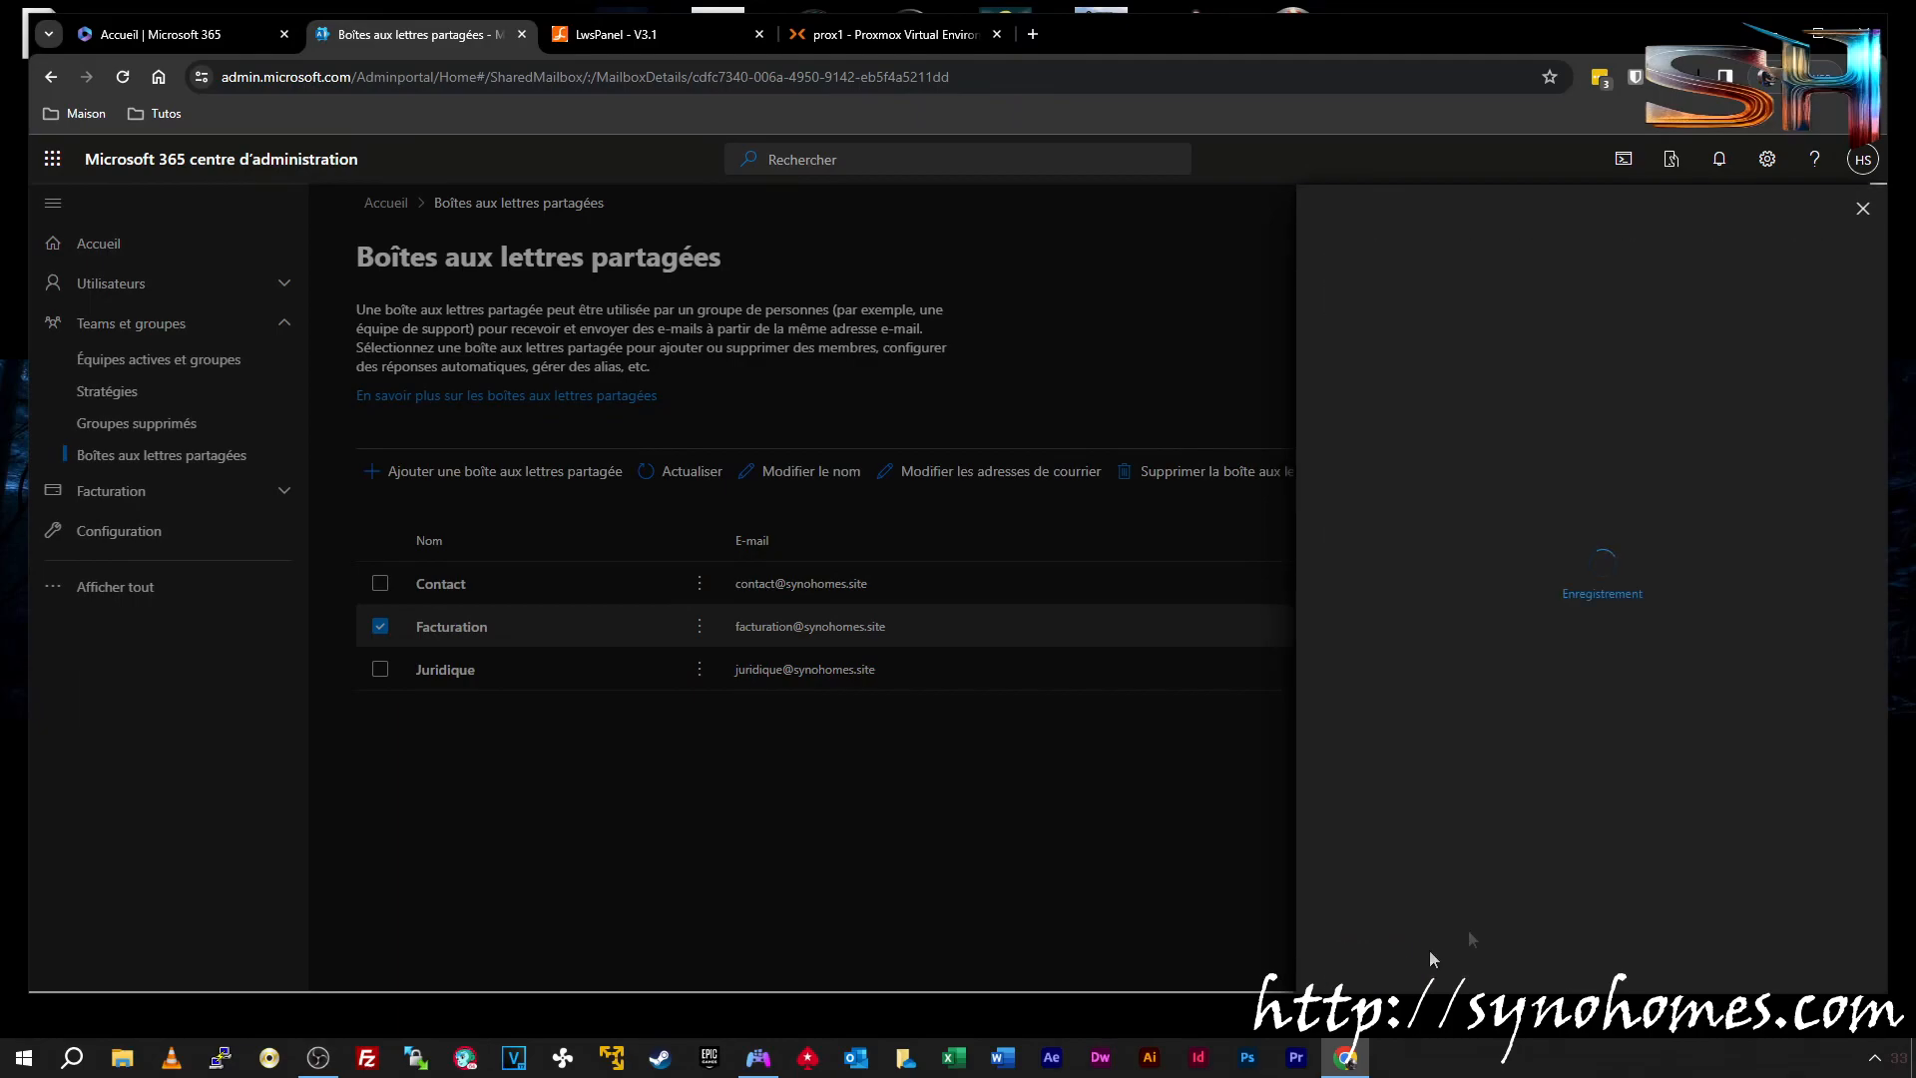
{"action": "left_click", "coordinate": [1862, 214]}
{"action": "left_click", "coordinate": [455, 670]}
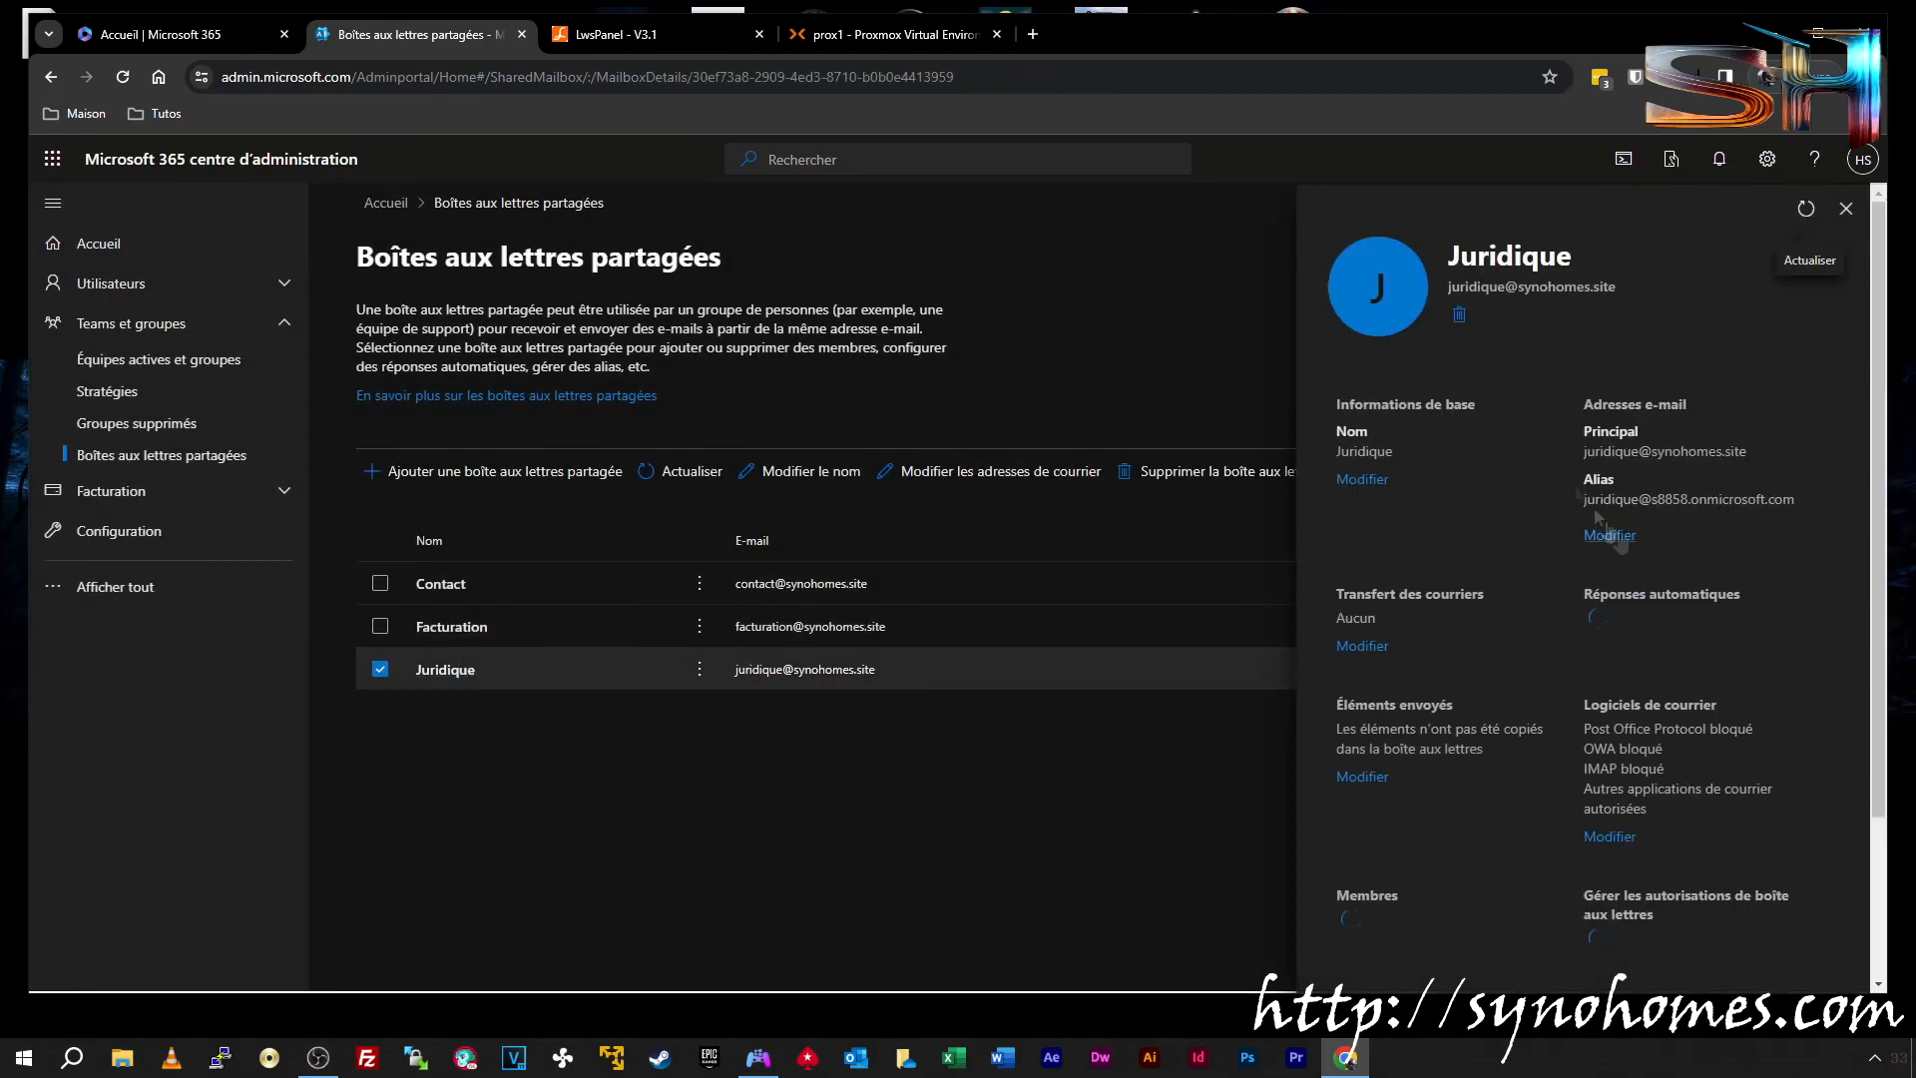
Look over Juridique's read-and-manage and send-on-behalf permissions without changing them
{"action": "scroll", "coordinate": [1632, 545], "scroll_direction": "down", "scroll_amount": 3}
{"action": "left_click", "coordinate": [1656, 671]}
{"action": "left_click", "coordinate": [1339, 391]}
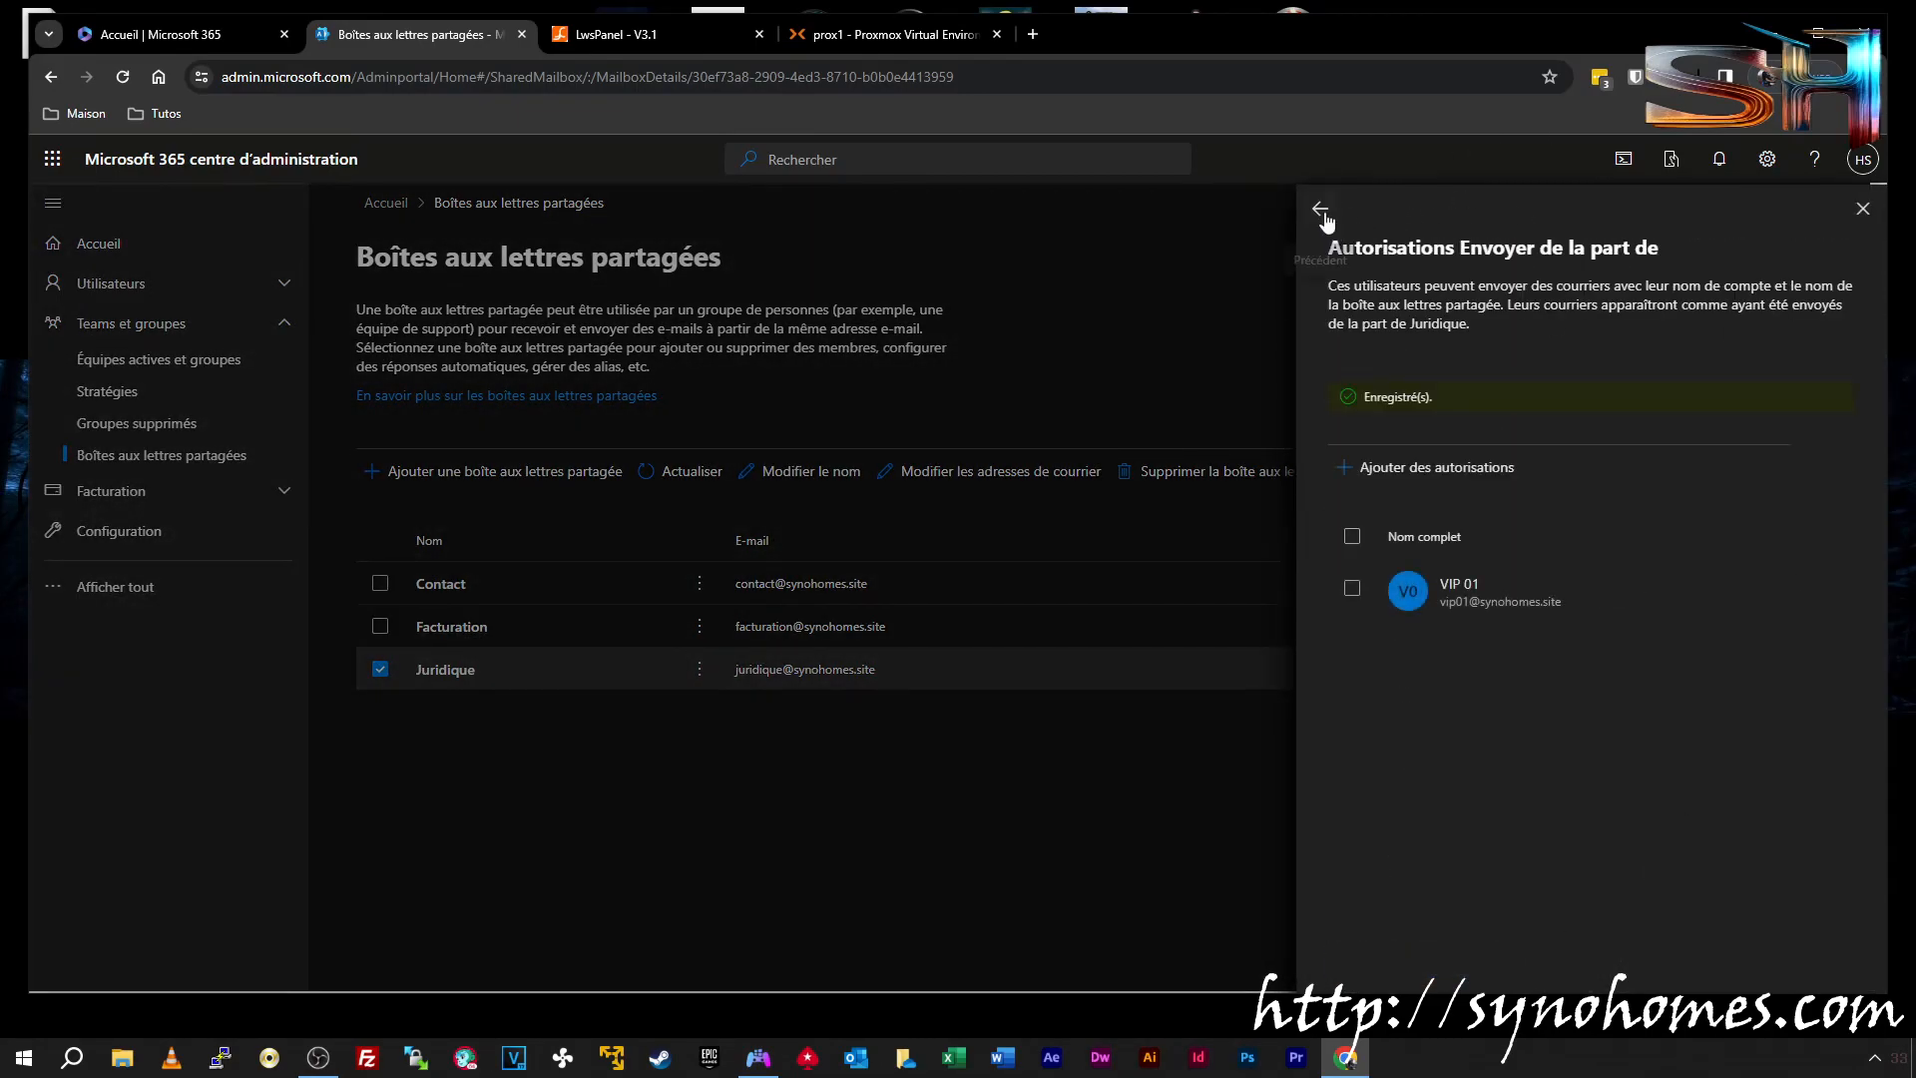
{"action": "left_click", "coordinate": [1320, 211]}
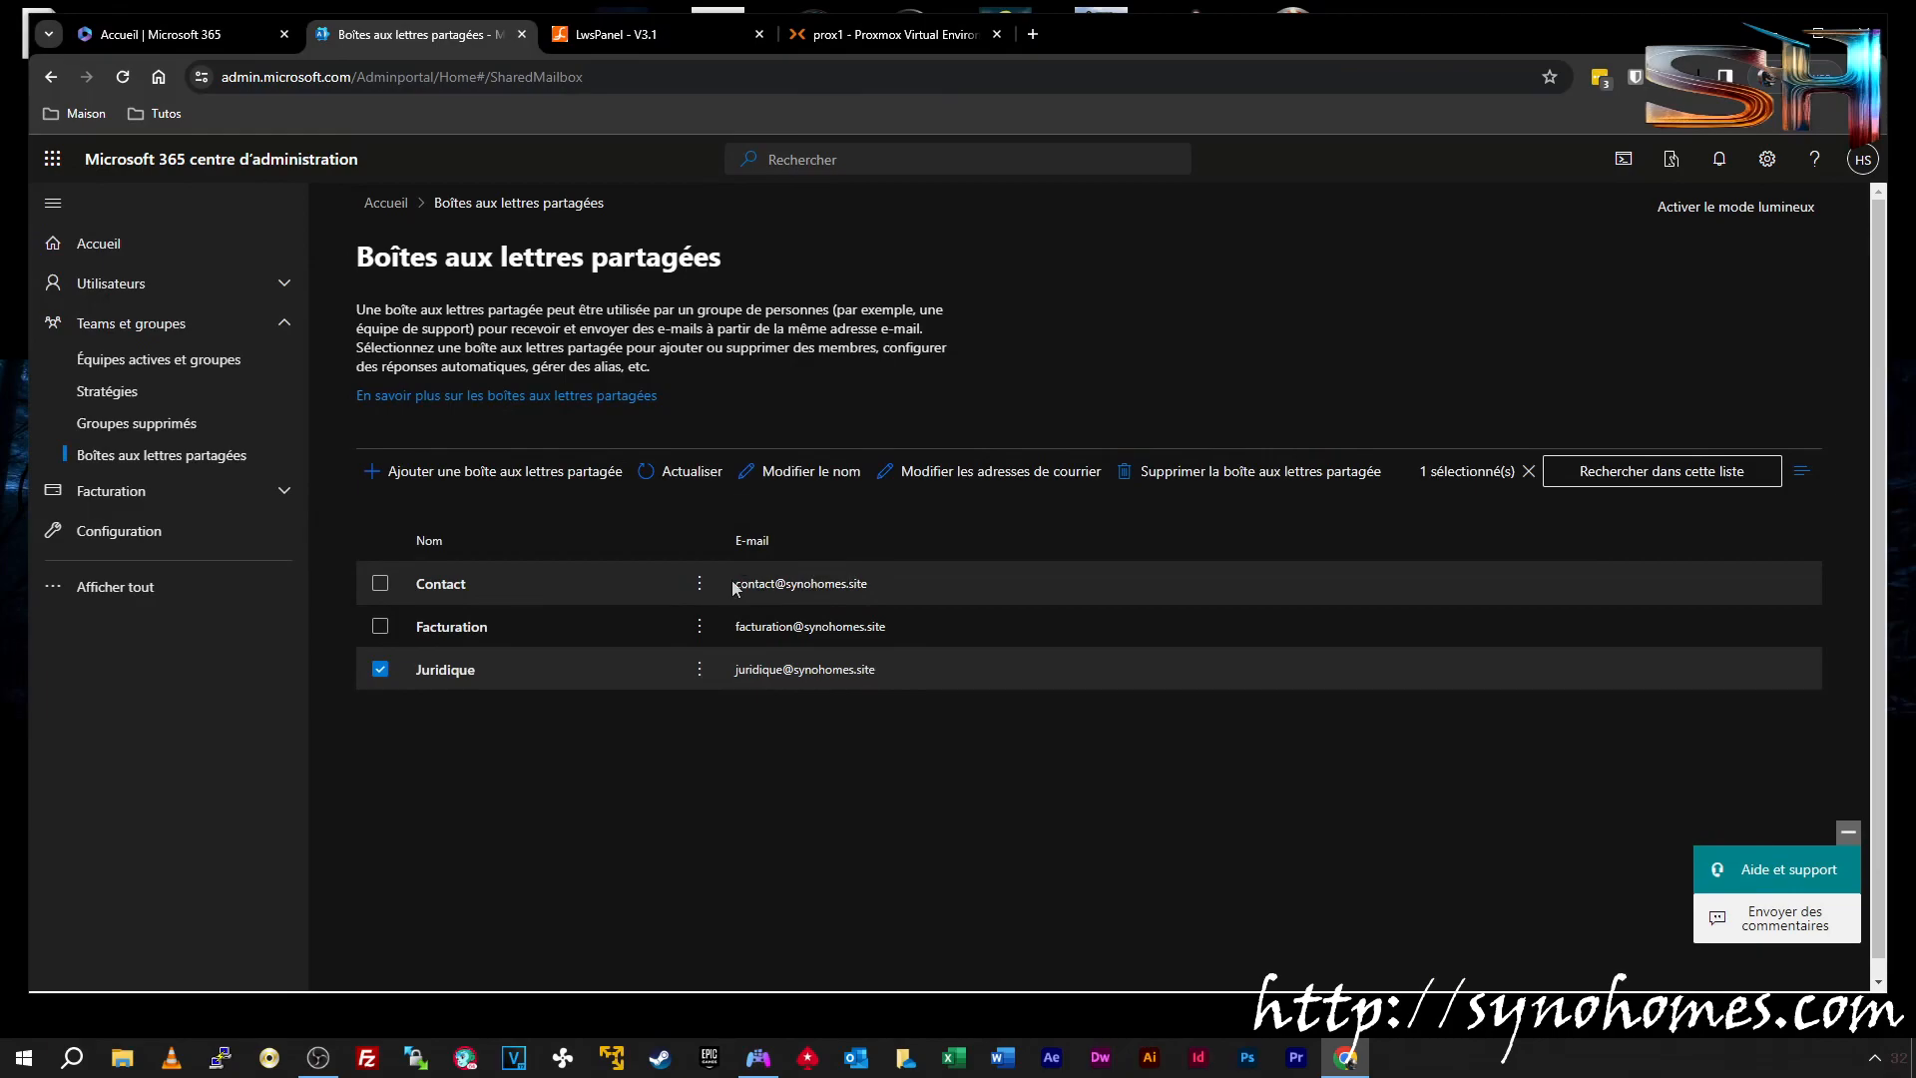
Grant VIP 02 Envoyer de la part de permission on the Contact mailbox
{"action": "left_click", "coordinate": [452, 589]}
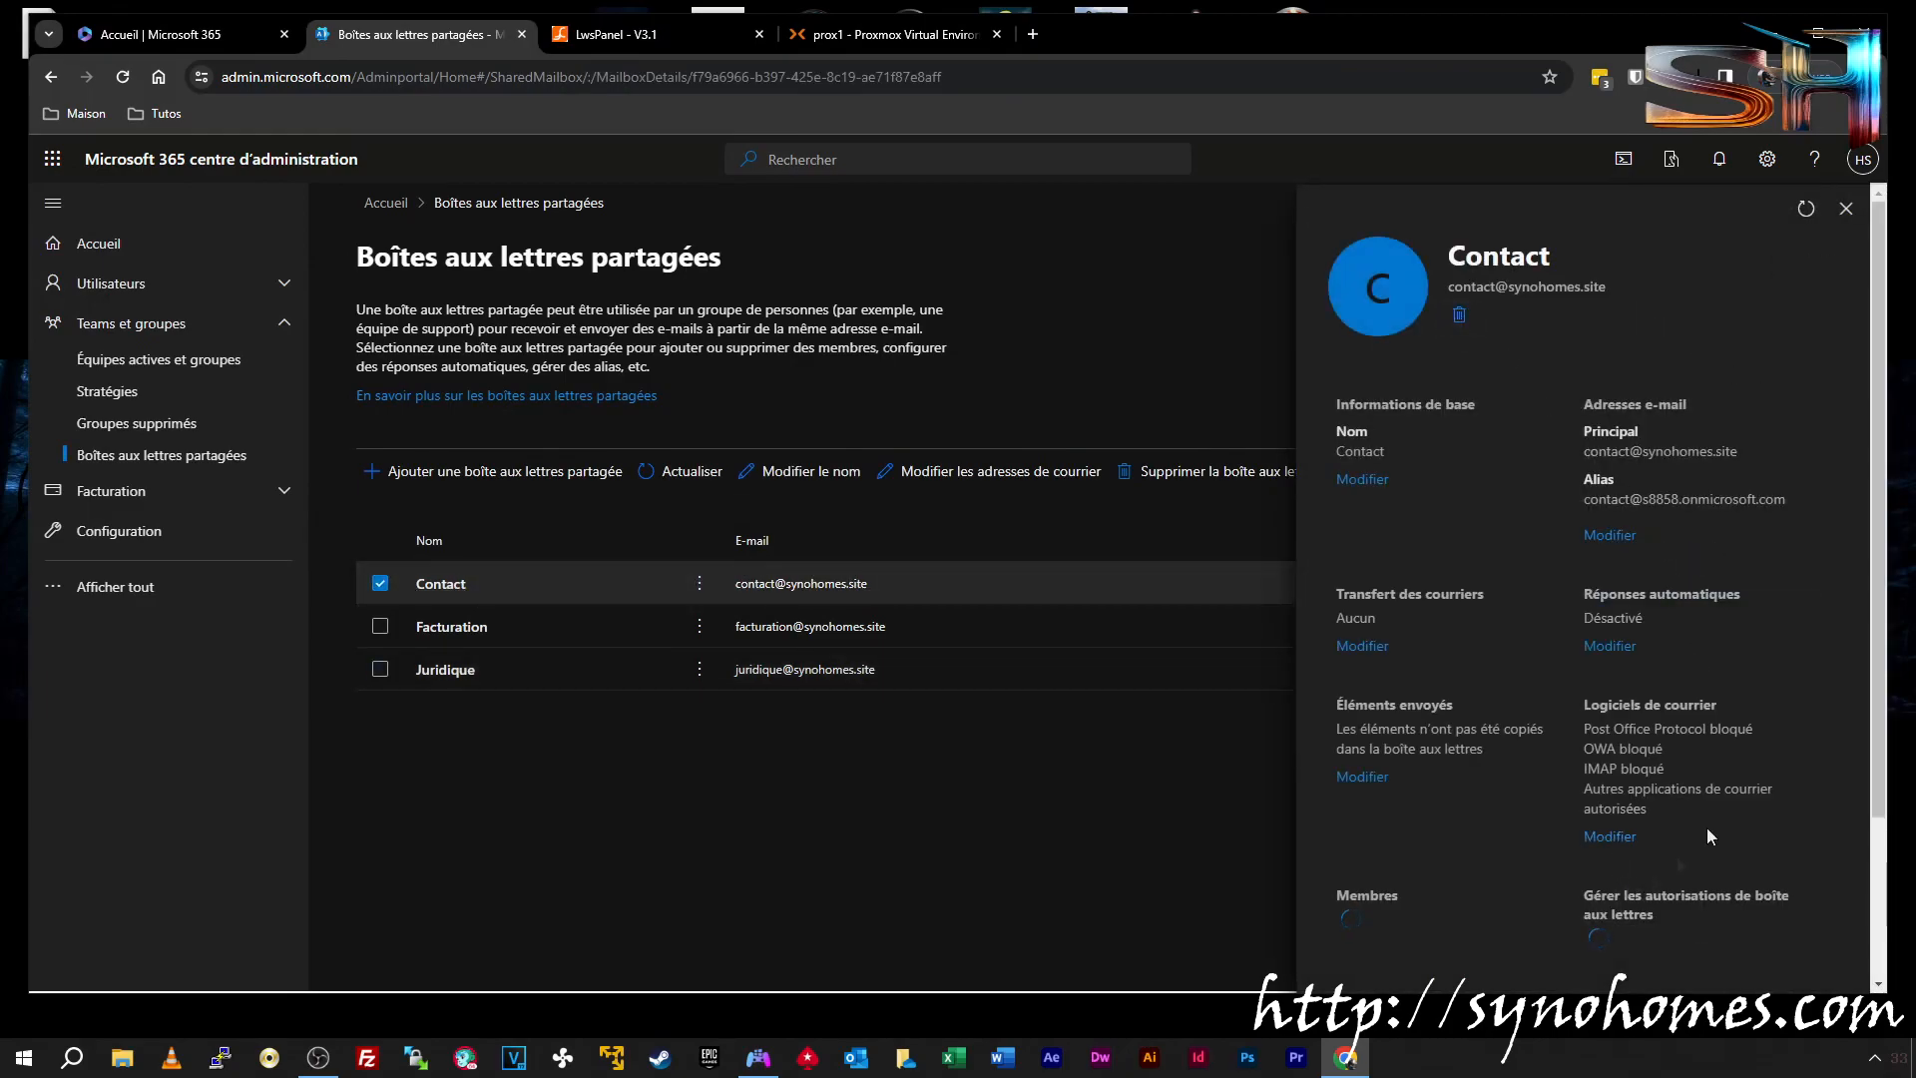
{"action": "scroll", "coordinate": [1696, 798], "scroll_direction": "down", "scroll_amount": 2}
{"action": "left_click", "coordinate": [1661, 817]}
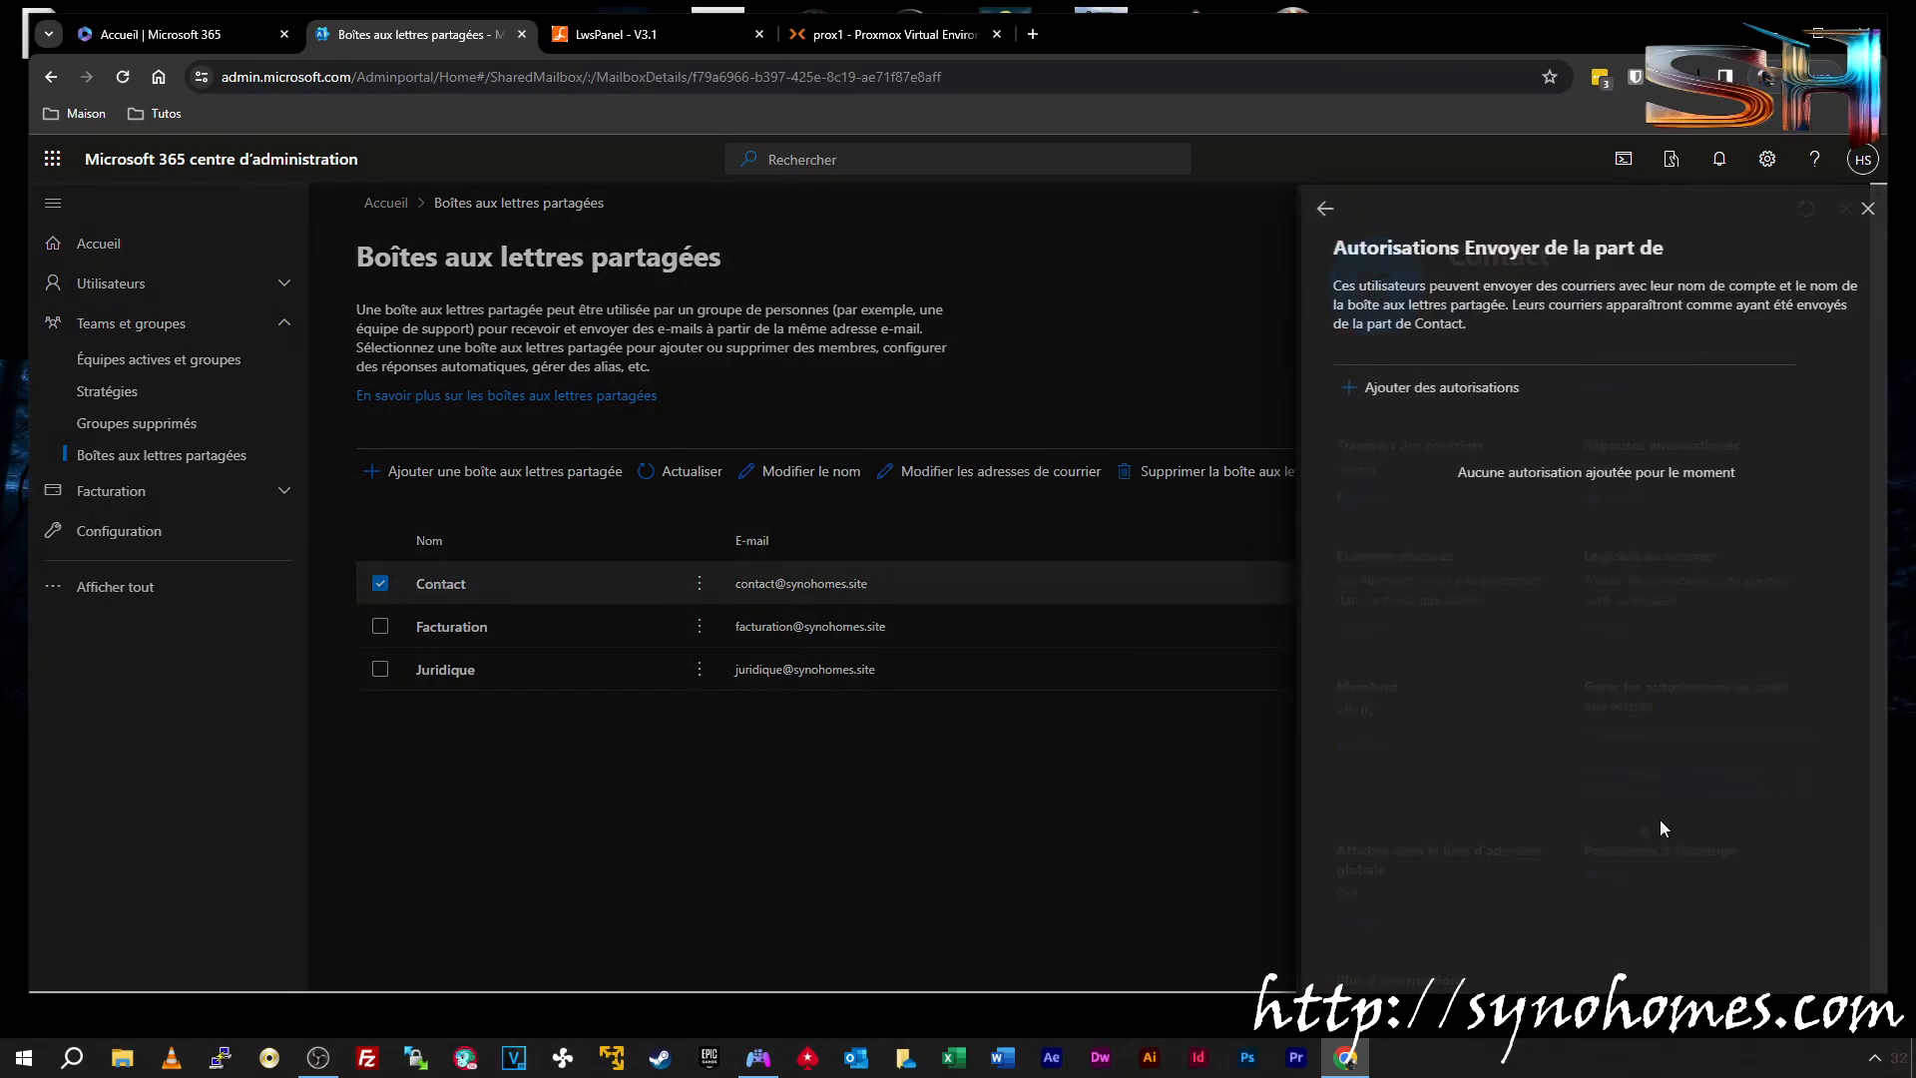
{"action": "left_click", "coordinate": [1417, 387]}
{"action": "left_click", "coordinate": [1351, 540]}
{"action": "left_click", "coordinate": [1370, 961]}
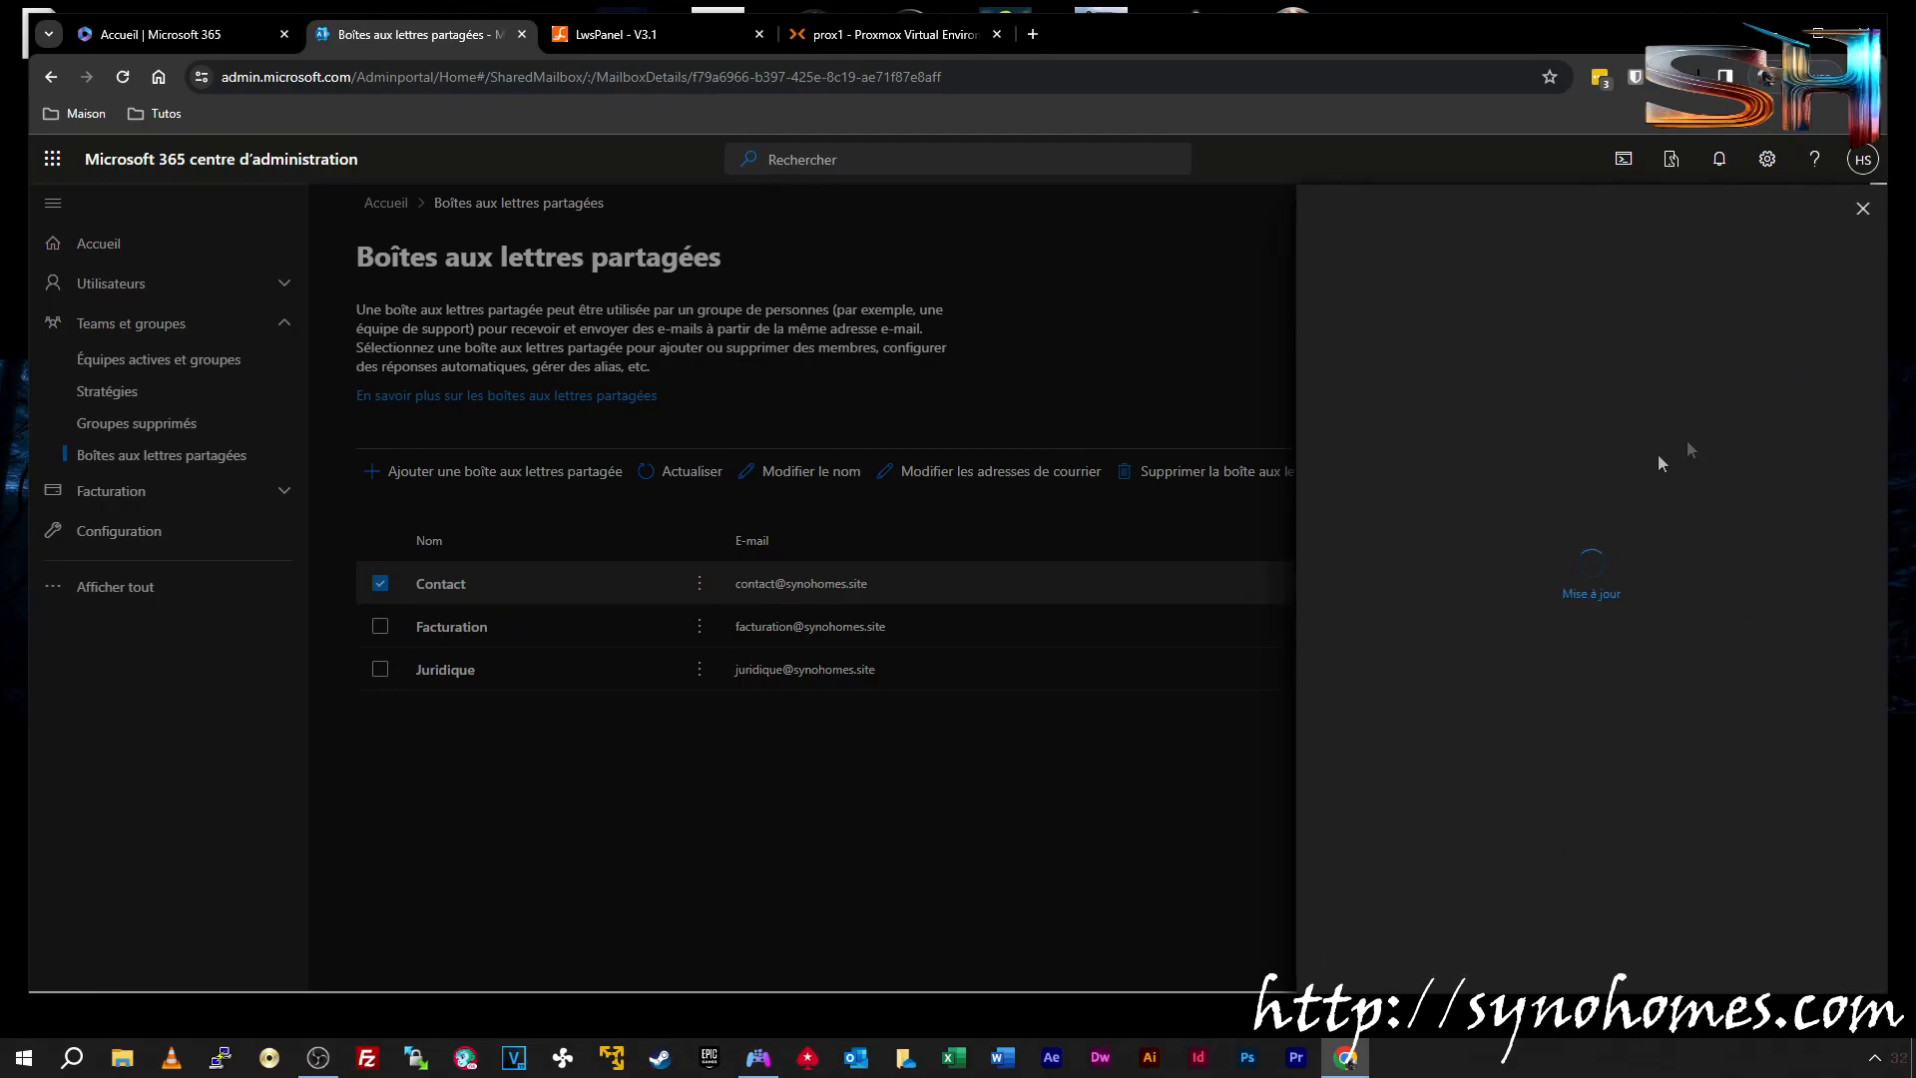
{"action": "left_click", "coordinate": [1854, 214]}
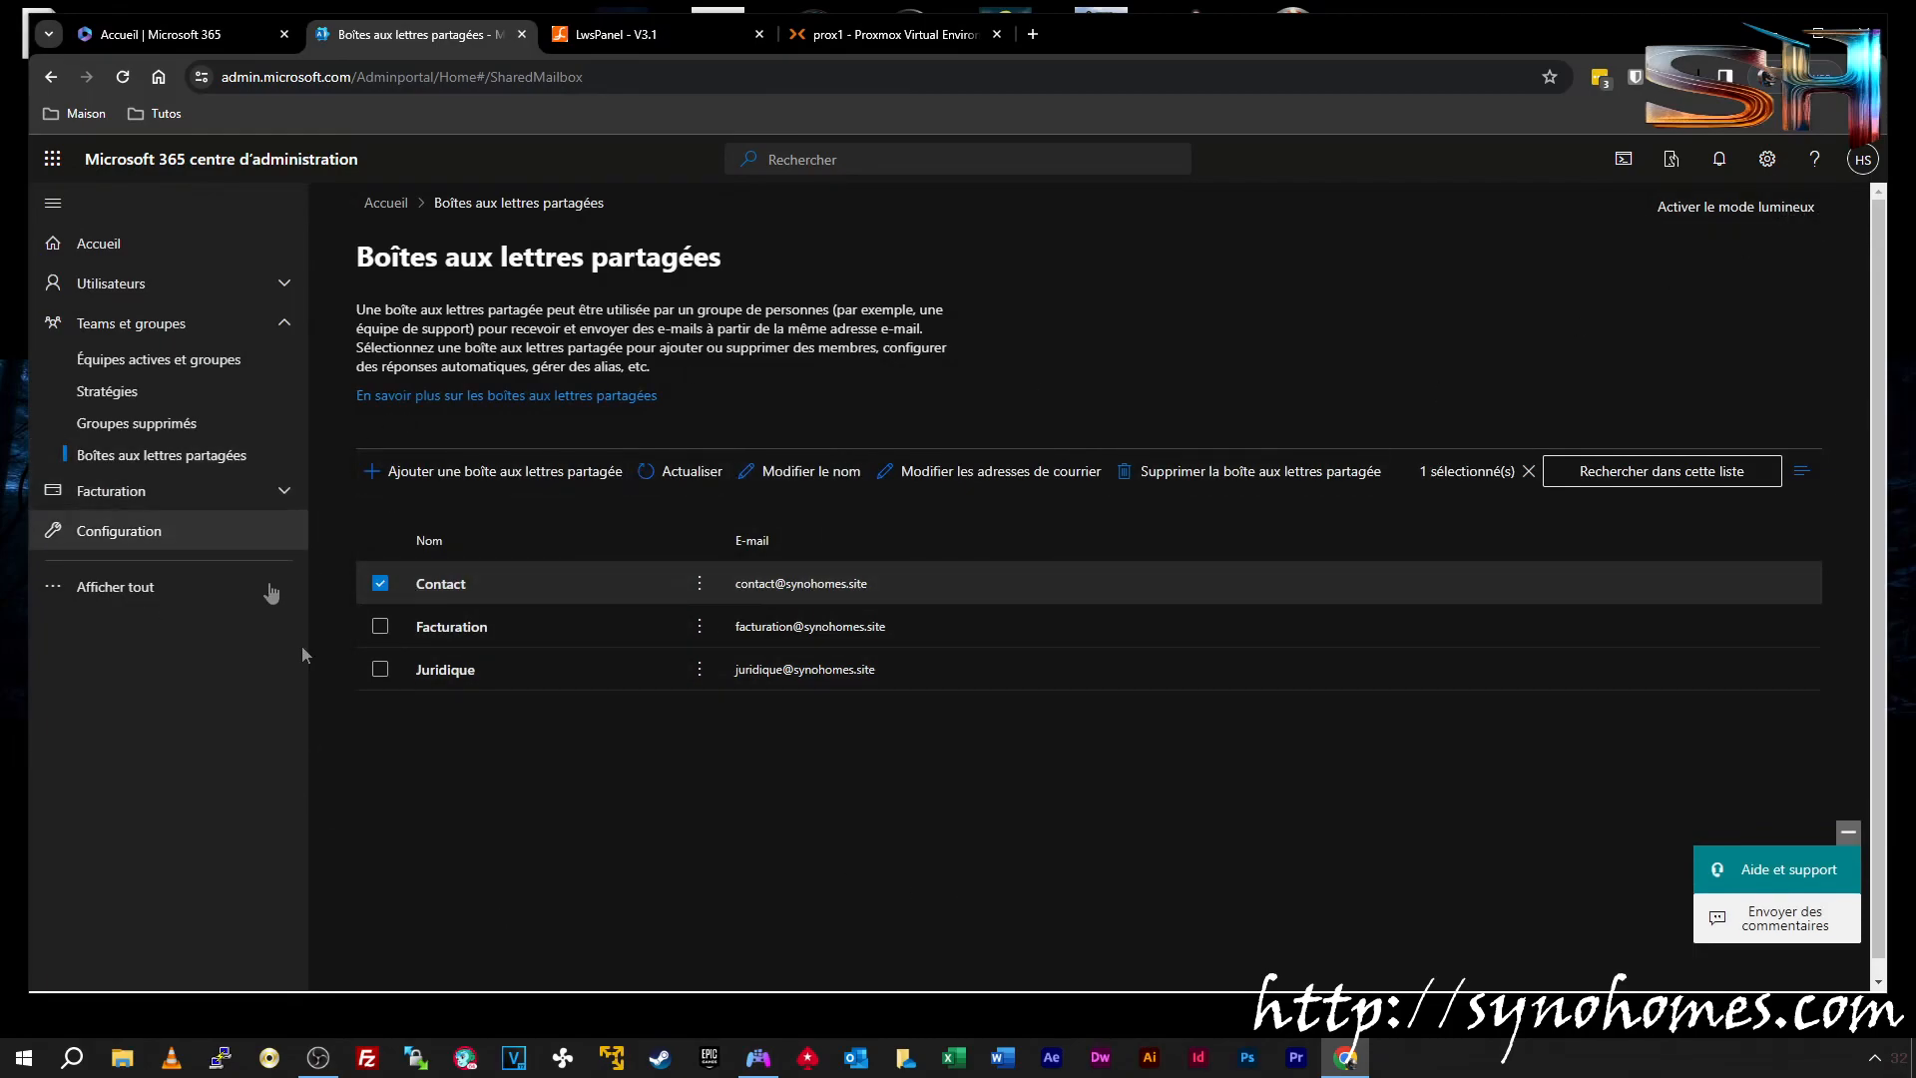
Show the Utilisateurs actifs list and launch Outlook from the taskbar
{"action": "left_click", "coordinate": [156, 288]}
{"action": "left_click", "coordinate": [183, 318]}
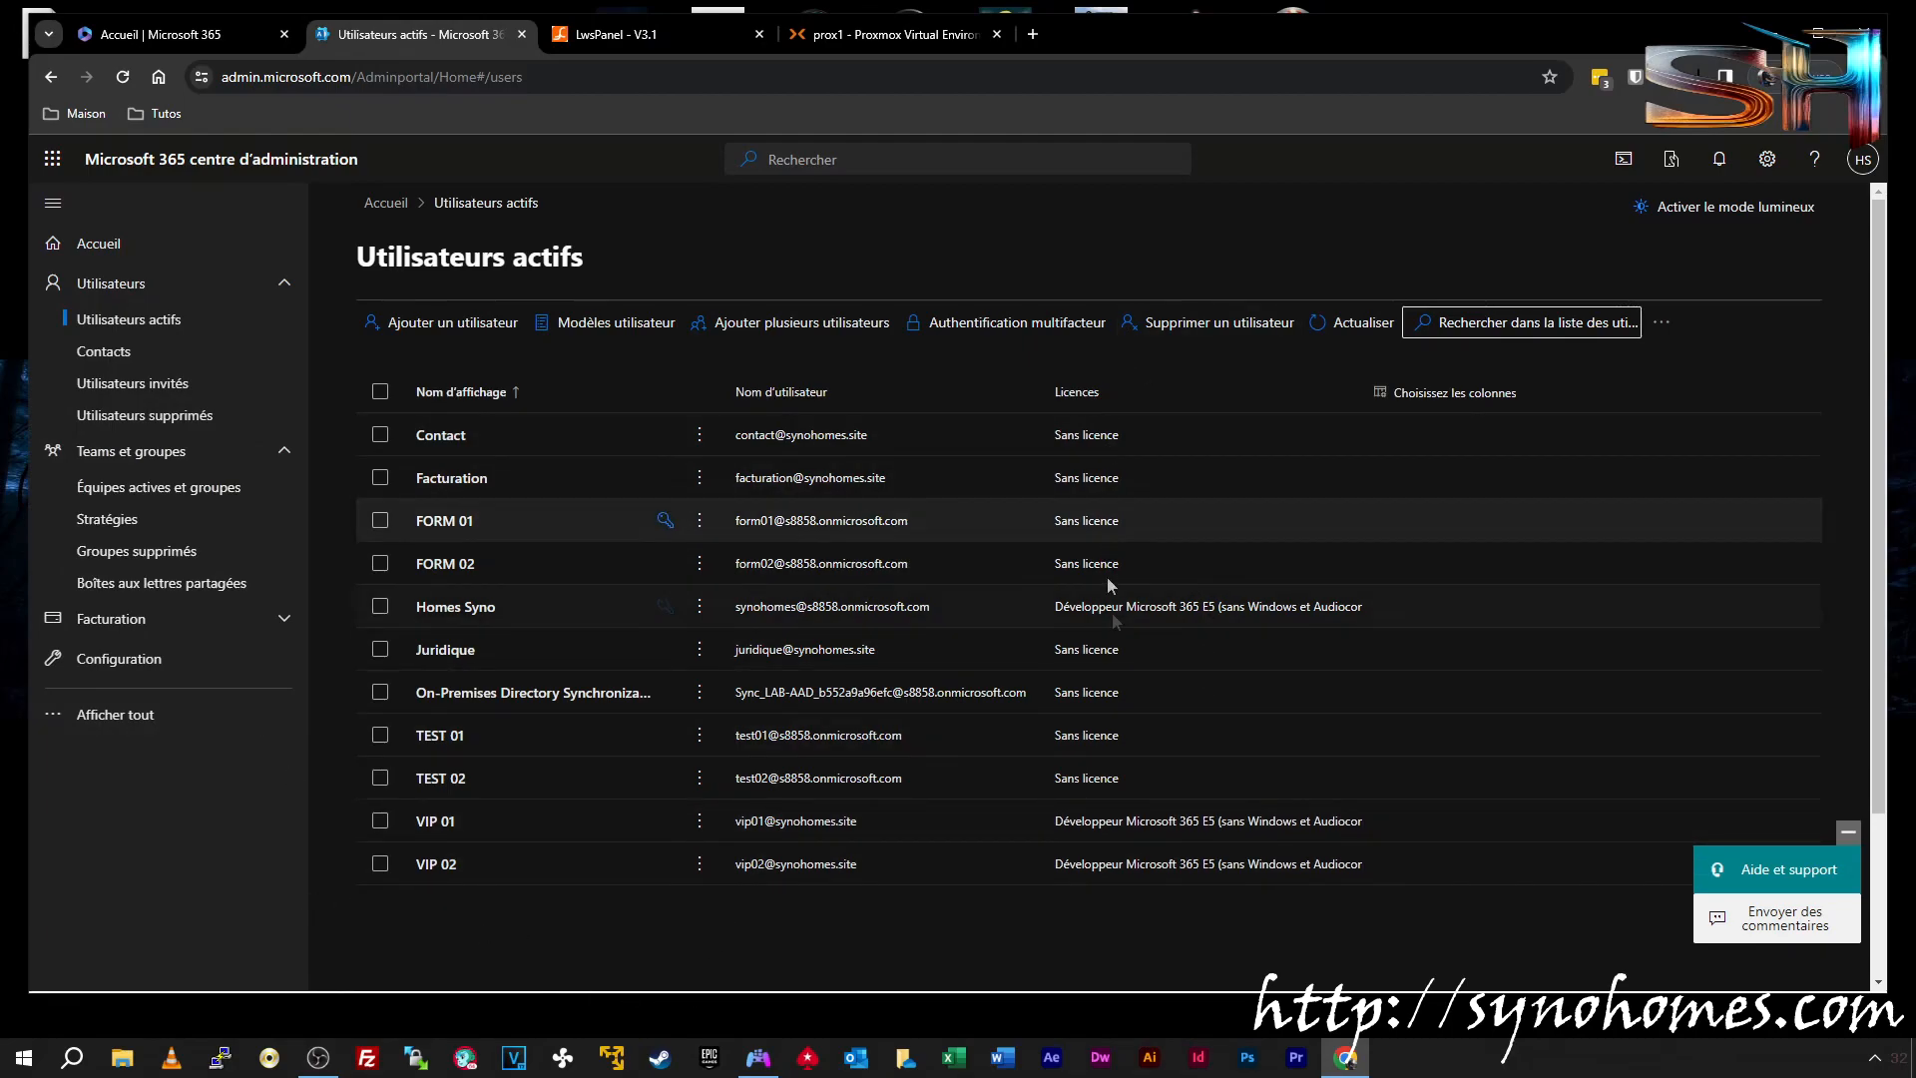
{"action": "left_click", "coordinate": [858, 1060]}
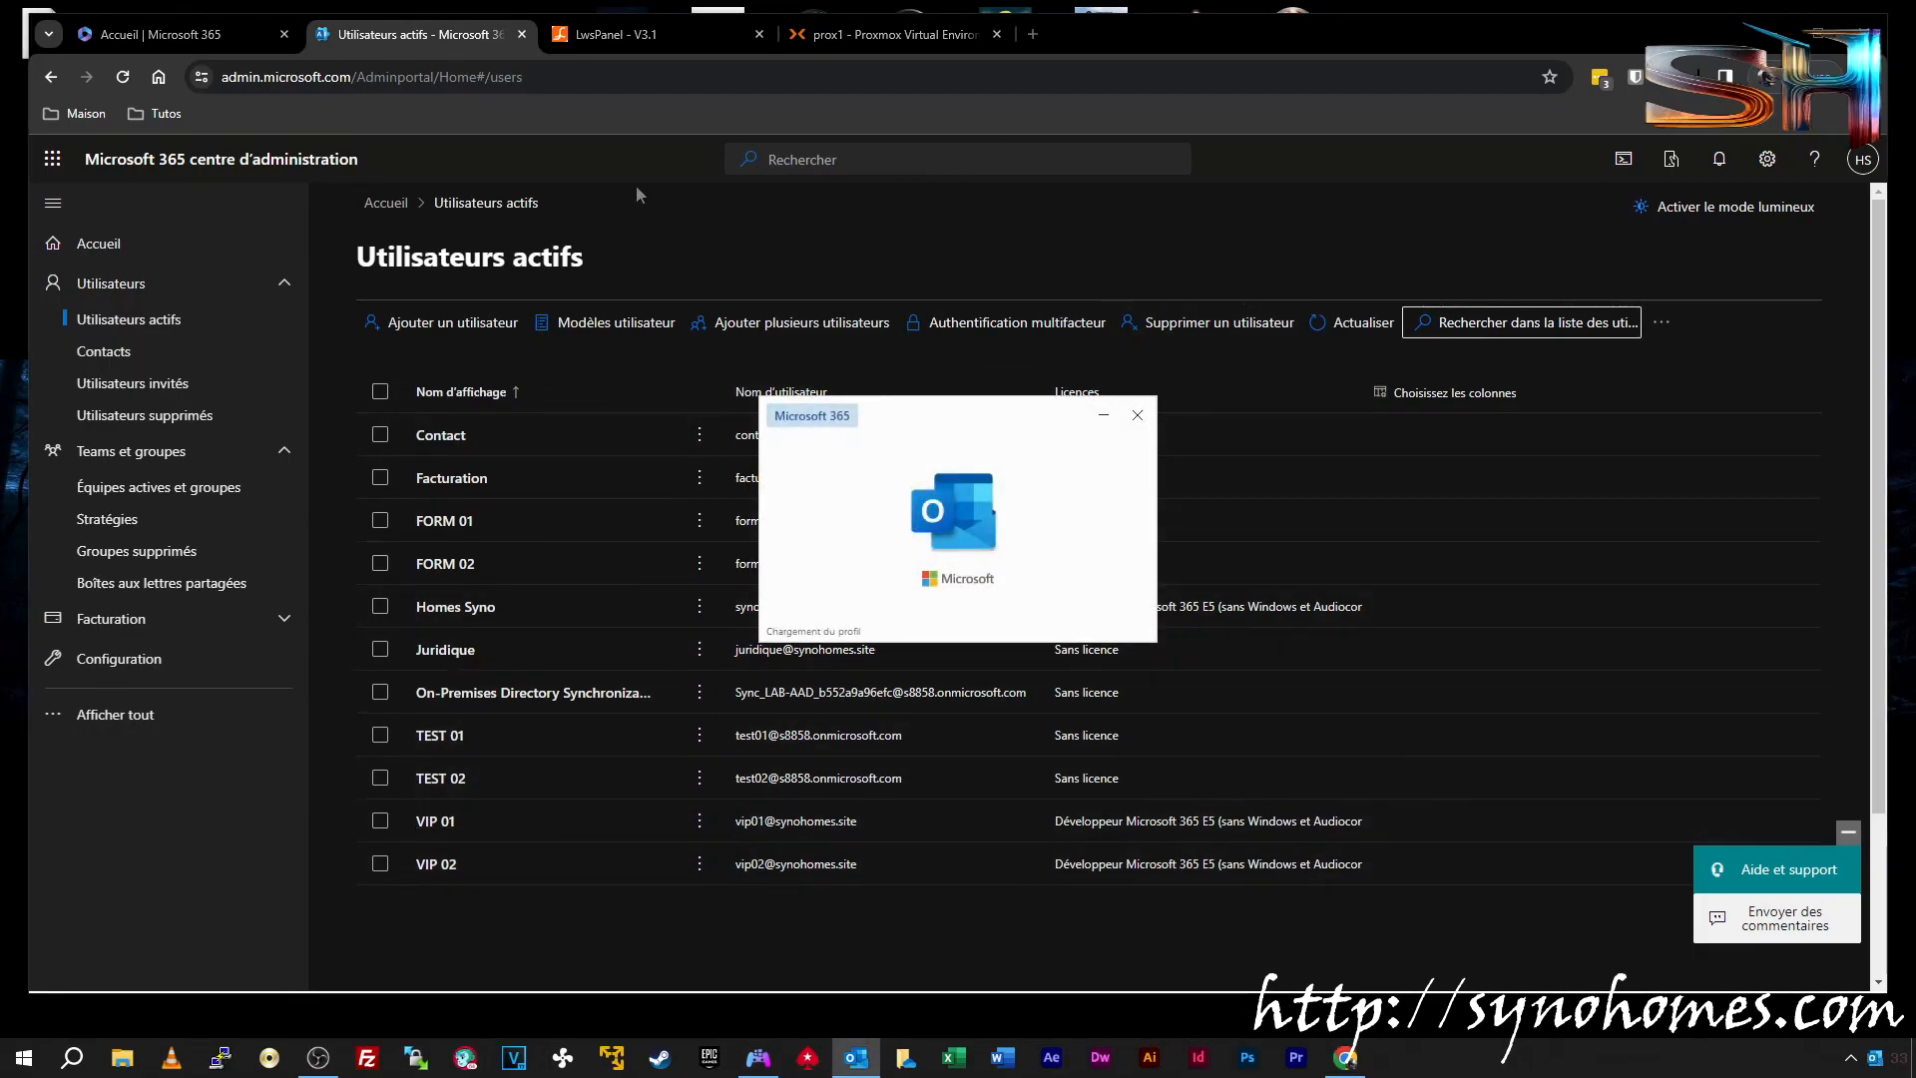
Minimize Chrome, collapse the Outlook.com account's folders, and start adding an account from File > Add Account
{"action": "left_click", "coordinate": [1774, 32]}
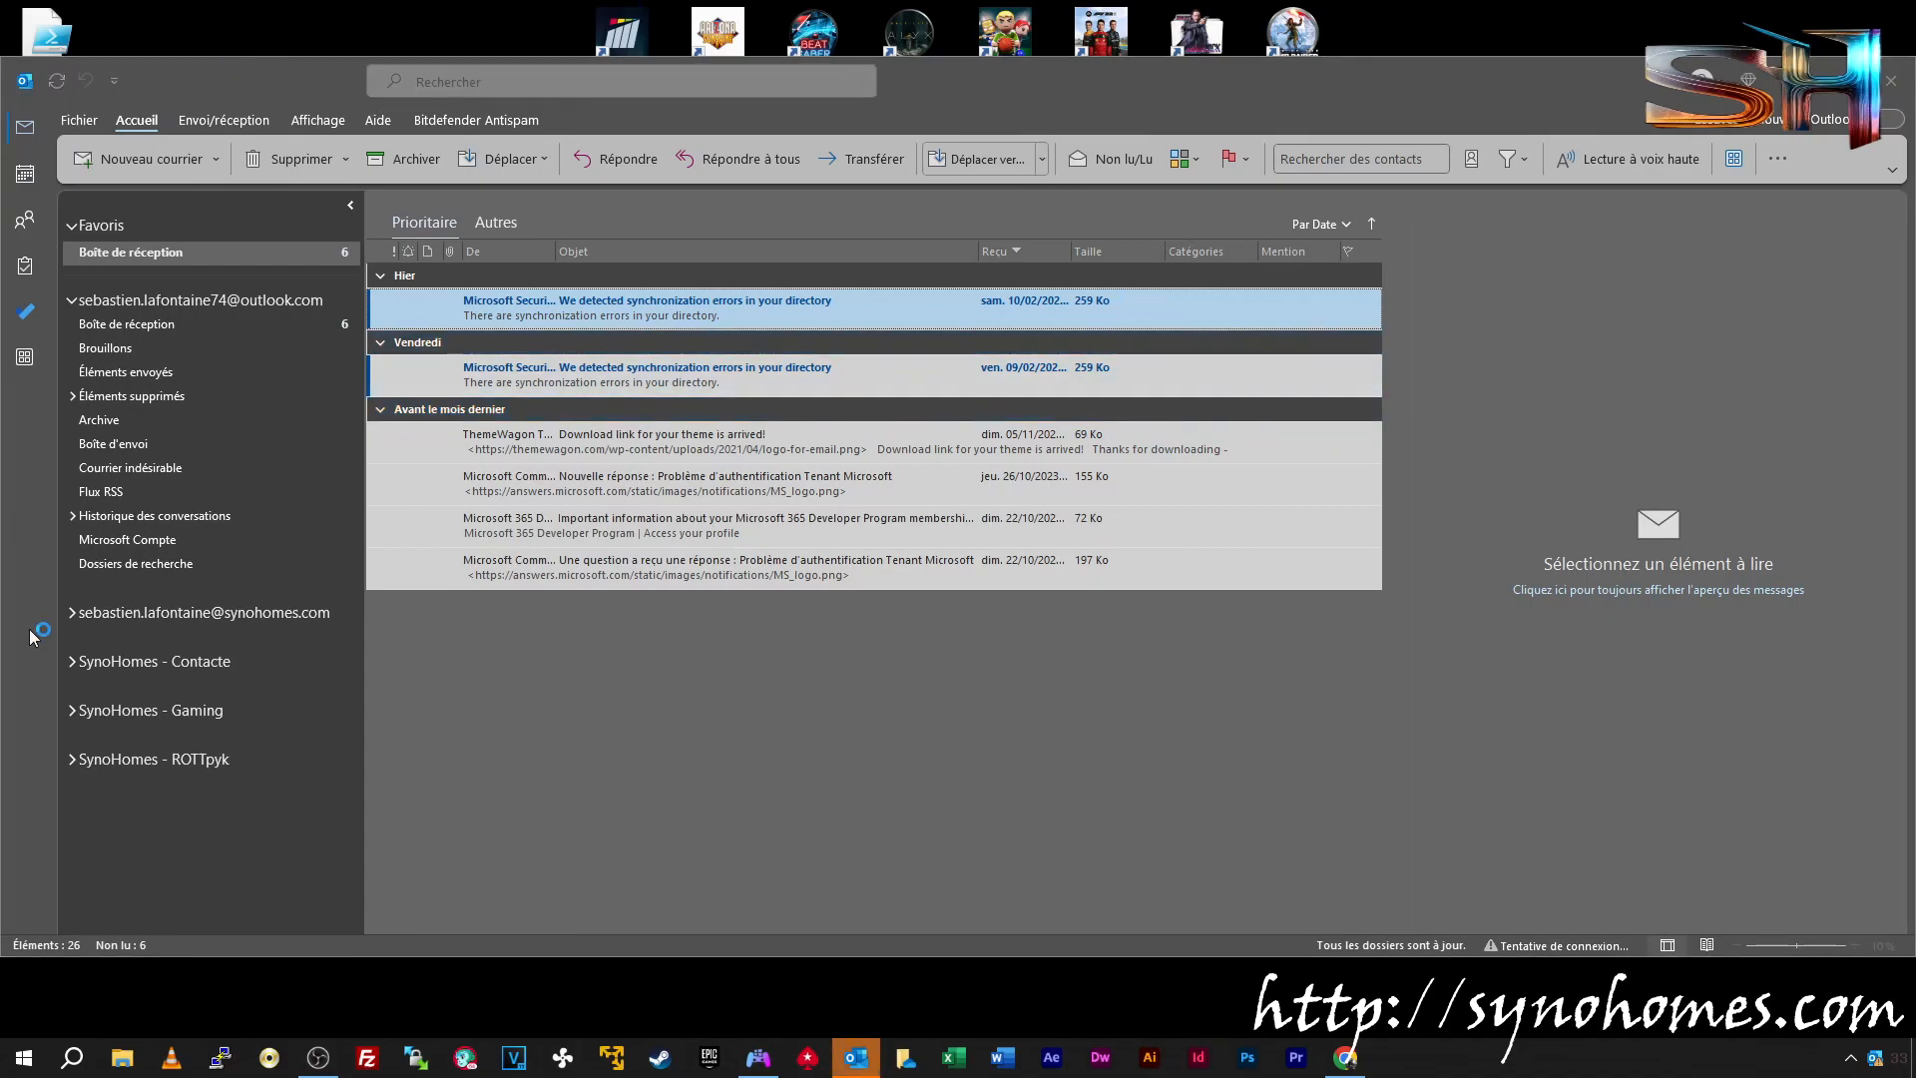
{"action": "left_click", "coordinate": [84, 299]}
{"action": "left_click", "coordinate": [73, 300]}
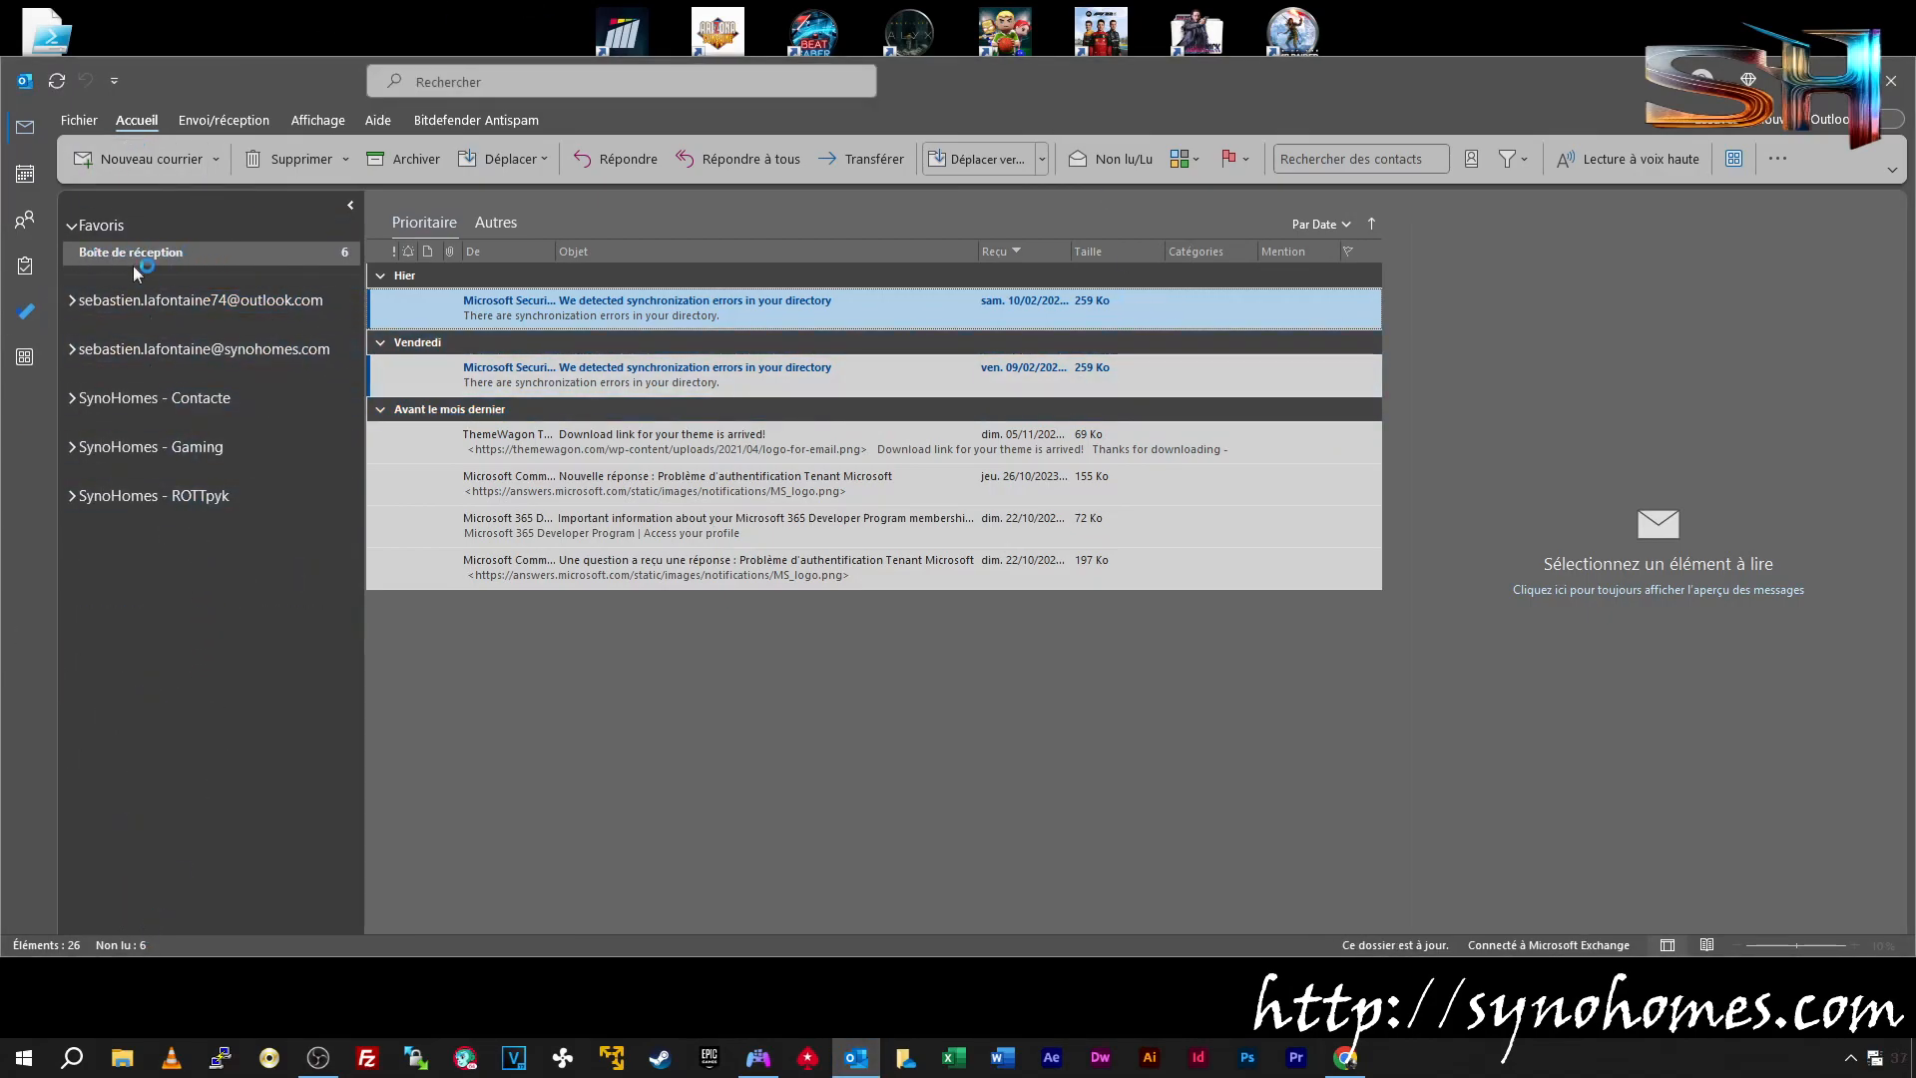
{"action": "left_click", "coordinate": [76, 119]}
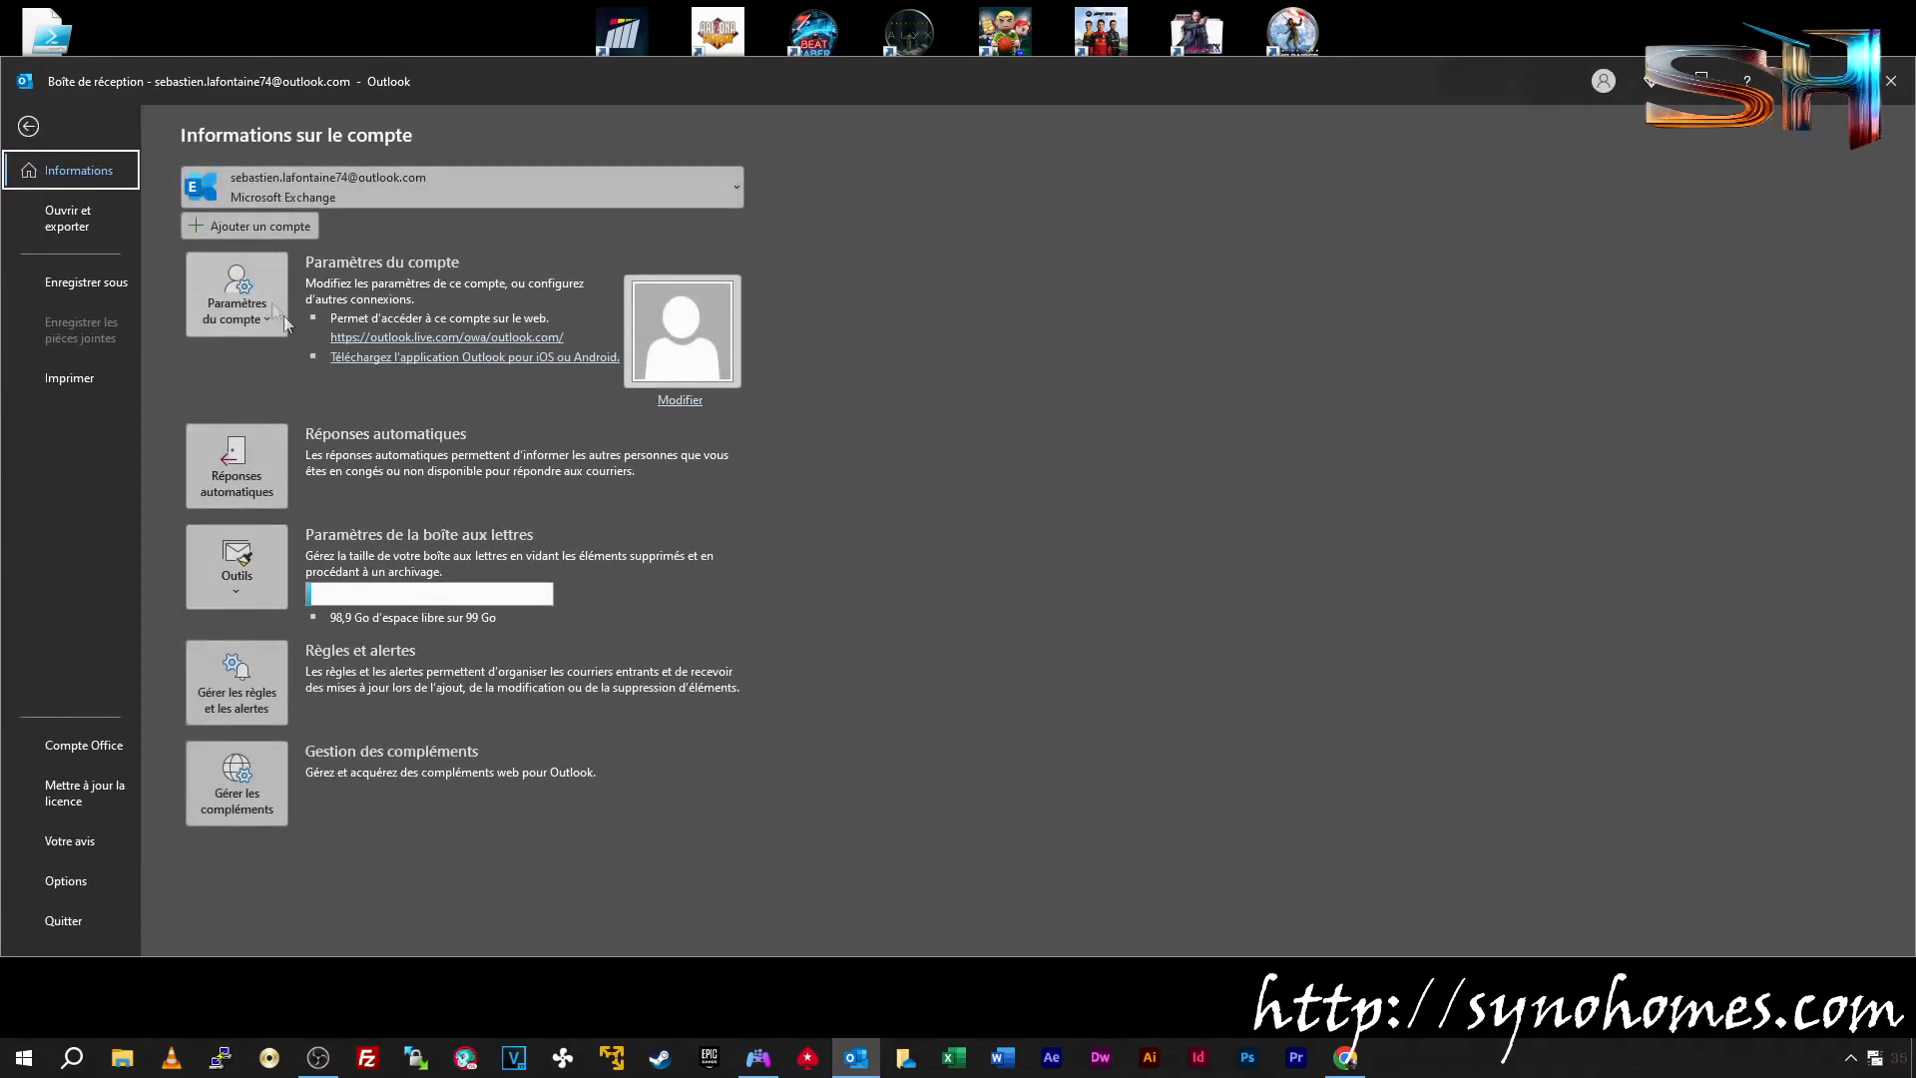
{"action": "left_click", "coordinate": [254, 229]}
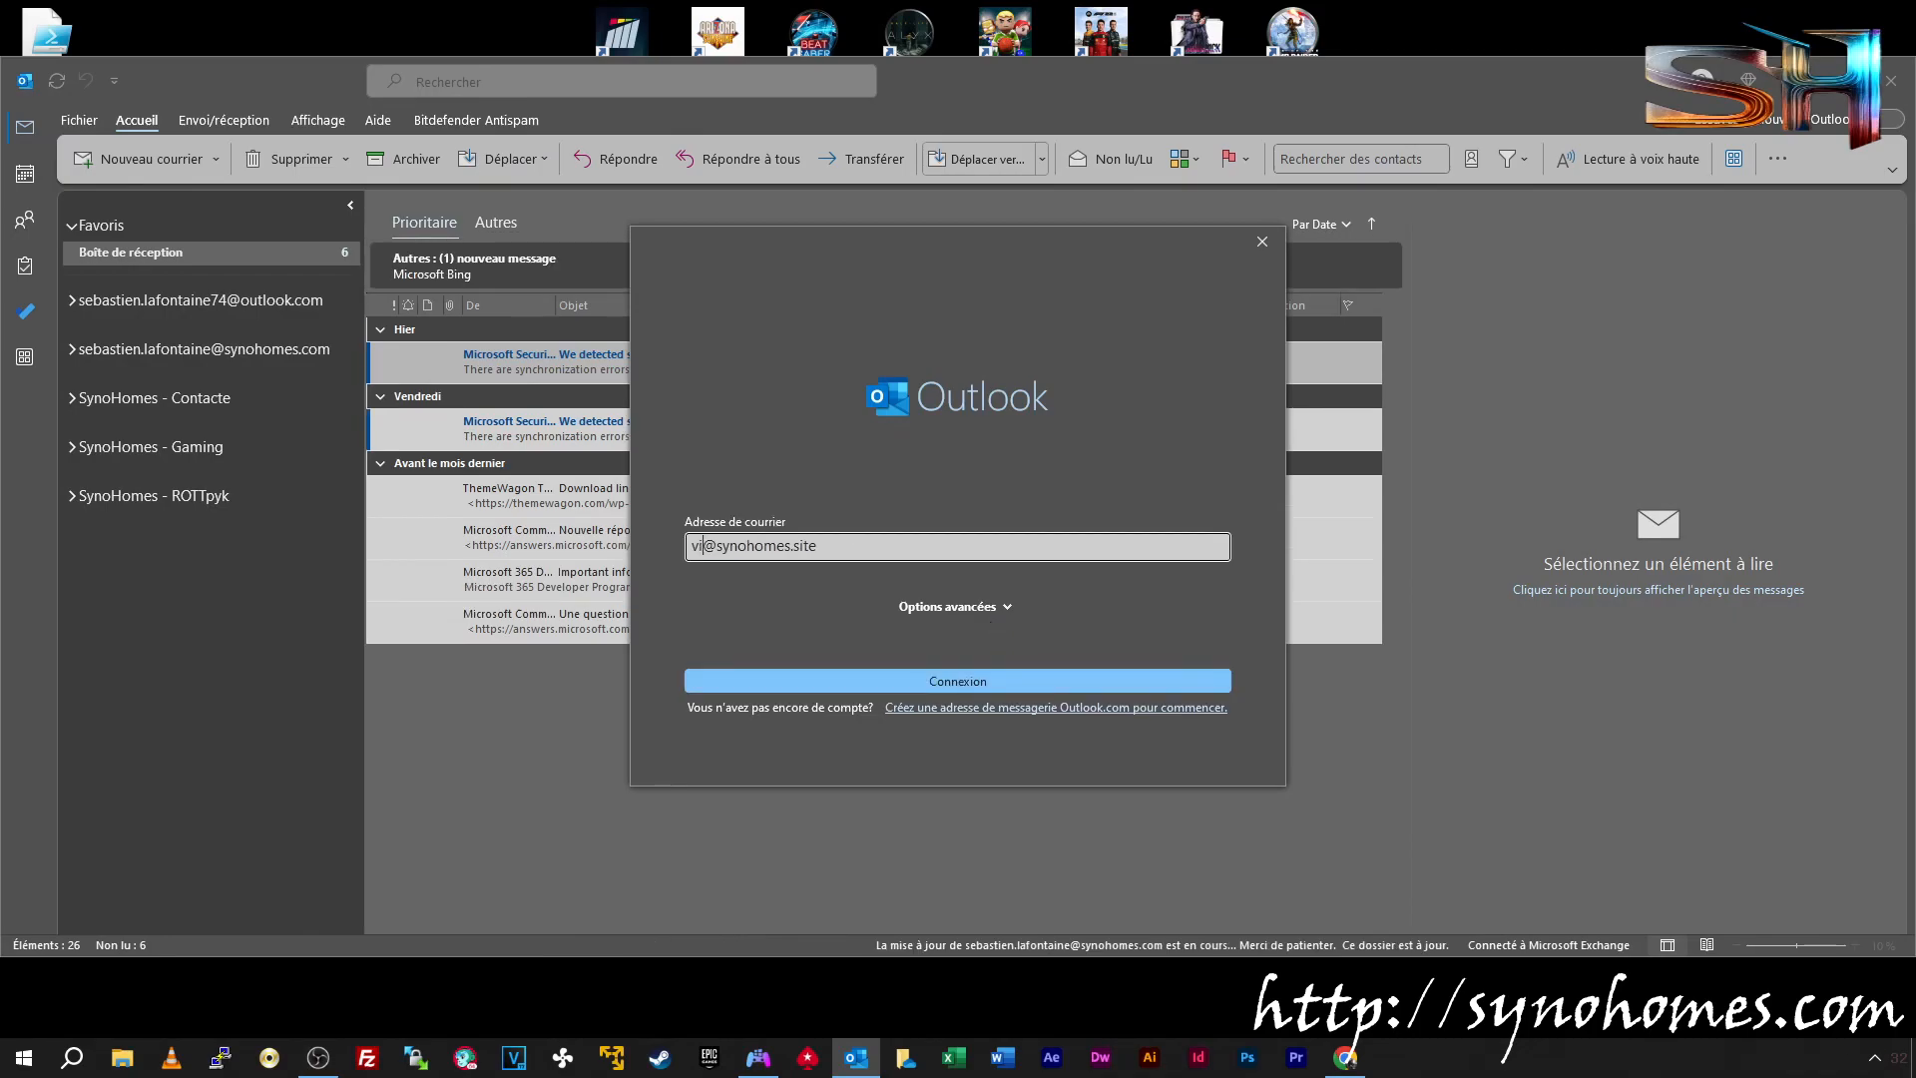
{"action": "type", "text": "01"}
{"action": "left_click", "coordinate": [969, 680]}
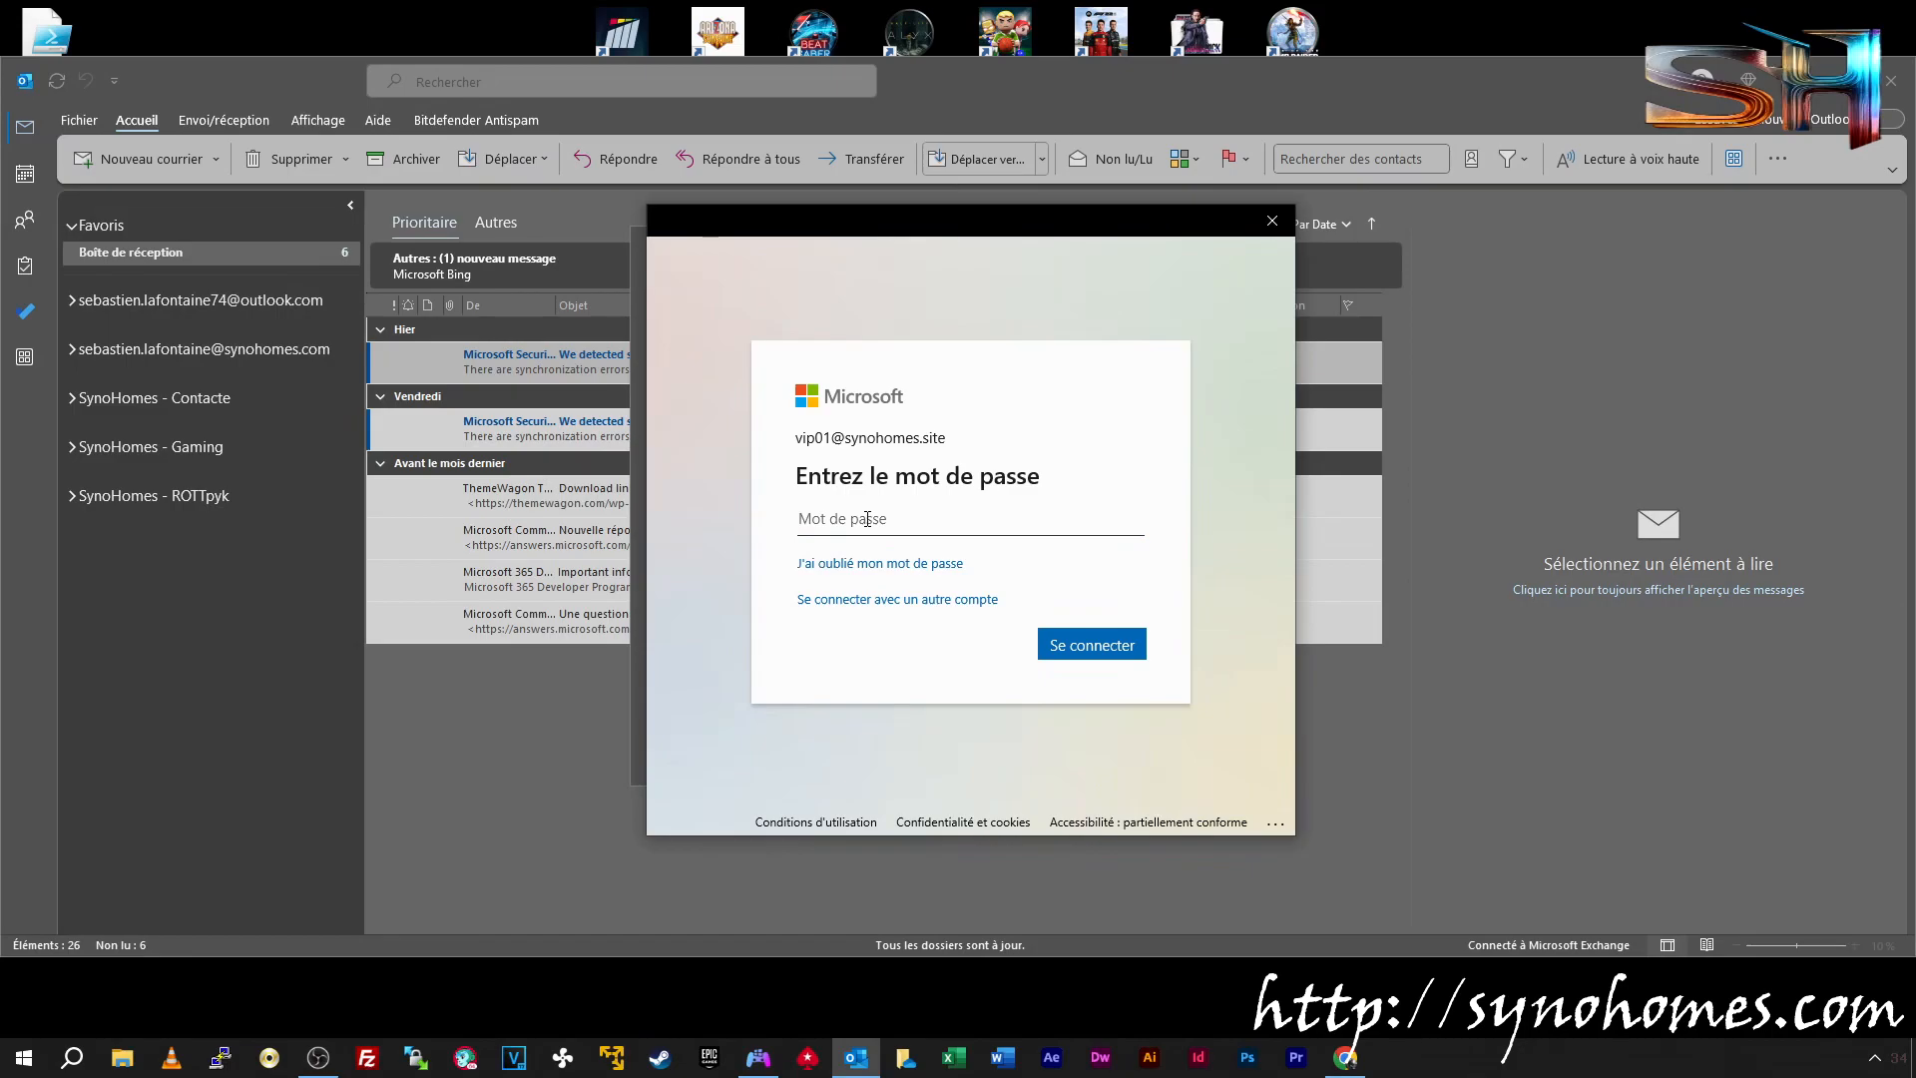
{"action": "type", "text": "•••••••••••"}
{"action": "left_click", "coordinate": [1072, 648]}
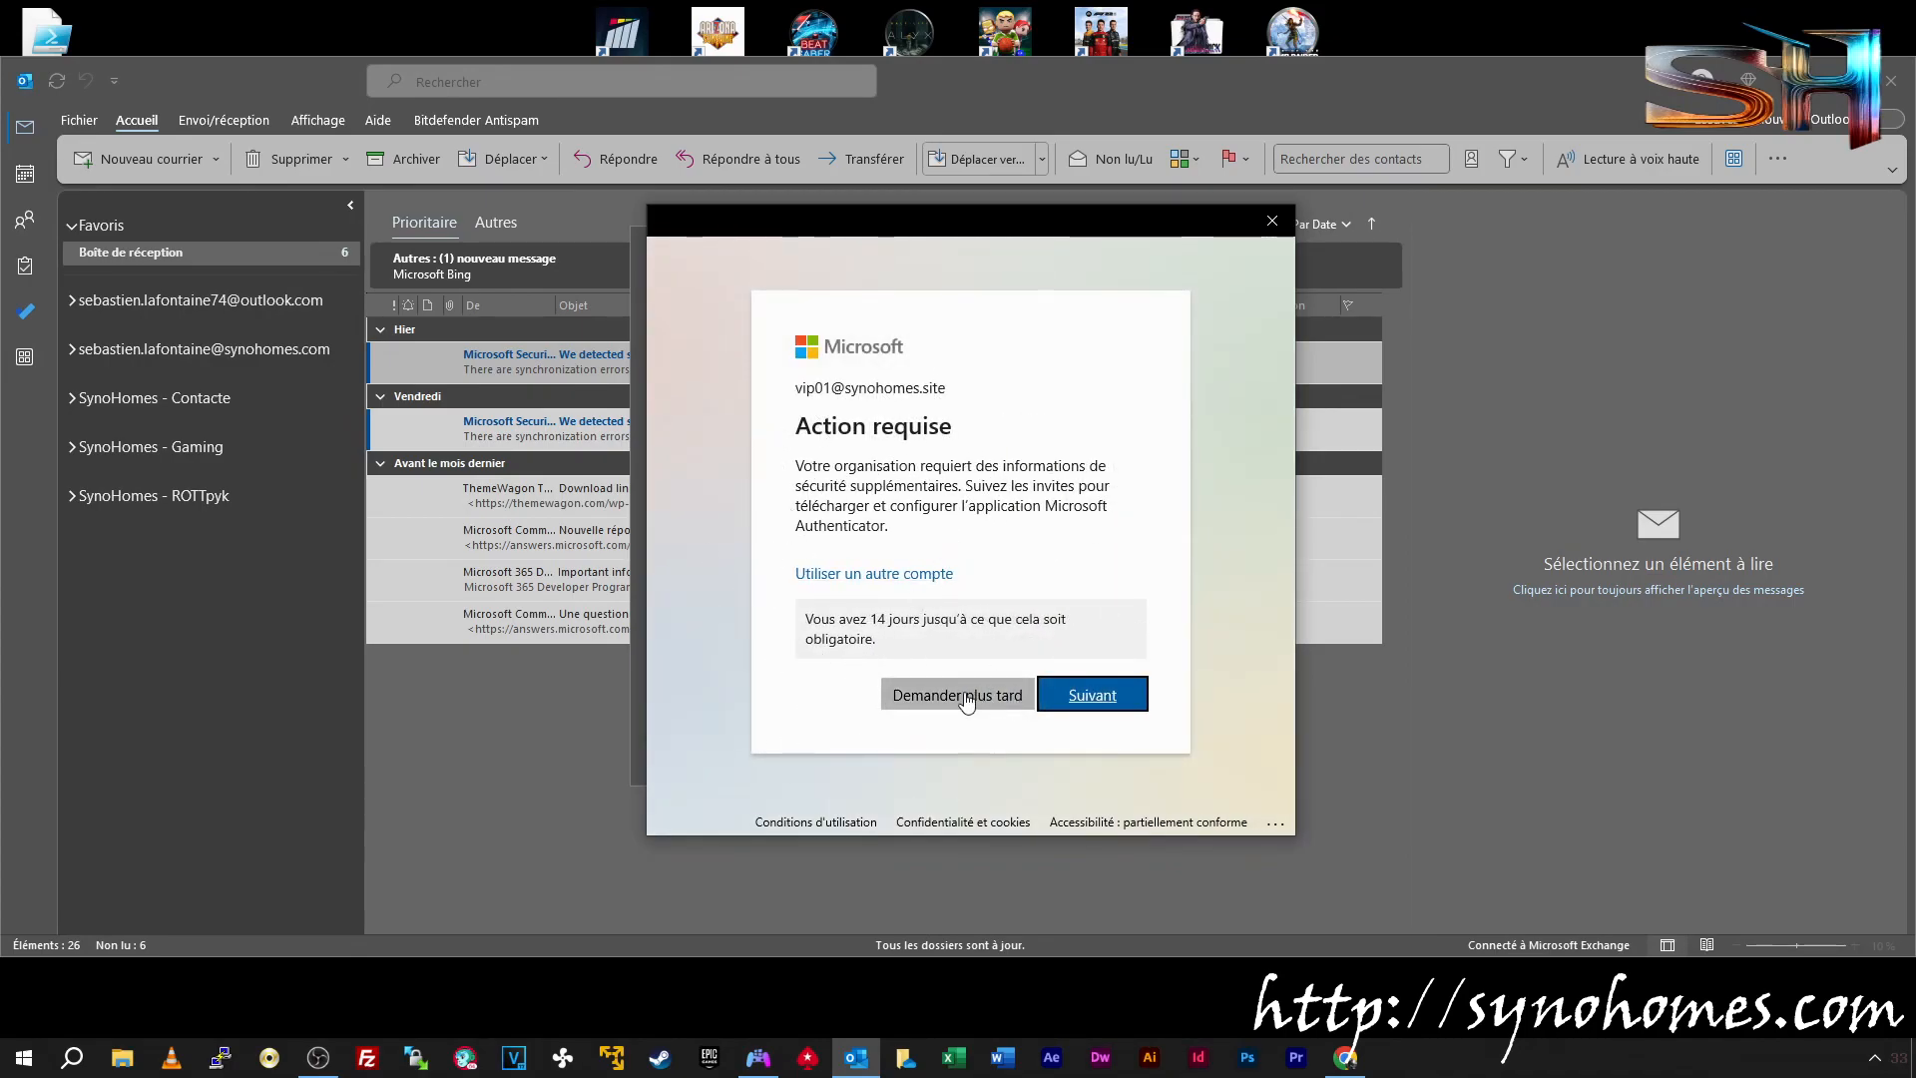
Postpone the extra security setup, stay signed in, and close the account-added confirmations
{"action": "left_click", "coordinate": [903, 711]}
{"action": "left_click", "coordinate": [1242, 787]}
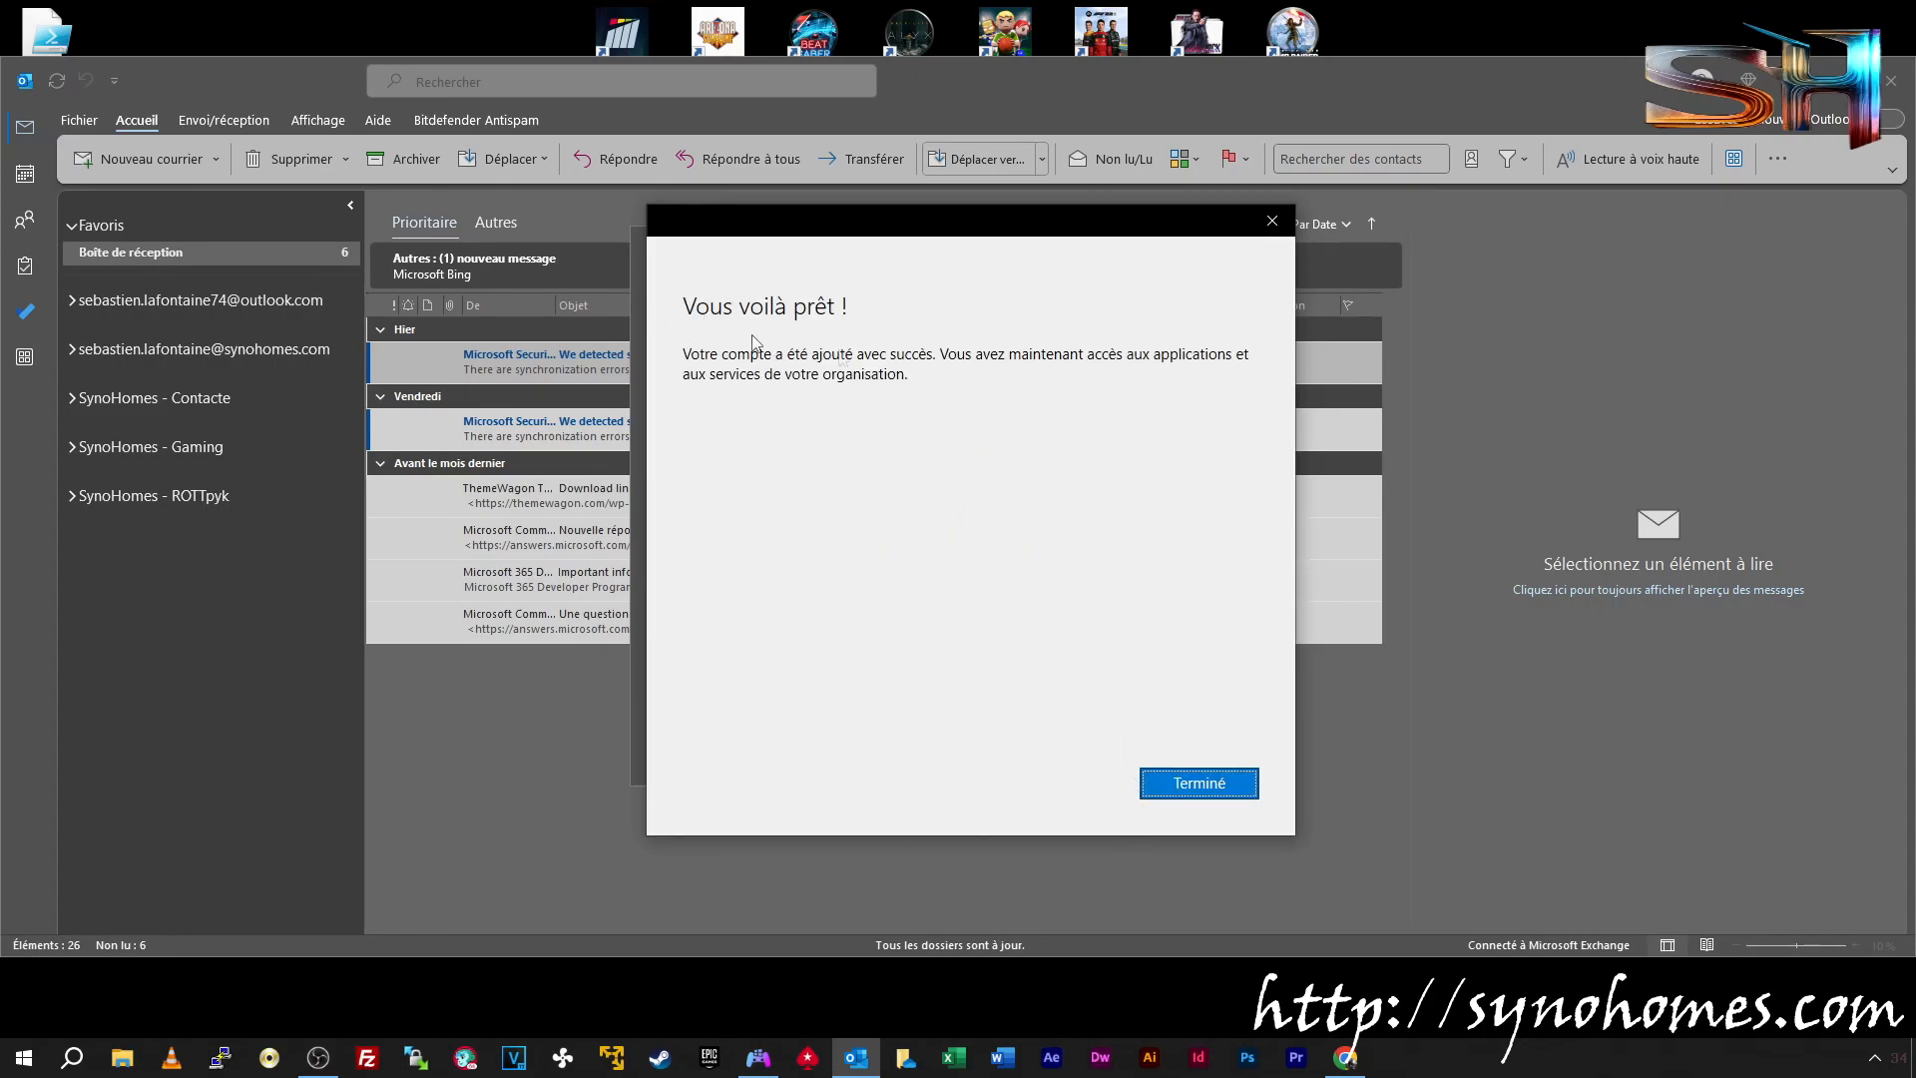
{"action": "left_click", "coordinate": [1184, 786]}
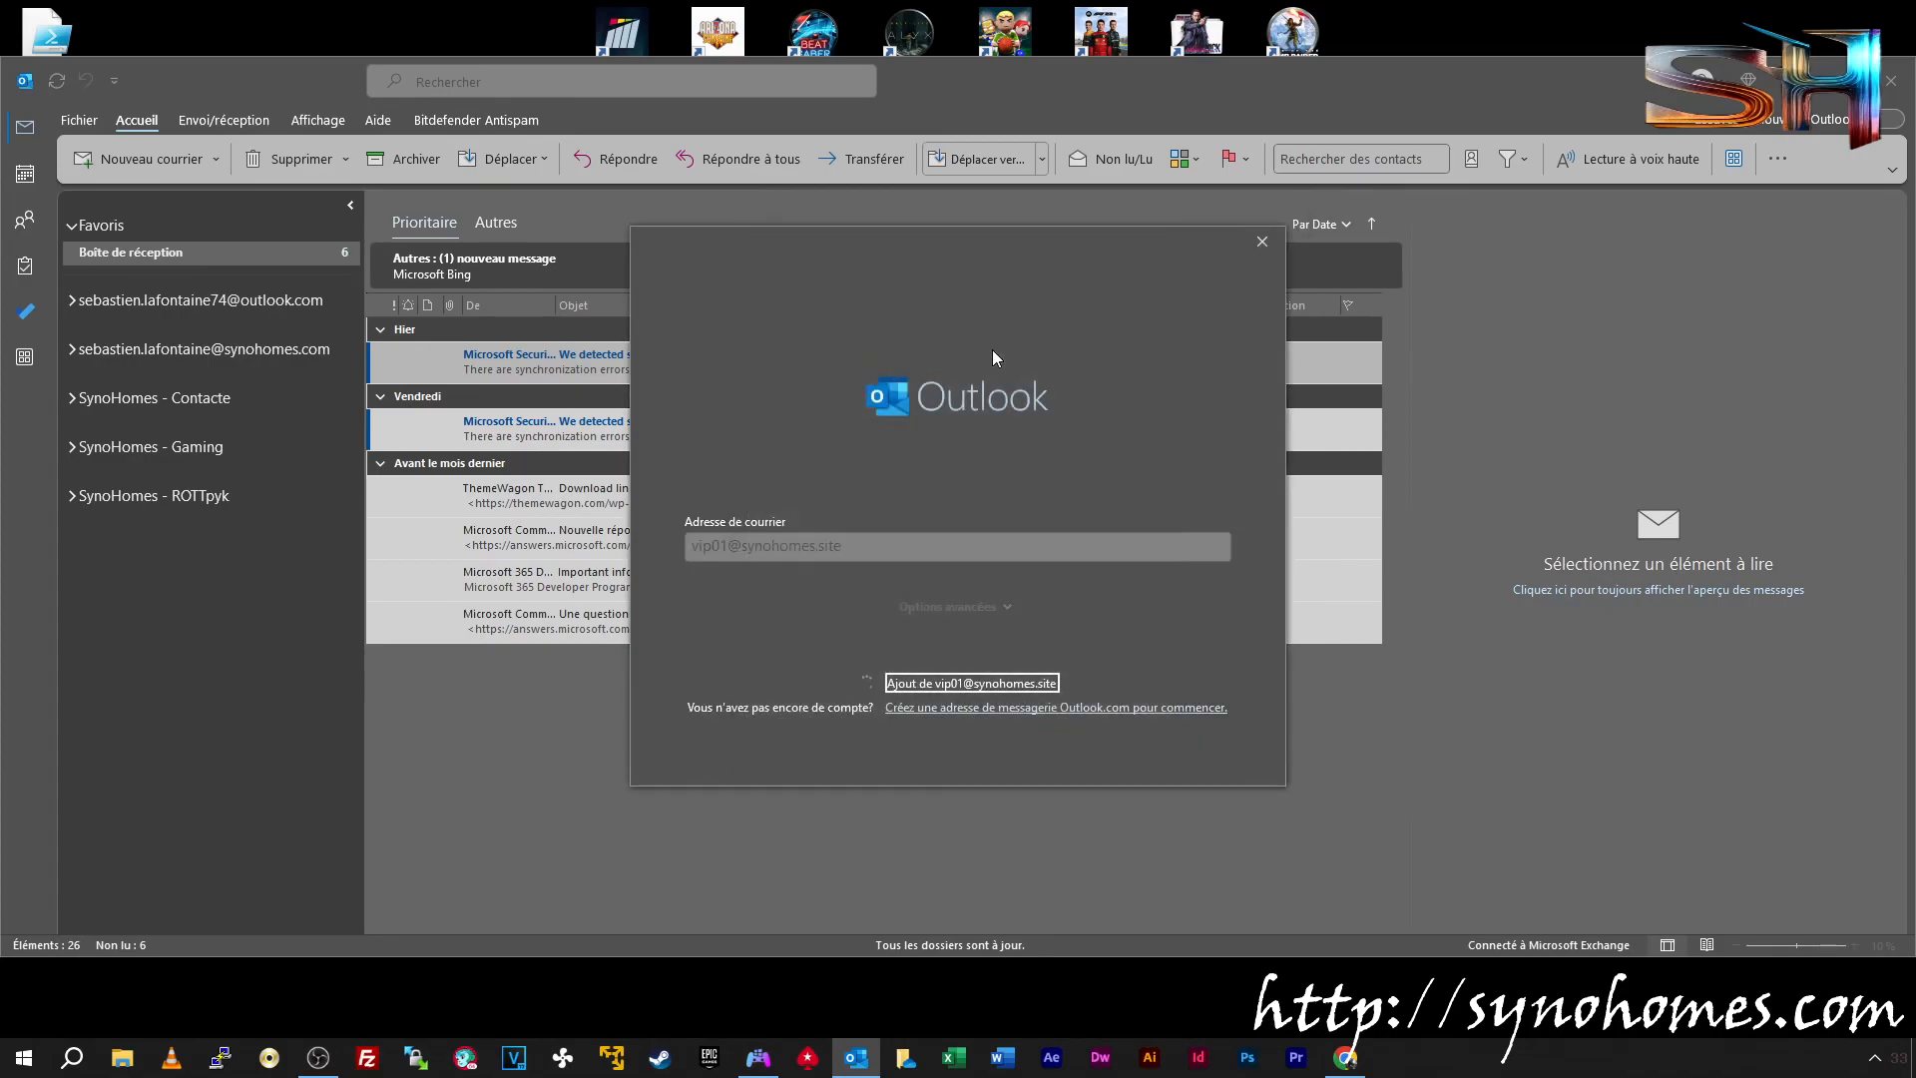
{"action": "left_click", "coordinate": [998, 722]}
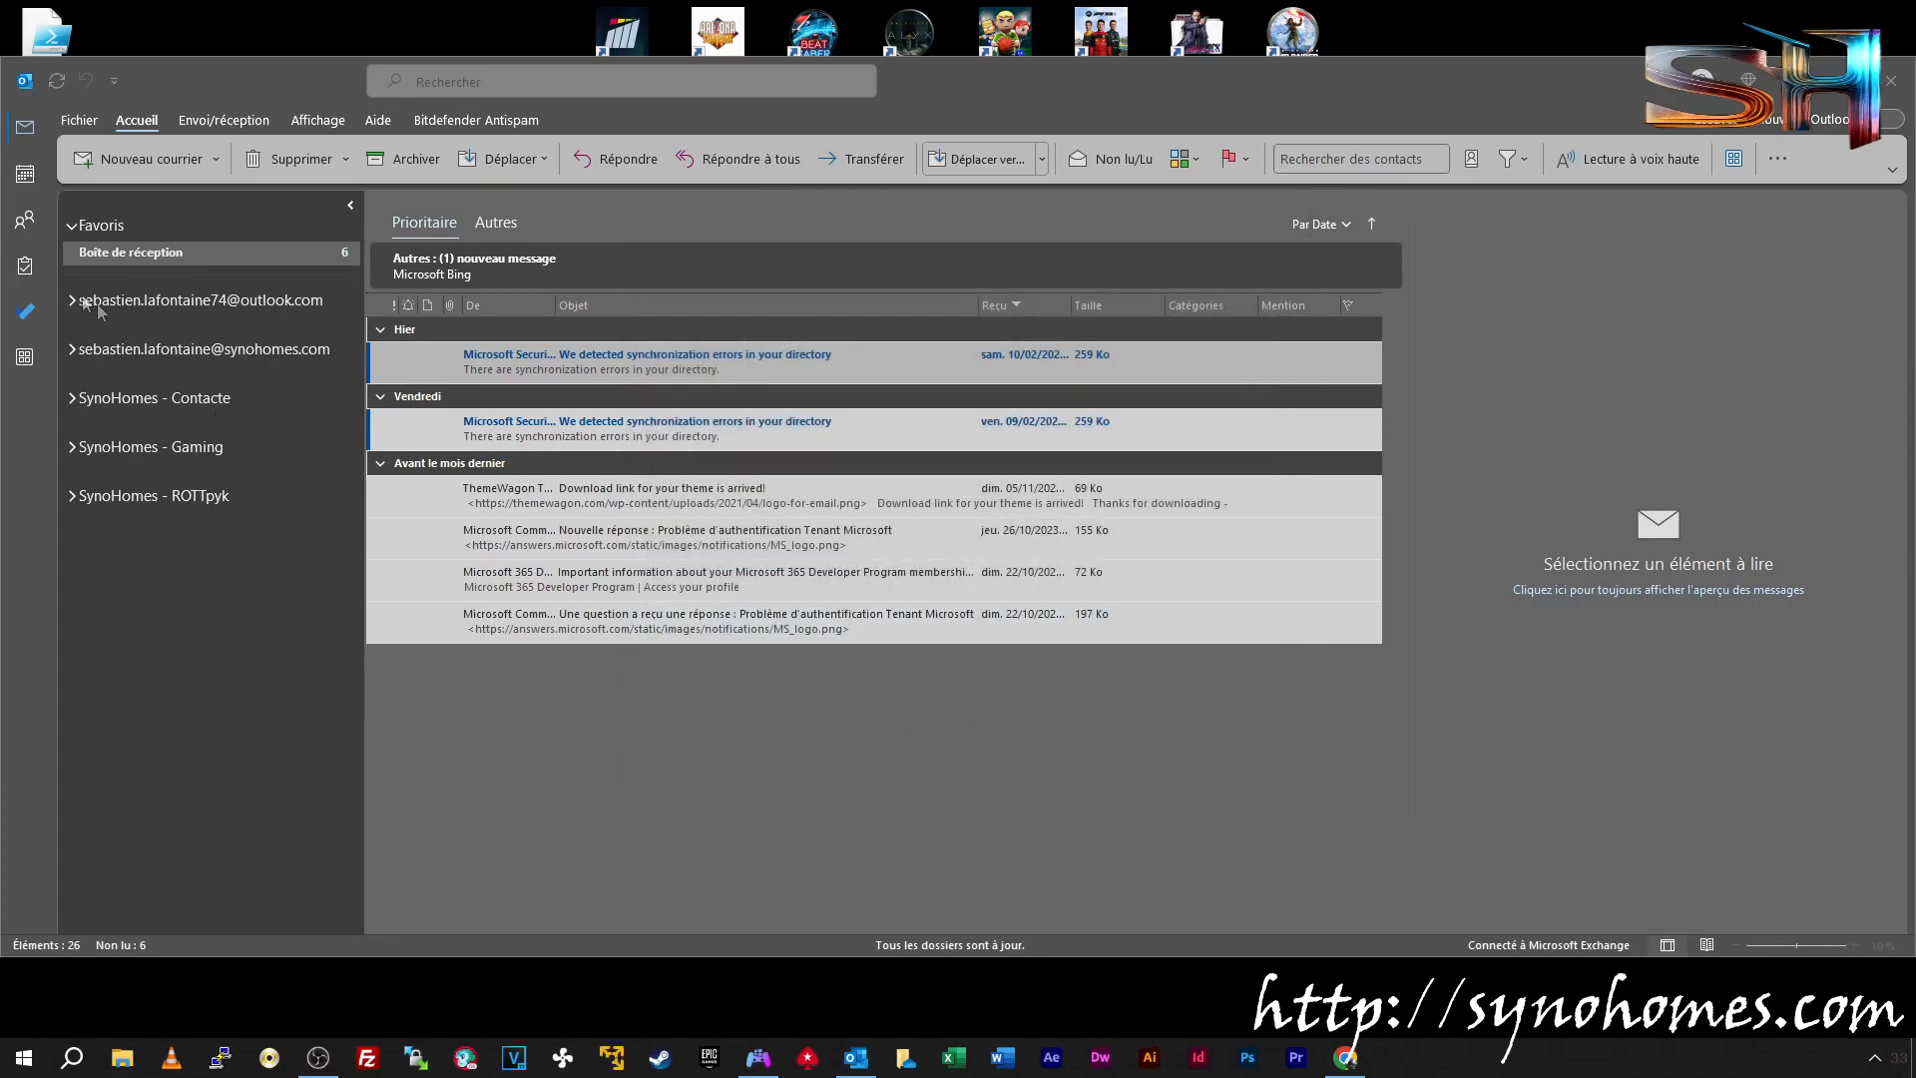
Dismiss the last setup dialog, restart Outlook from the taskbar, and dismiss its notification
{"action": "left_click", "coordinate": [249, 303]}
{"action": "left_click", "coordinate": [1885, 80]}
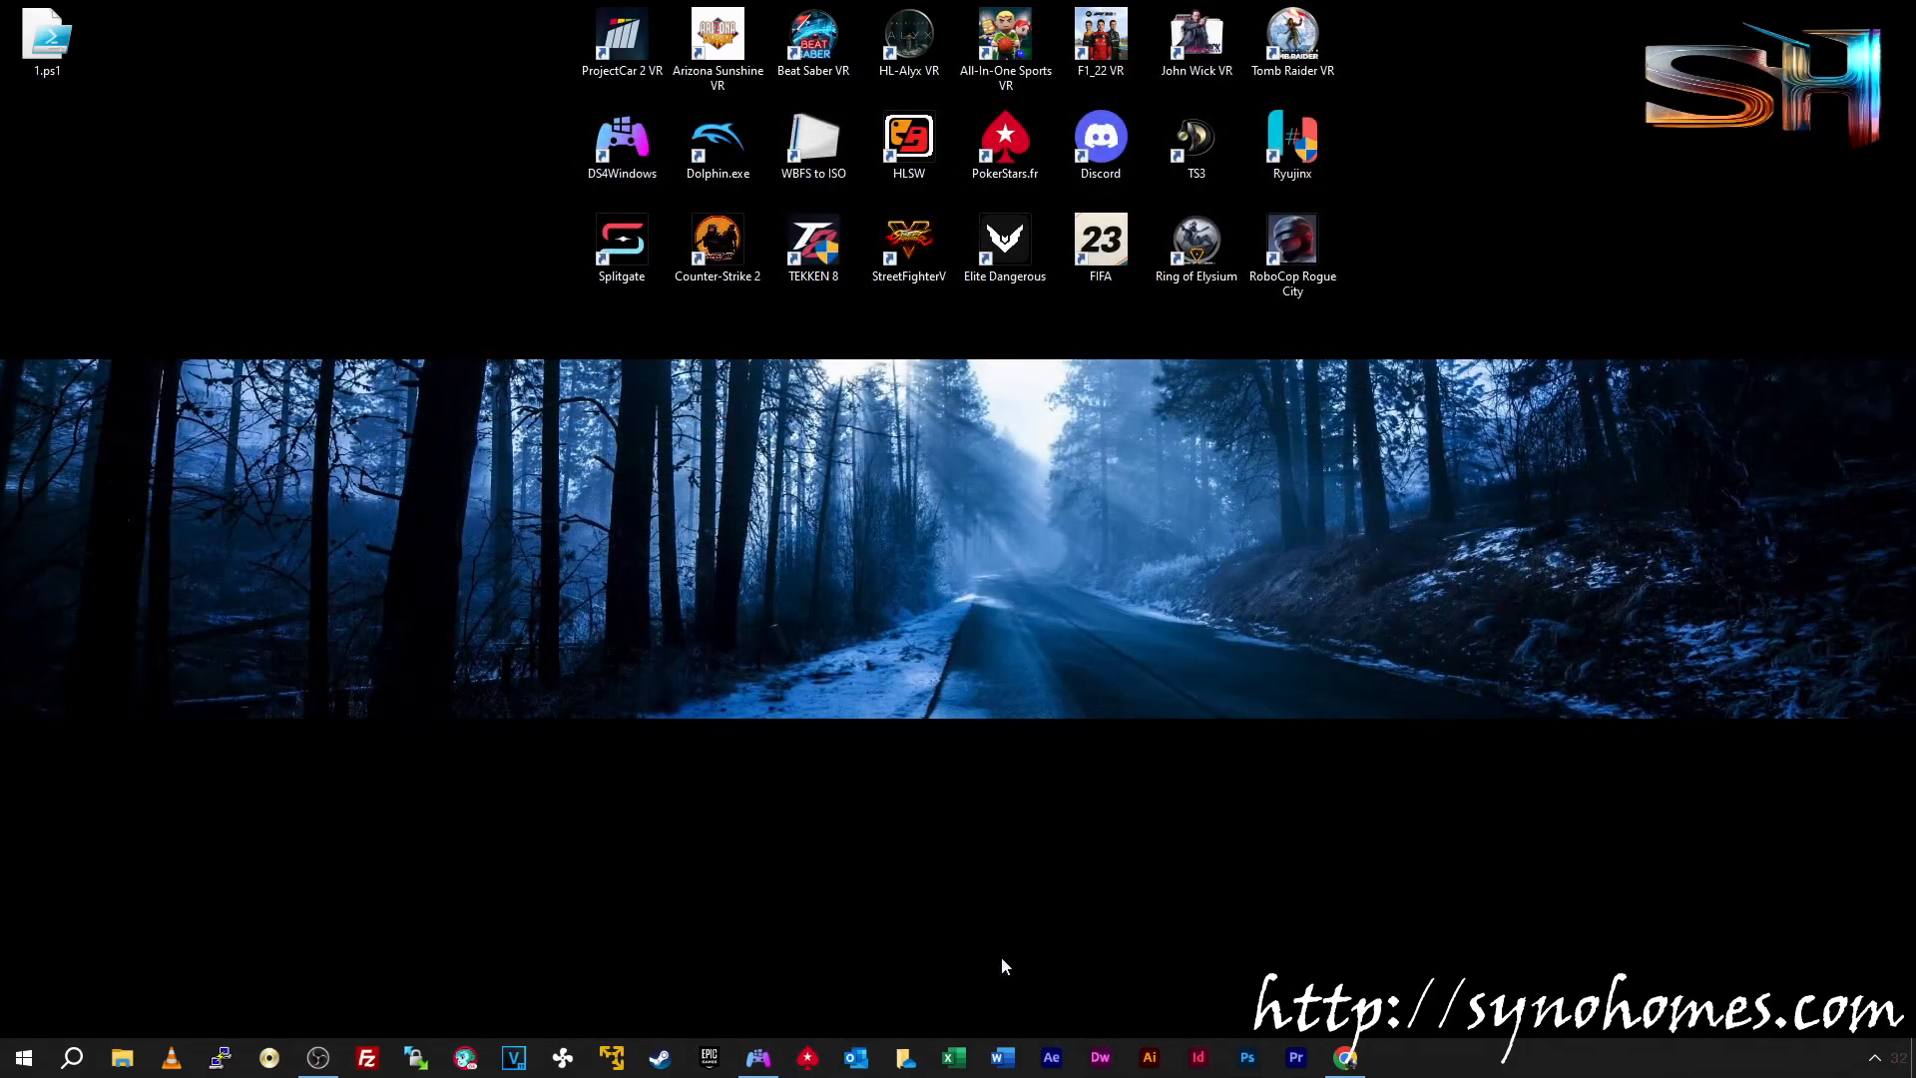
{"action": "left_click", "coordinate": [864, 1056]}
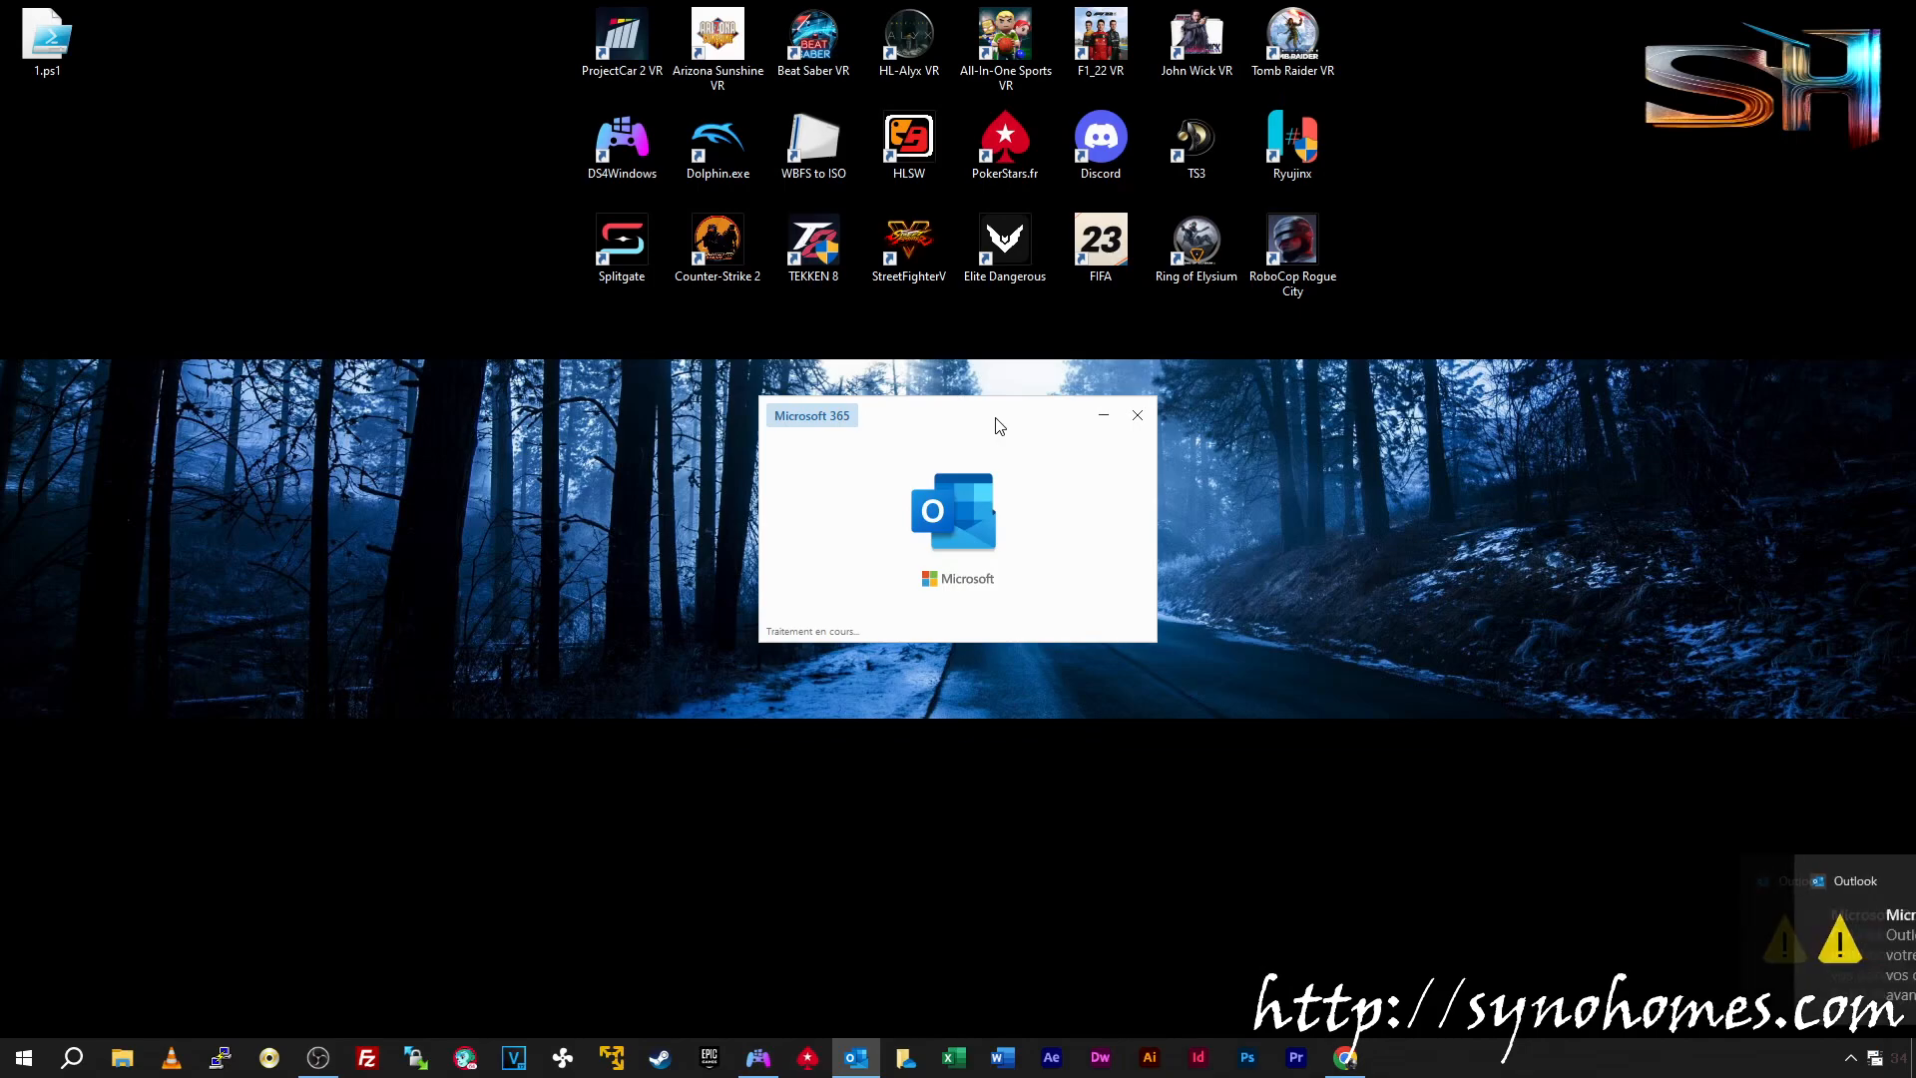
{"action": "left_click", "coordinate": [1871, 882]}
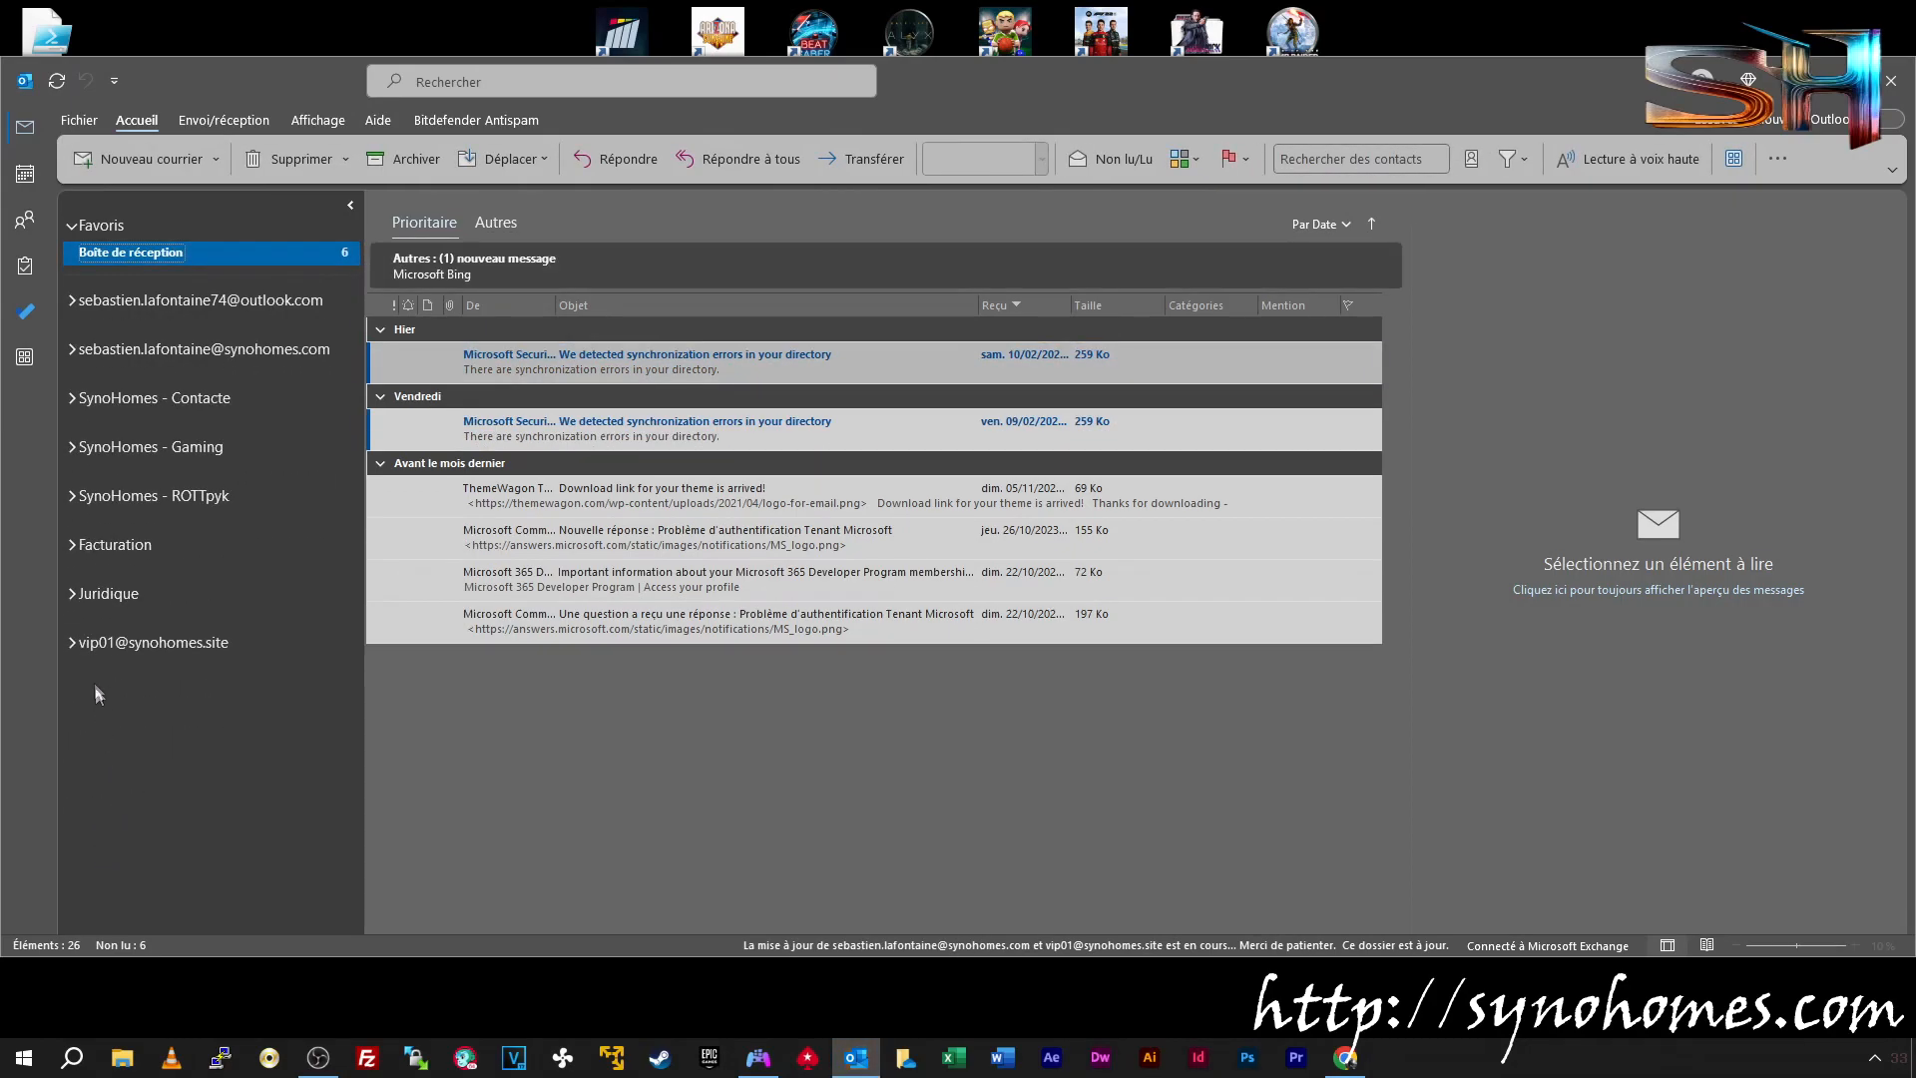
Expand the Juridique shared mailbox and open its empty Inbox
{"action": "left_click", "coordinate": [104, 595]}
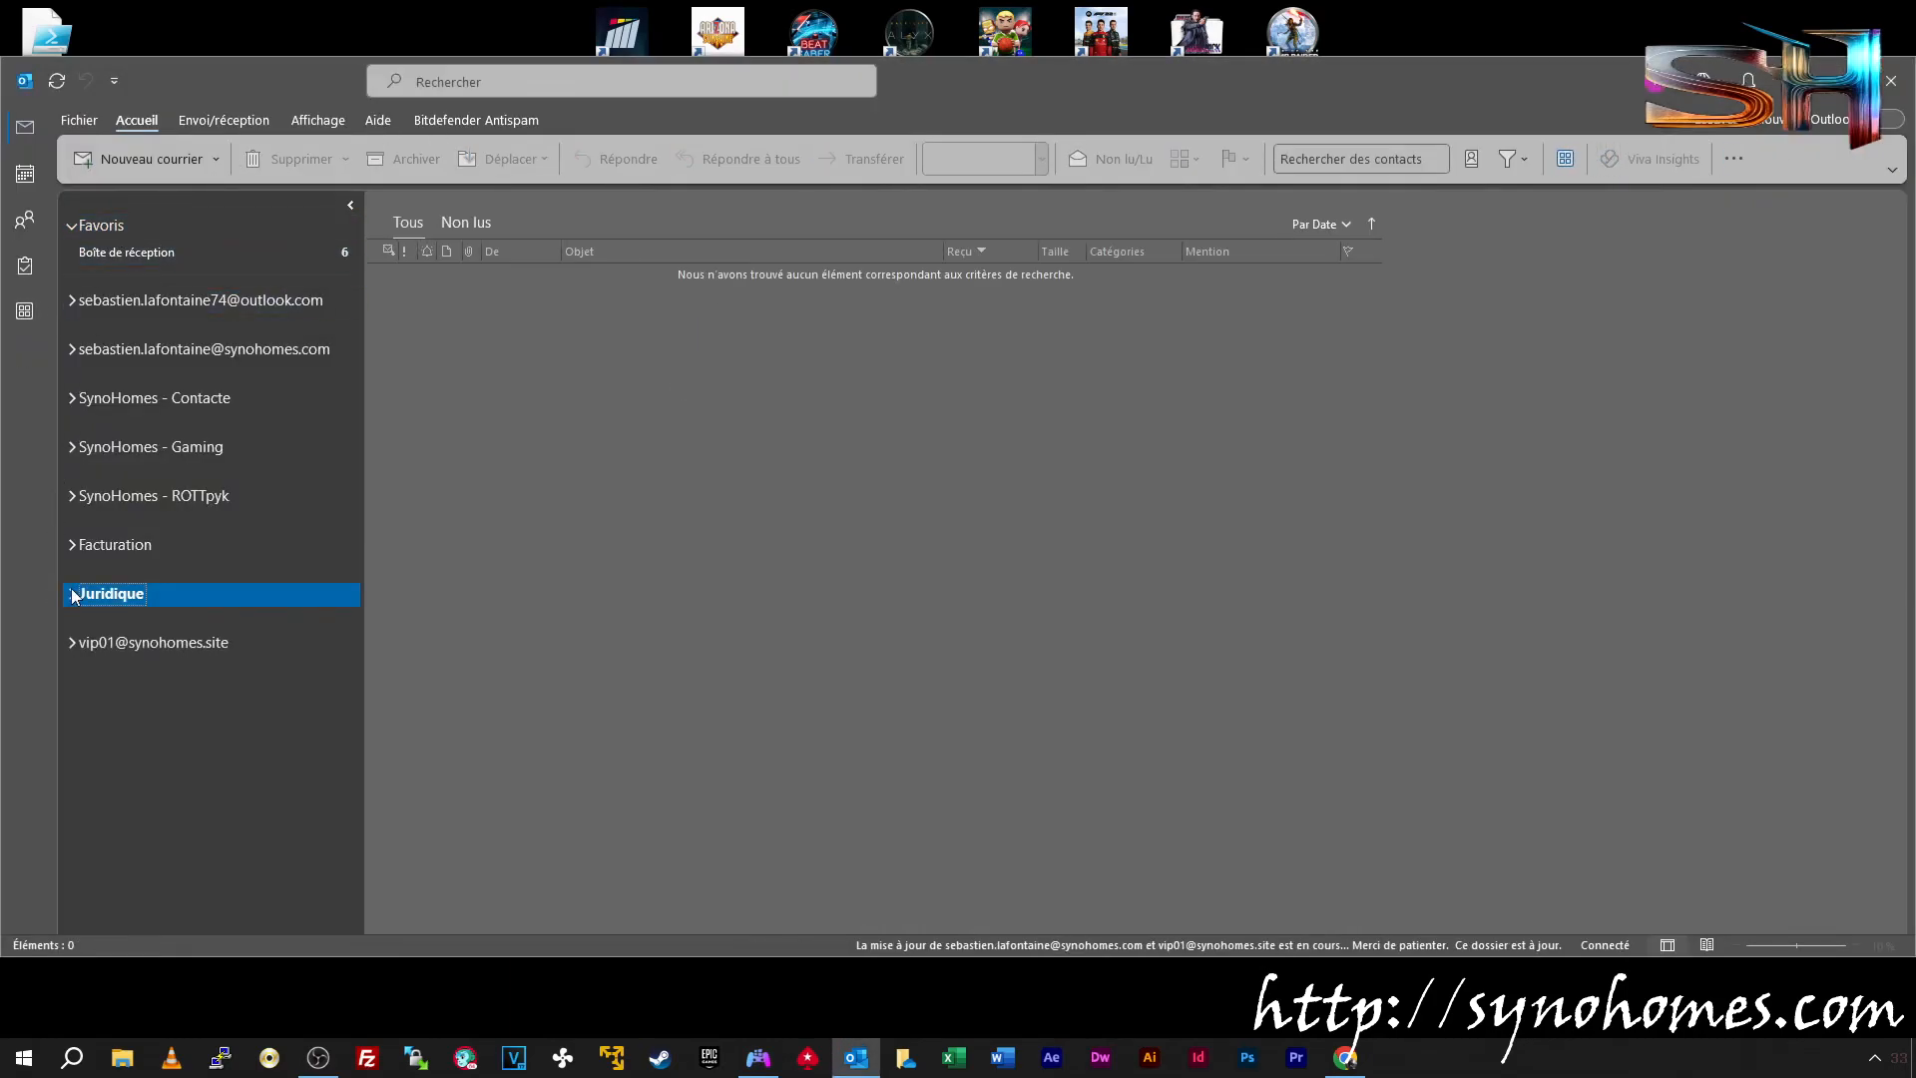
{"action": "left_click", "coordinate": [71, 594]}
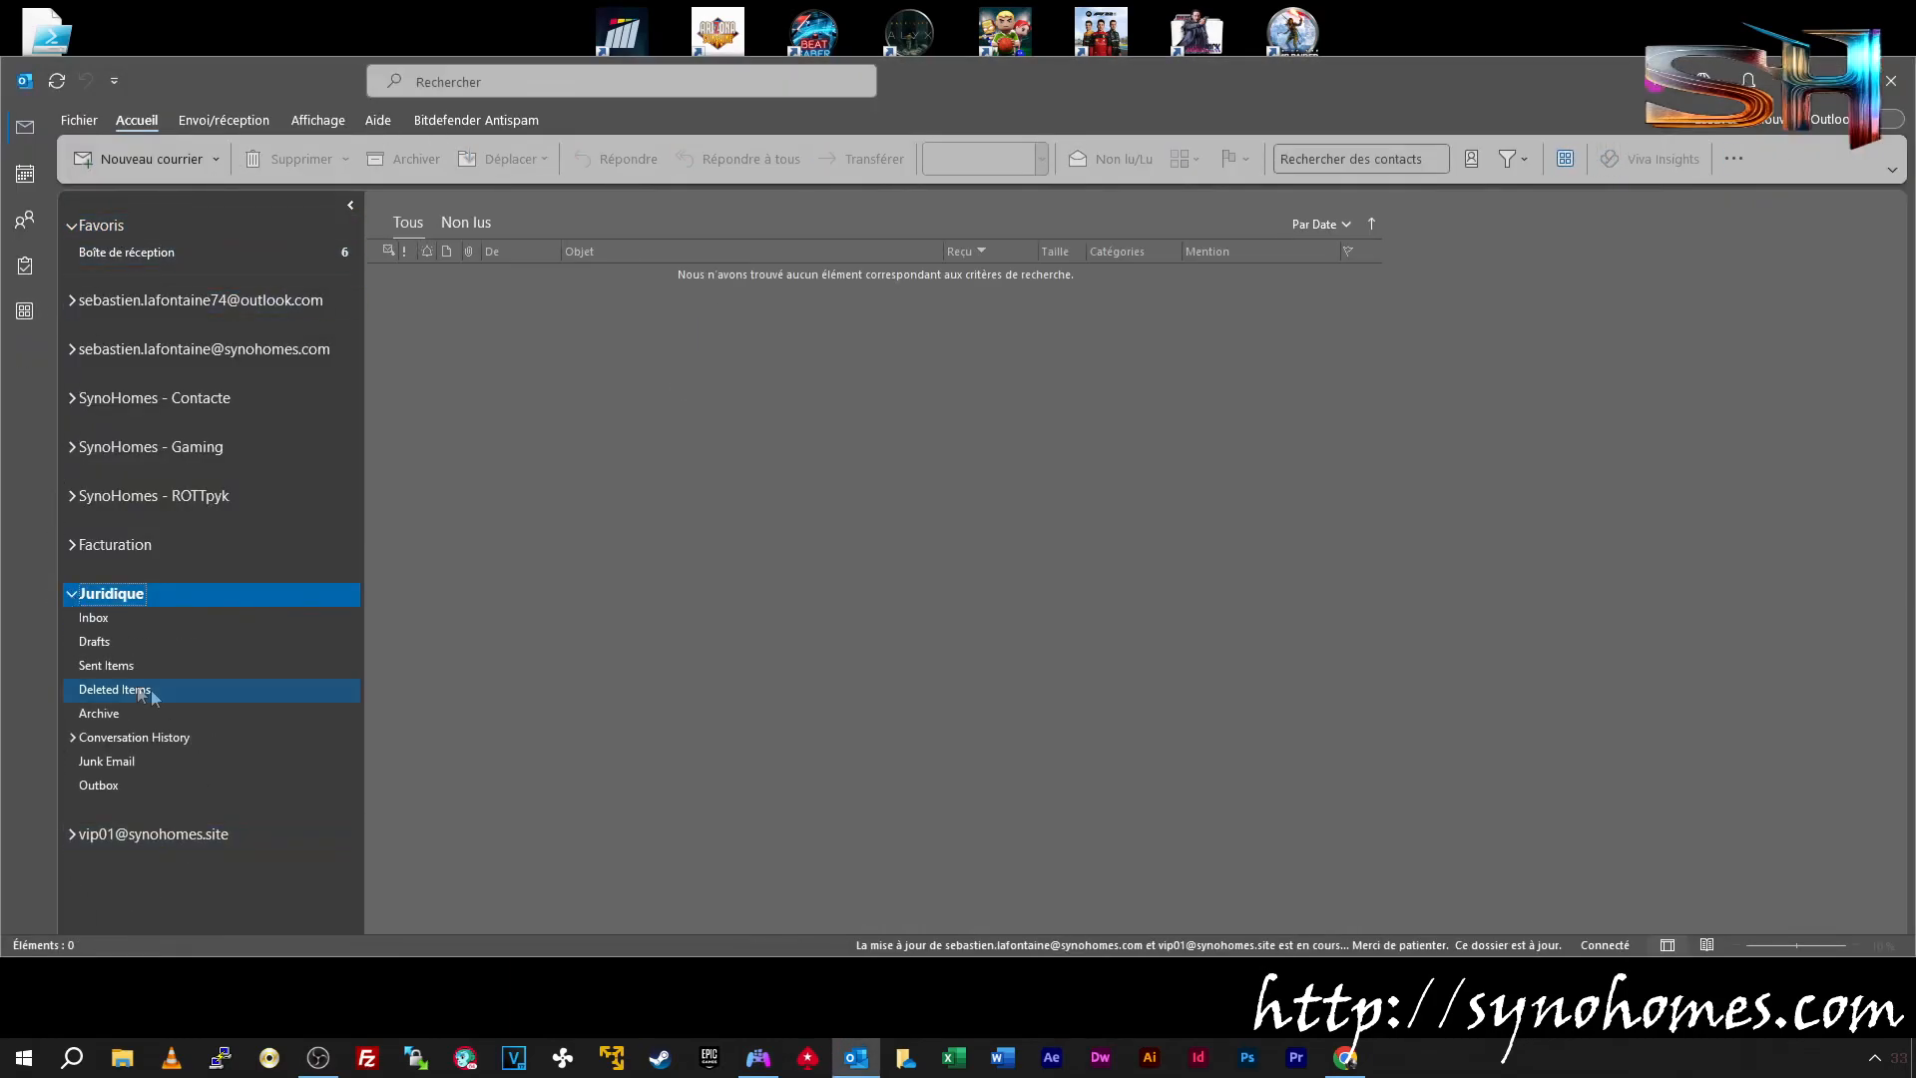
{"action": "left_click", "coordinate": [95, 617]}
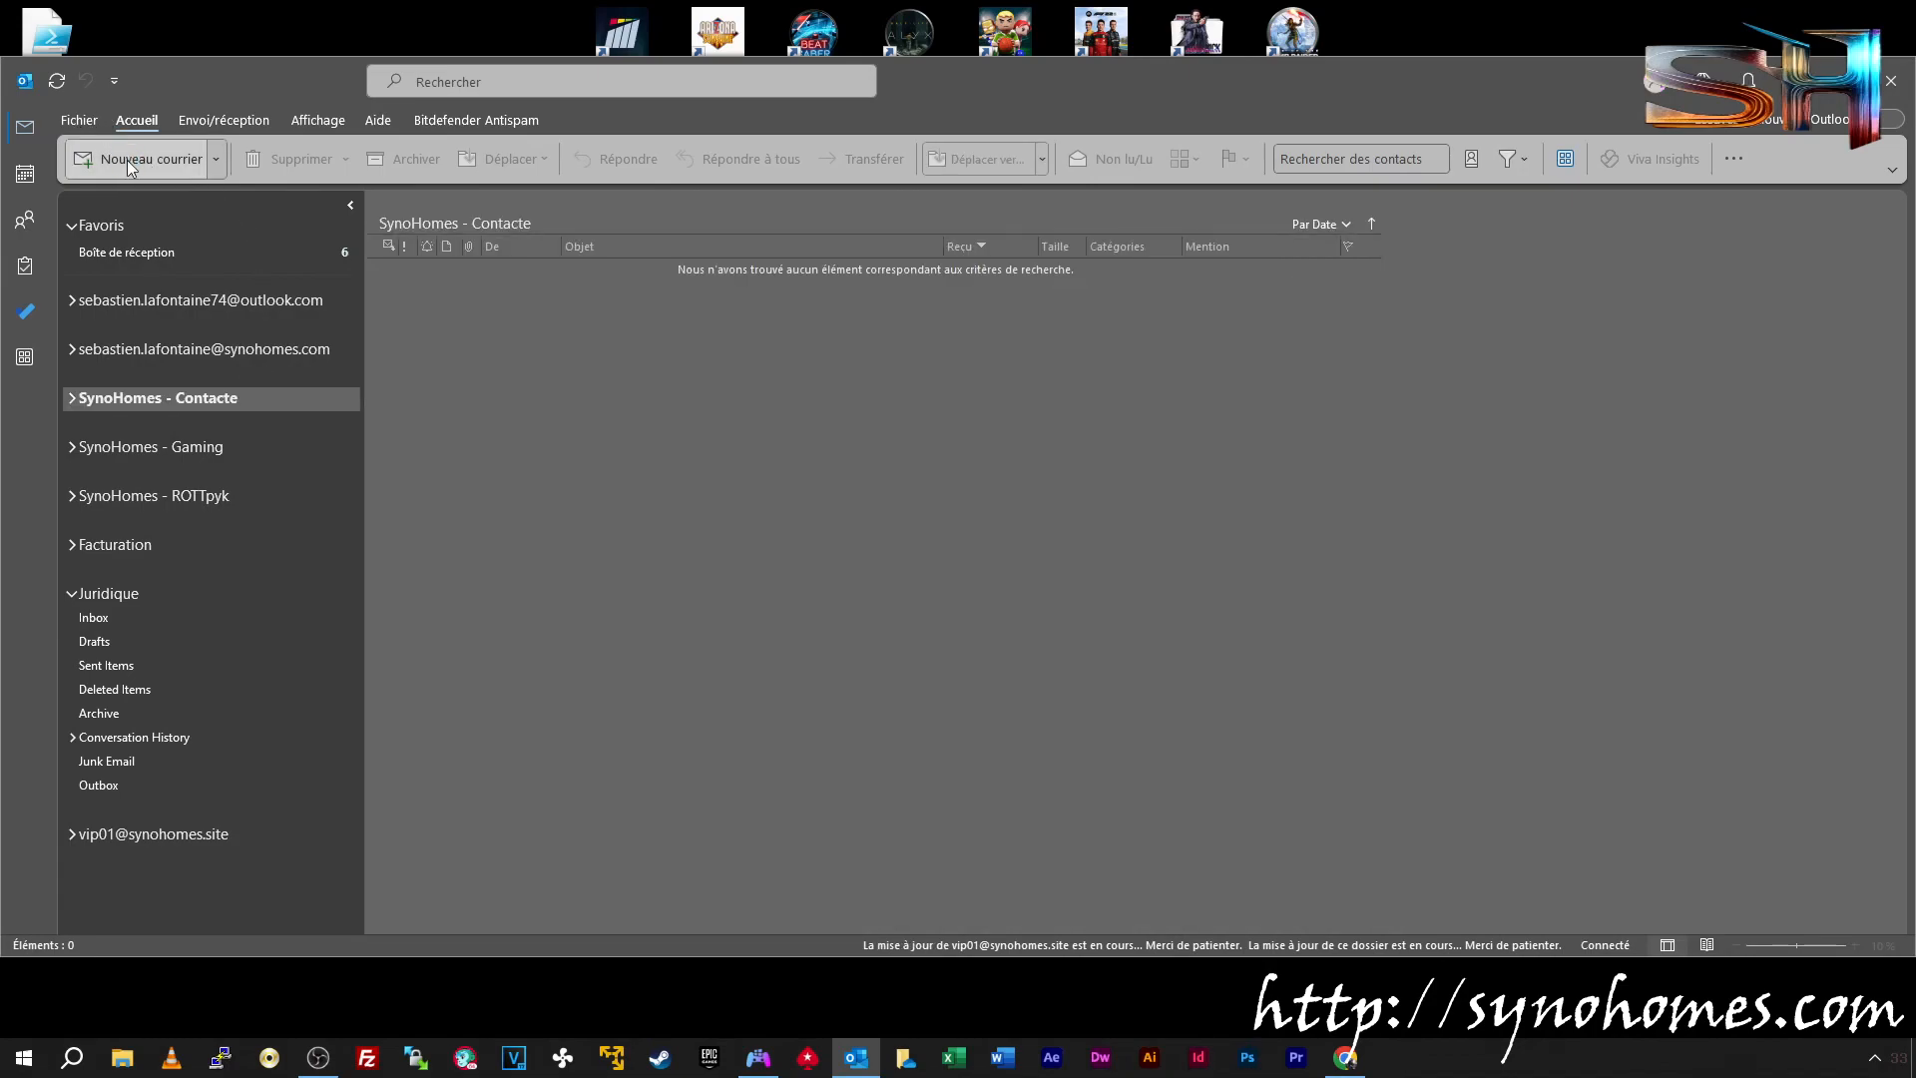
Send a new message to the Juridique mailbox with subject 'Essai' and body 'Essai 01'
{"action": "left_click", "coordinate": [127, 165]}
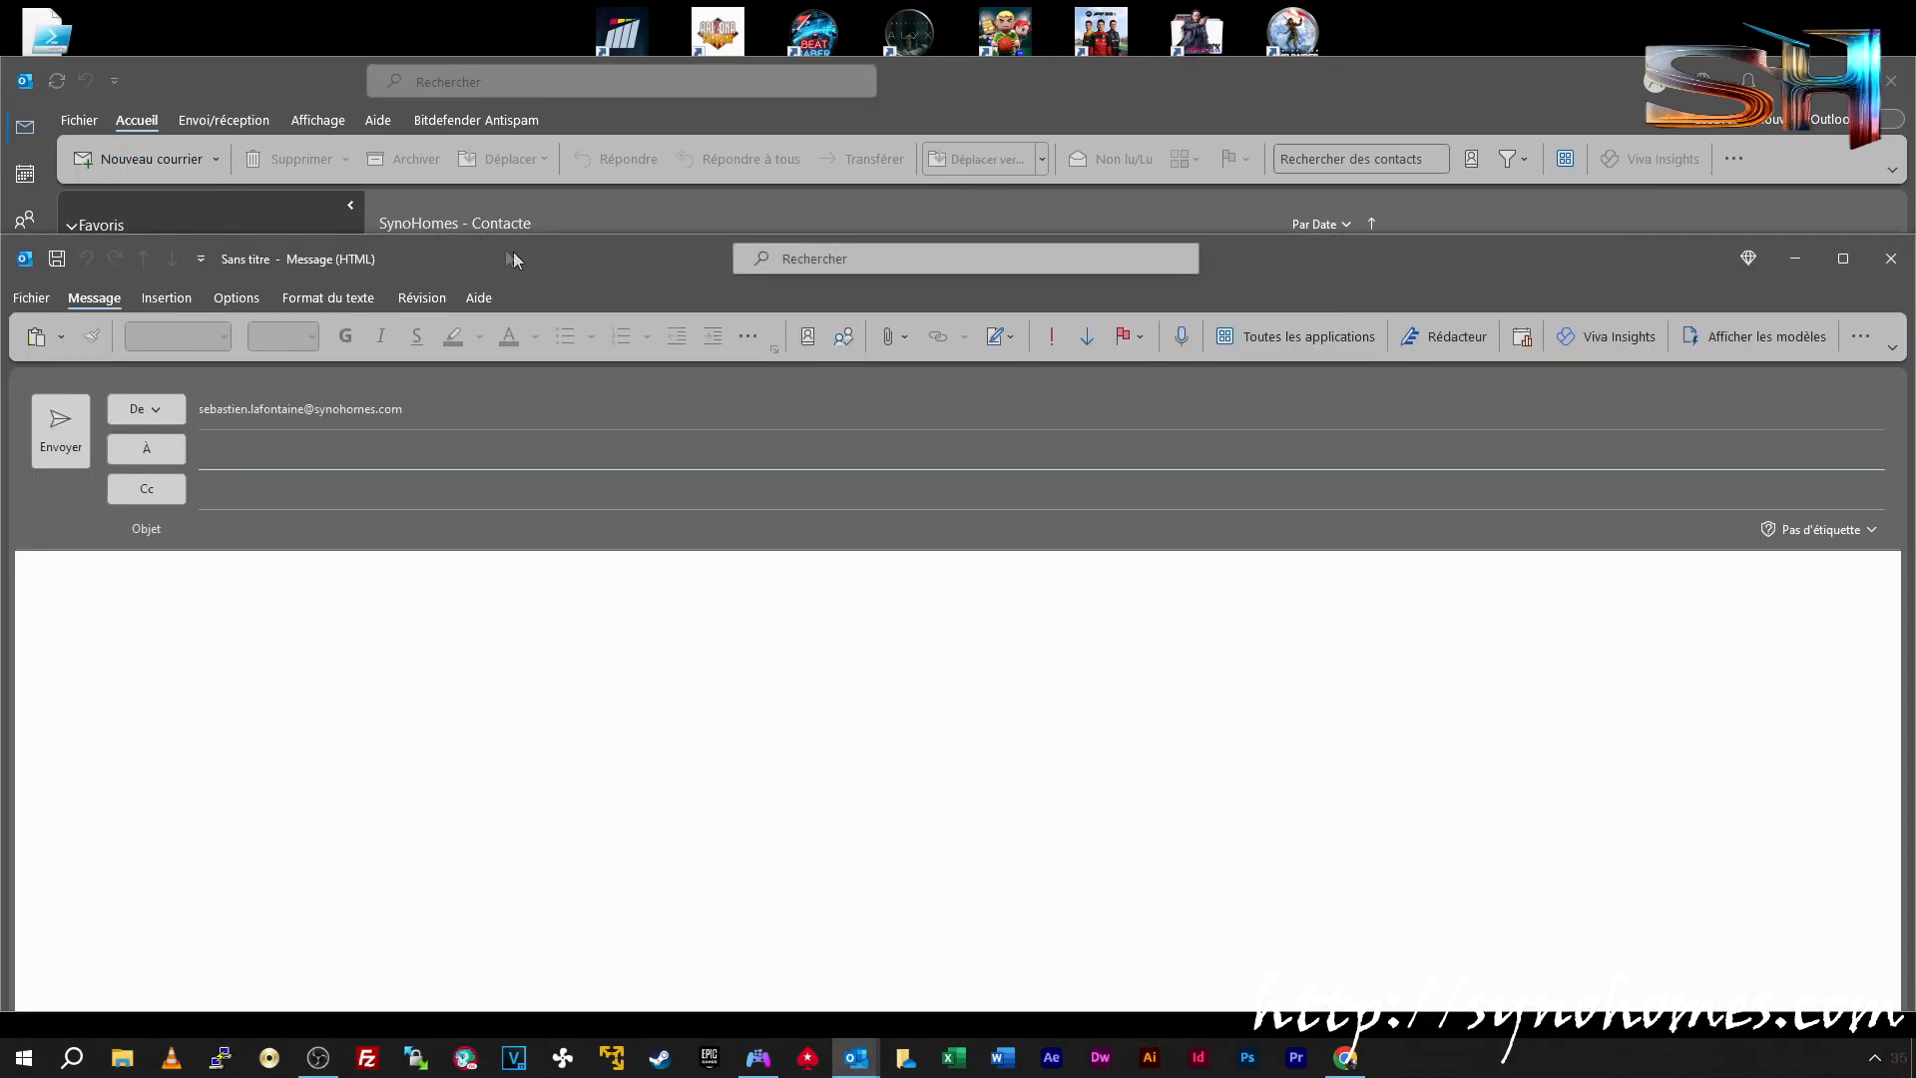
{"action": "left_click_drag", "start_coordinate": [5, 277], "coordinate": [271, 277]}
{"action": "left_click_drag", "start_coordinate": [744, 257], "coordinate": [754, 163]}
{"action": "left_click", "coordinate": [517, 362]}
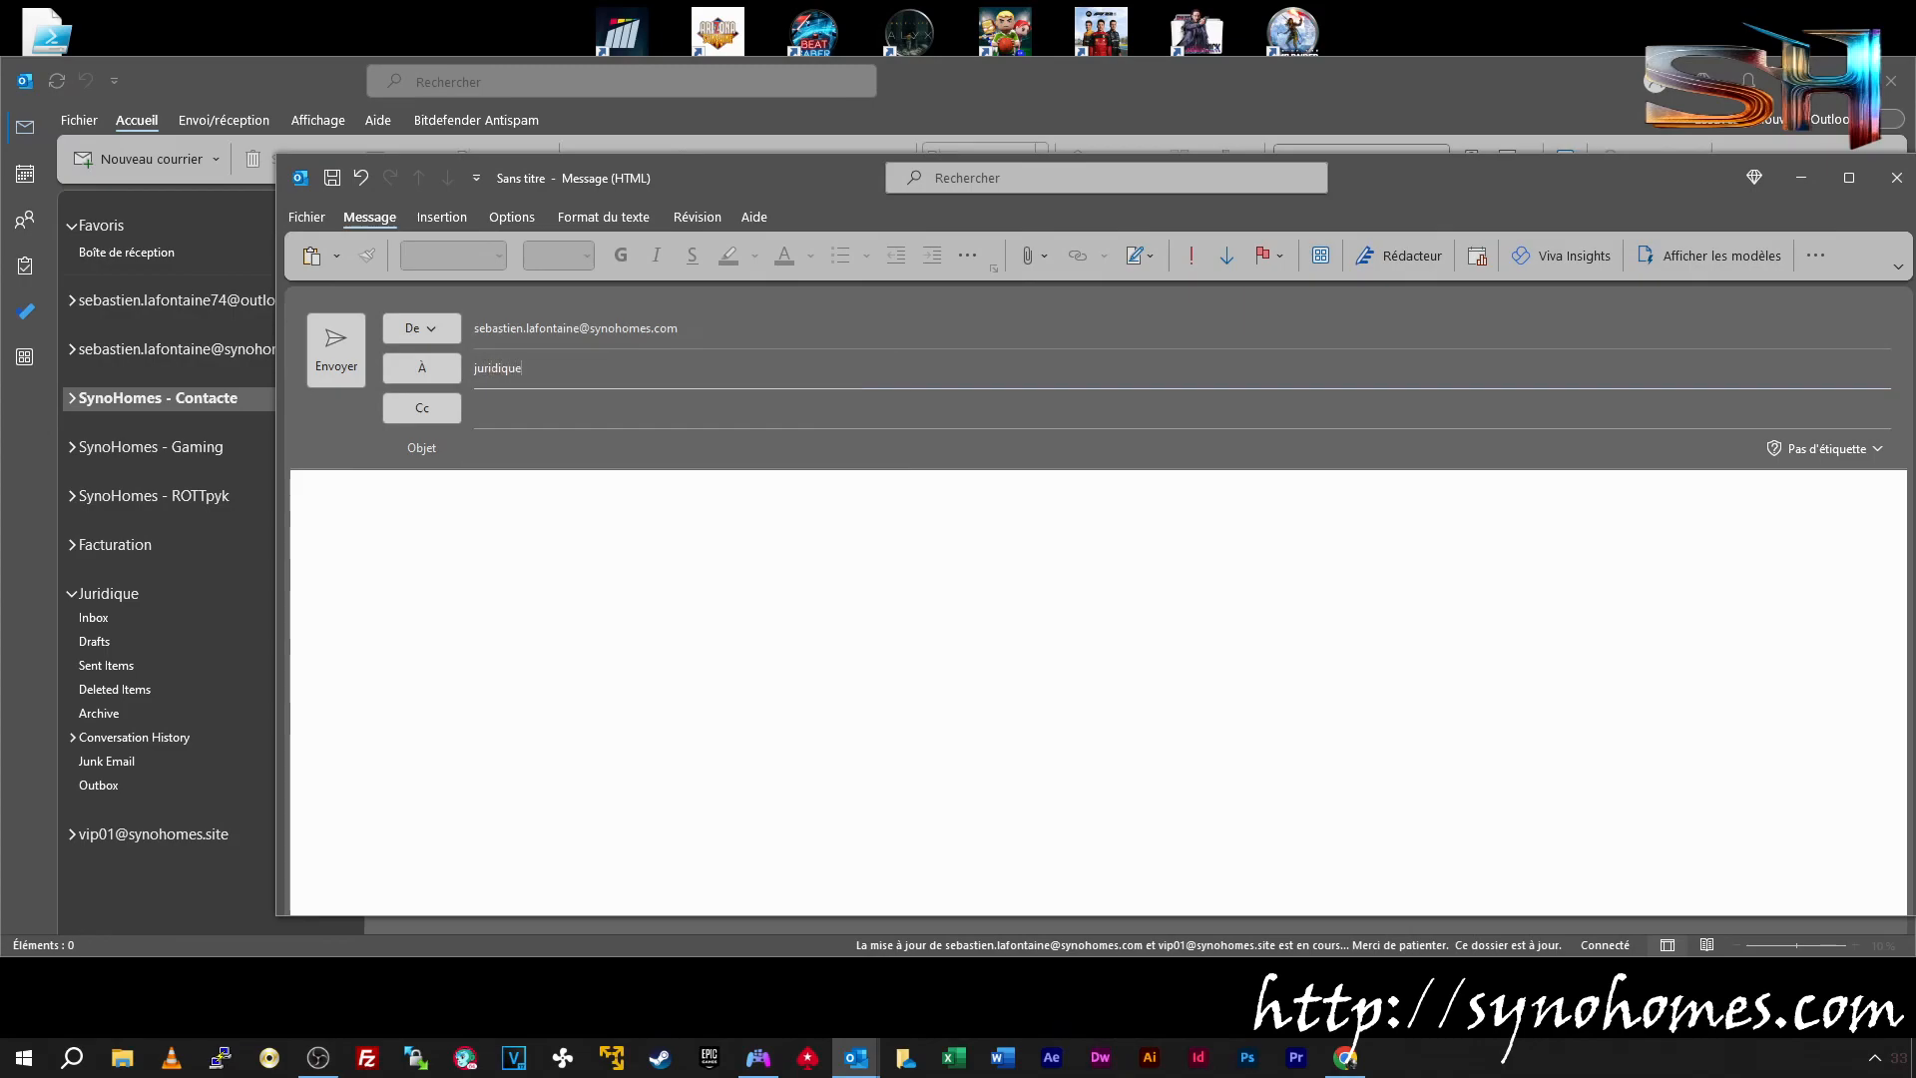
{"action": "type", "text": "synohomes.site"}
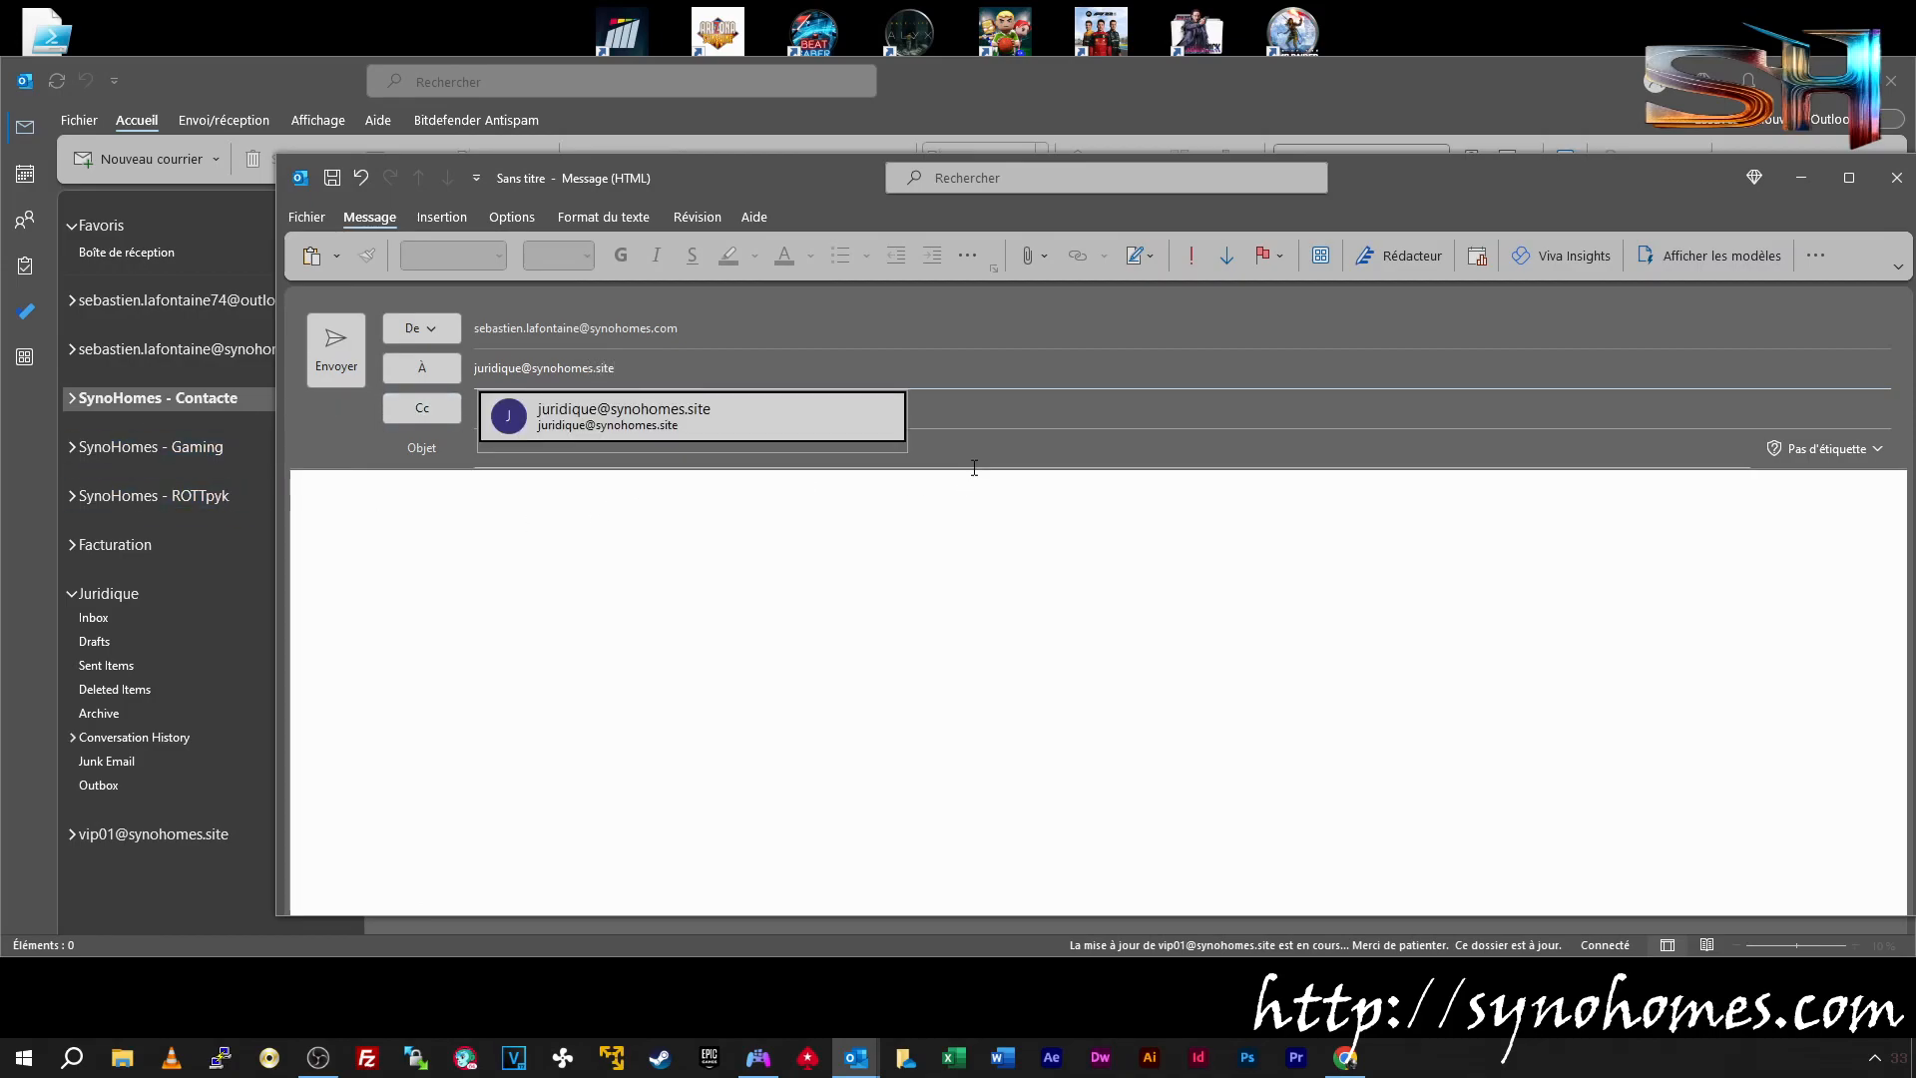
{"action": "left_click", "coordinate": [639, 457]}
{"action": "type", "text": "Essai"}
{"action": "key", "text": "Tab"}
{"action": "type", "text": "Essai 01"}
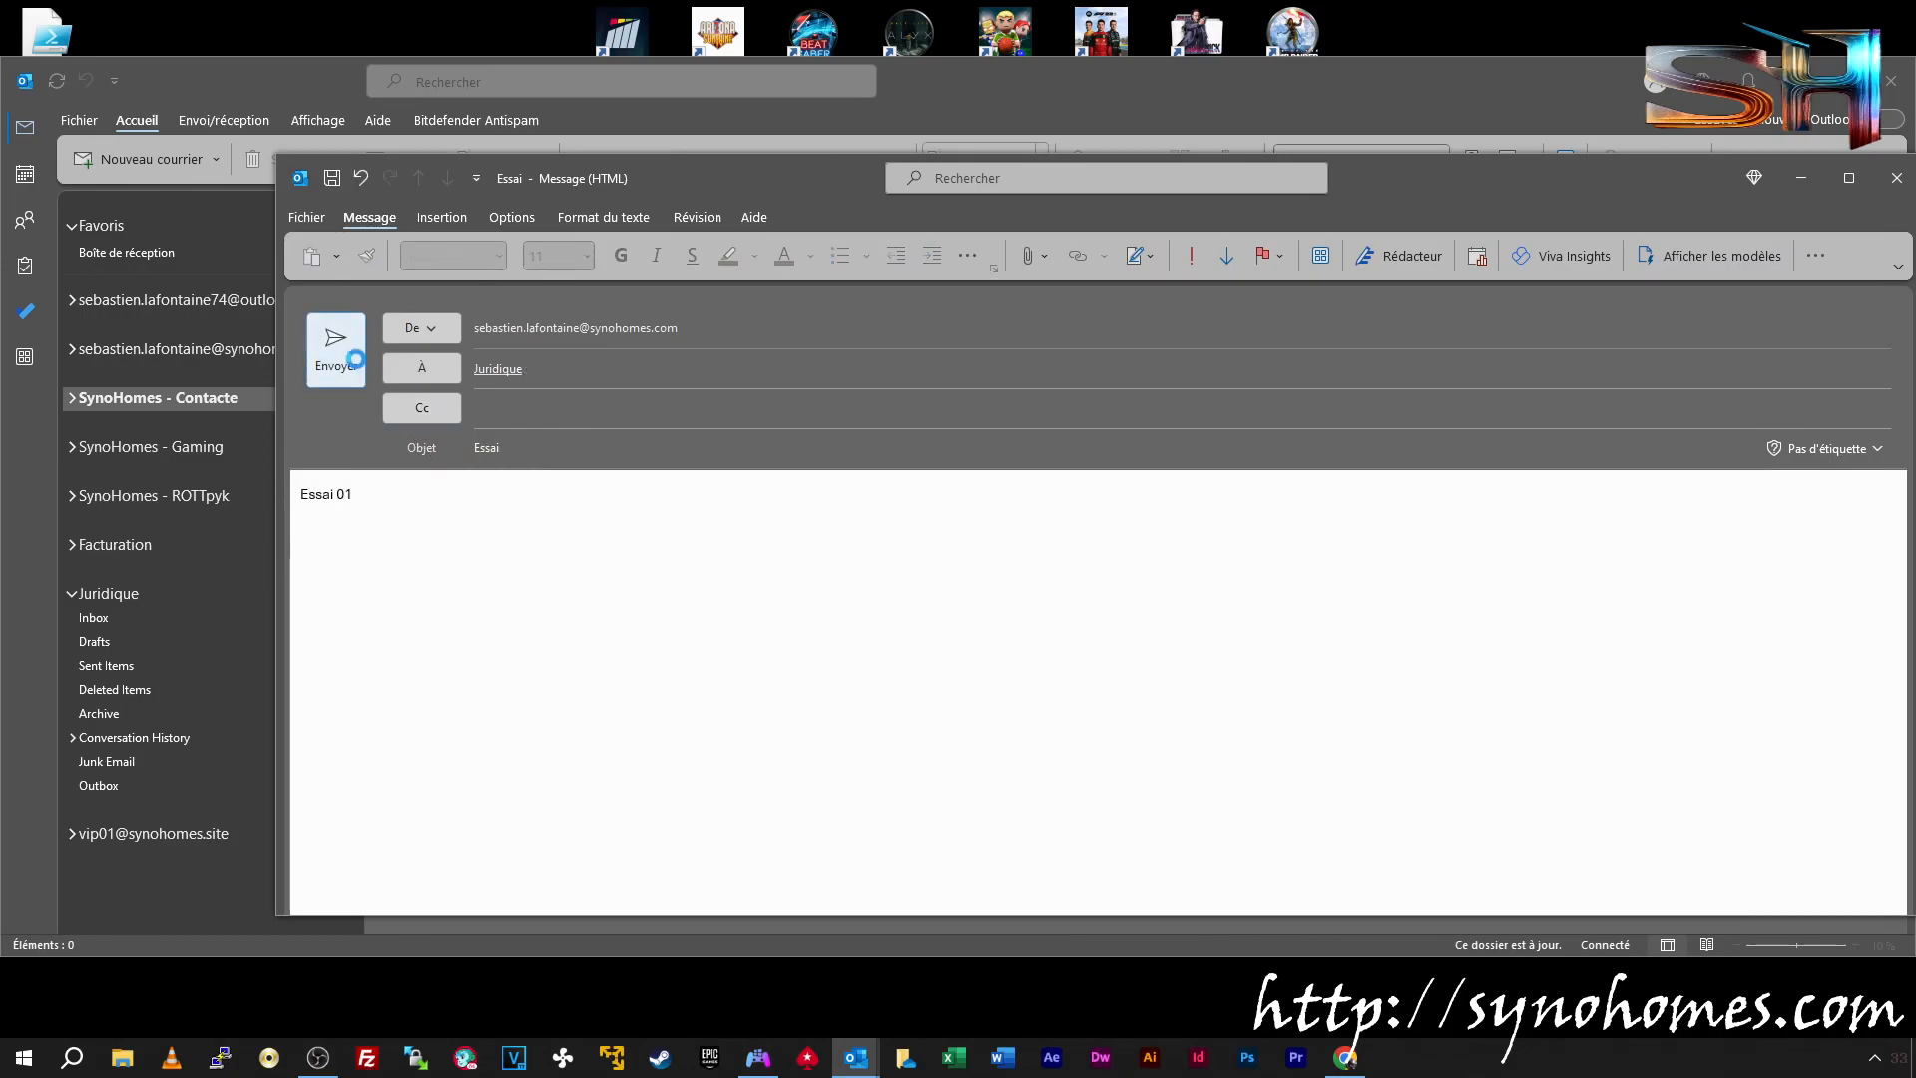
{"action": "left_click", "coordinate": [336, 349]}
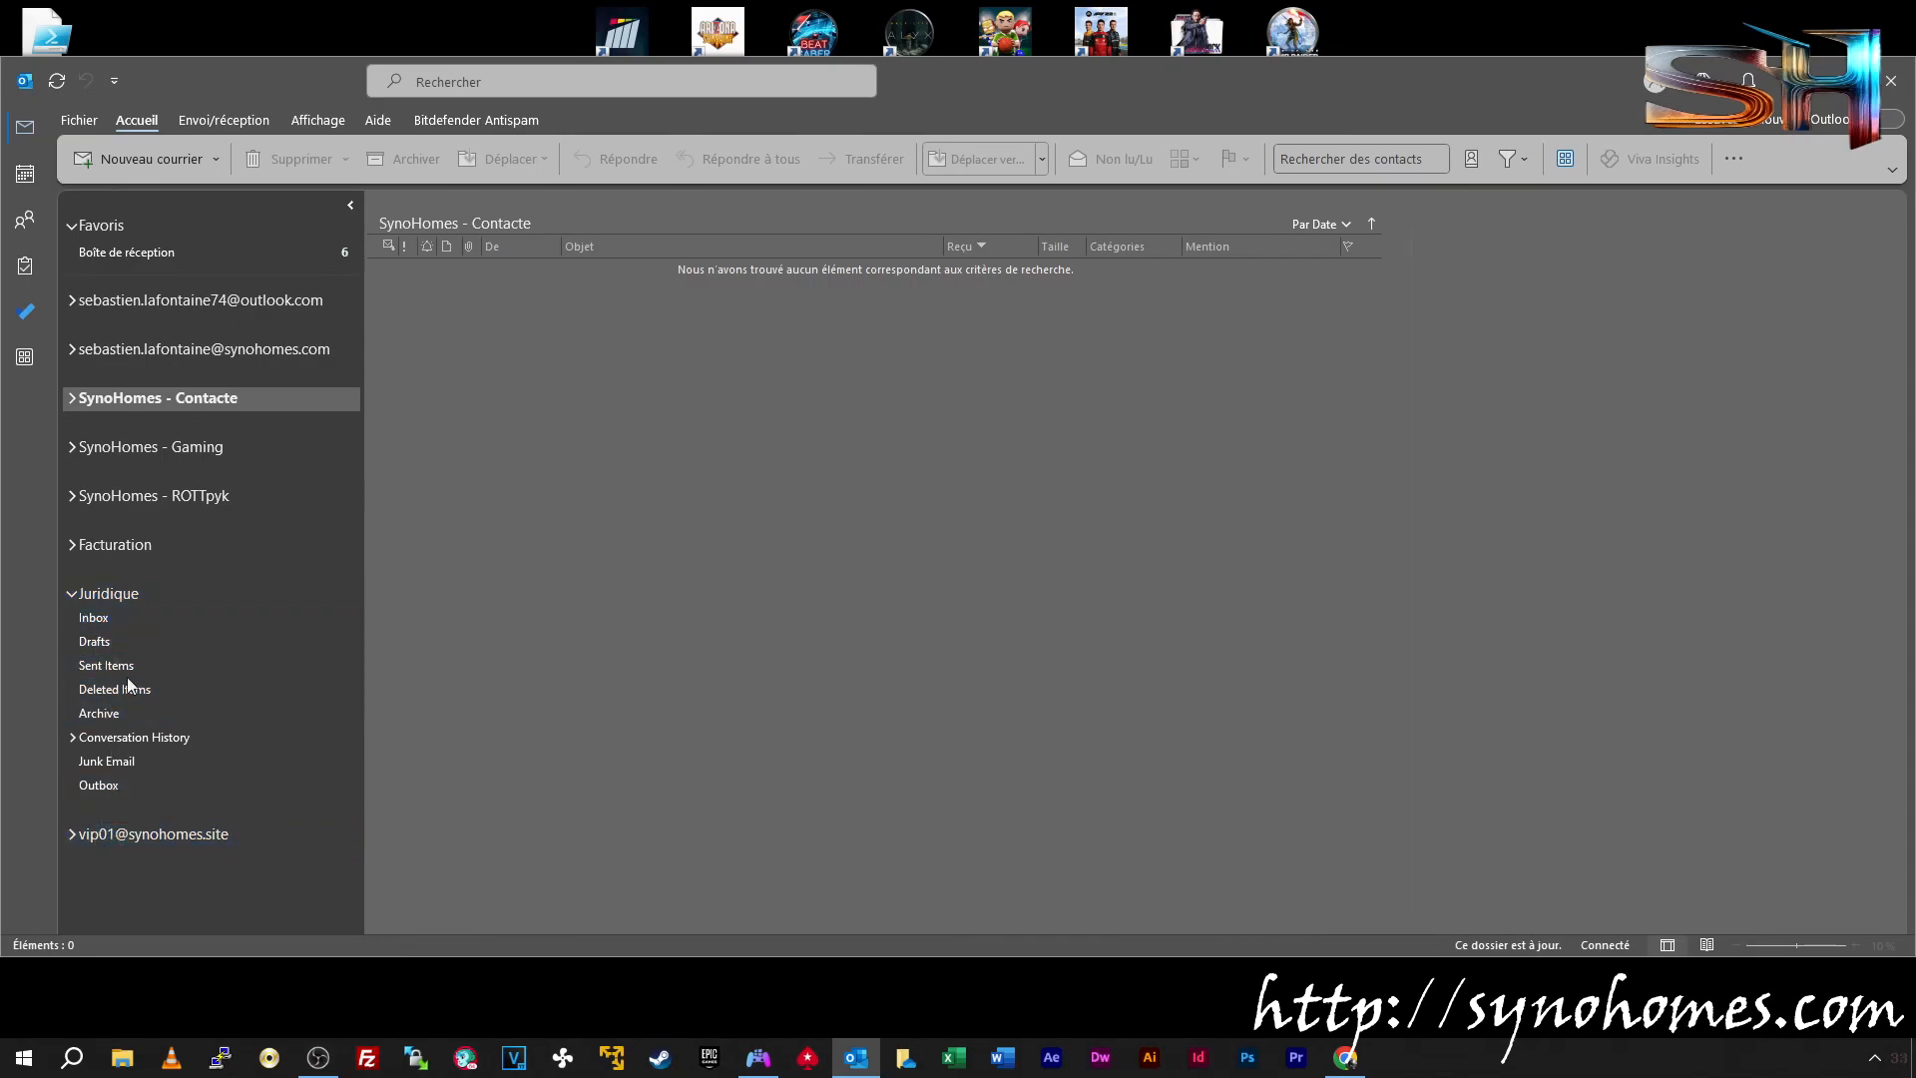
Open the Essai message in Juridique's Inbox and read its sender and 'Essai 01' body
{"action": "left_click", "coordinate": [103, 619]}
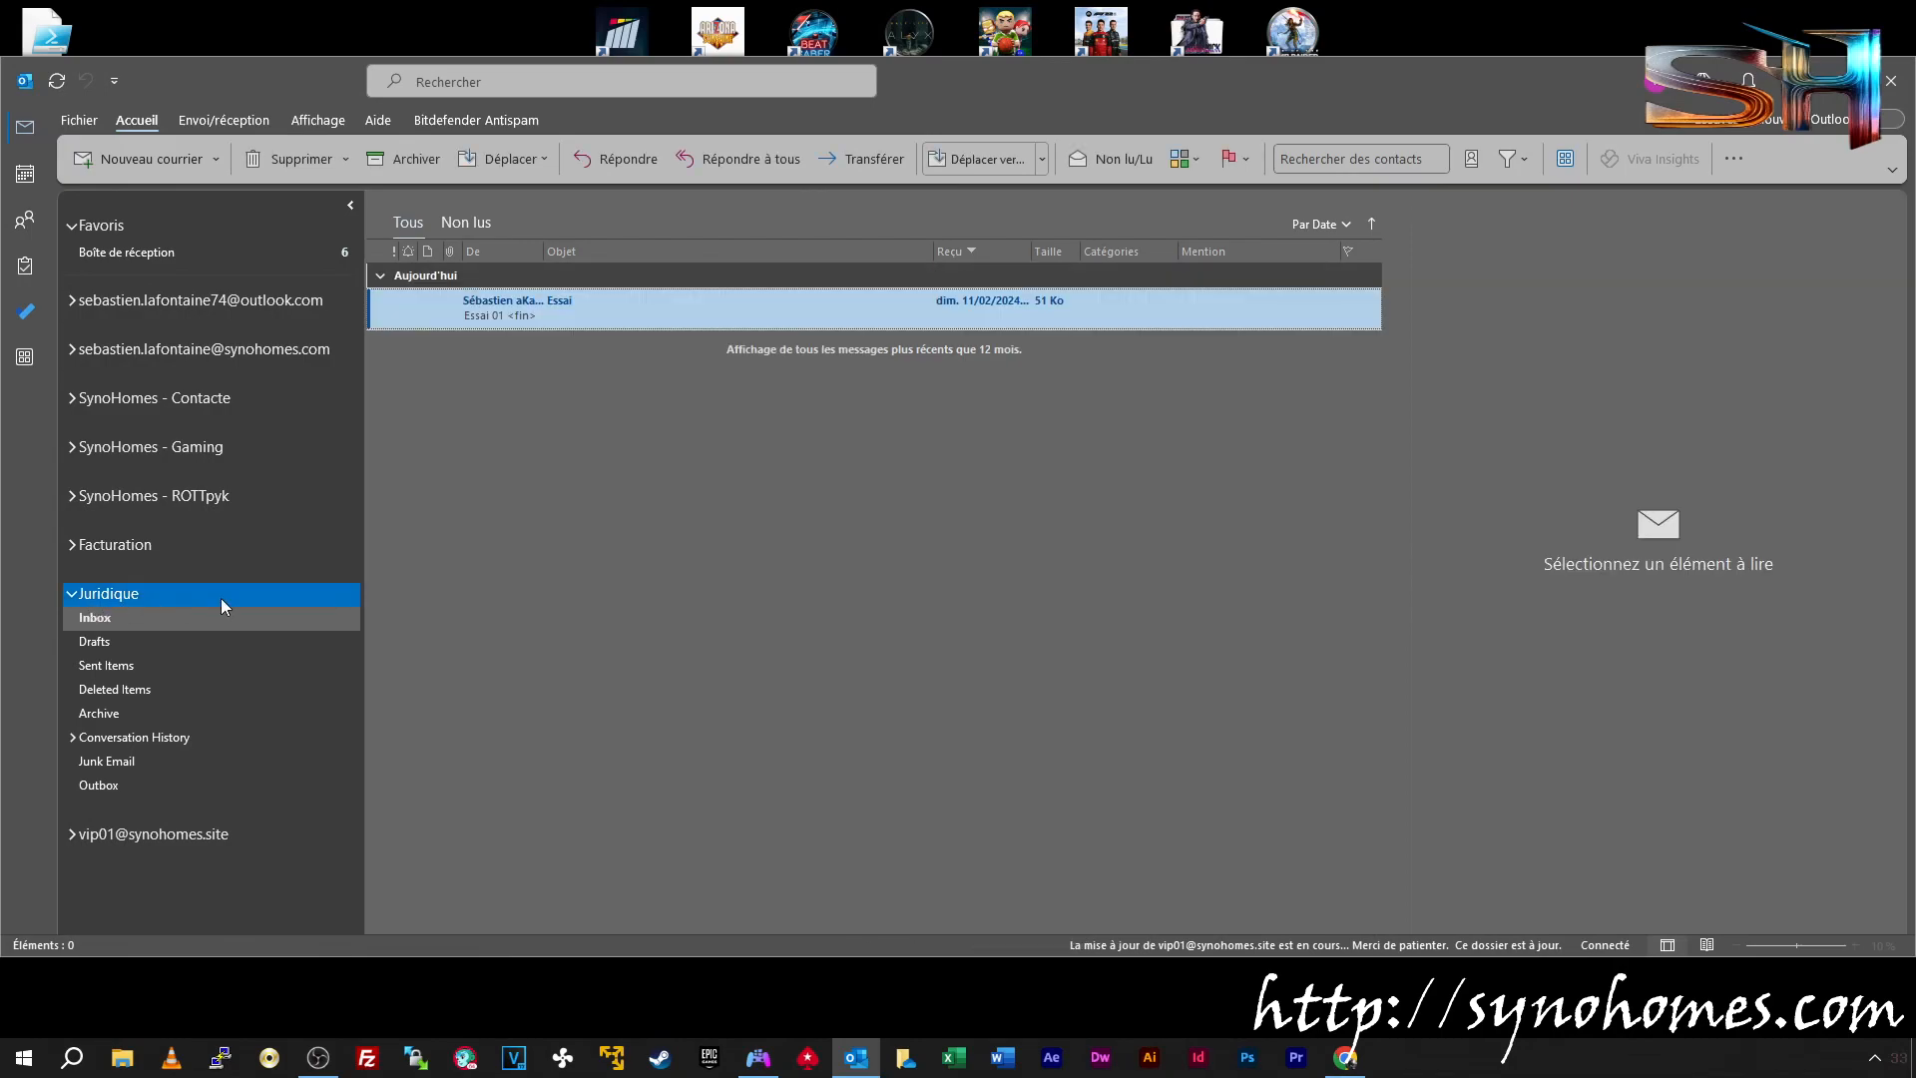
{"action": "double_click", "coordinate": [530, 311]}
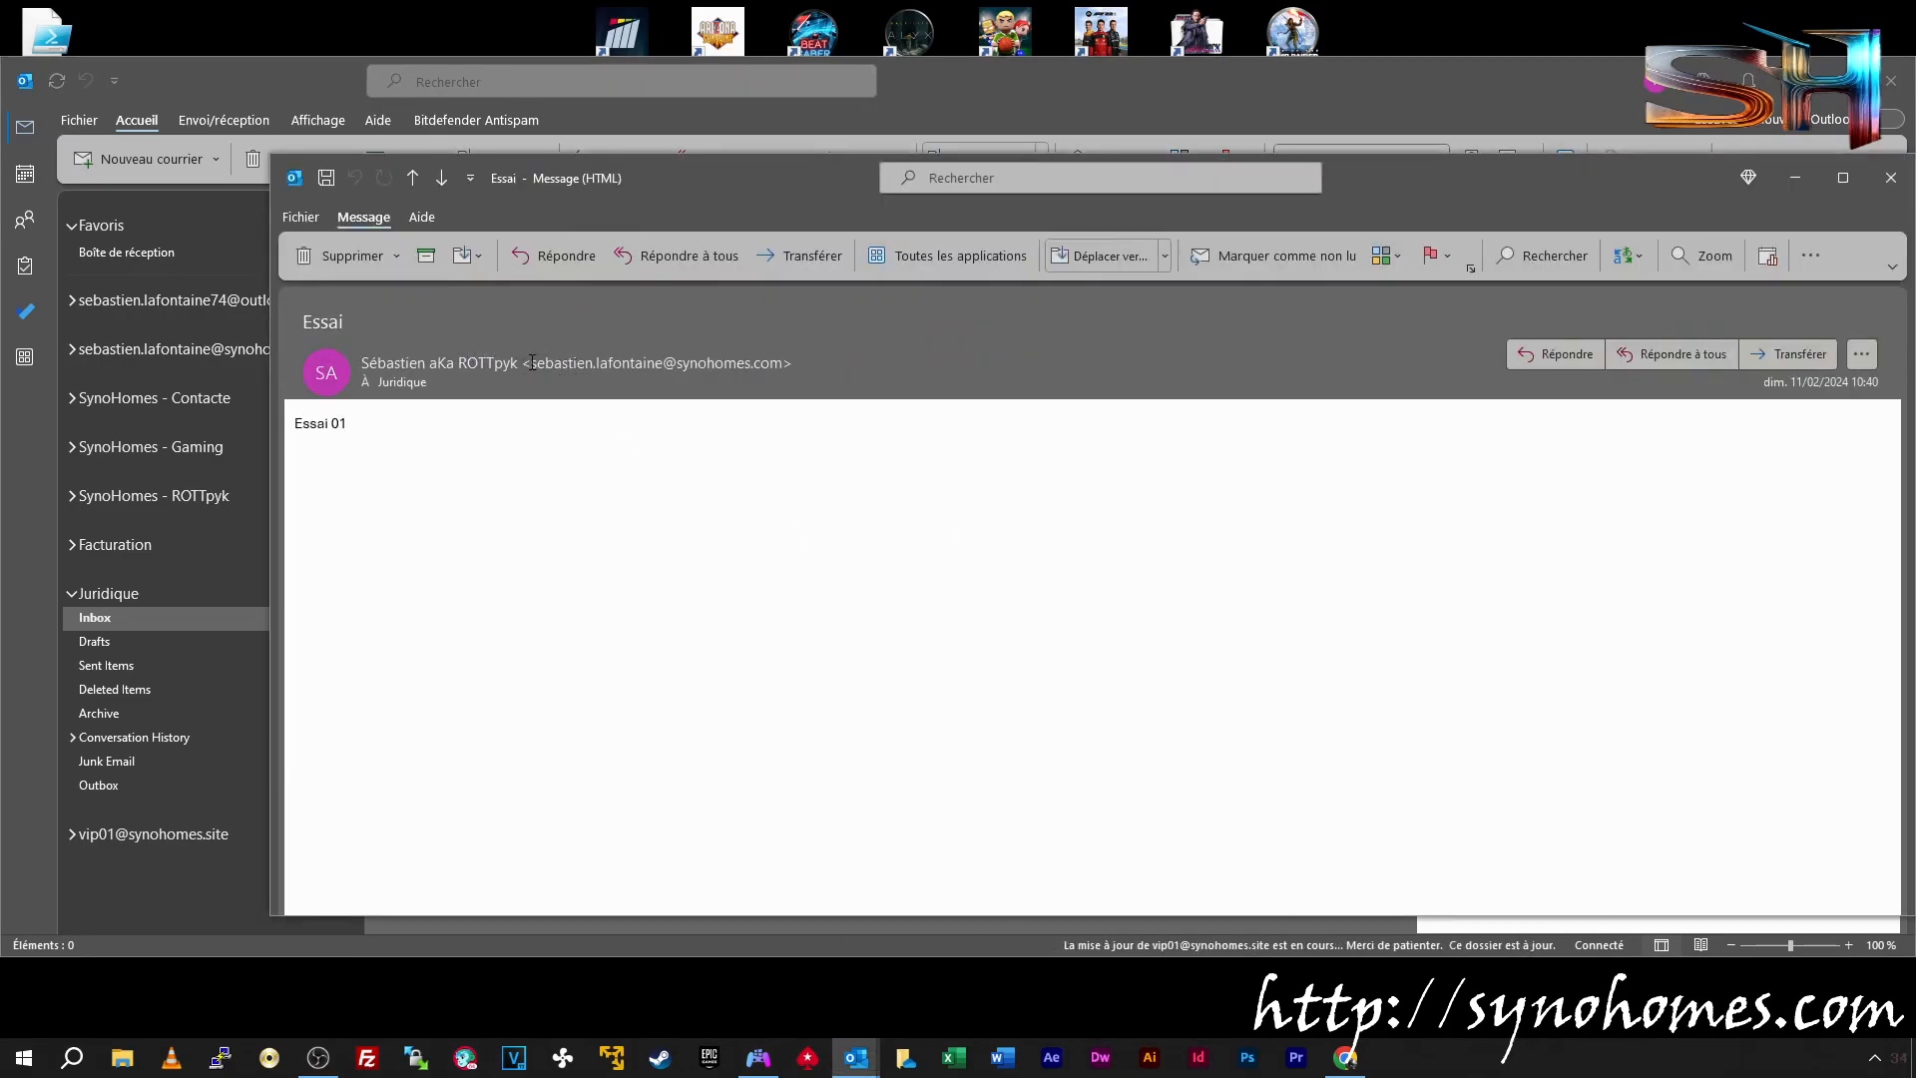
{"action": "triple_click", "coordinate": [570, 366]}
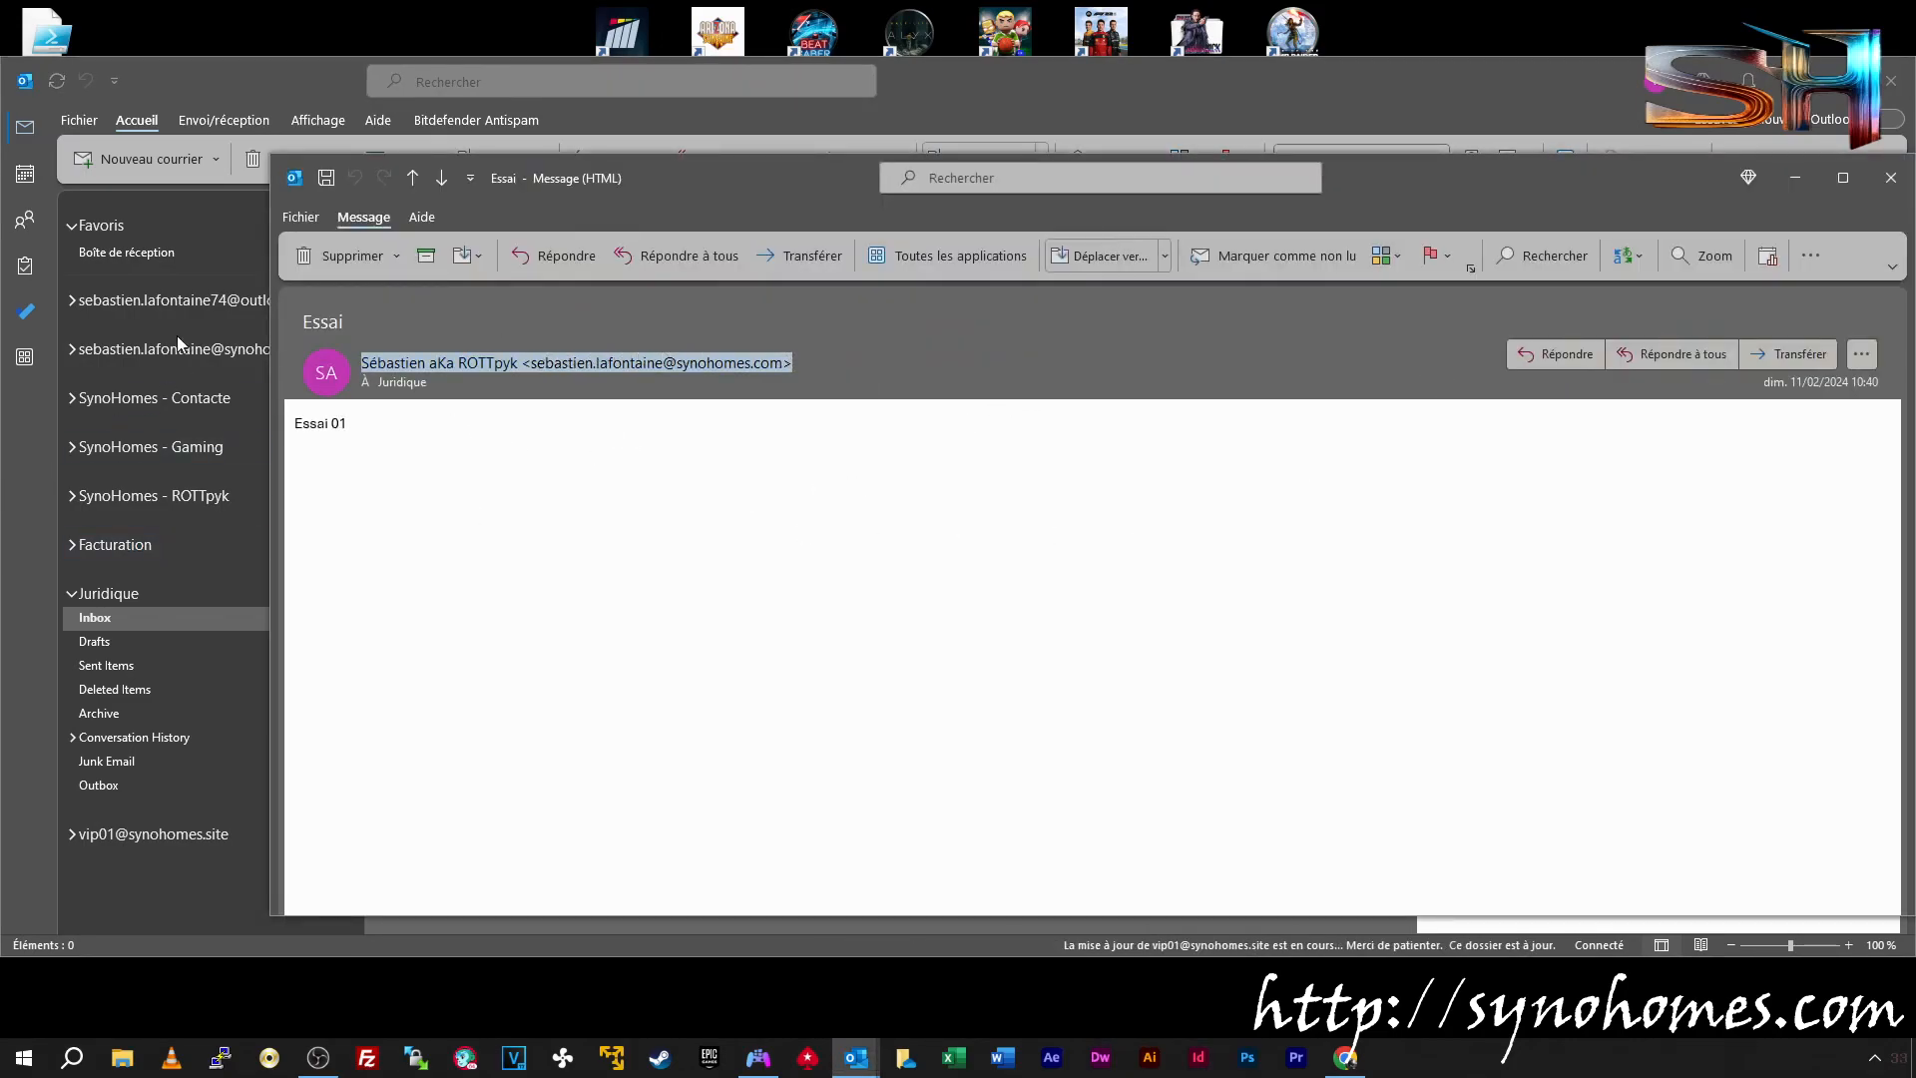
{"action": "triple_click", "coordinate": [385, 429]}
{"action": "left_click", "coordinate": [659, 630]}
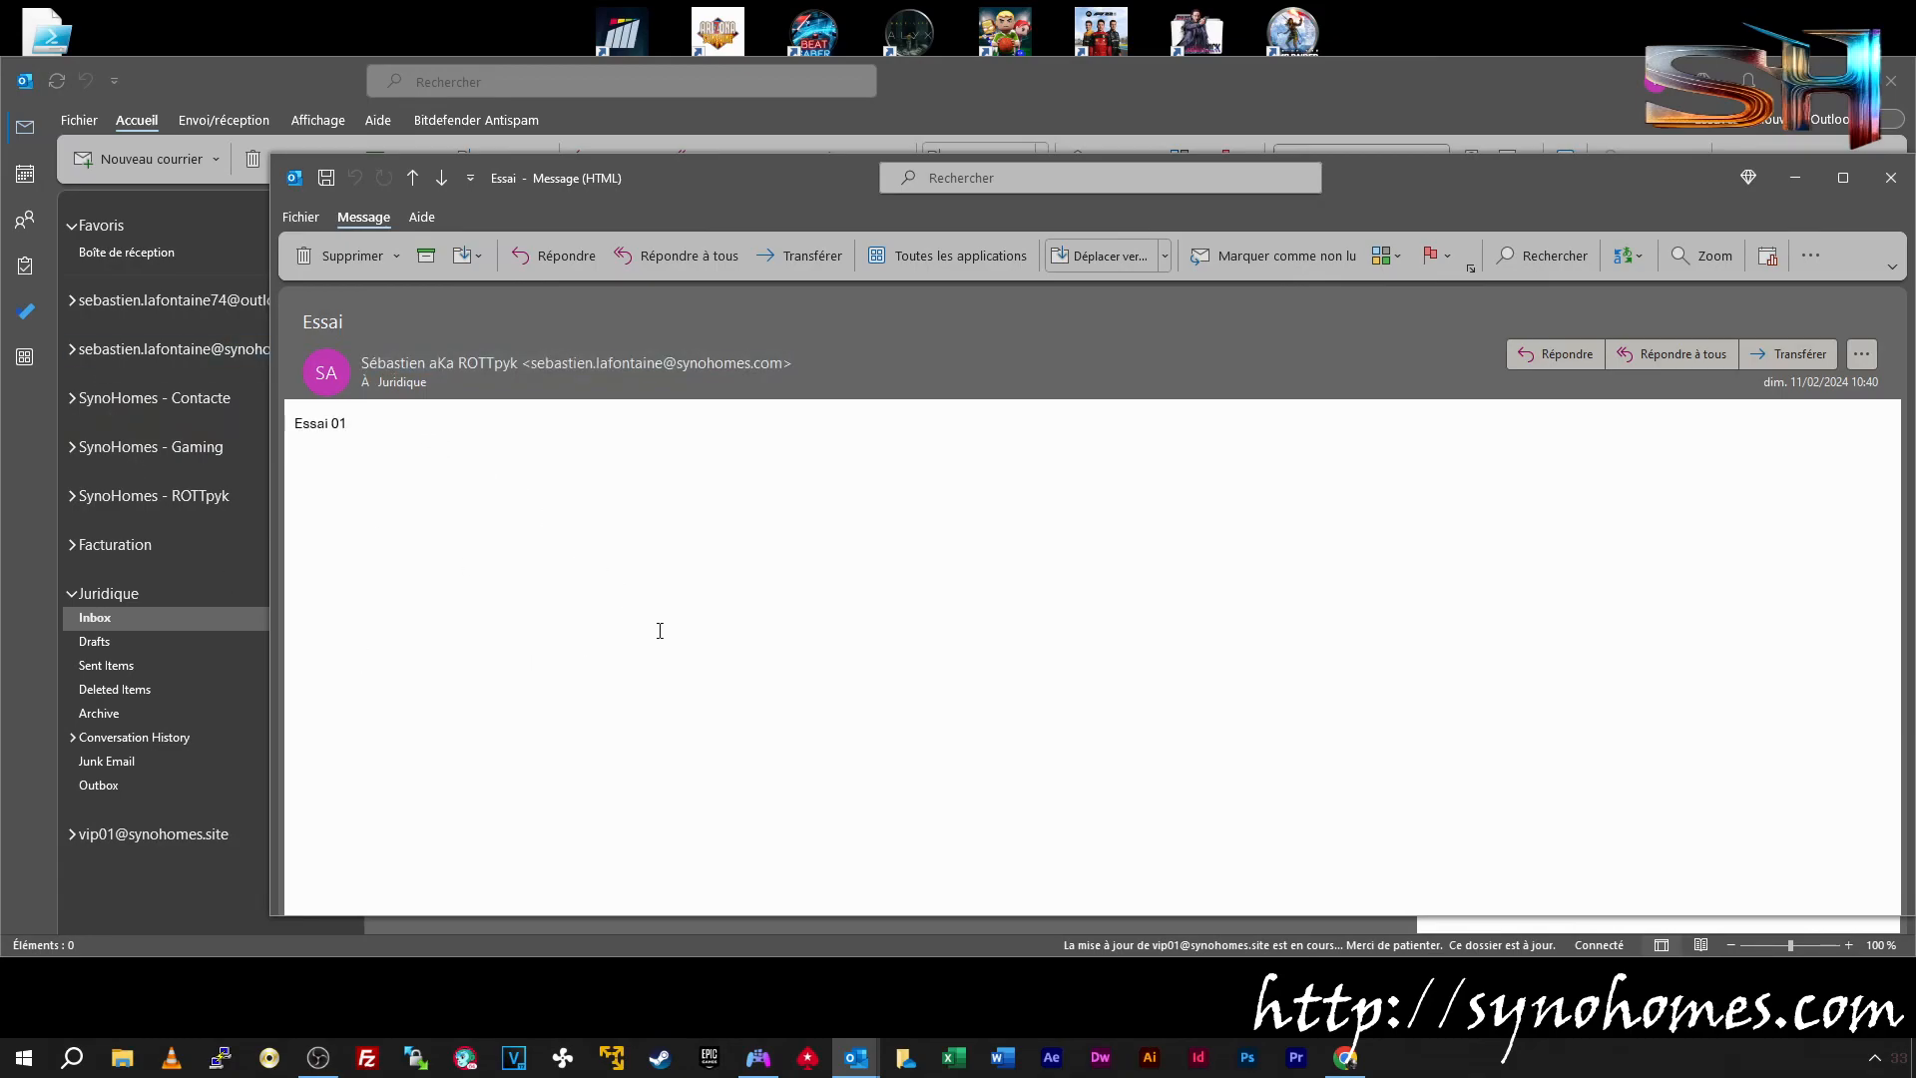
Close the message, collapse Juridique, and start a new blank message
{"action": "left_click", "coordinate": [1890, 176]}
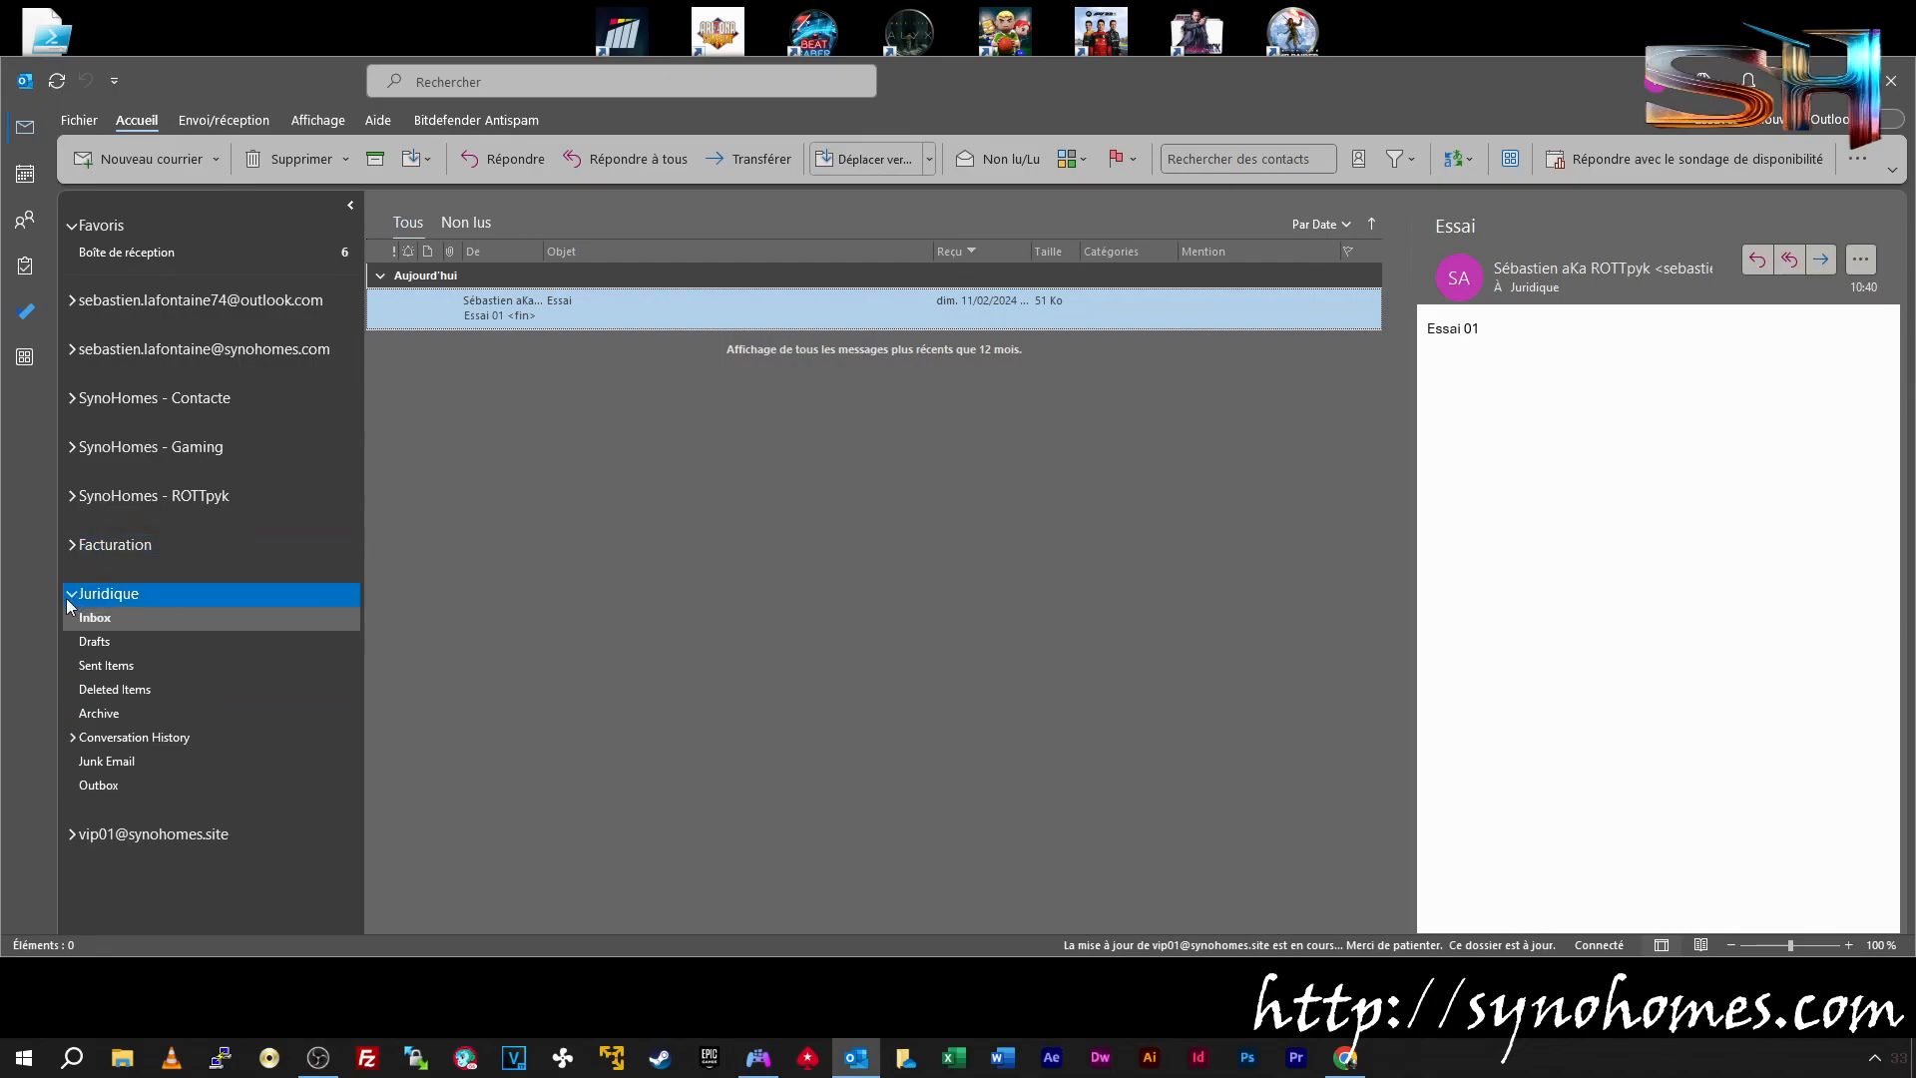
{"action": "left_click", "coordinate": [67, 594]}
{"action": "left_click", "coordinate": [106, 161]}
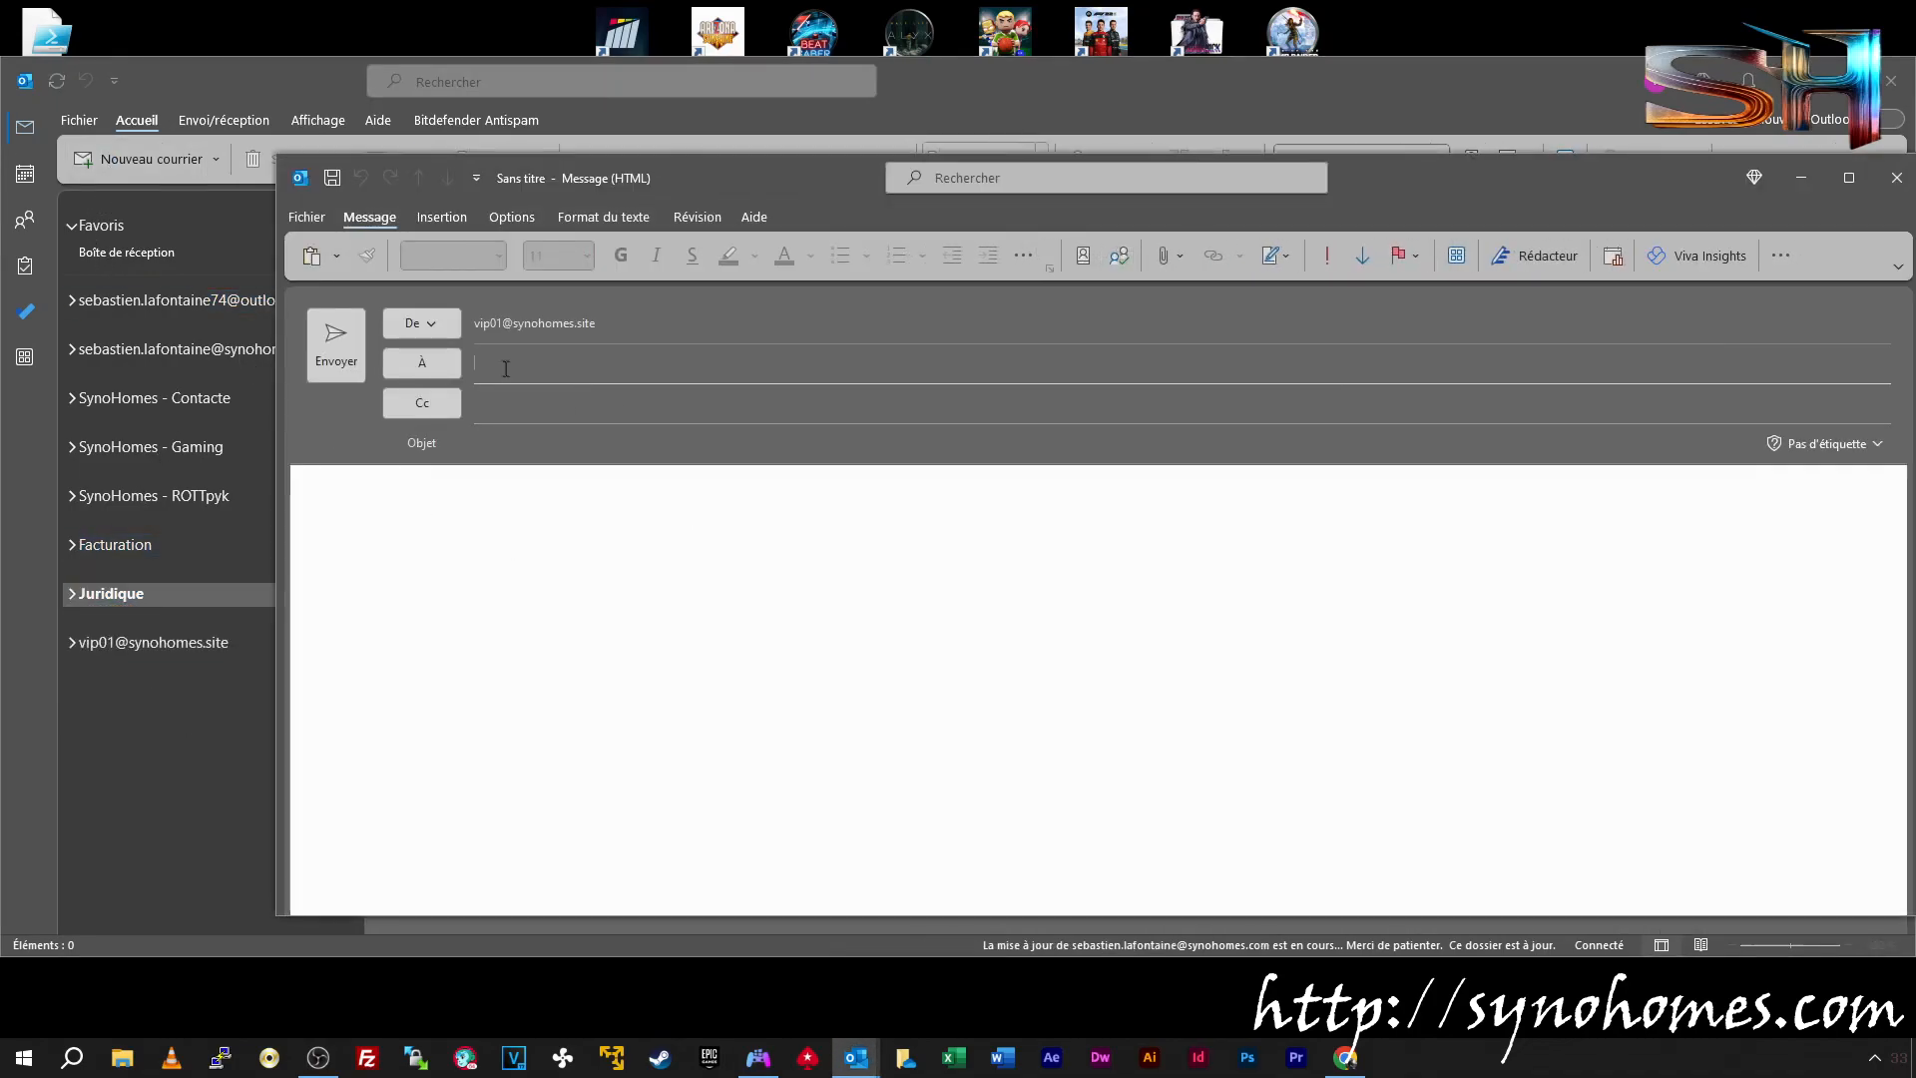
Send 'Essai 02' to the Facturation mailbox with Juridique in Cc
{"action": "left_click", "coordinate": [500, 365]}
{"action": "type", "text": "facturation"}
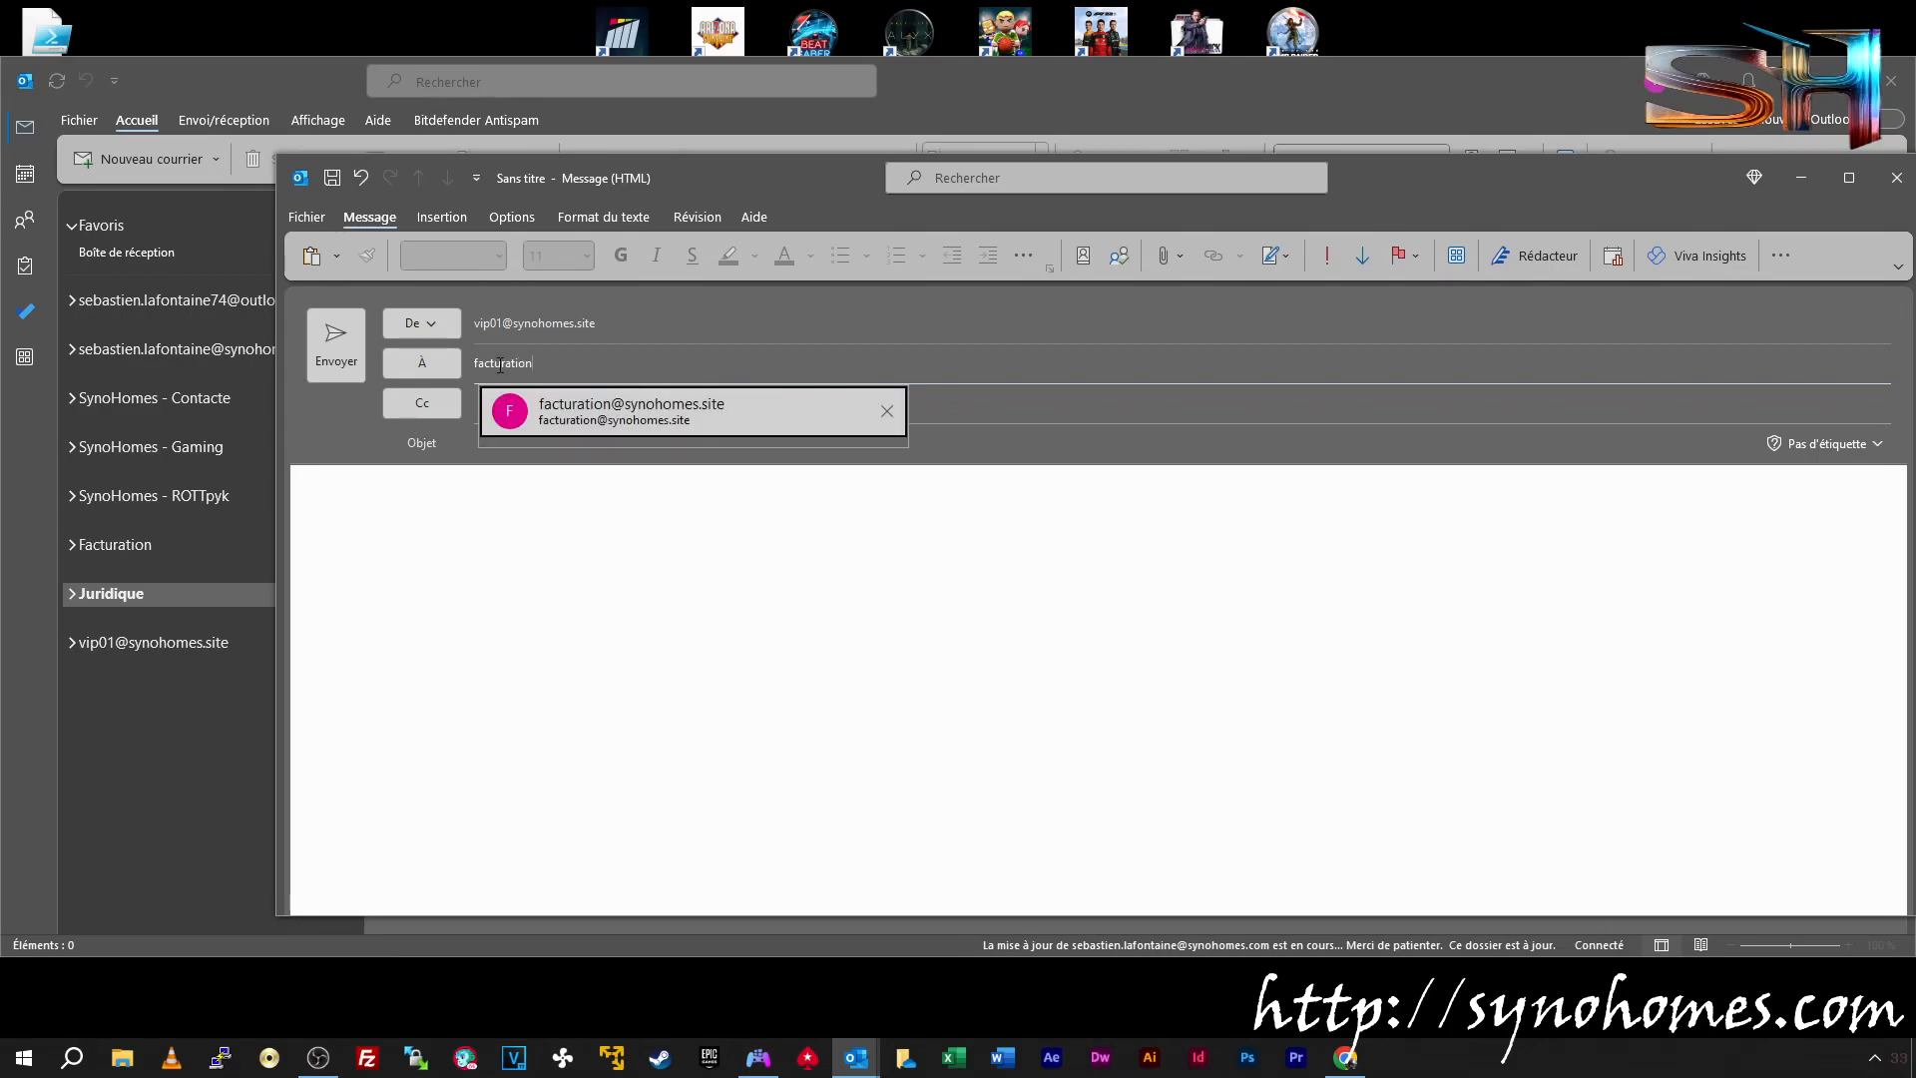
{"action": "left_click", "coordinate": [598, 409]}
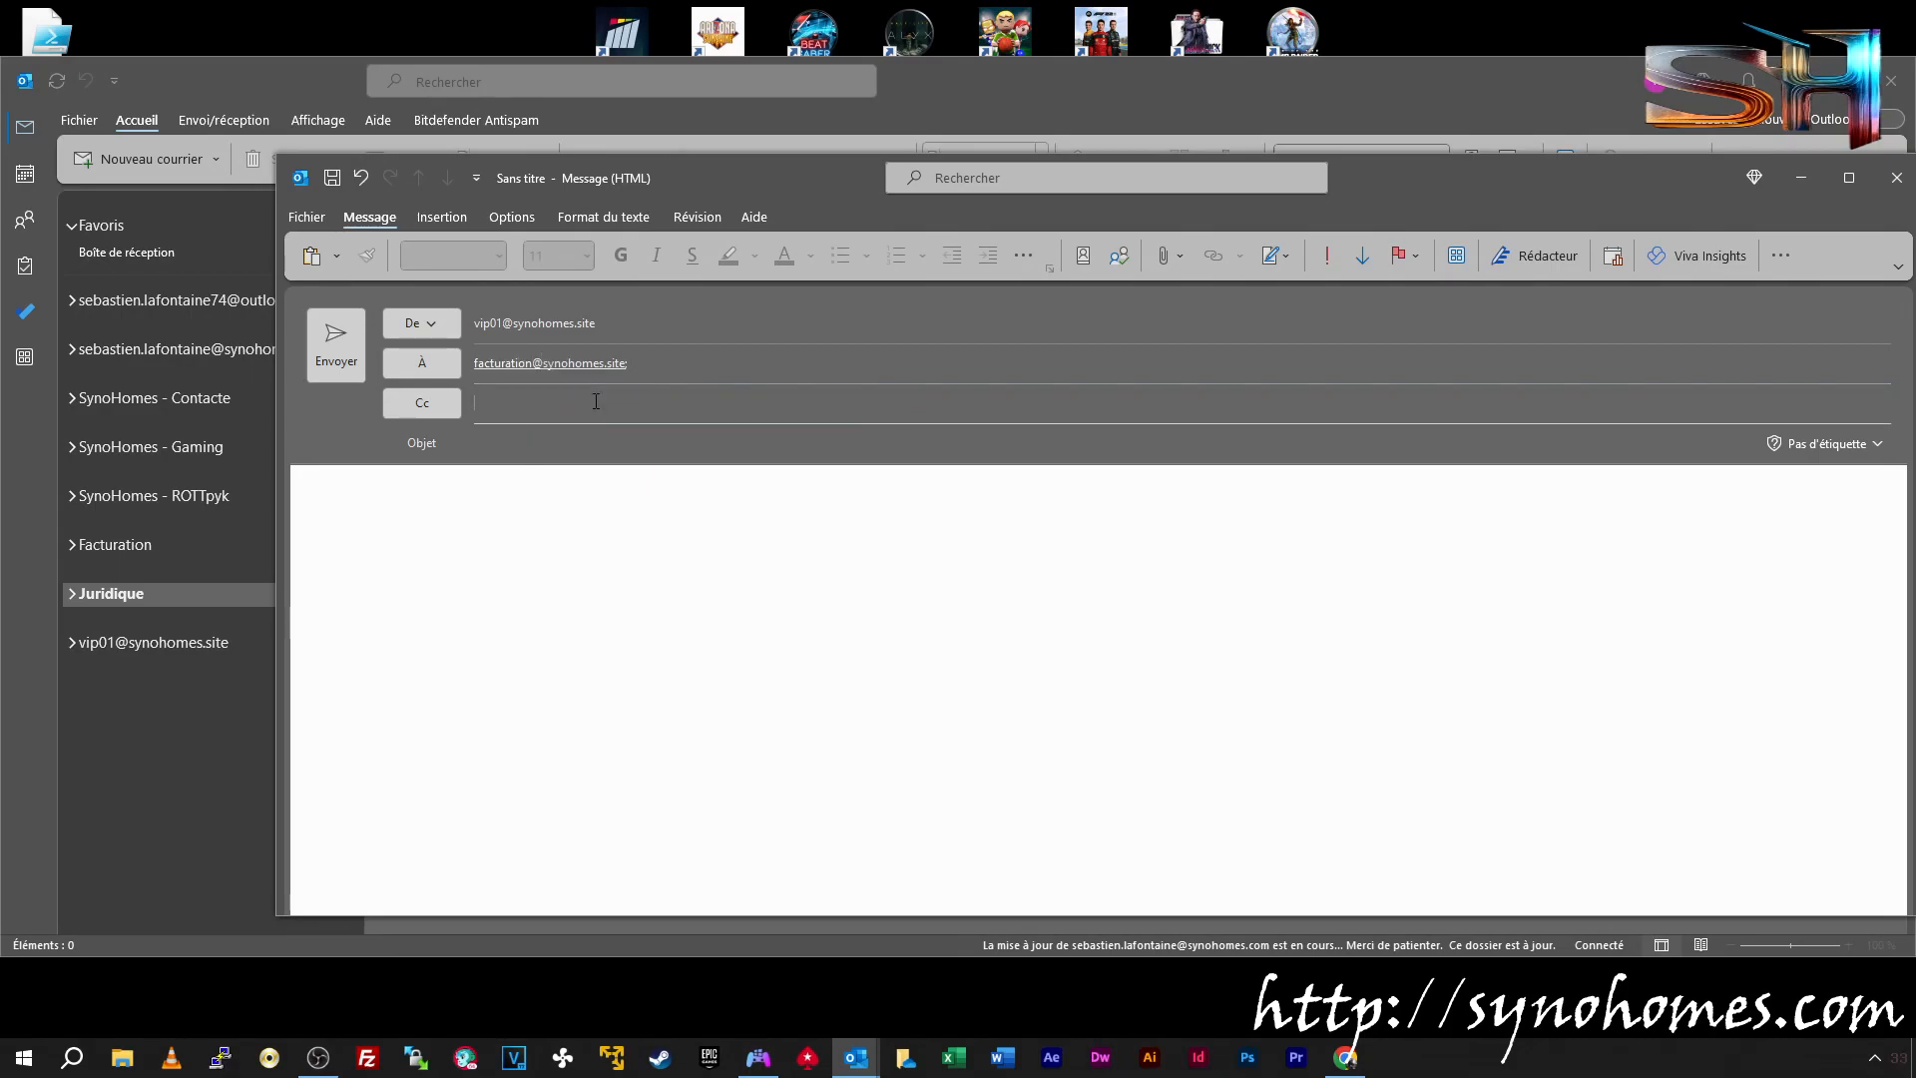
{"action": "left_click", "coordinate": [543, 474]}
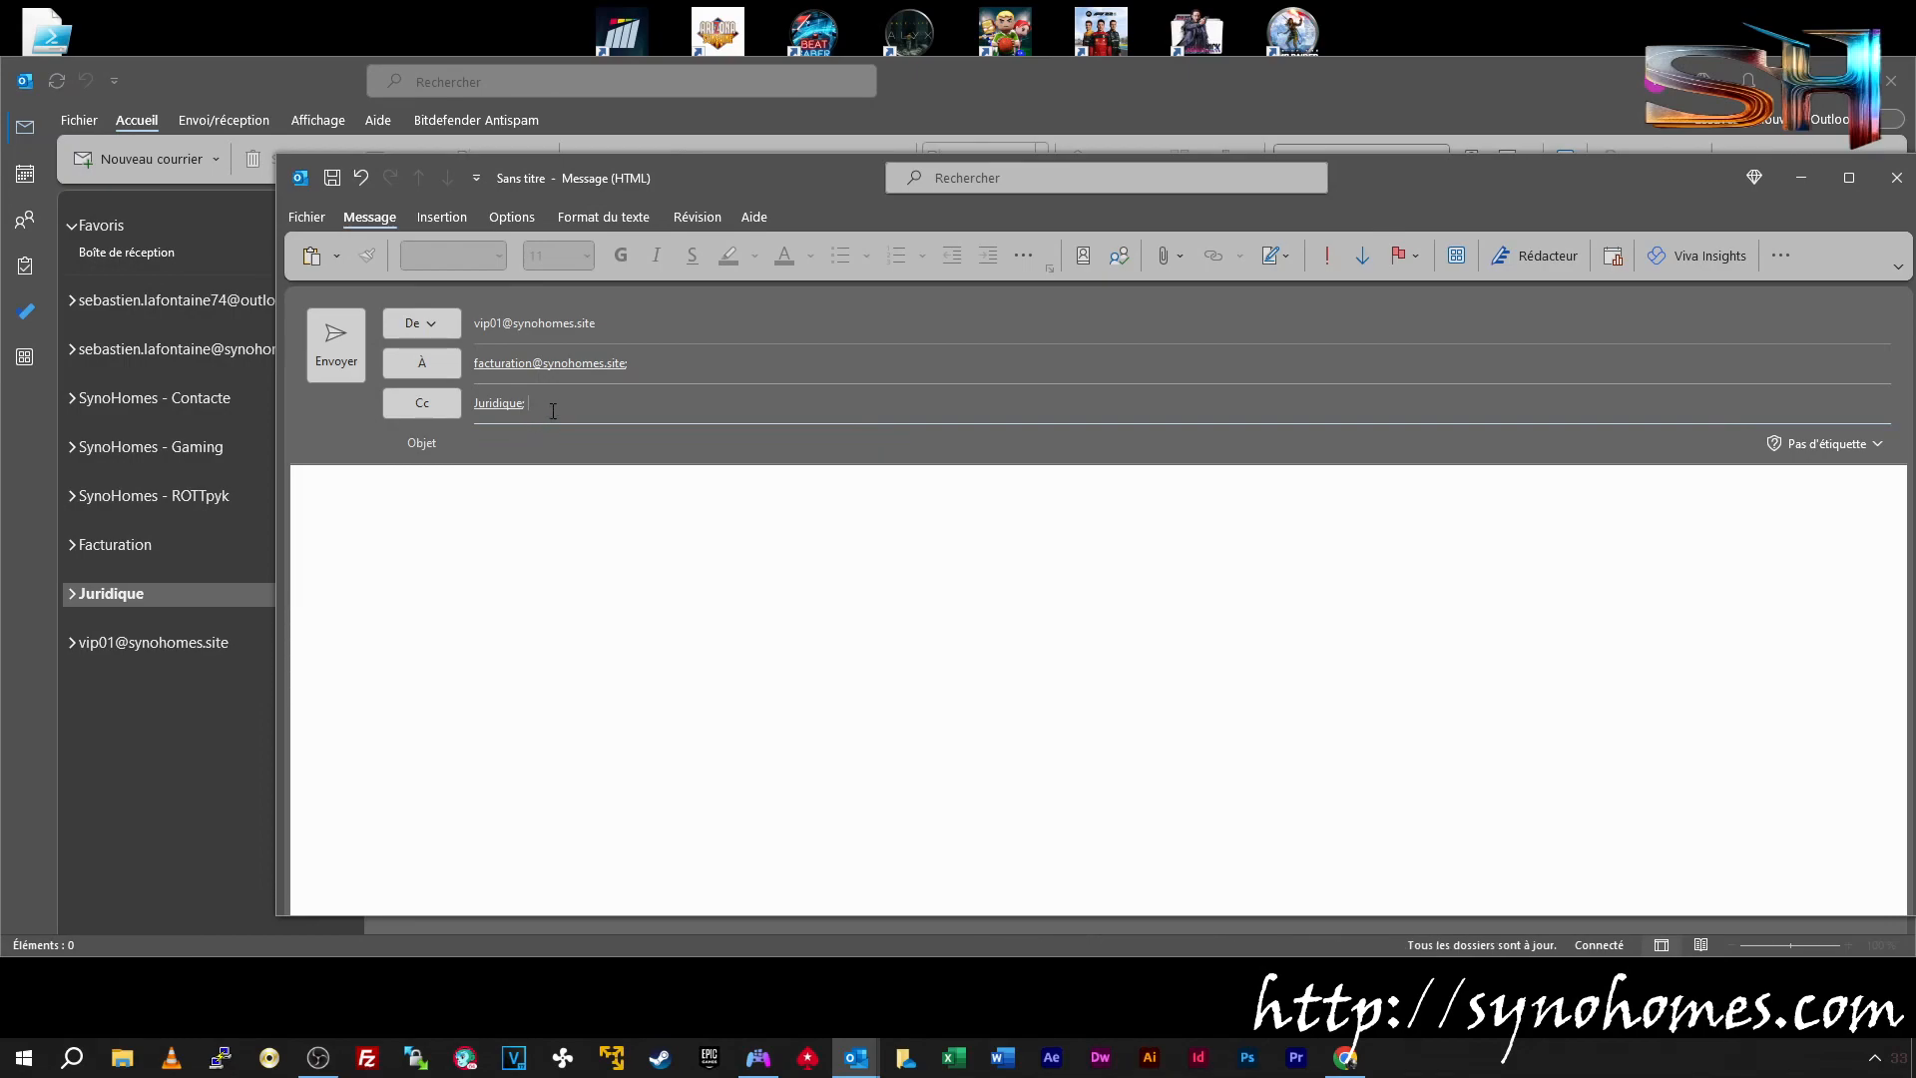
{"action": "left_click", "coordinate": [574, 456]}
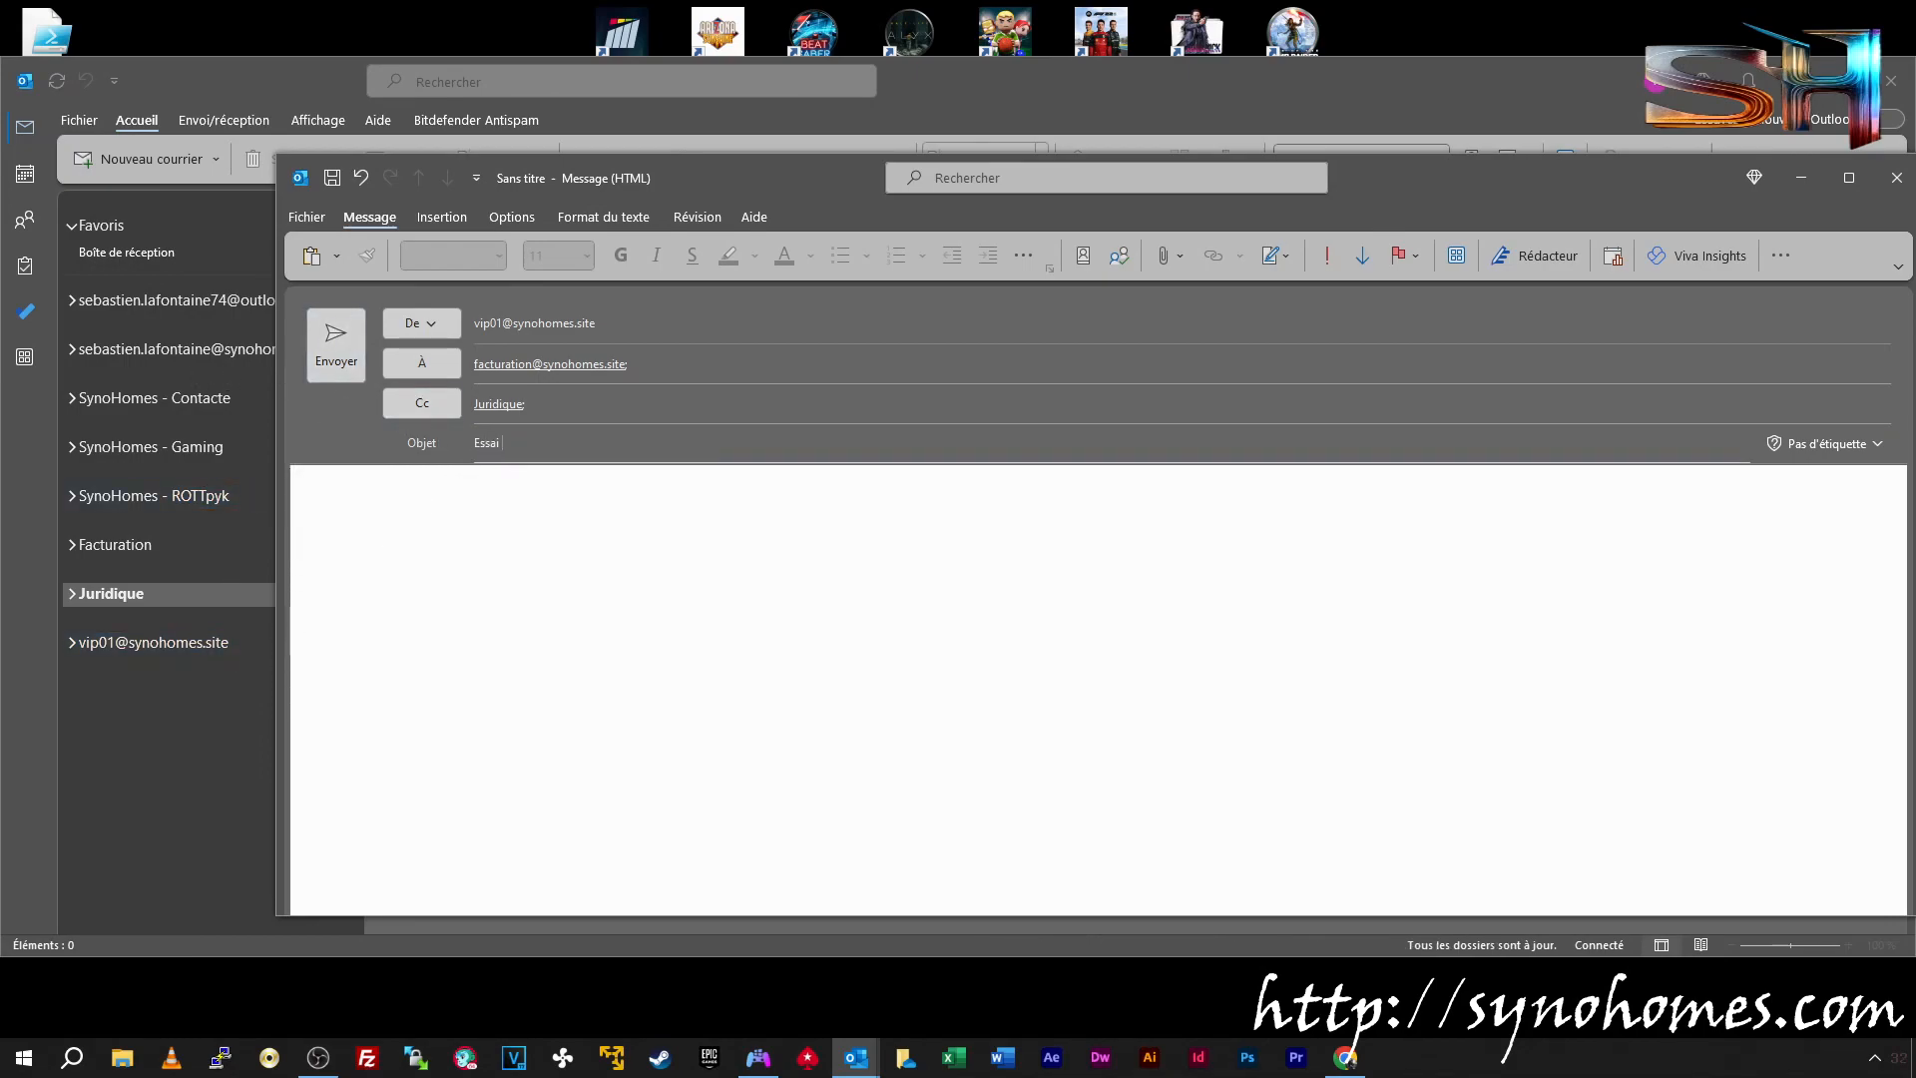
{"action": "key", "text": "Tab"}
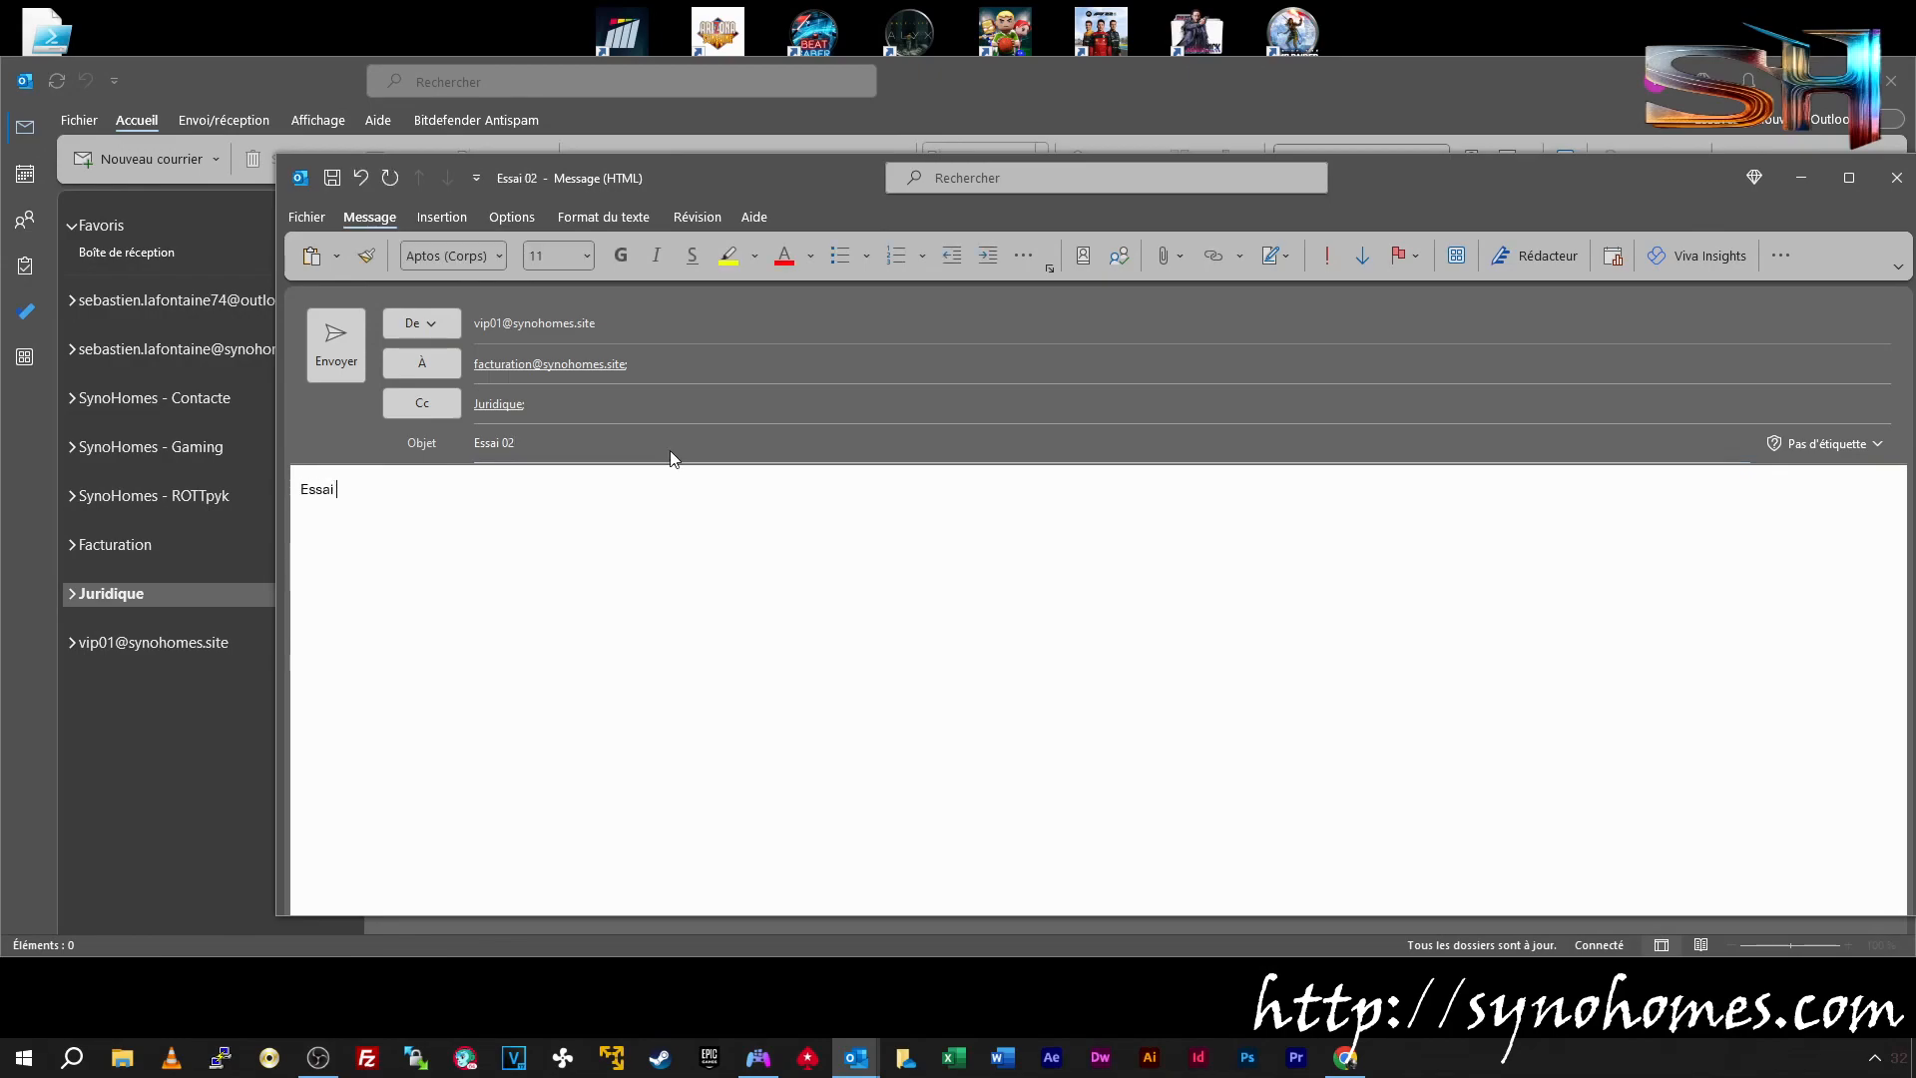
{"action": "left_click", "coordinate": [336, 350]}
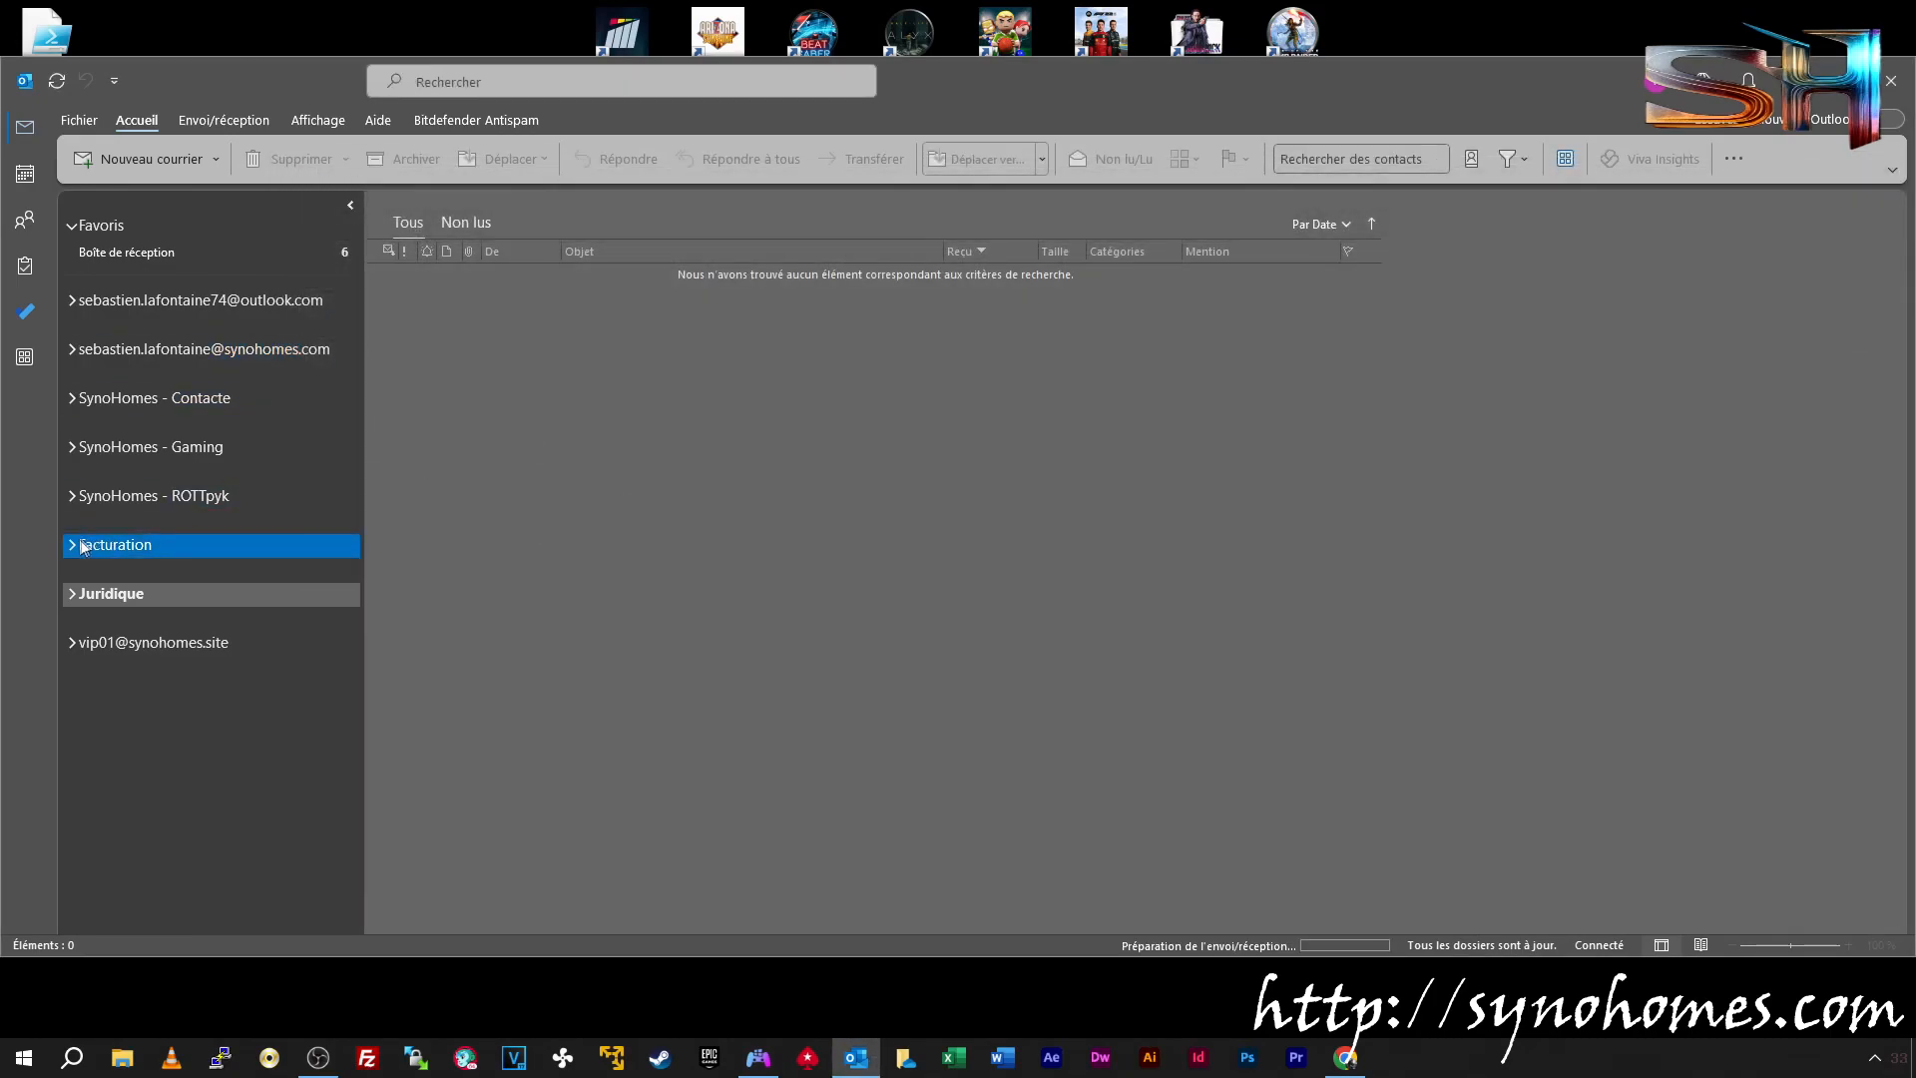
{"action": "left_click", "coordinate": [70, 544]}
{"action": "left_click", "coordinate": [72, 784]}
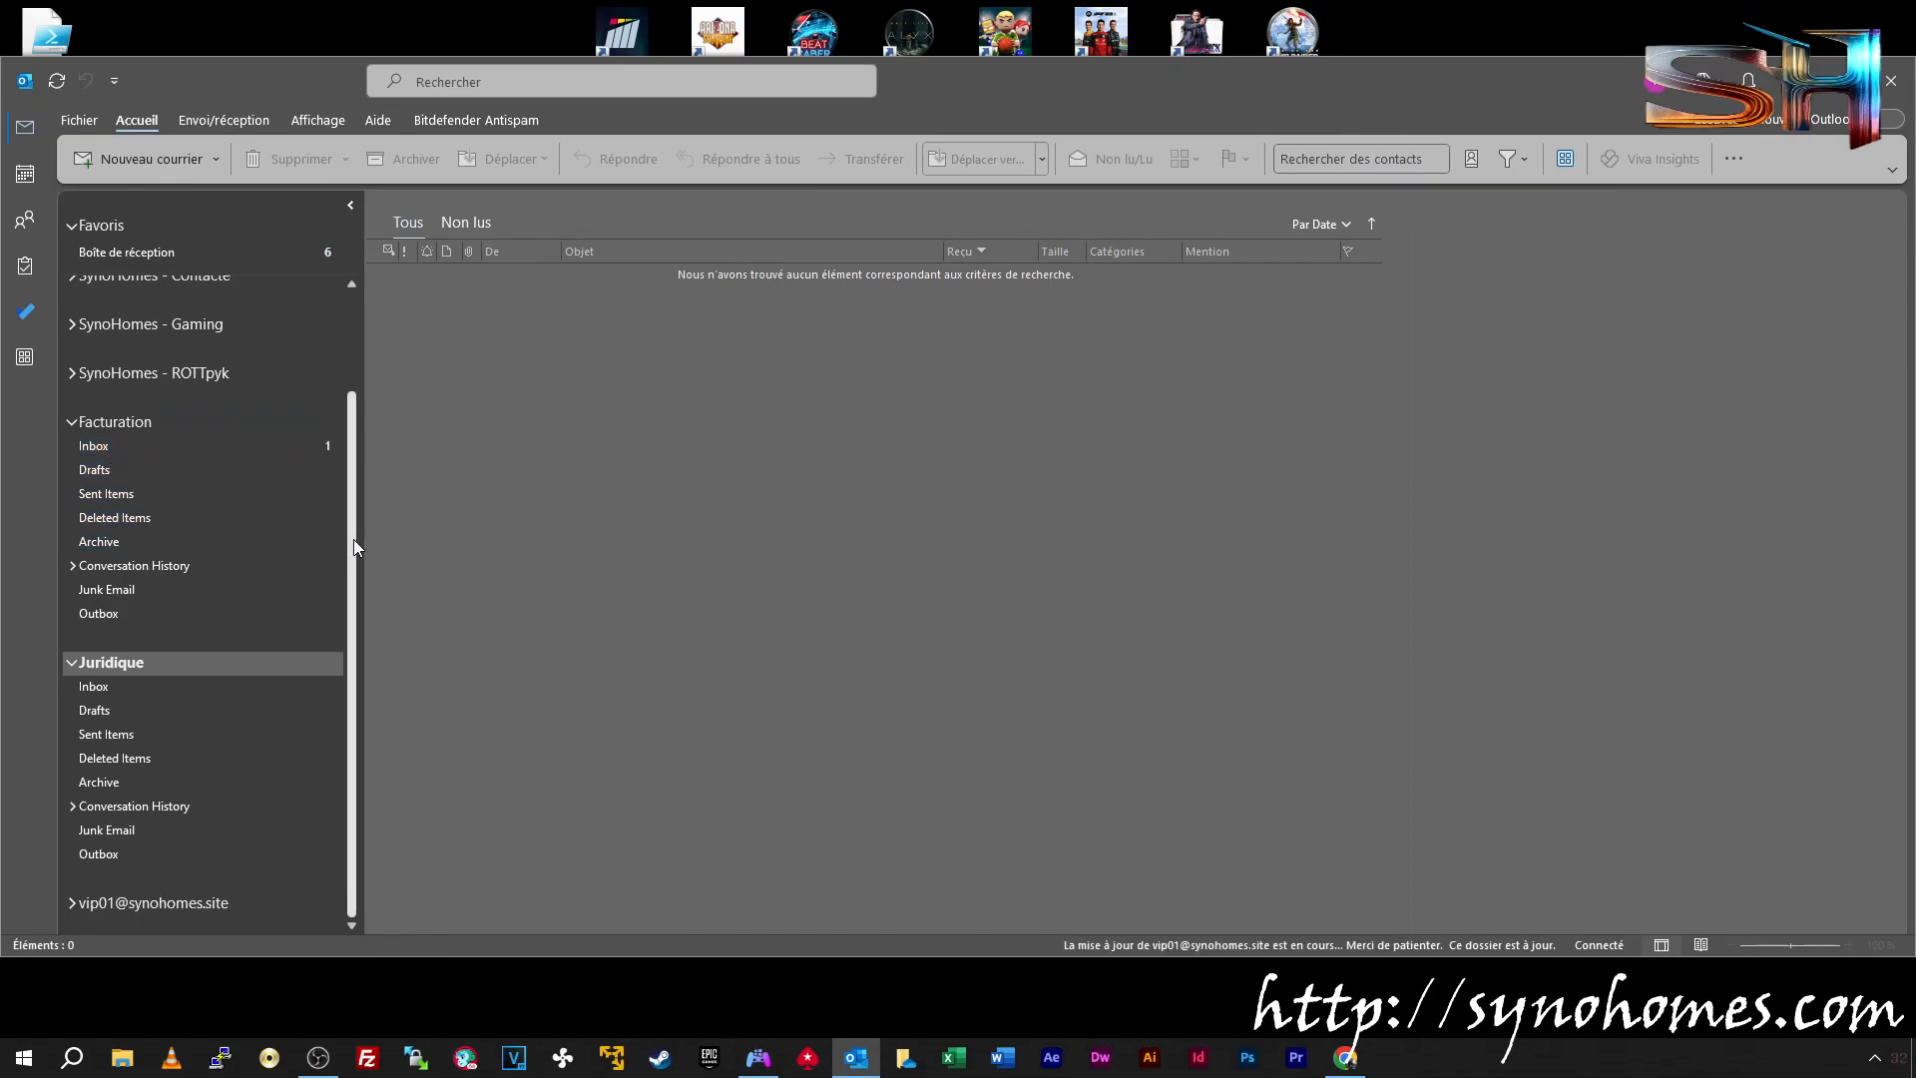
{"action": "left_click", "coordinate": [110, 462]}
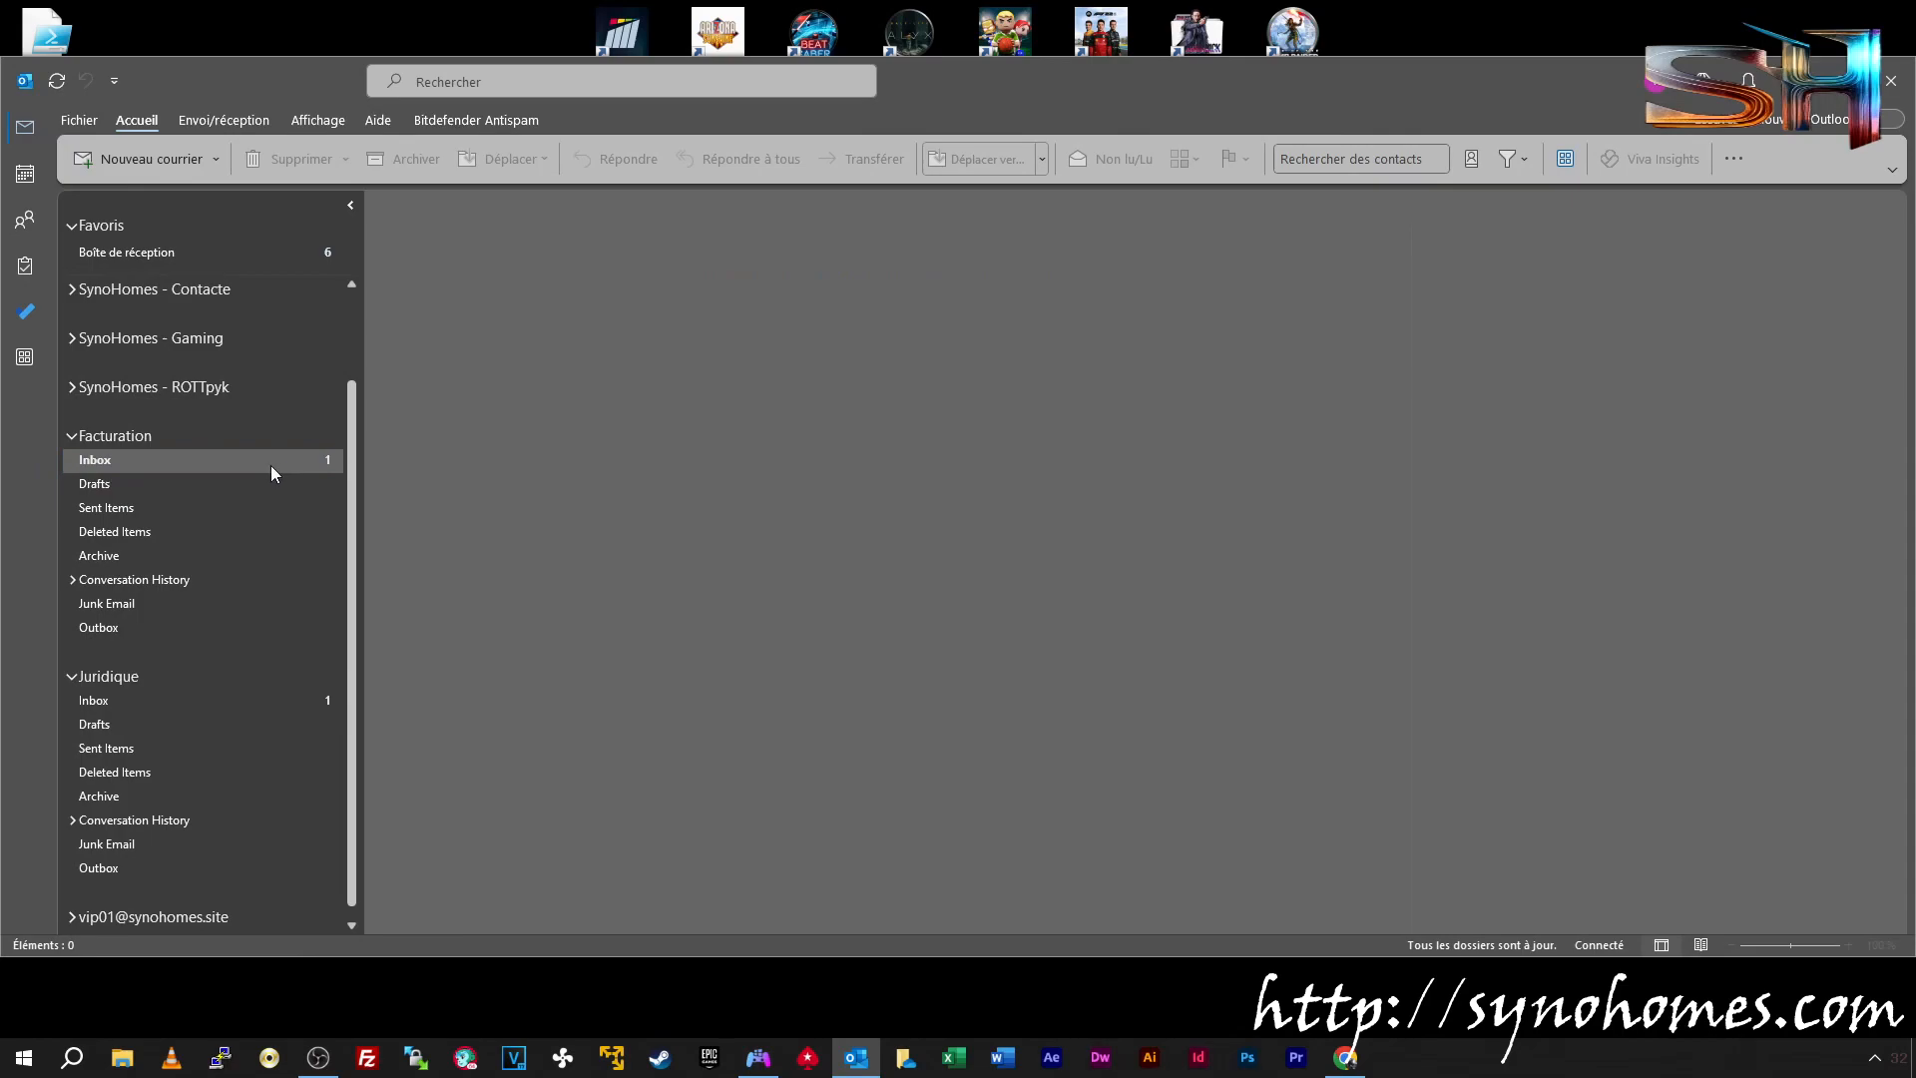
{"action": "left_click", "coordinate": [519, 311]}
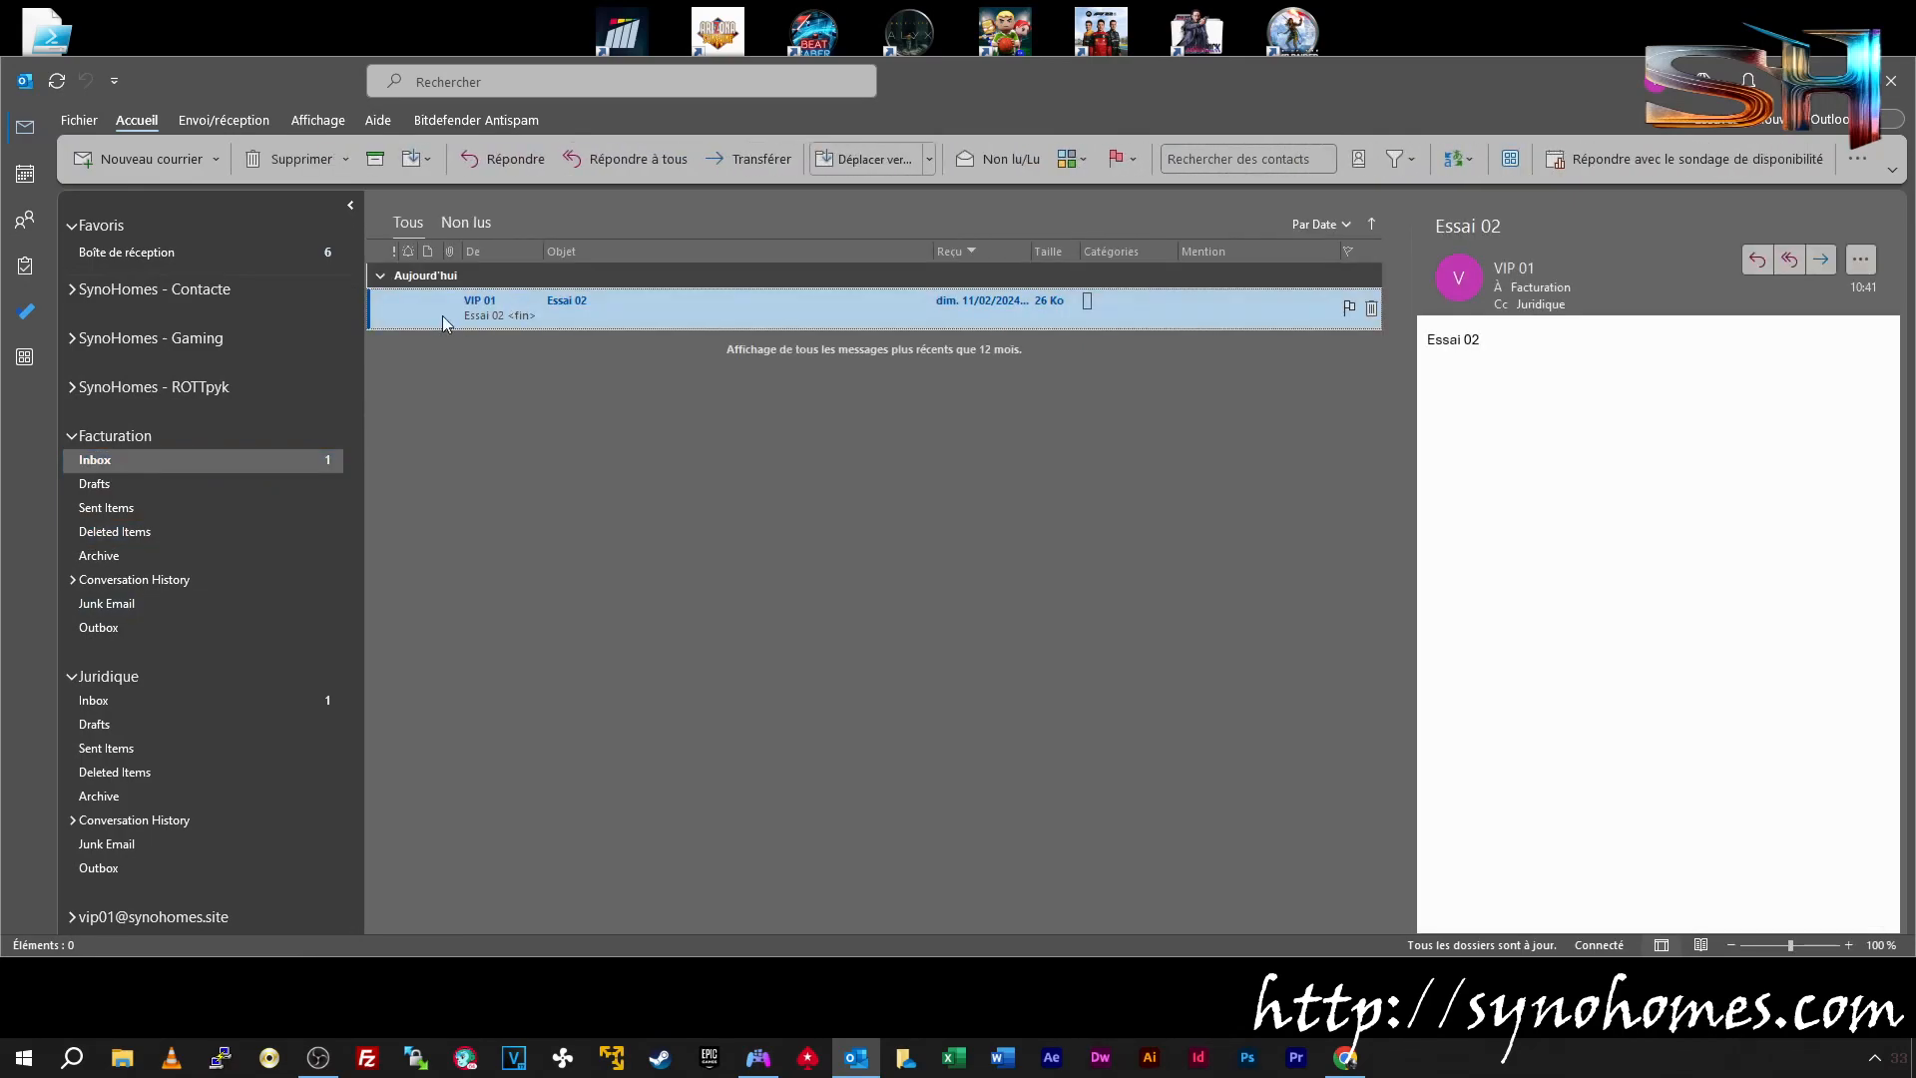
{"action": "left_click", "coordinate": [219, 705]}
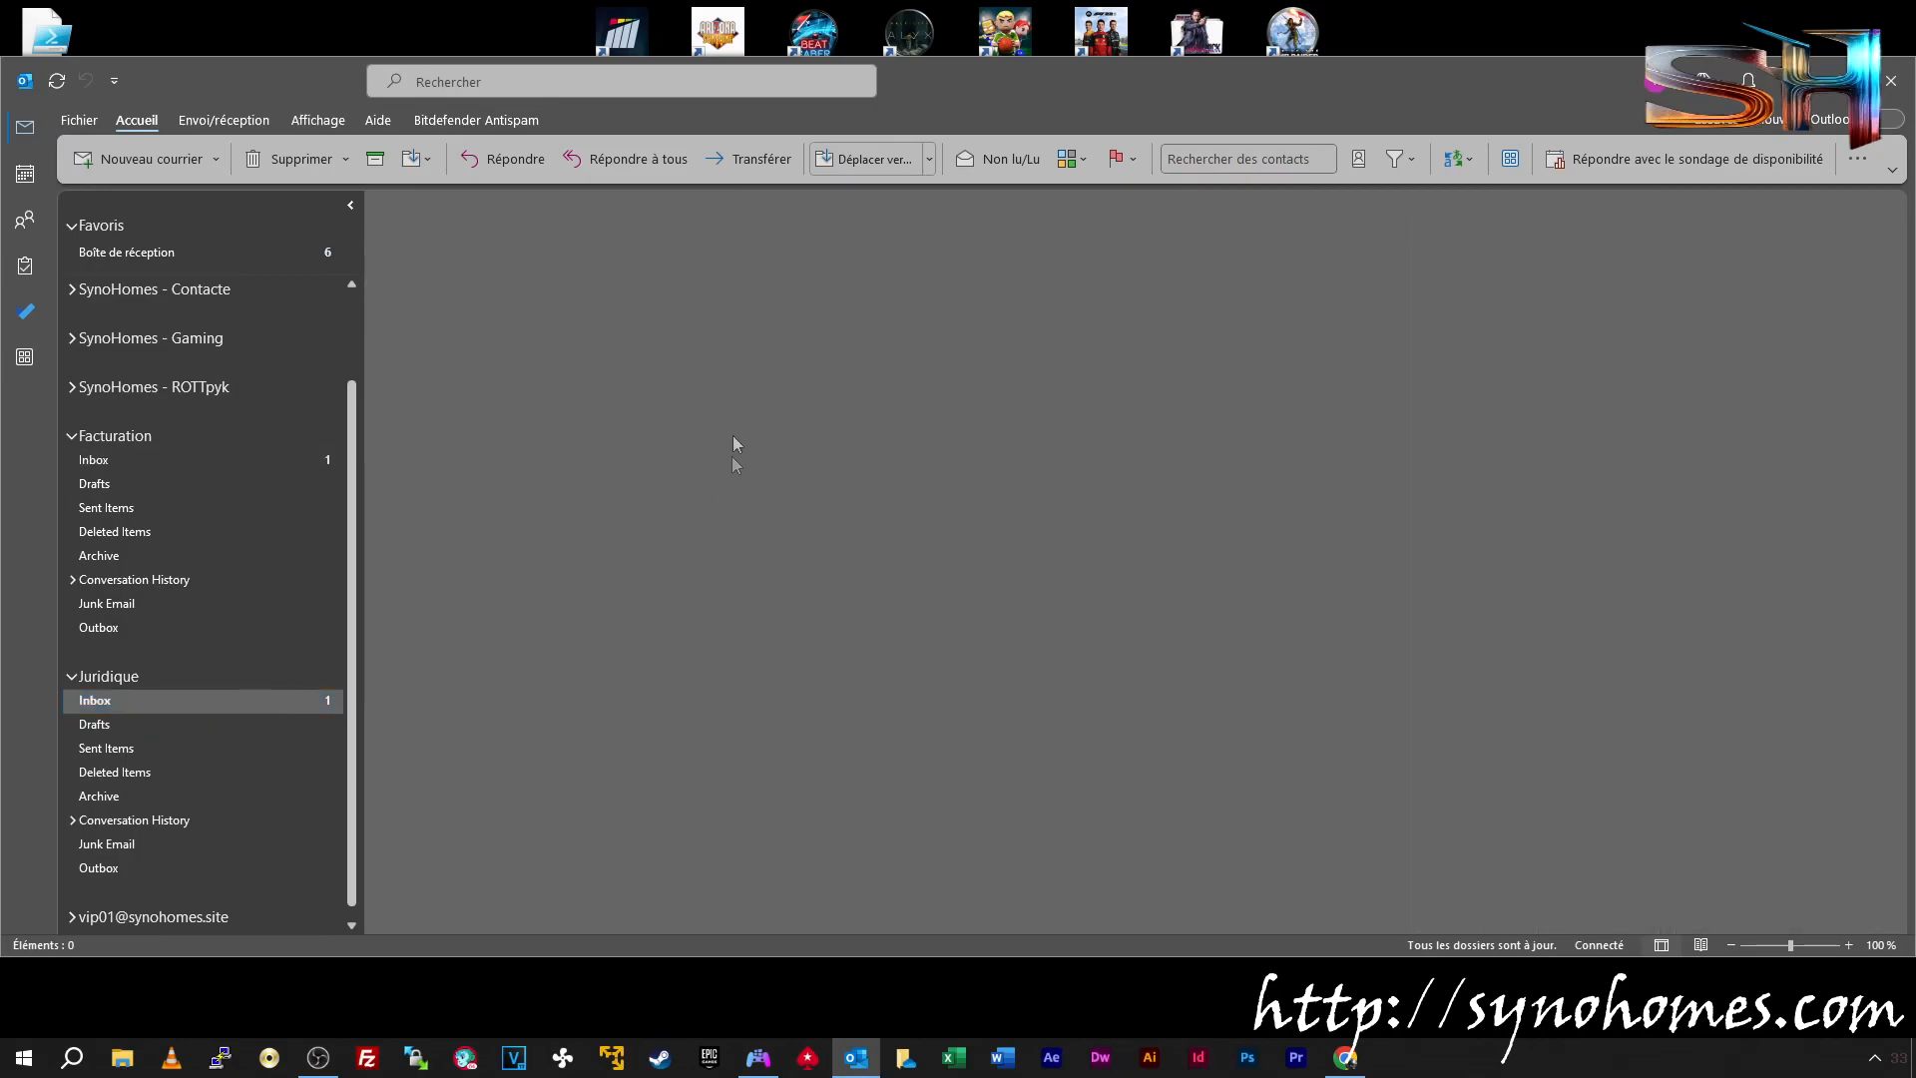
{"action": "left_click", "coordinate": [717, 298]}
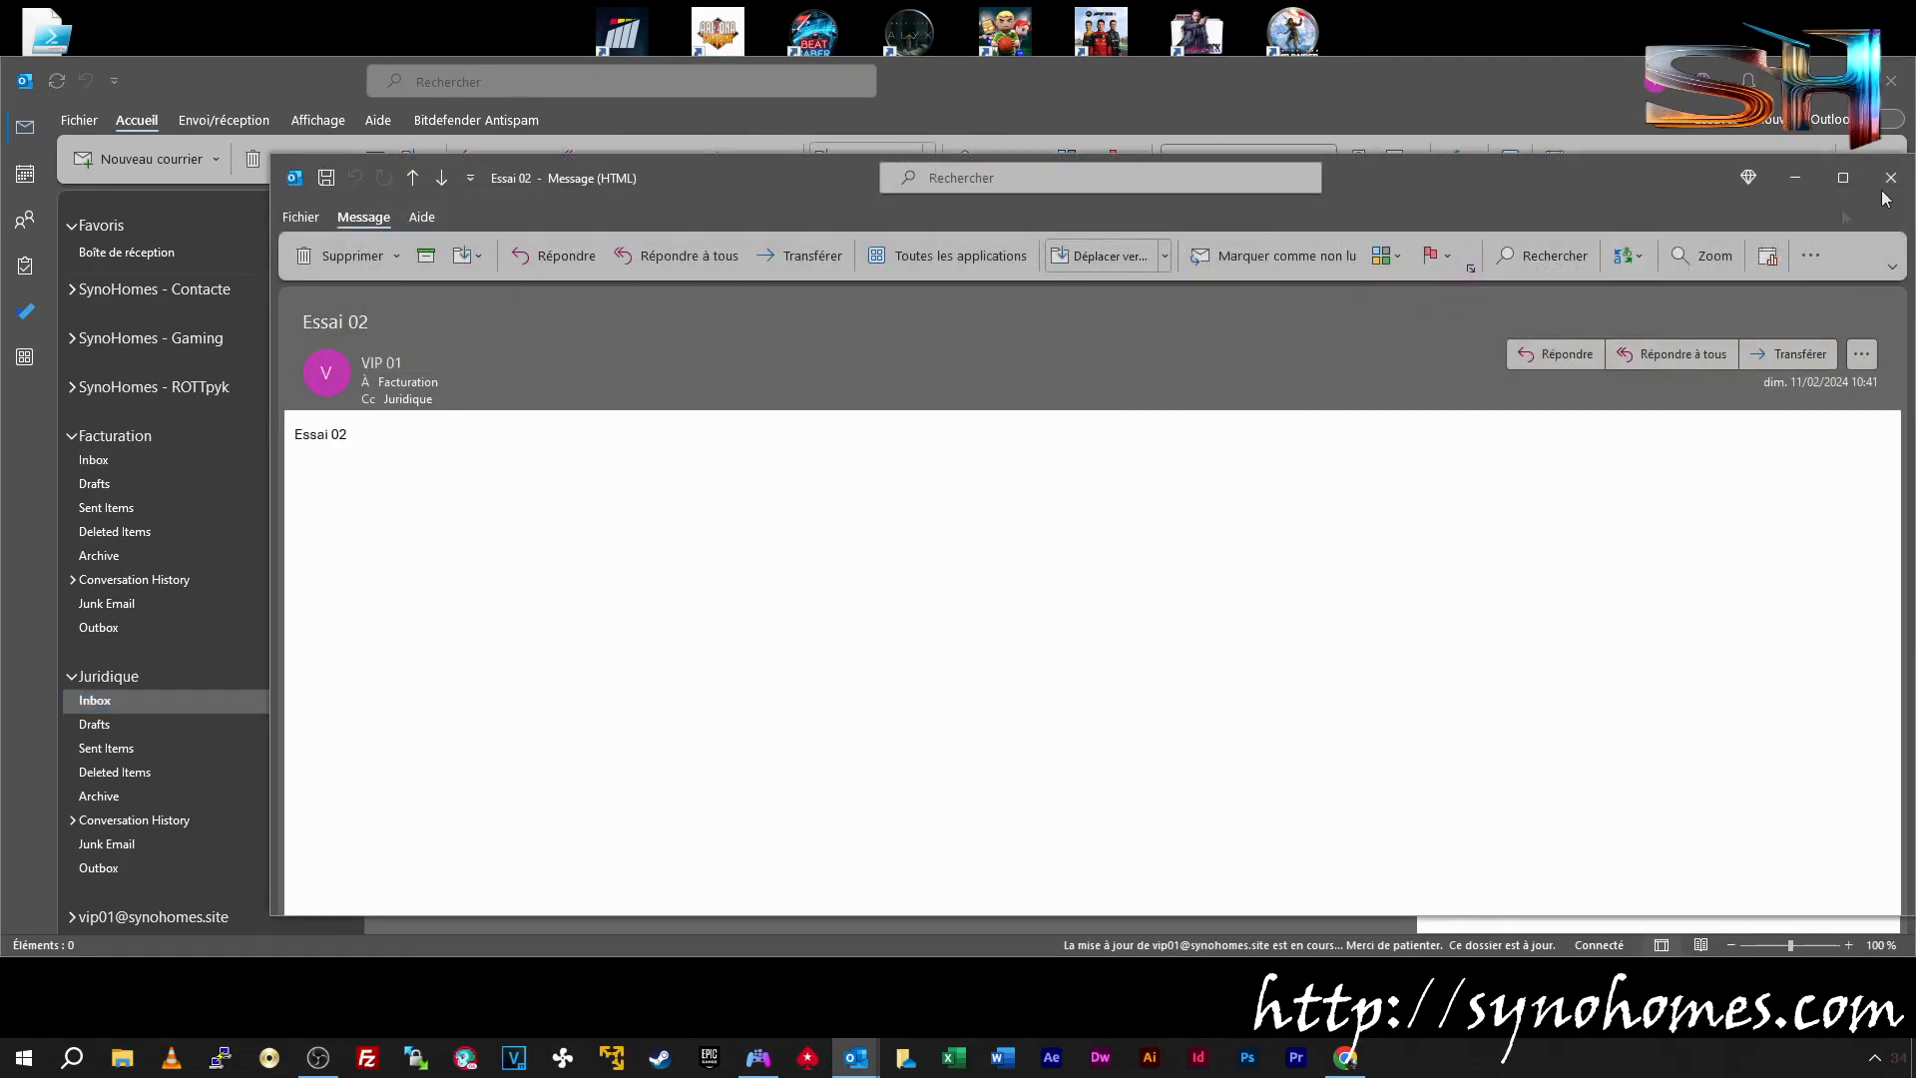
{"action": "left_click", "coordinate": [1890, 176]}
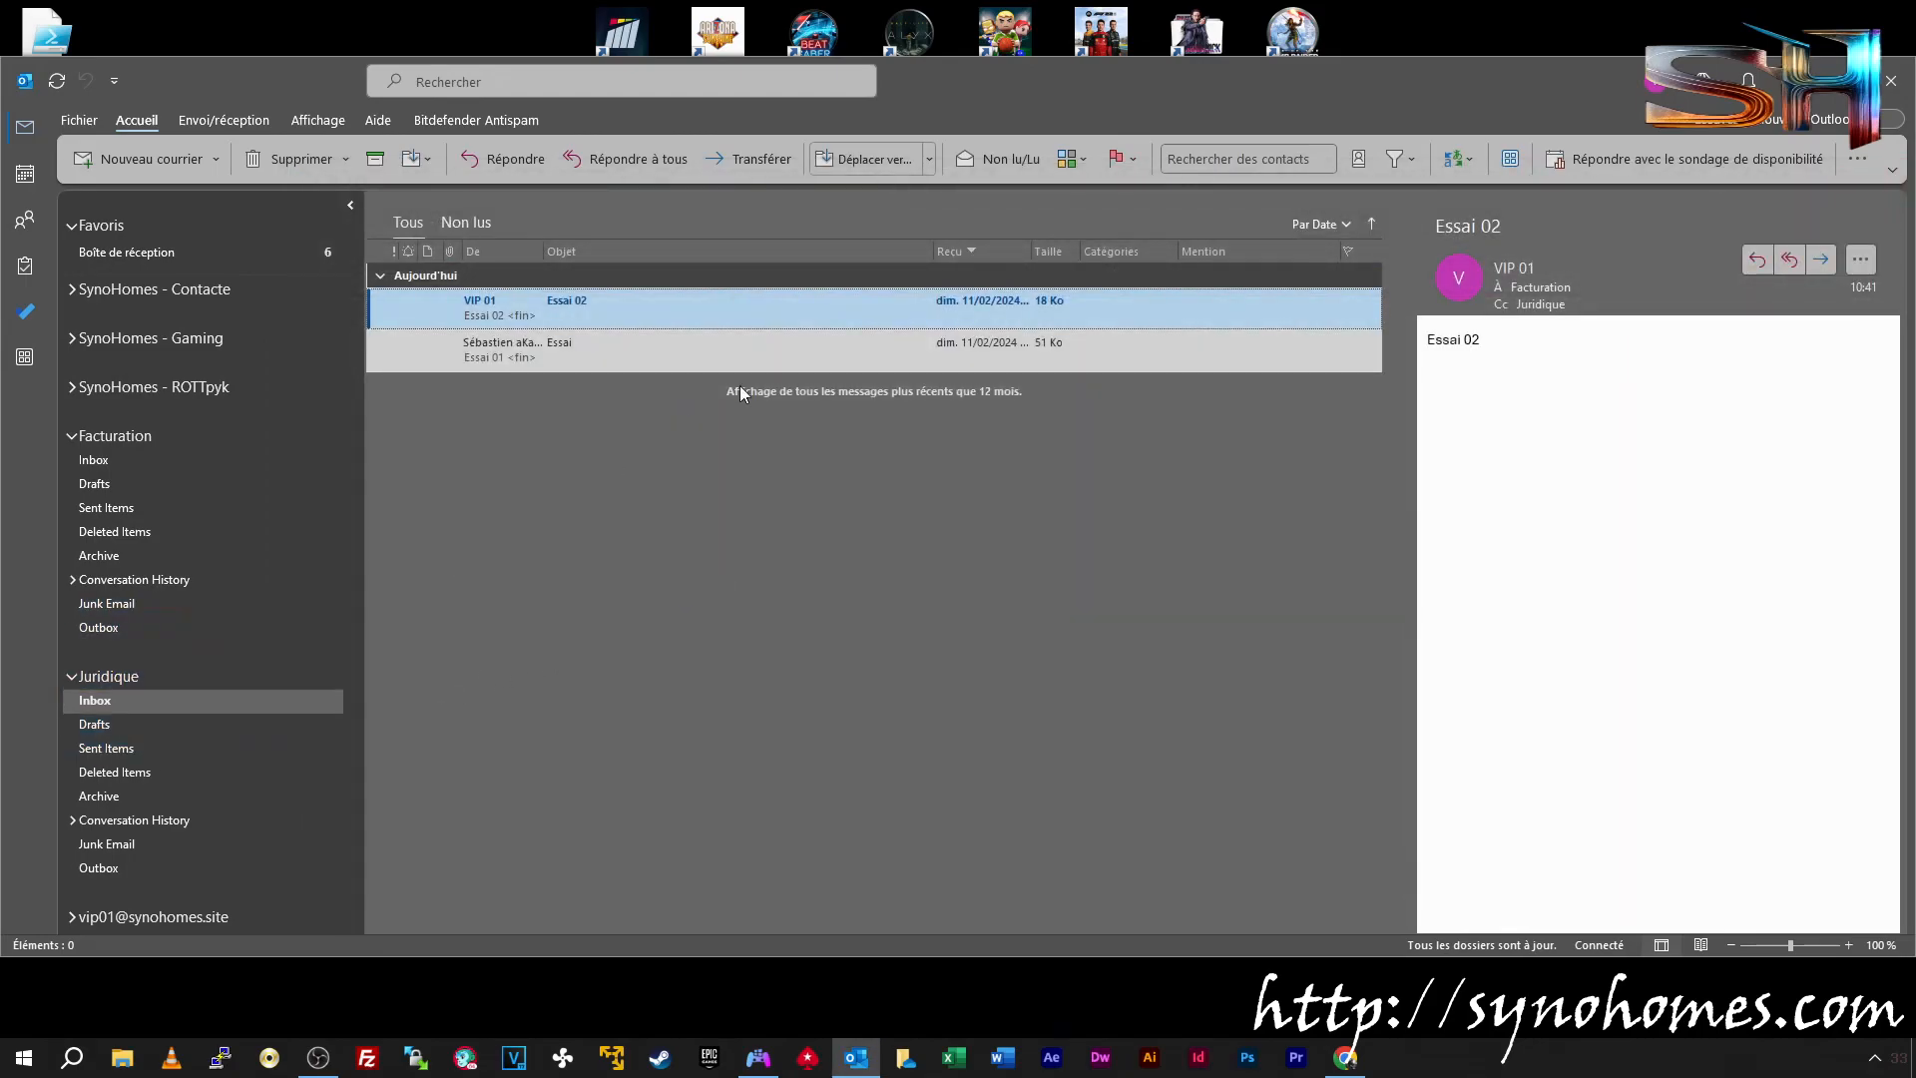
{"action": "left_click", "coordinate": [1891, 81]}
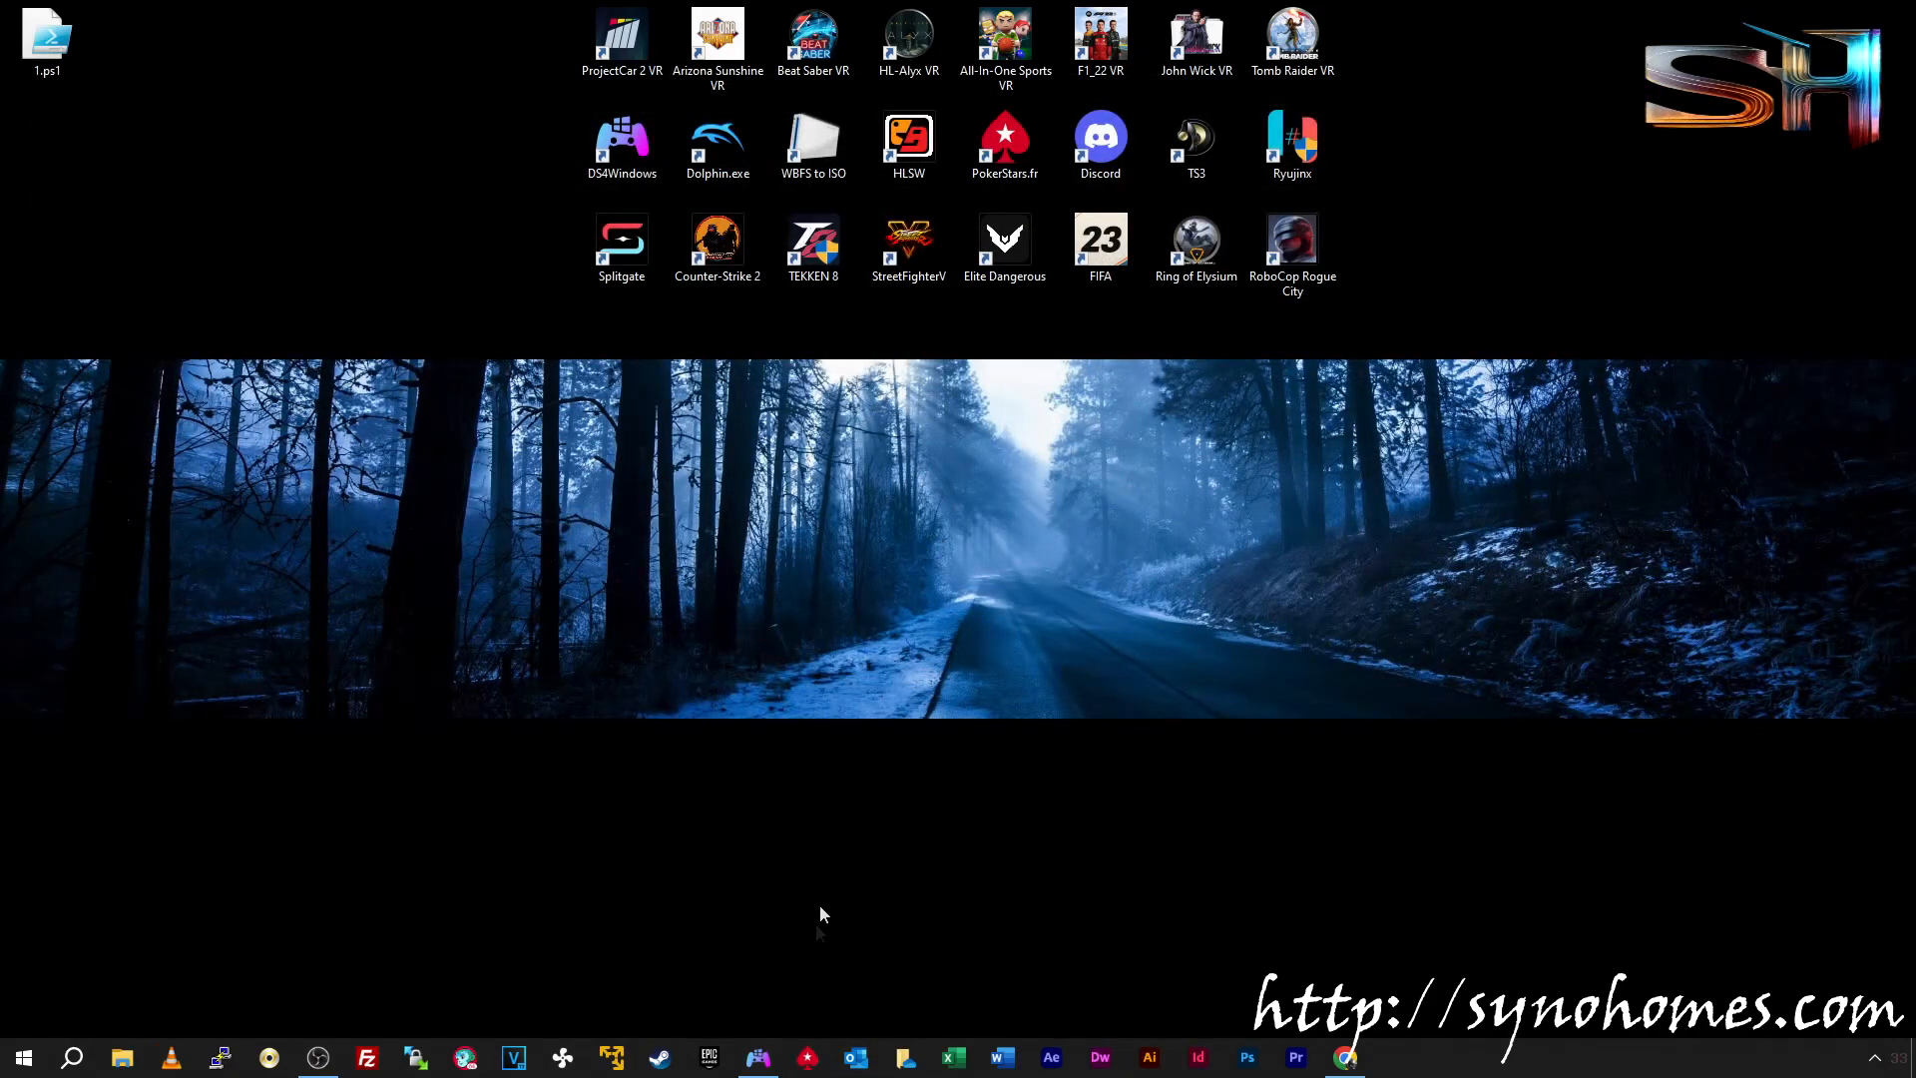
Check the Contact, Facturation and Juridique shared mailboxes in the admin center, then relaunch Outlook
{"action": "left_click", "coordinate": [1345, 1057]}
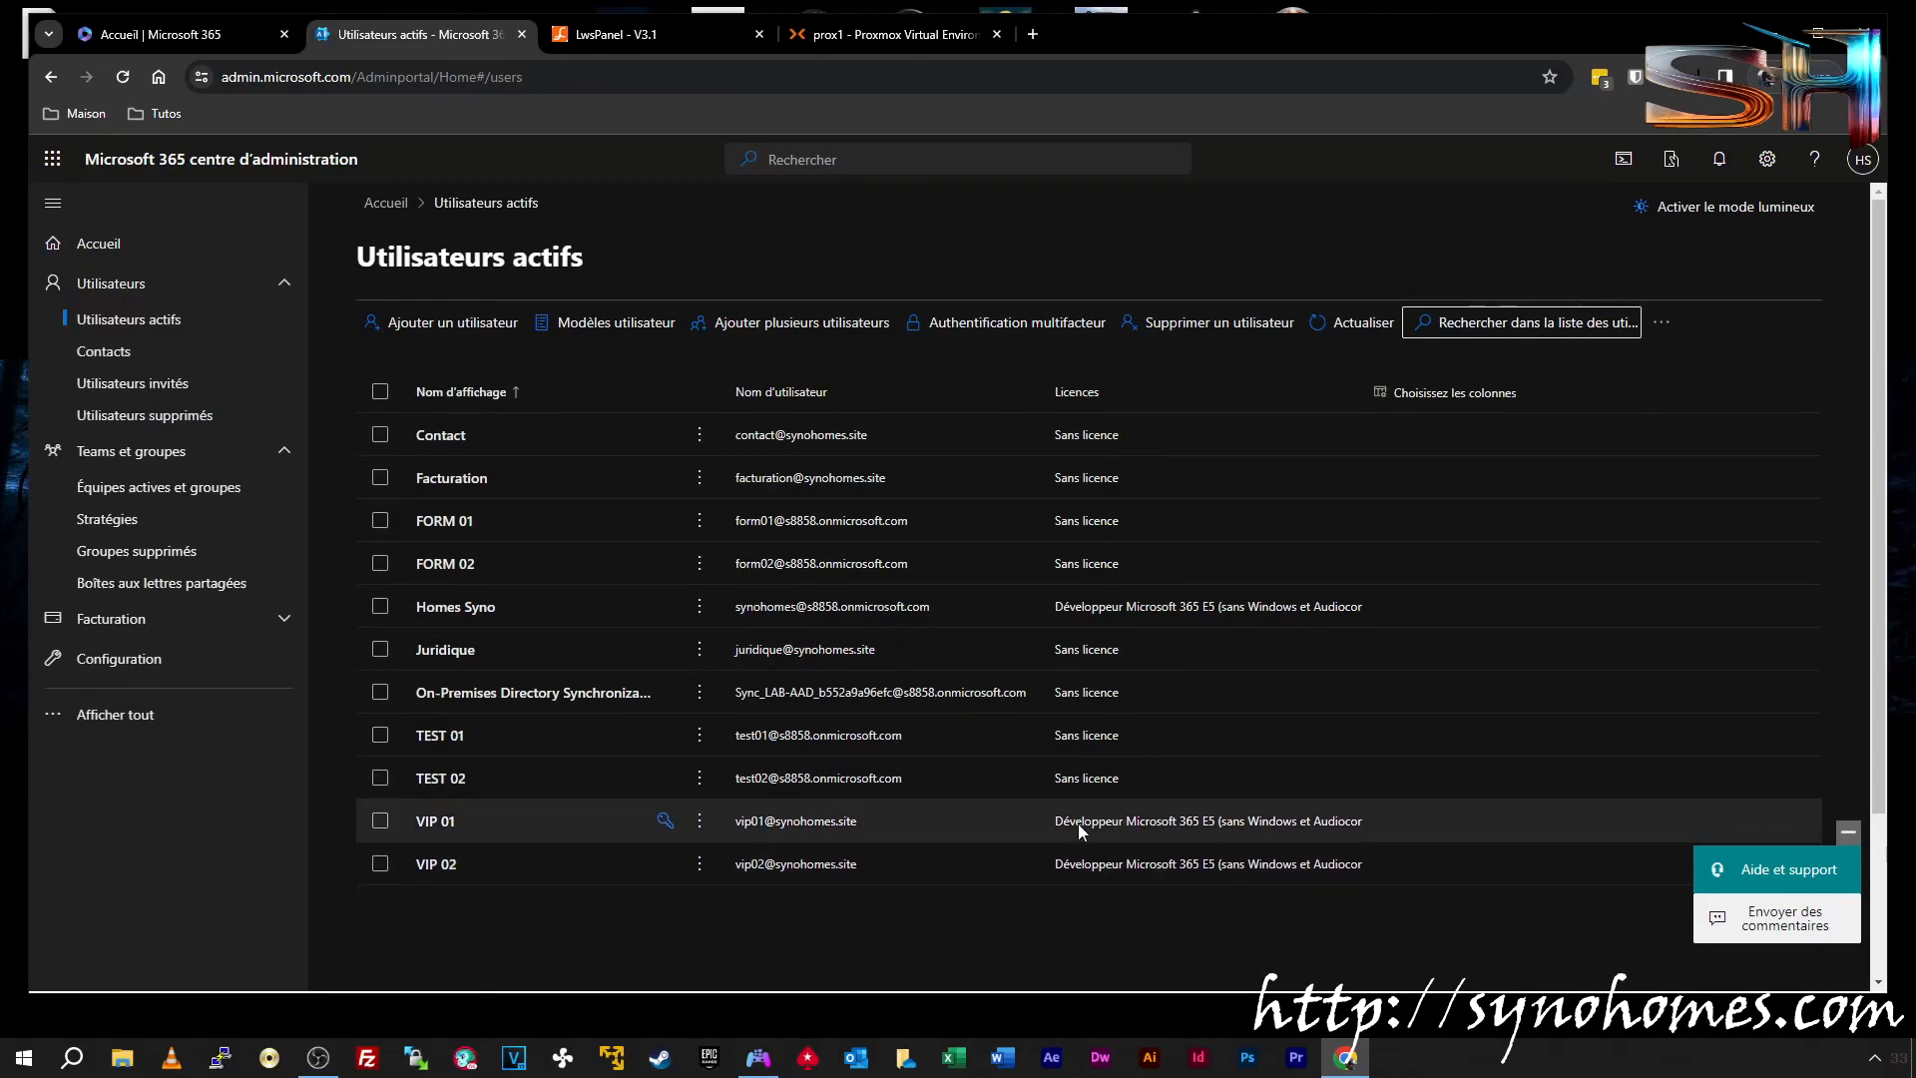
{"action": "left_click", "coordinate": [125, 465]}
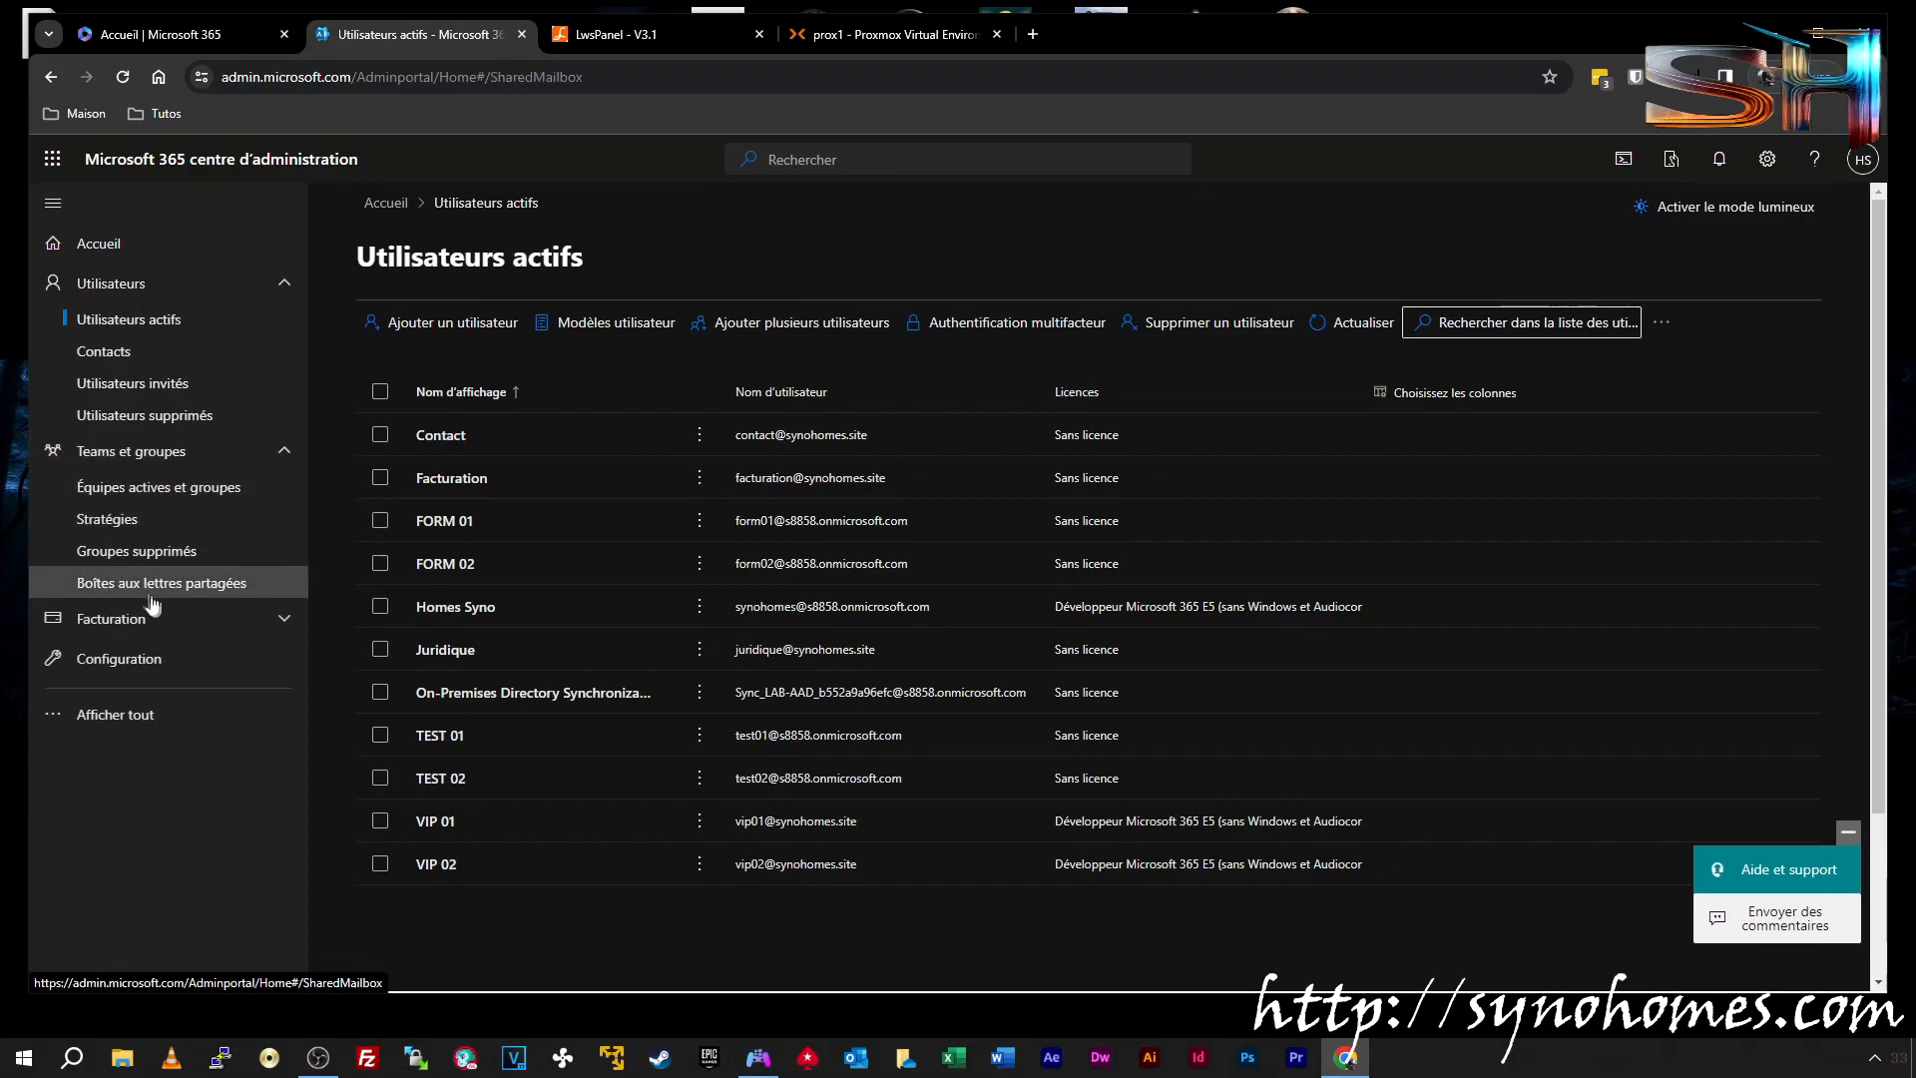
{"action": "left_click", "coordinate": [150, 586]}
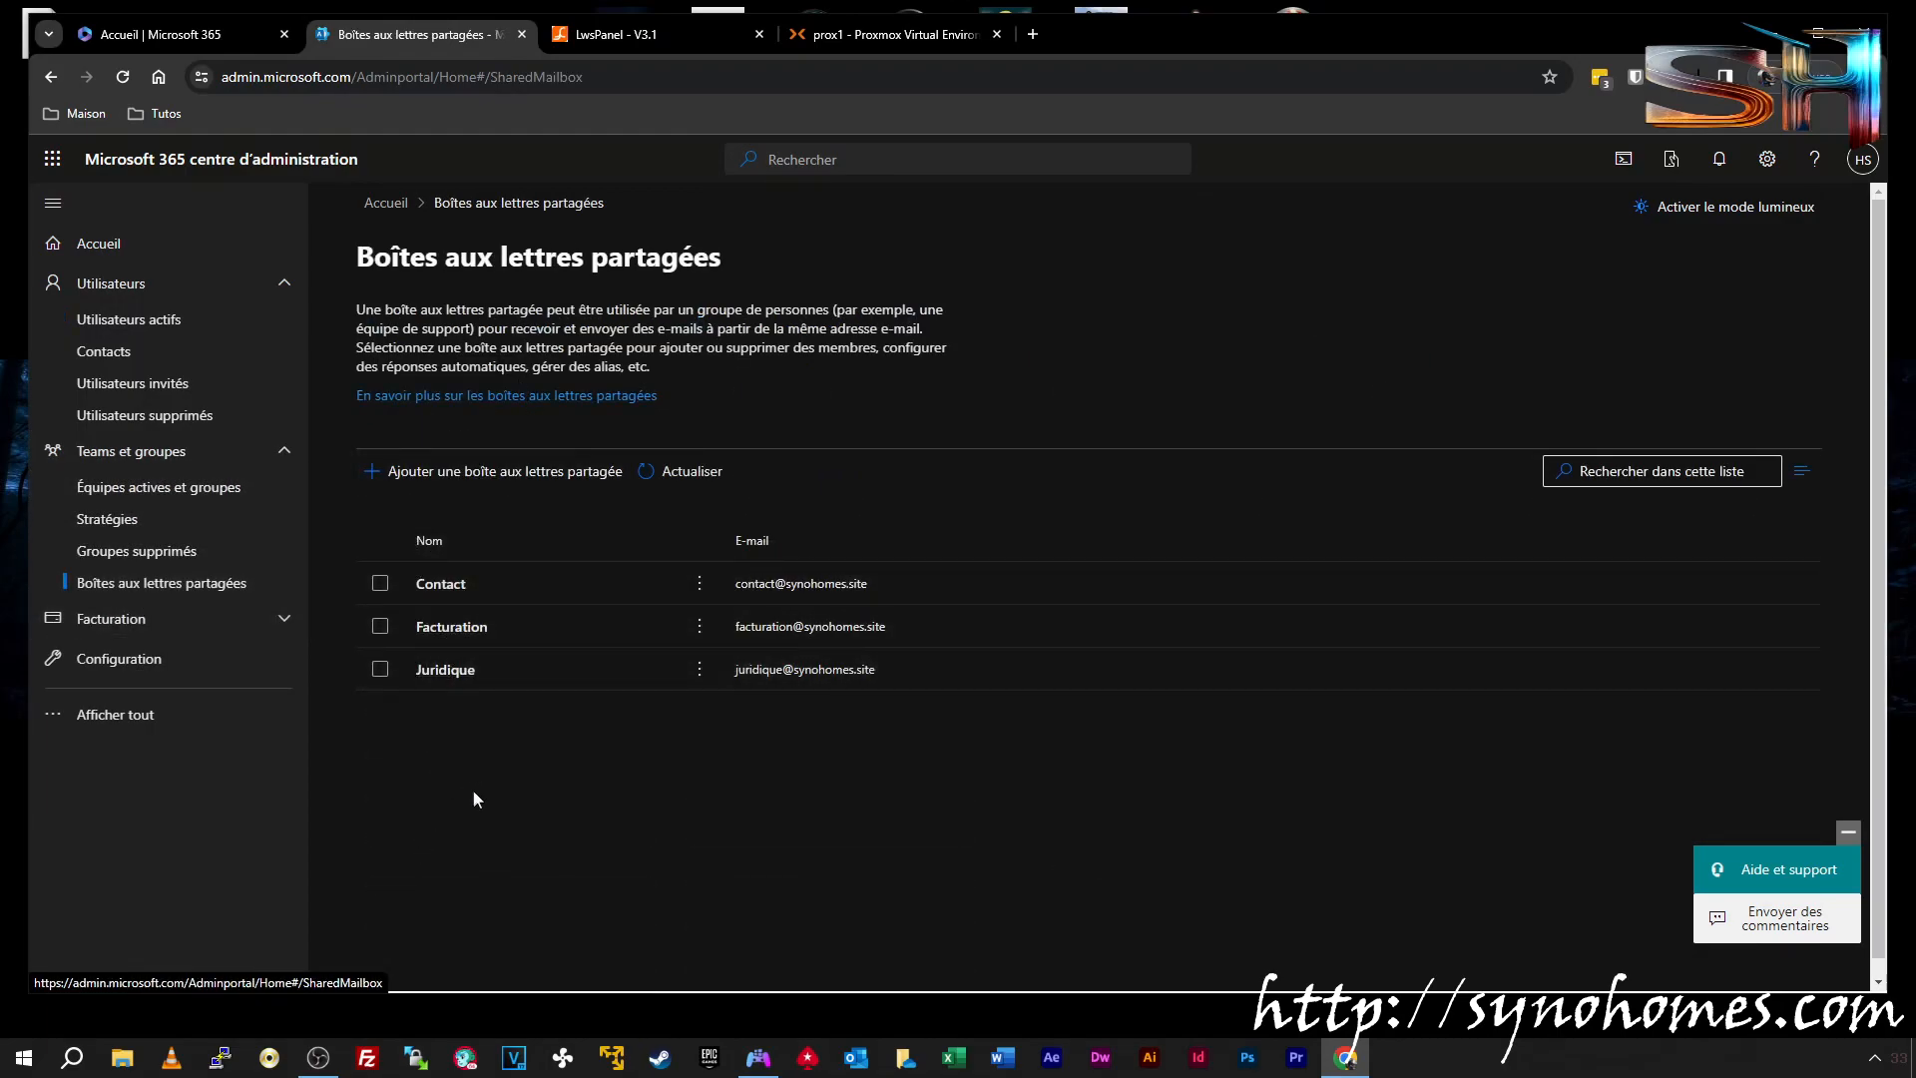
{"action": "left_click", "coordinate": [858, 1060]}
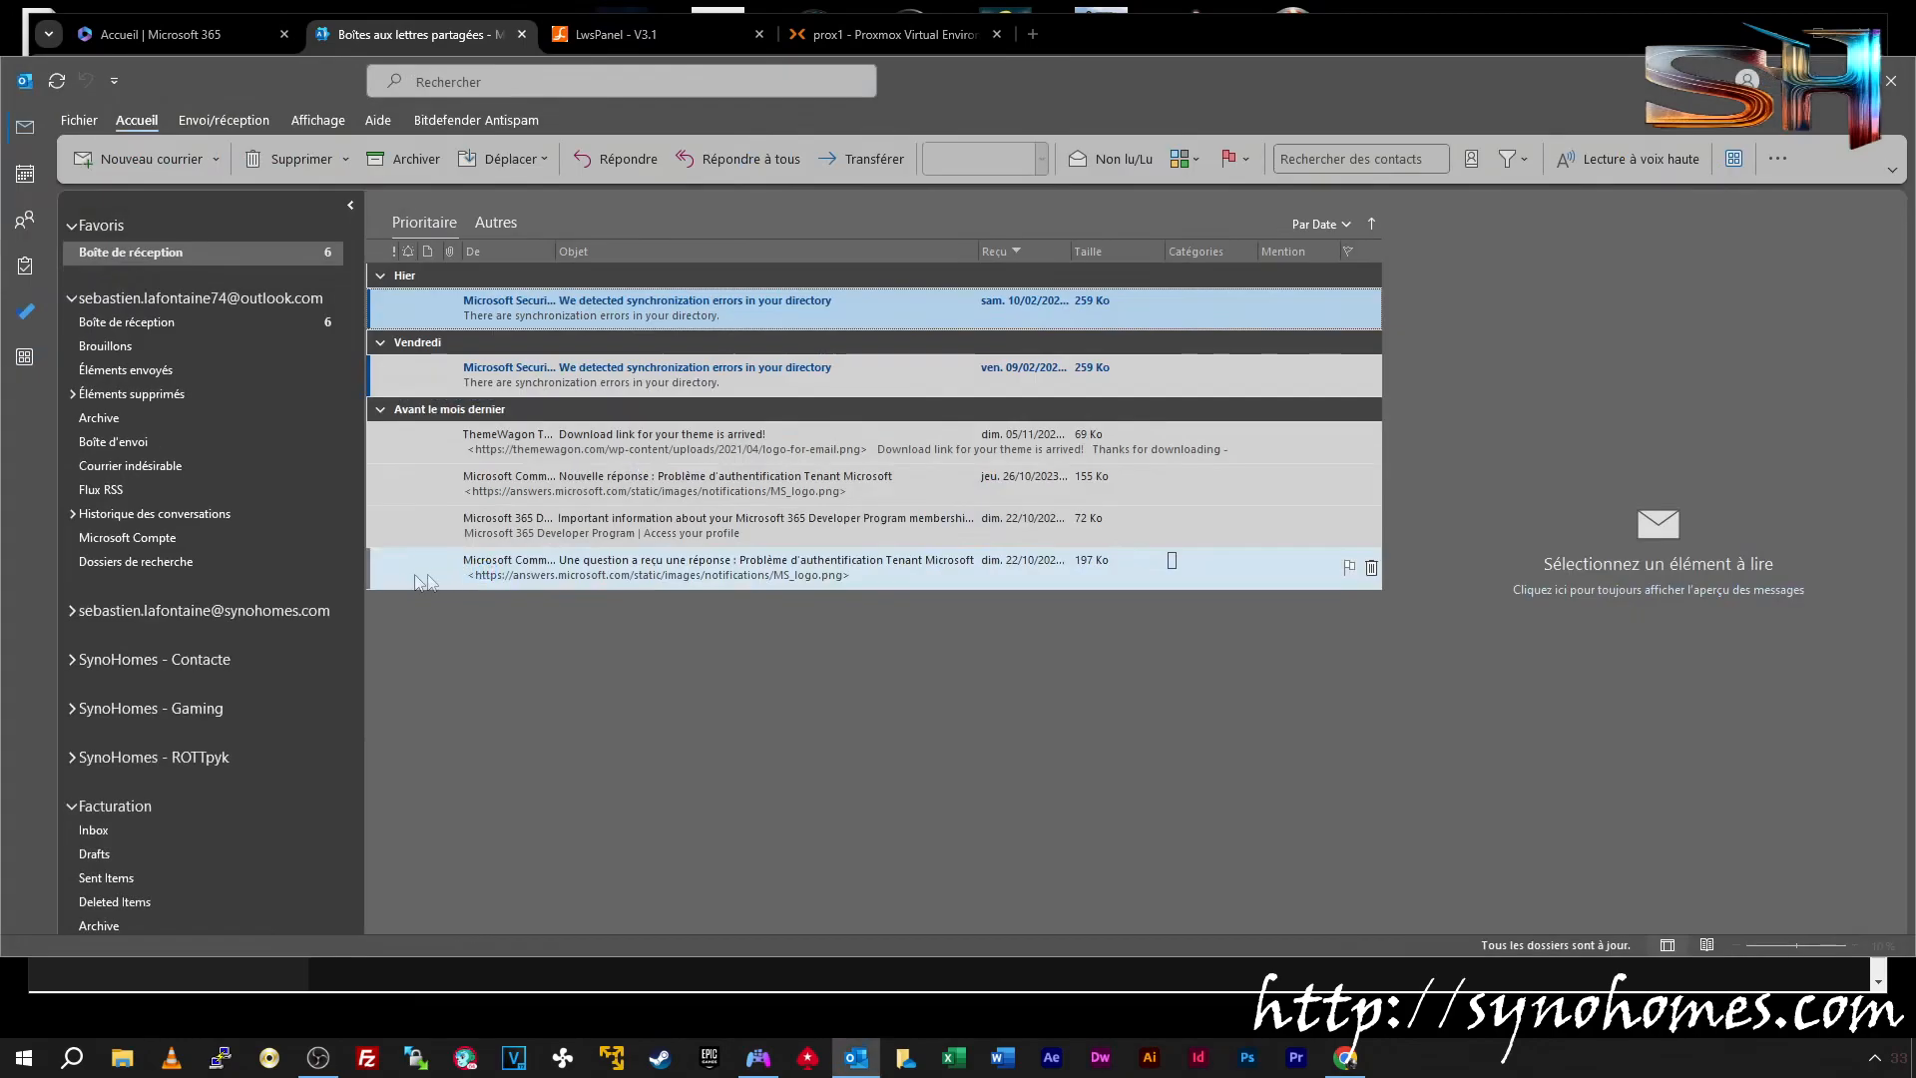
Collapse the folder trees and remove the VIP 01 account from Outlook, confirming with Oui
{"action": "left_click", "coordinate": [72, 667]}
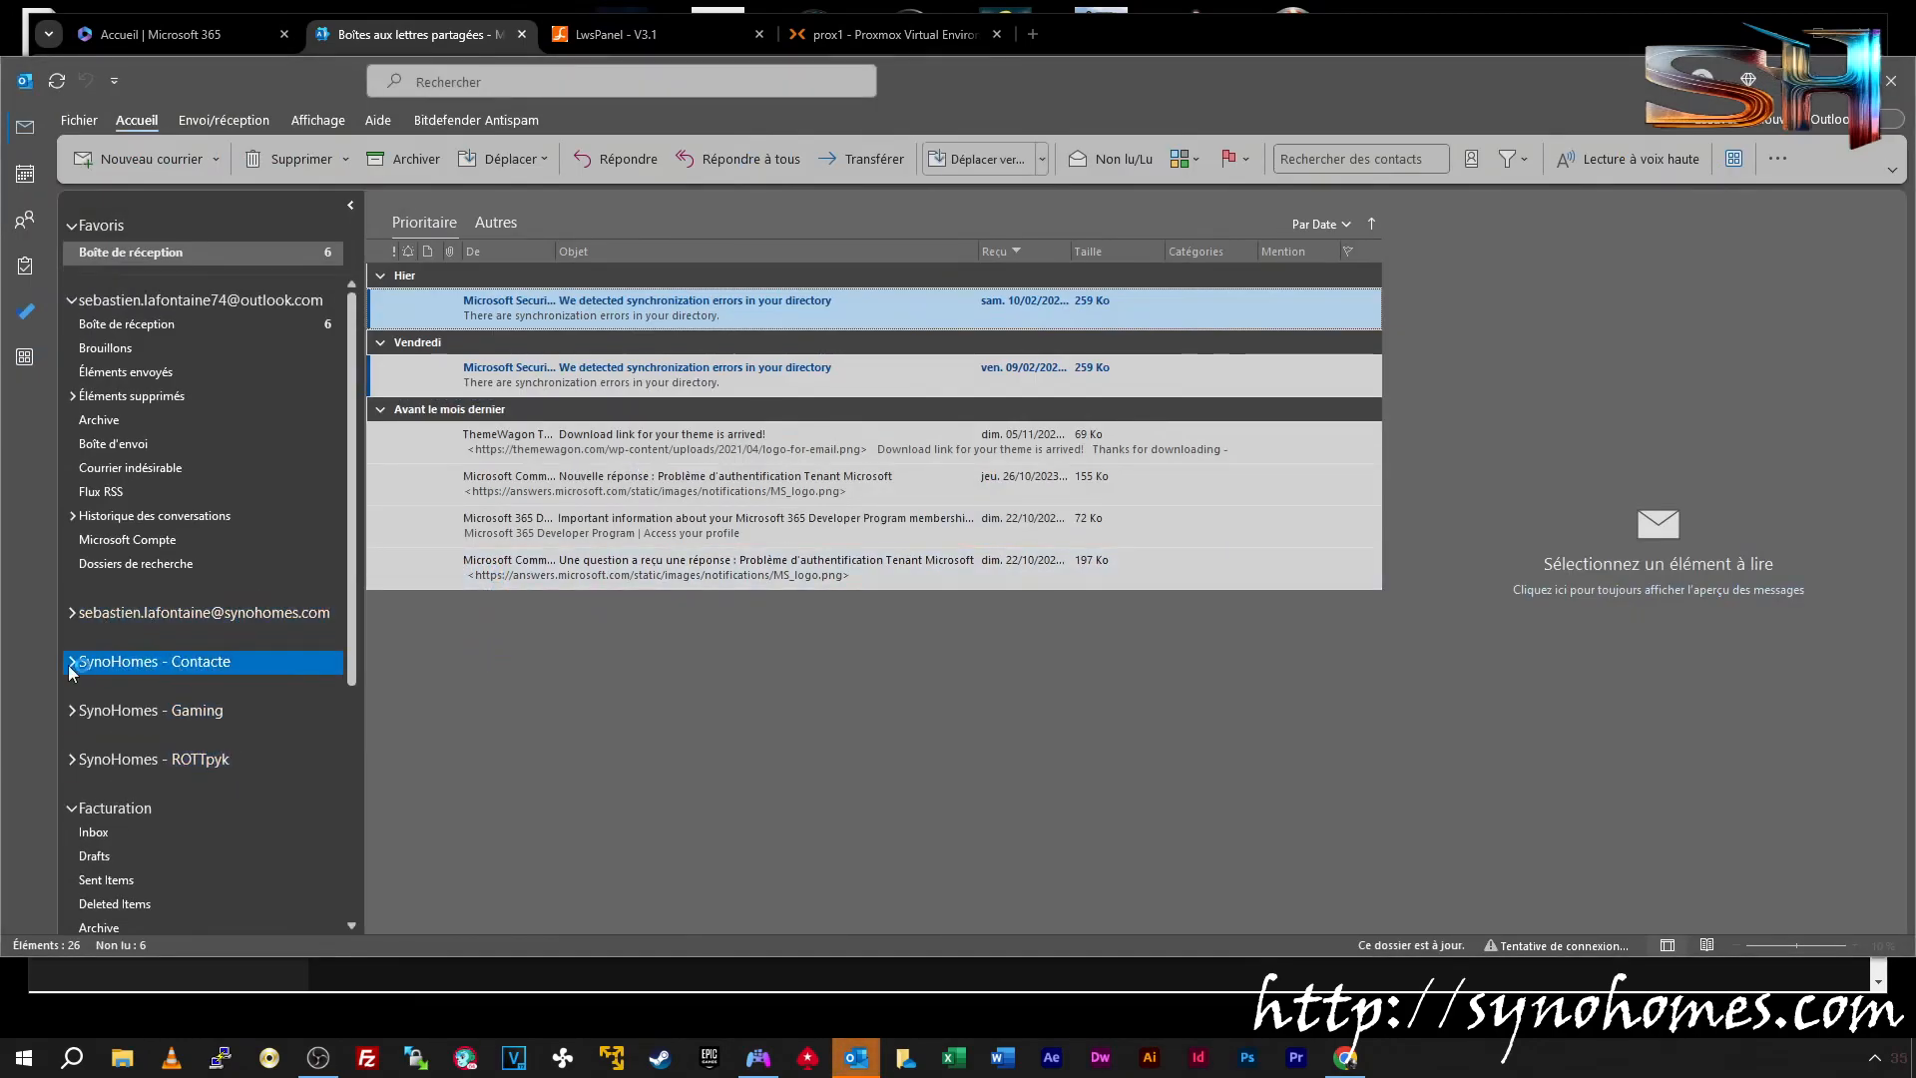
{"action": "left_click", "coordinate": [72, 302]}
{"action": "left_click", "coordinate": [70, 548]}
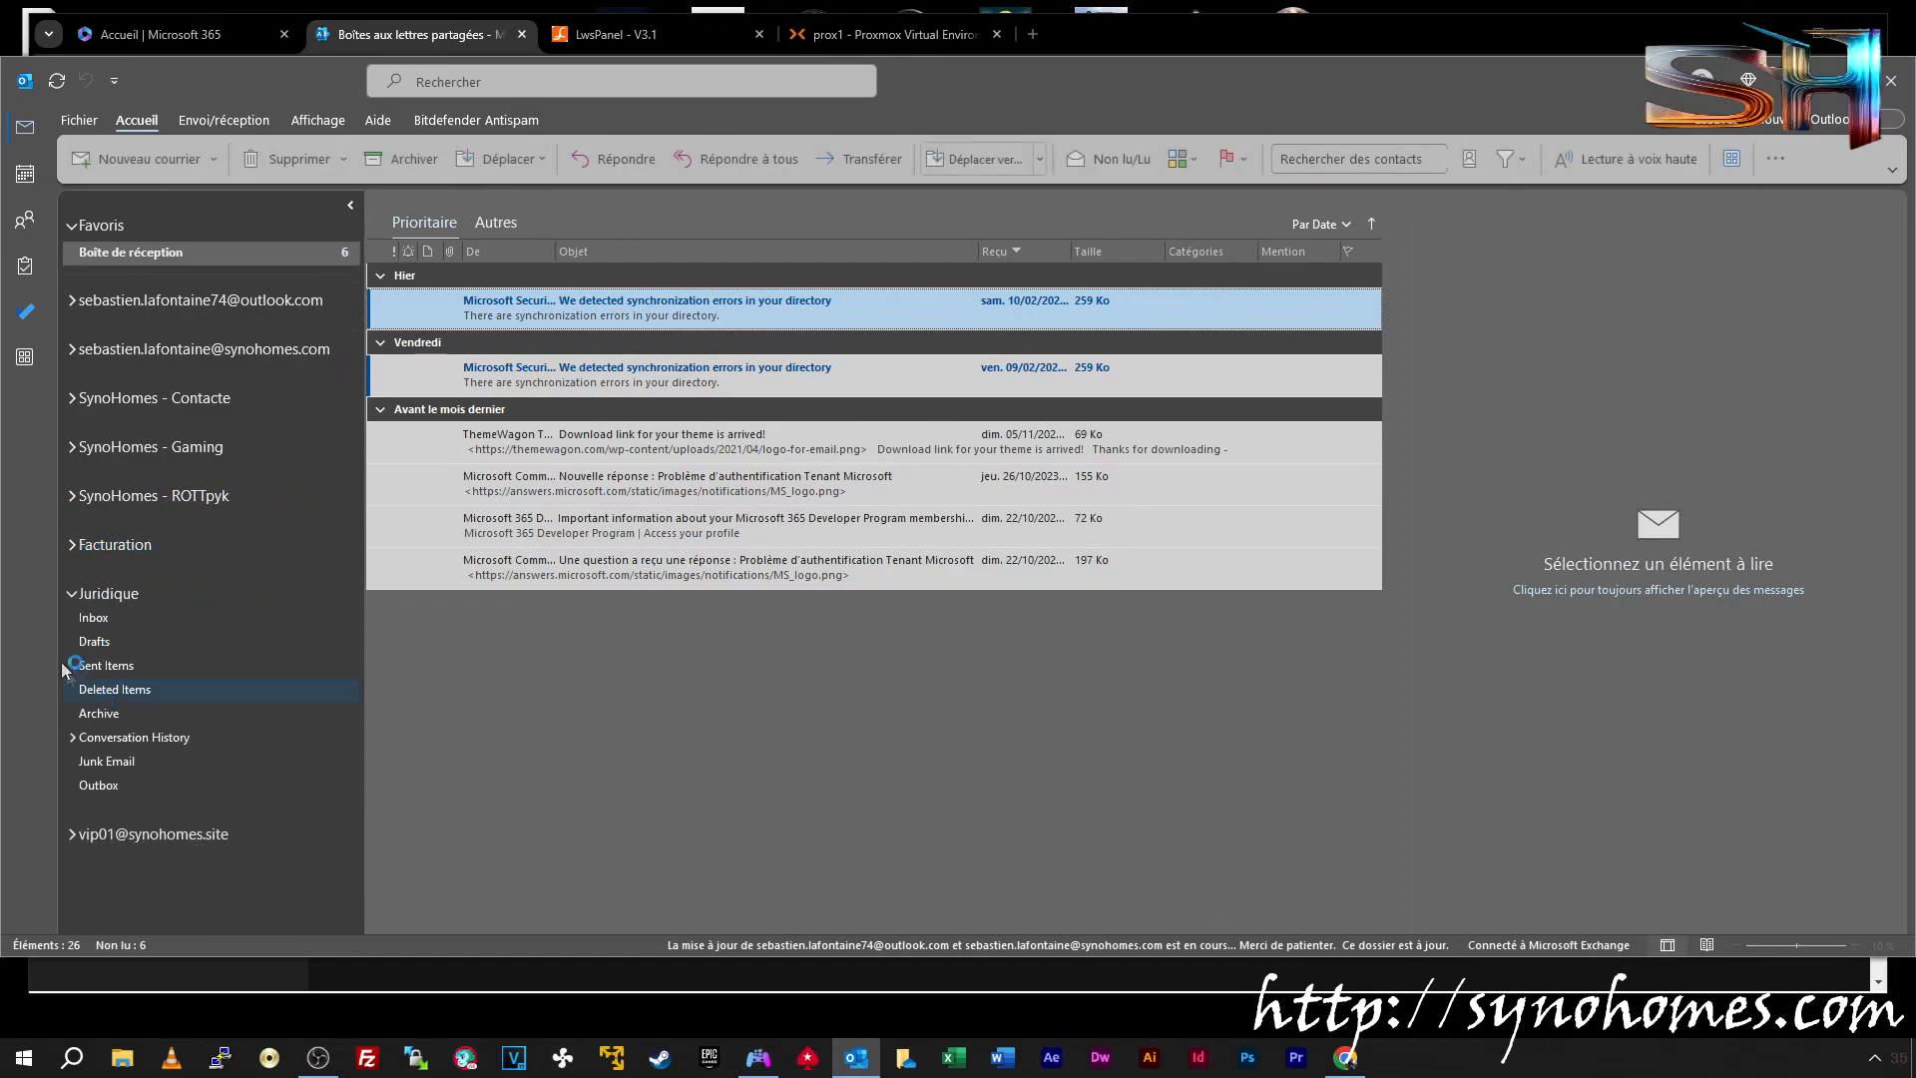
{"action": "left_click", "coordinate": [70, 595]}
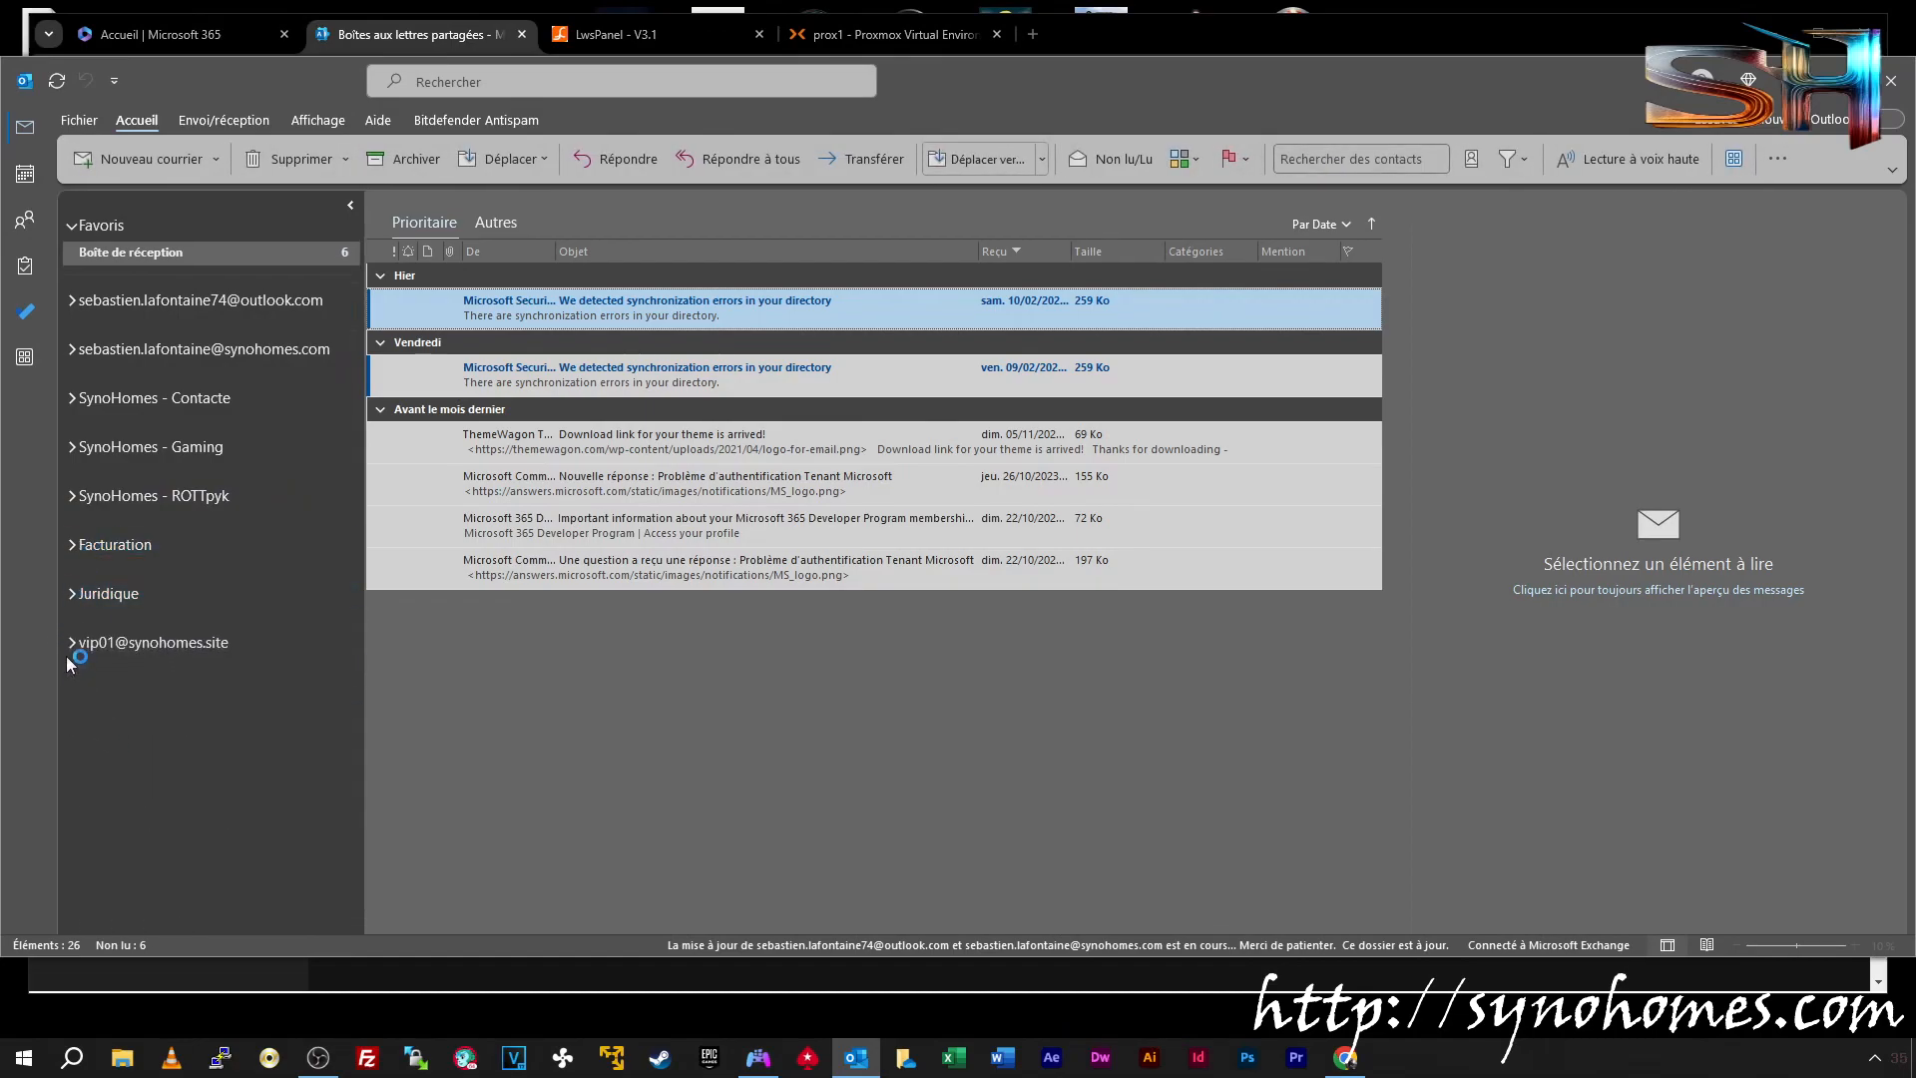
{"action": "right_click", "coordinate": [116, 643]}
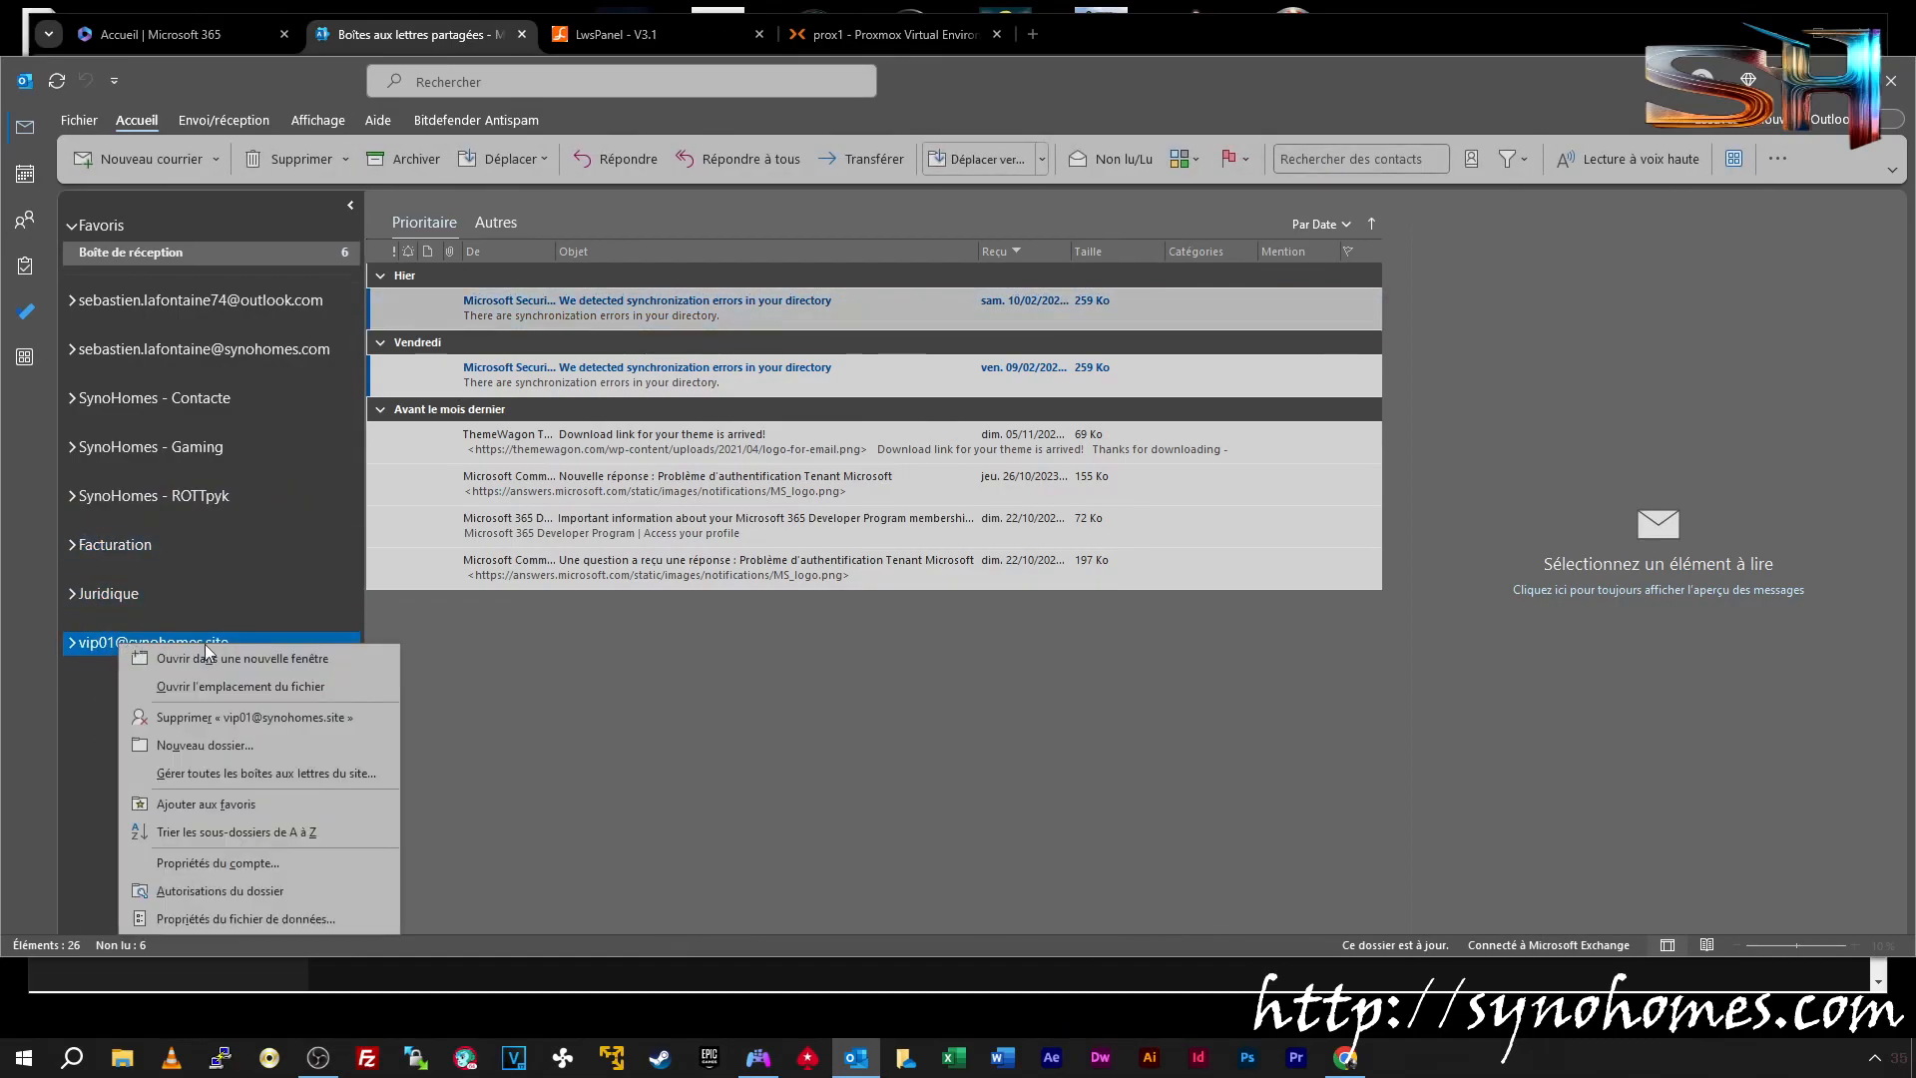
{"action": "left_click", "coordinate": [235, 717]}
{"action": "left_click", "coordinate": [1096, 542]}
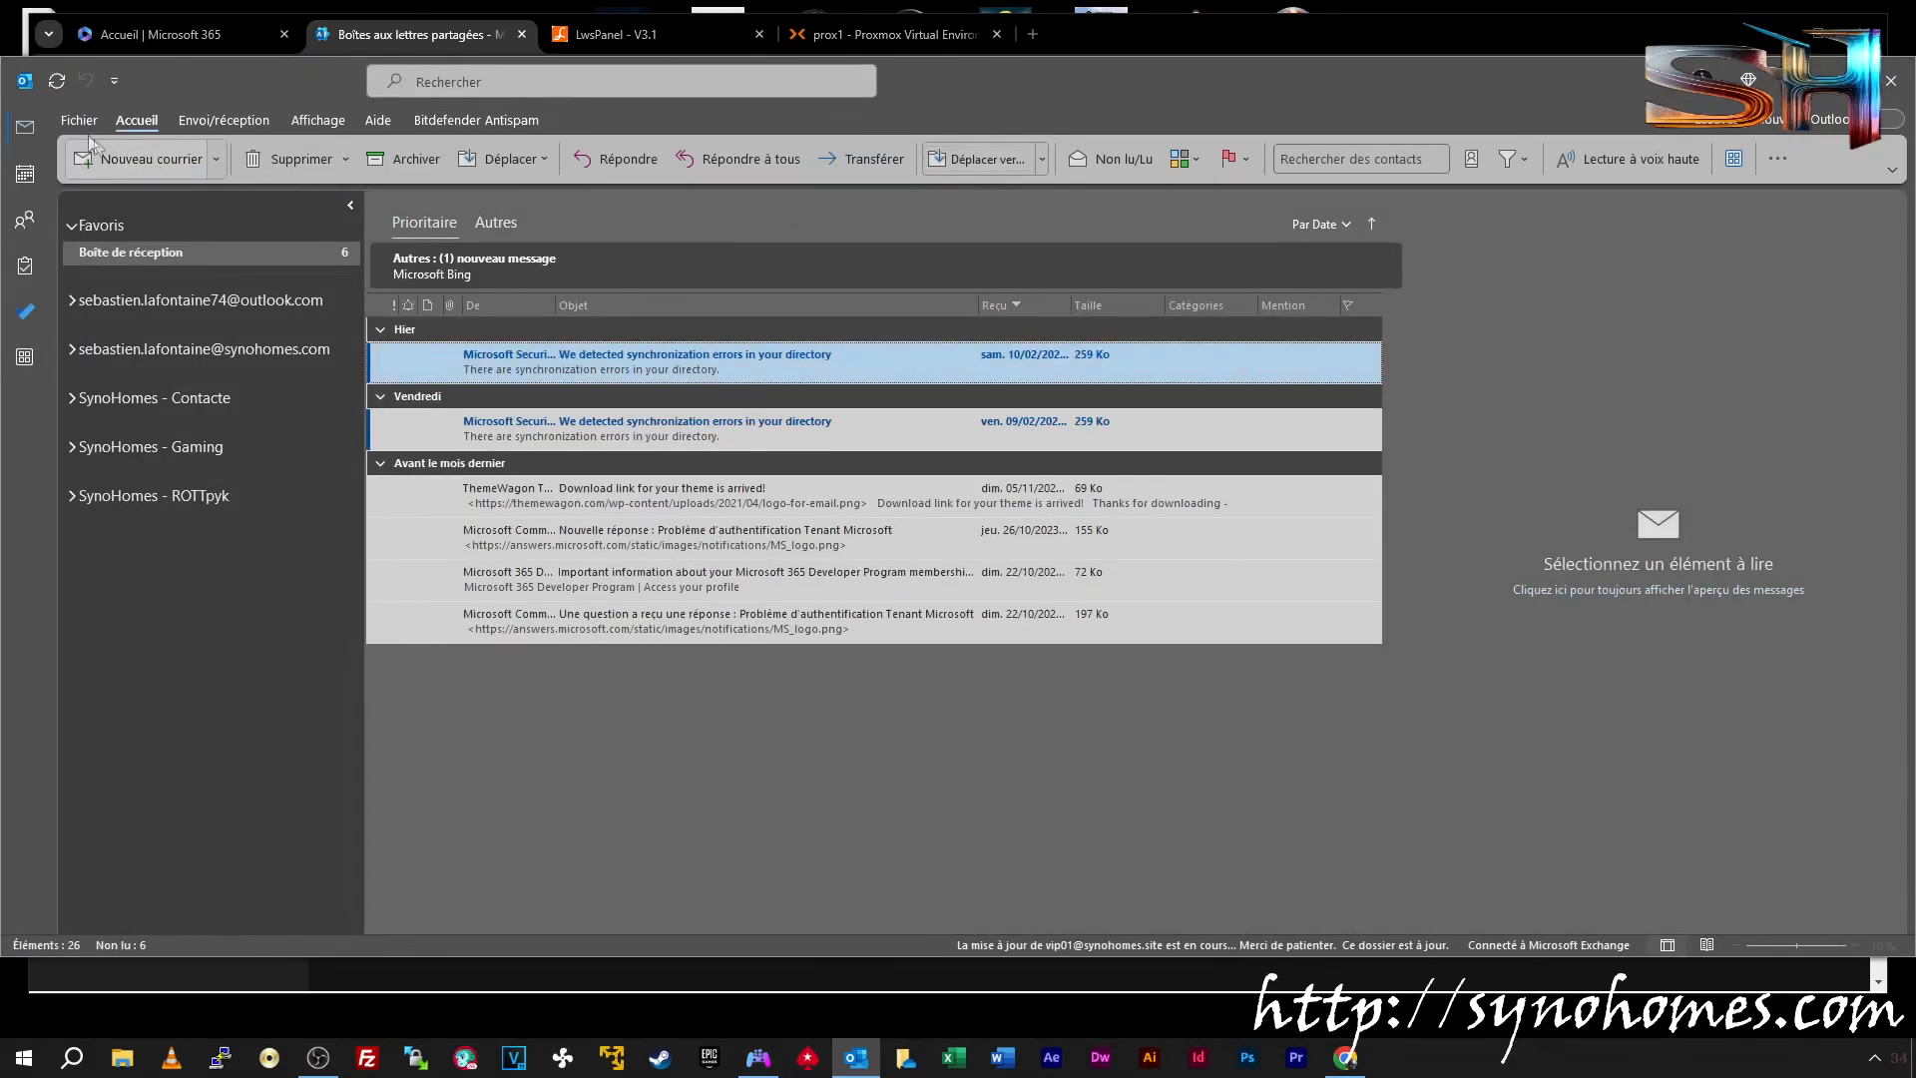
Start adding a new Outlook account, changing the address user part to vip02 with manual setup
{"action": "left_click", "coordinate": [80, 121]}
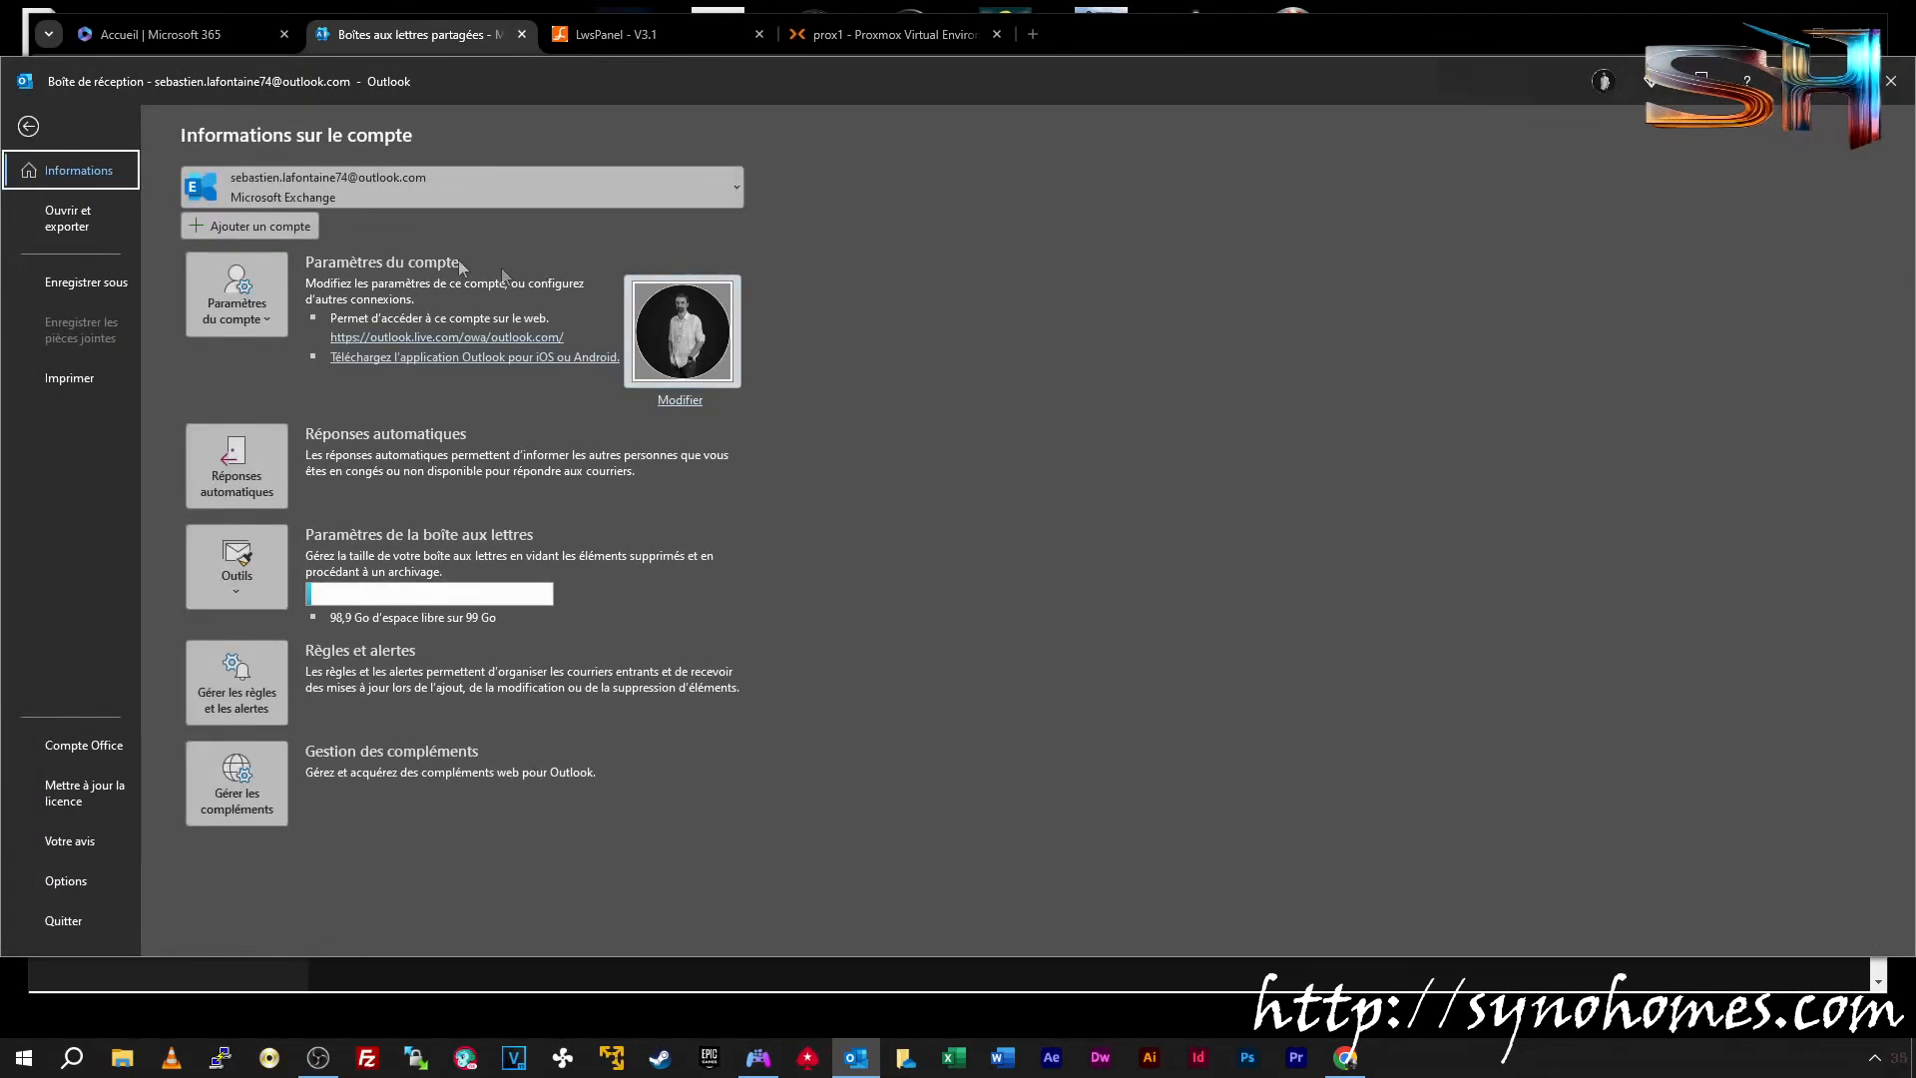
{"action": "left_click", "coordinate": [260, 228]}
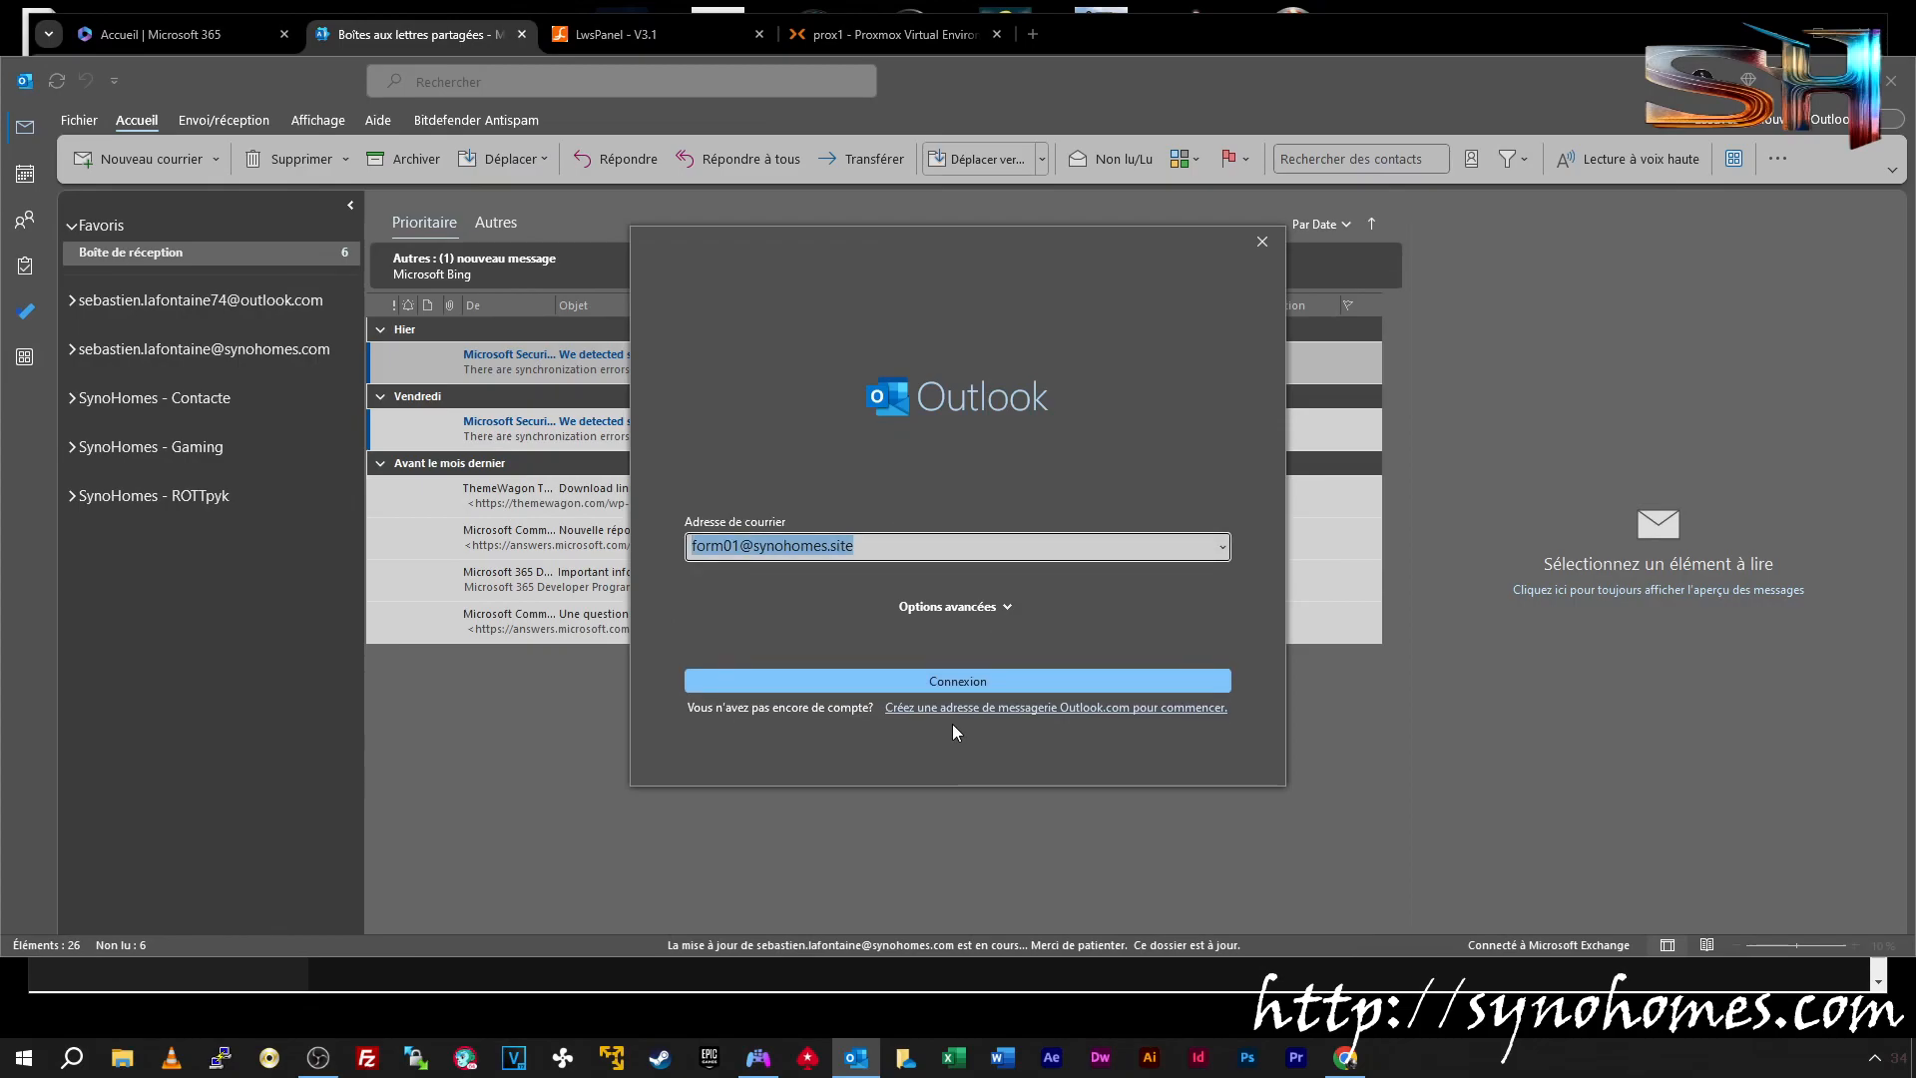
{"action": "left_click_drag", "start_coordinate": [746, 547], "coordinate": [651, 545]}
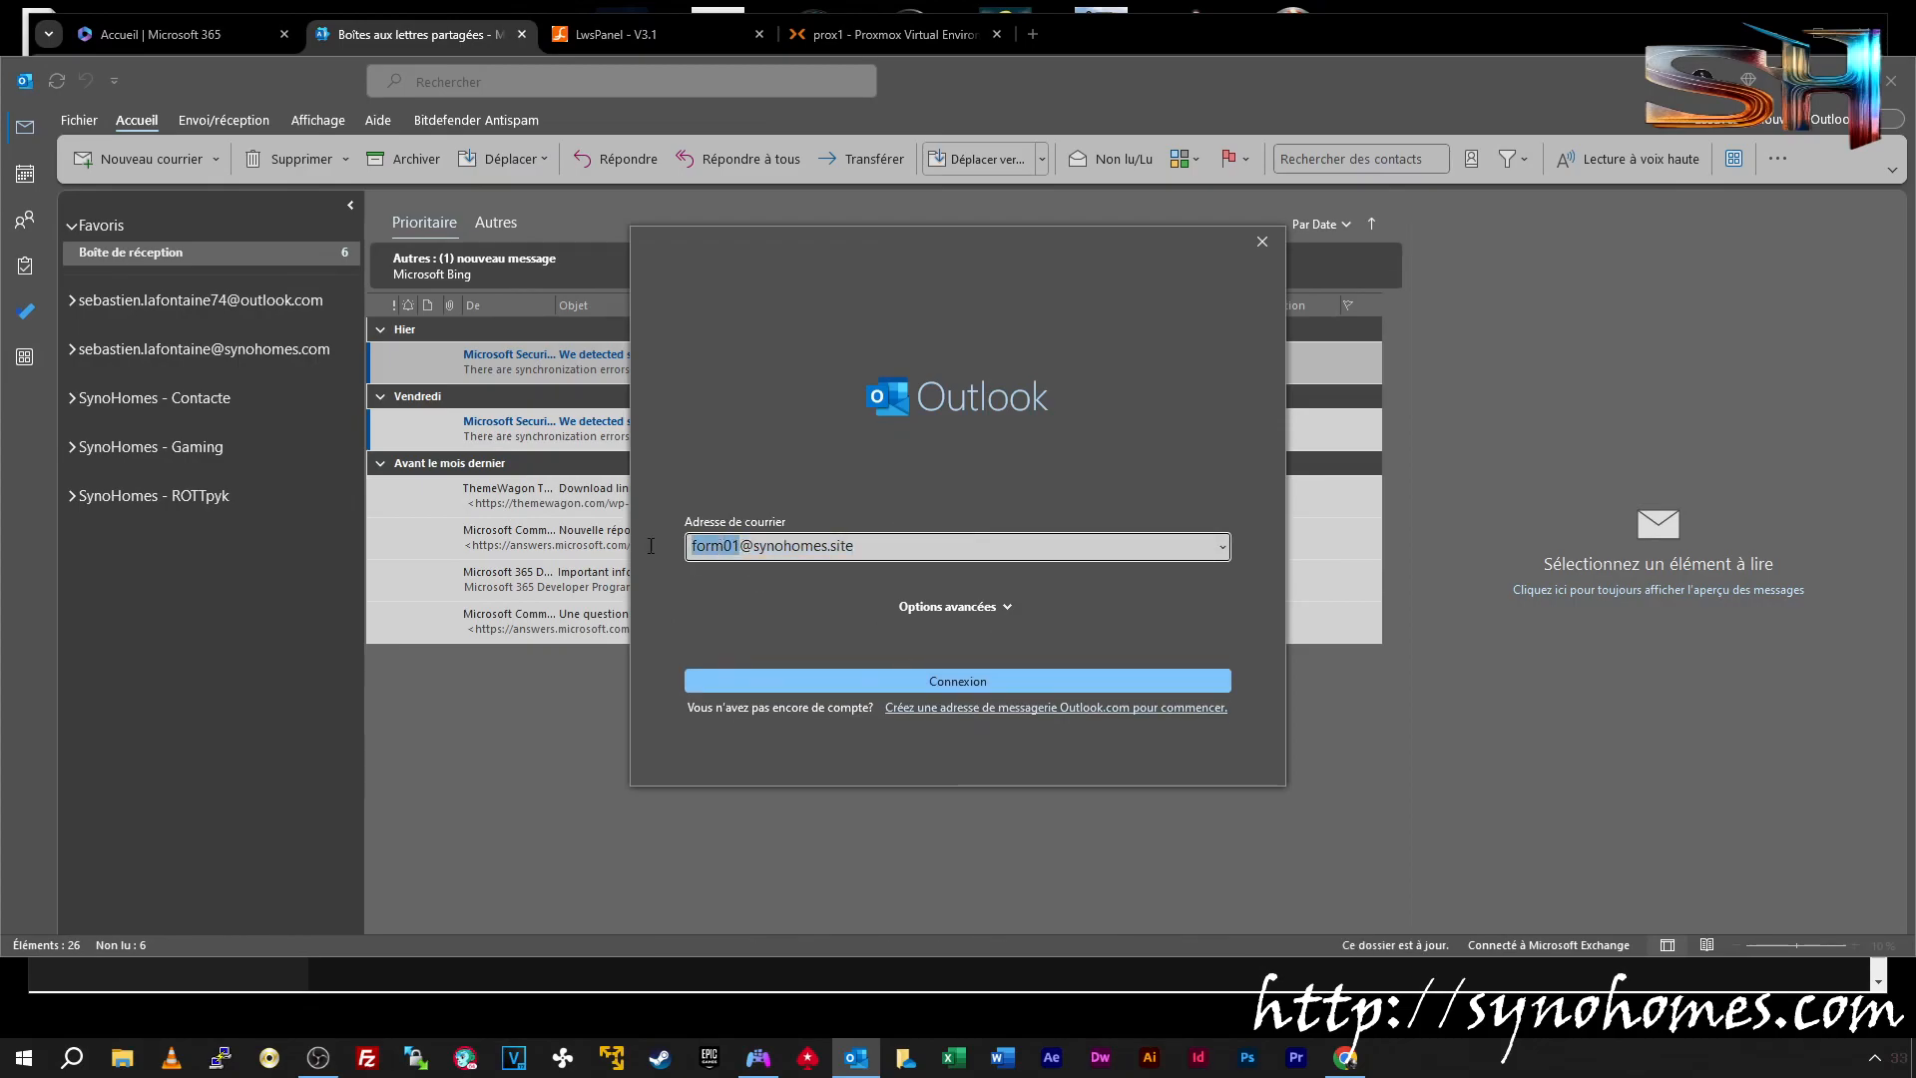
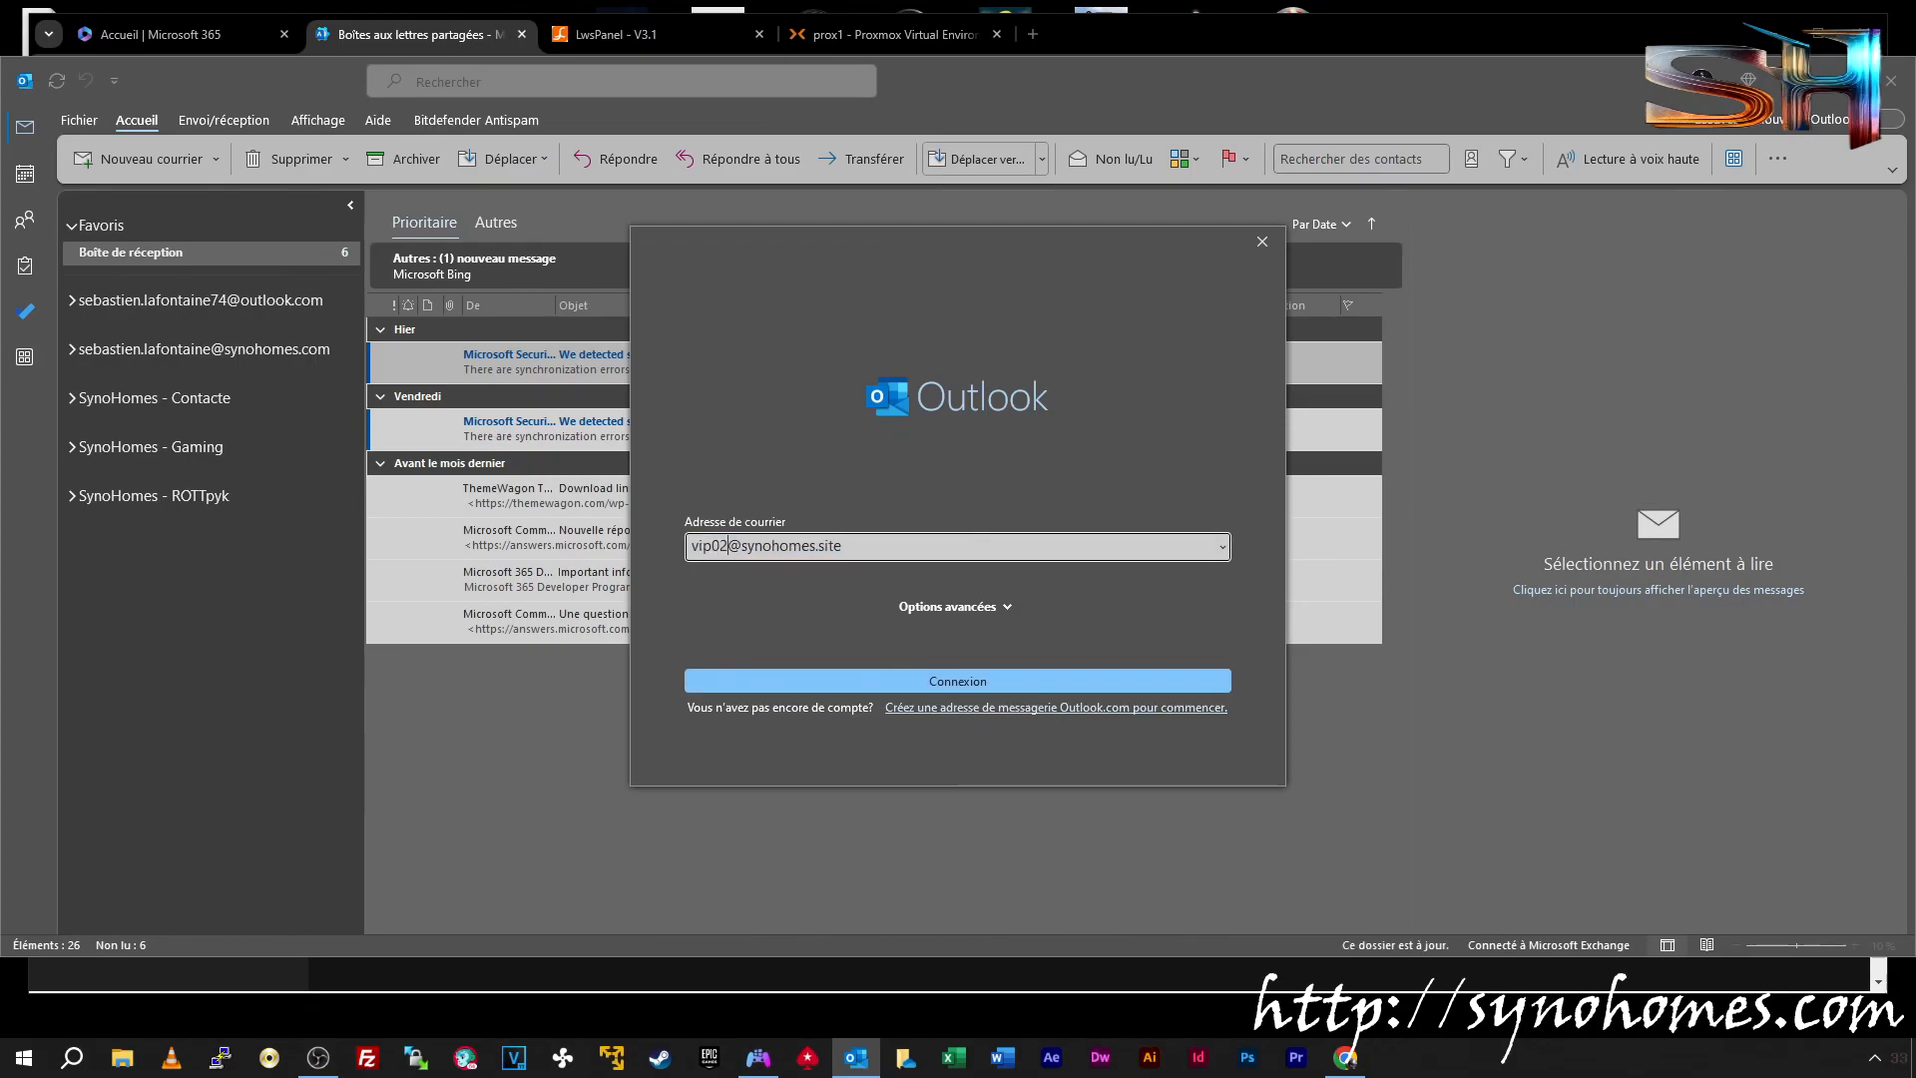
{"action": "left_click", "coordinate": [1004, 607]}
{"action": "left_click", "coordinate": [960, 631]}
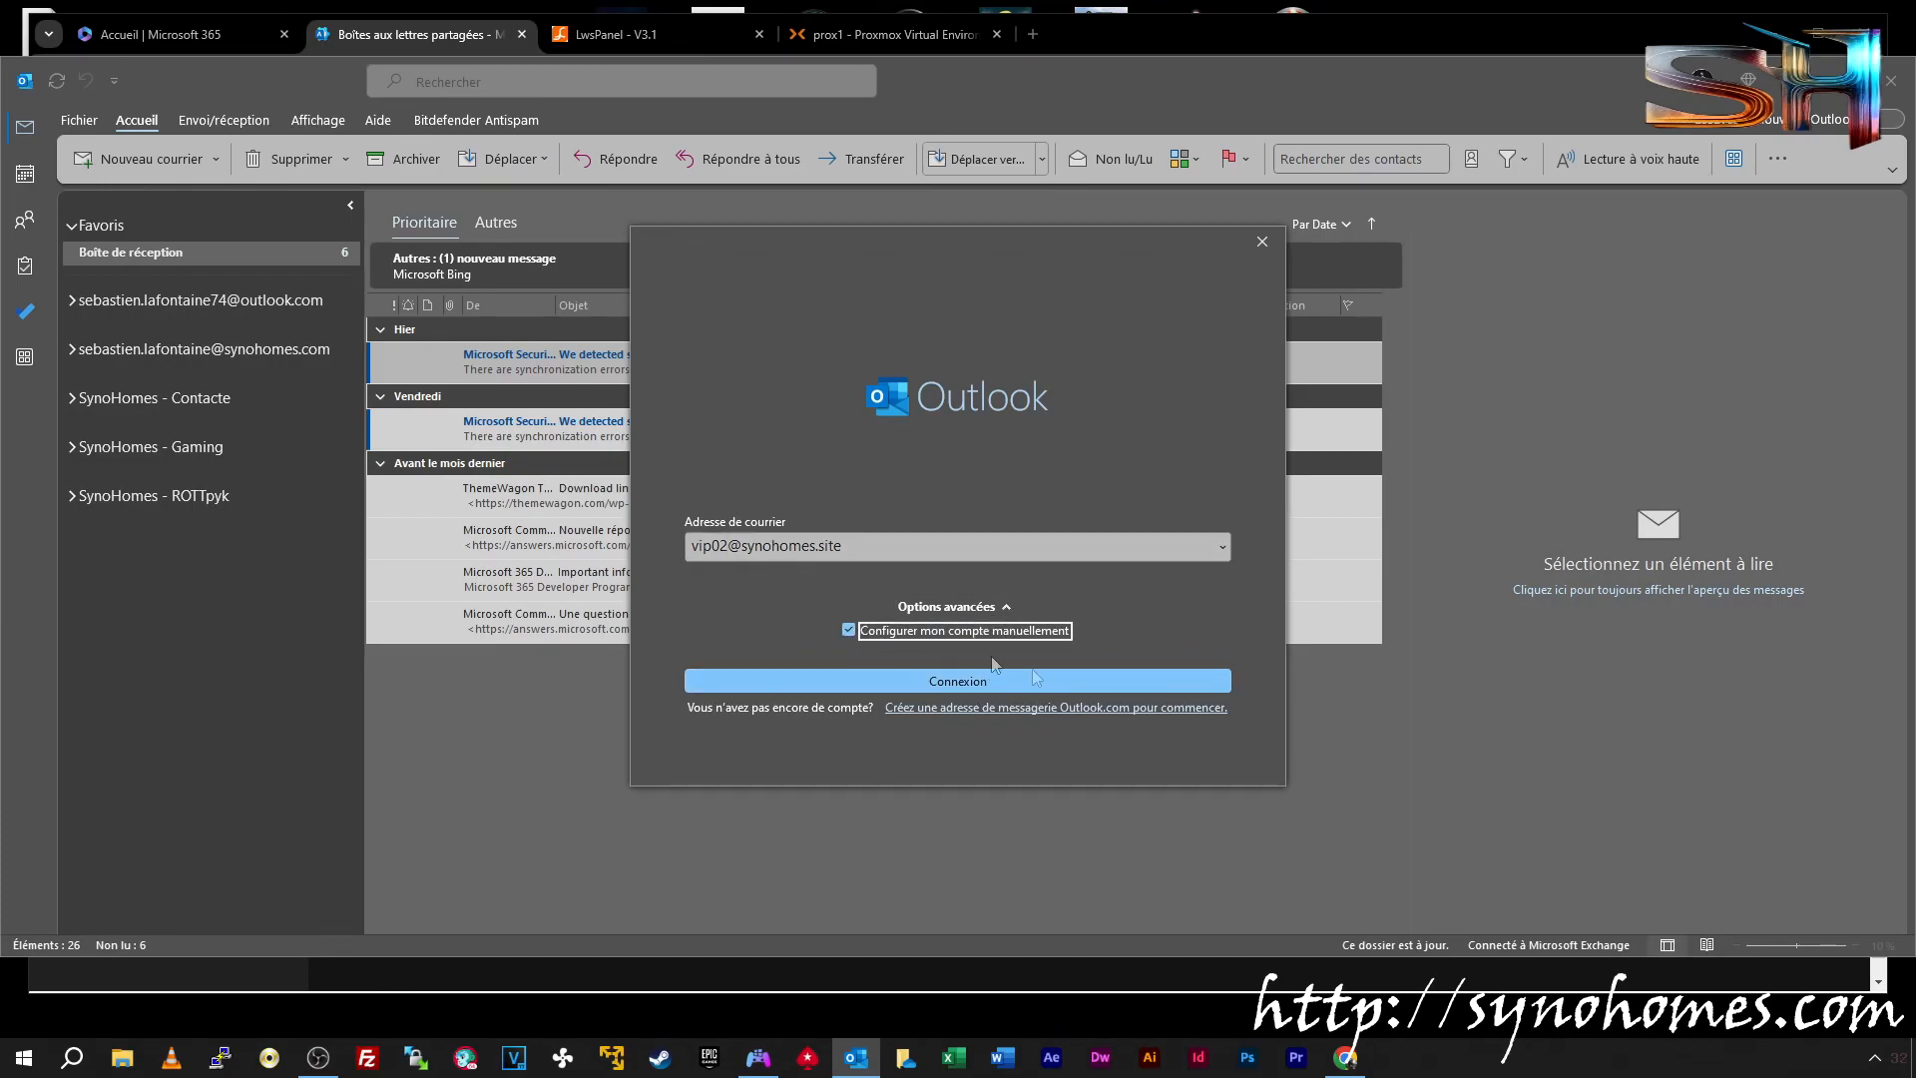
{"action": "left_click", "coordinate": [982, 685]}
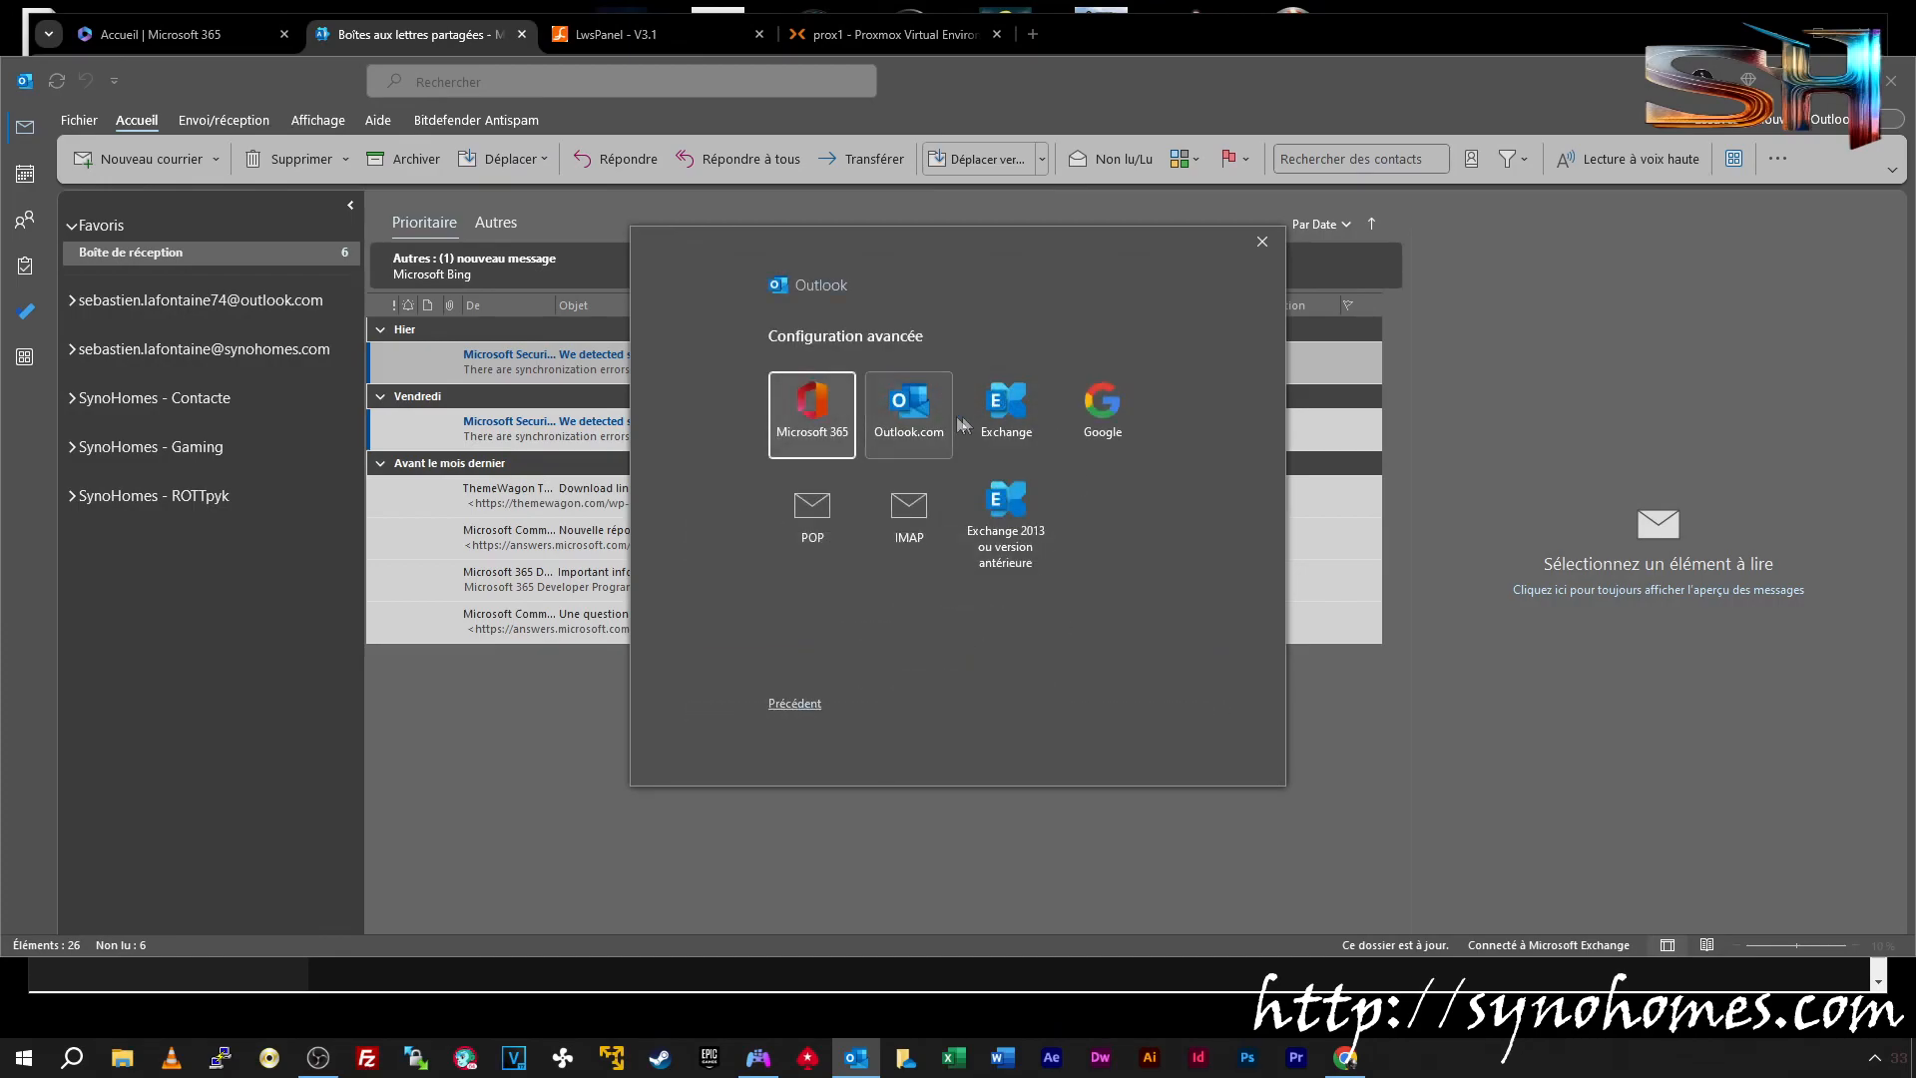
Set it up as an Exchange account with its password, finish registration, and restart Outlook
{"action": "left_click", "coordinate": [982, 413]}
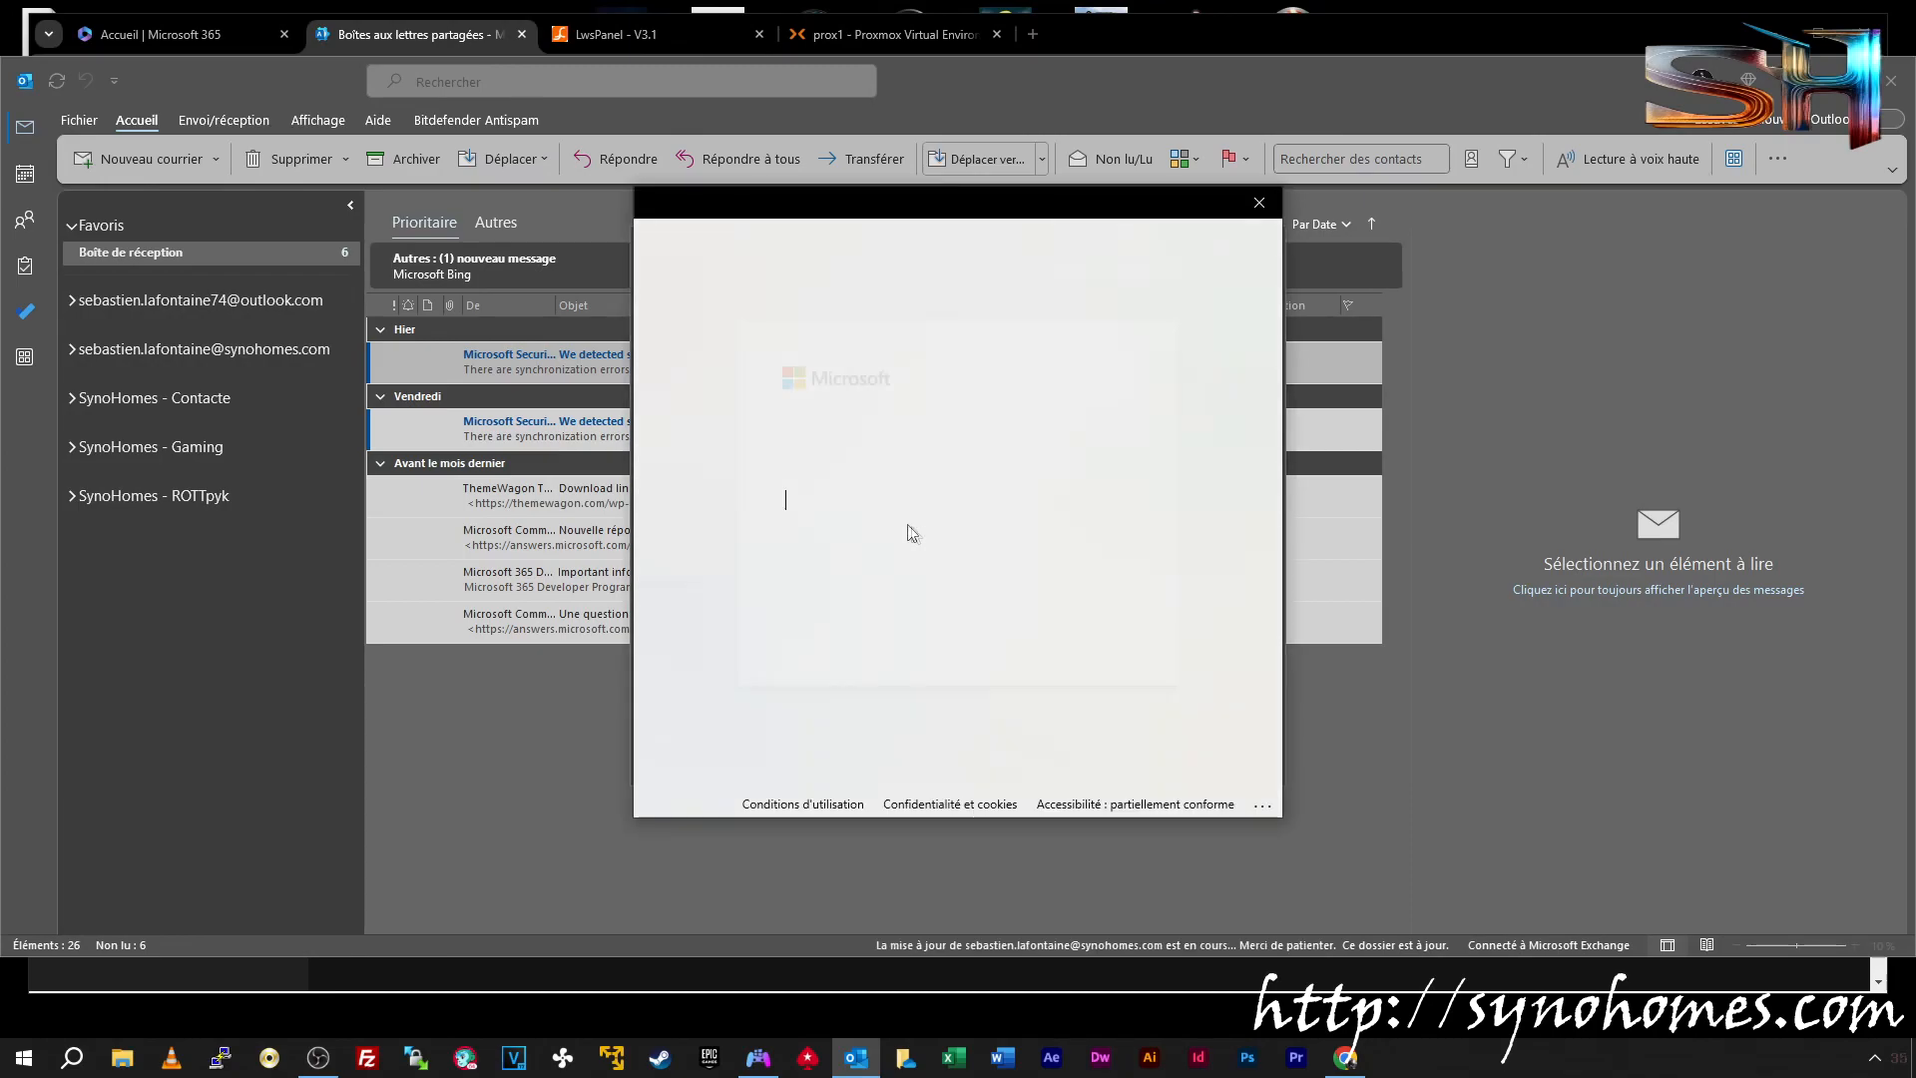
{"action": "type", "text": "•••••••"}
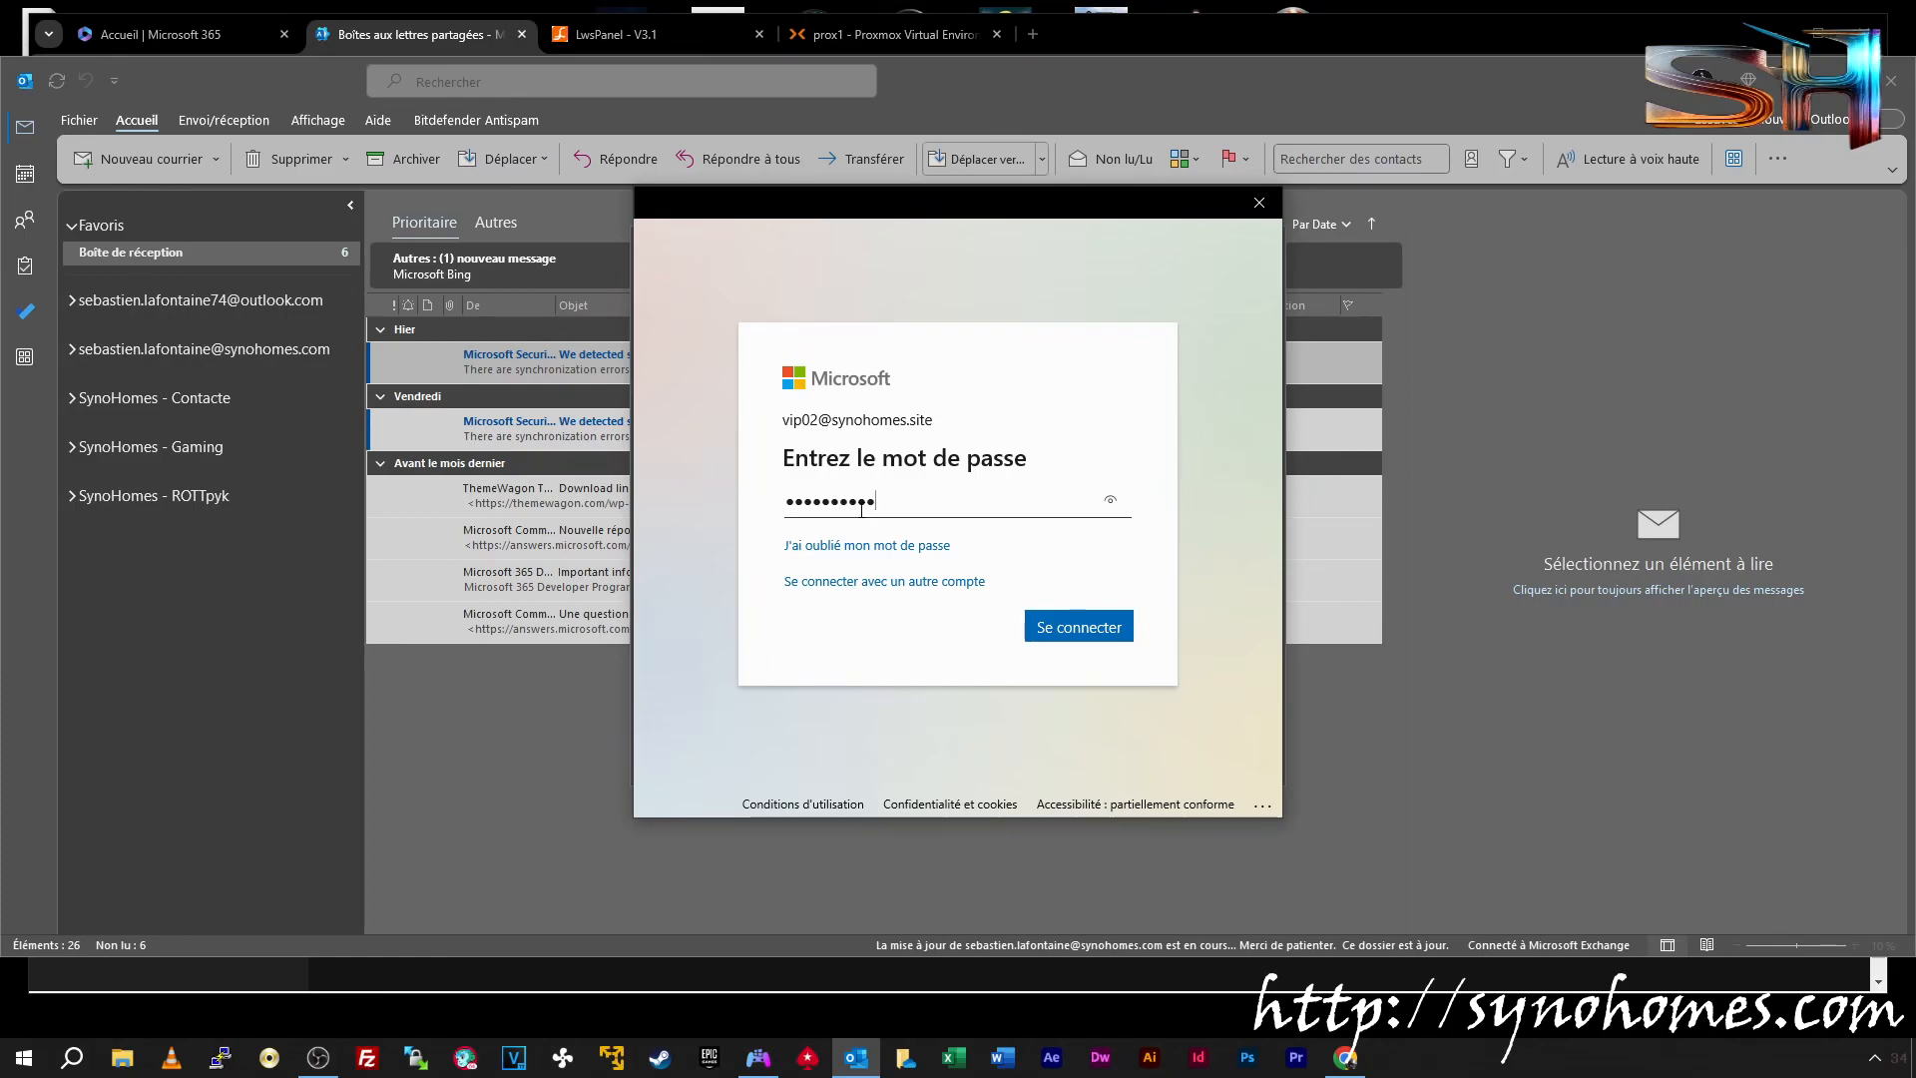
{"action": "left_click", "coordinate": [1078, 627]}
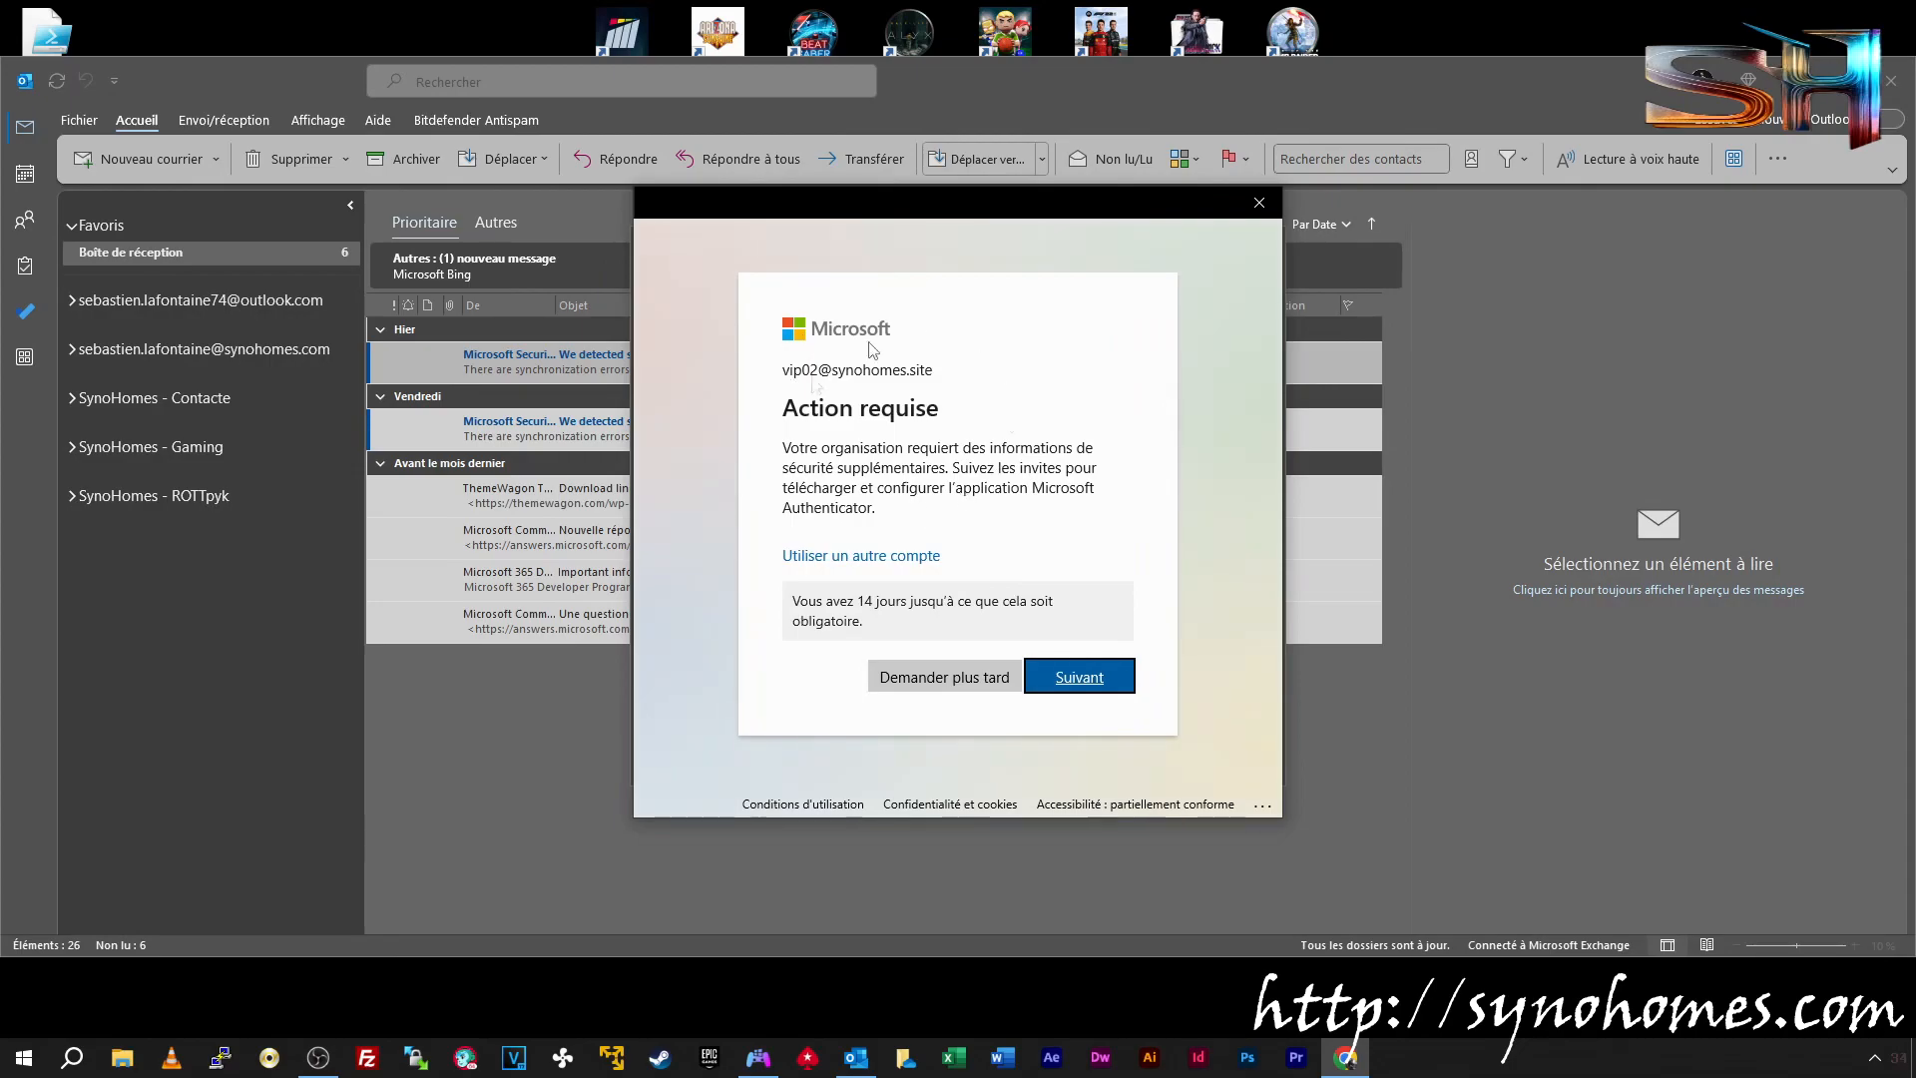
{"action": "left_click", "coordinate": [938, 677]}
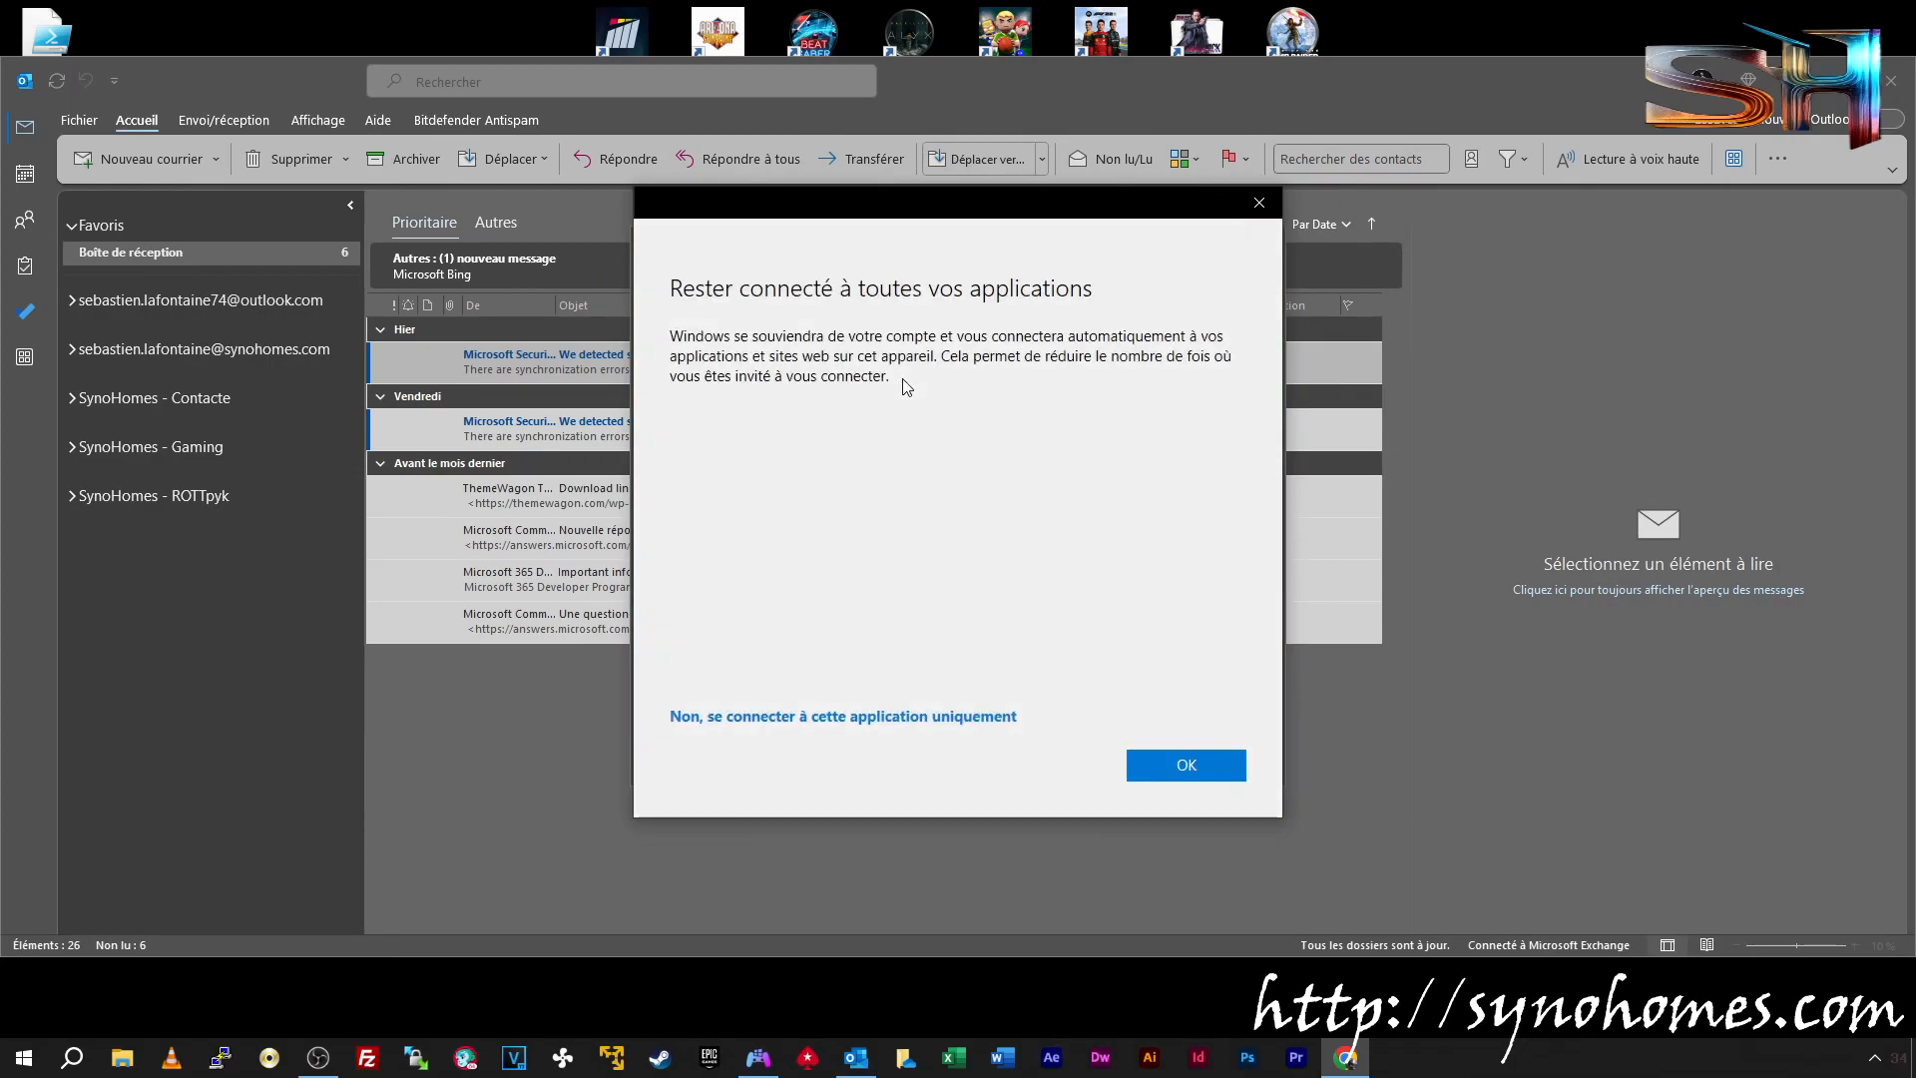
{"action": "left_click", "coordinate": [1188, 766]}
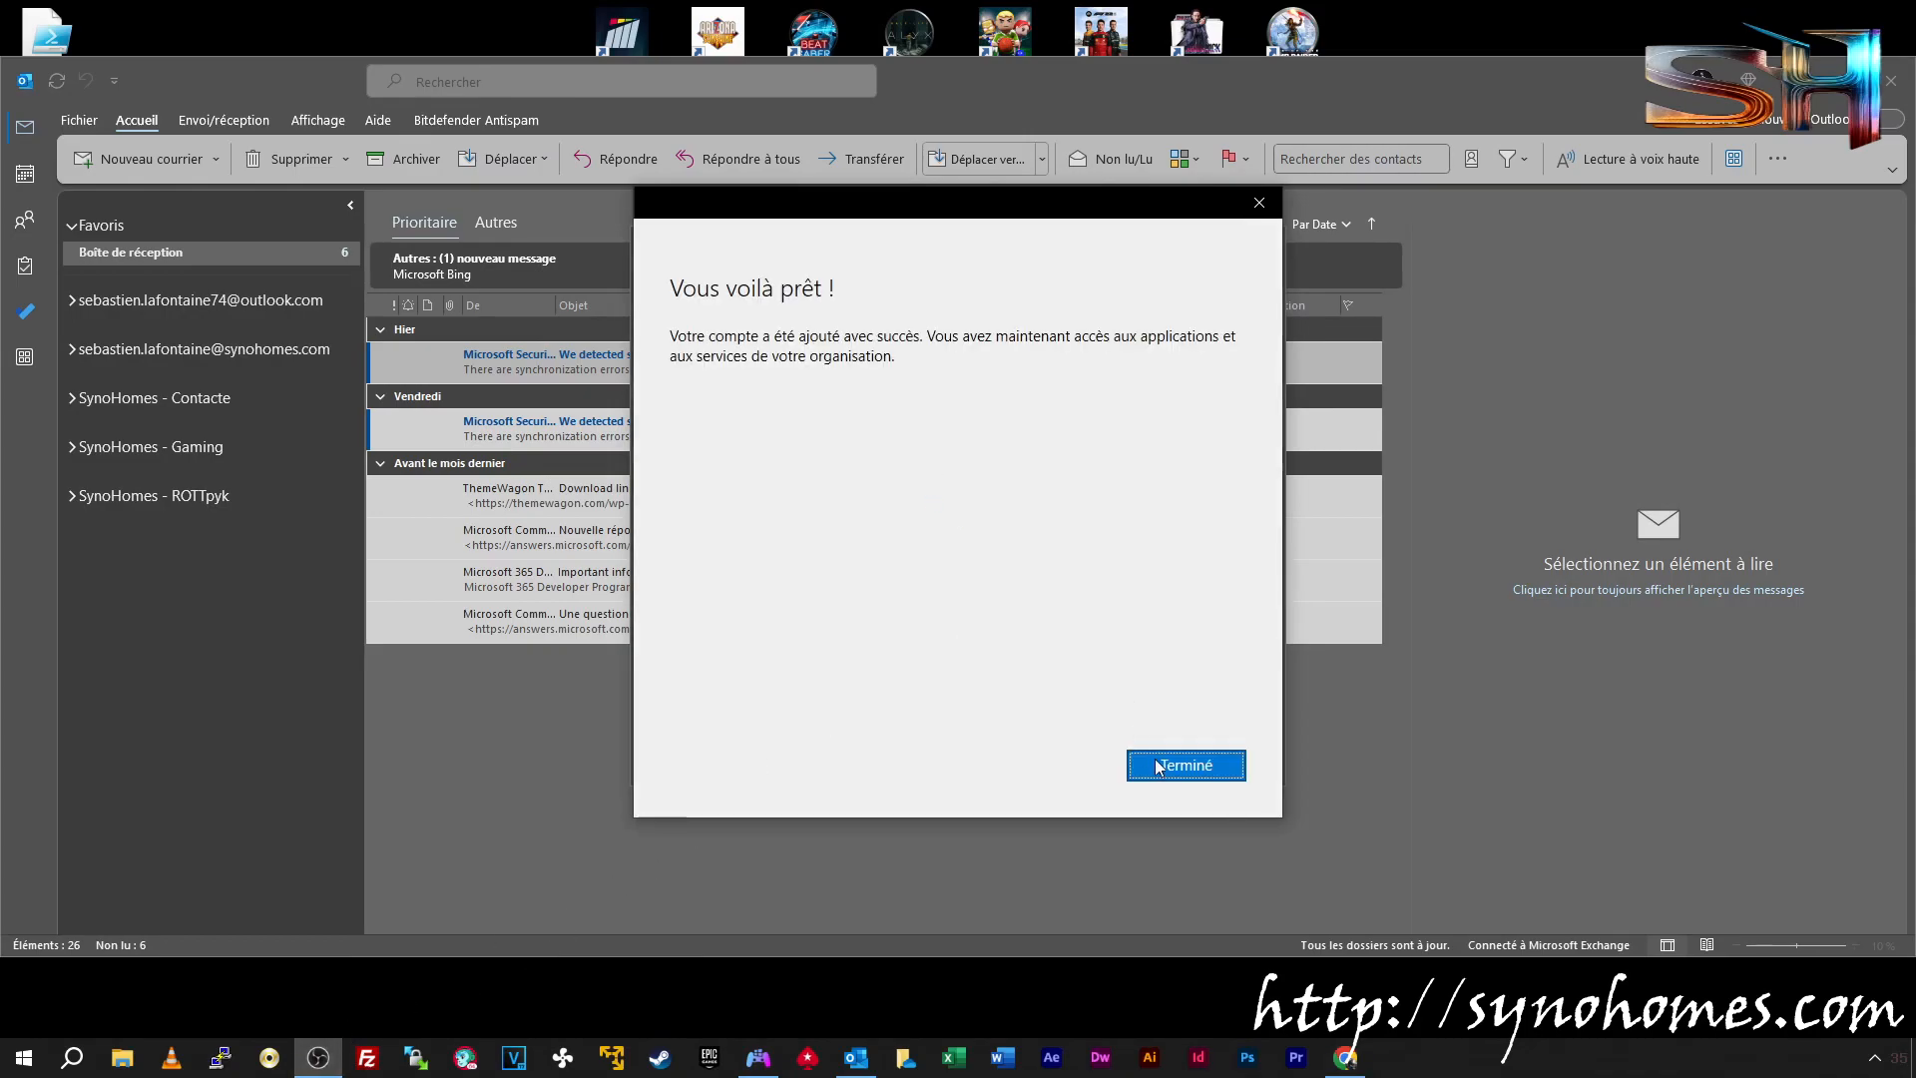
{"action": "left_click", "coordinate": [1159, 767]}
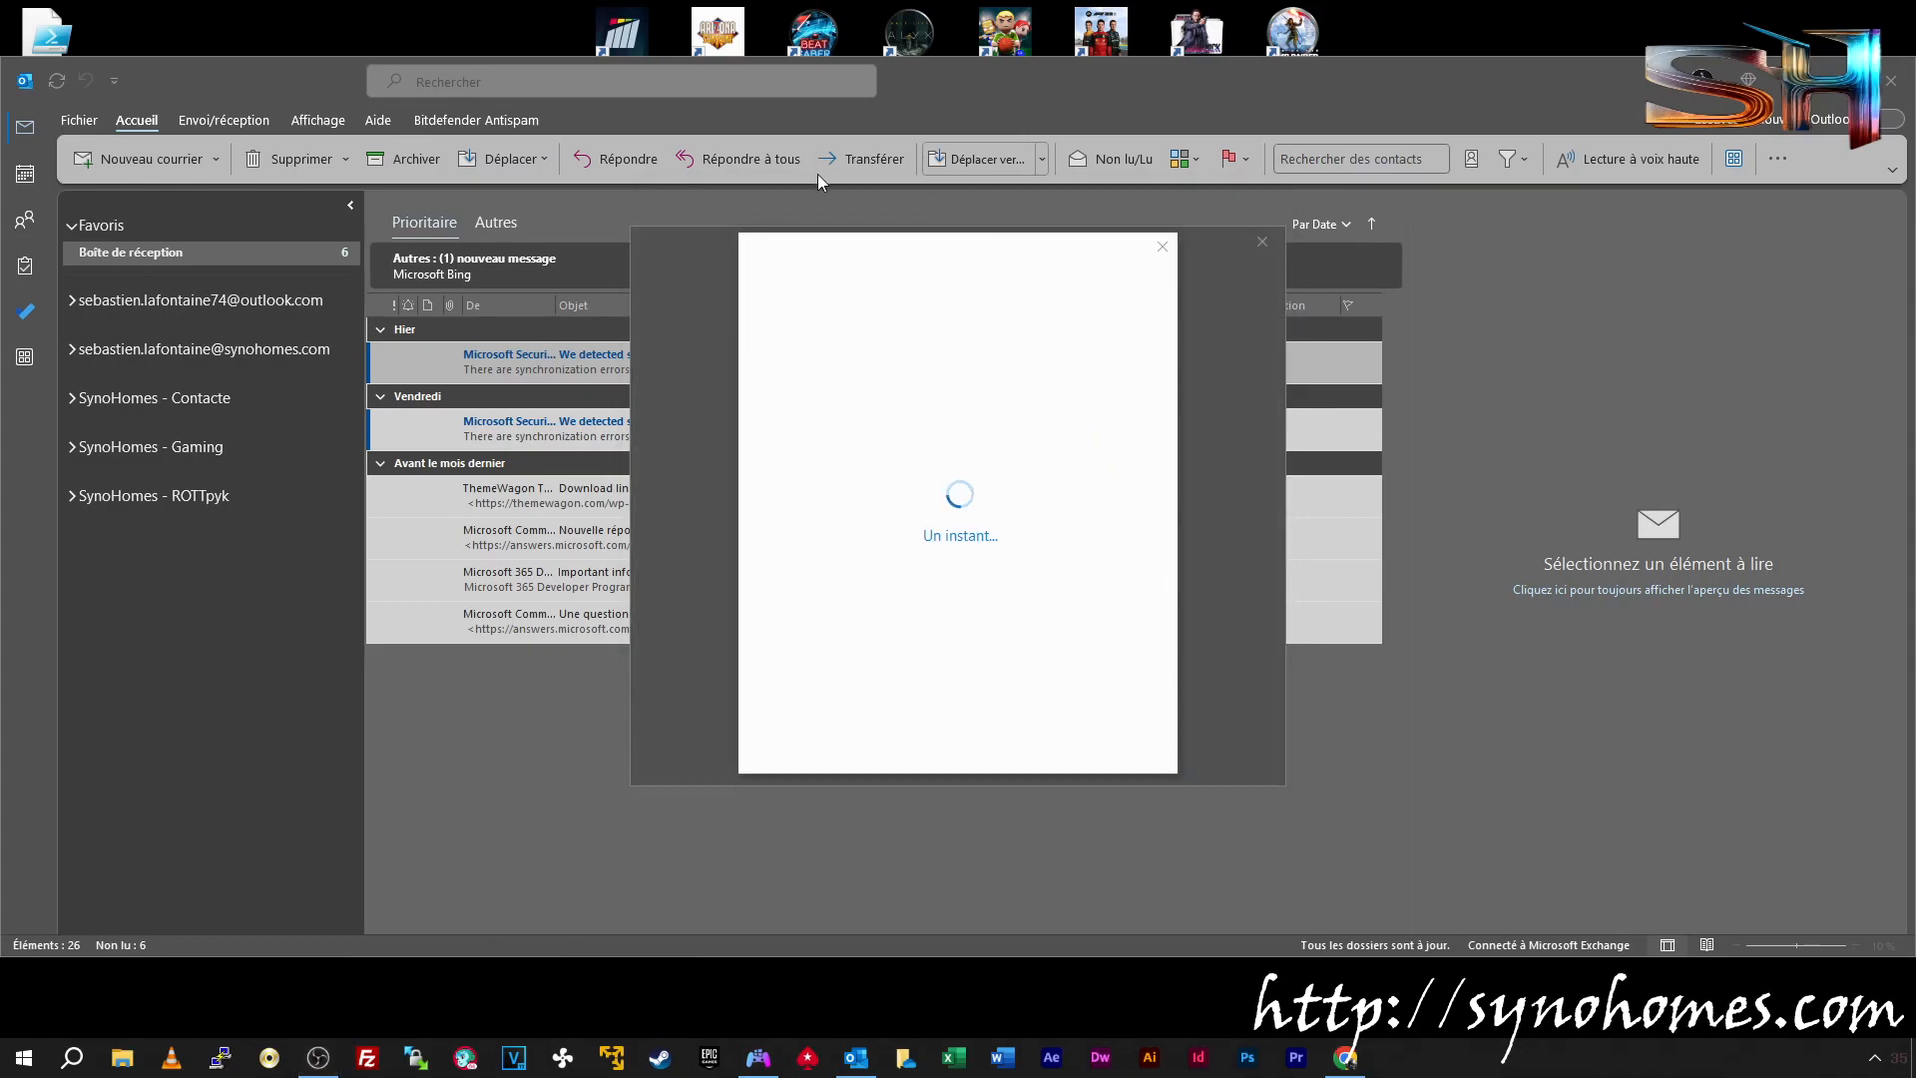
{"action": "left_click", "coordinate": [1198, 710]}
{"action": "left_click", "coordinate": [1090, 729]}
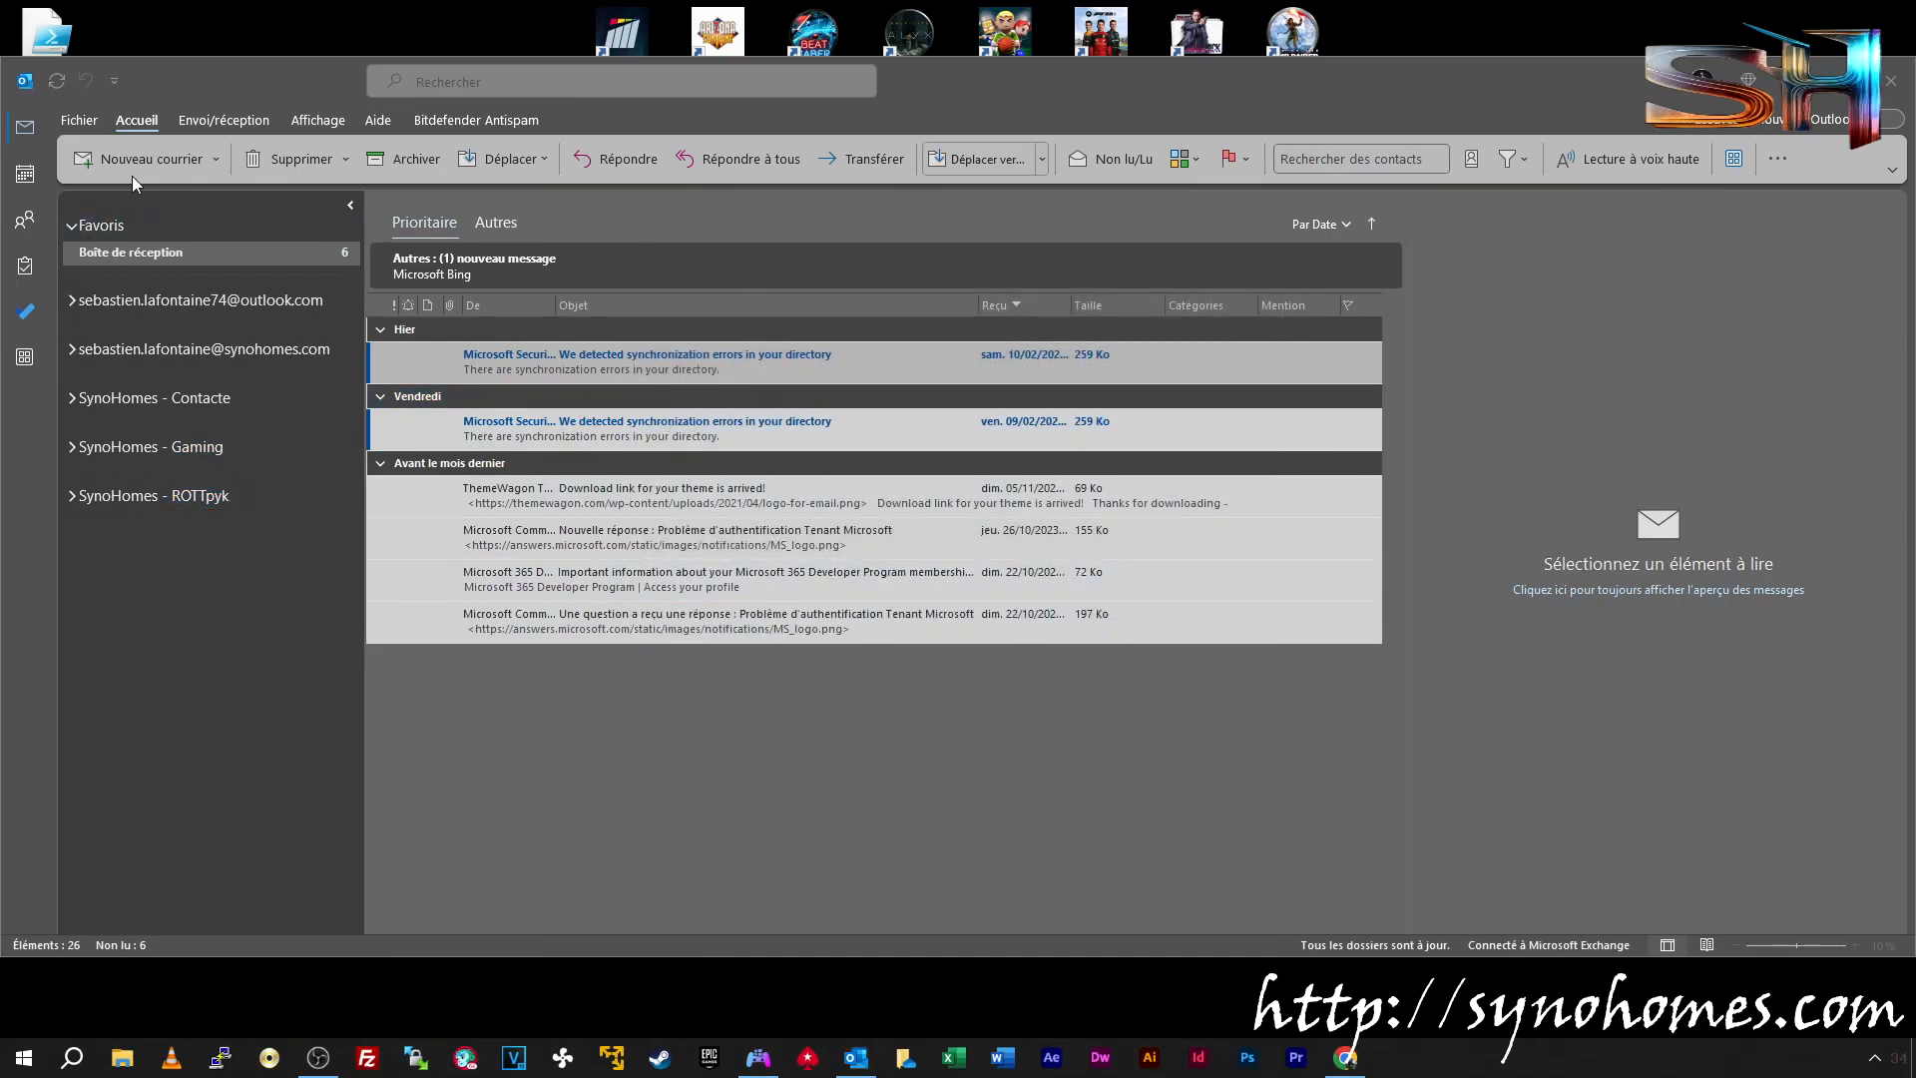
{"action": "left_click", "coordinate": [1891, 81]}
{"action": "left_click", "coordinate": [857, 1056]}
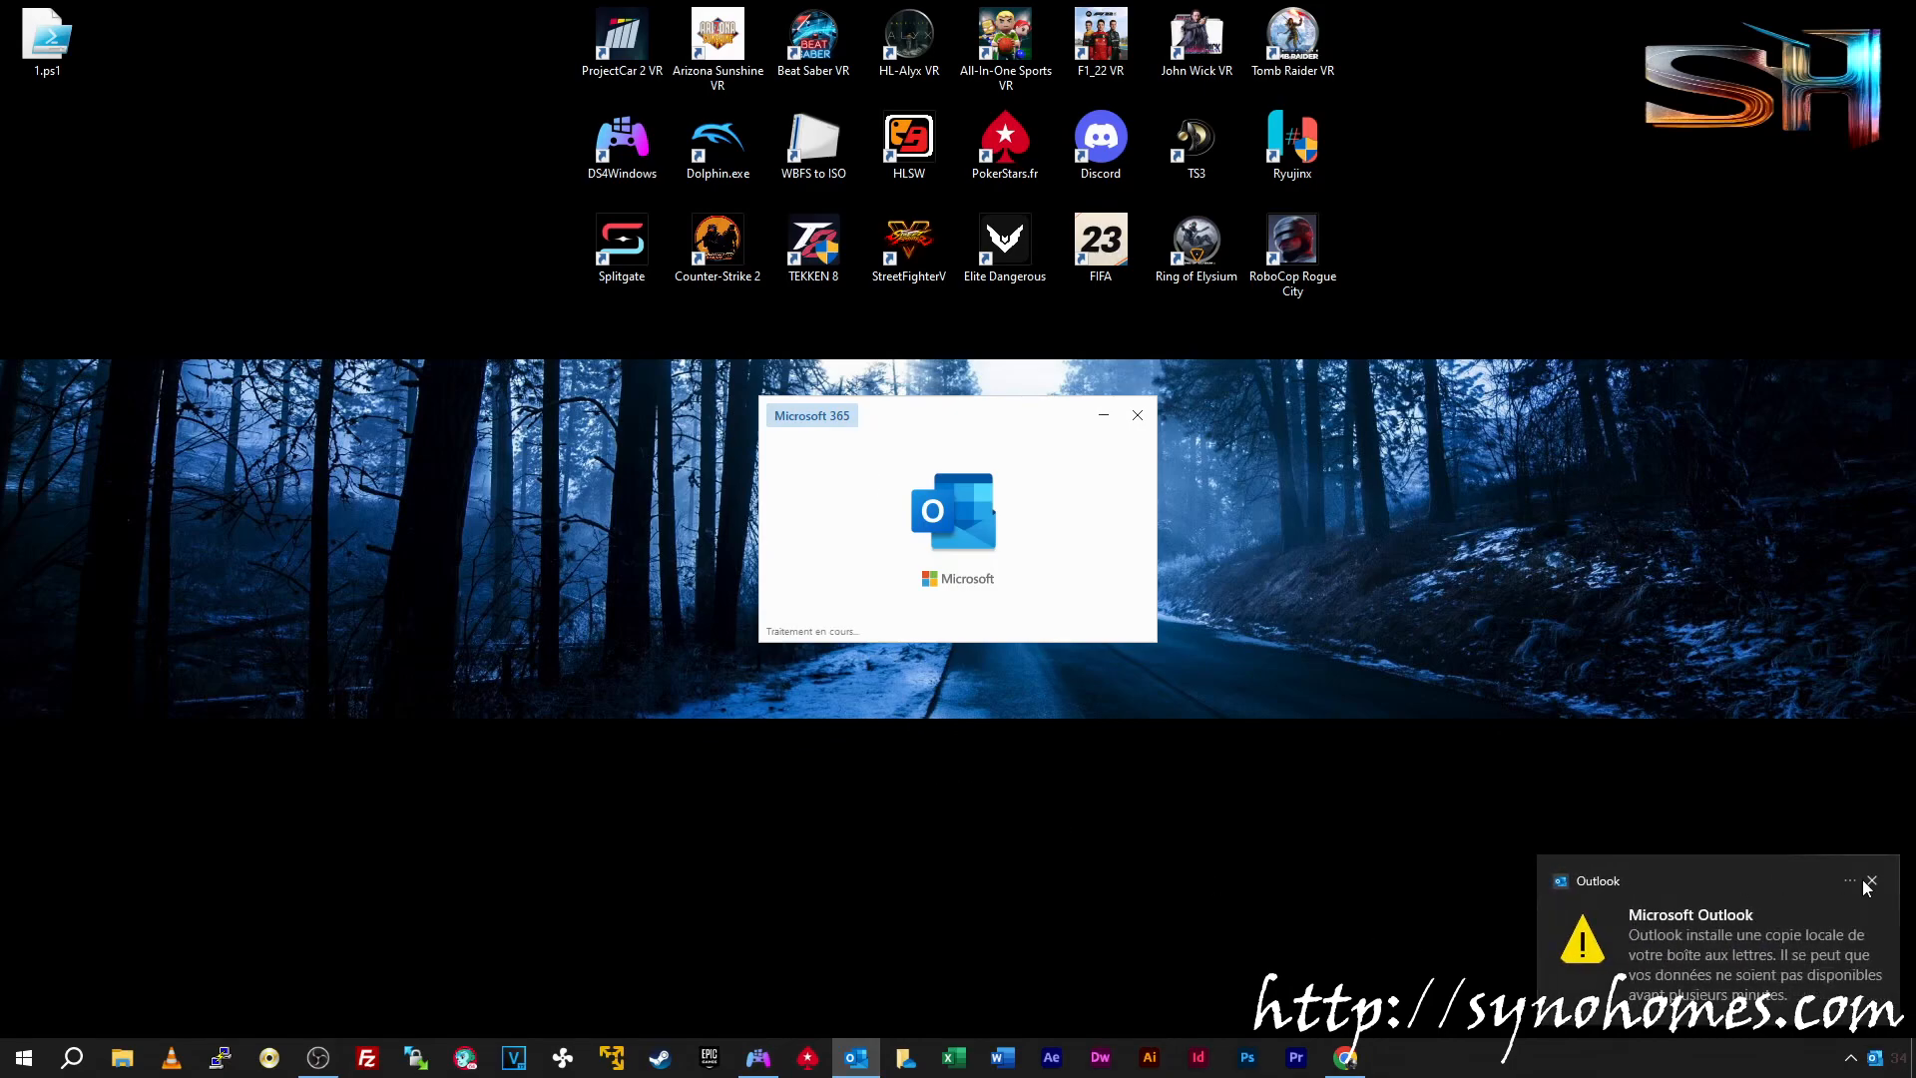
Dismiss the local-copy notice, close Outlook, and return to the admin center in Chrome
{"action": "left_click", "coordinate": [1868, 882]}
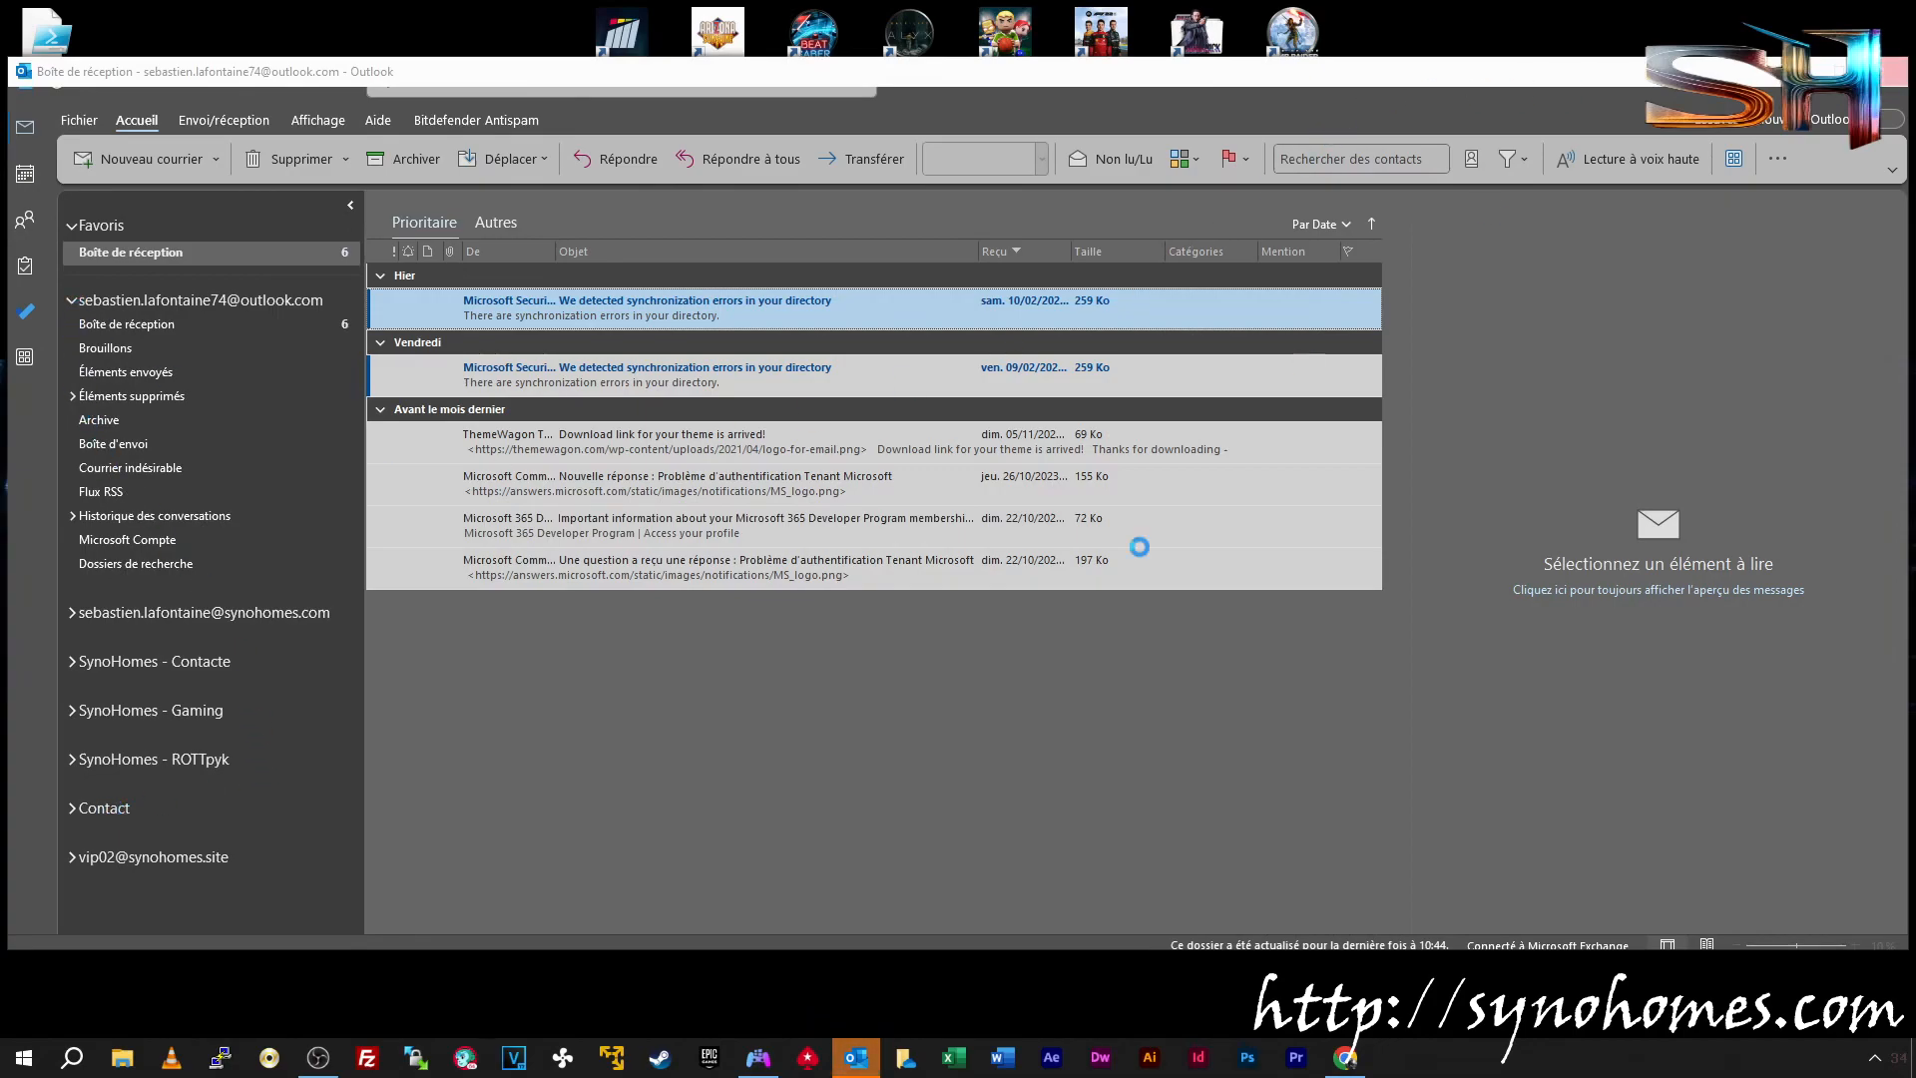
{"action": "right_click", "coordinate": [869, 1053]}
{"action": "left_click", "coordinate": [948, 976]}
{"action": "left_click", "coordinate": [1347, 1058]}
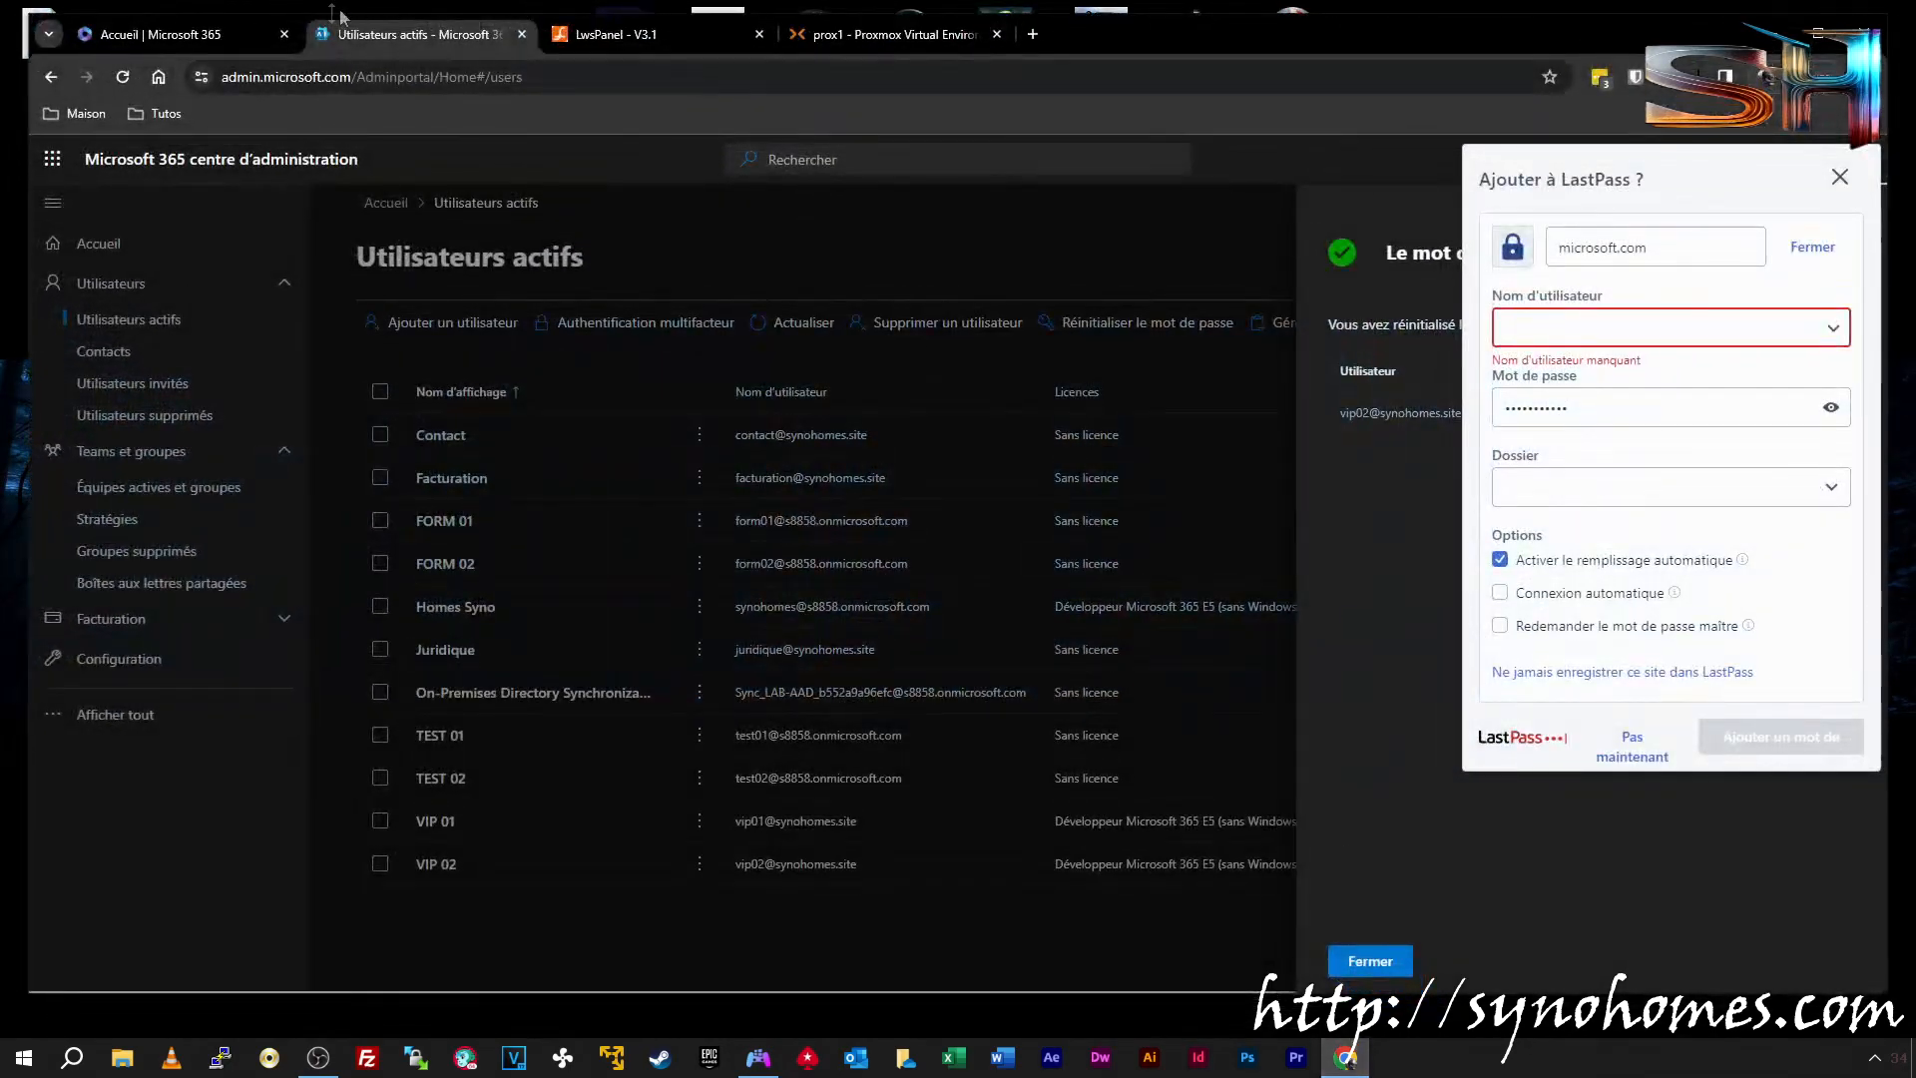
Close the save-password prompt and reset panel, then open VM 303's console in Proxmox
{"action": "left_click", "coordinate": [1840, 176]}
{"action": "left_click", "coordinate": [1370, 961]}
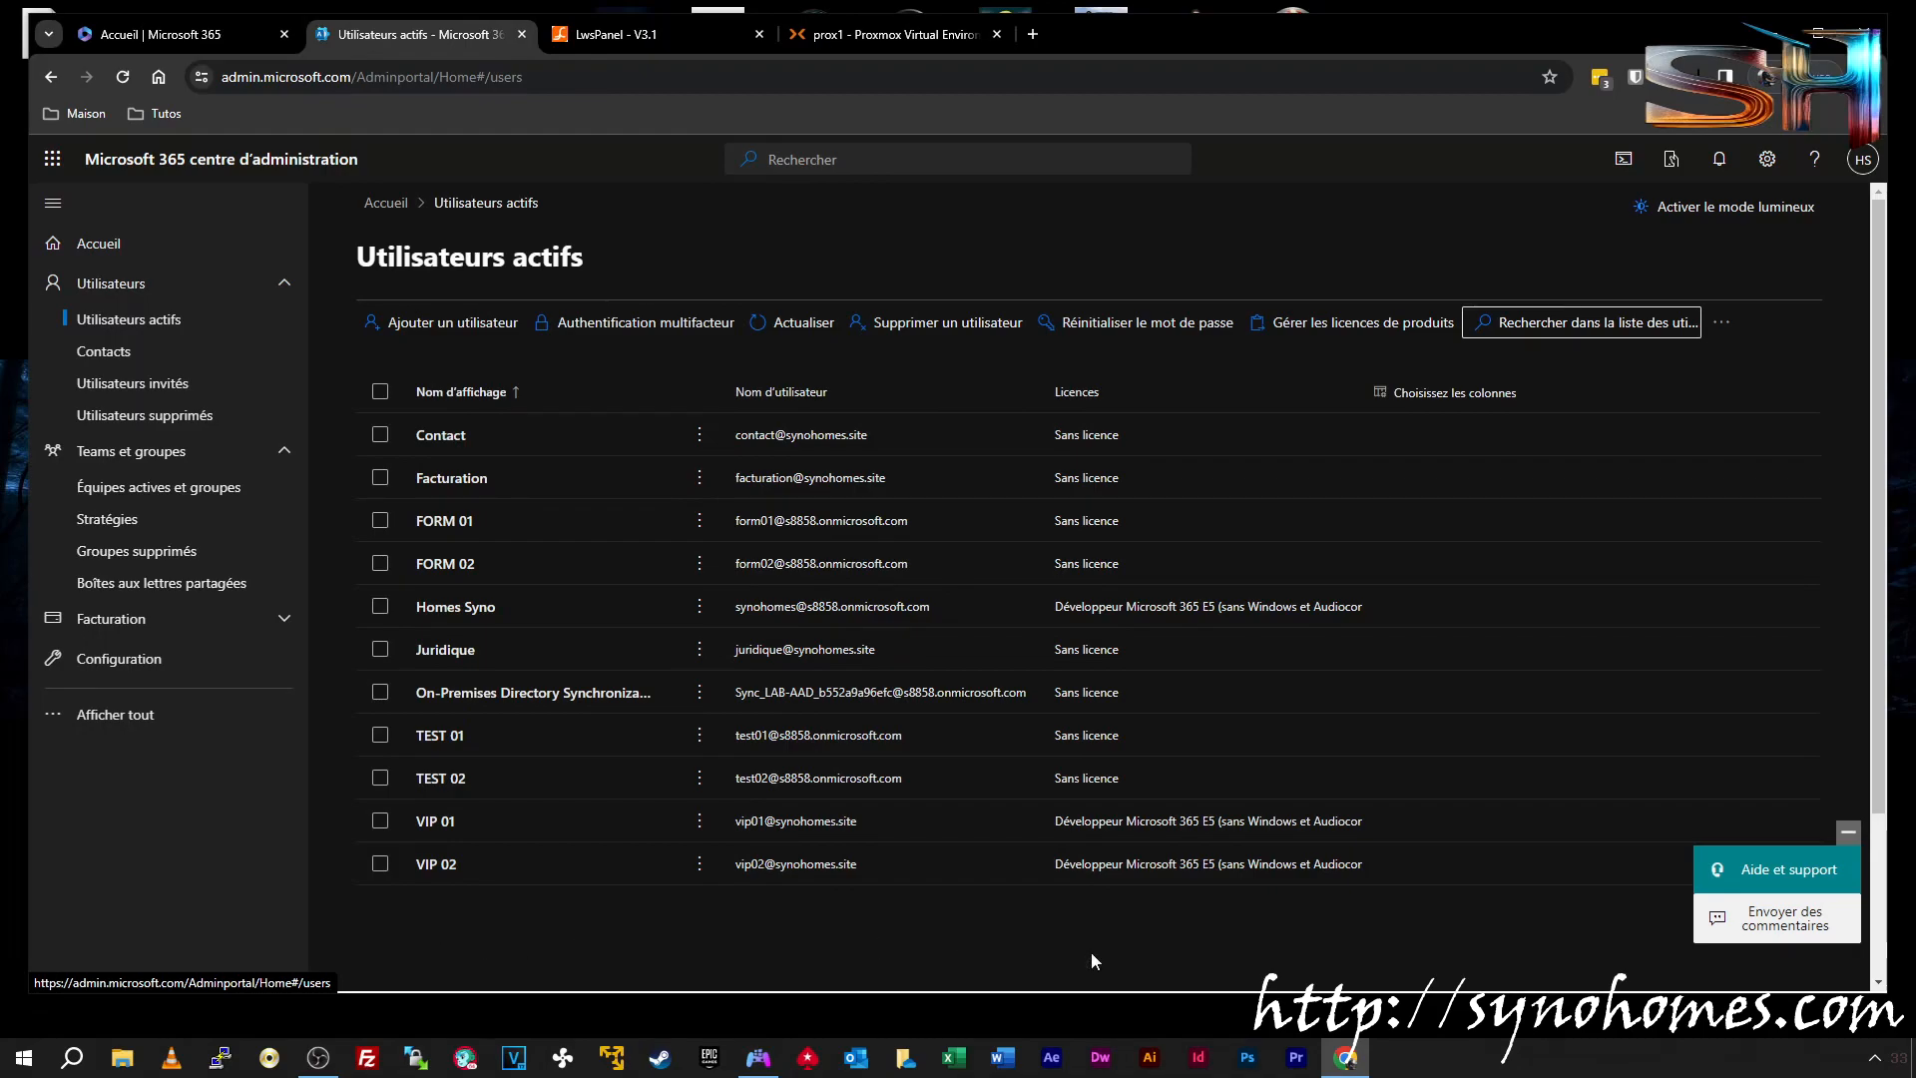
{"action": "left_click", "coordinate": [1346, 1057]}
{"action": "left_click", "coordinate": [1346, 1057]}
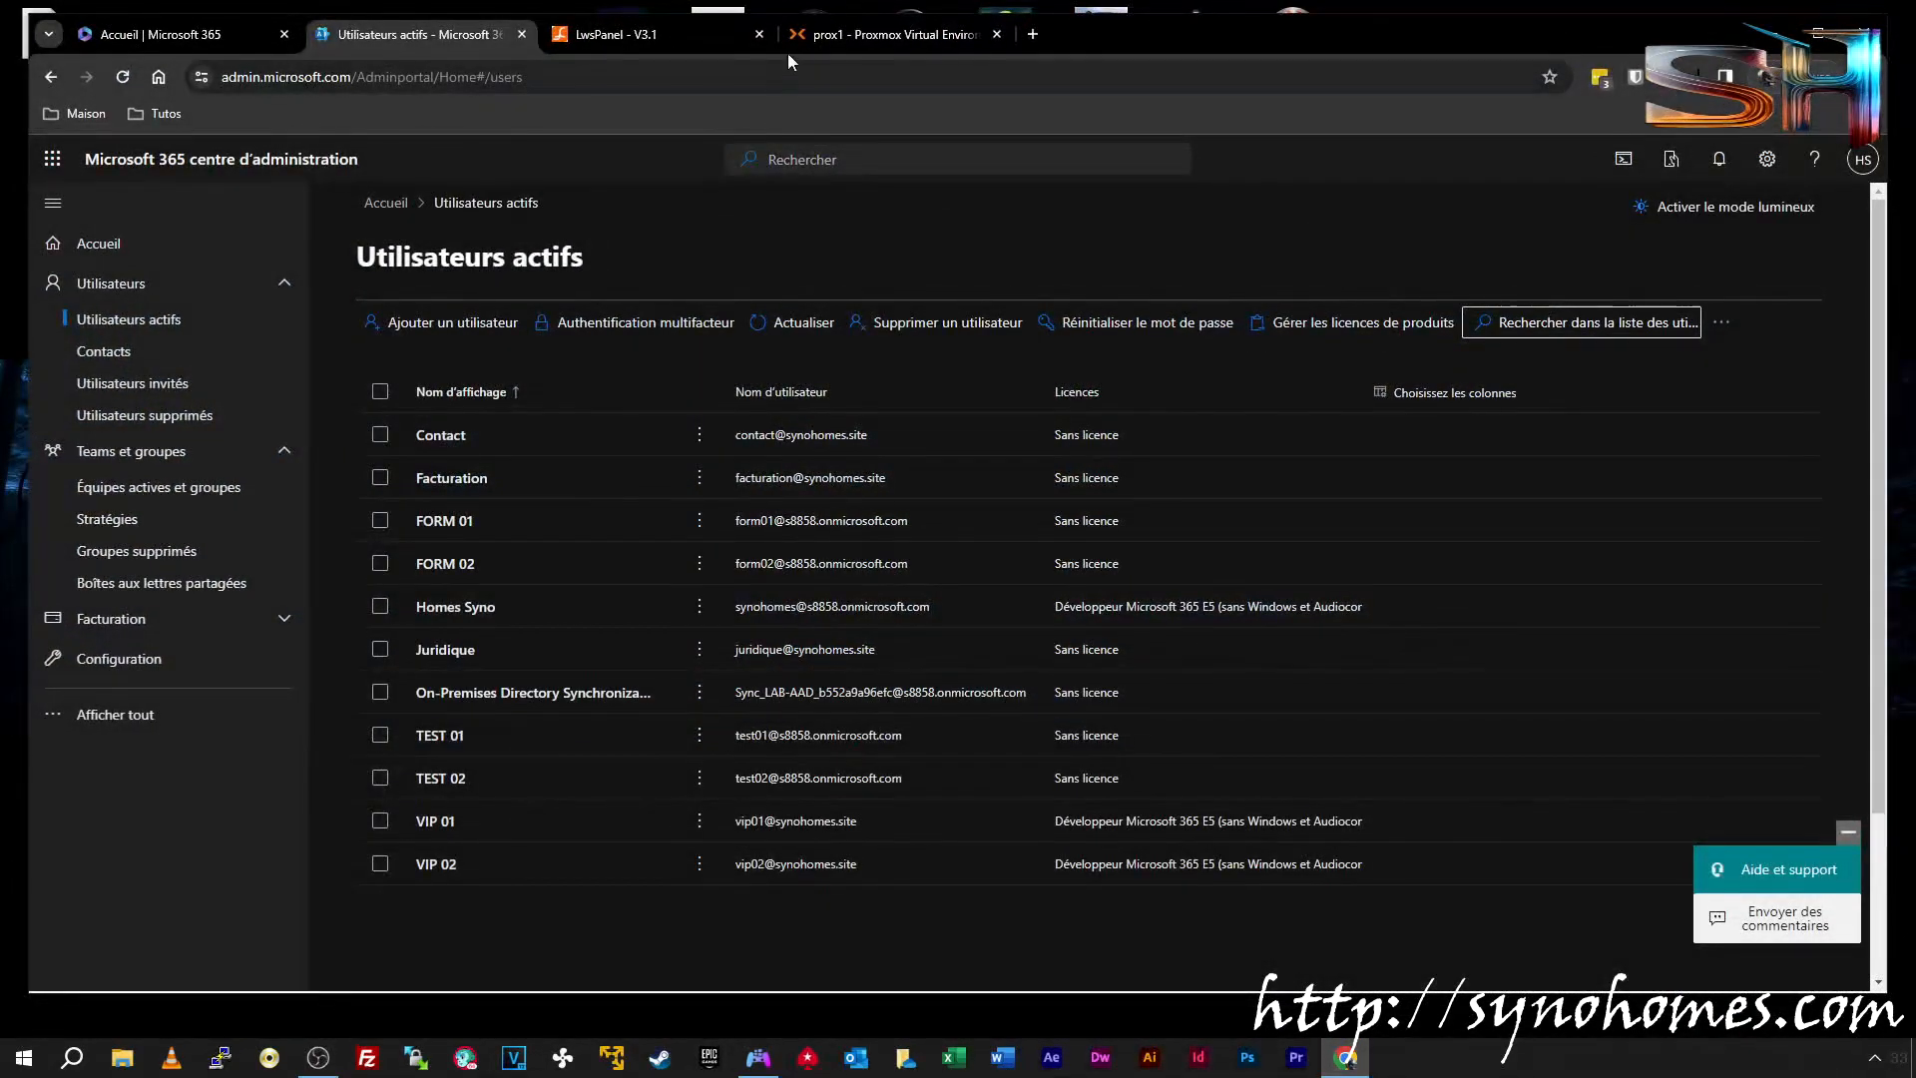
{"action": "left_click", "coordinate": [798, 40]}
{"action": "left_click", "coordinate": [177, 409]}
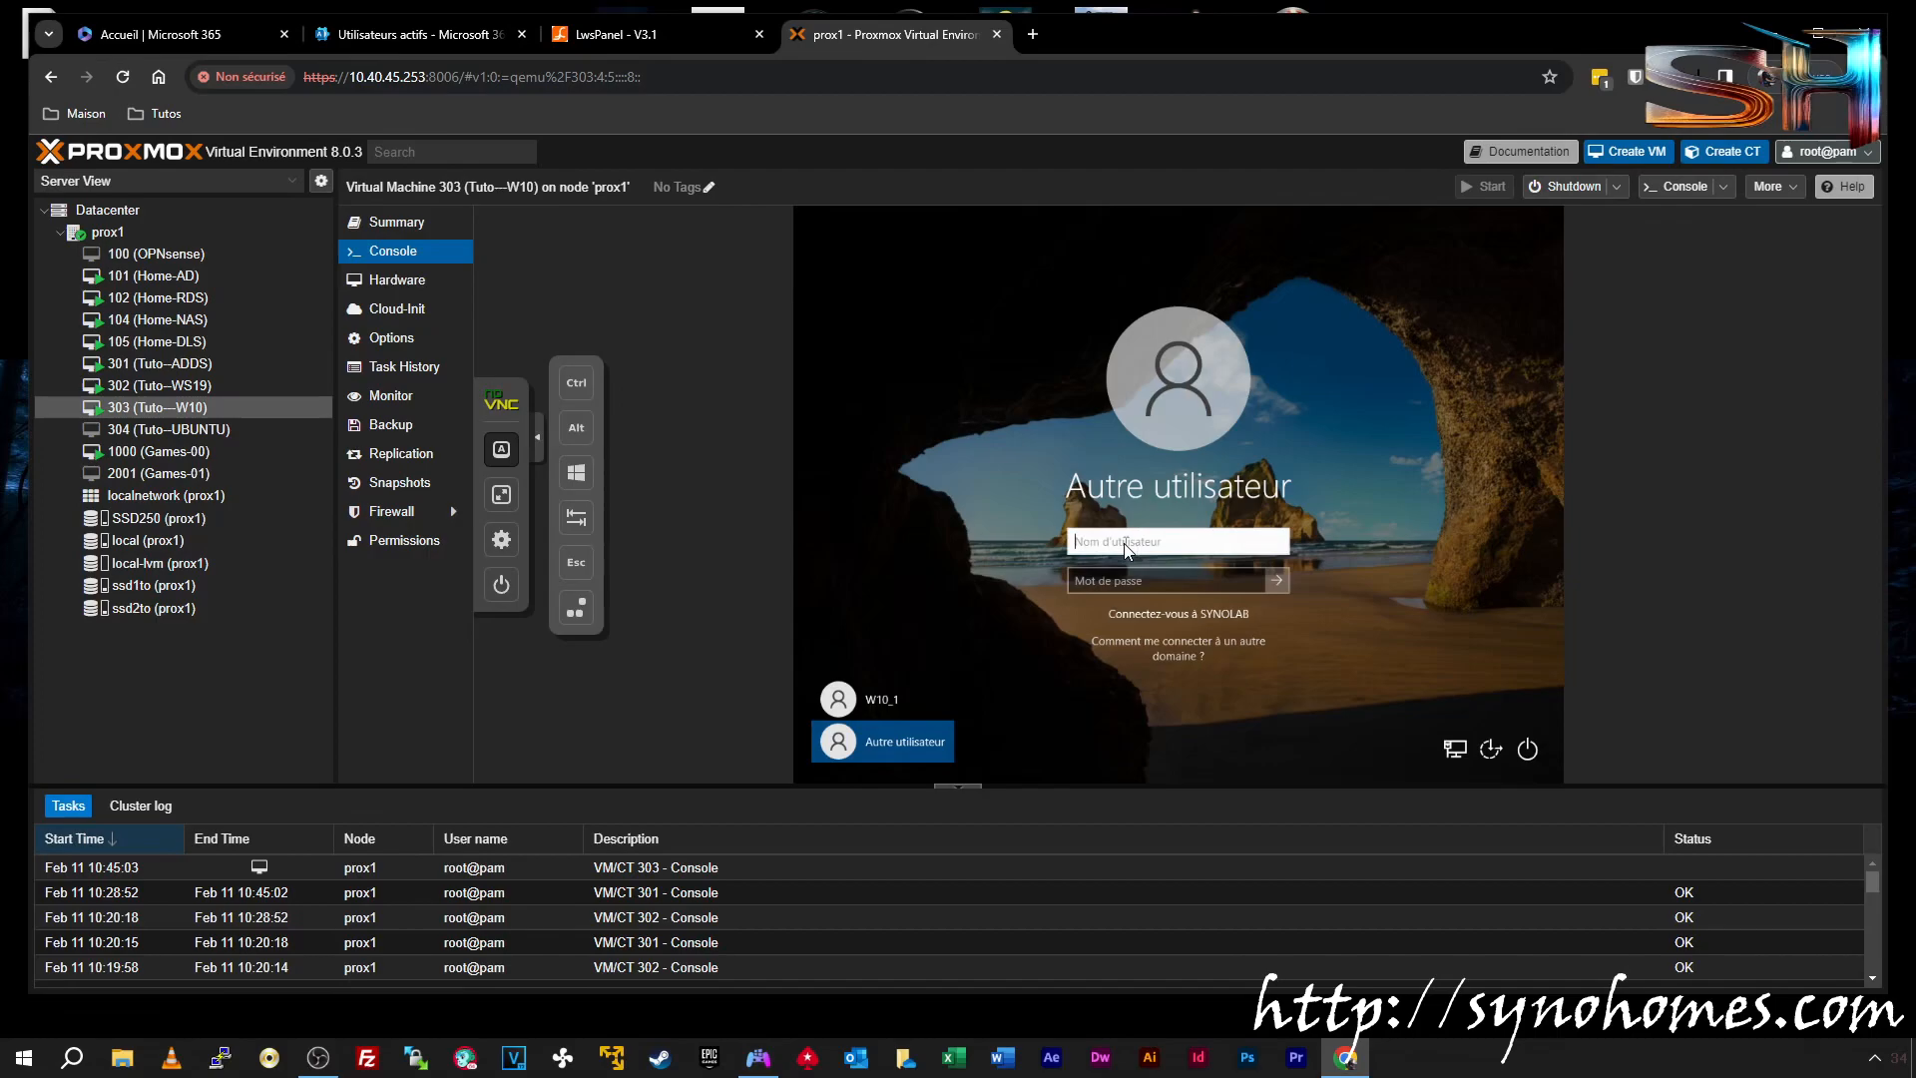
Sign into Windows on VM 303 with the VIP 01 account's e-mail address and password
{"action": "left_click", "coordinate": [1141, 581]}
{"action": "left_click", "coordinate": [1144, 582]}
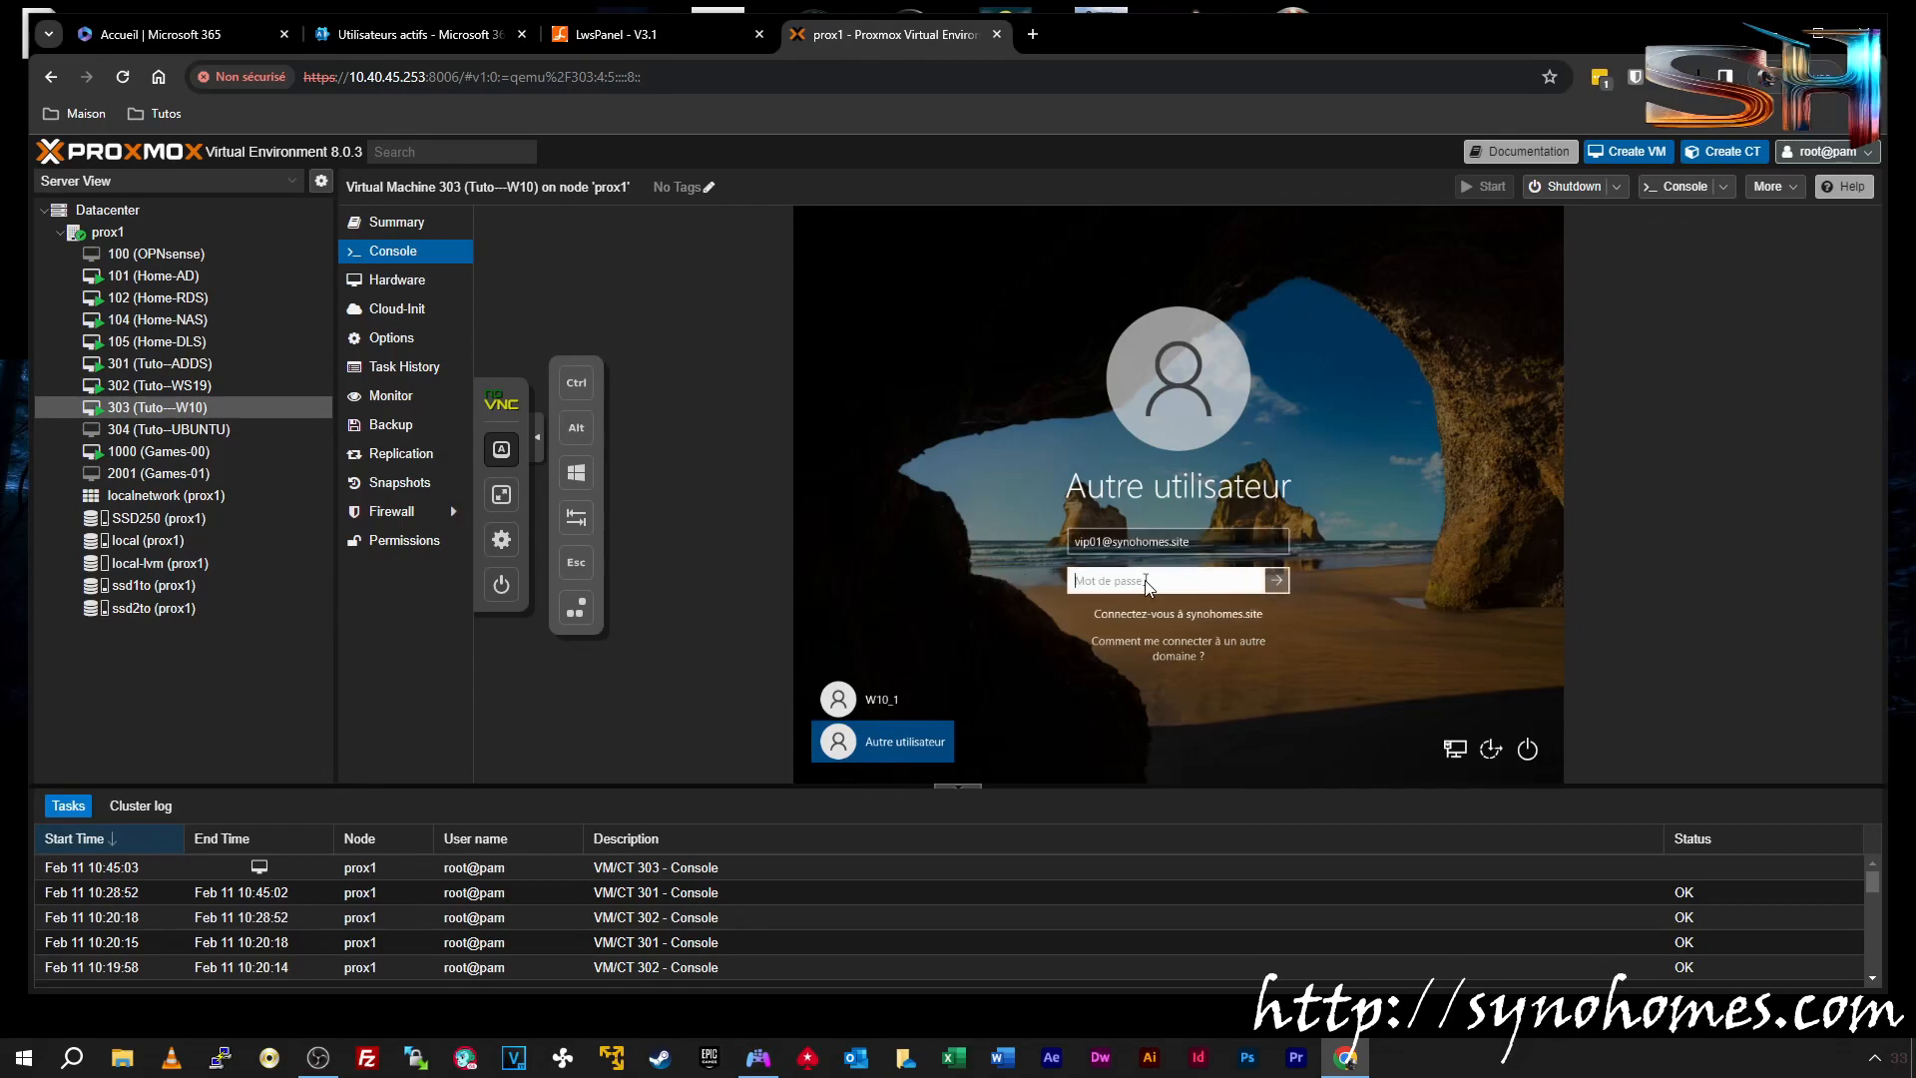
{"action": "type", "text": "•••••••••••••"}
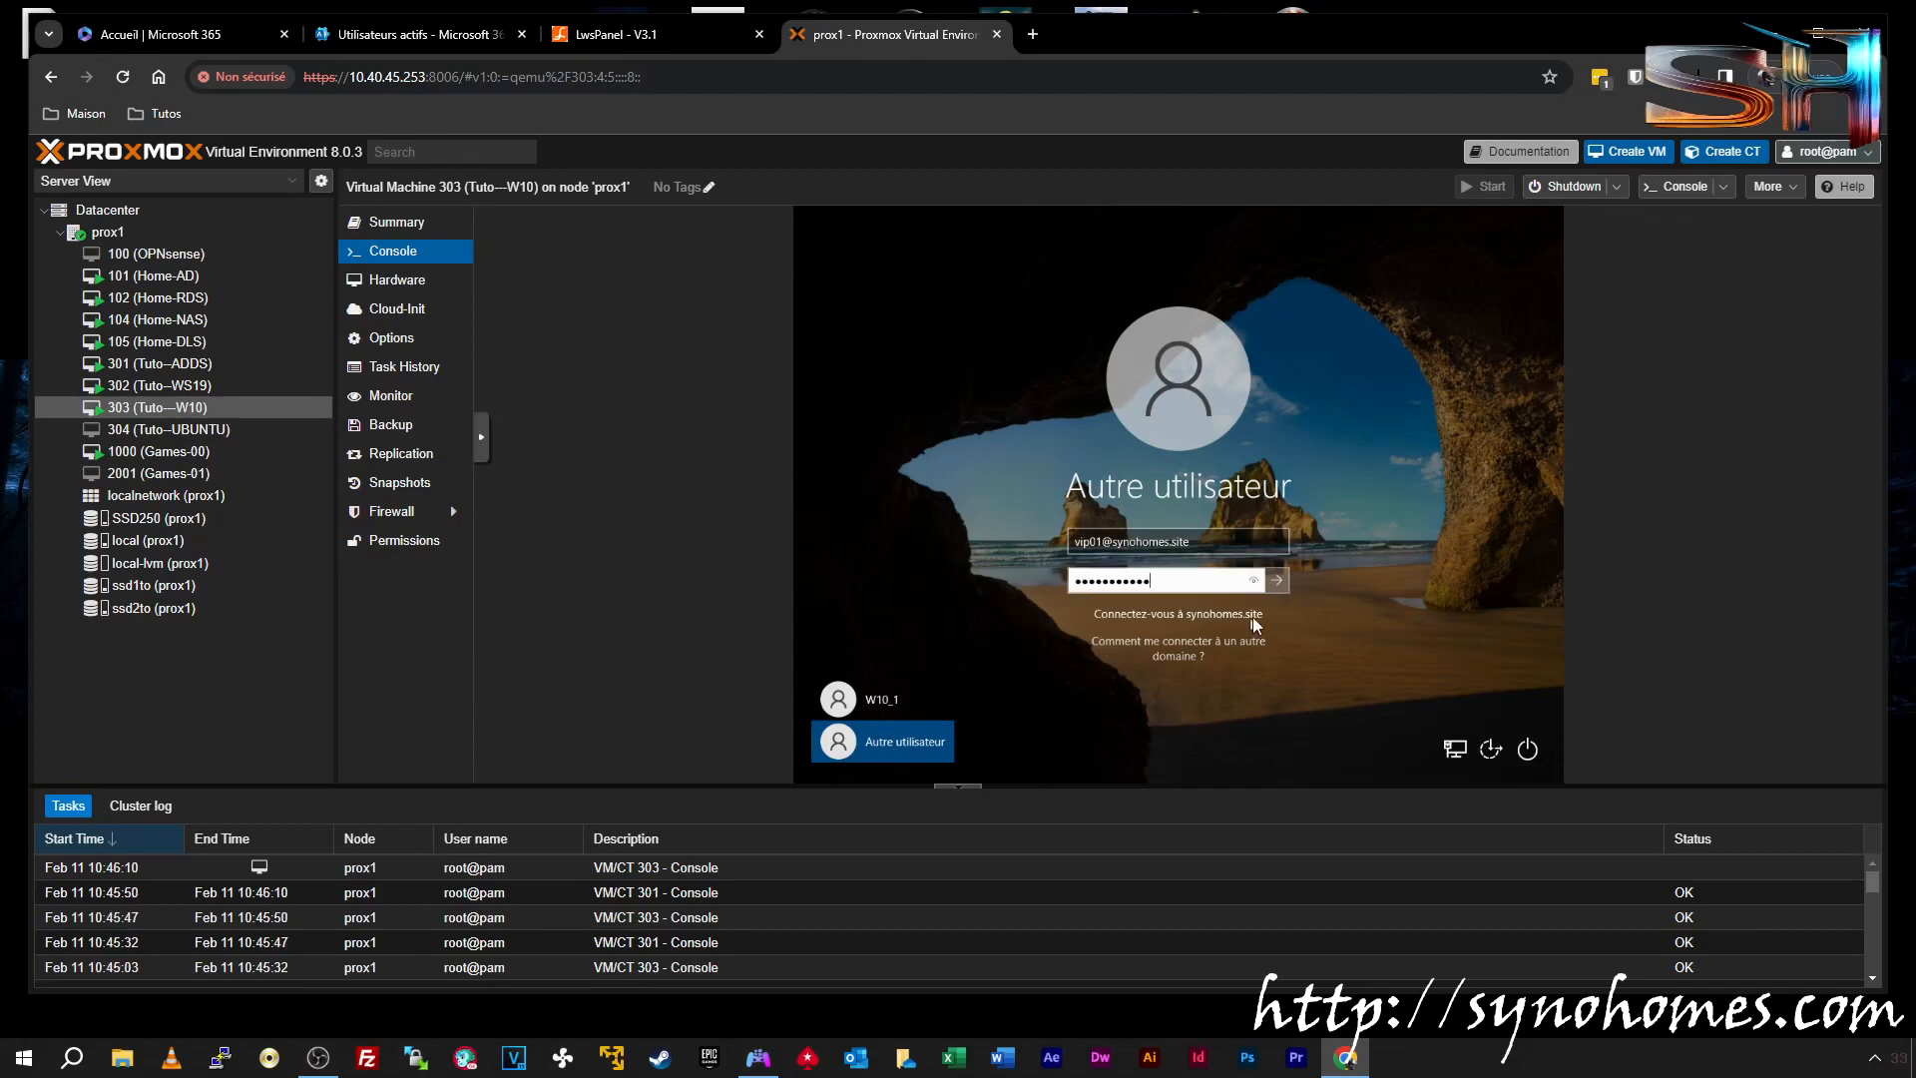
{"action": "left_click", "coordinate": [1284, 582]}
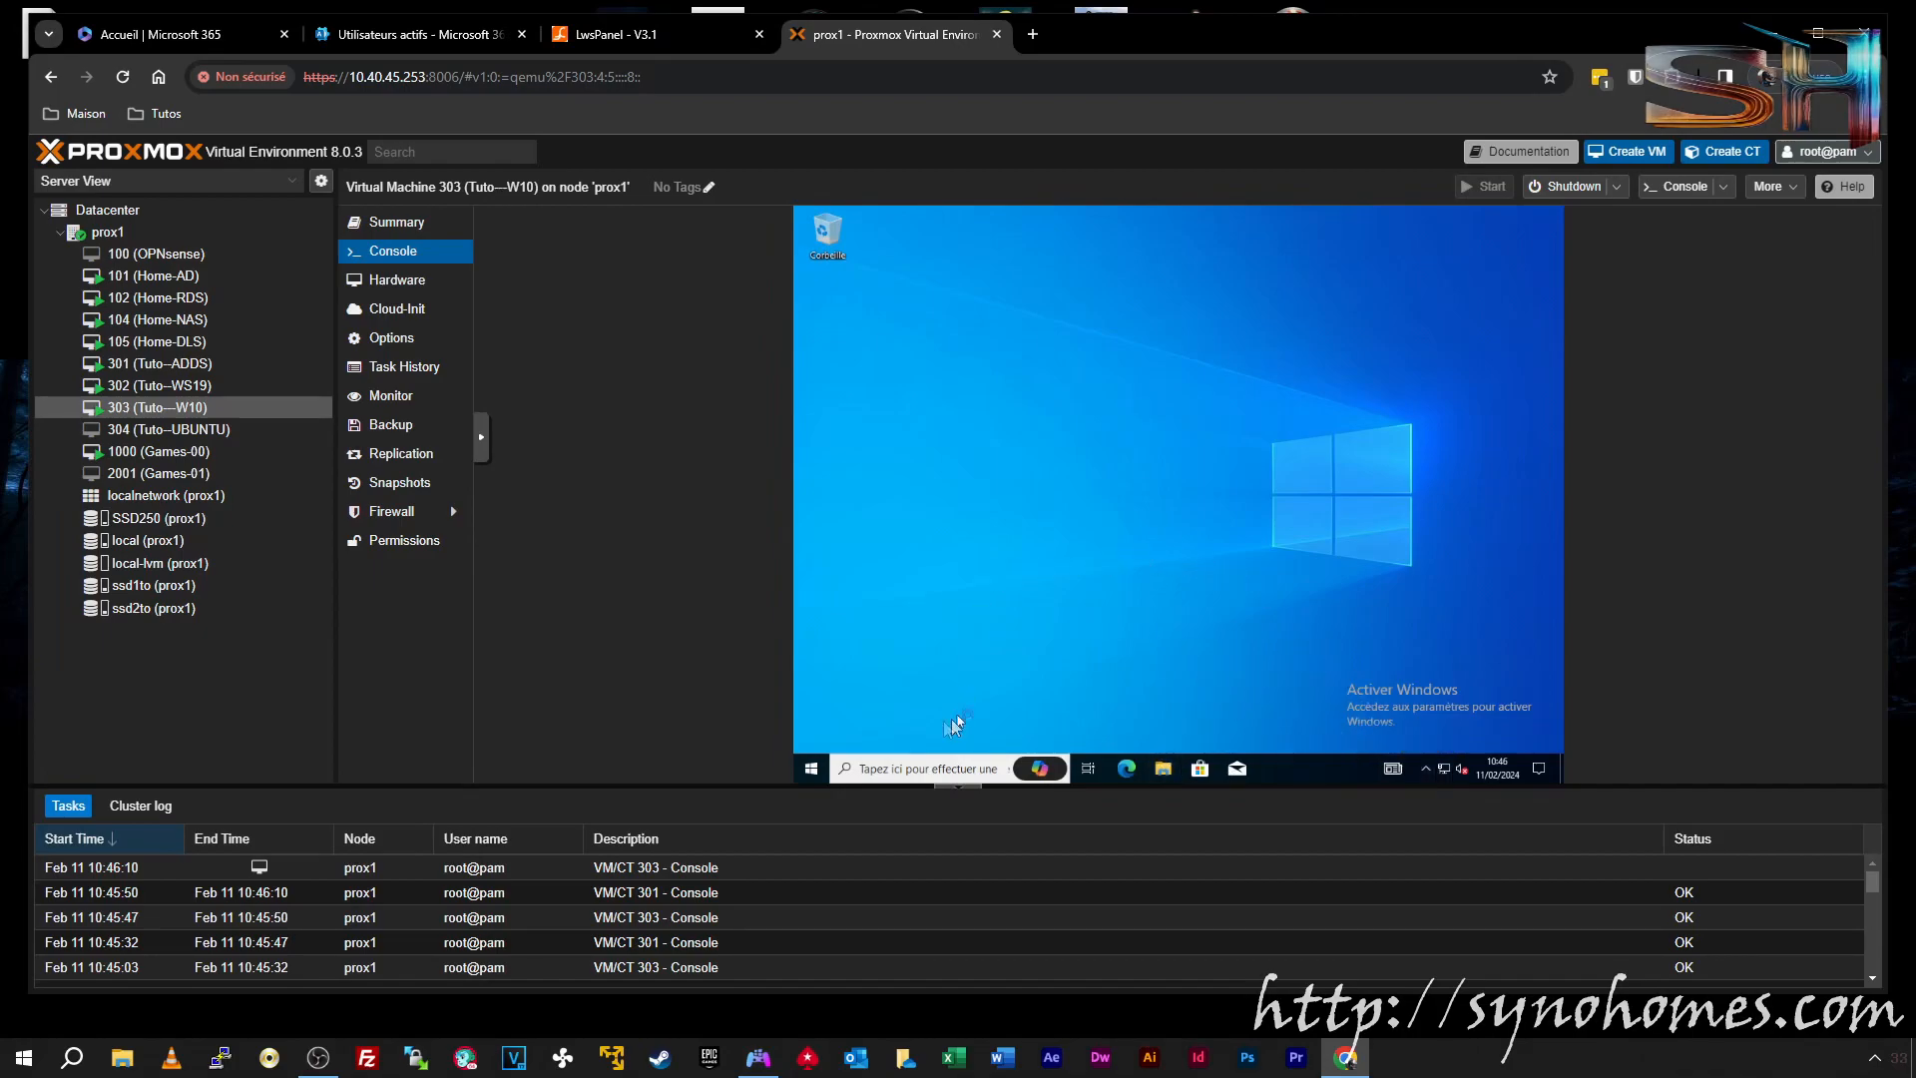
{"action": "left_click", "coordinate": [810, 782]}
{"action": "left_click", "coordinate": [1293, 670]}
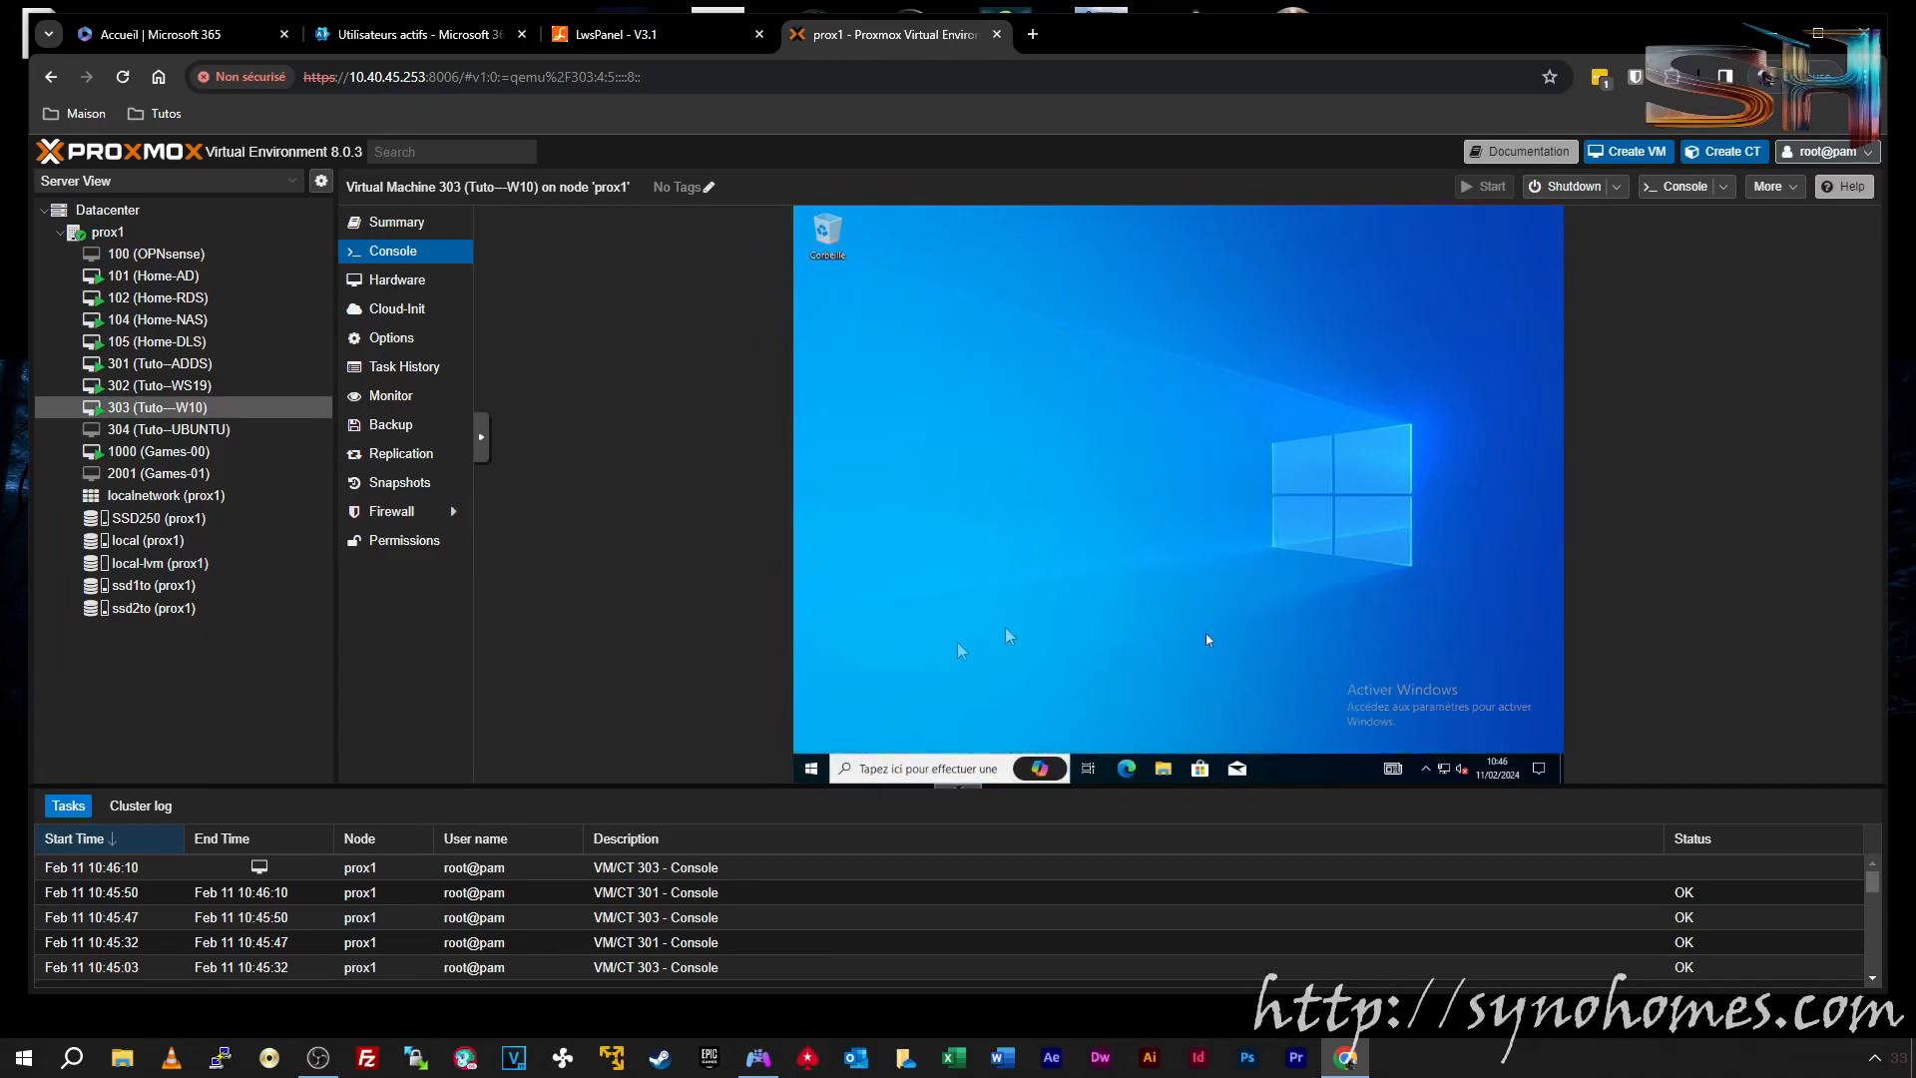
{"action": "left_click", "coordinate": [817, 766]}
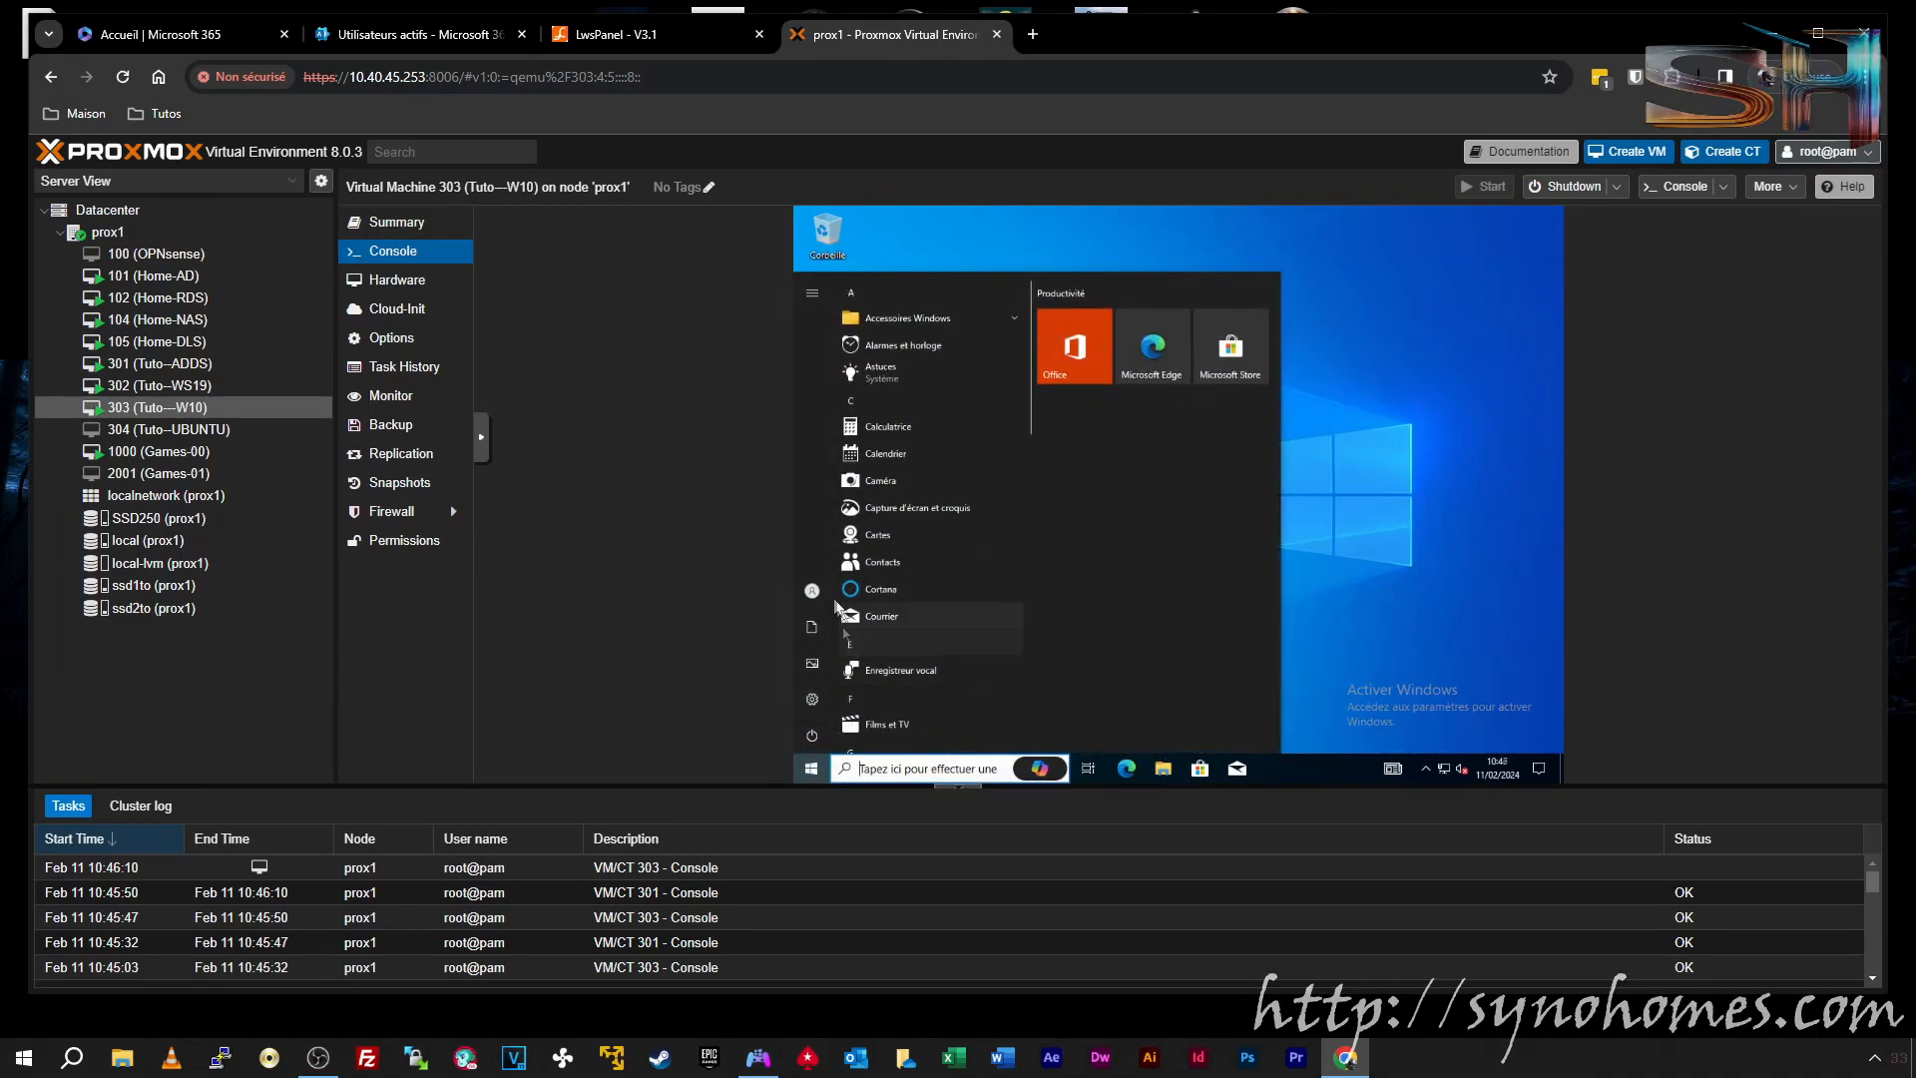
{"action": "left_click", "coordinate": [812, 591]}
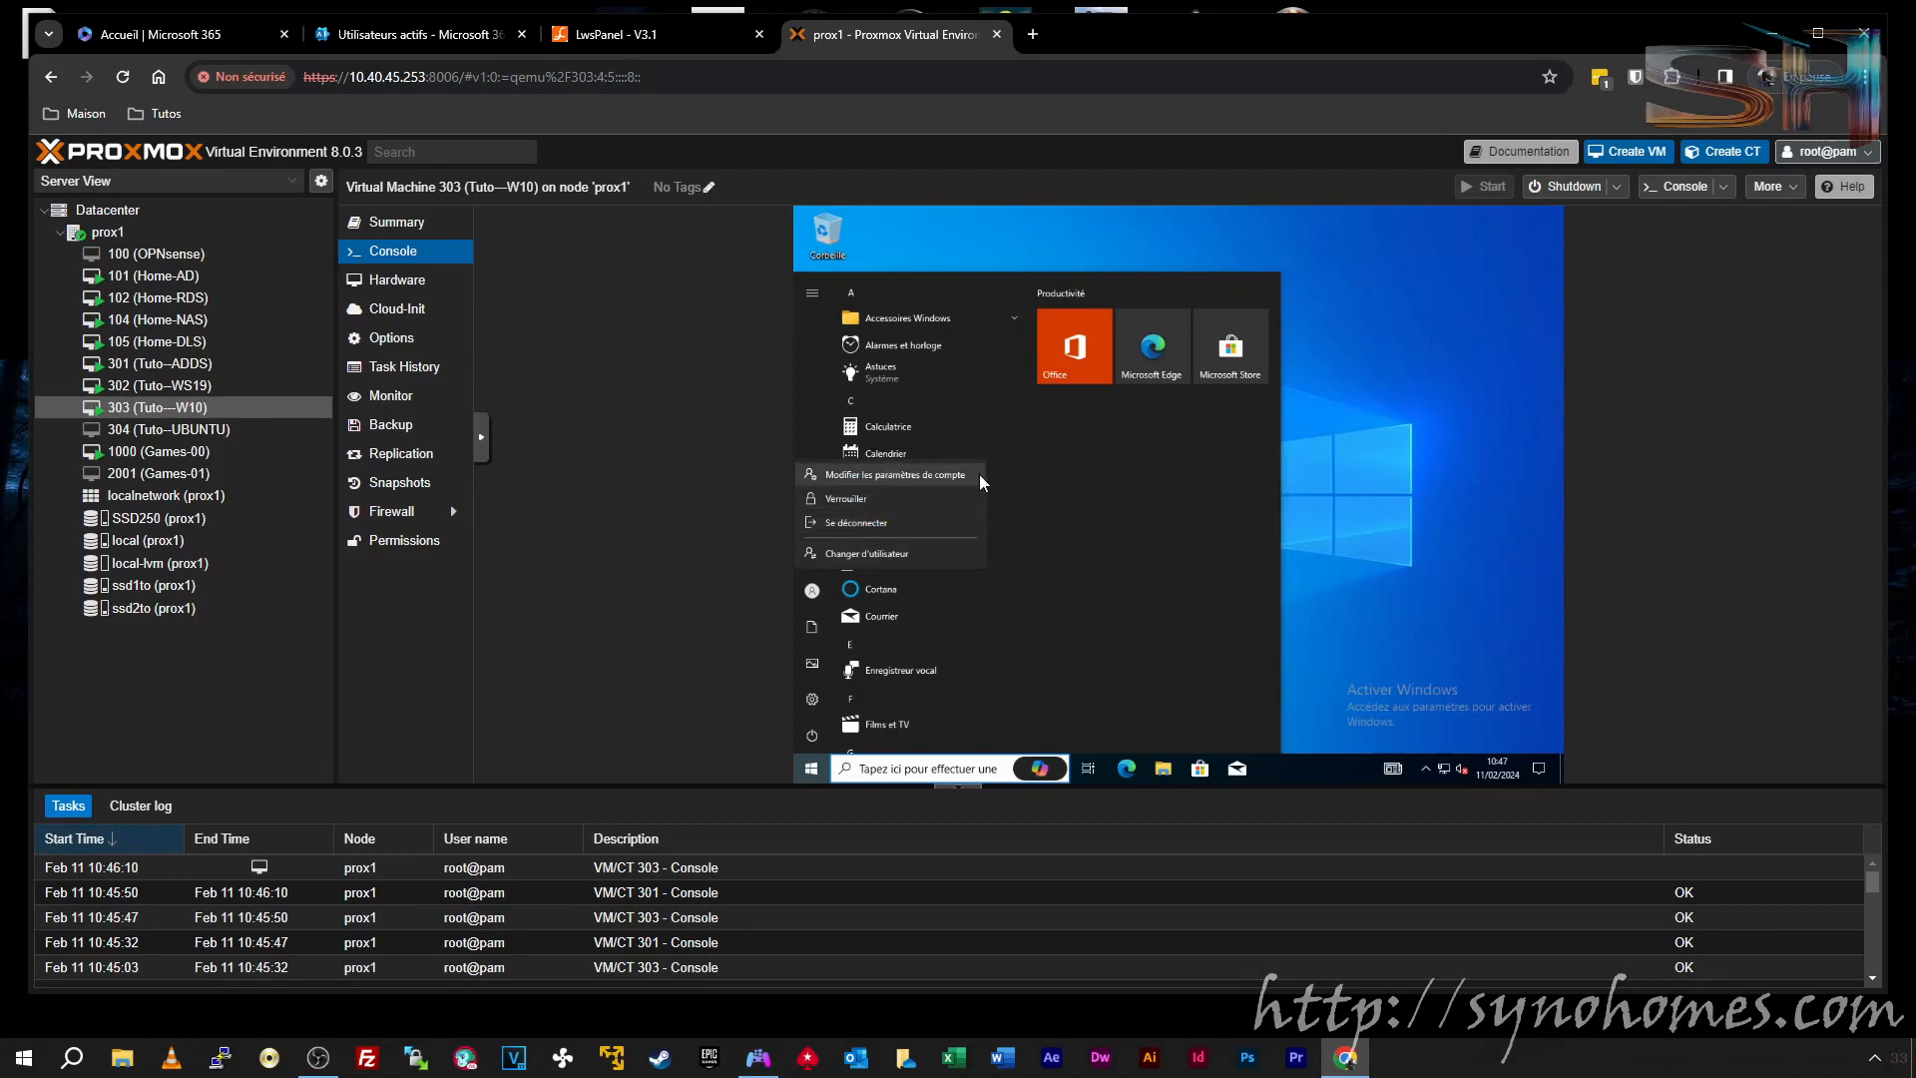
{"action": "left_click", "coordinate": [878, 475]}
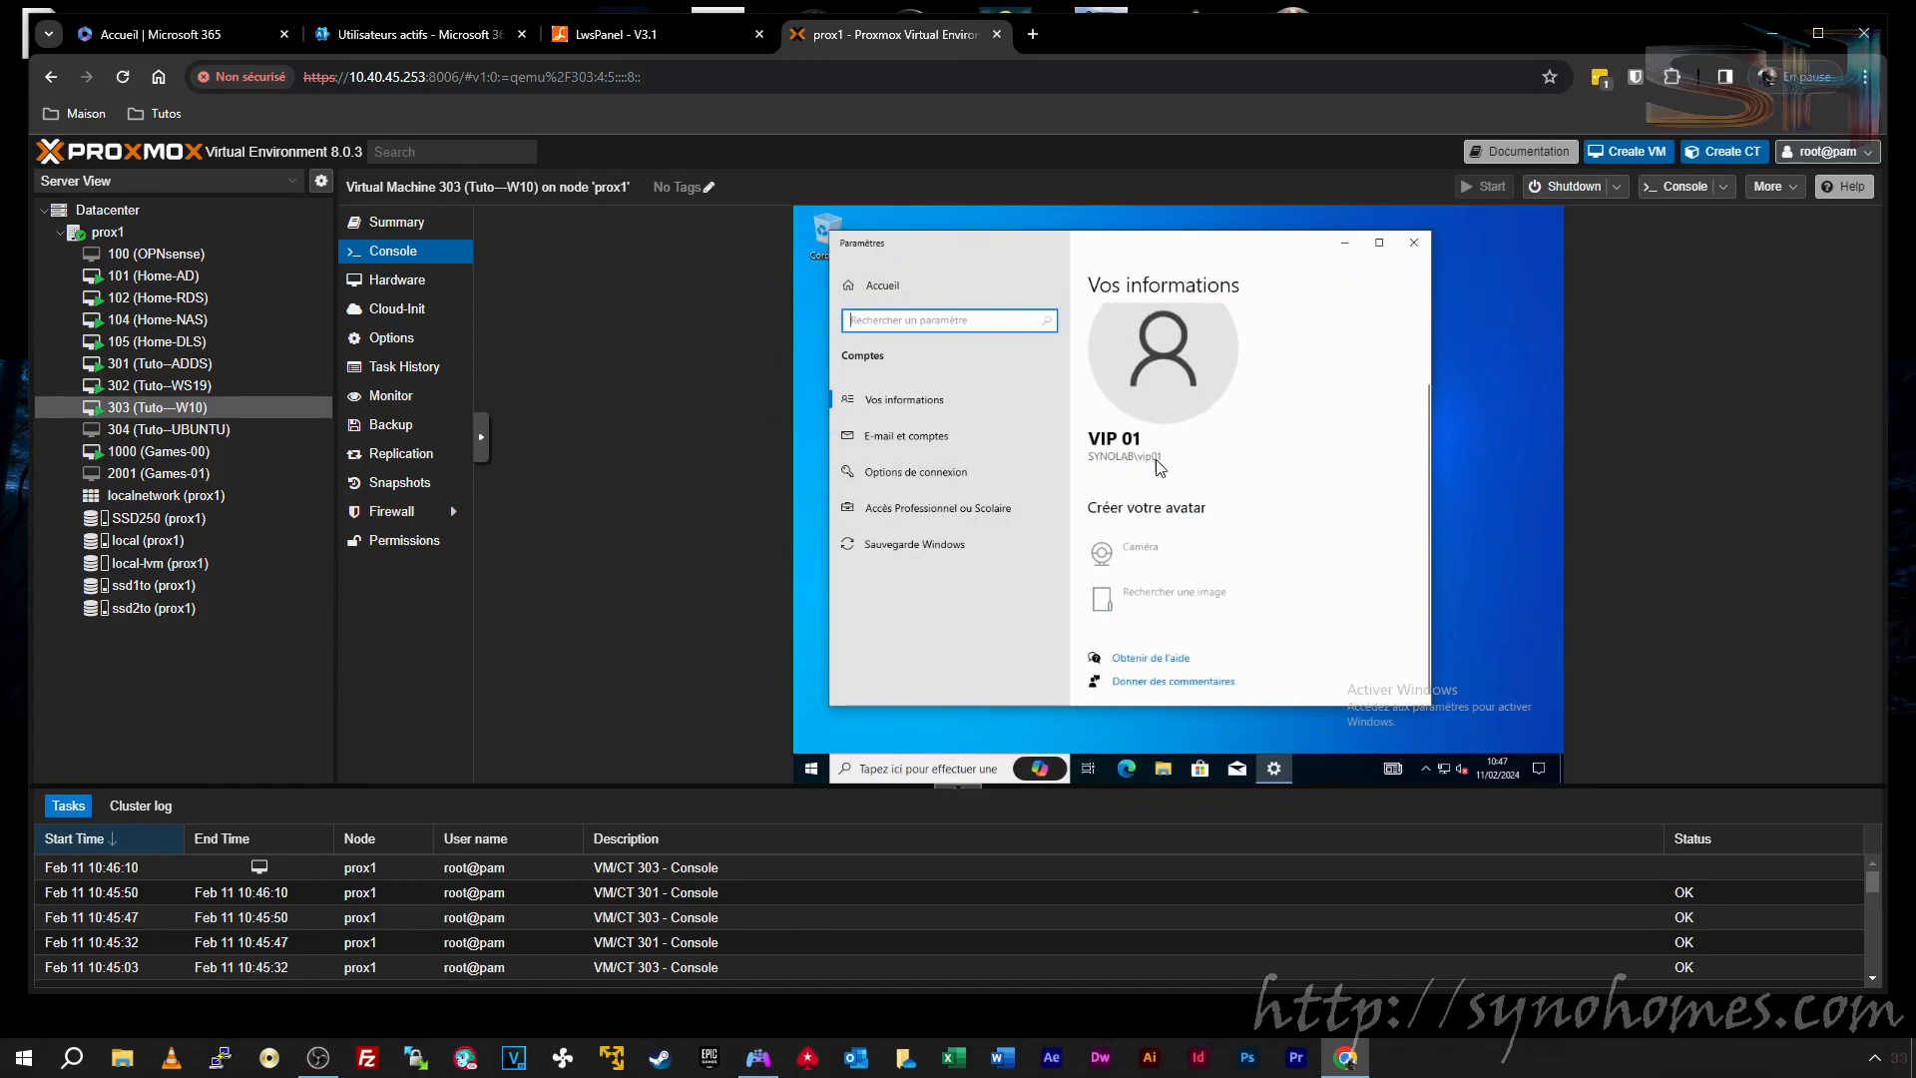
{"action": "left_click", "coordinate": [1412, 243]}
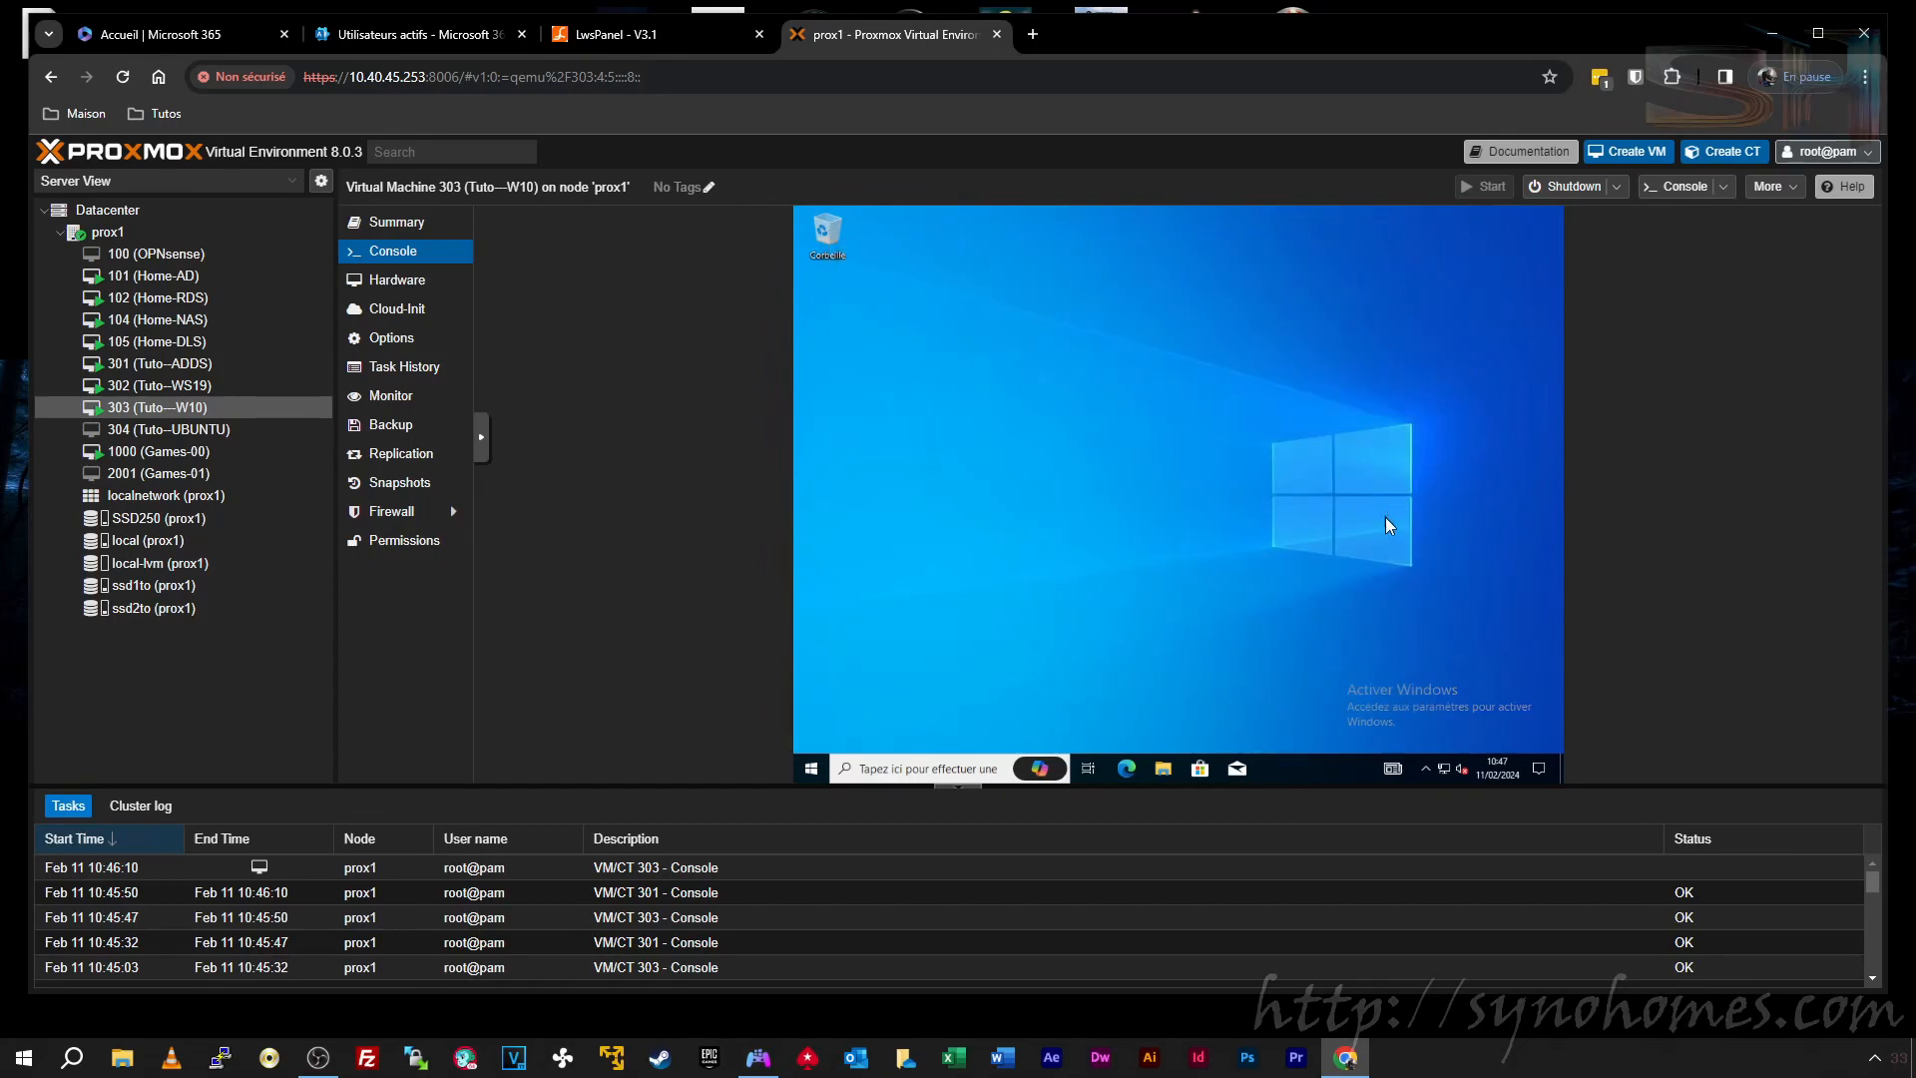